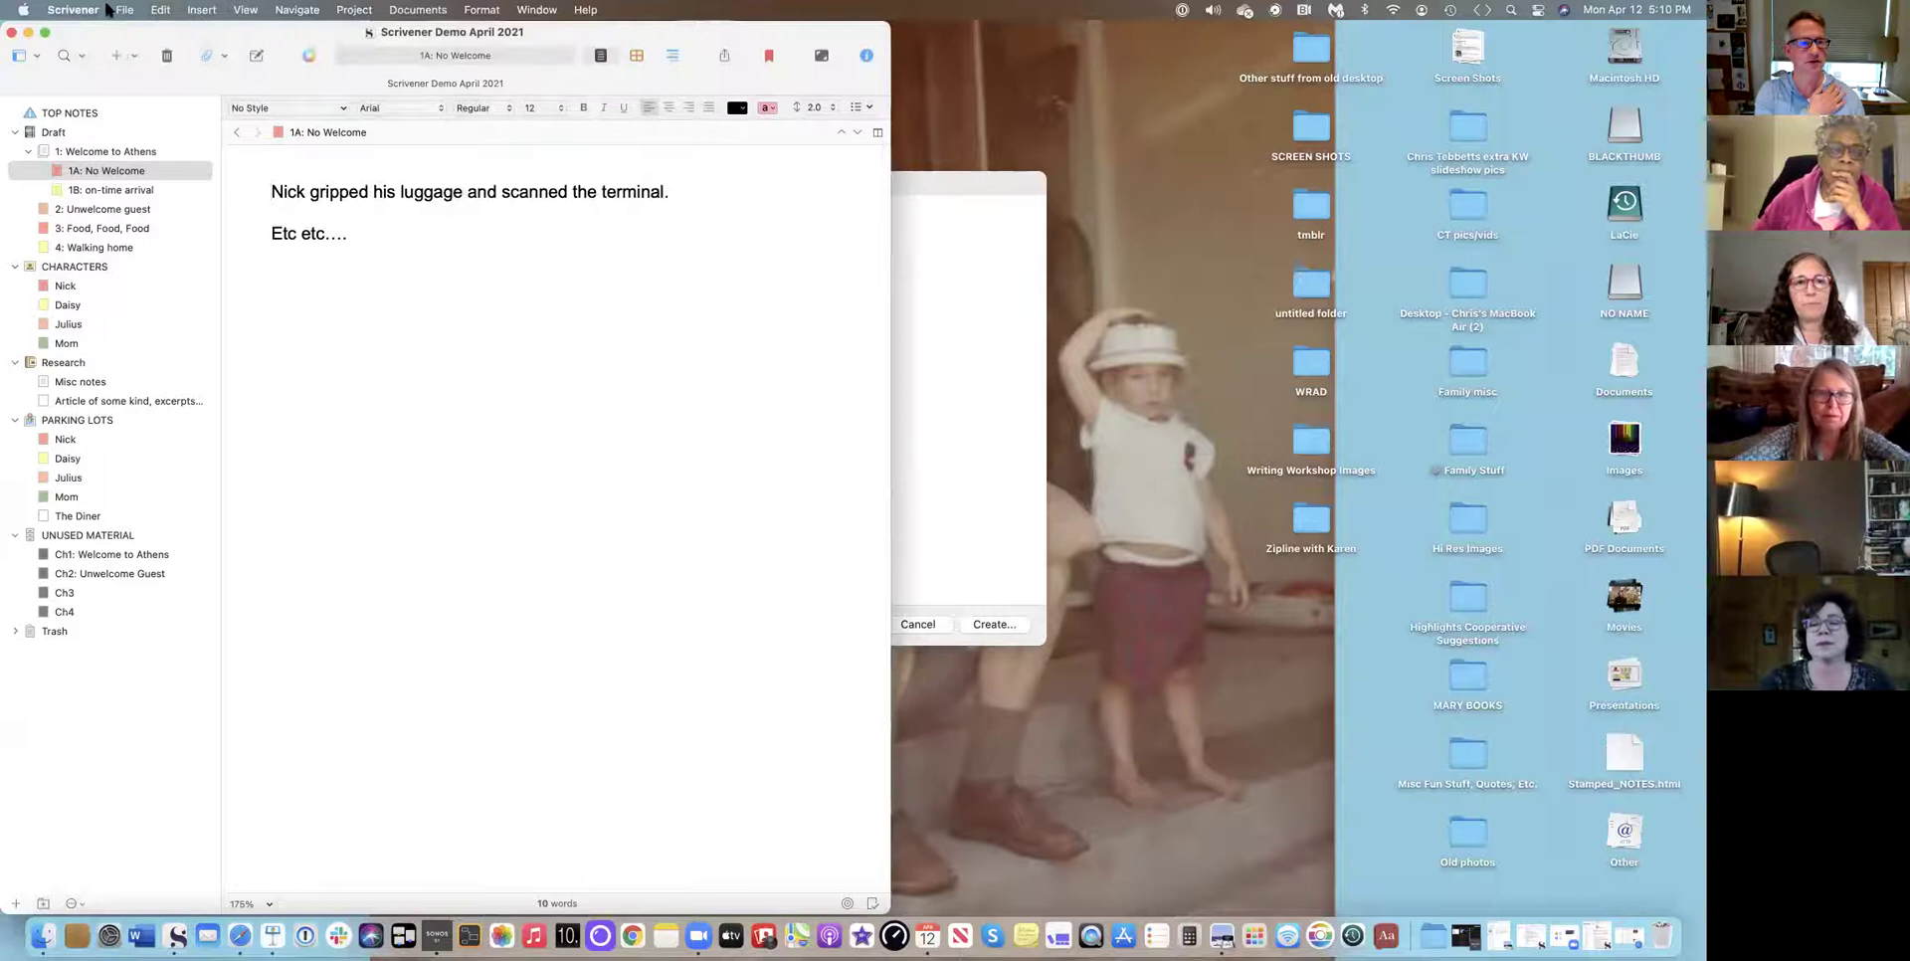
Browse the project template categories and start a new project from the Blank template.
click(903, 189)
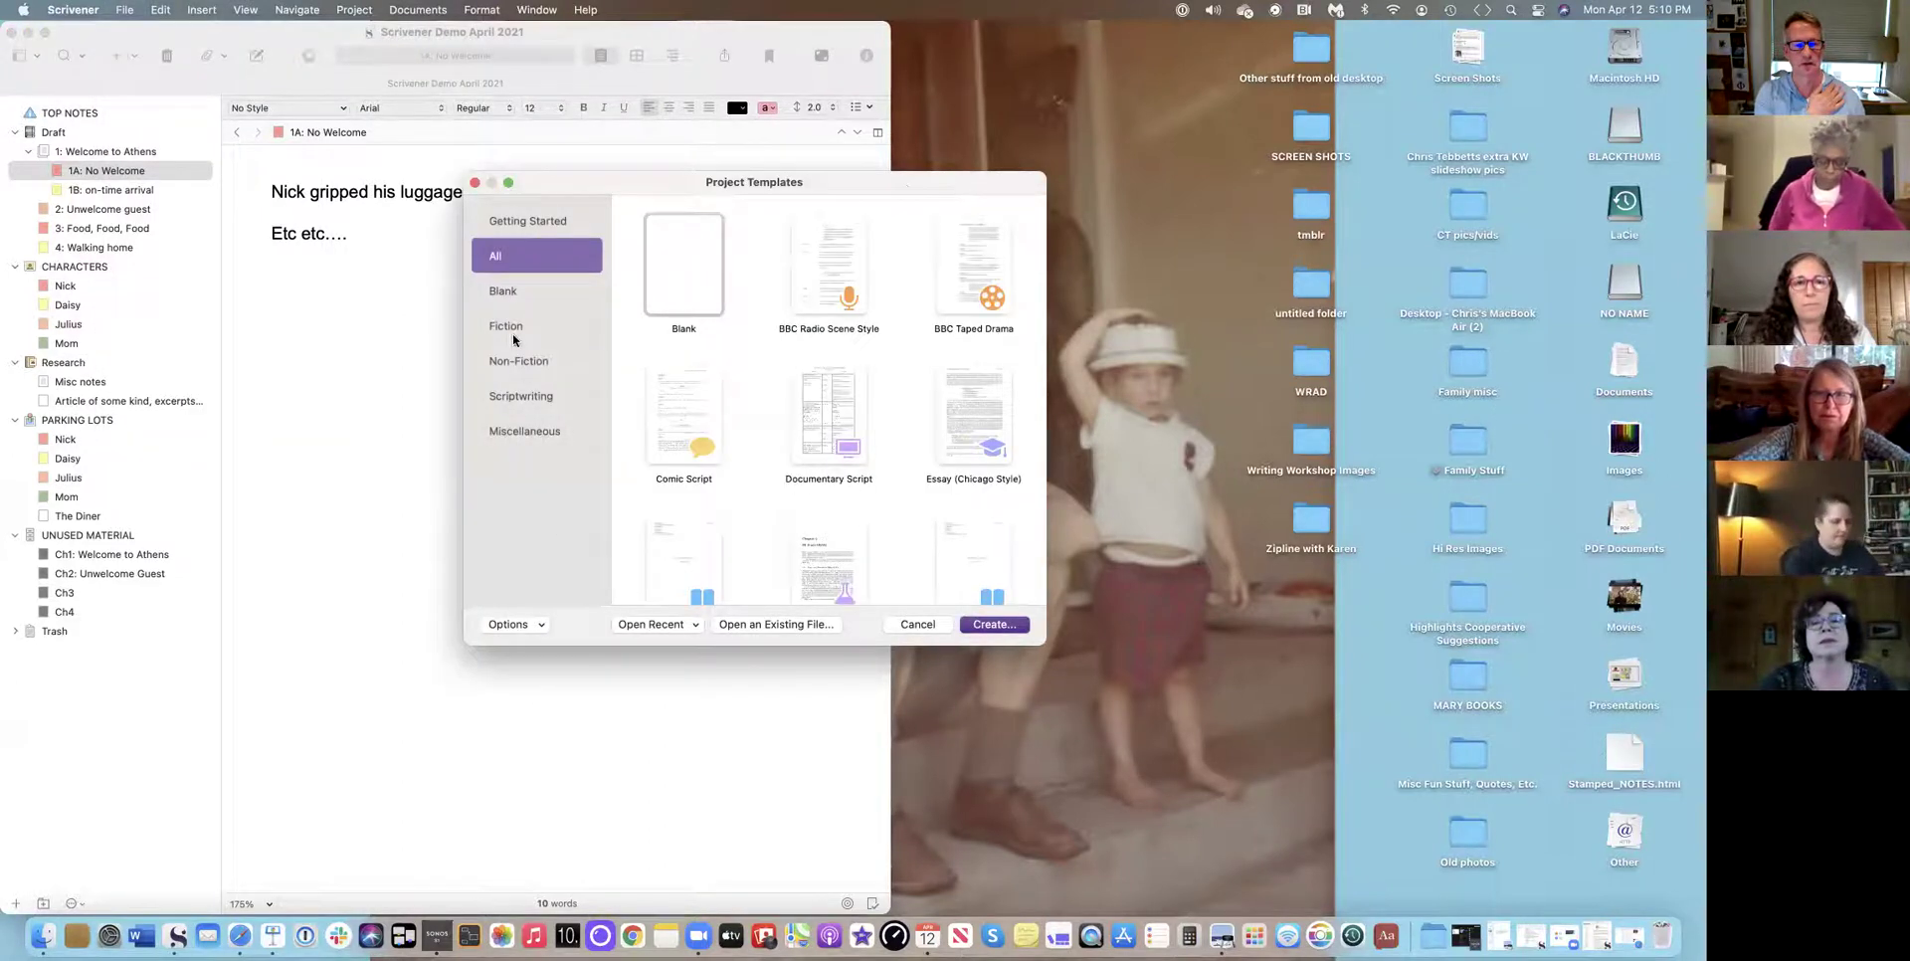
key(Down)
key(Down)
key(Down)
key(Down)
key(Down)
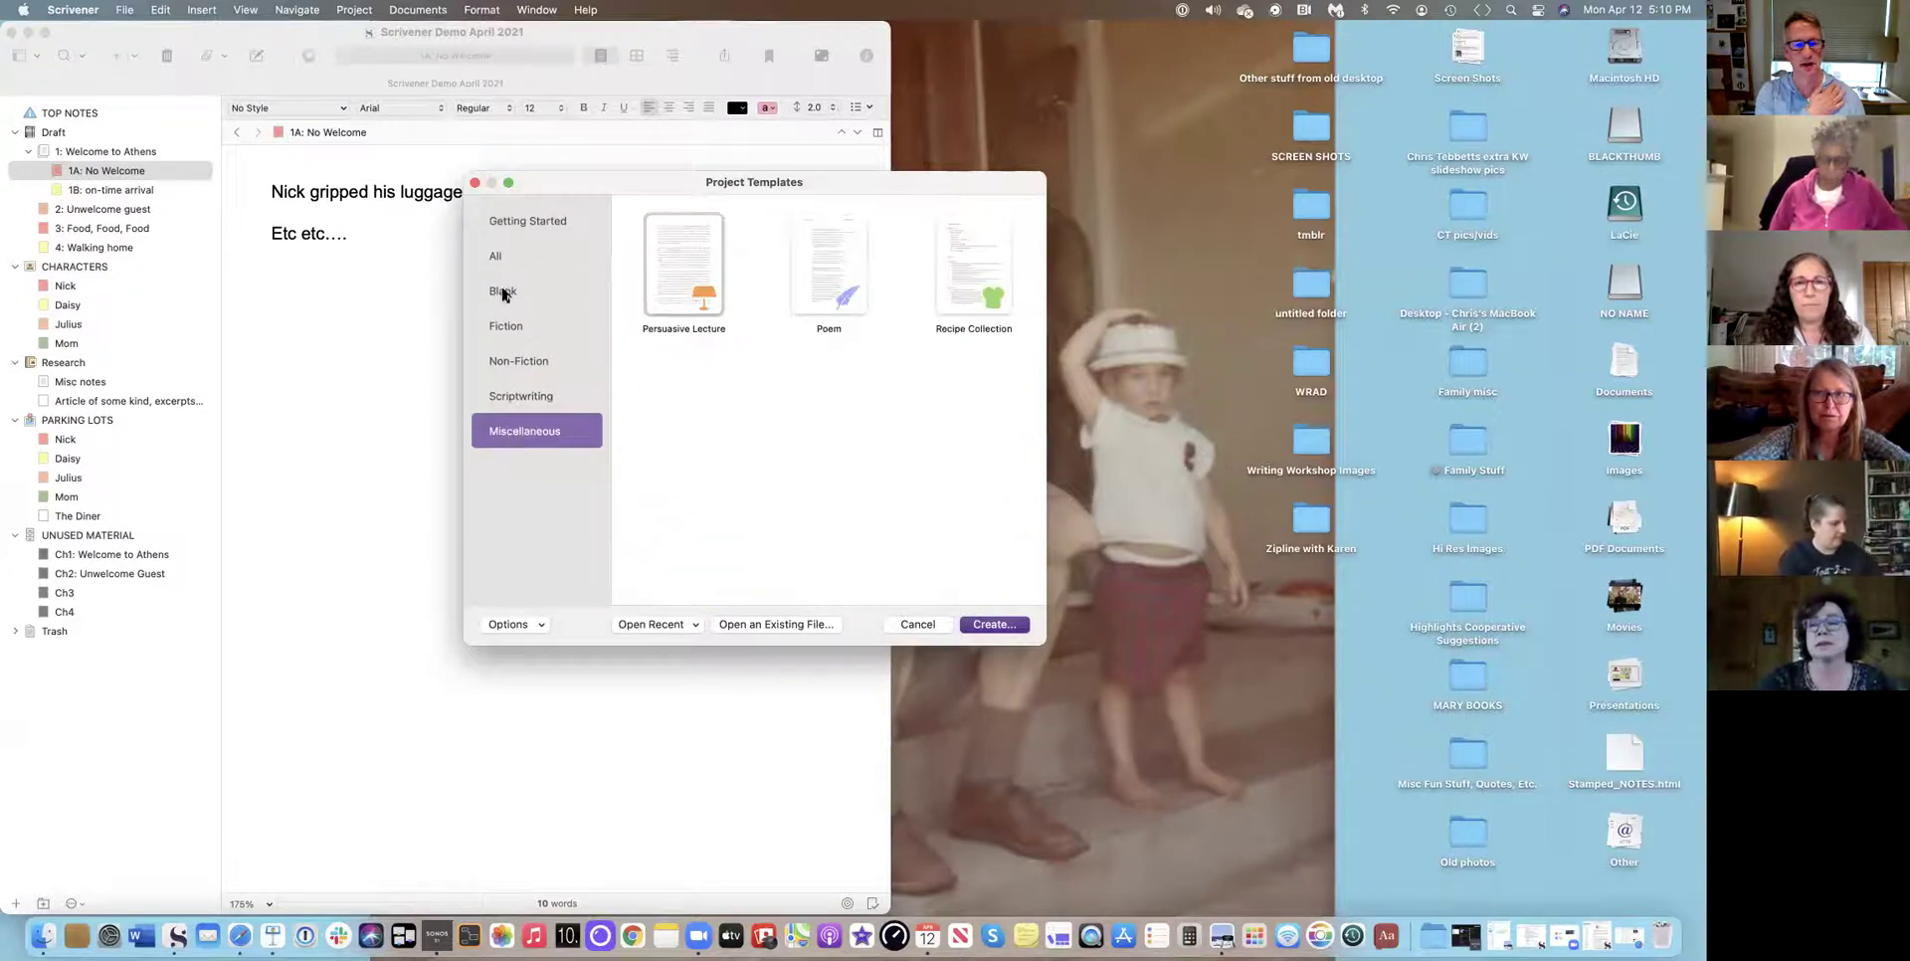
click(503, 292)
click(991, 625)
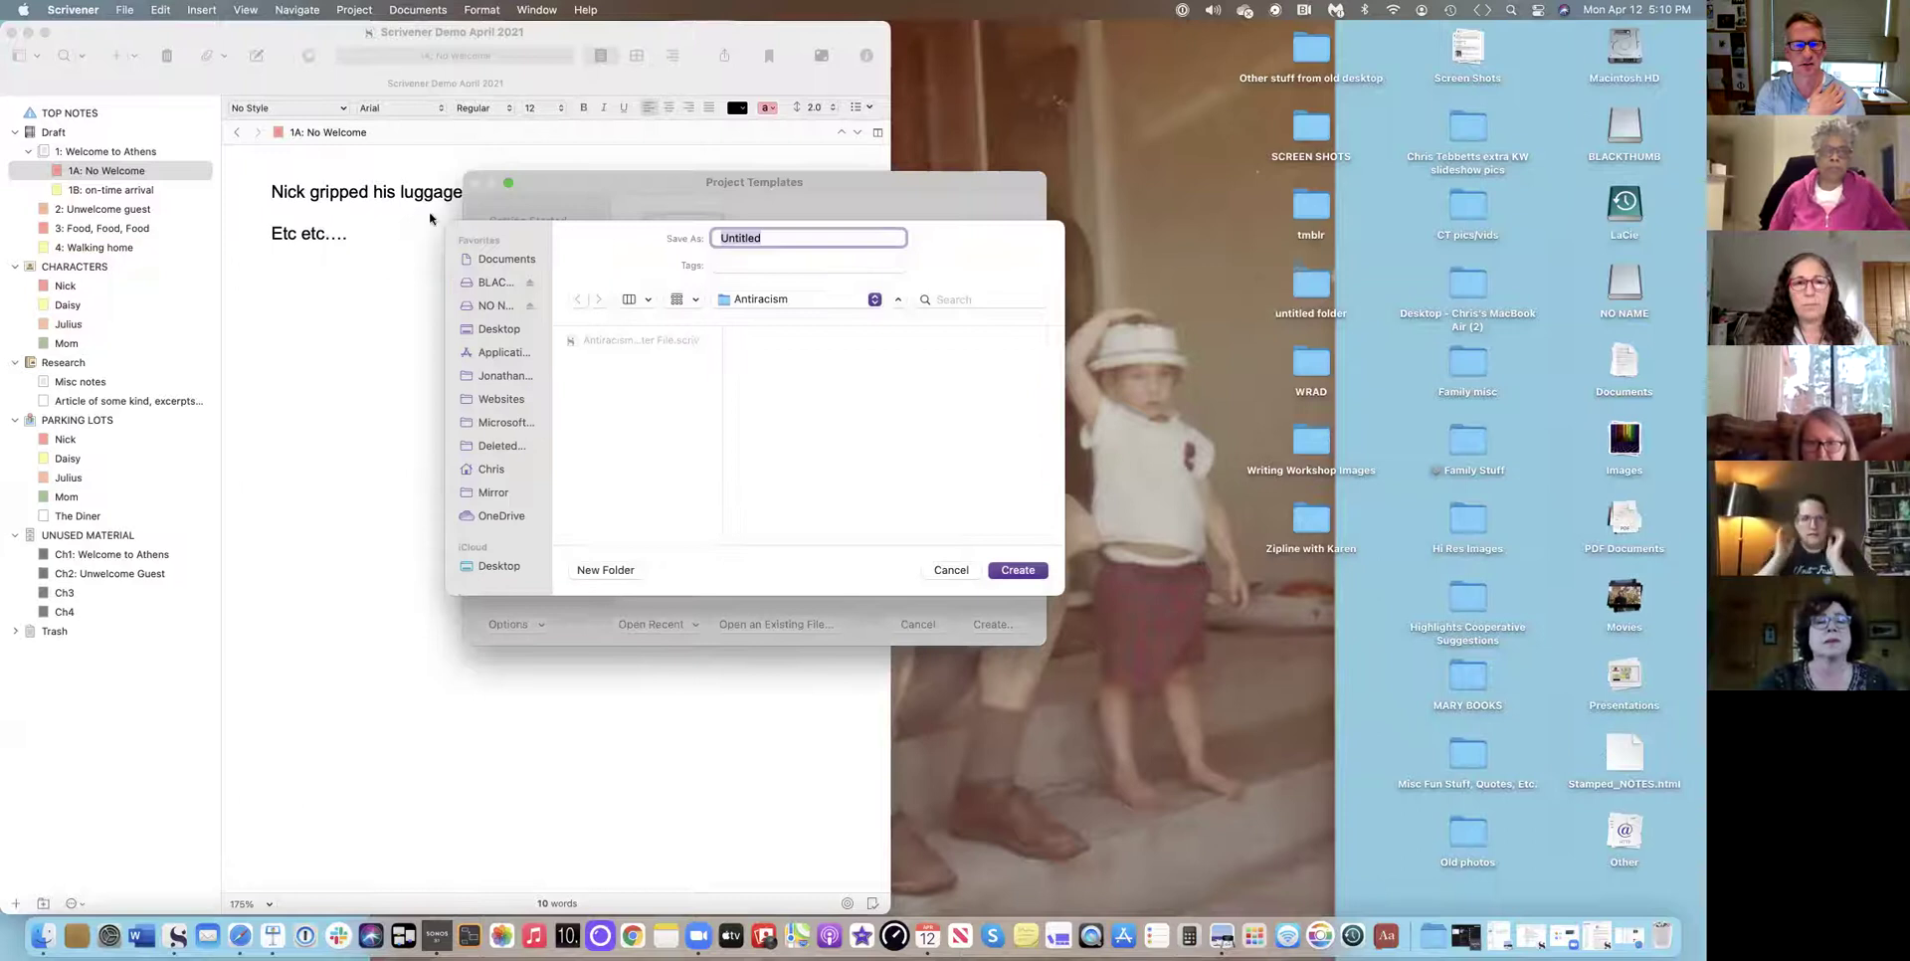
Save the new project as "Scrivener Demo April 12" in Documents > aaaWriting Biz > aaaEVENTS > aaHighlights.
click(497, 260)
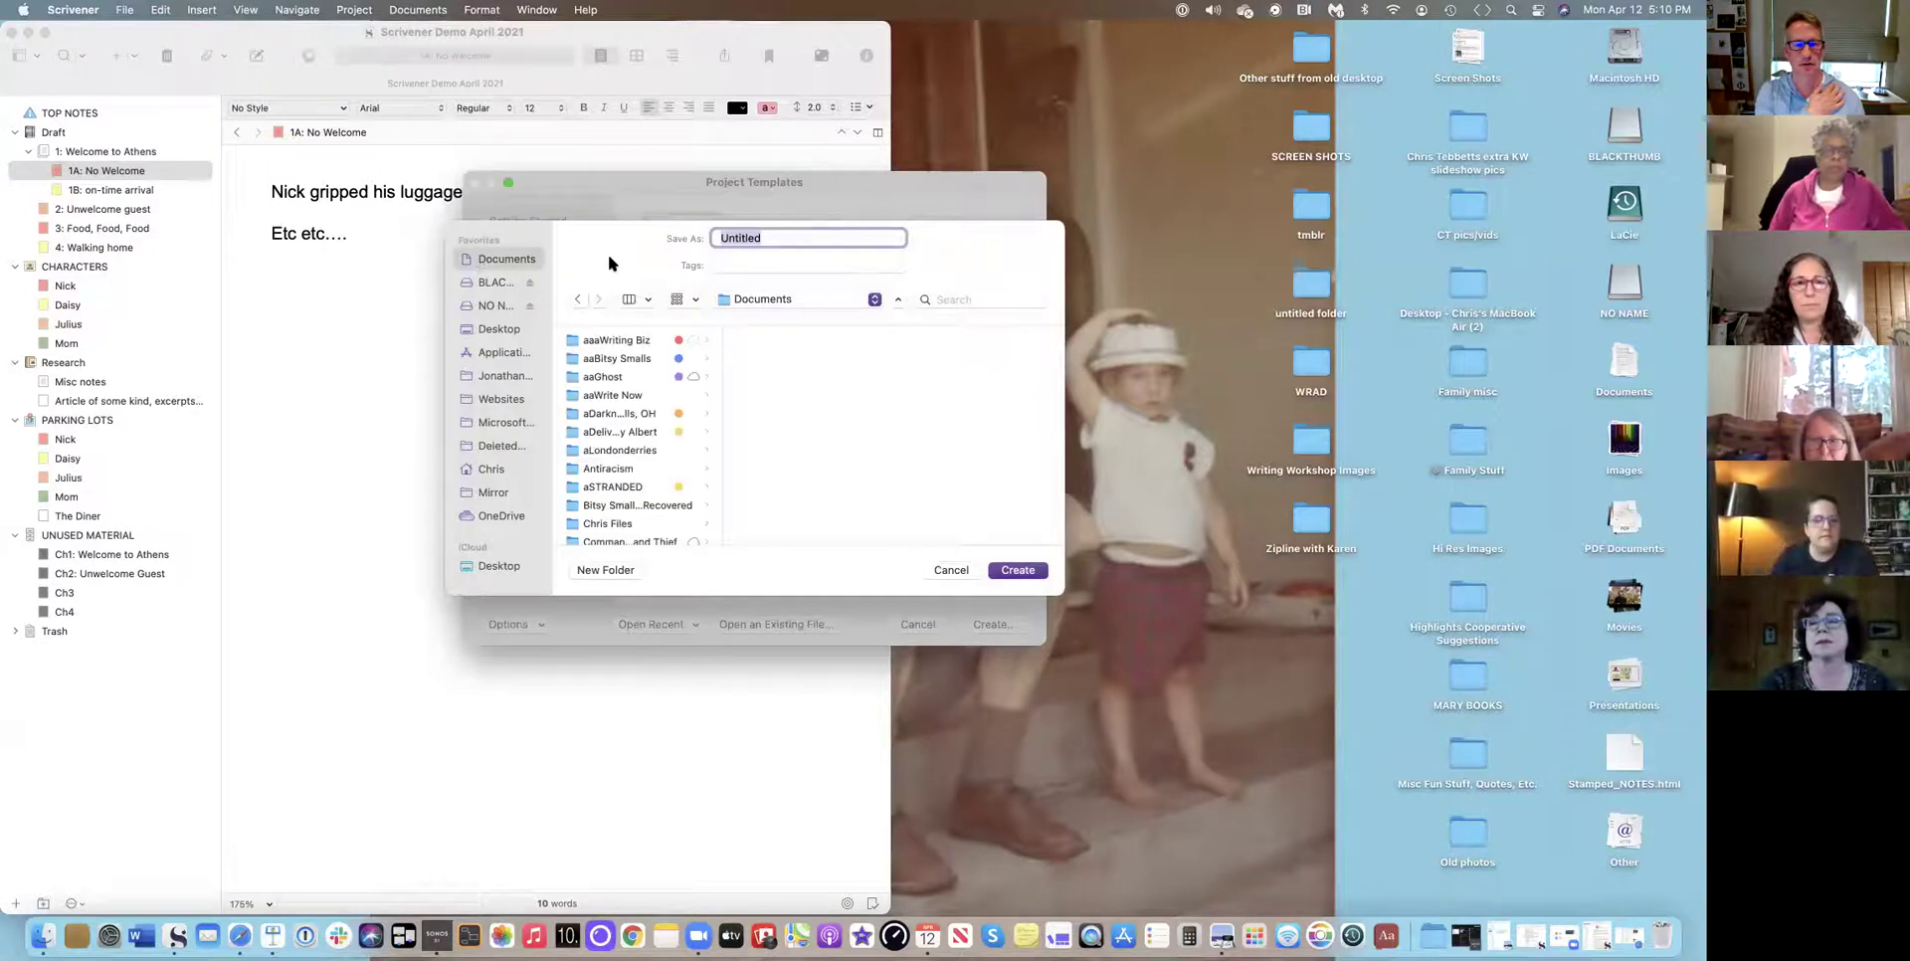
click(610, 340)
click(836, 340)
click(920, 340)
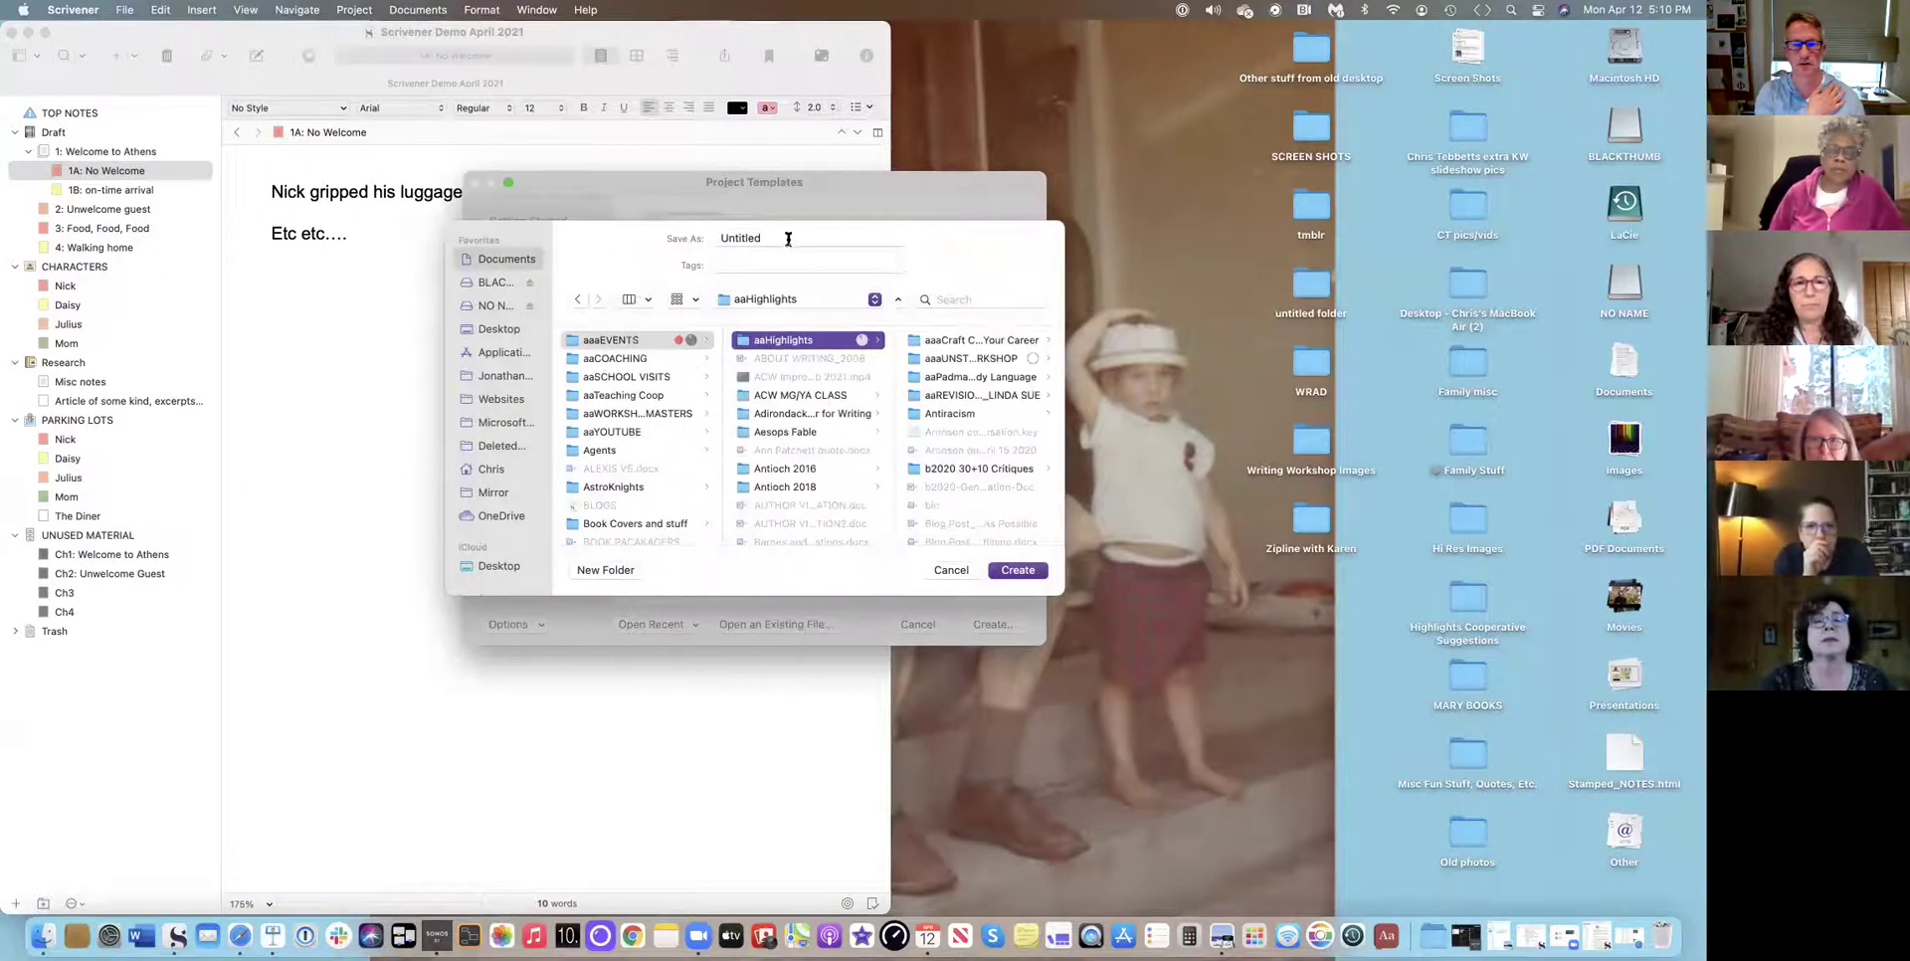
double_click(791, 239)
text(Scrivener Demo Apri)
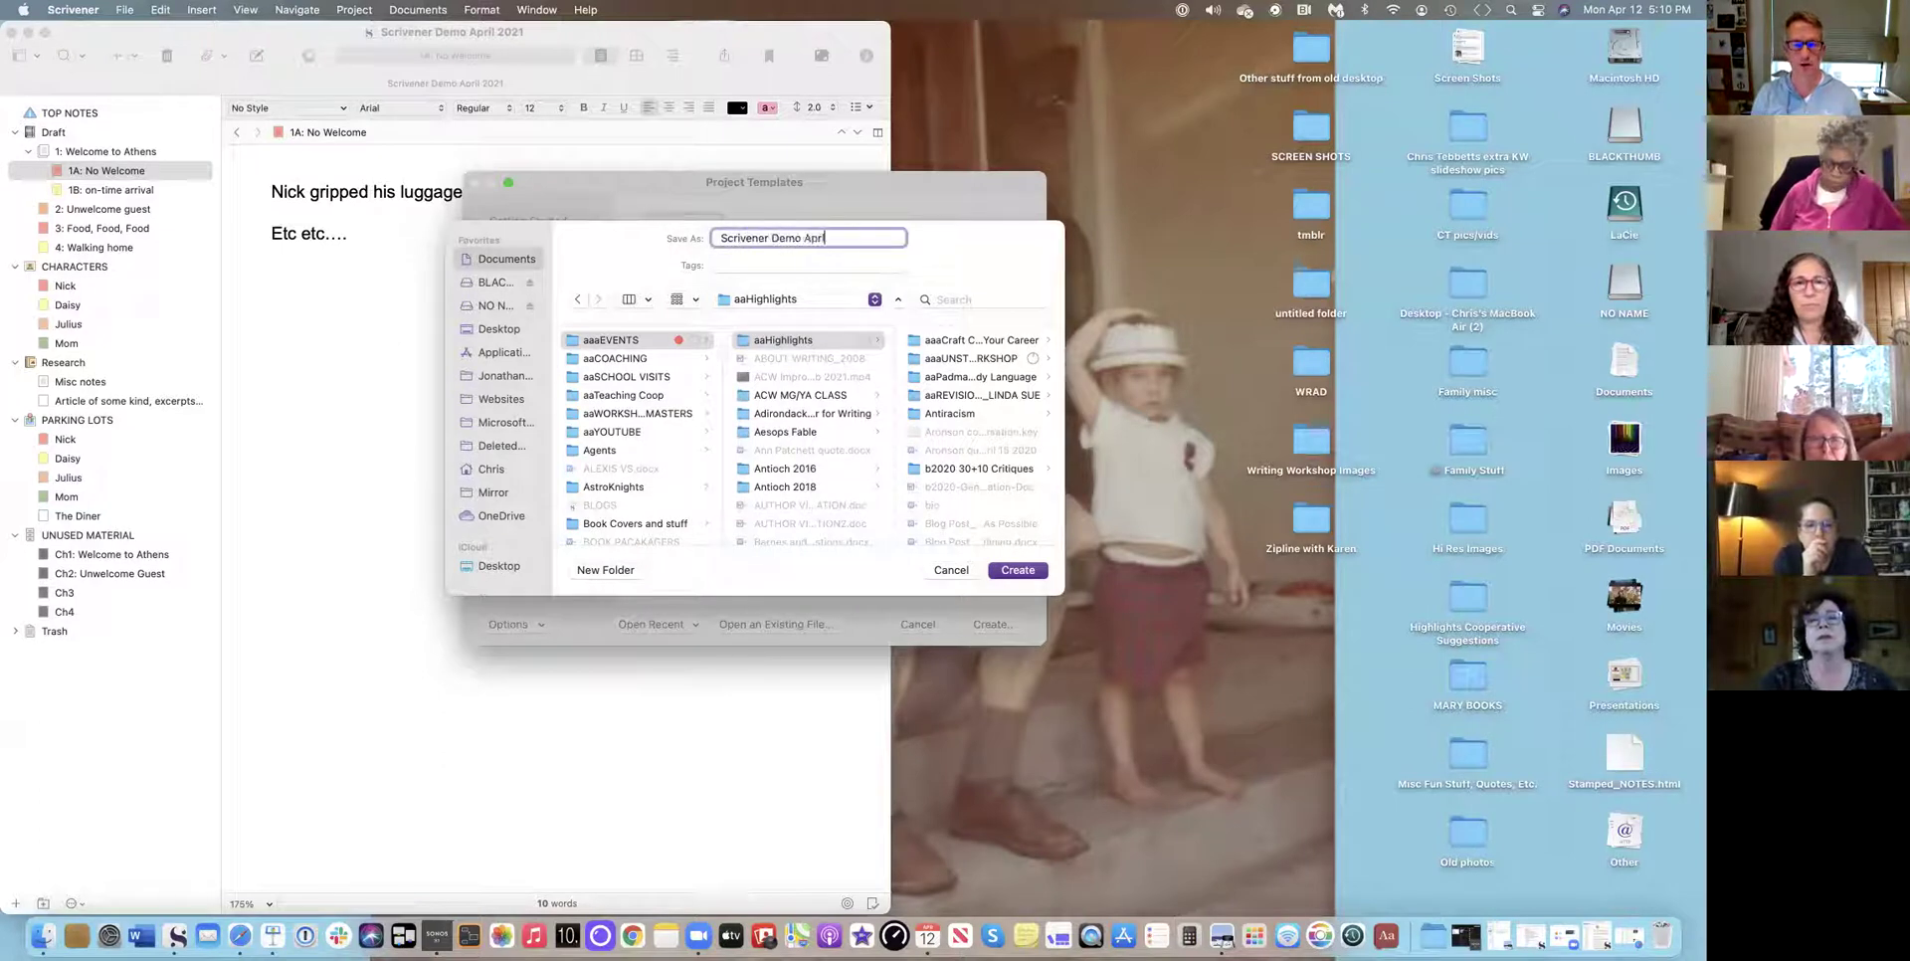
text(l 12)
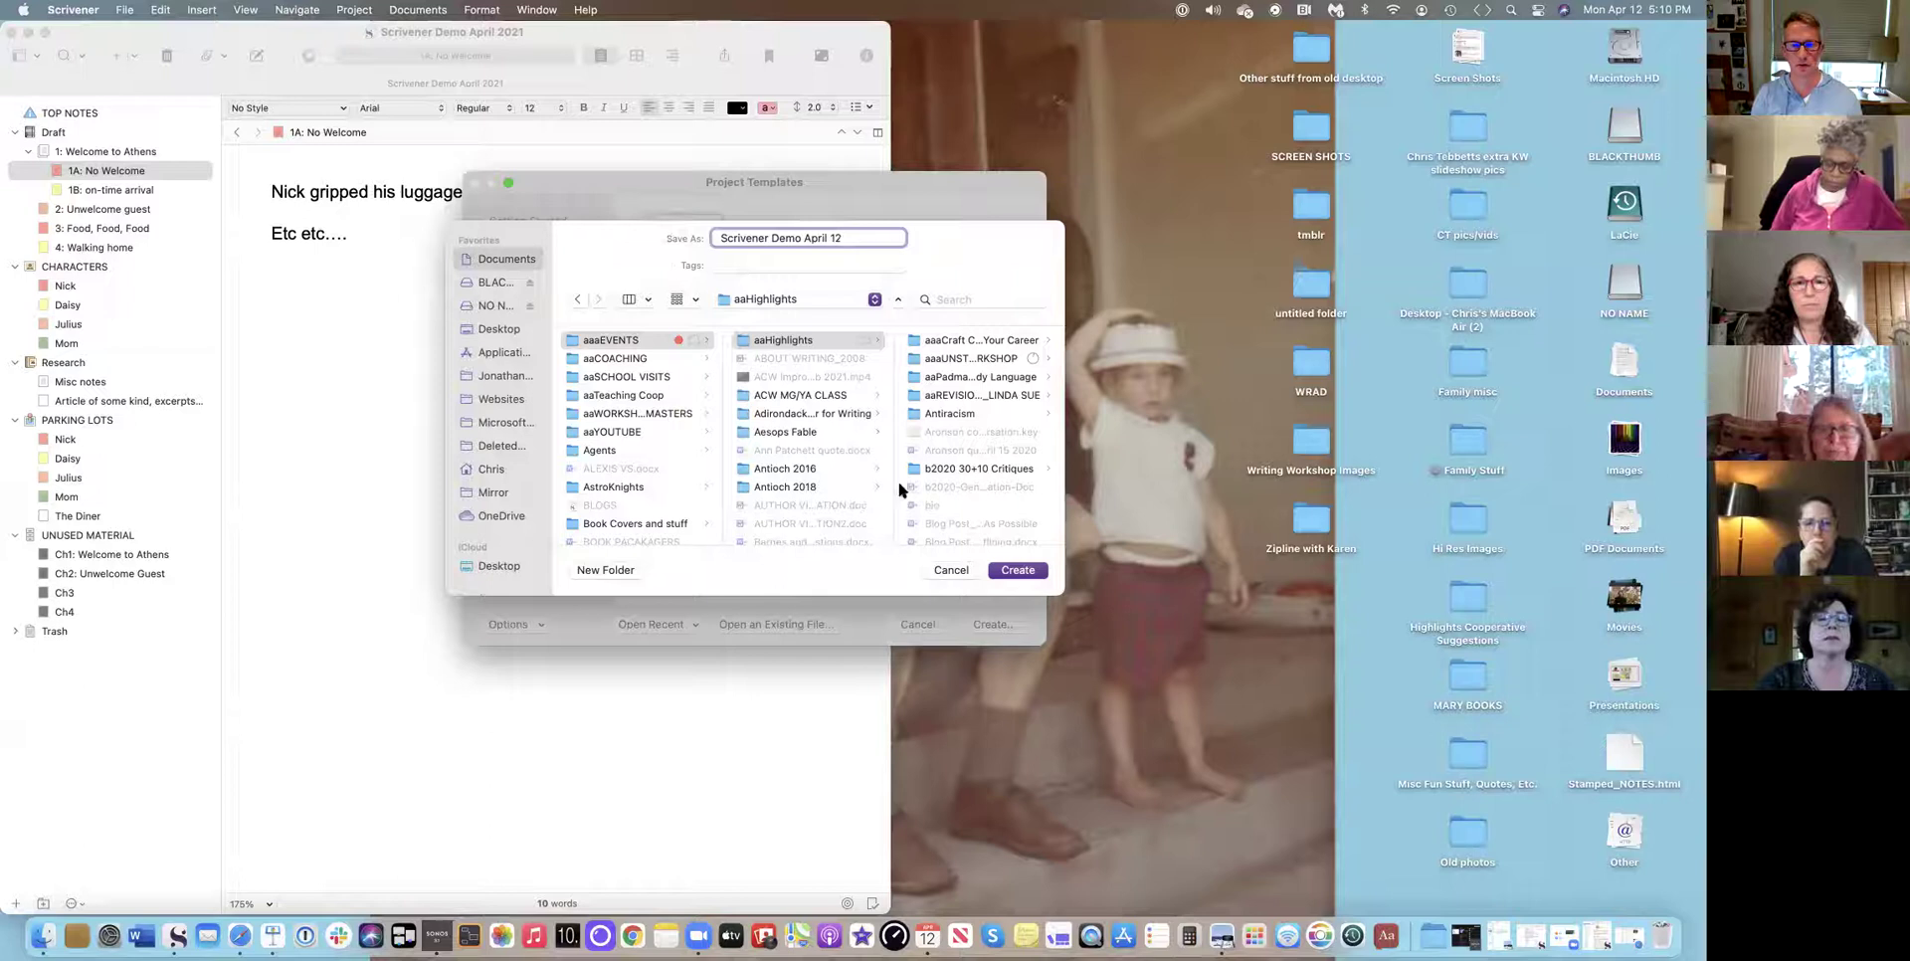
click(1000, 577)
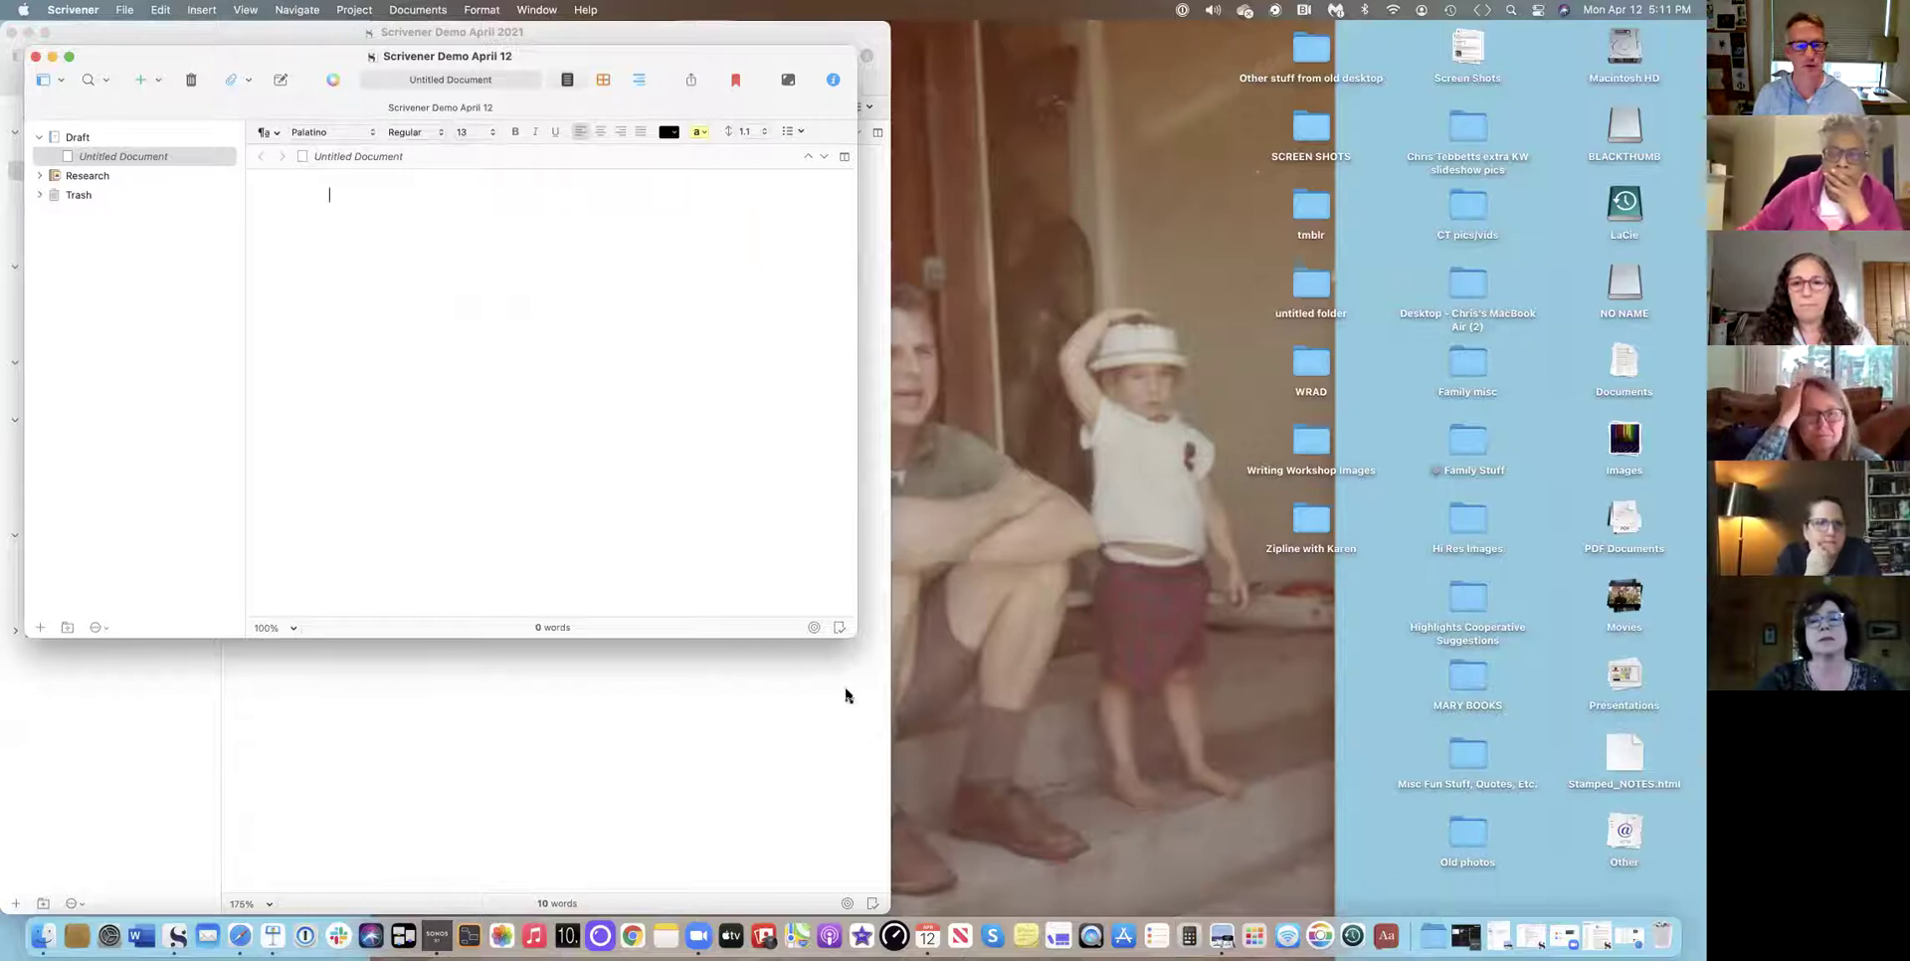
Show the inspector in the new project and resize its window to sit beside the Scrivener Demo April 2021 project.
click(834, 84)
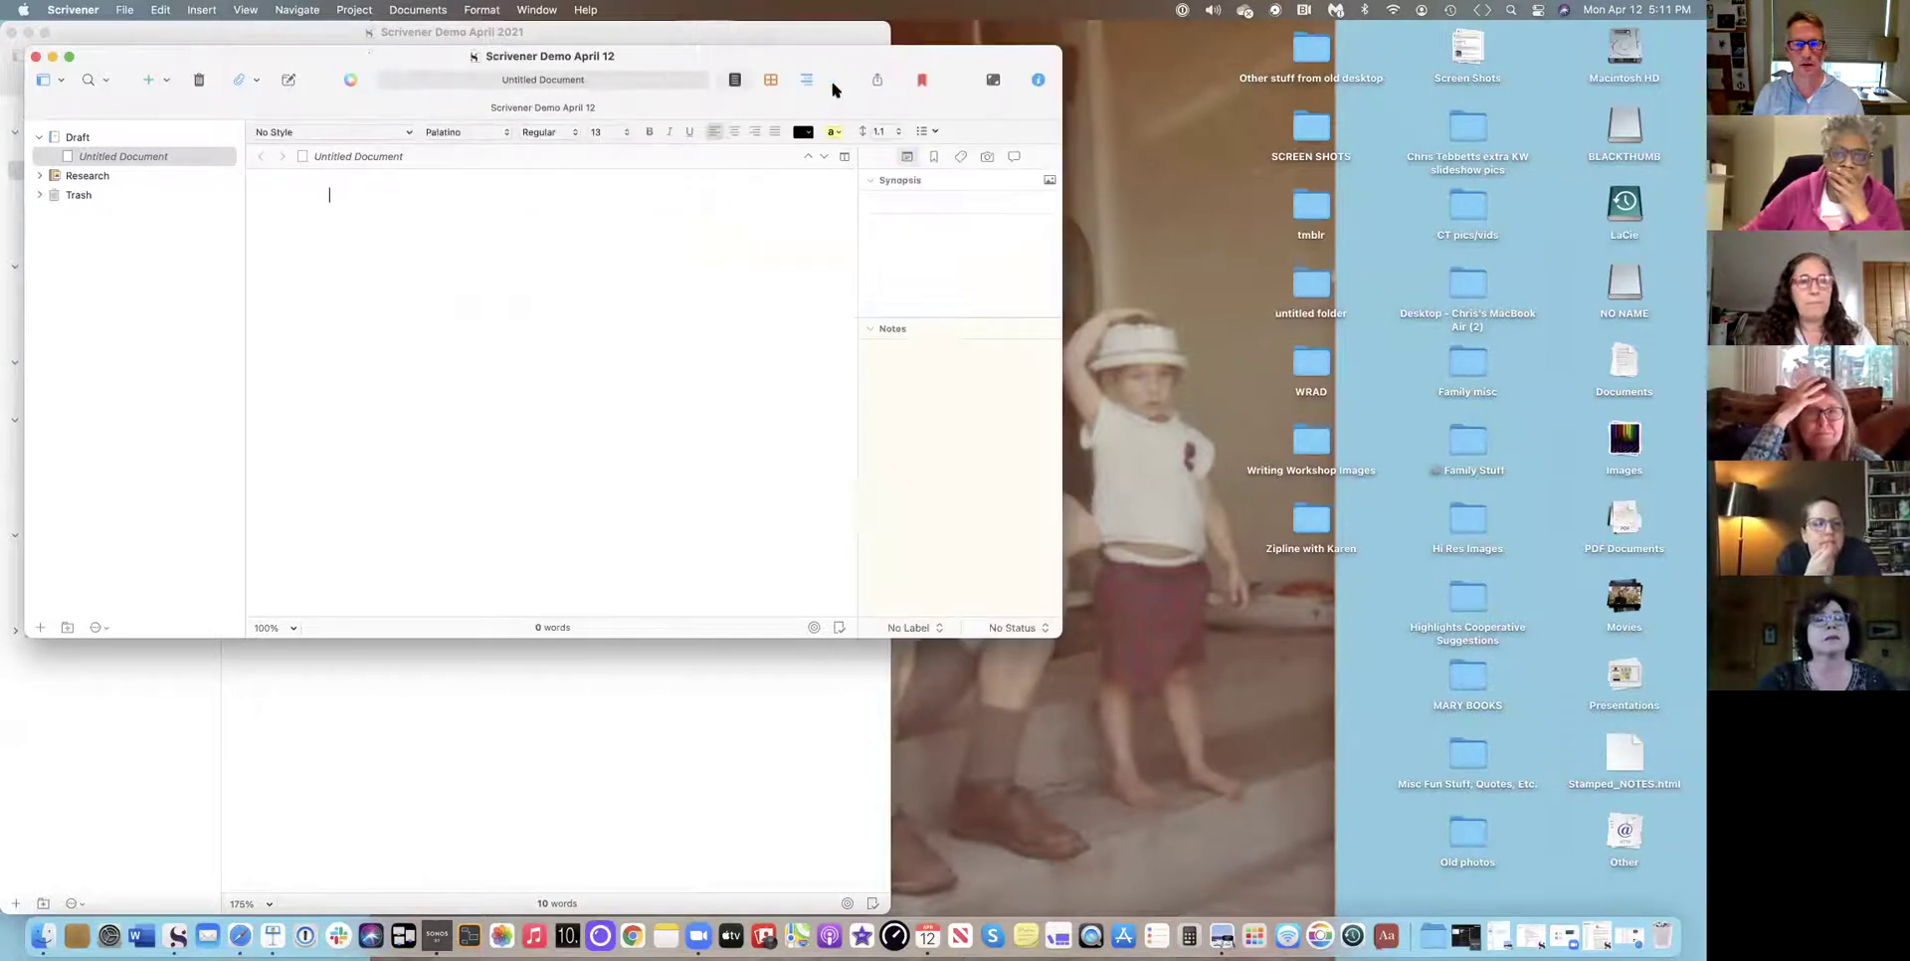
drag(1057, 637, 768, 907)
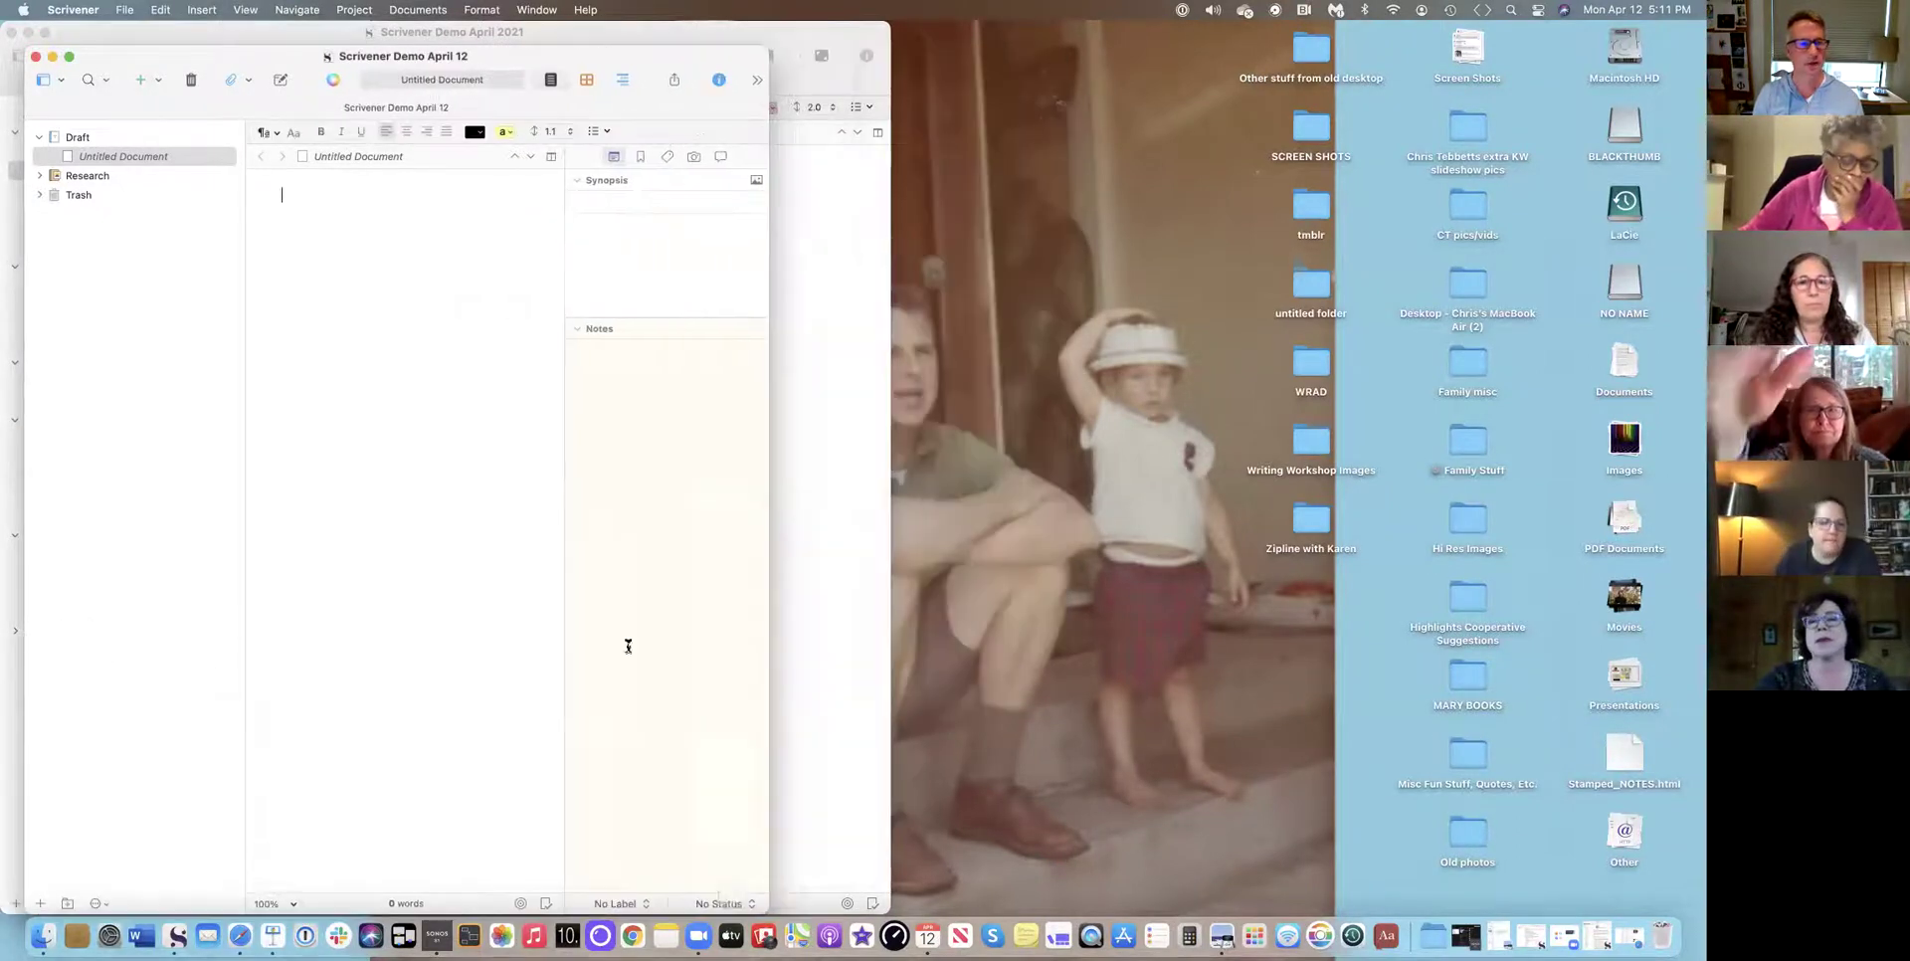
drag(222, 60, 1087, 32)
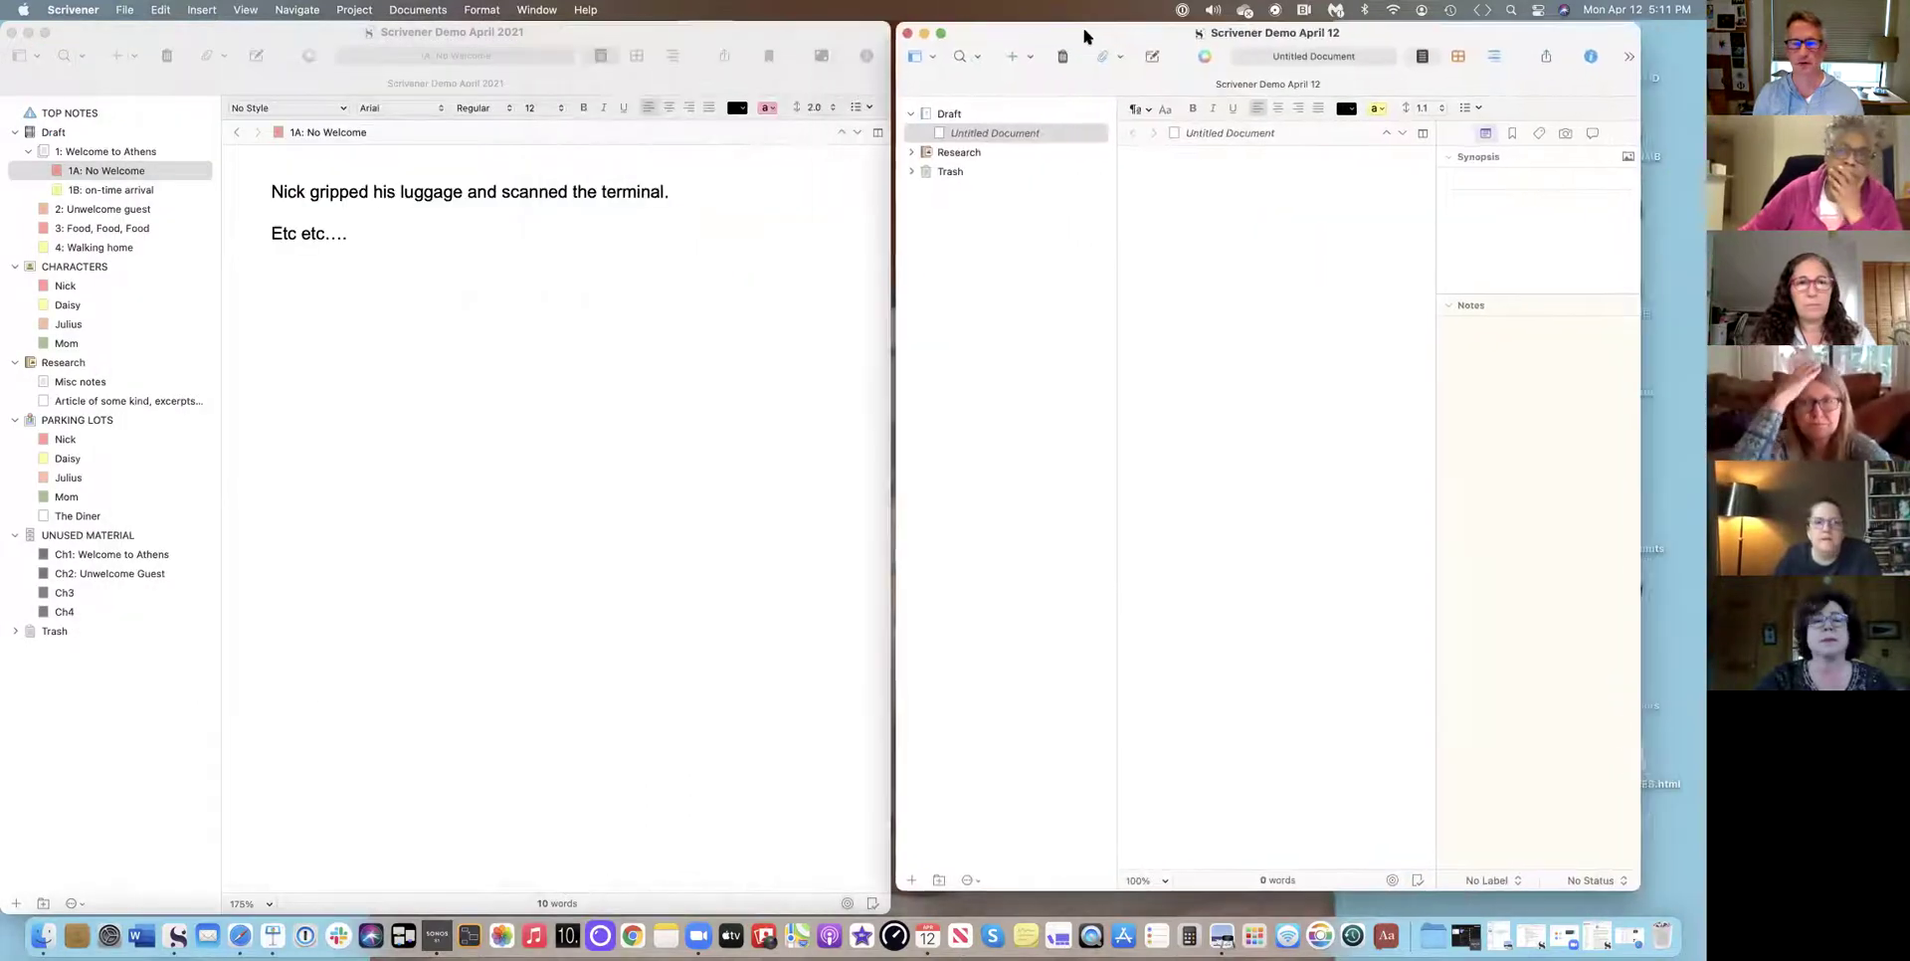
drag(1629, 882, 1688, 904)
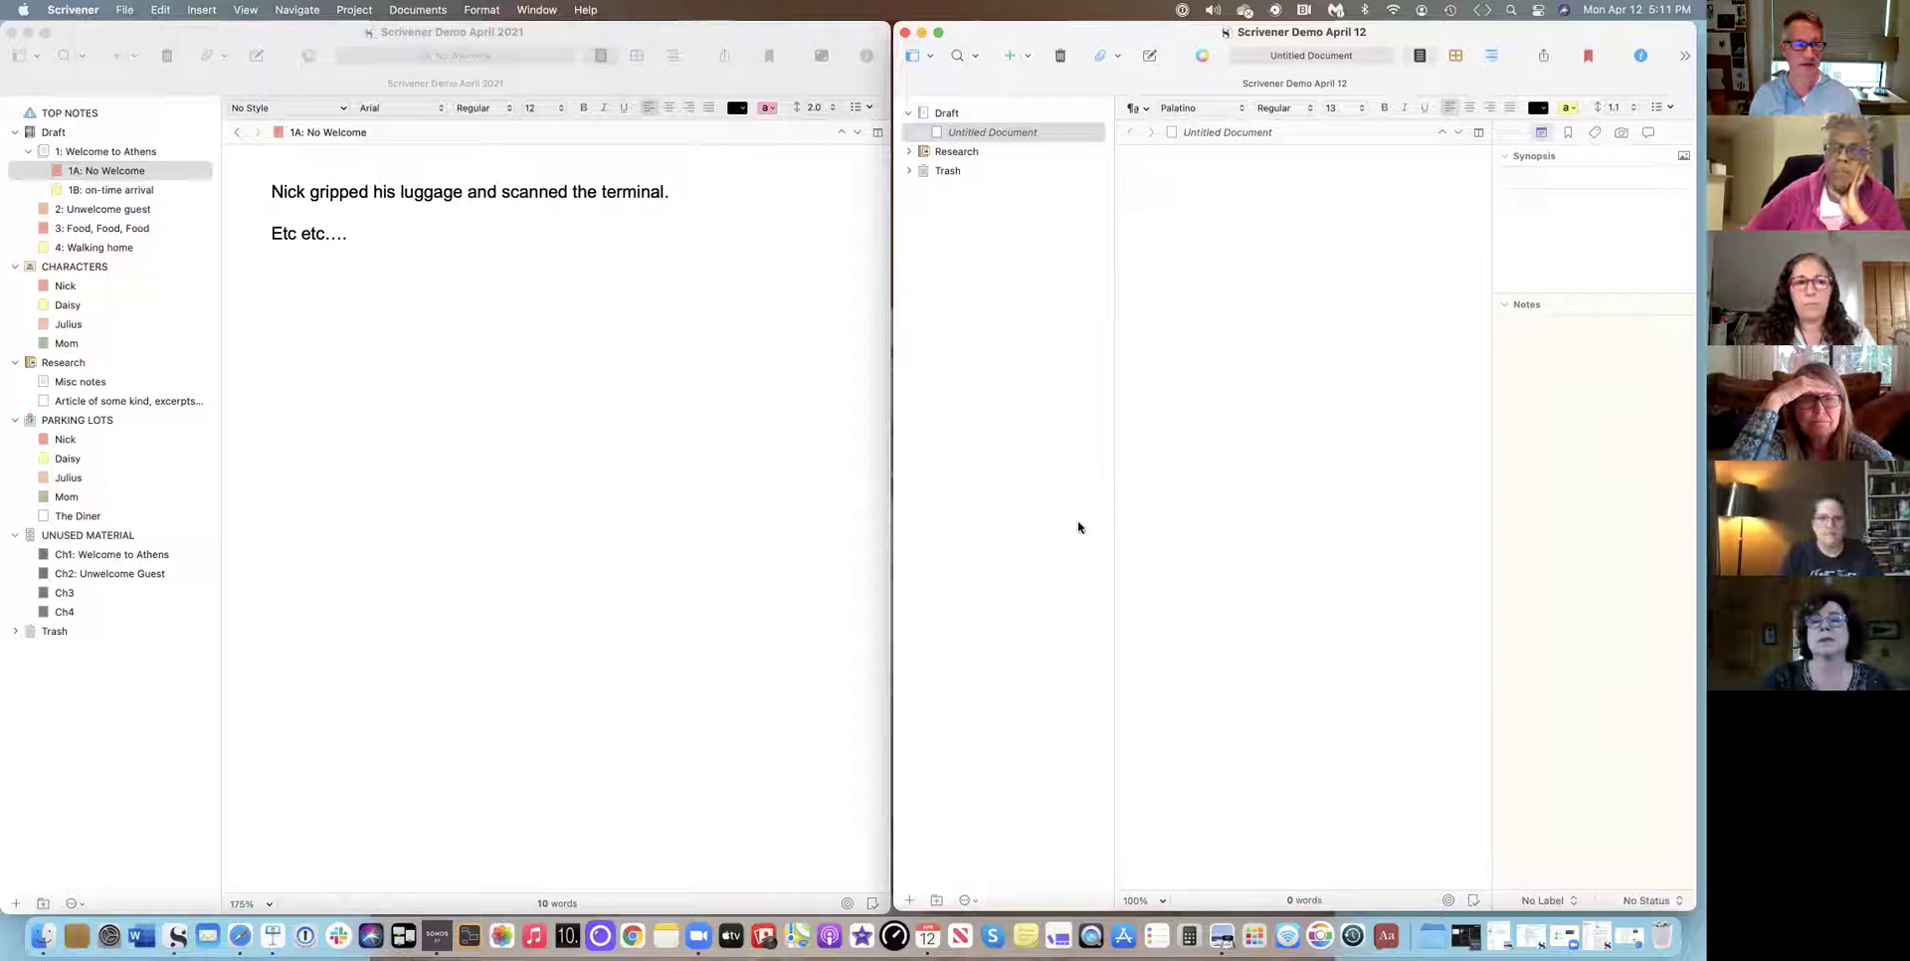
Add a new folder under Draft and create a text document named "TOP NOTES" inside it.
click(946, 113)
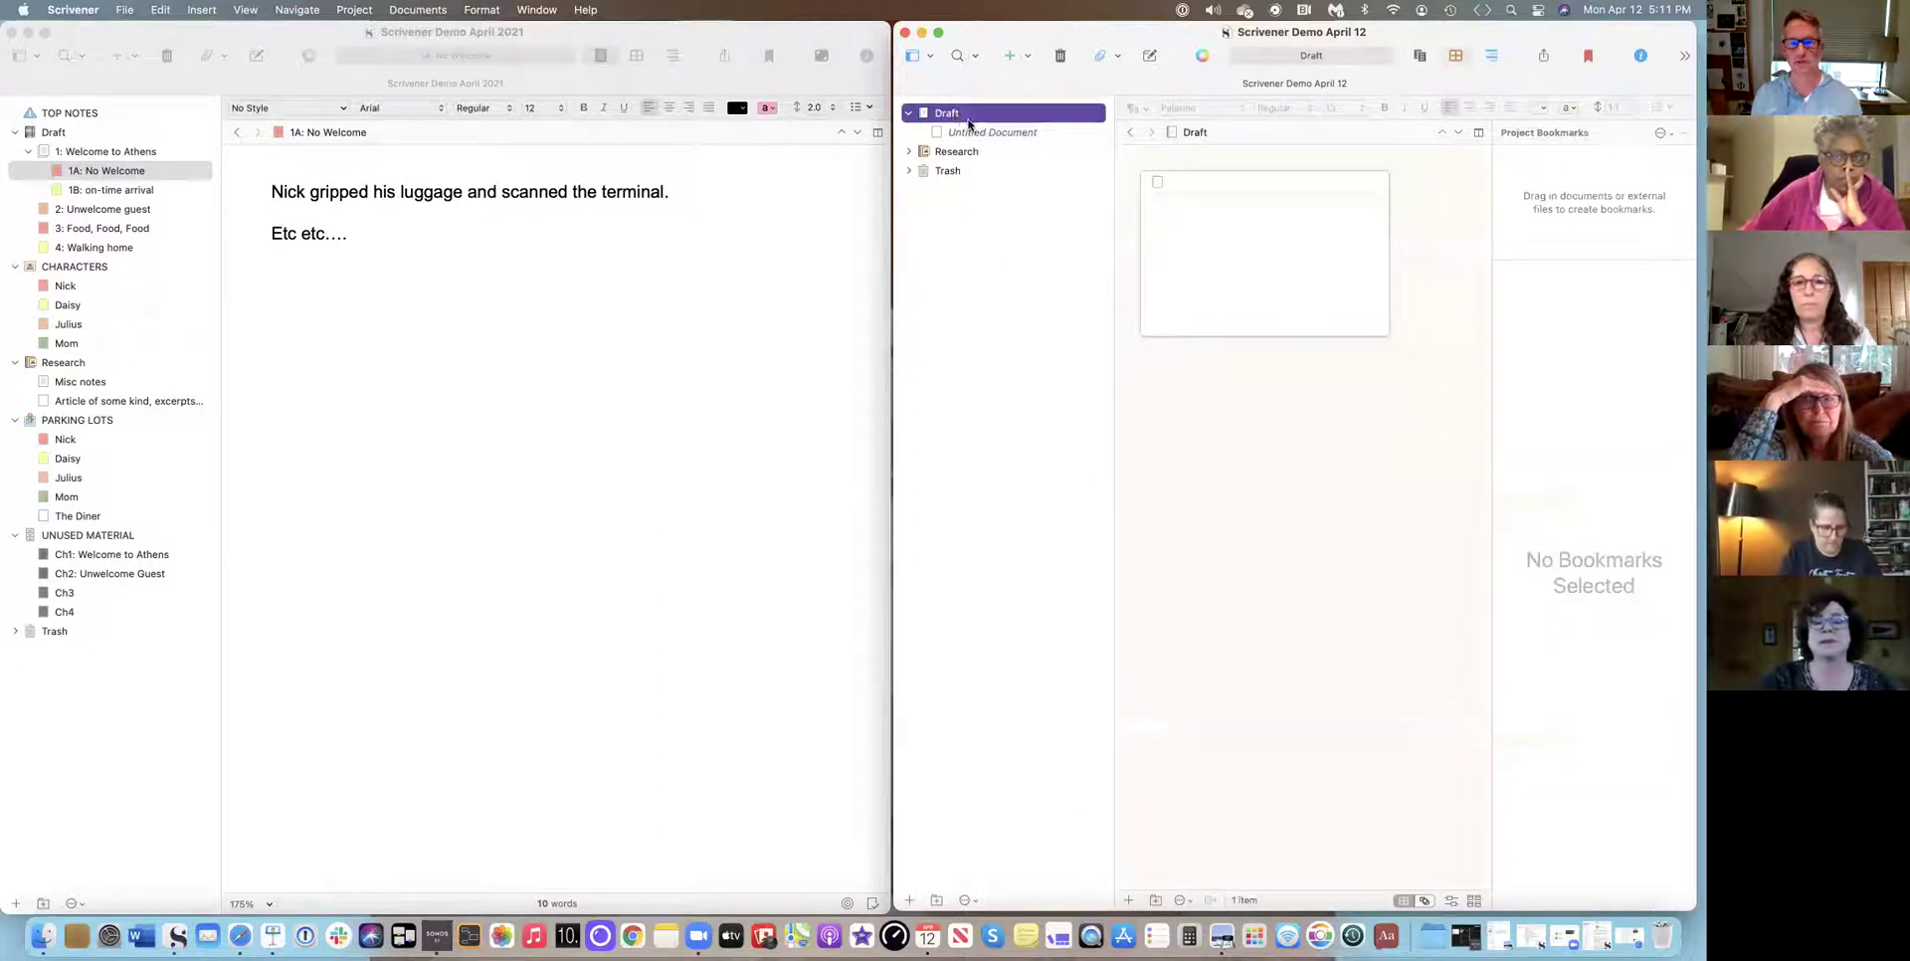
click(1028, 58)
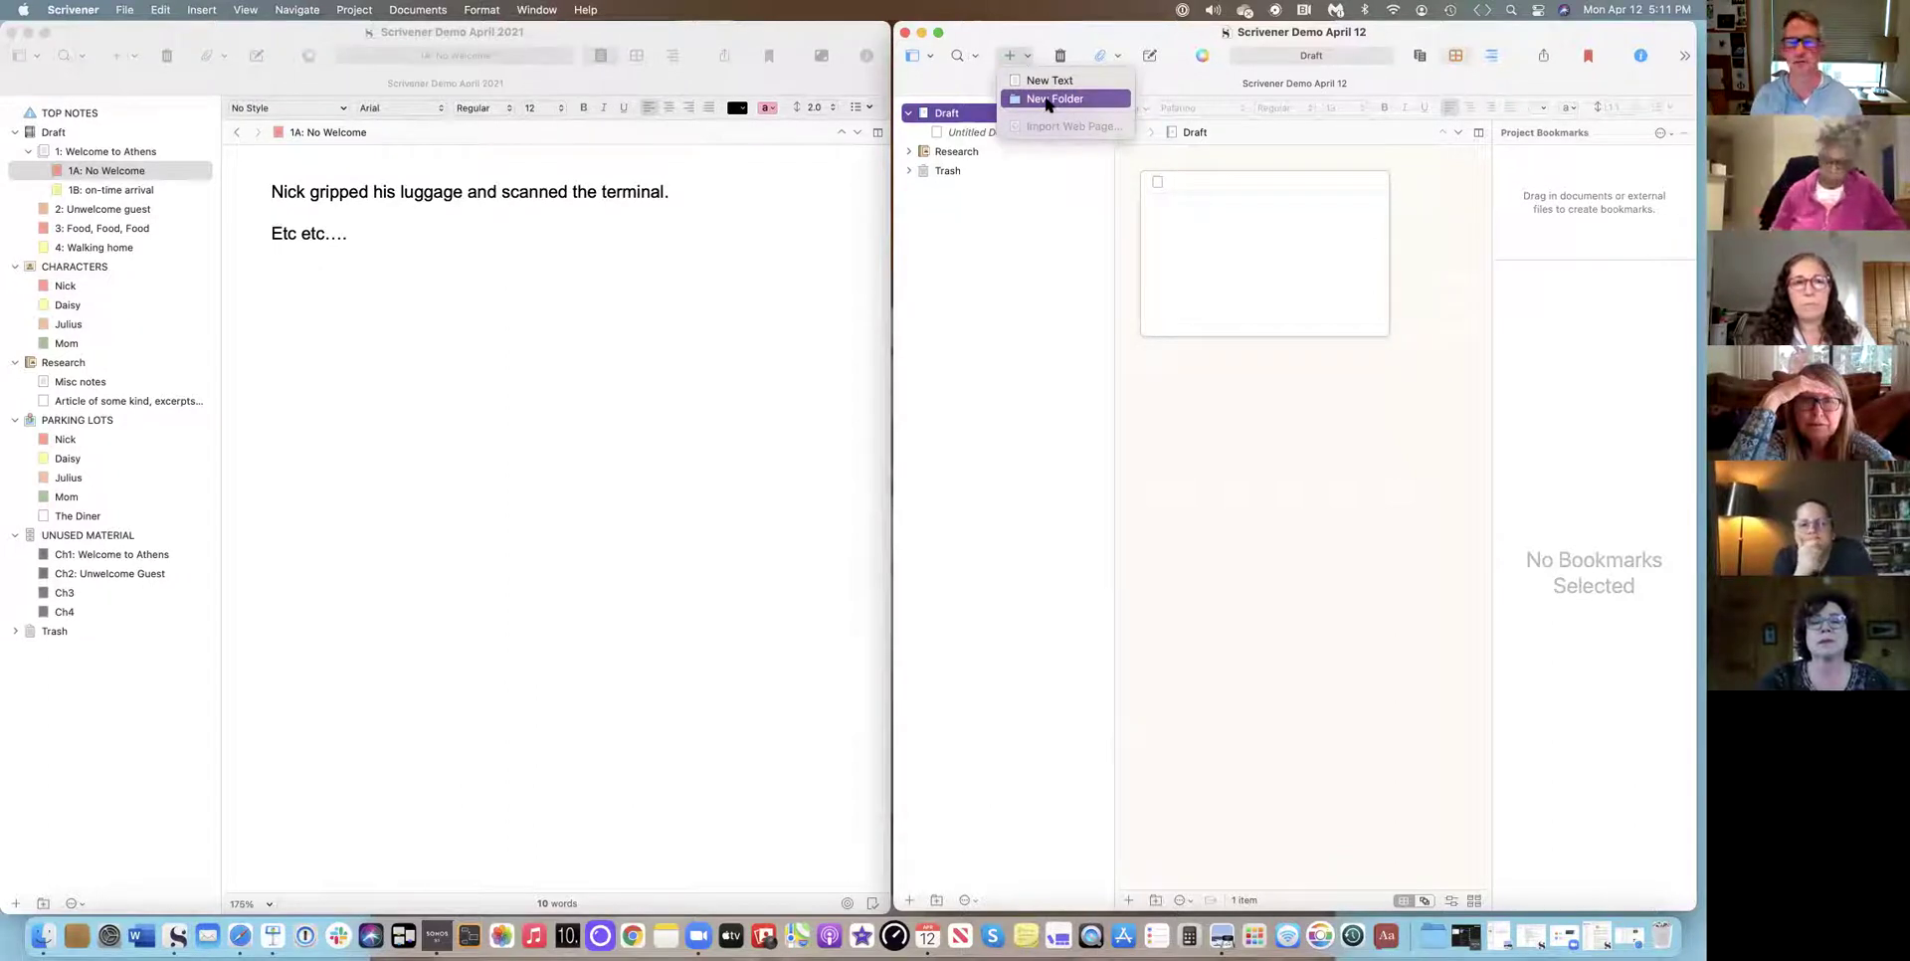
click(1047, 100)
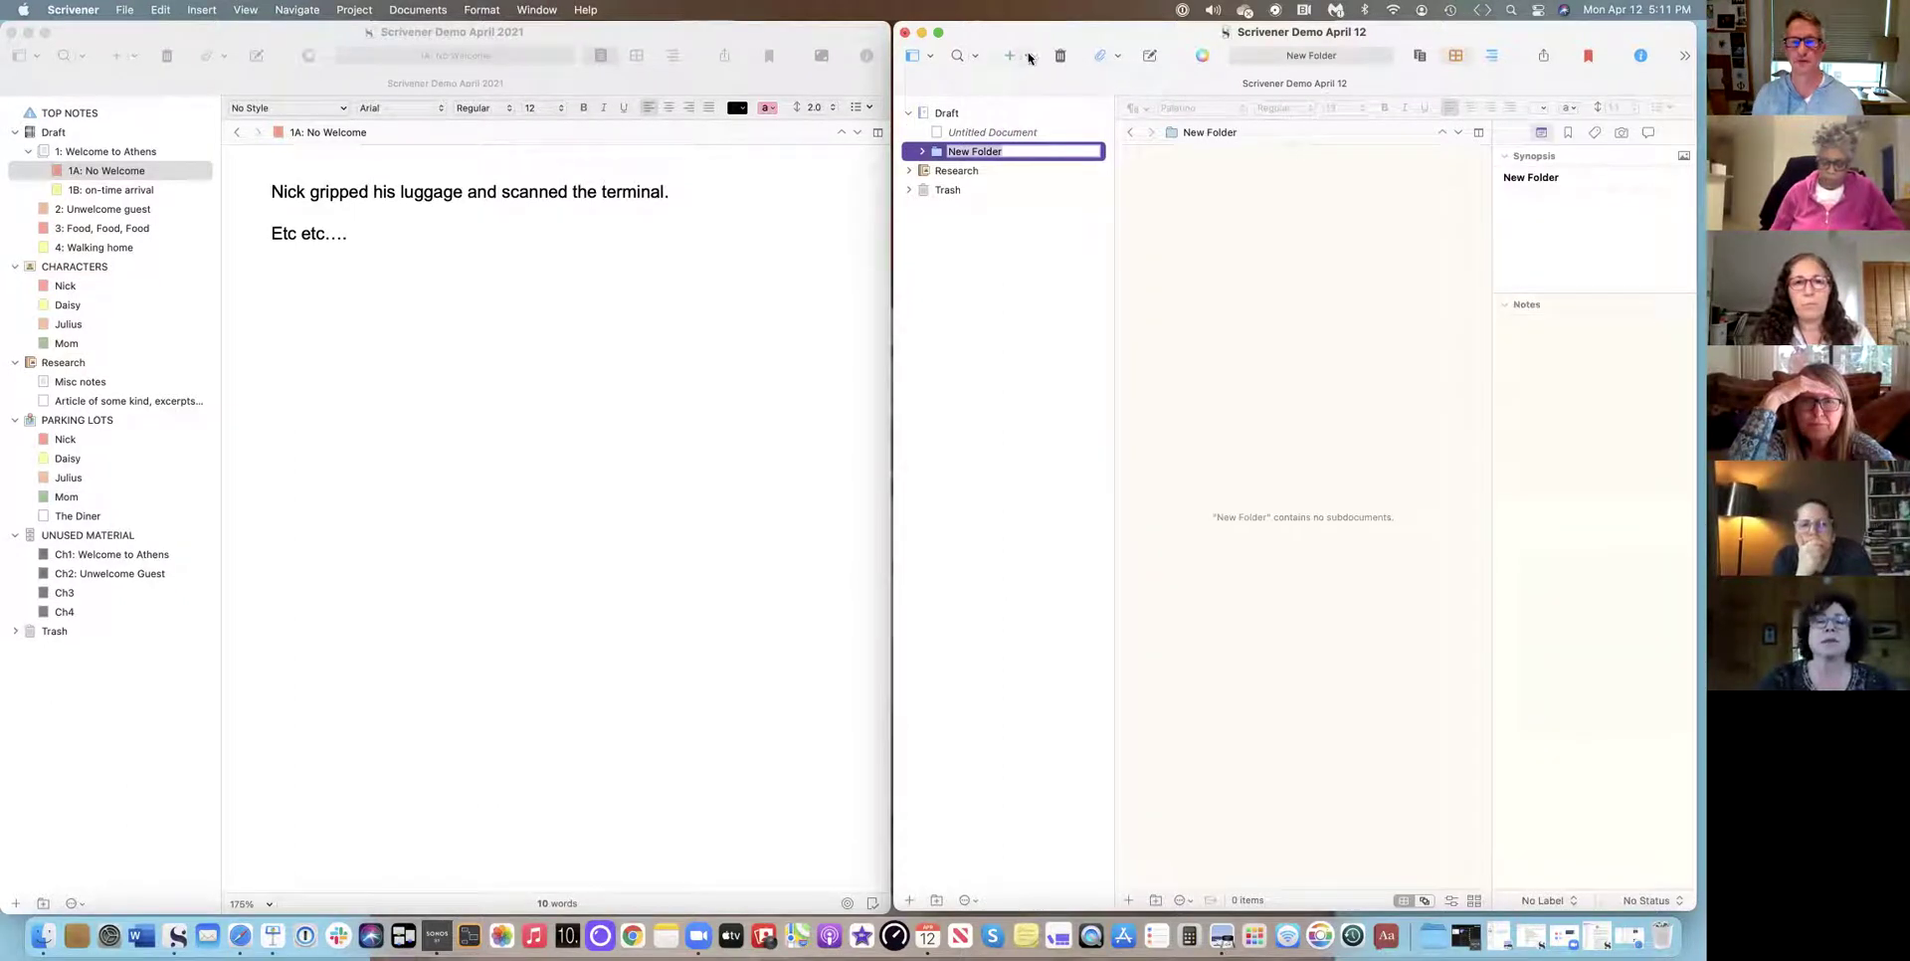
click(1030, 58)
click(1040, 78)
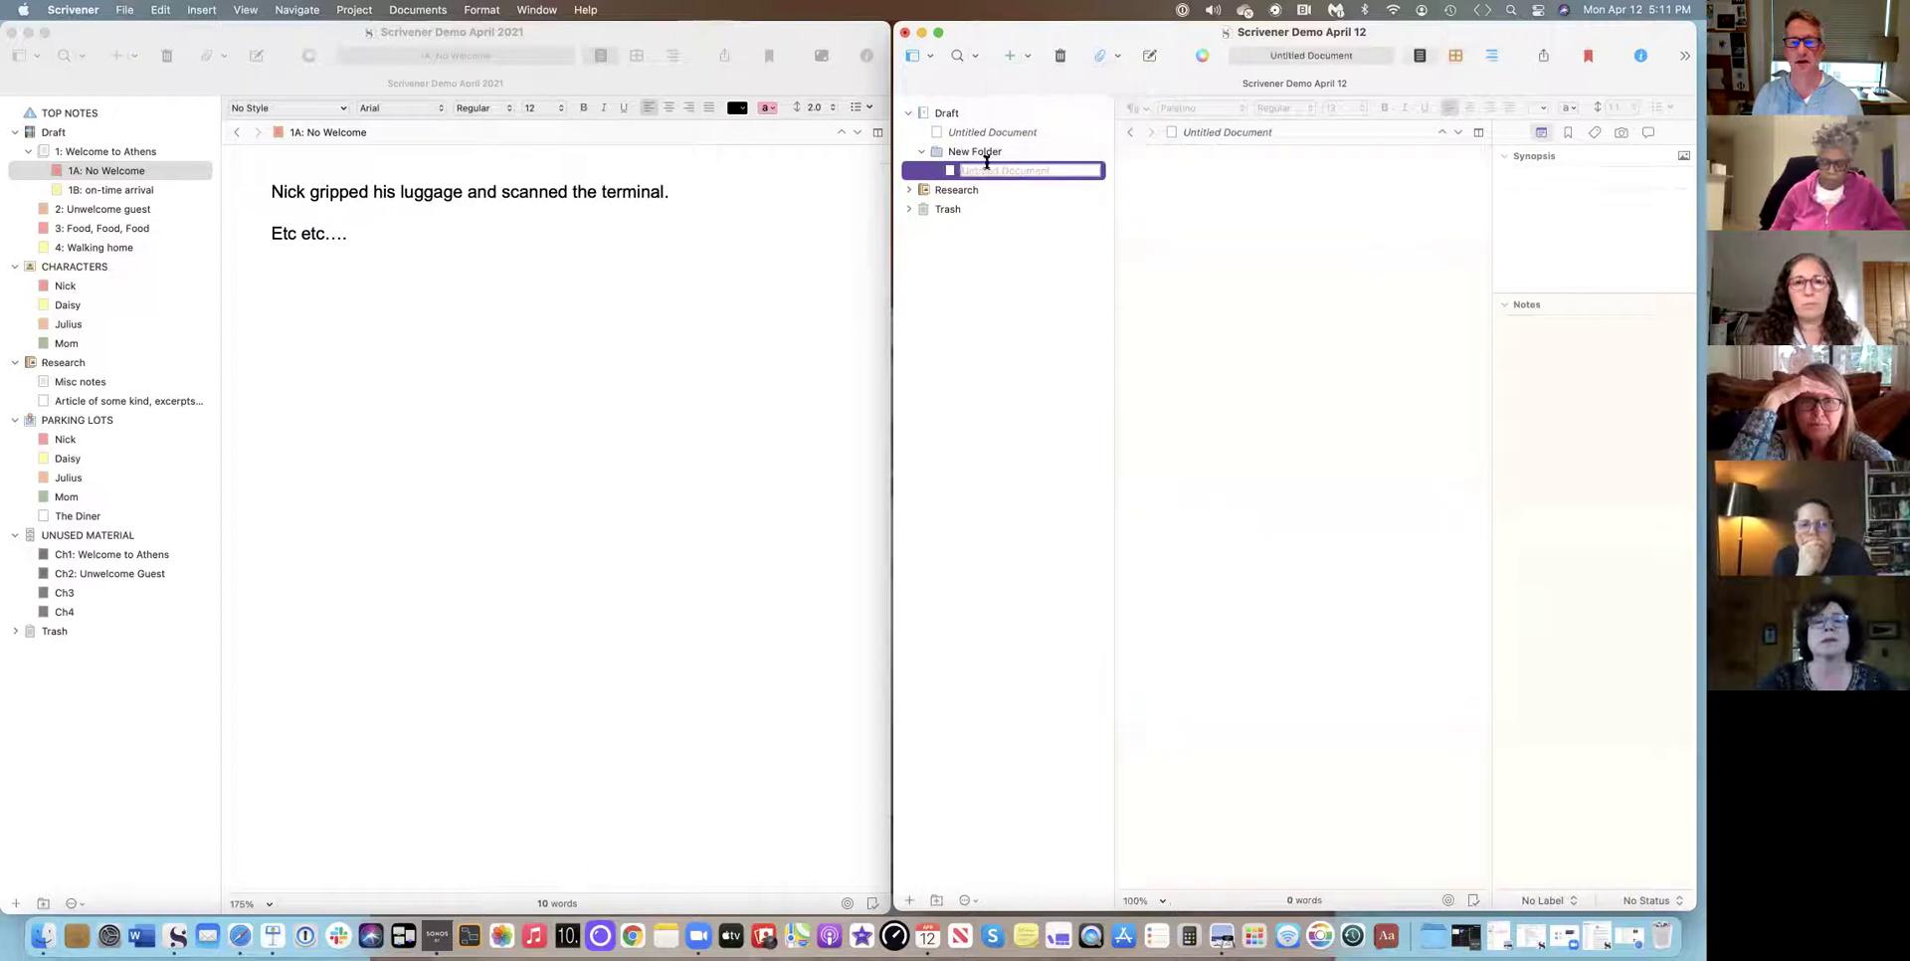
text(TOP NOTES)
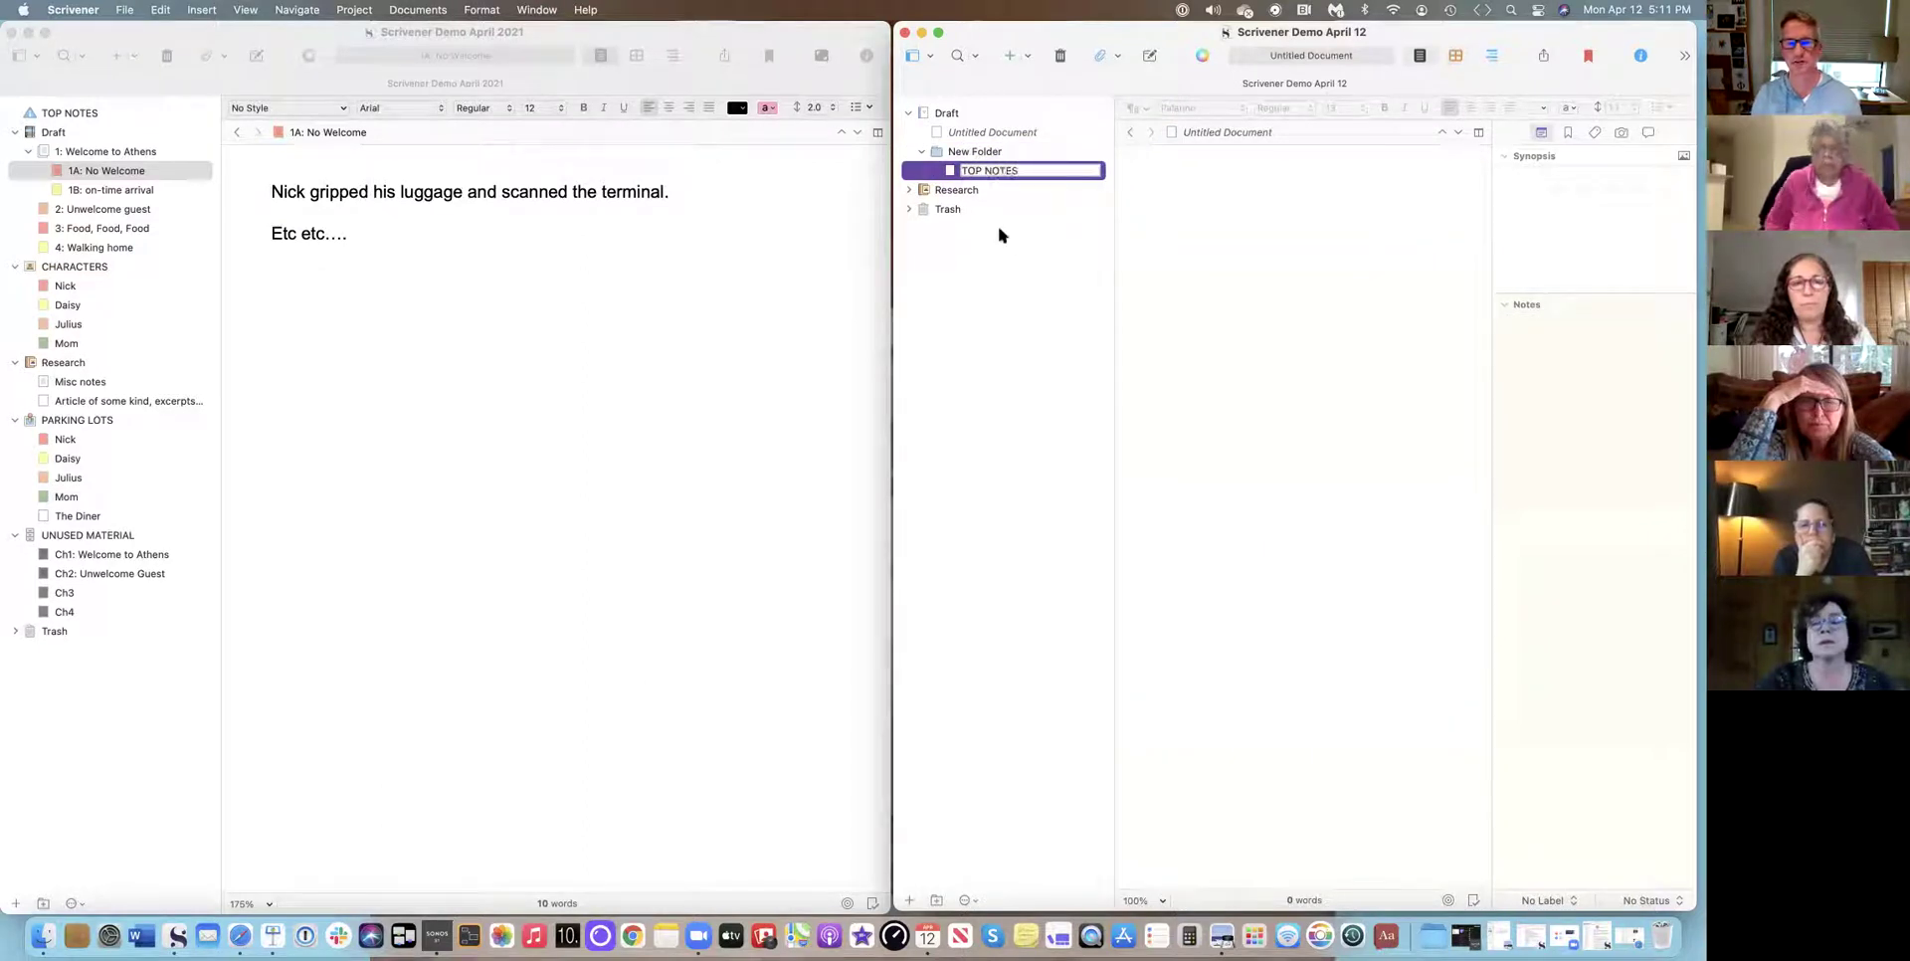
click(1000, 235)
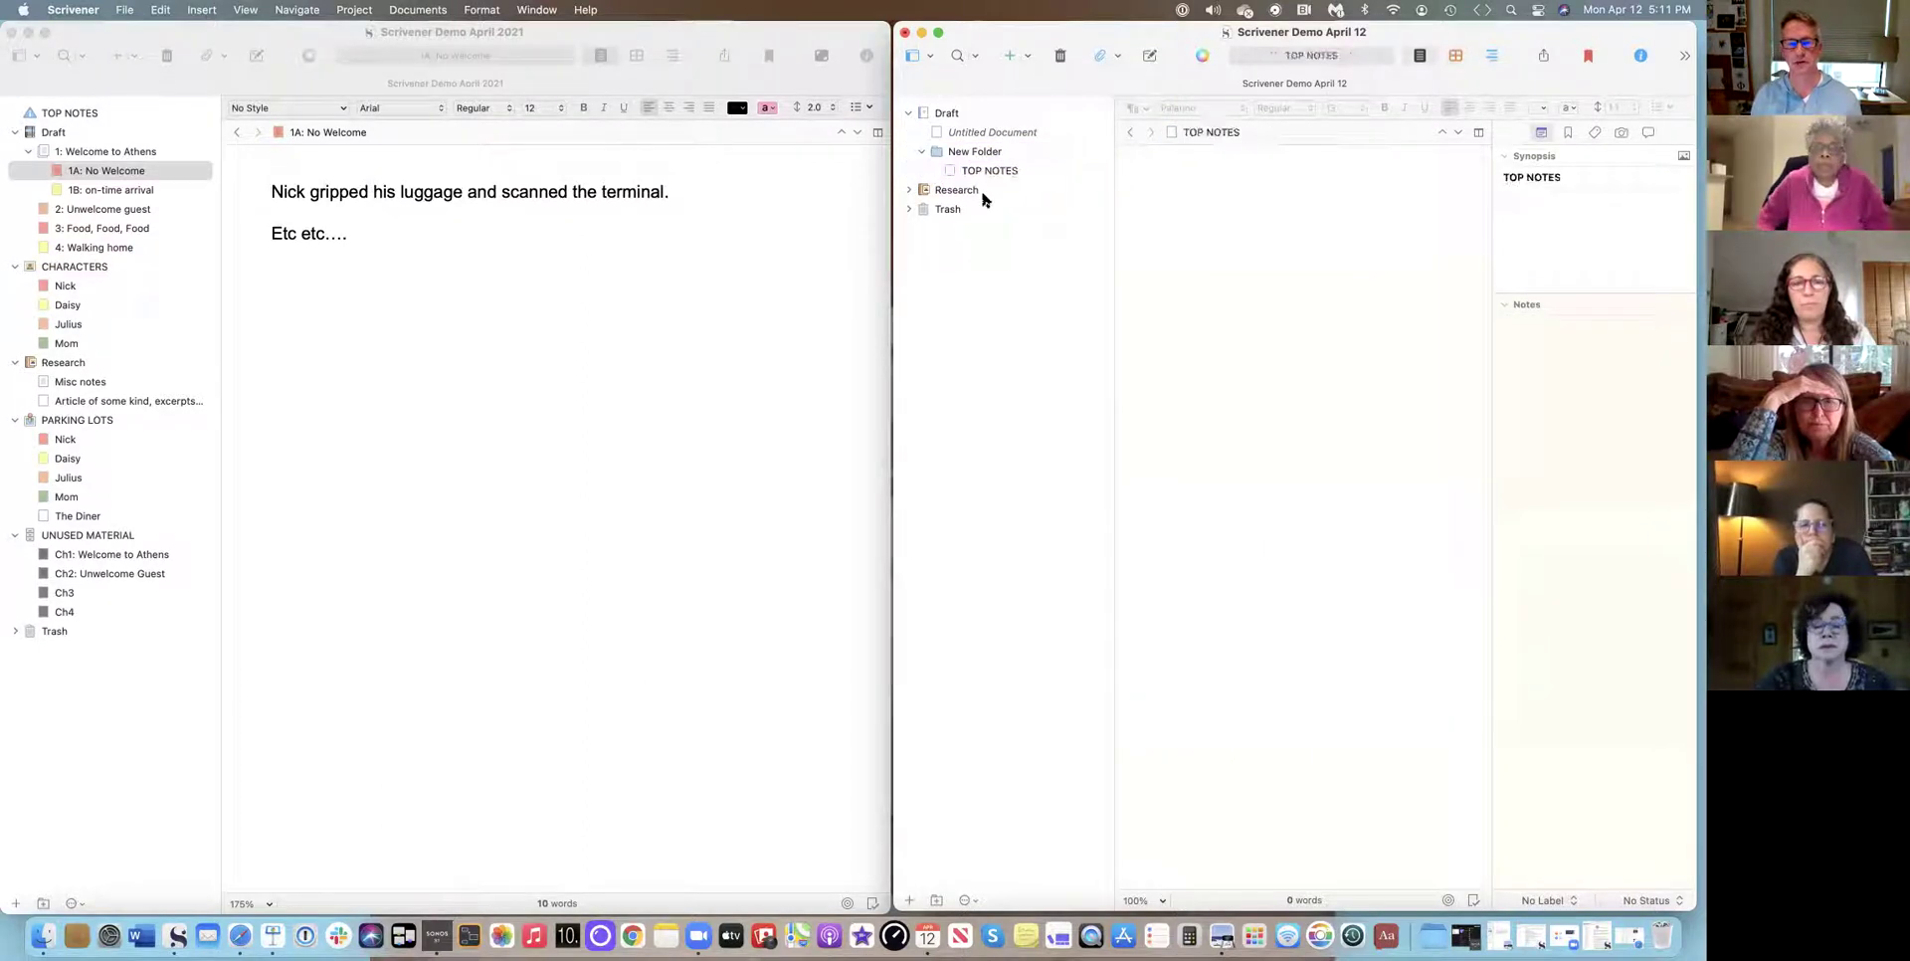
Move TOP NOTES out of the new folder, convert it to a folder and place it above Draft in the binder.
drag(953, 171, 918, 107)
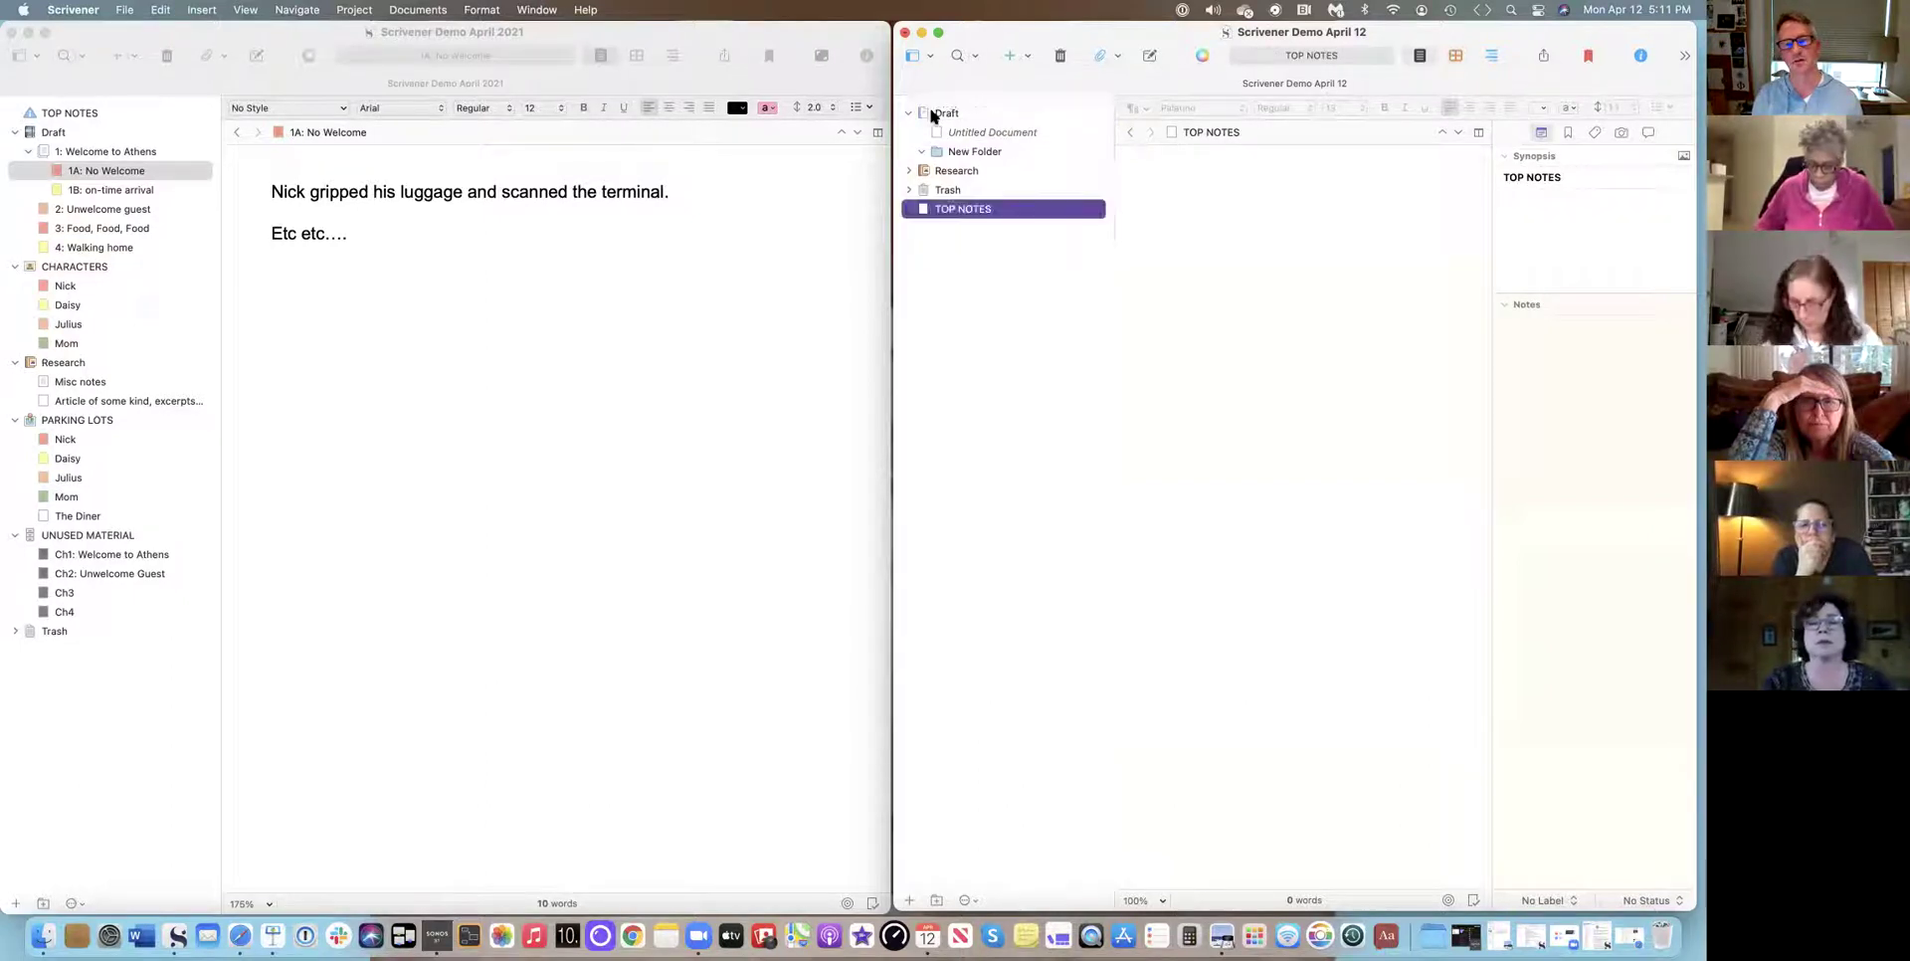
drag(927, 209, 913, 109)
right_click(944, 211)
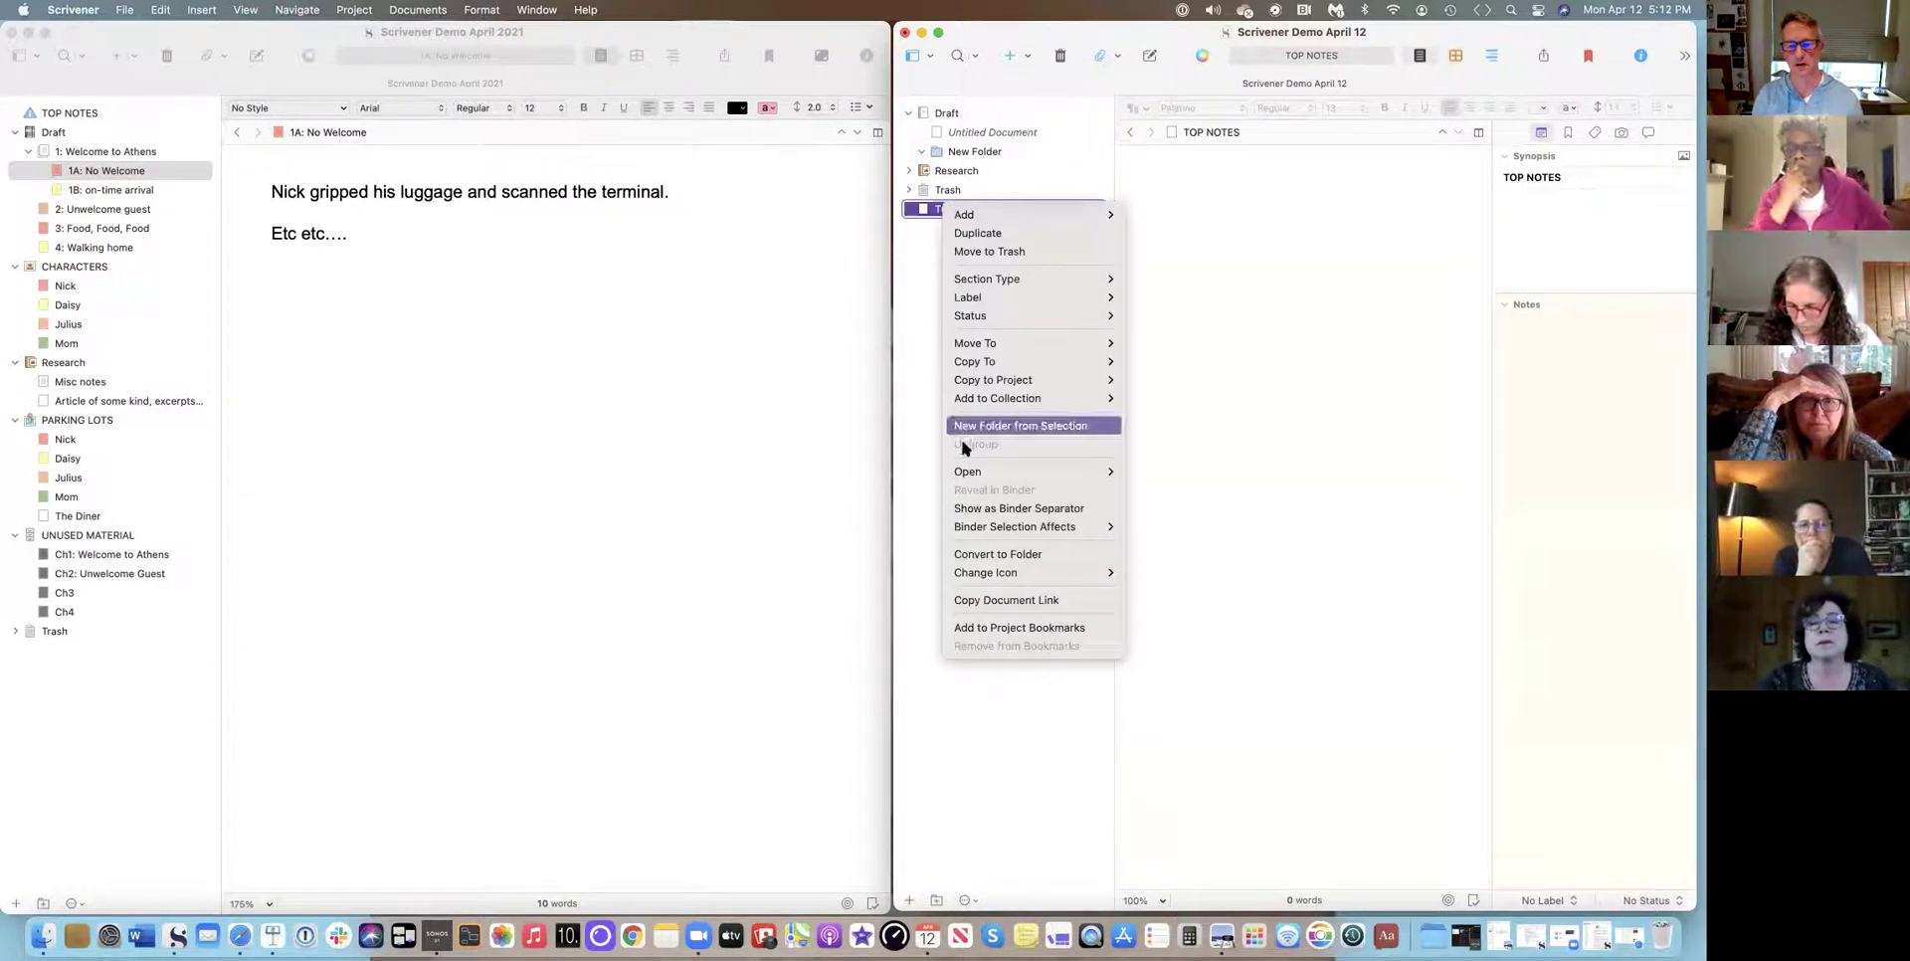
click(970, 555)
drag(950, 209, 953, 122)
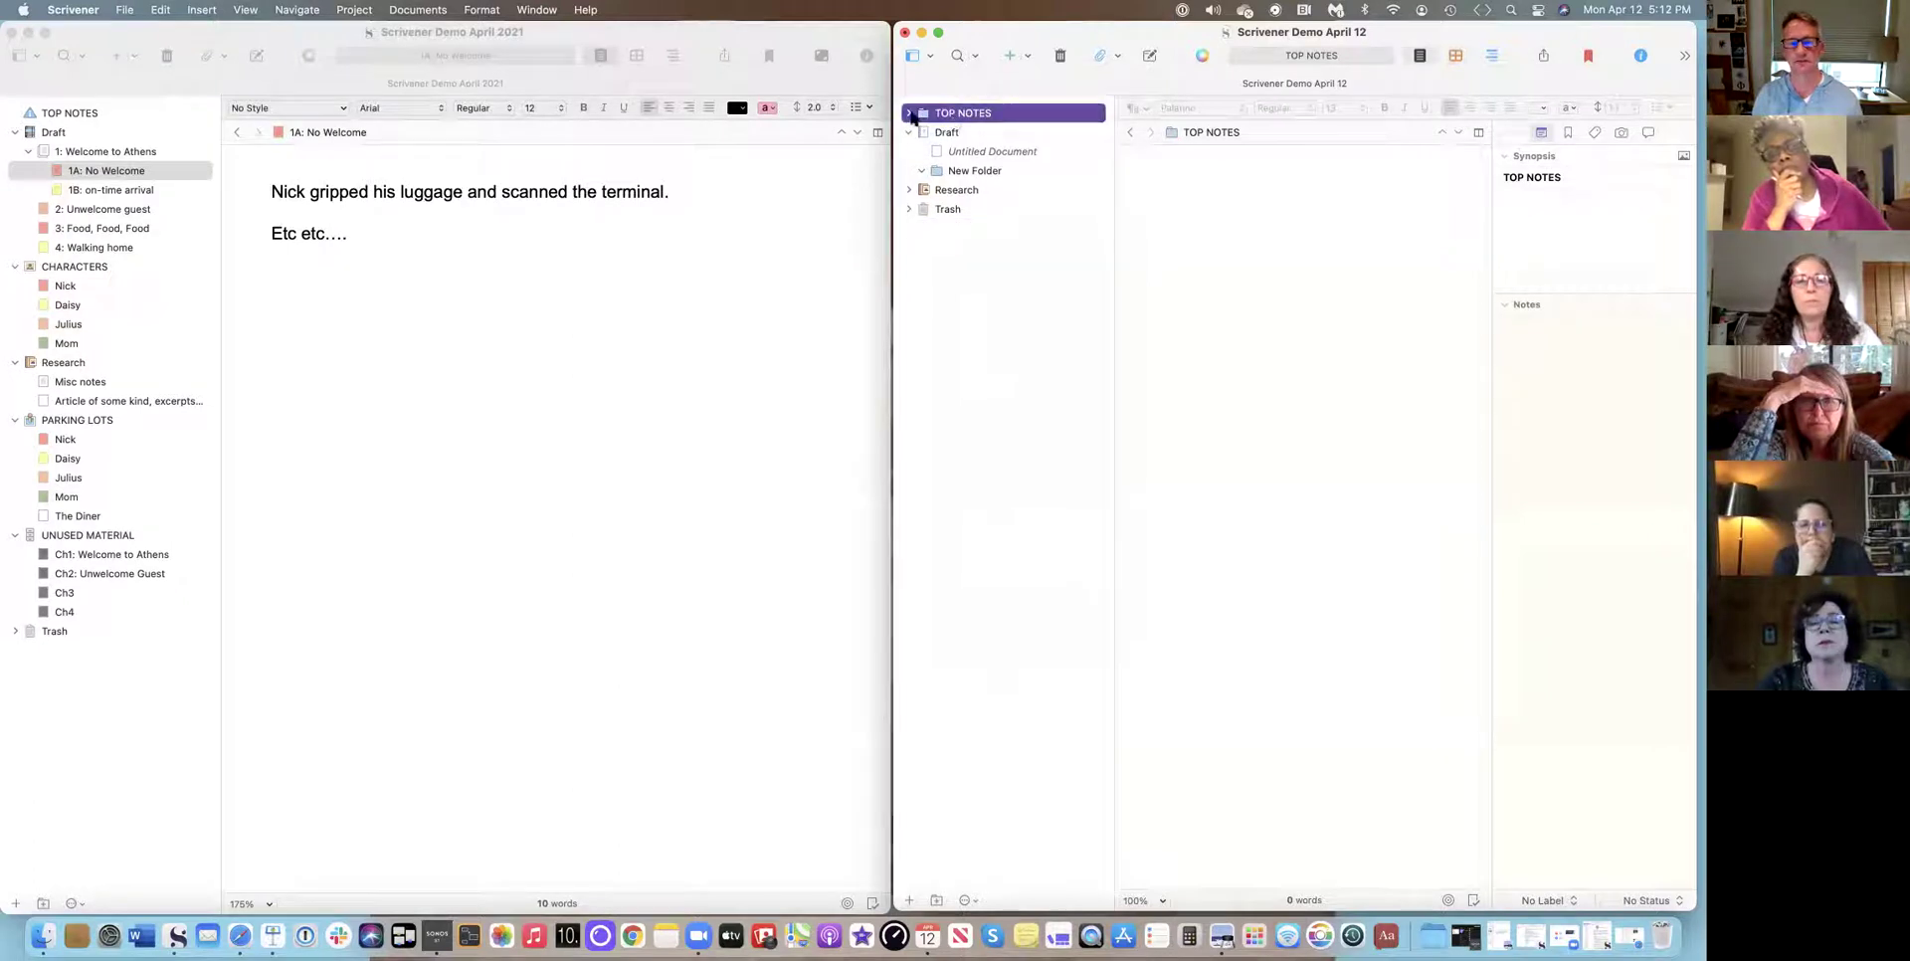
Write "Anything I want to refer to frequently up here in TOP NOTES" in the TOP NOTES text.
click(1171, 171)
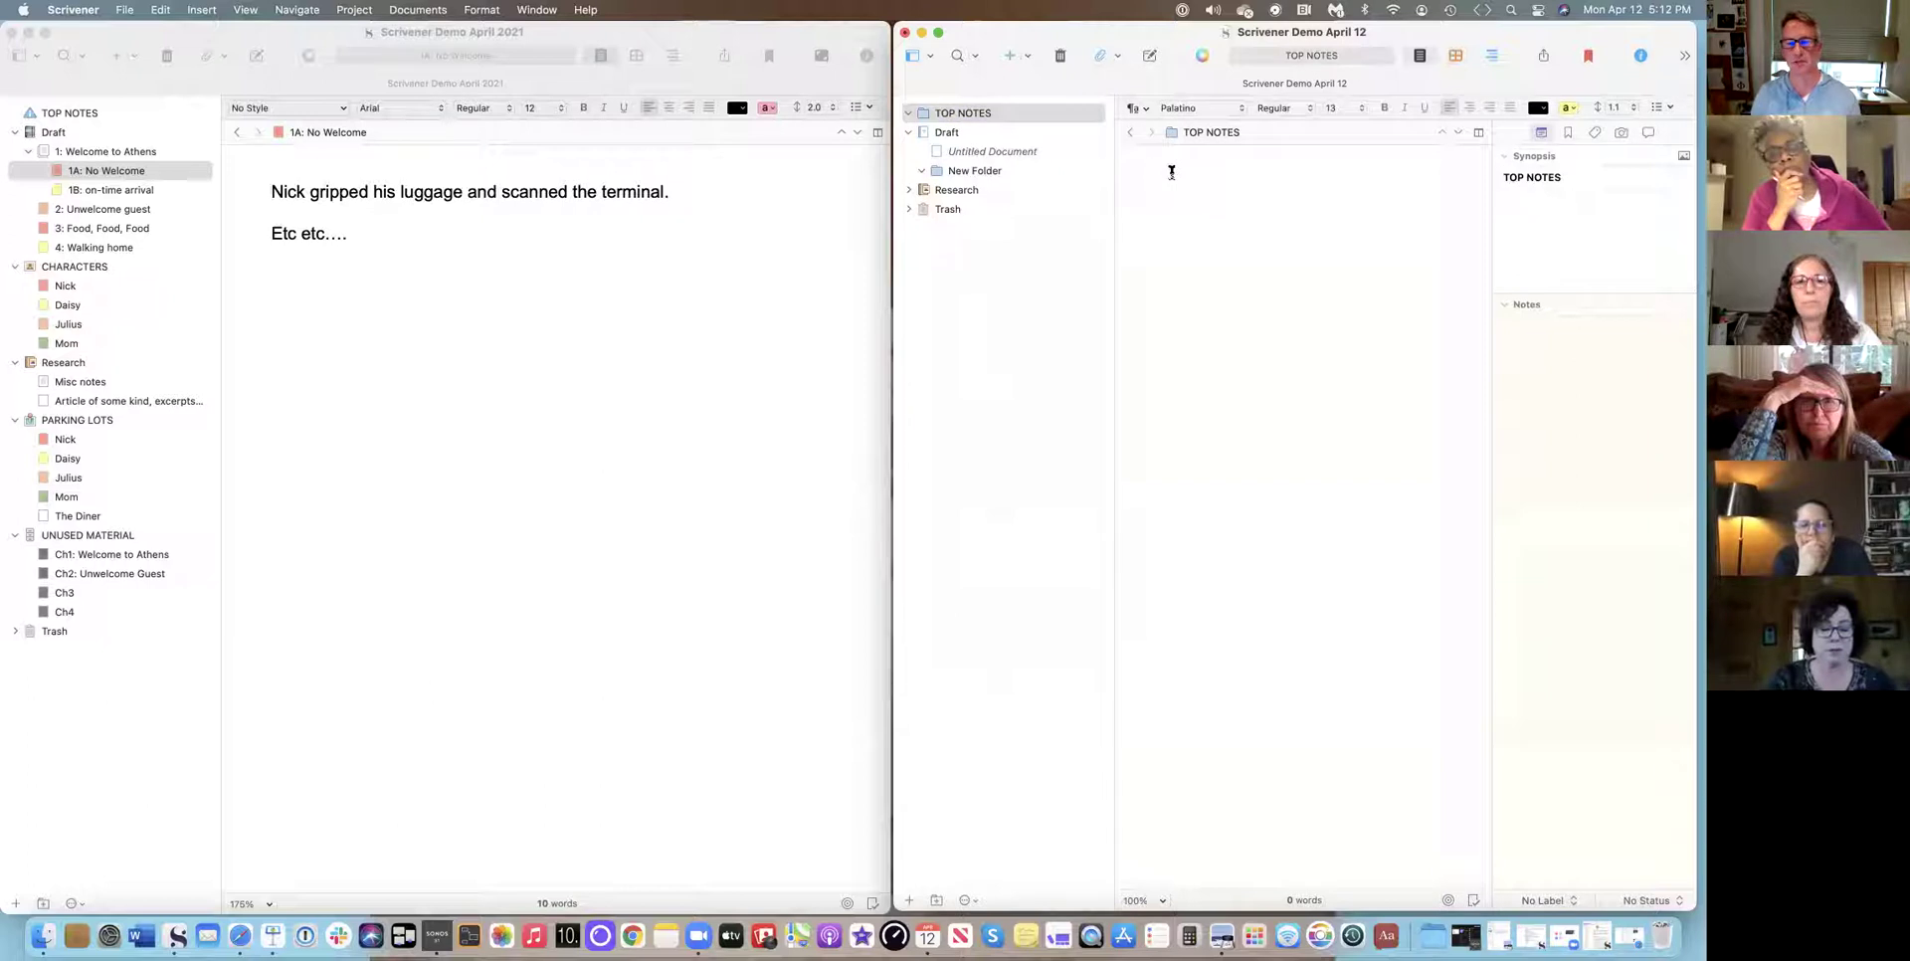
text(Anything I)
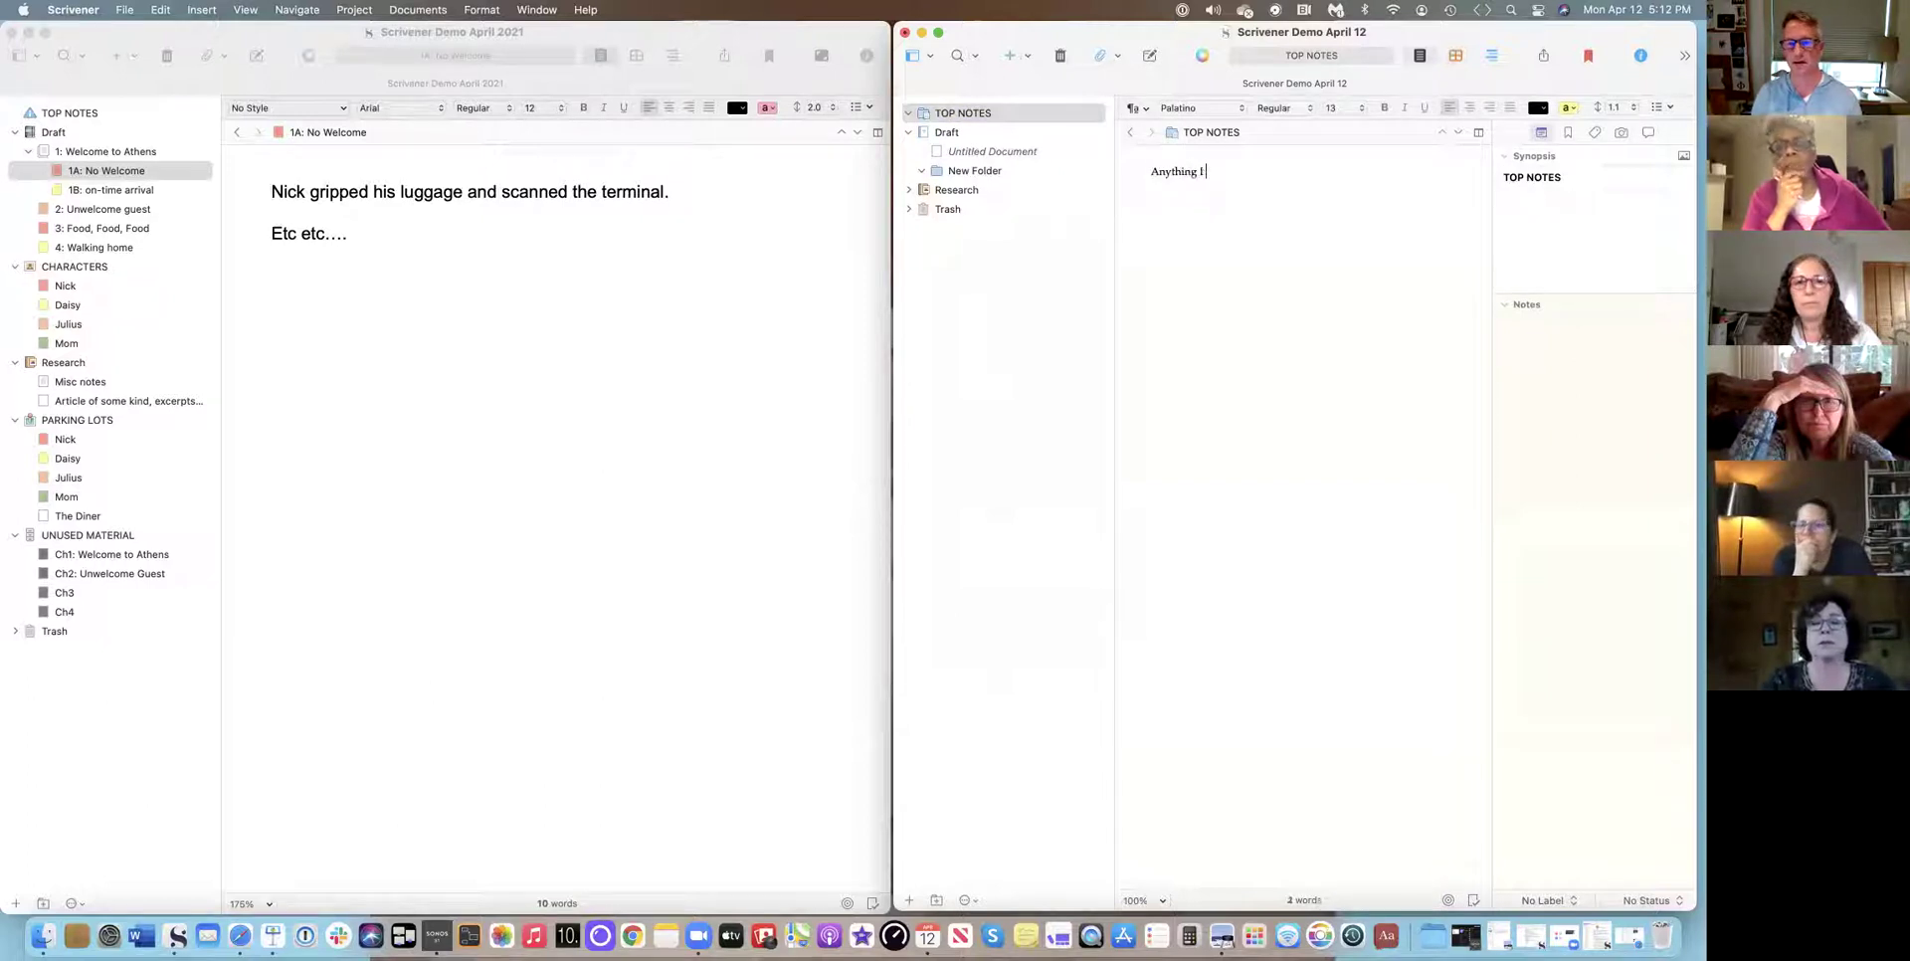
text( want to refer to)
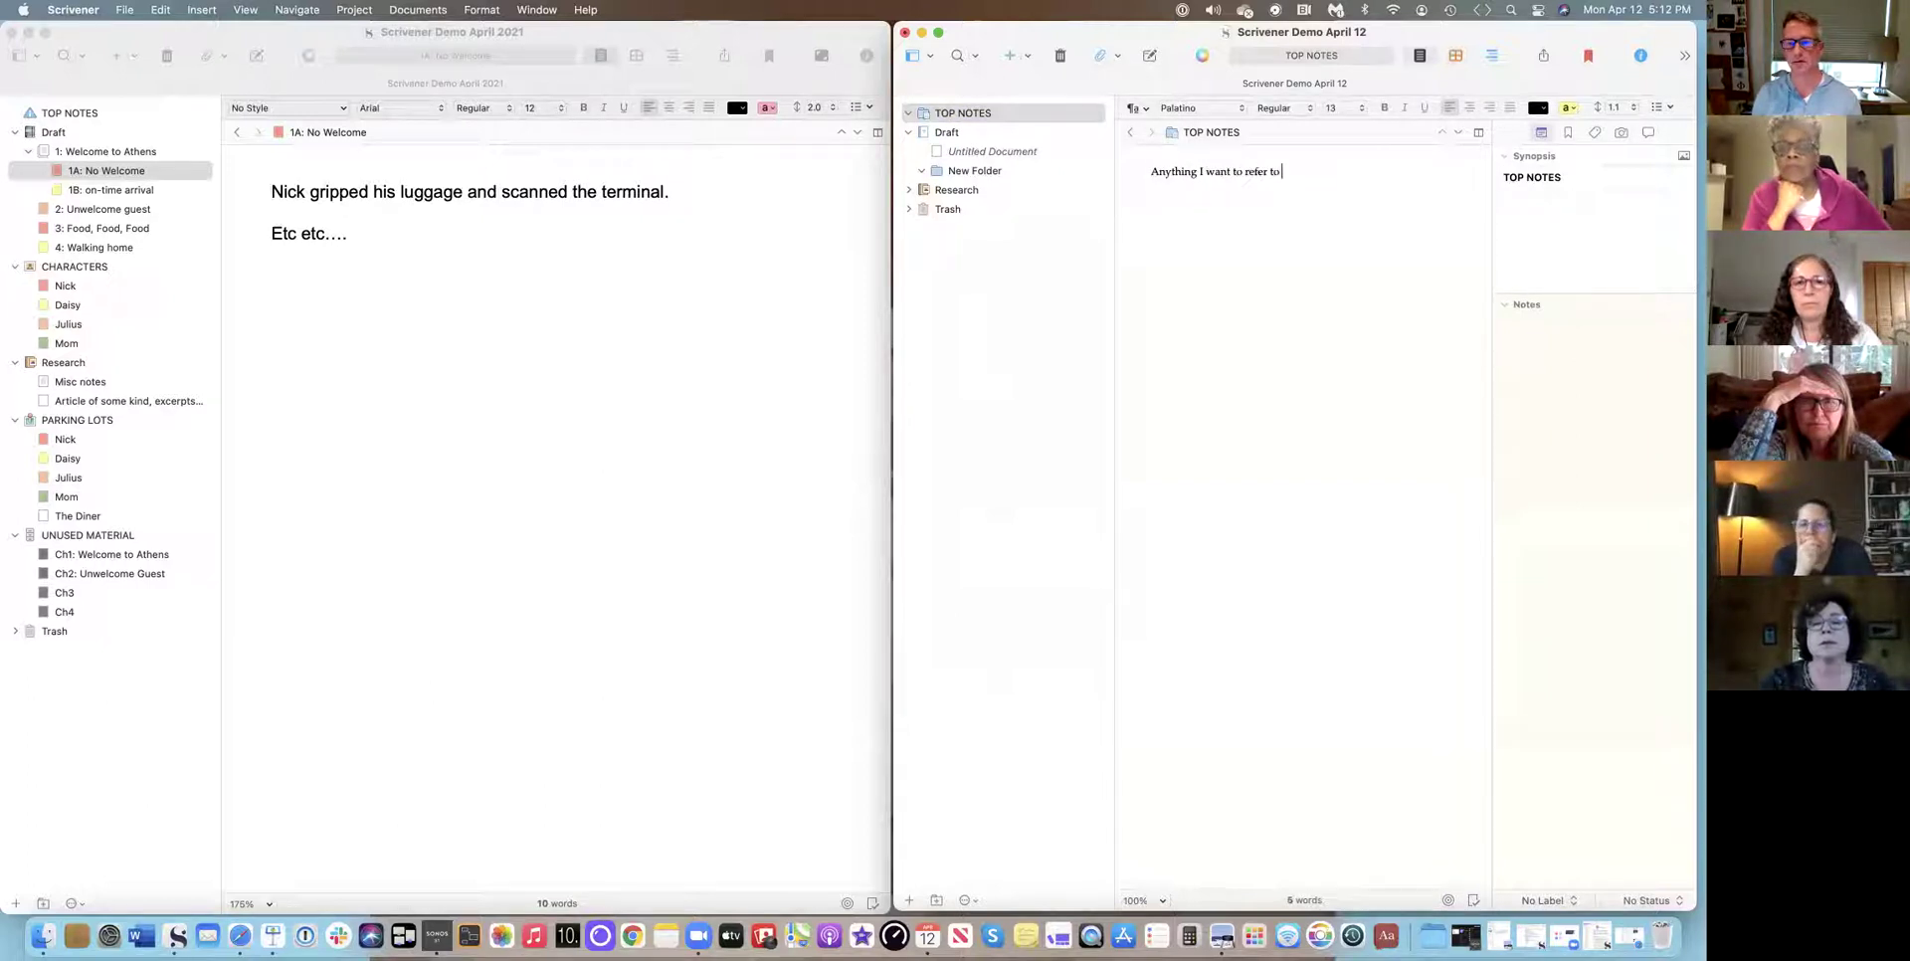
text( frequently up here)
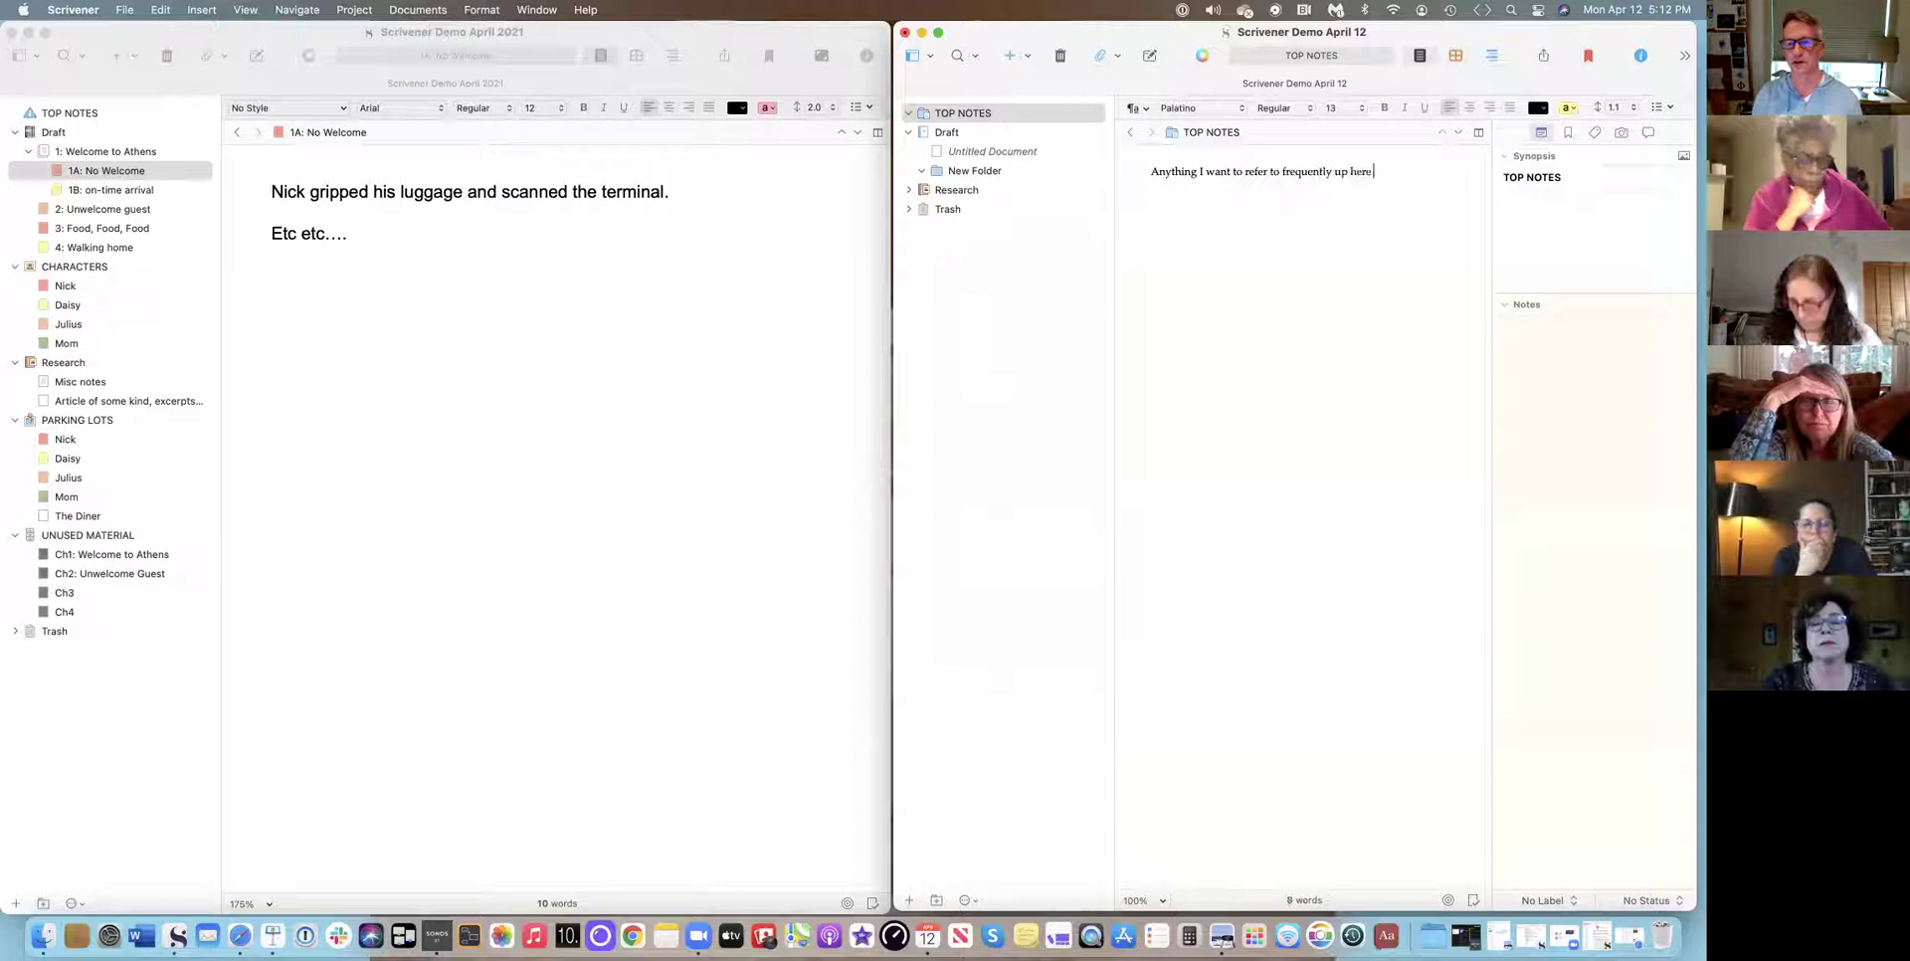
text( in TOP NOTES)
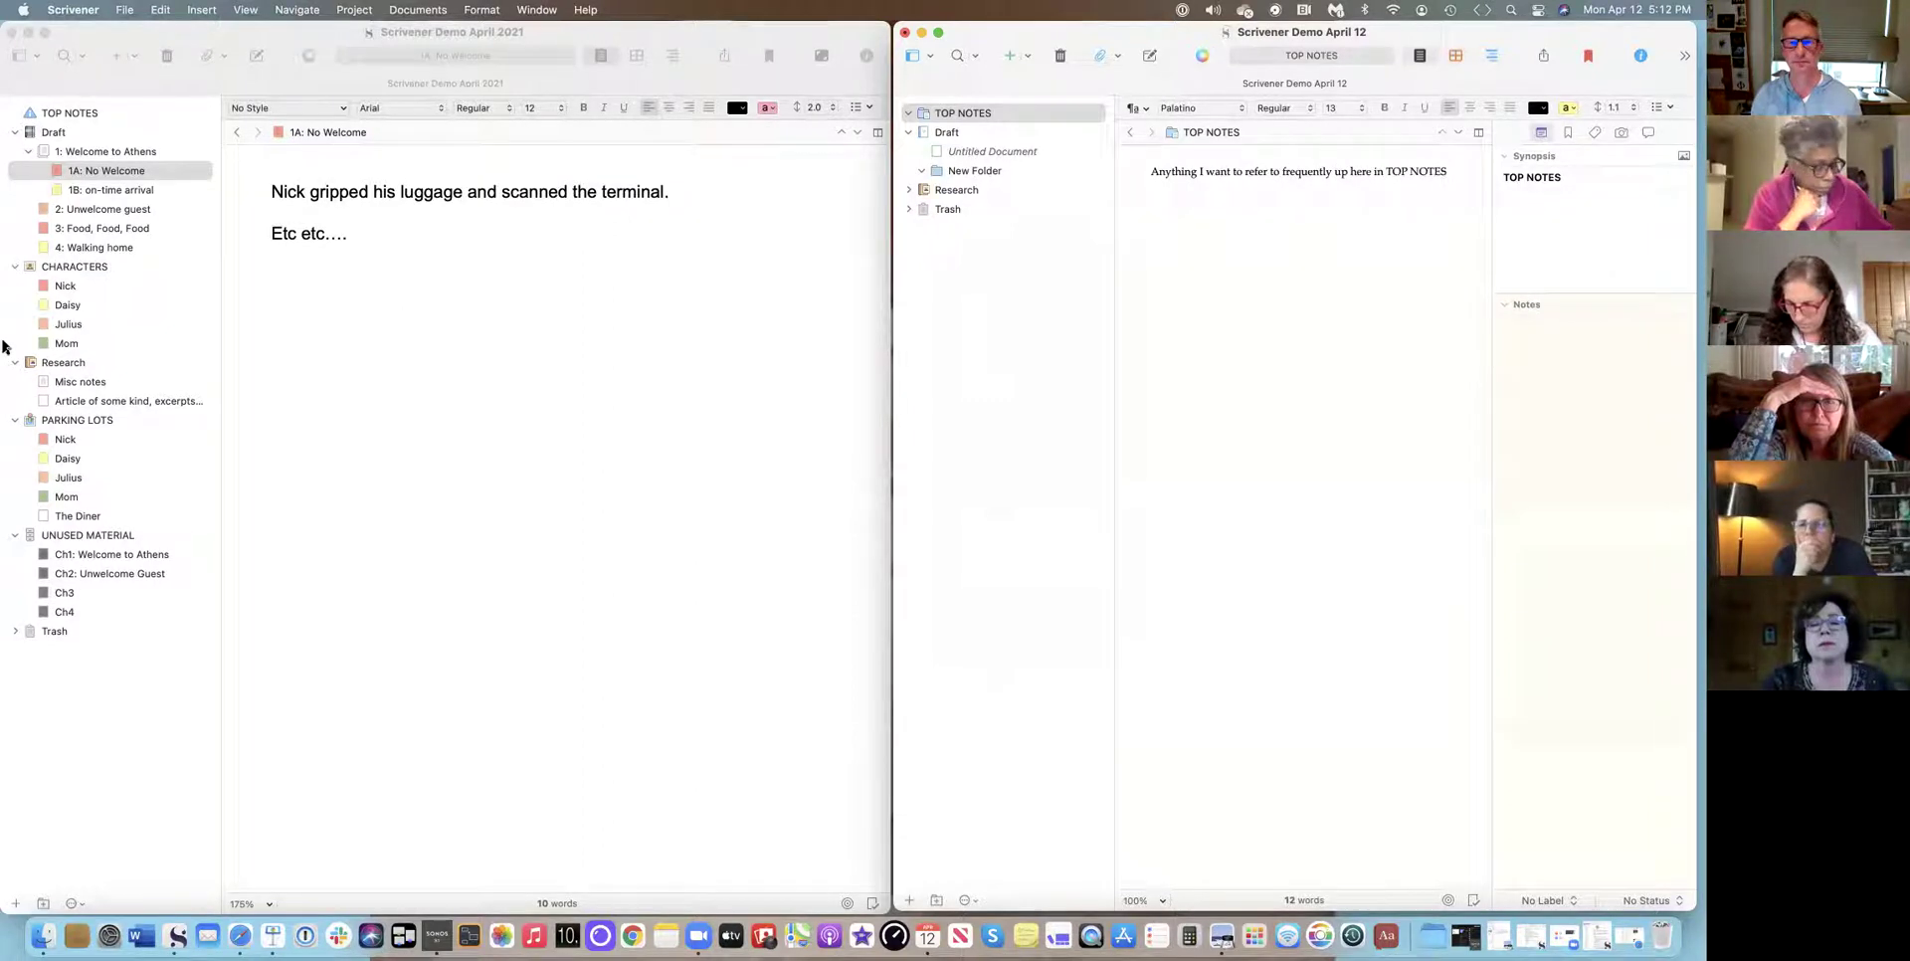
View the Draft folder's contents as a corkboard, as an outline and as scrivenings.
click(942, 134)
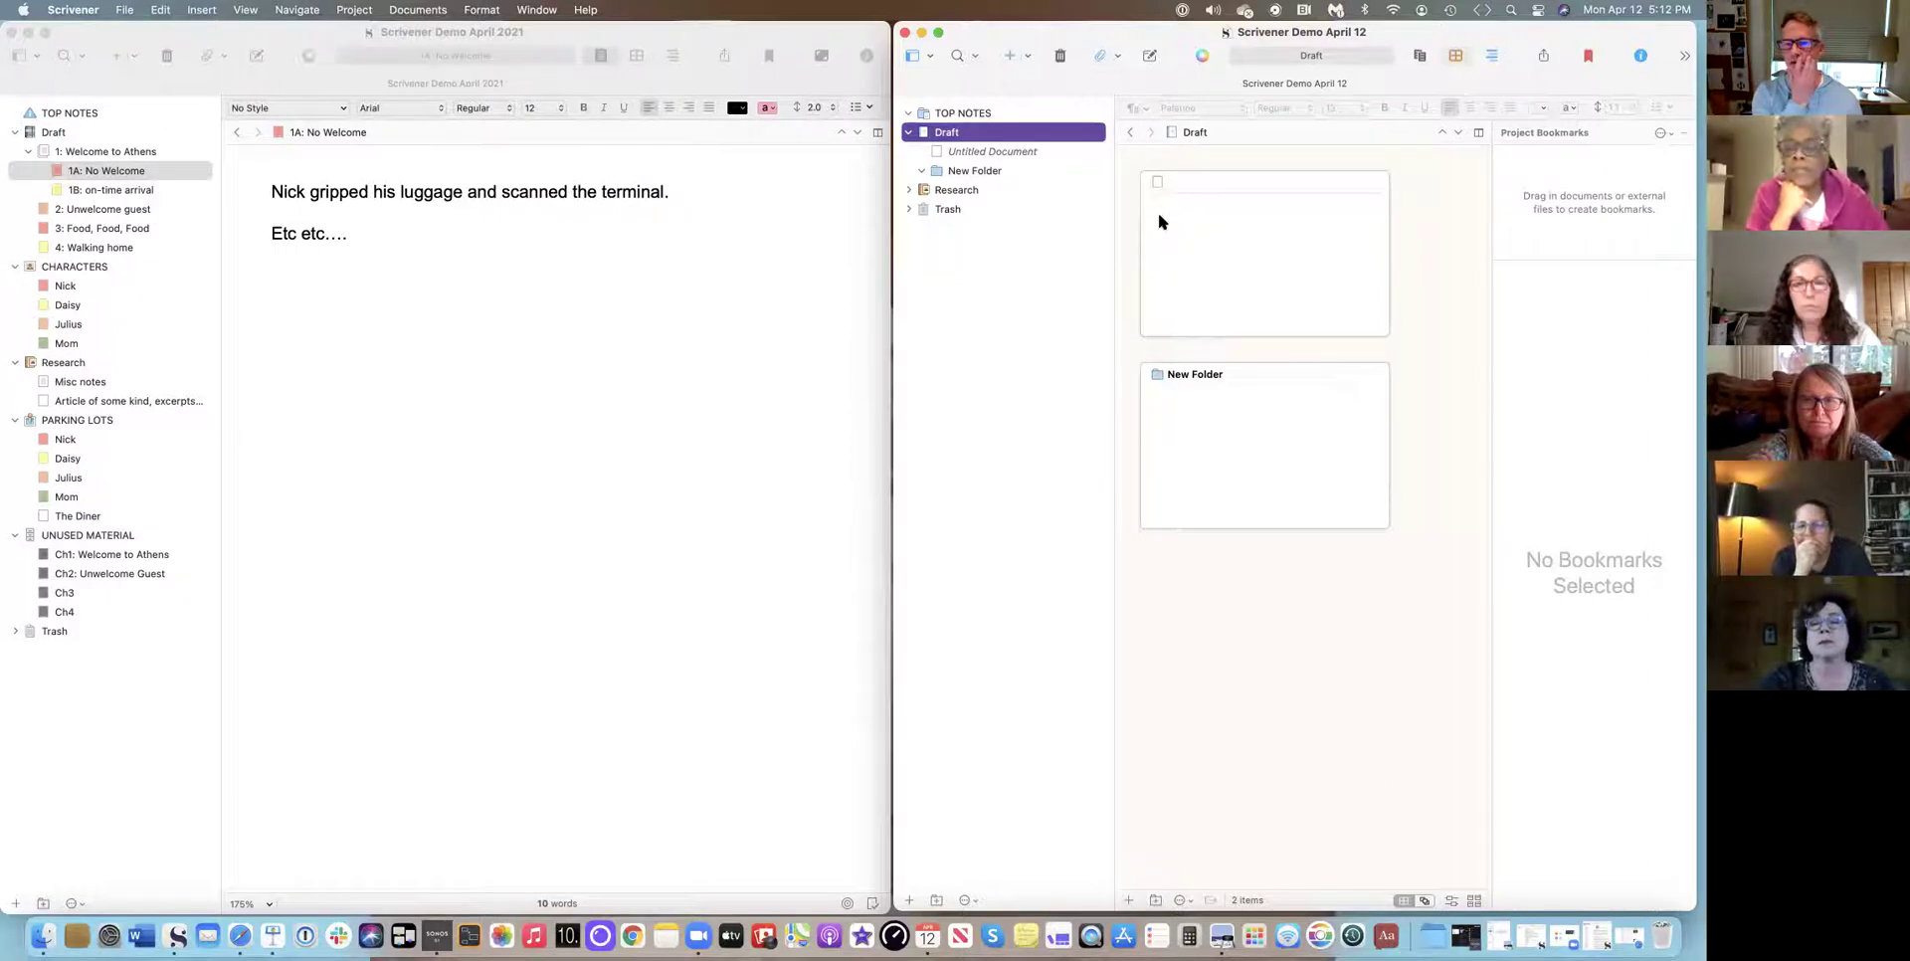
click(1419, 57)
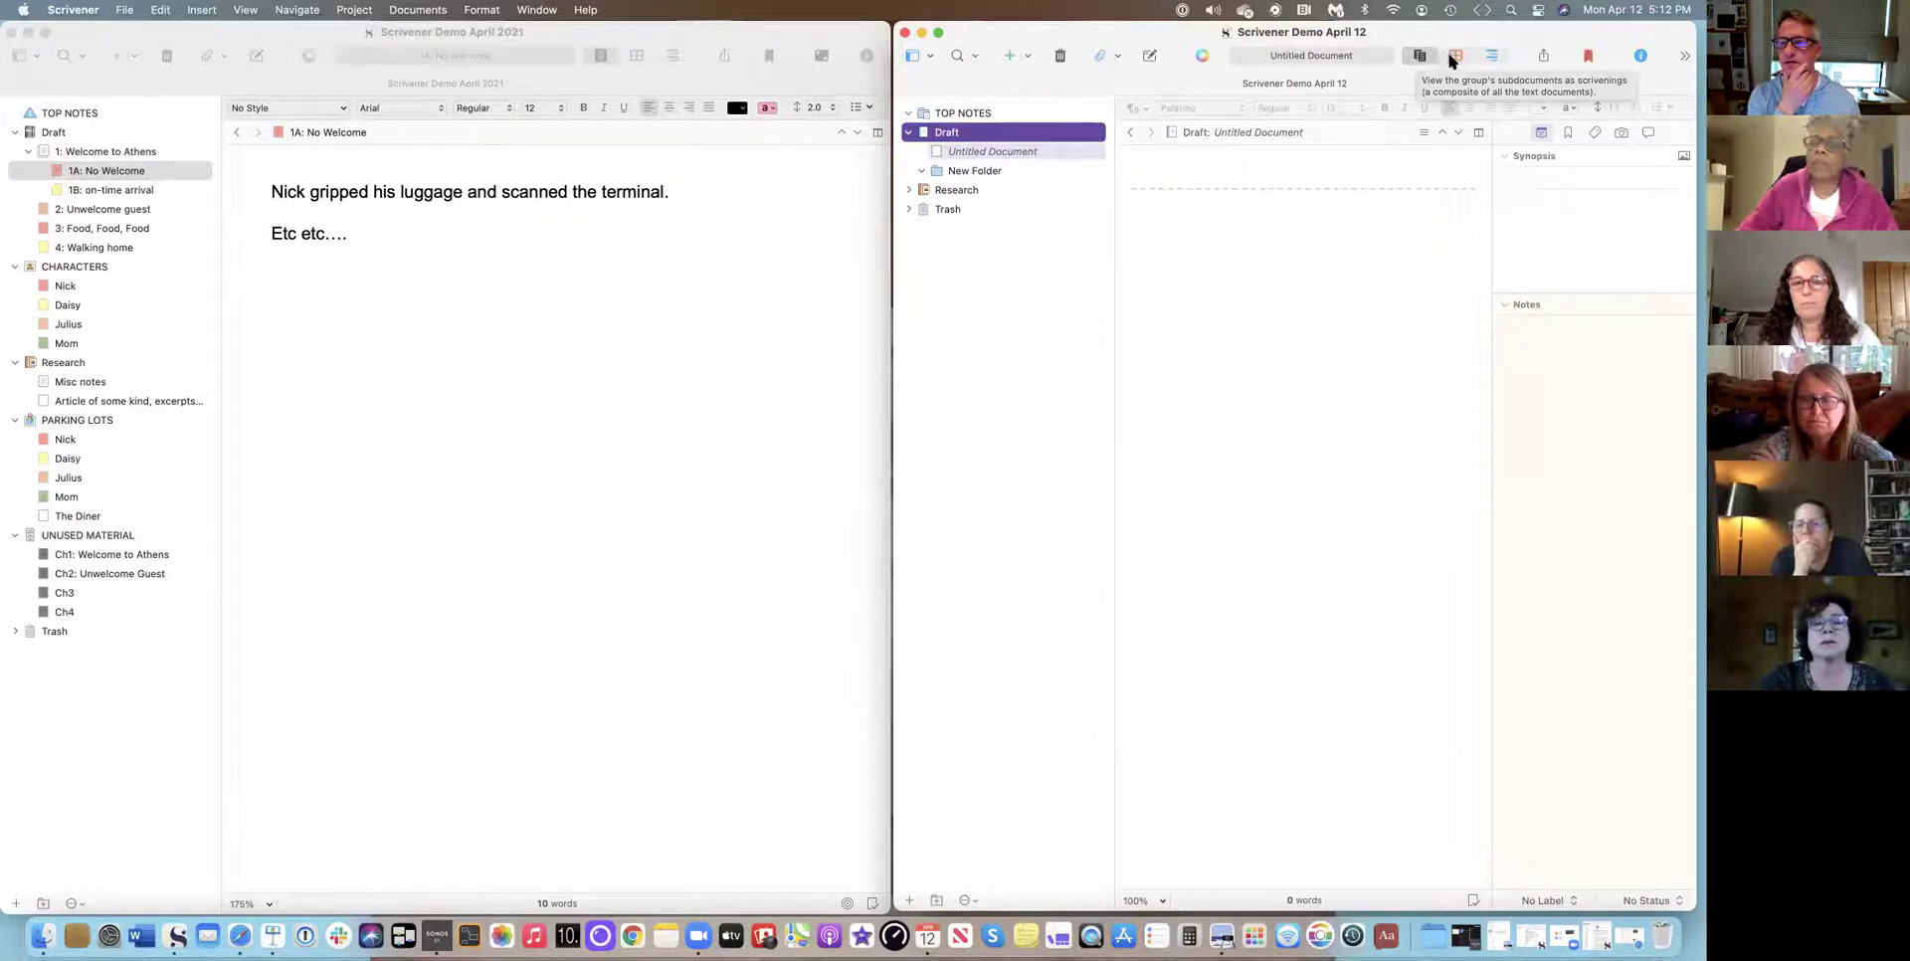
click(1452, 57)
click(1491, 55)
click(1418, 56)
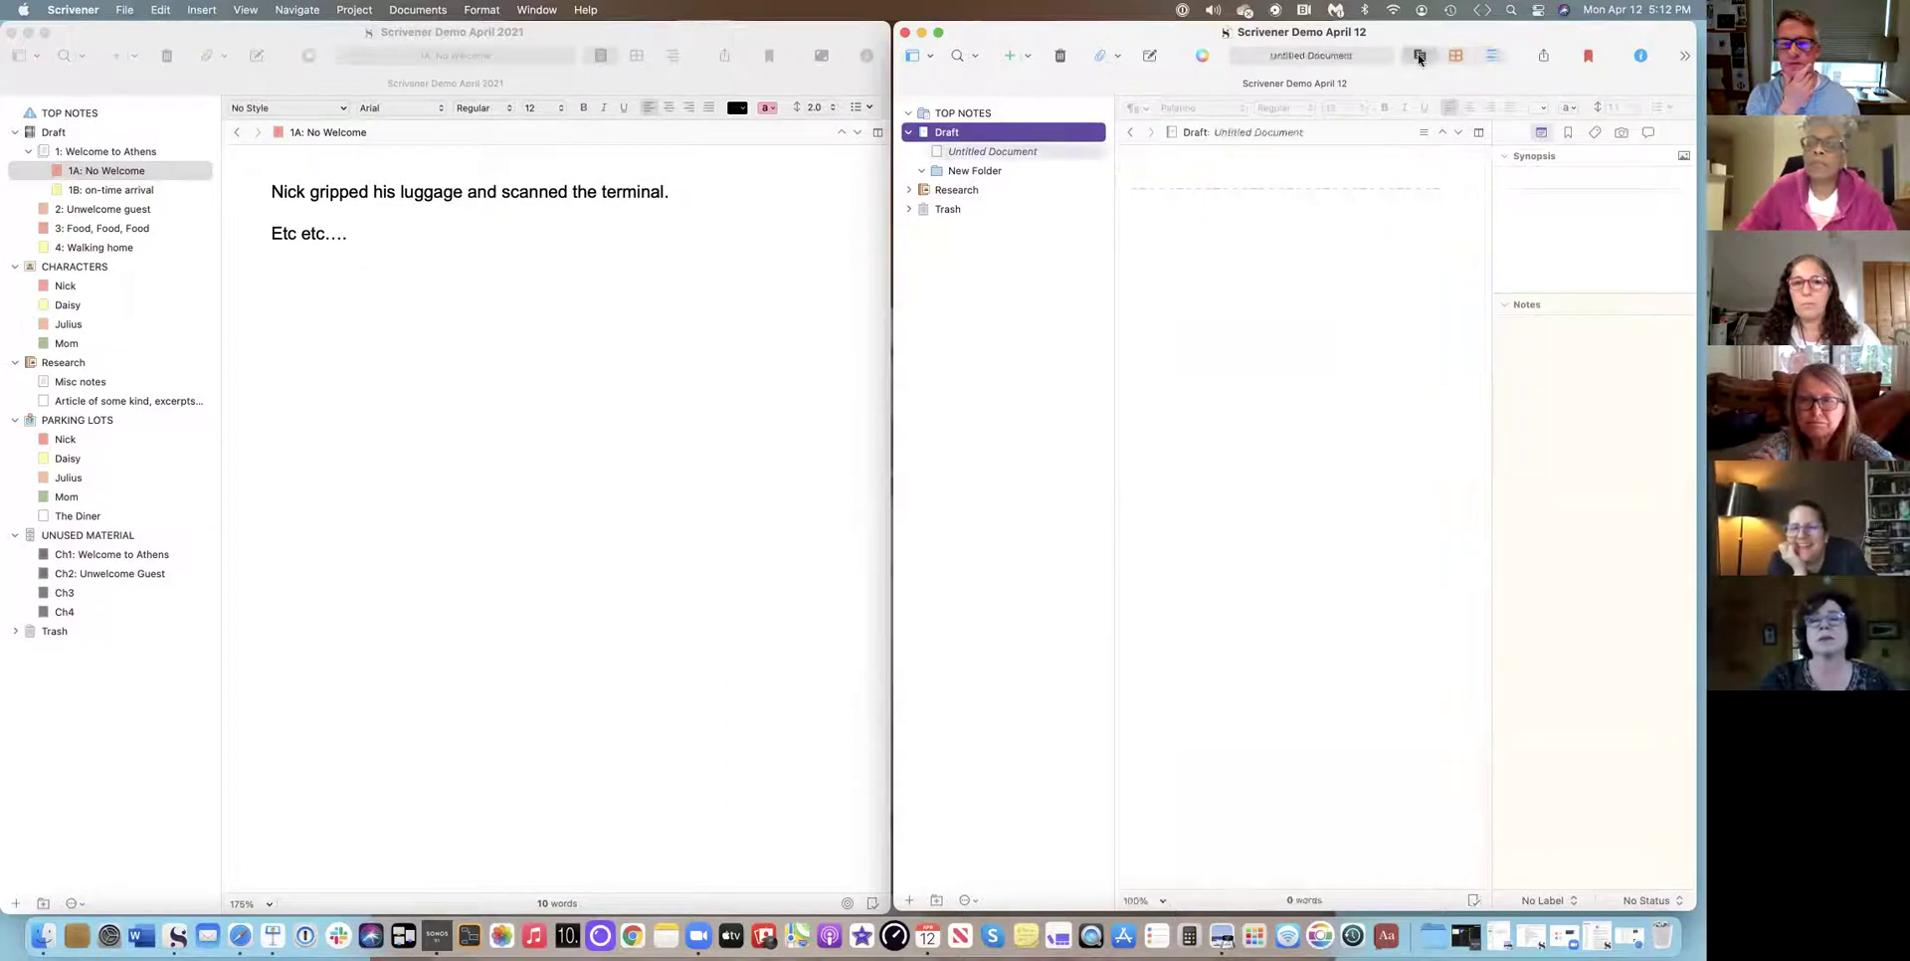
Rename the untitled document under Draft to "Chapter 1: Welcome to Athens" and select it in the binder.
click(973, 151)
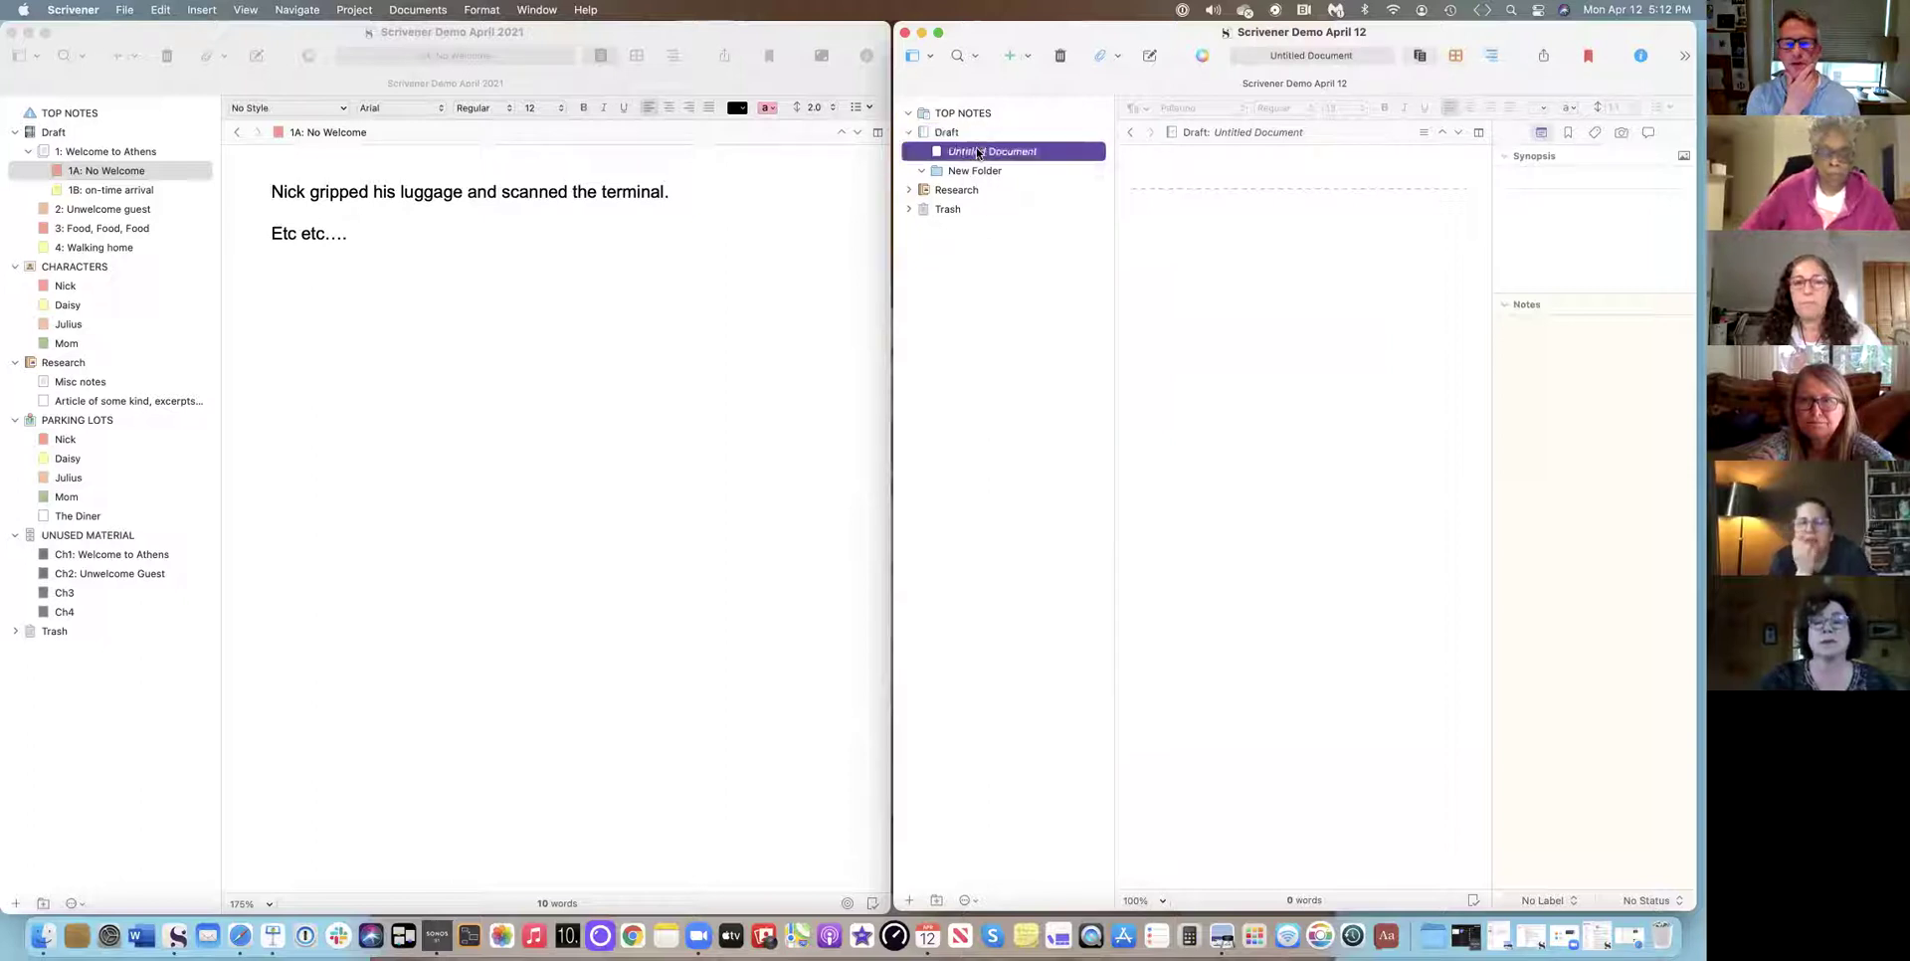
click(973, 152)
key(BackSpace)
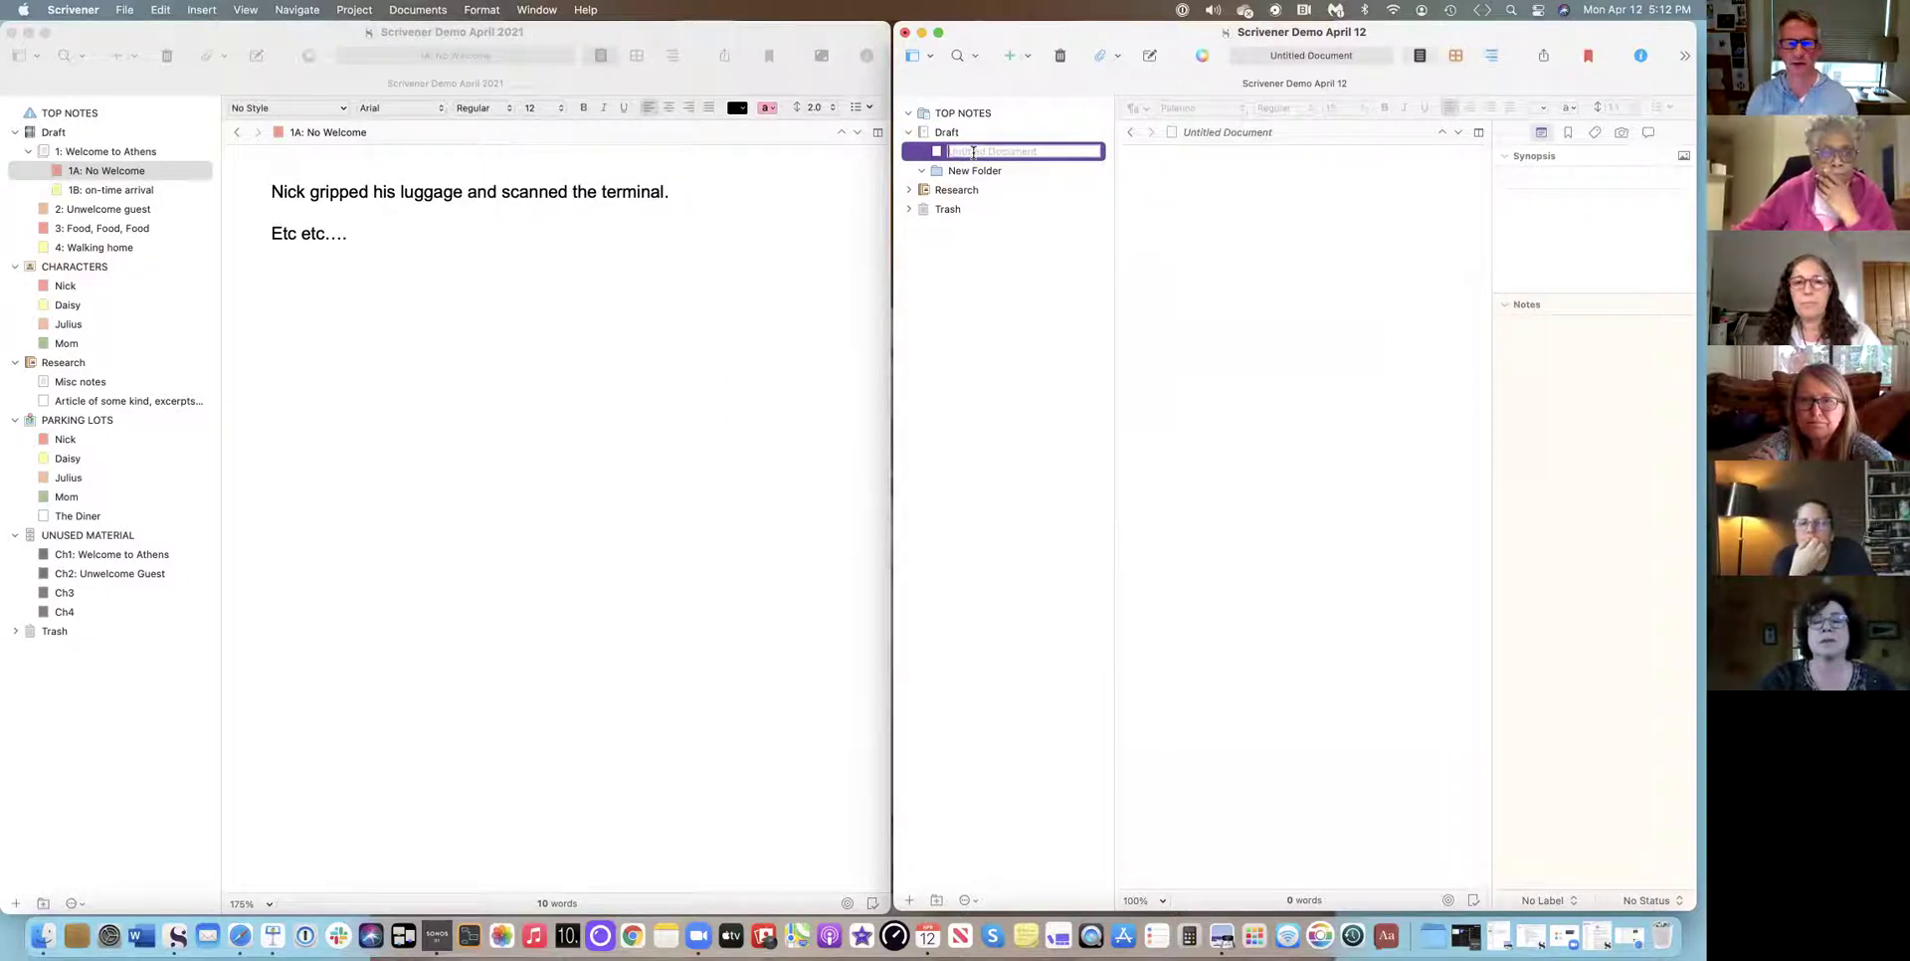
text(Ch)
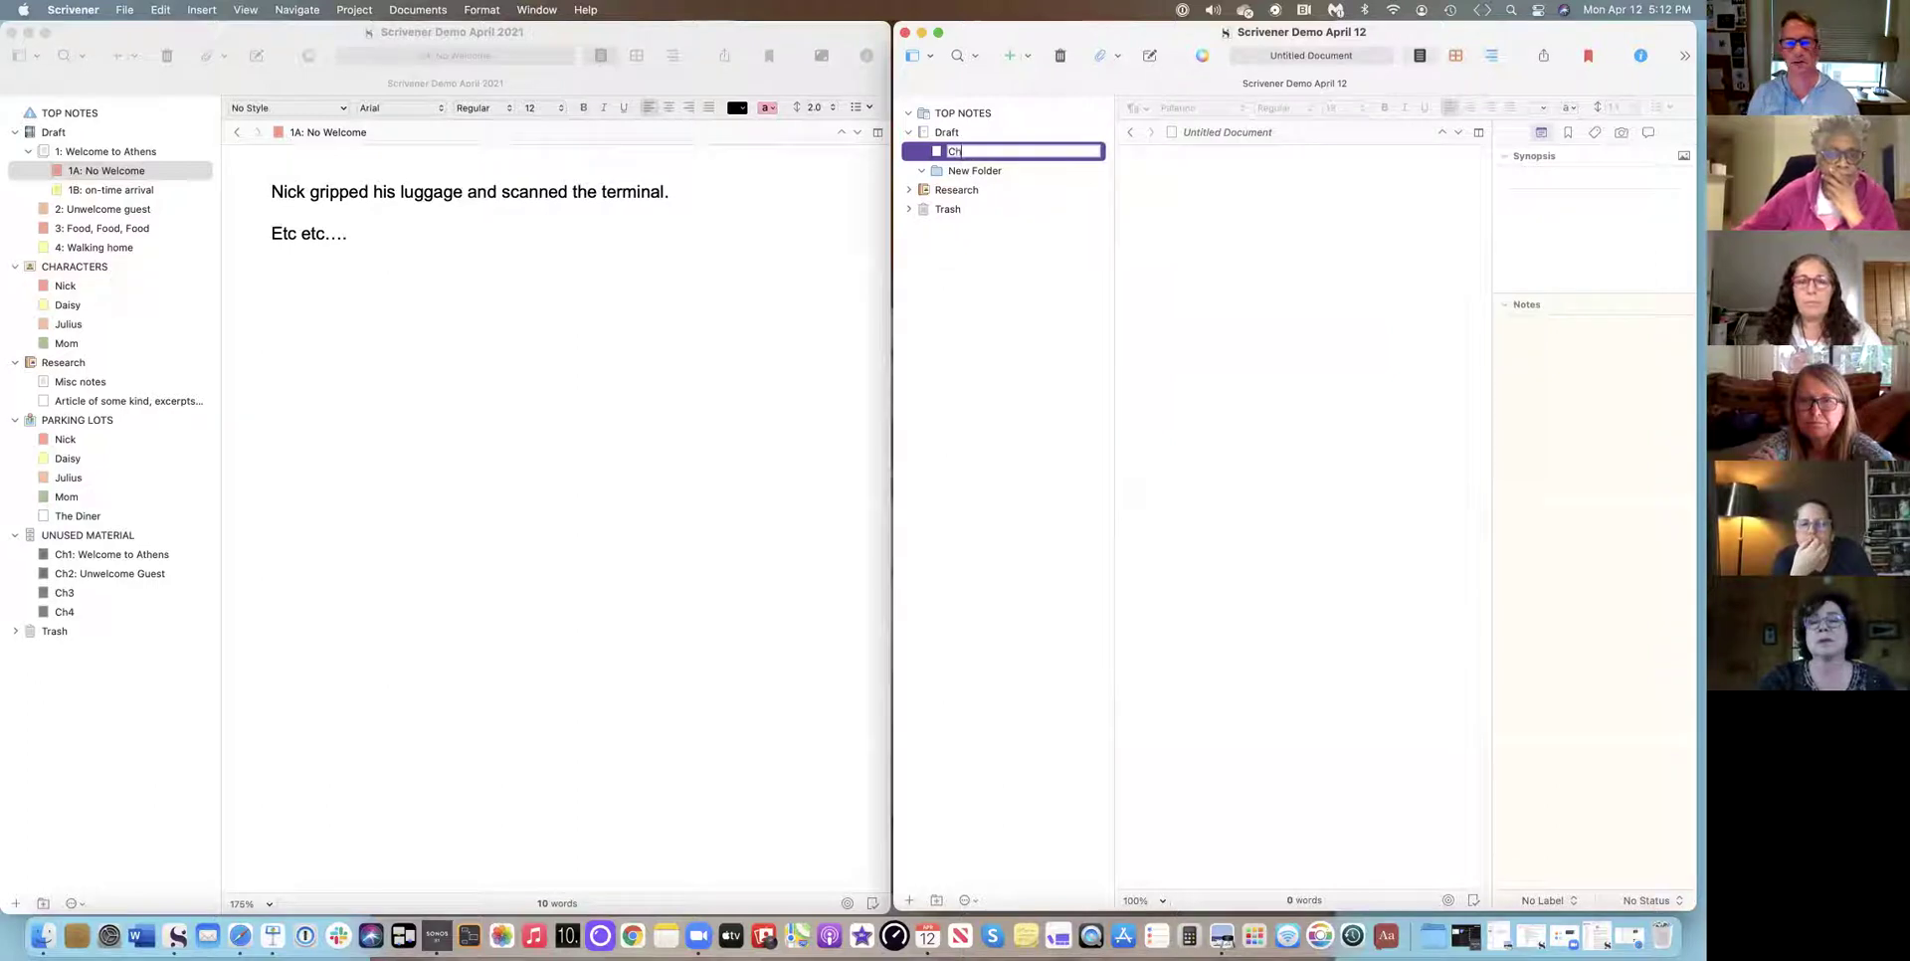
text(apter 1: Wlec)
text(ome to Athens)
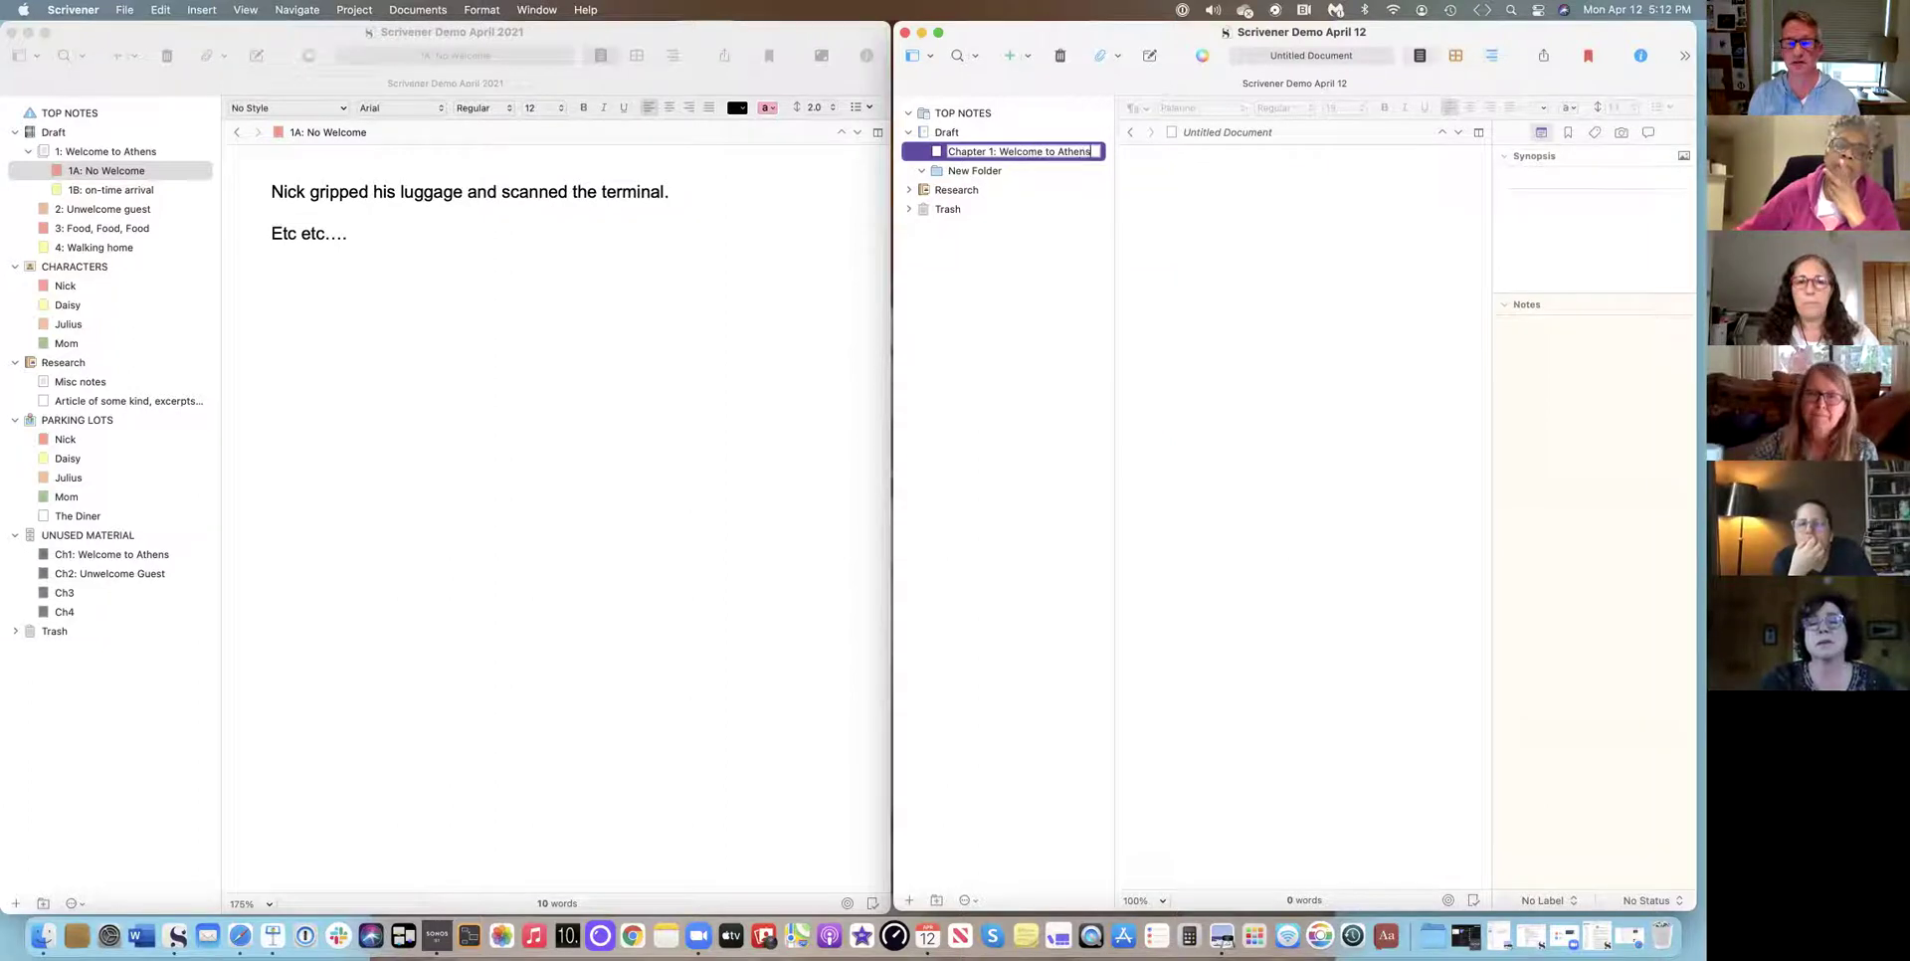
key(Return)
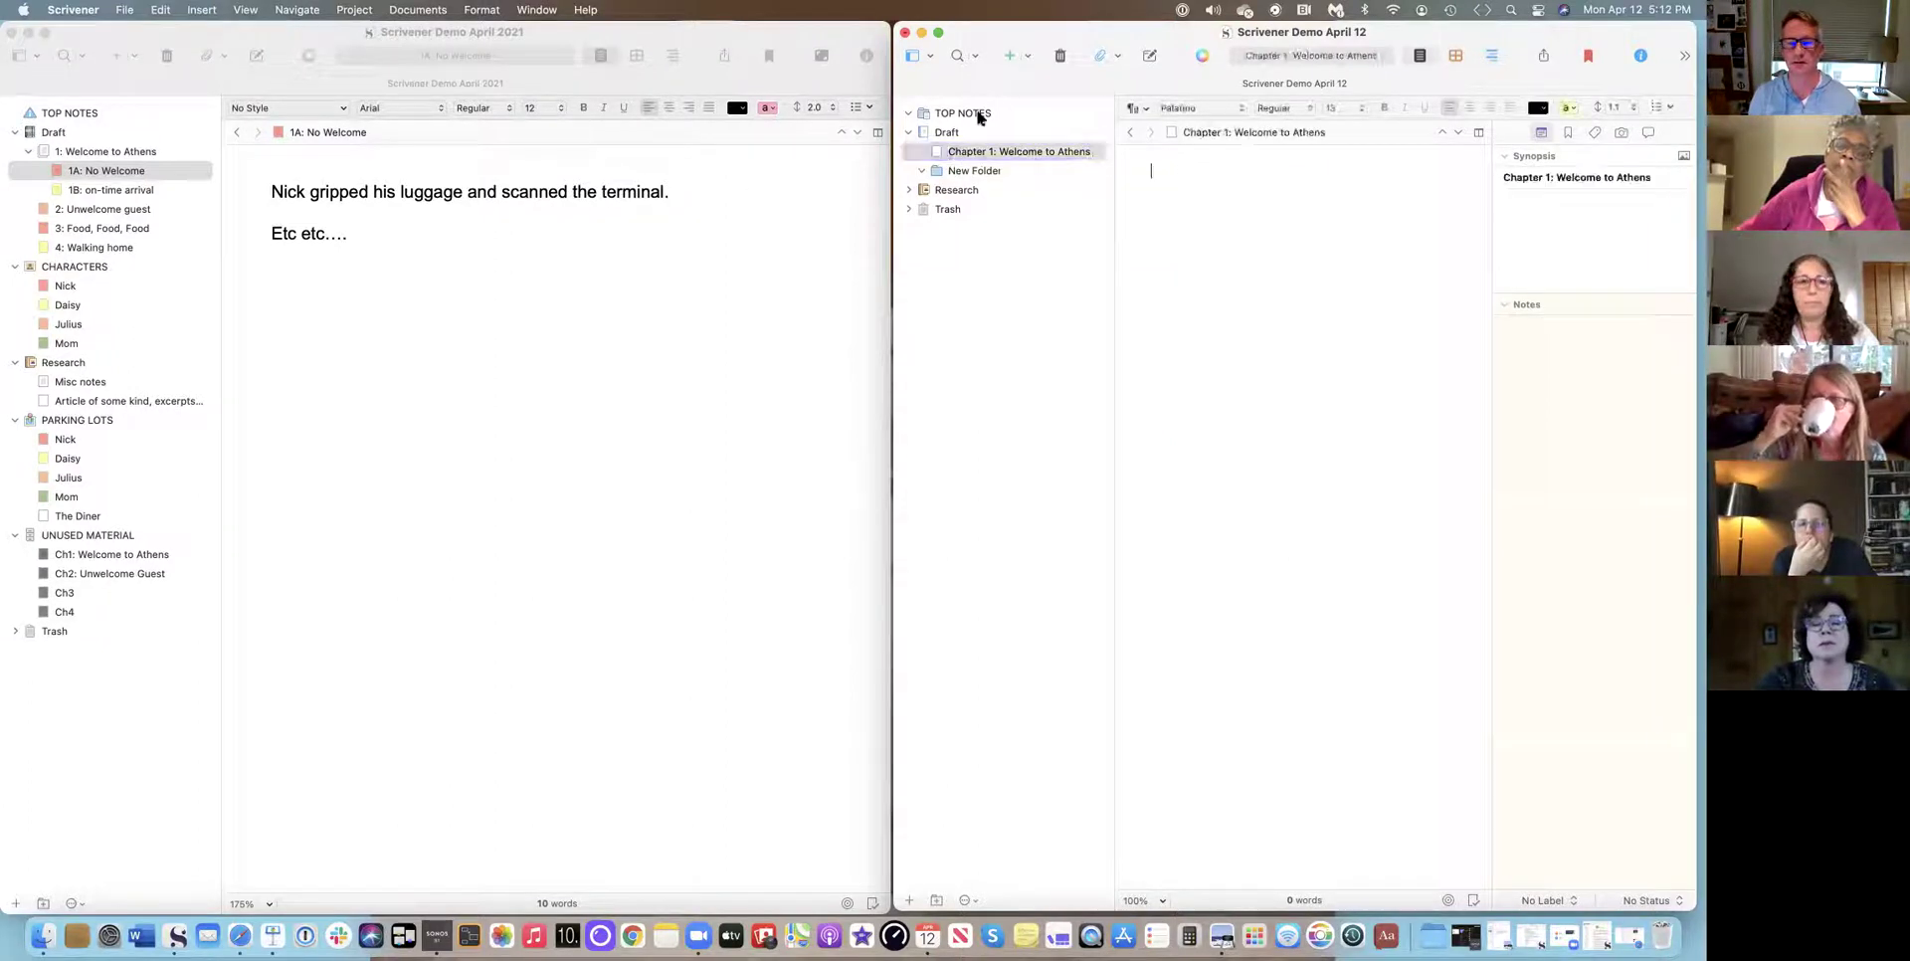
click(983, 154)
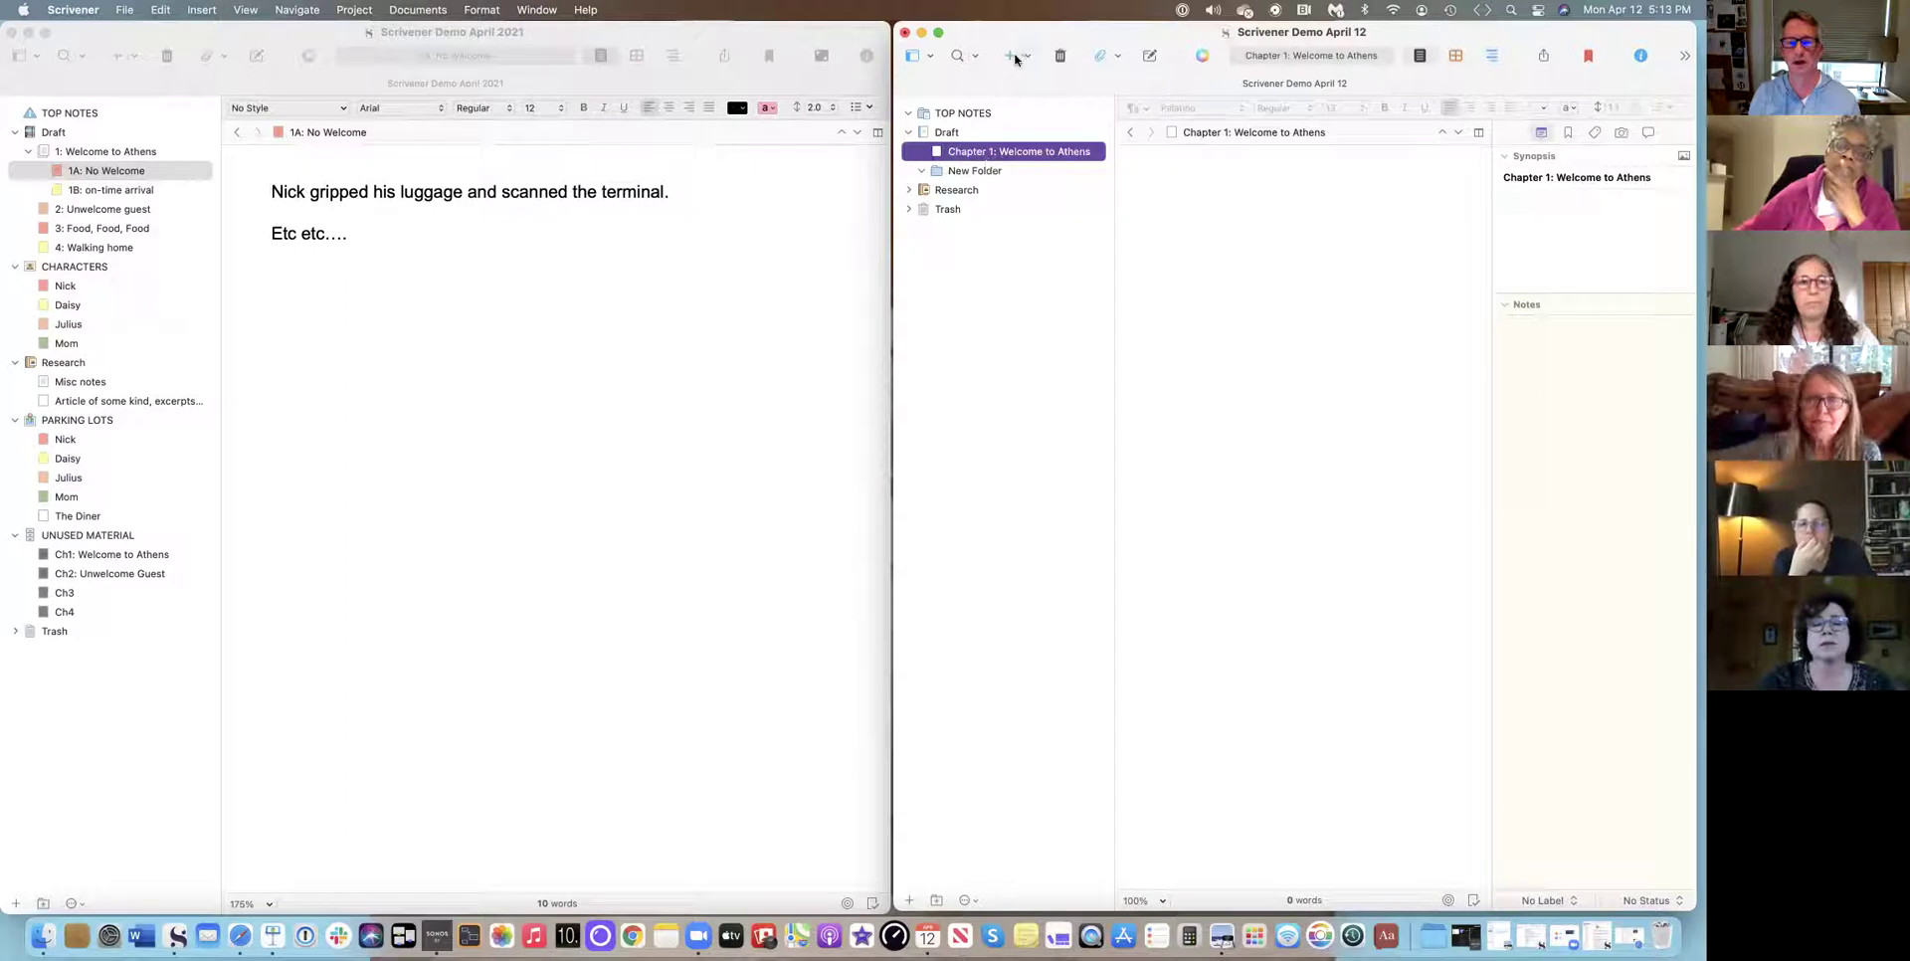
Add six new documents to the Draft folder below Chapter 1: Welcome to Athens.
click(1011, 56)
click(1010, 57)
click(1011, 57)
click(1011, 57)
click(1011, 57)
click(1011, 57)
Rename the first untitled document below Chapter 1 as "Chapter 2: Unwelcome Guest".
double_click(965, 170)
text(Chapter 2: Unwelcome G)
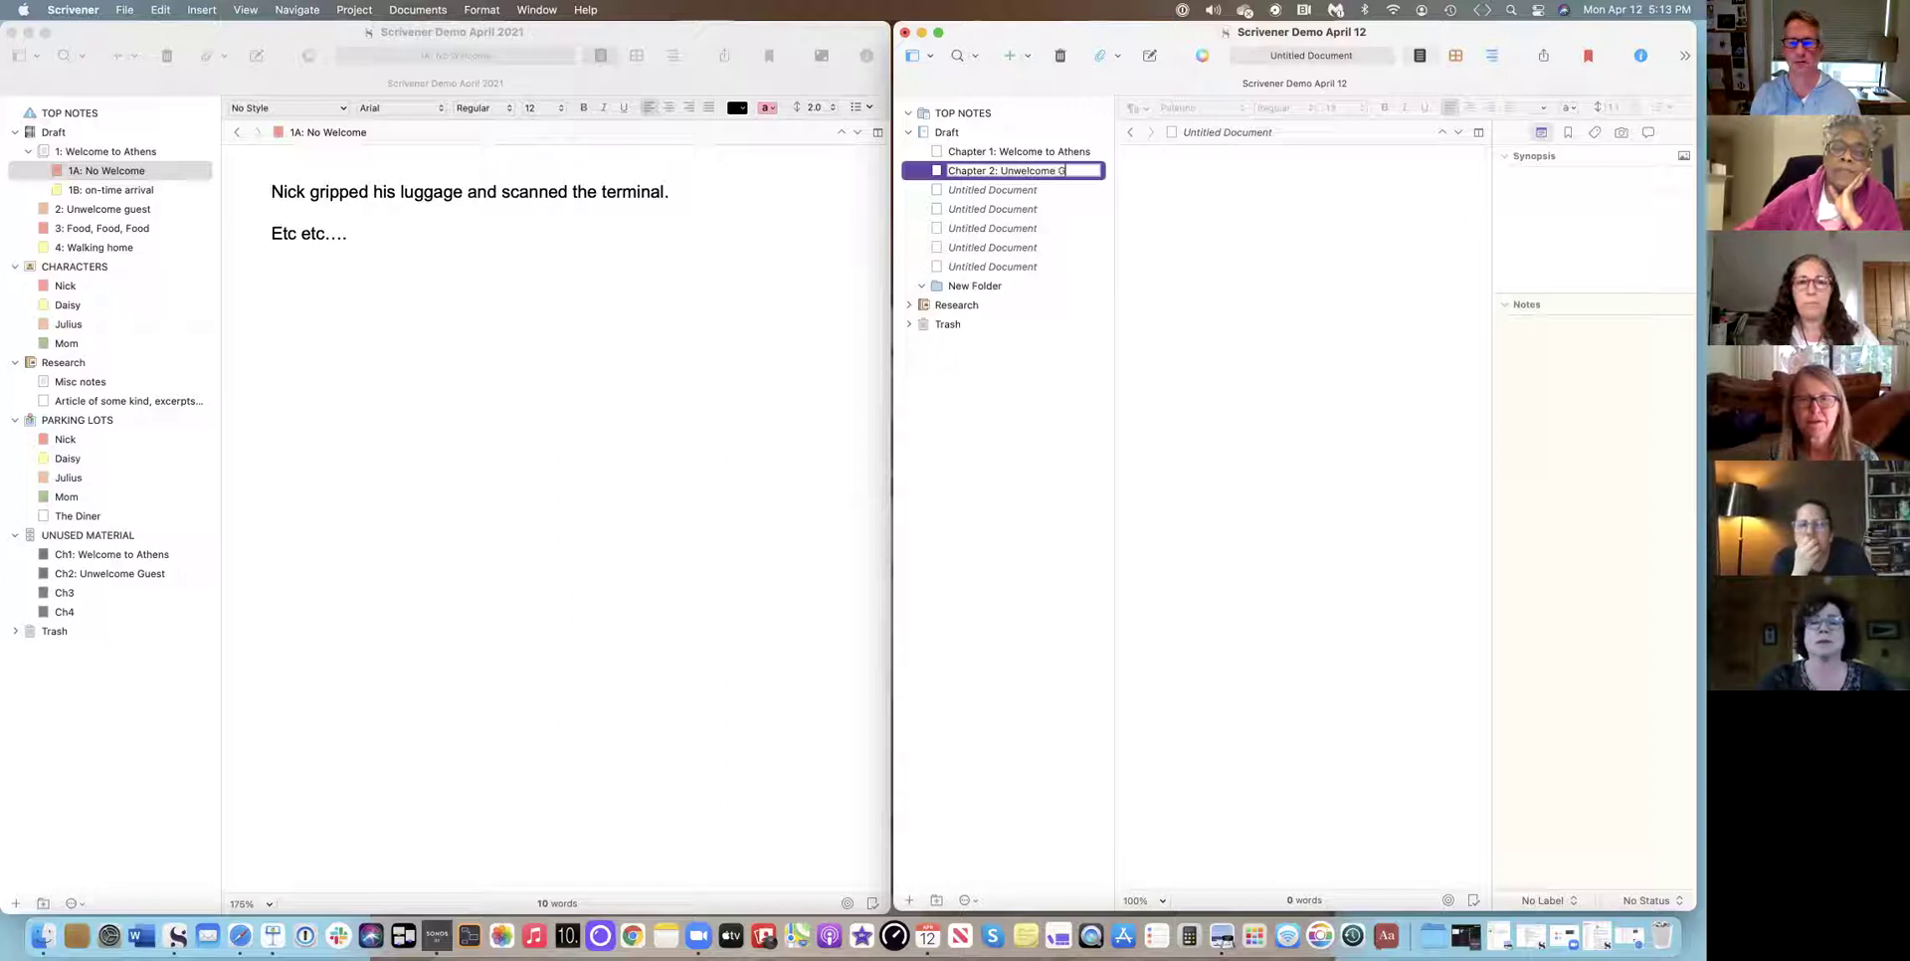
text(uest)
key(Return)
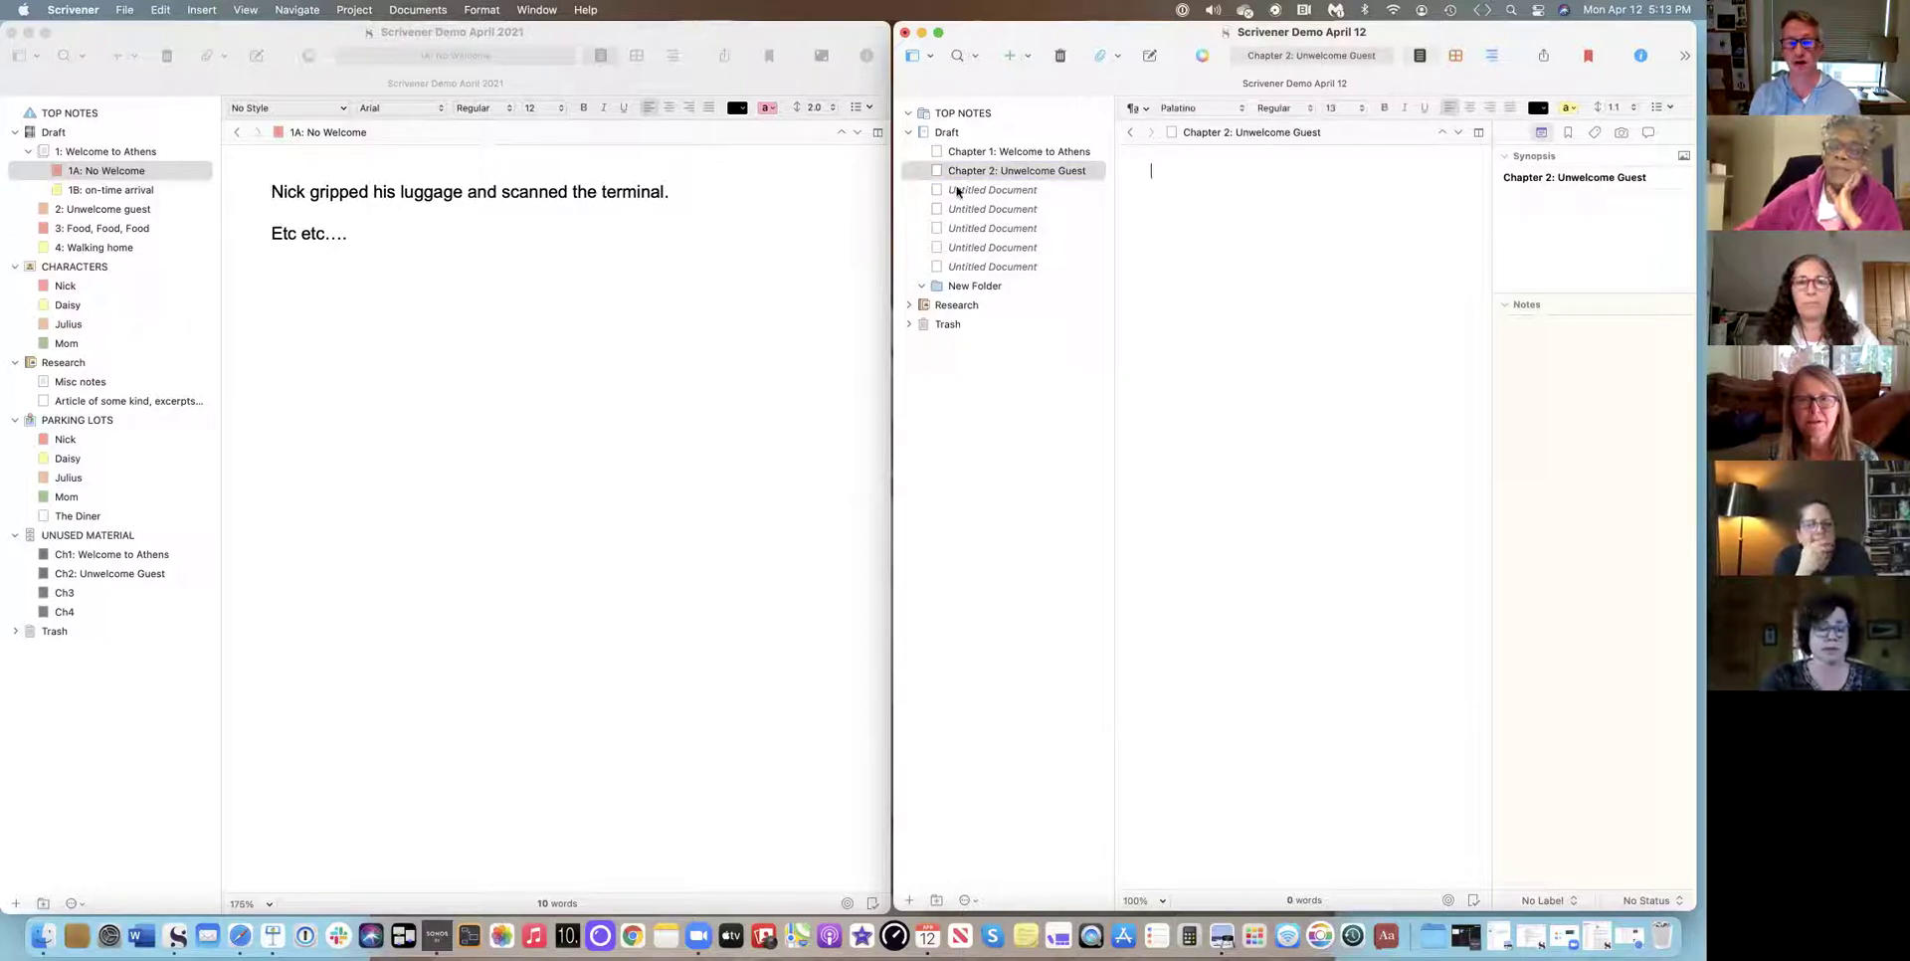
key(Down)
Write "And off you go writing." and, on a new line, "You can also write as much as you want and divide this later into chapters" in Chapter 1.
click(966, 151)
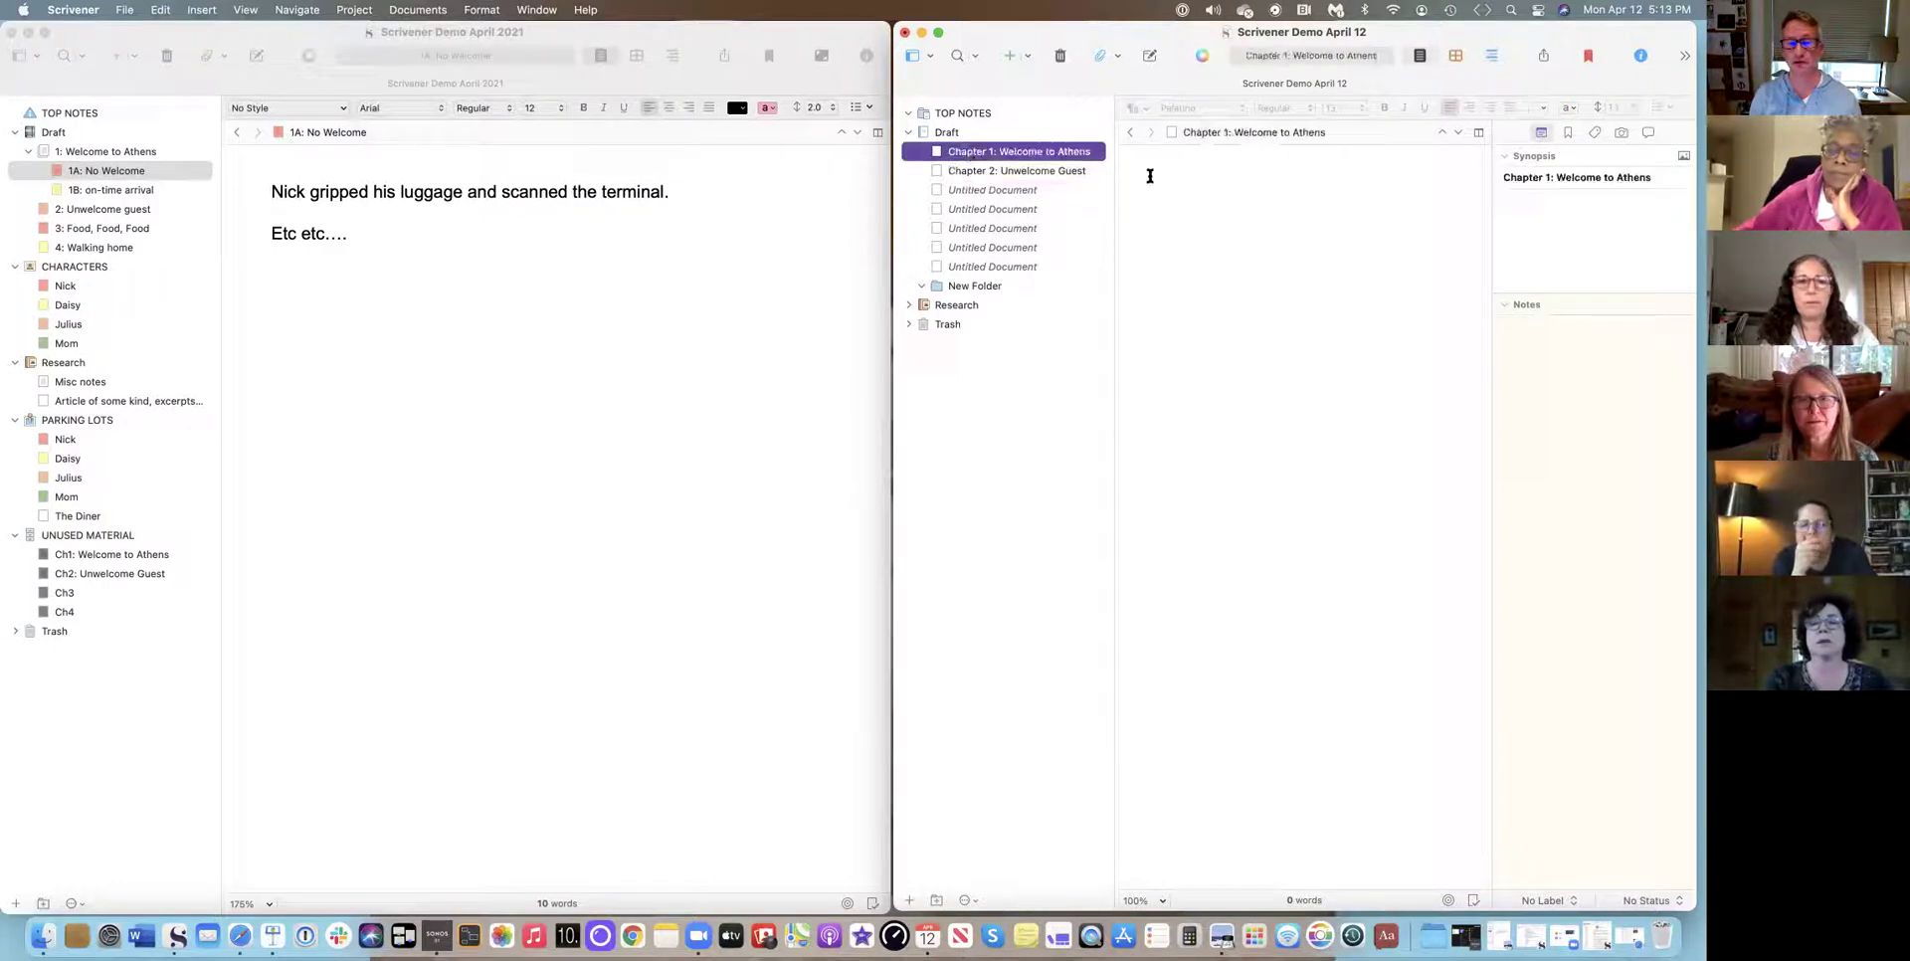
click(1155, 173)
text(And off yo)
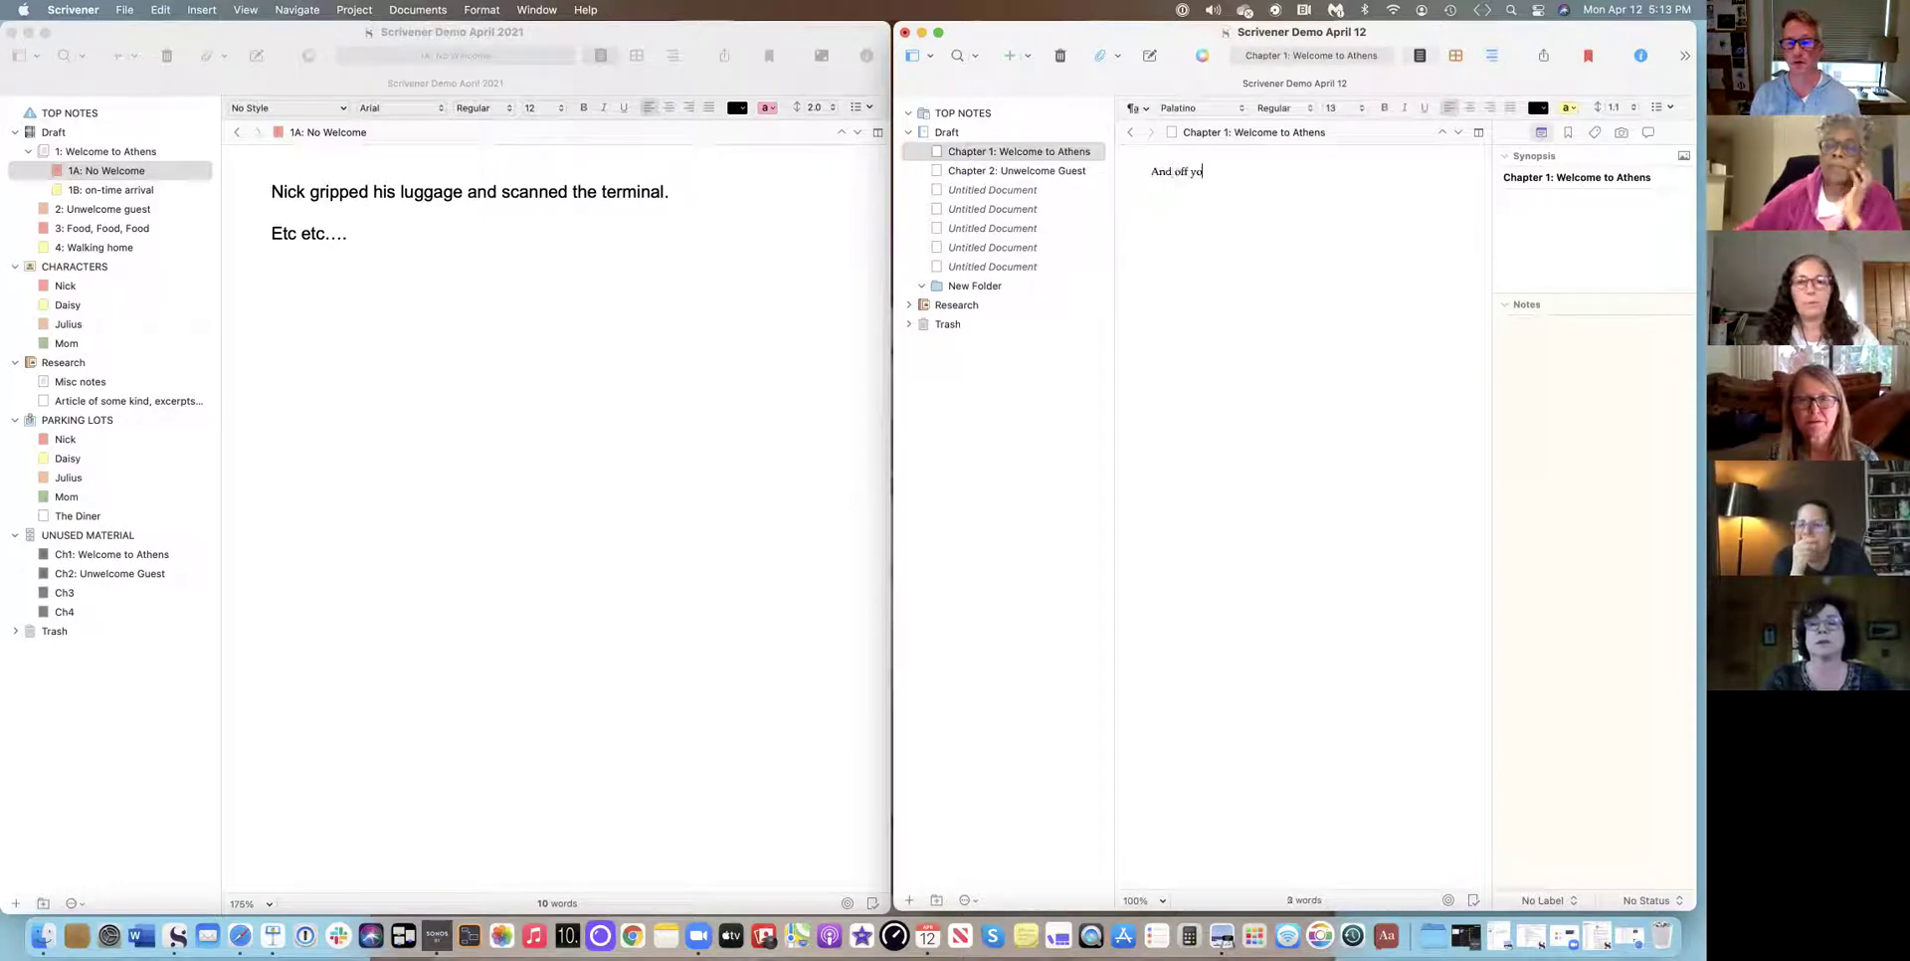
text(u go writing.)
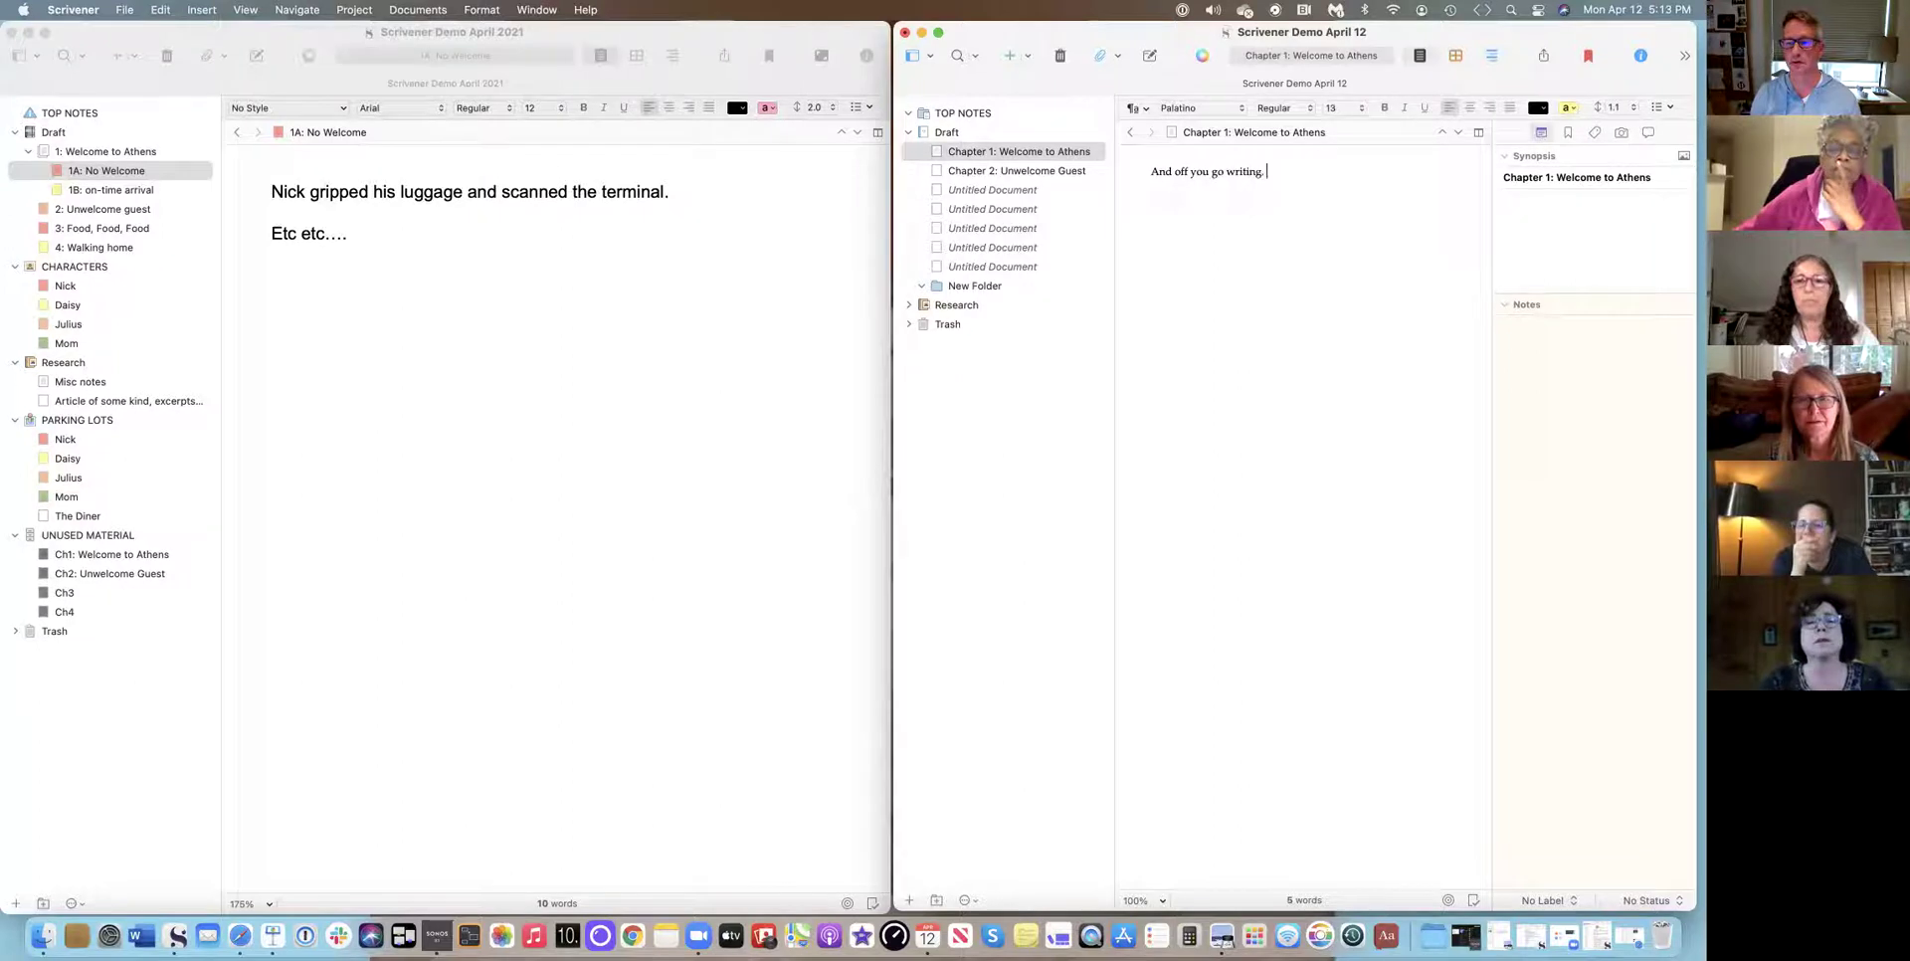
key(Return)
text(You can also write as much as you want and)
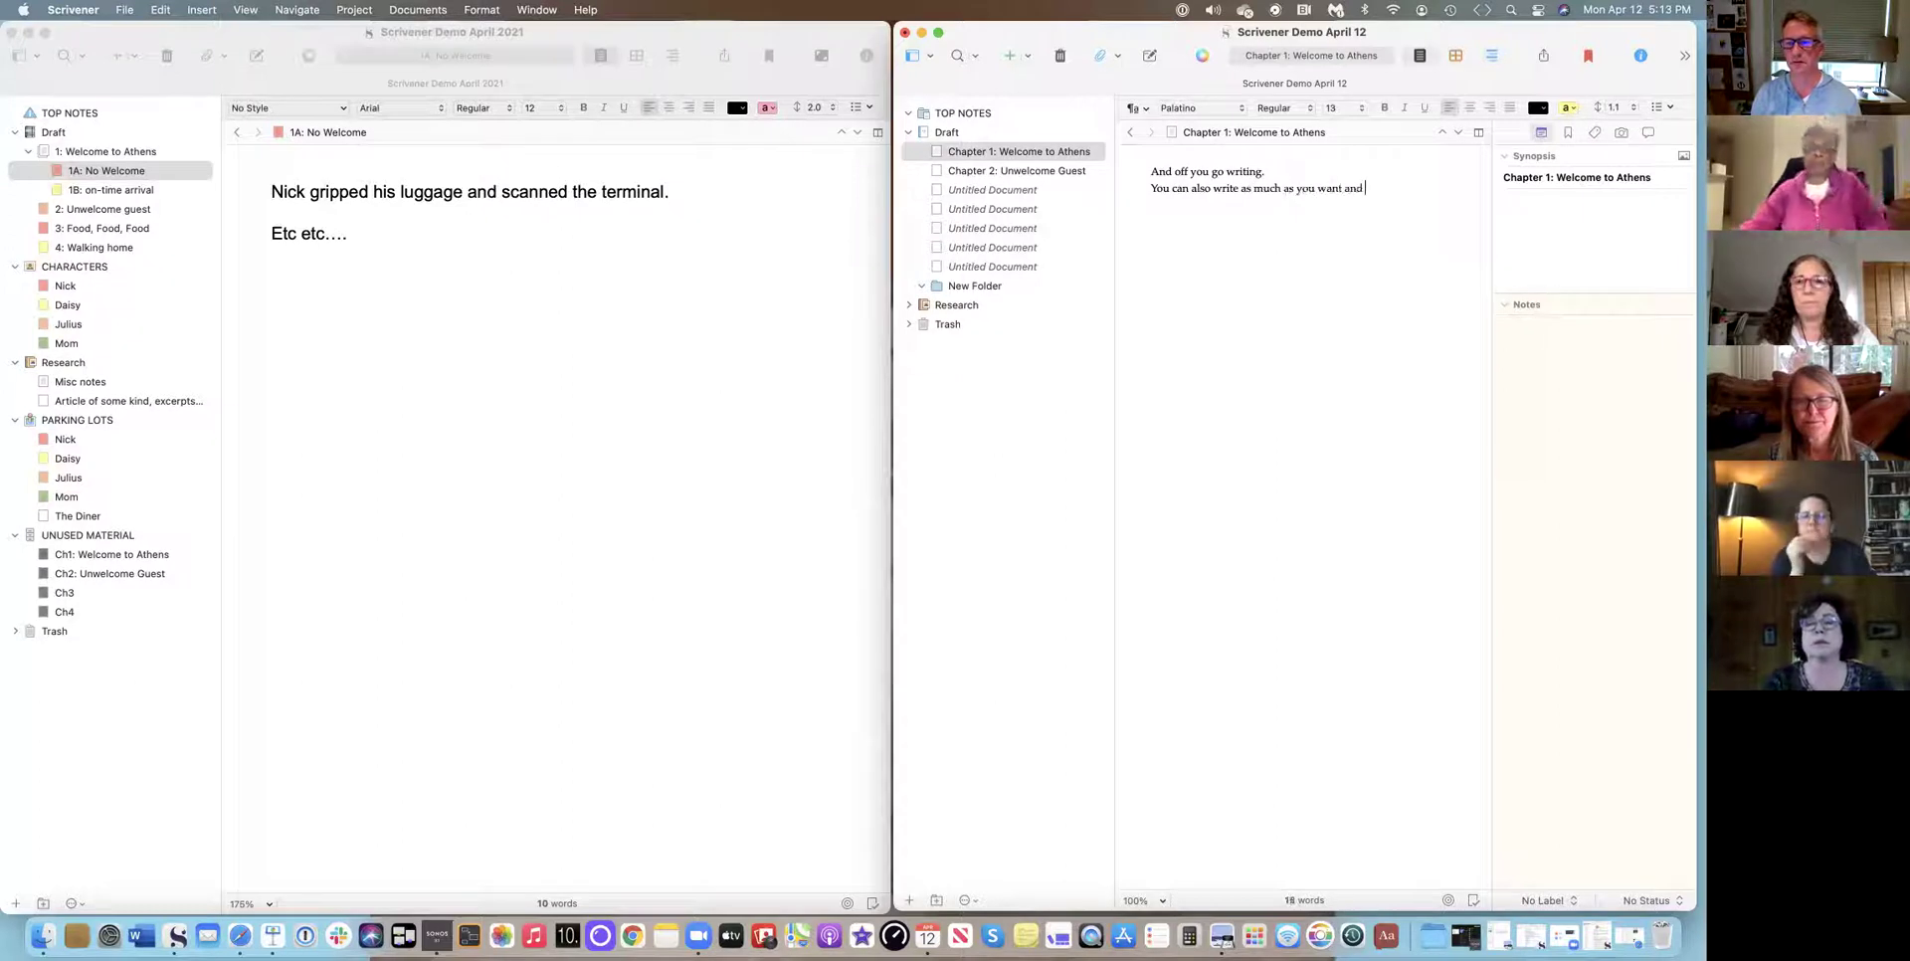
text( divide th)
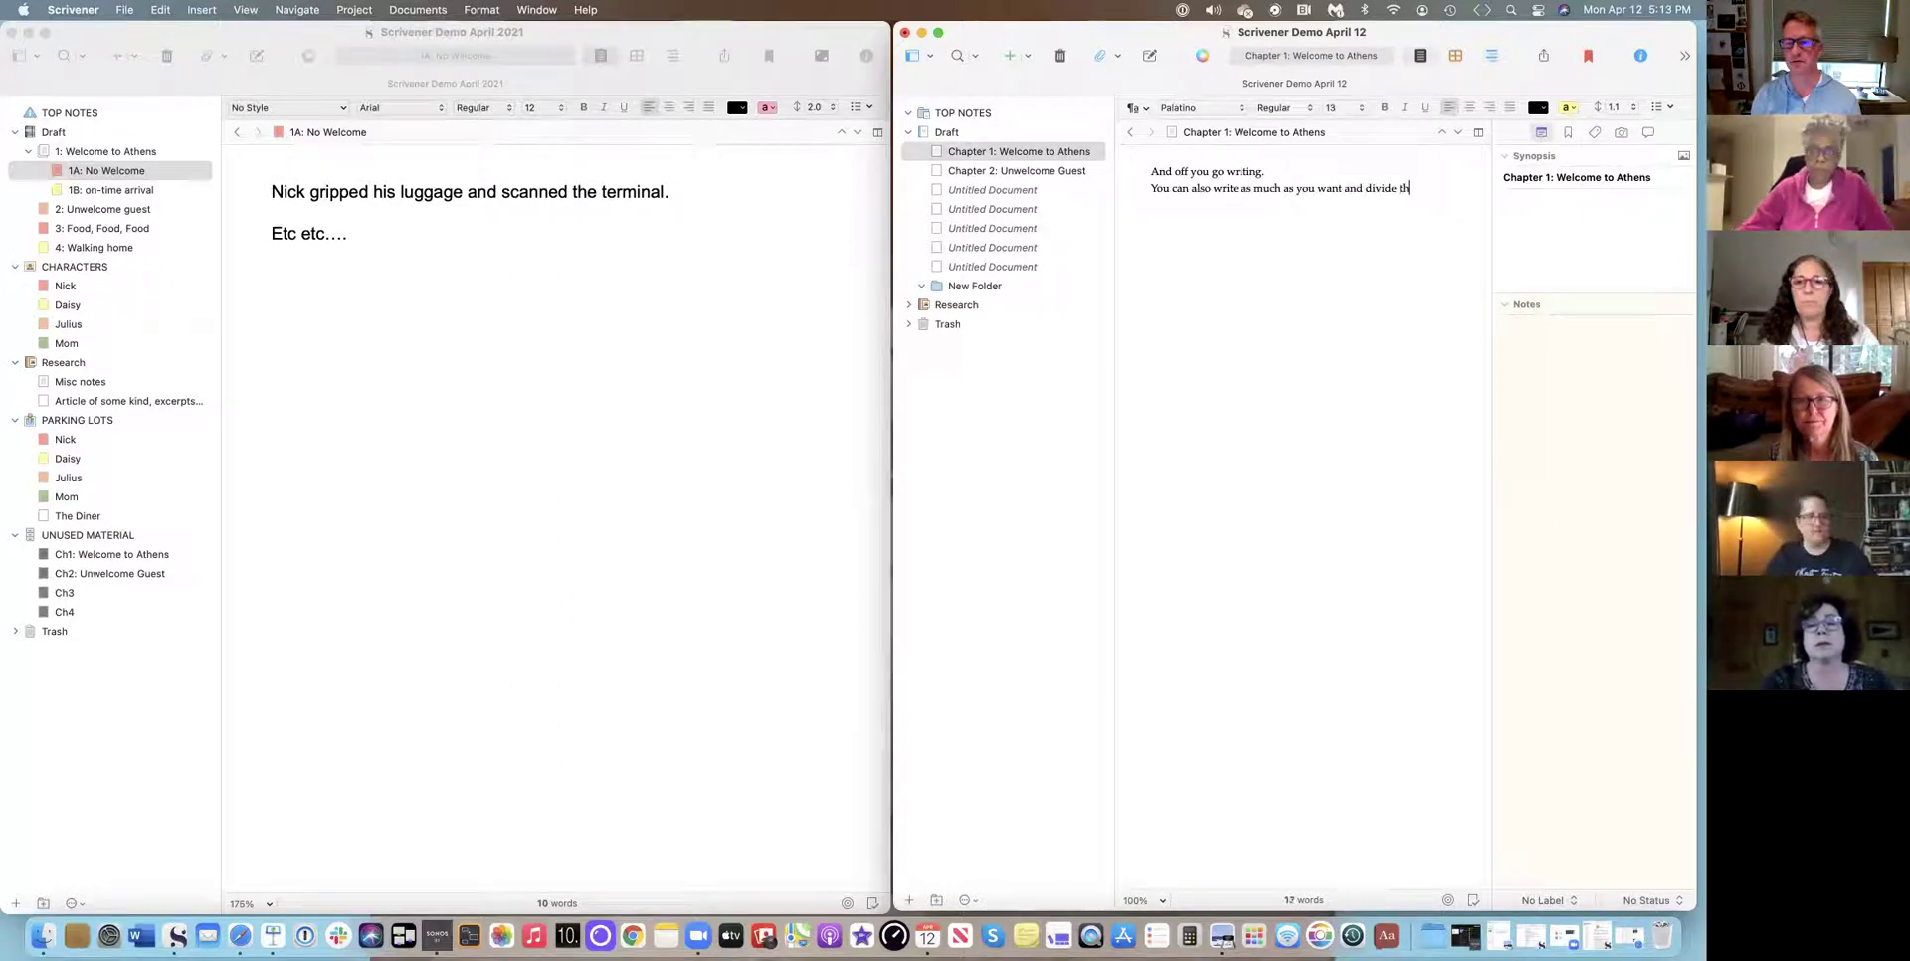
text(is later into chapters)
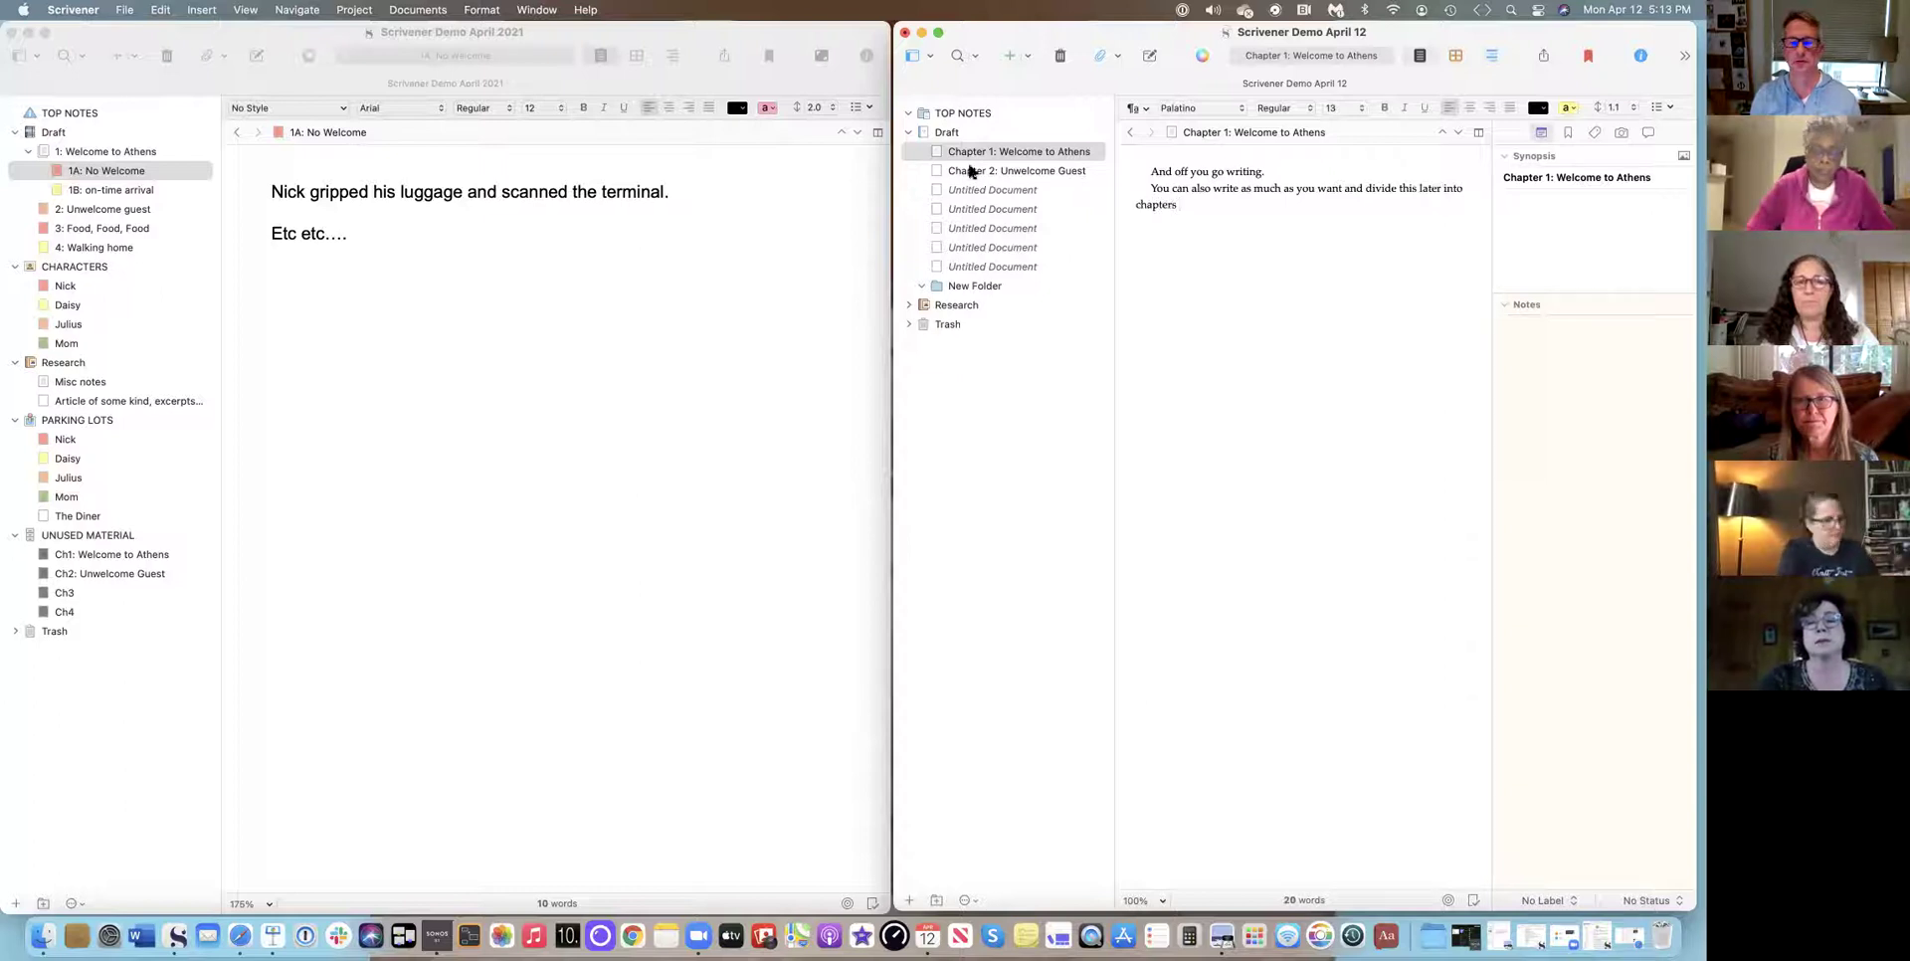
Rename the next two untitled documents in Draft as "Chapter 3: Food" and "Chapter 4: Walking Home".
click(970, 171)
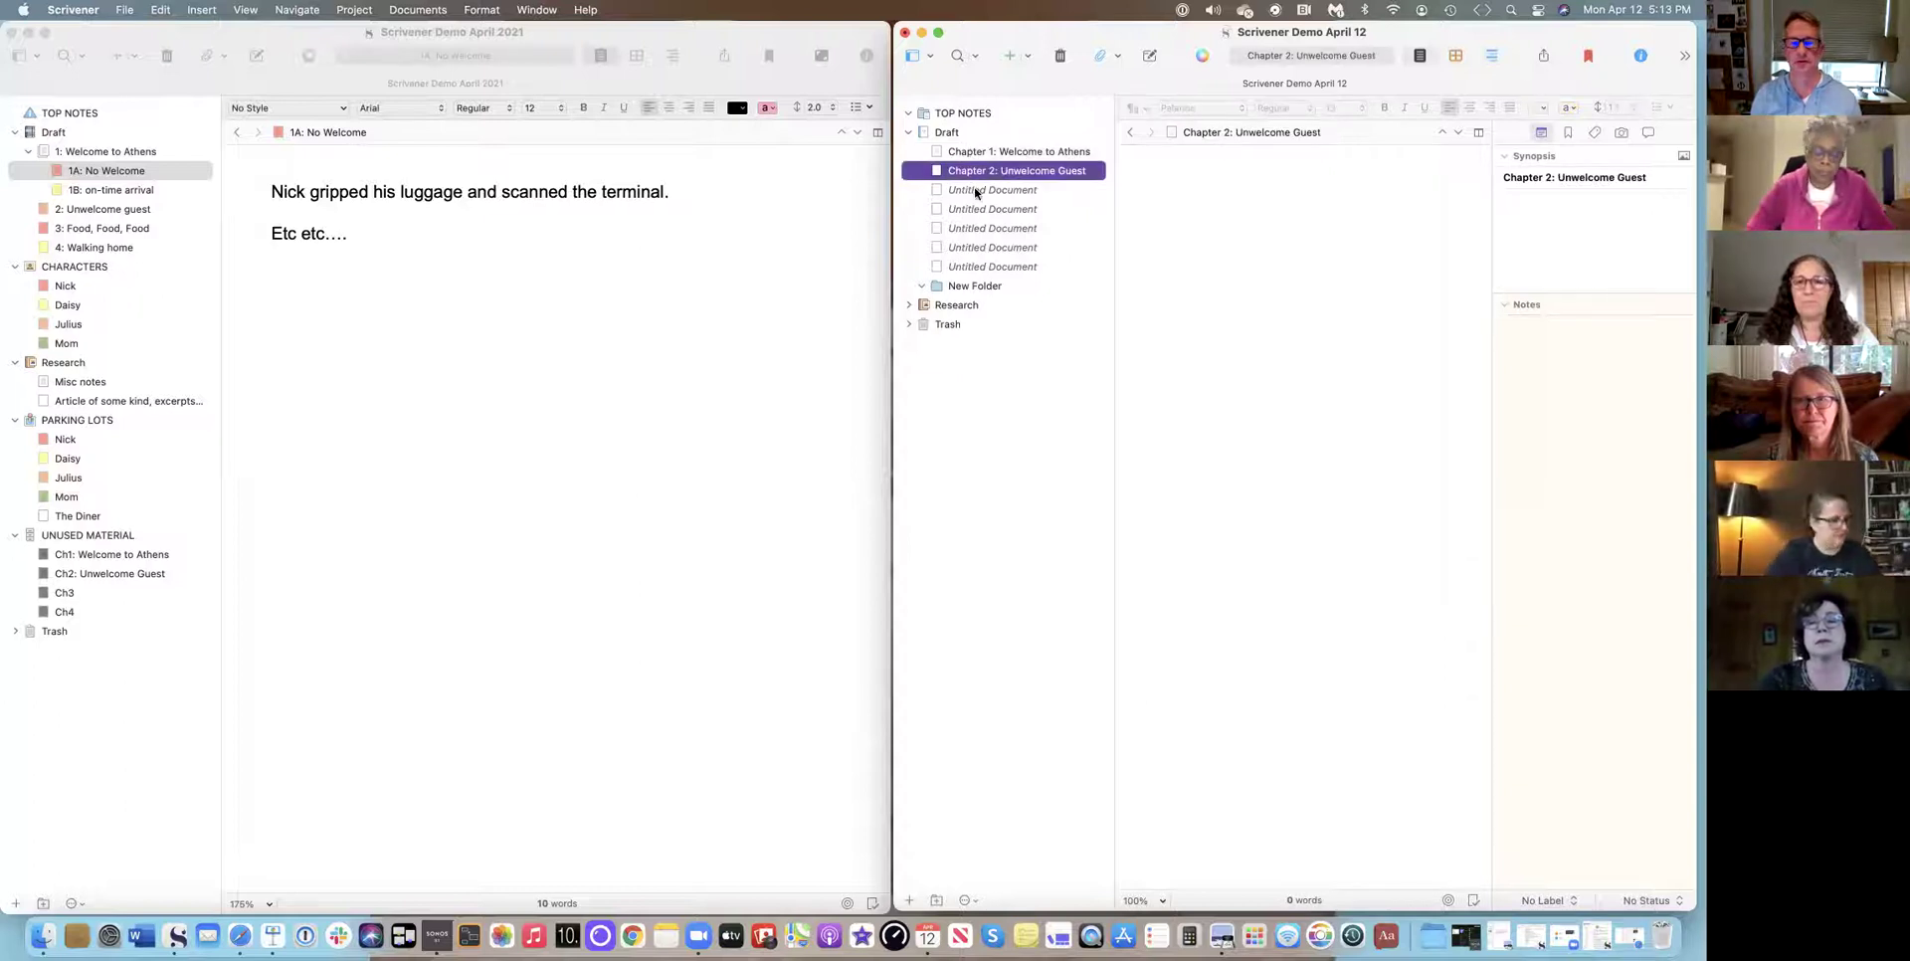
click(976, 191)
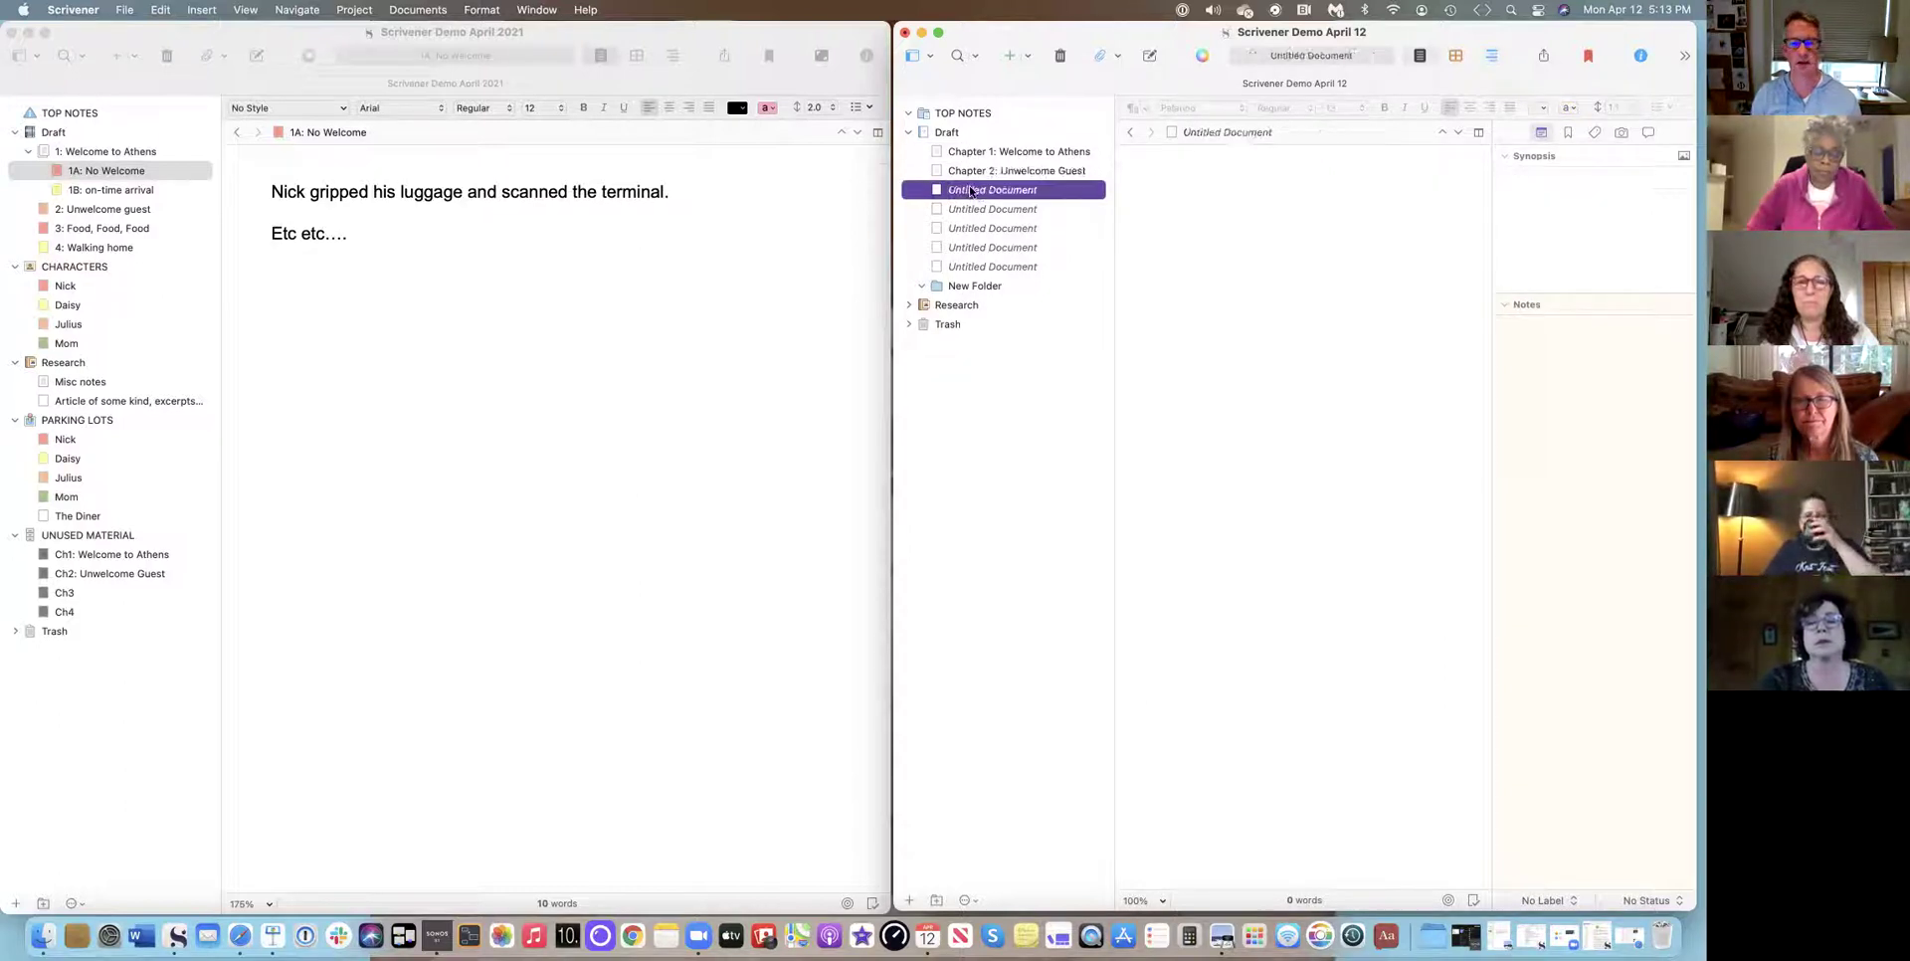
click(972, 191)
text(Chapter 3: Food)
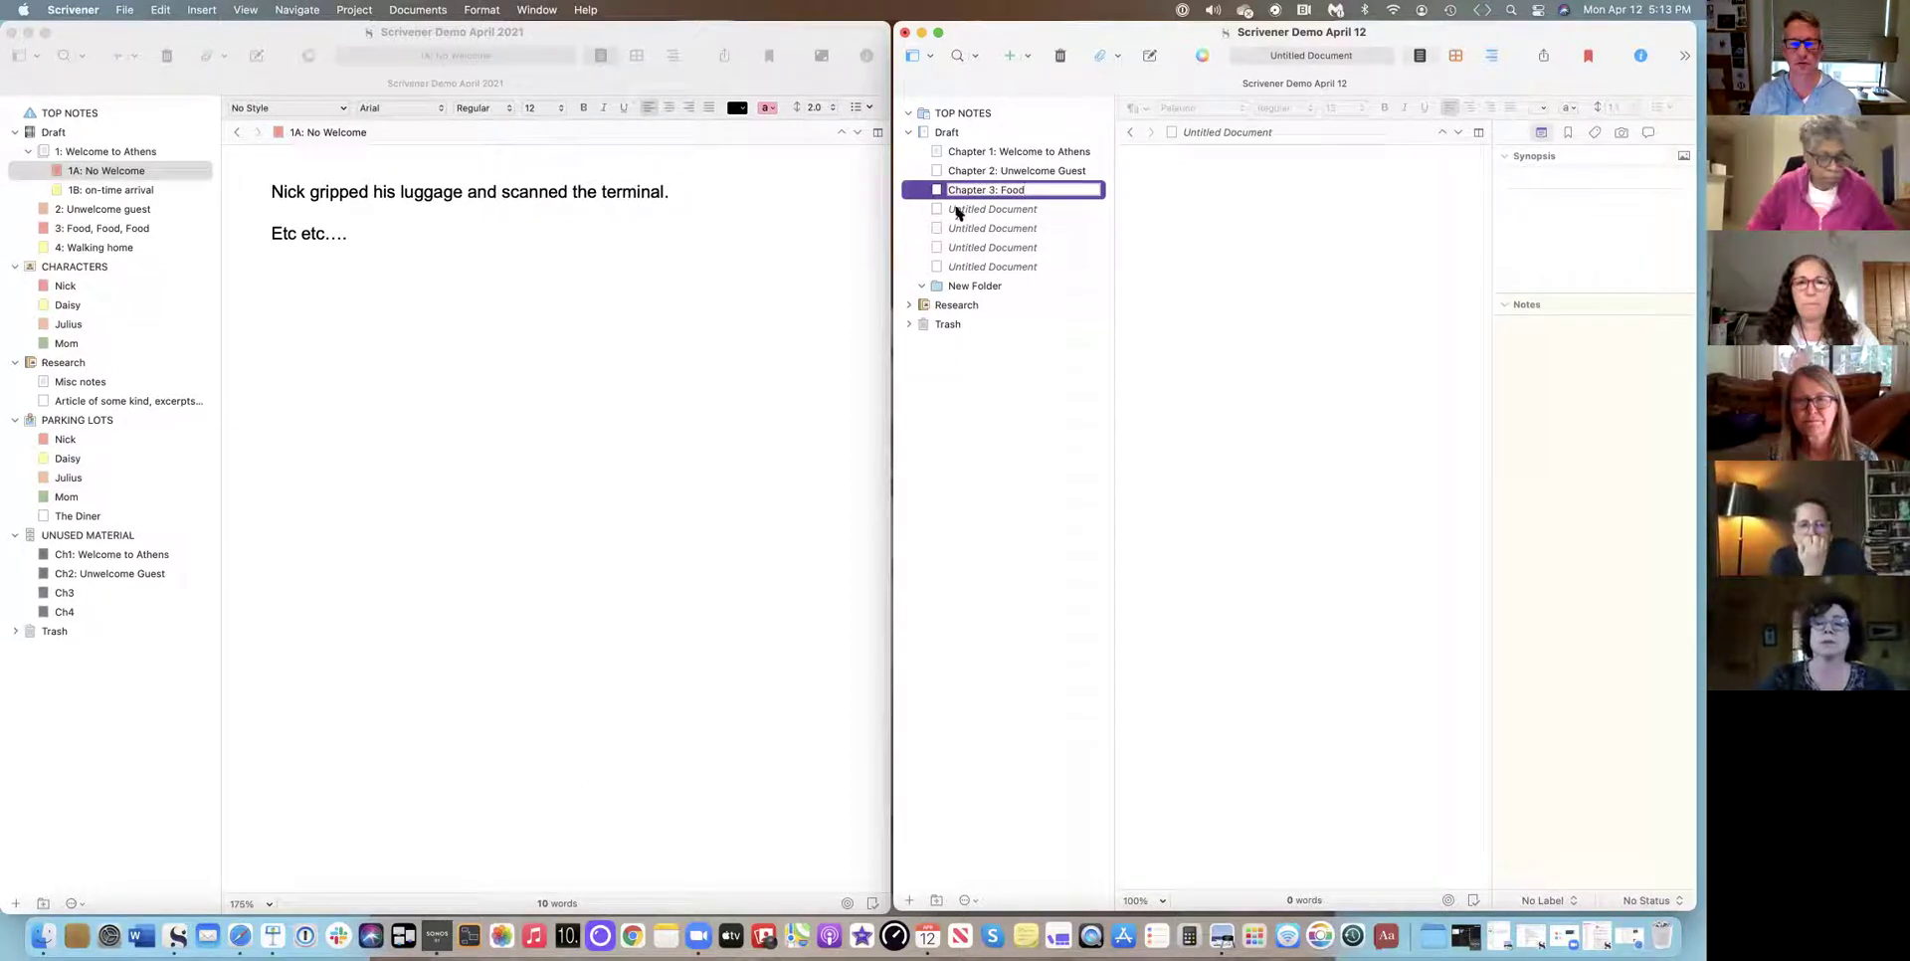
click(958, 212)
click(958, 212)
text(Chapter 4: Walking Home)
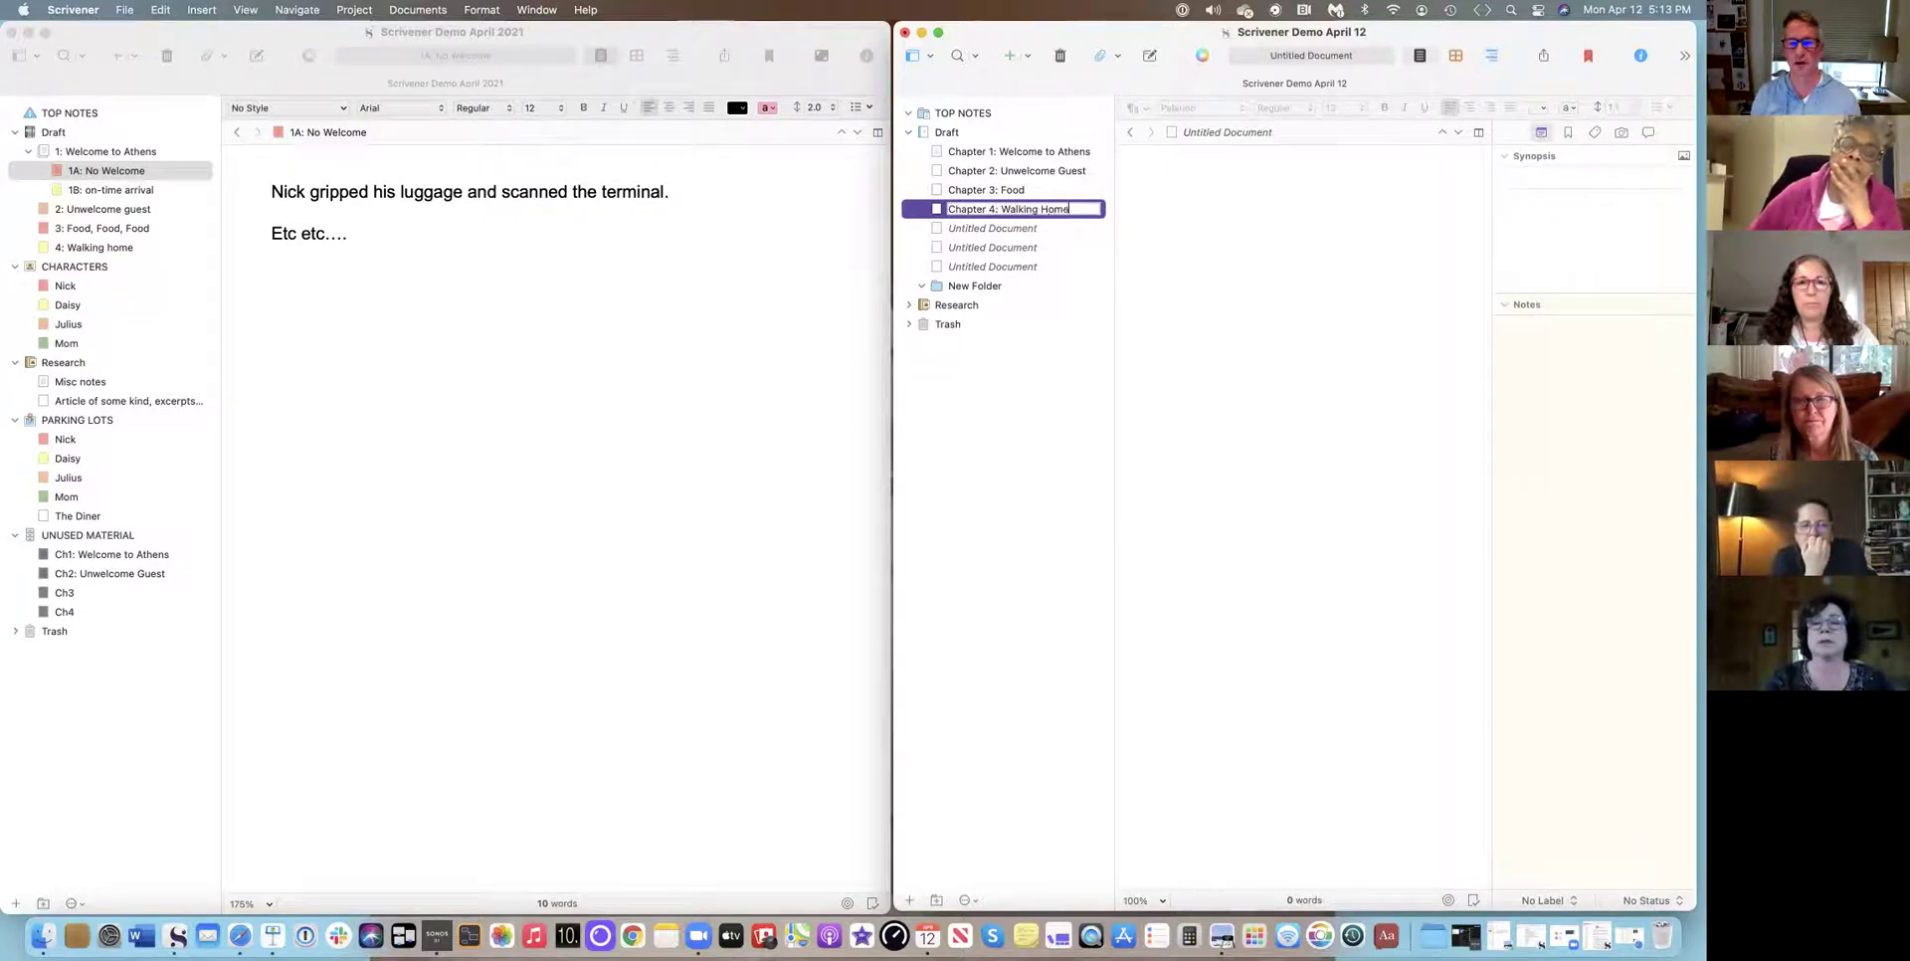
click(1185, 239)
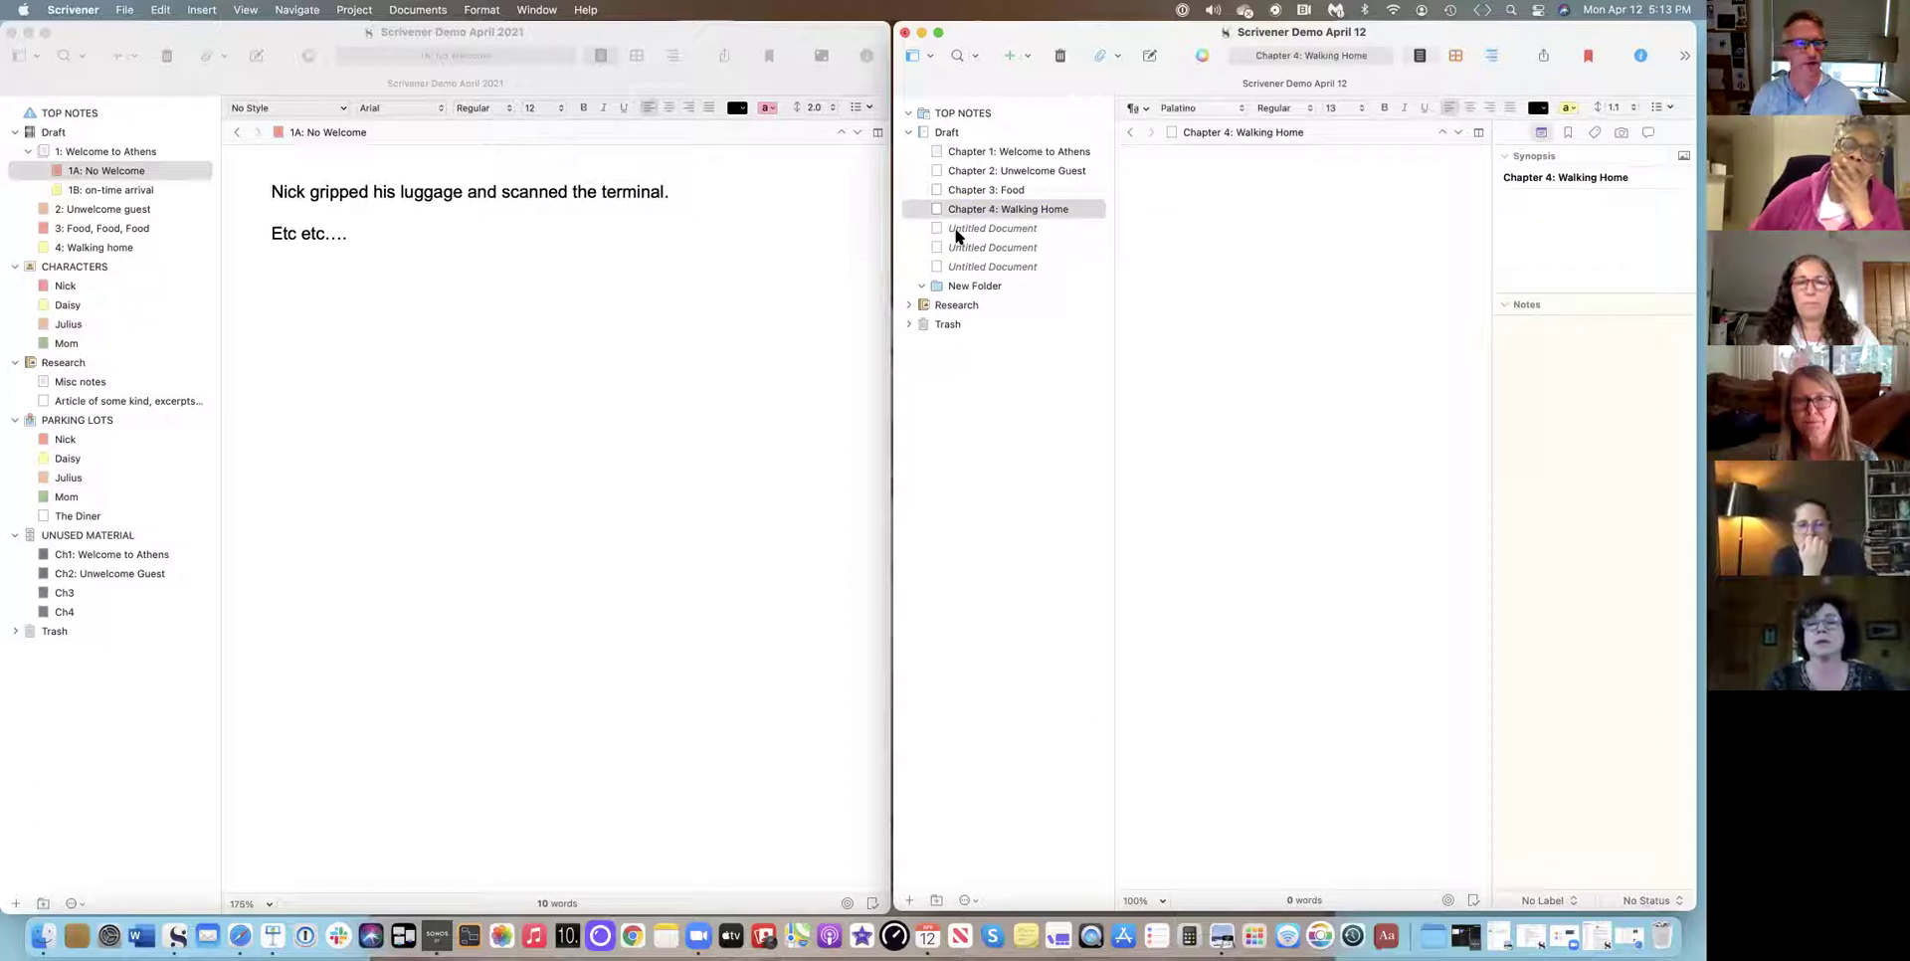
Add two new documents to the Research folder, name the first one "Athens Airport" and place the cursor in its empty text.
click(935, 290)
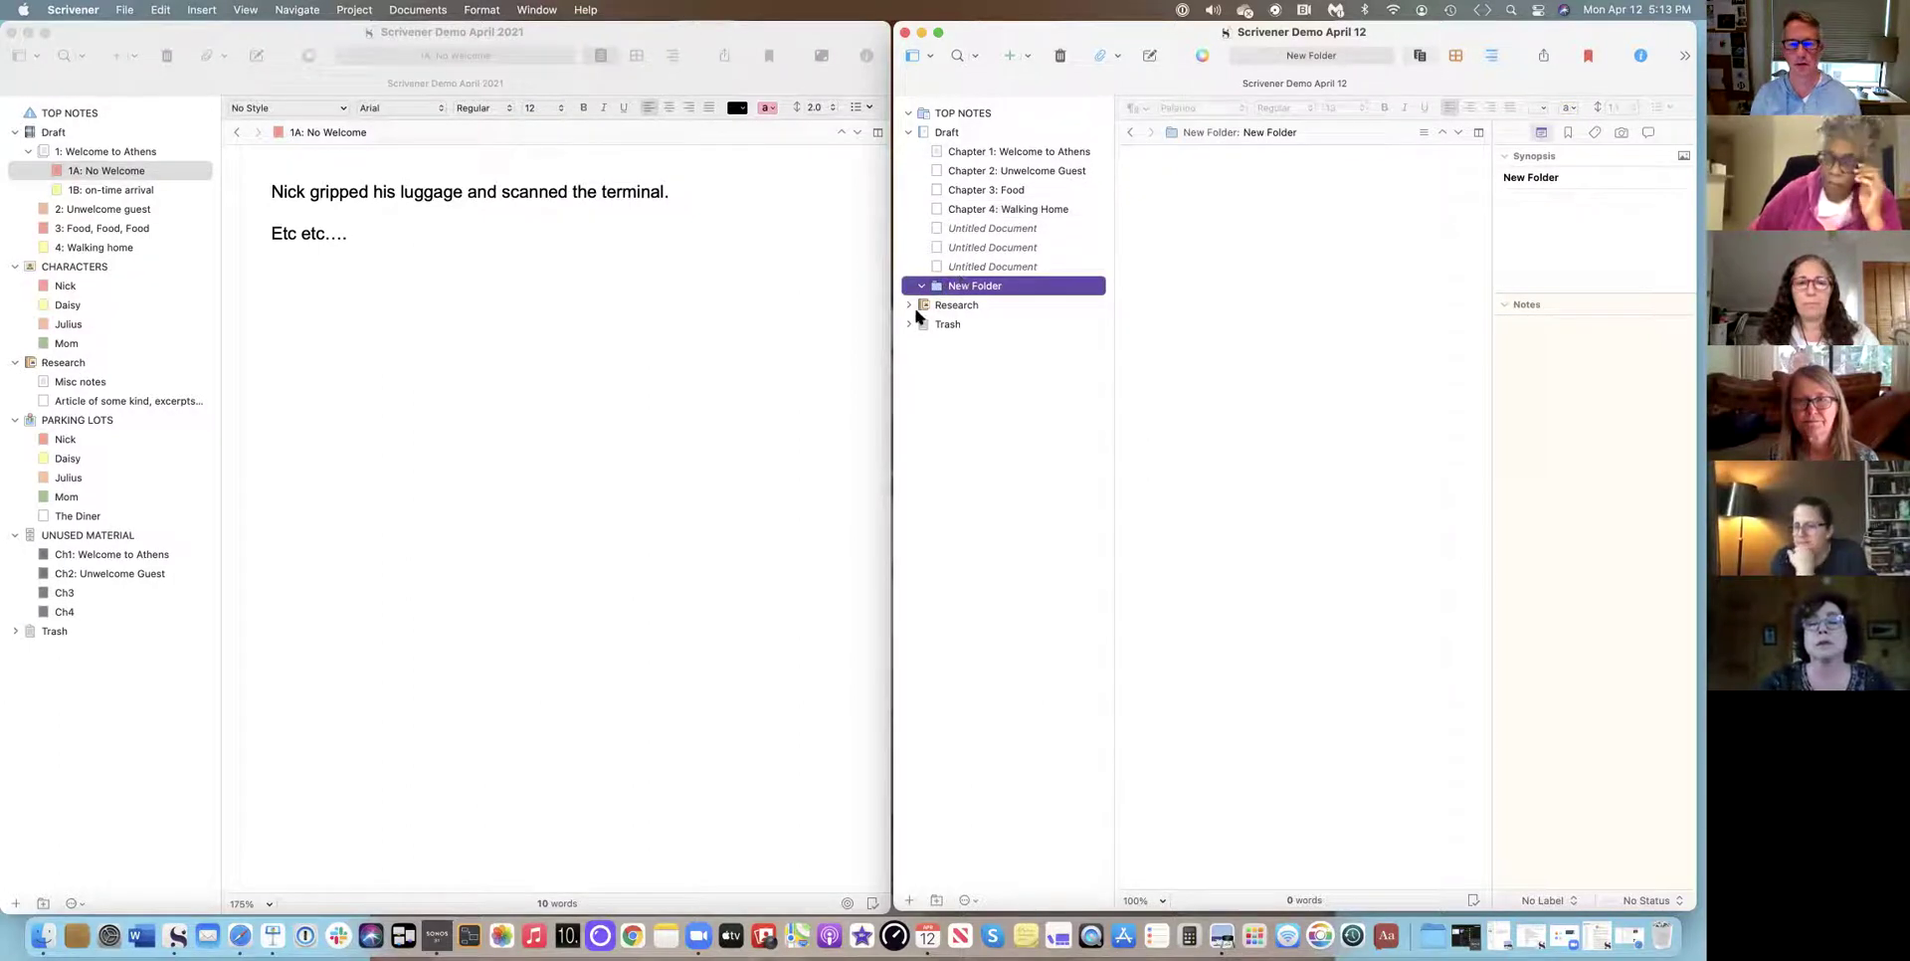
click(939, 310)
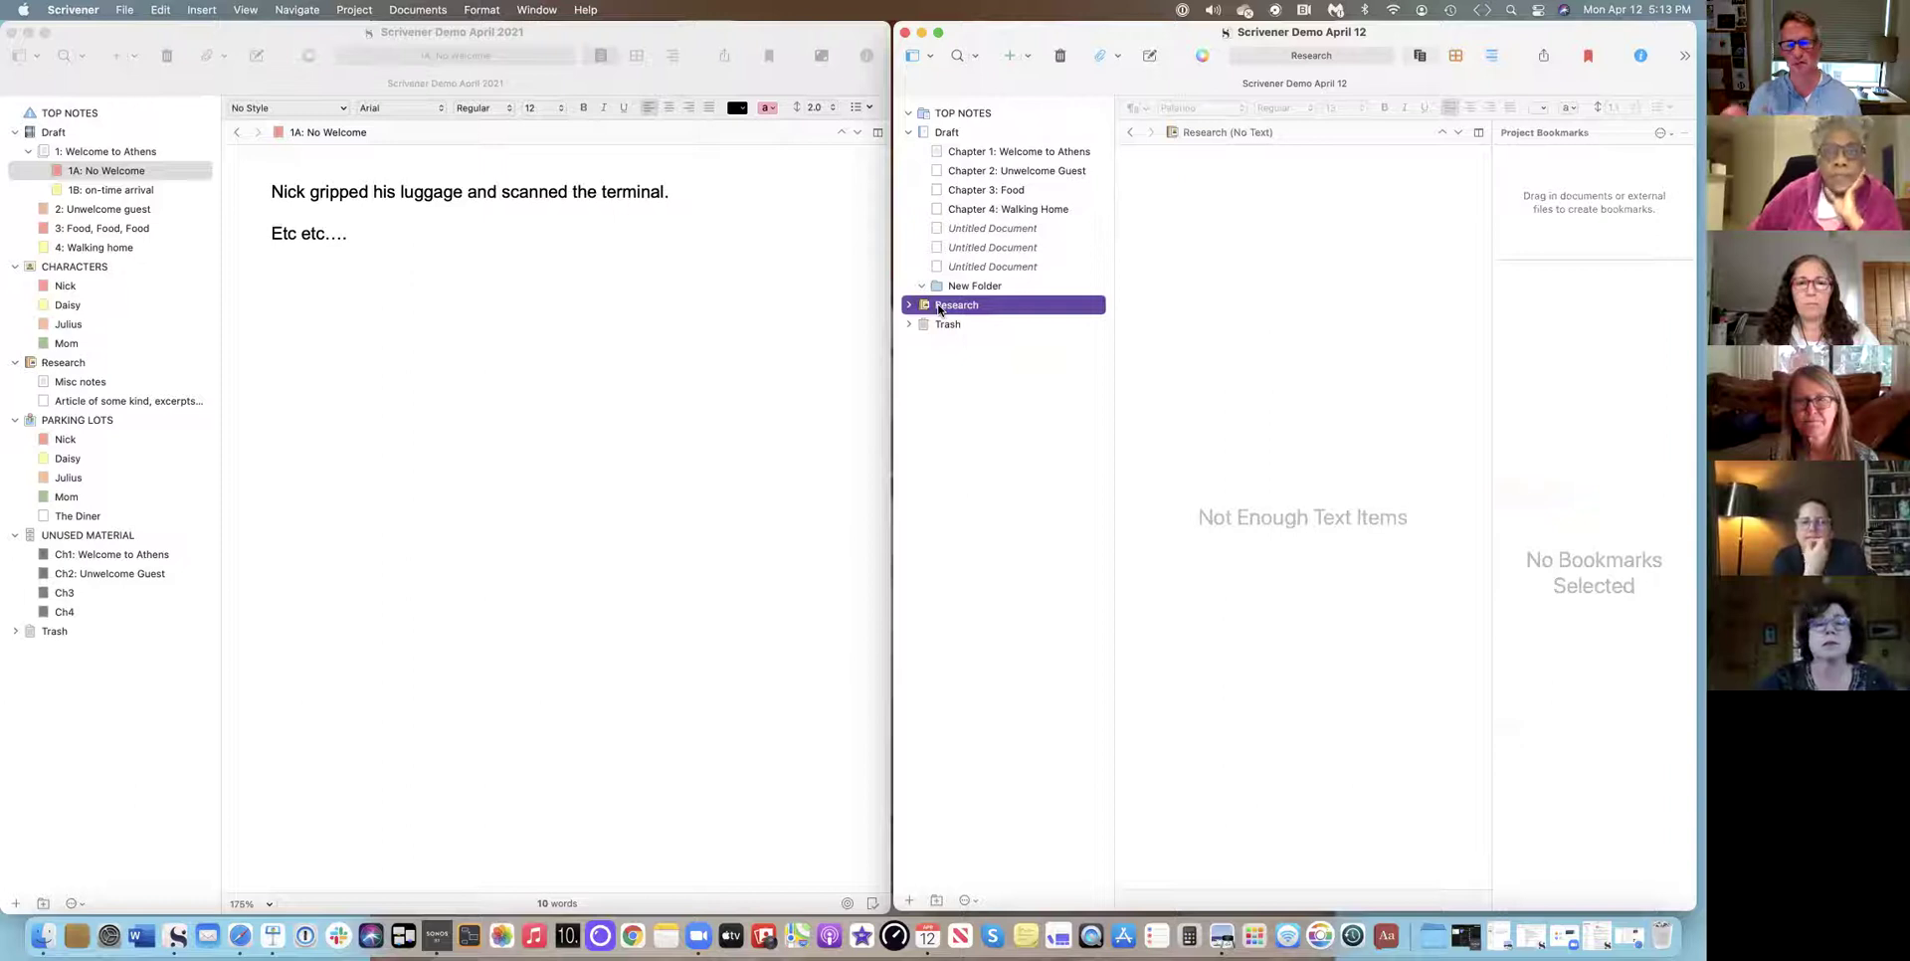
click(1006, 55)
click(1006, 56)
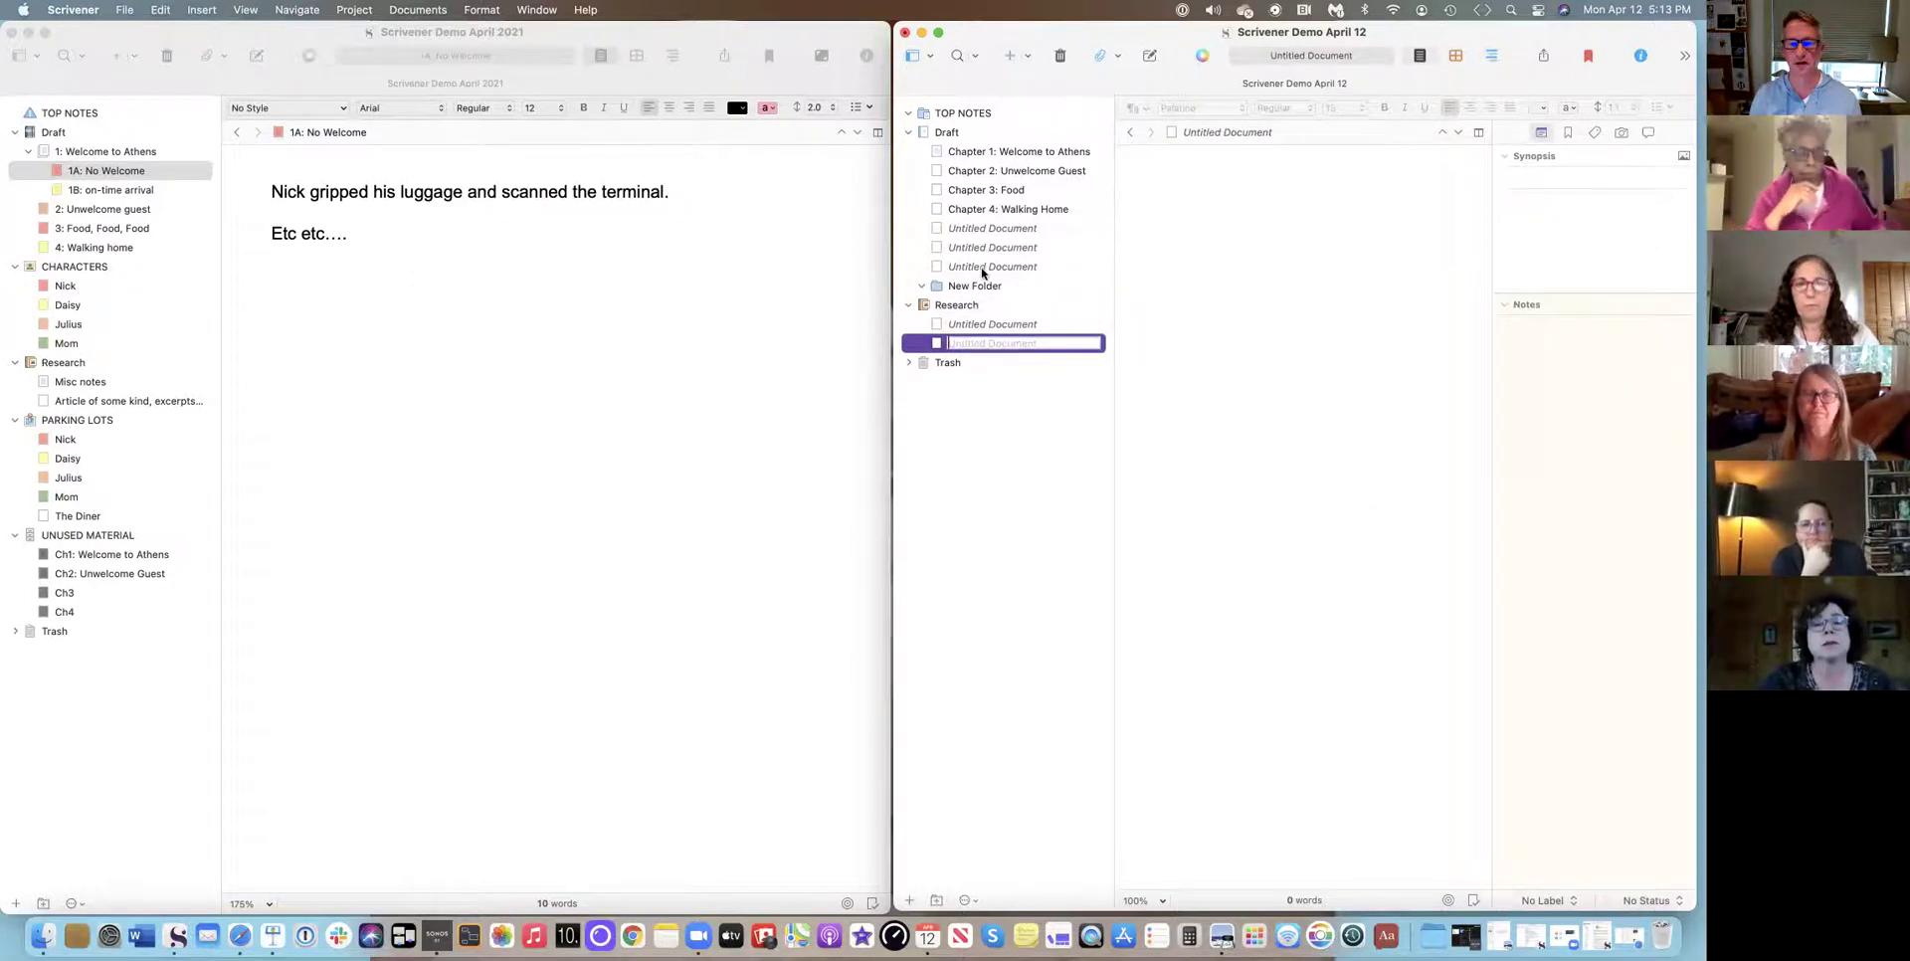
click(979, 324)
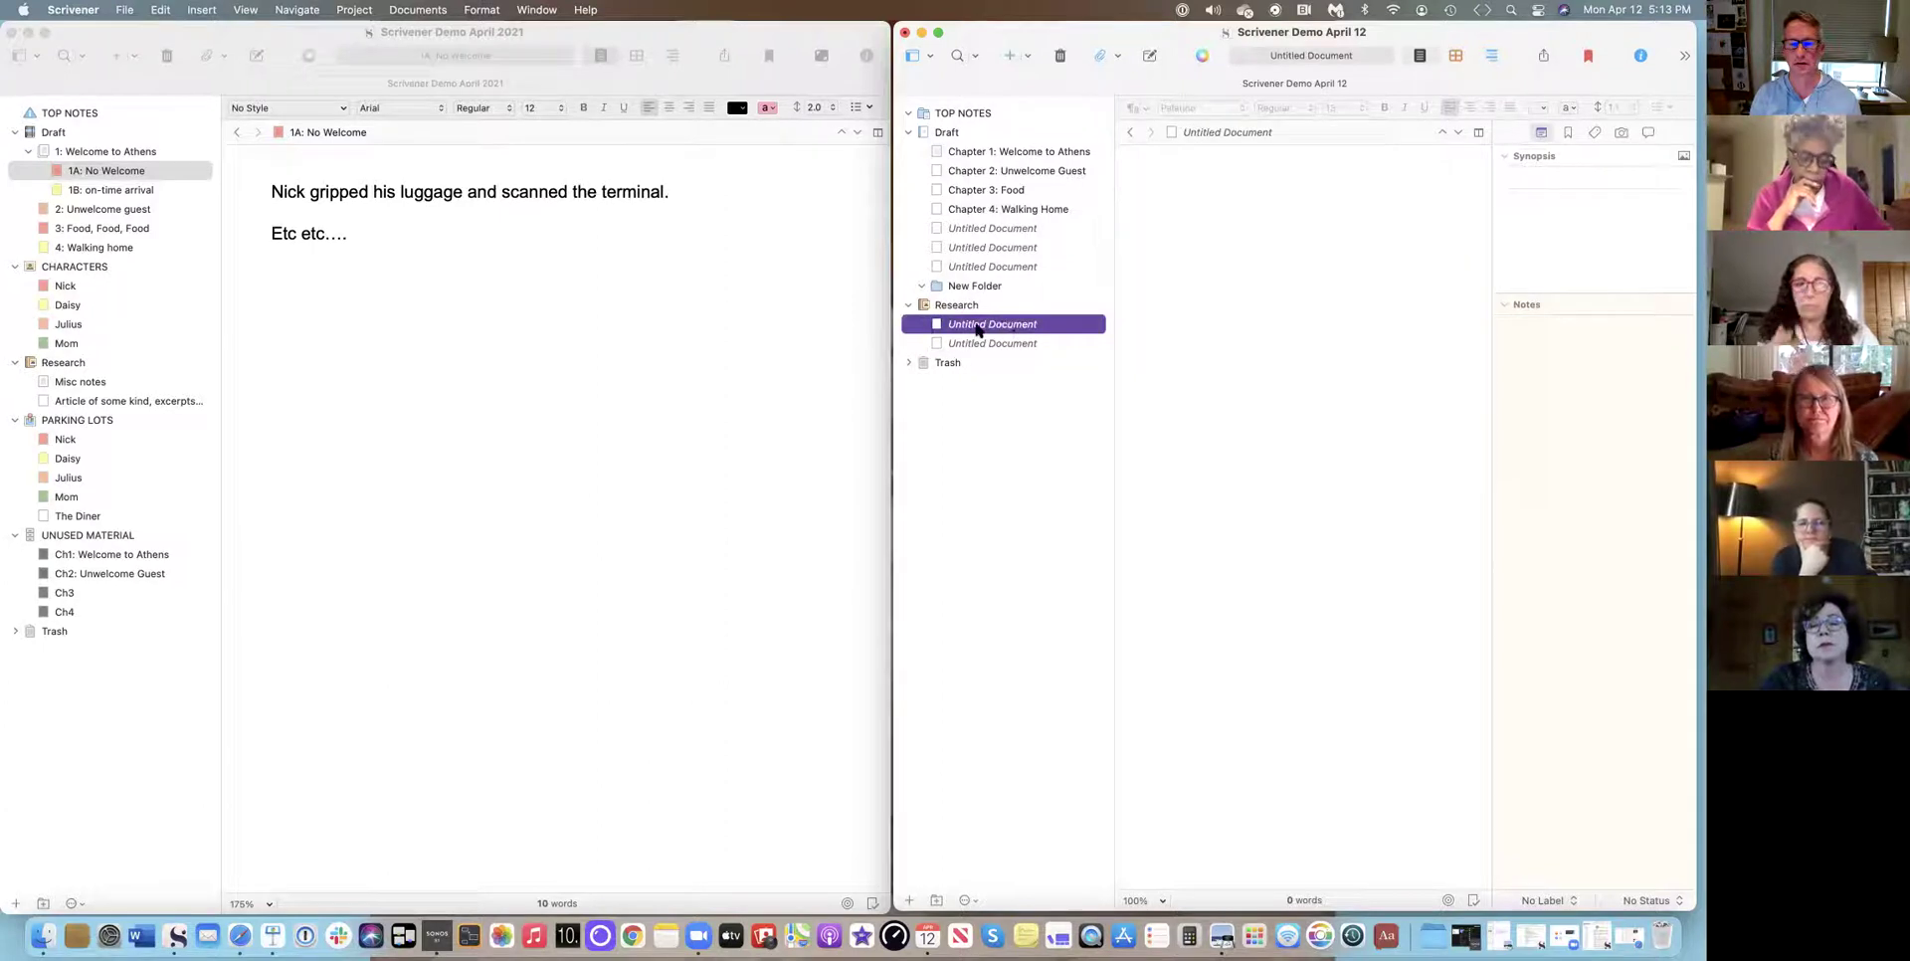
click(977, 326)
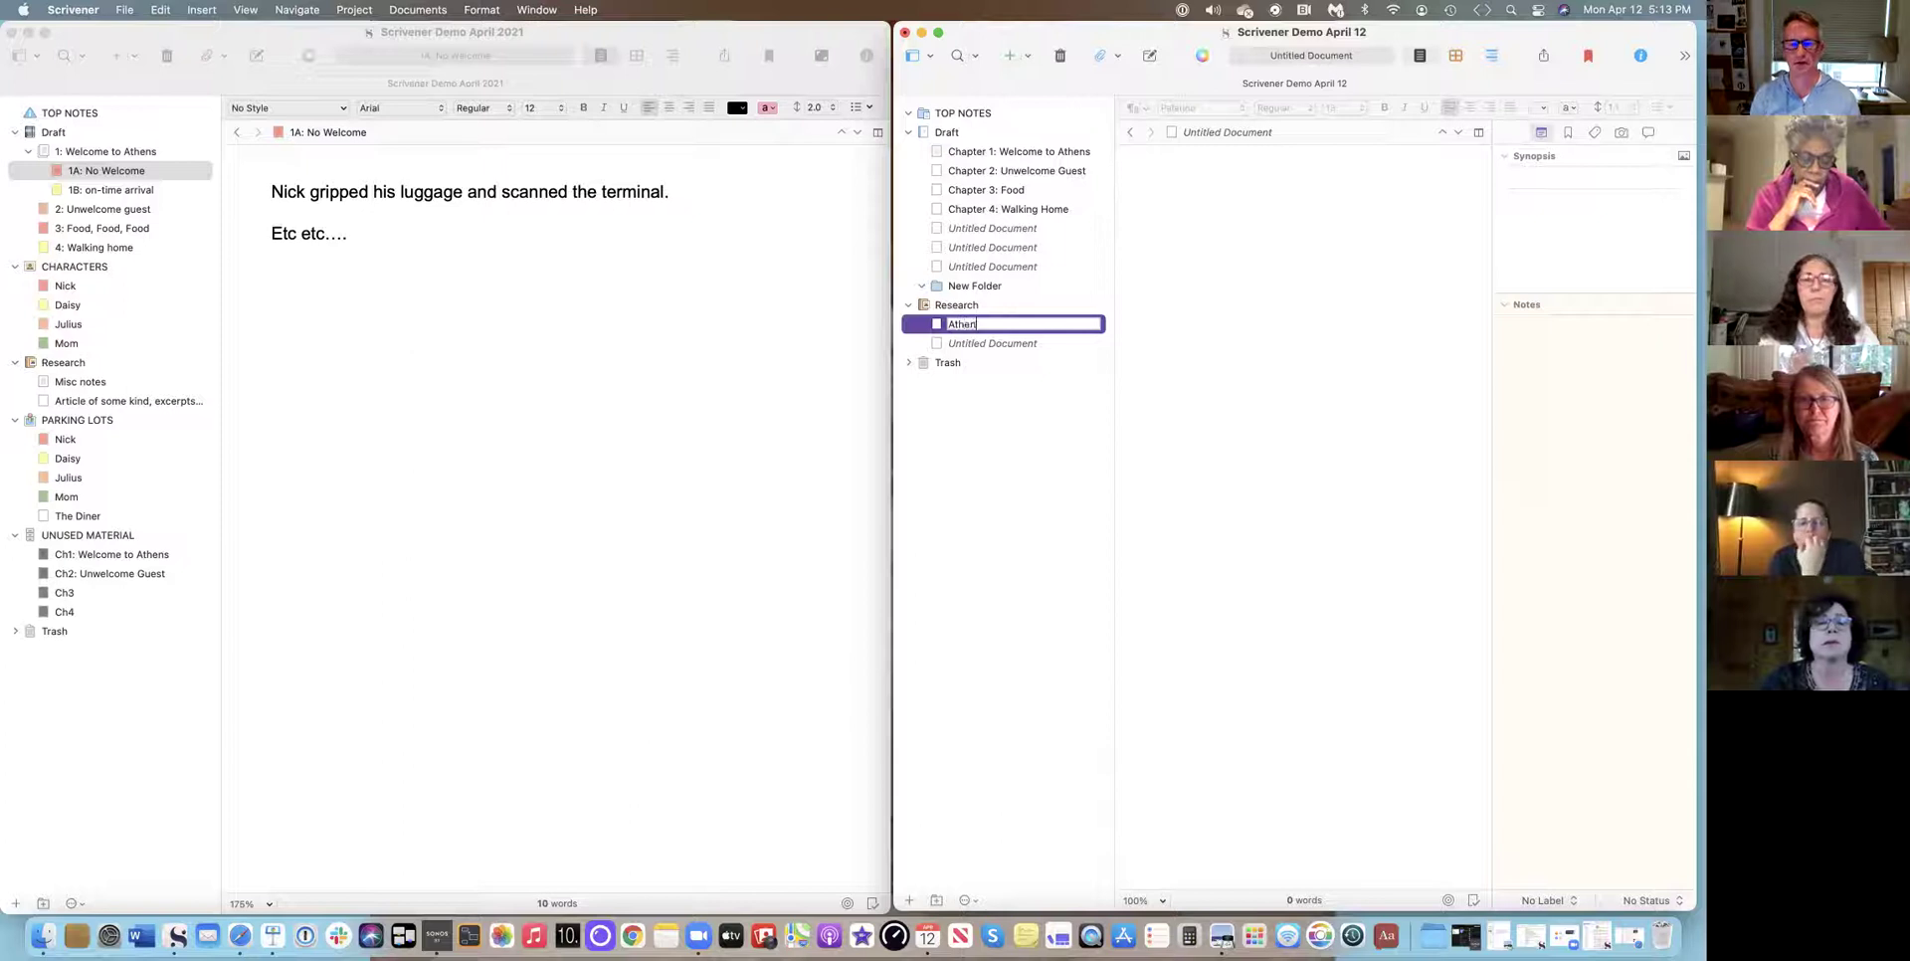
text(Athens Airport)
click(1142, 240)
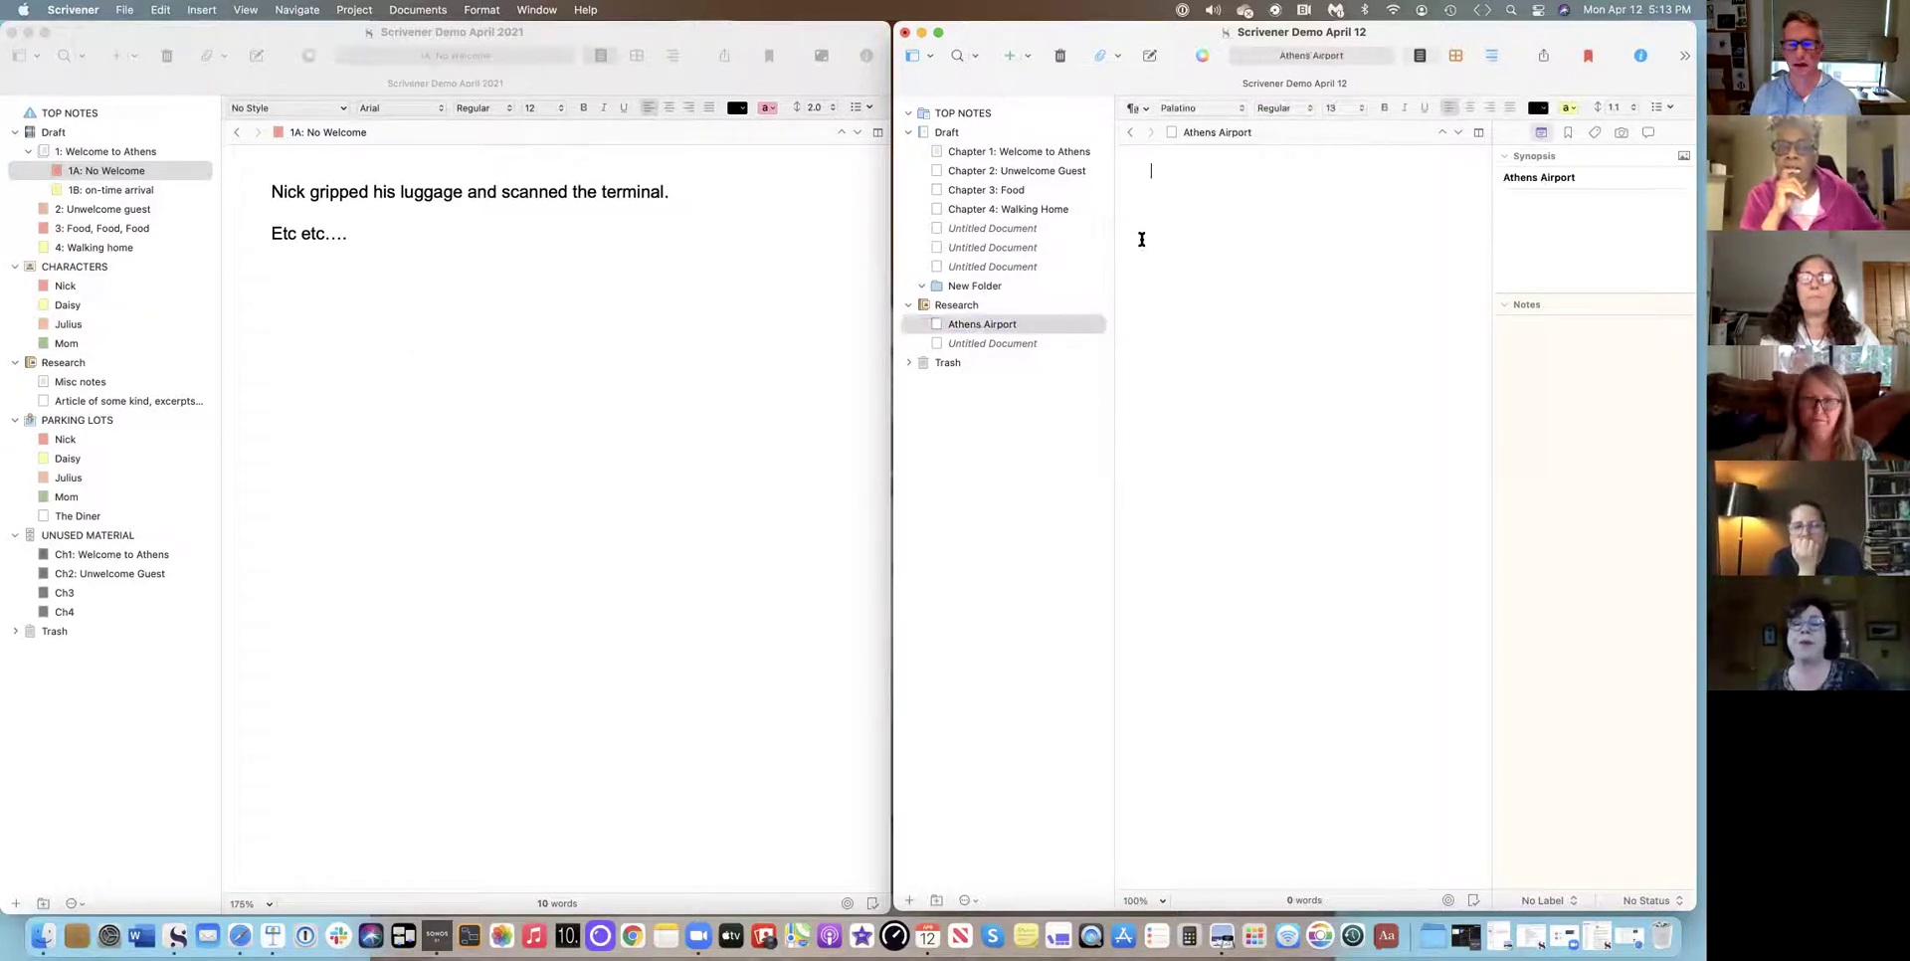
Switch to Safari and search the web for "map of athens airport".
click(244, 933)
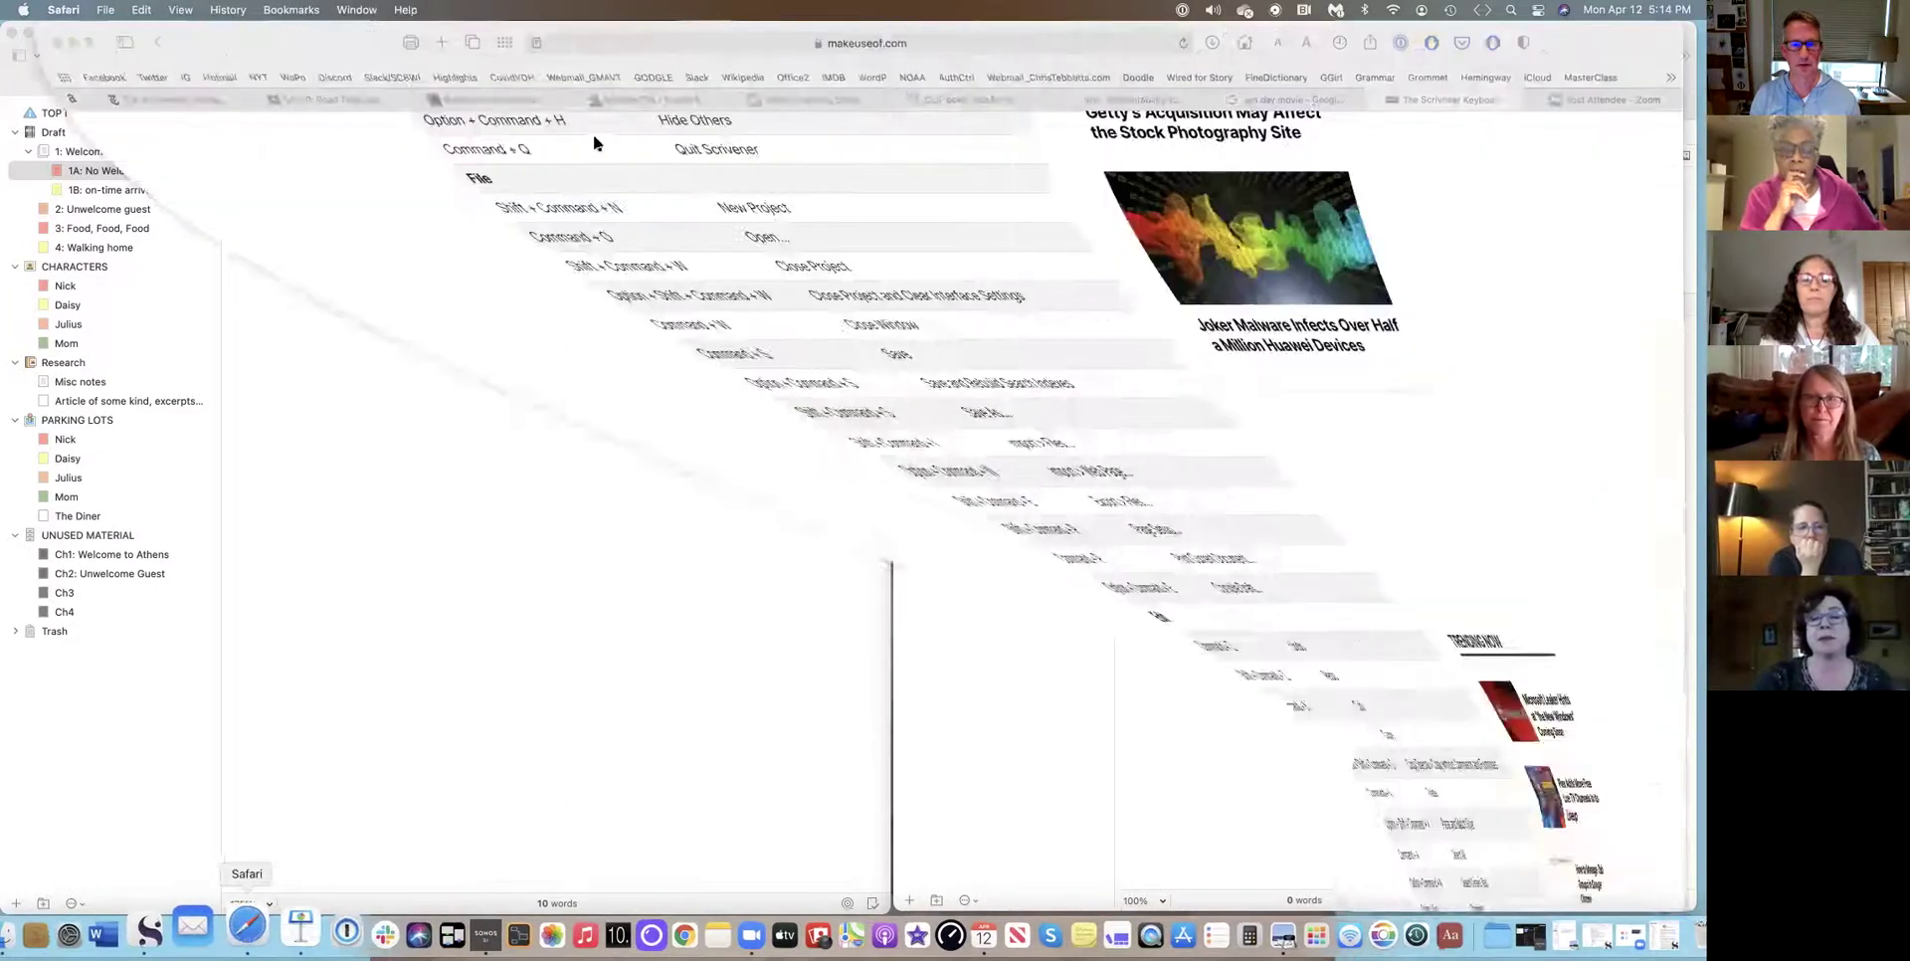
drag(341, 22, 345, 100)
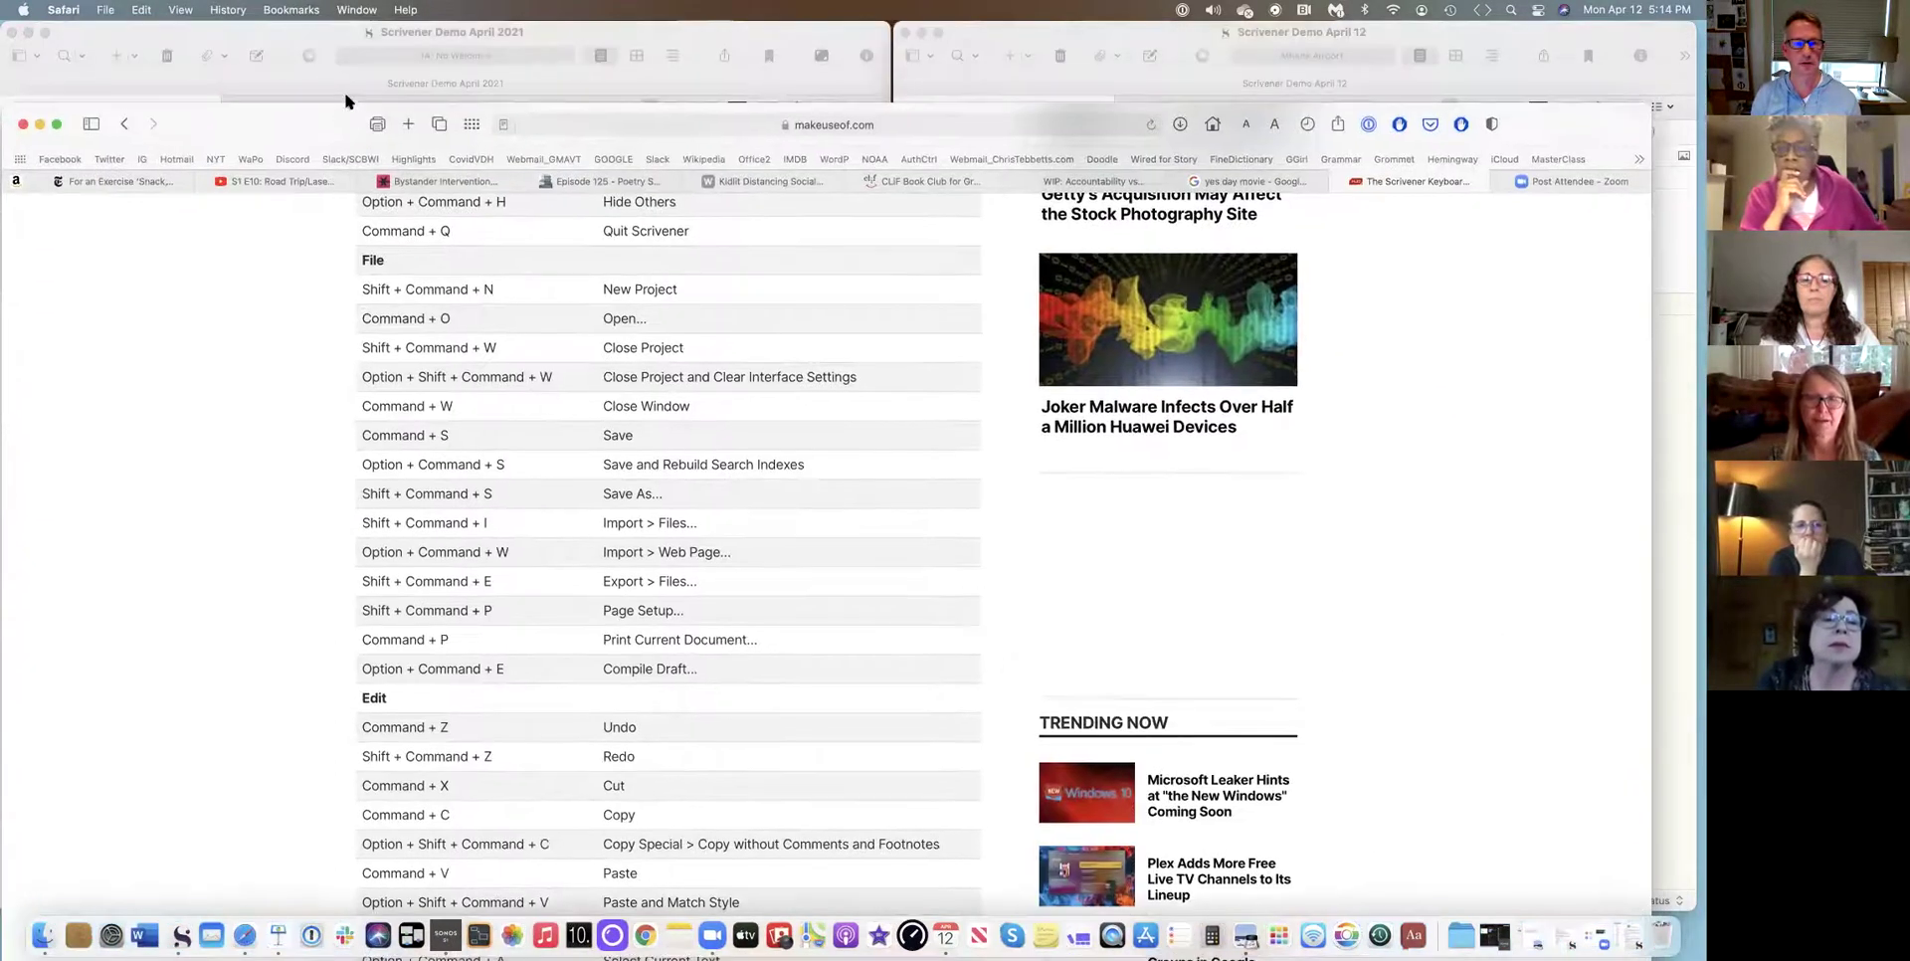
click(626, 124)
text(map of)
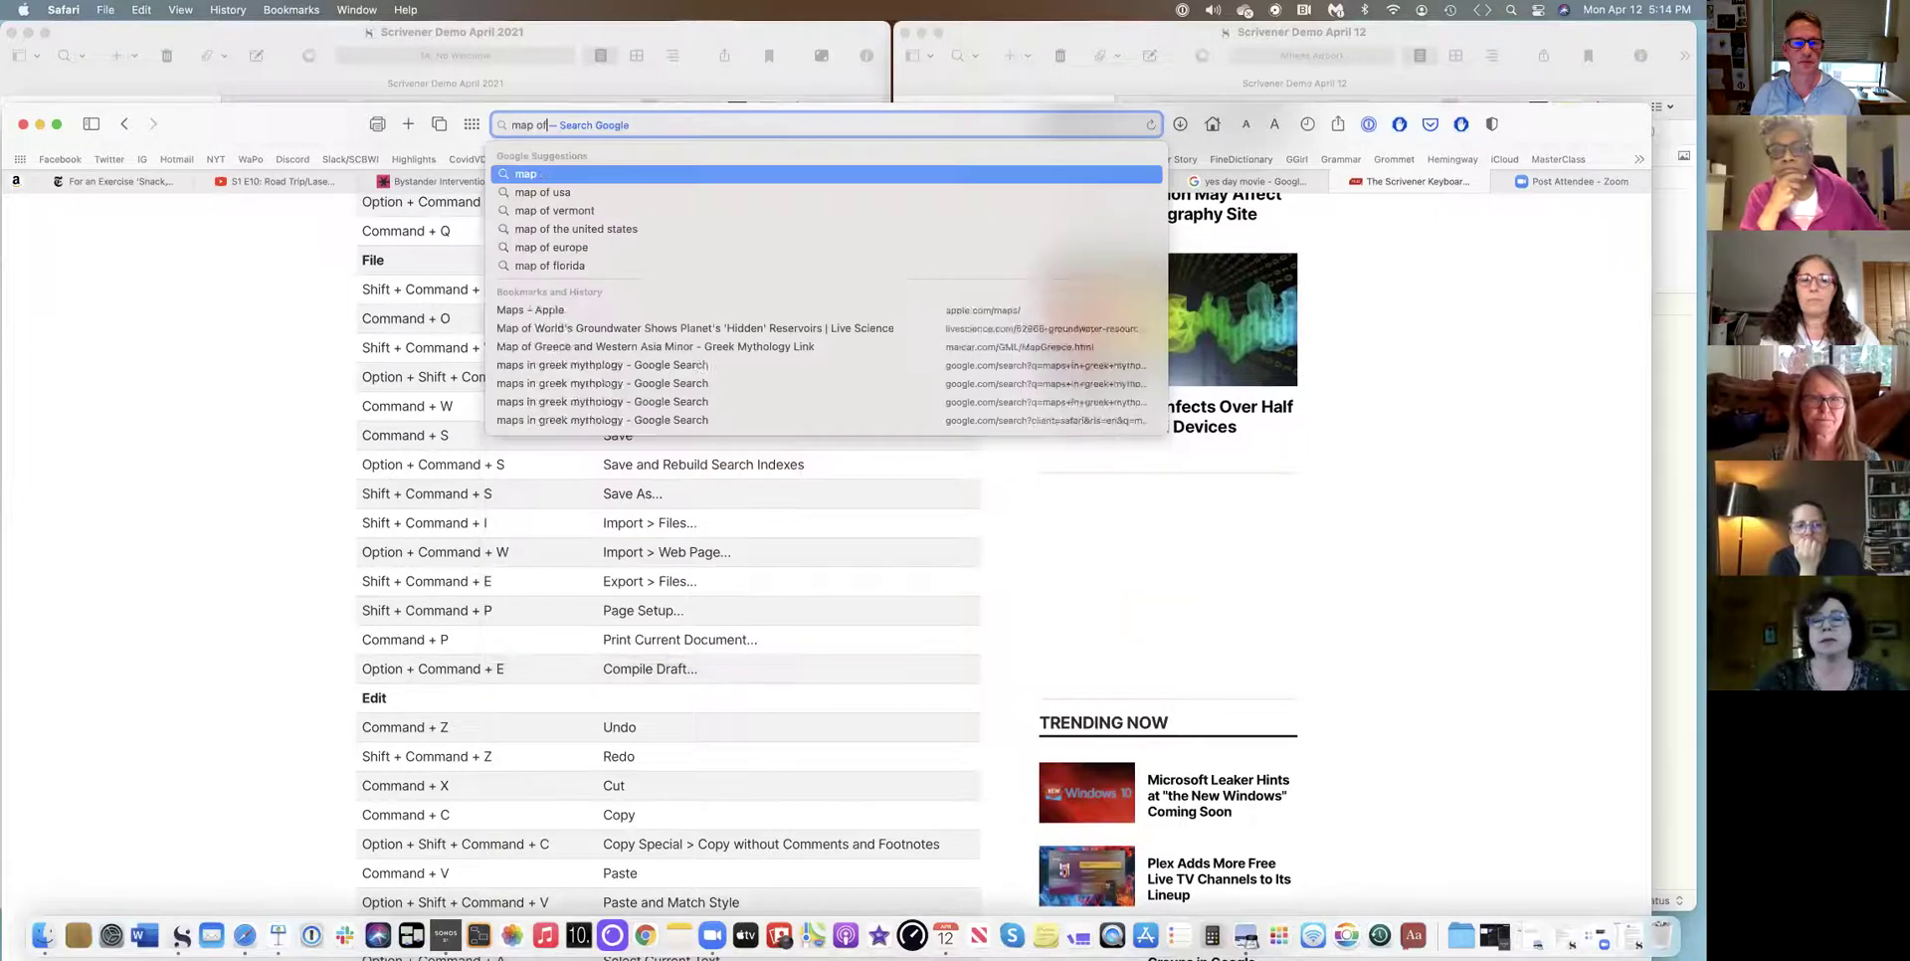
text( athens airp)
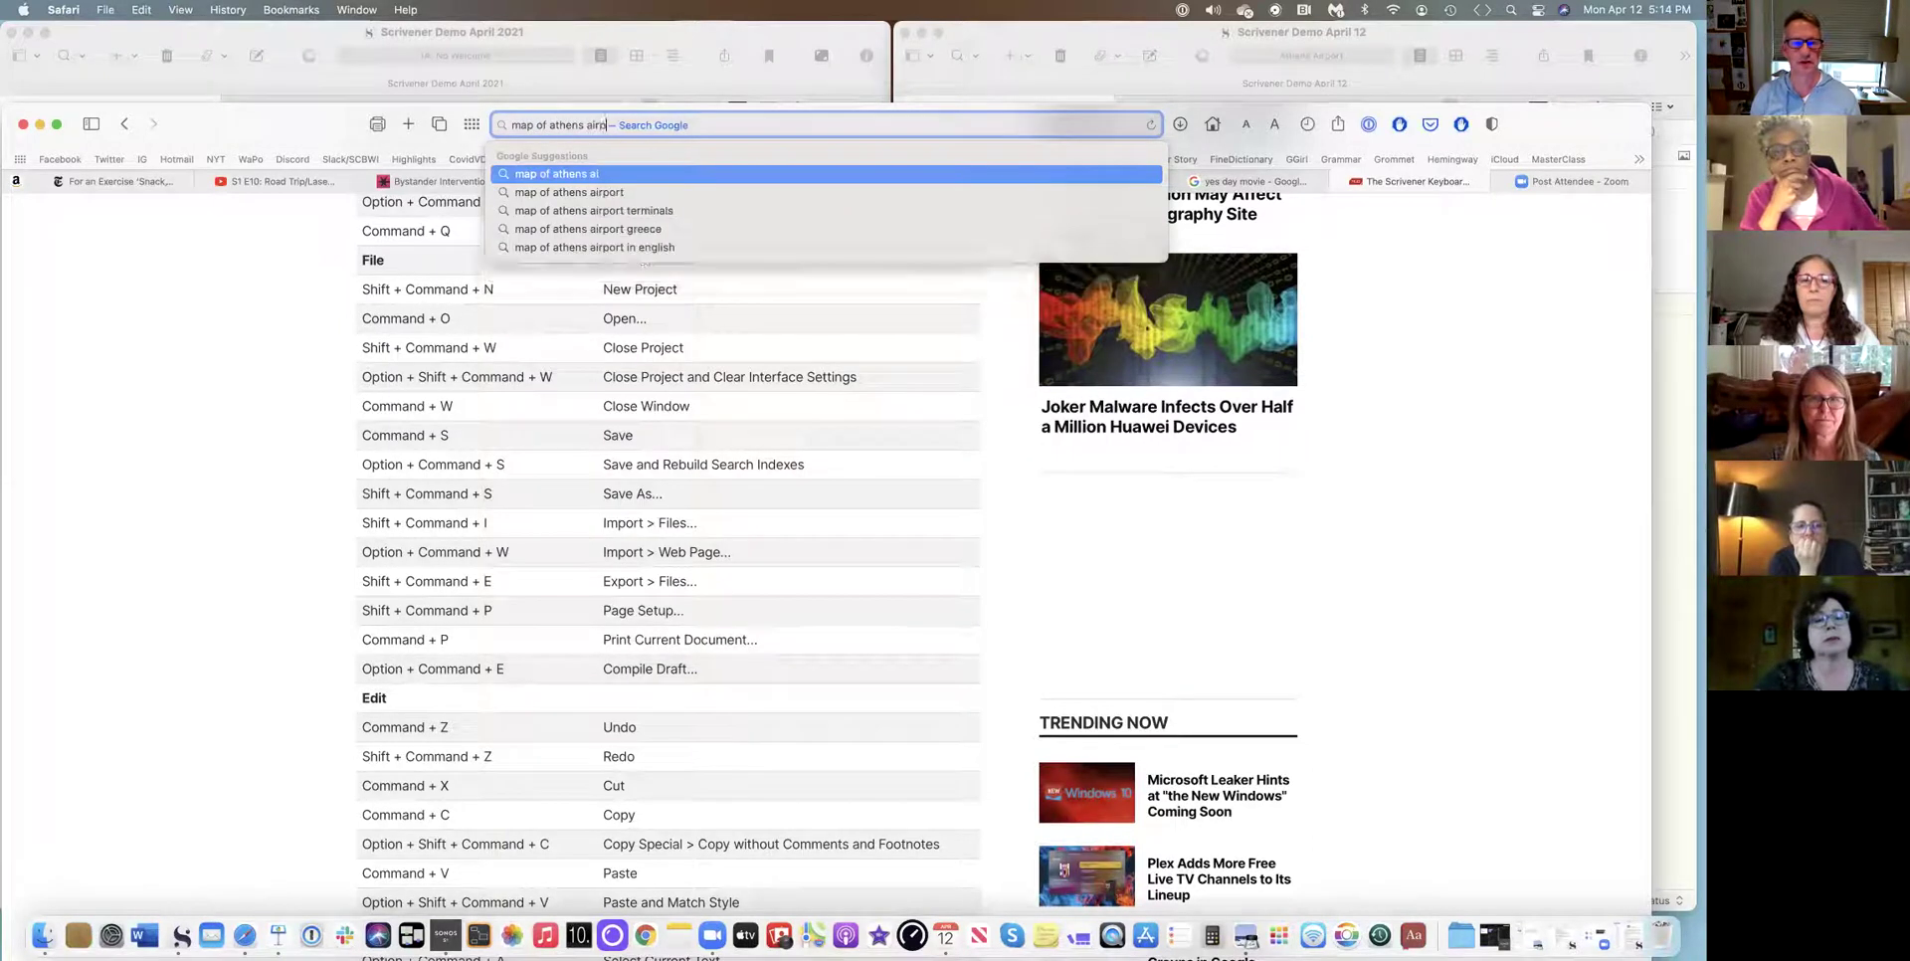
text(ort)
key(Return)
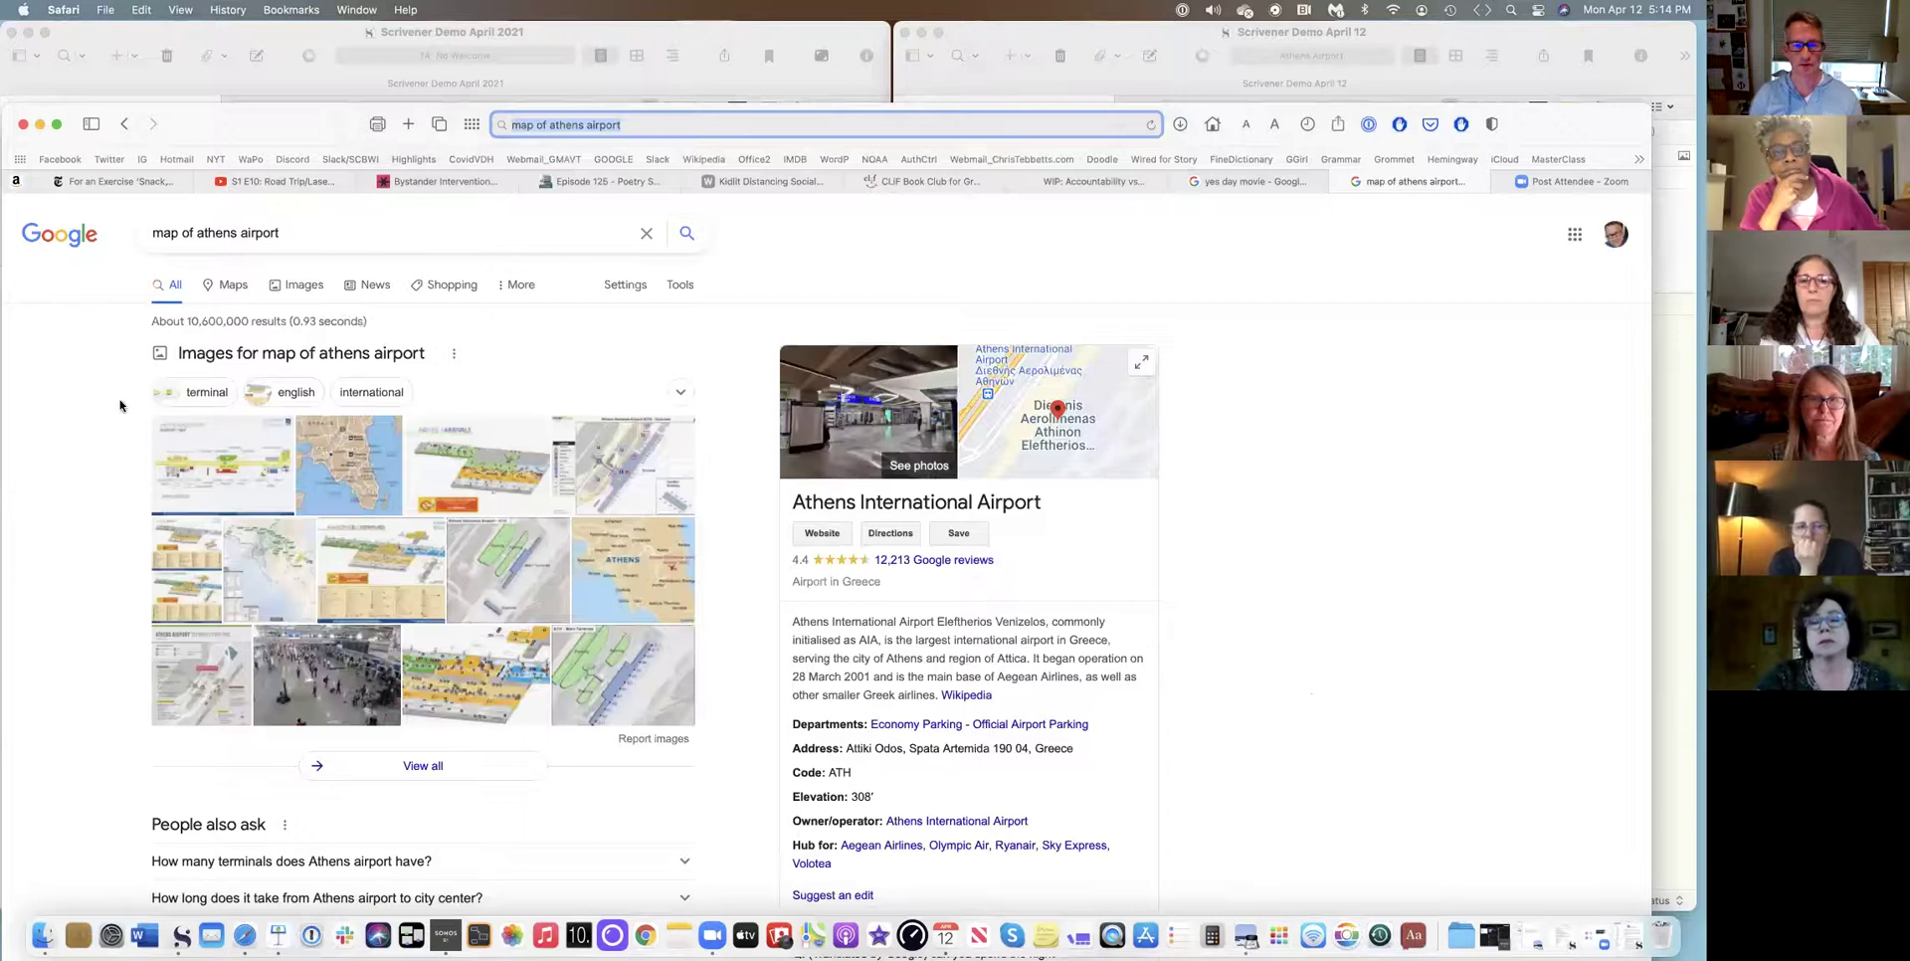
Copy the Visit Greece airport map image from the image results and paste it into Scrivener's Athens Airport research document.
click(164, 429)
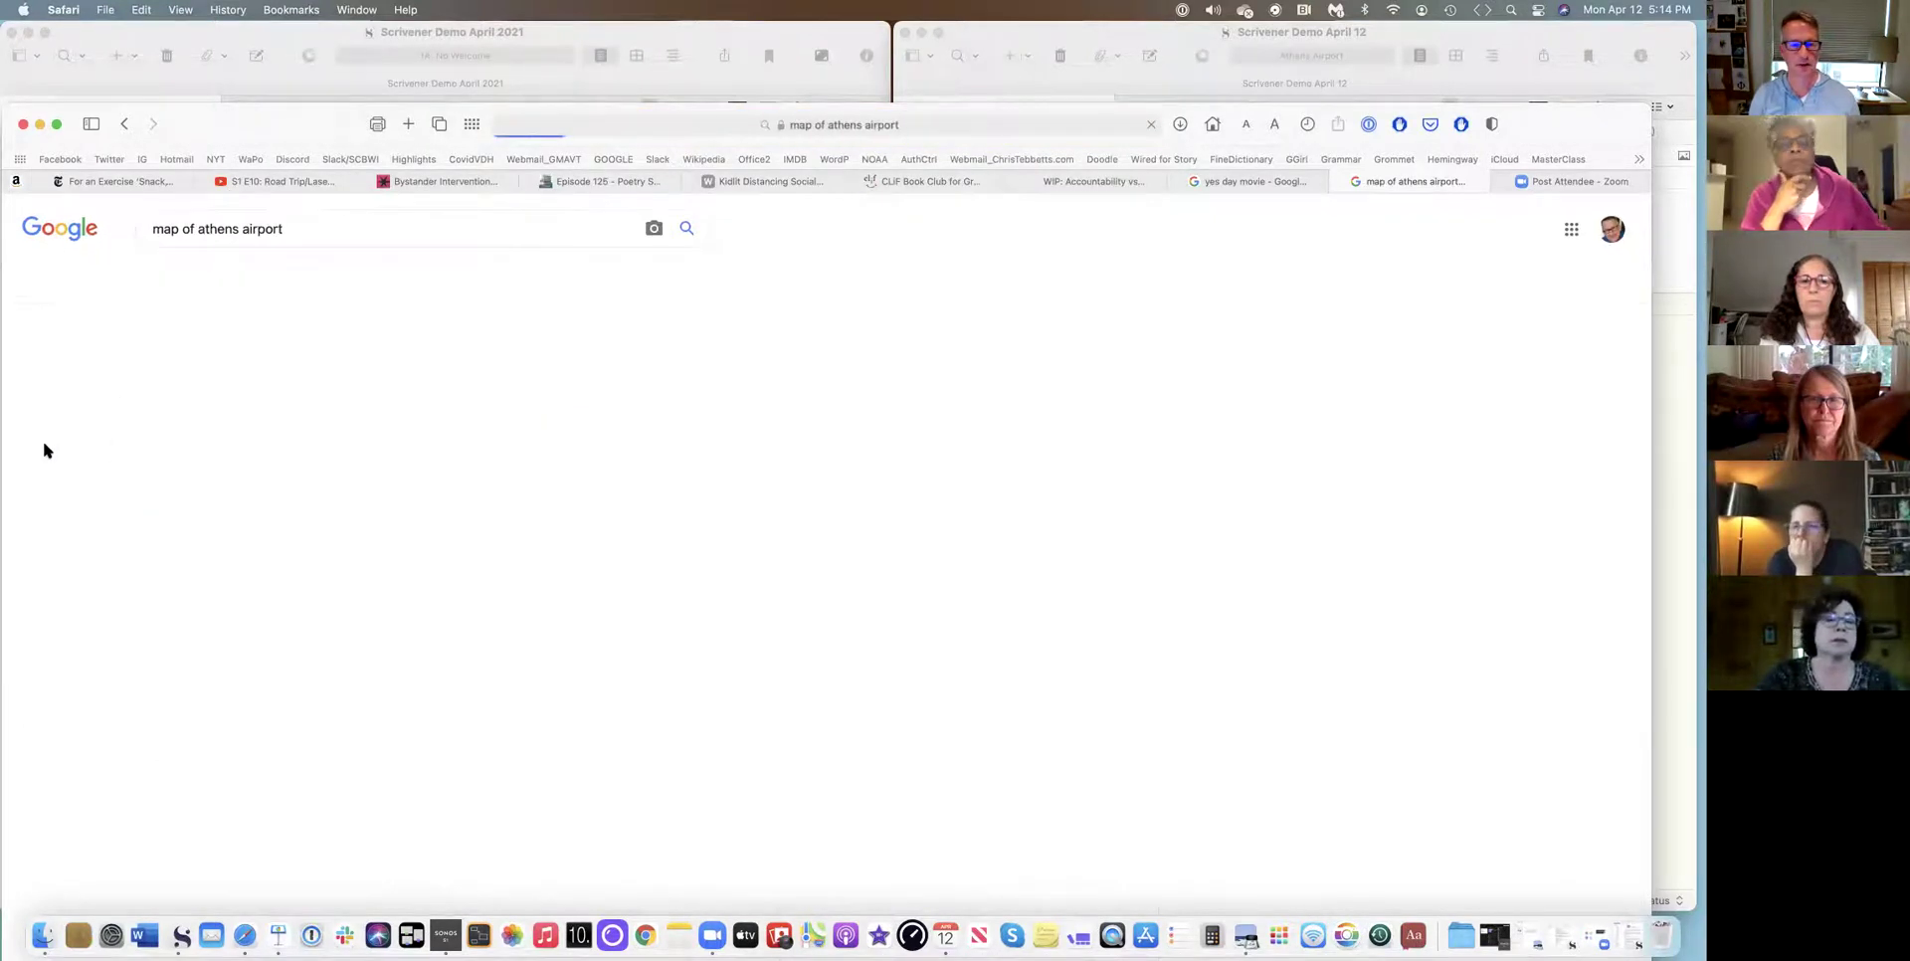
click(62, 458)
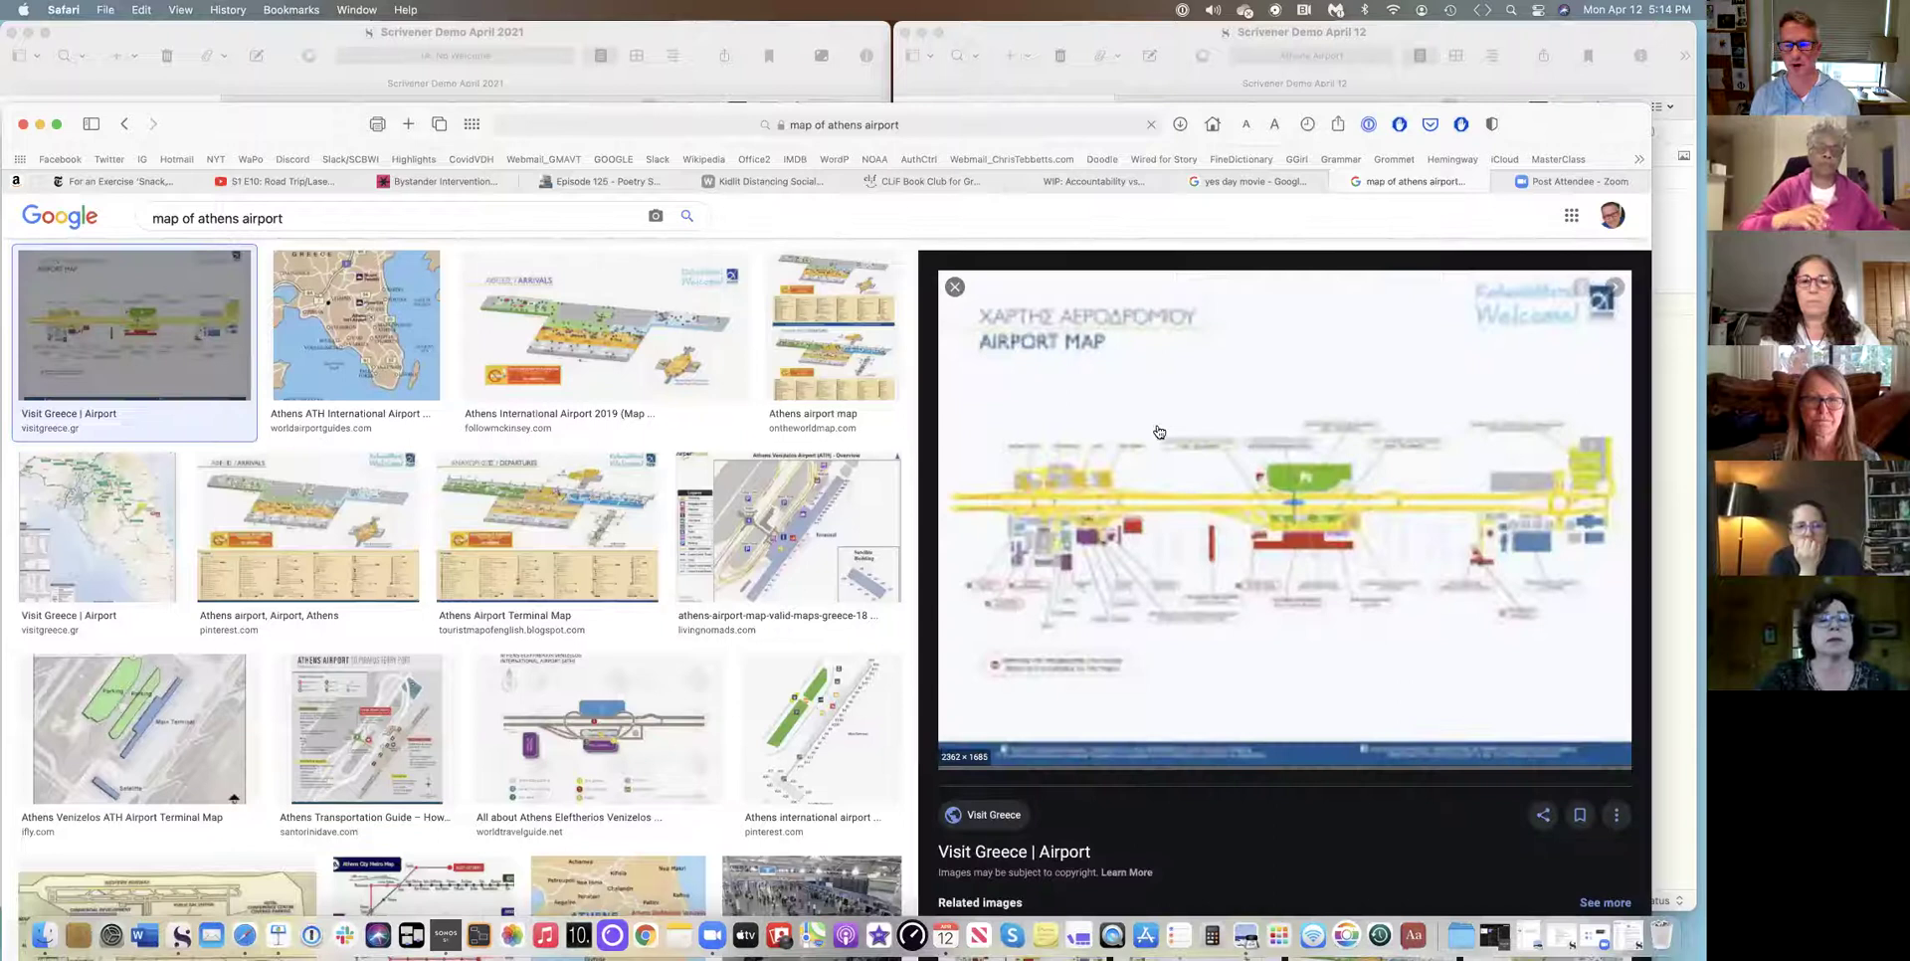
right_click(1122, 437)
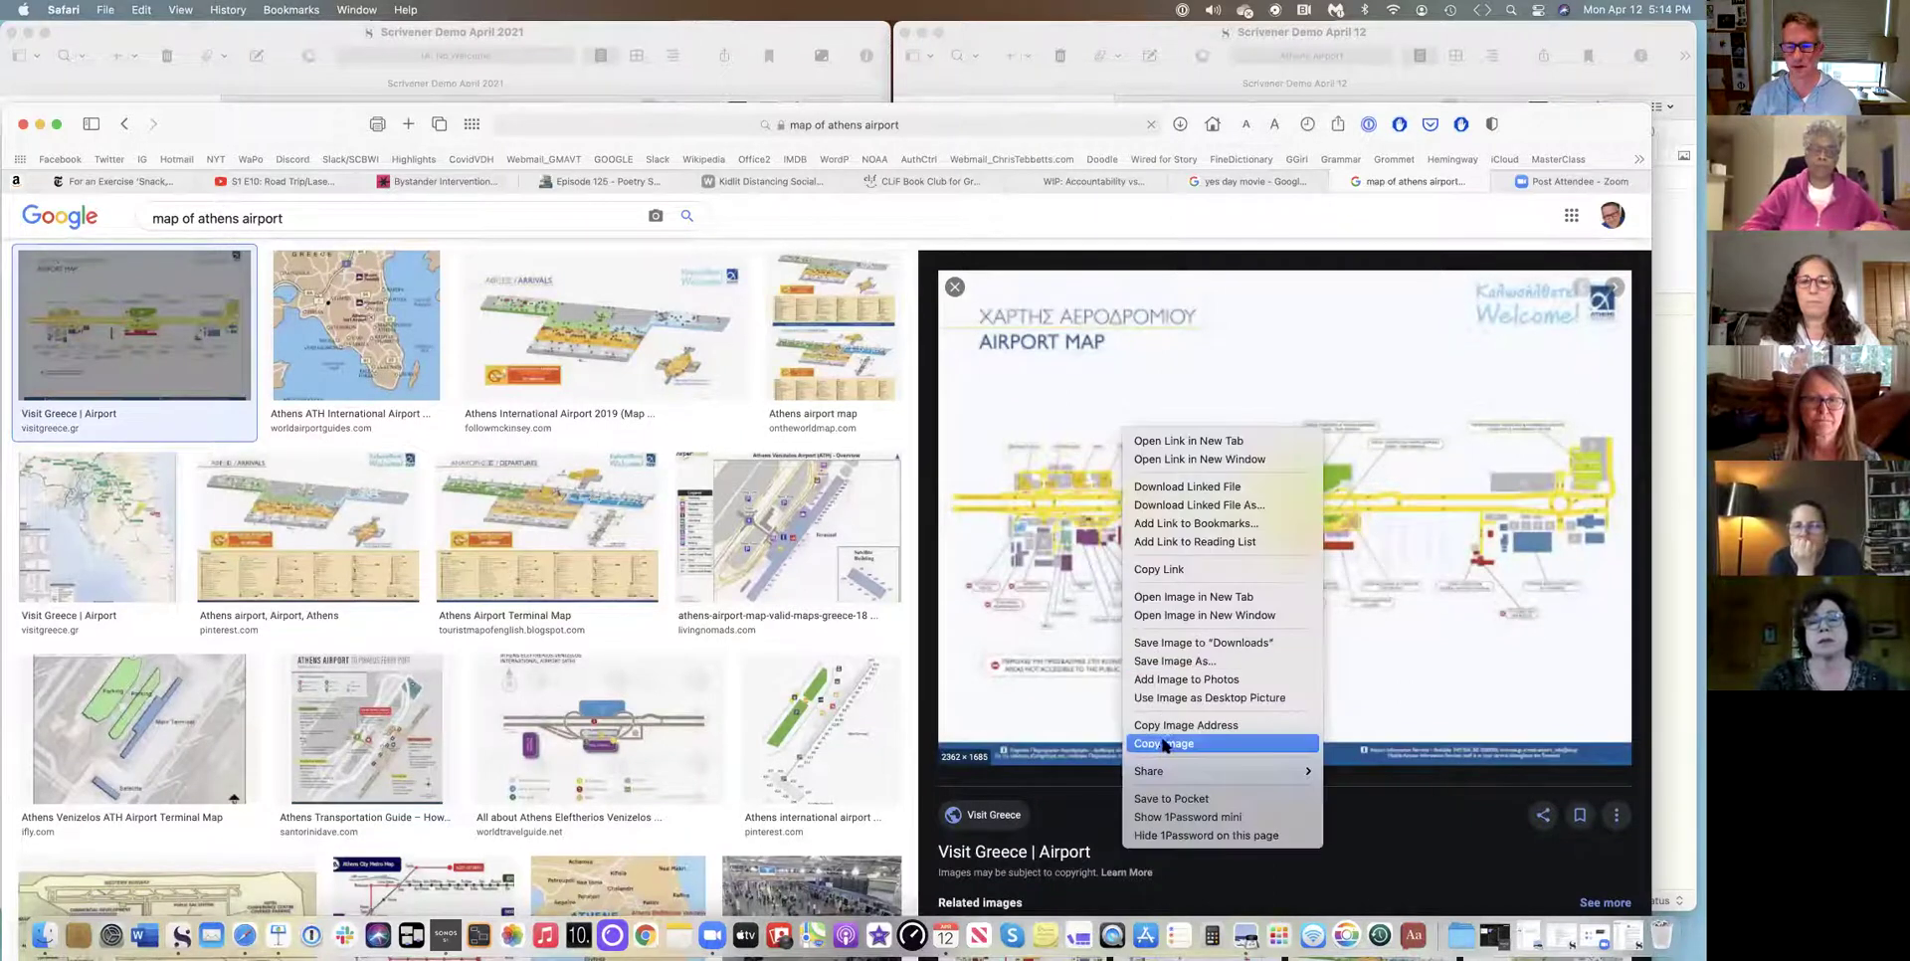
mouse_move(5, 950)
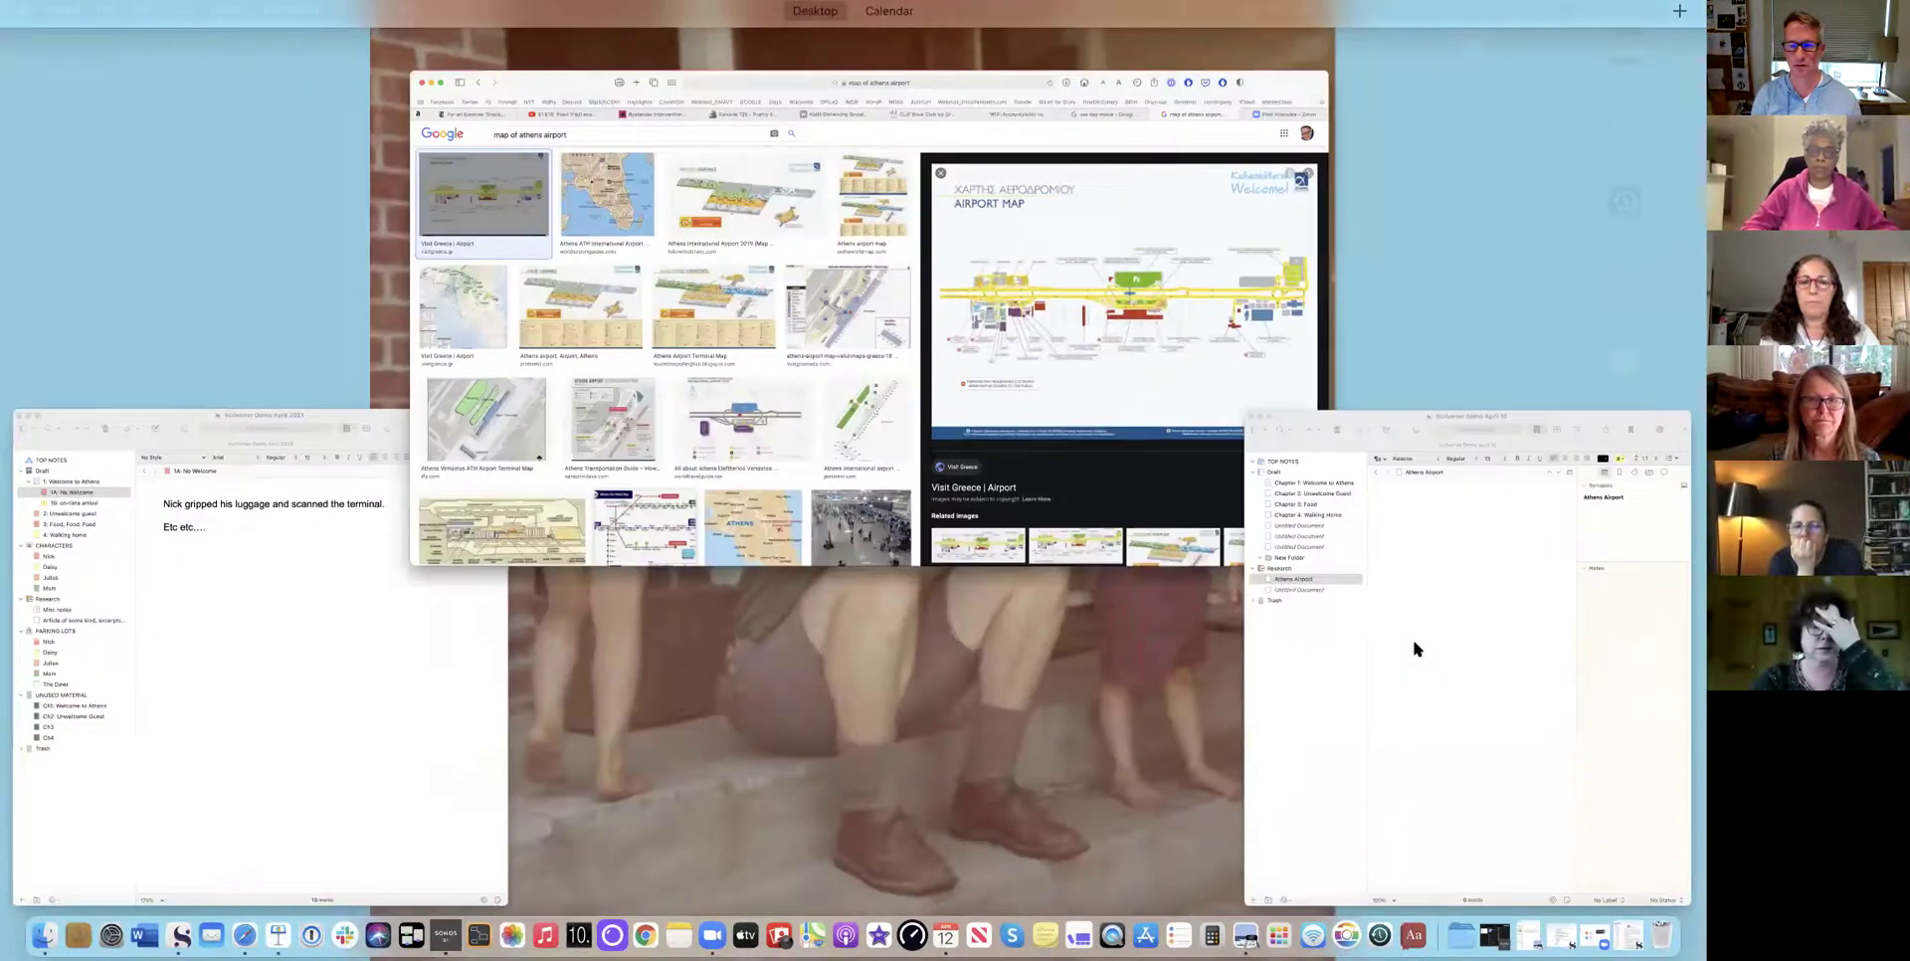
click(1415, 647)
key(super+v)
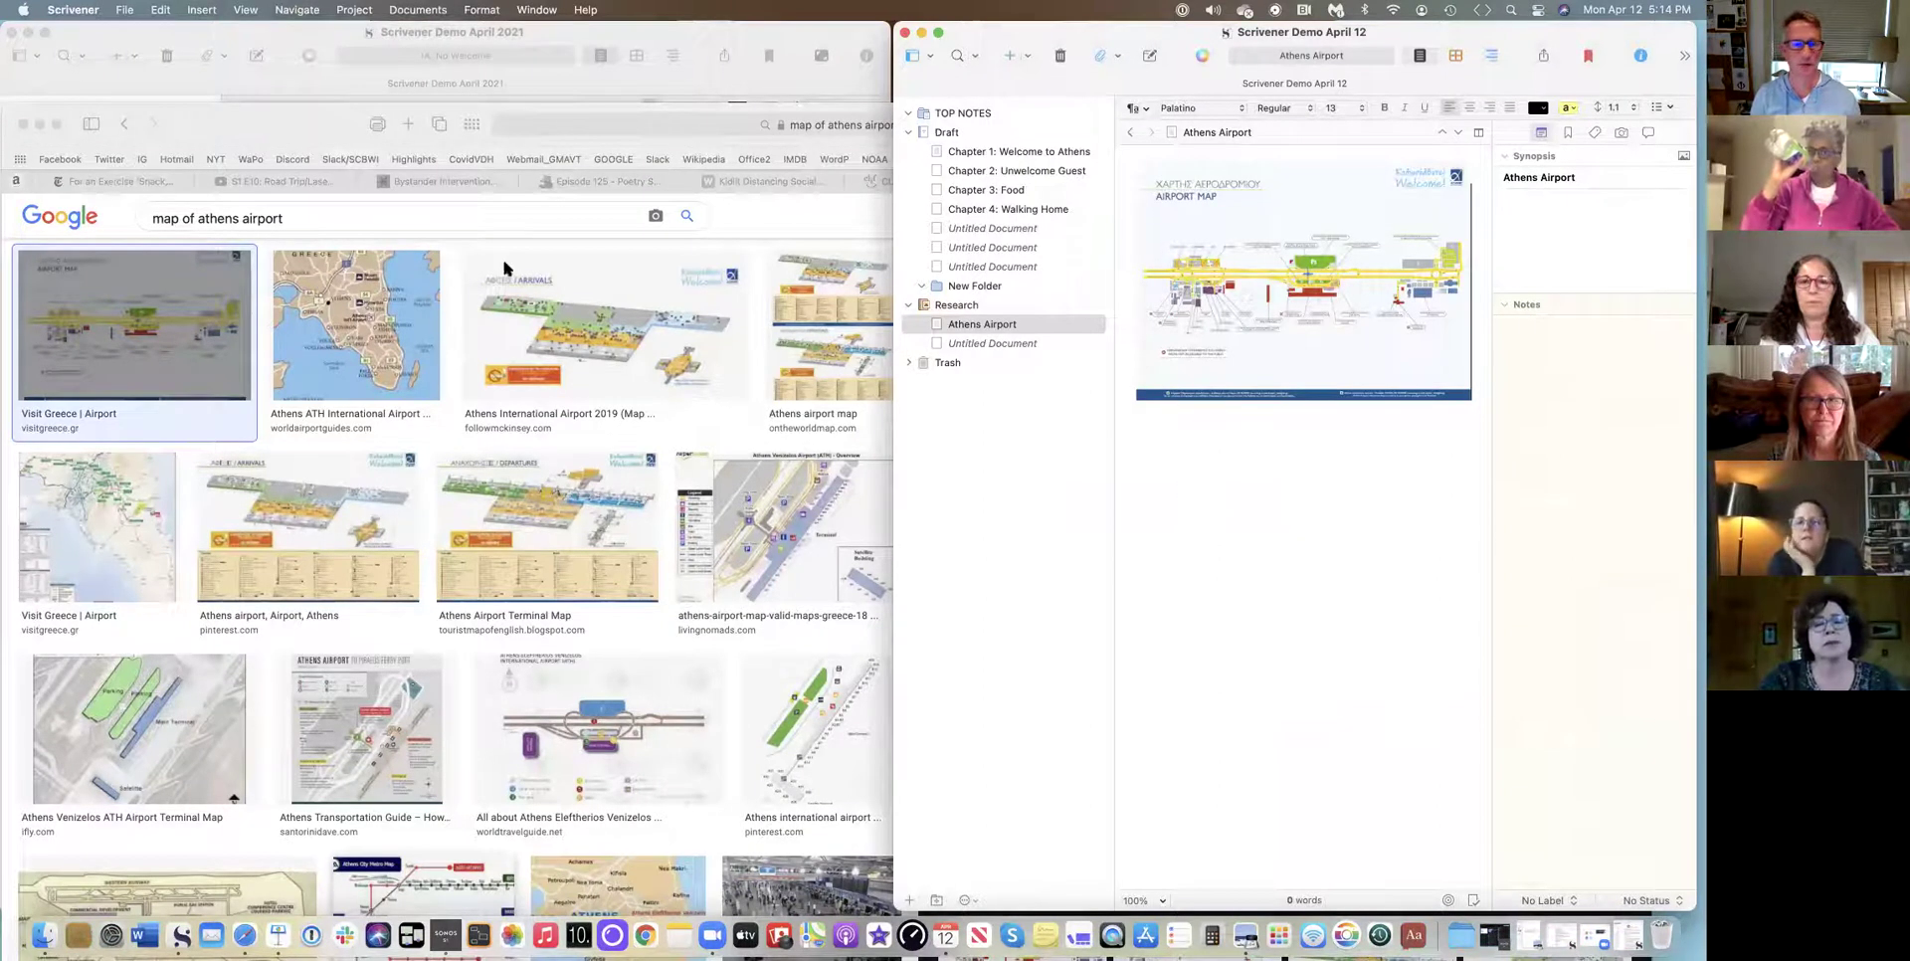
Return to Safari and open the World Airport Guides page behind the Athens area map image result.
click(141, 376)
click(647, 125)
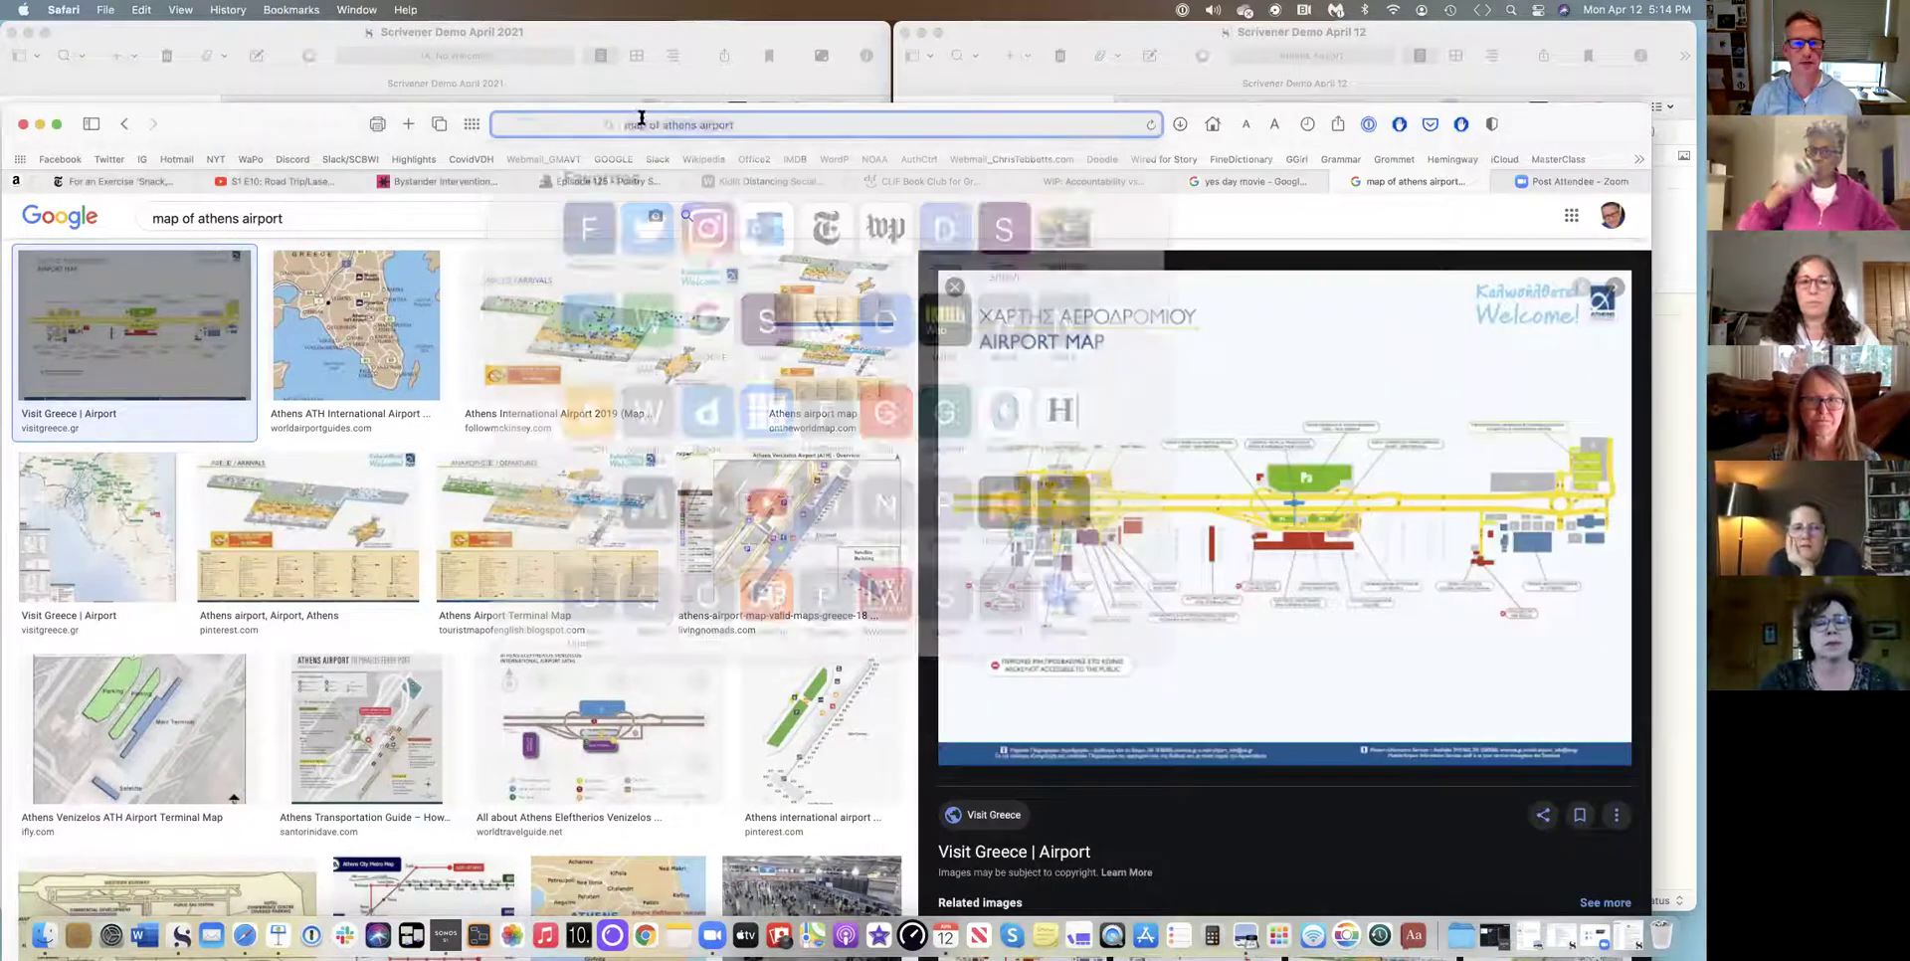
click(348, 290)
click(348, 289)
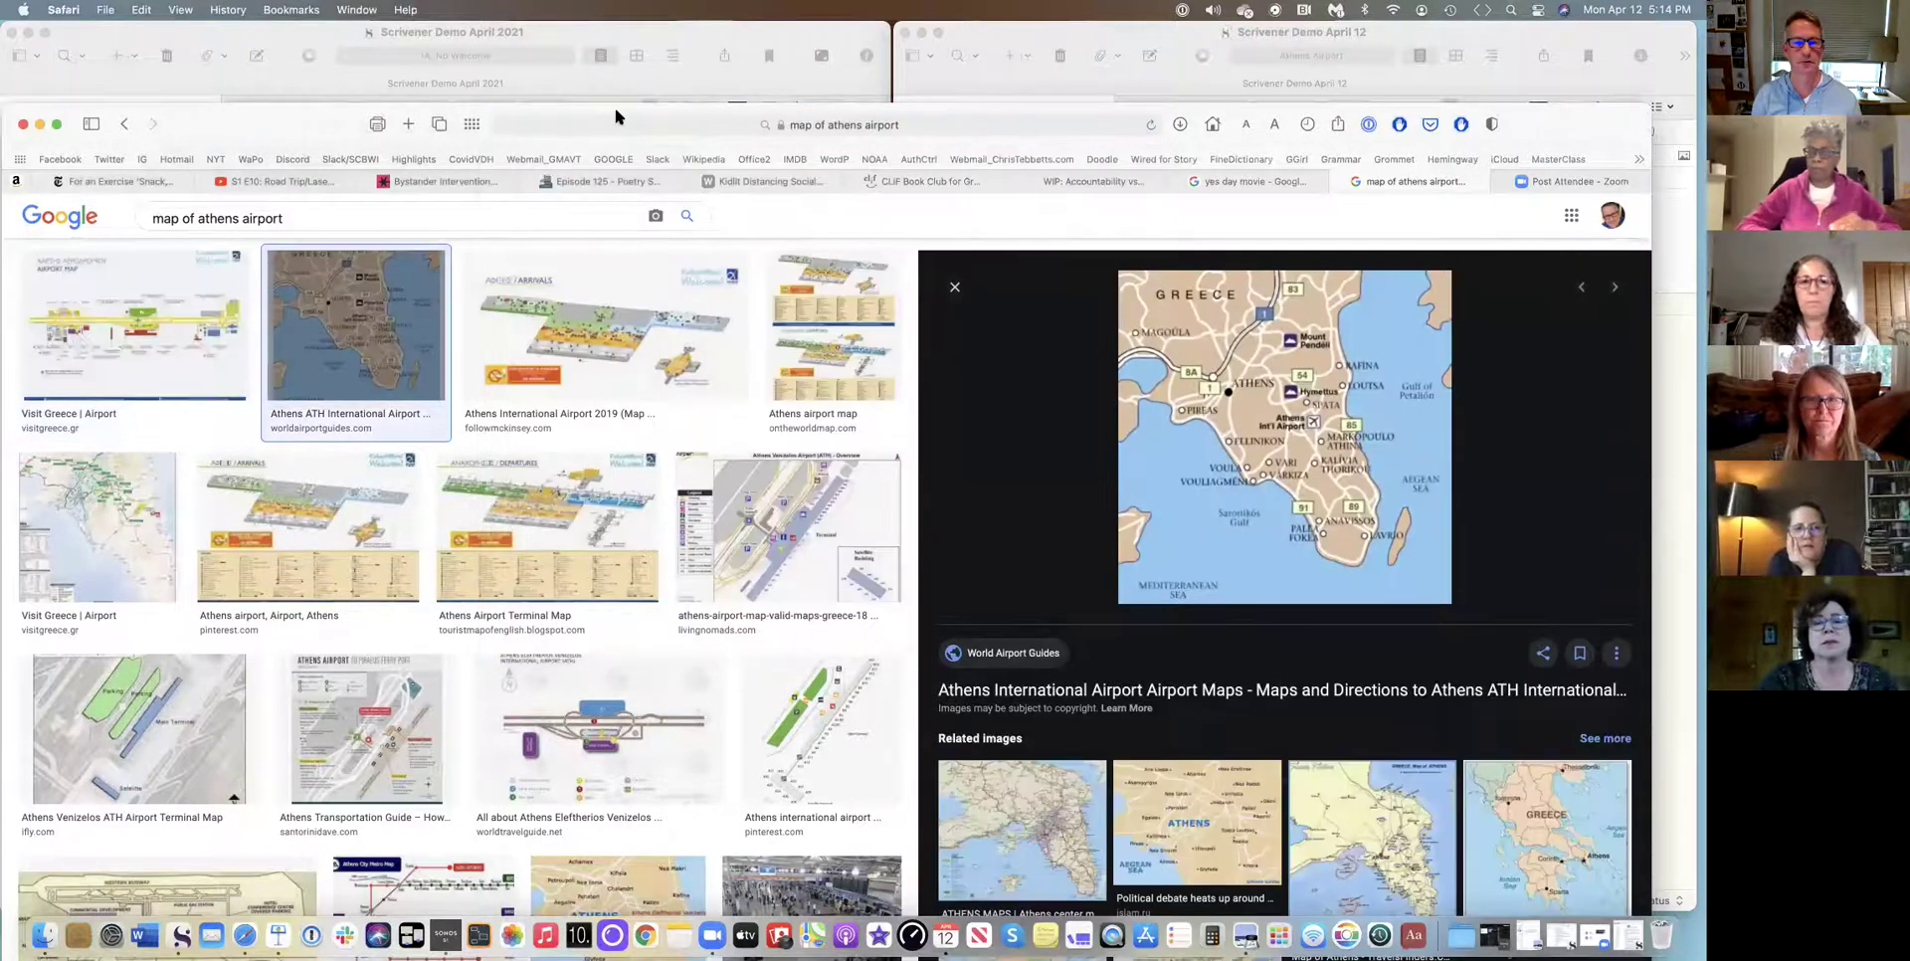
click(1189, 689)
Copy the World Airport Guides maps page address into Scrivener's Athens Airport document below the map image, and return to Safari.
click(707, 123)
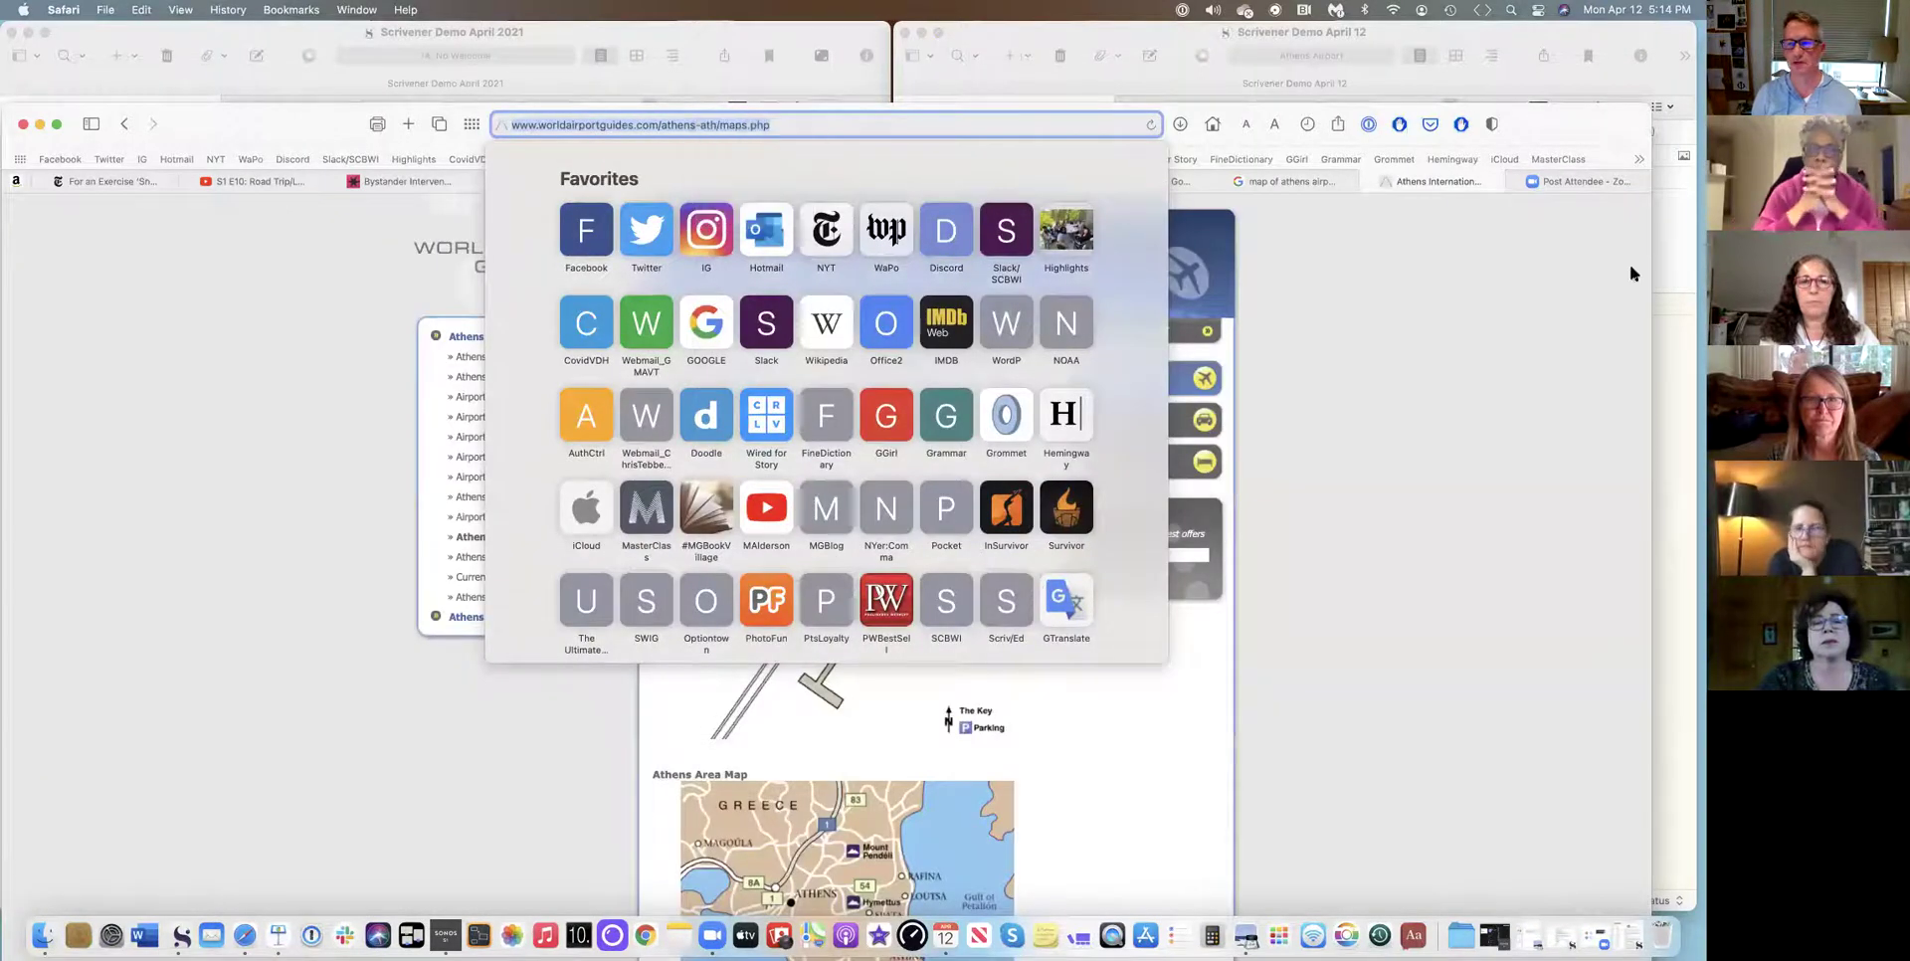
key(ctrl+Up)
click(1338, 702)
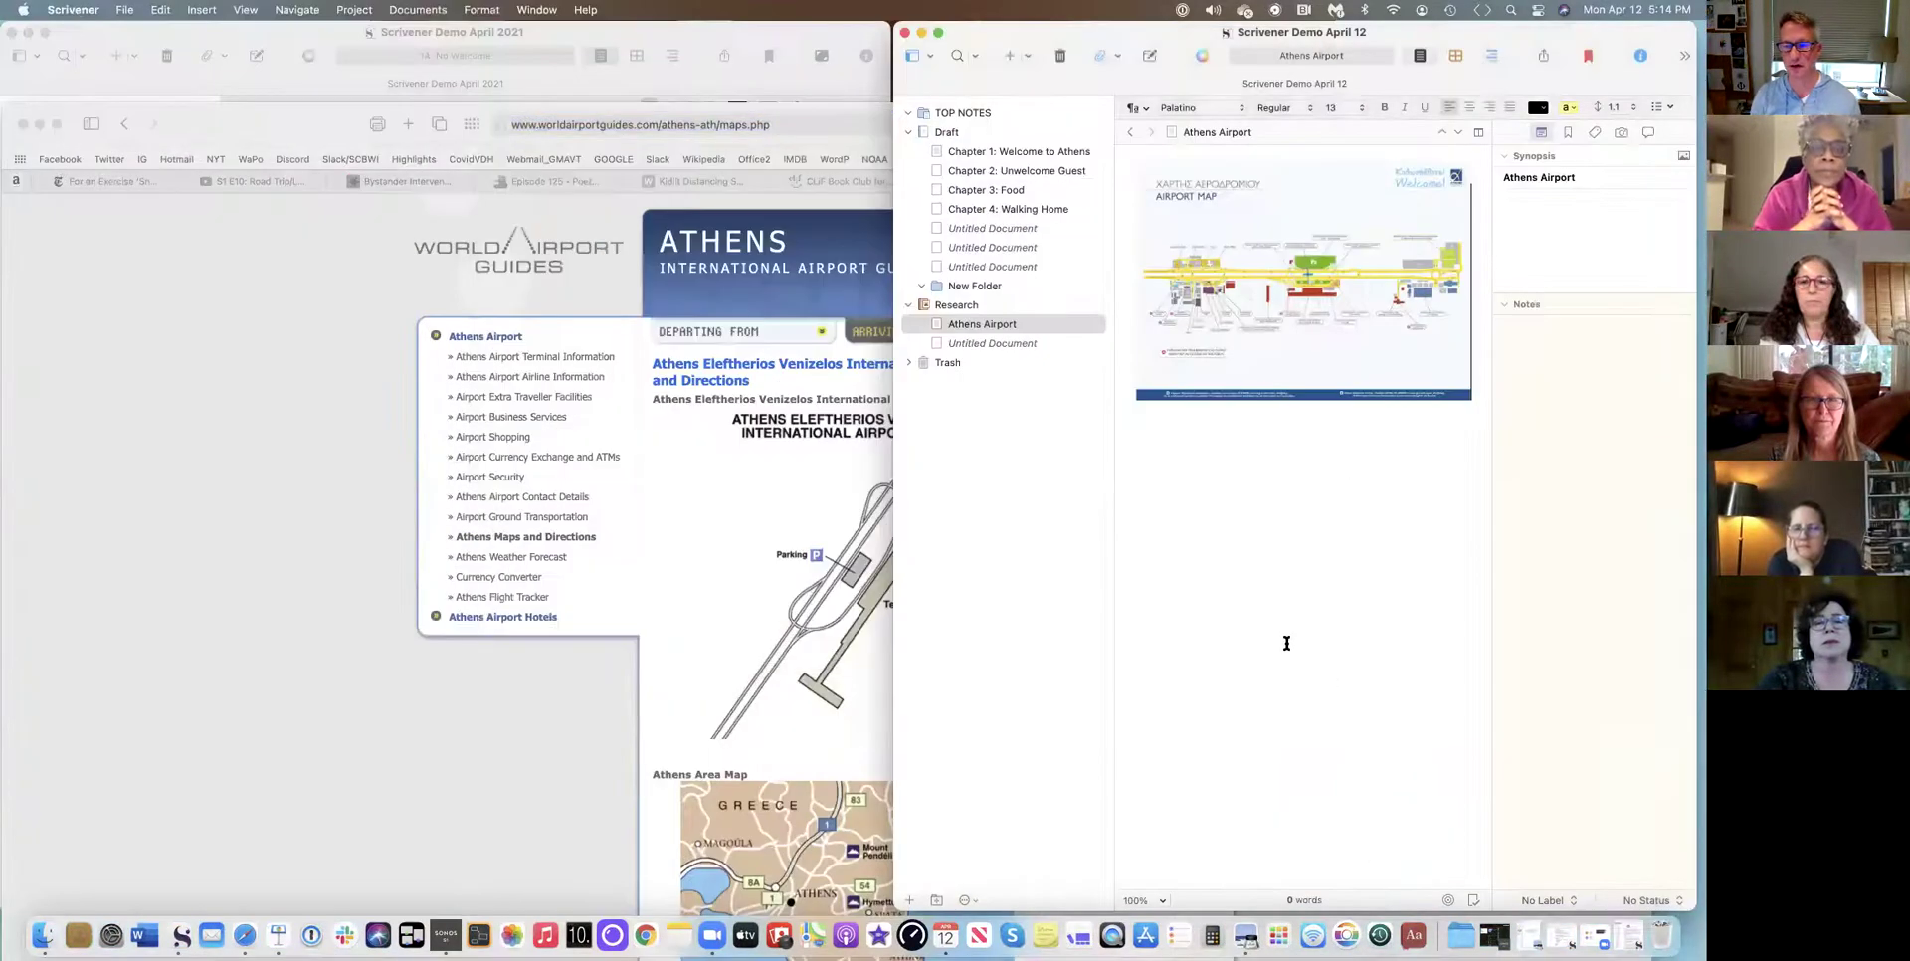
text(http://www.worldairportguides.com/athens-ath/maps.php)
key(Return)
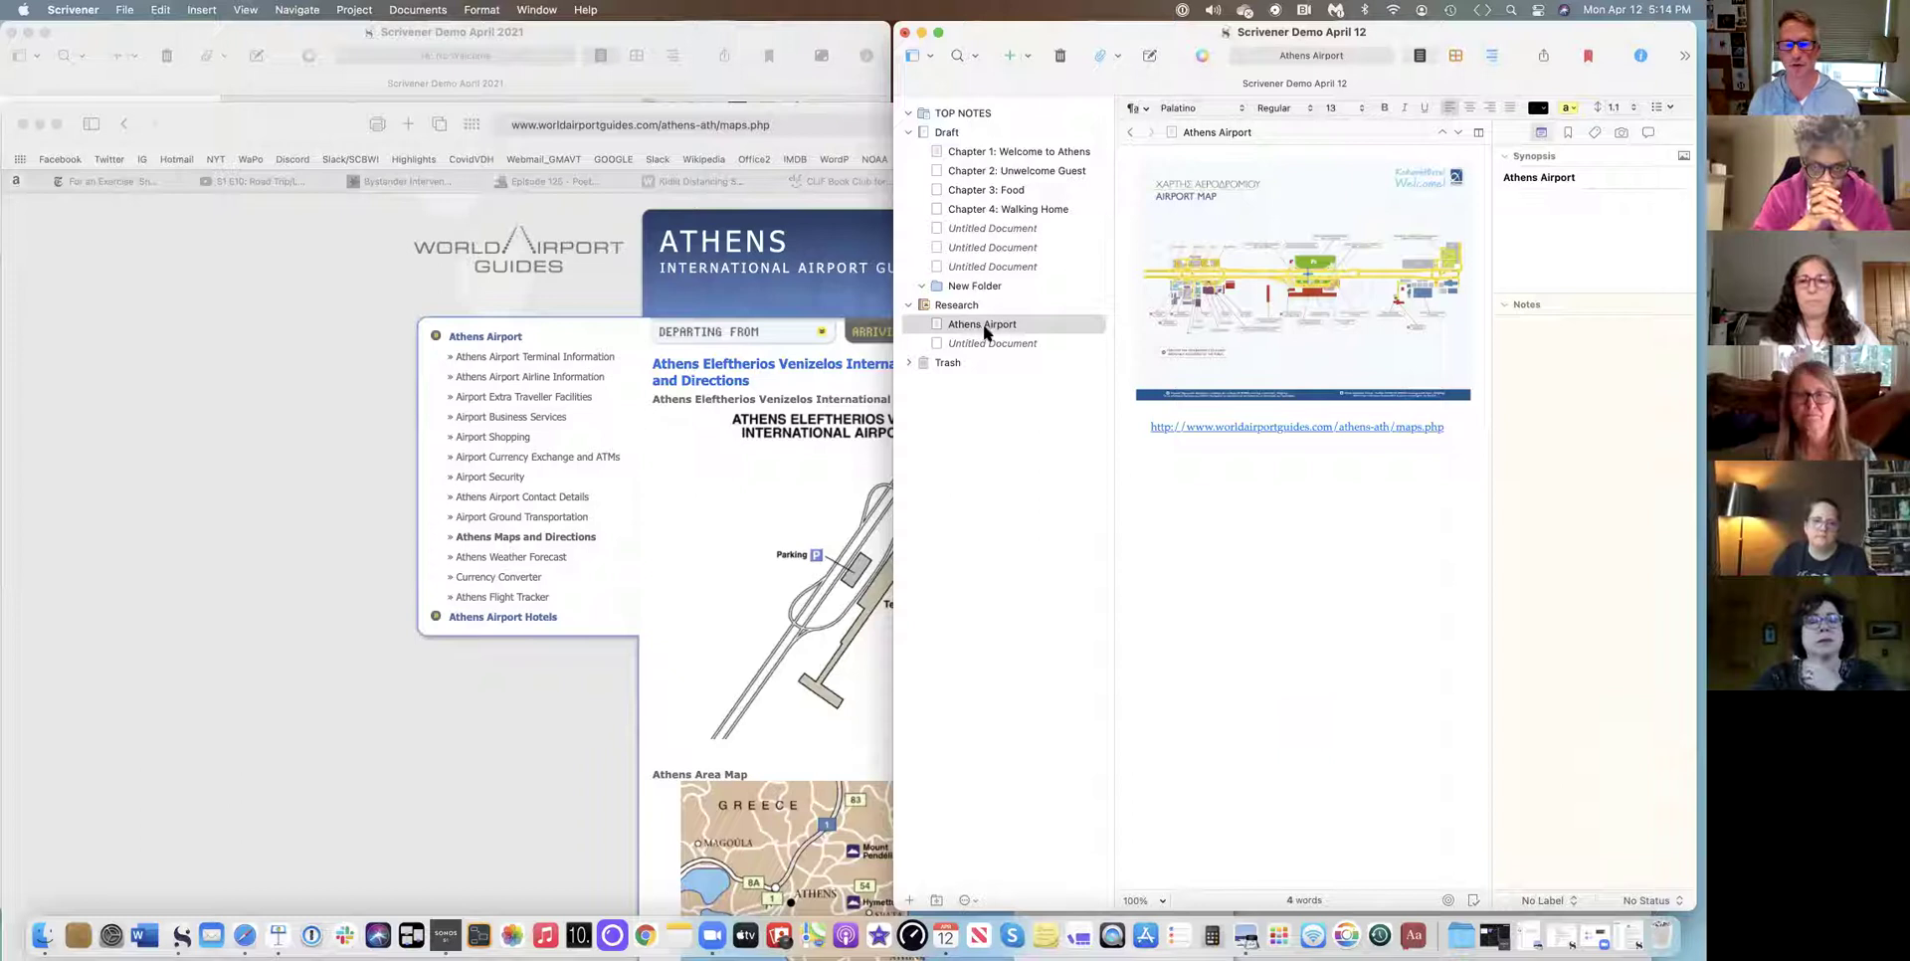
click(163, 401)
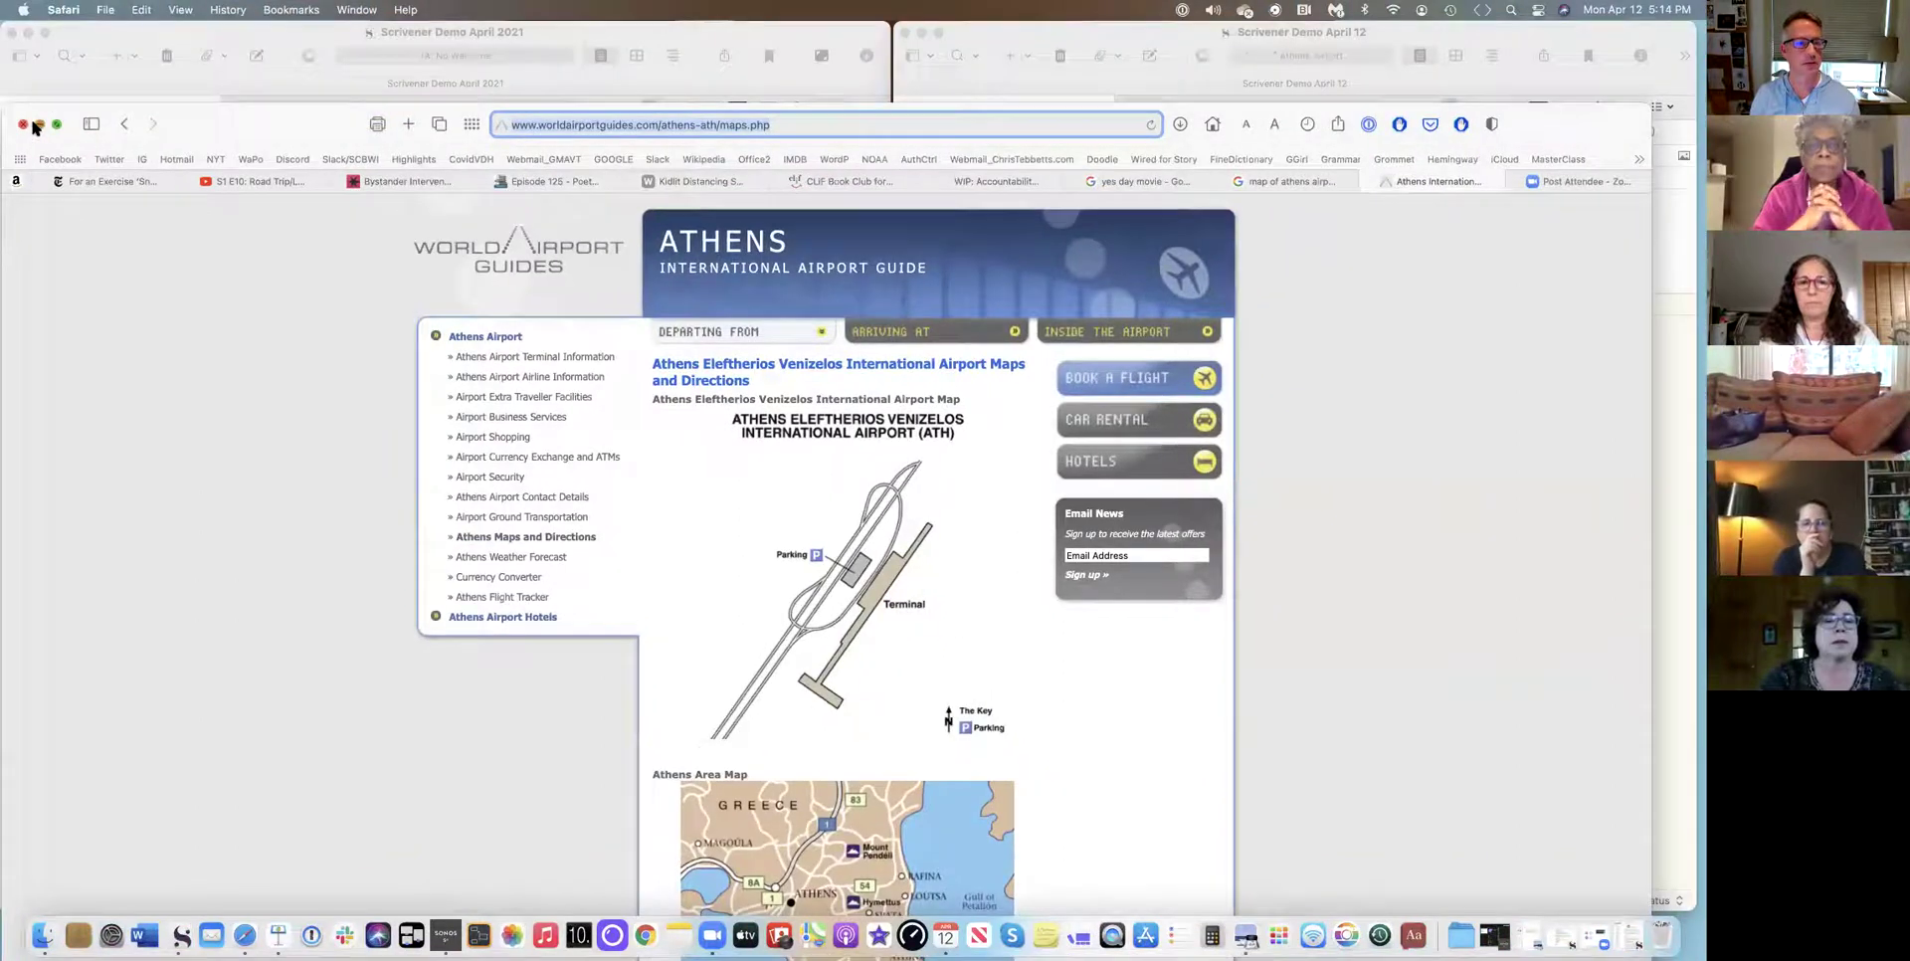
Leave Safari for Scrivener and move the empty New Folder under the April 12 project's Draft to the trash.
click(37, 125)
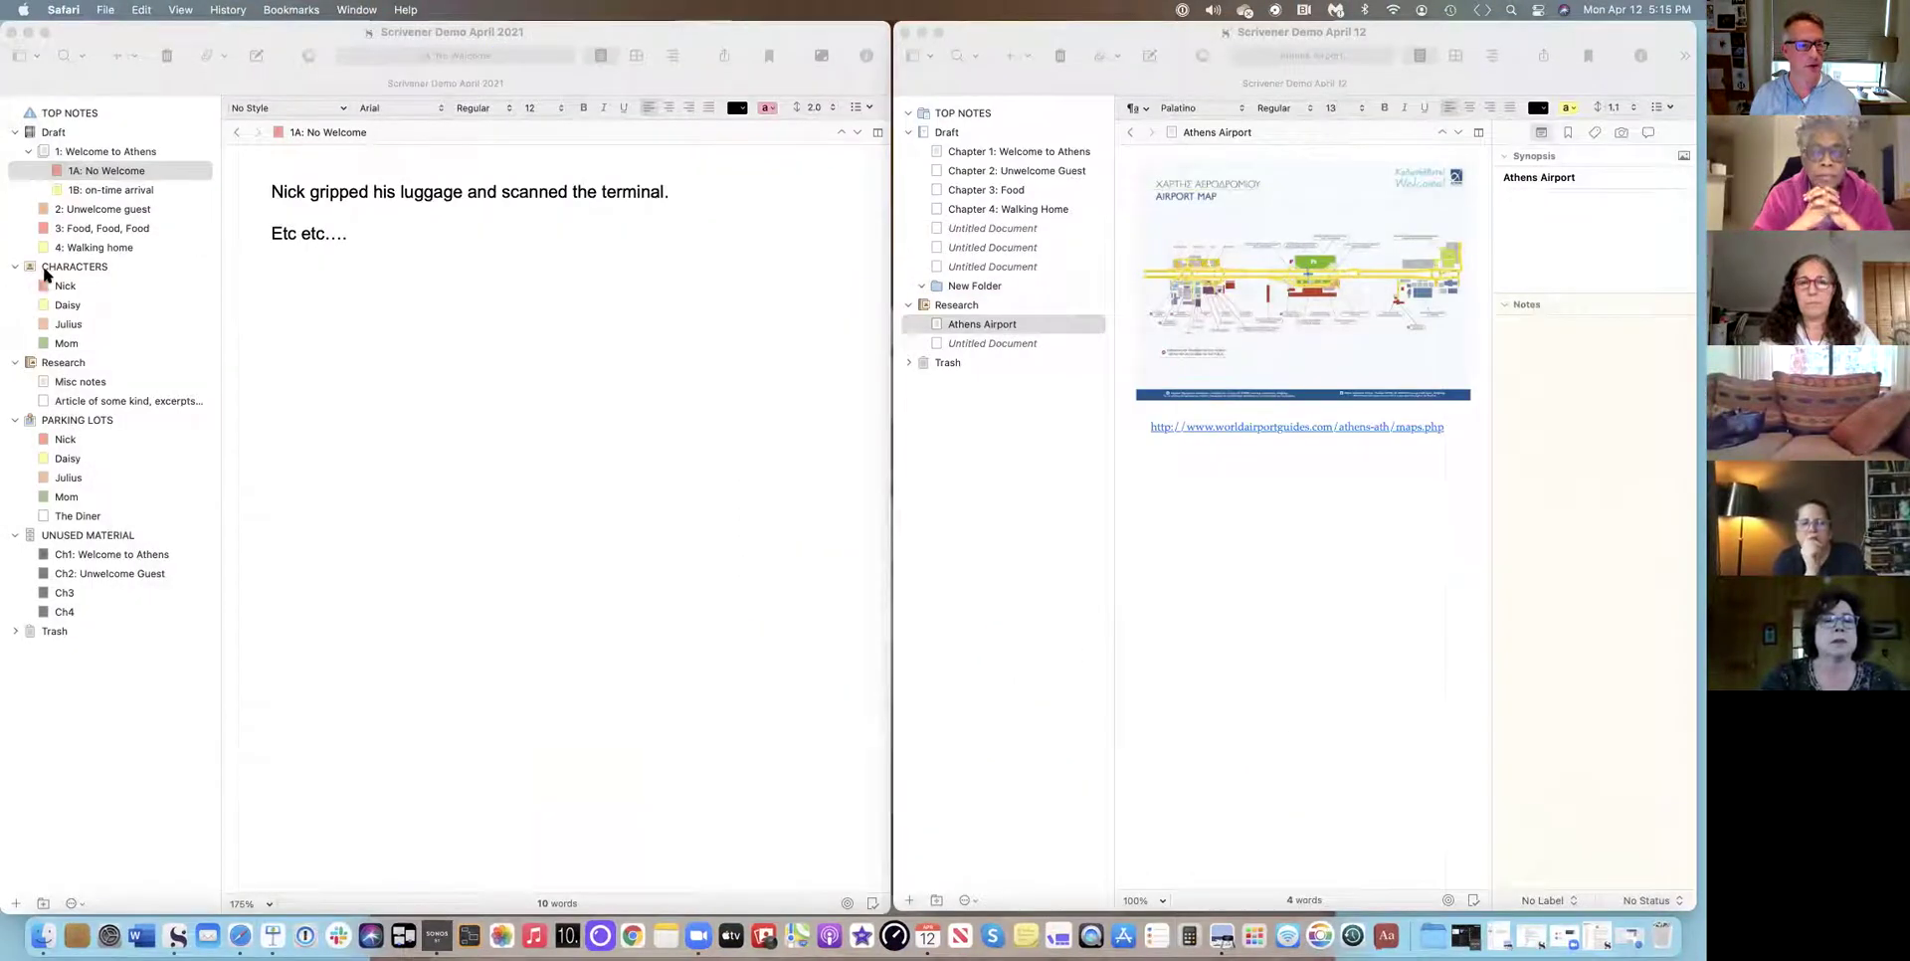
click(978, 288)
click(978, 288)
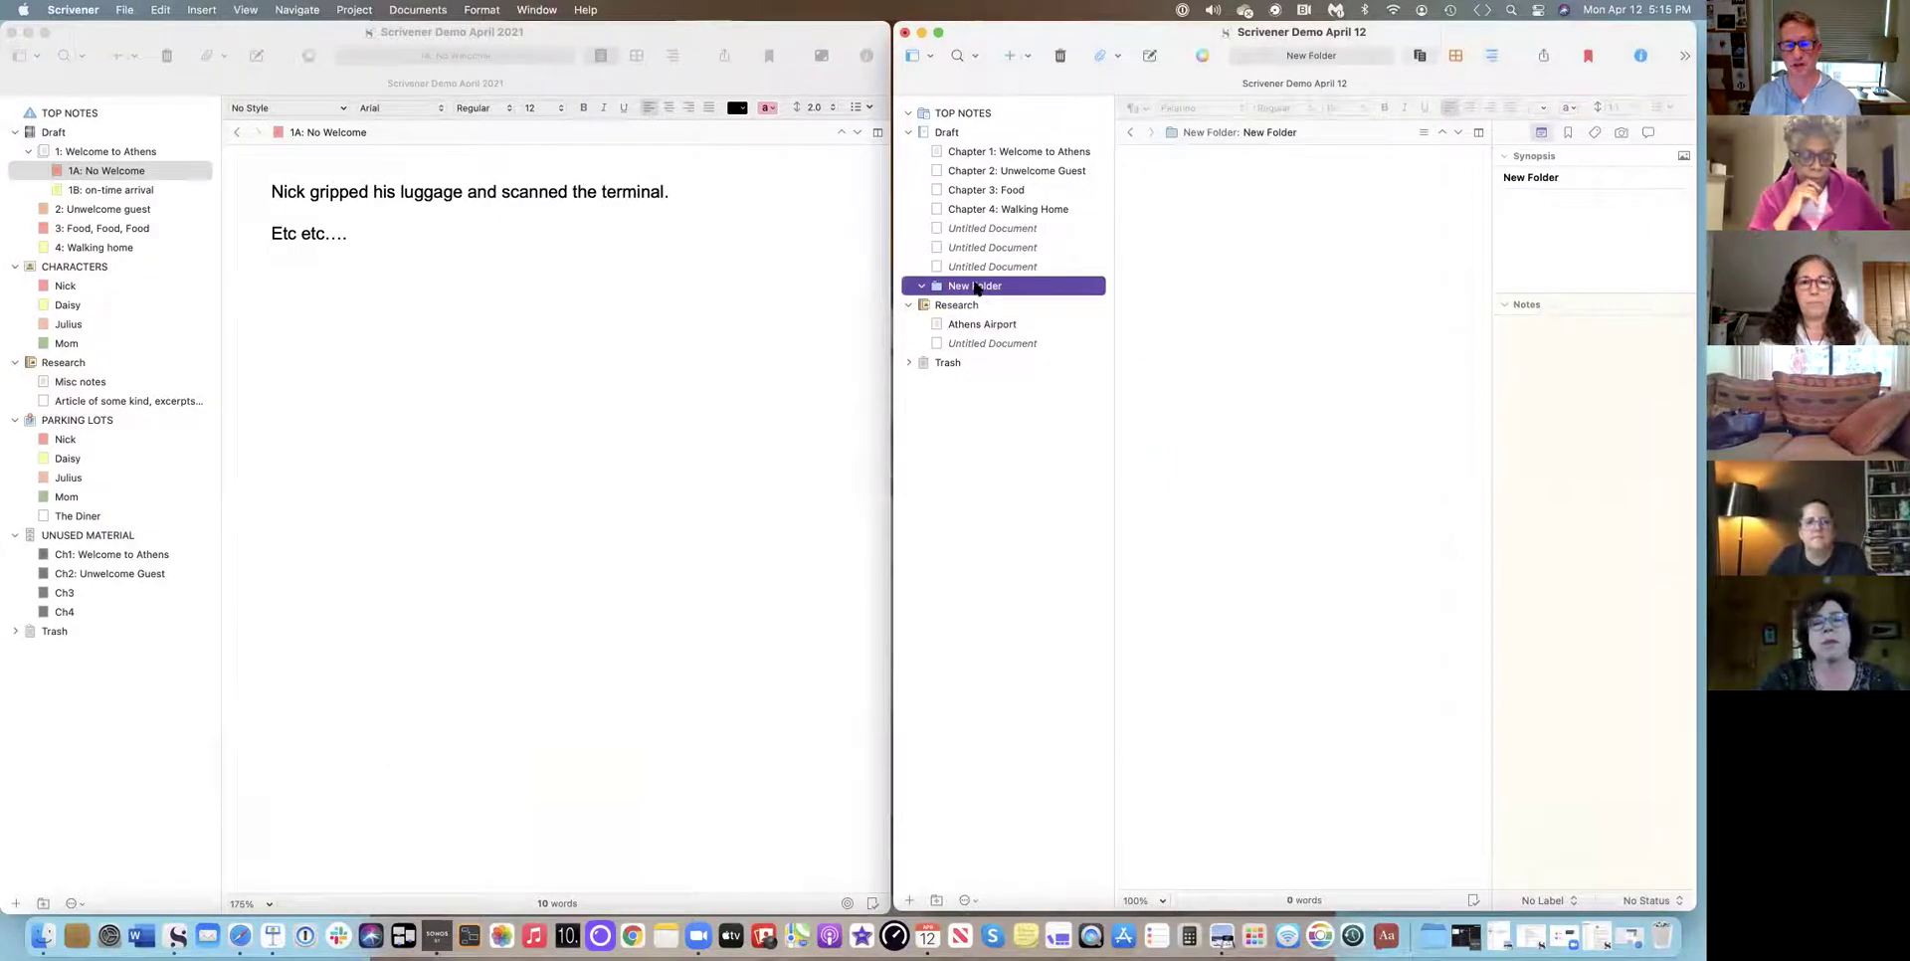
right_click(991, 287)
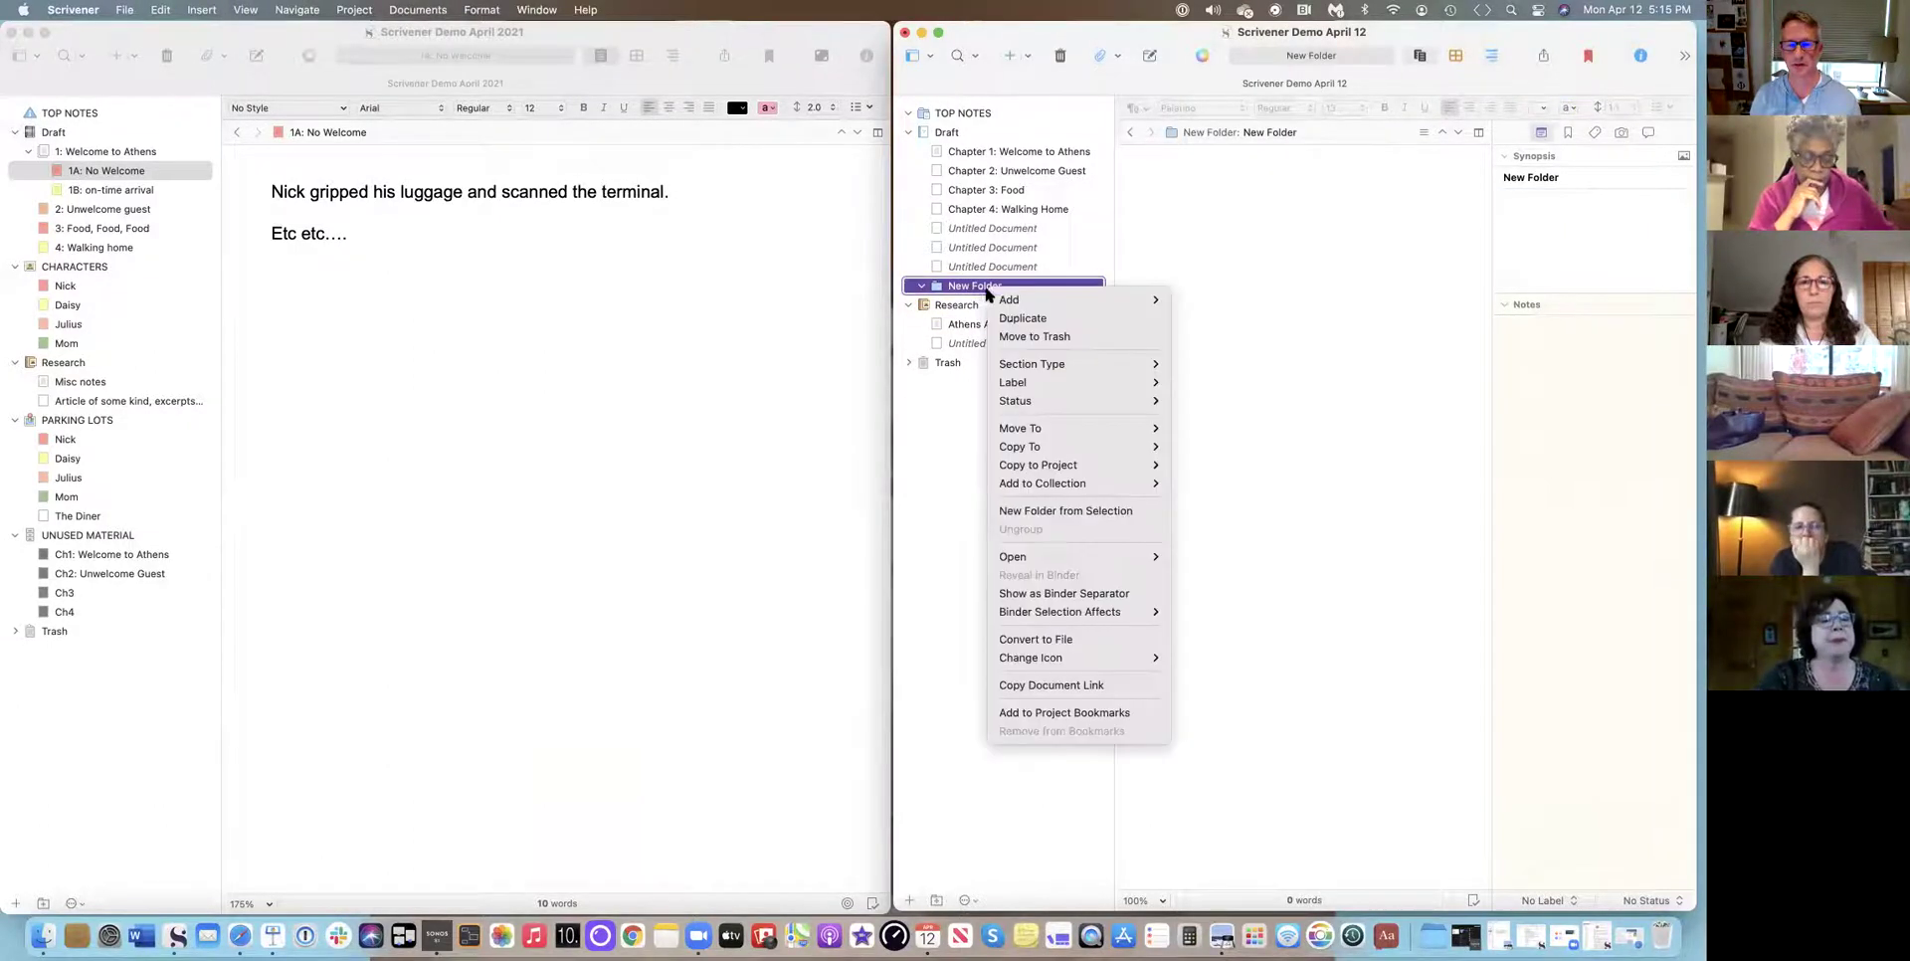
click(1036, 338)
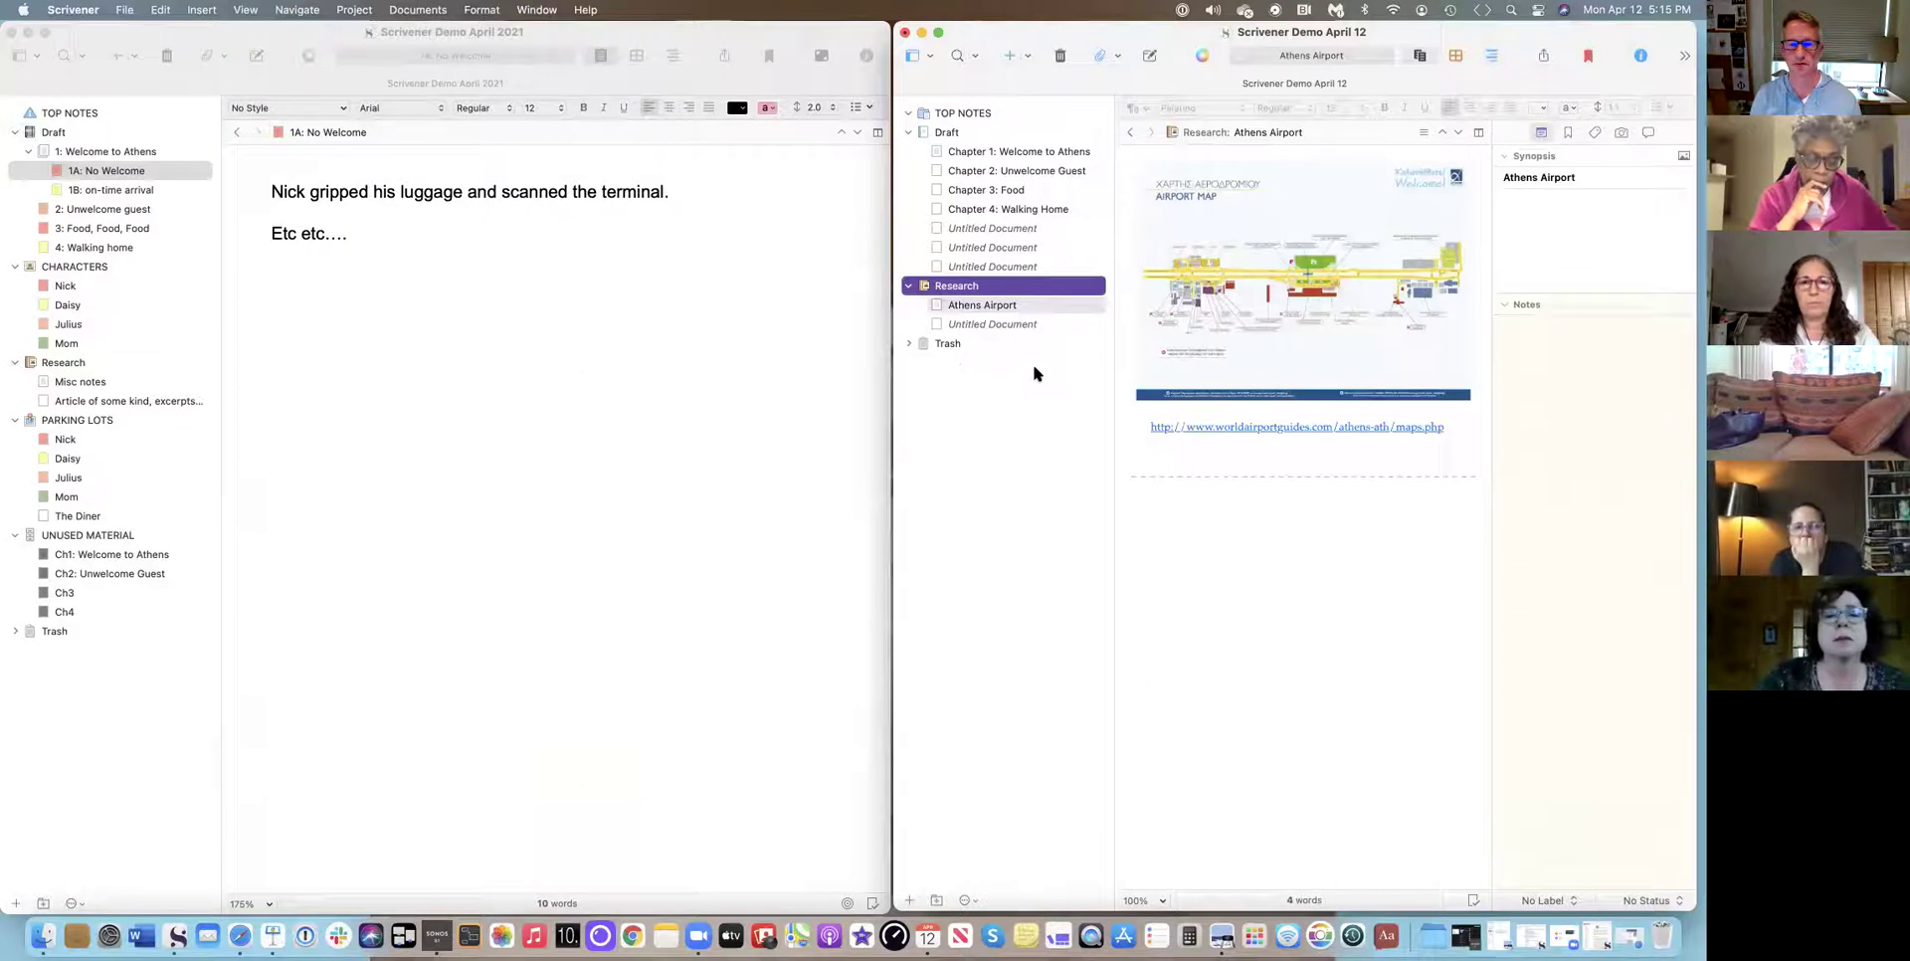
Add a folder named CHARACTERS to the Draft and move it out to the binder's top level, above Research.
click(946, 134)
click(1025, 57)
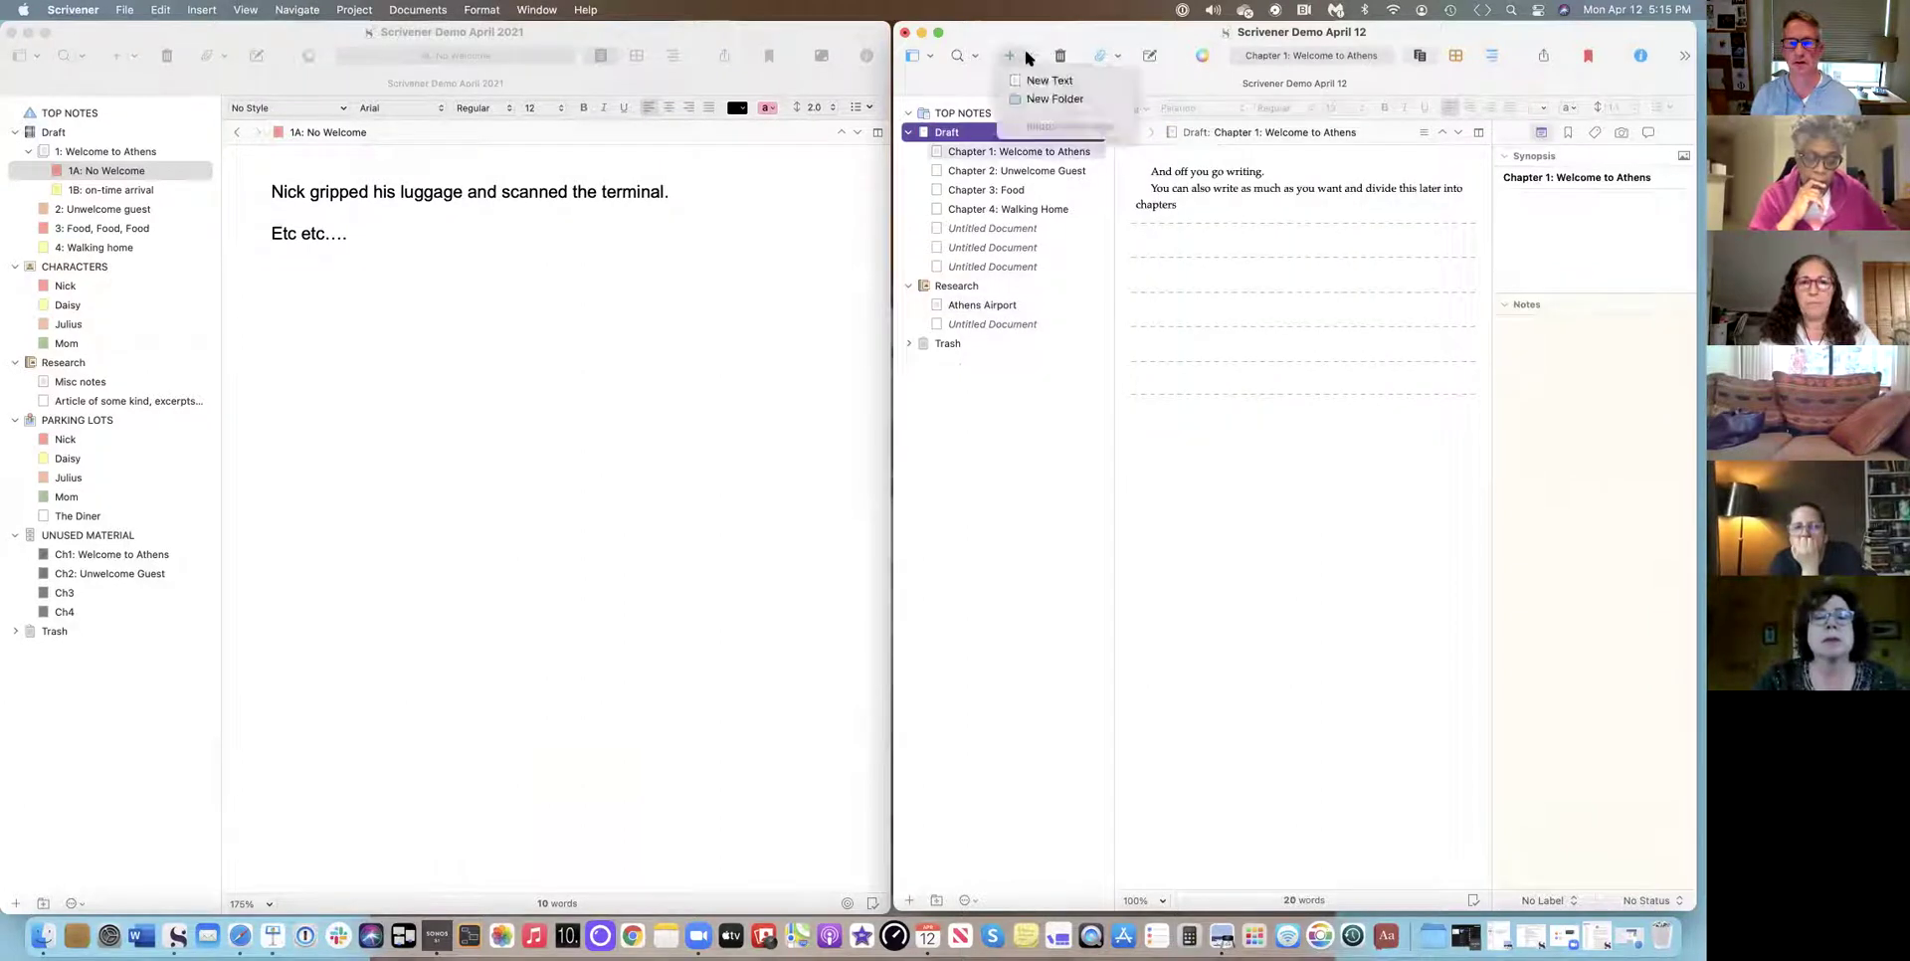
click(1050, 101)
text(CHARACTERS)
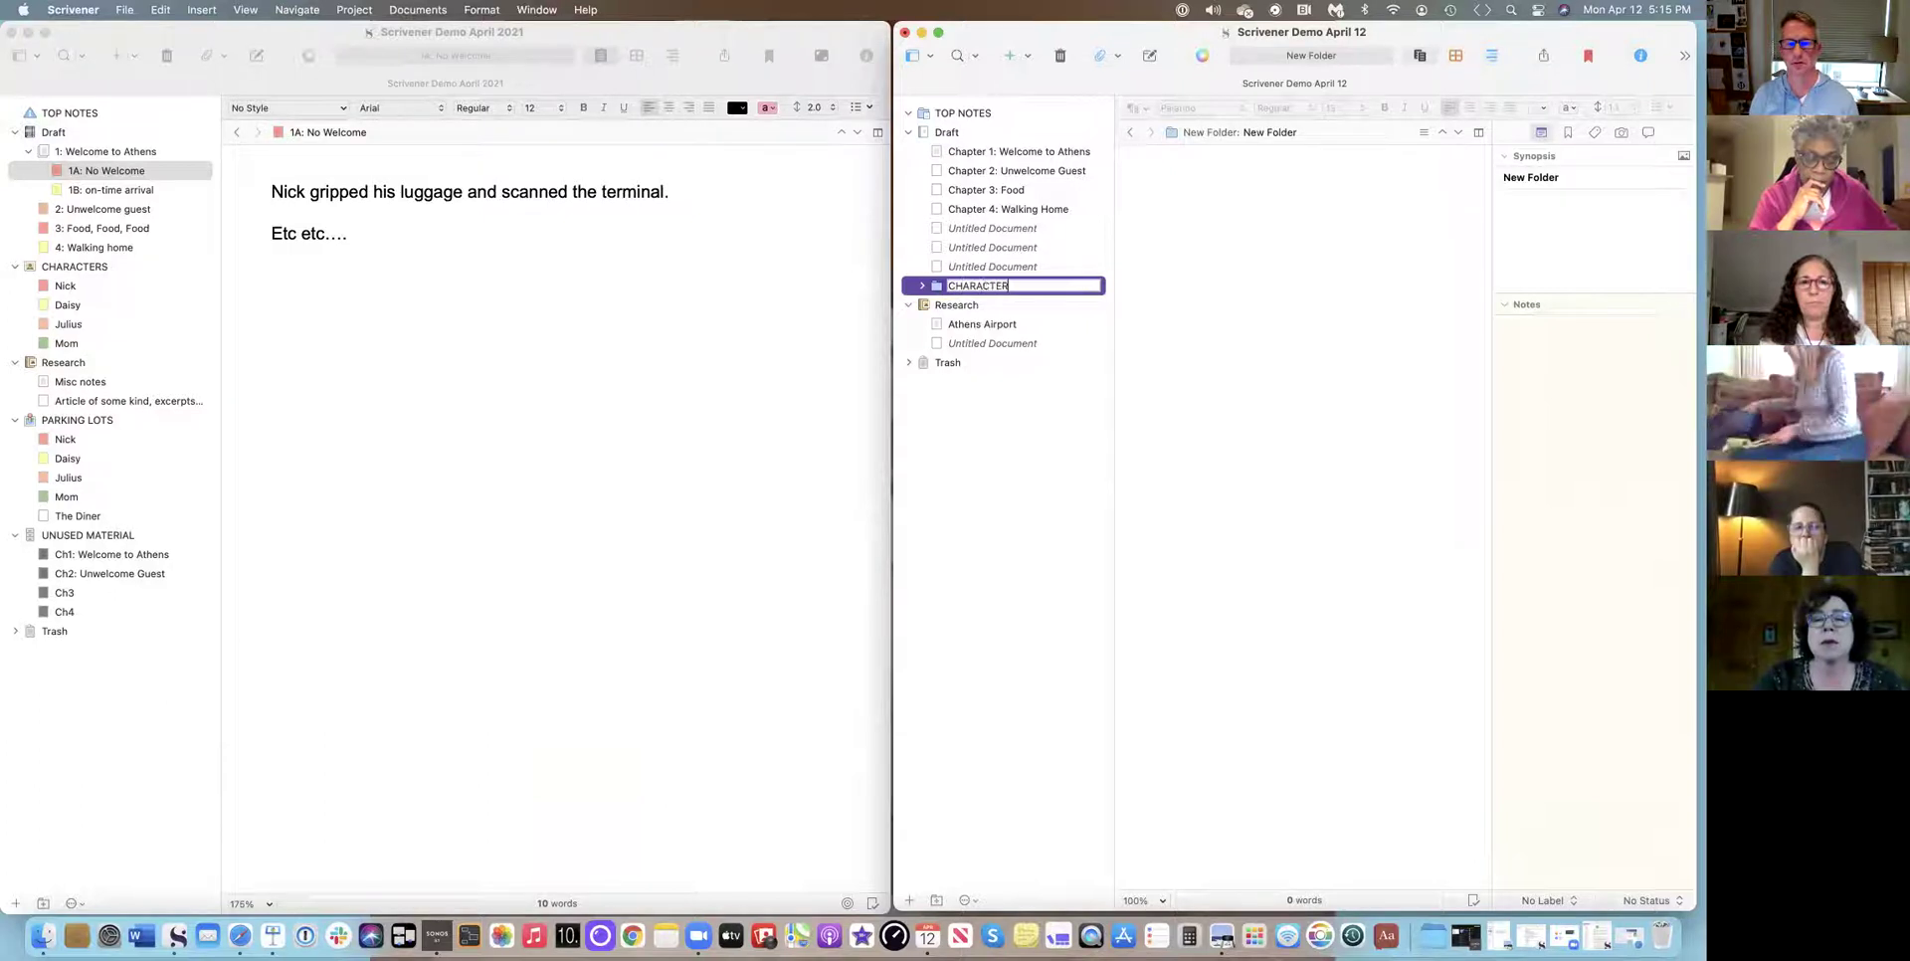
click(1227, 270)
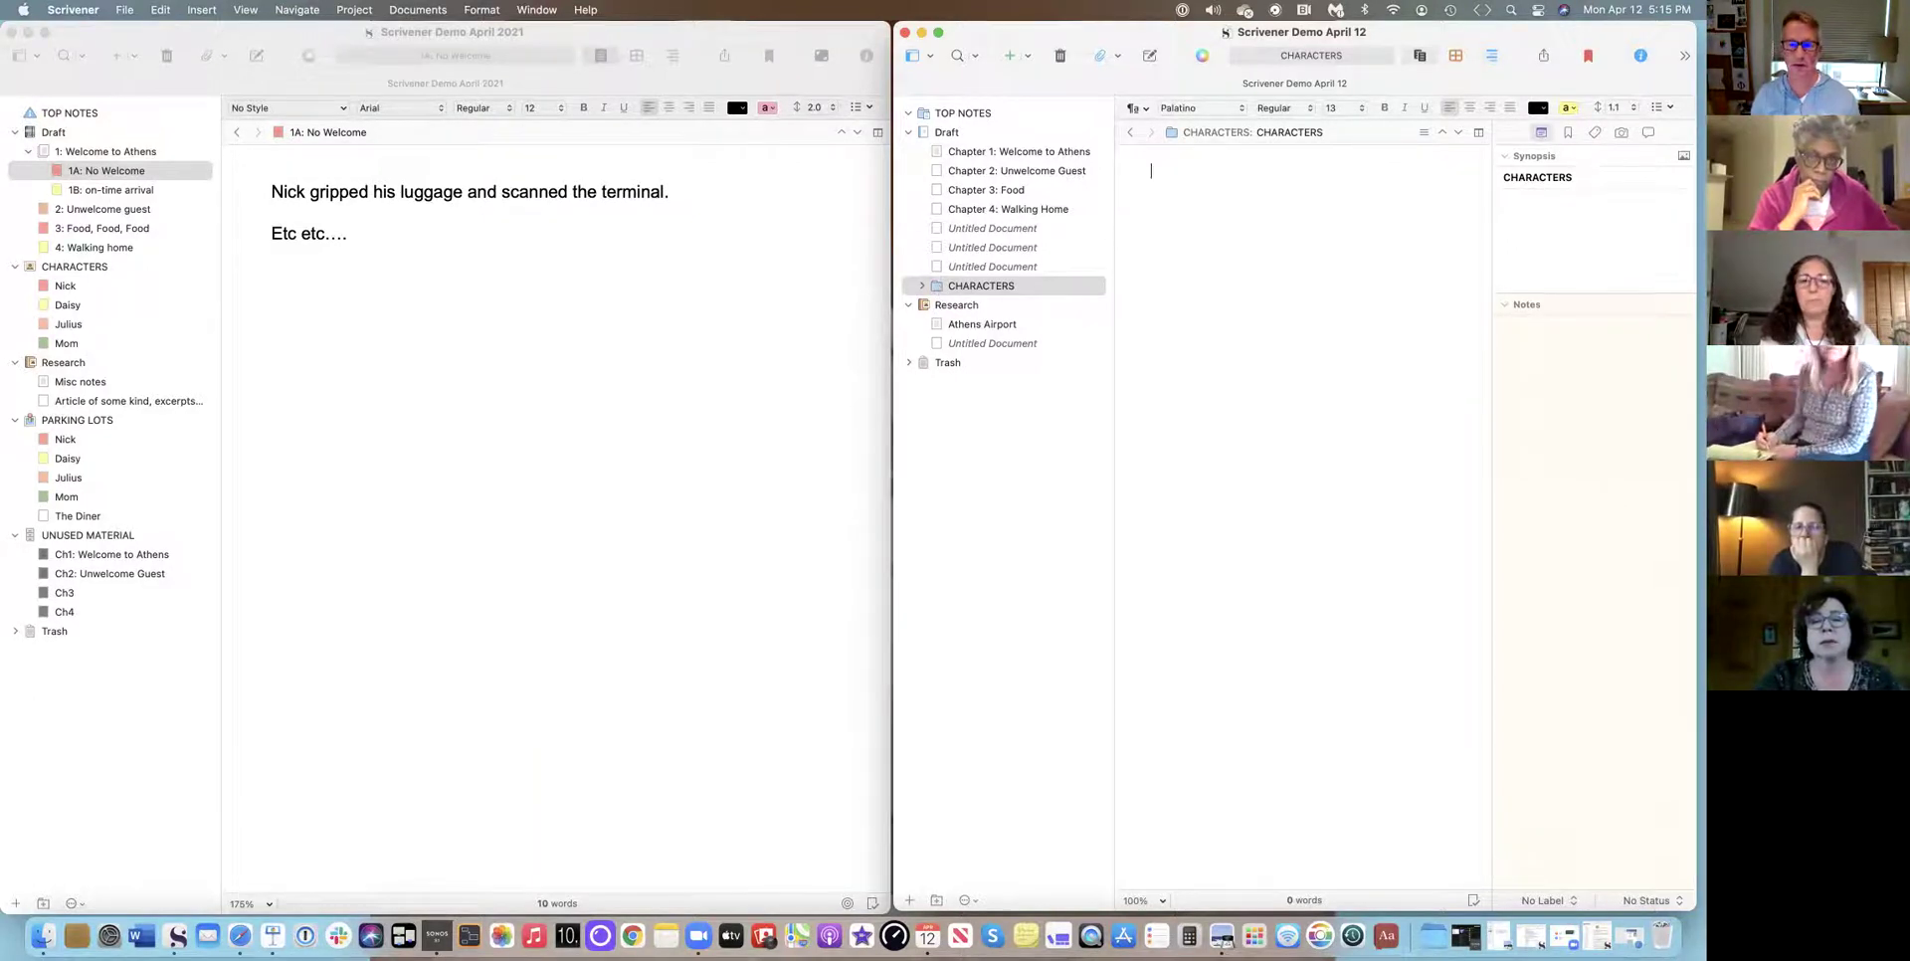
click(1035, 290)
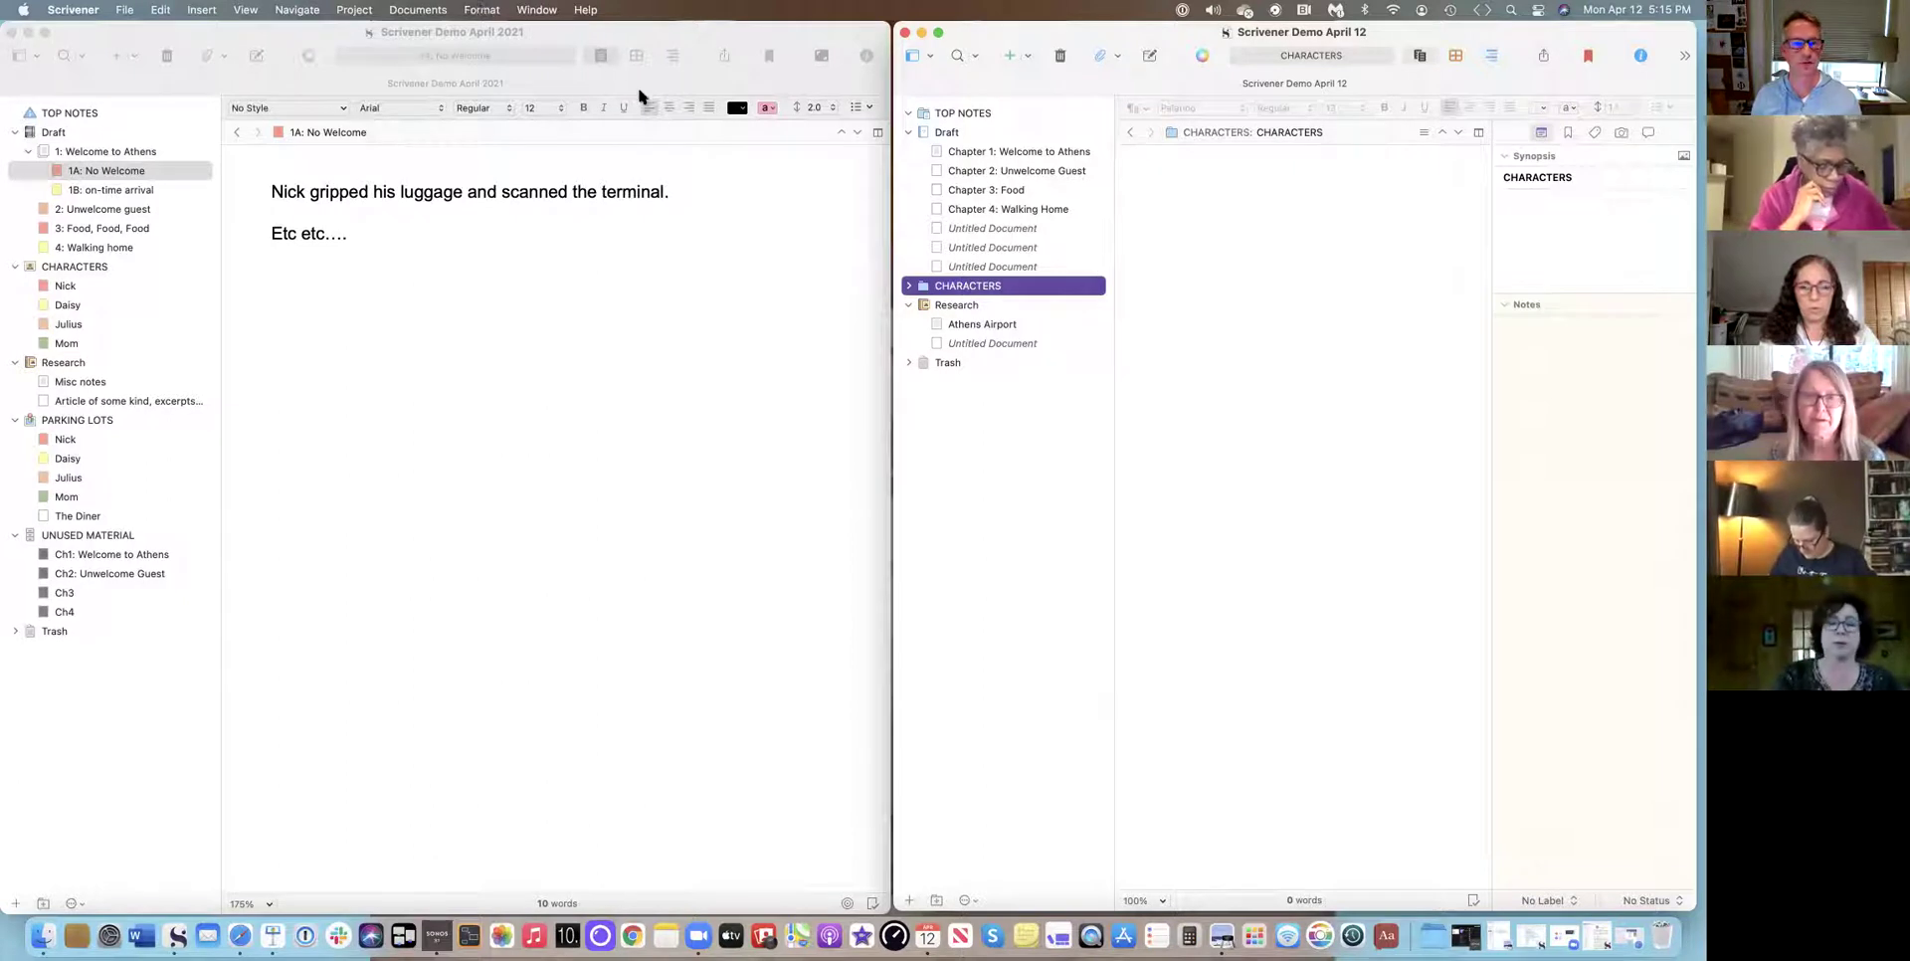
View TOP NOTES in the April 12 project and in the April 2021 demo project.
click(1002, 114)
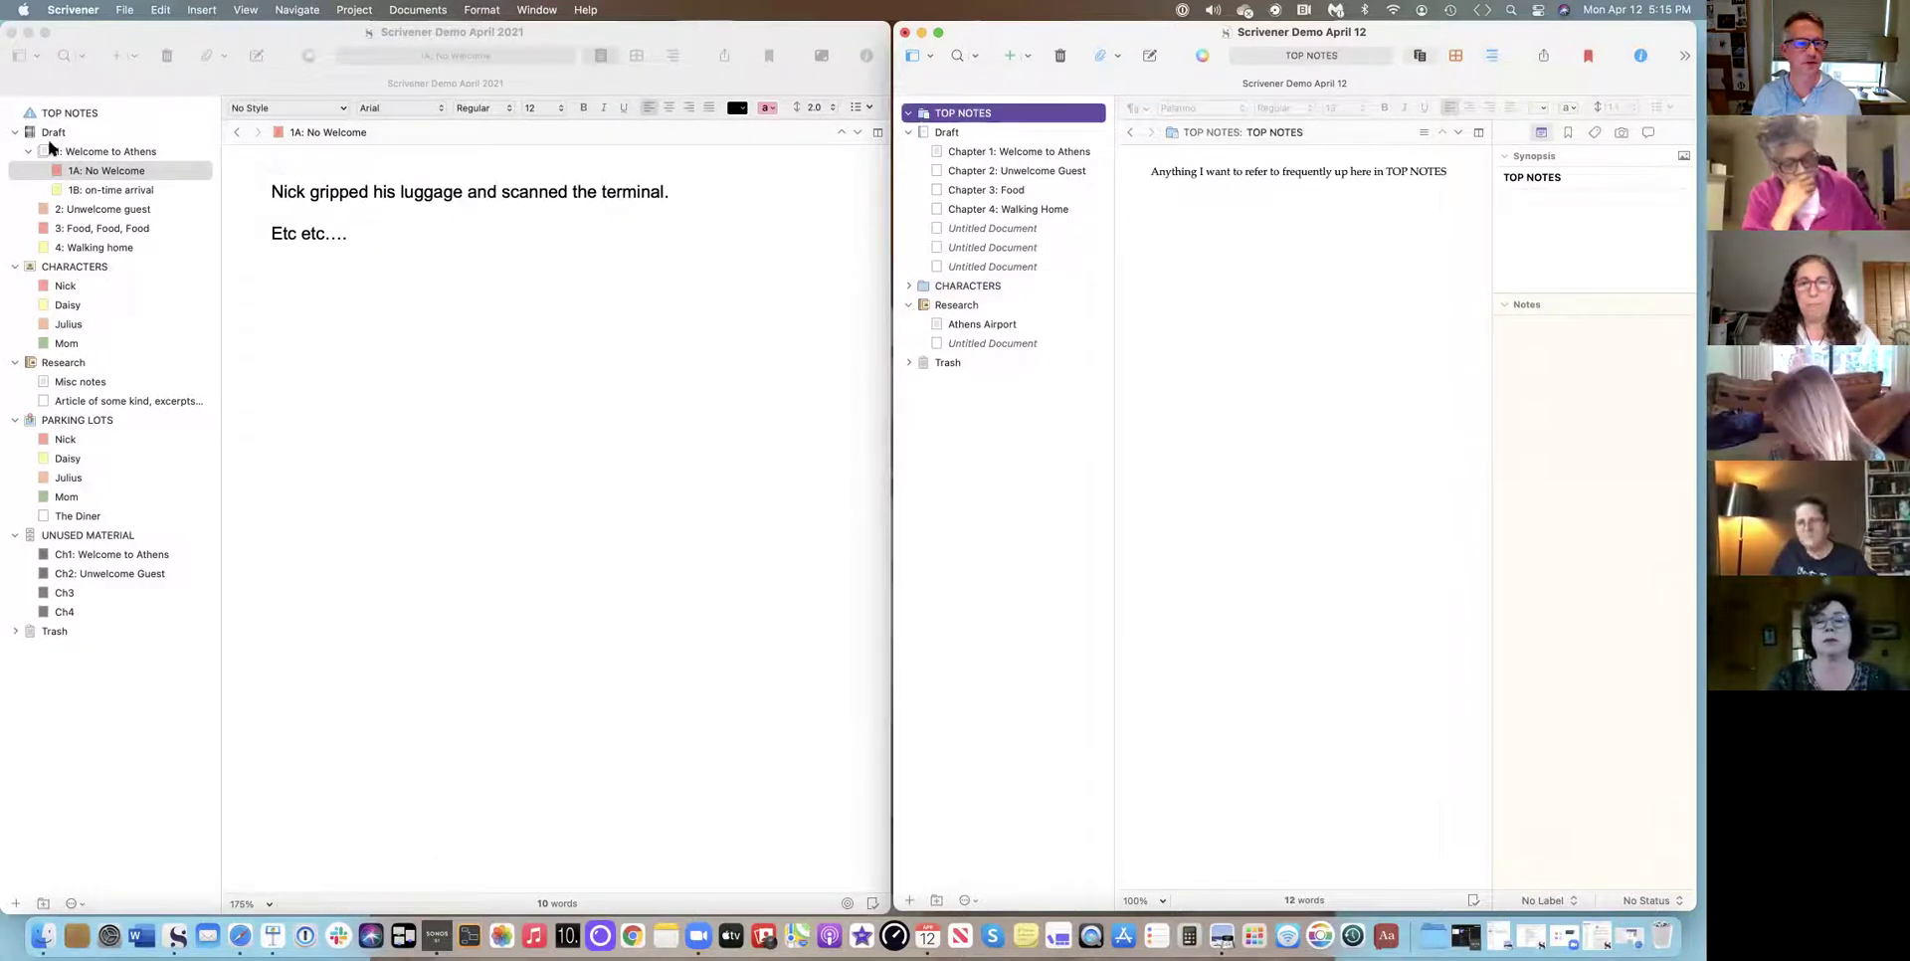
click(62, 115)
click(61, 116)
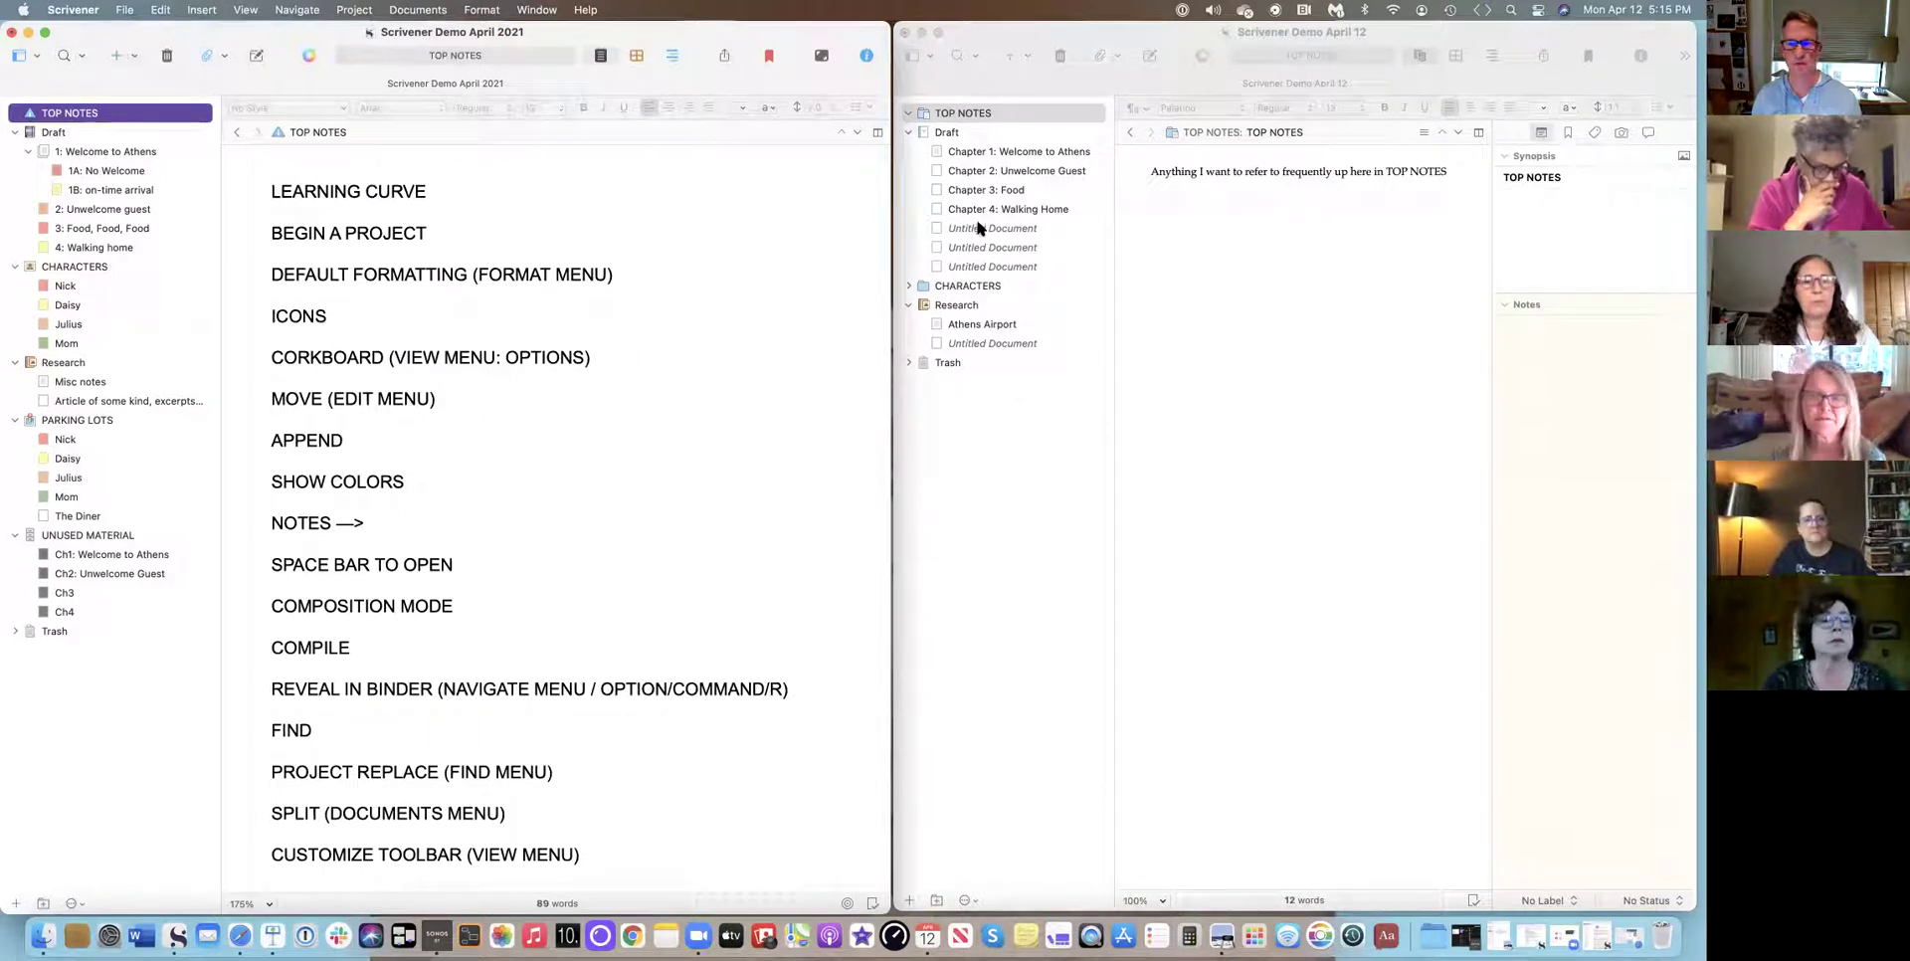
Move the CHARACTERS folder one level in under the Draft and back out to the binder's top level.
click(965, 290)
click(965, 290)
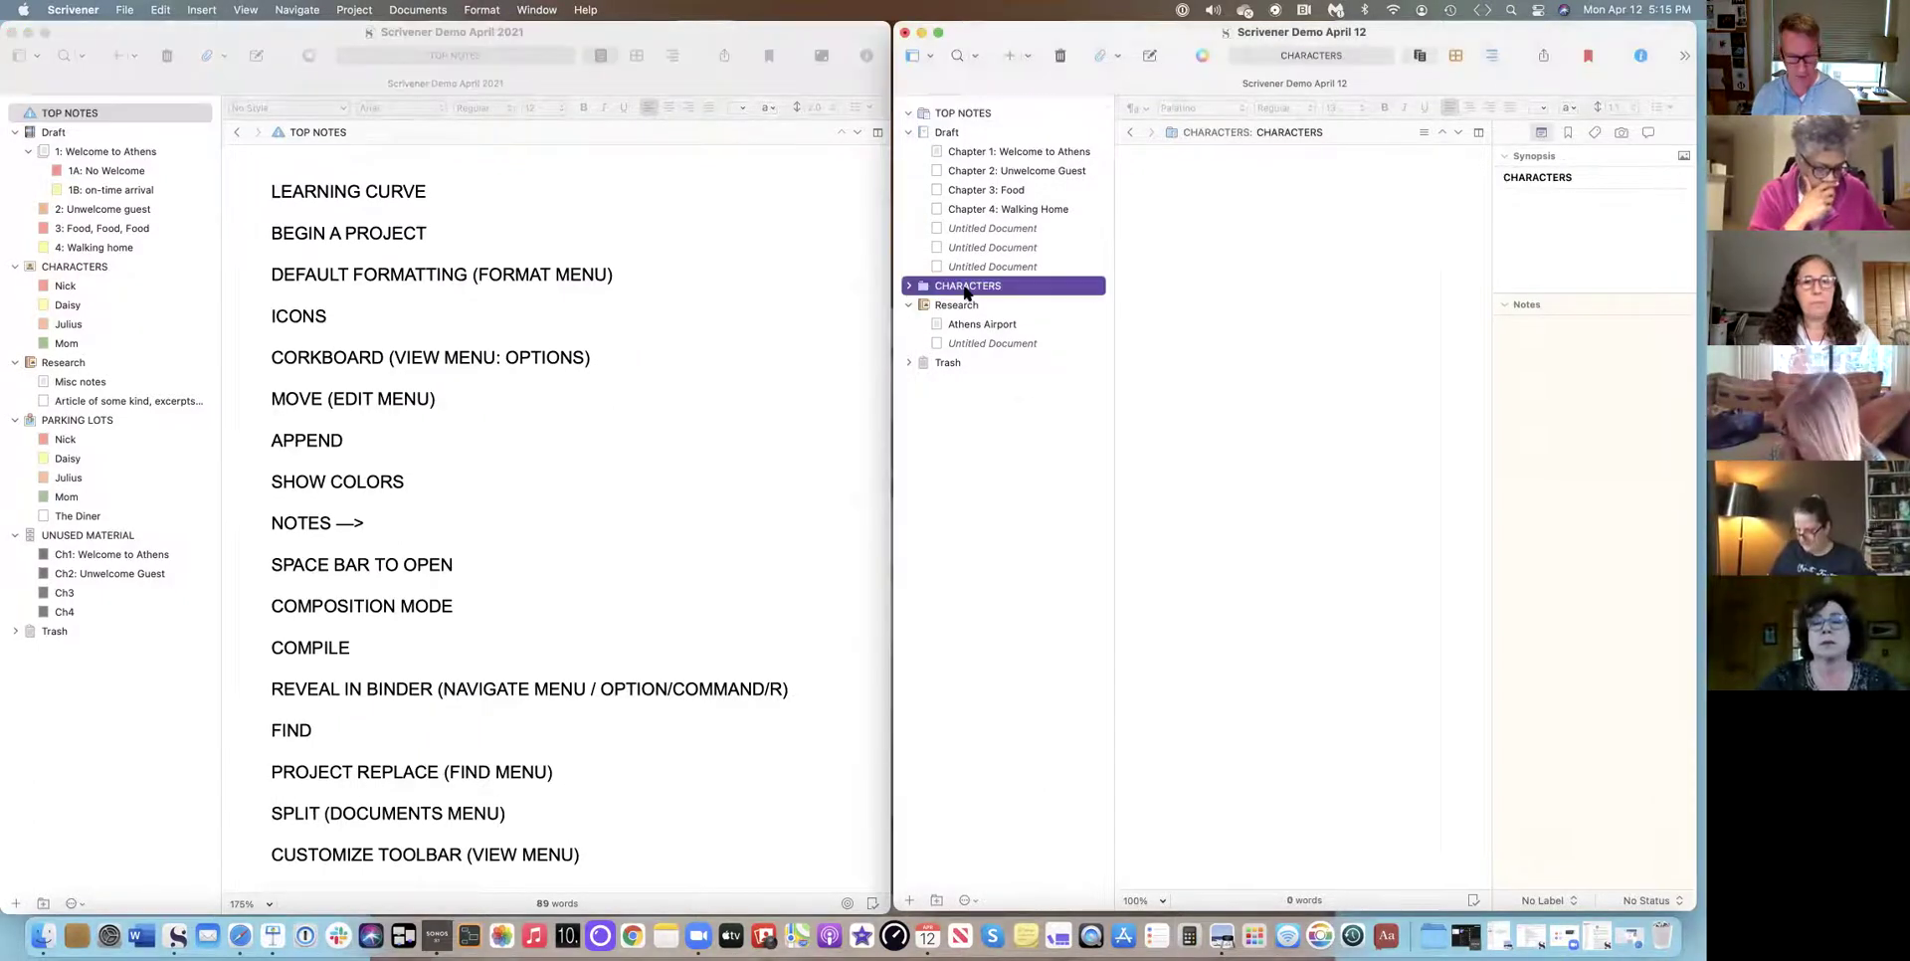
key(ctrl+super+Right)
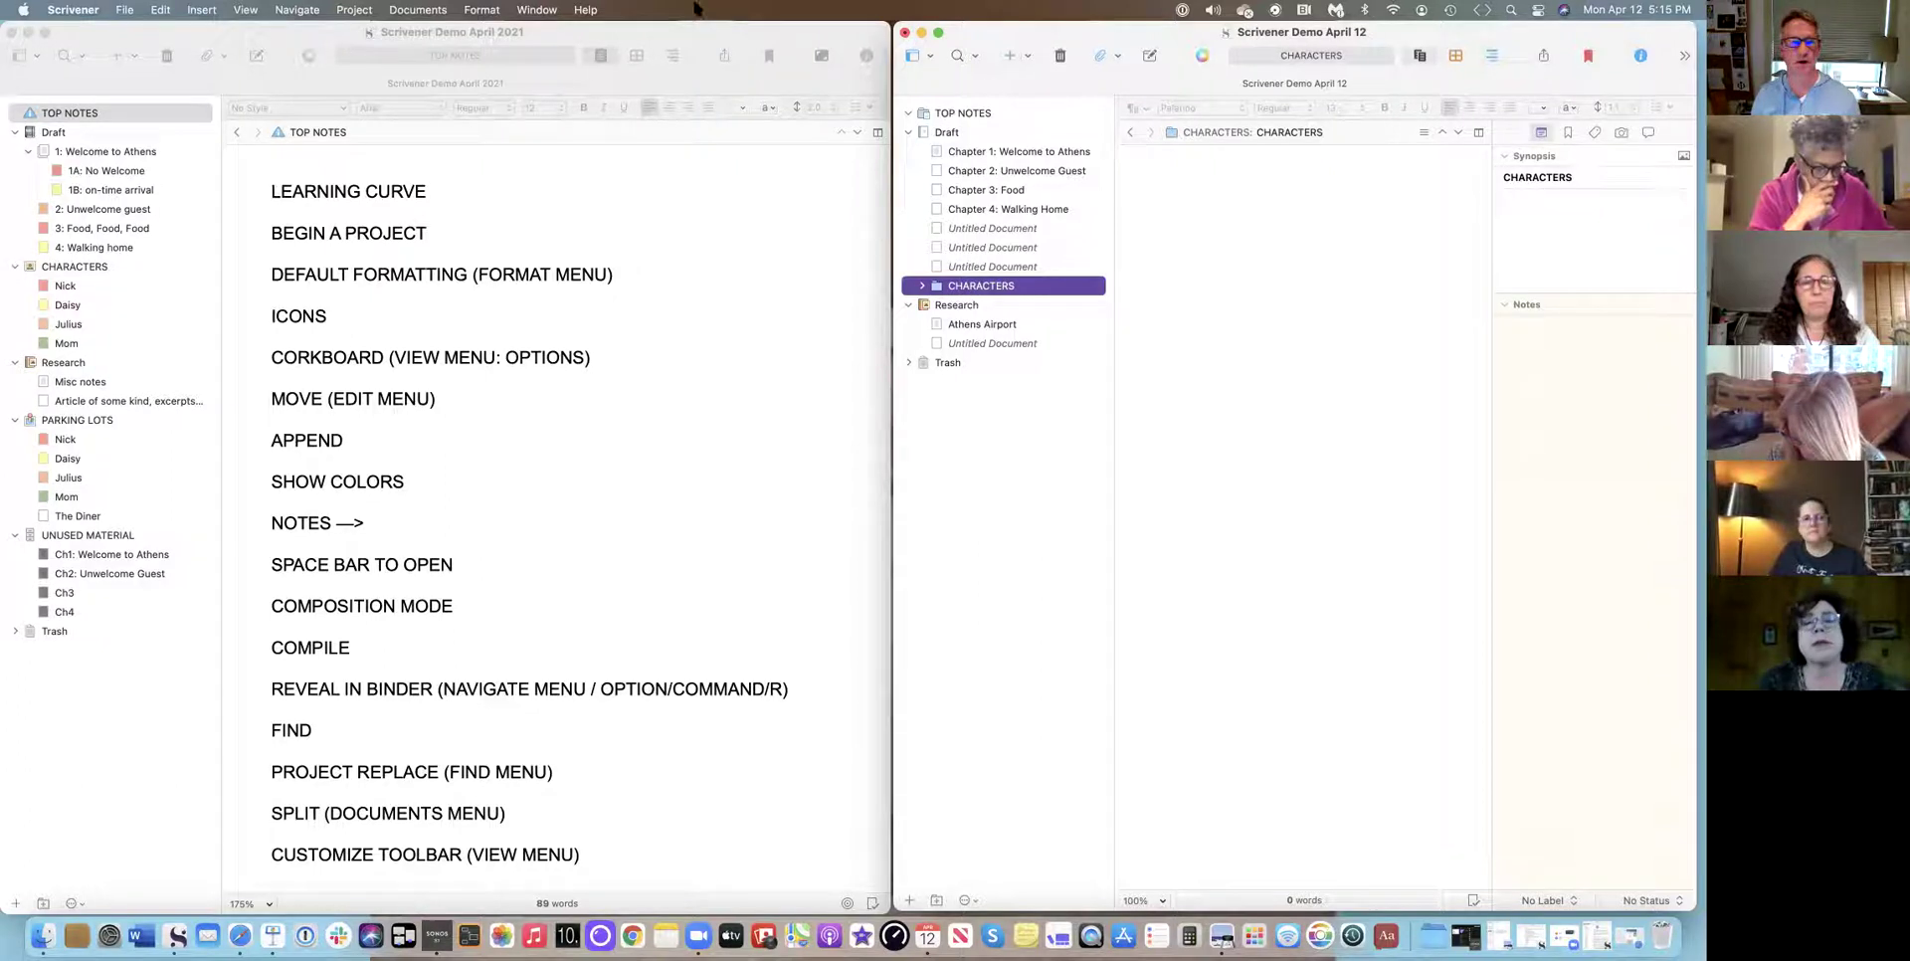
click(159, 10)
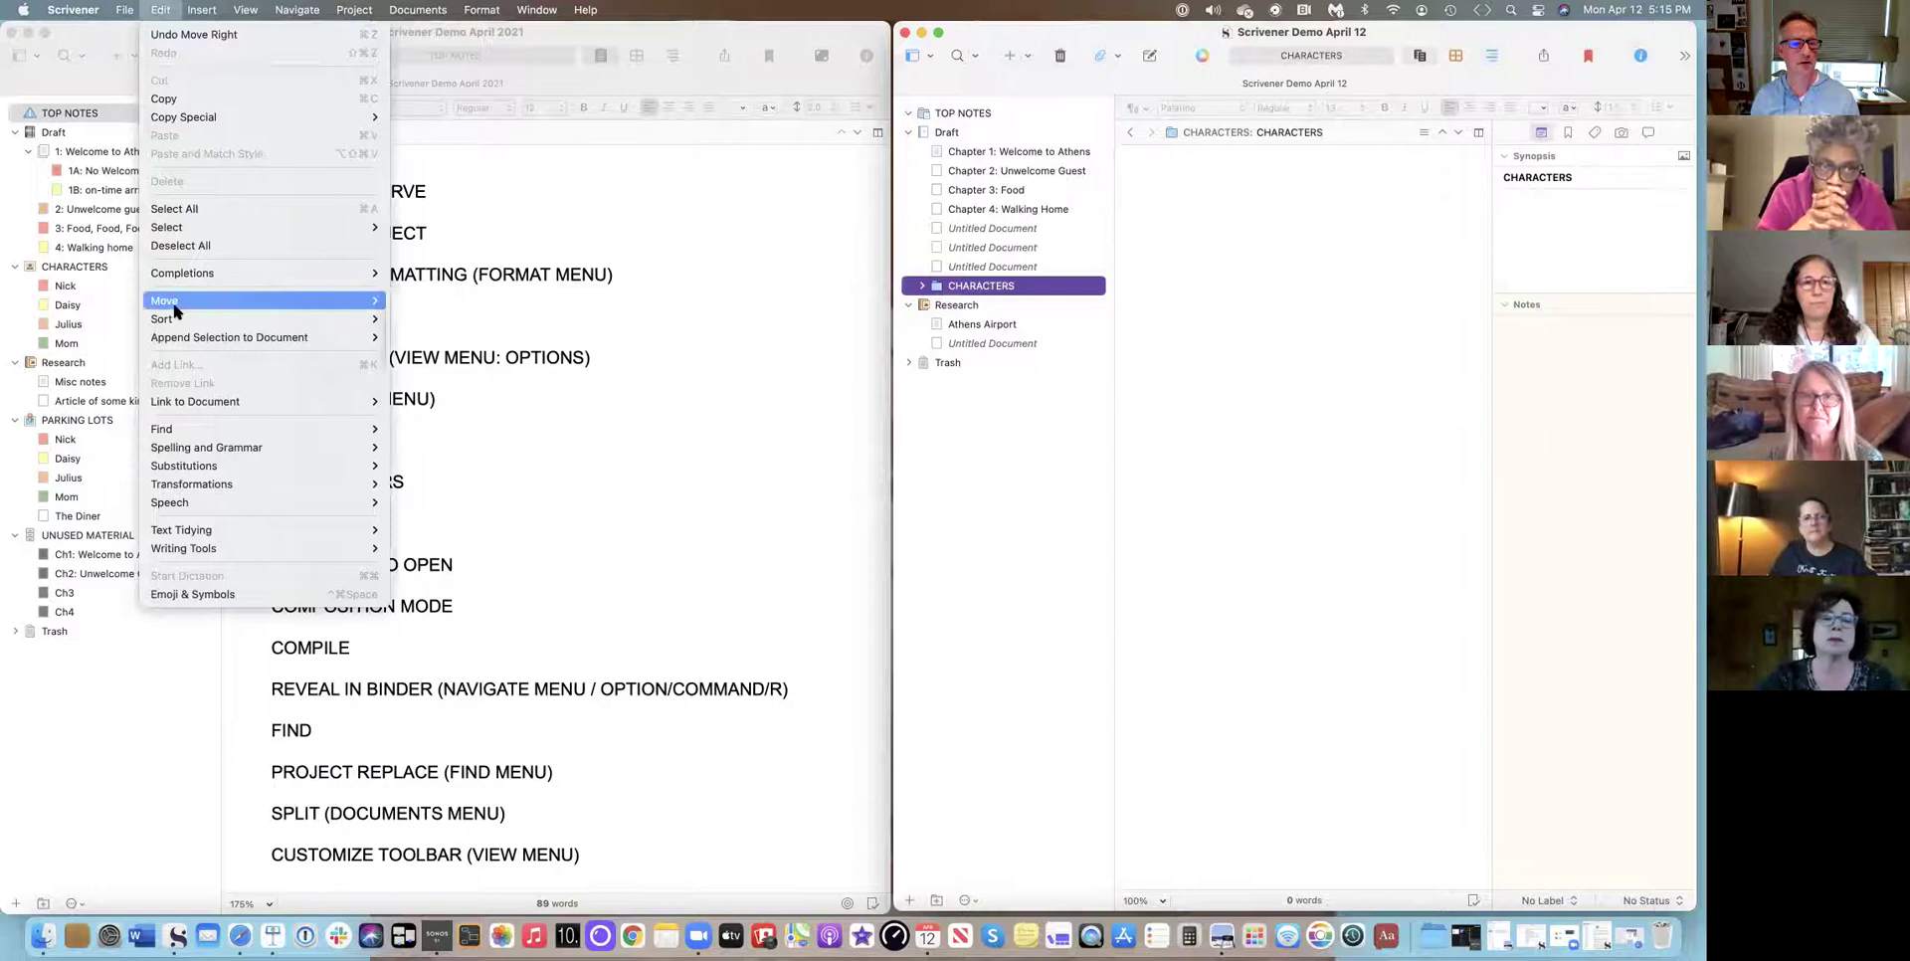
mouse_move(334, 310)
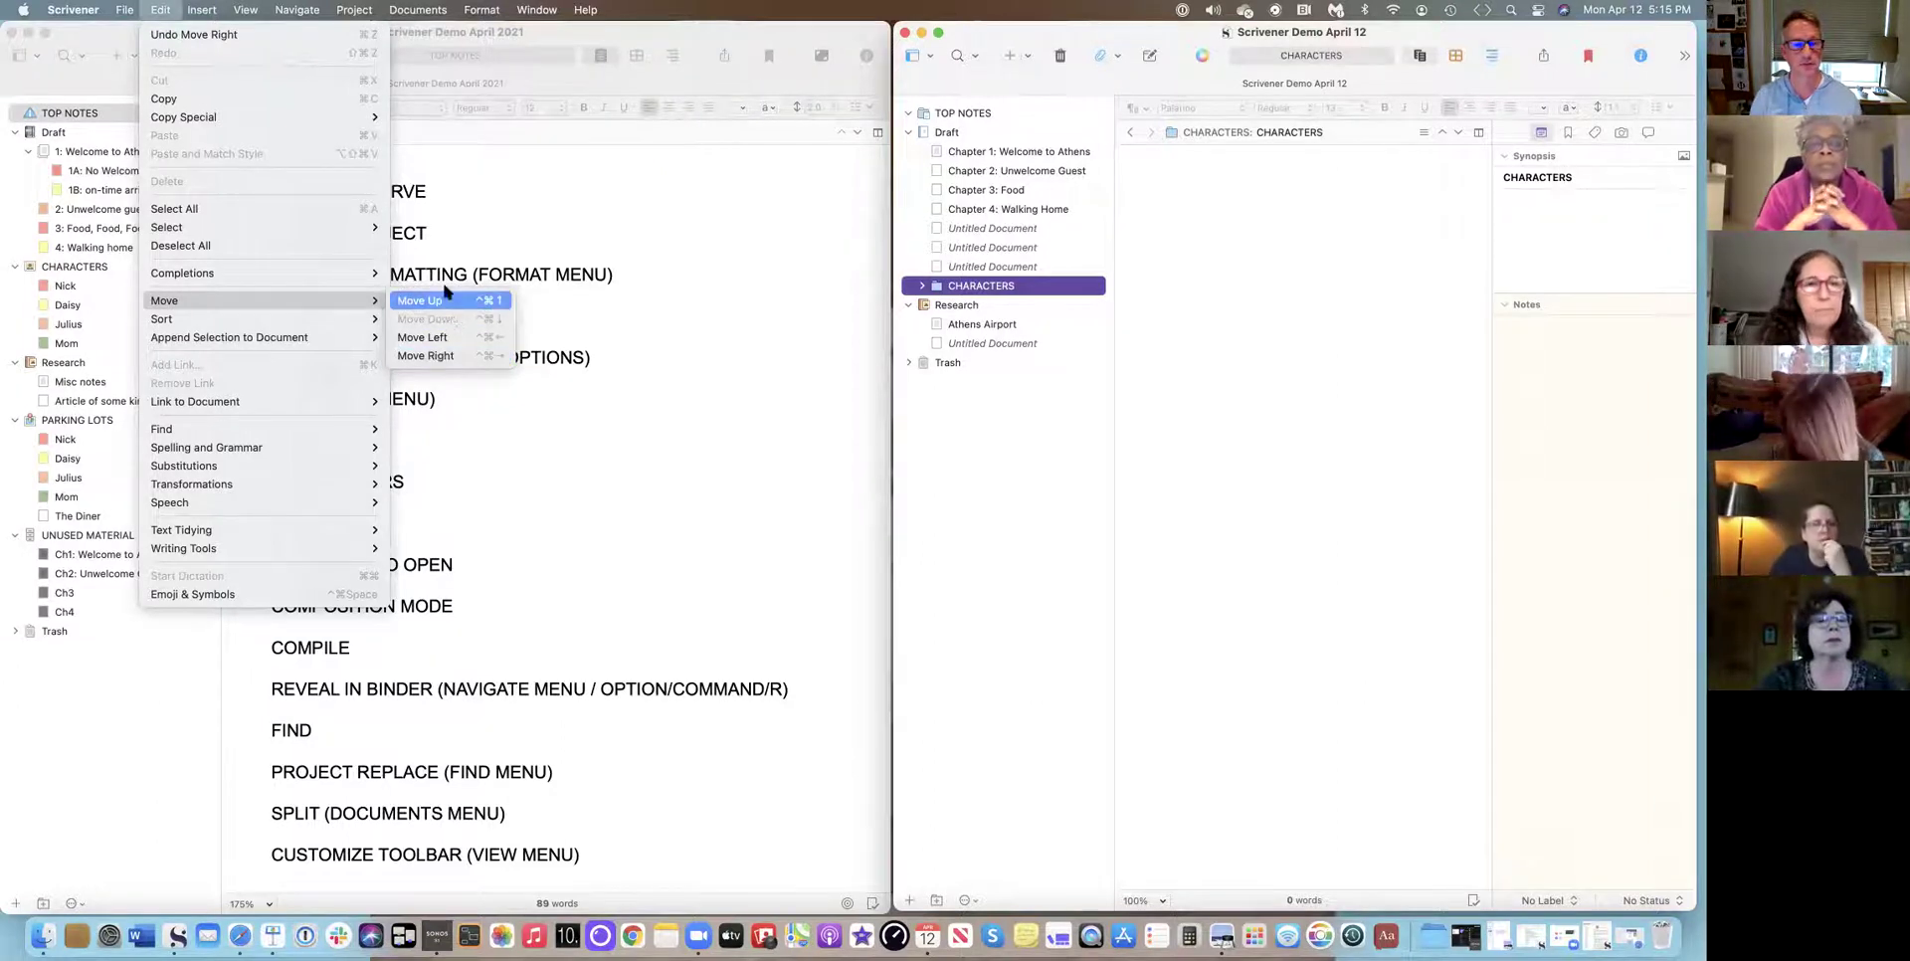
click(432, 339)
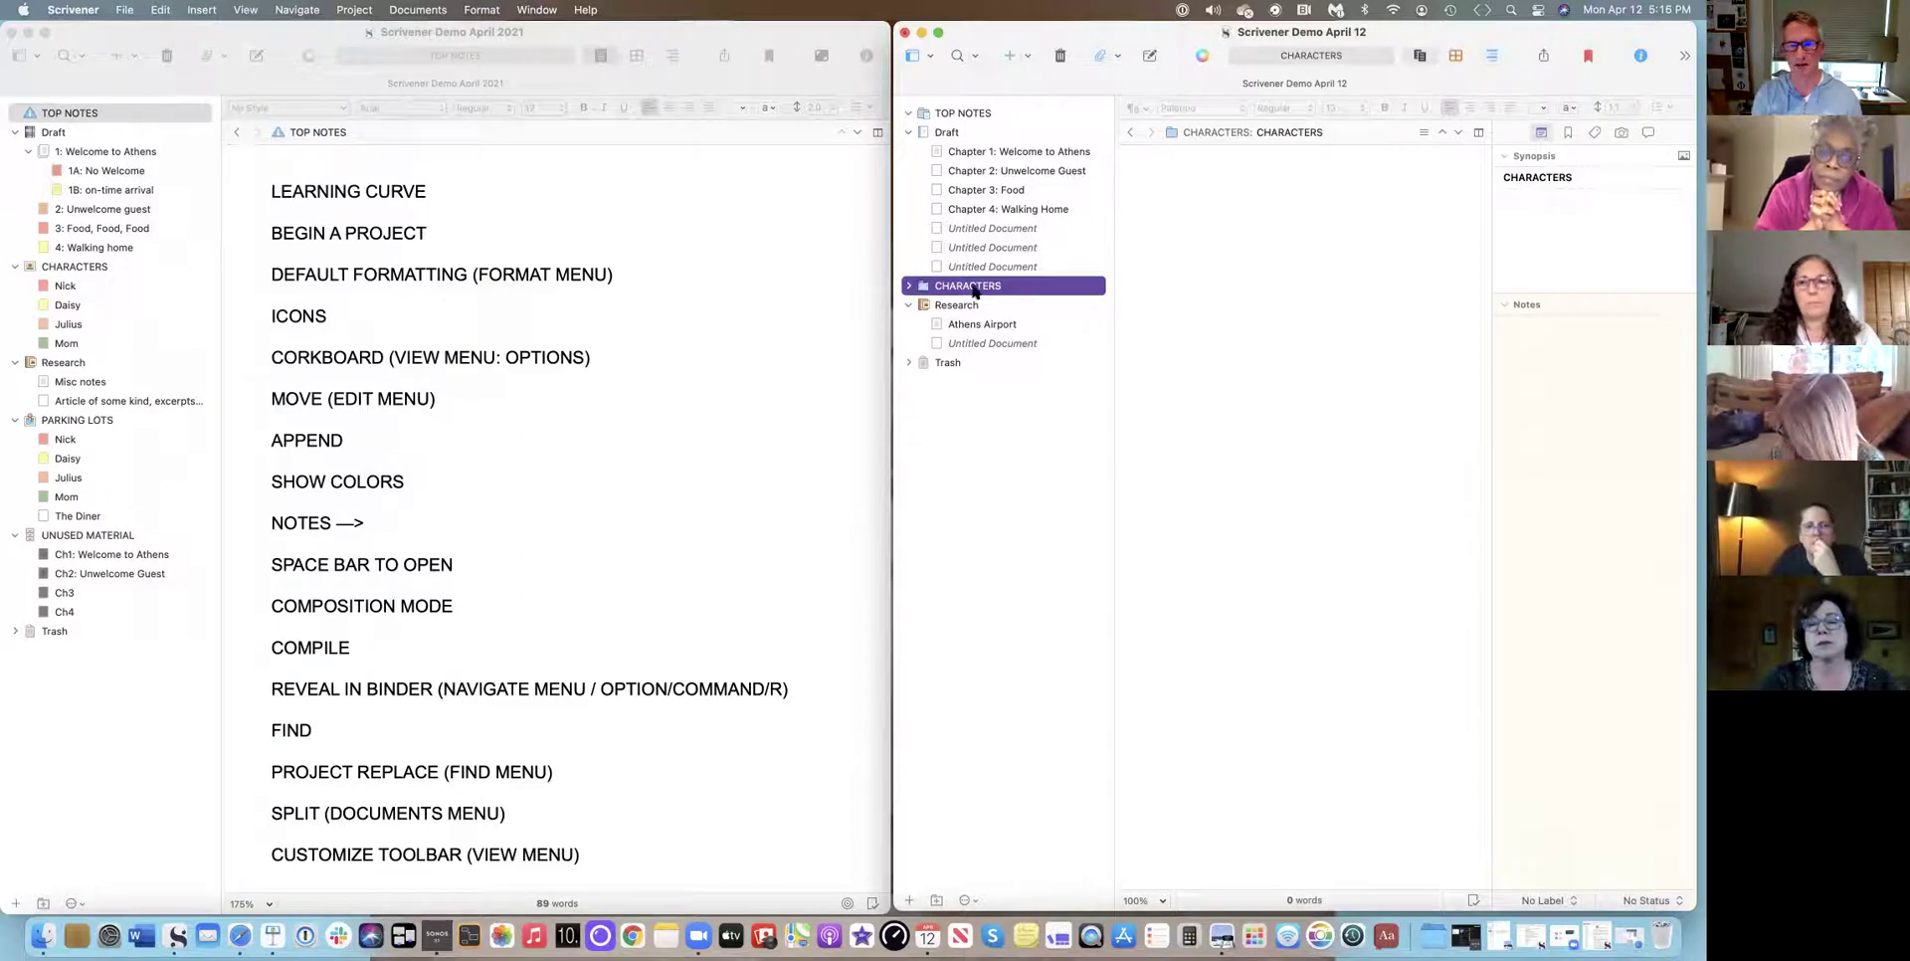
Add four new text documents inside the CHARACTERS folder.
click(1006, 55)
click(1004, 55)
click(1004, 55)
click(1002, 56)
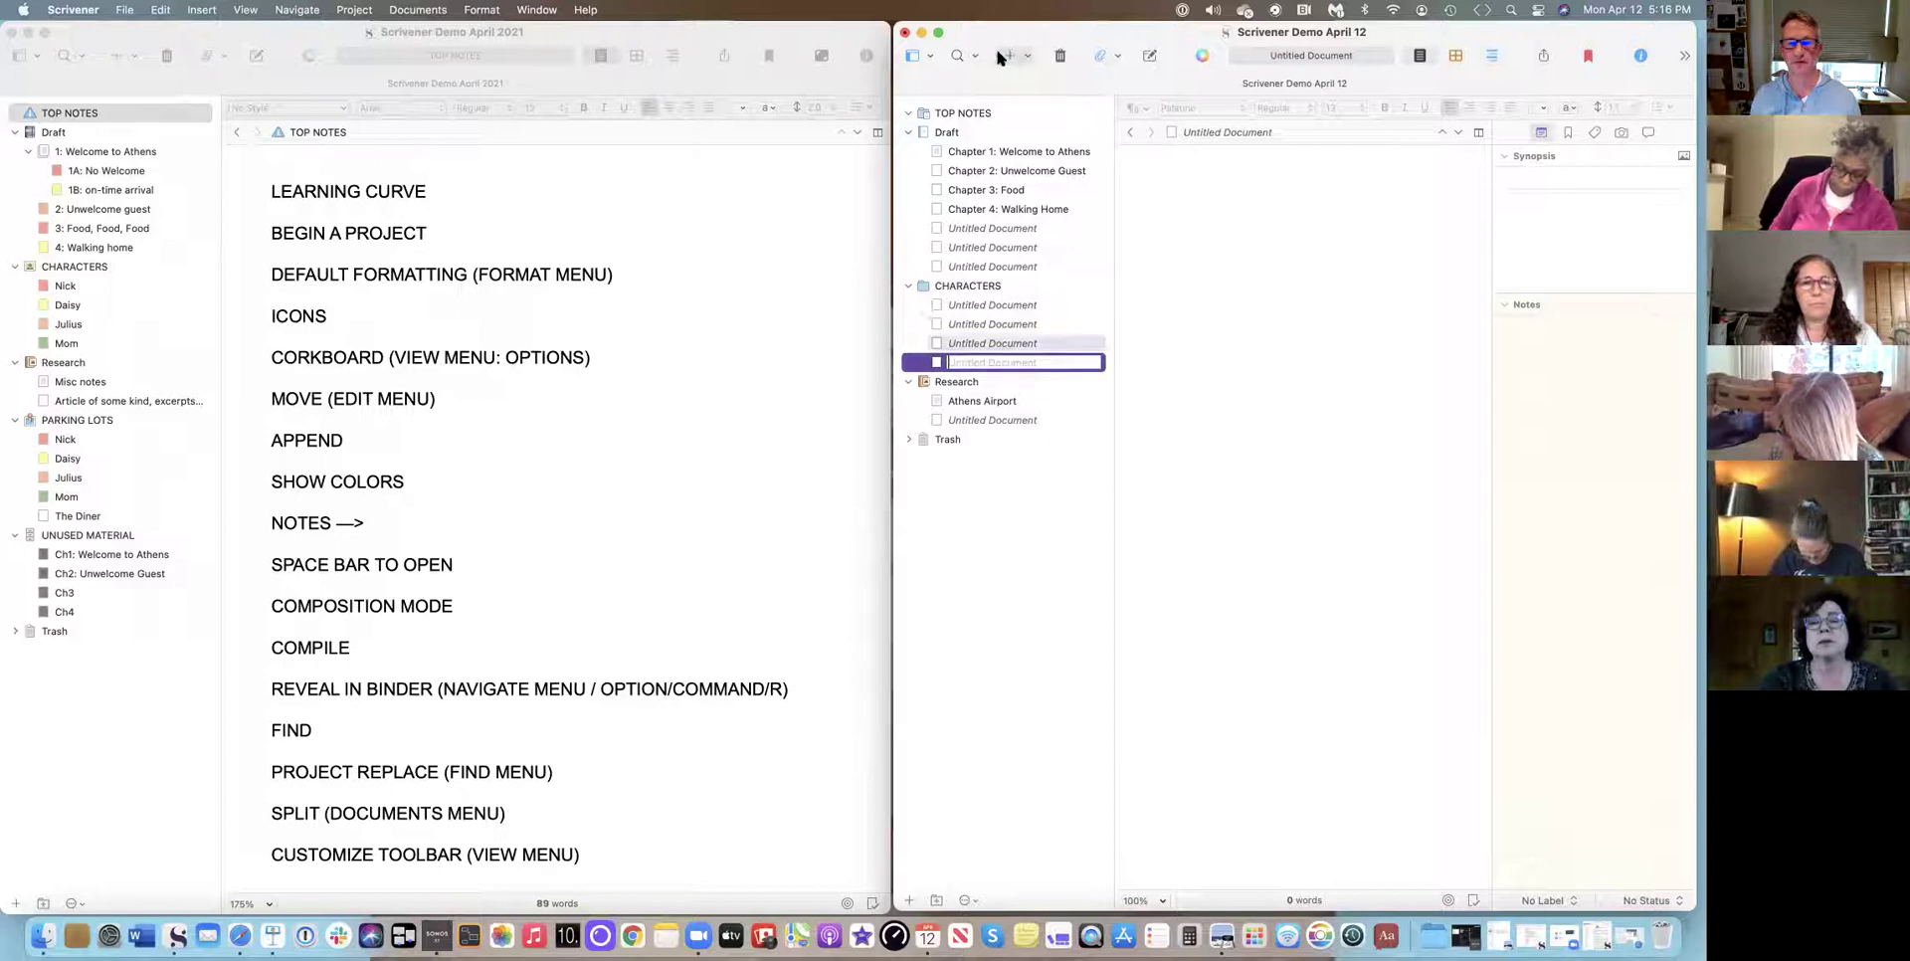
Name the first two documents in the CHARACTERS folder Nick and Daisy.
click(975, 305)
click(975, 305)
text(Nick)
key(Return)
click(994, 325)
click(995, 325)
text(Das)
text(i)
text(y)
key(Return)
Name the remaining two documents in the CHARACTERS folder Julius and Mom.
click(995, 343)
click(998, 343)
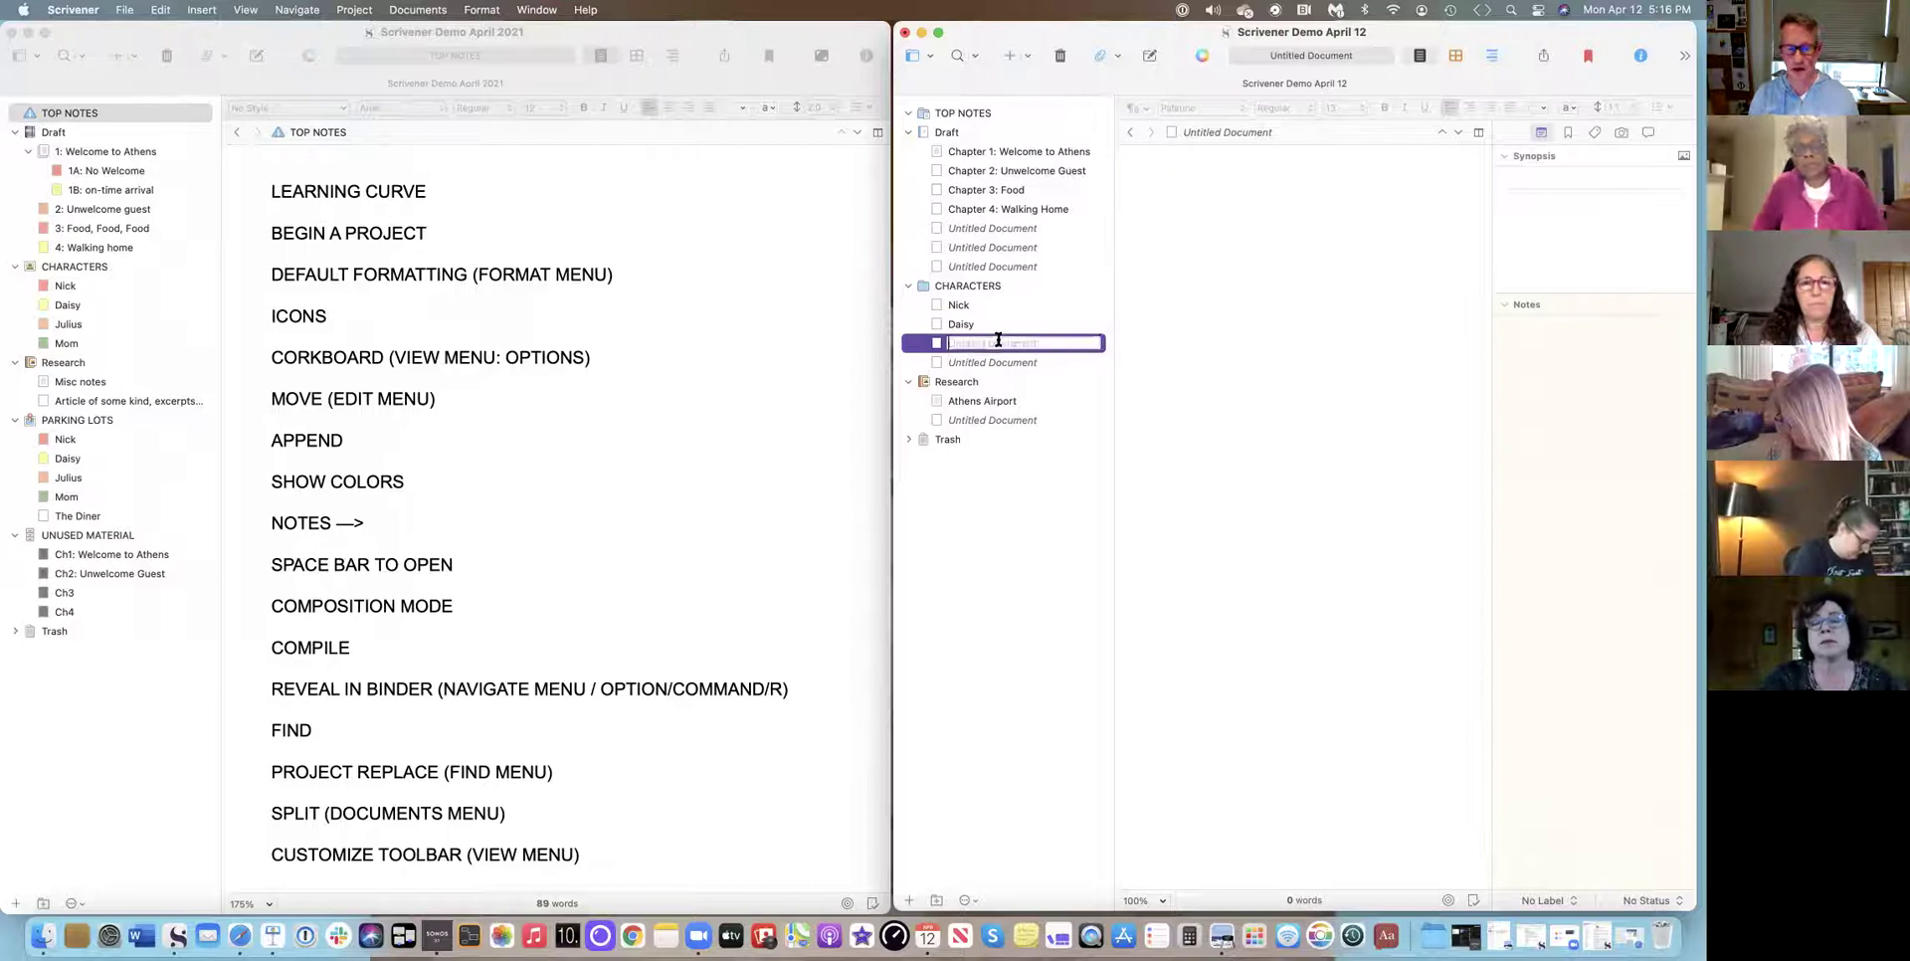
text(Ju)
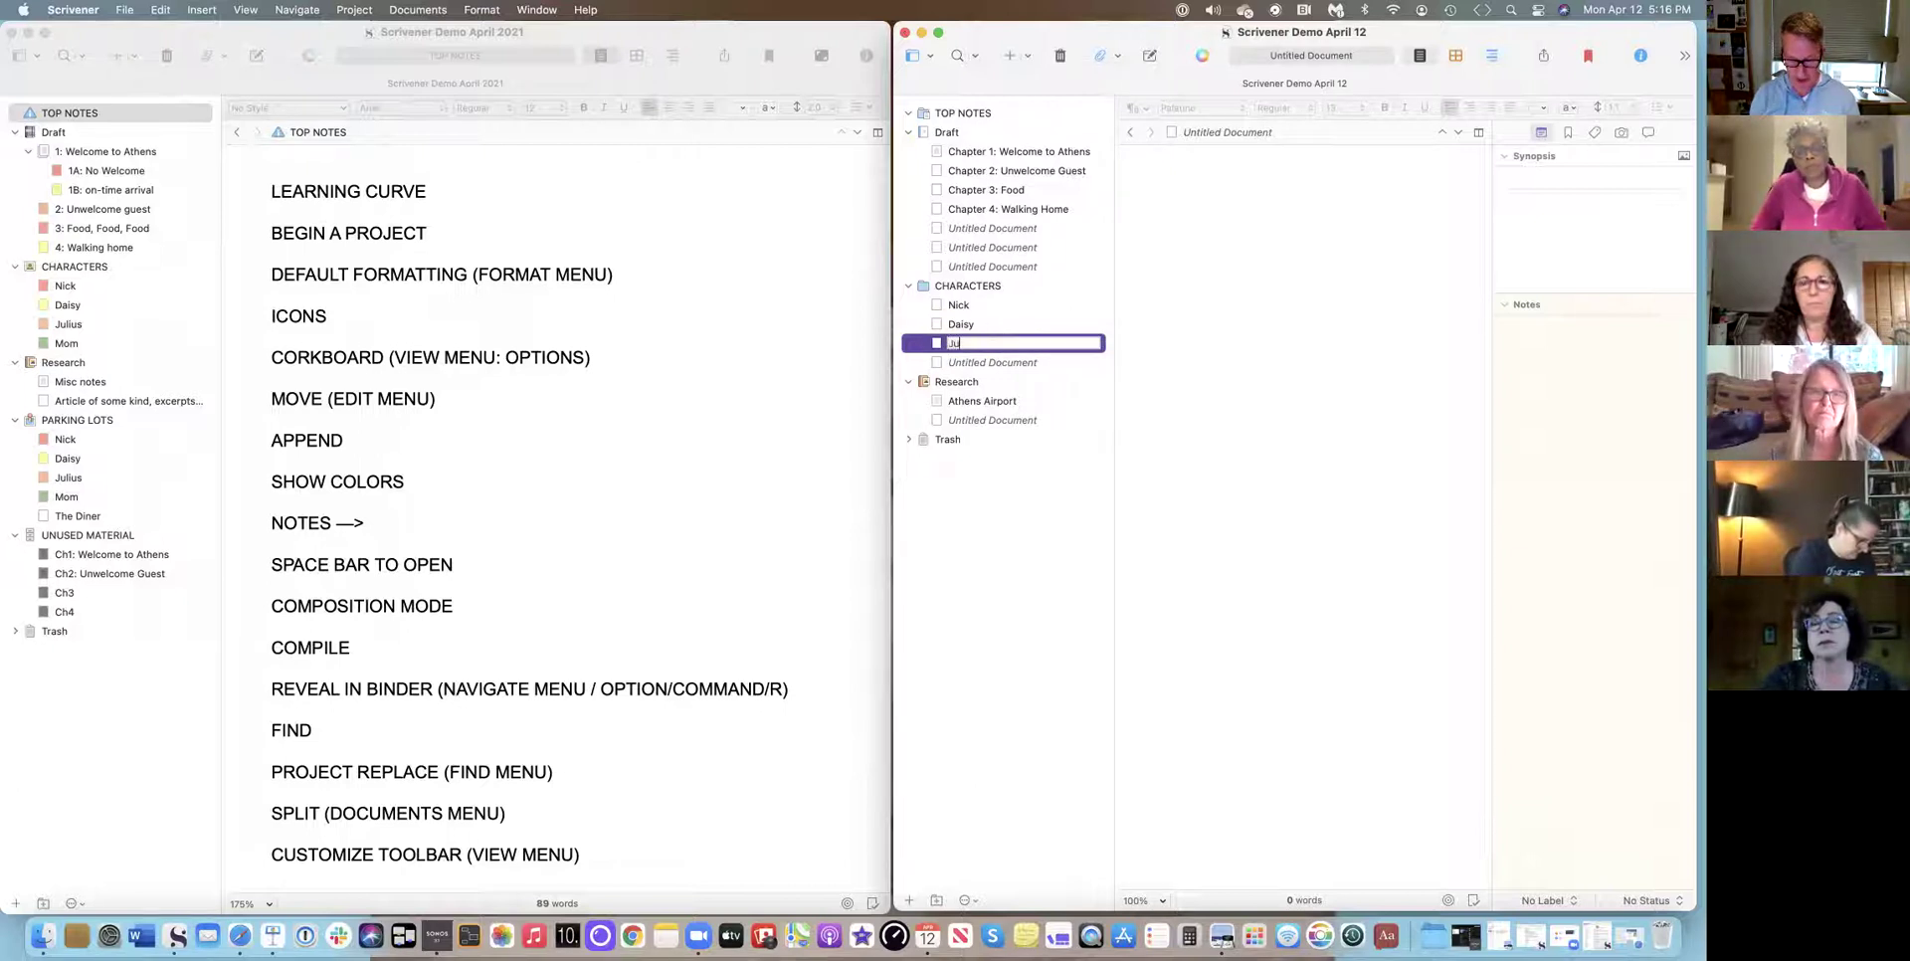
text(lius)
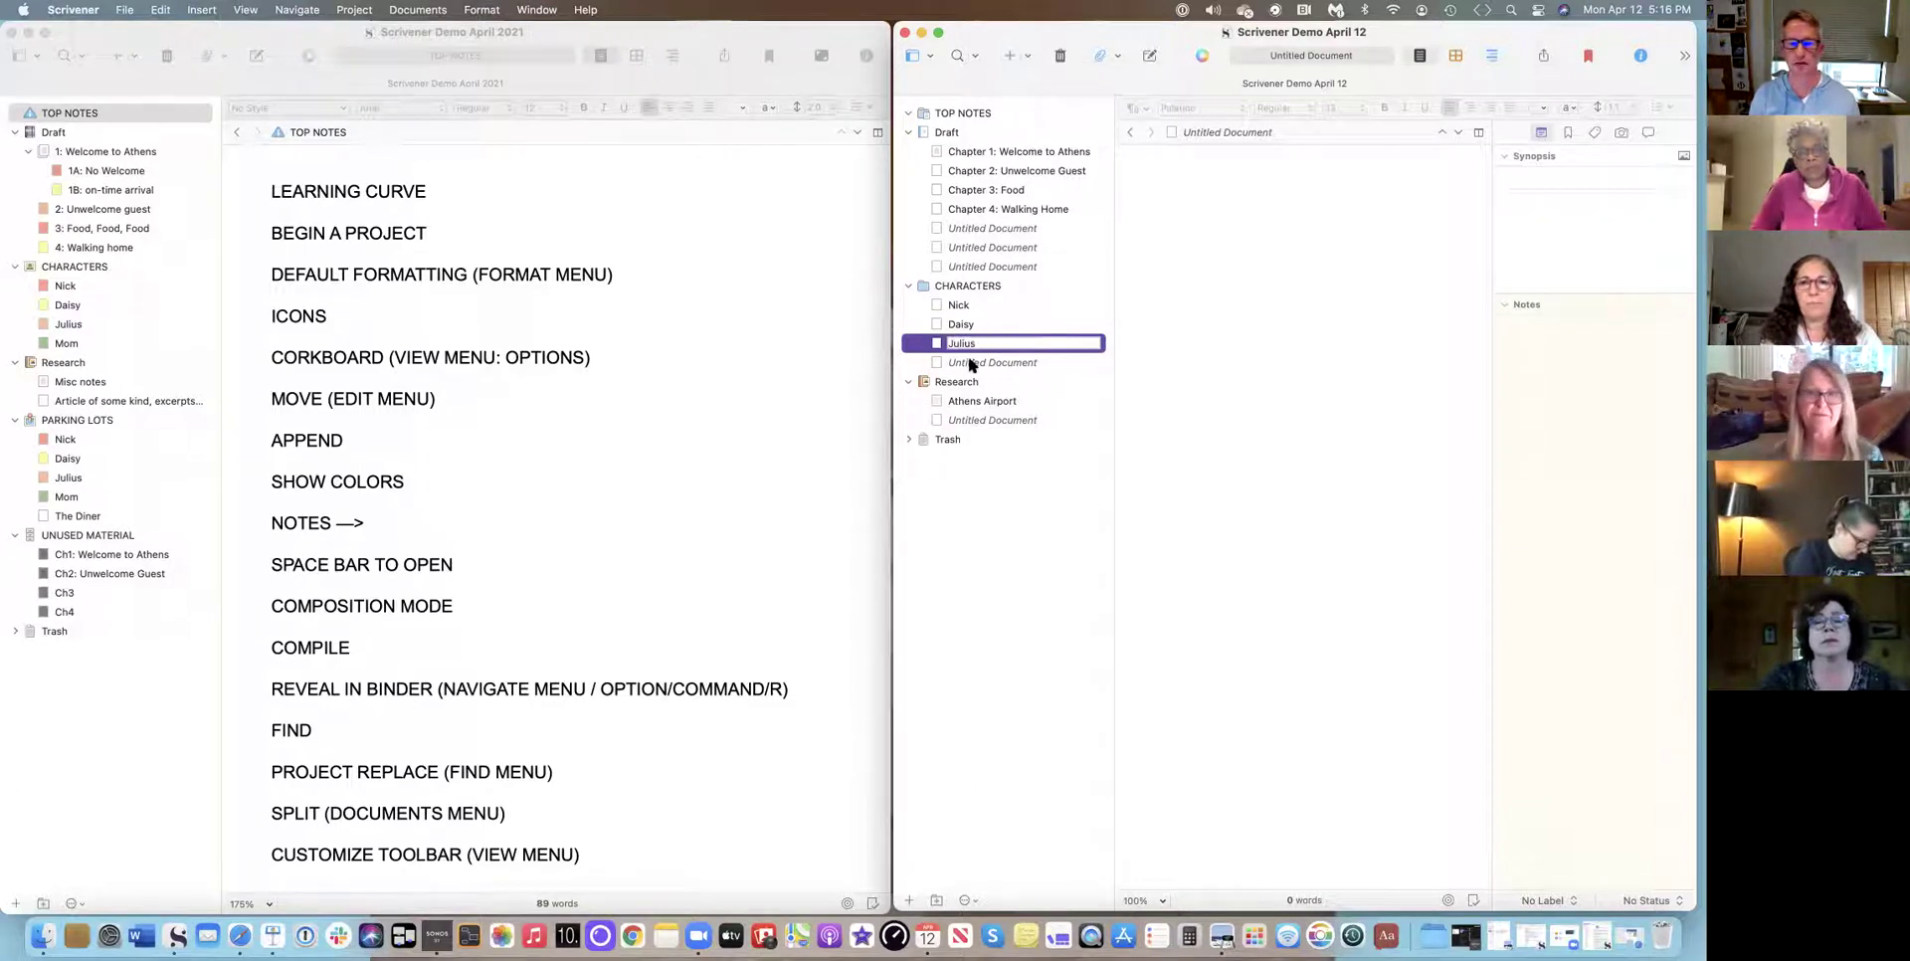
key(Return)
click(970, 362)
click(970, 362)
text(Mo)
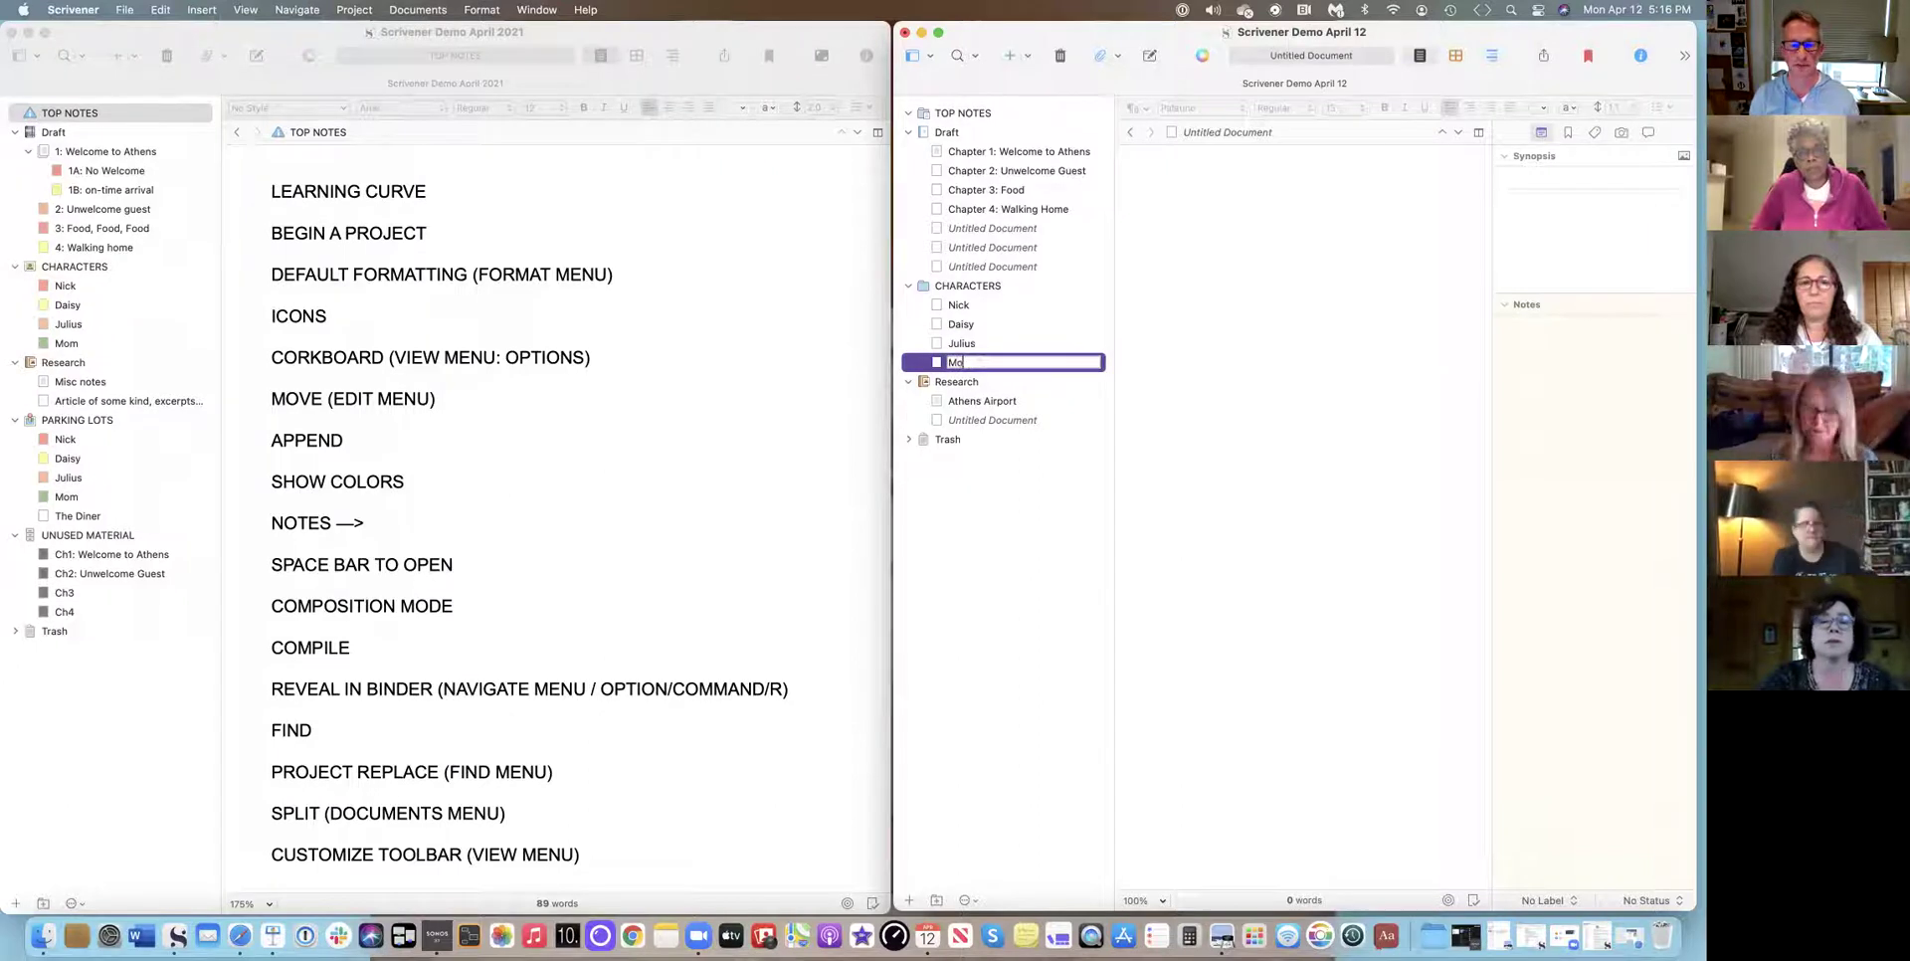
text(m)
click(1192, 319)
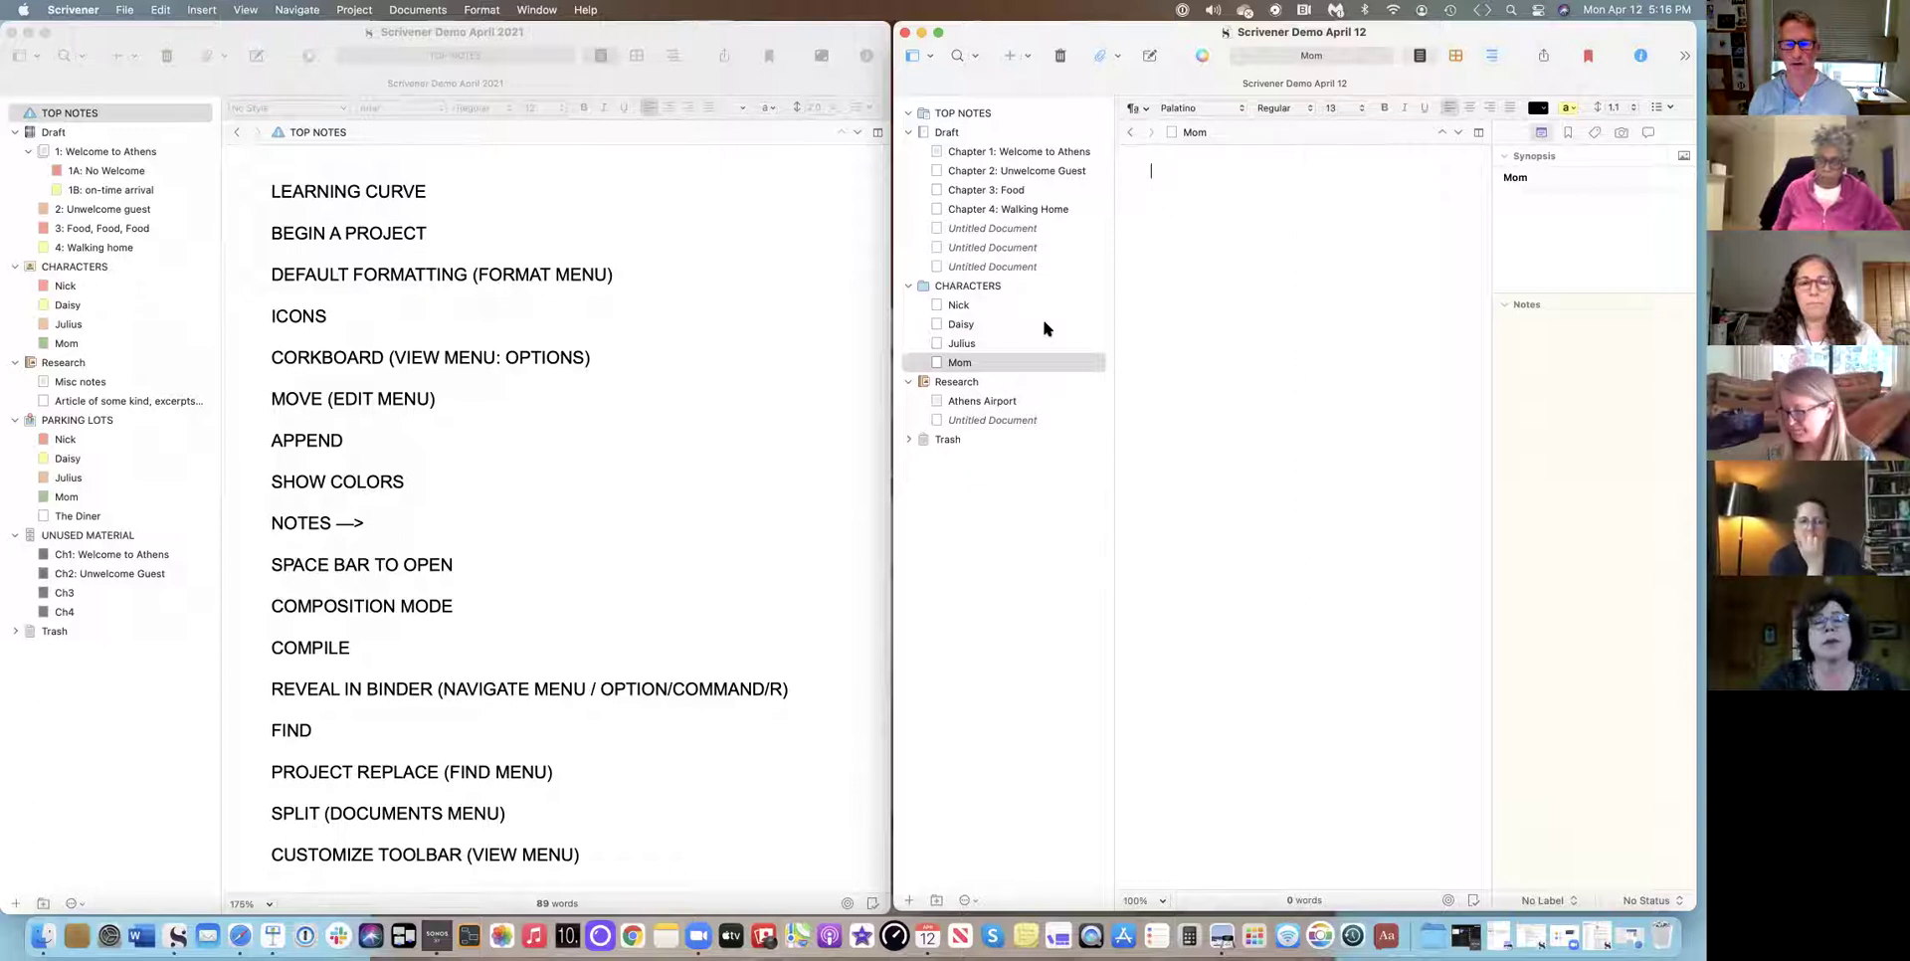
Edit the project's label list, renaming the Red label as Nick and changing its colour to a strong red.
right_click(968, 305)
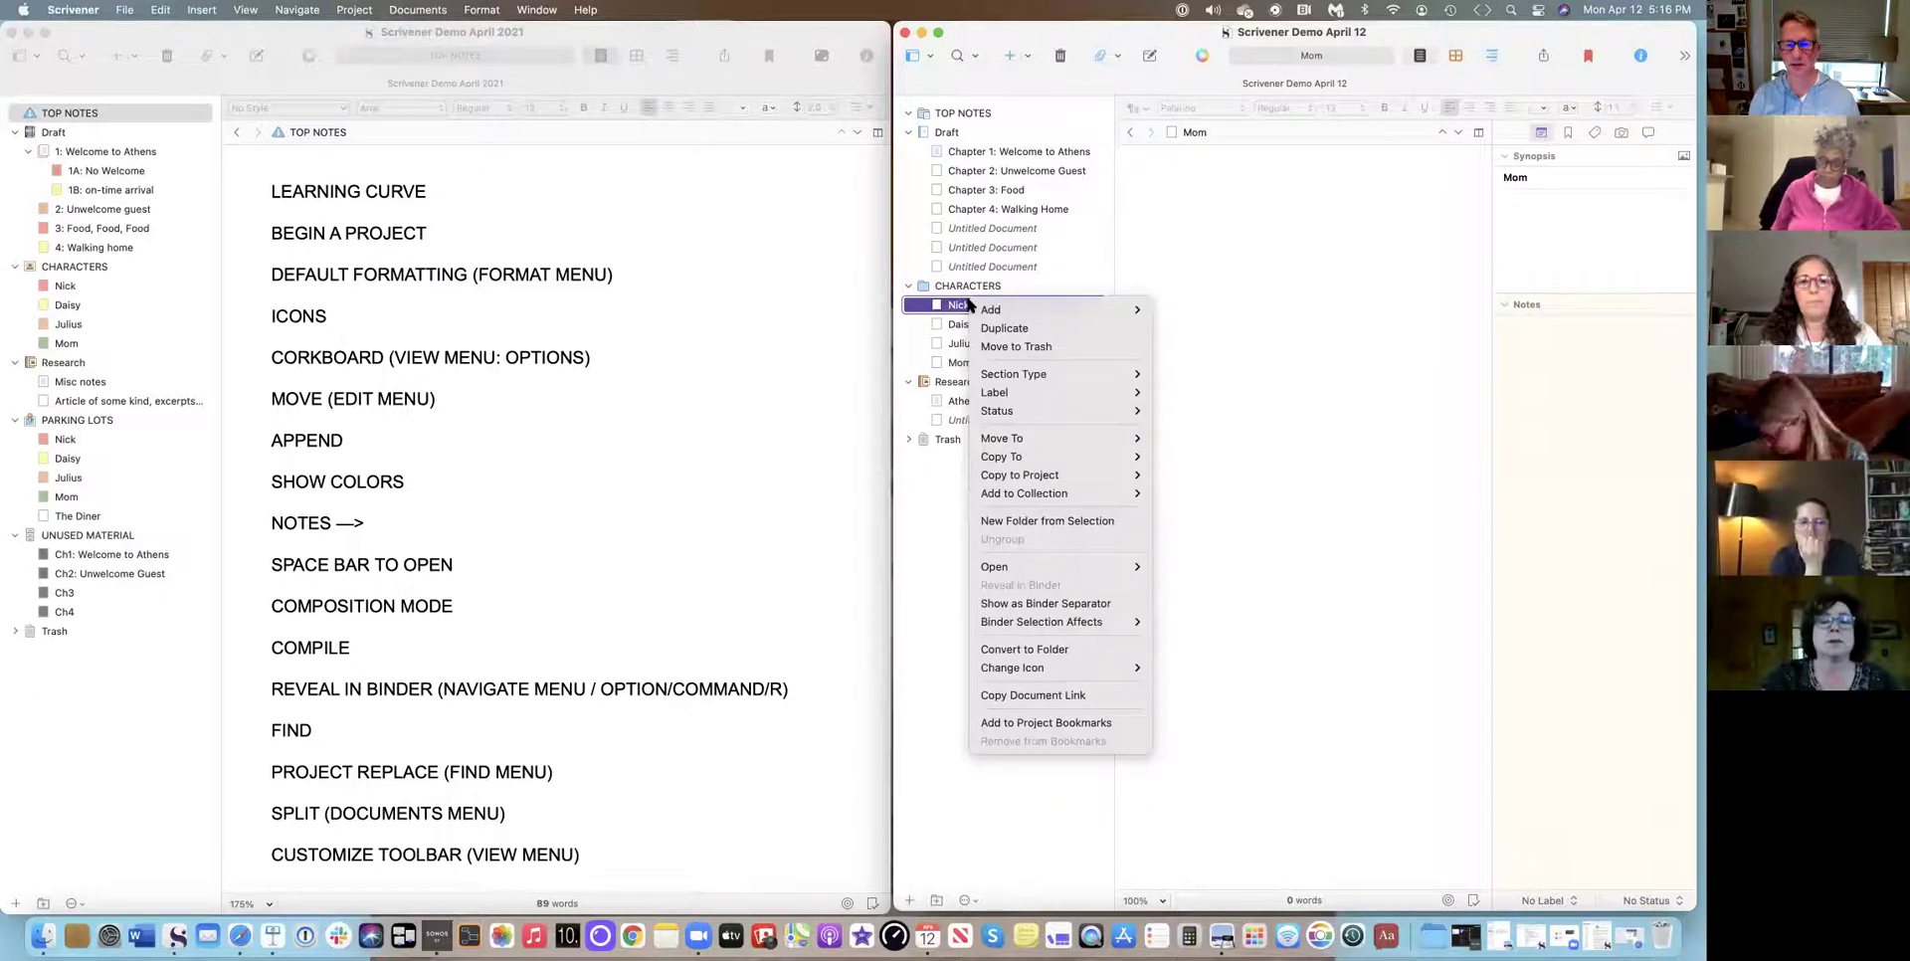
mouse_move(1000, 396)
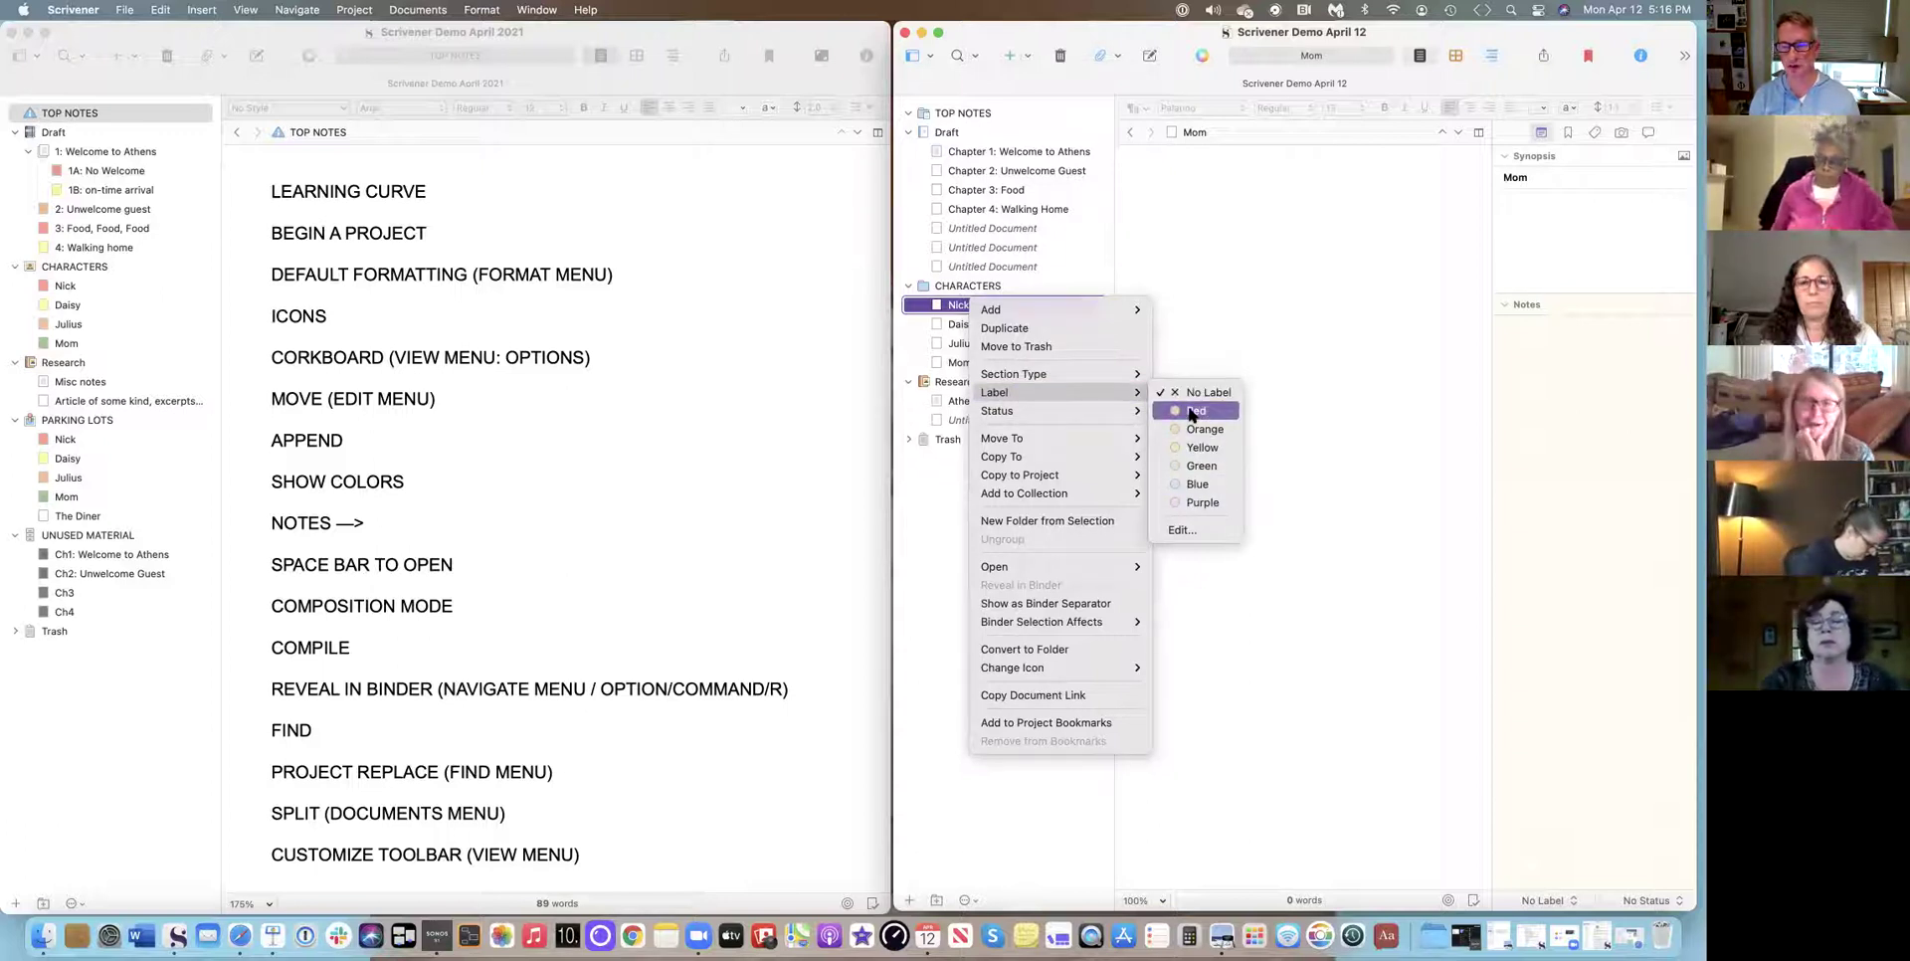
click(1180, 531)
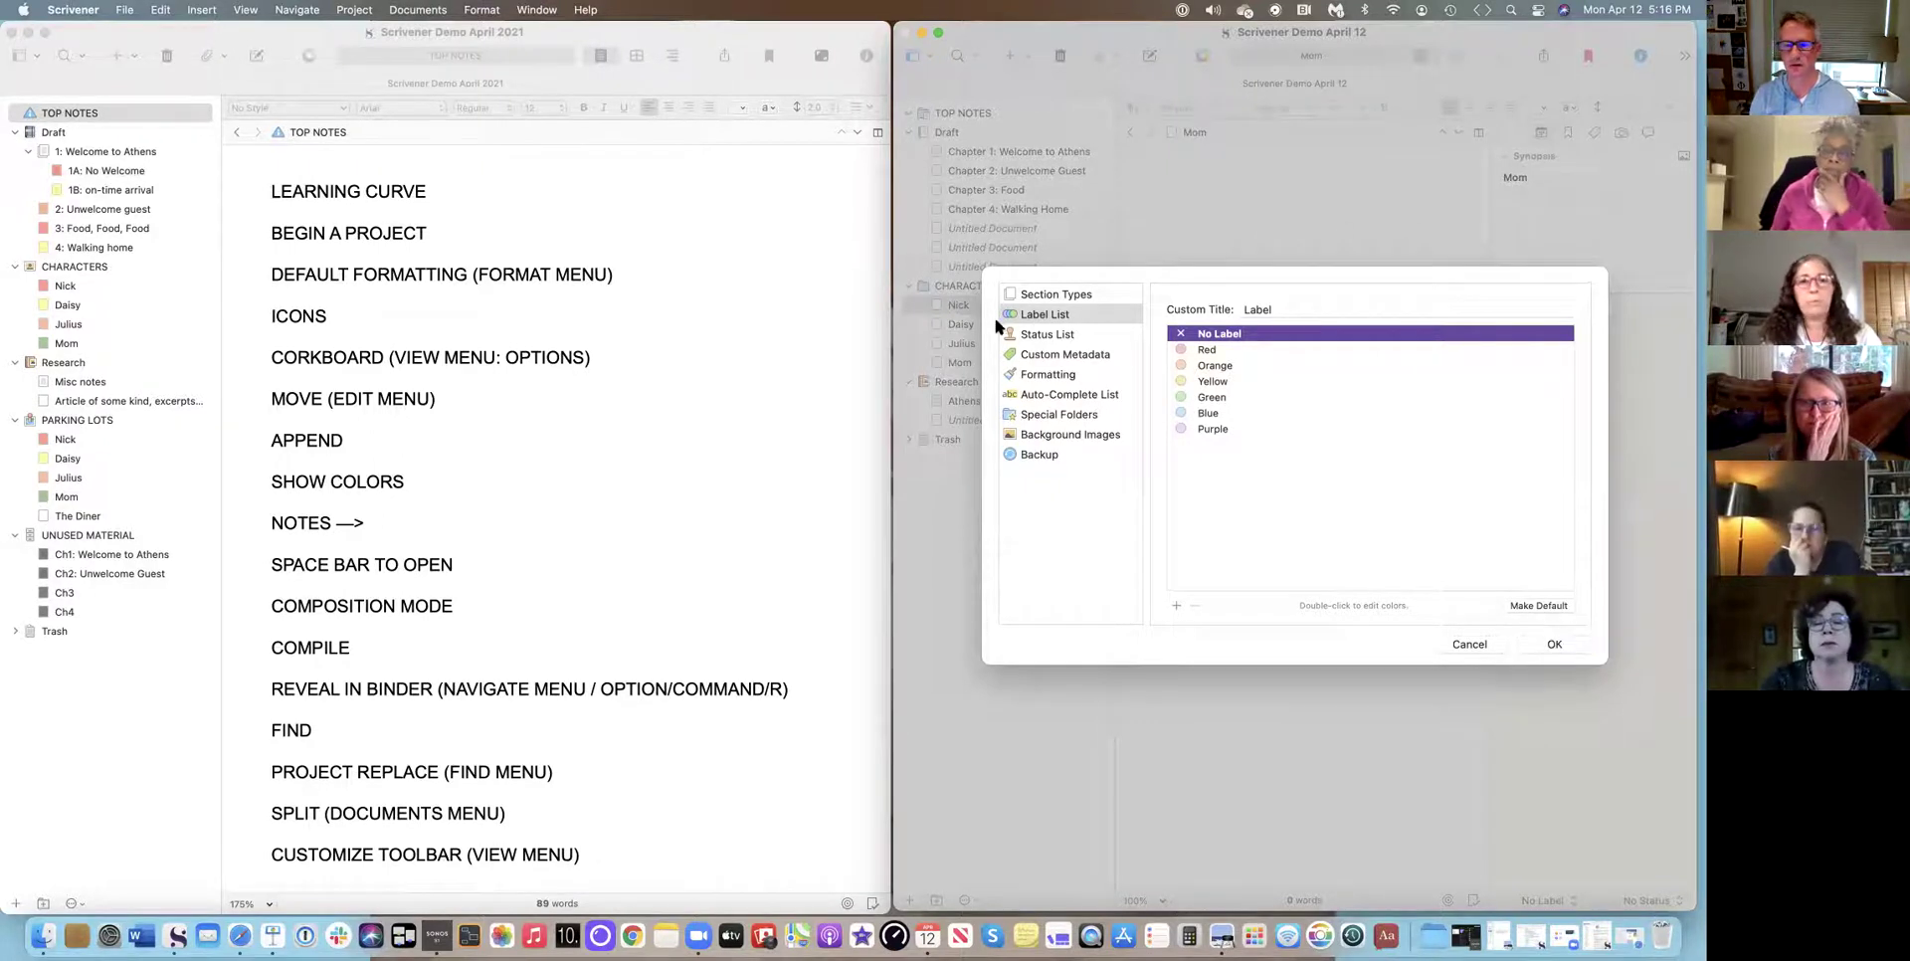
double_click(1206, 350)
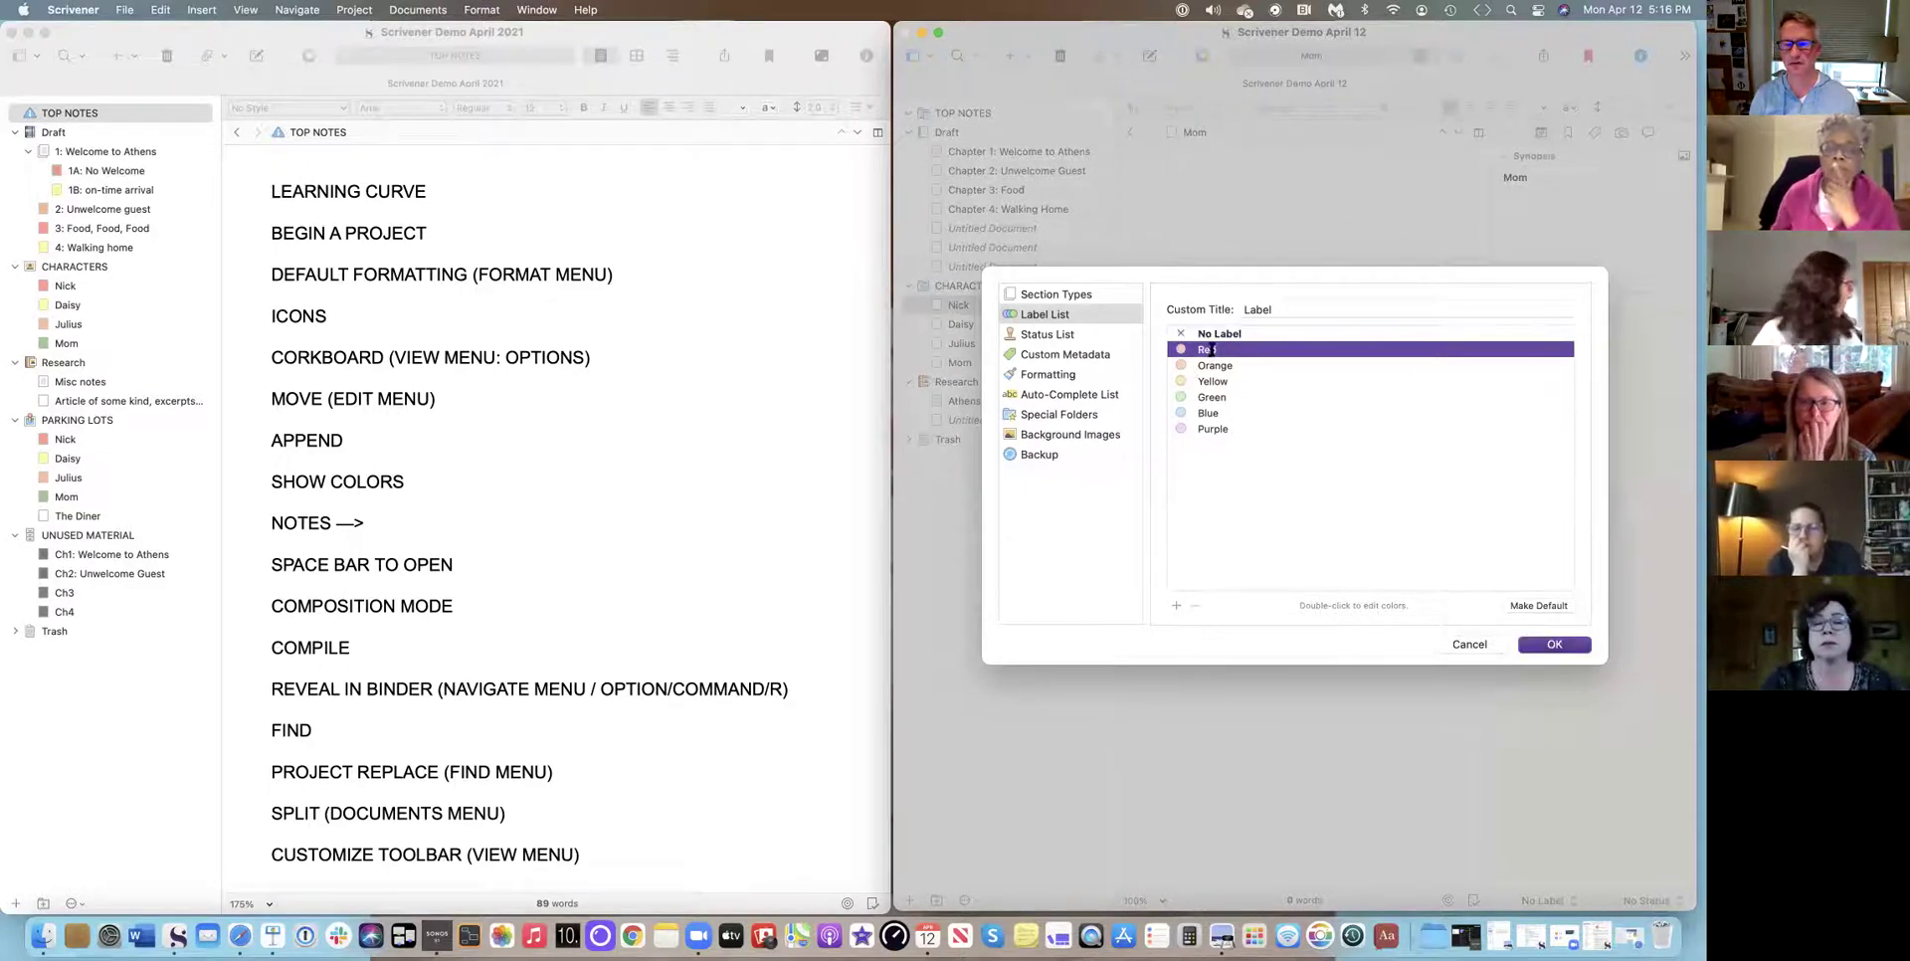
text(Nick)
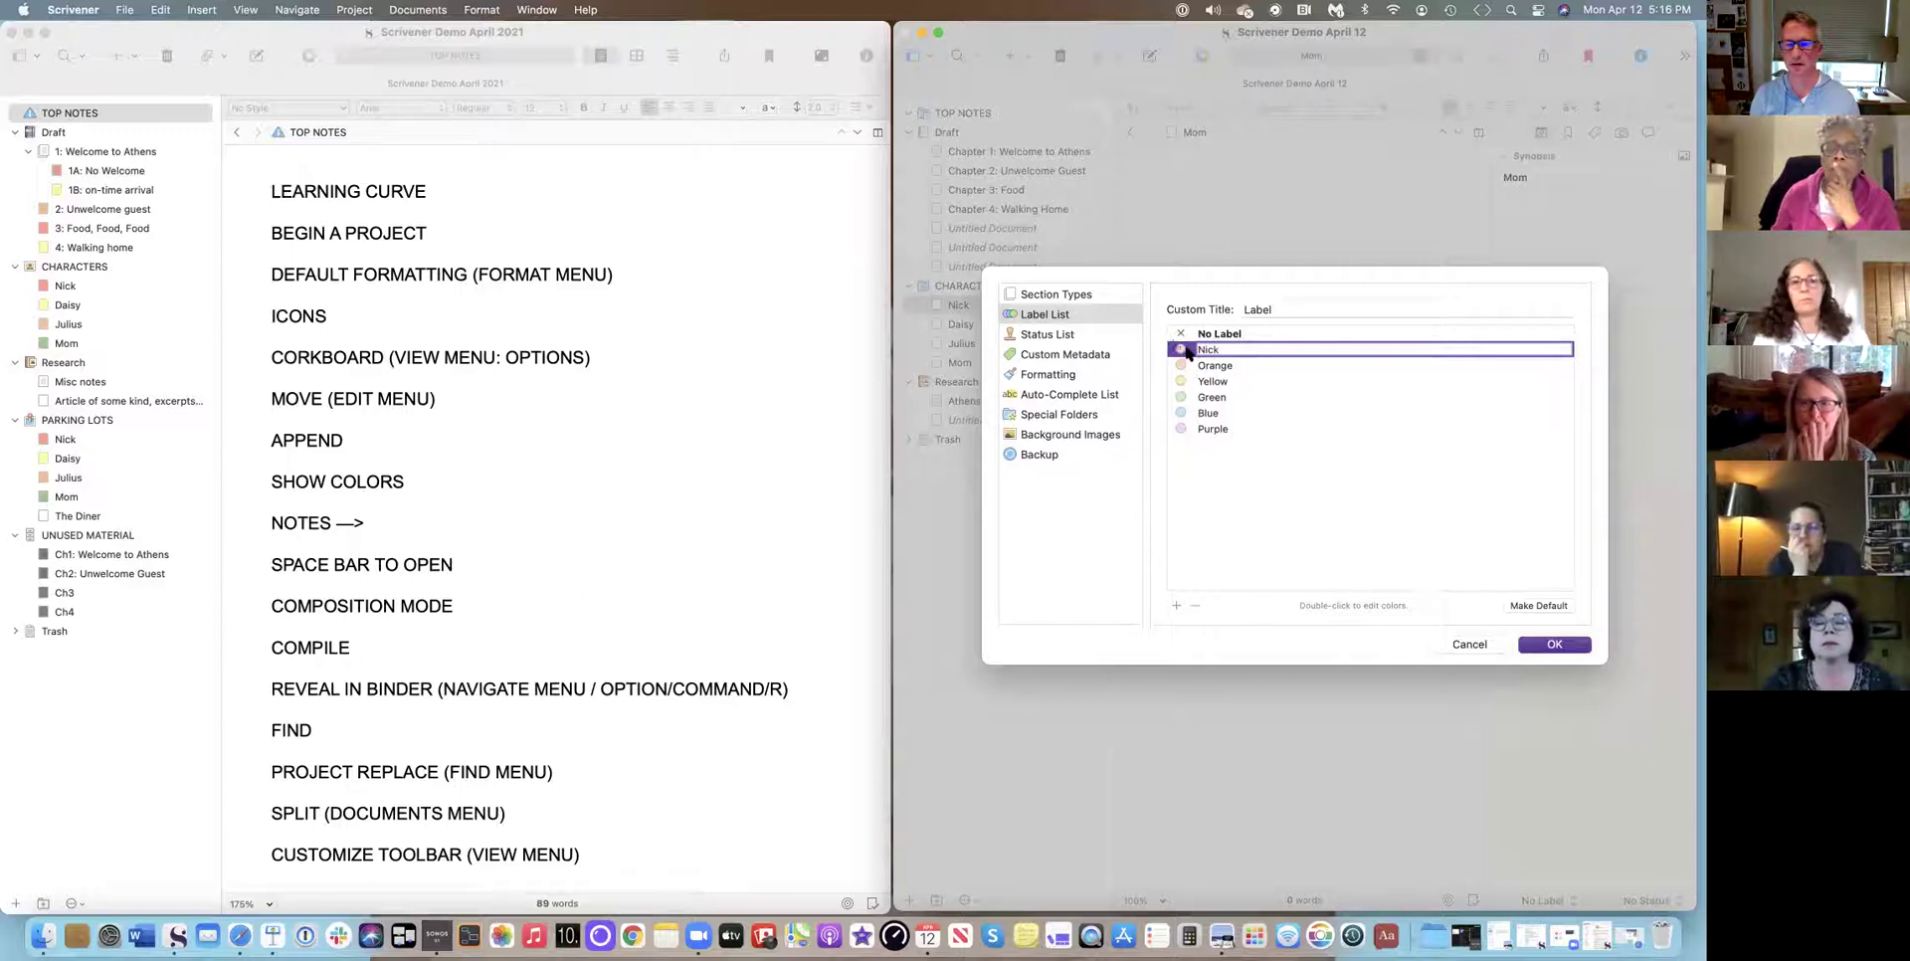
double_click(1180, 350)
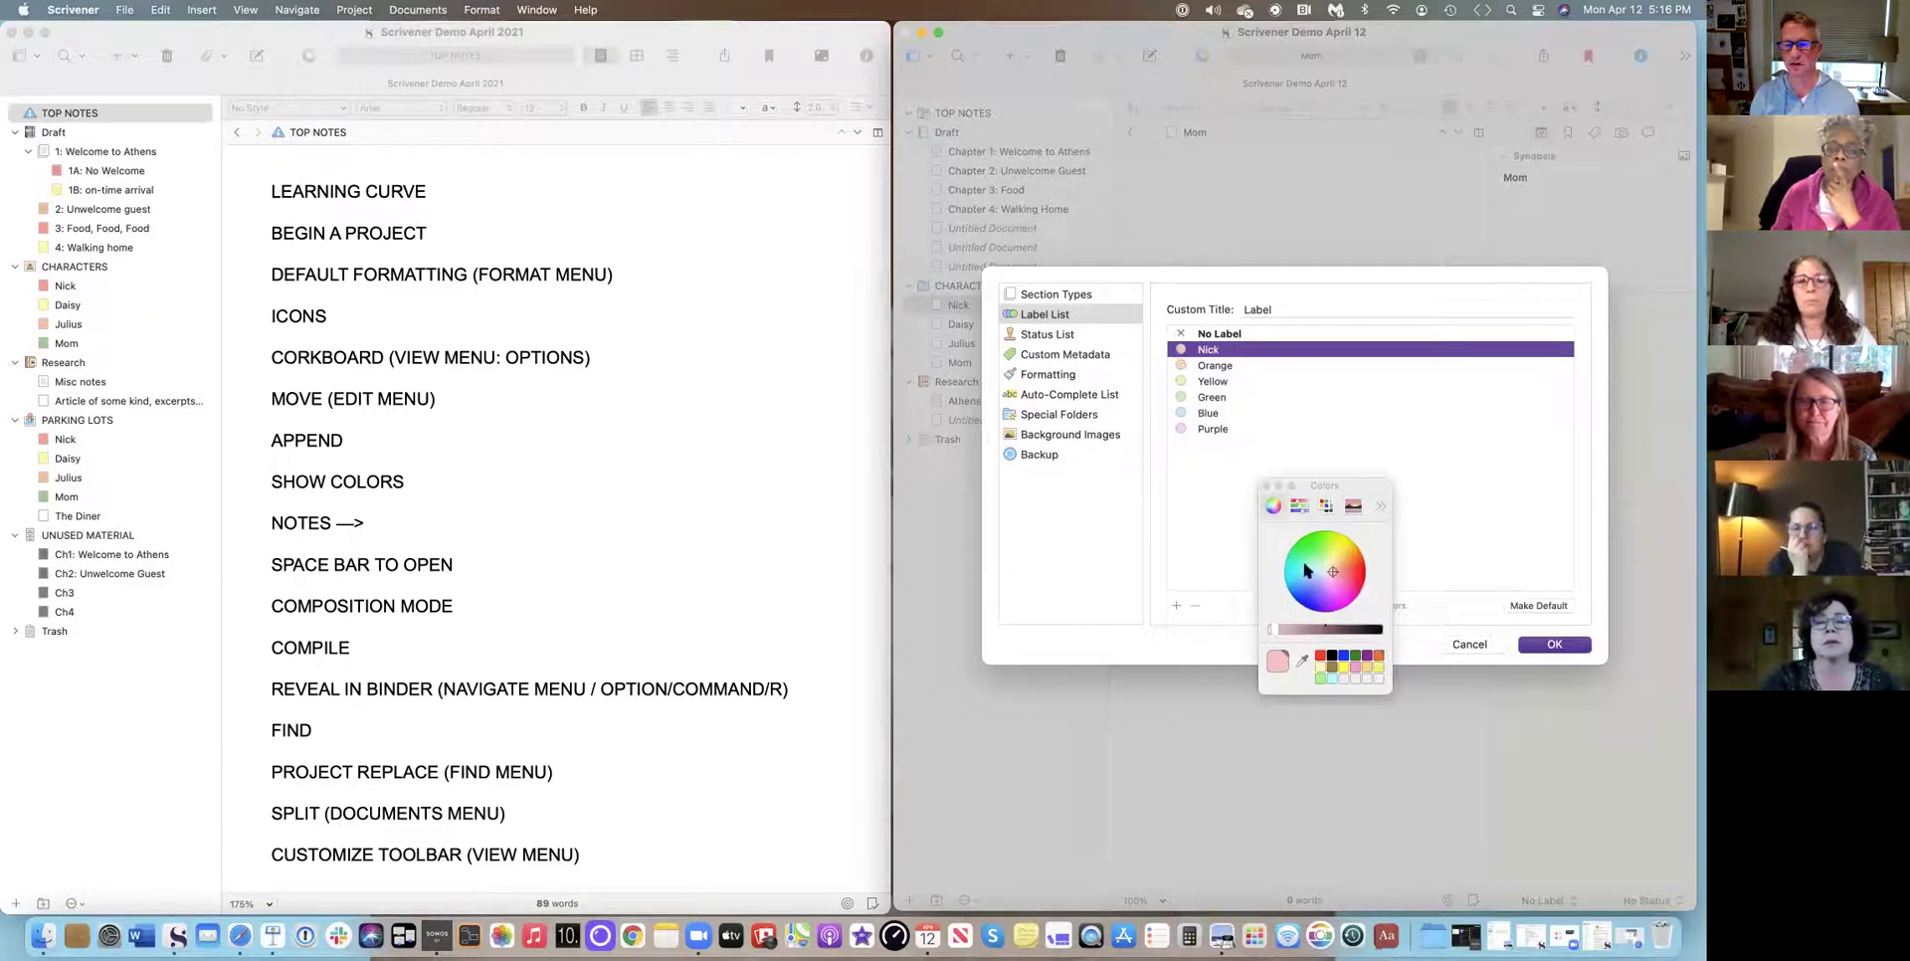
click(1354, 573)
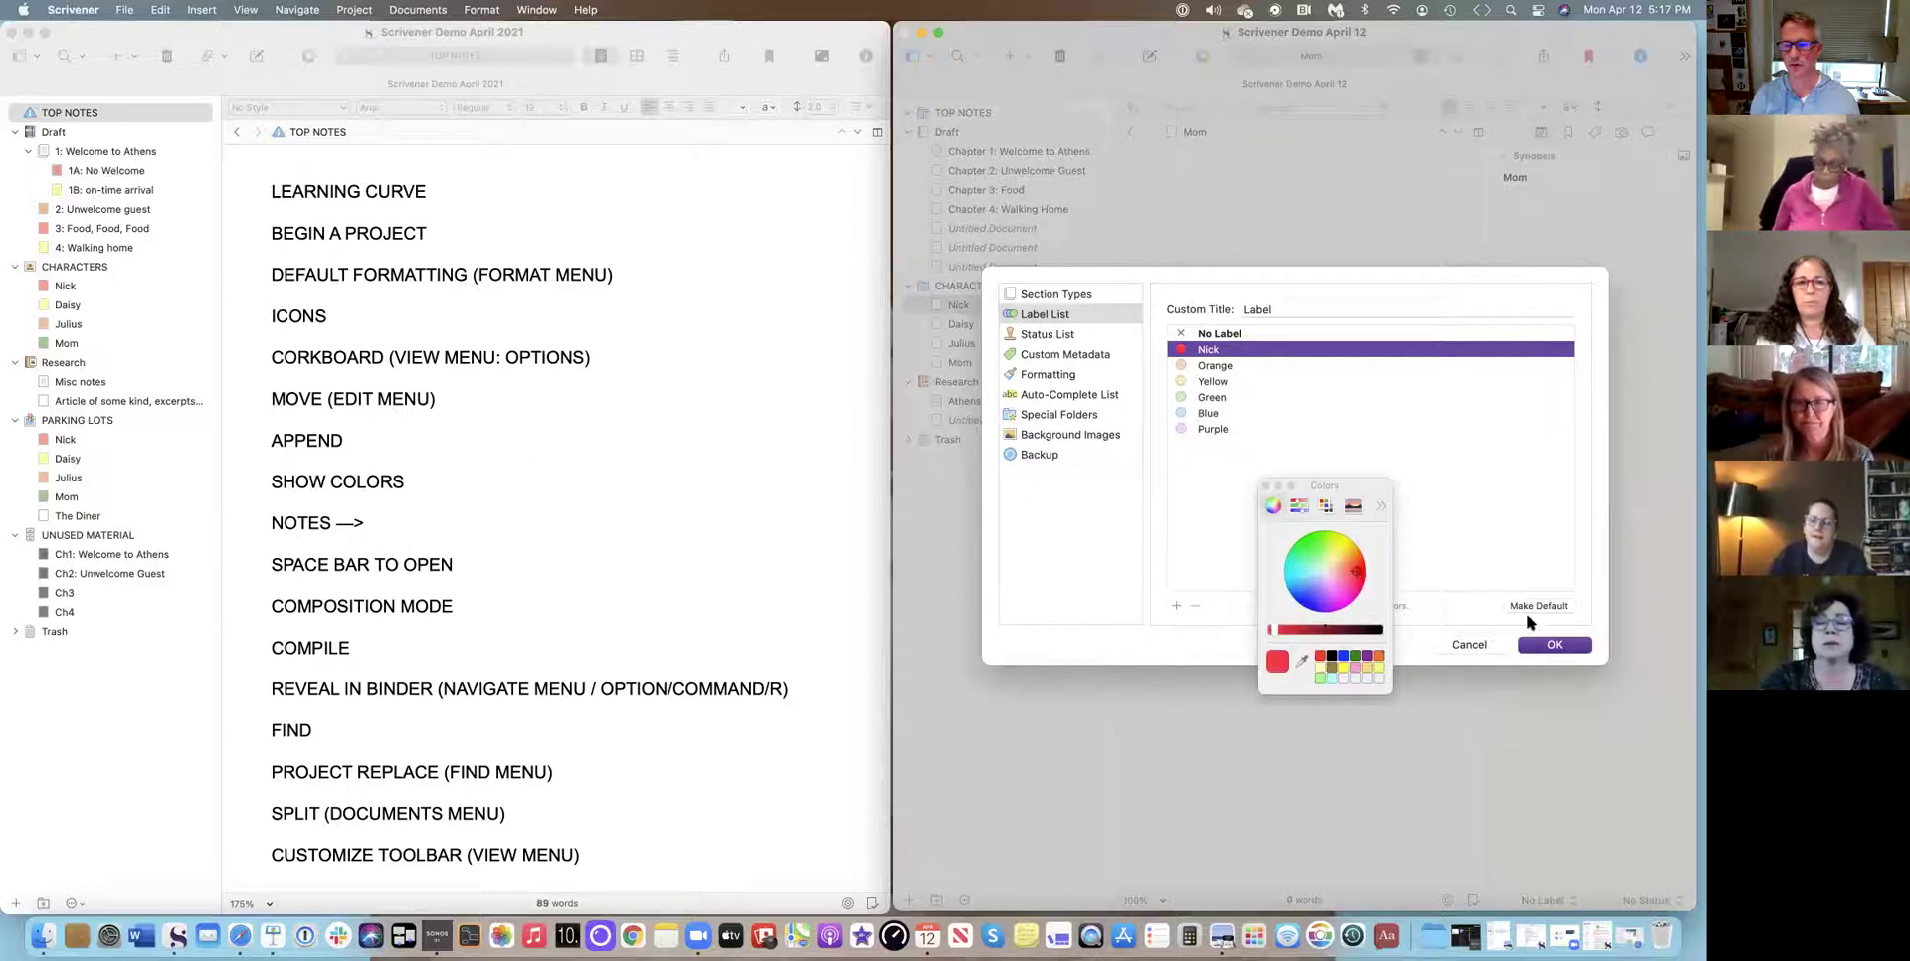
click(1537, 643)
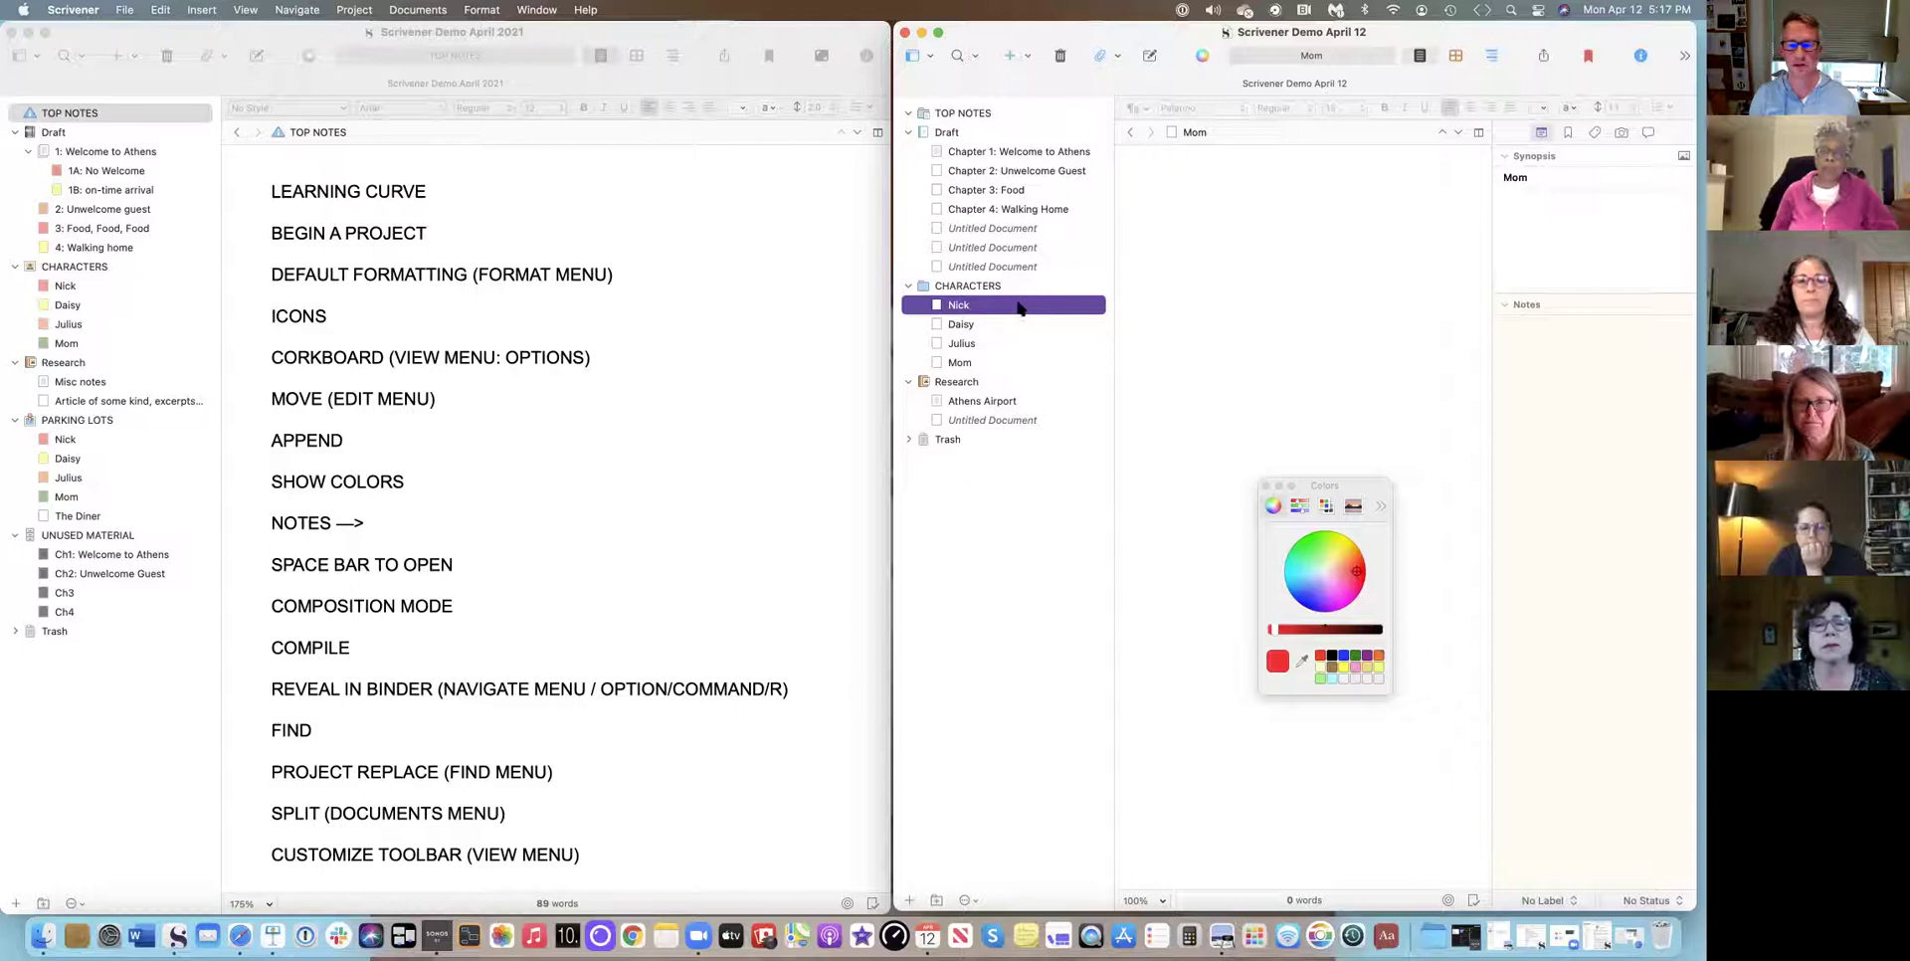
Turn on the use of label colours in icons and in index cards.
click(245, 10)
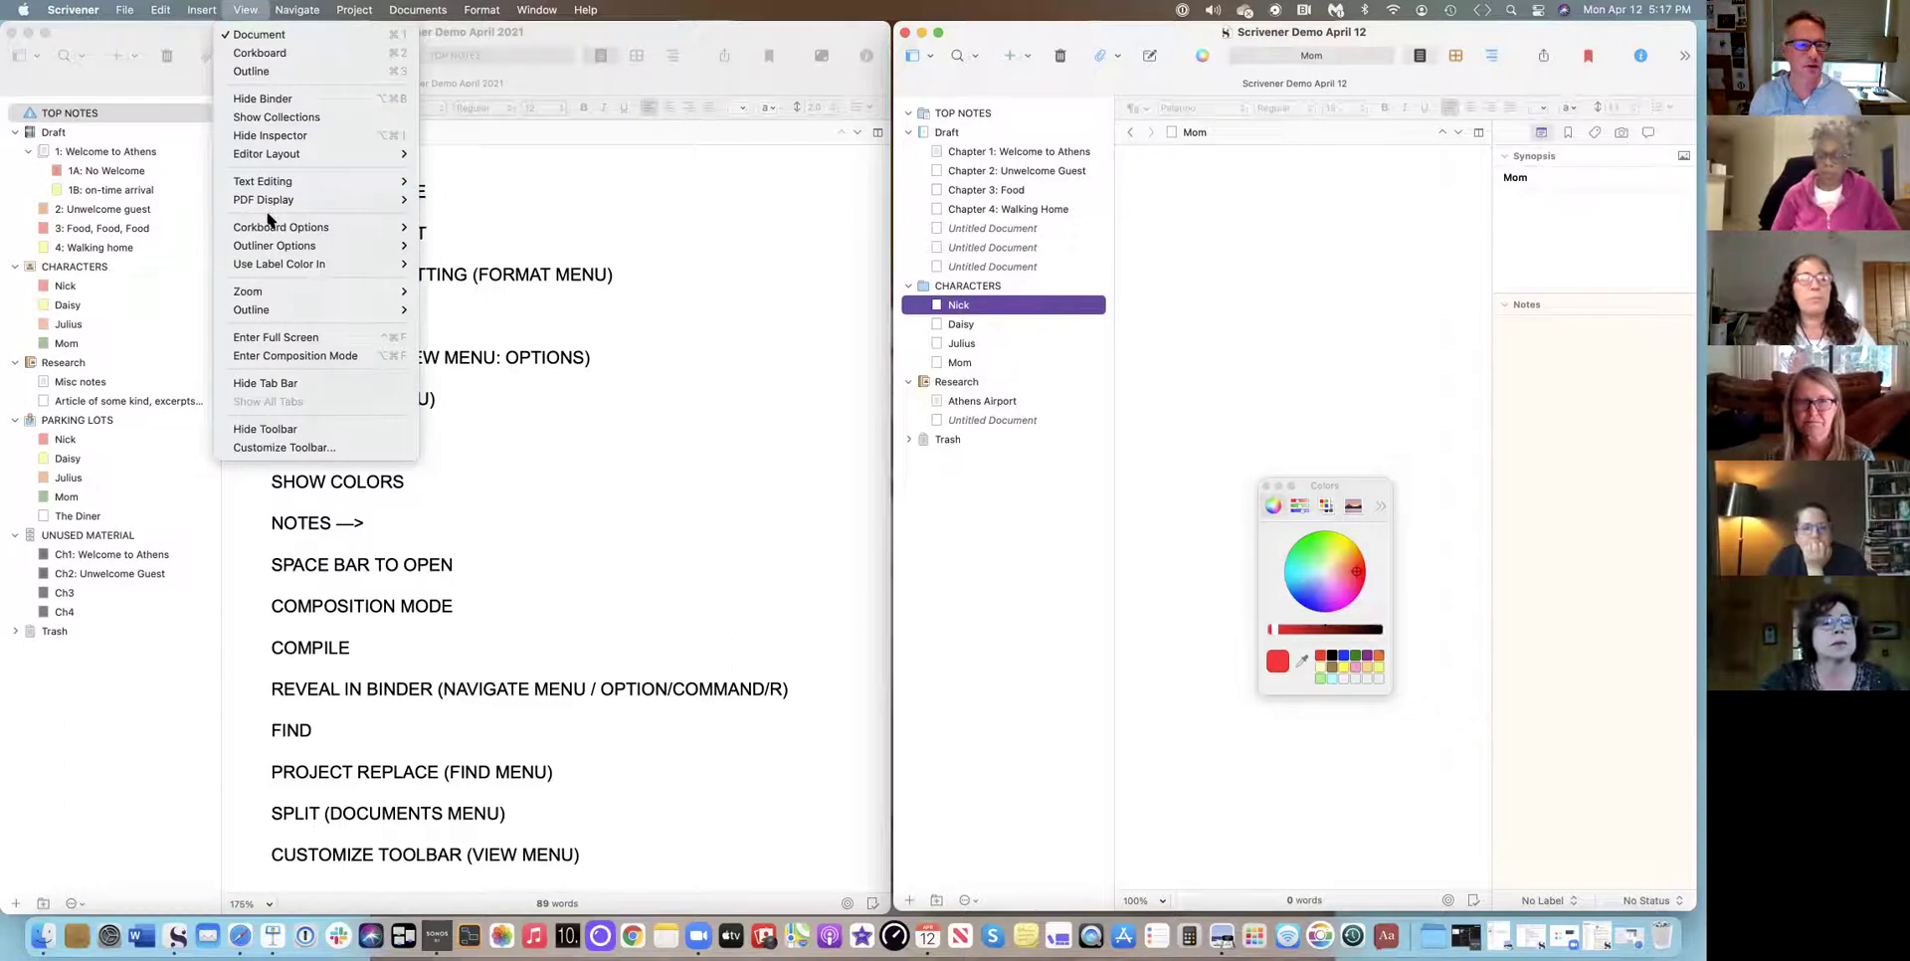
mouse_move(266, 268)
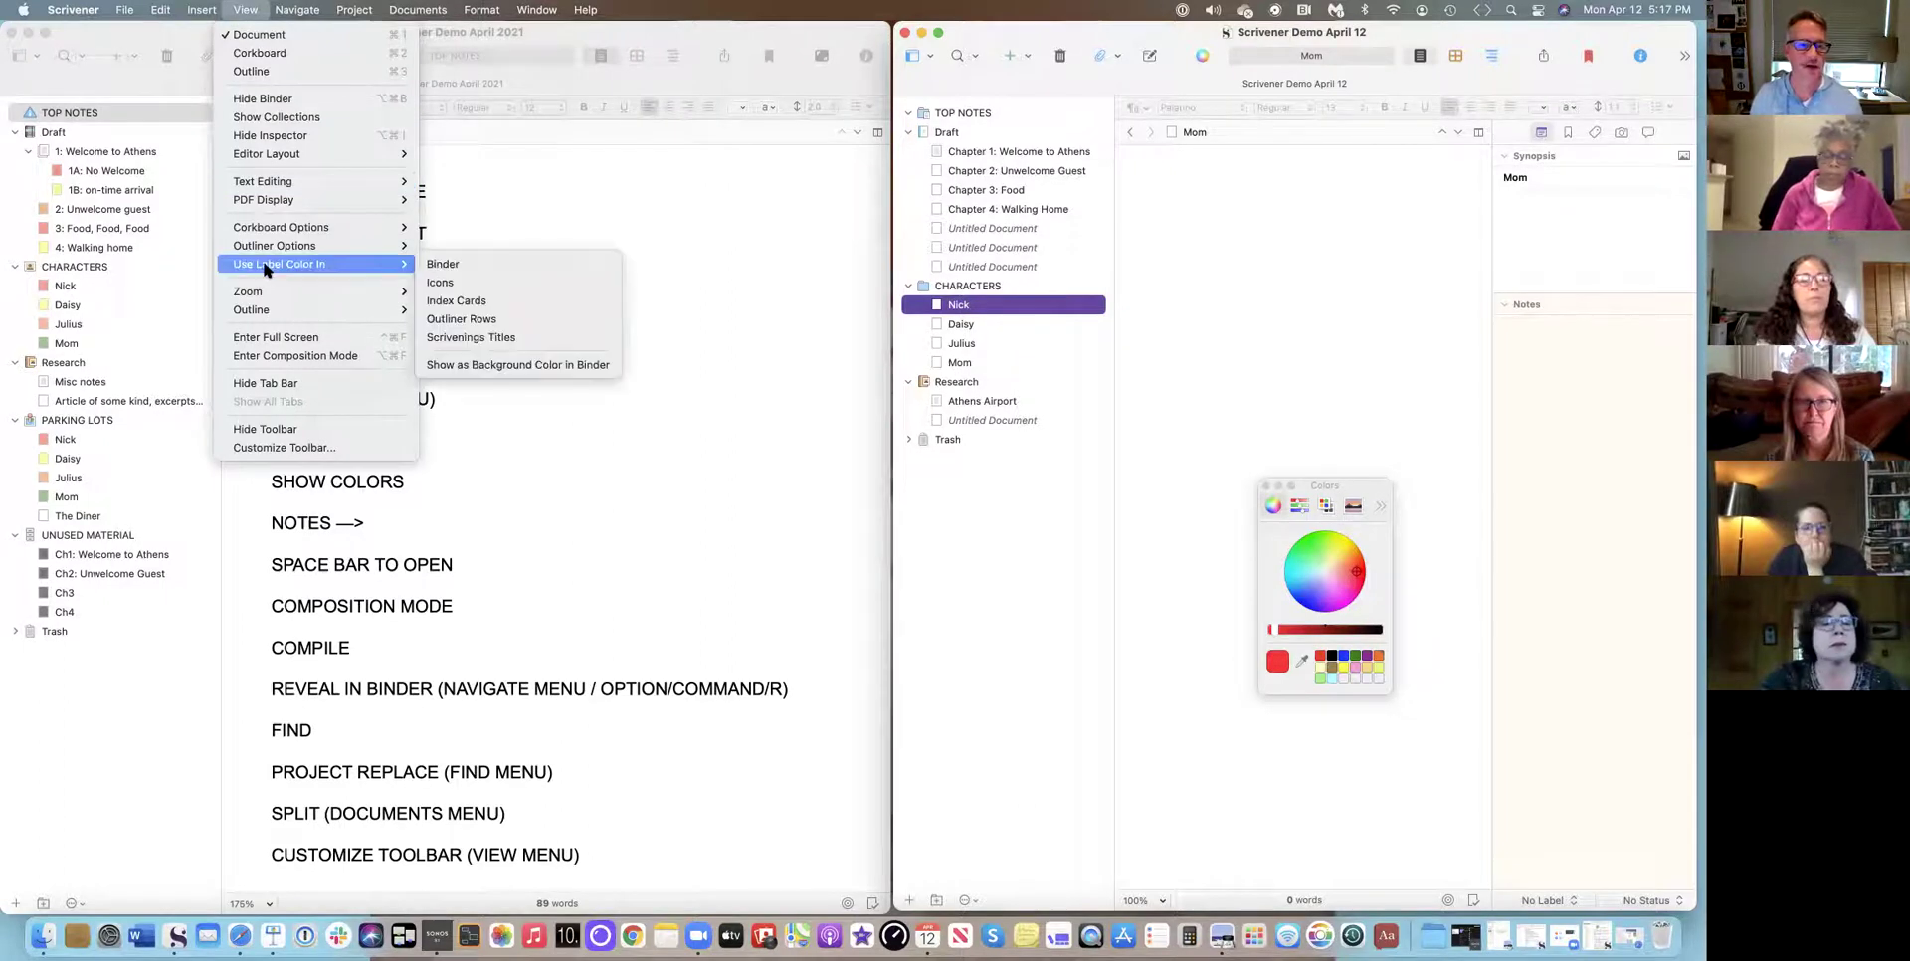
click(432, 284)
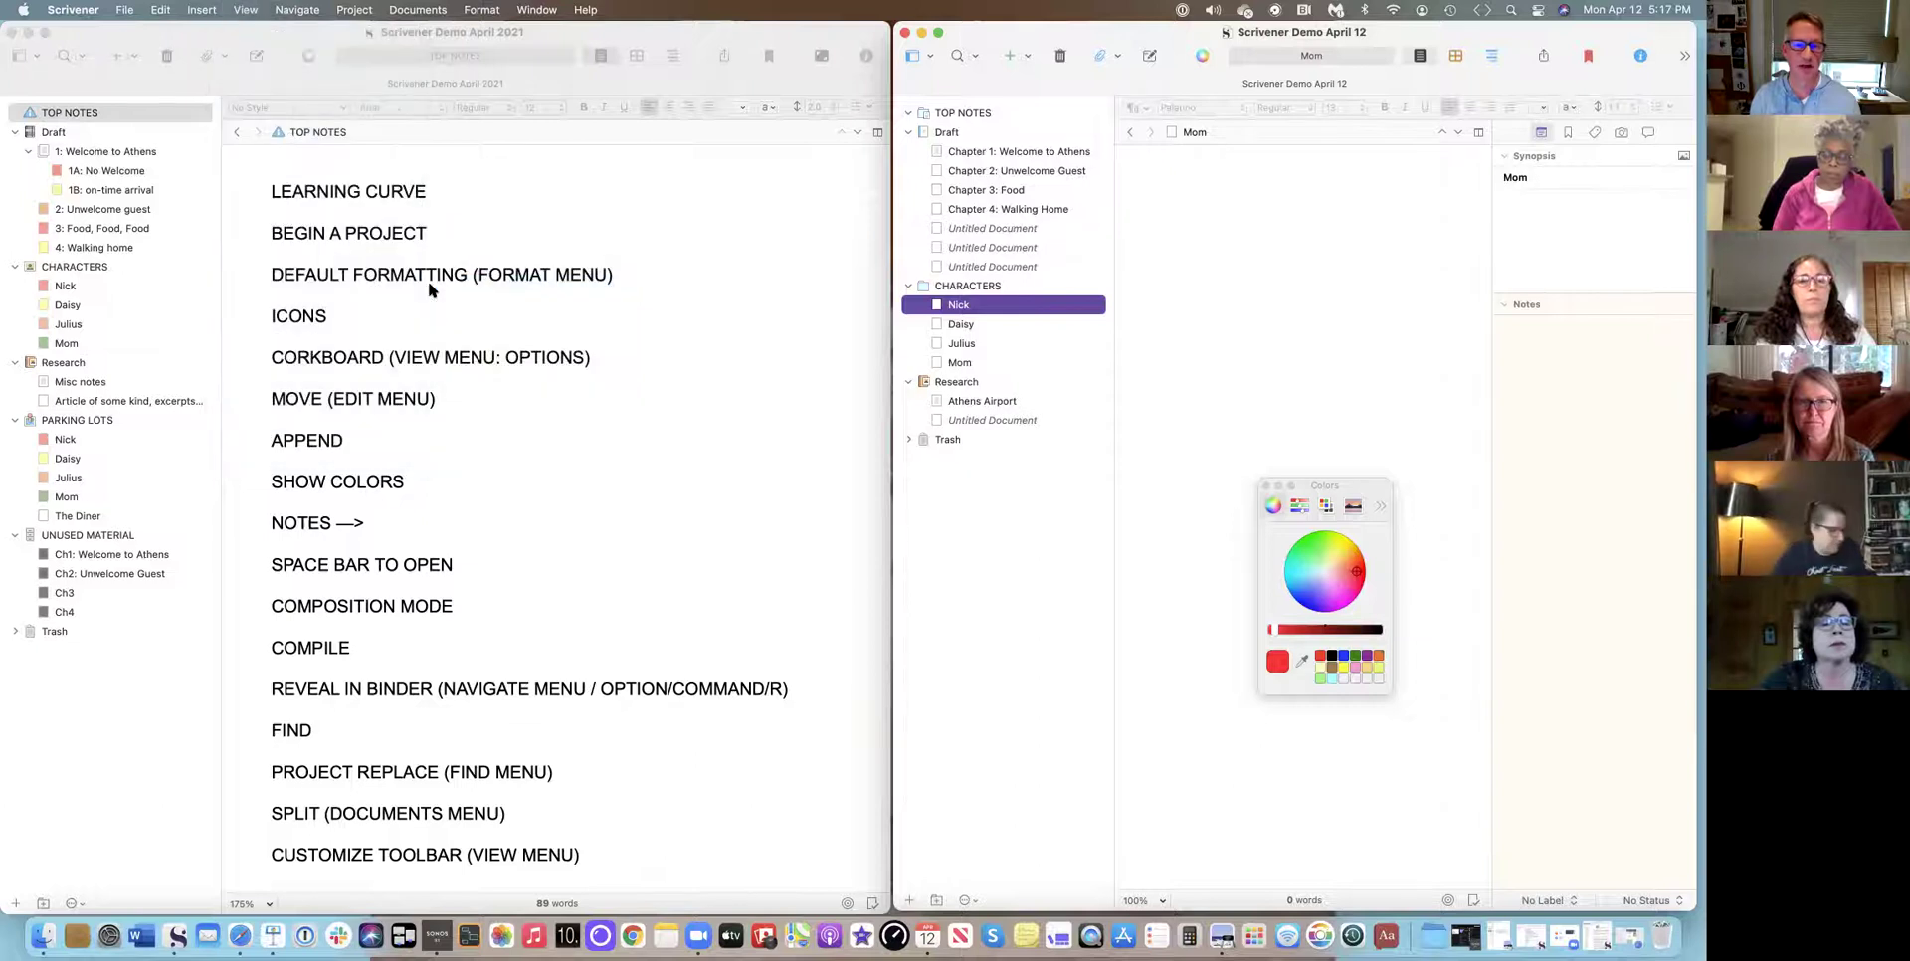
click(243, 10)
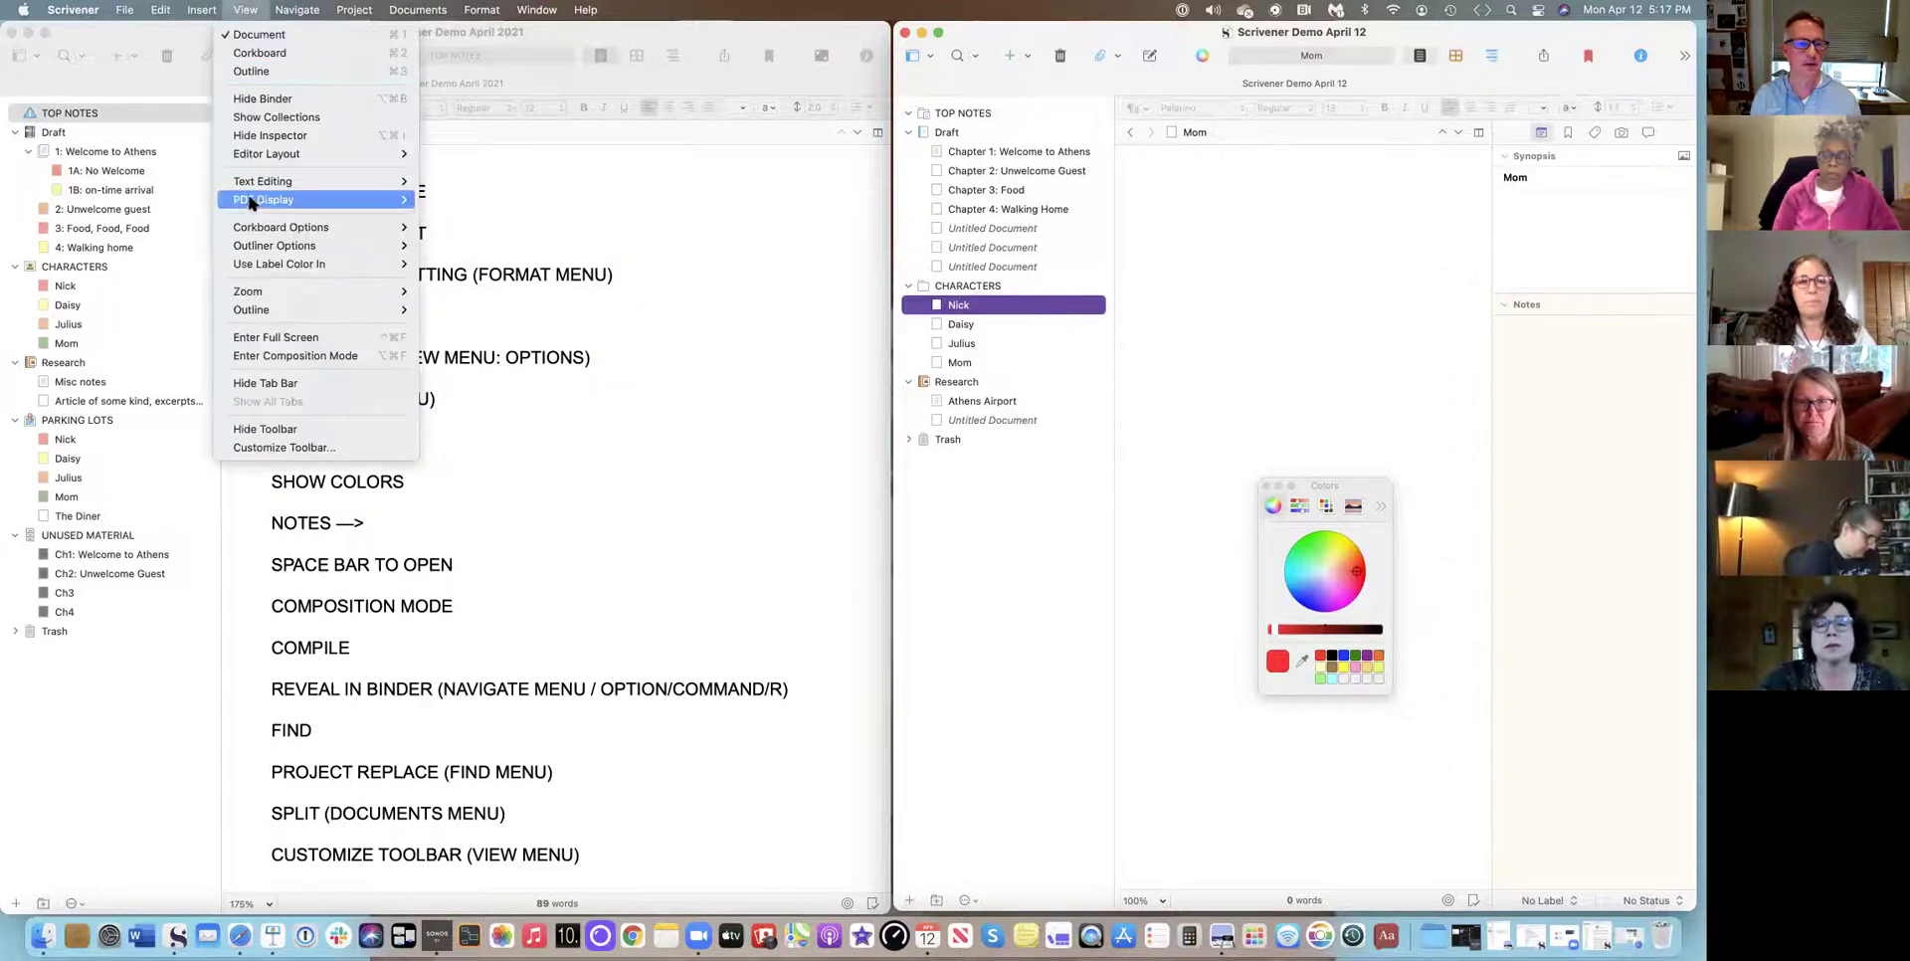
mouse_move(261, 248)
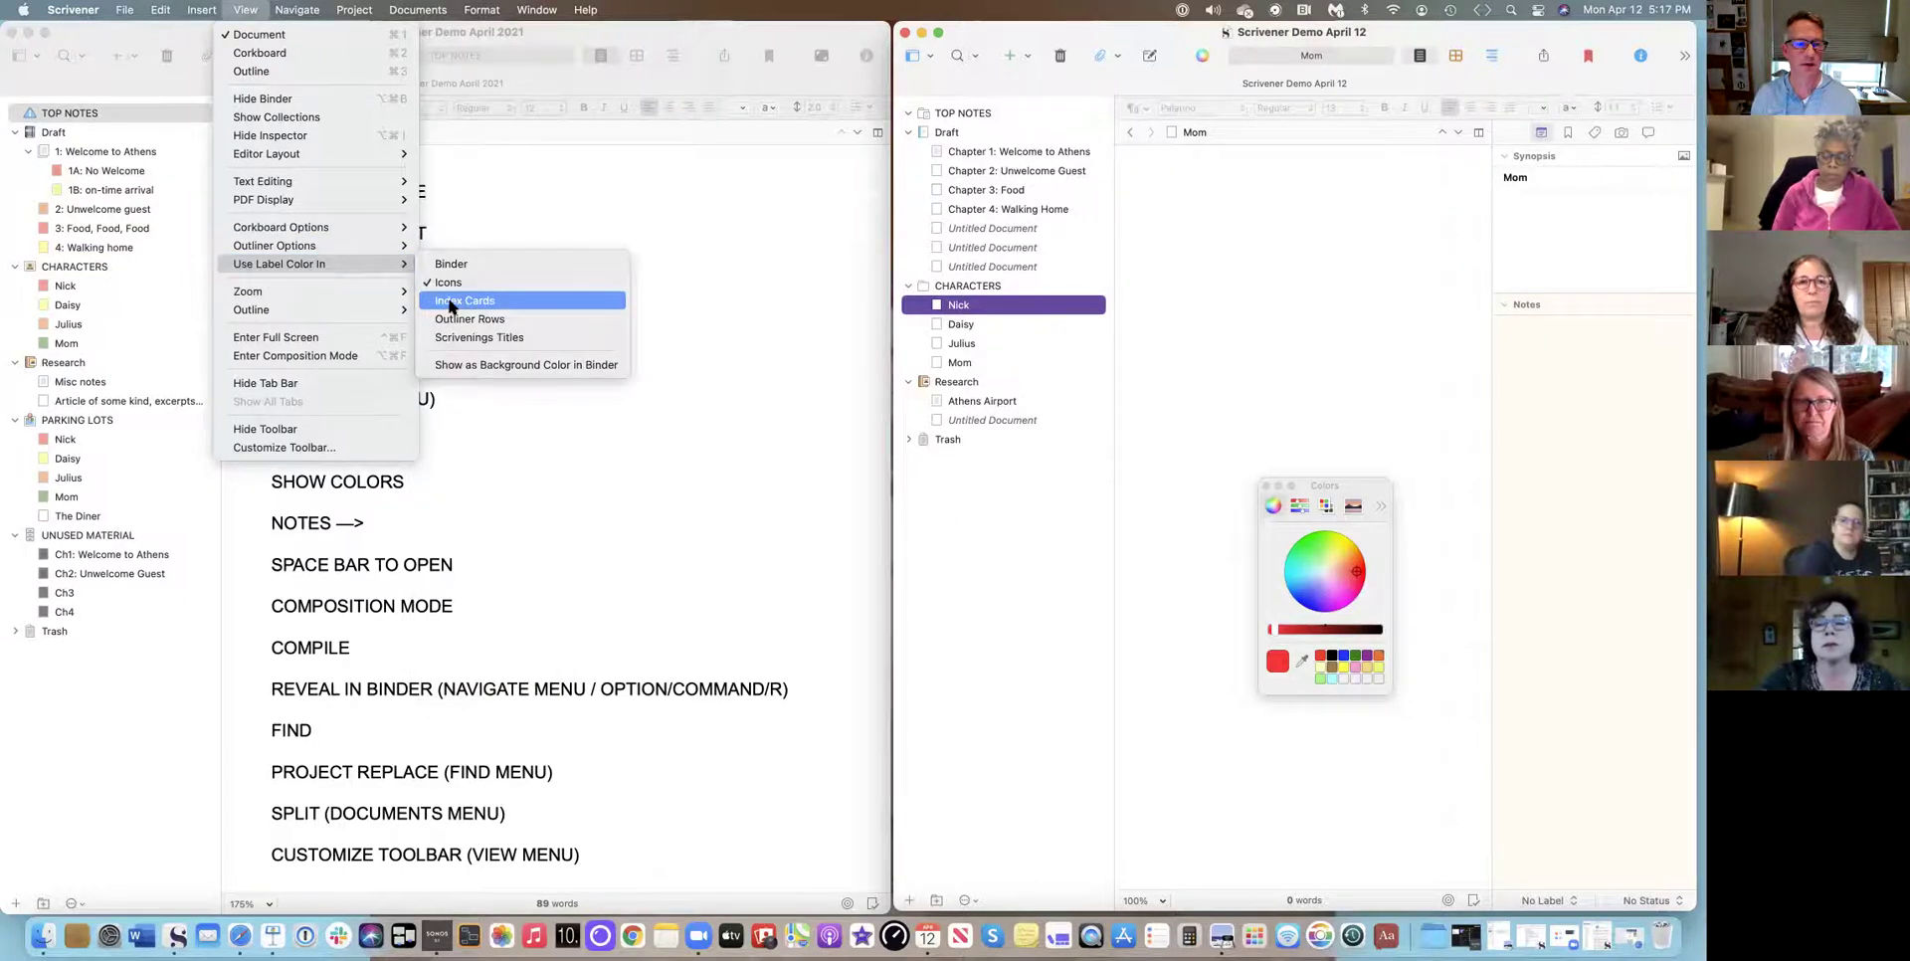
click(448, 301)
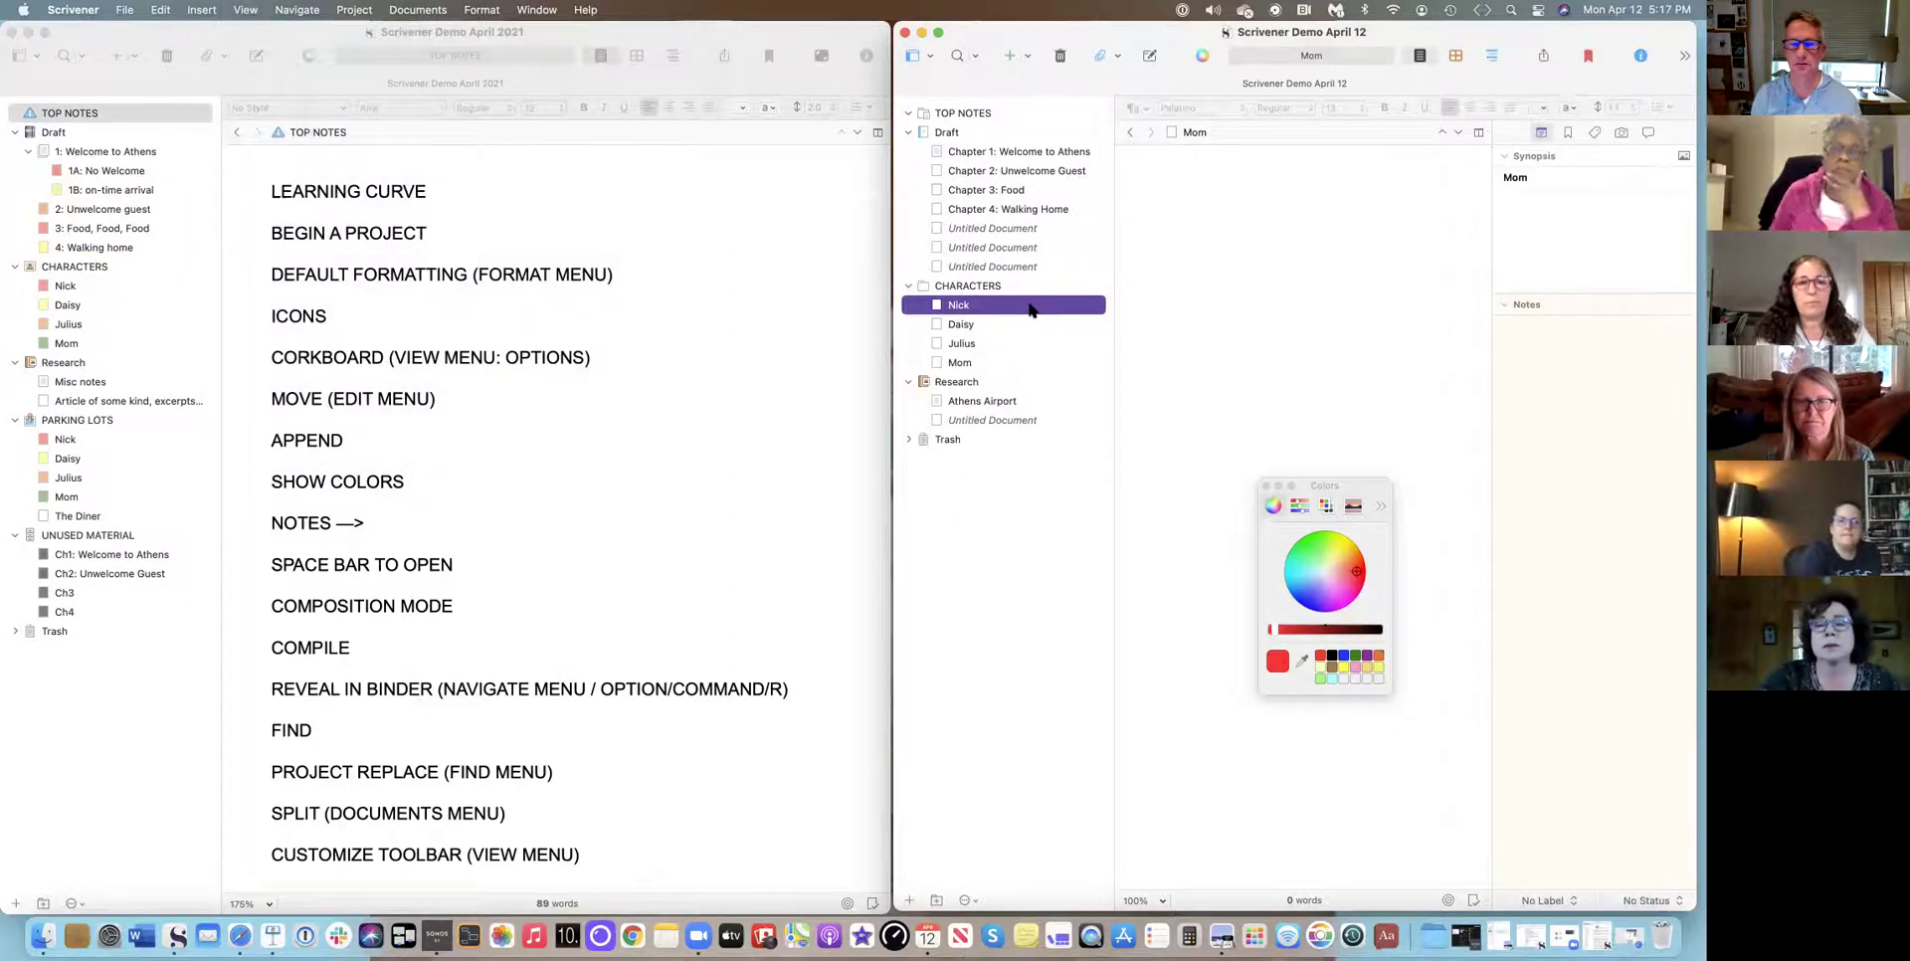
Assign the Nick label to the Nick document in the CHARACTERS folder and open its synopsis card.
right_click(1030, 310)
mouse_move(1177, 397)
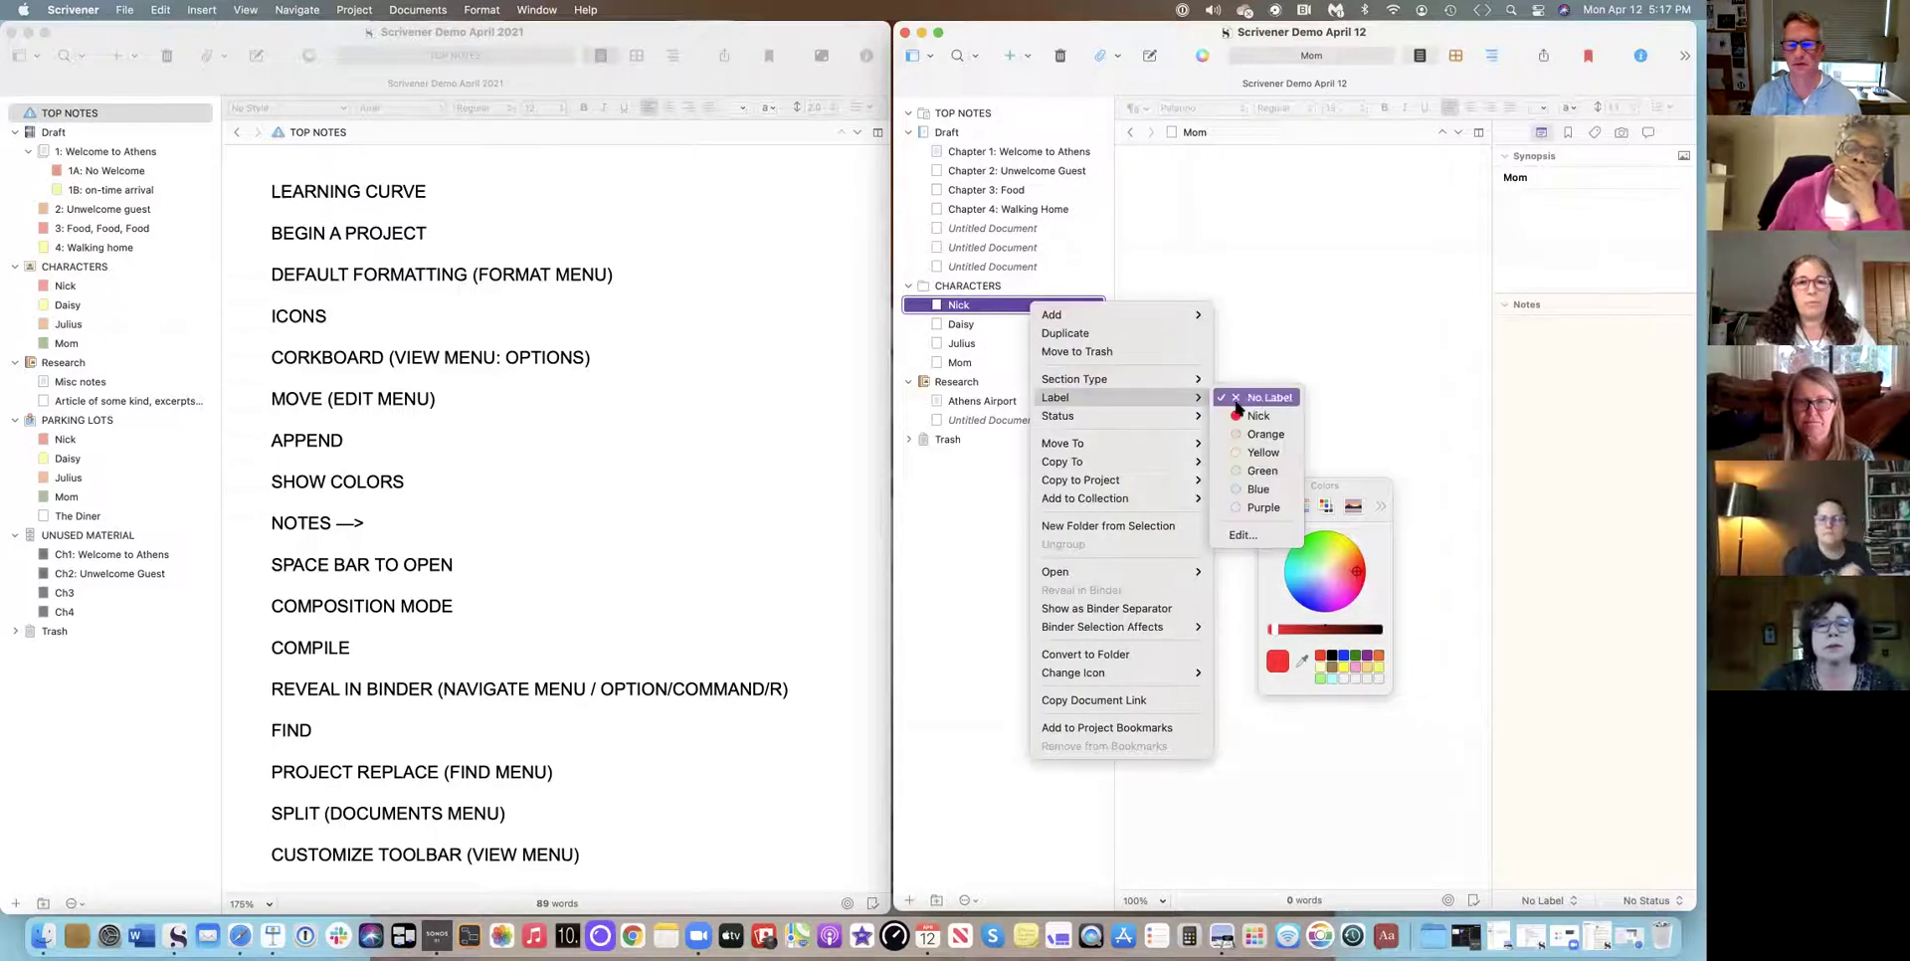
click(1251, 416)
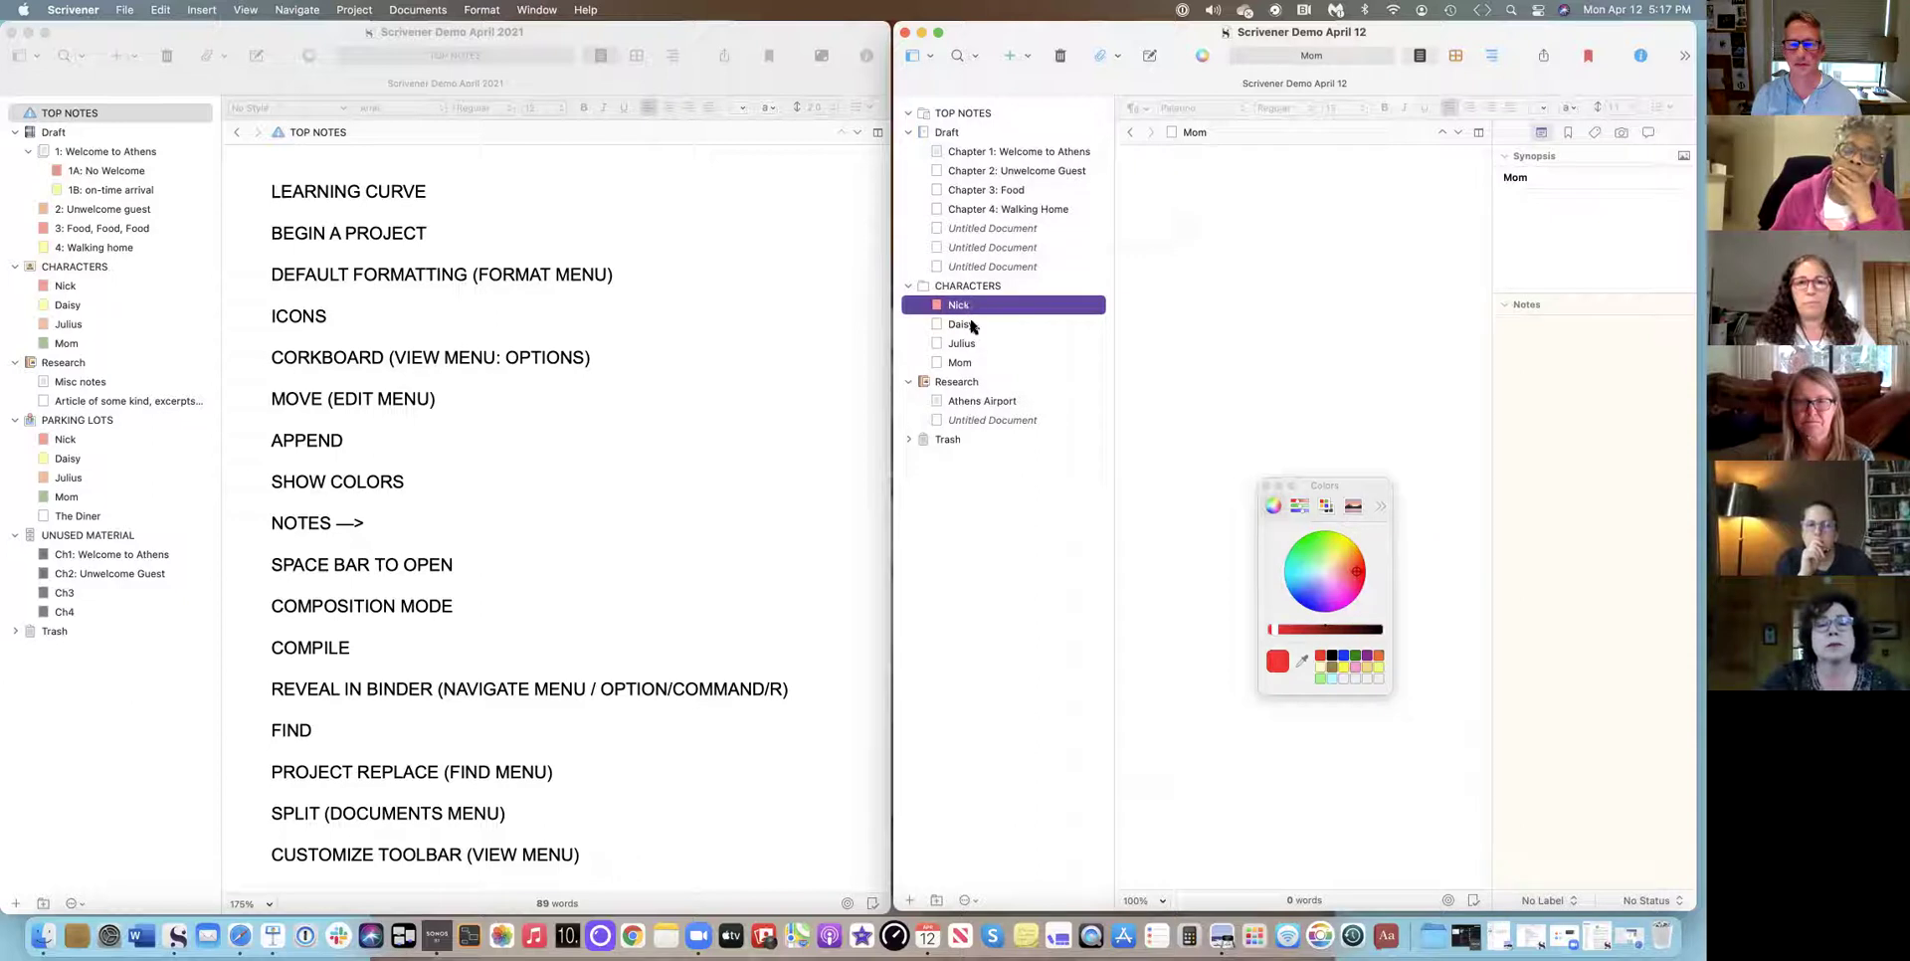
click(1557, 231)
click(968, 304)
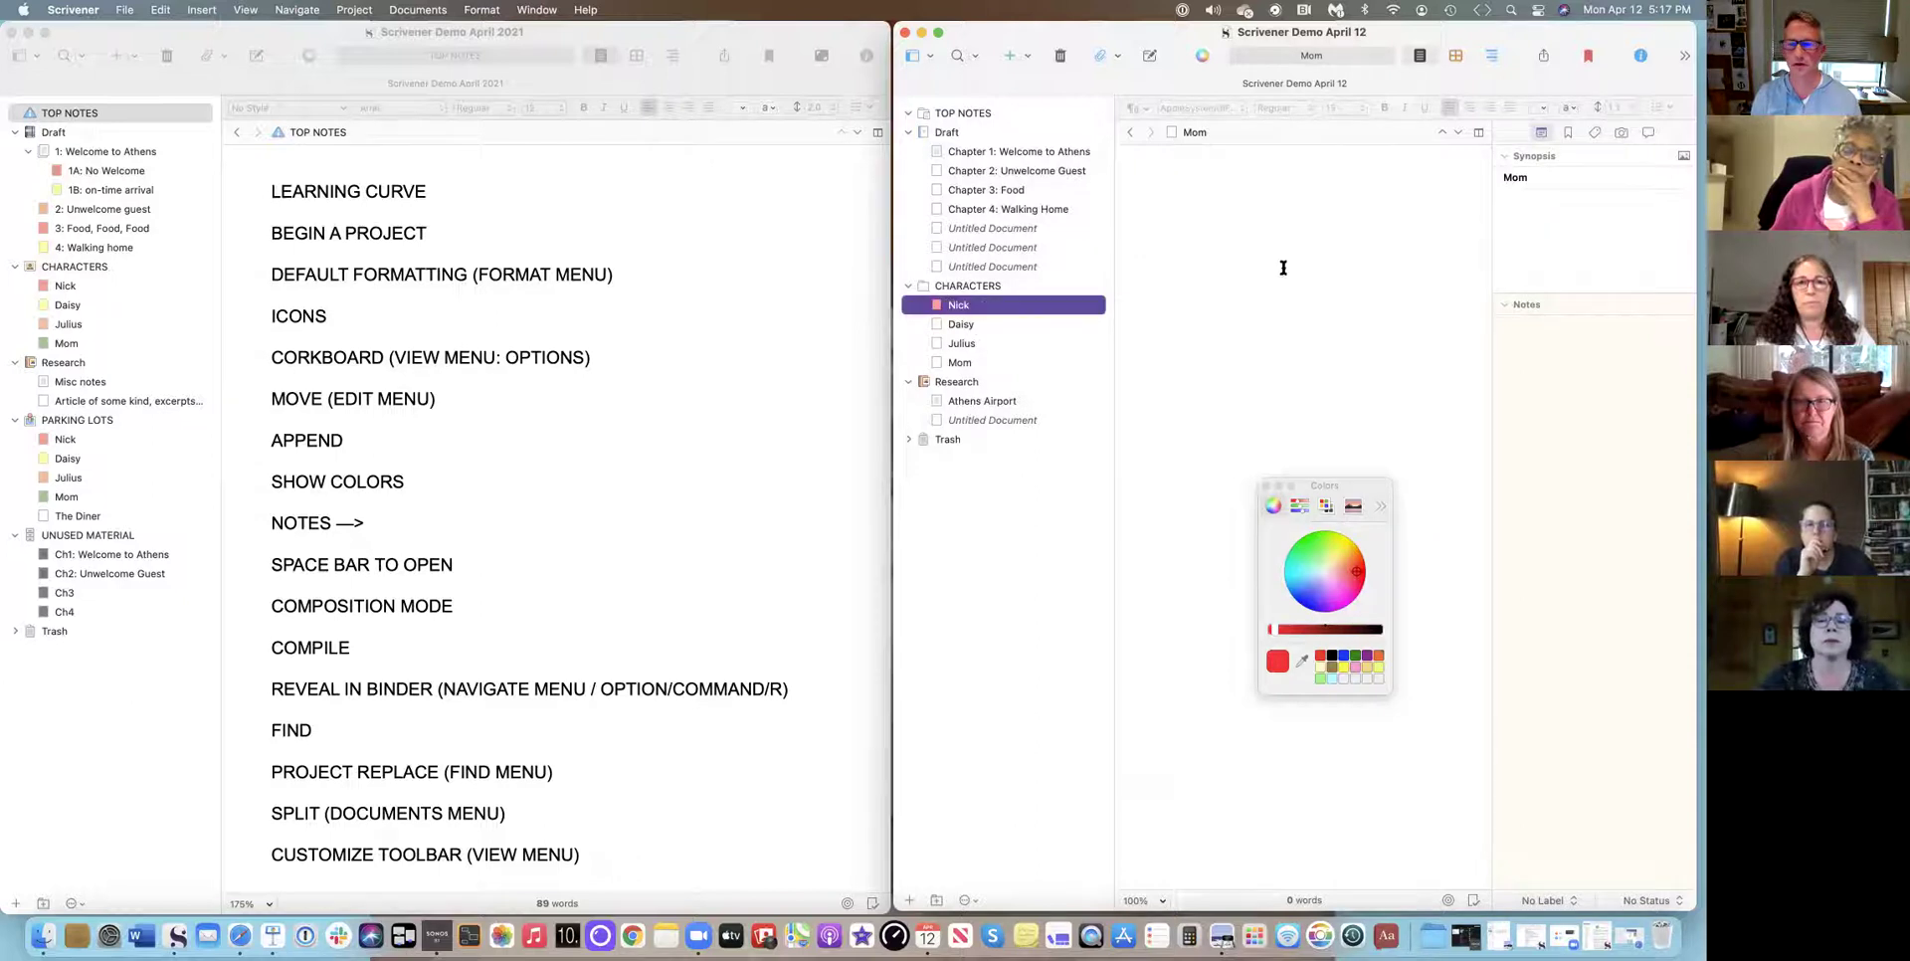
click(1575, 216)
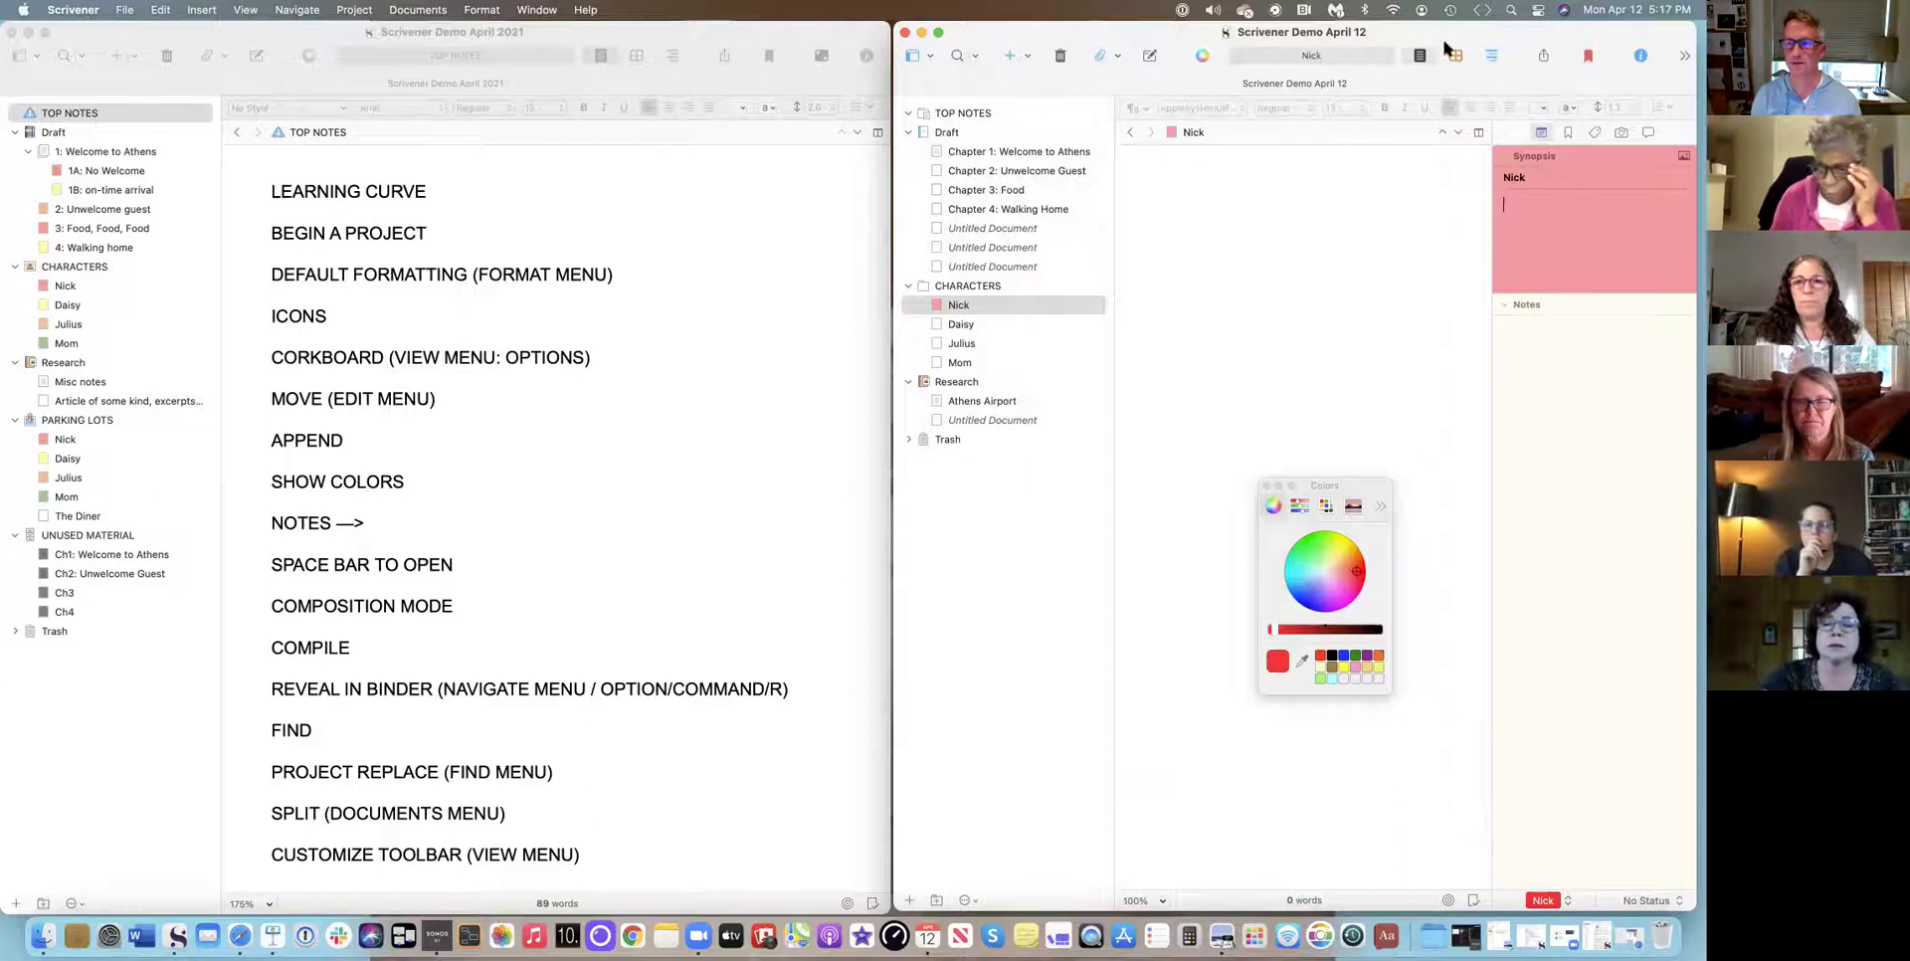
View the CHARACTERS folder's documents as index cards on the corkboard.
click(945, 132)
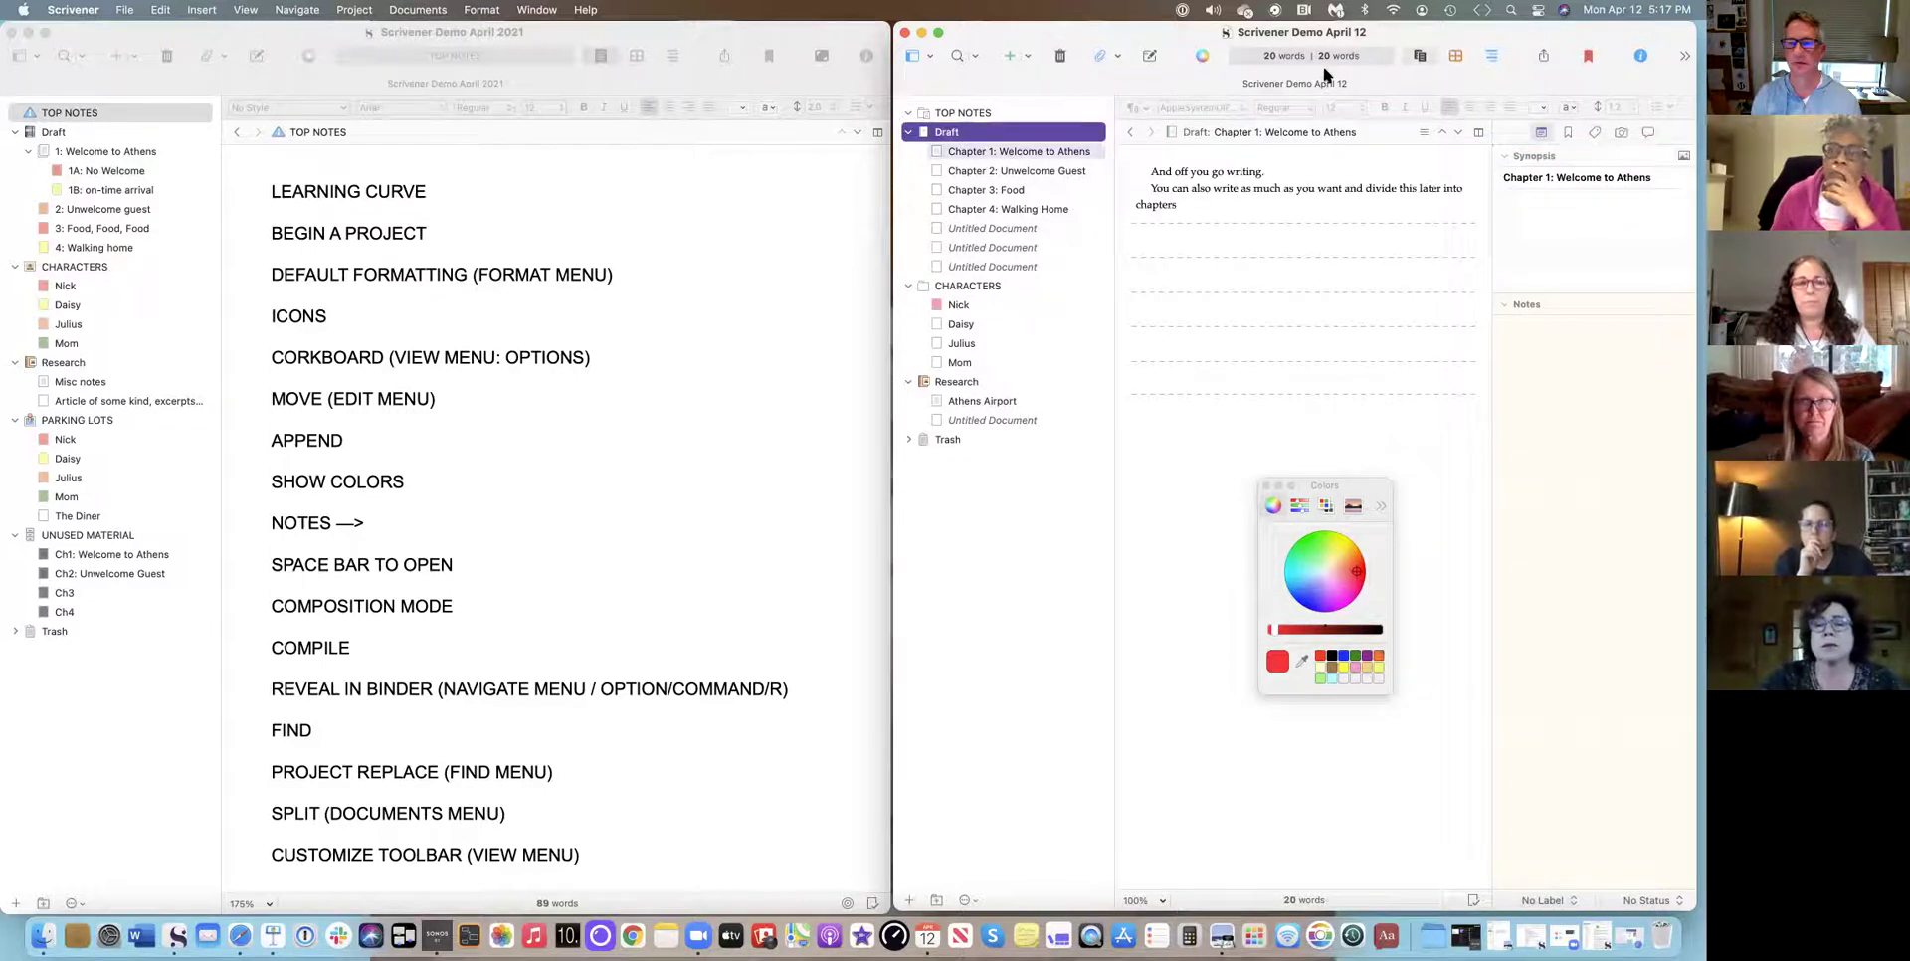
click(974, 285)
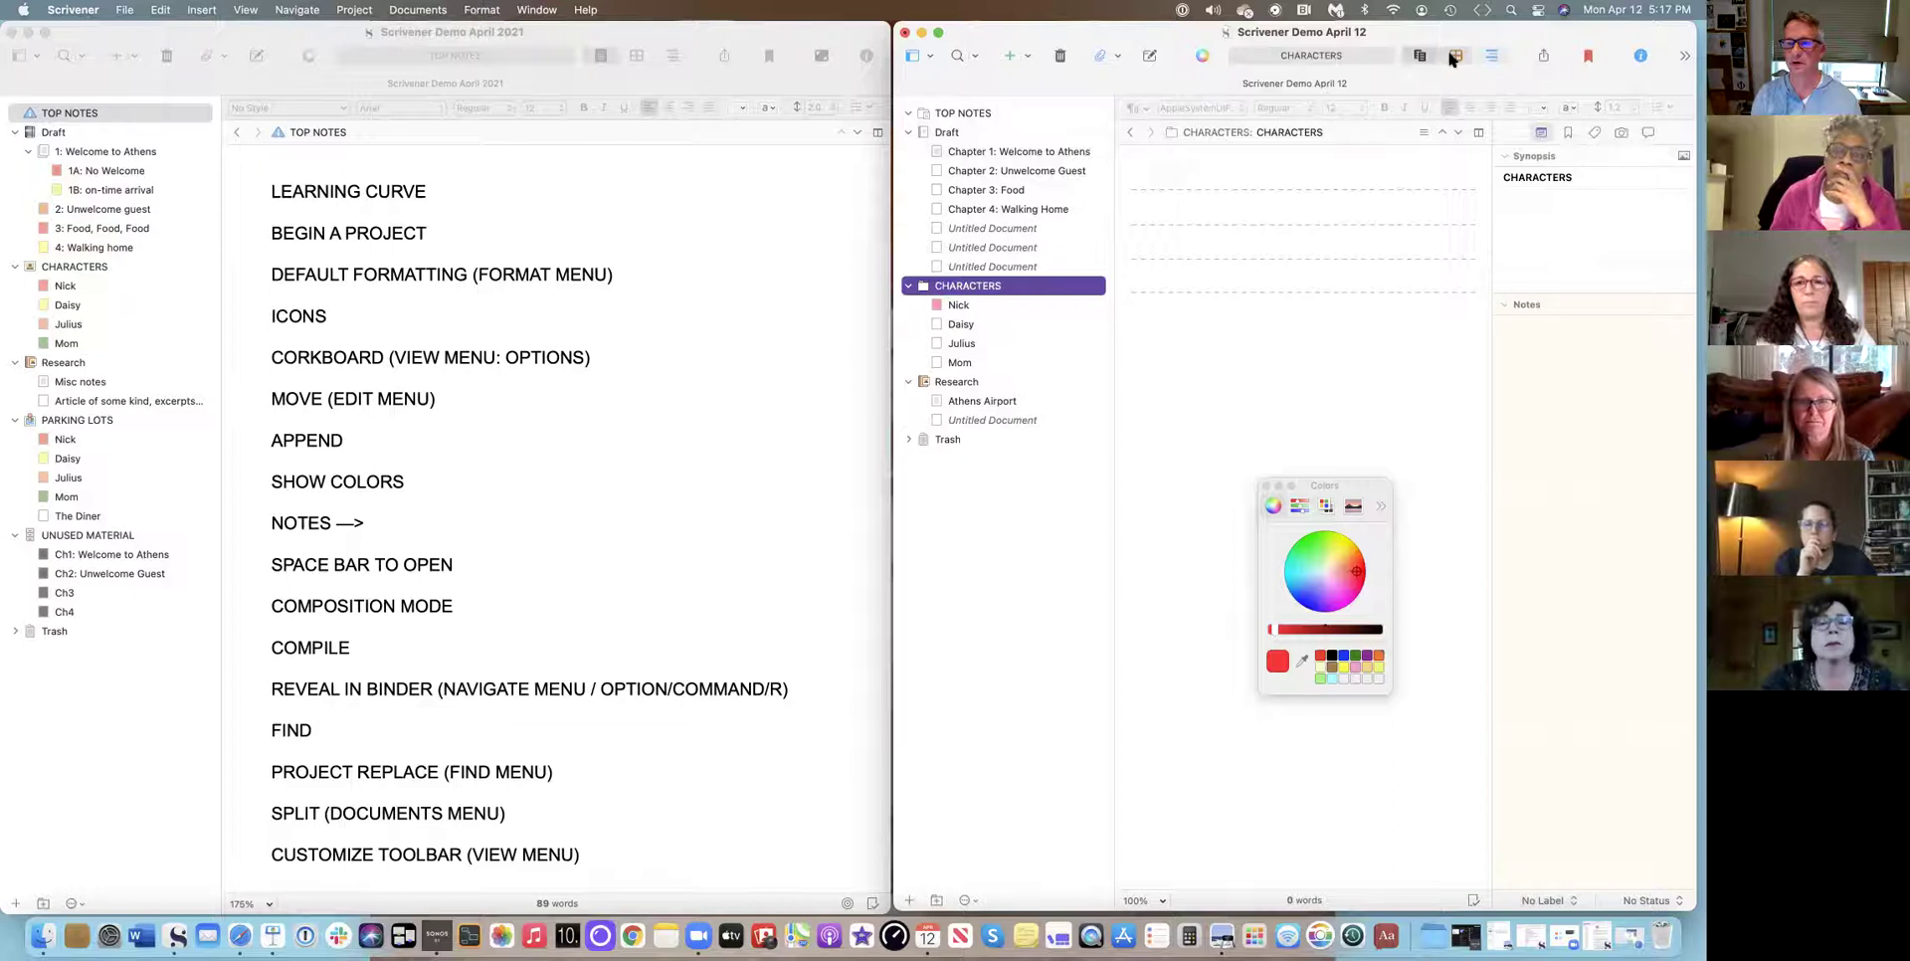
click(1453, 57)
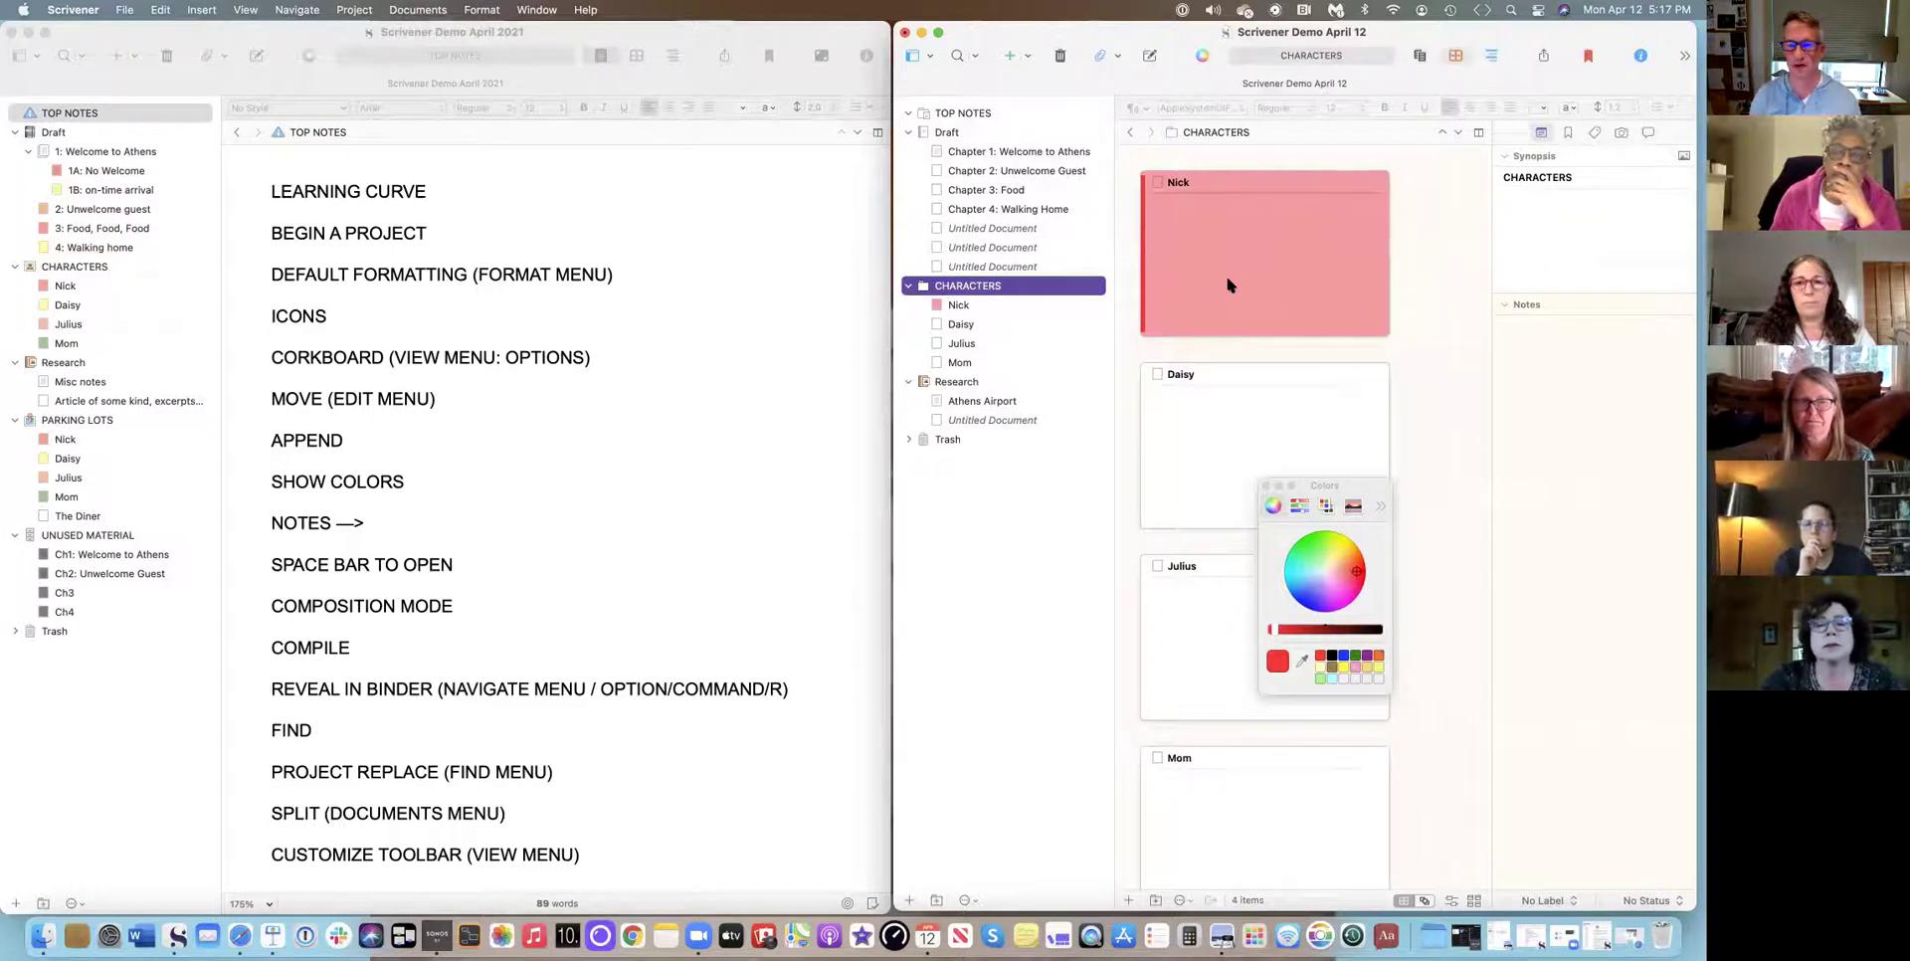
Edit the project's label list, renaming the Orange label as Daisy and changing its colour to bright yellow.
click(961, 324)
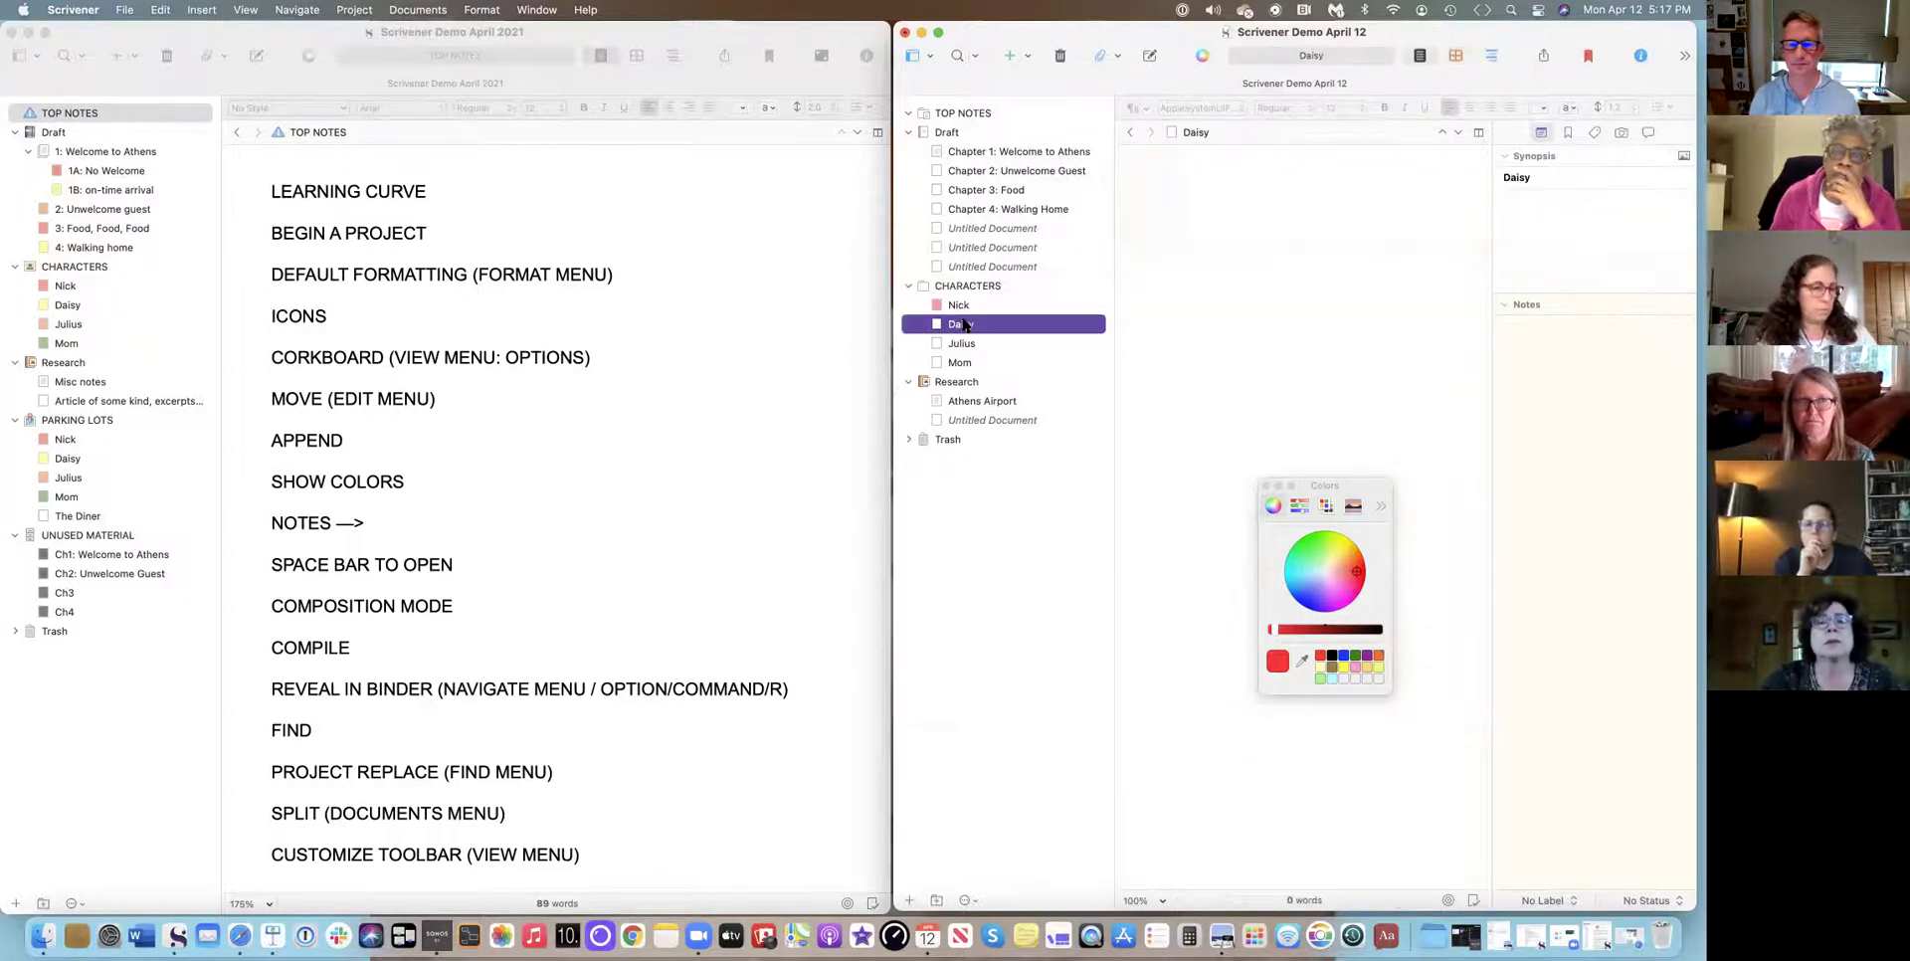
right_click(974, 326)
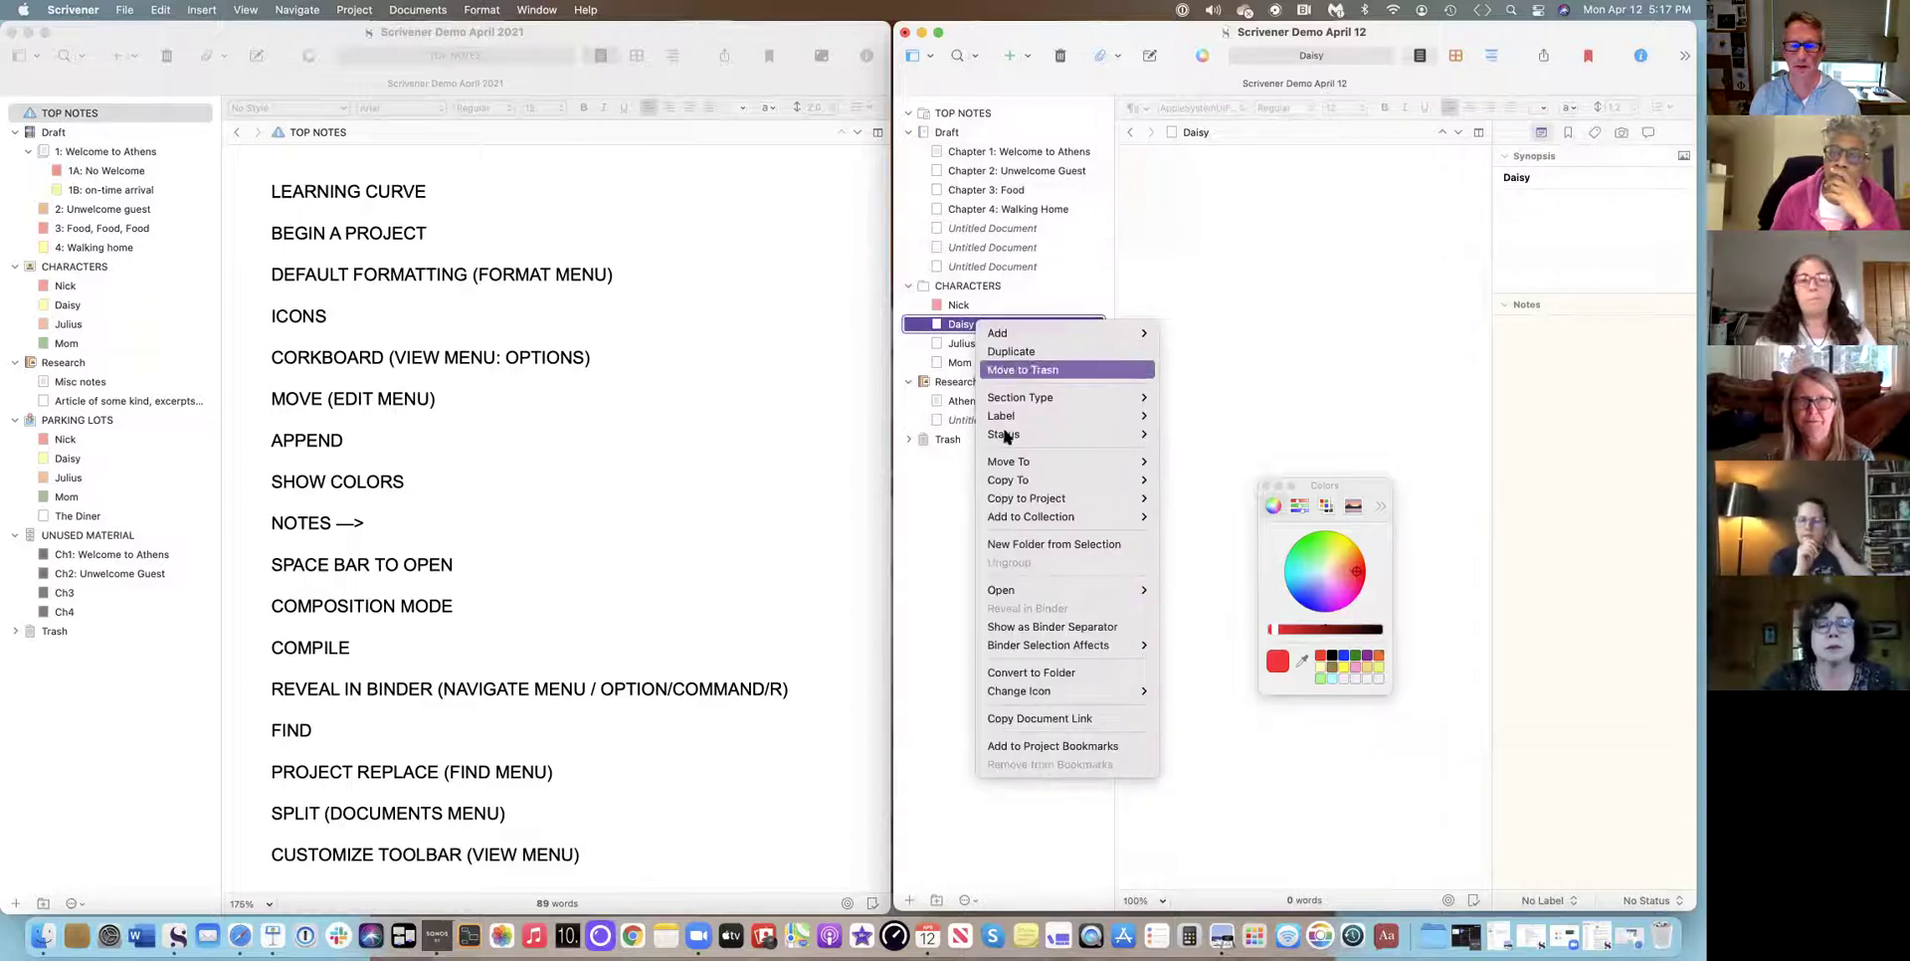
mouse_move(1004, 415)
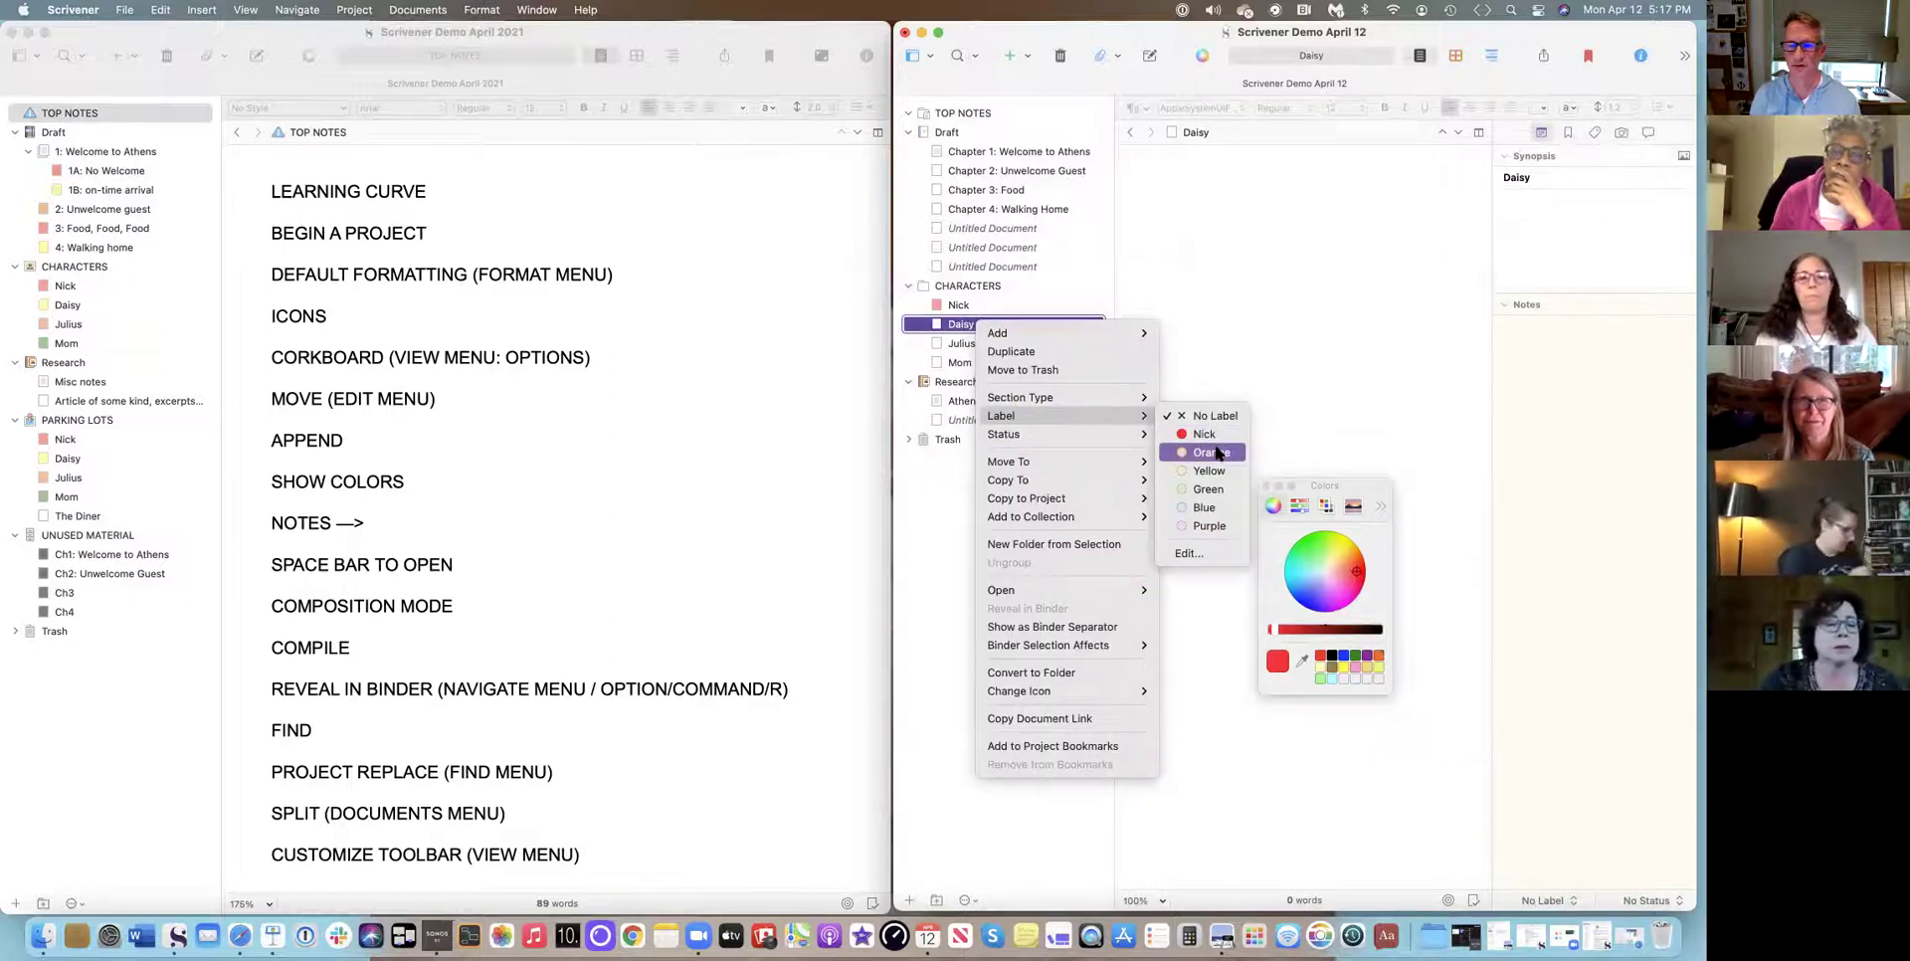
click(1193, 554)
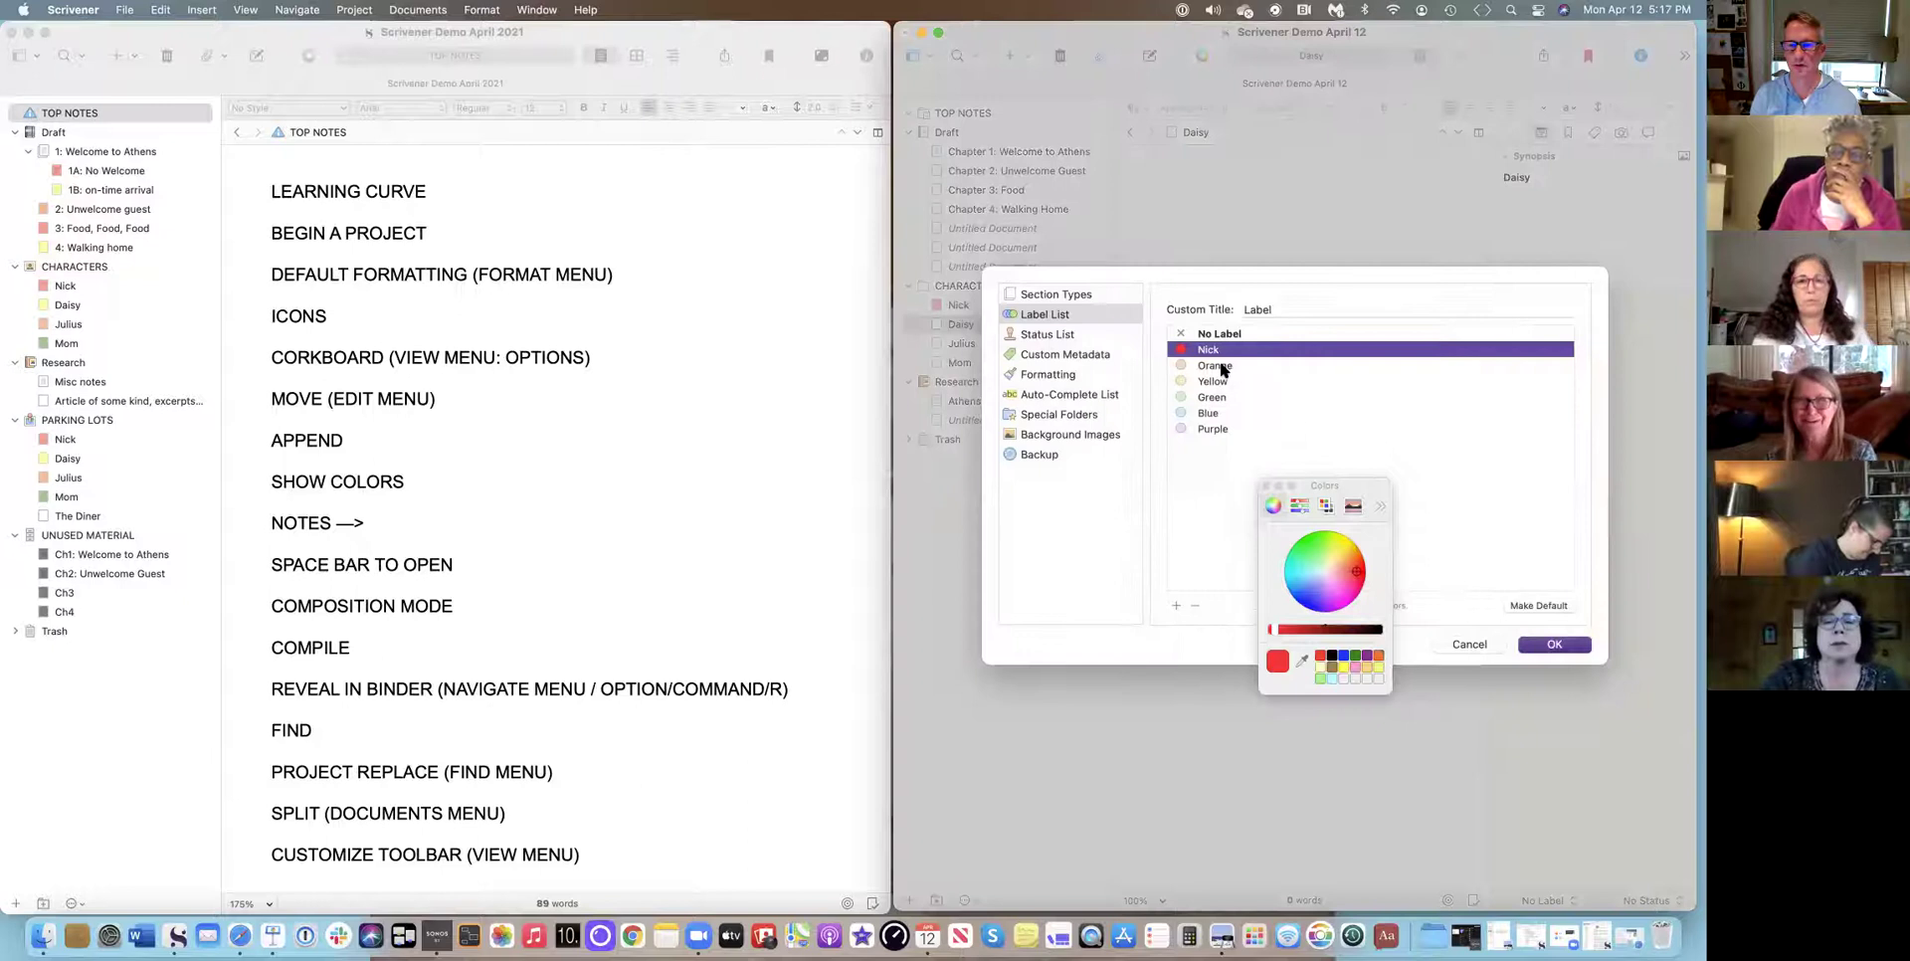
click(1222, 366)
click(1222, 366)
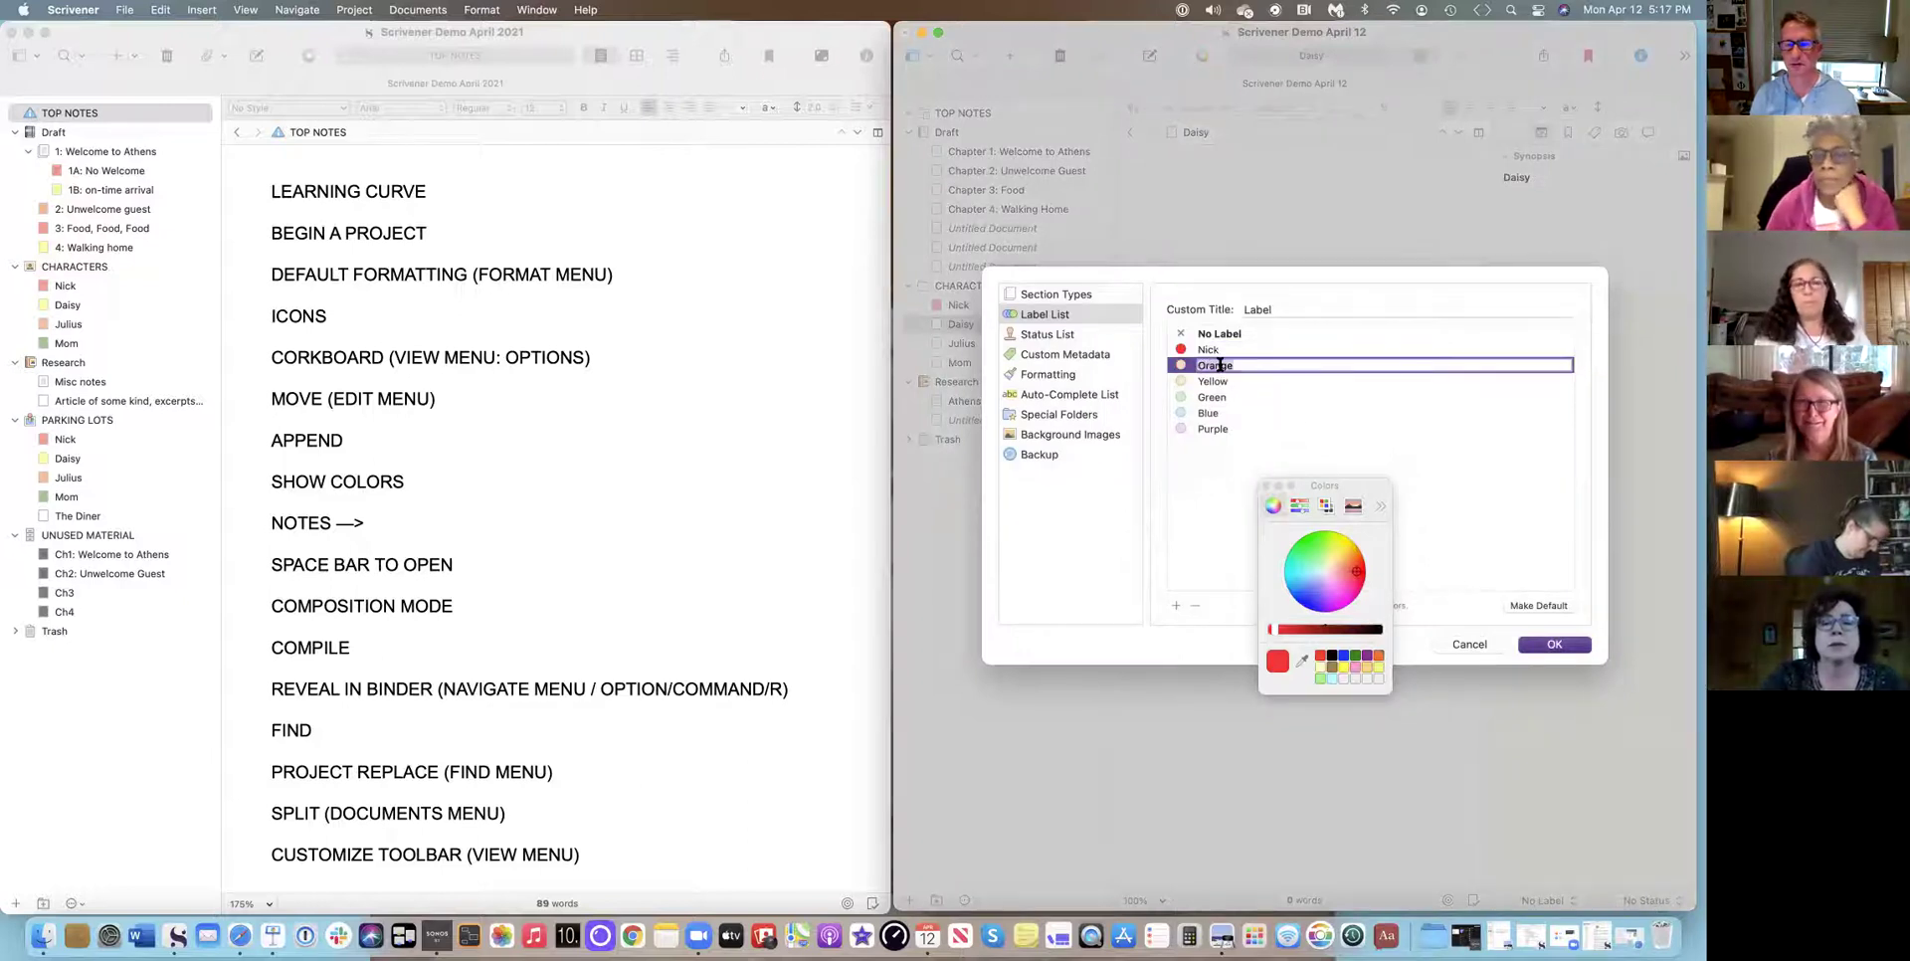
text(Daisy)
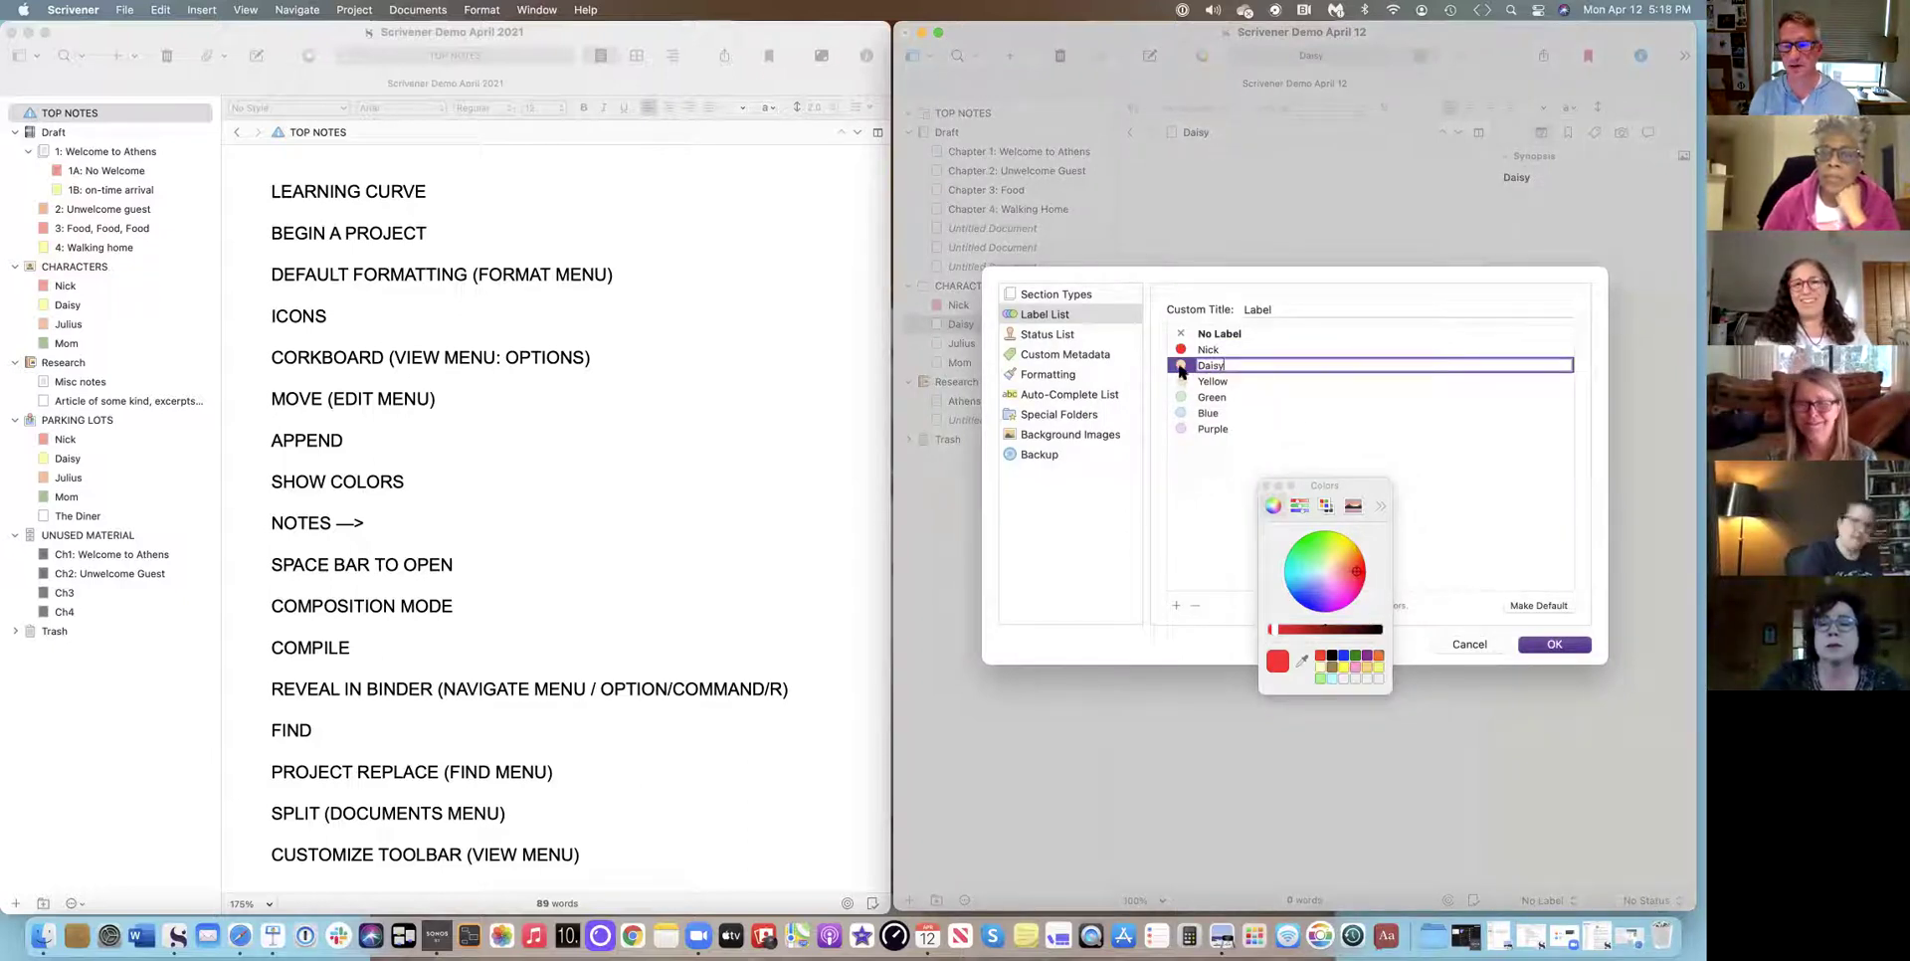
click(1180, 369)
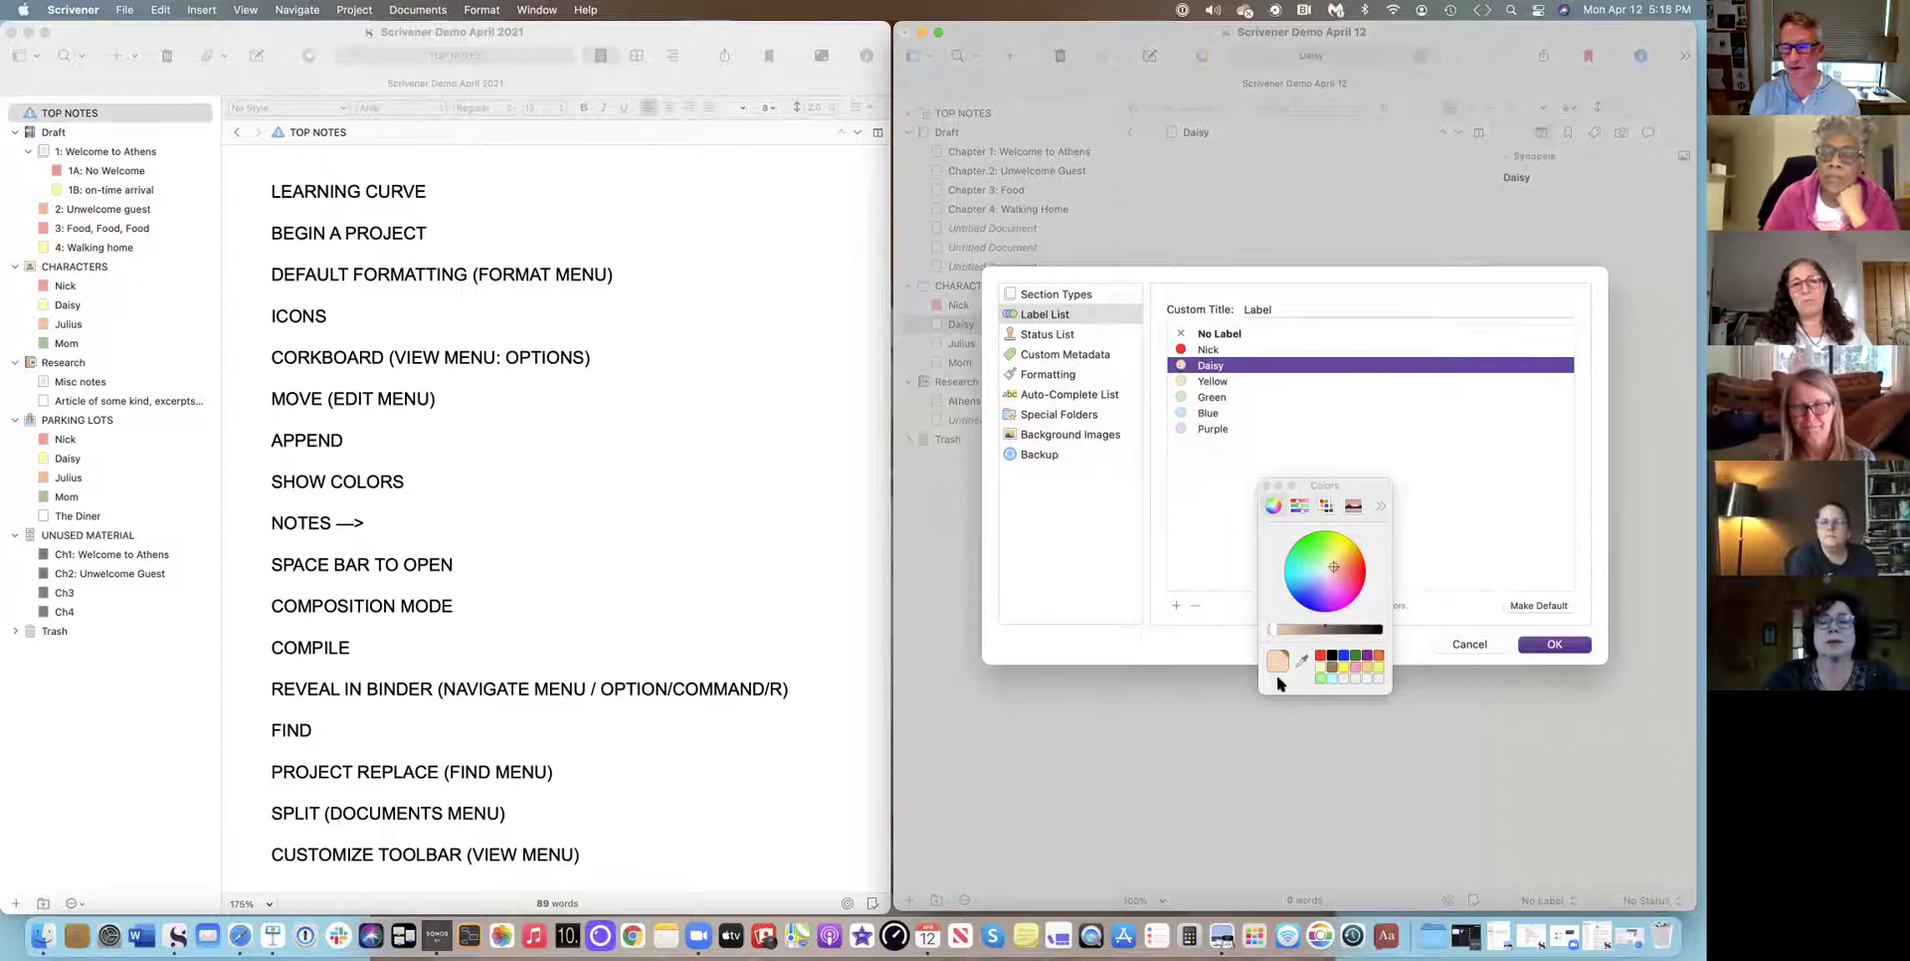
click(1351, 661)
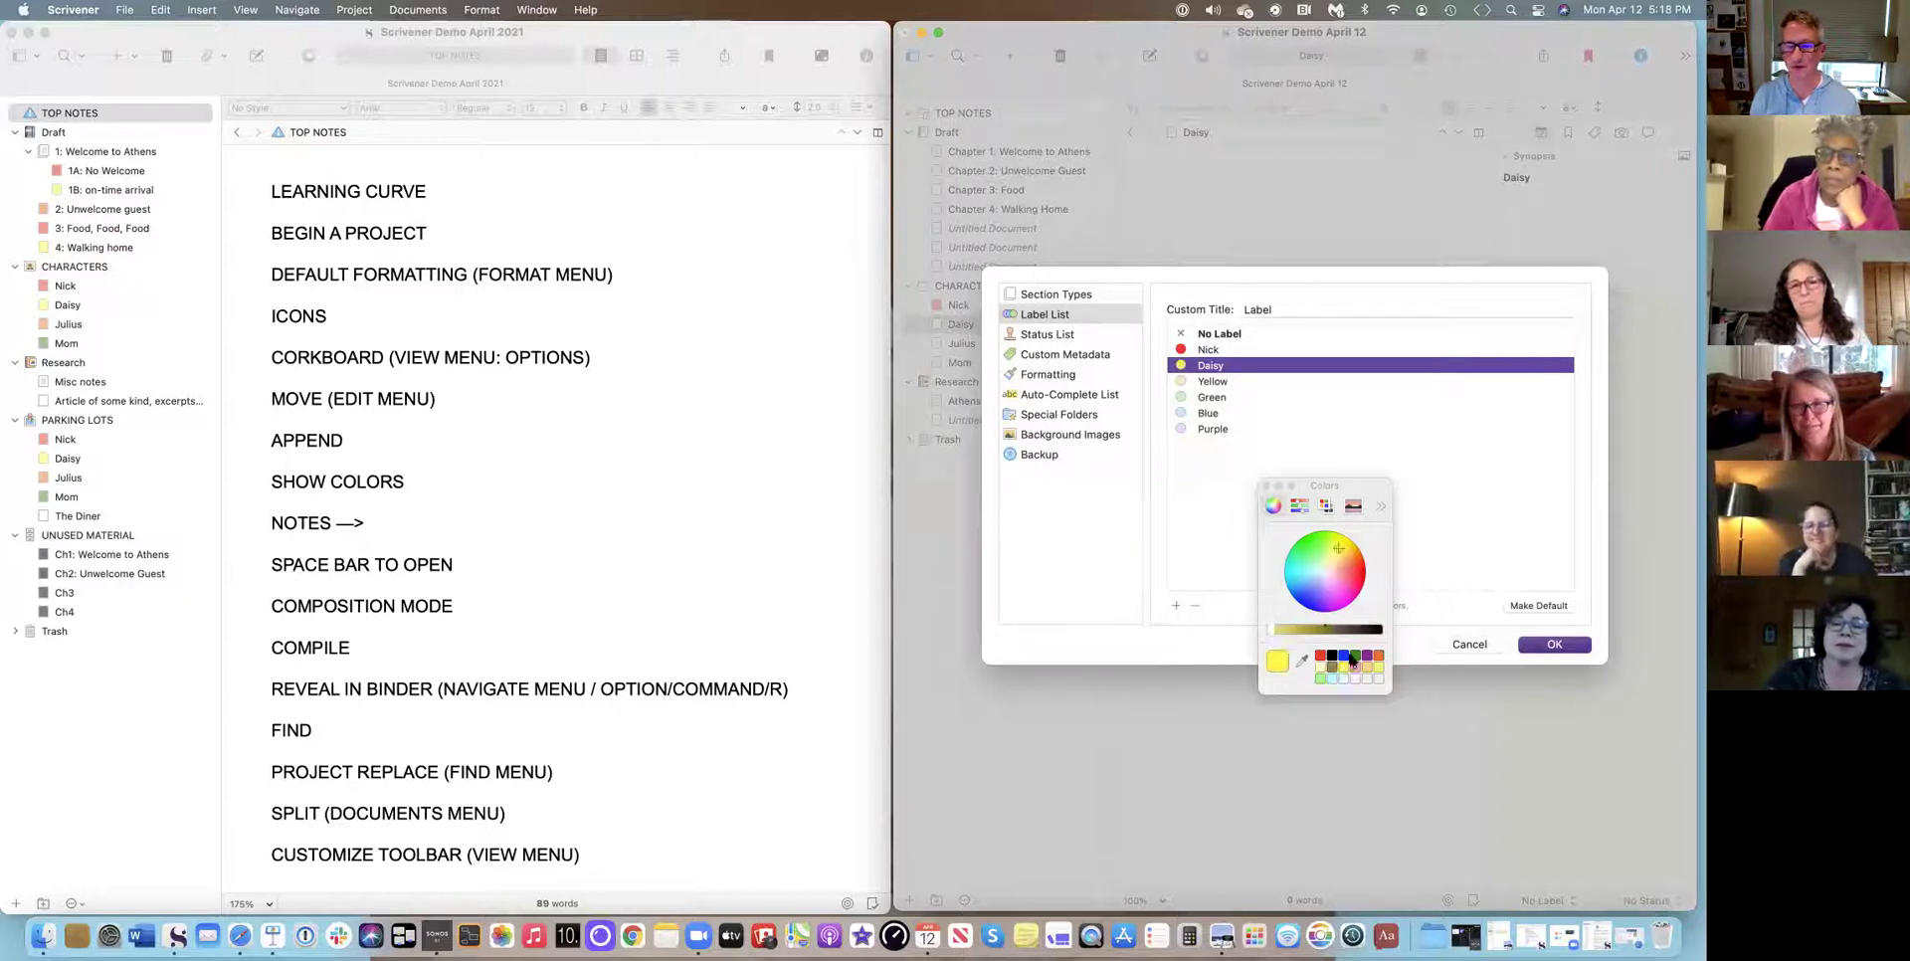
Rename the Yellow label as Julius and change its colour to a strong orange.
double_click(1213, 383)
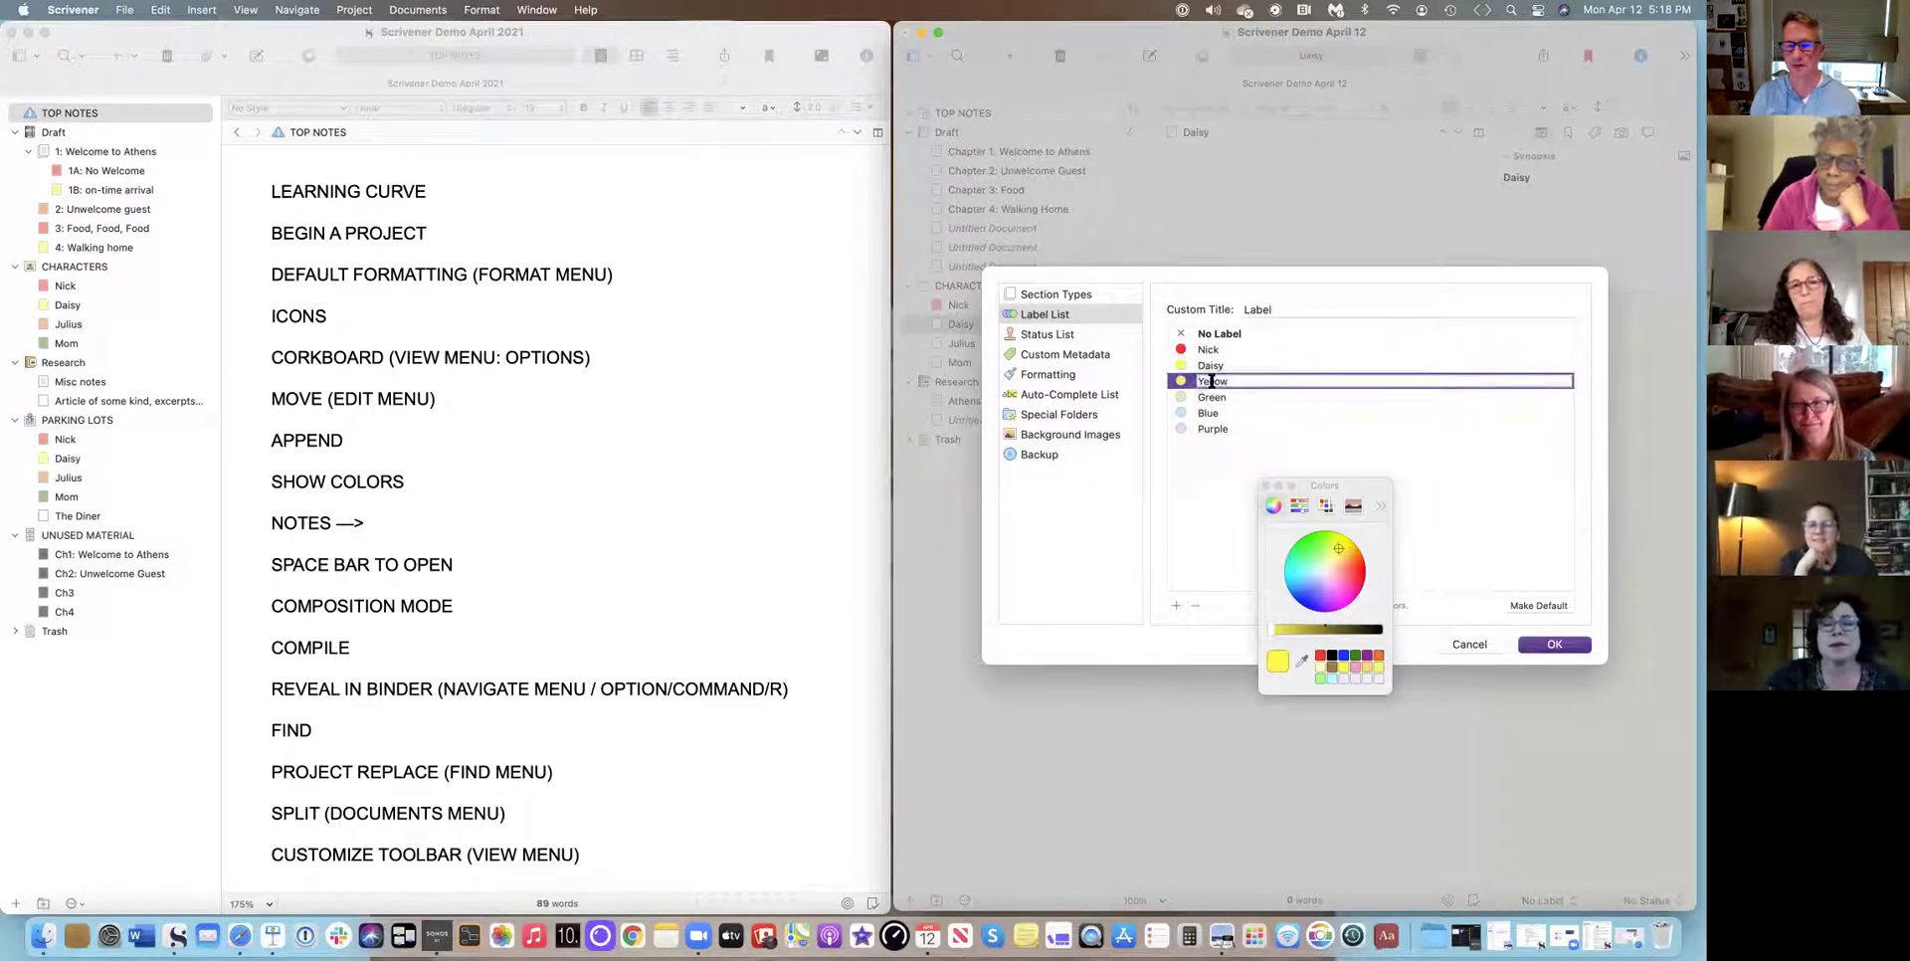
text(Julius)
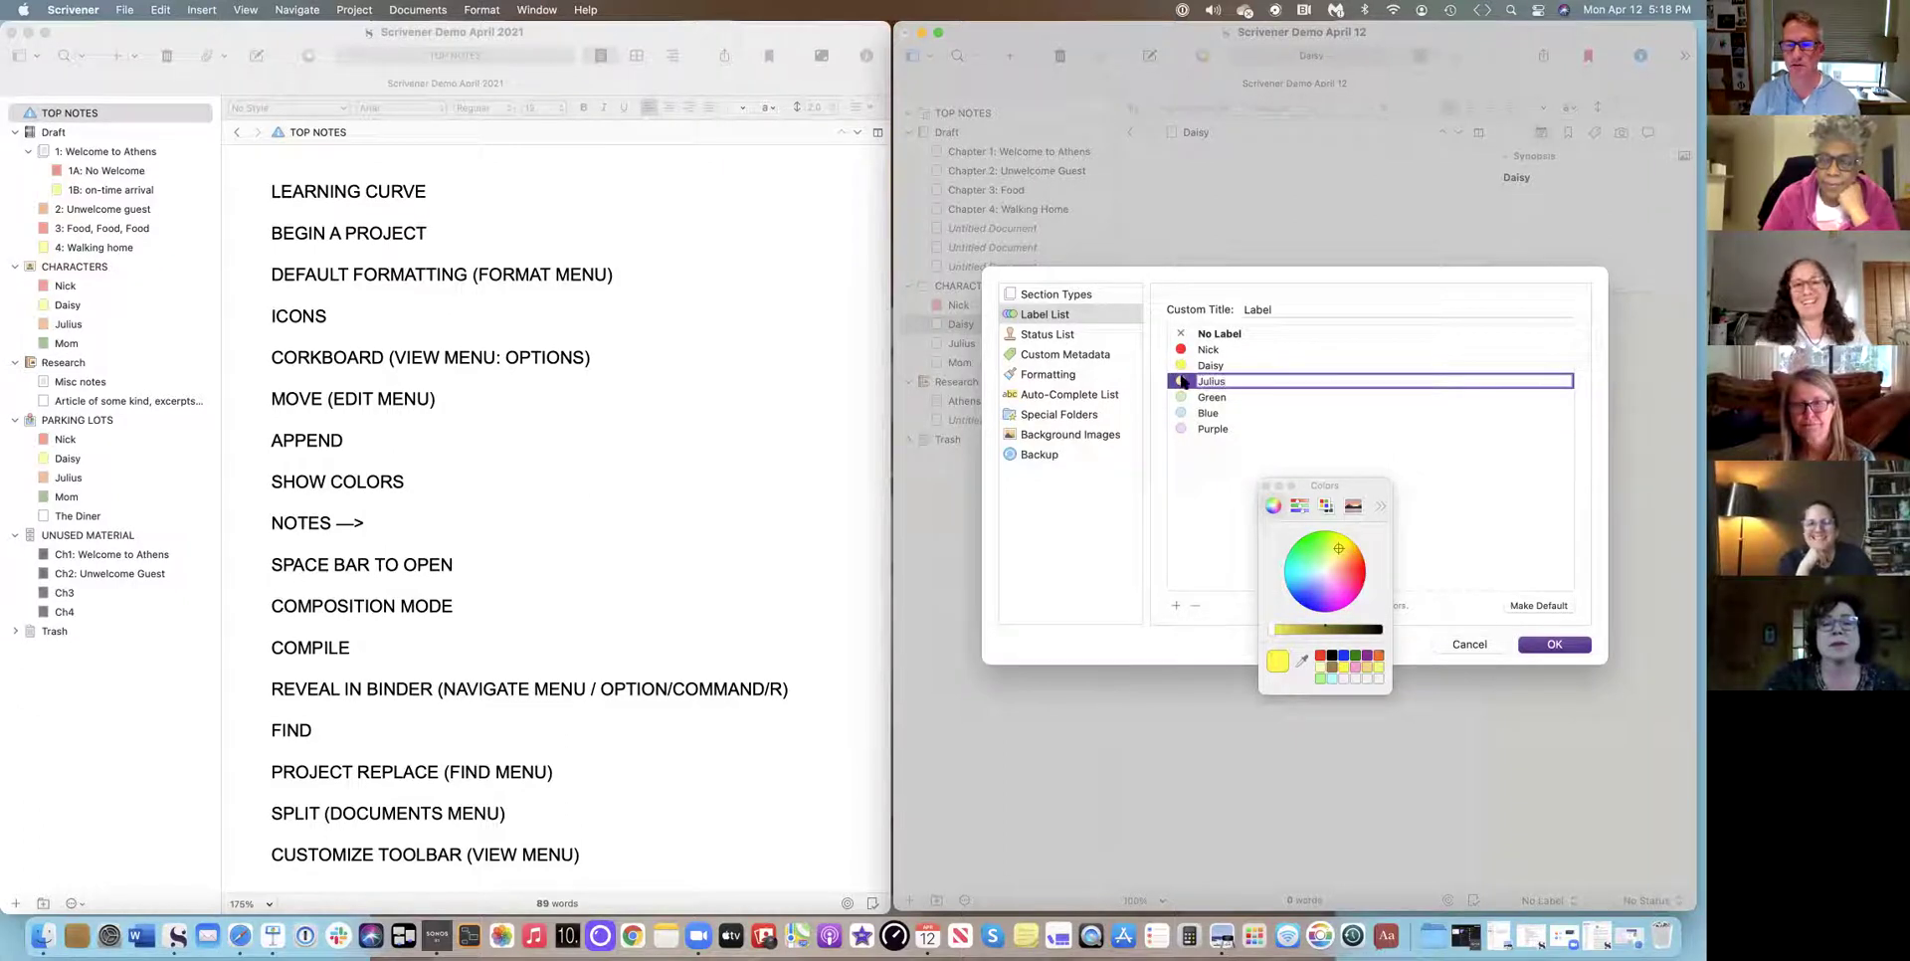
key(Return)
drag(1334, 567, 1353, 564)
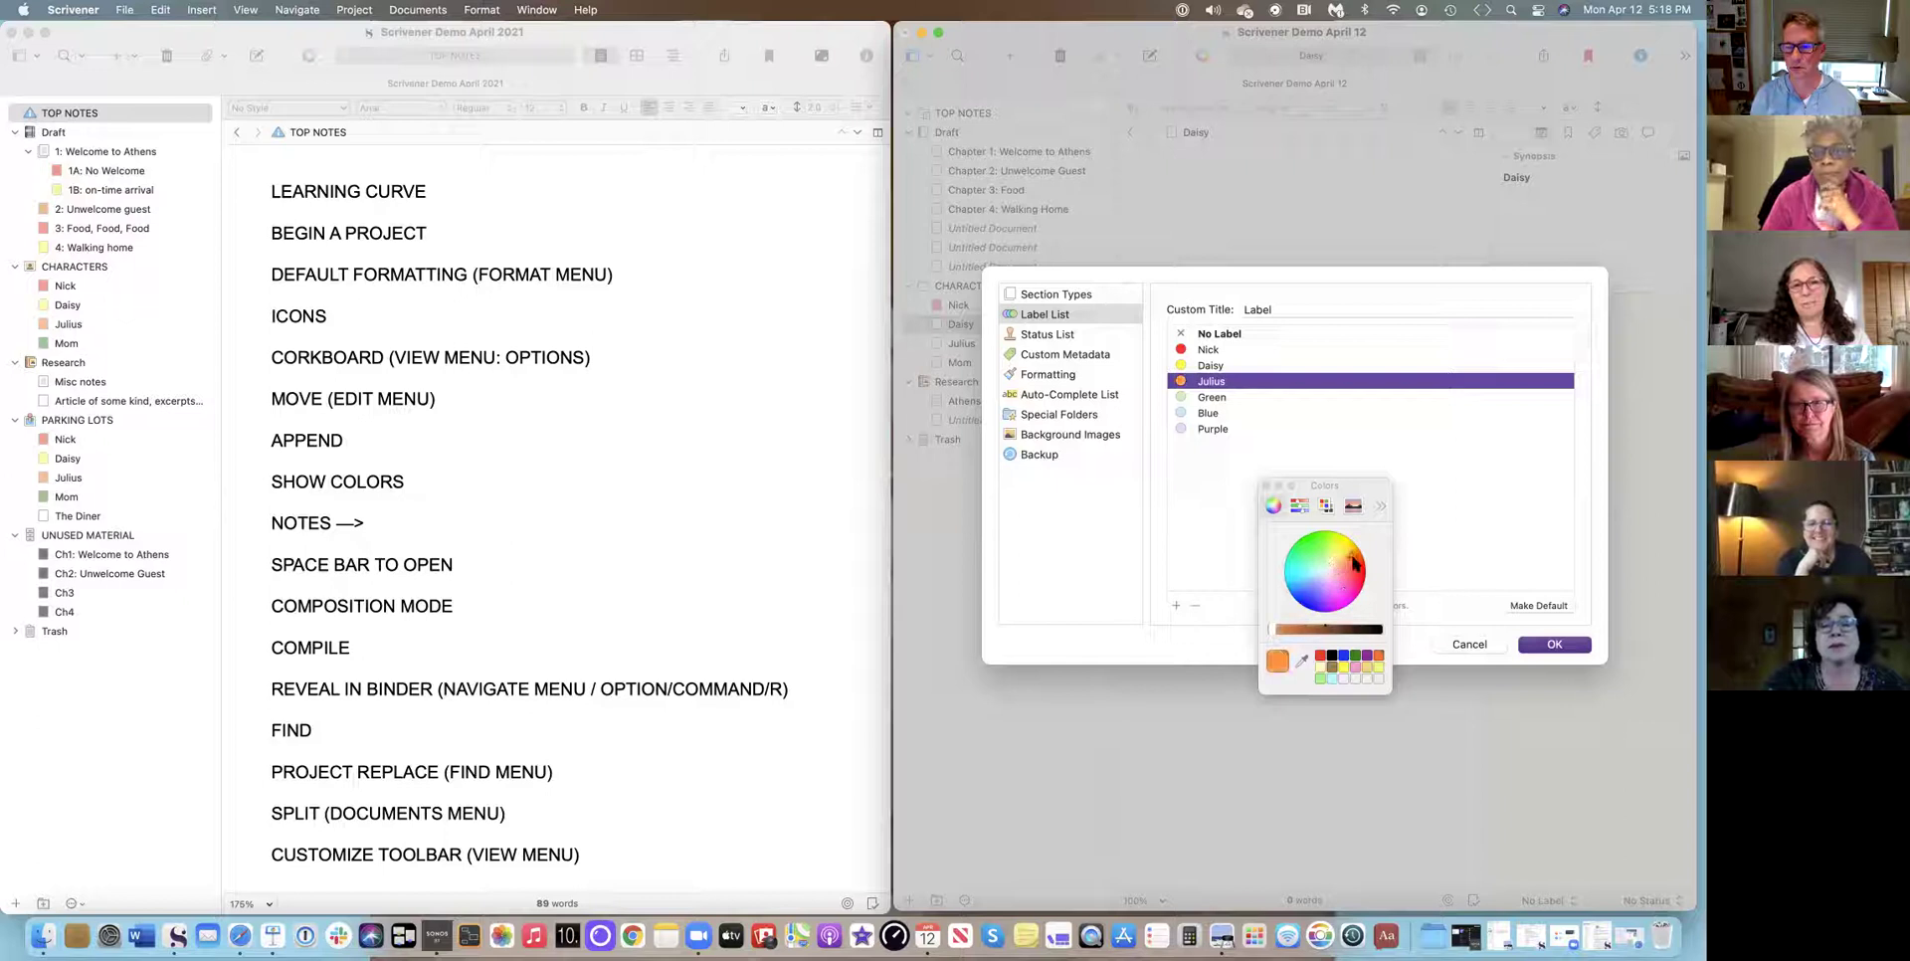
Rename the Green label as Mom, change its colour to dark green, and save the label list.
double_click(1213, 398)
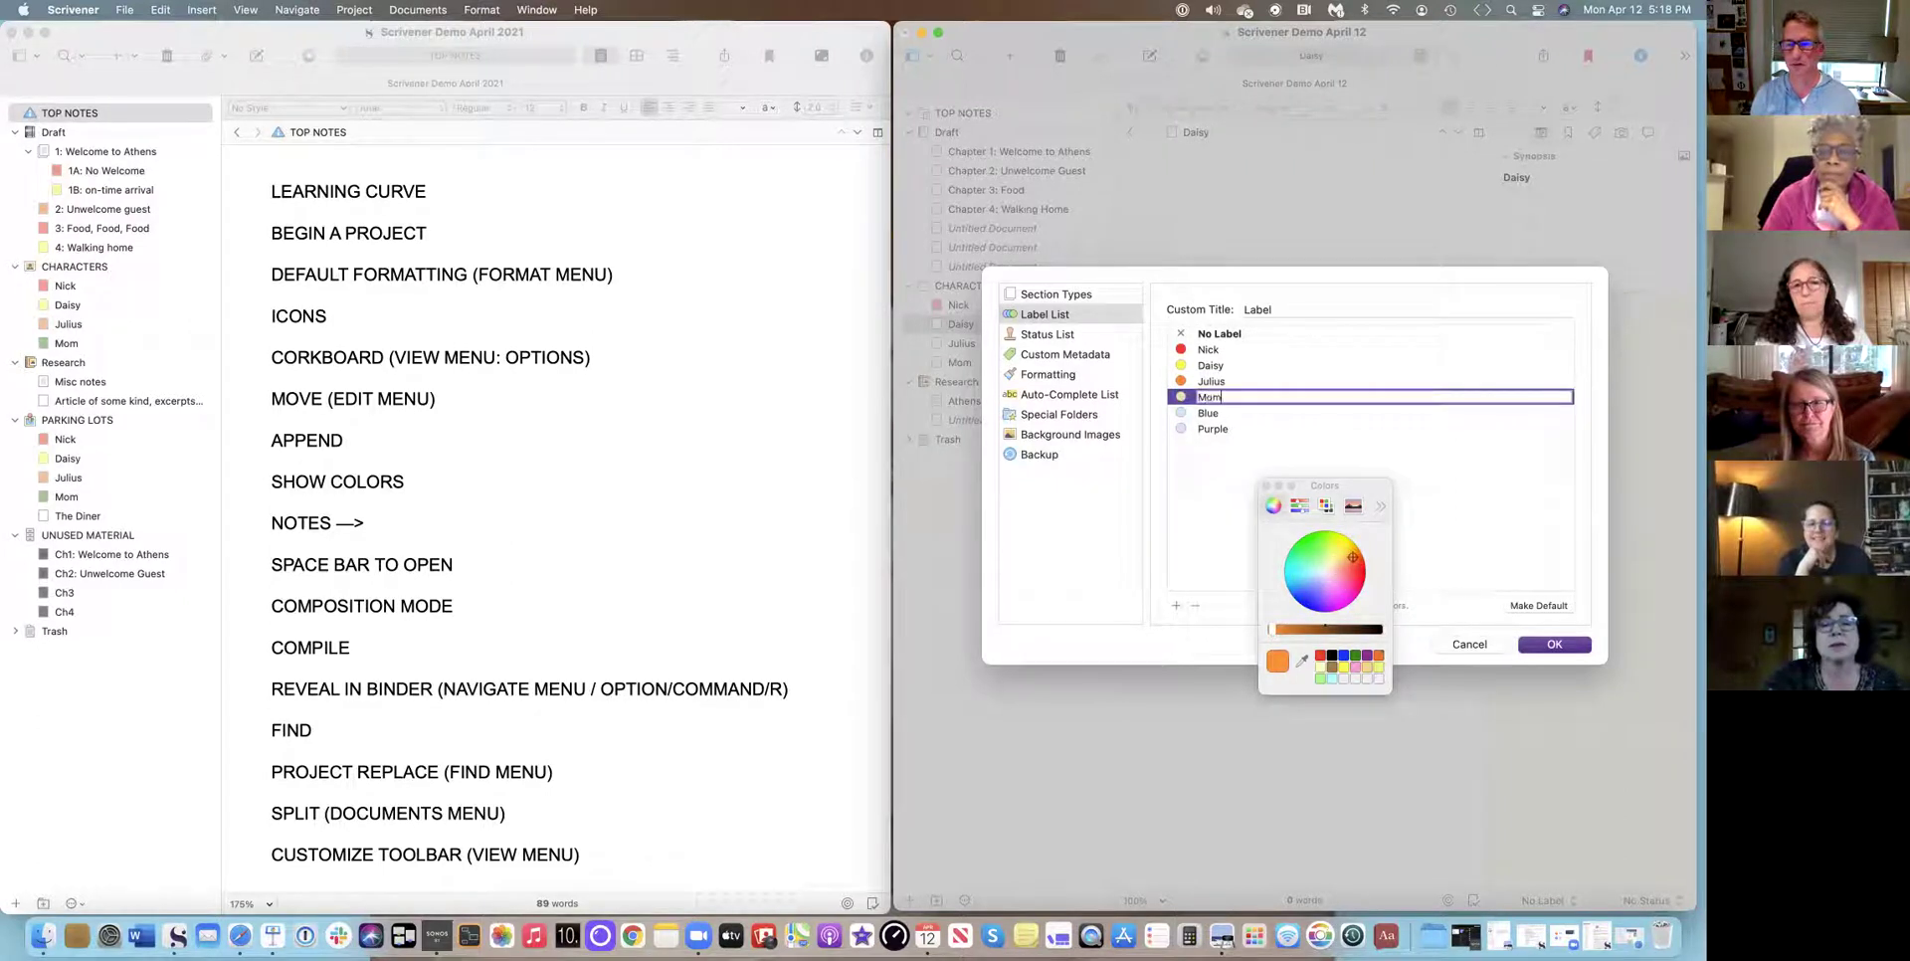
key(Return)
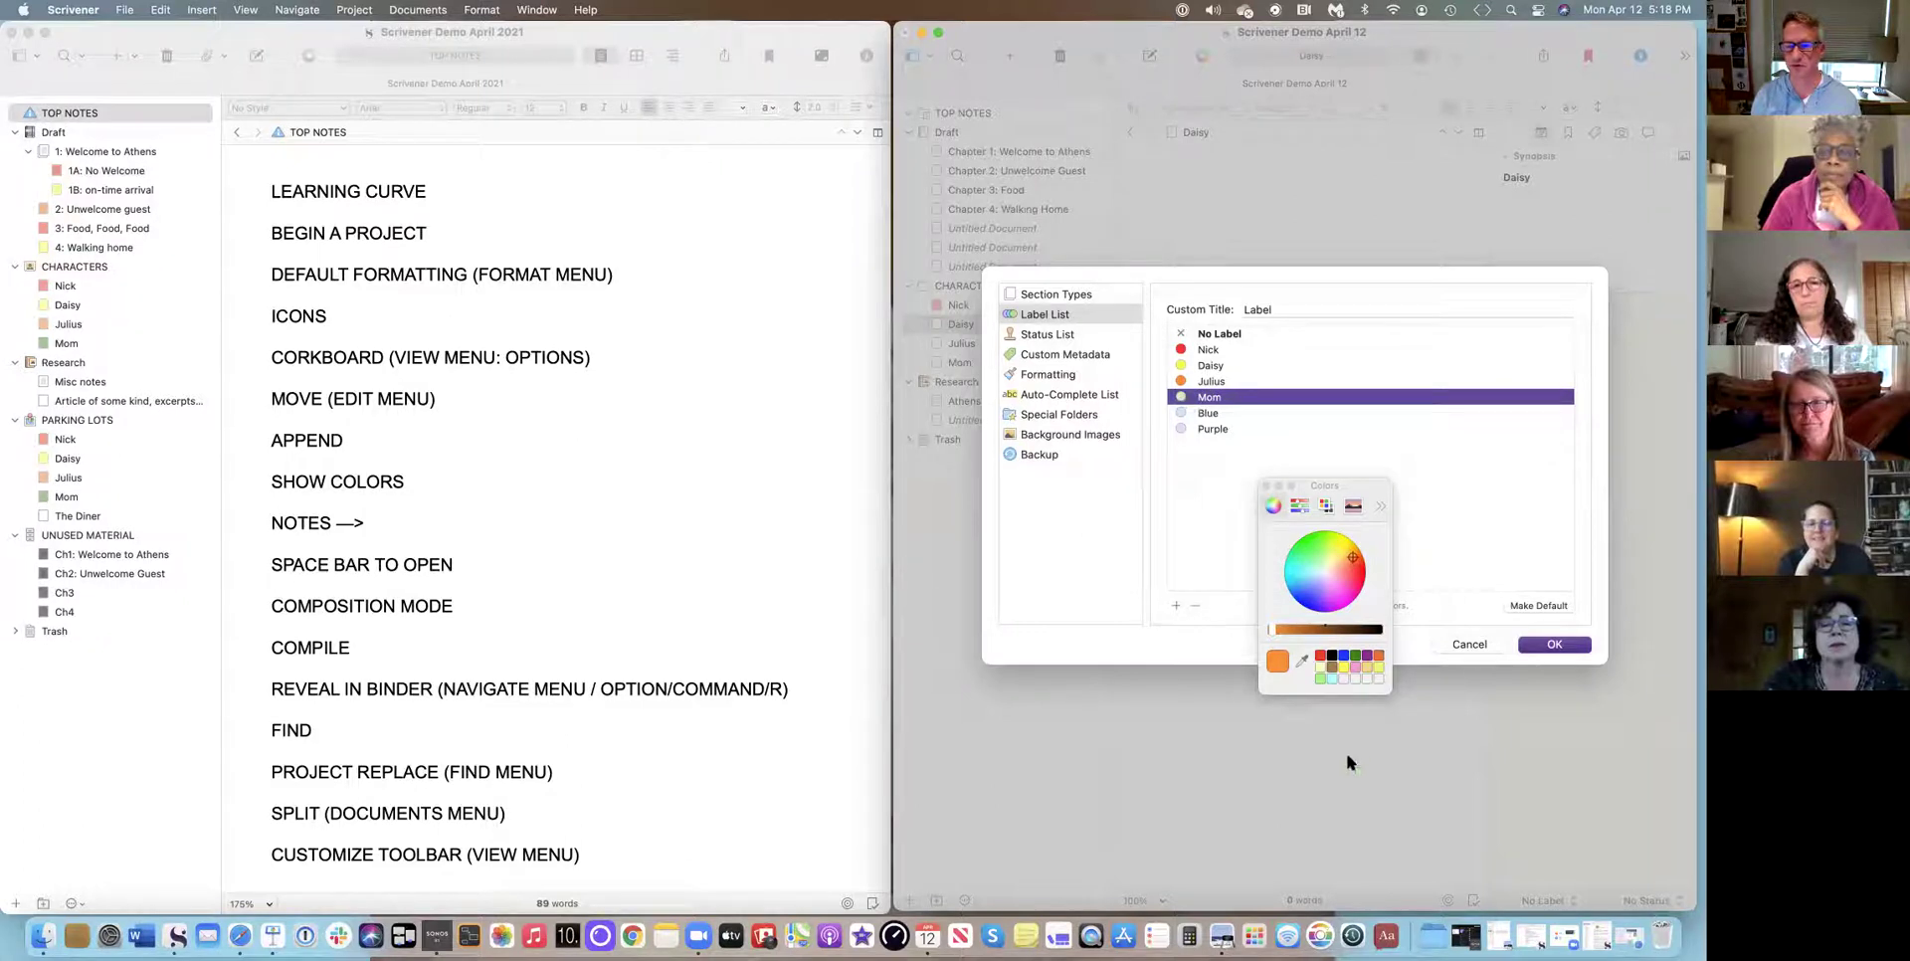
click(1355, 658)
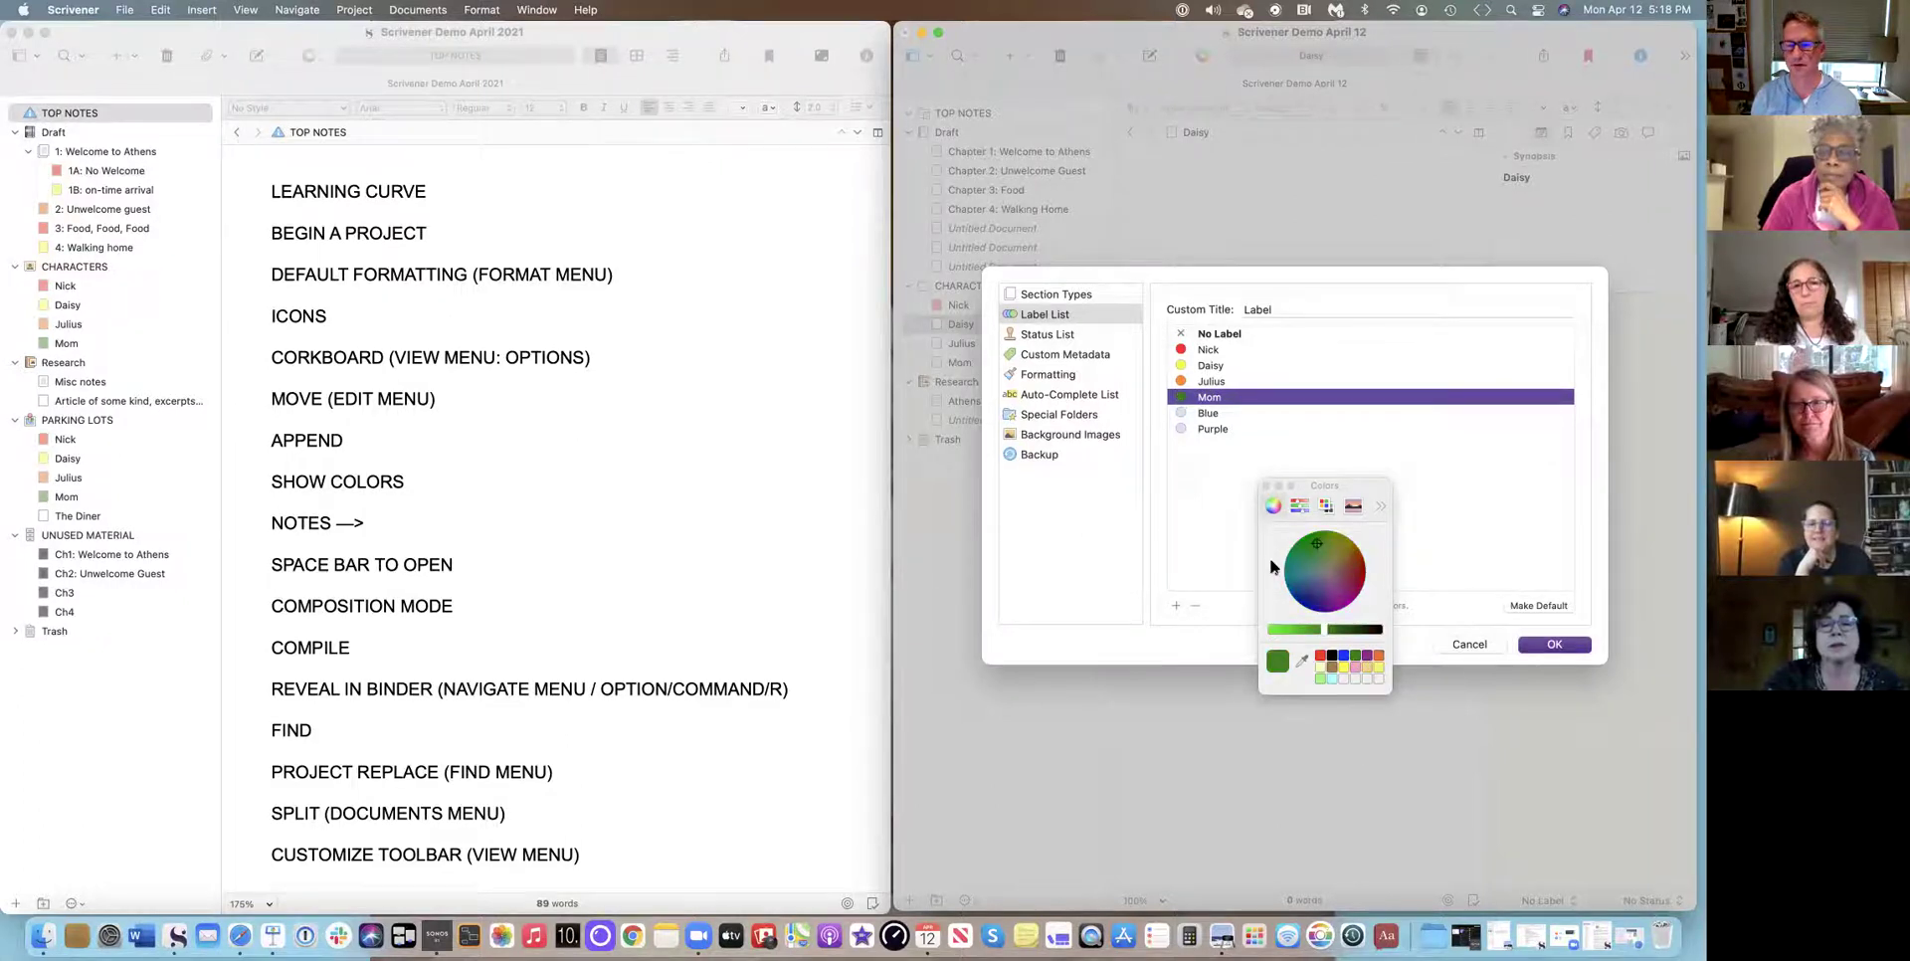
click(1539, 647)
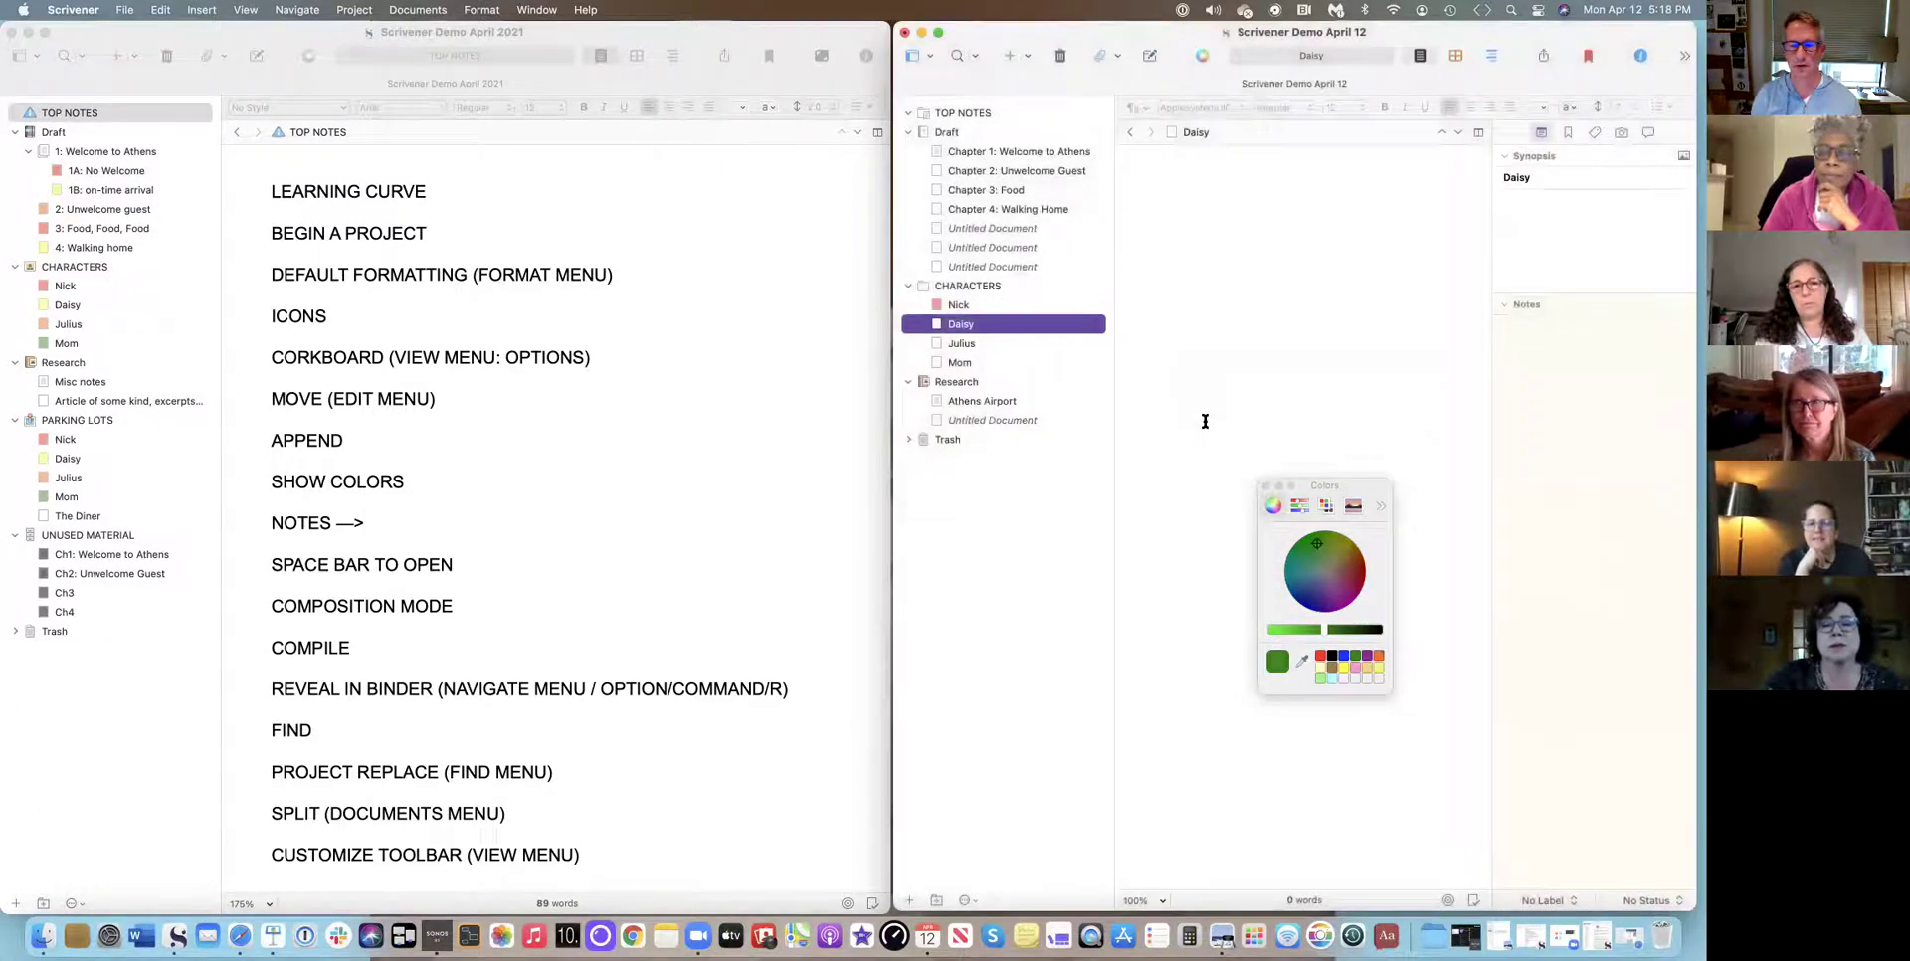
Assign the Daisy, Julius and Mom labels to the documents of the same names in the CHARACTERS folder.
right_click(976, 329)
mouse_move(1003, 423)
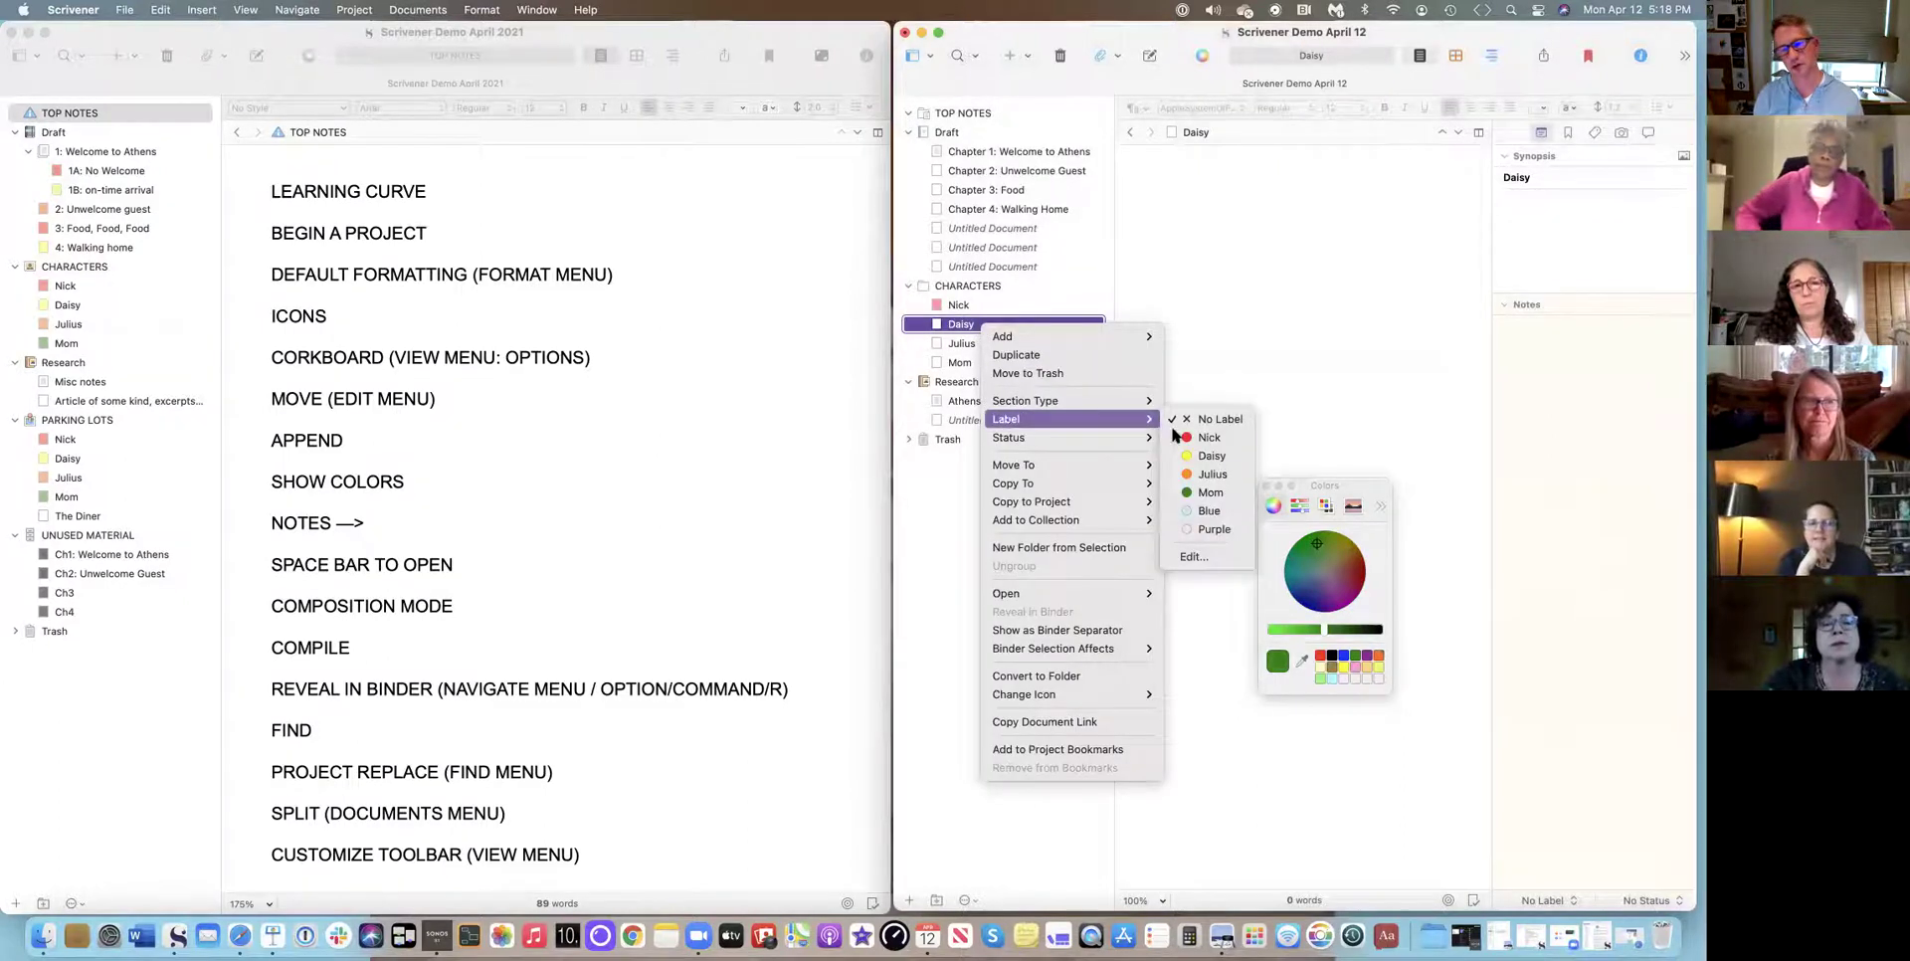
click(1210, 456)
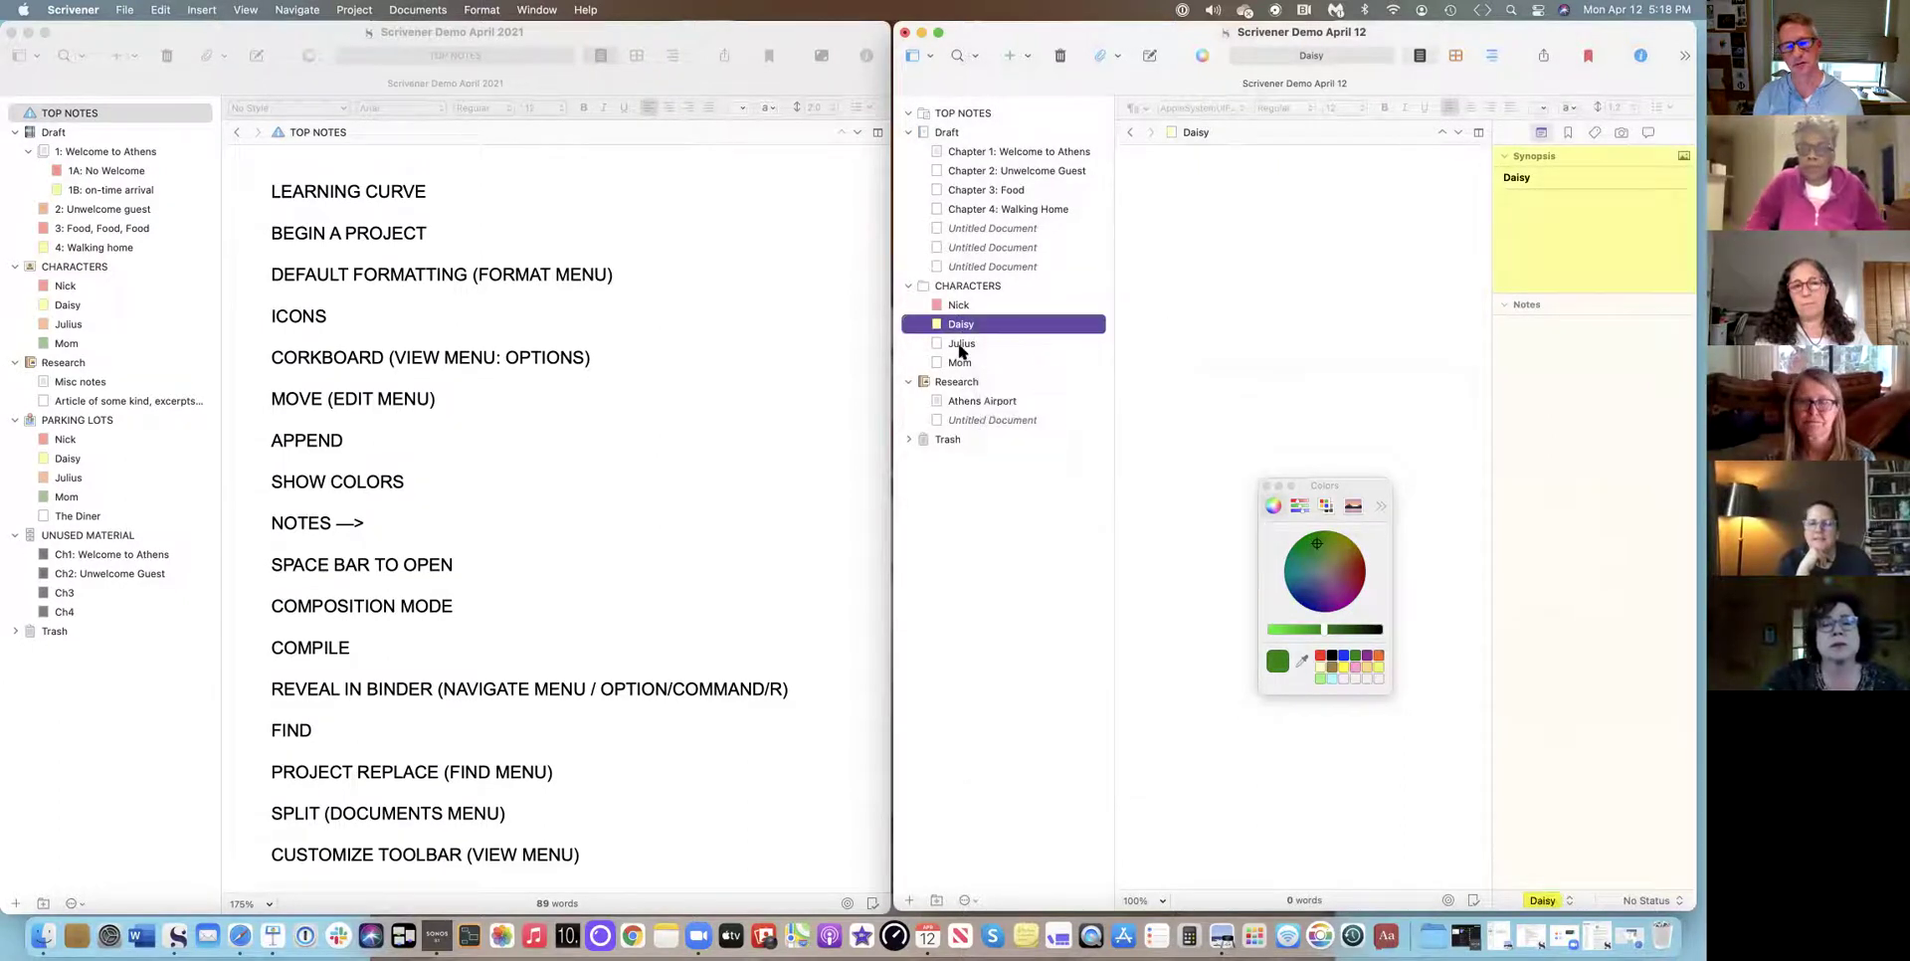
right_click(964, 348)
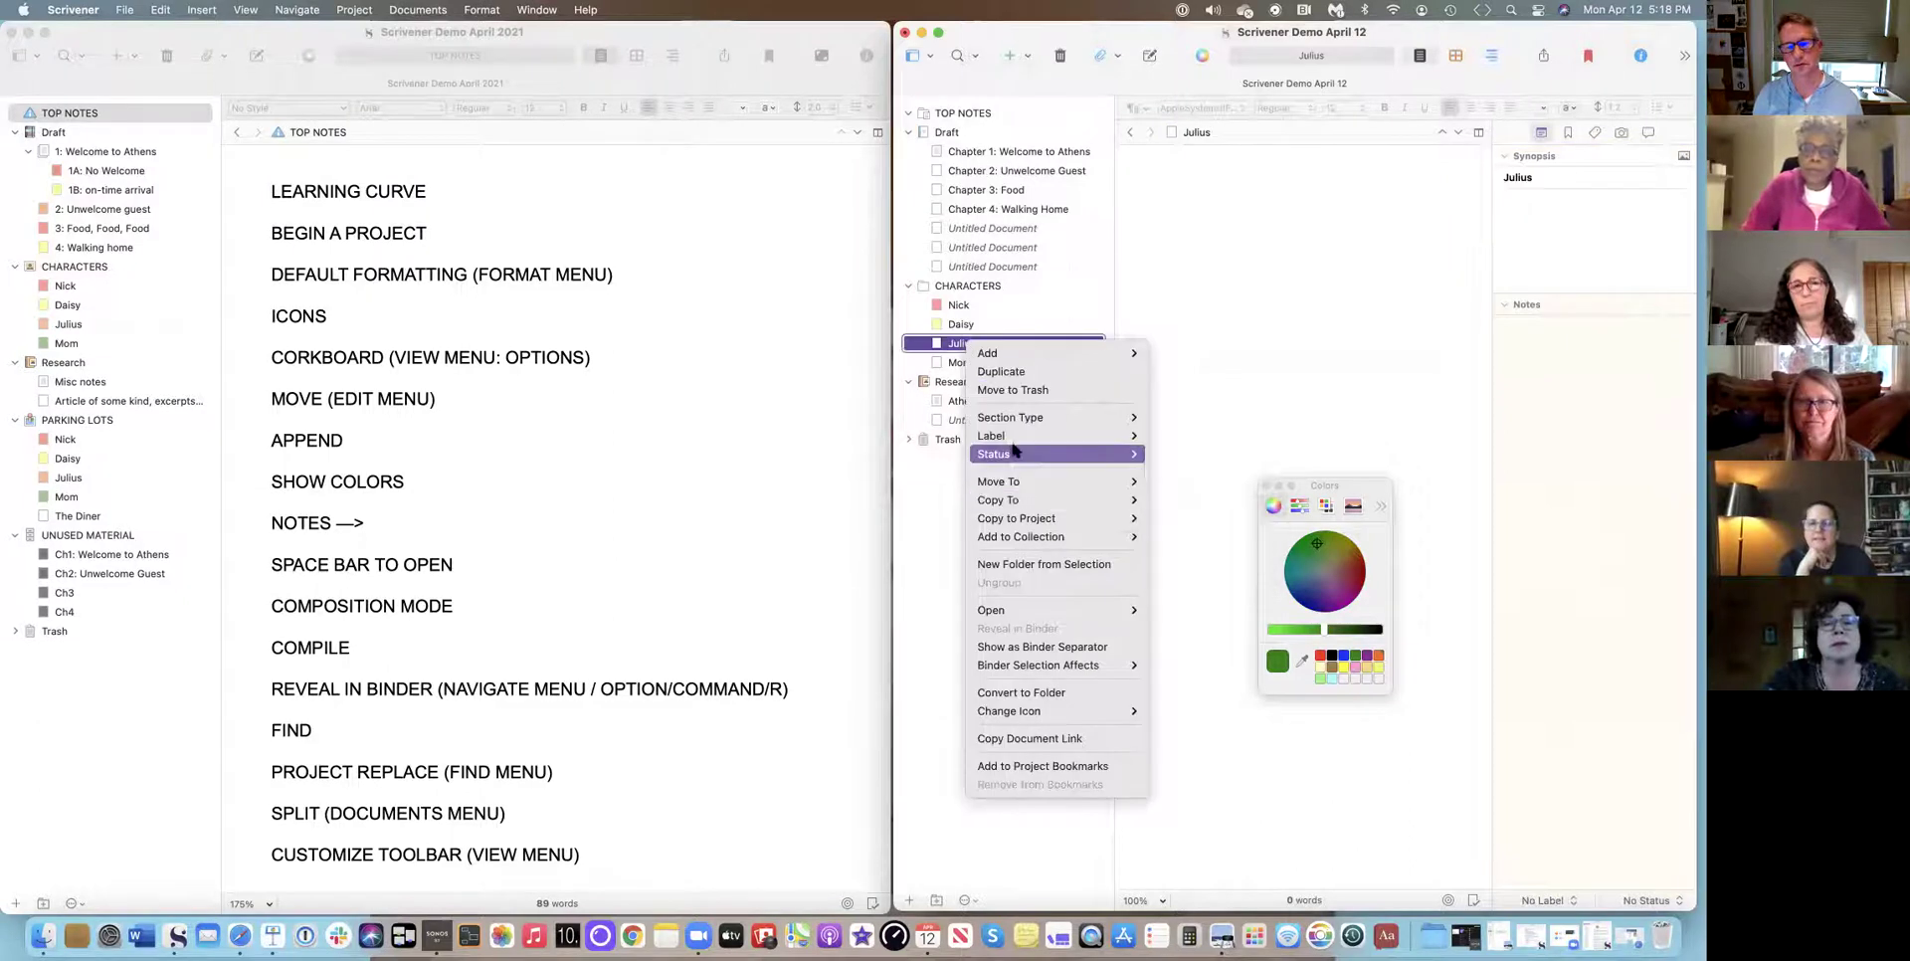
mouse_move(1111, 437)
click(1201, 495)
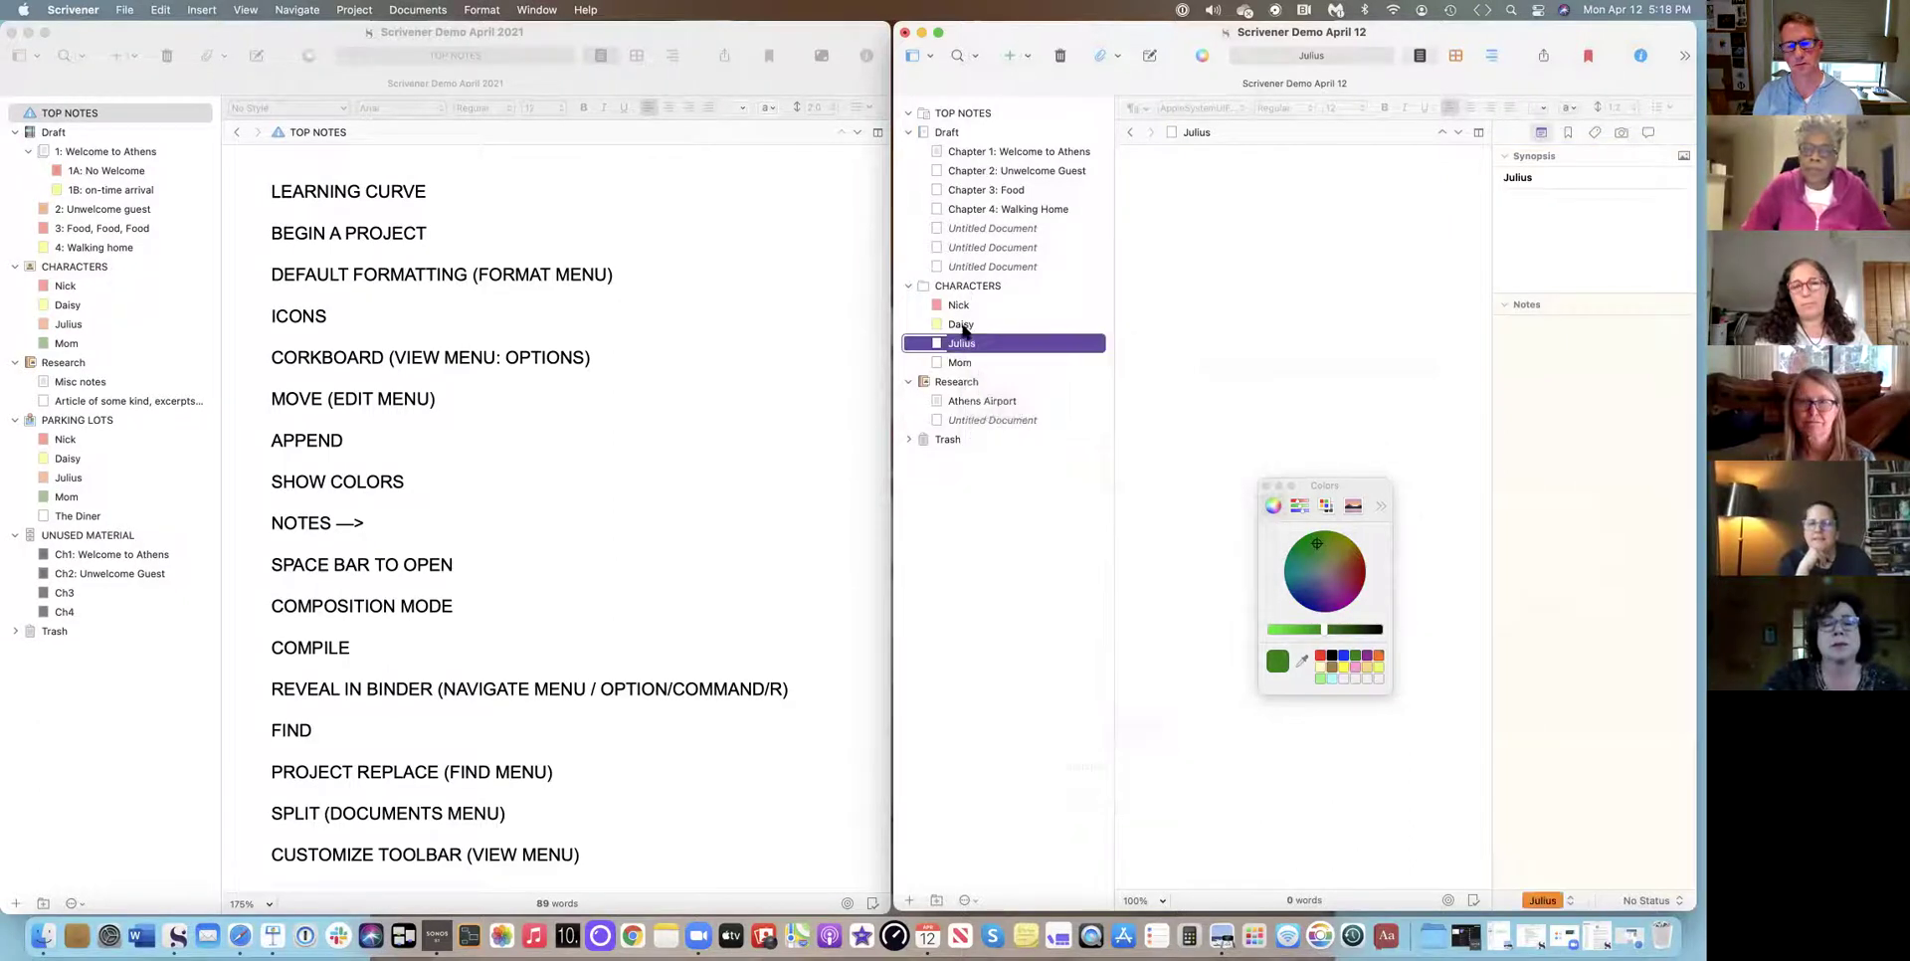
right_click(963, 365)
mouse_move(1094, 454)
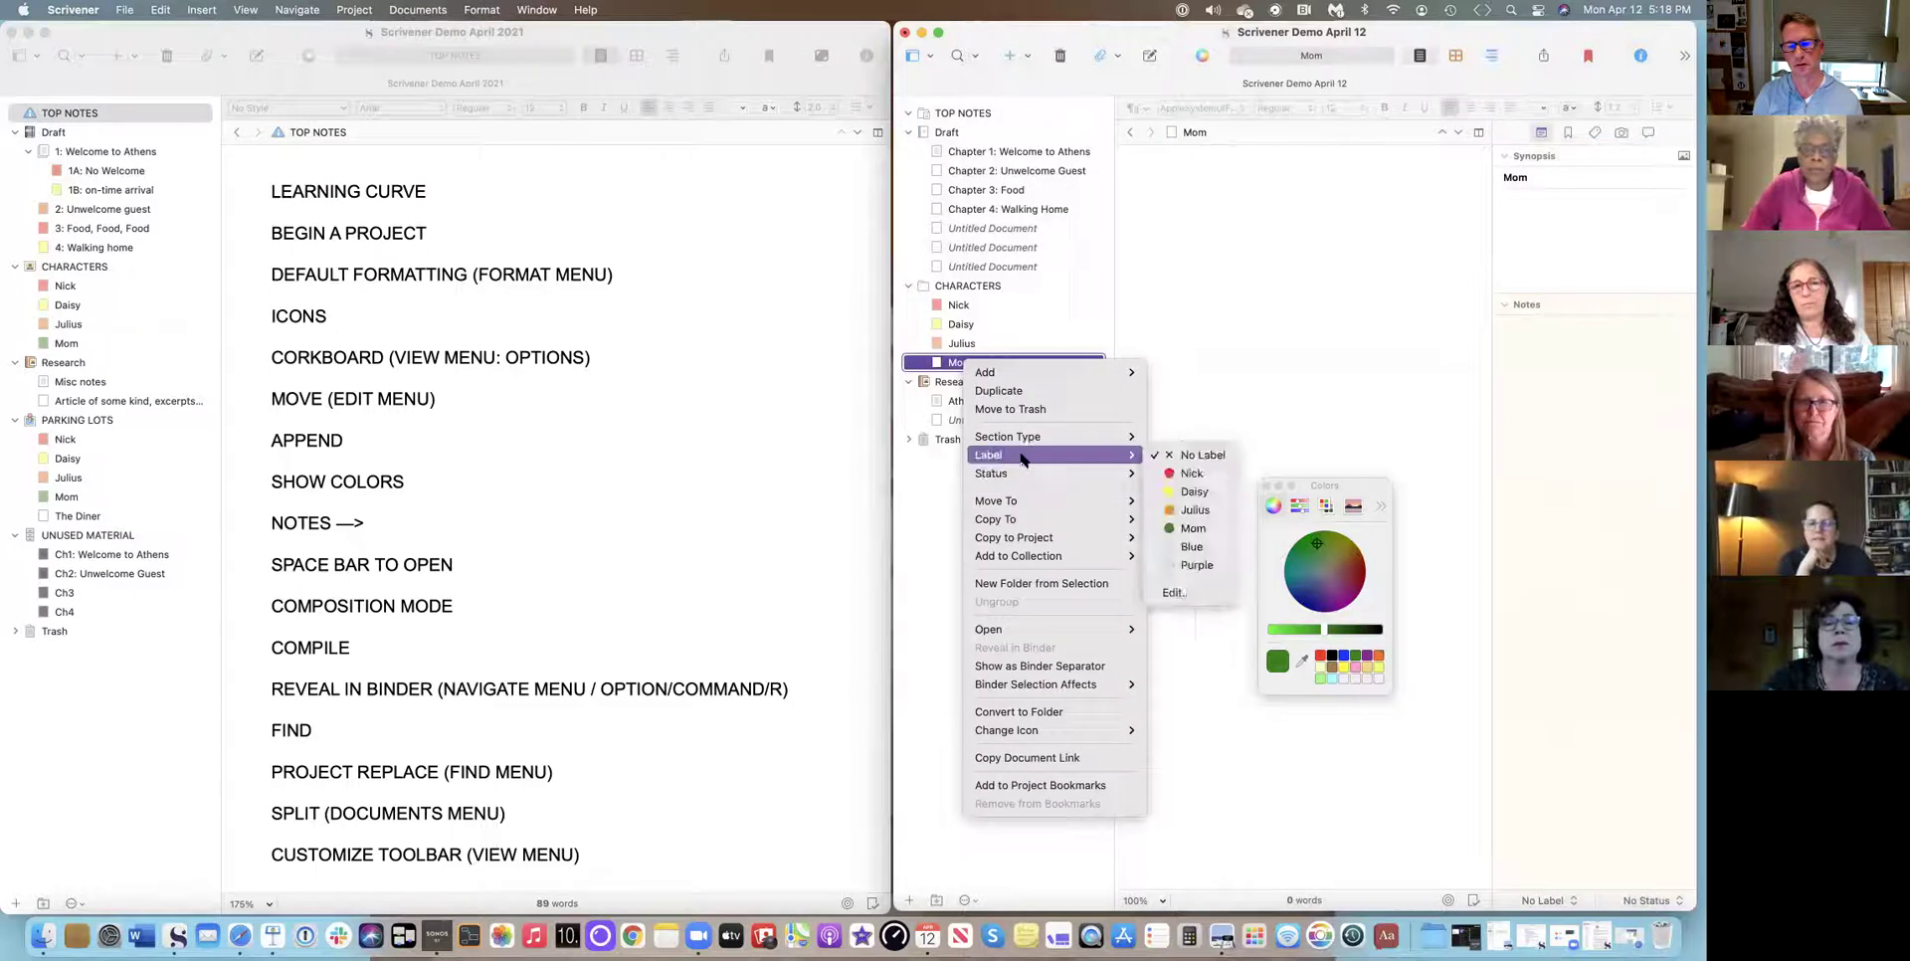
click(1194, 528)
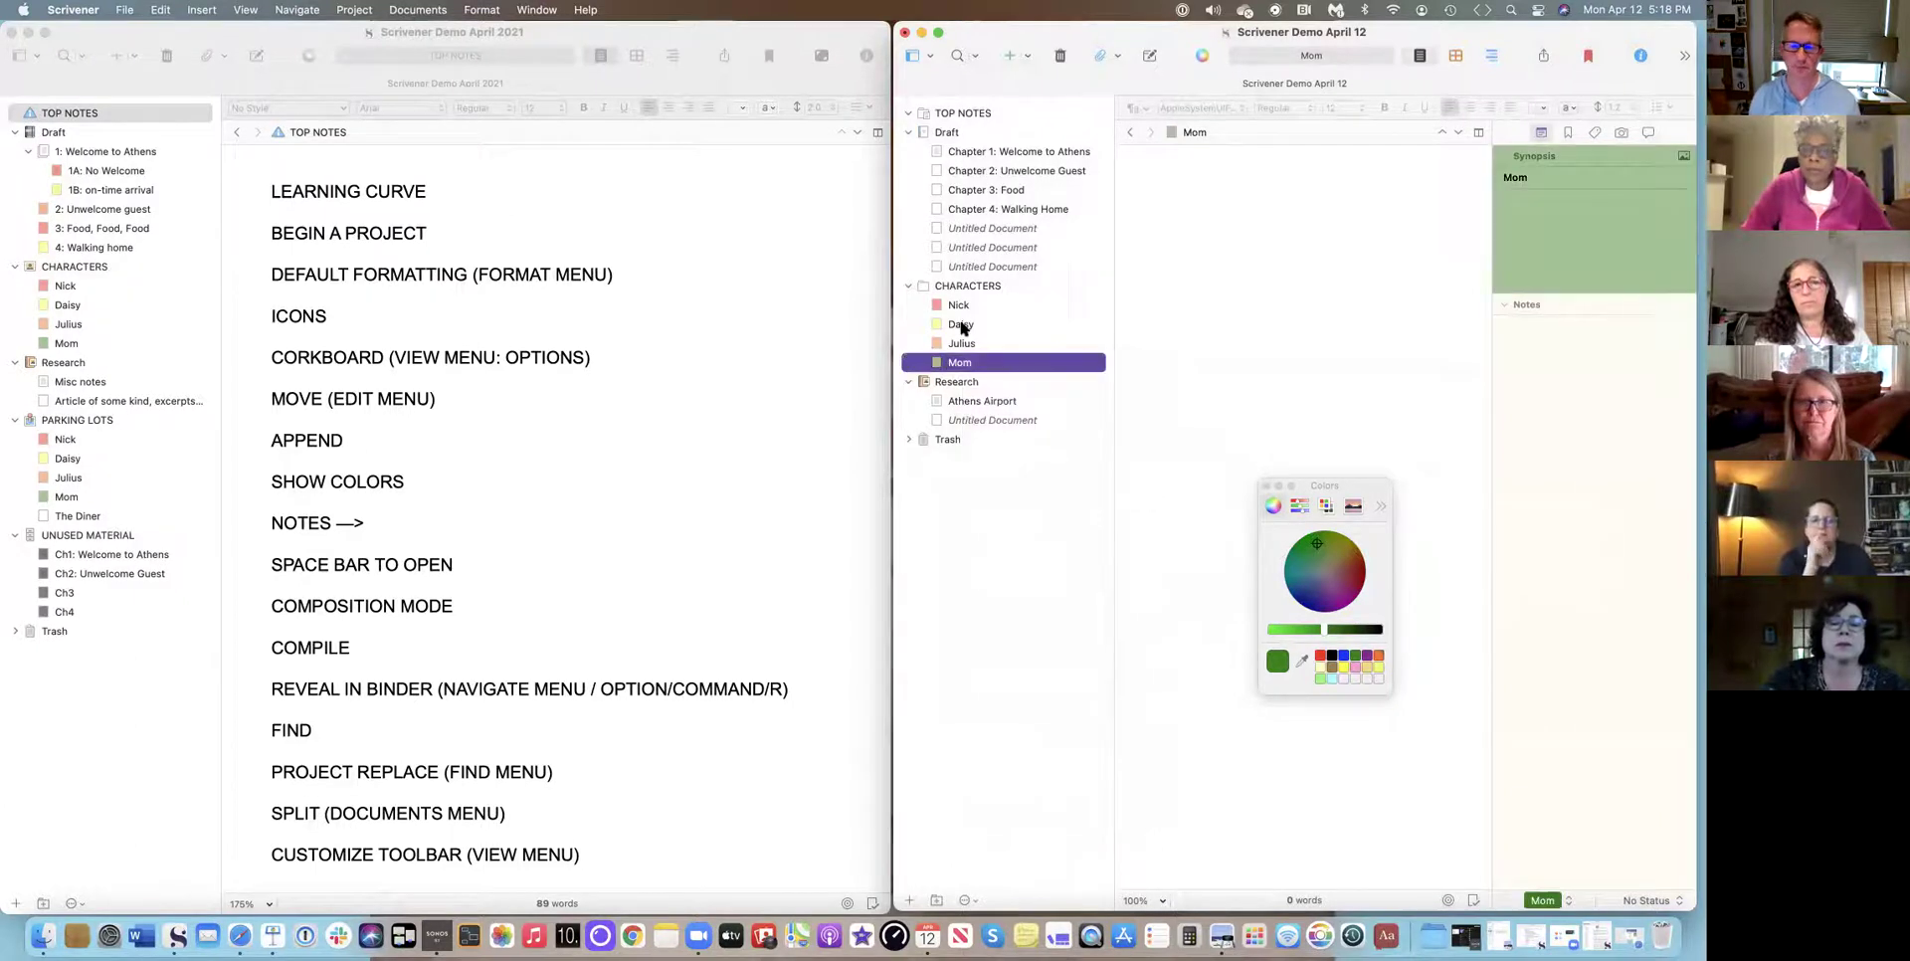
Label Chapter 1: Welcome to Athens as Nick and Chapter 2: Unwelcome Guest as Julius.
click(1001, 152)
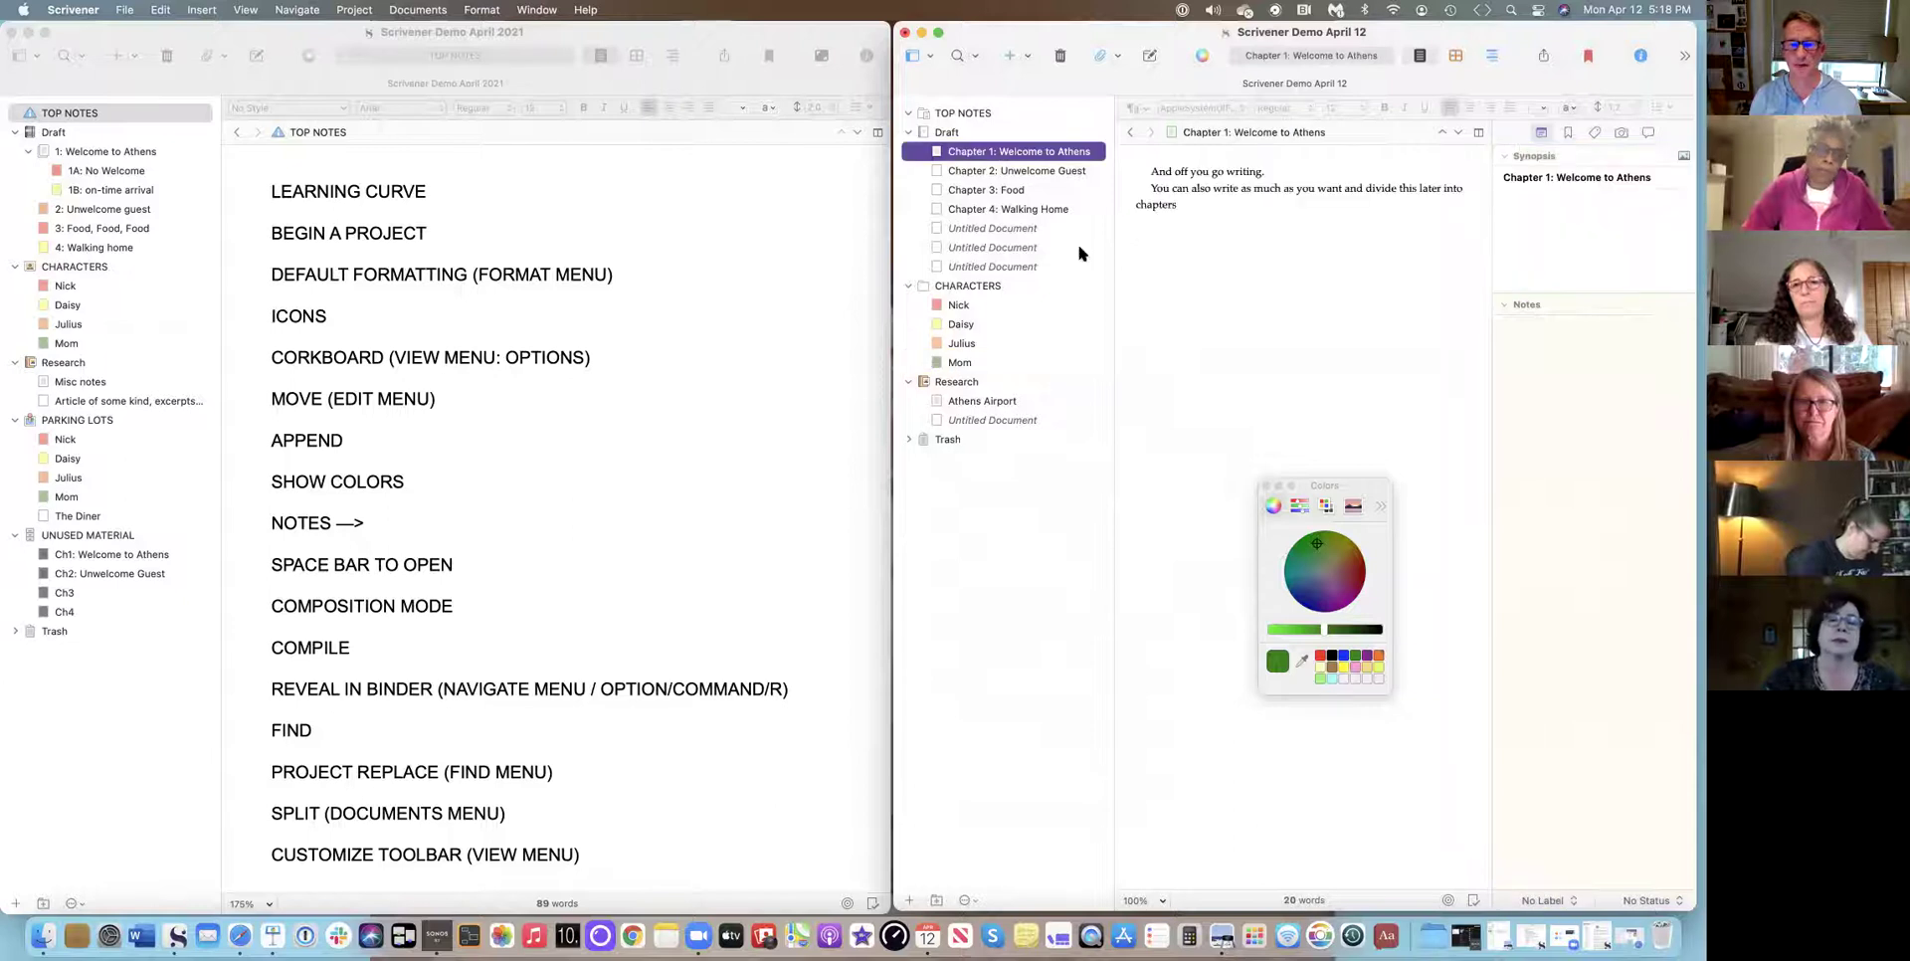
right_click(998, 154)
mouse_move(1025, 244)
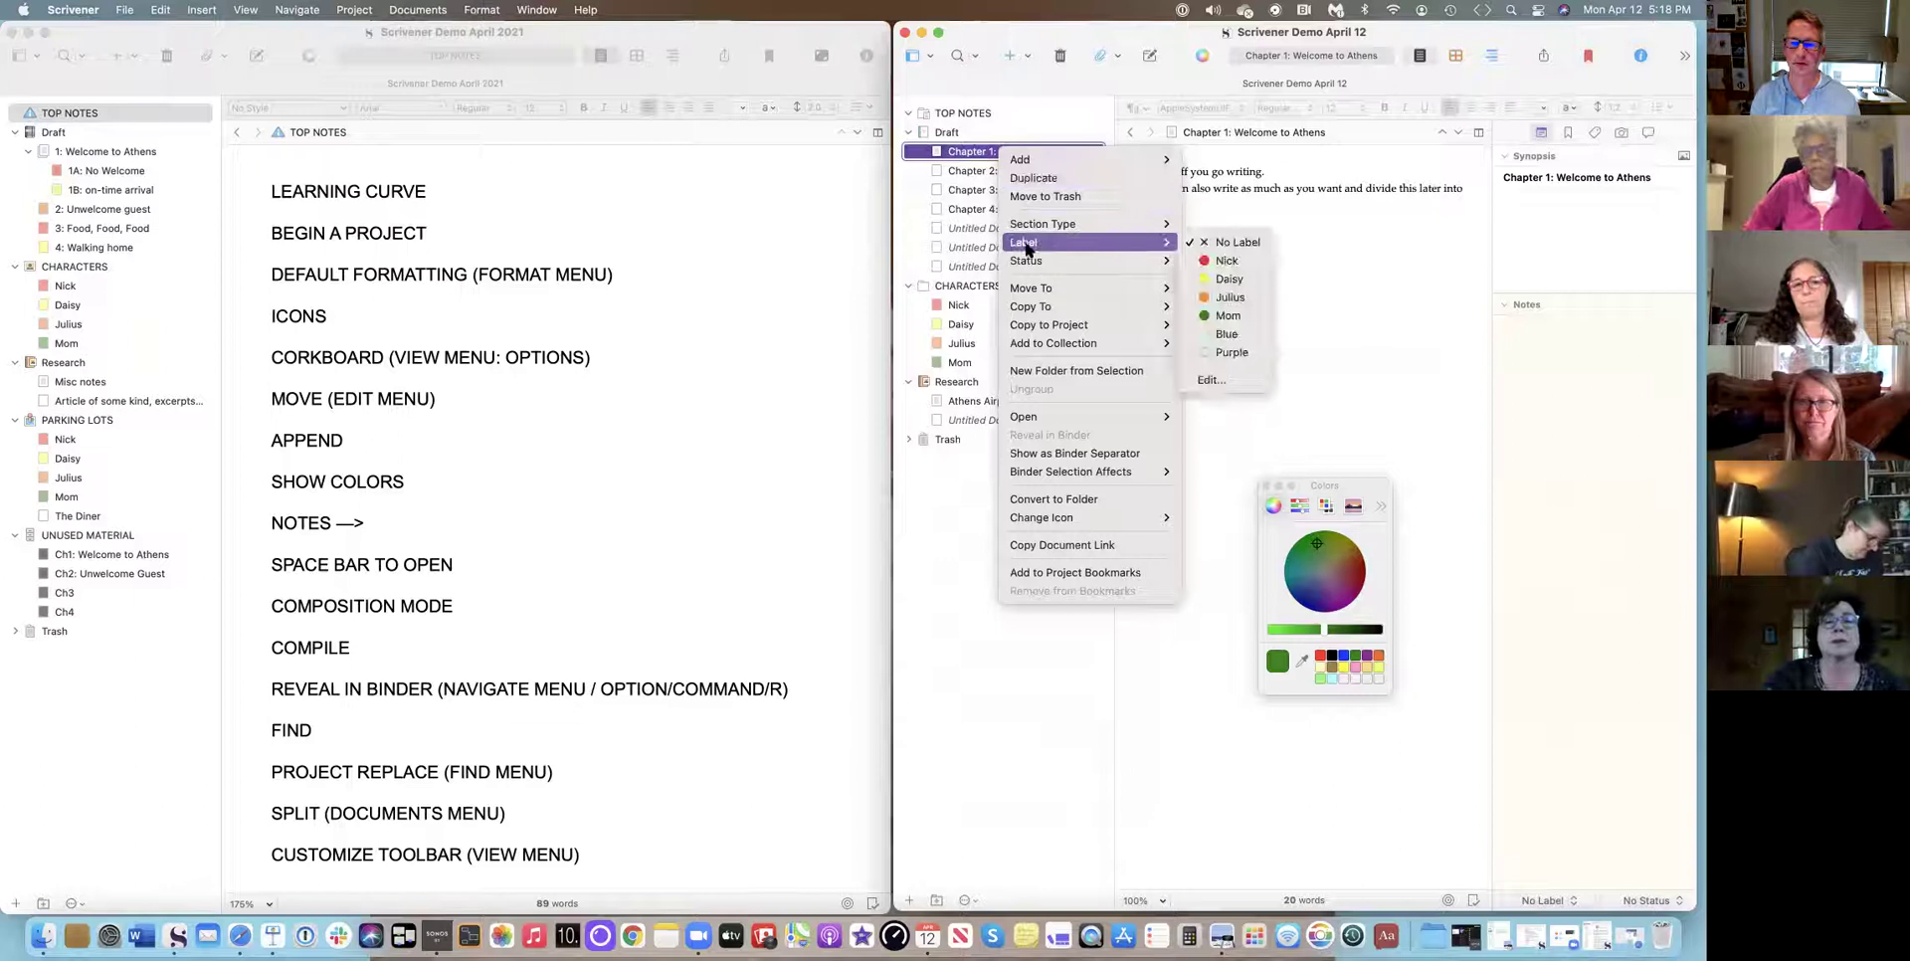
click(1243, 263)
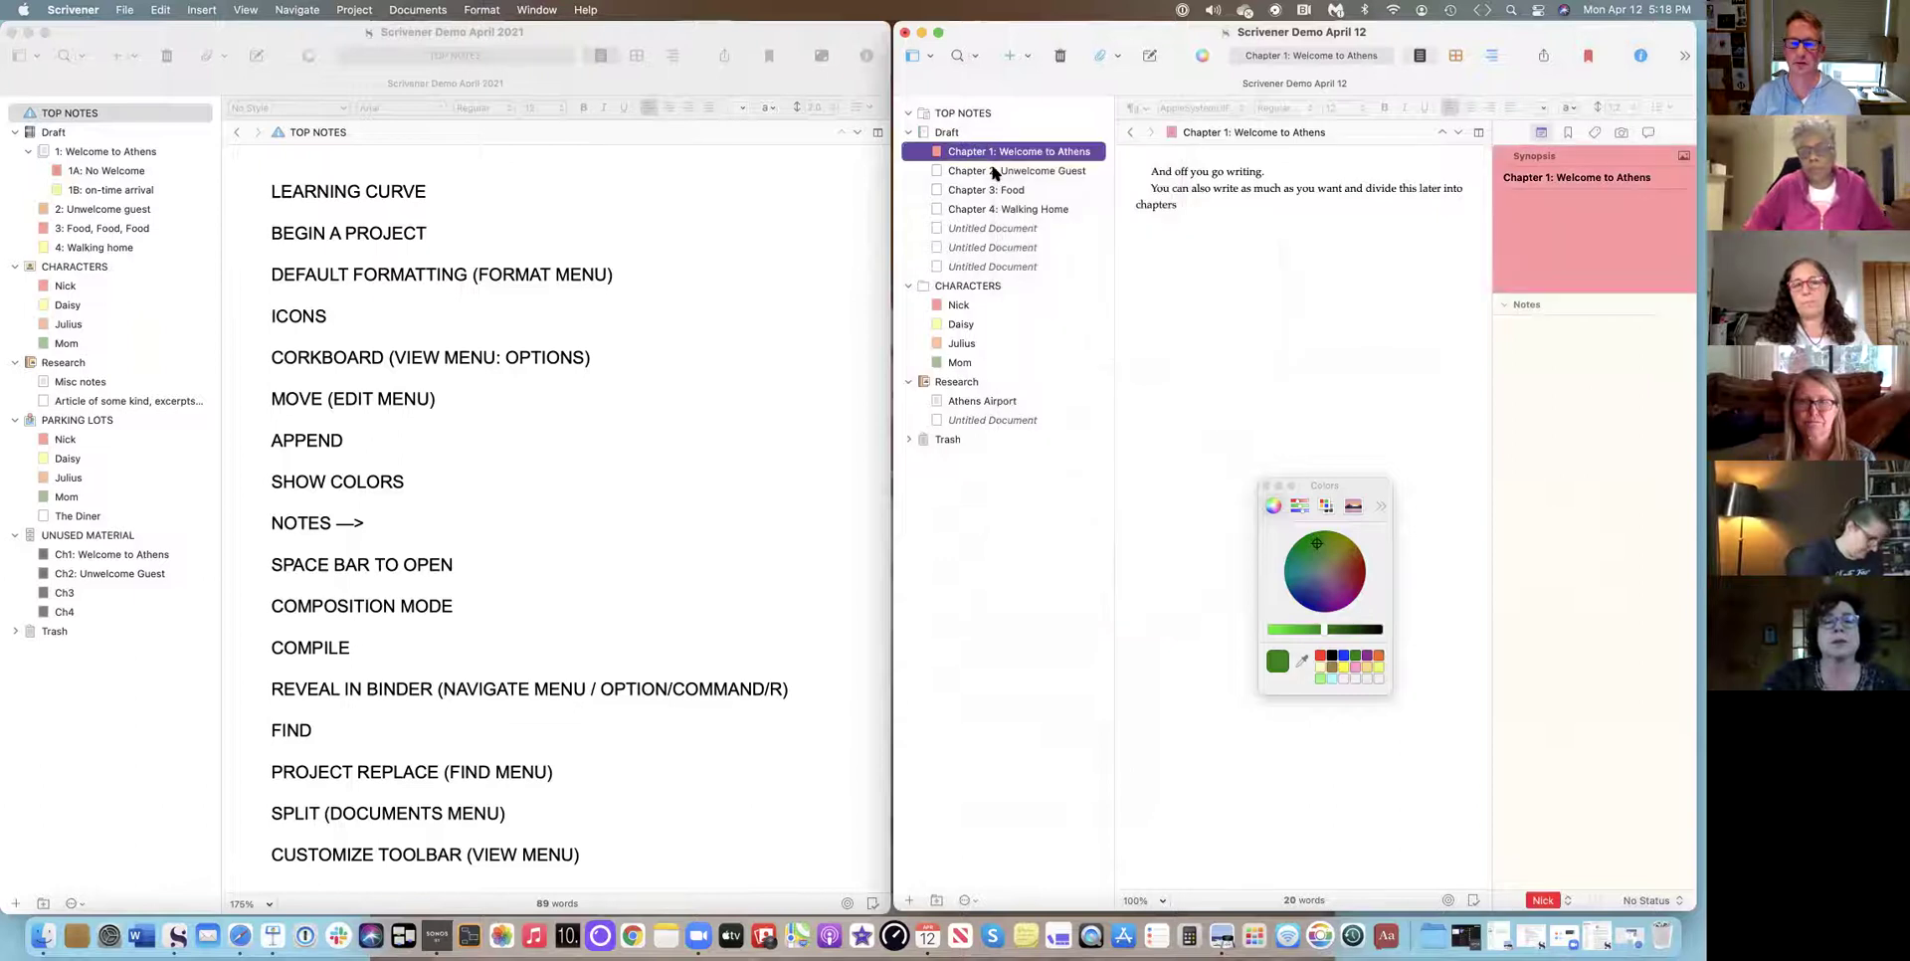
right_click(994, 174)
mouse_move(1034, 261)
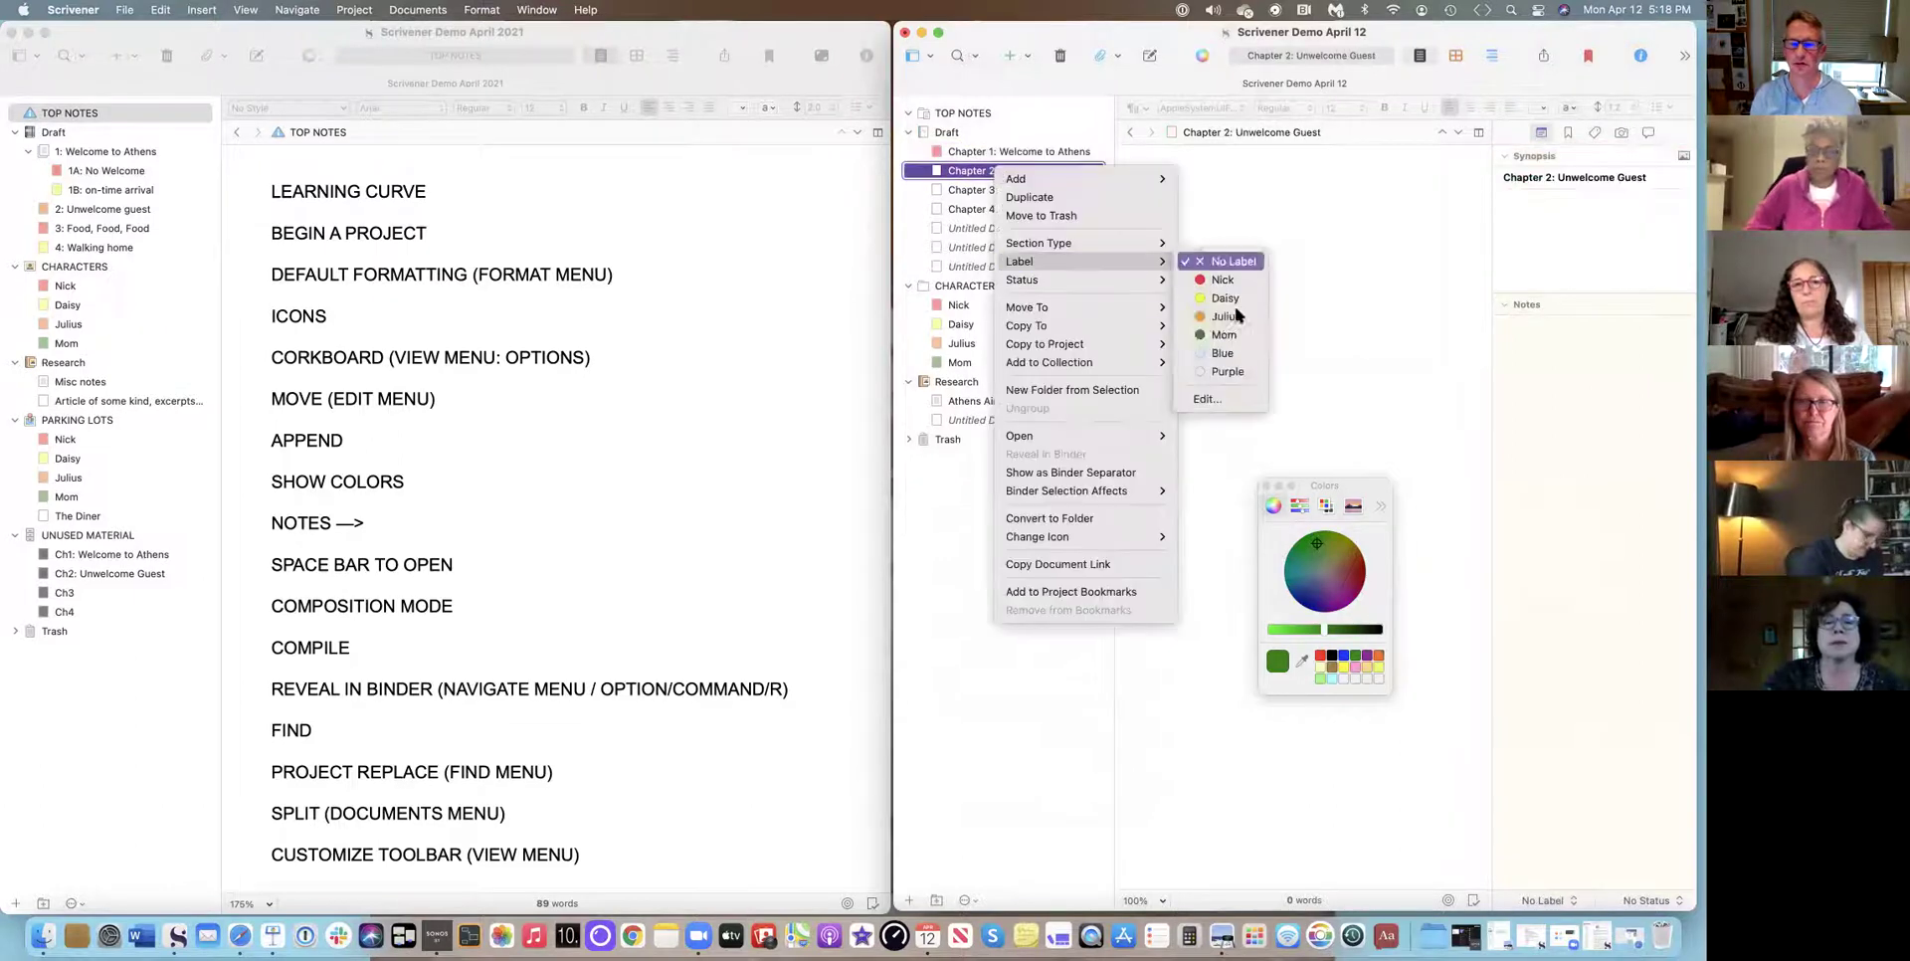
click(1227, 317)
Assign the Daisy label to Chapter 3: Food in the Draft folder.
click(995, 190)
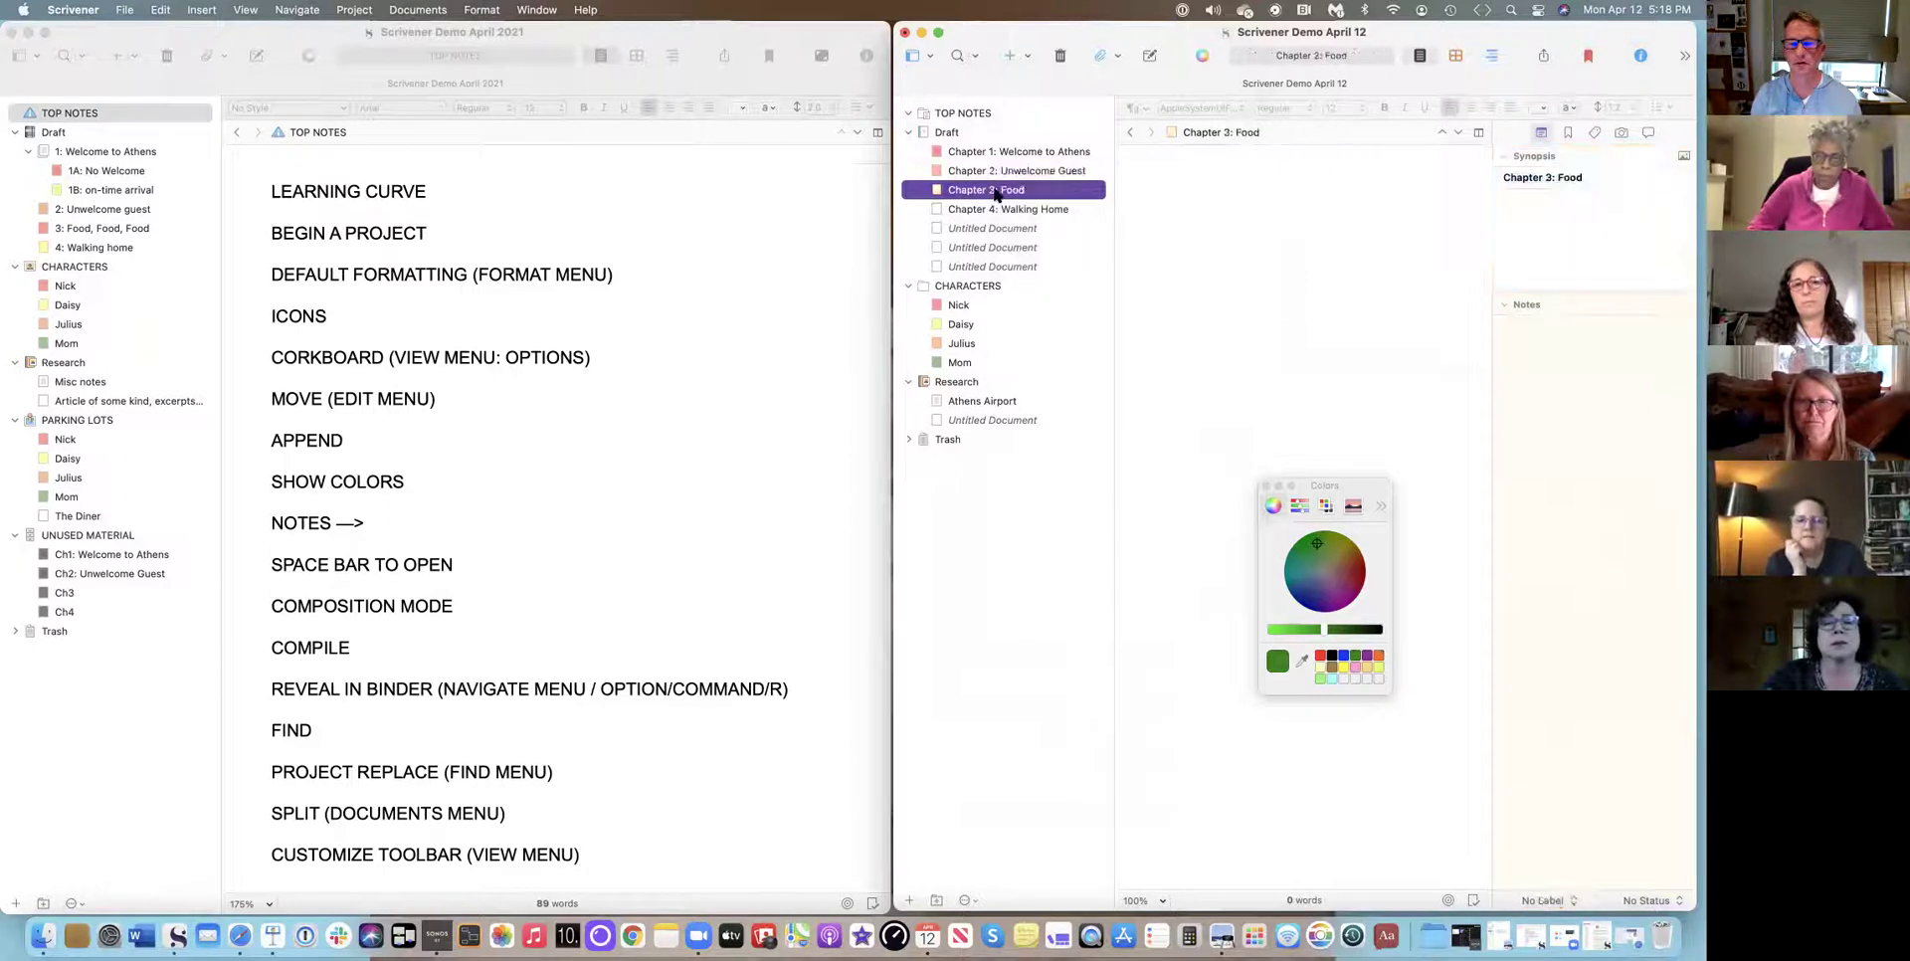
right_click(999, 190)
mouse_move(1025, 284)
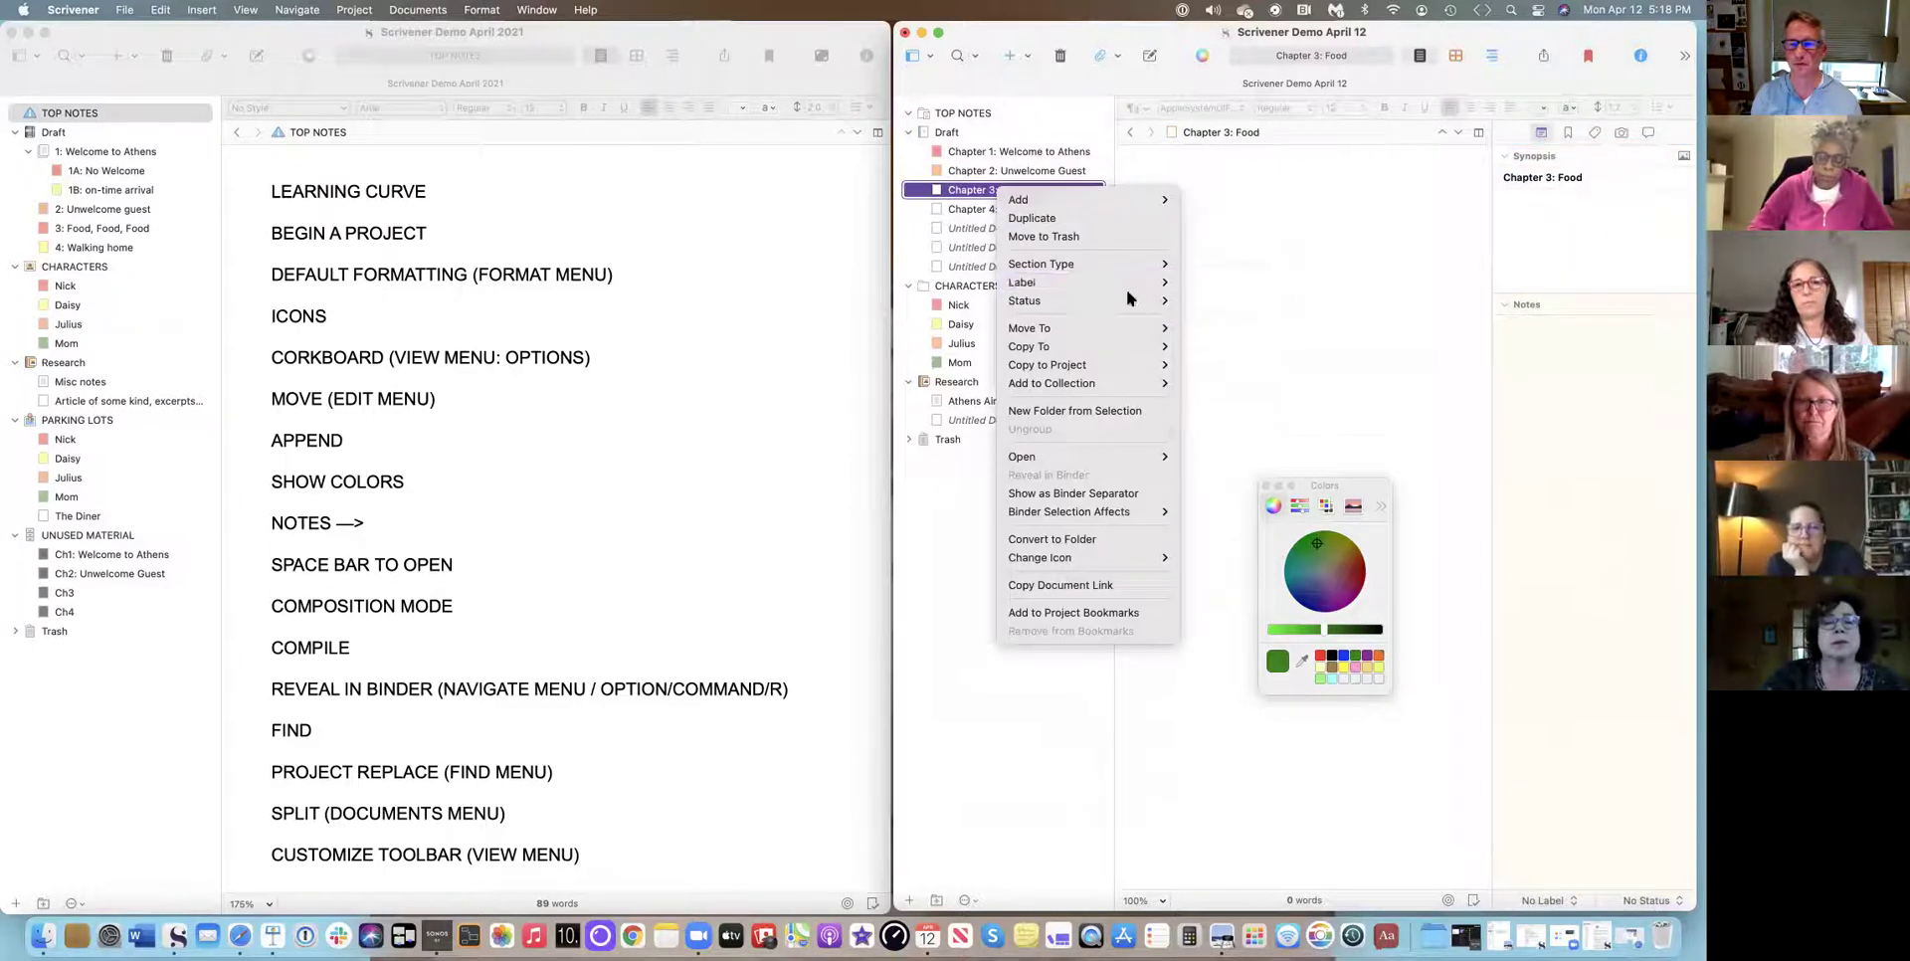
click(1227, 318)
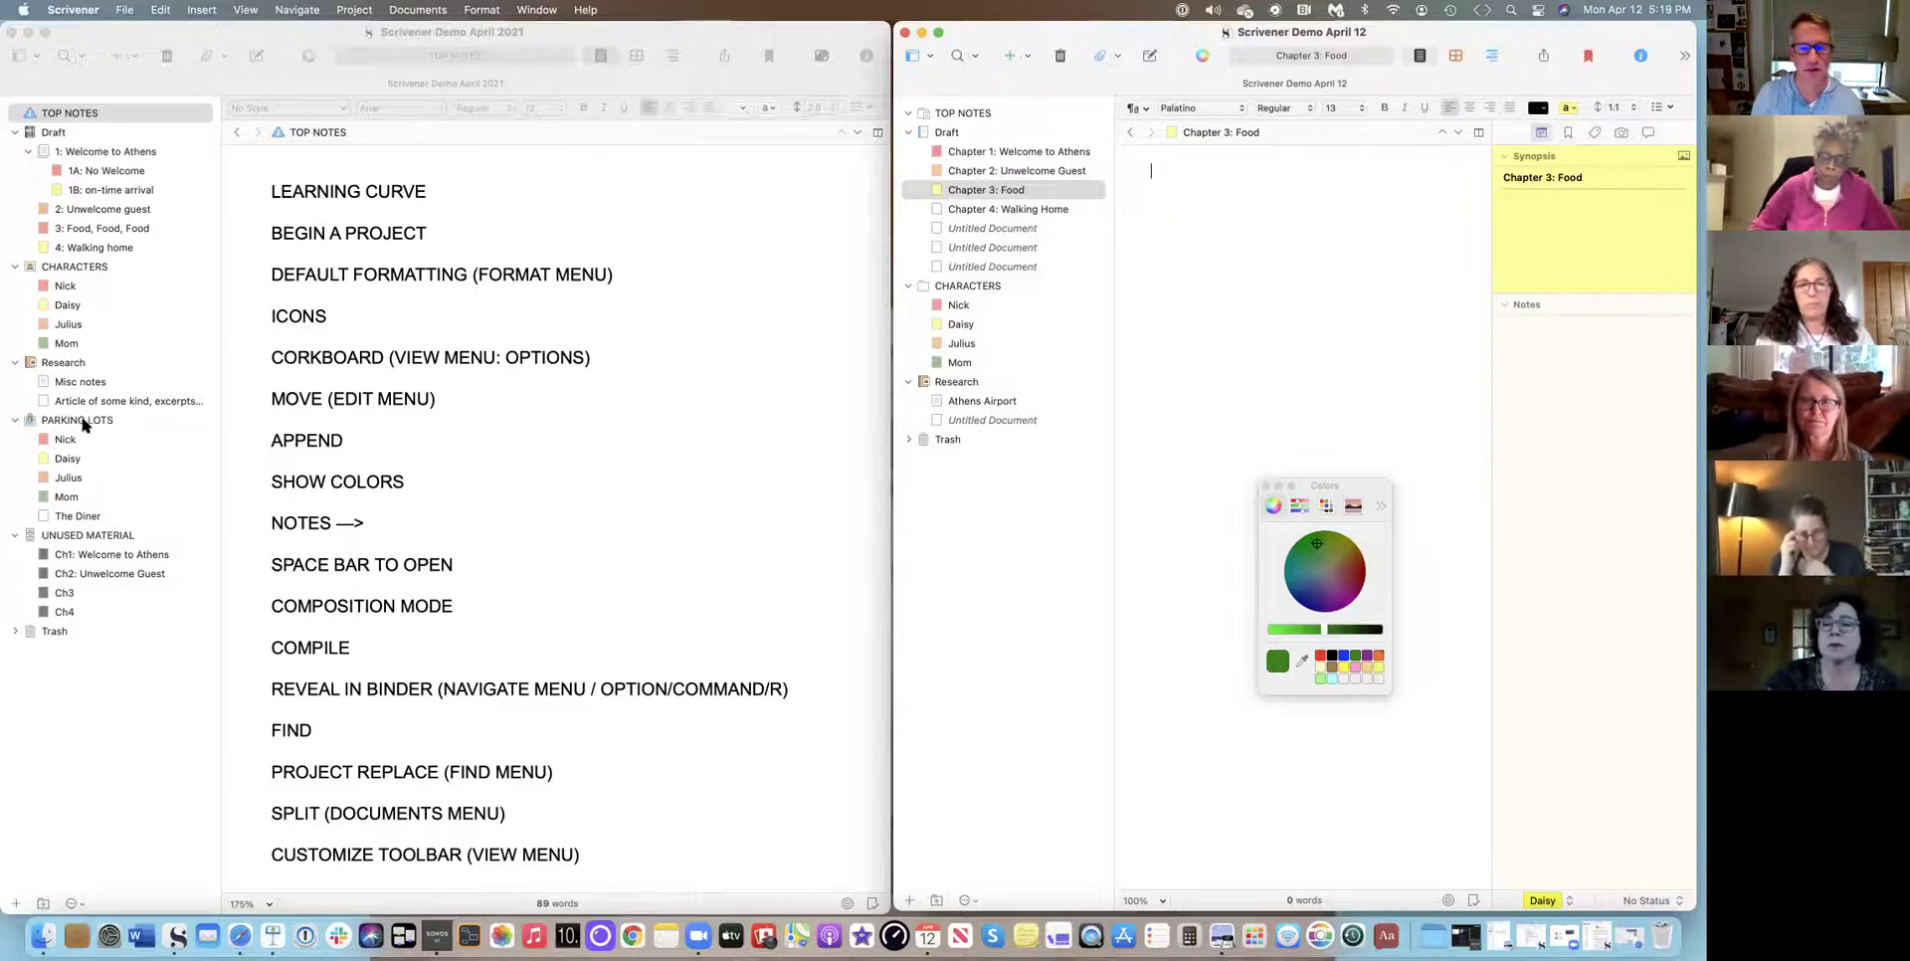
Create a folder named PARKING LOTS and place it at the top level between CHARACTERS and Research.
click(1014, 55)
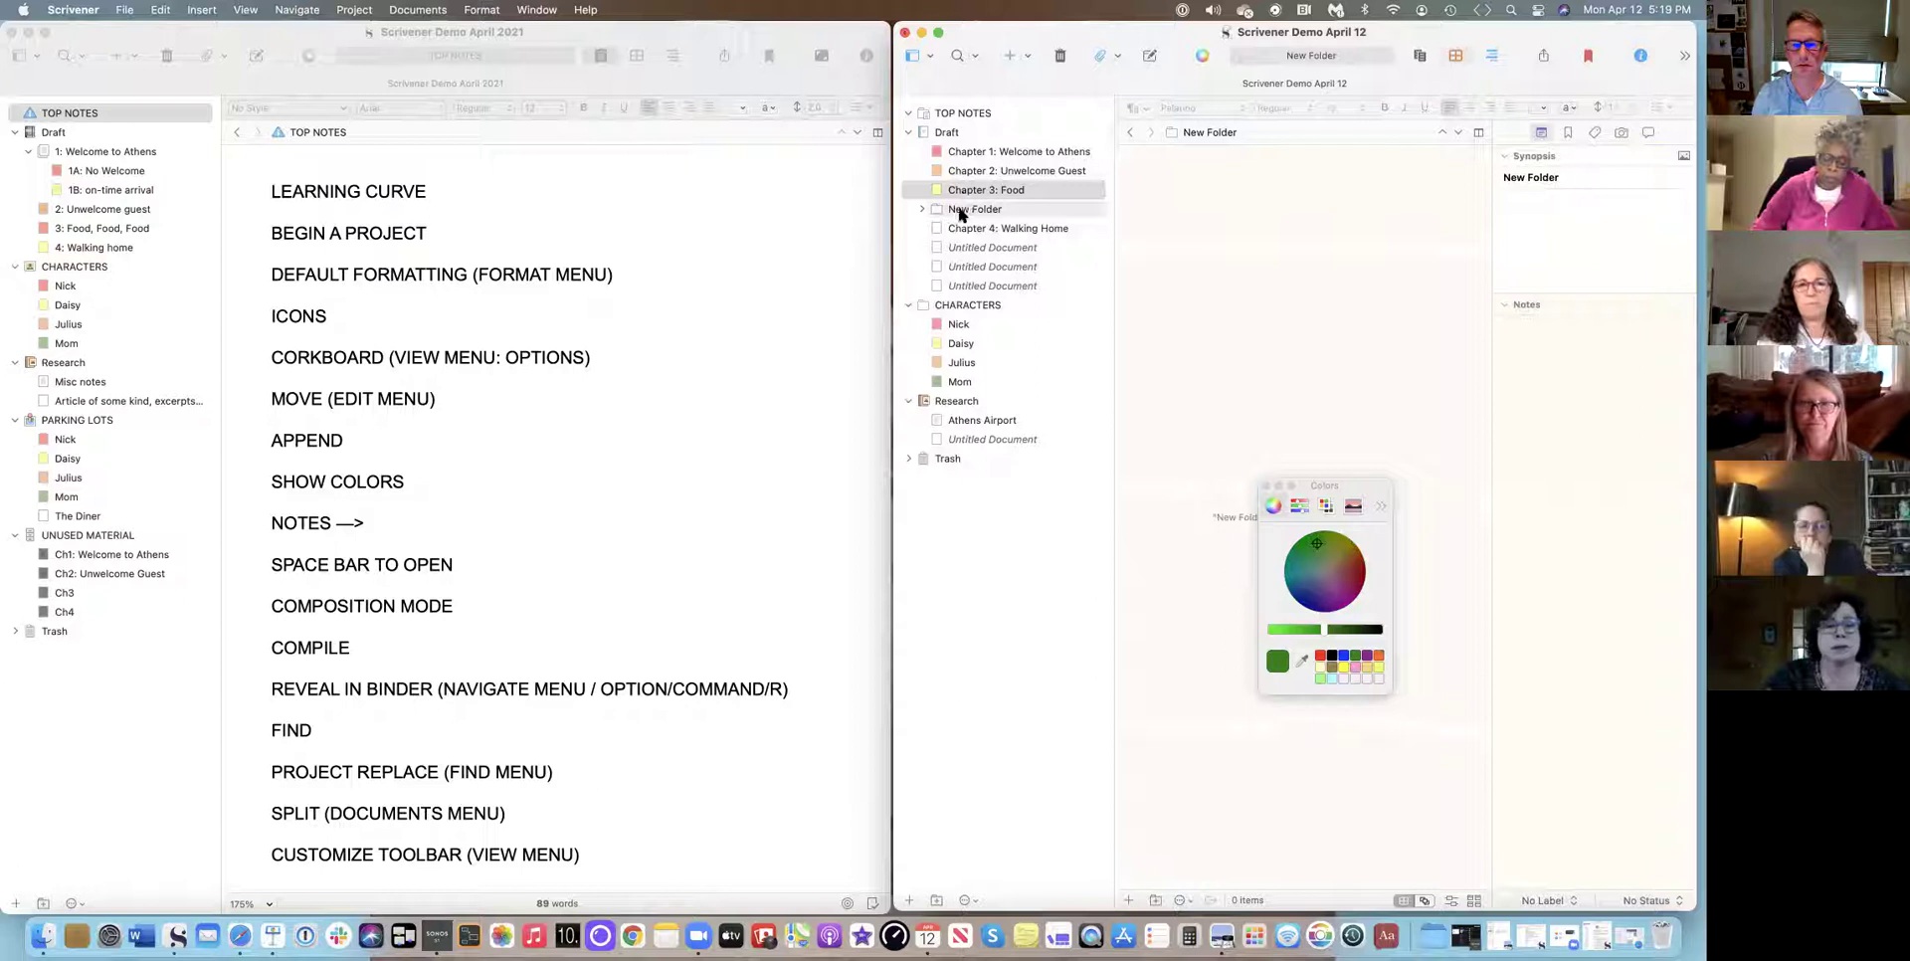
drag(963, 206, 952, 379)
click(953, 381)
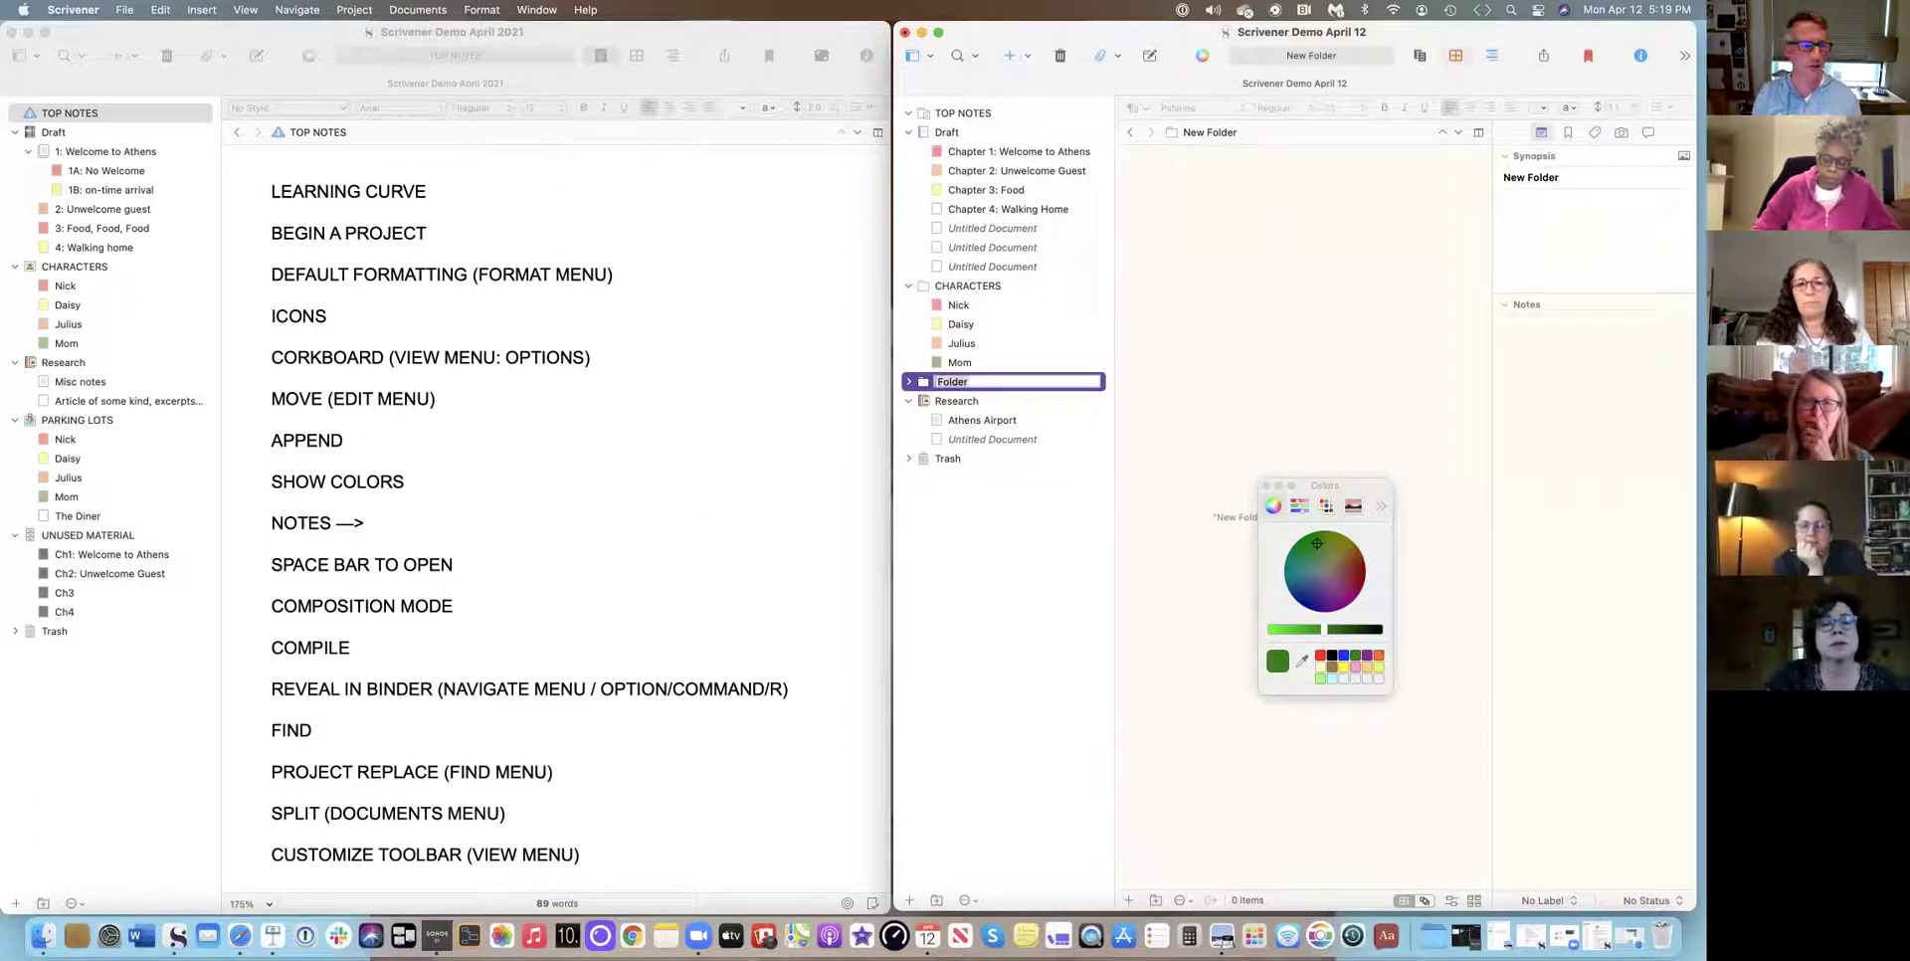
text(PARKING LOTS)
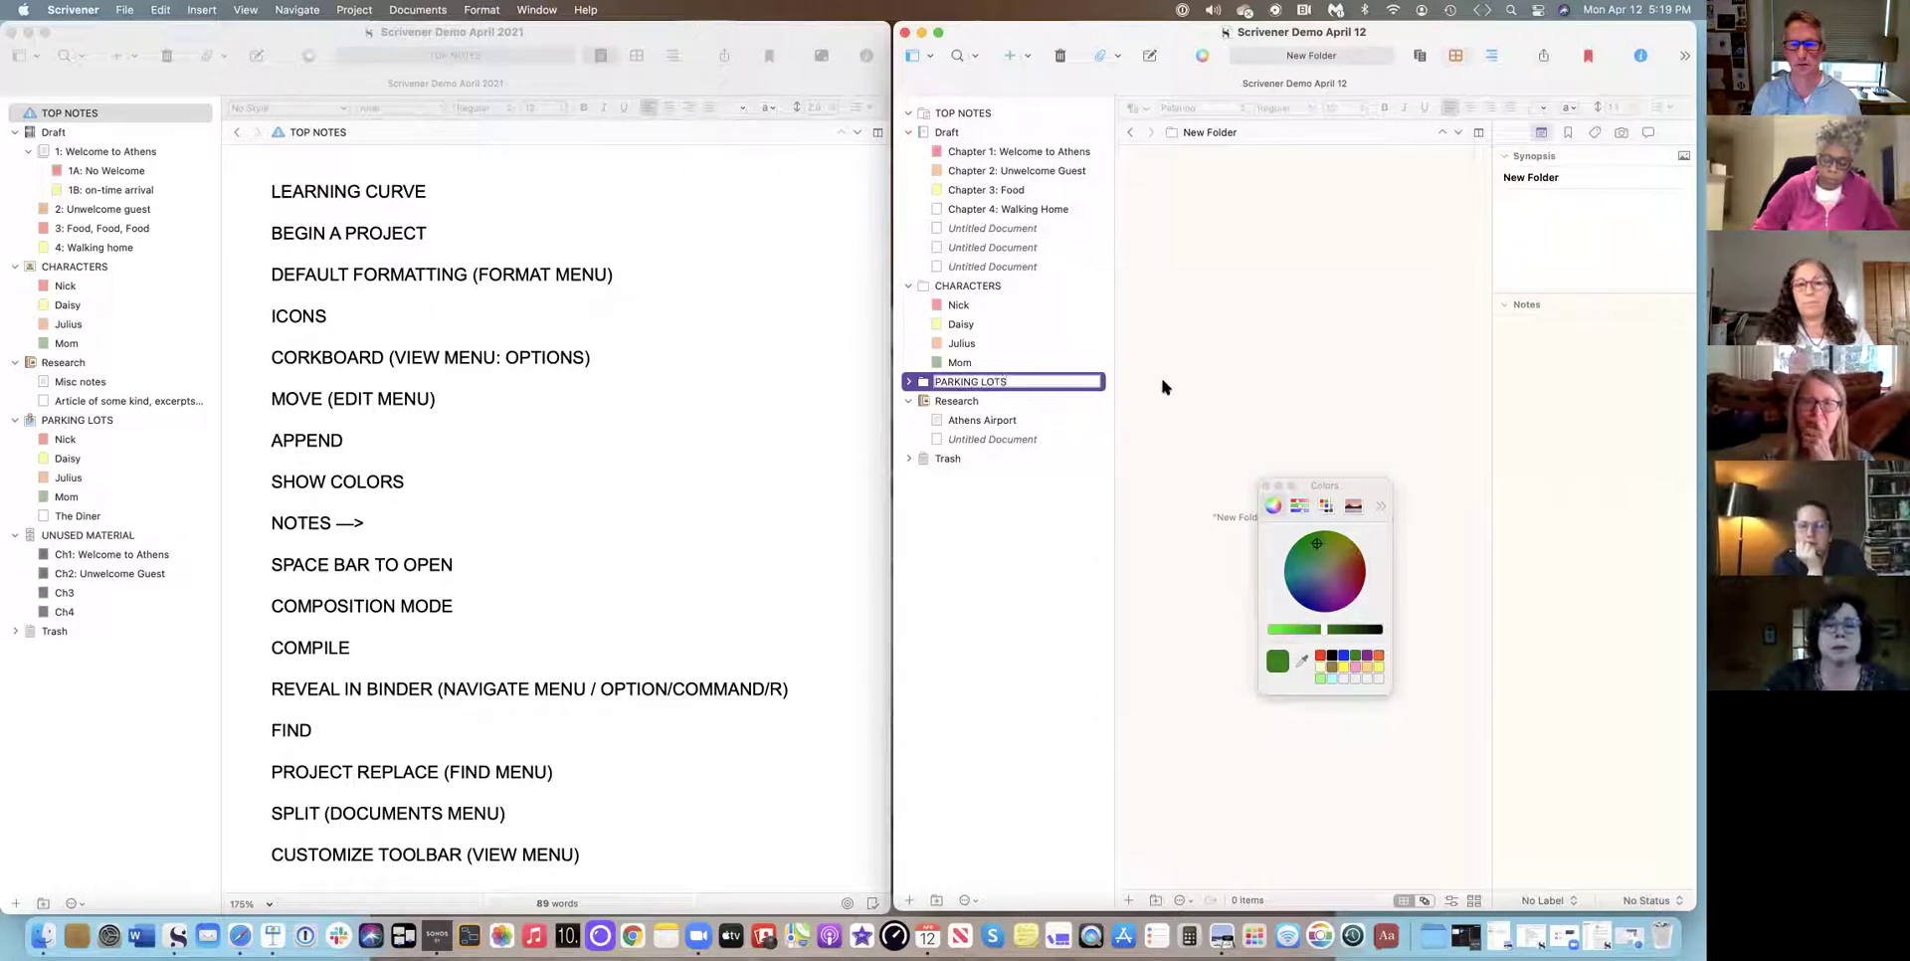
click(1165, 386)
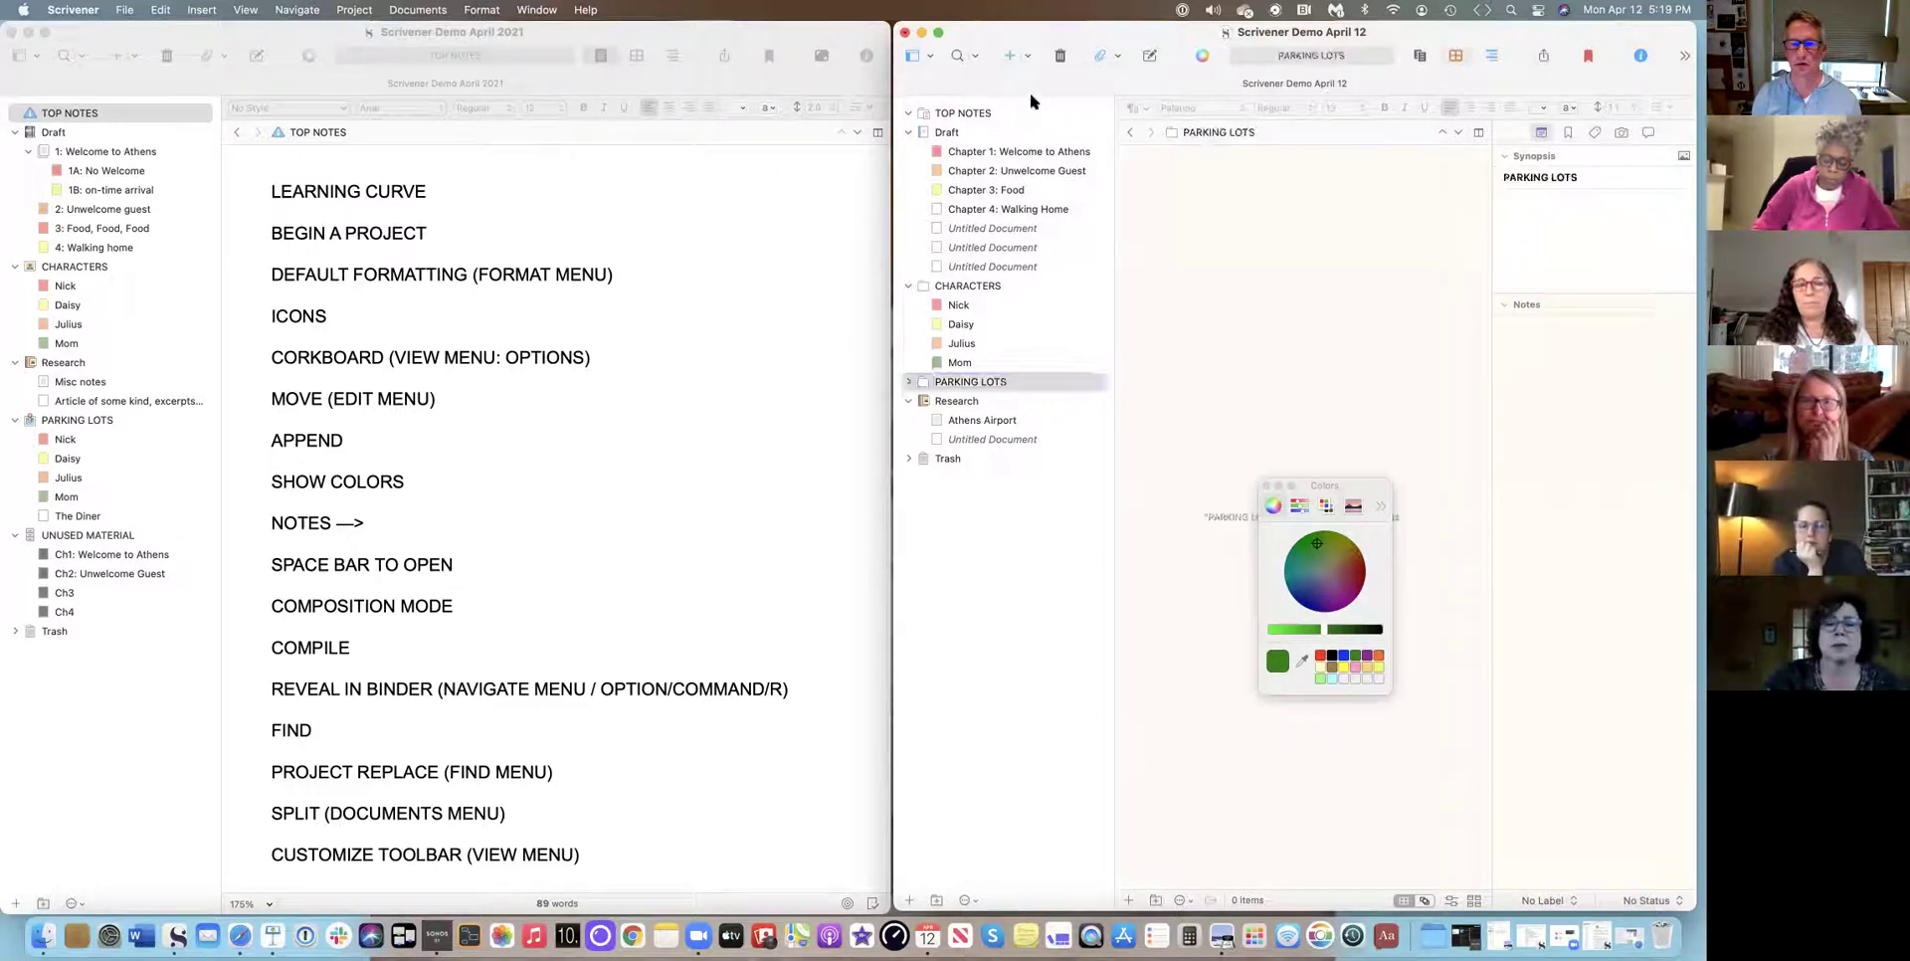
Add four blank text documents to the PARKING LOTS folder and expand the folder in the binder.
click(1010, 56)
click(1009, 56)
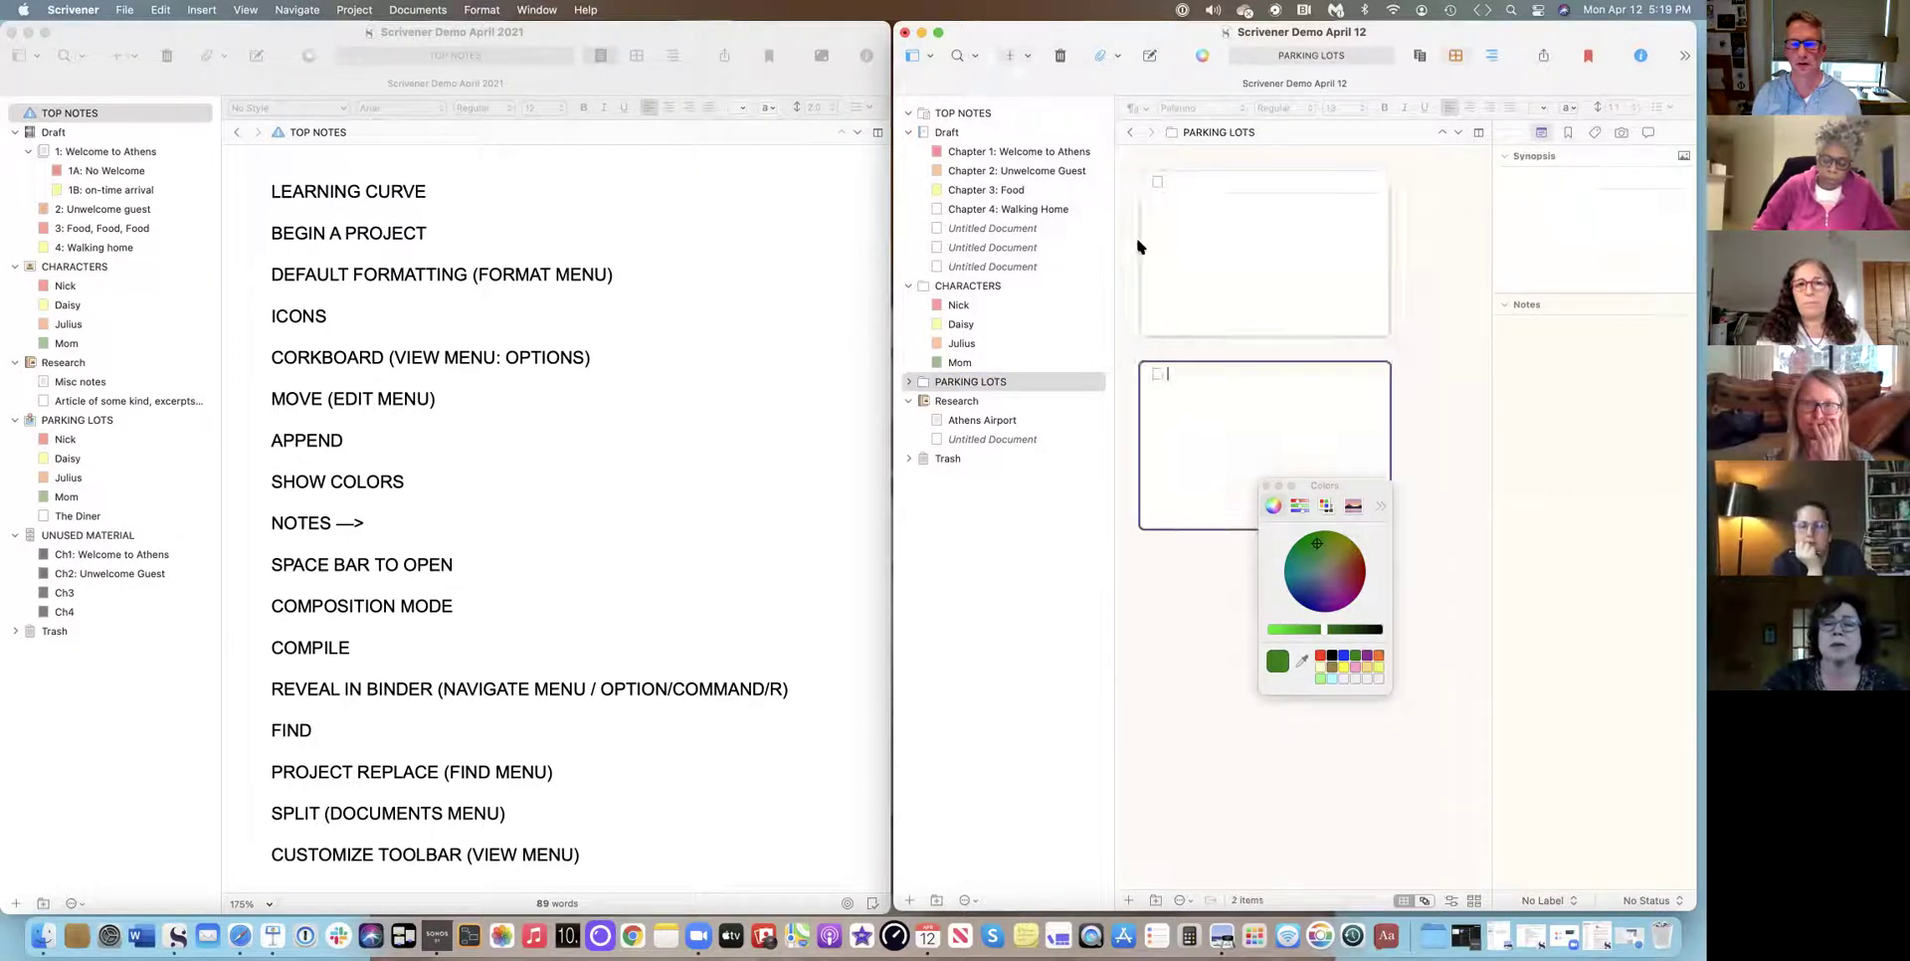
click(1010, 56)
click(1010, 56)
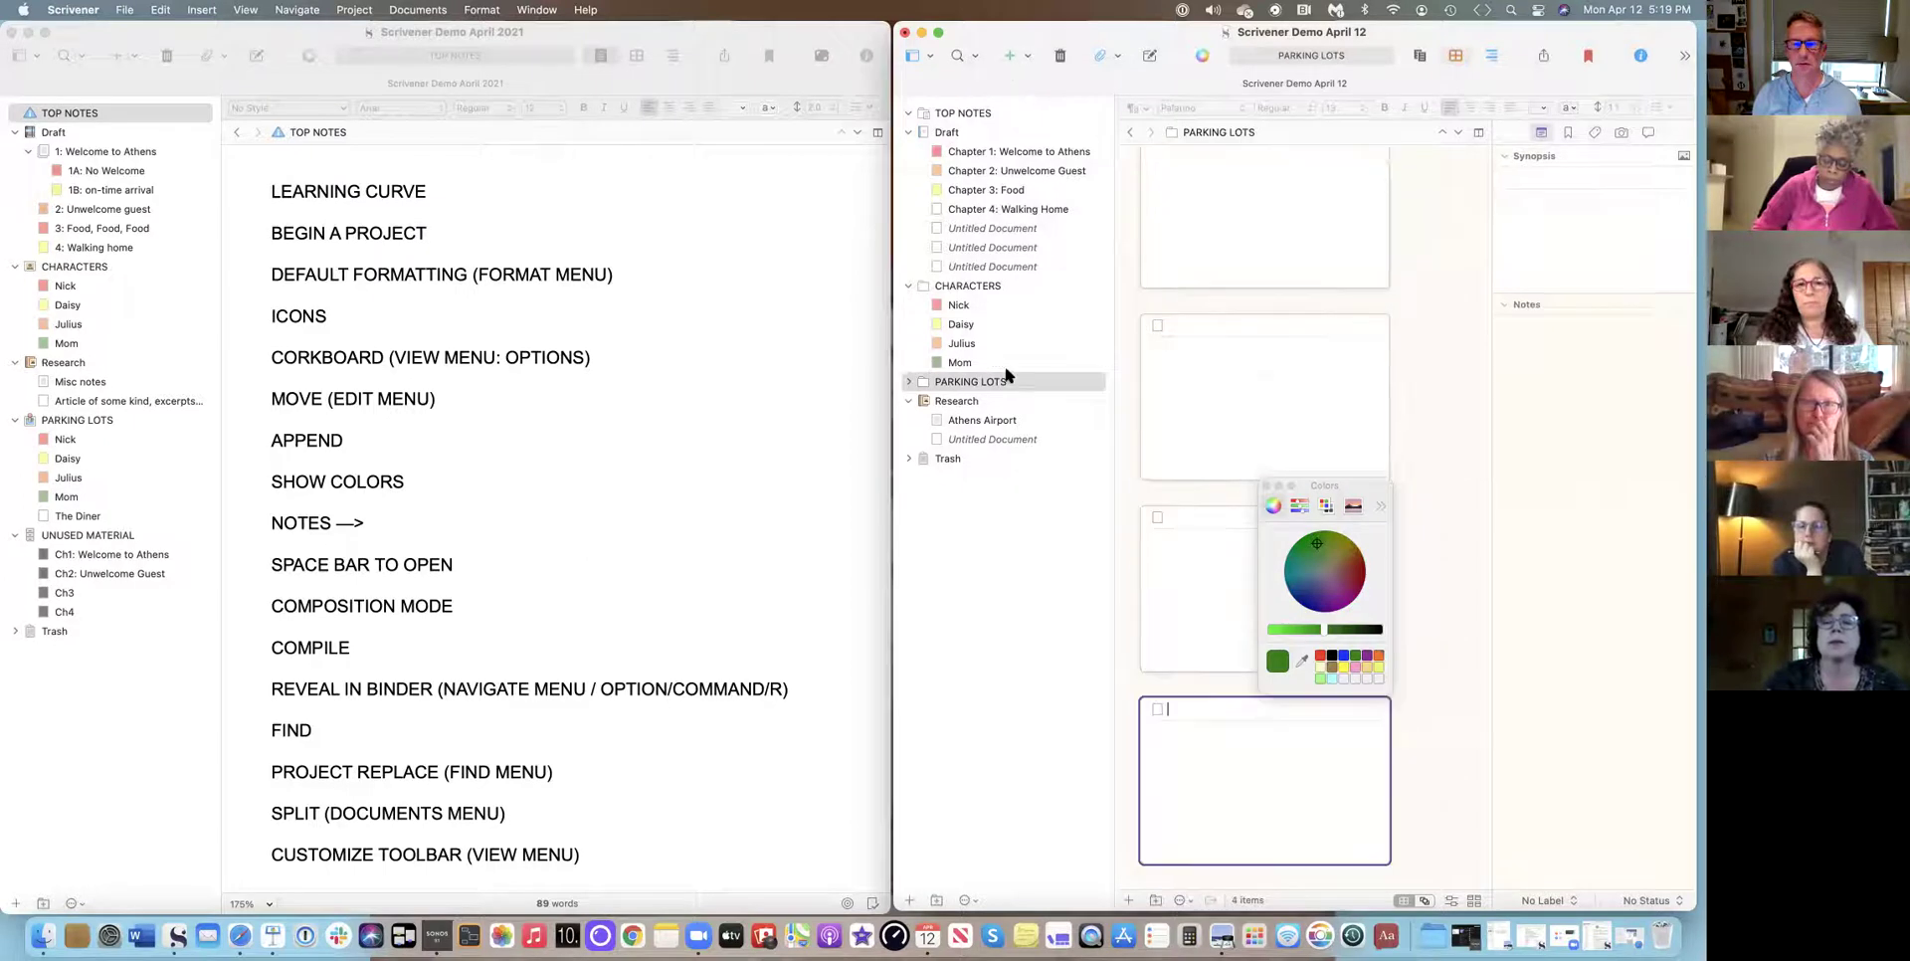
click(1009, 381)
click(1412, 60)
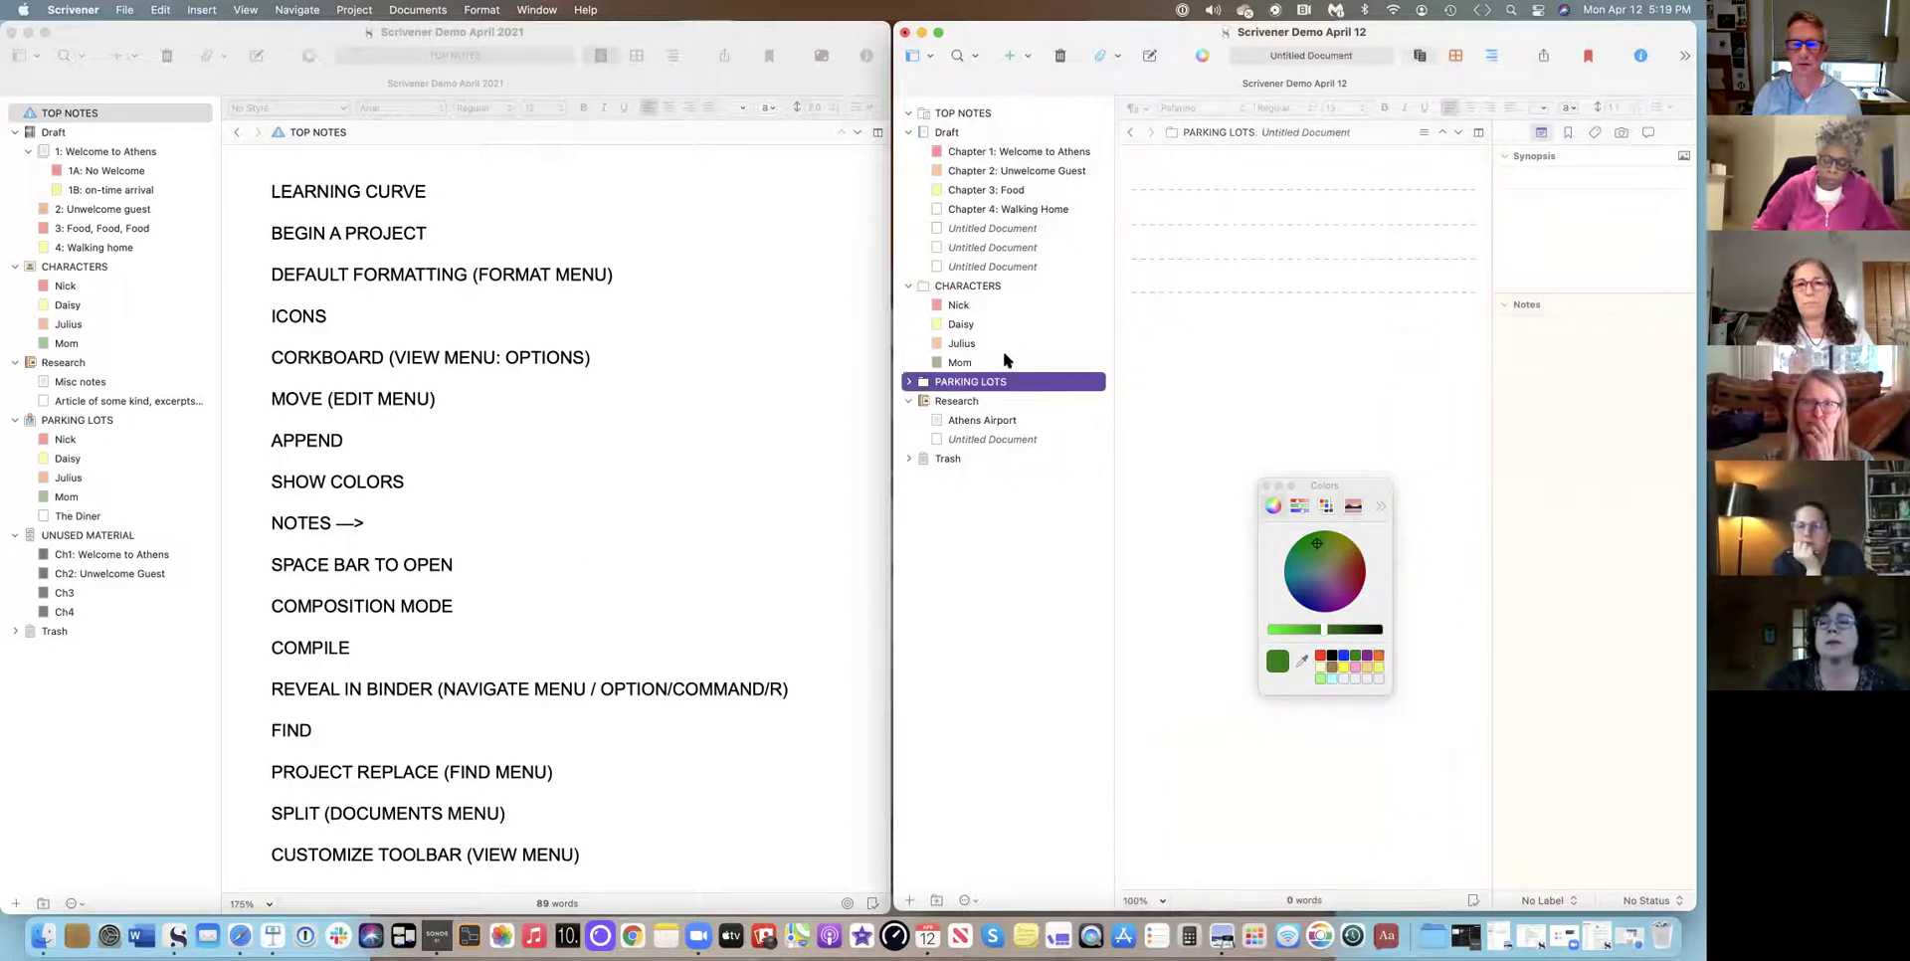
click(915, 385)
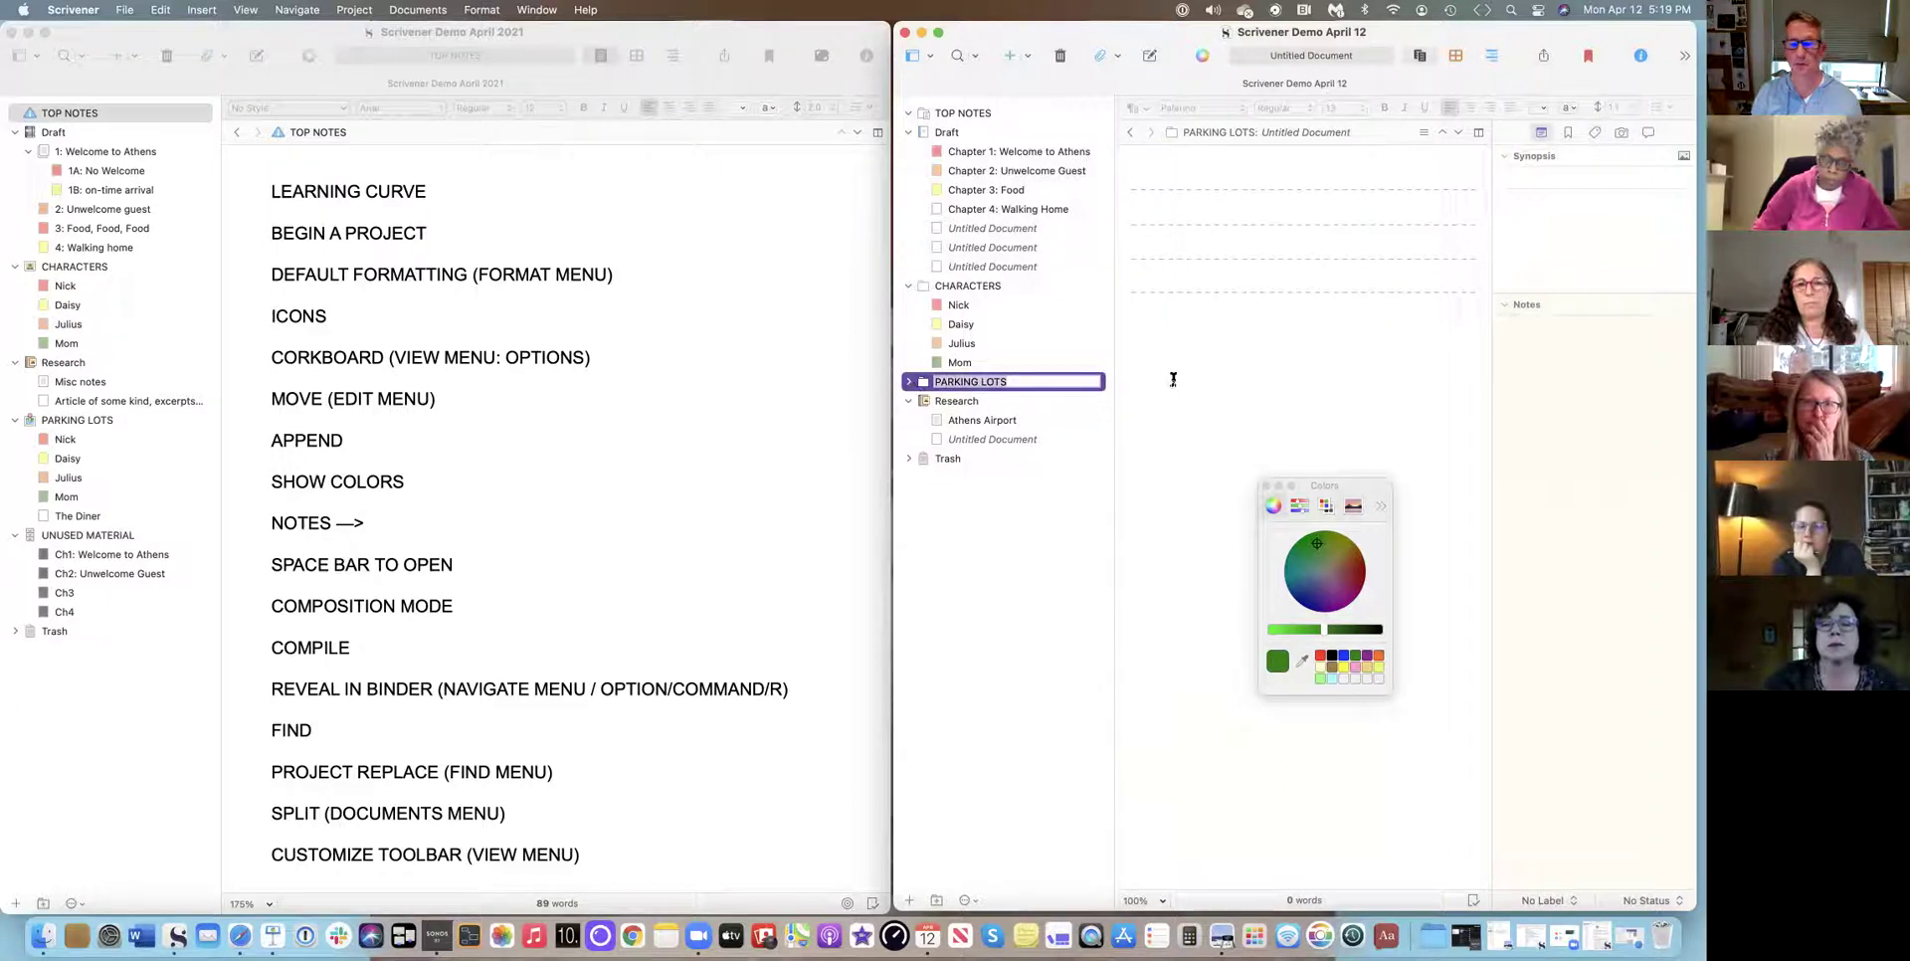
click(905, 386)
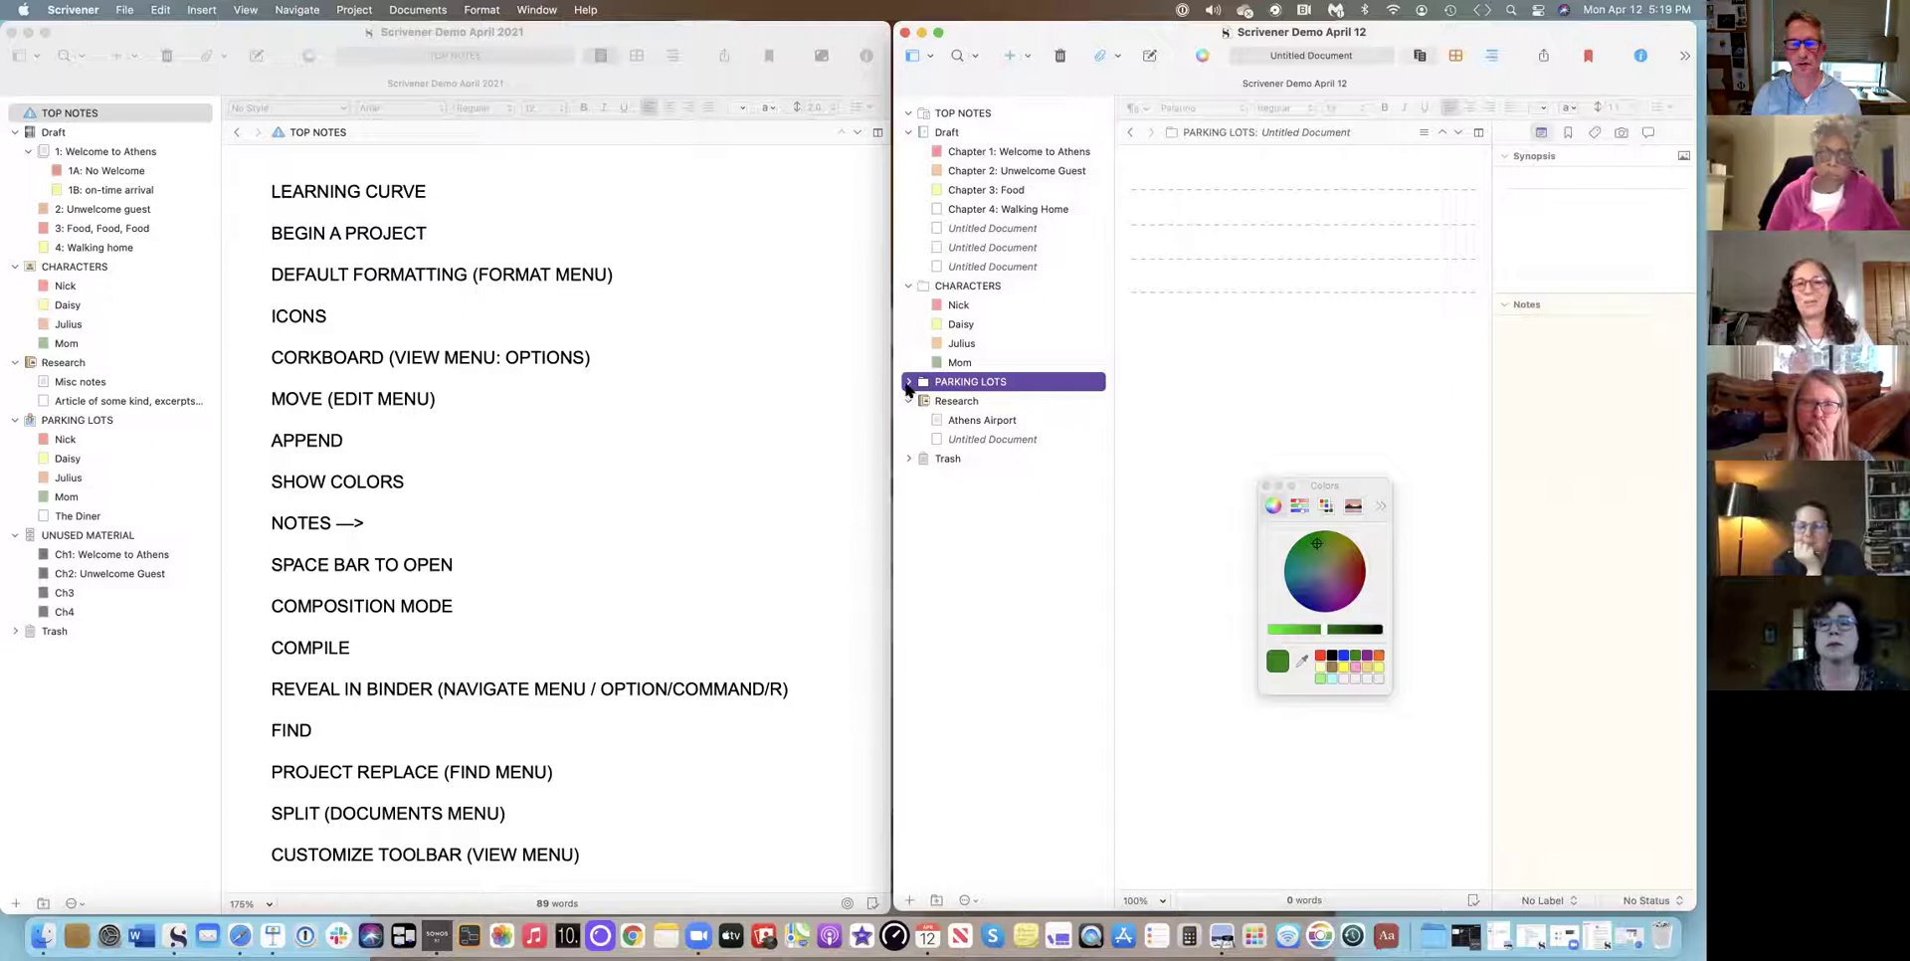
click(907, 384)
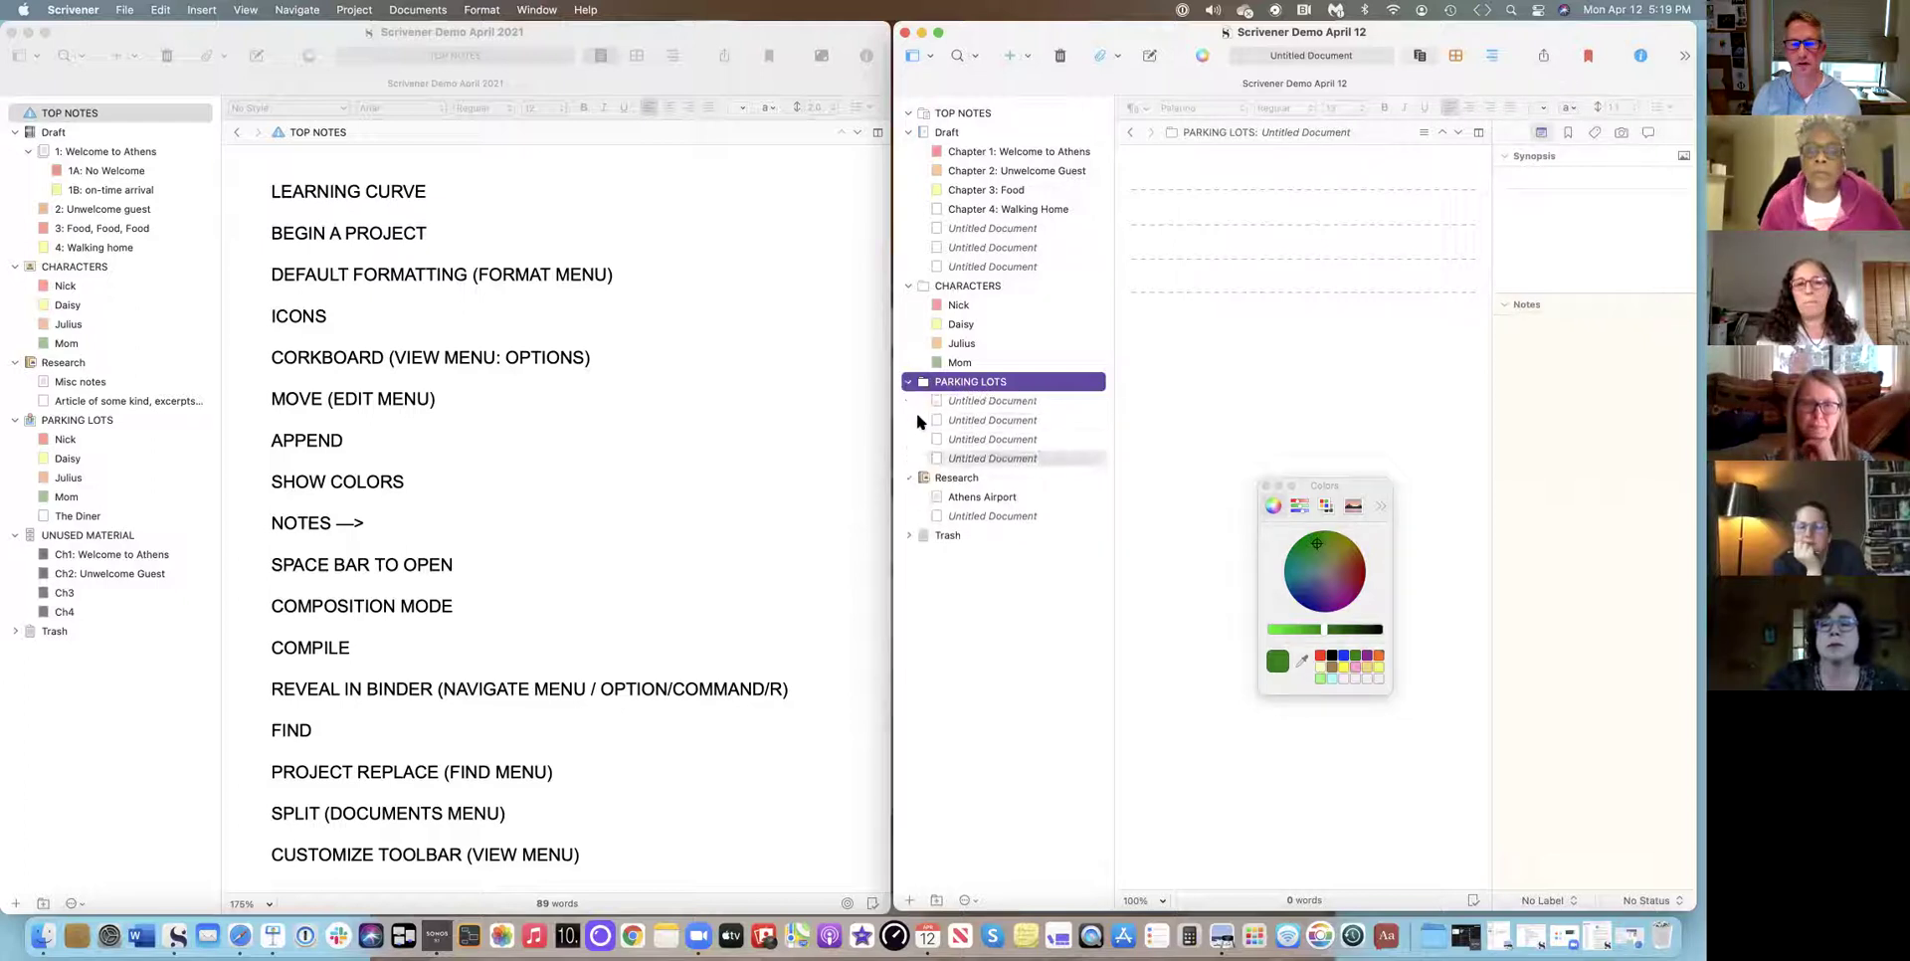
click(908, 382)
click(908, 382)
Name the four documents in the PARKING LOTS folder Nick, Daisy, Julius and Mom.
double_click(953, 401)
text(Nick)
click(1023, 422)
click(1023, 422)
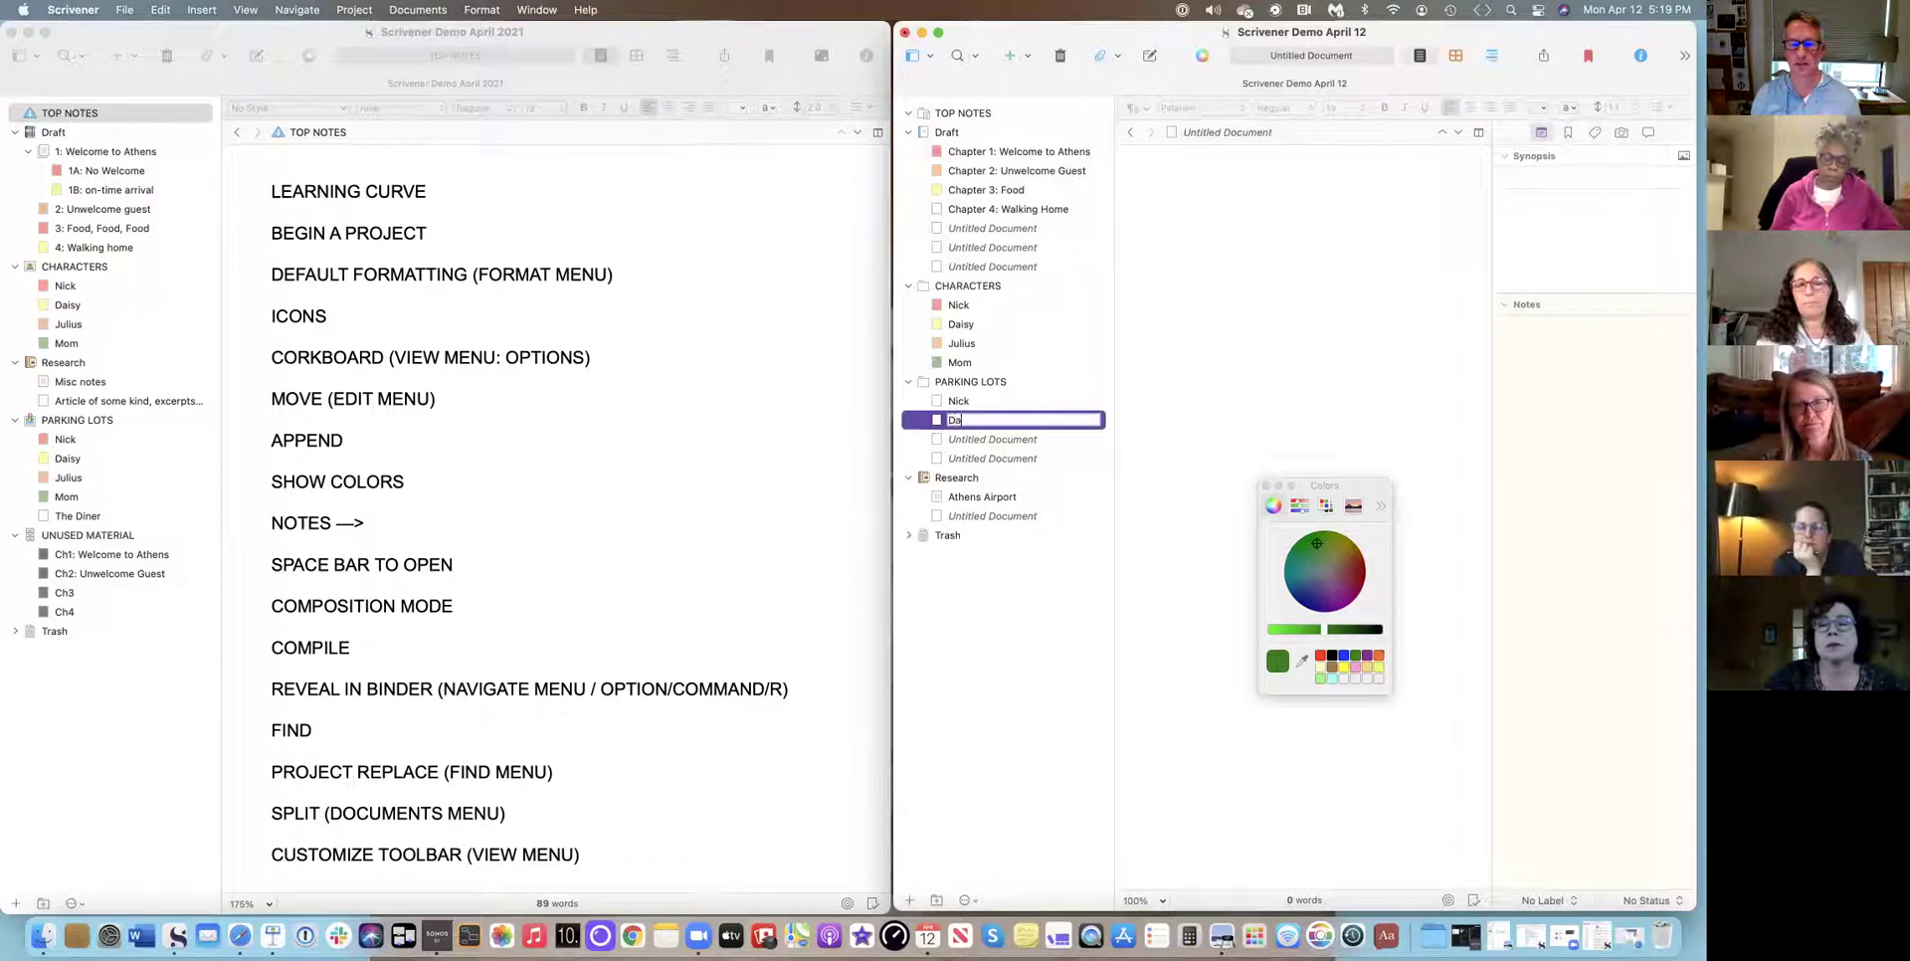
text(Daisy)
click(993, 438)
click(992, 439)
text(Julius)
click(992, 457)
click(993, 458)
text(Mom)
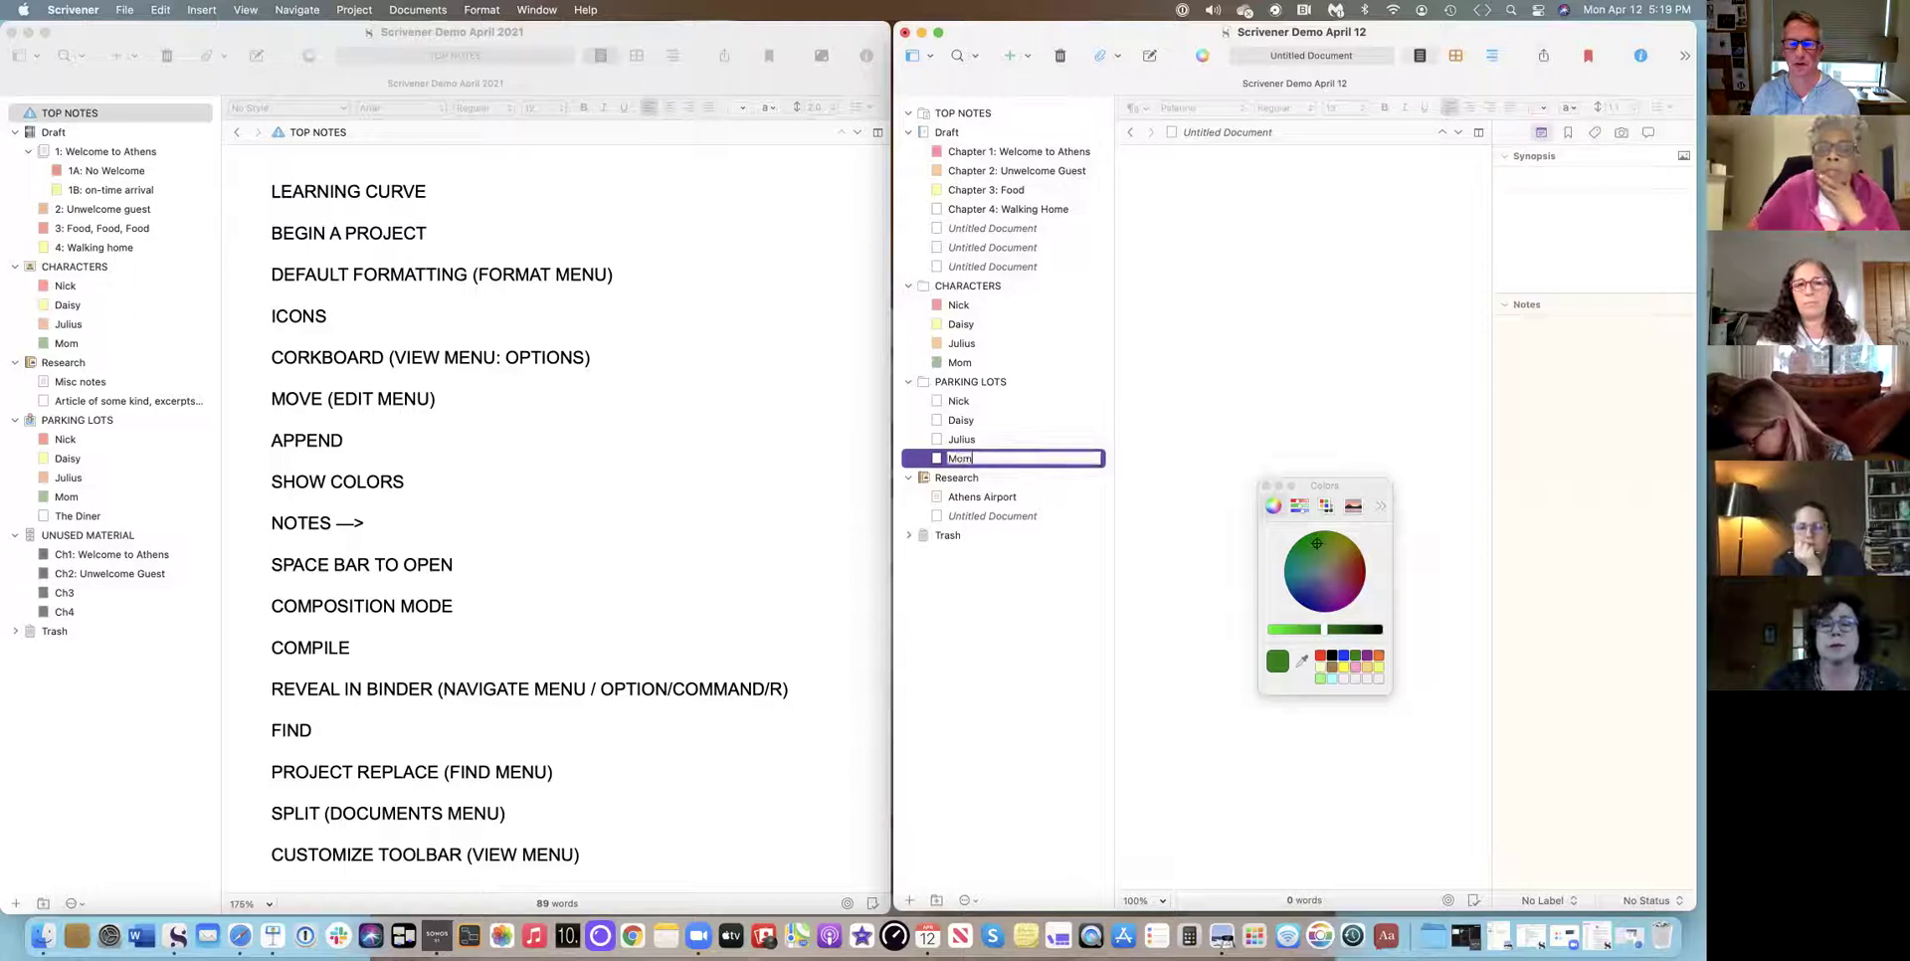
click(1153, 388)
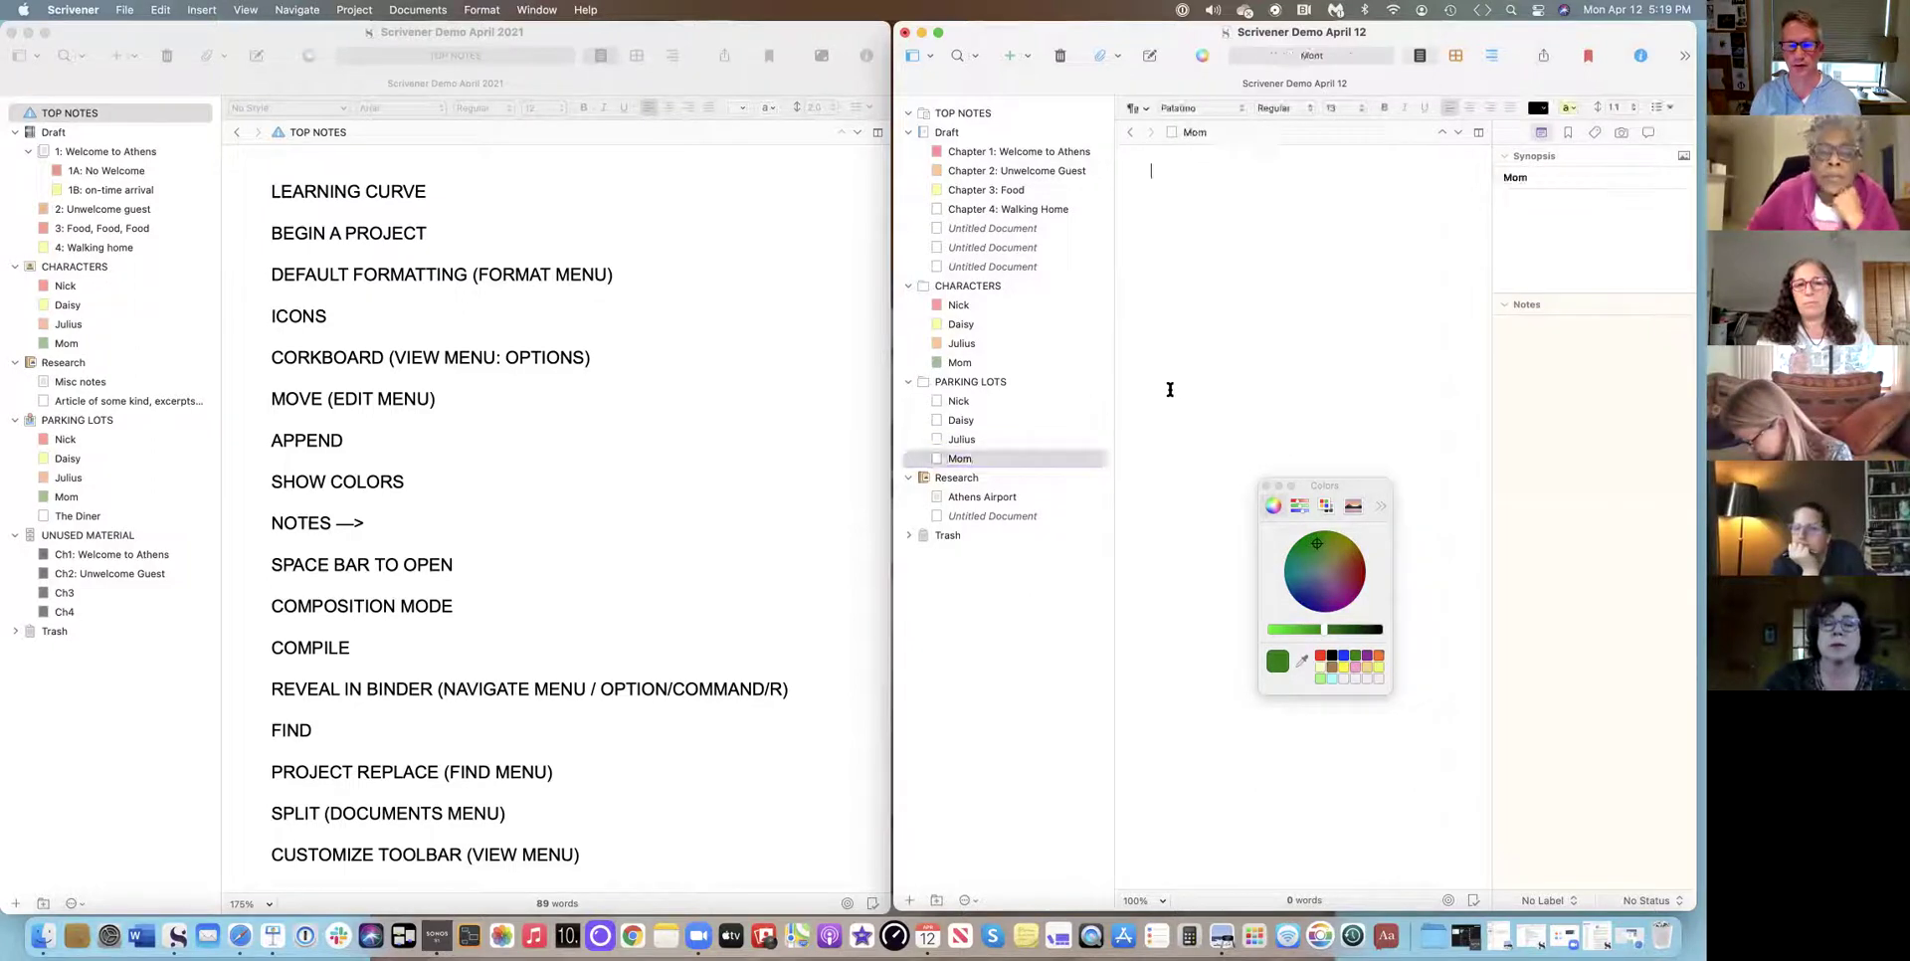
Create a top-level folder named Unused Material between Research and Trash.
click(1010, 56)
click(1027, 100)
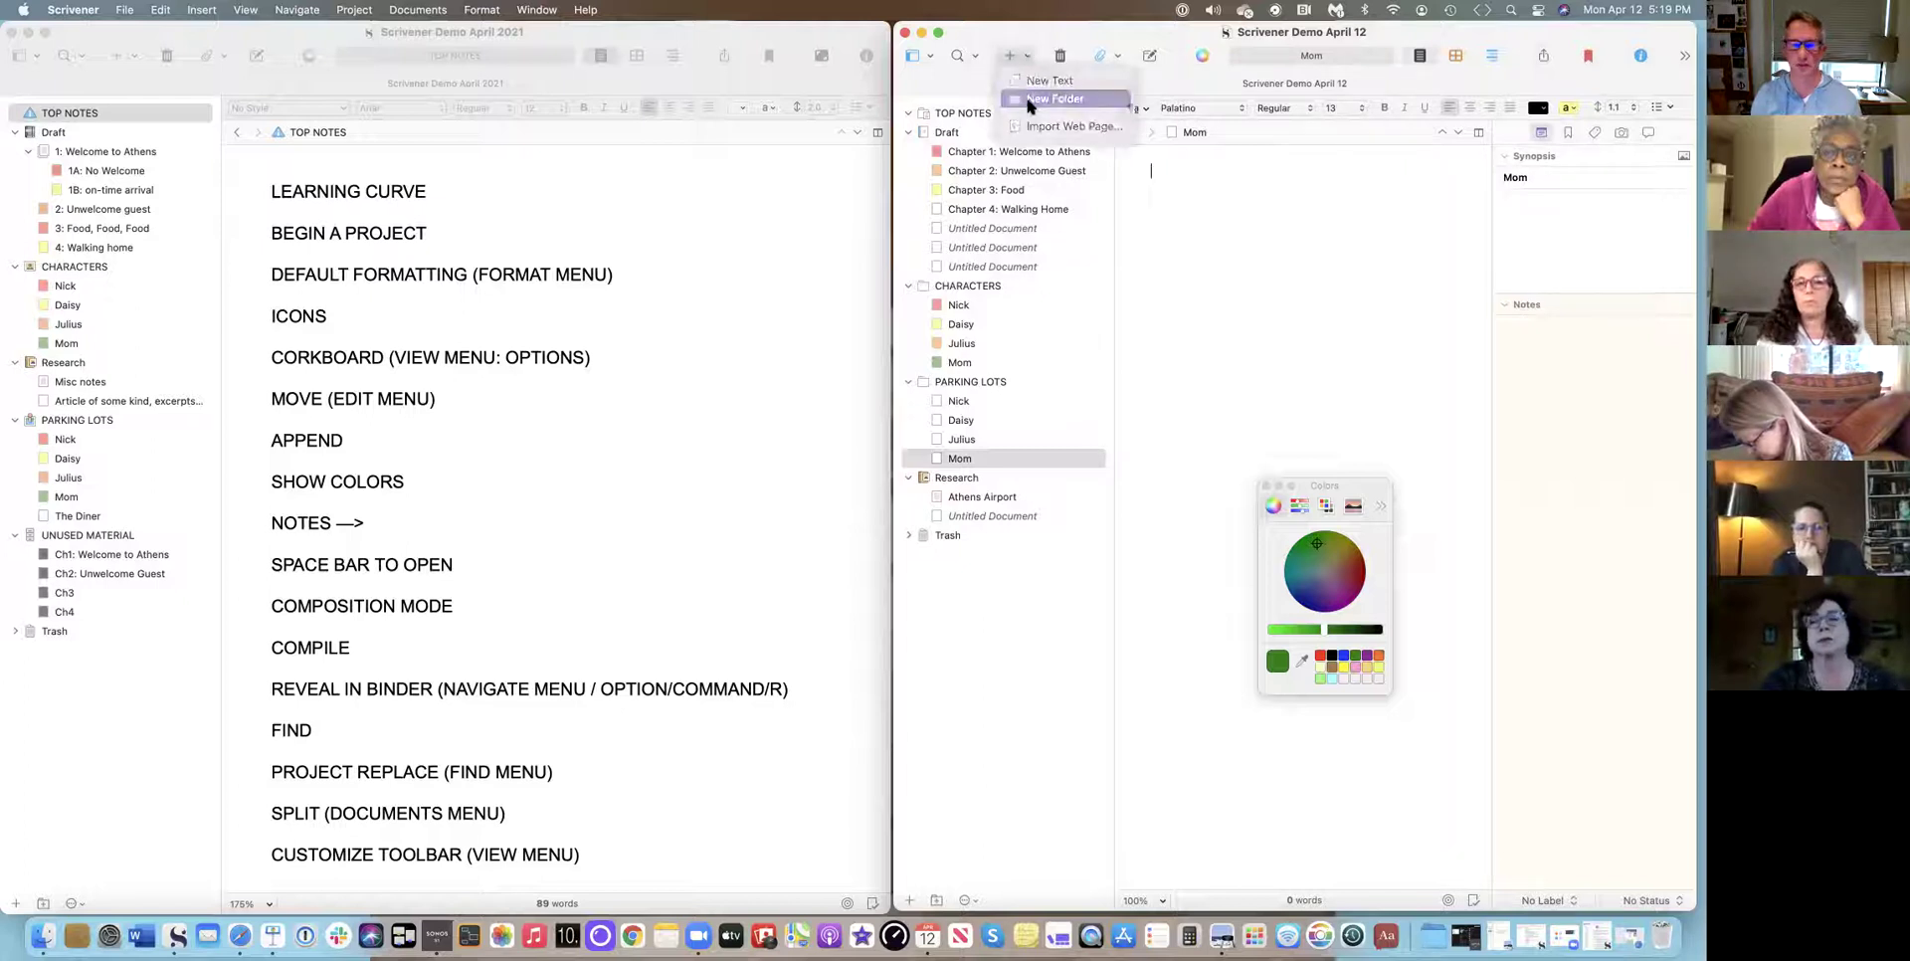
drag(942, 475, 935, 552)
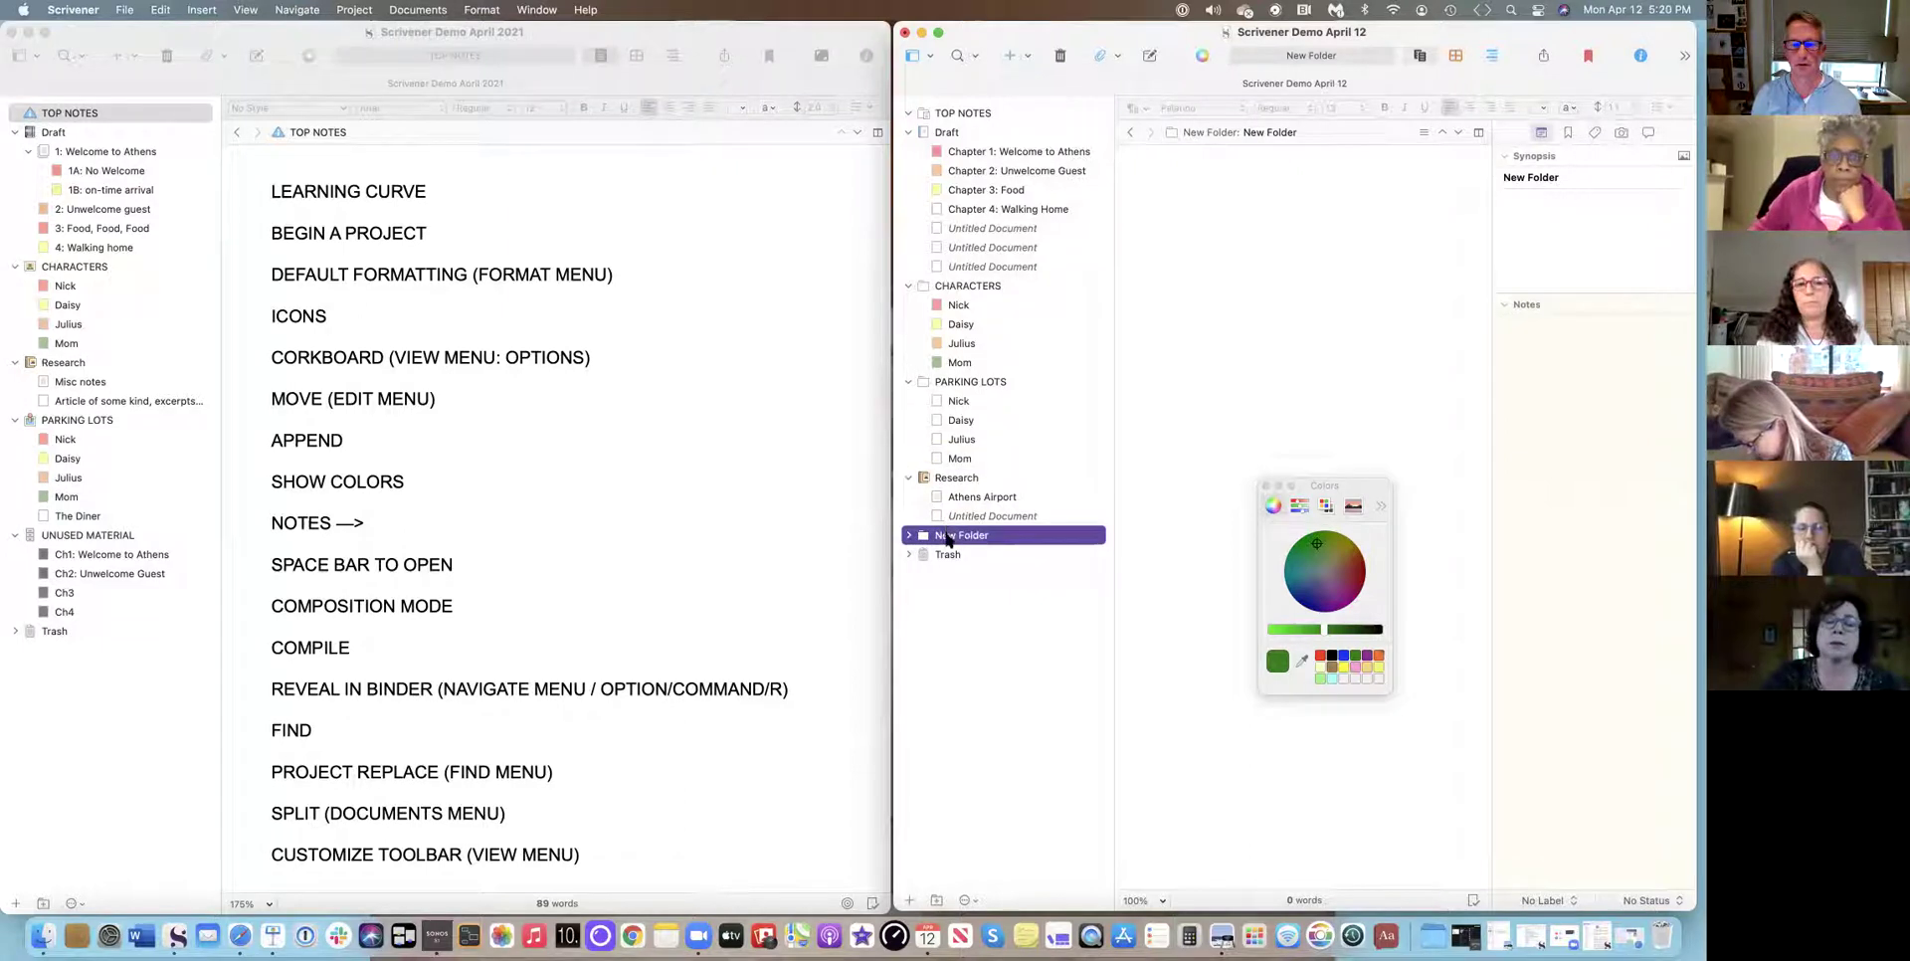
click(946, 539)
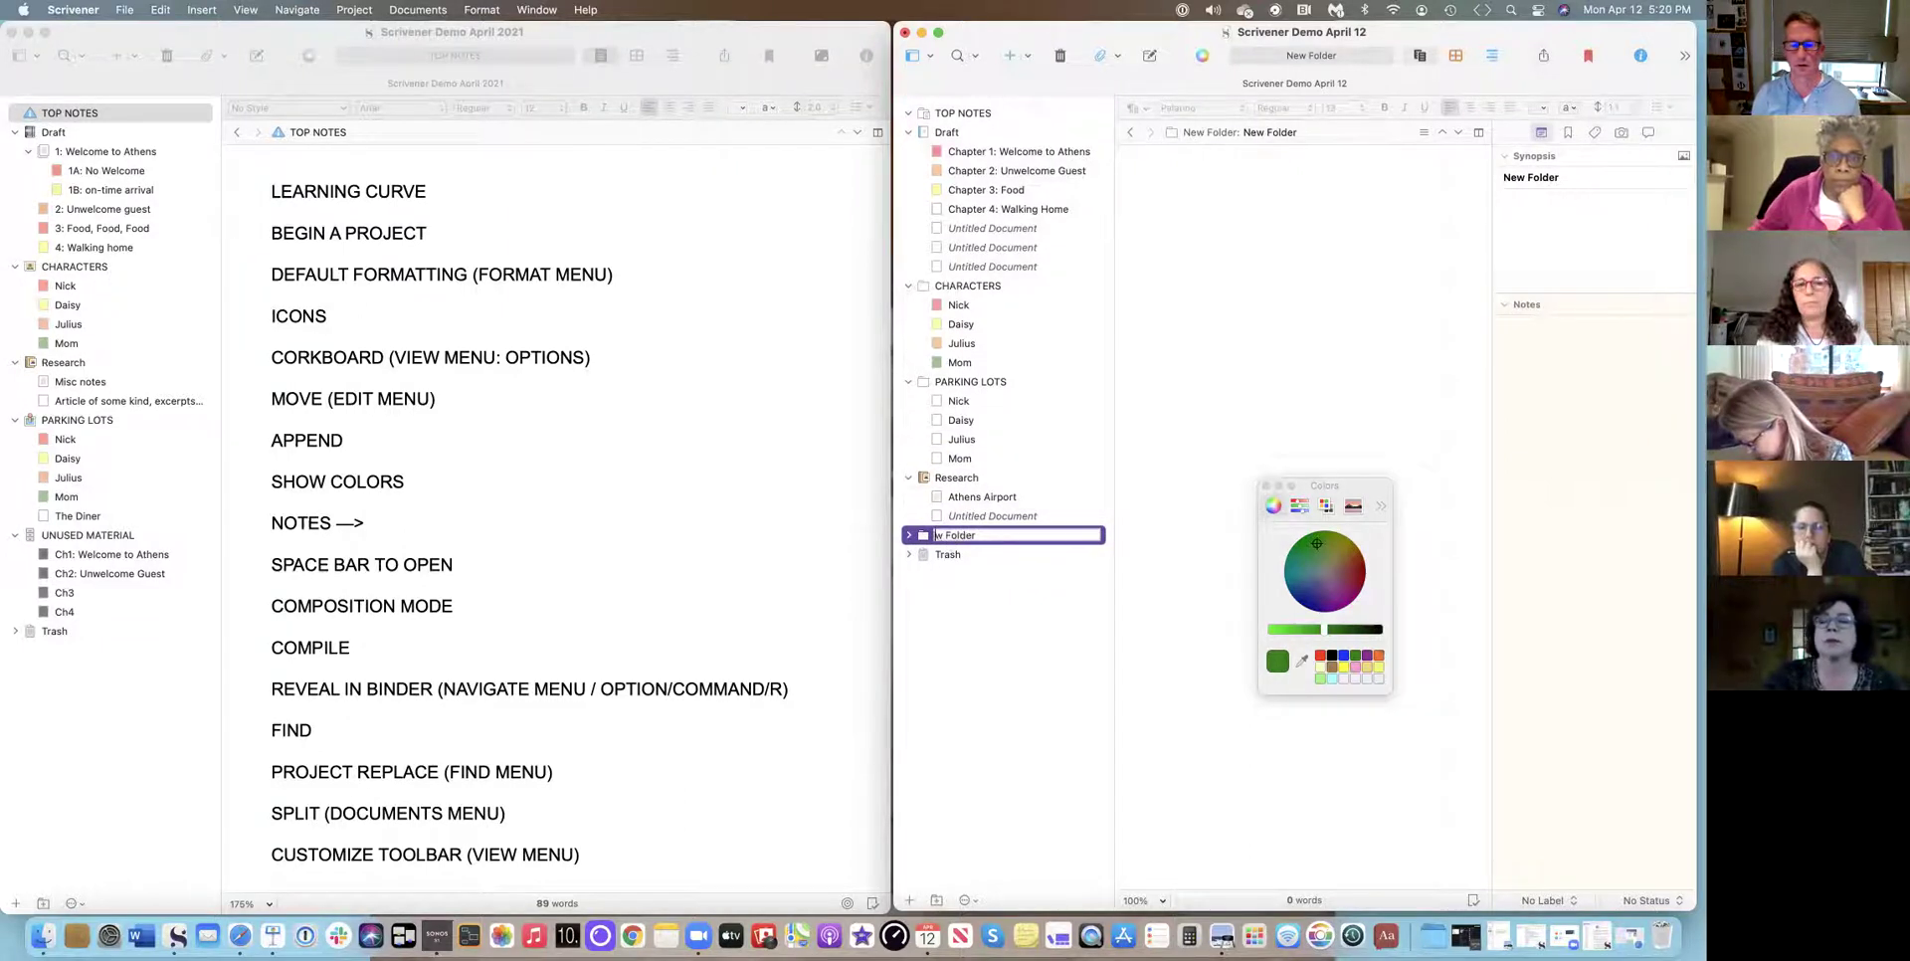
text(Unused Material)
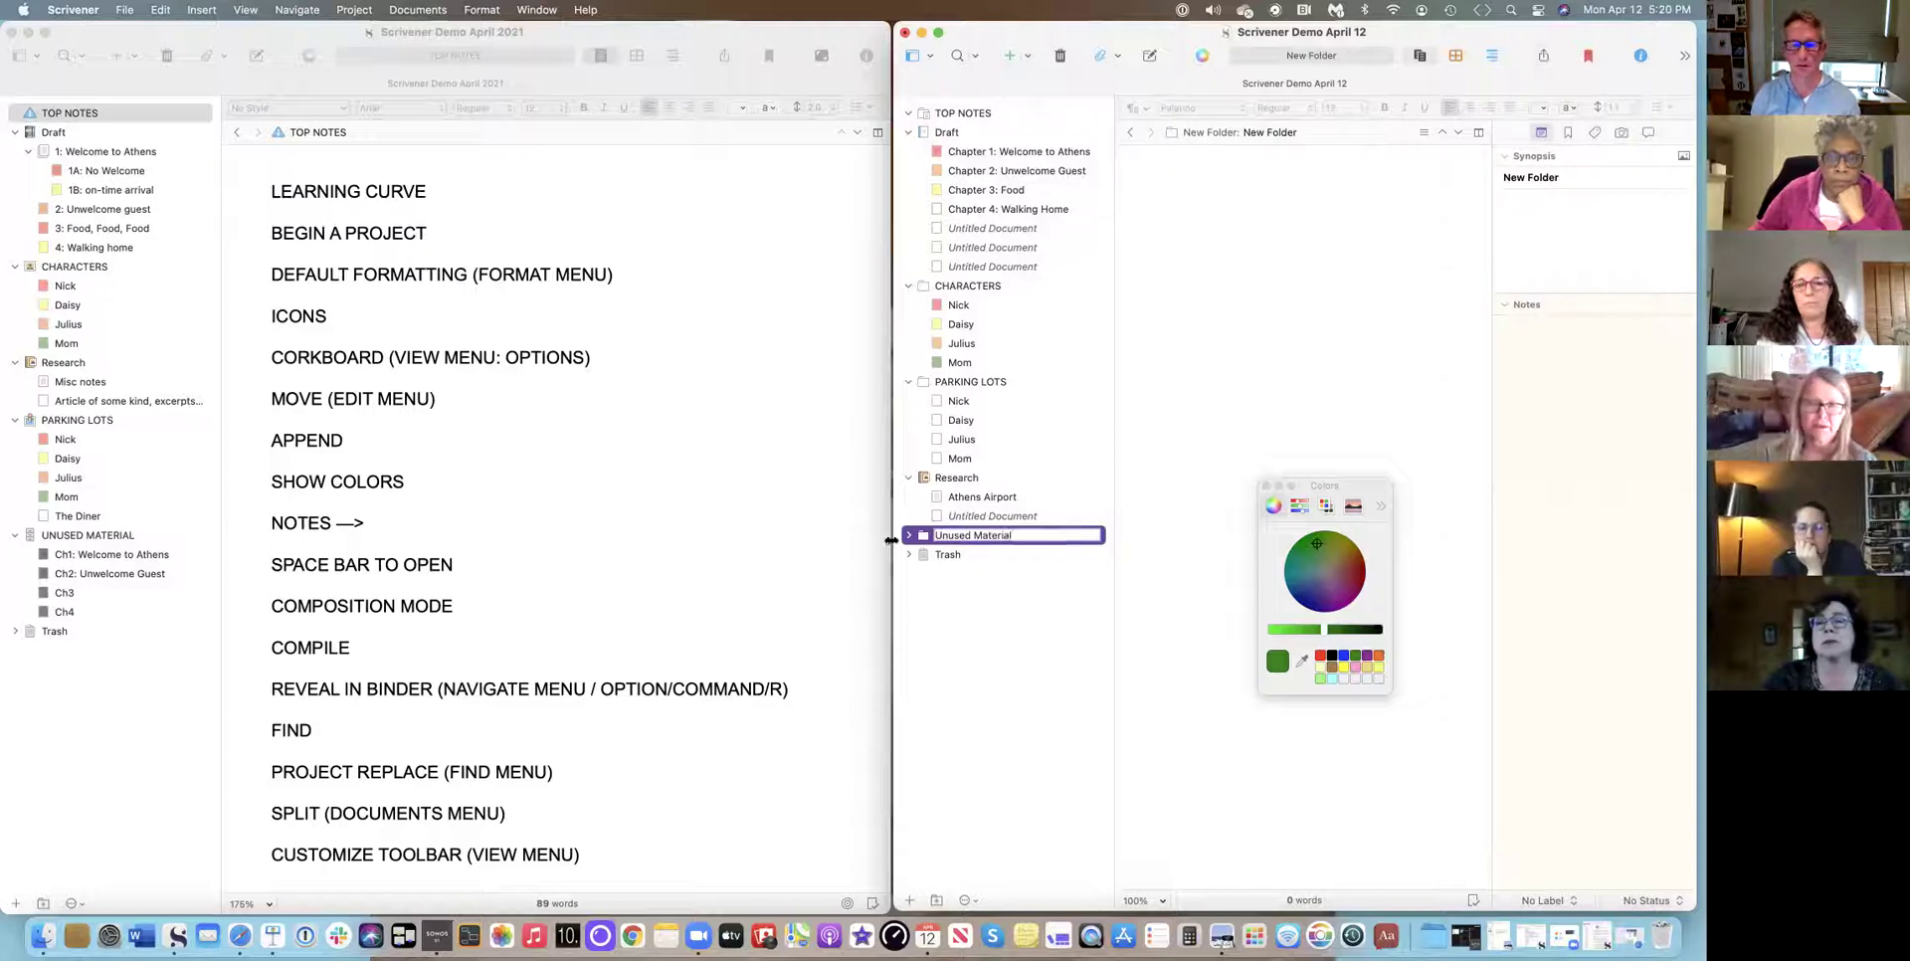
click(917, 541)
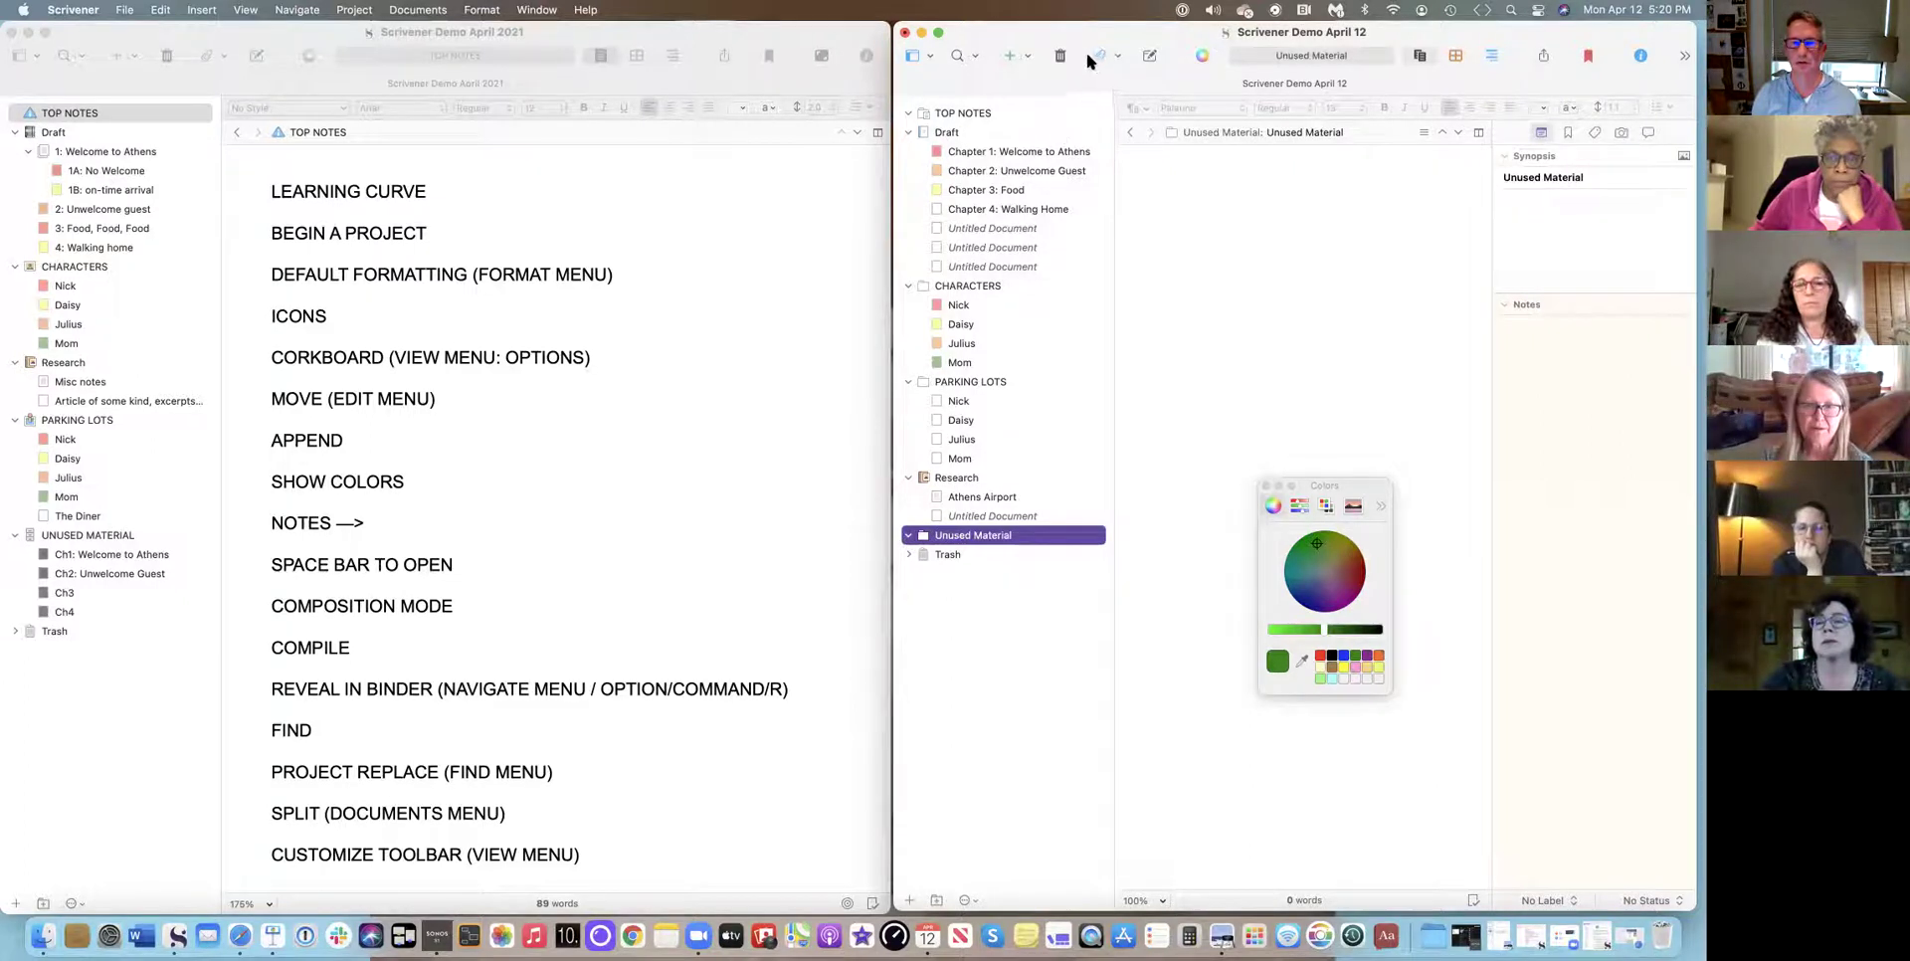
Add four blank text documents inside the Unused Material folder.
click(1013, 58)
key(super+n)
key(super+n)
key(super+n)
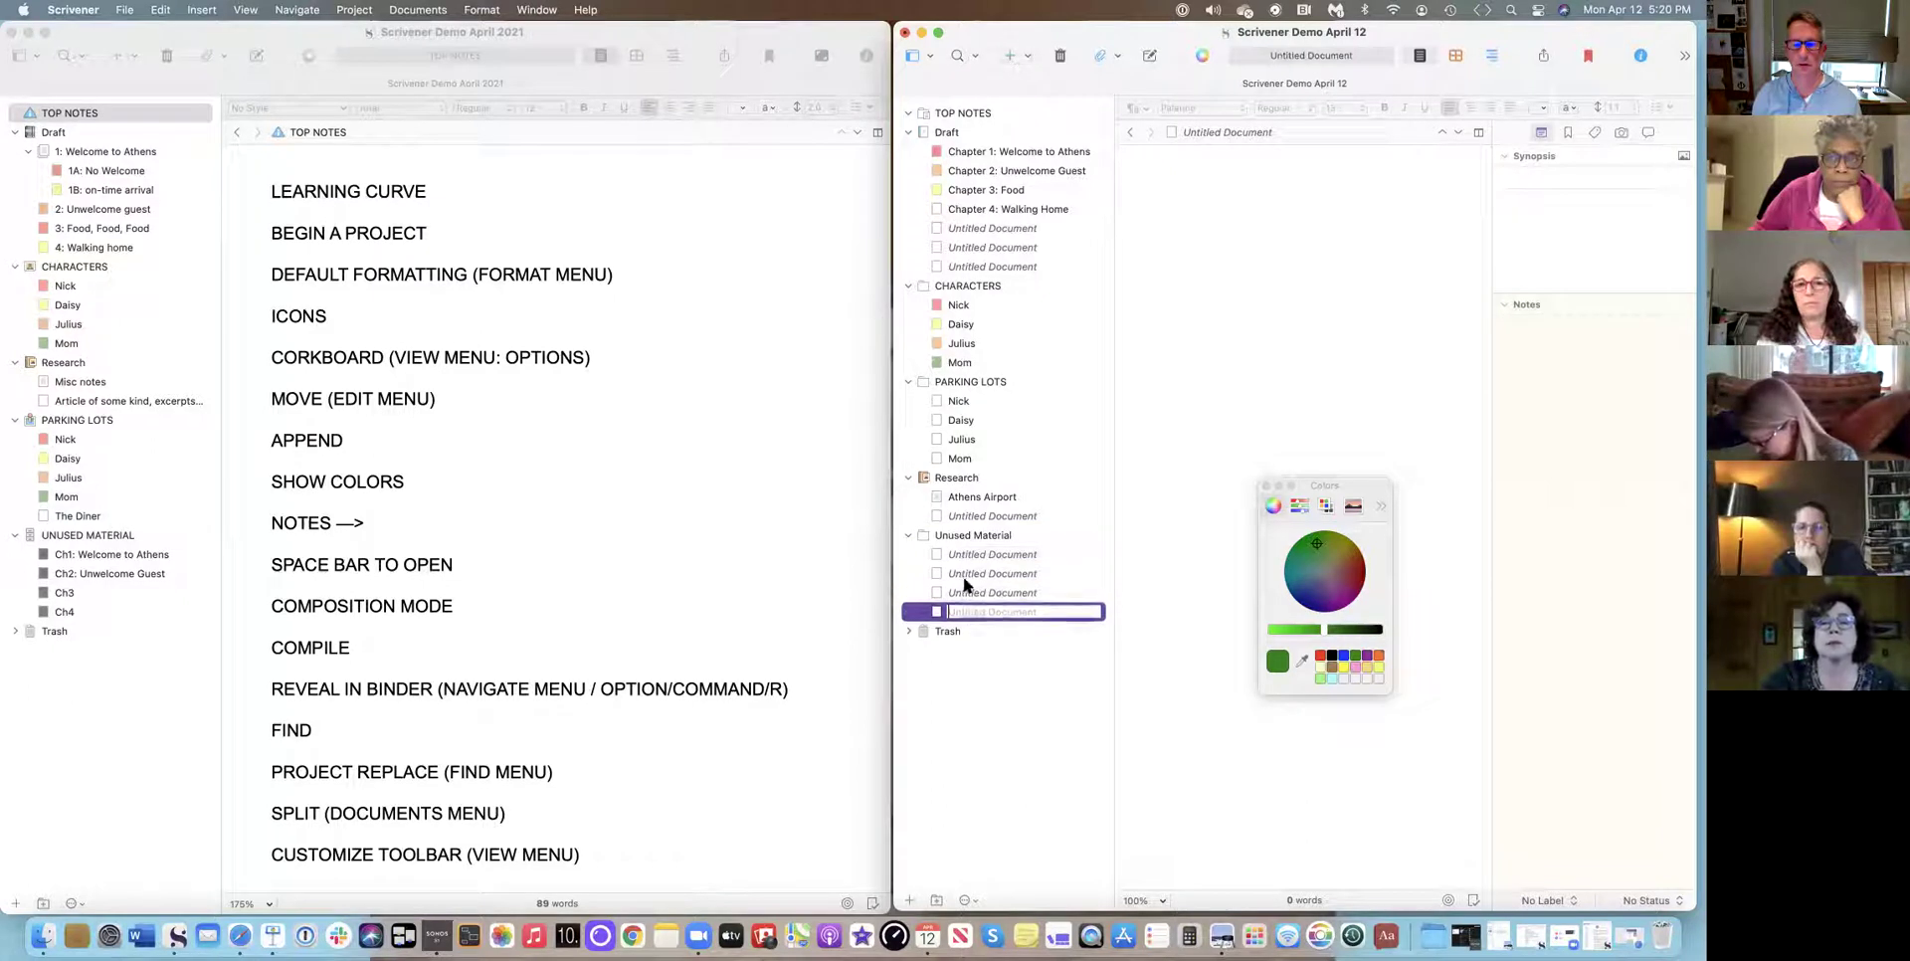
Name the first two documents in the Unused Material folder Chapter 1 and Chapter 2.
double_click(960, 555)
text(Chapter 1)
key(Tab)
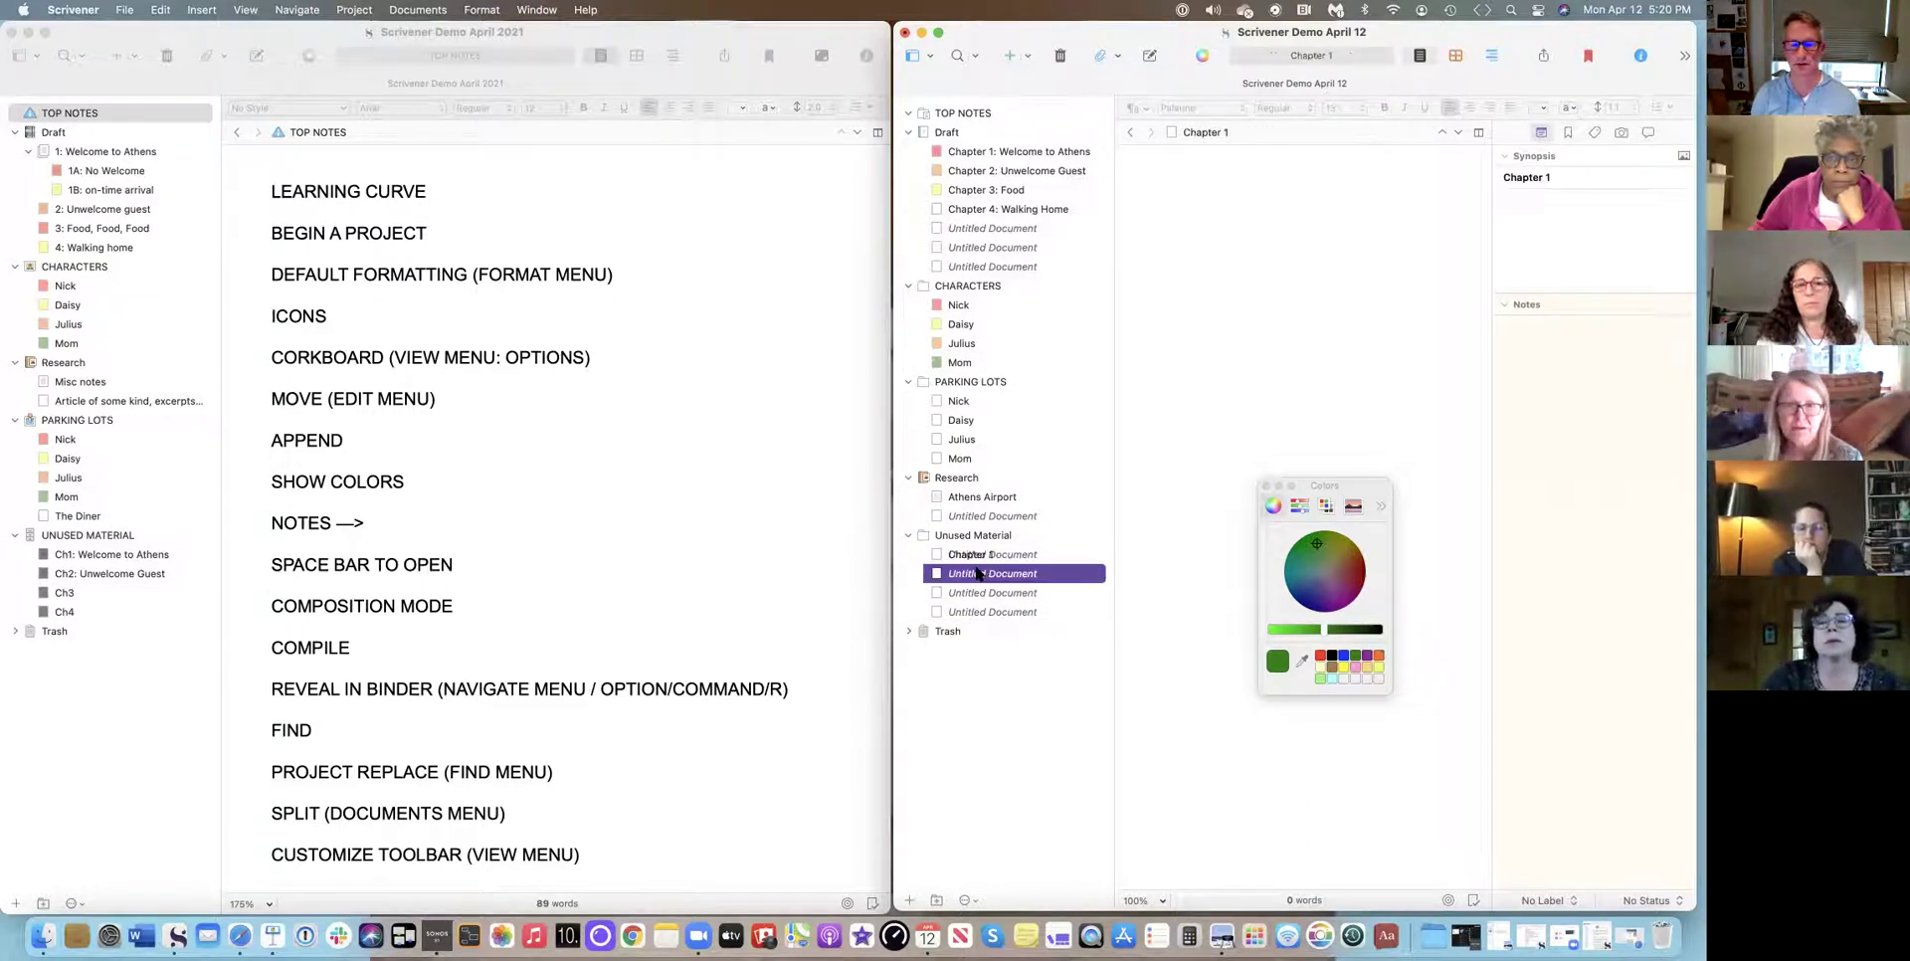
text(Chapte)
text(r 2)
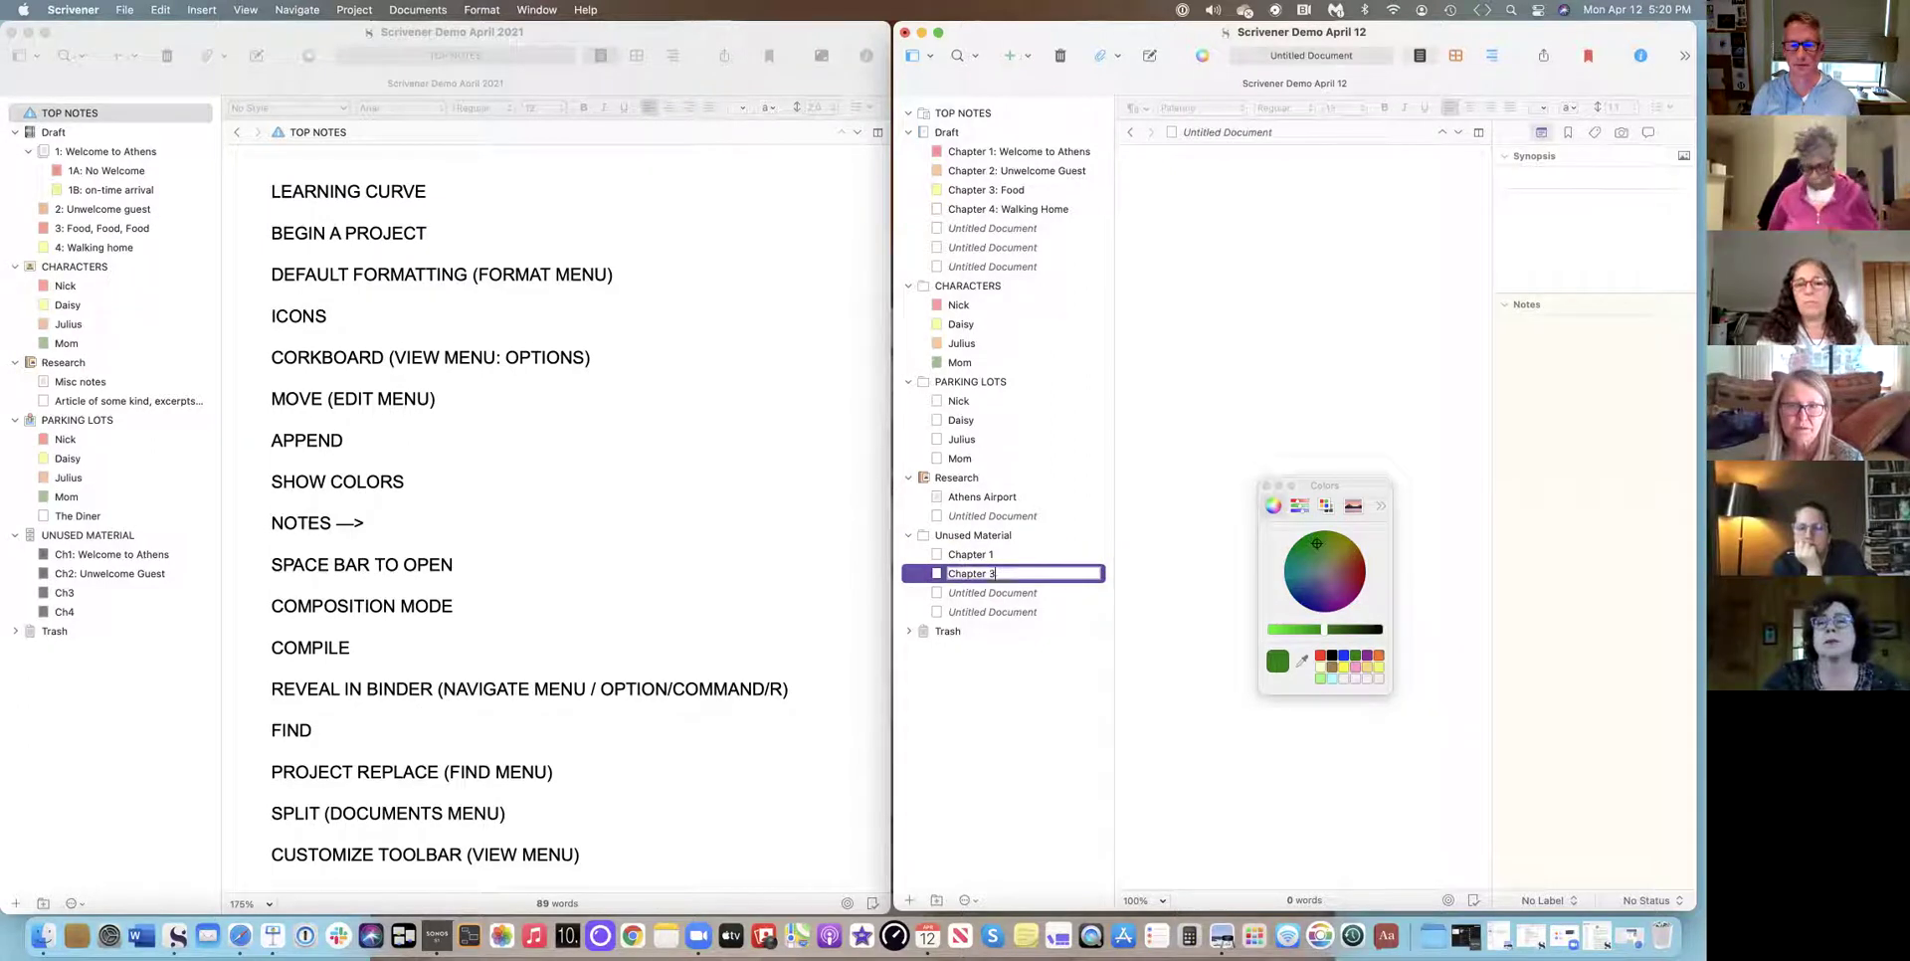
click(1164, 542)
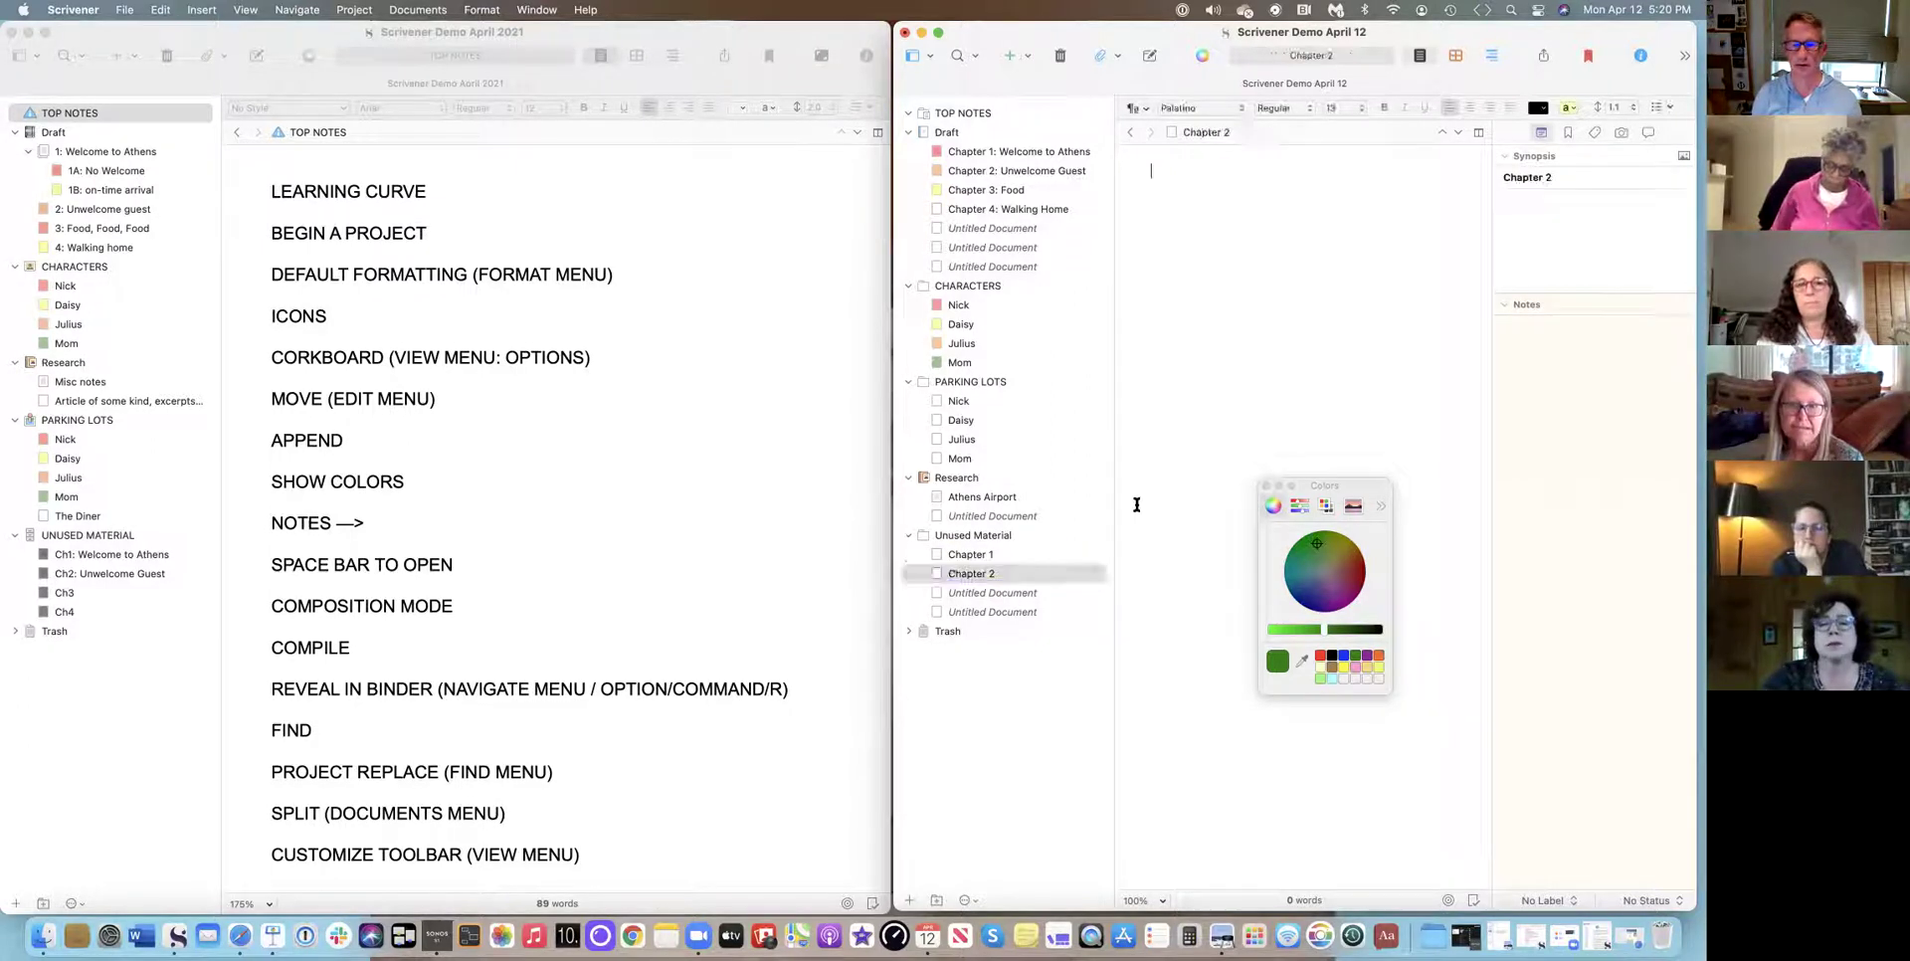
Add a label named Unused Material below Mom in the project's label list.
right_click(997, 539)
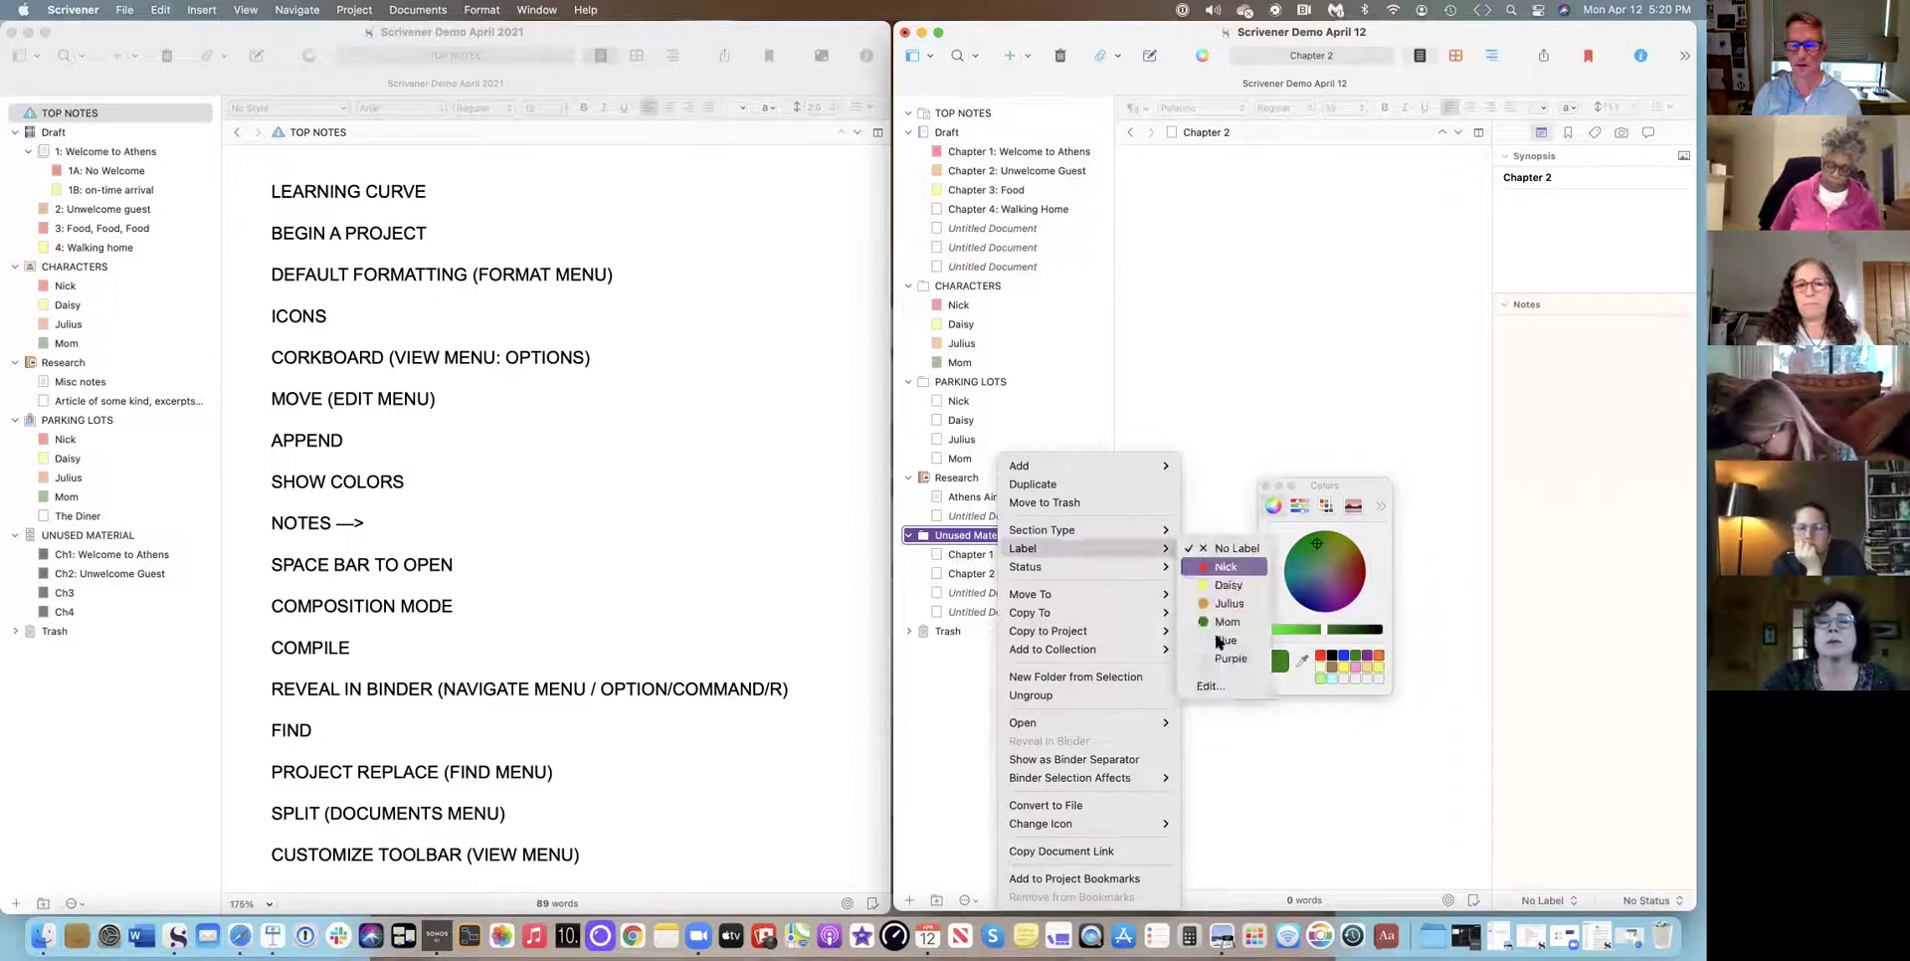
click(1232, 683)
click(1209, 398)
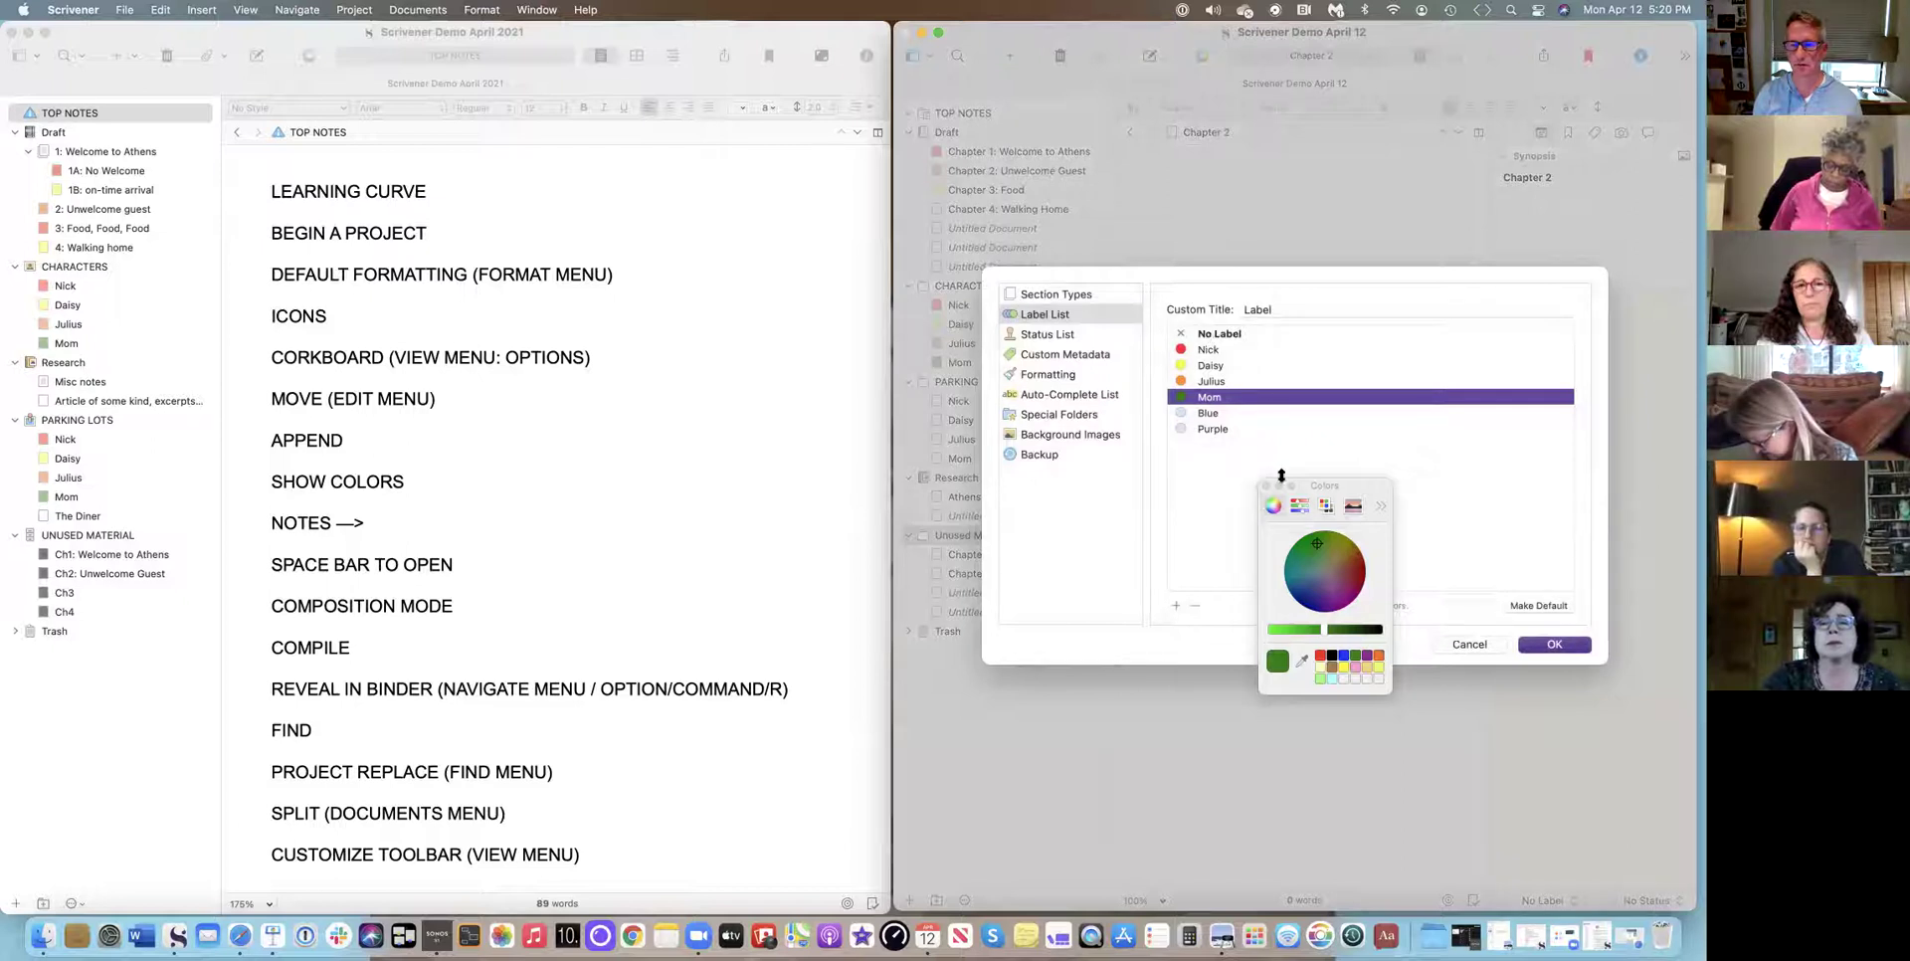
drag(1333, 486, 1580, 767)
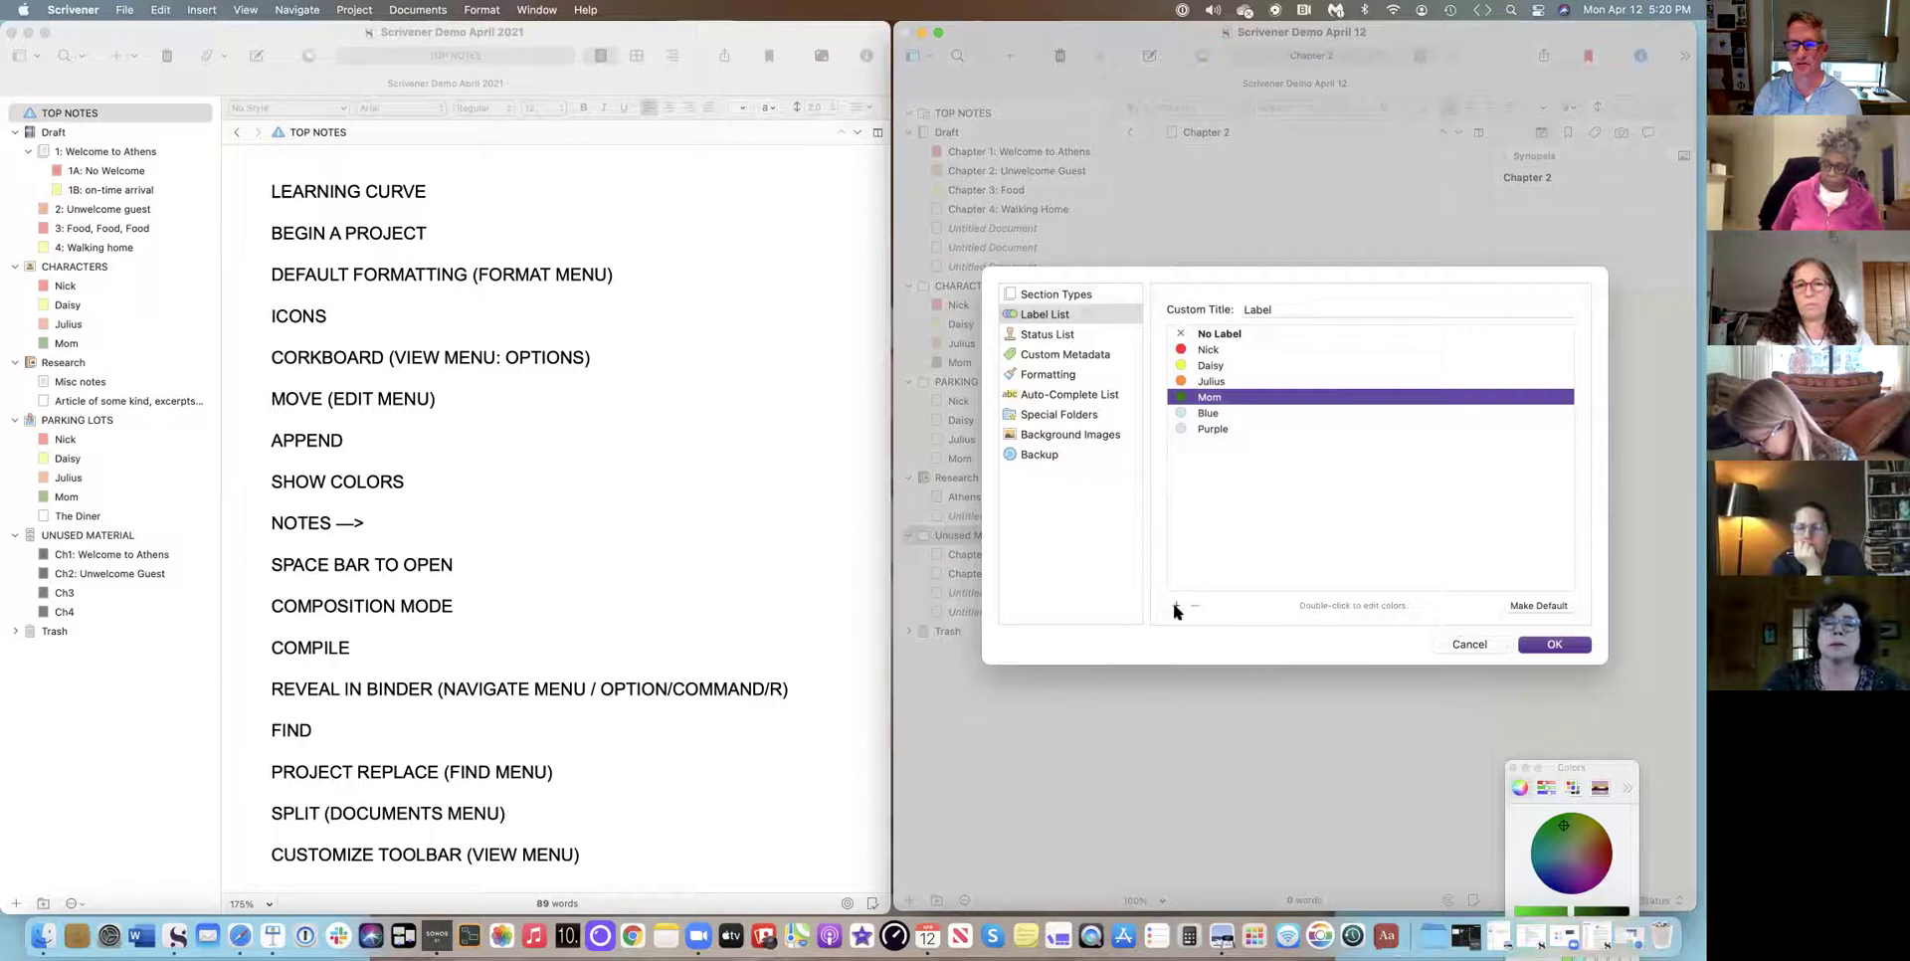
click(1174, 605)
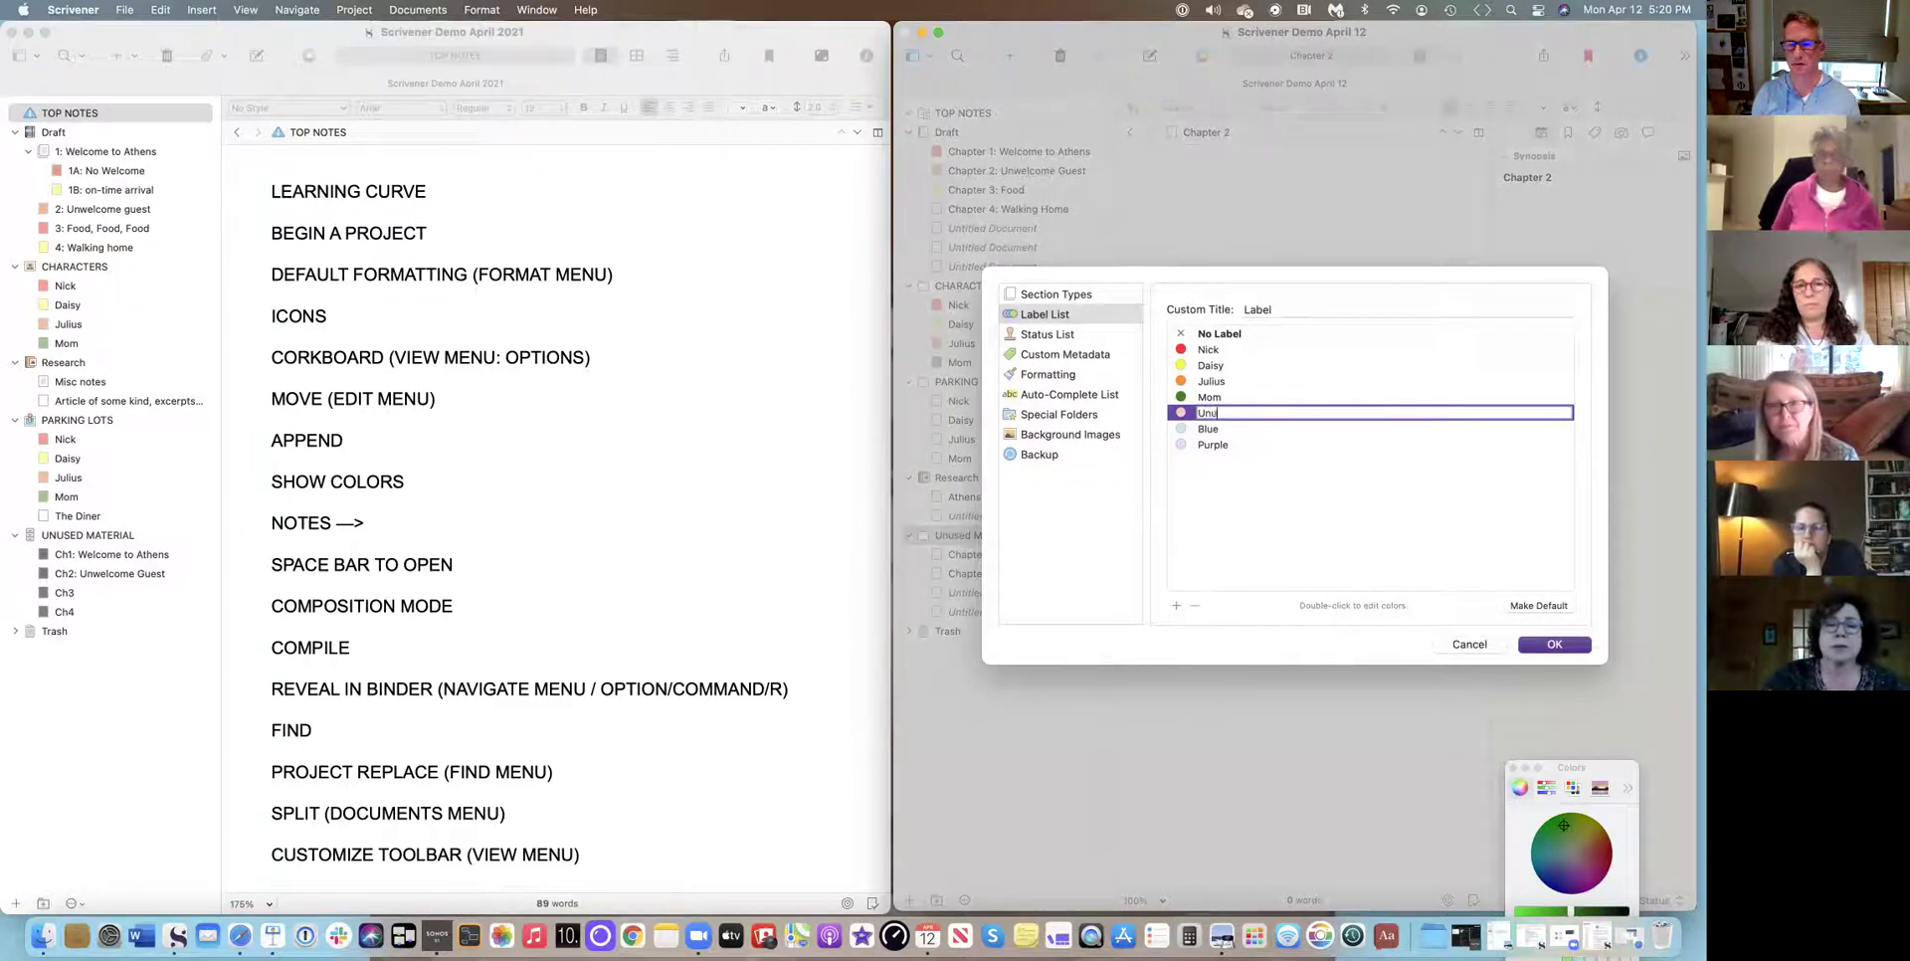
text(Unused Material)
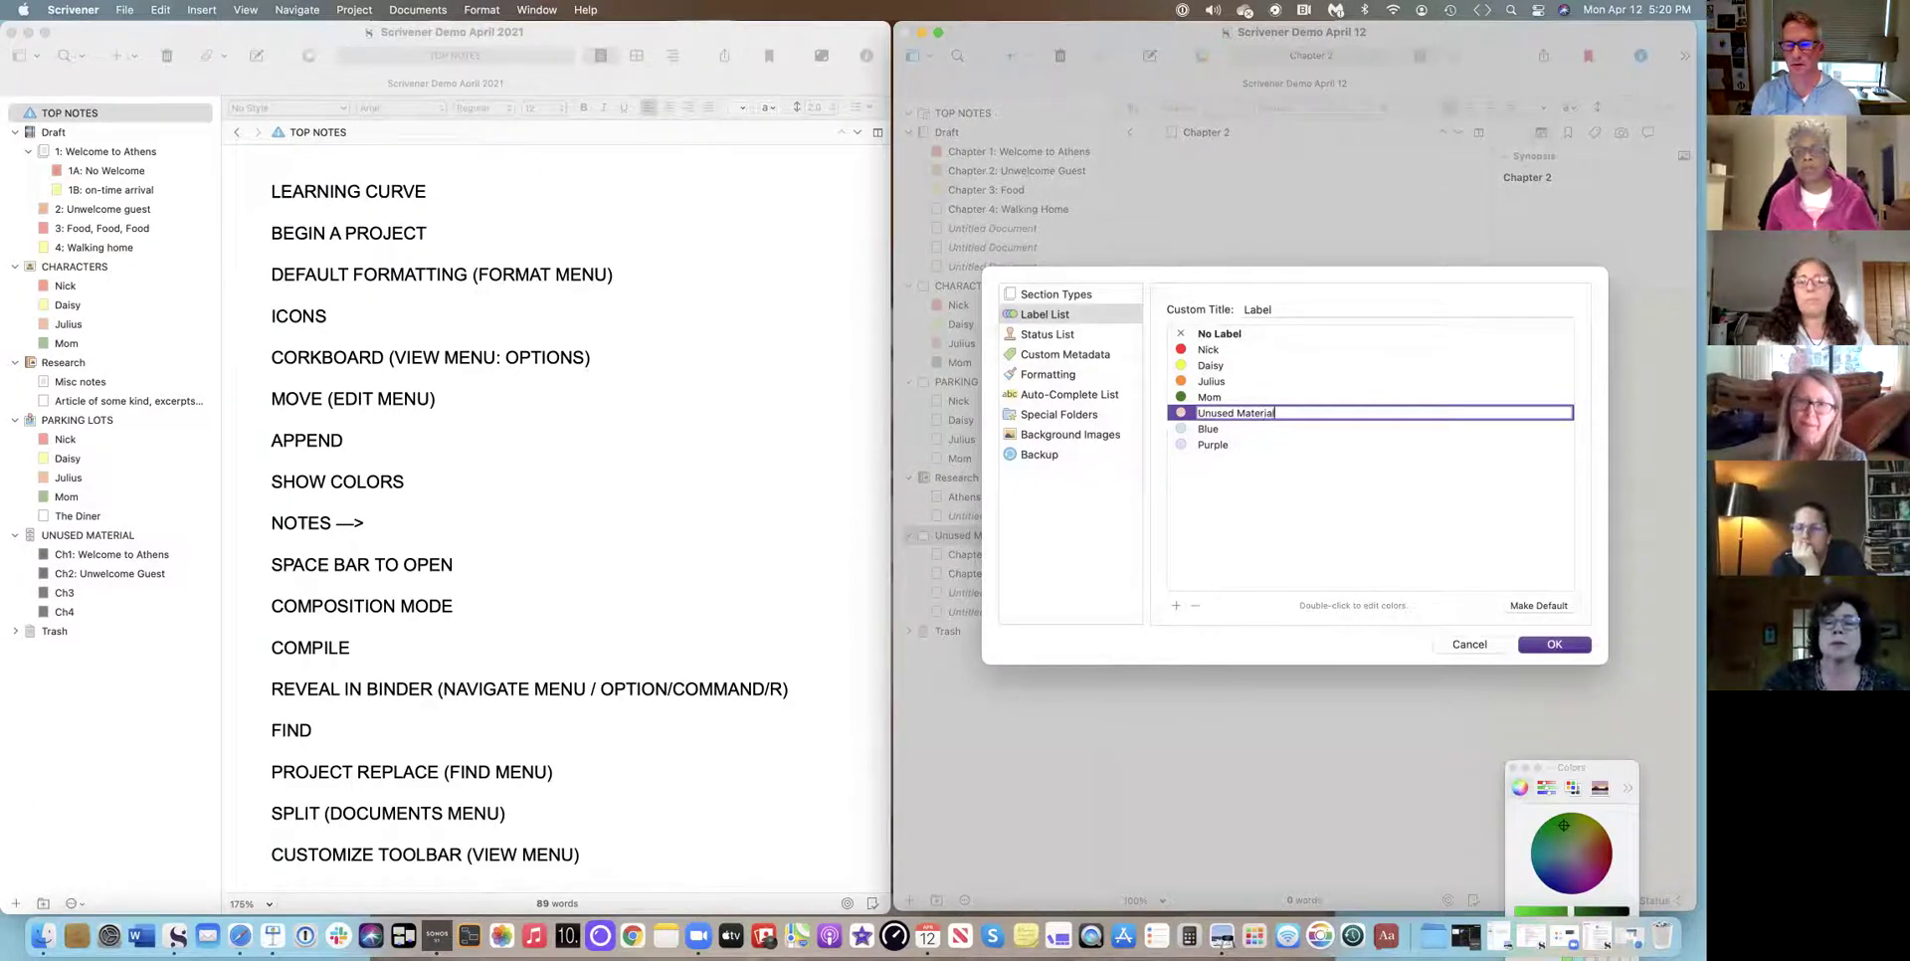
key(Return)
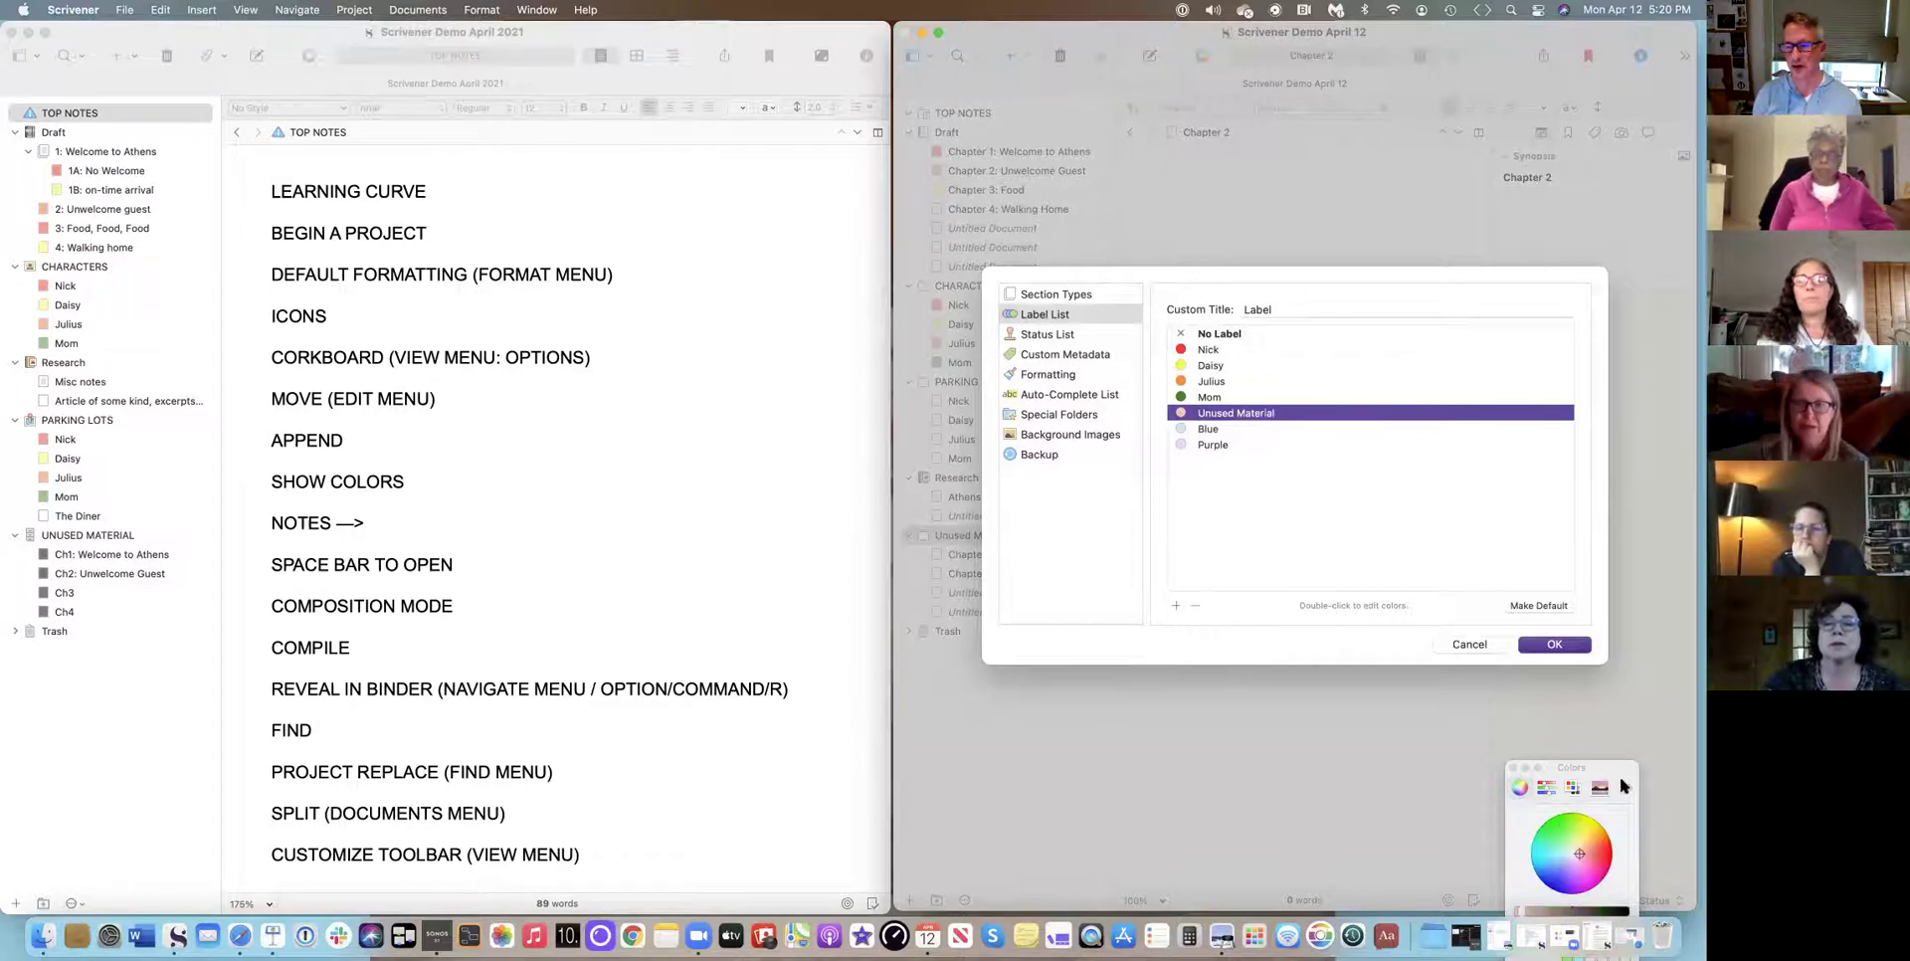
Set the Unused Material label's colour to black and save the label list.
drag(1611, 773, 1470, 506)
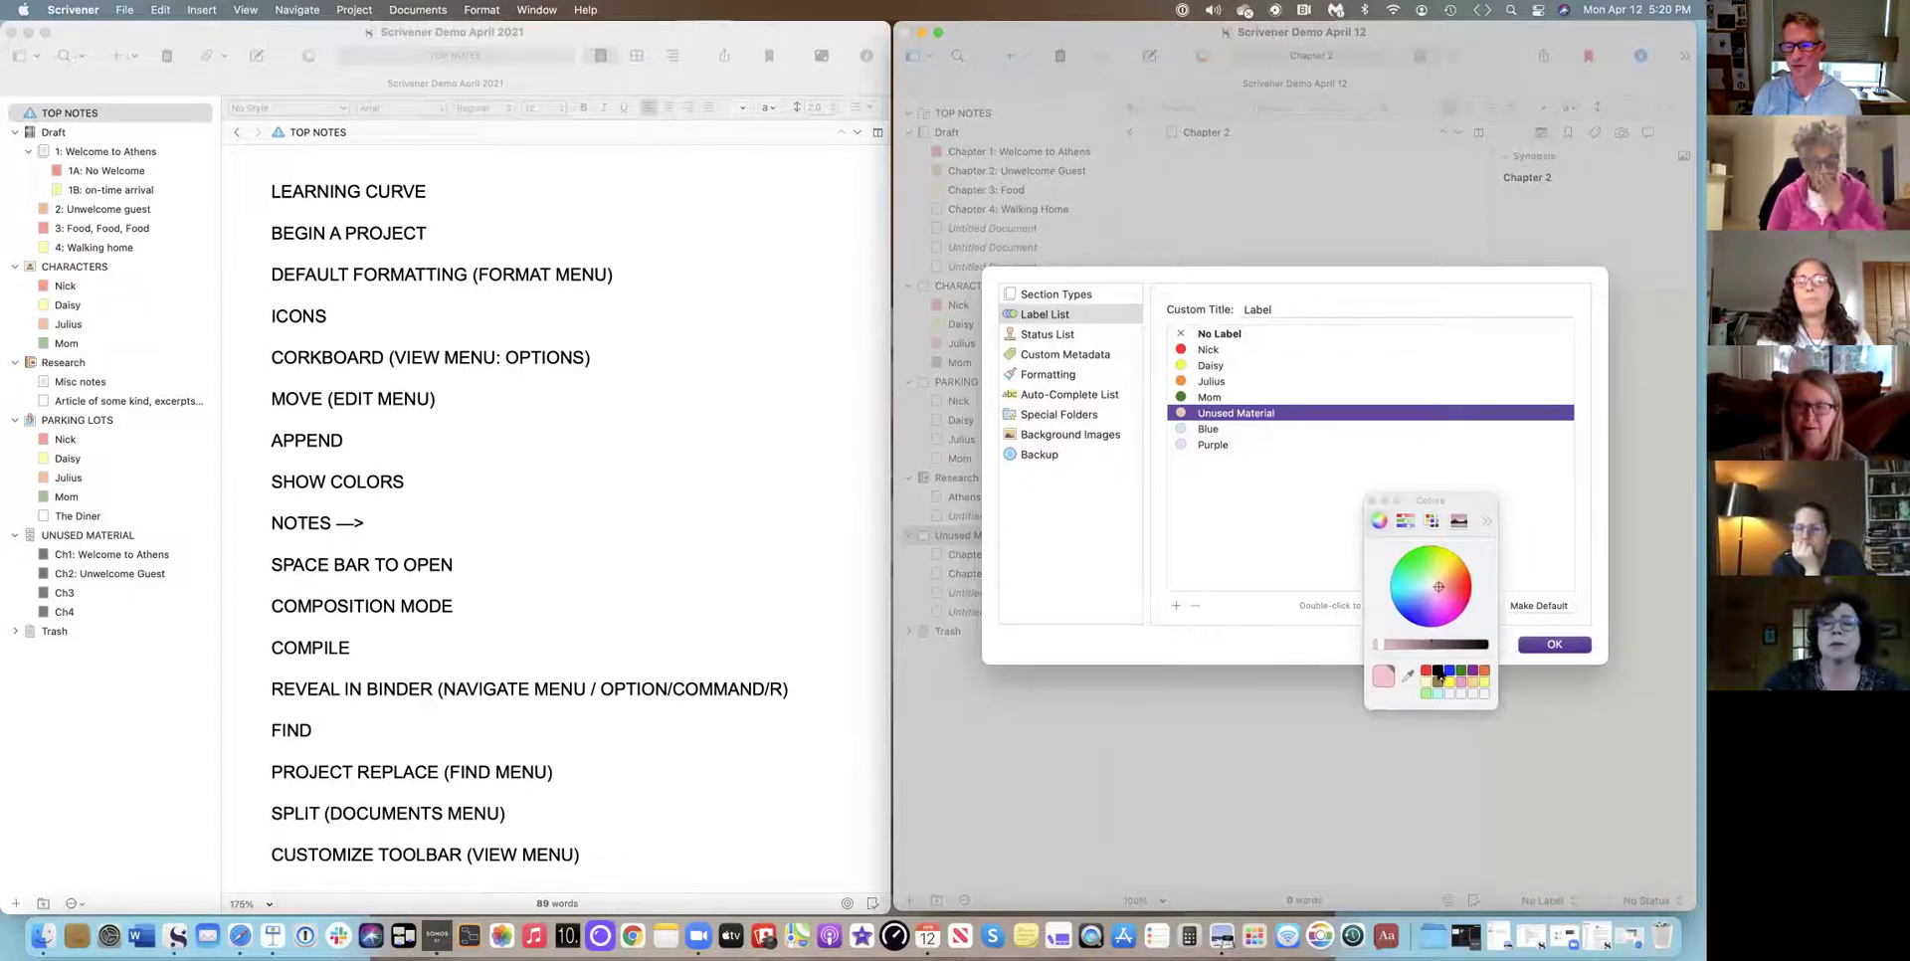
click(1437, 673)
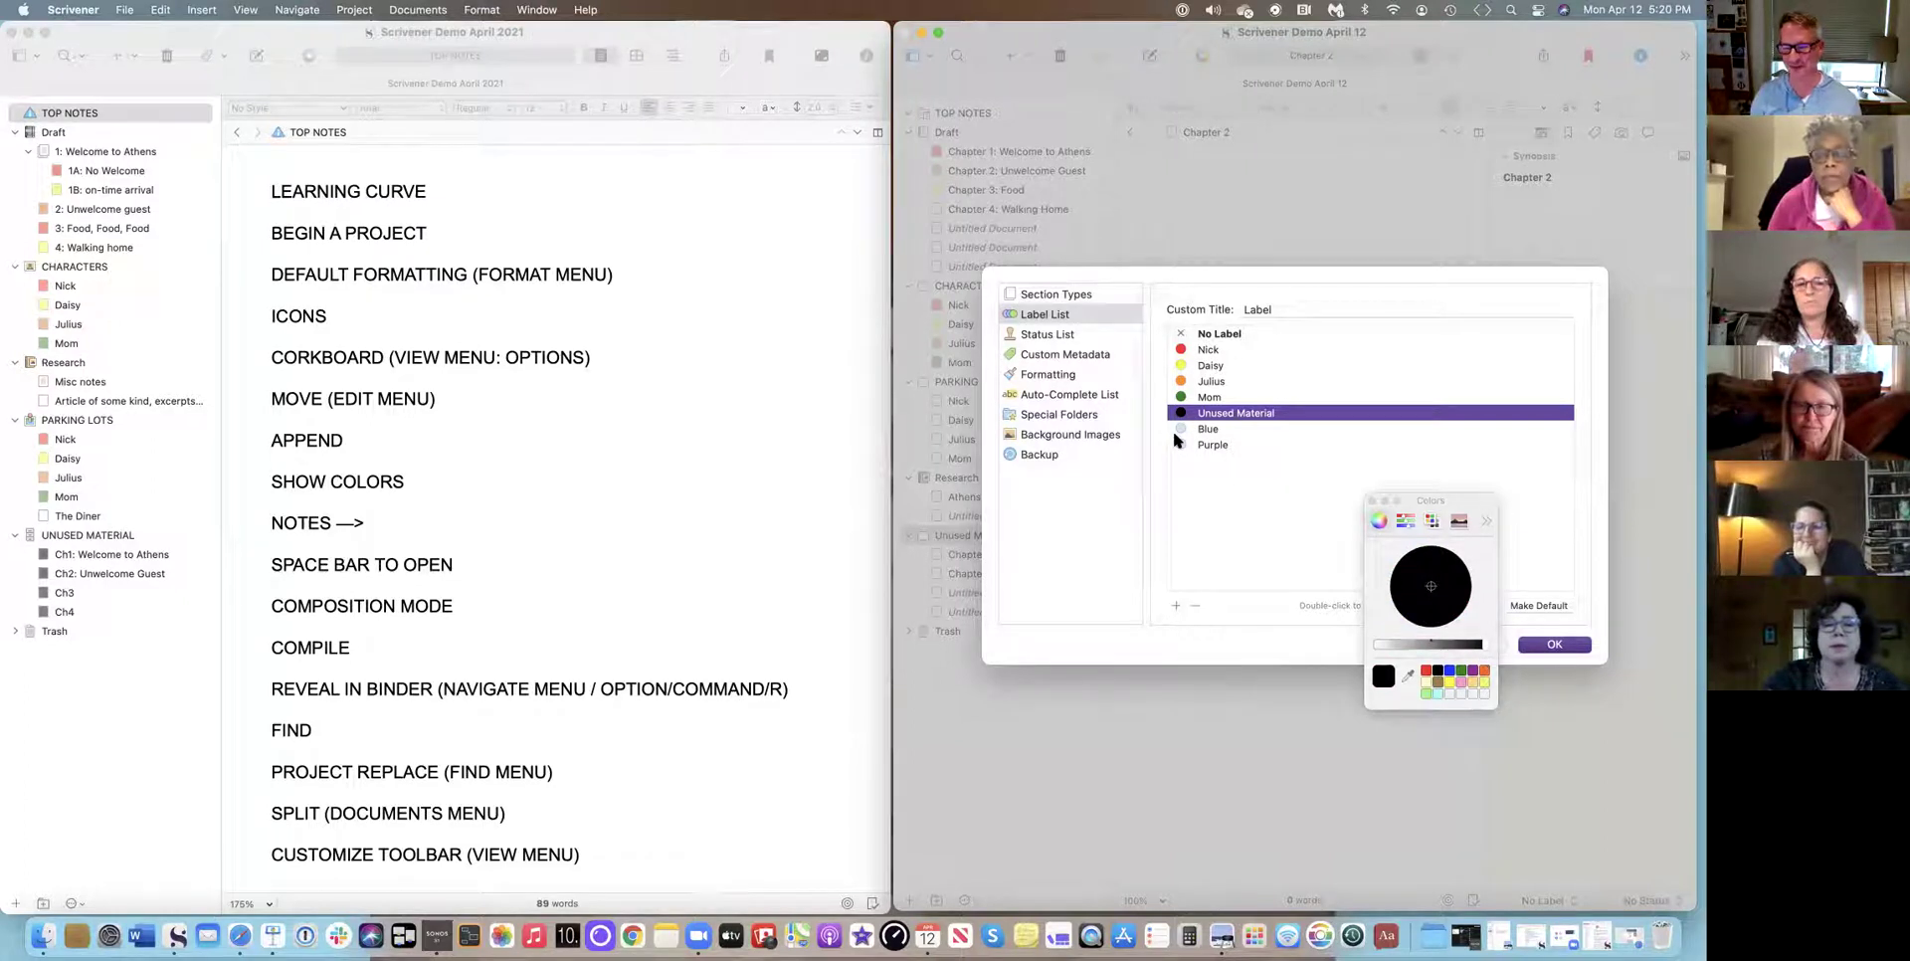
click(1555, 645)
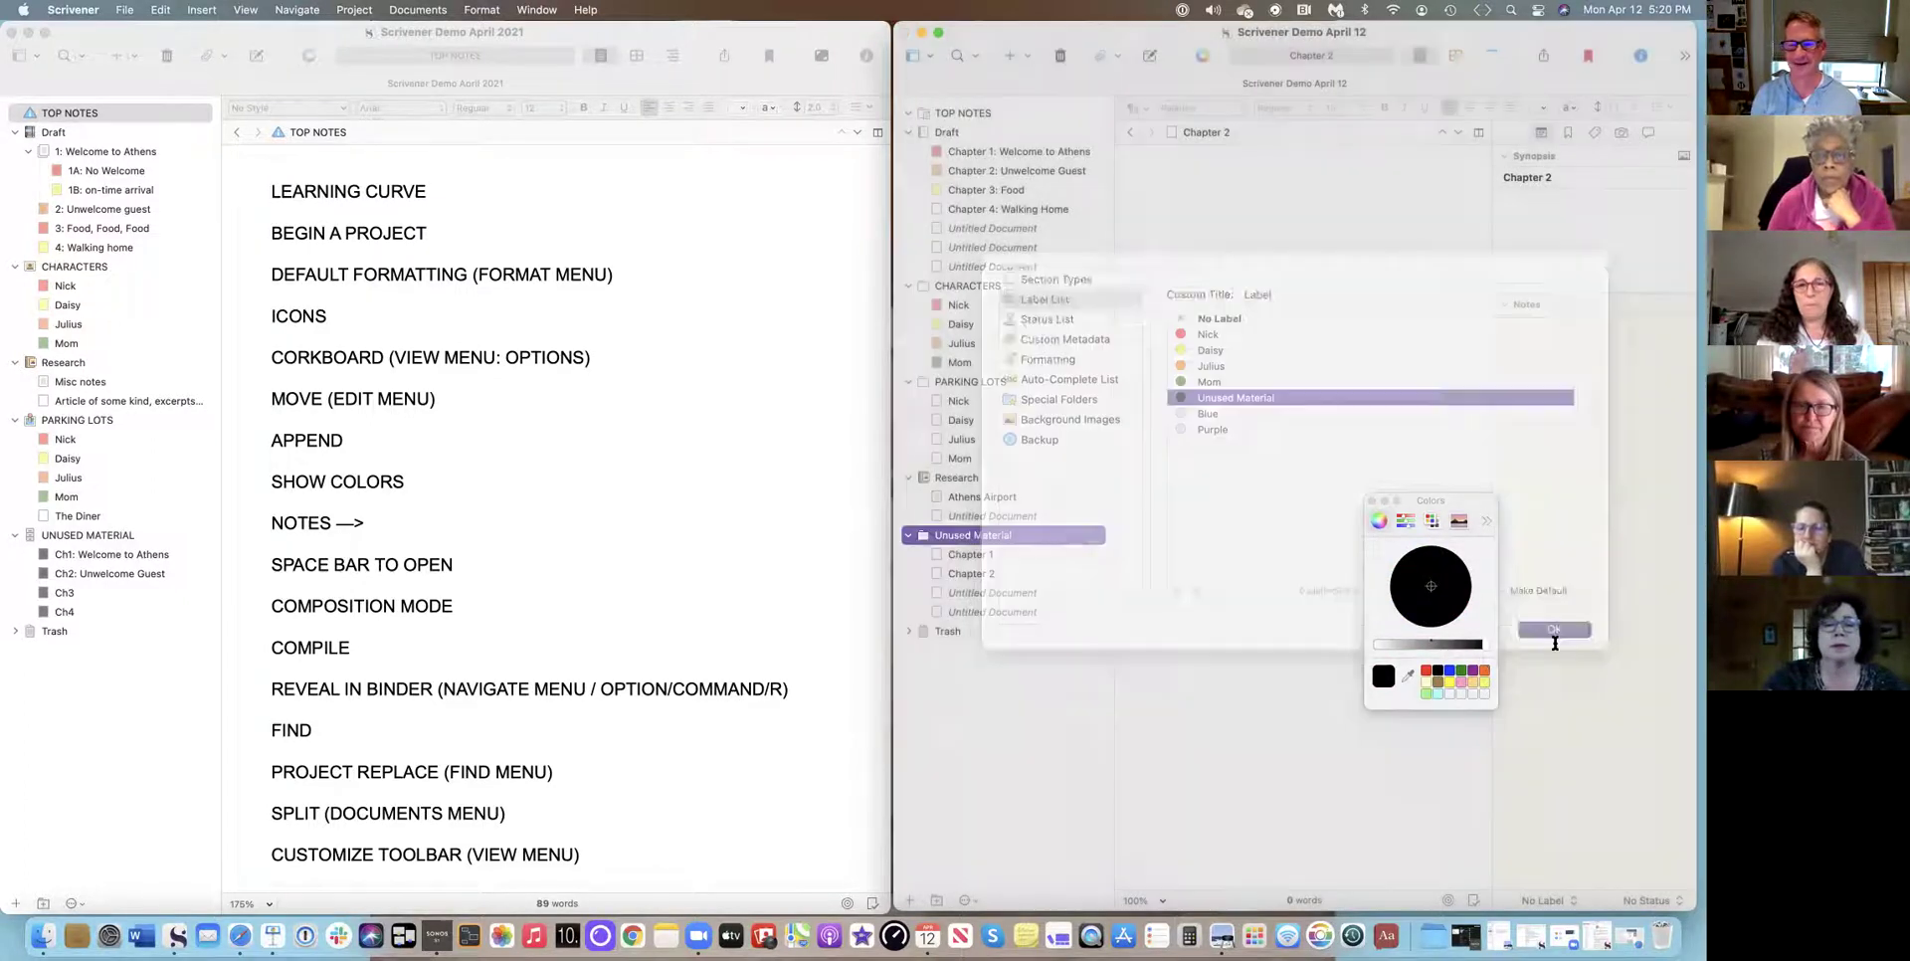
Assign the Unused Material label to Chapter 1 and Chapter 2 in the Unused Material folder.
click(975, 557)
right_click(982, 560)
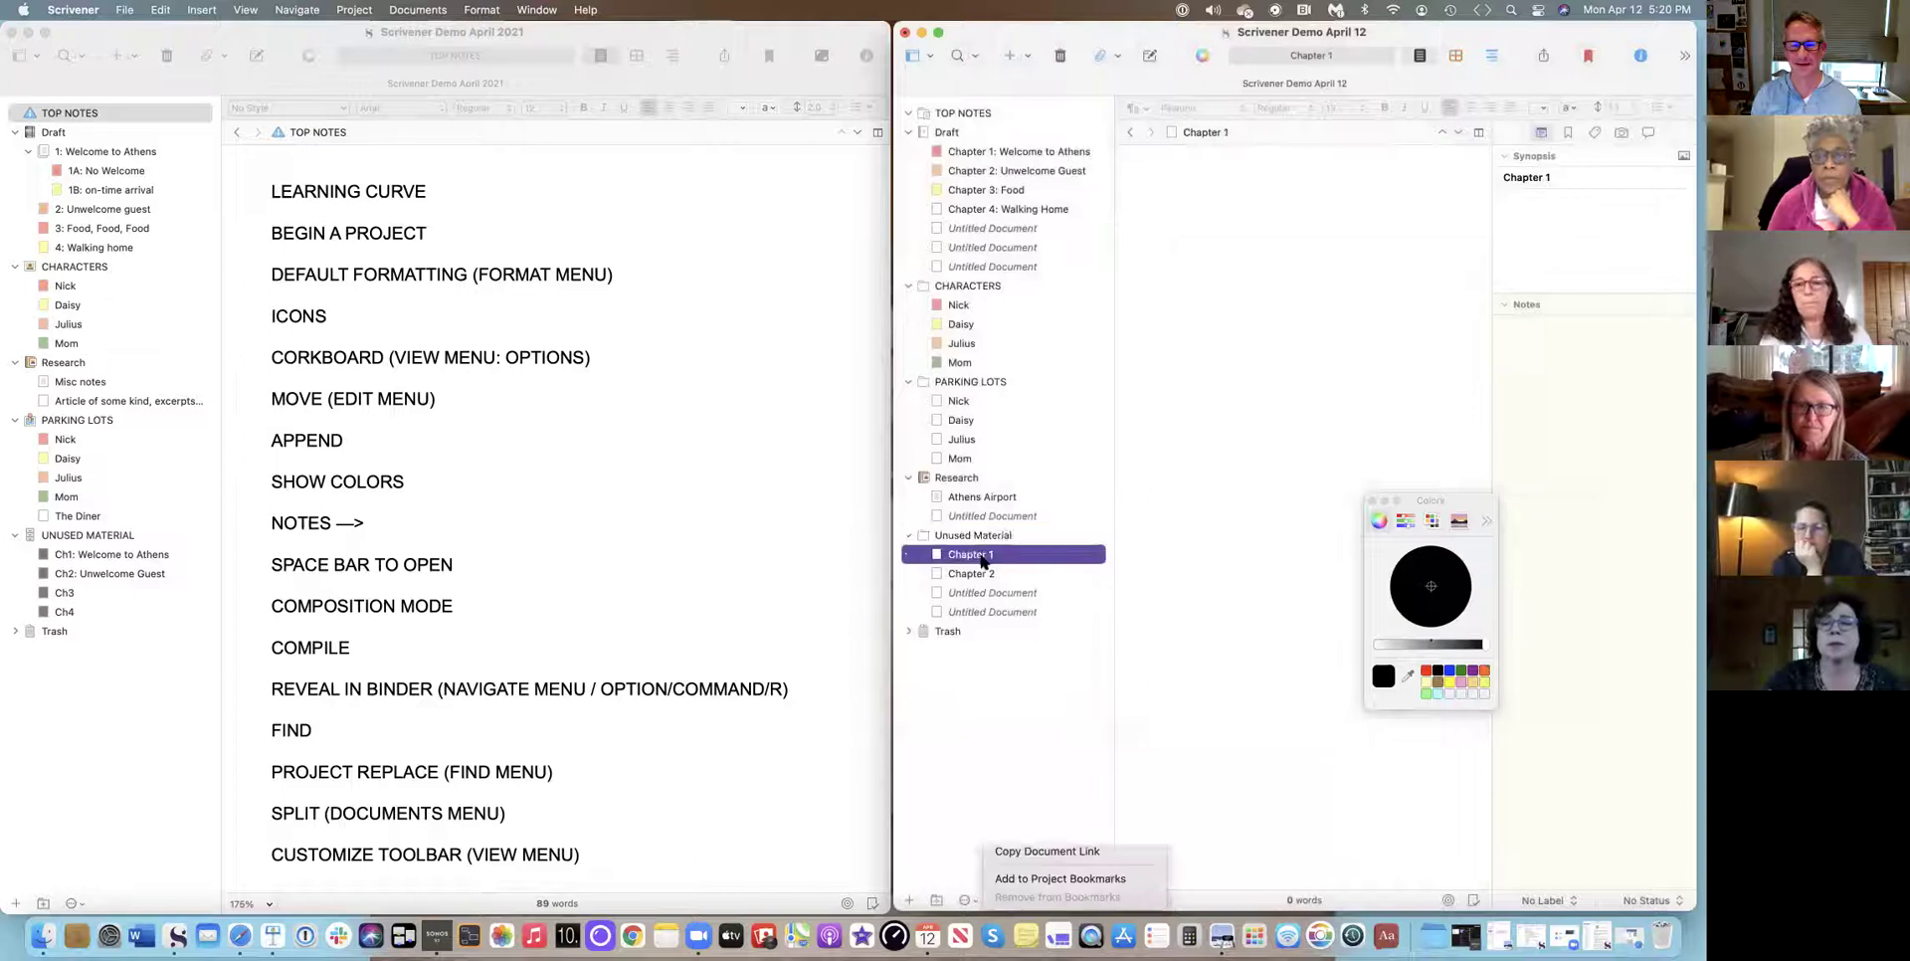
mouse_move(1024, 548)
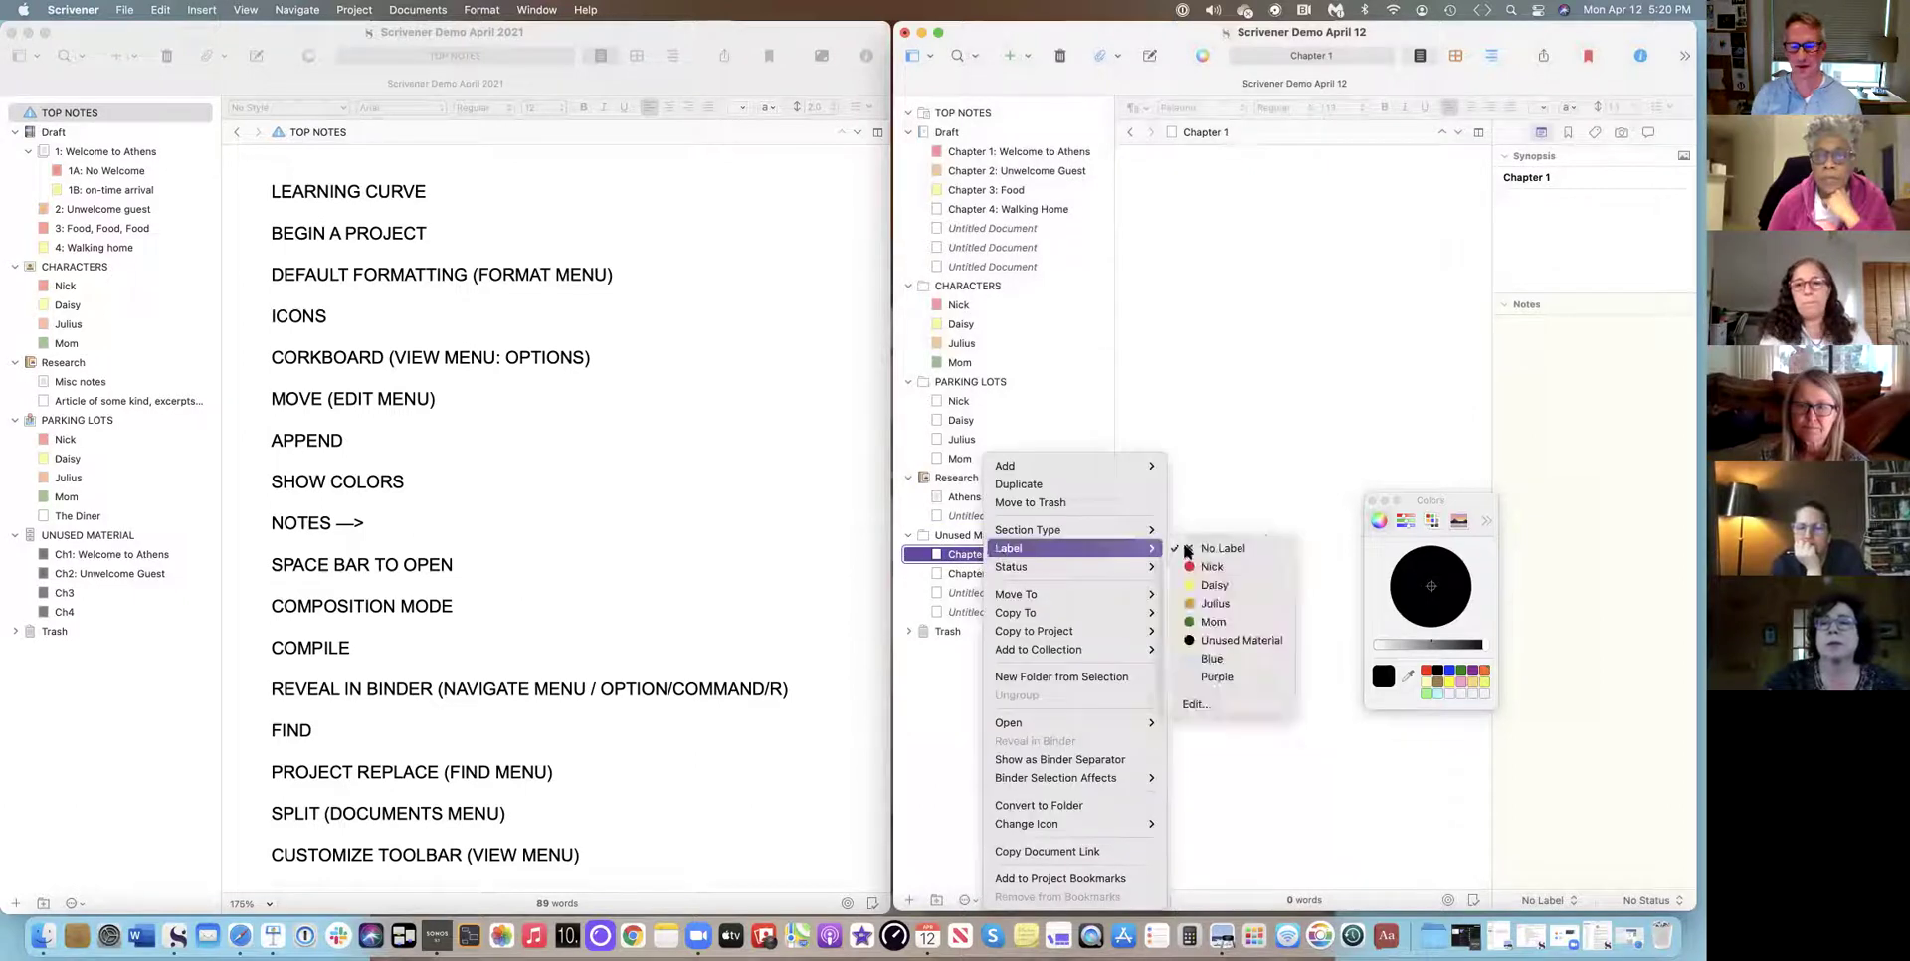
click(862, 559)
right_click(958, 574)
mouse_move(989, 548)
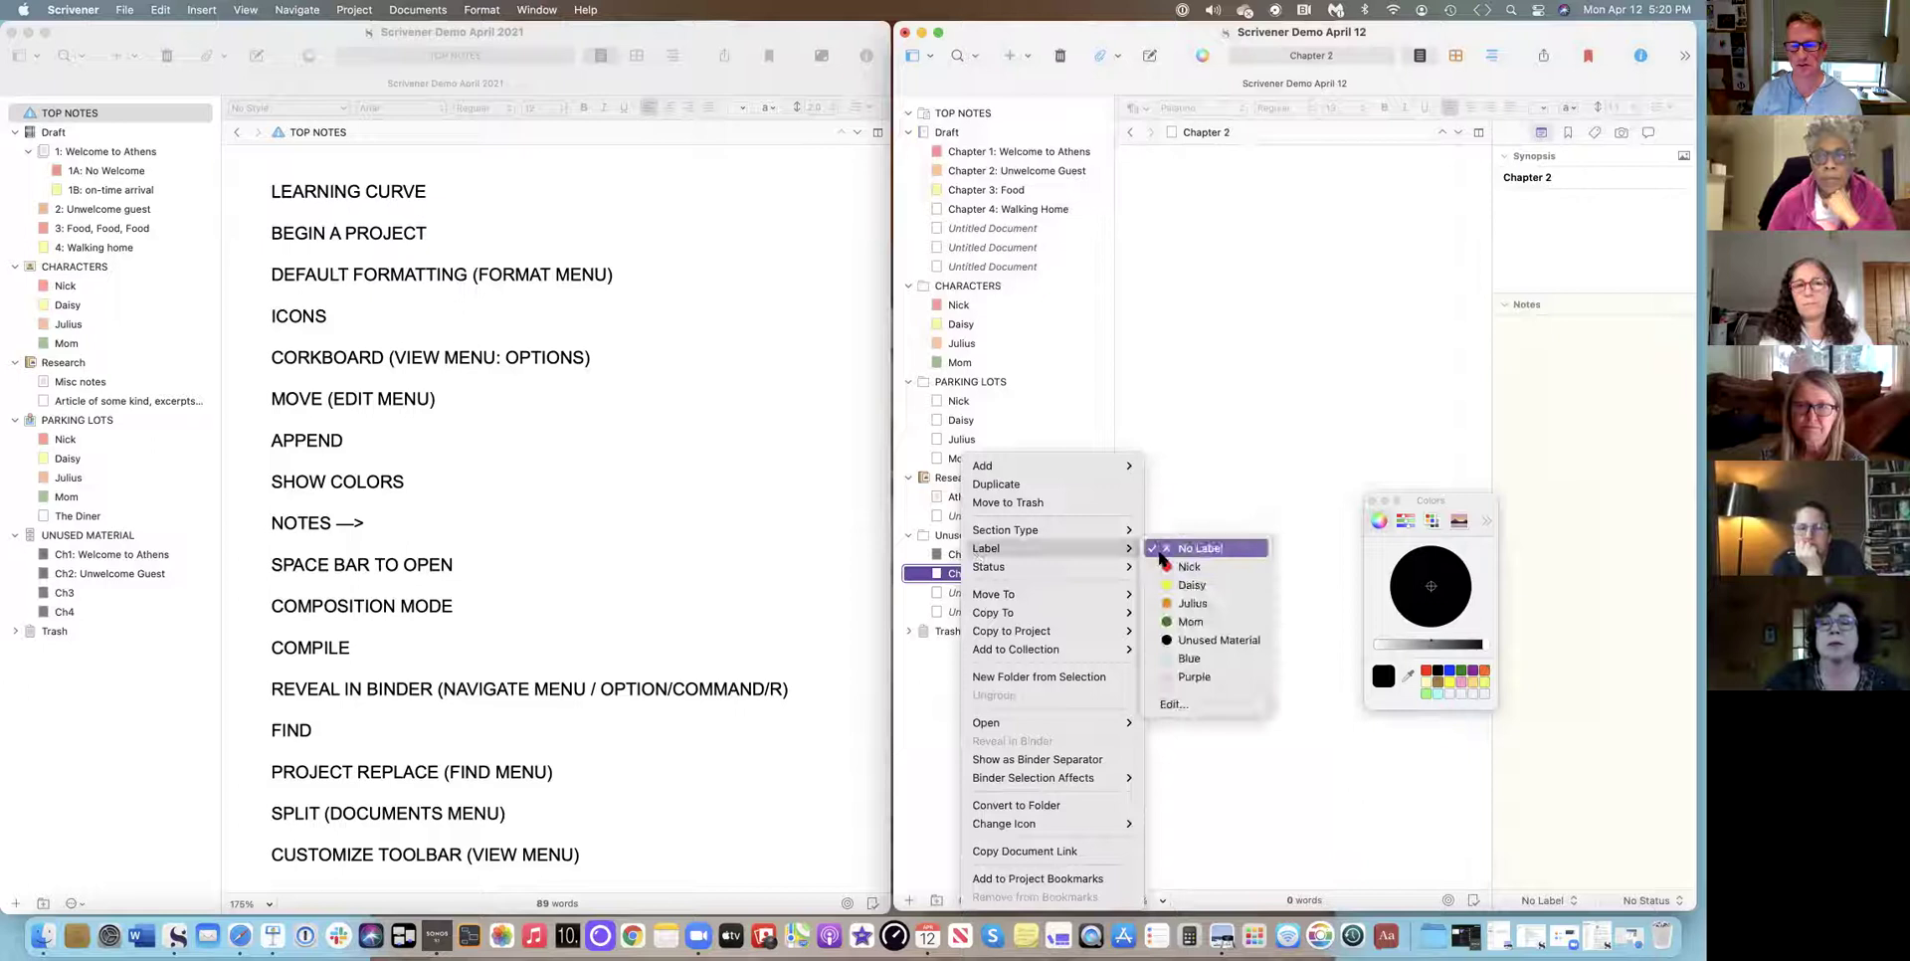
click(1215, 639)
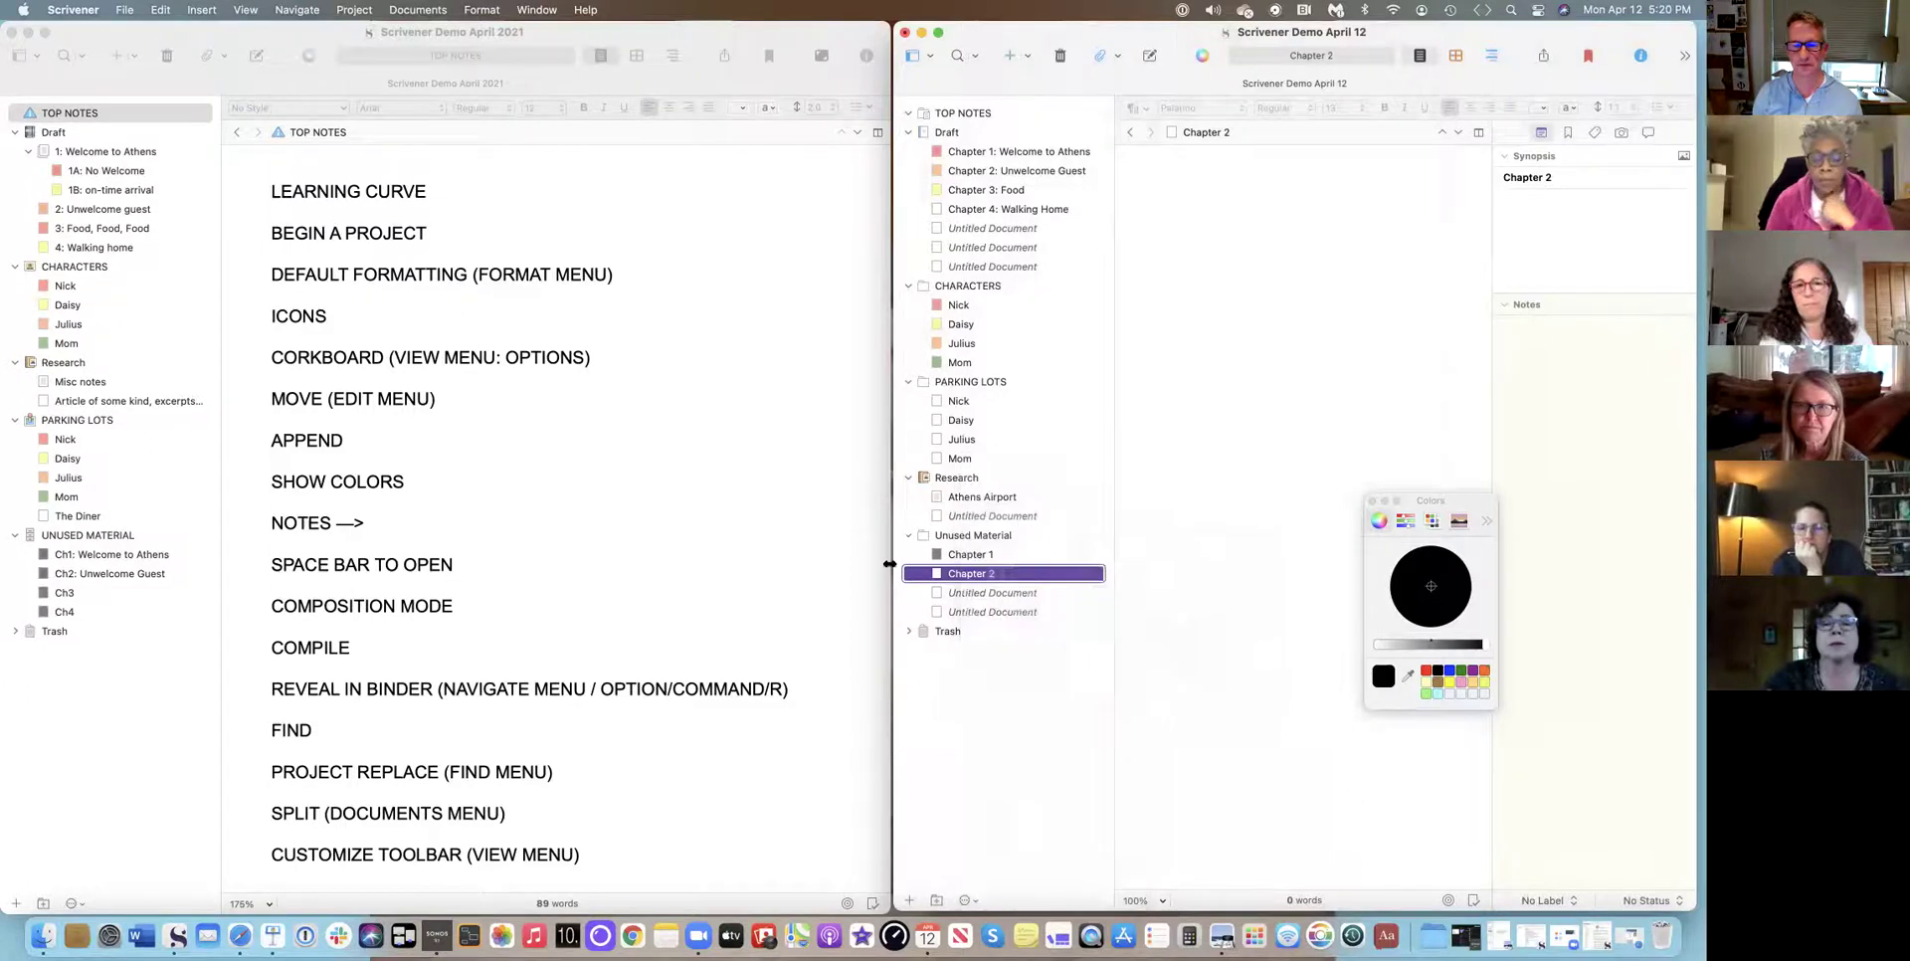
Name the third document in the Unused Material folder Chapter 3 and assign it the Unused Material label.
click(973, 596)
key(Return)
text(Chapte)
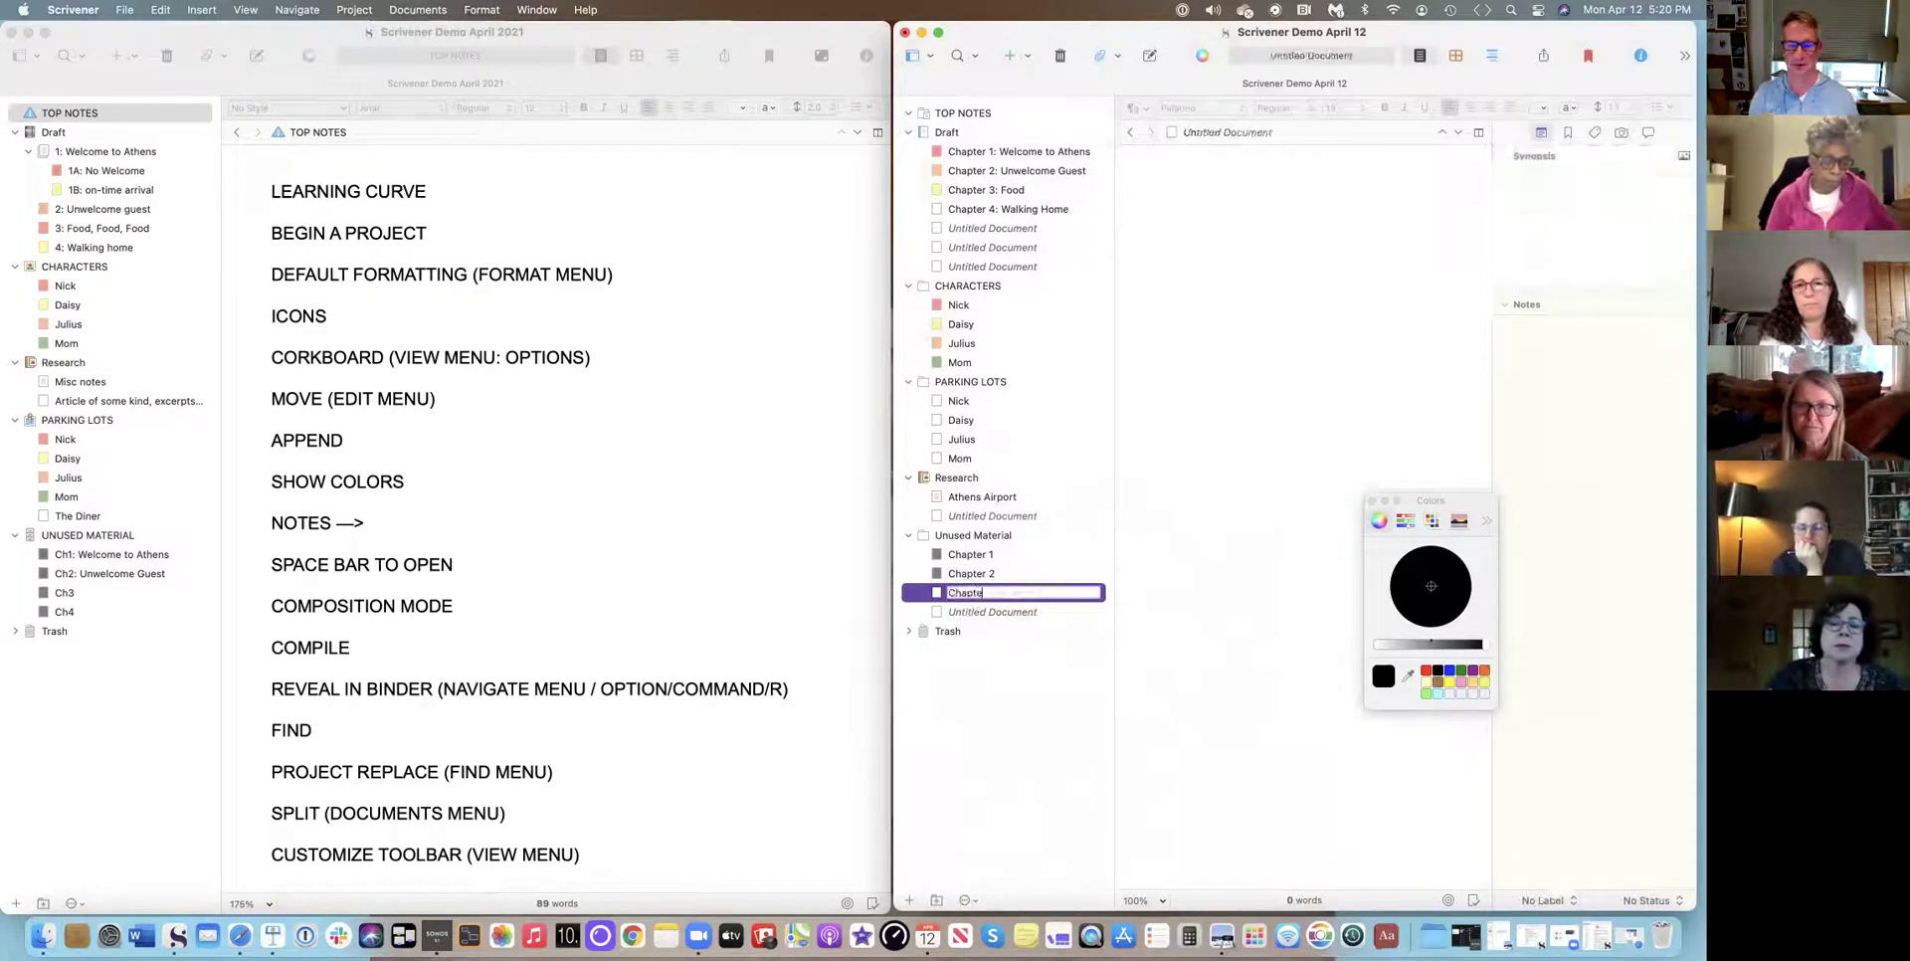
text(r 3)
key(Return)
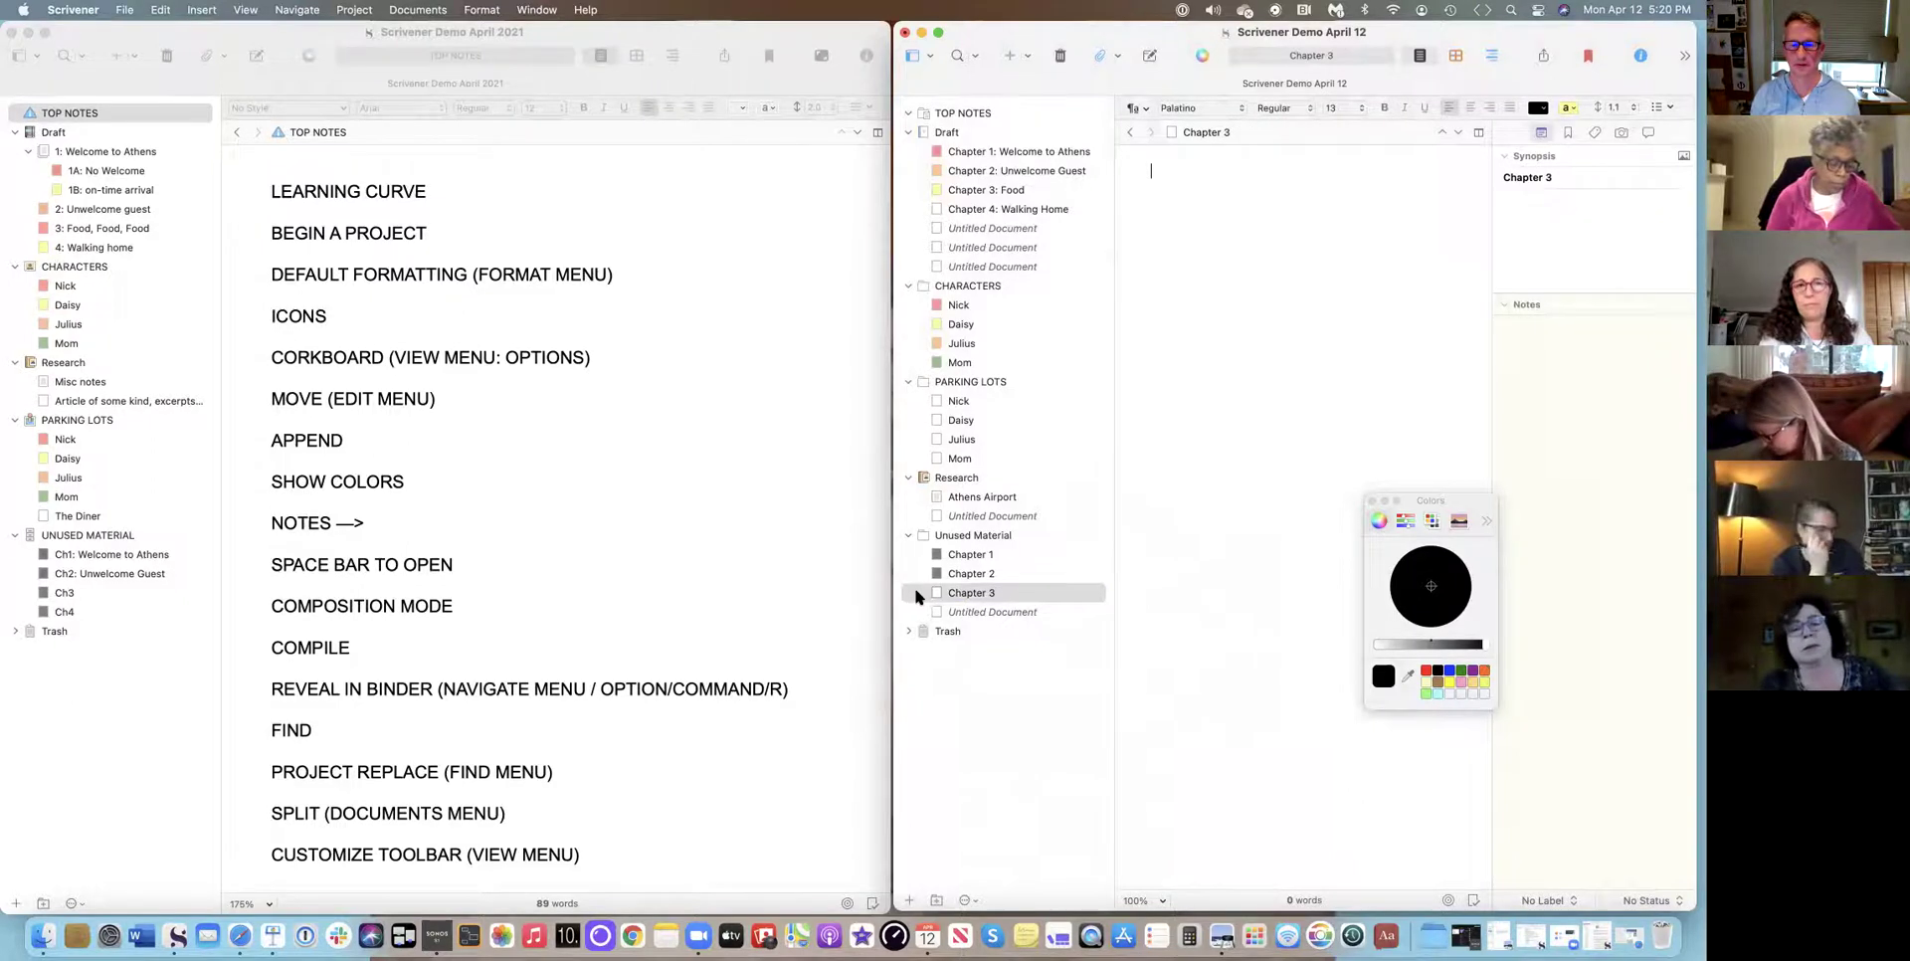
right_click(914, 595)
mouse_move(955, 548)
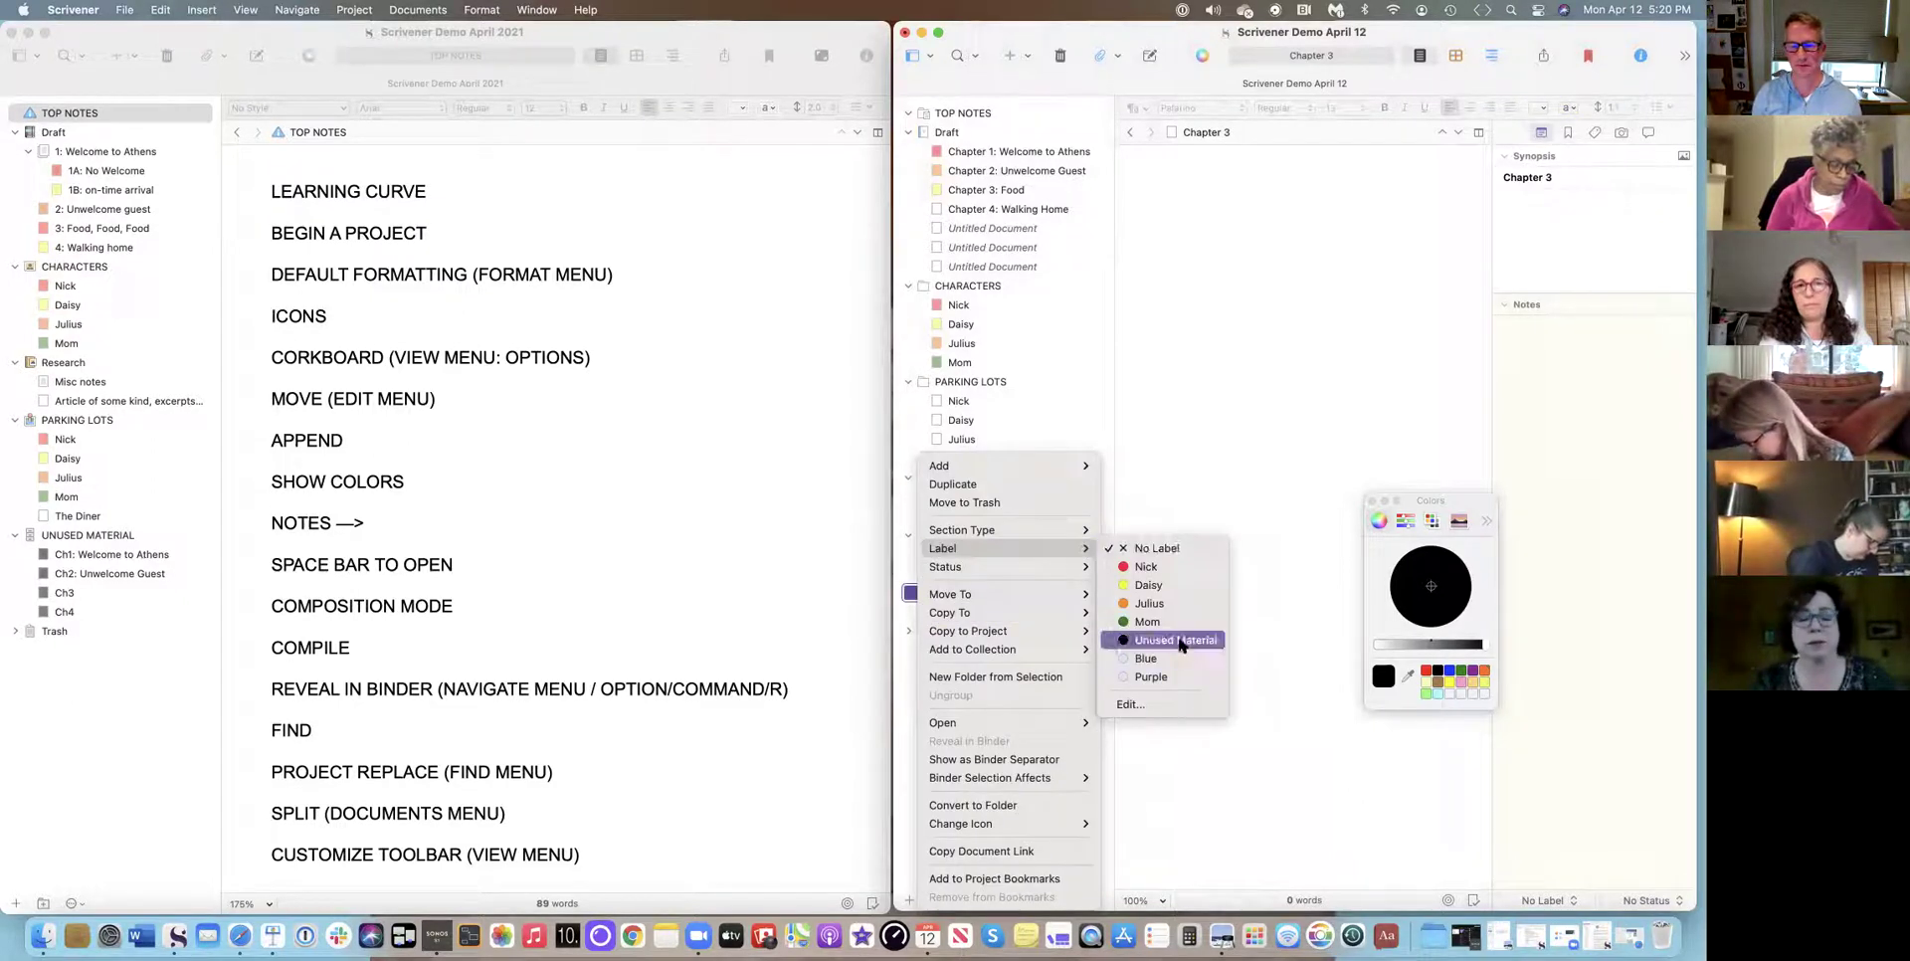
click(1209, 641)
click(1249, 575)
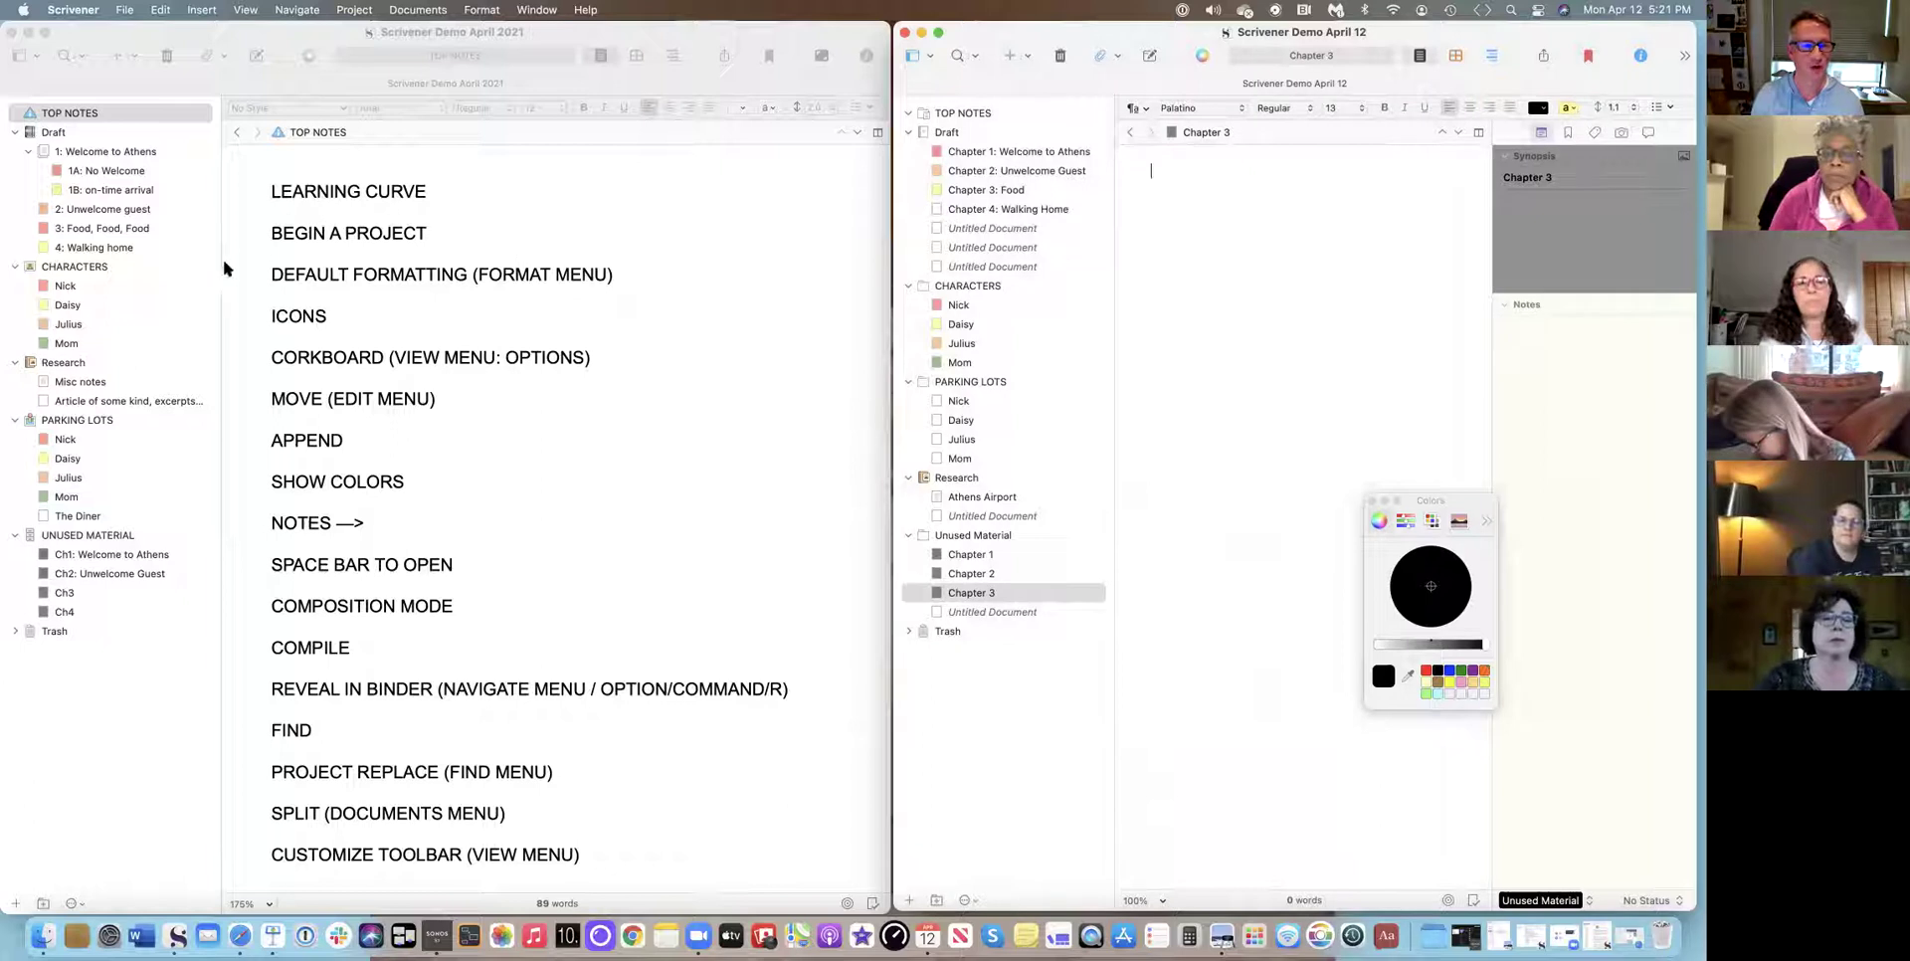
Format all text of Chapter 1: Welcome to Athens as Arial 12 with 2.0 line spacing and display it at 150%.
click(975, 151)
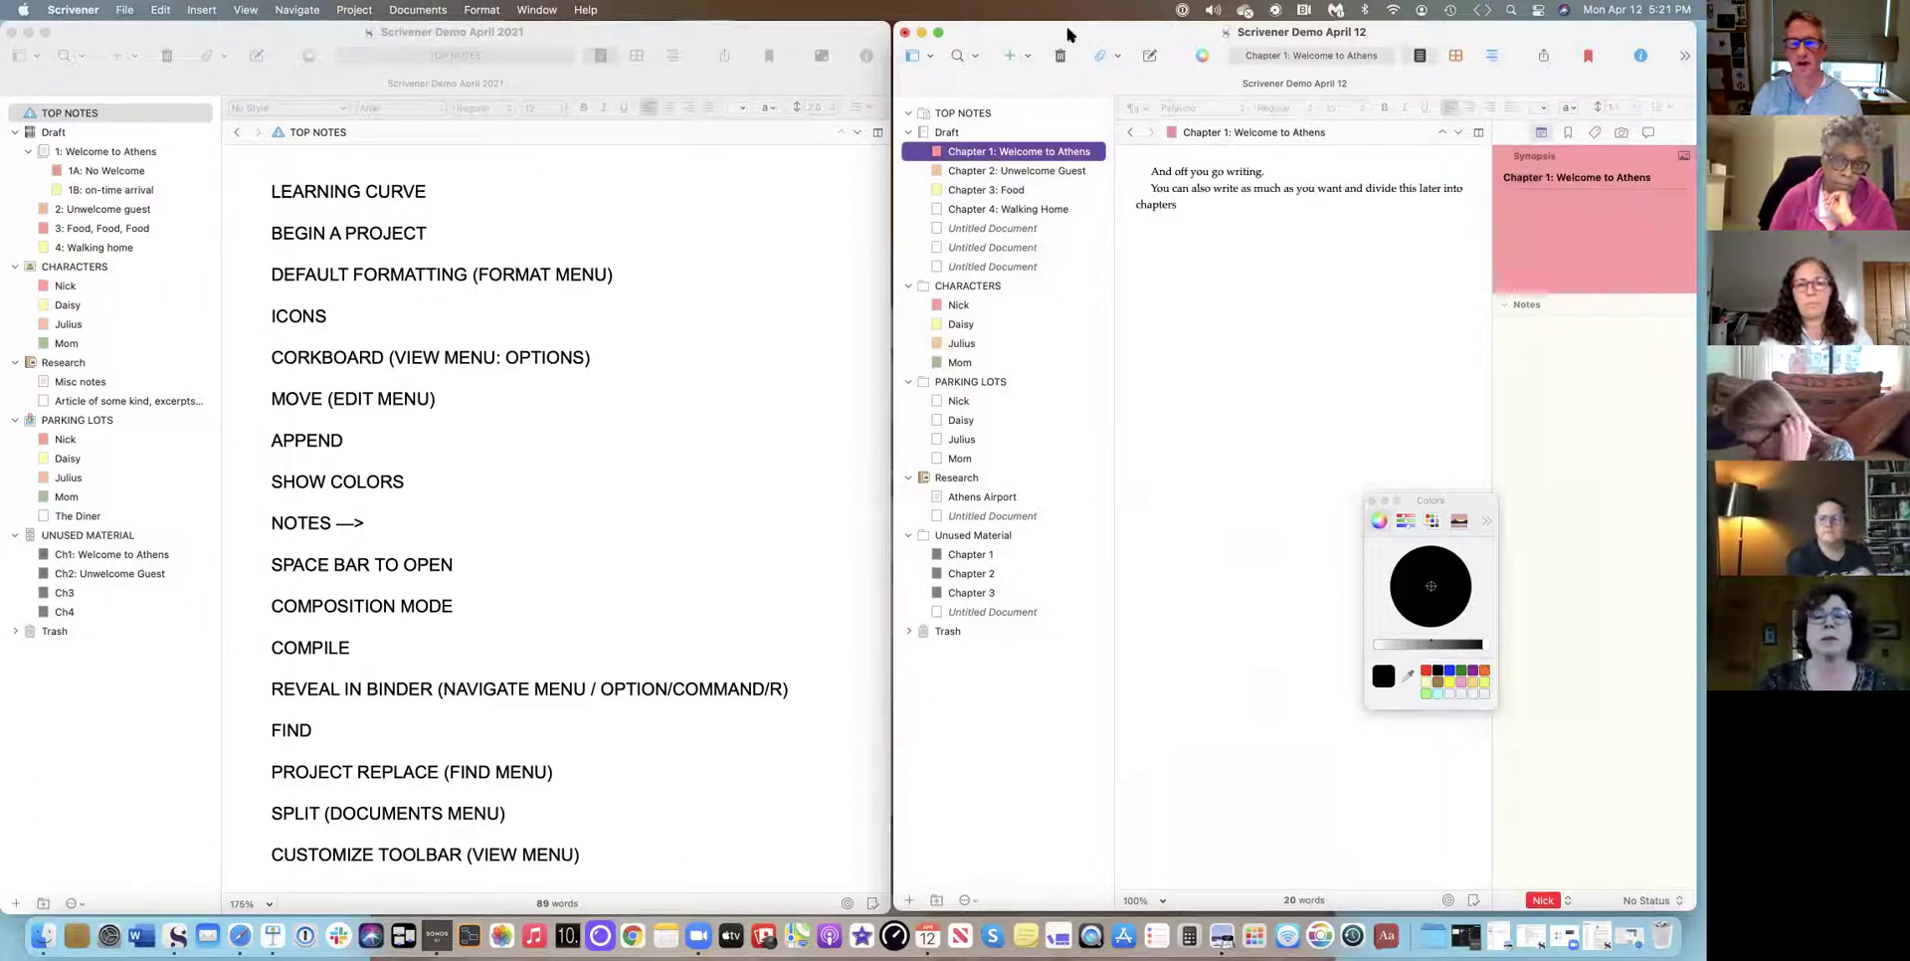
click(1247, 372)
key(super+a)
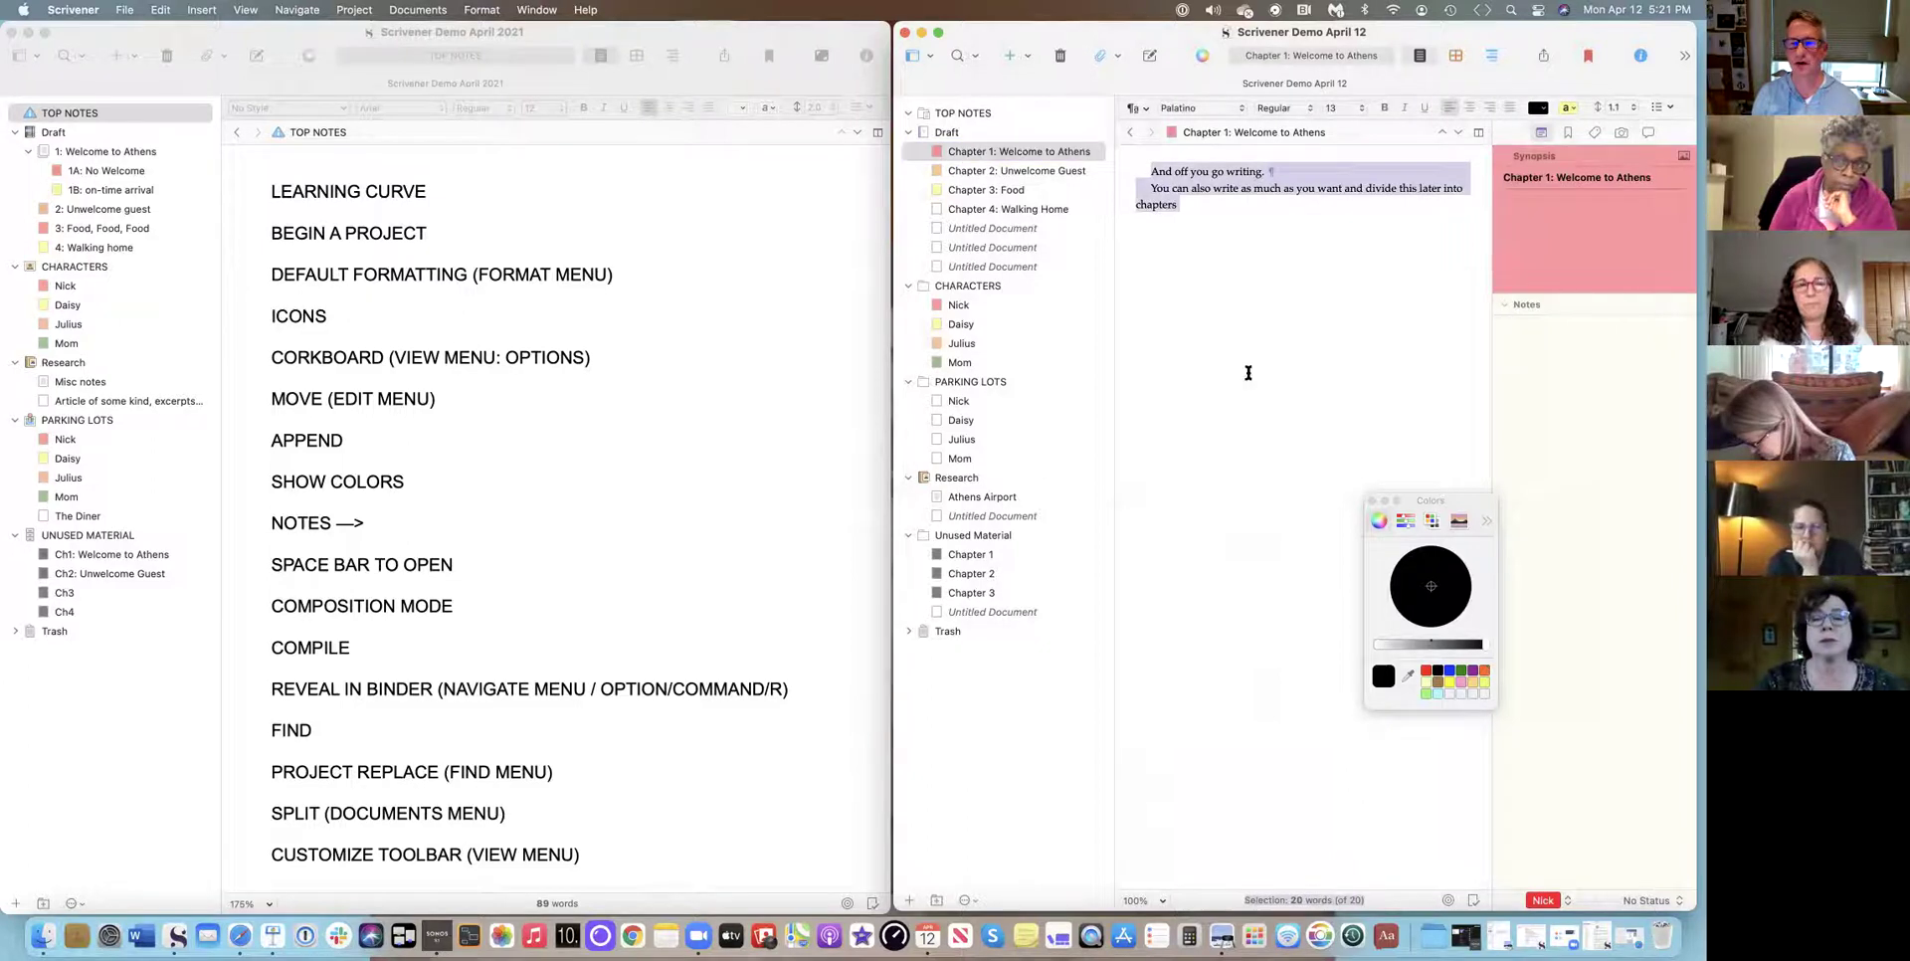
click(1220, 108)
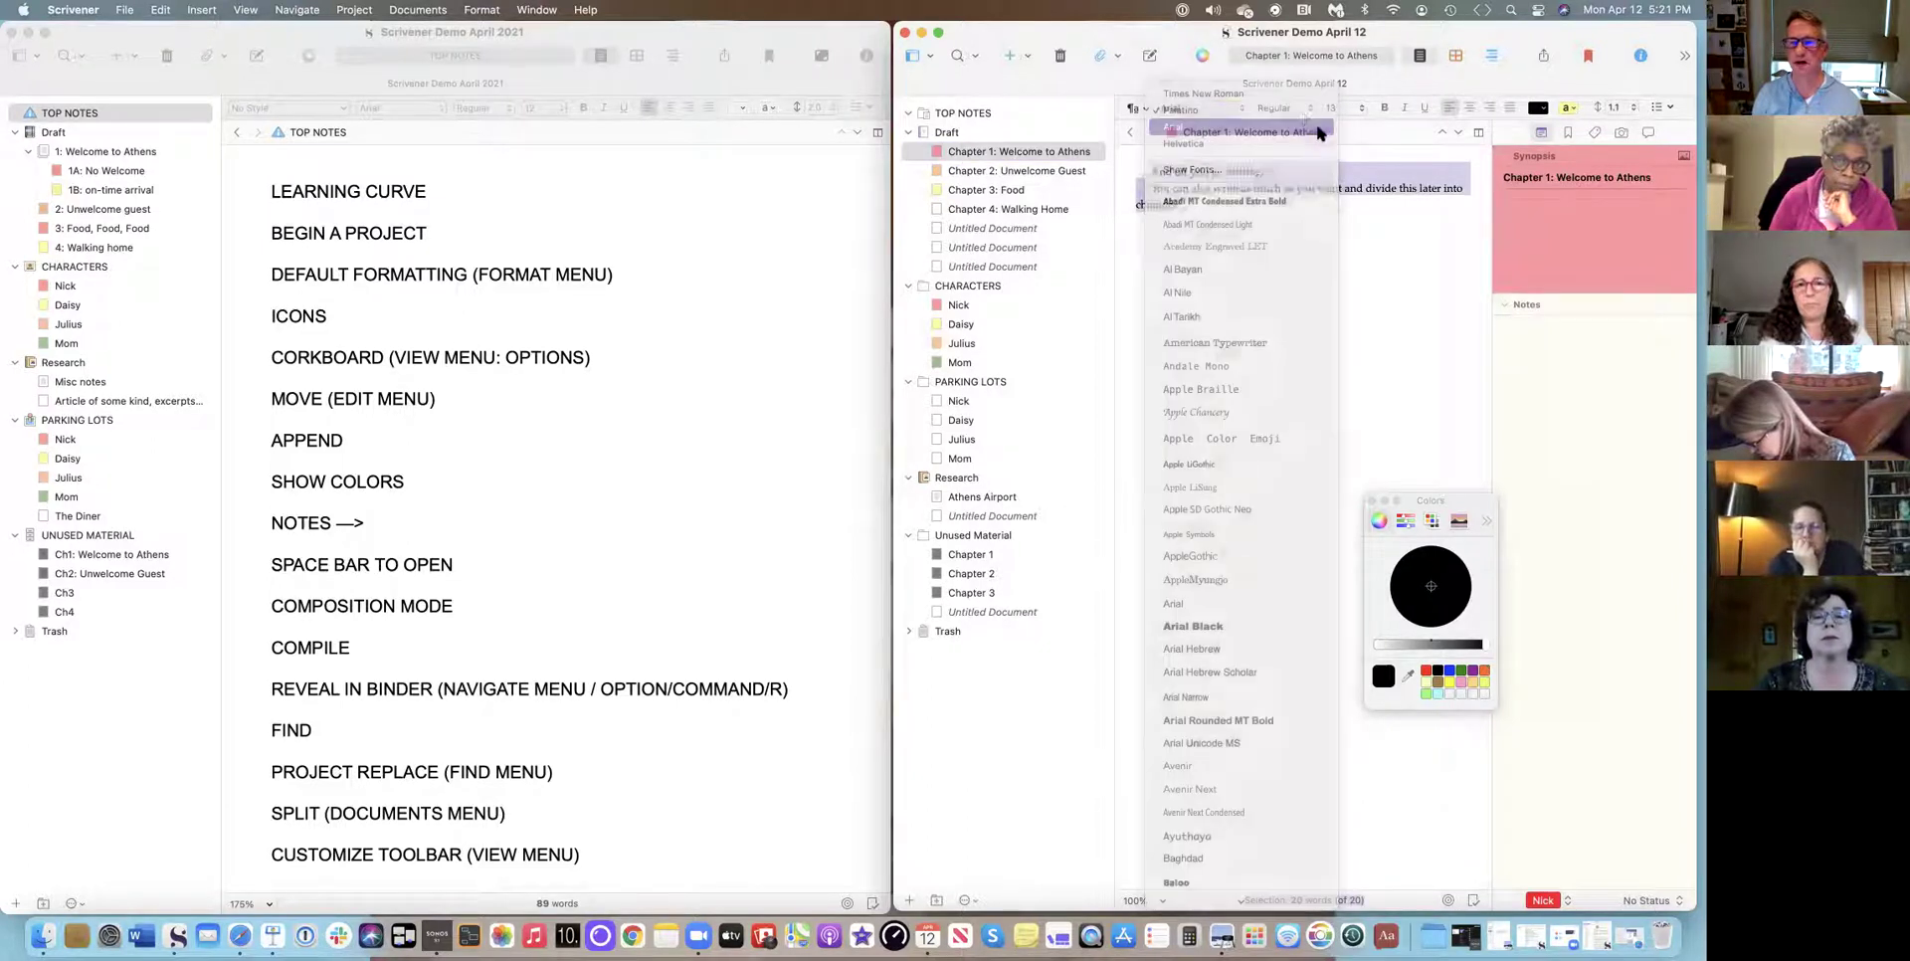
click(1332, 107)
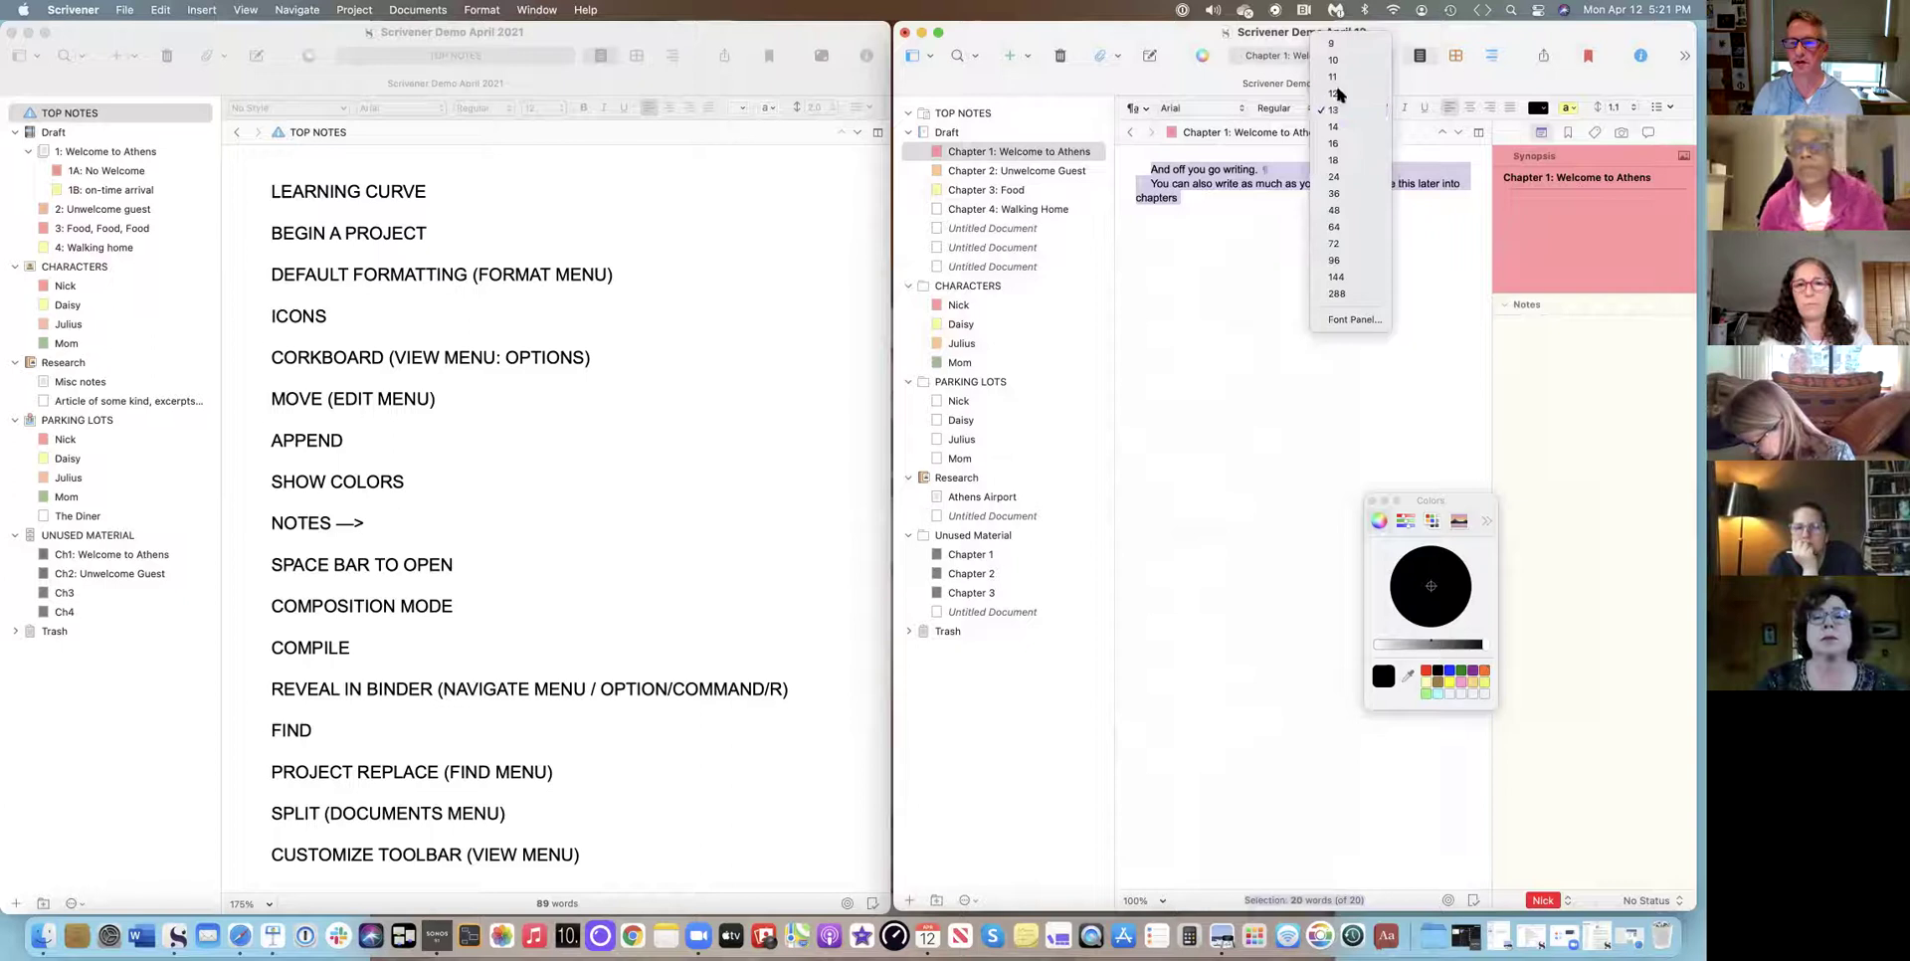
click(1339, 94)
click(1612, 107)
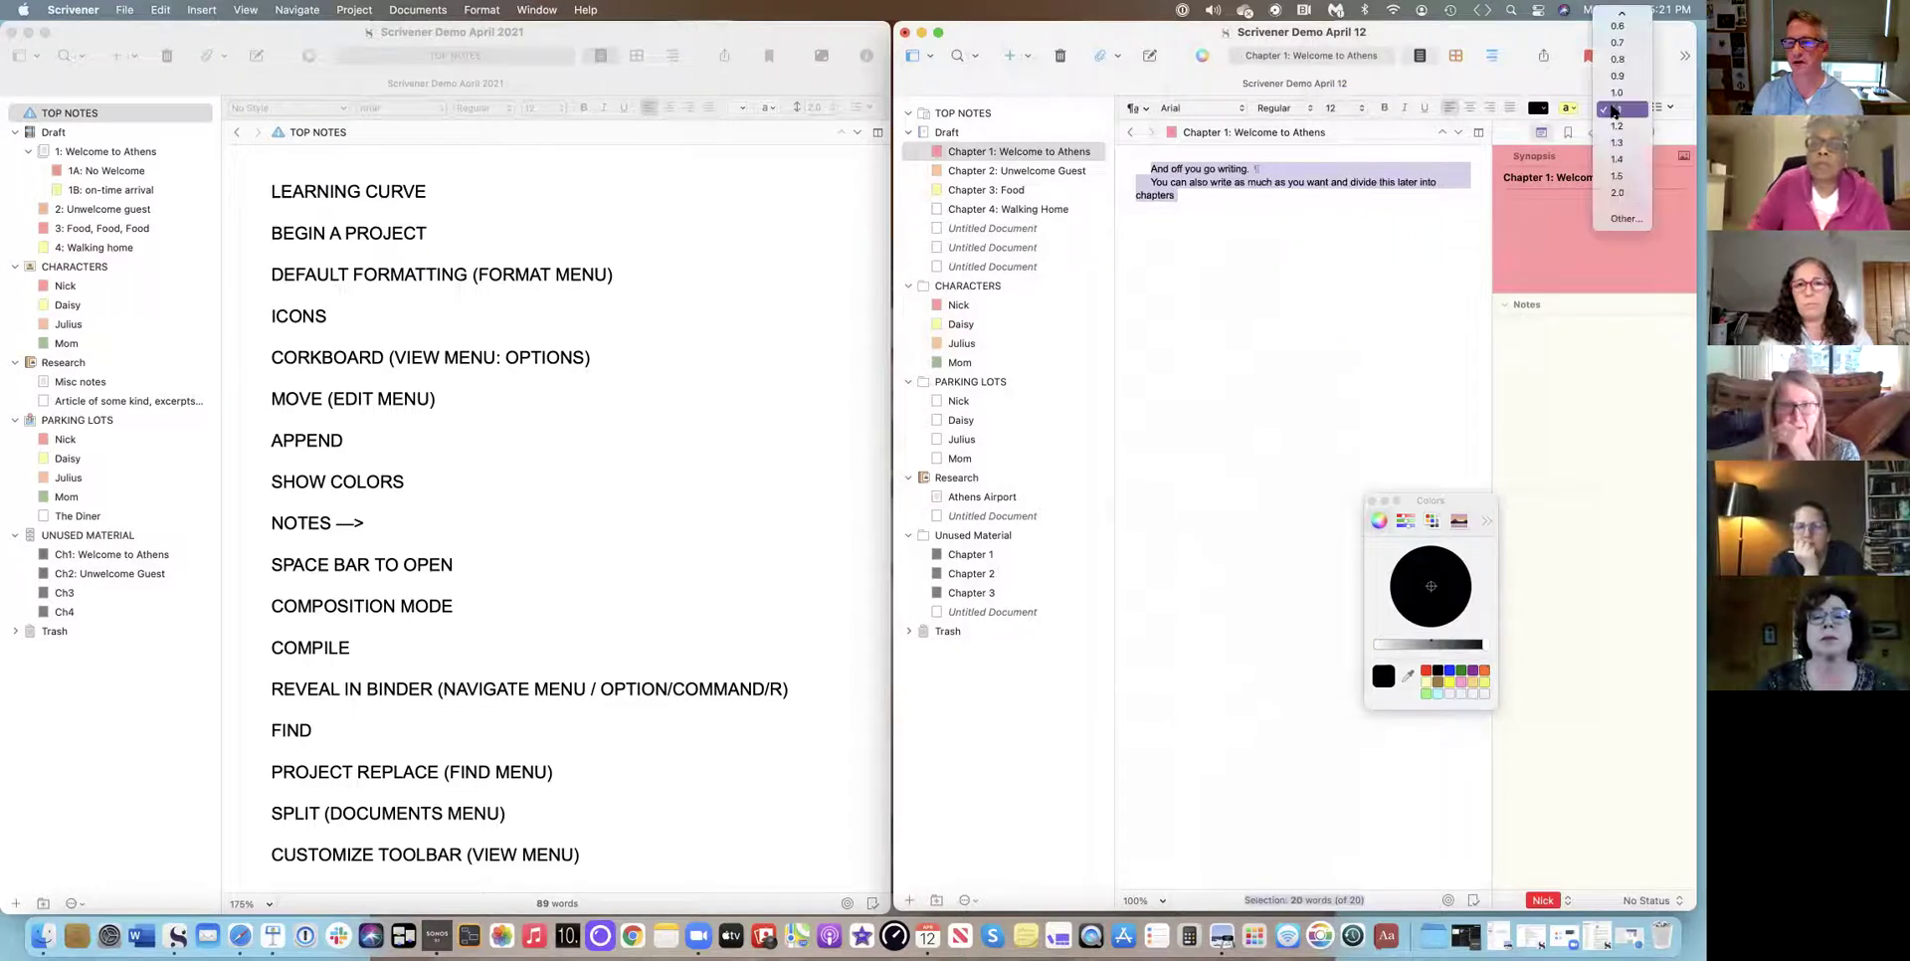
click(1622, 193)
click(1217, 289)
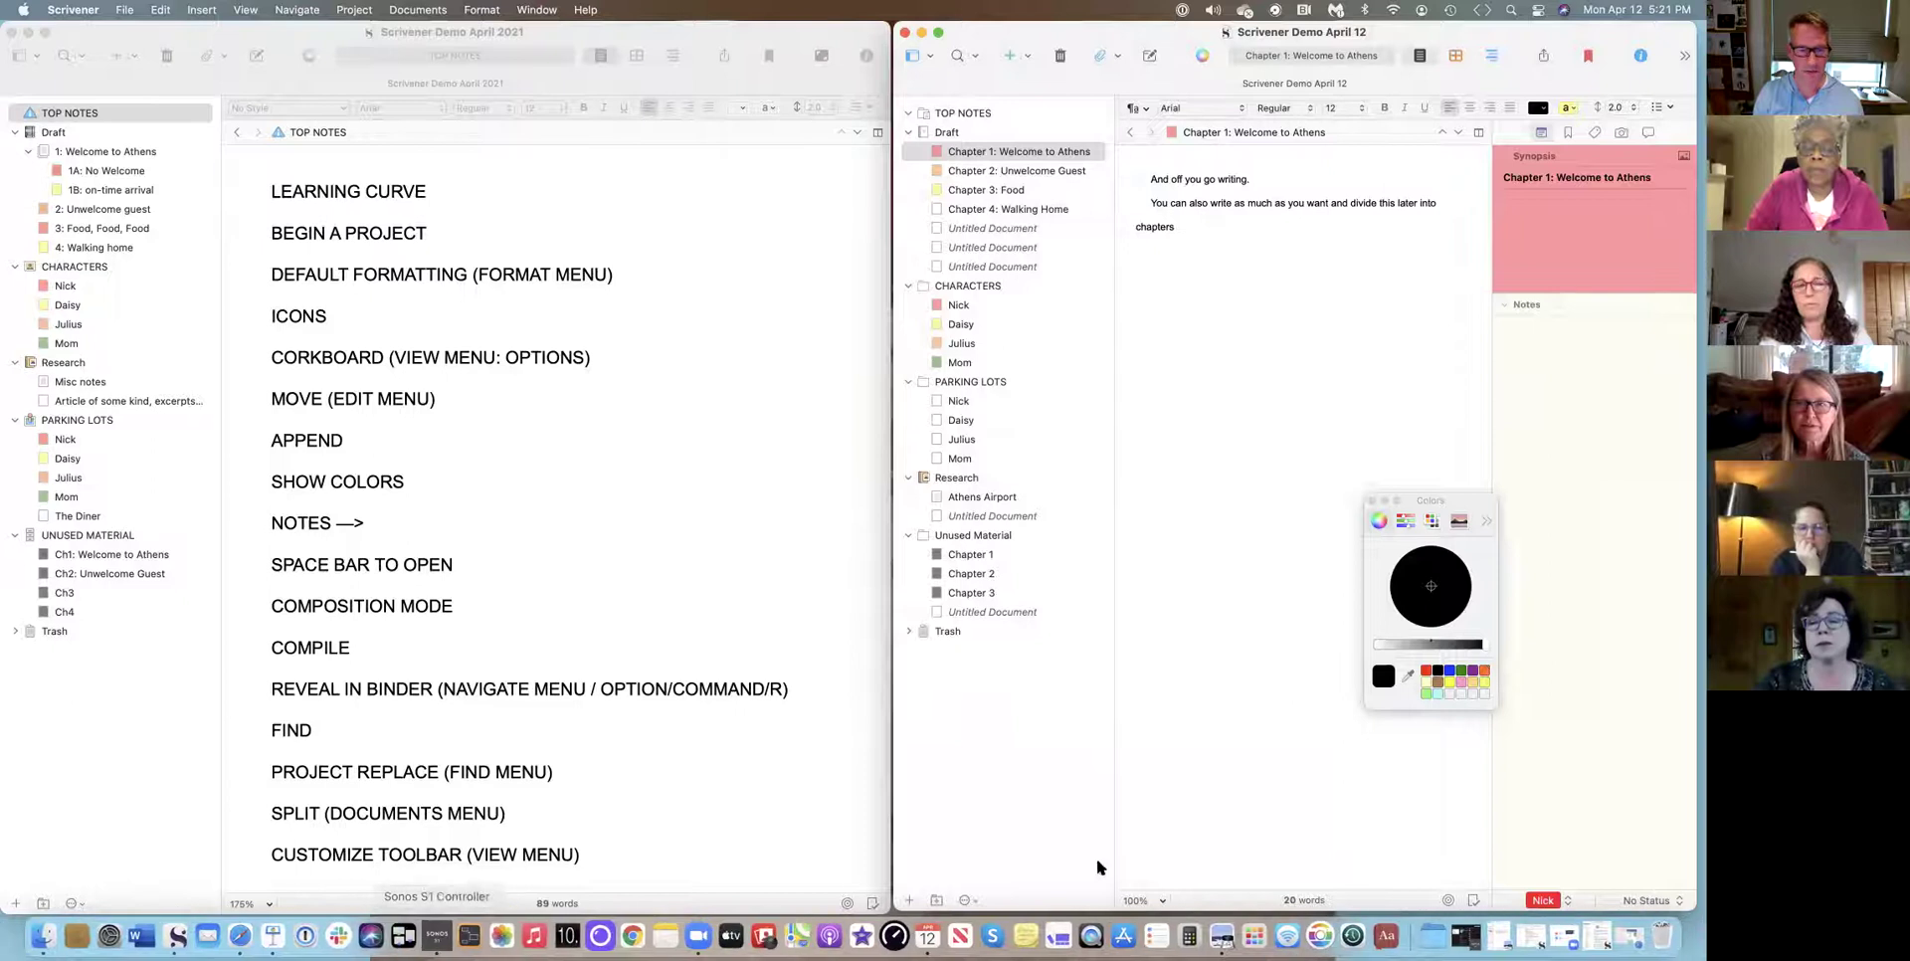
click(1137, 900)
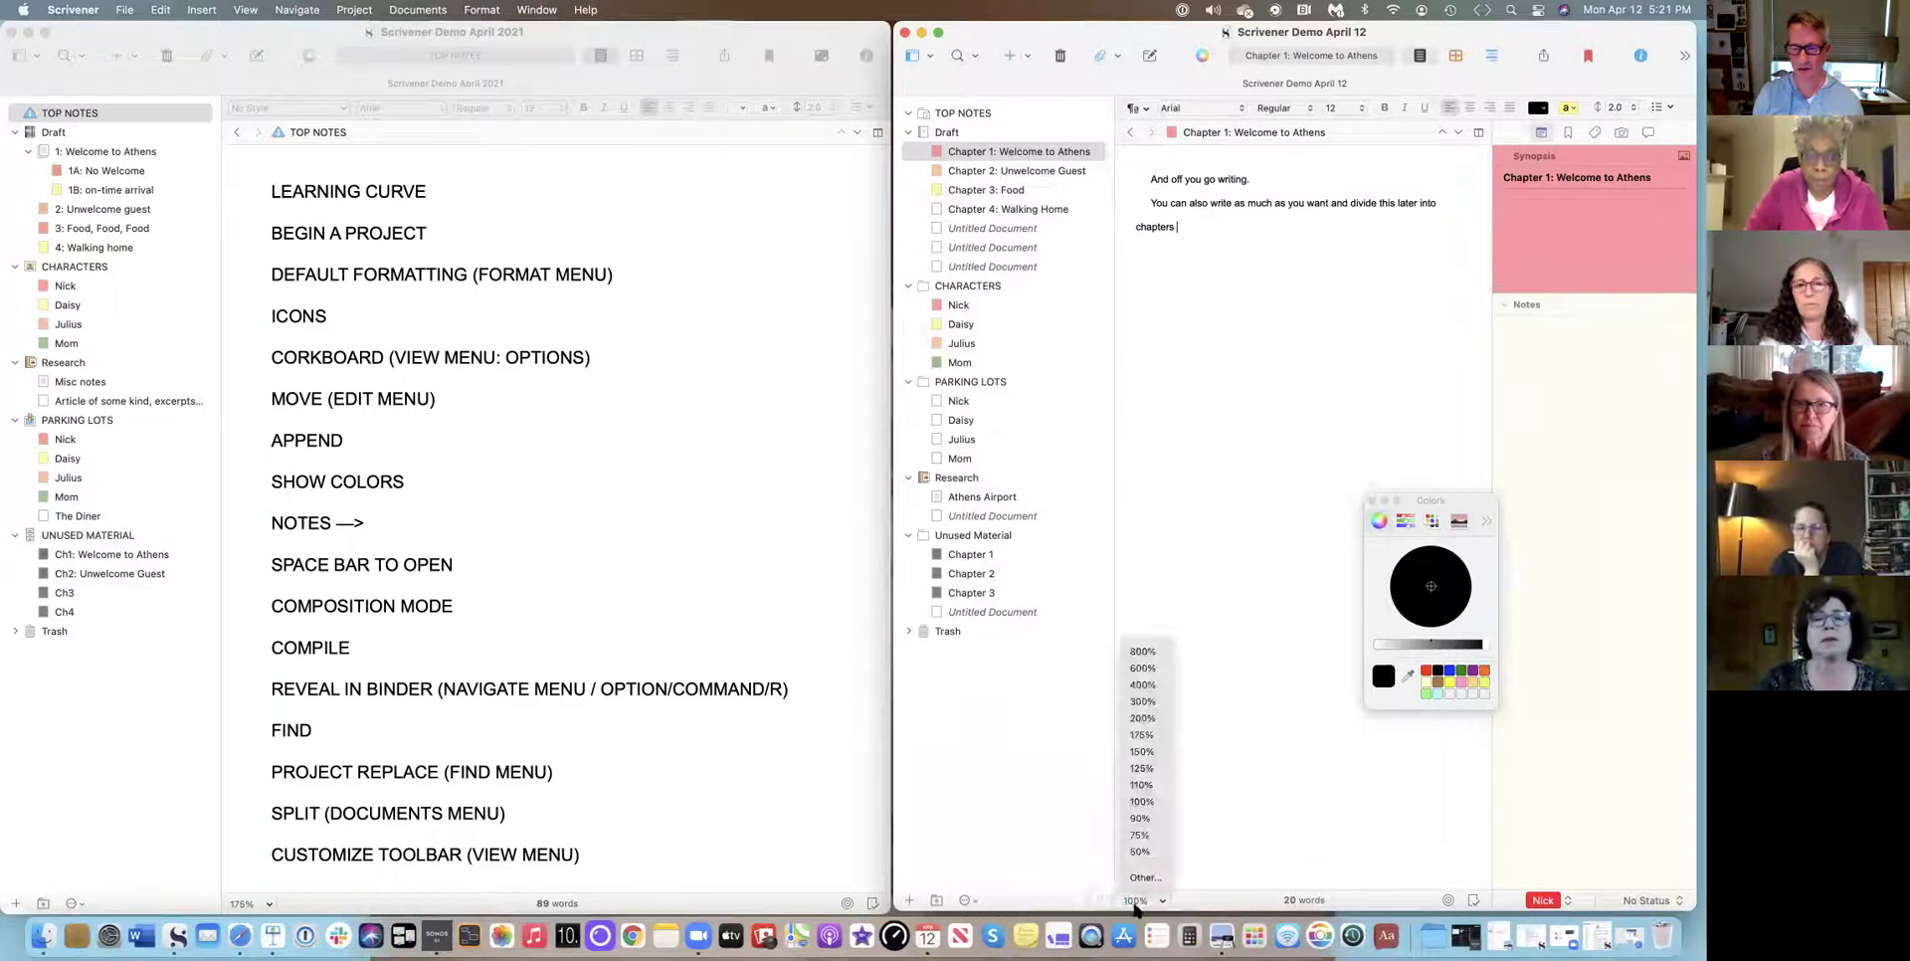
click(1135, 753)
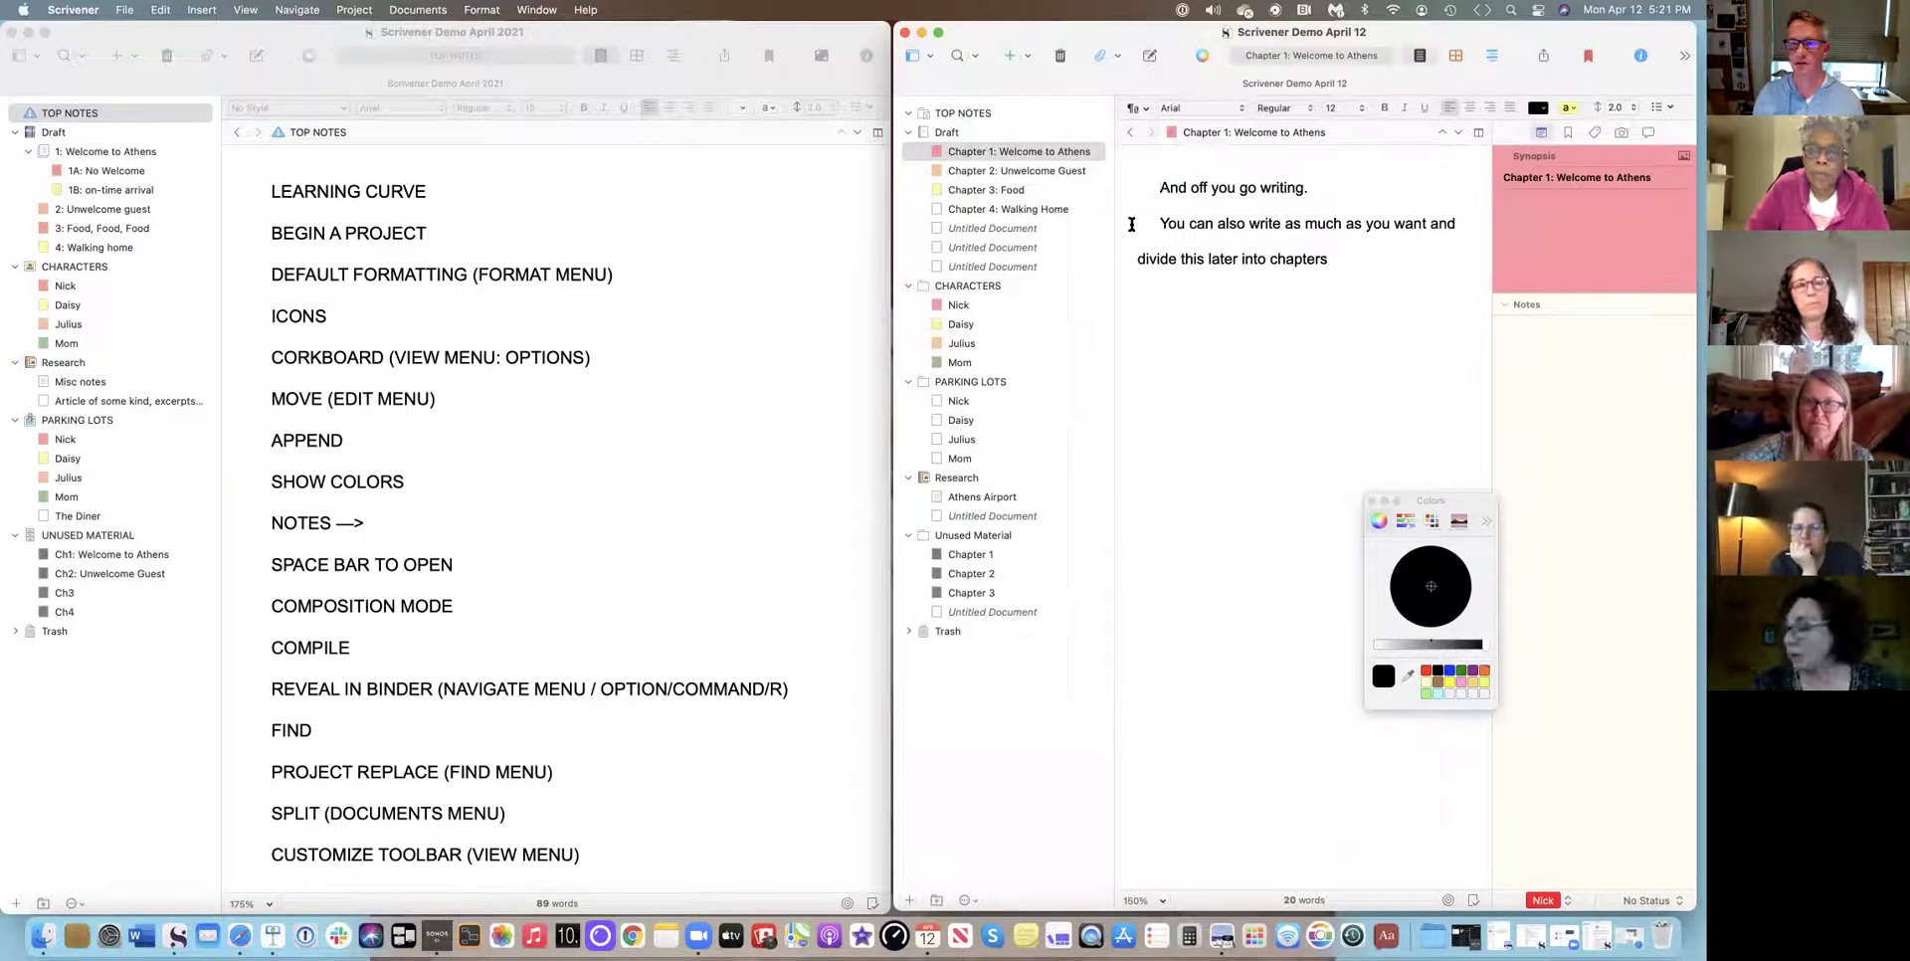
Make the formatting of the Chapter 1 text the default for new documents in this project only.
key(super+a)
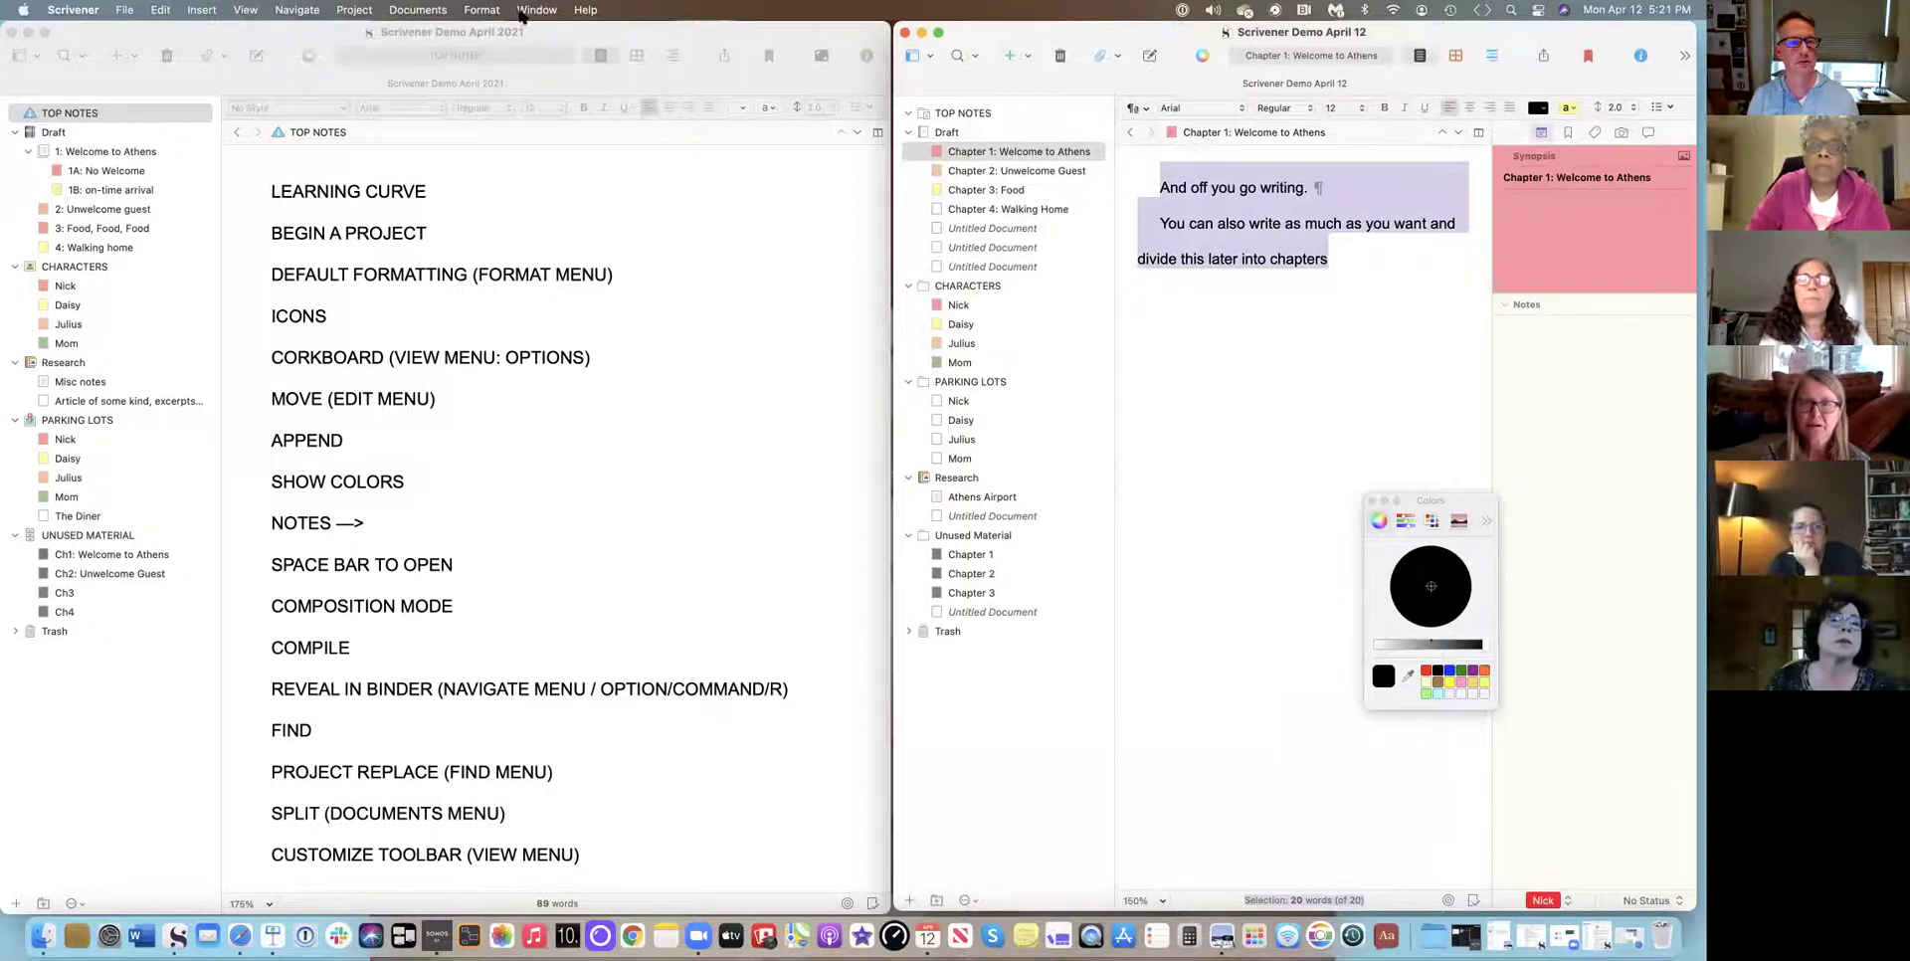
click(481, 10)
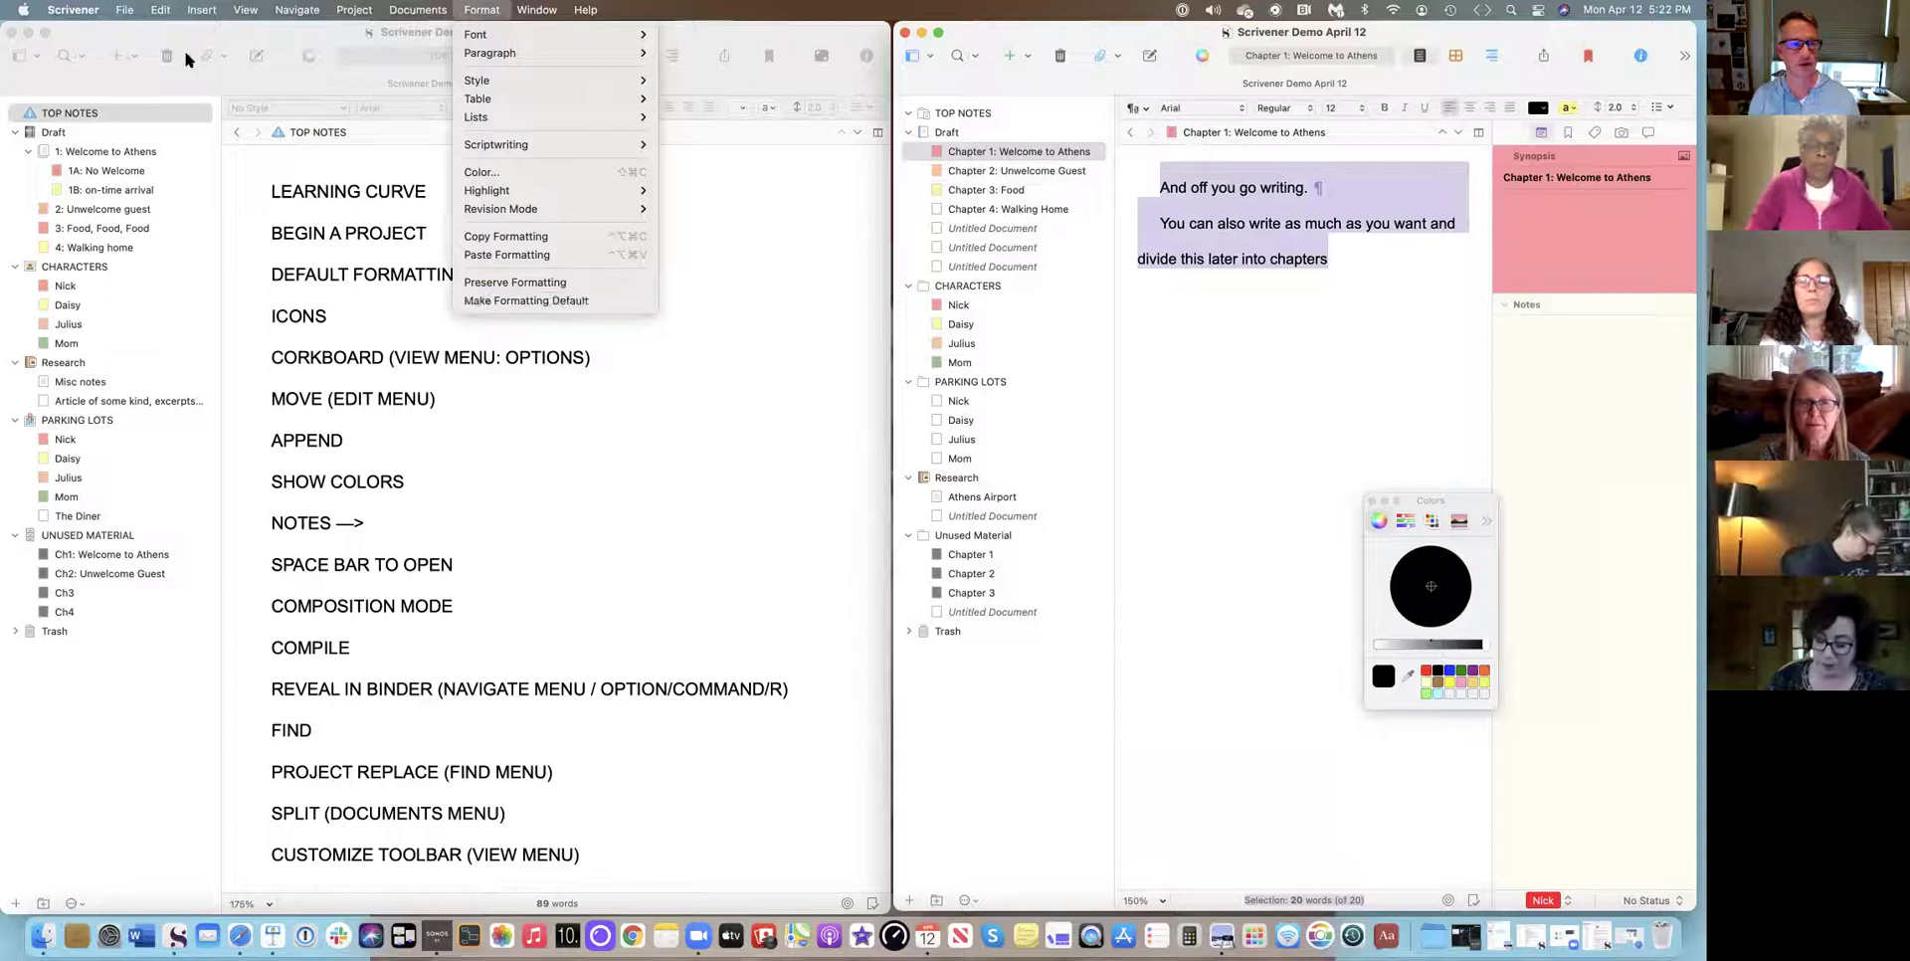
click(66, 12)
click(66, 14)
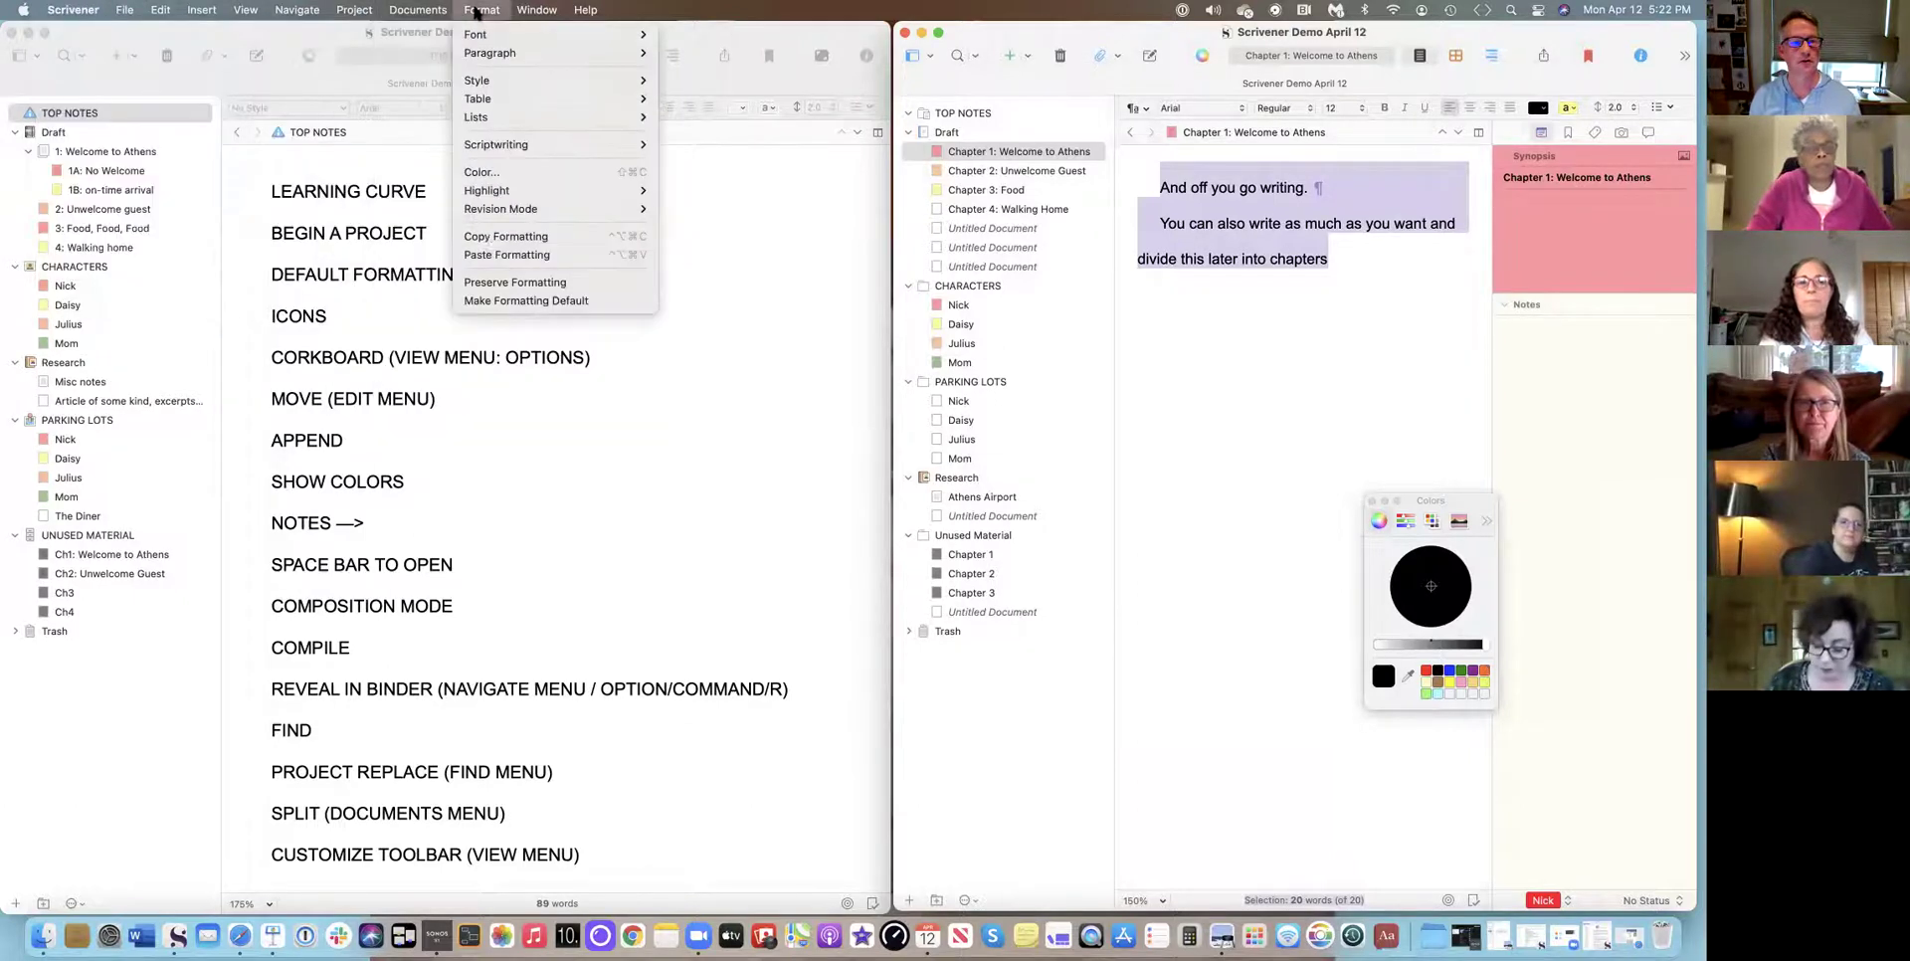
click(472, 301)
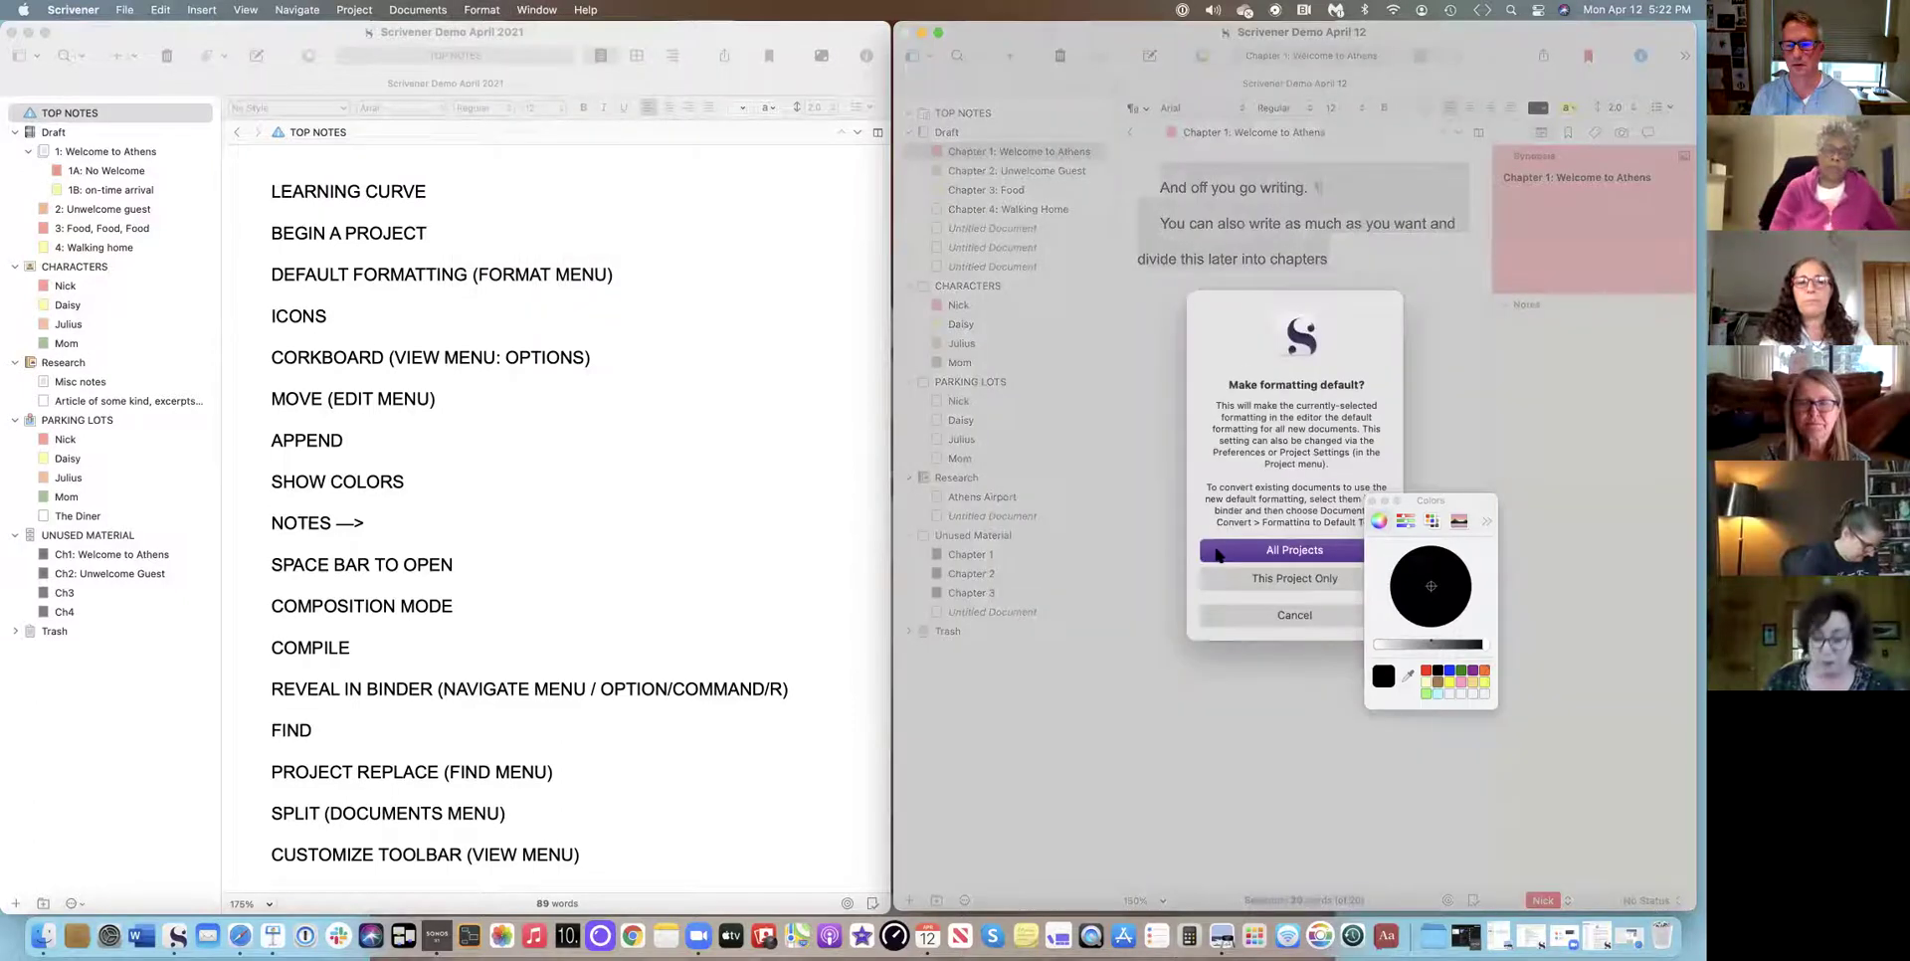
drag(1480, 501, 1689, 496)
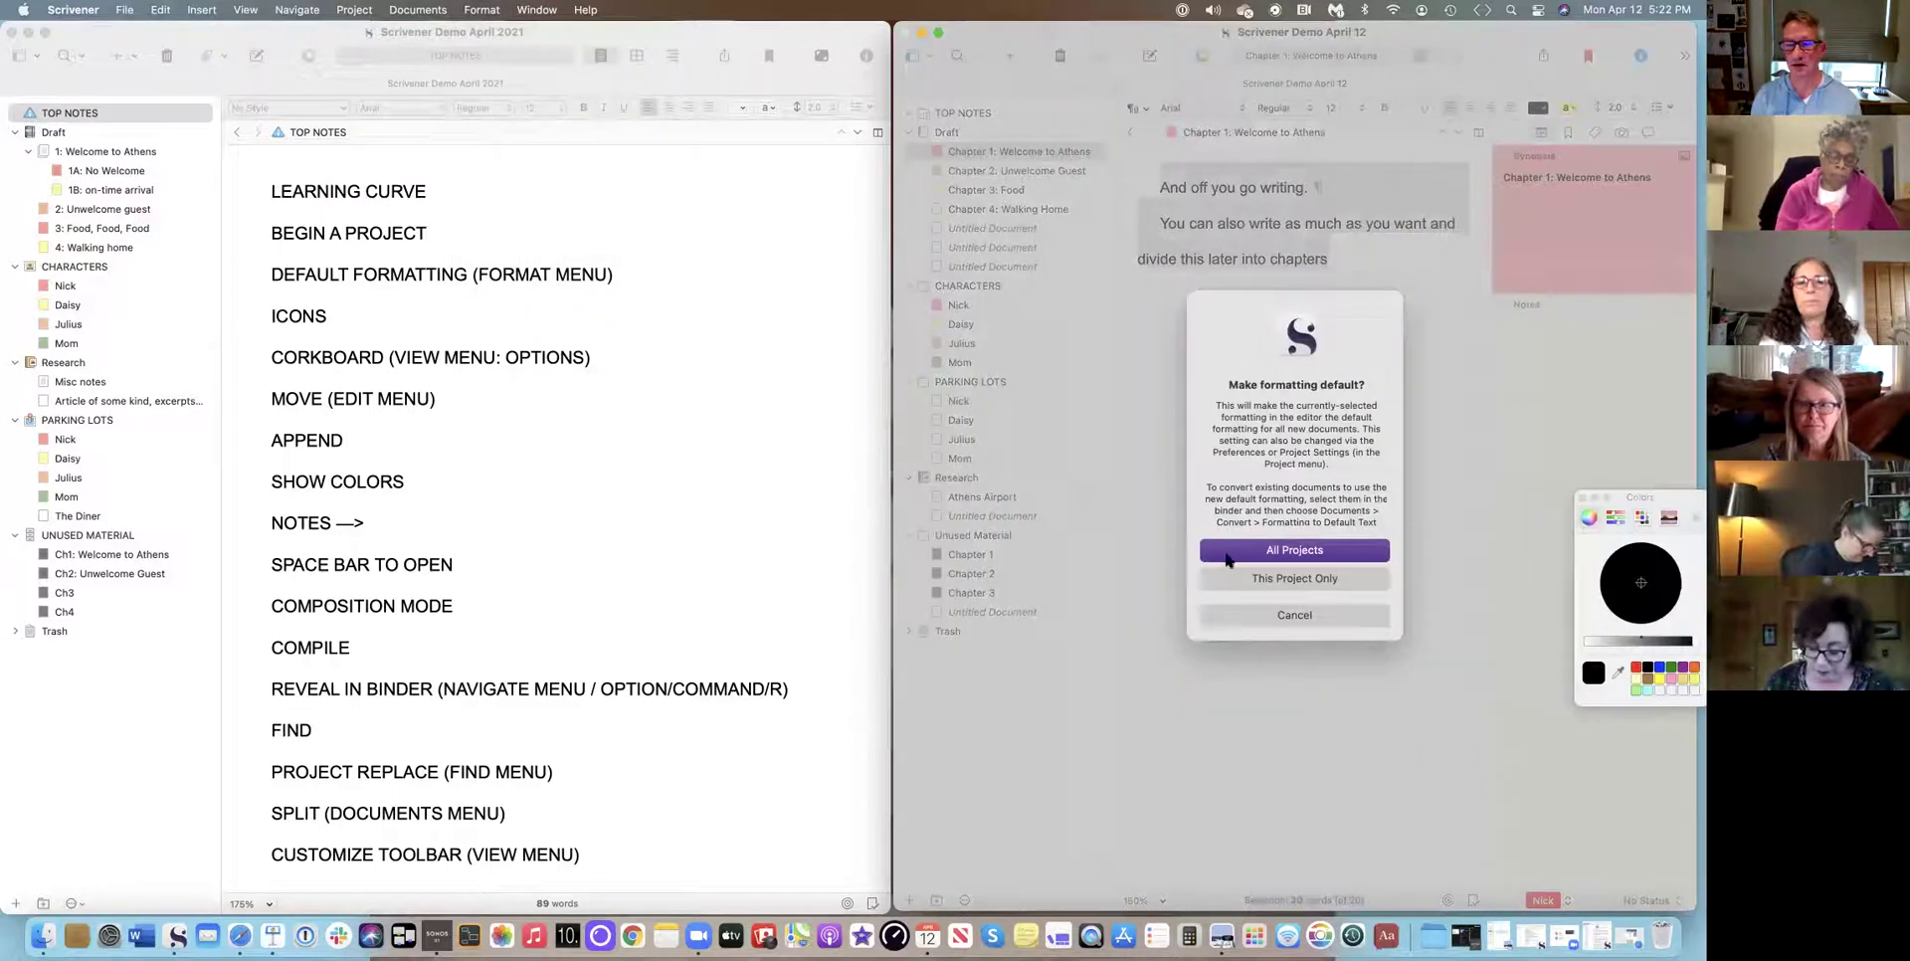
click(1263, 580)
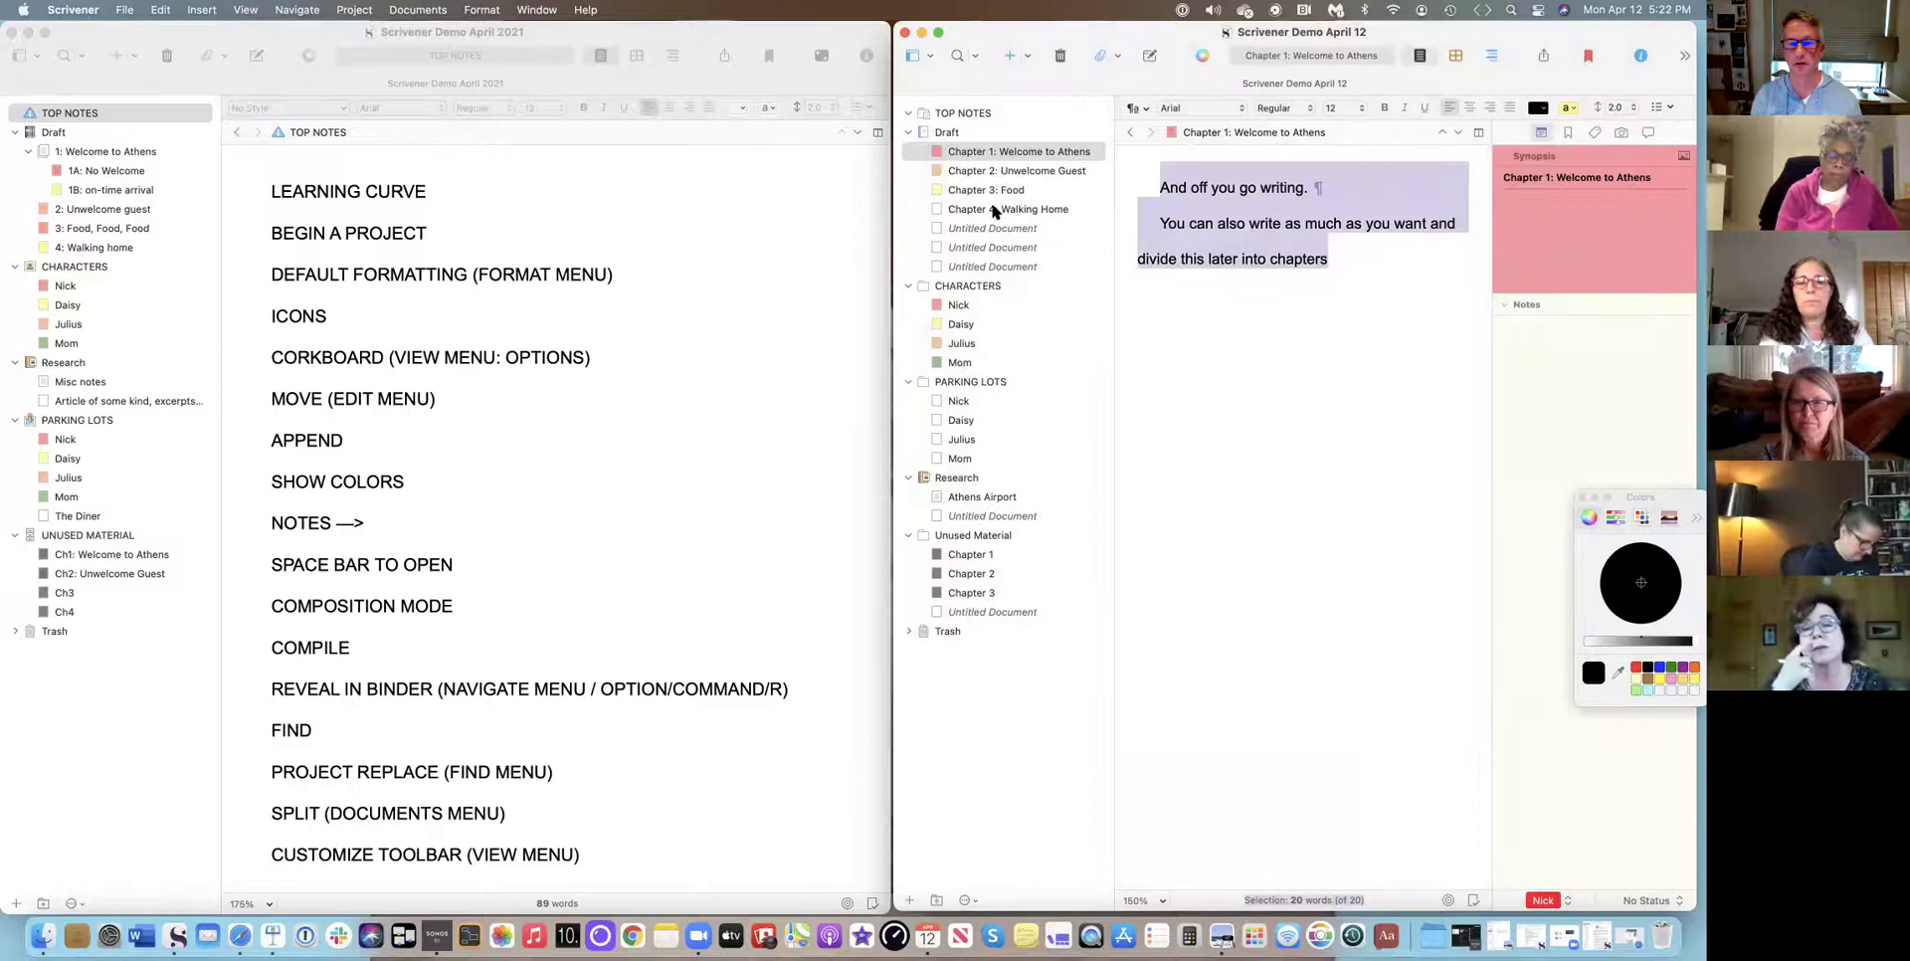
click(990, 228)
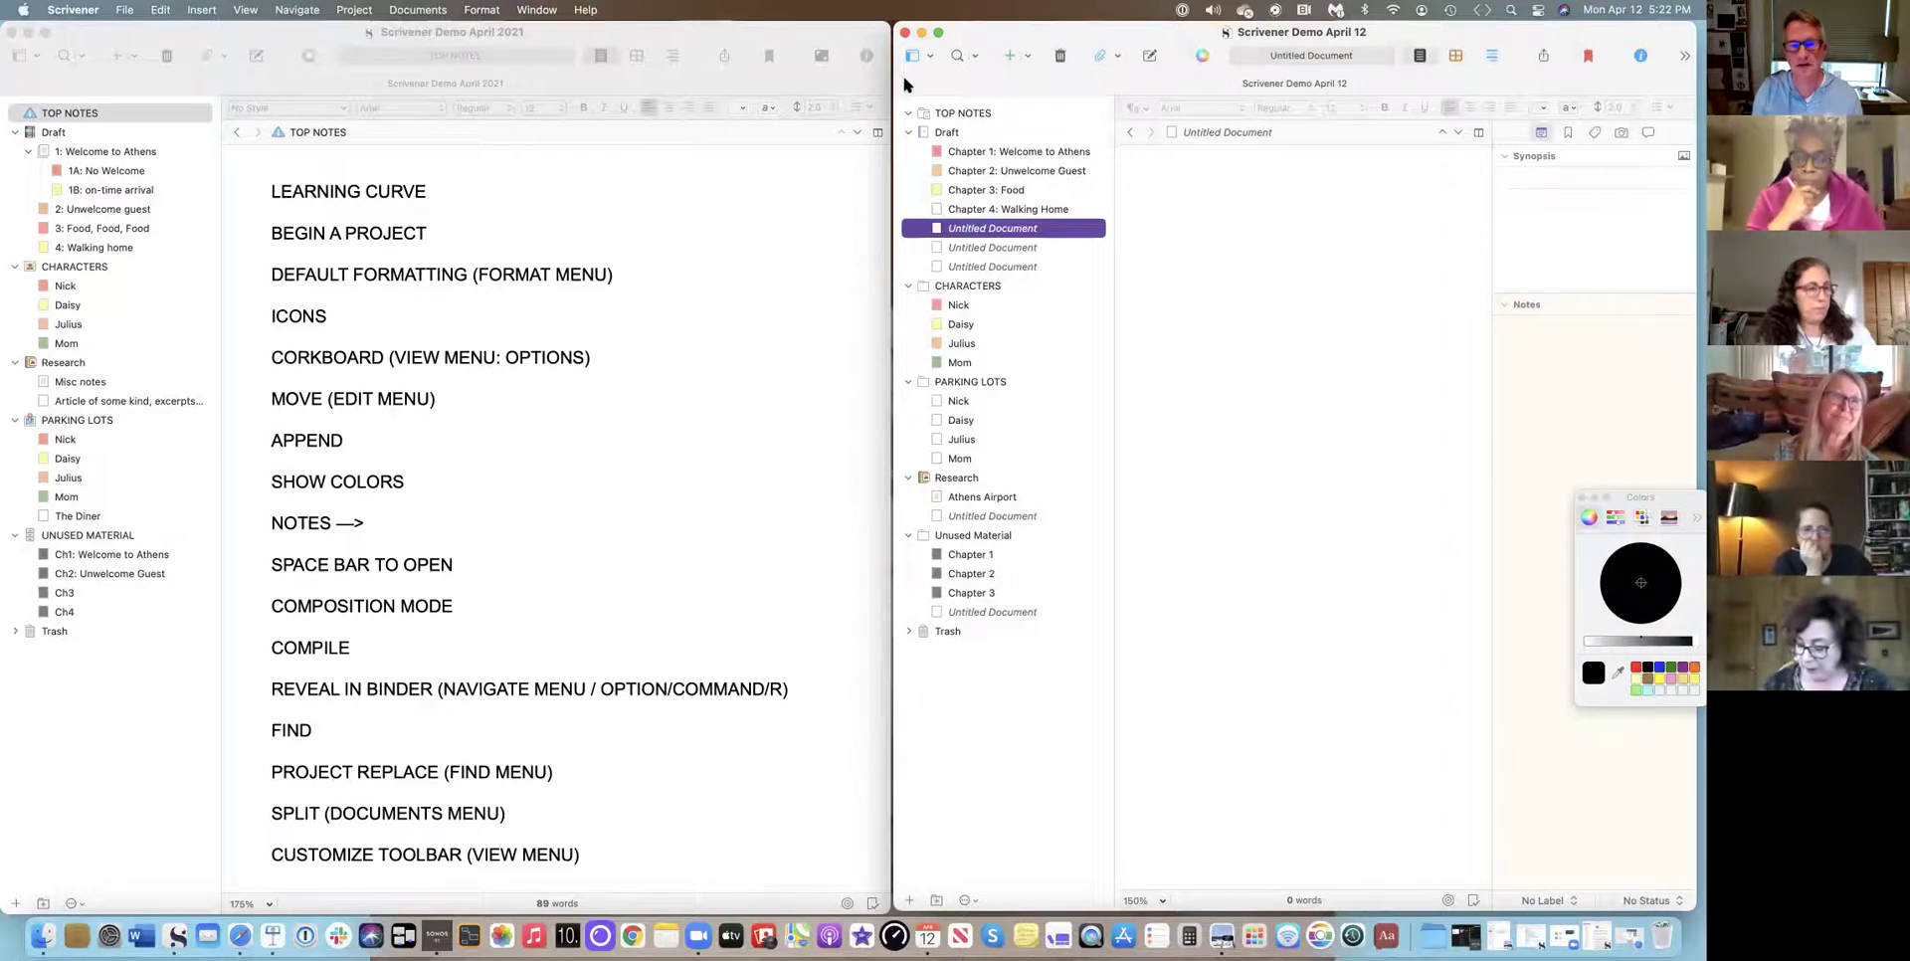
Change the icon of the TOP NOTES folder to Blackboard.
click(916, 114)
right_click(916, 114)
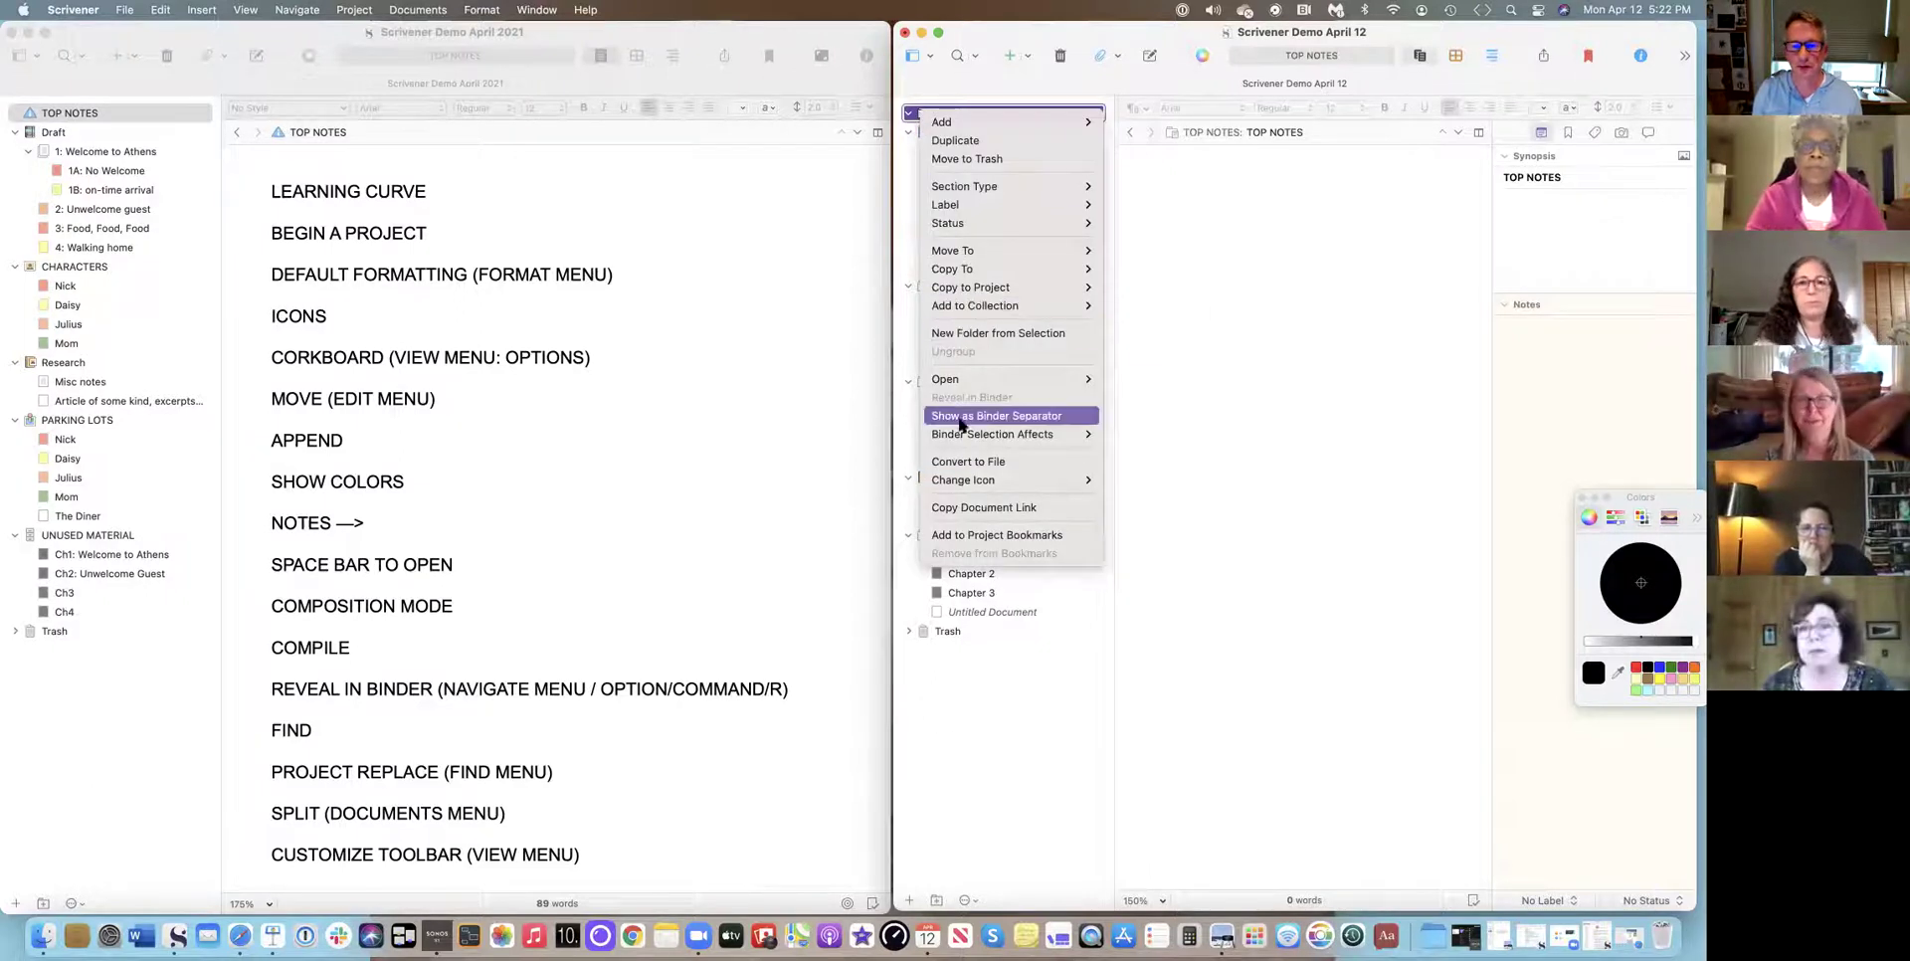
mouse_move(964, 487)
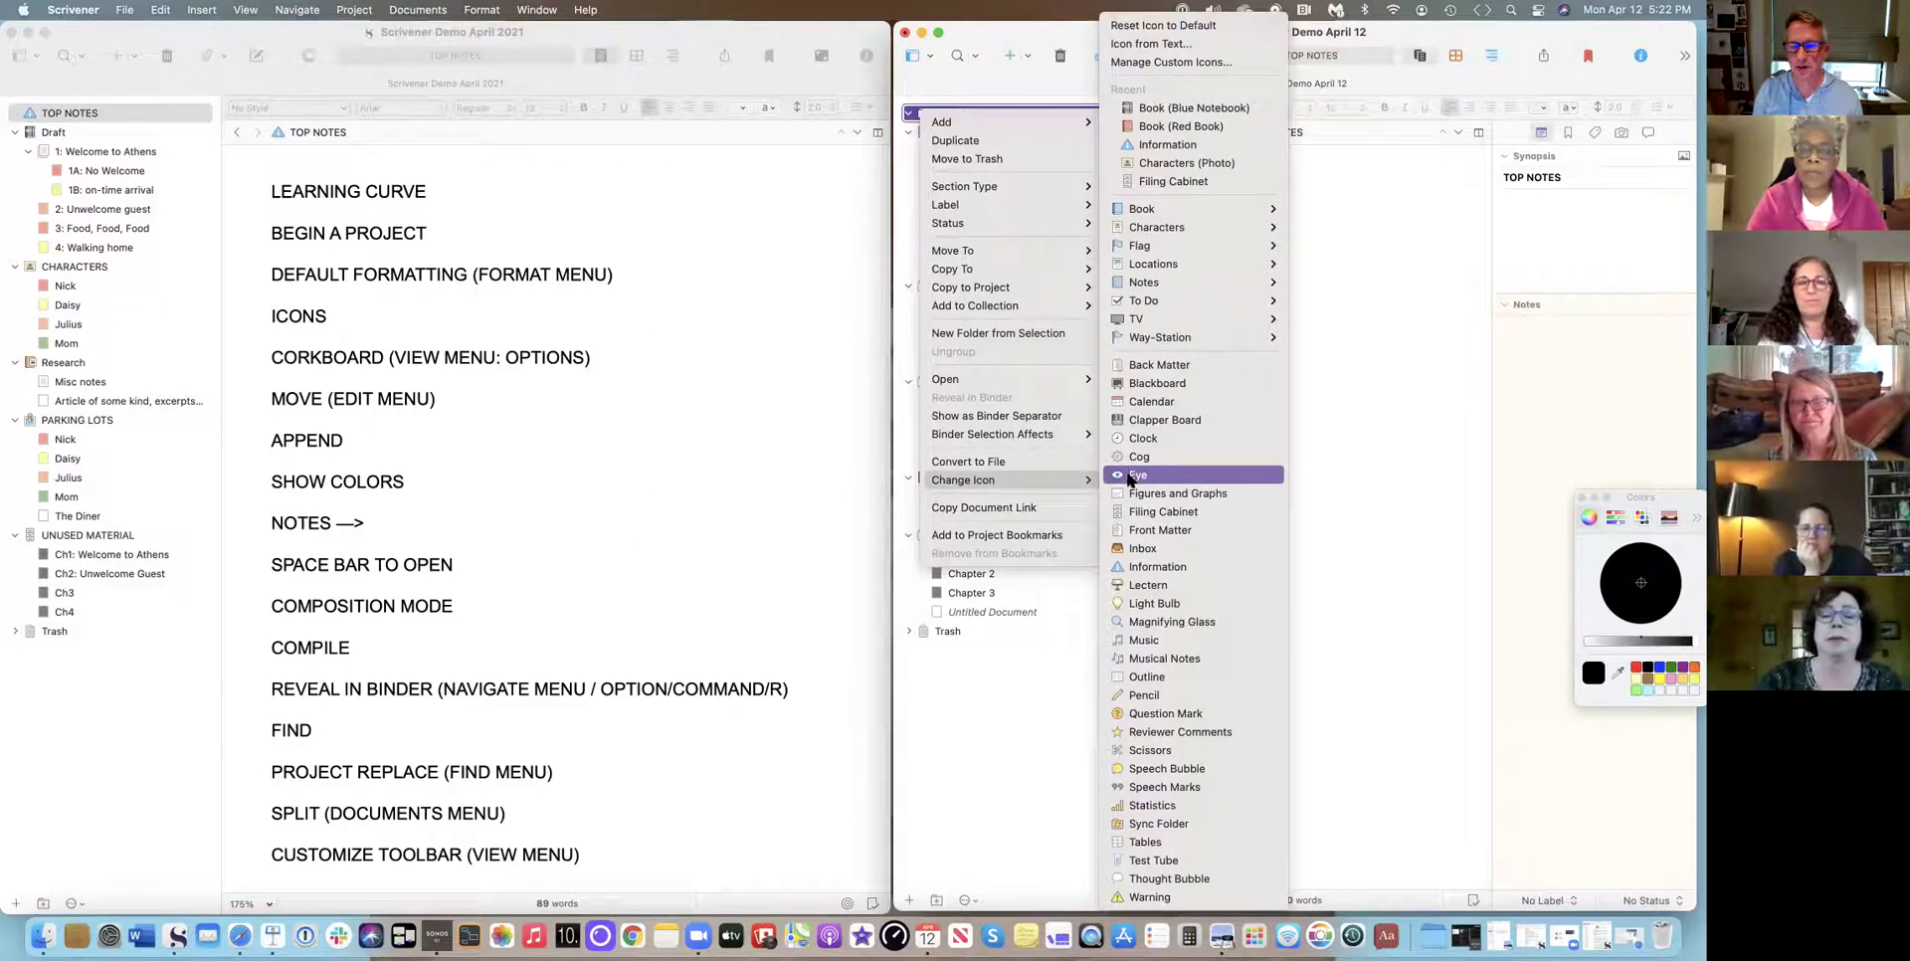
click(1155, 383)
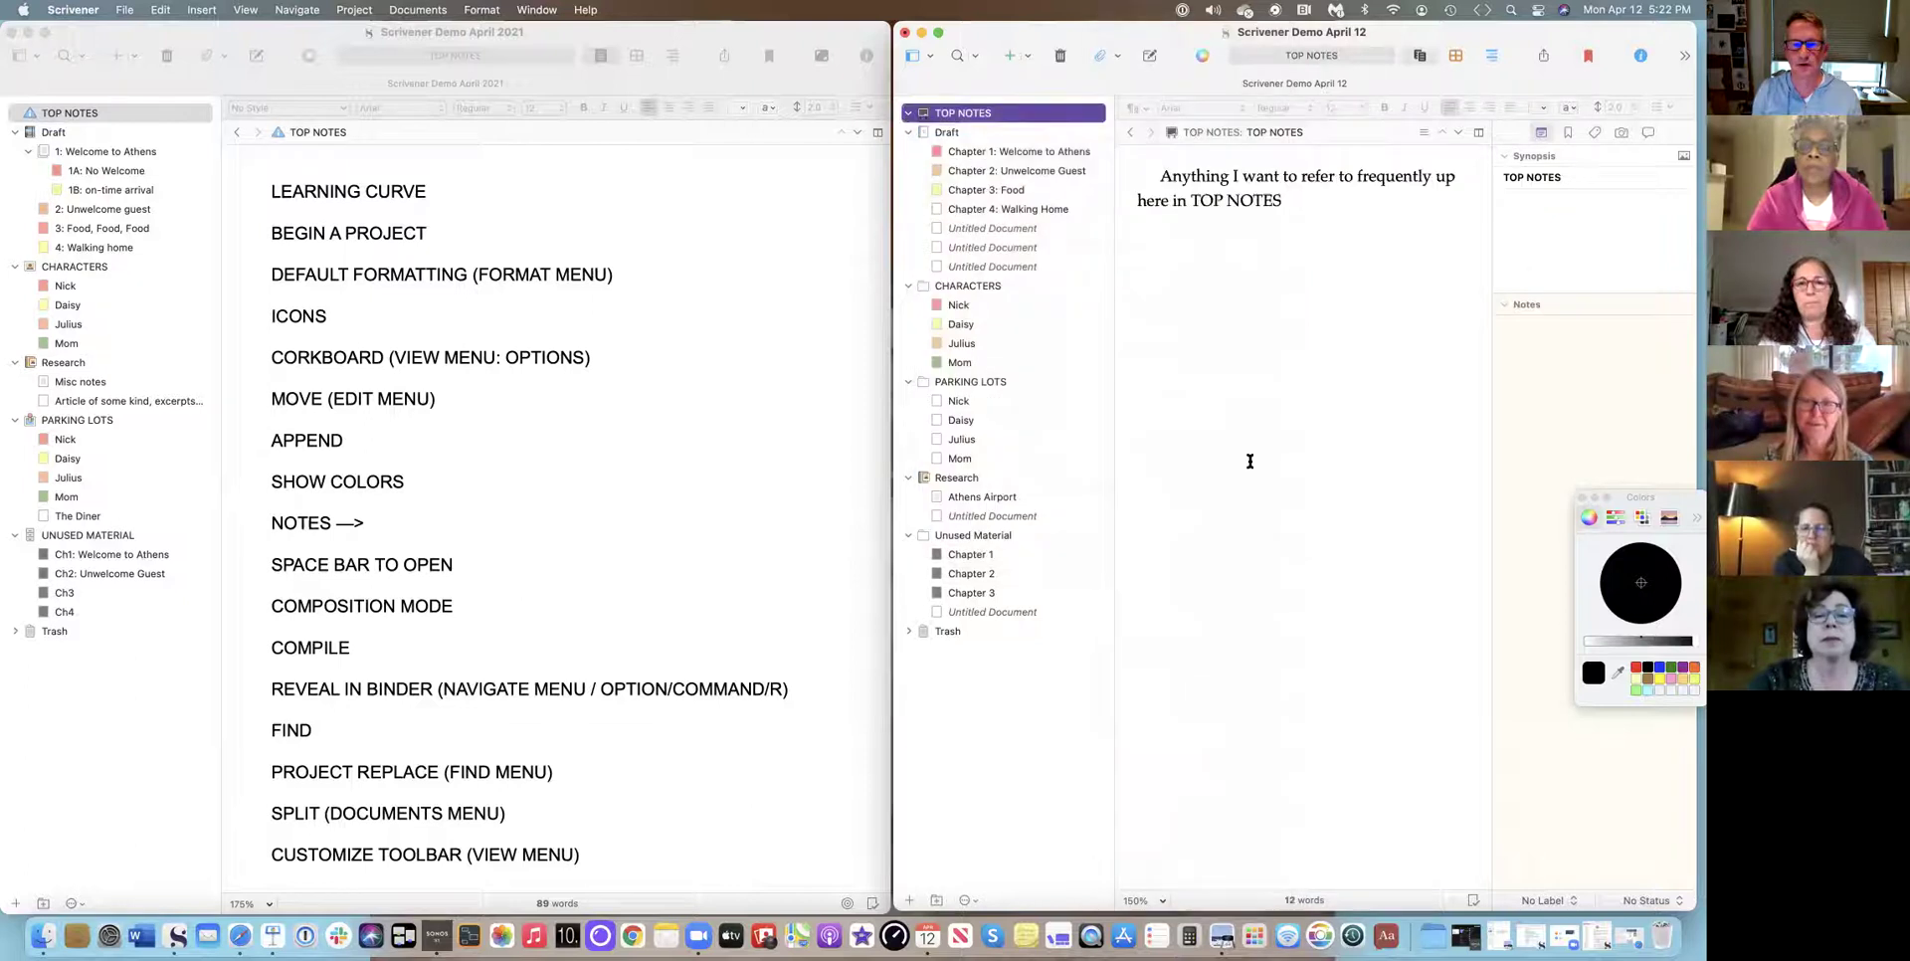
Change the icon of the Draft folder to the Blue Notebook book icon.
click(919, 136)
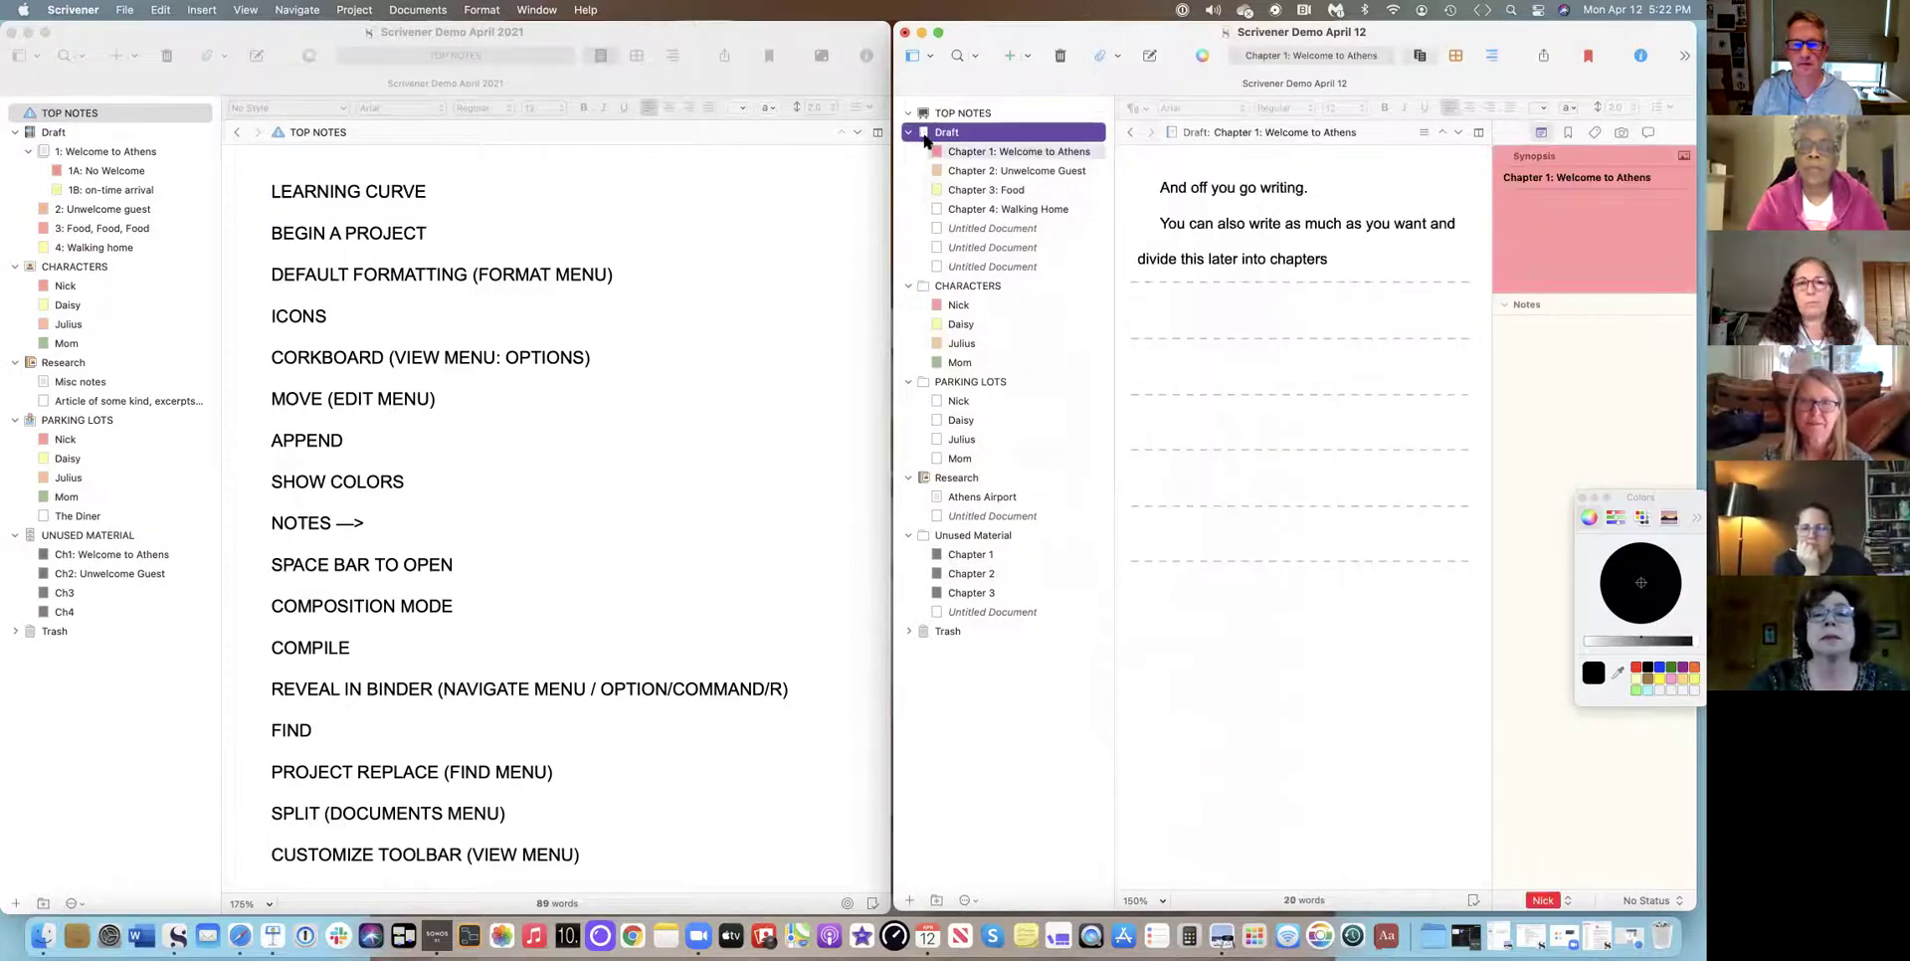
right_click(925, 140)
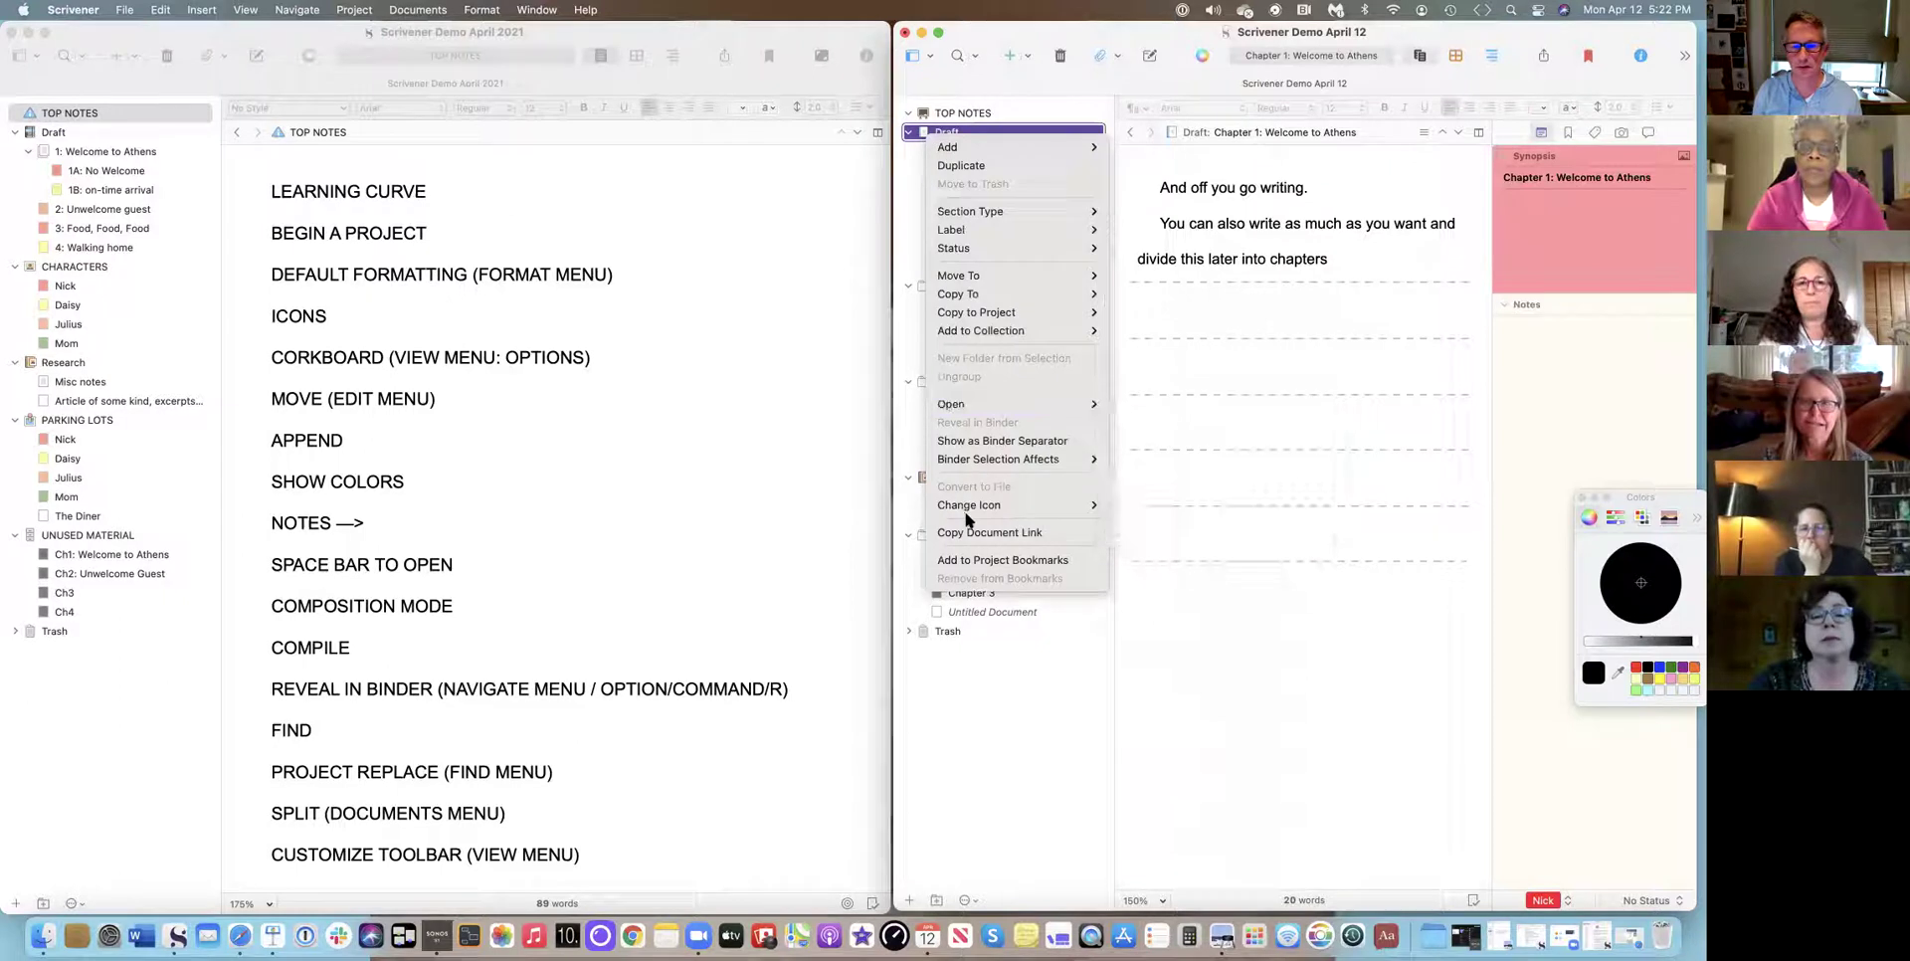
mouse_move(1057, 509)
mouse_move(1174, 209)
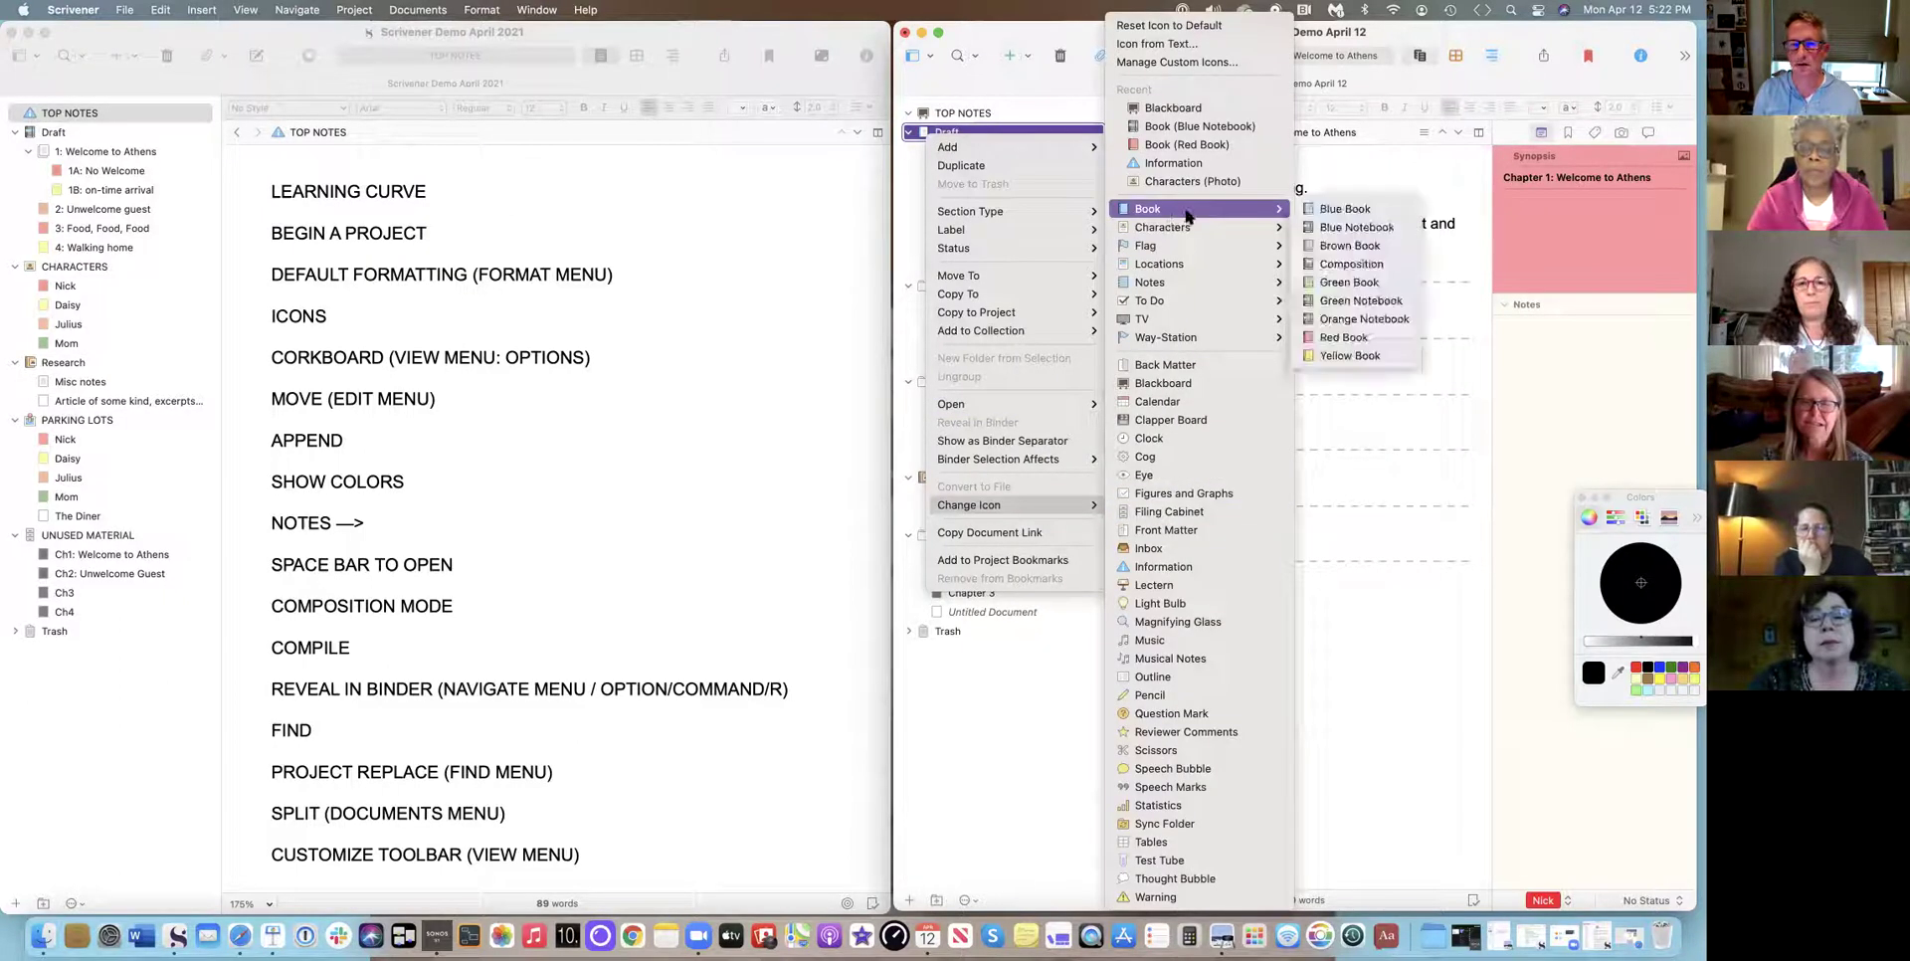
click(1332, 231)
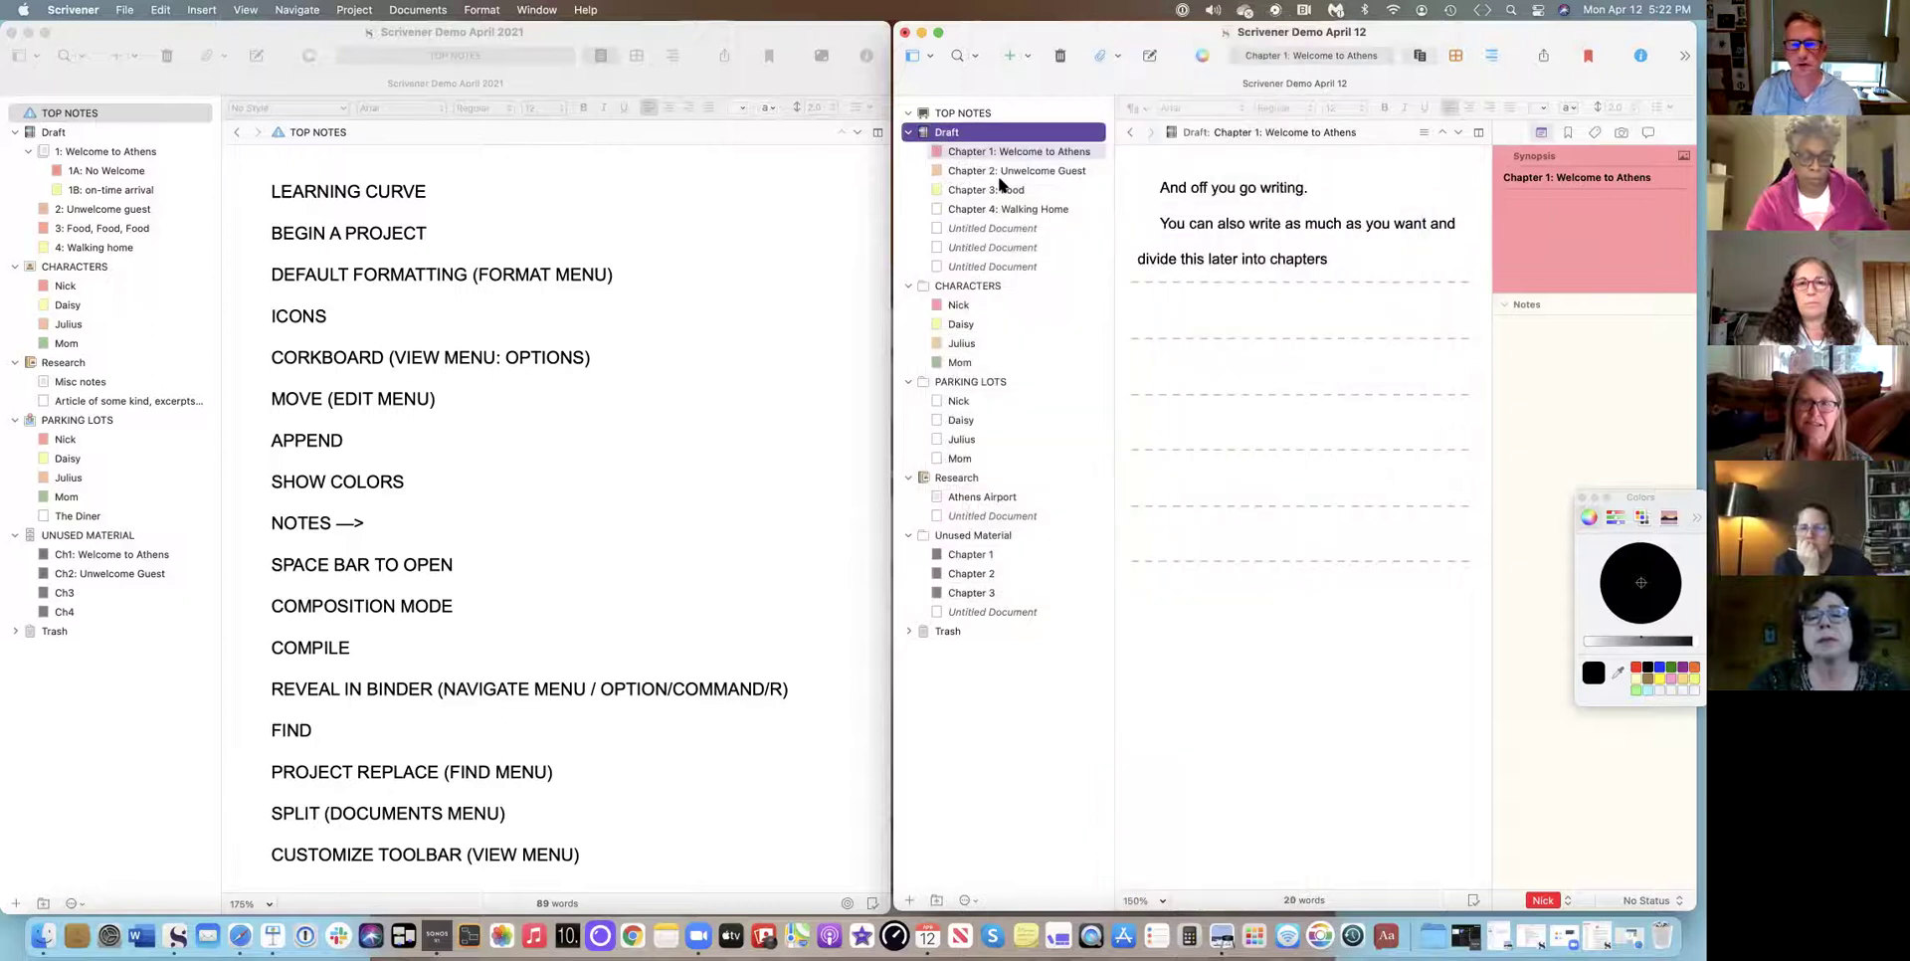
Change the icon of the CHARACTERS folder to Eye.
right_click(951, 290)
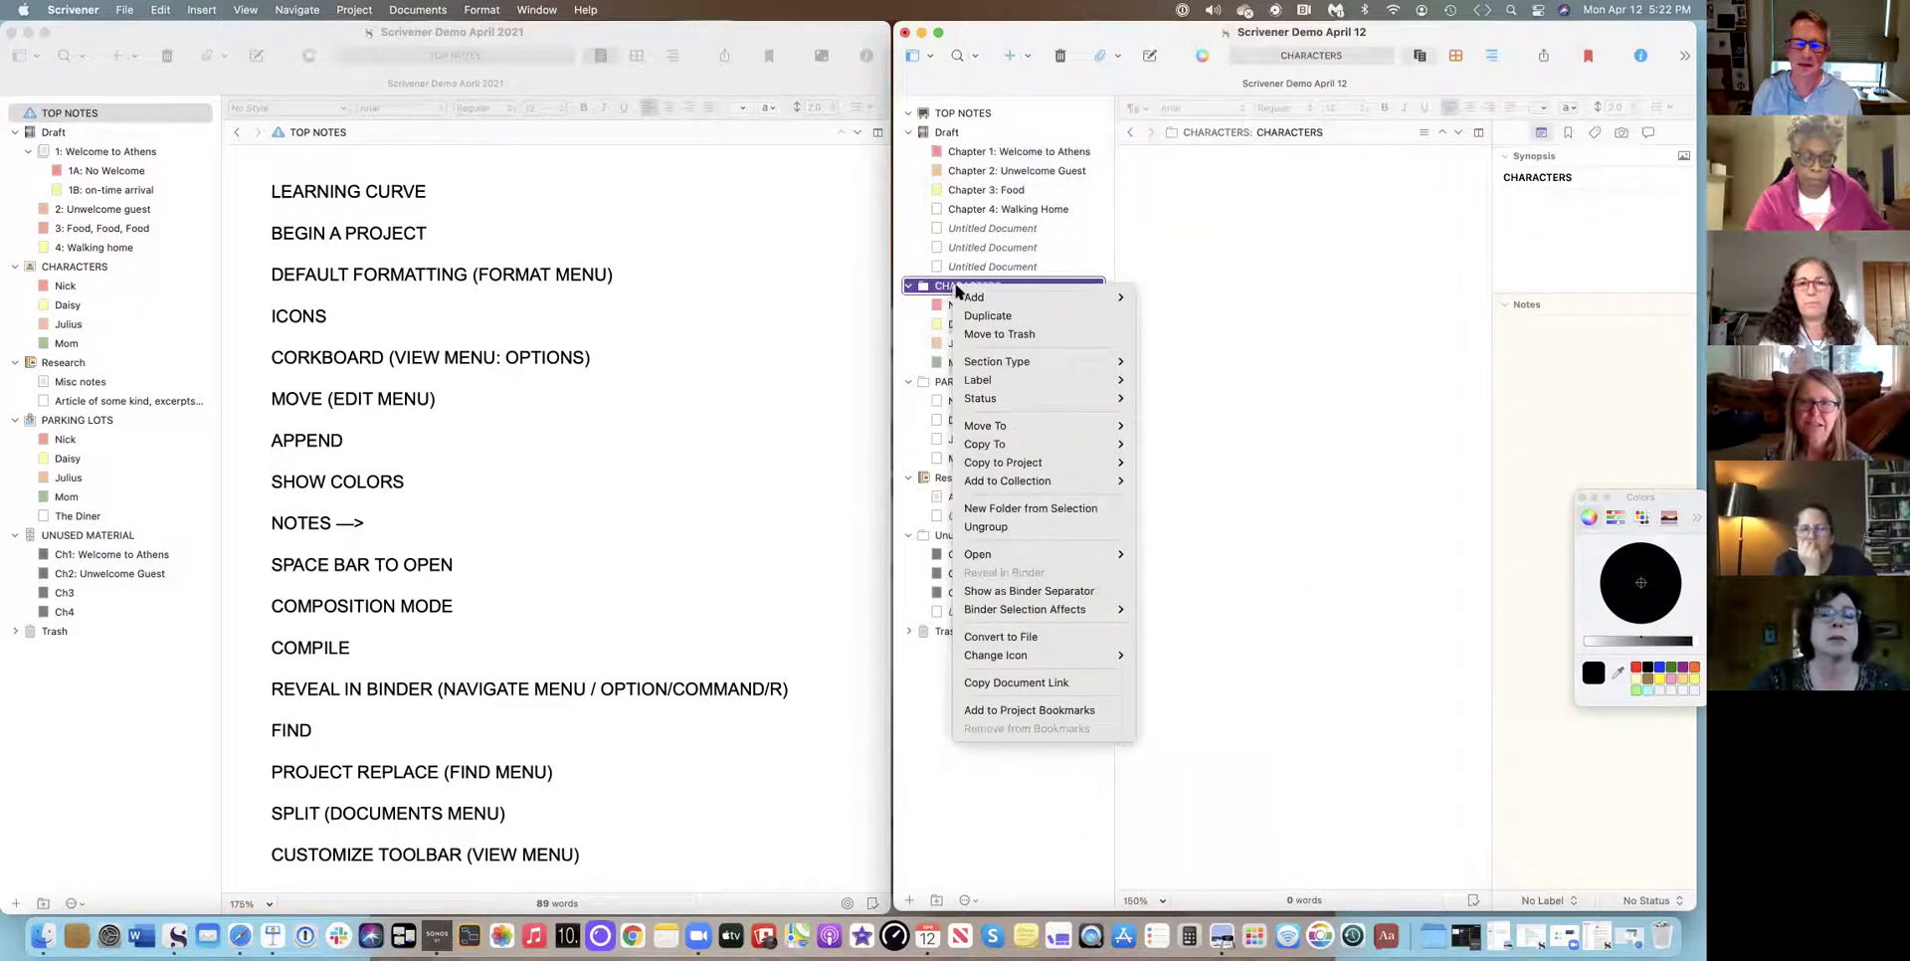
mouse_move(958, 297)
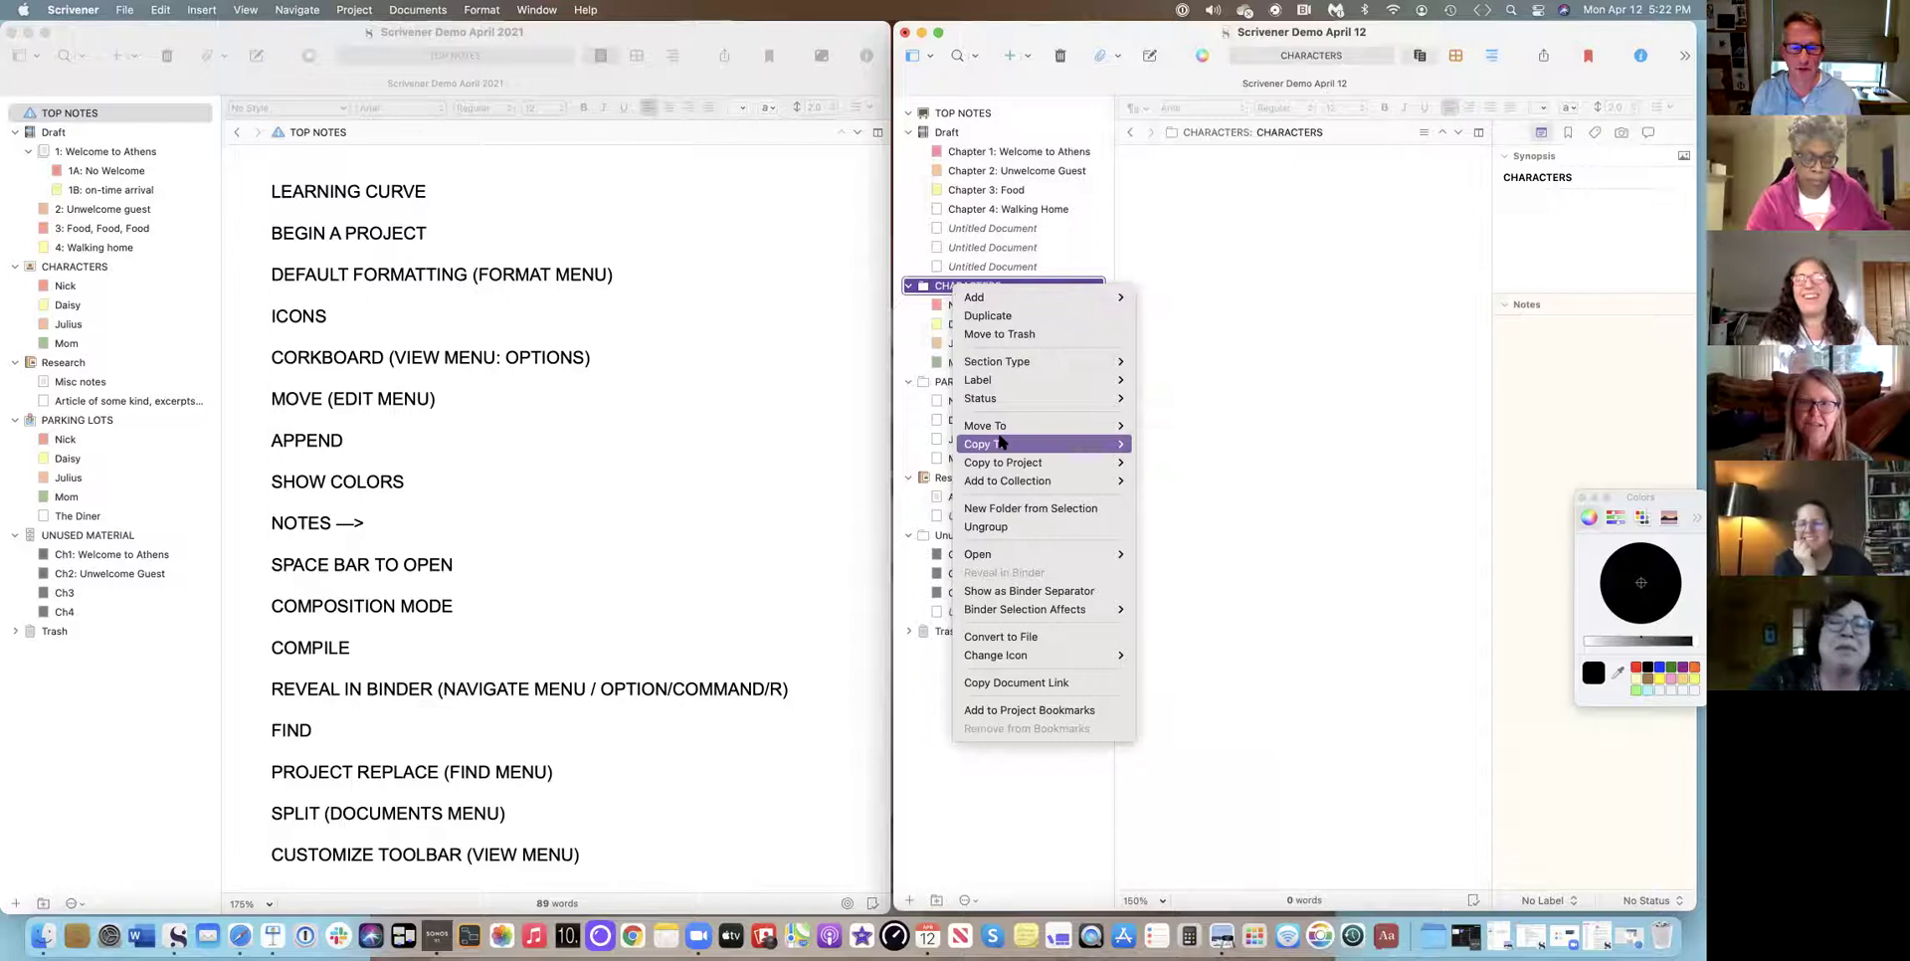
mouse_move(1002, 443)
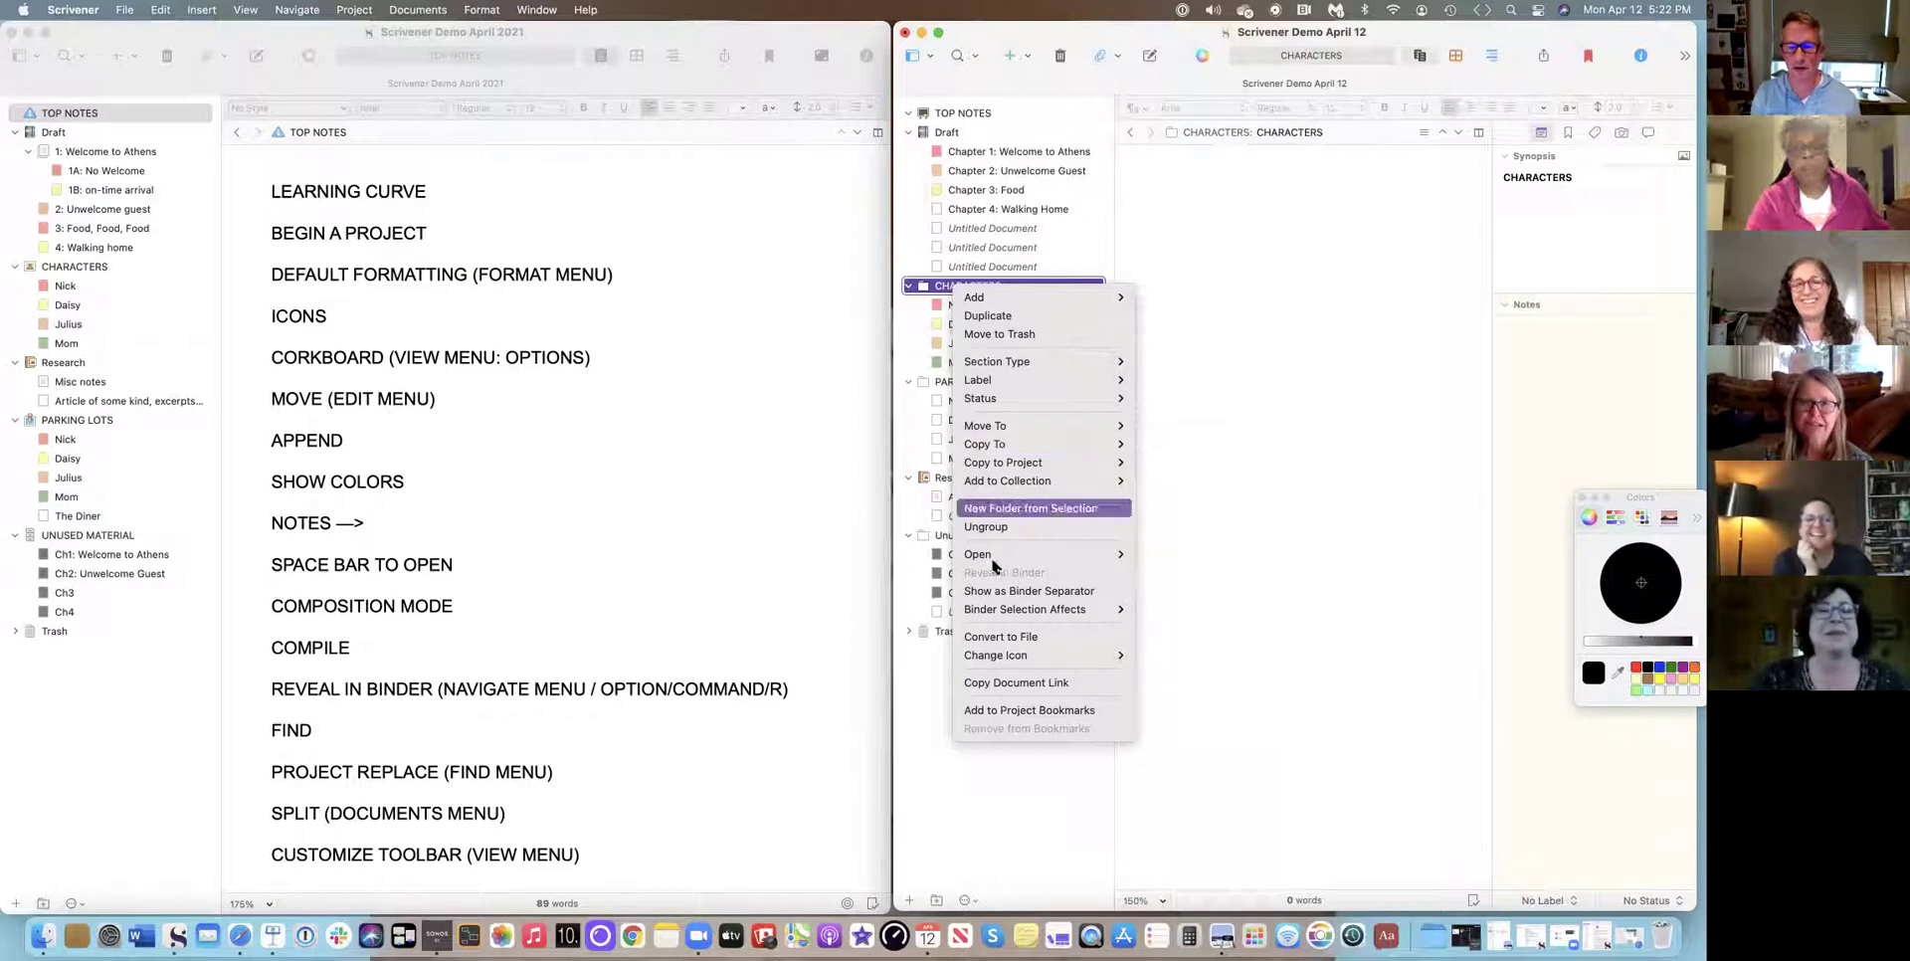
mouse_move(1000, 658)
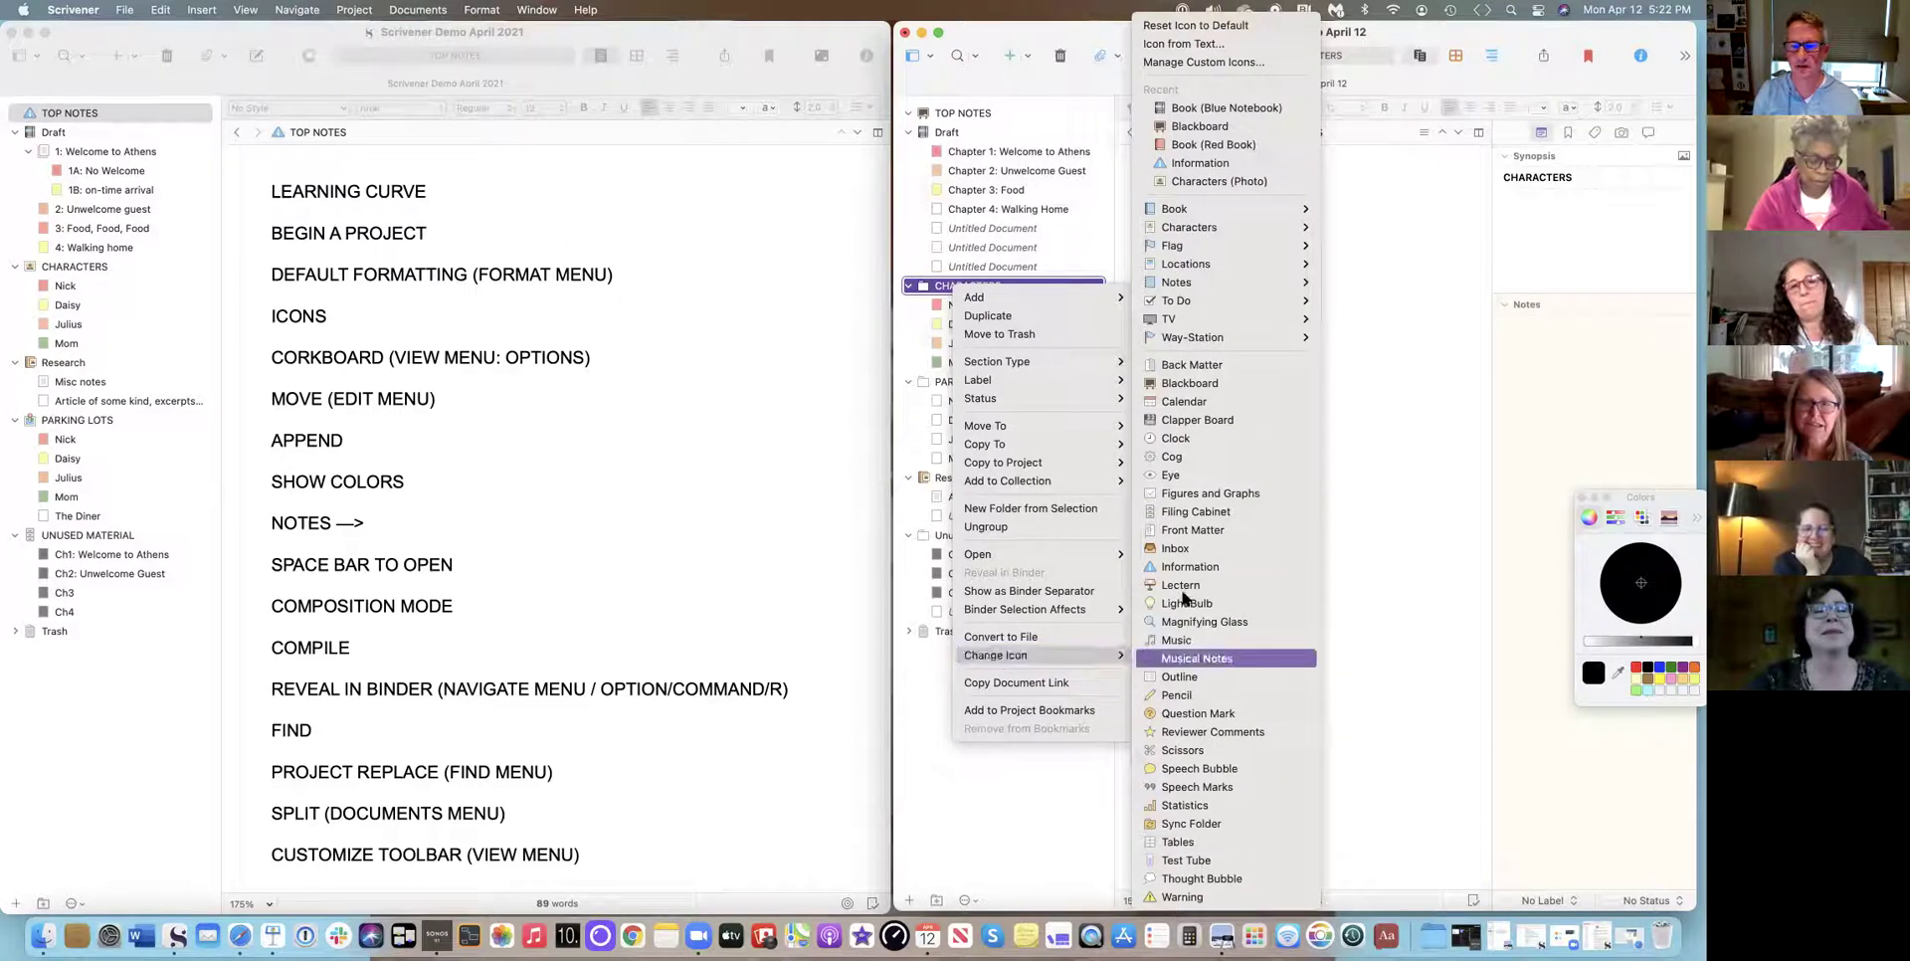
click(1170, 475)
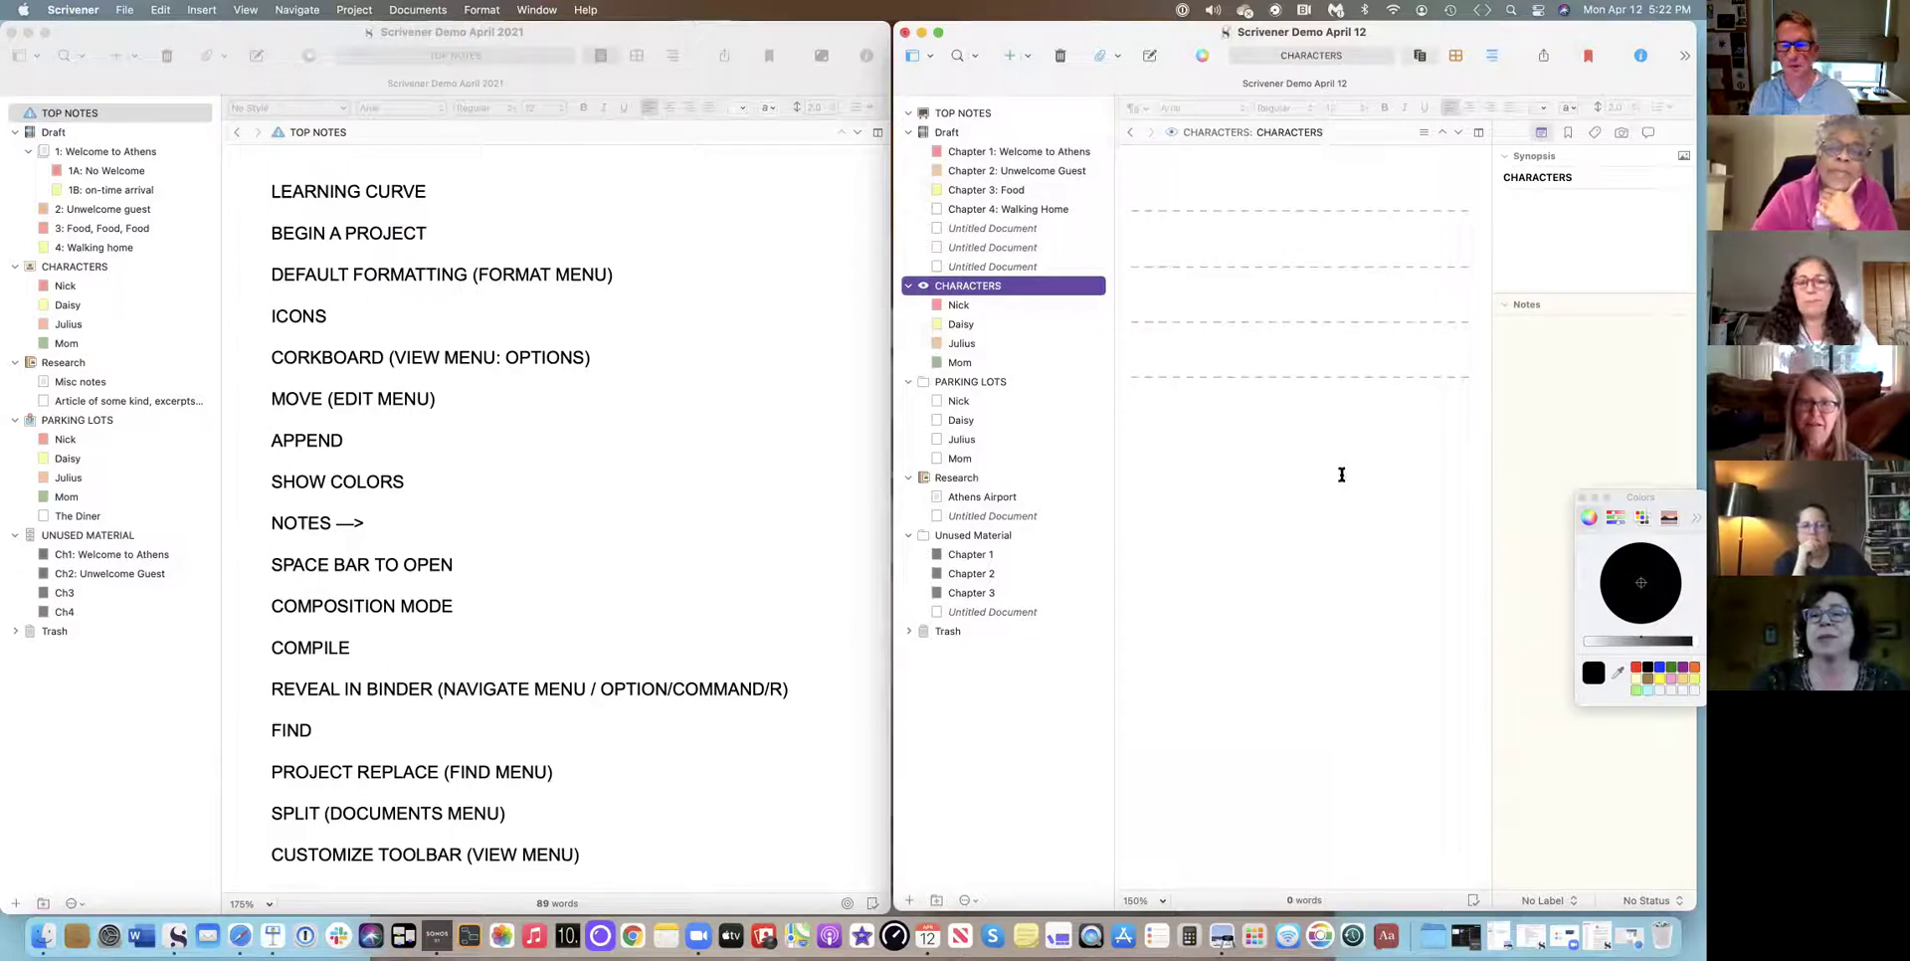
Write the placeholder text "Text tex text" in Chapter 2: Unwelcome Guest and "Text text text" in Chapter 3: Food.
click(948, 133)
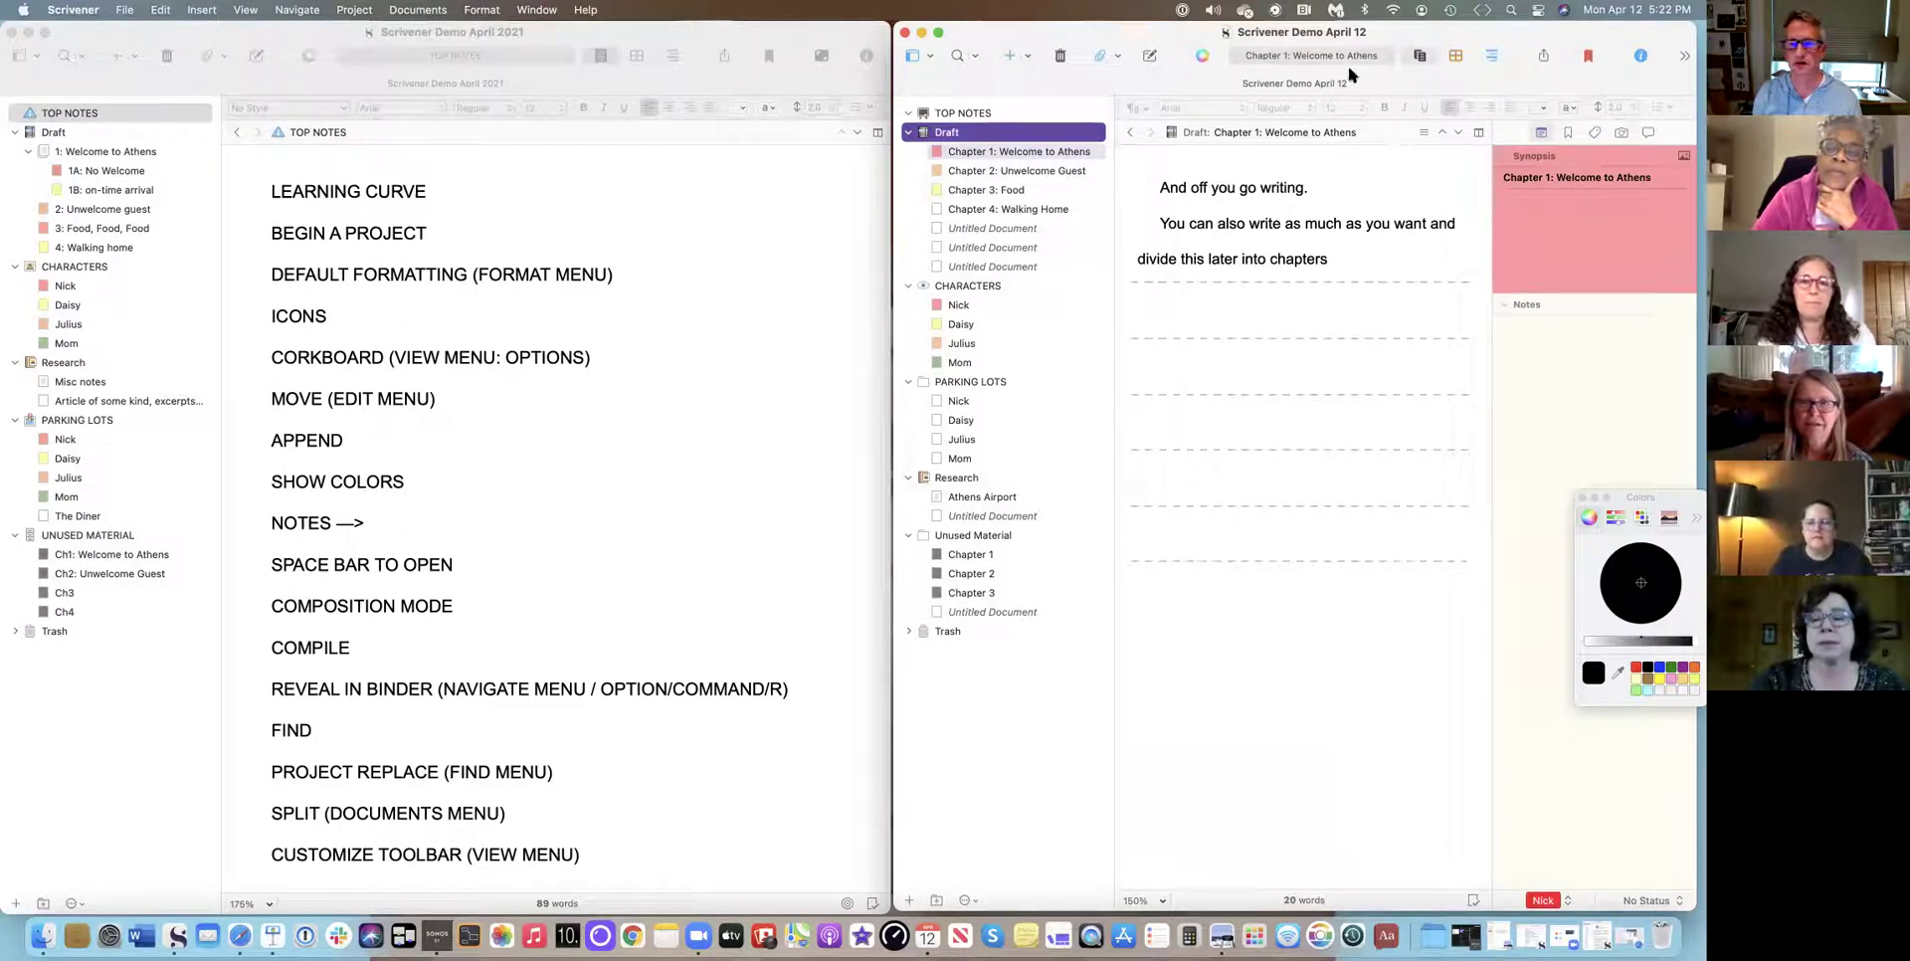
click(990, 155)
click(925, 166)
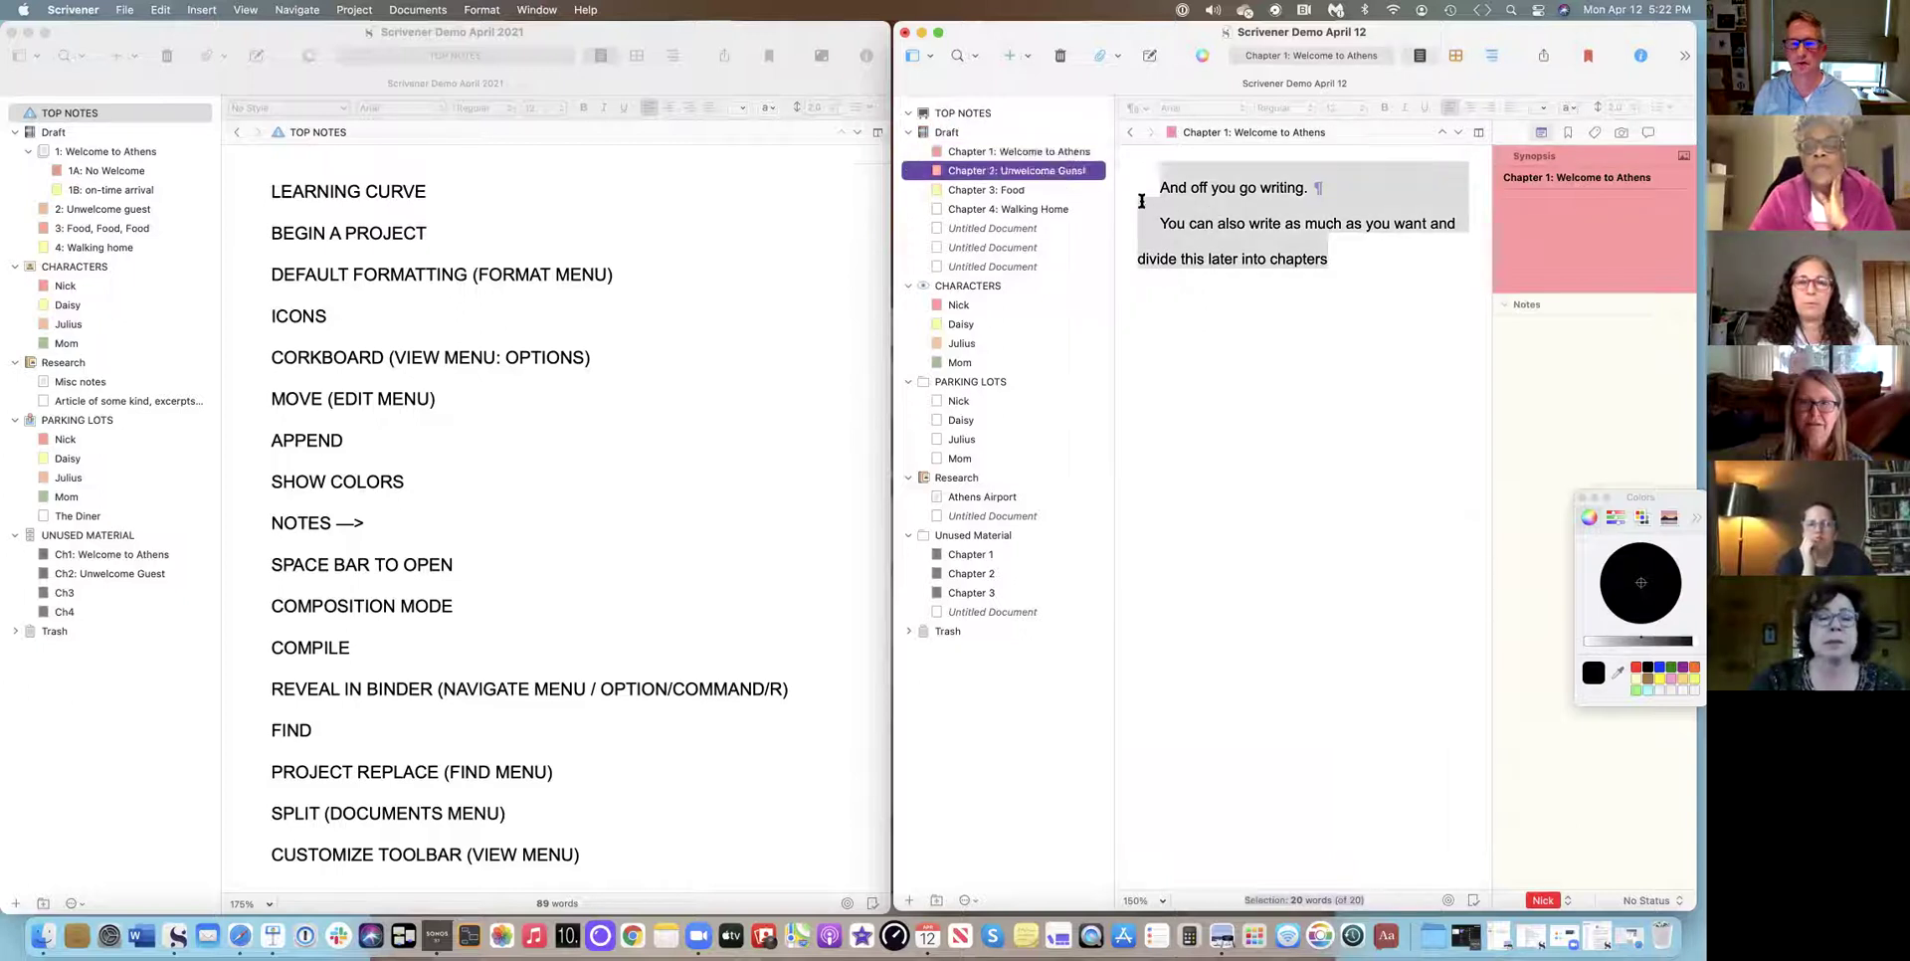
click(1243, 188)
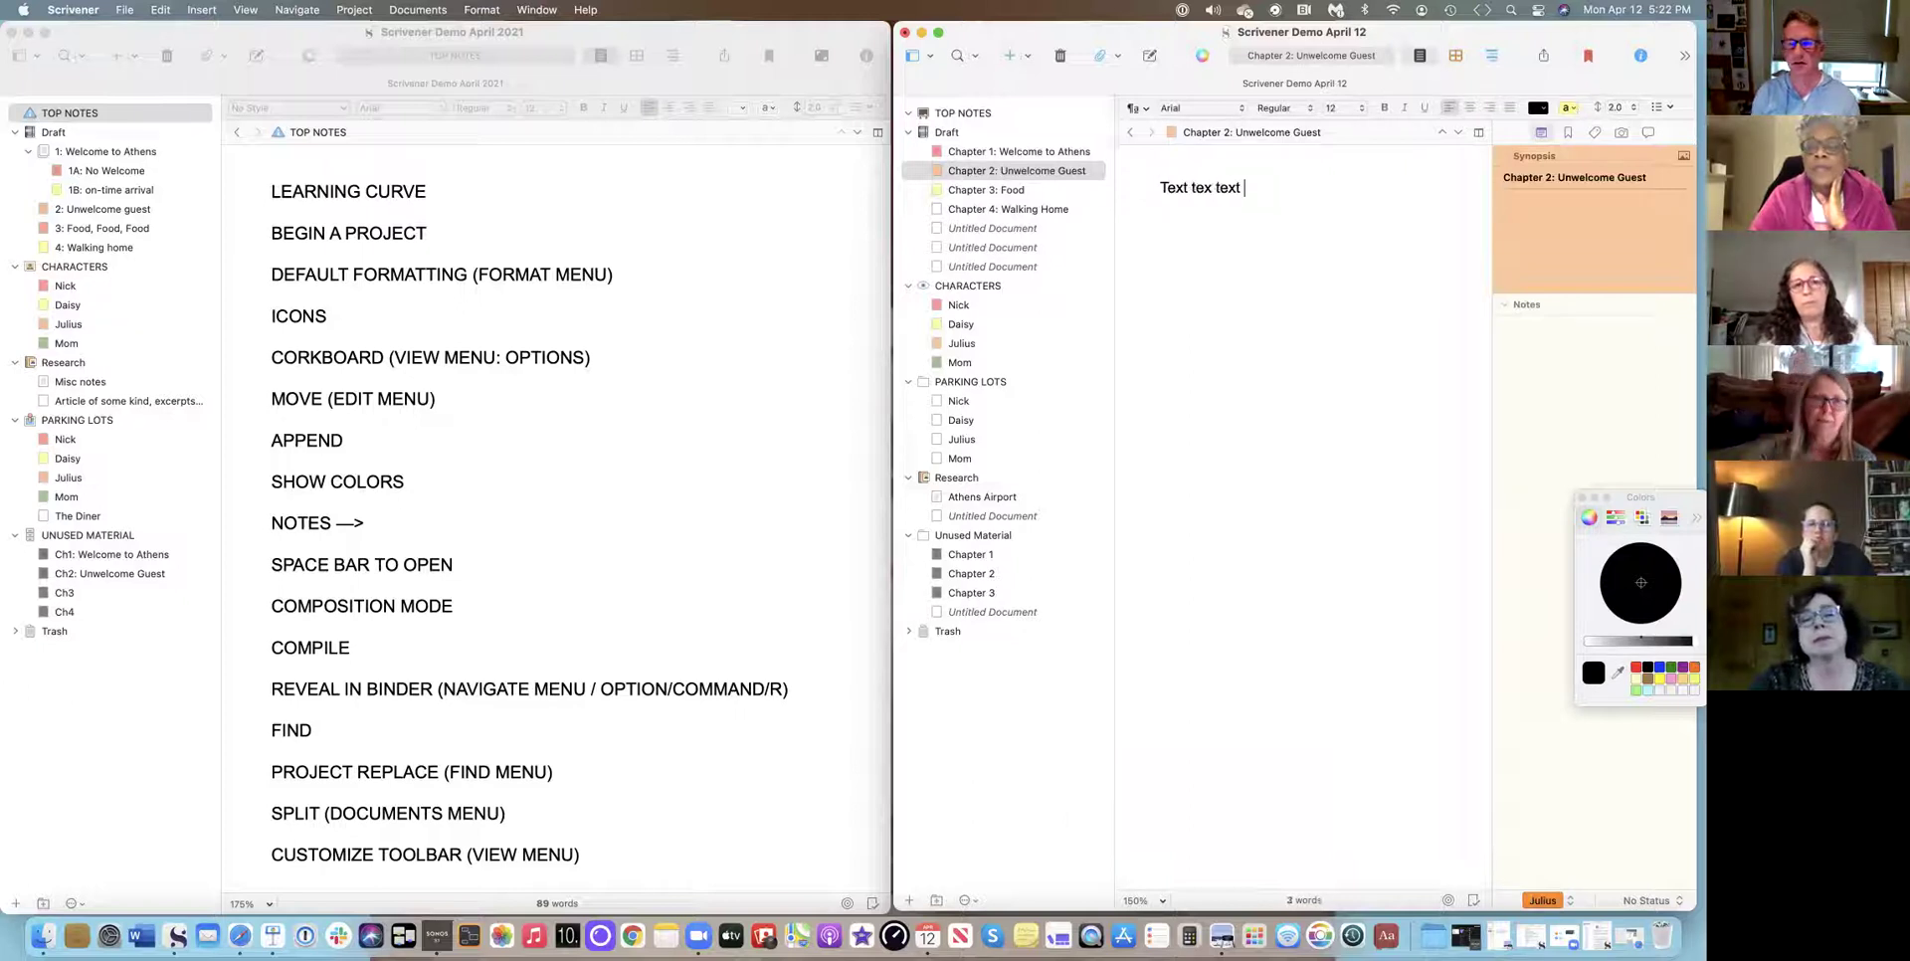
click(1020, 189)
click(1192, 188)
text(Text text text)
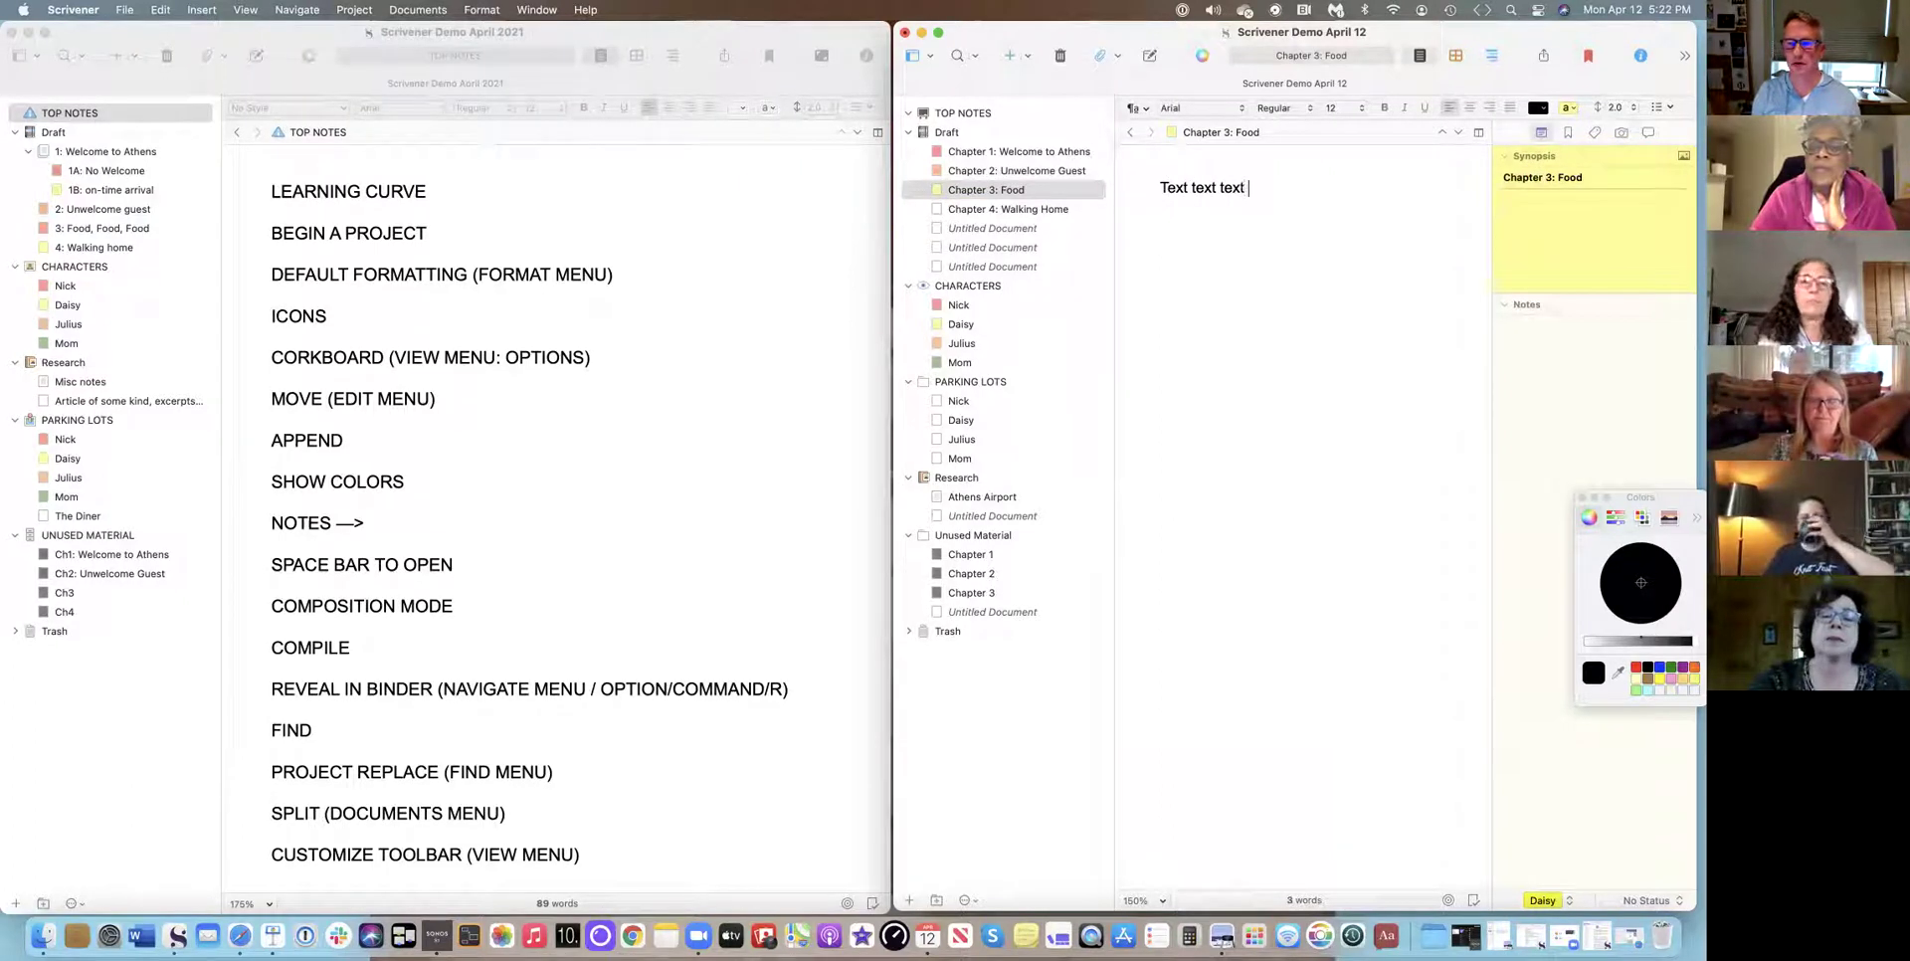
Write "Synopsis of the chapter" as the synopsis of Chapter 3: Food.
click(1546, 218)
text(S)
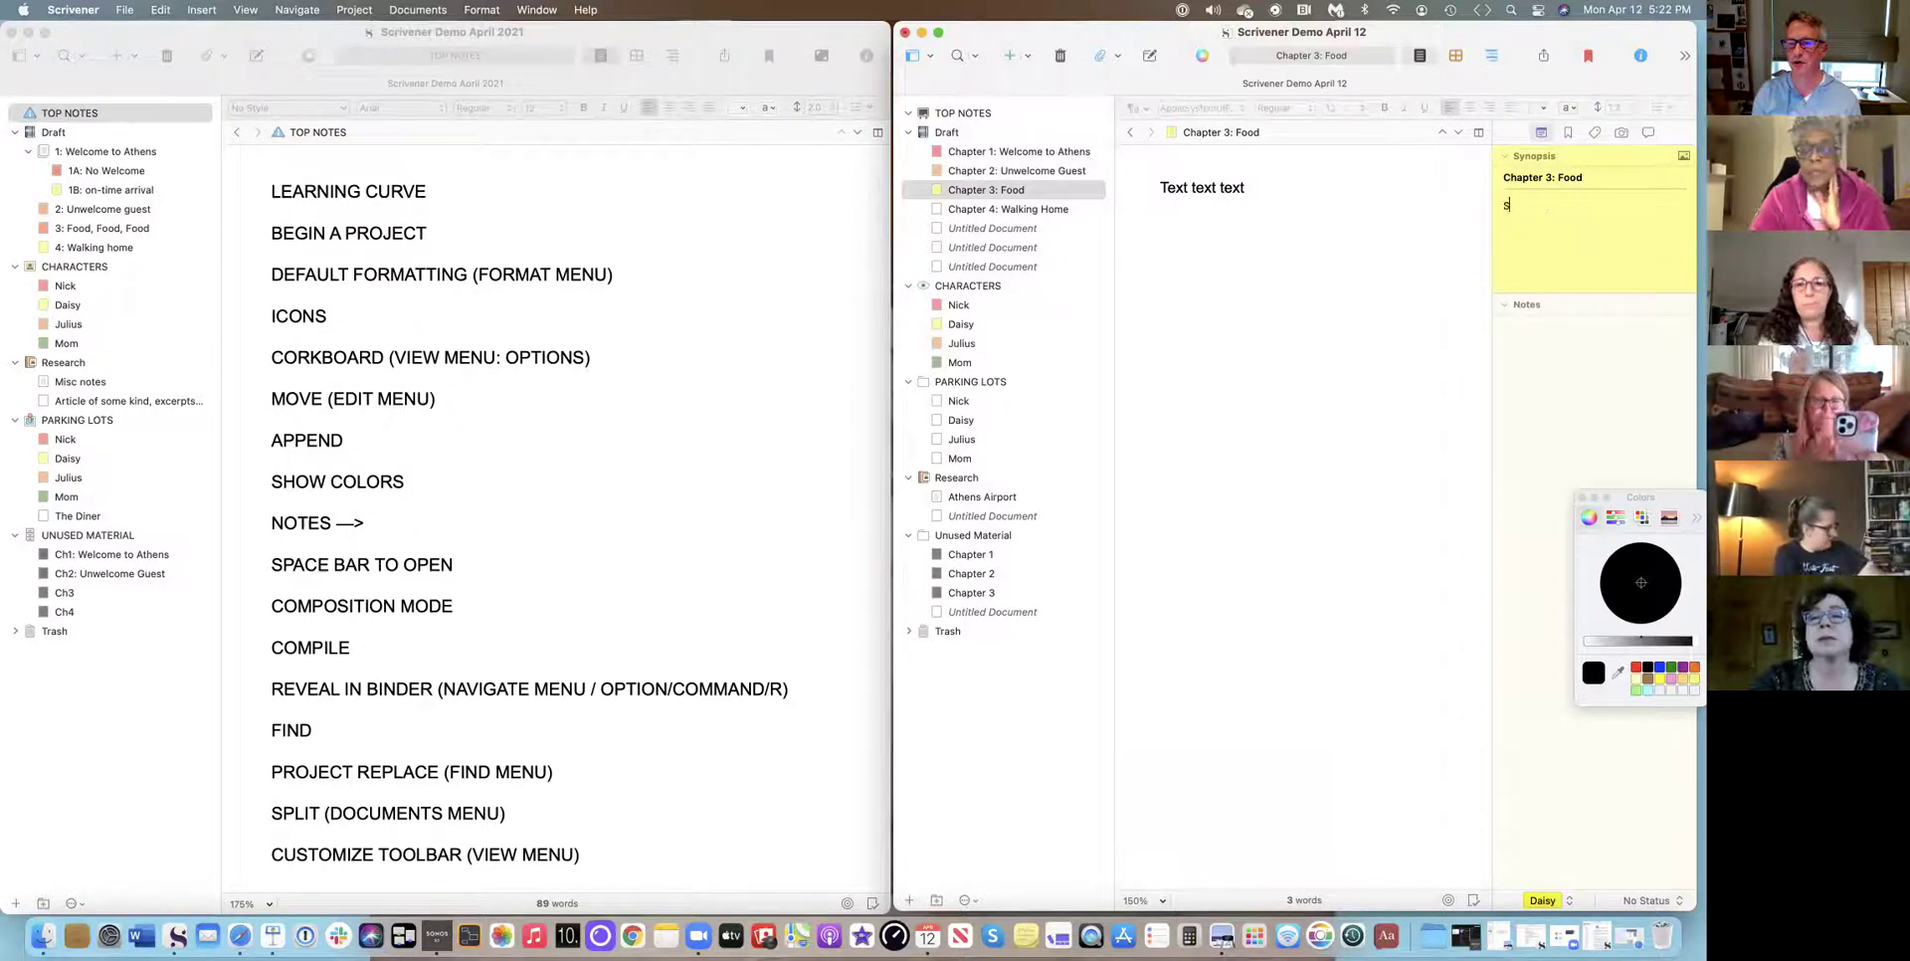
text(ynopsis of the chapter)
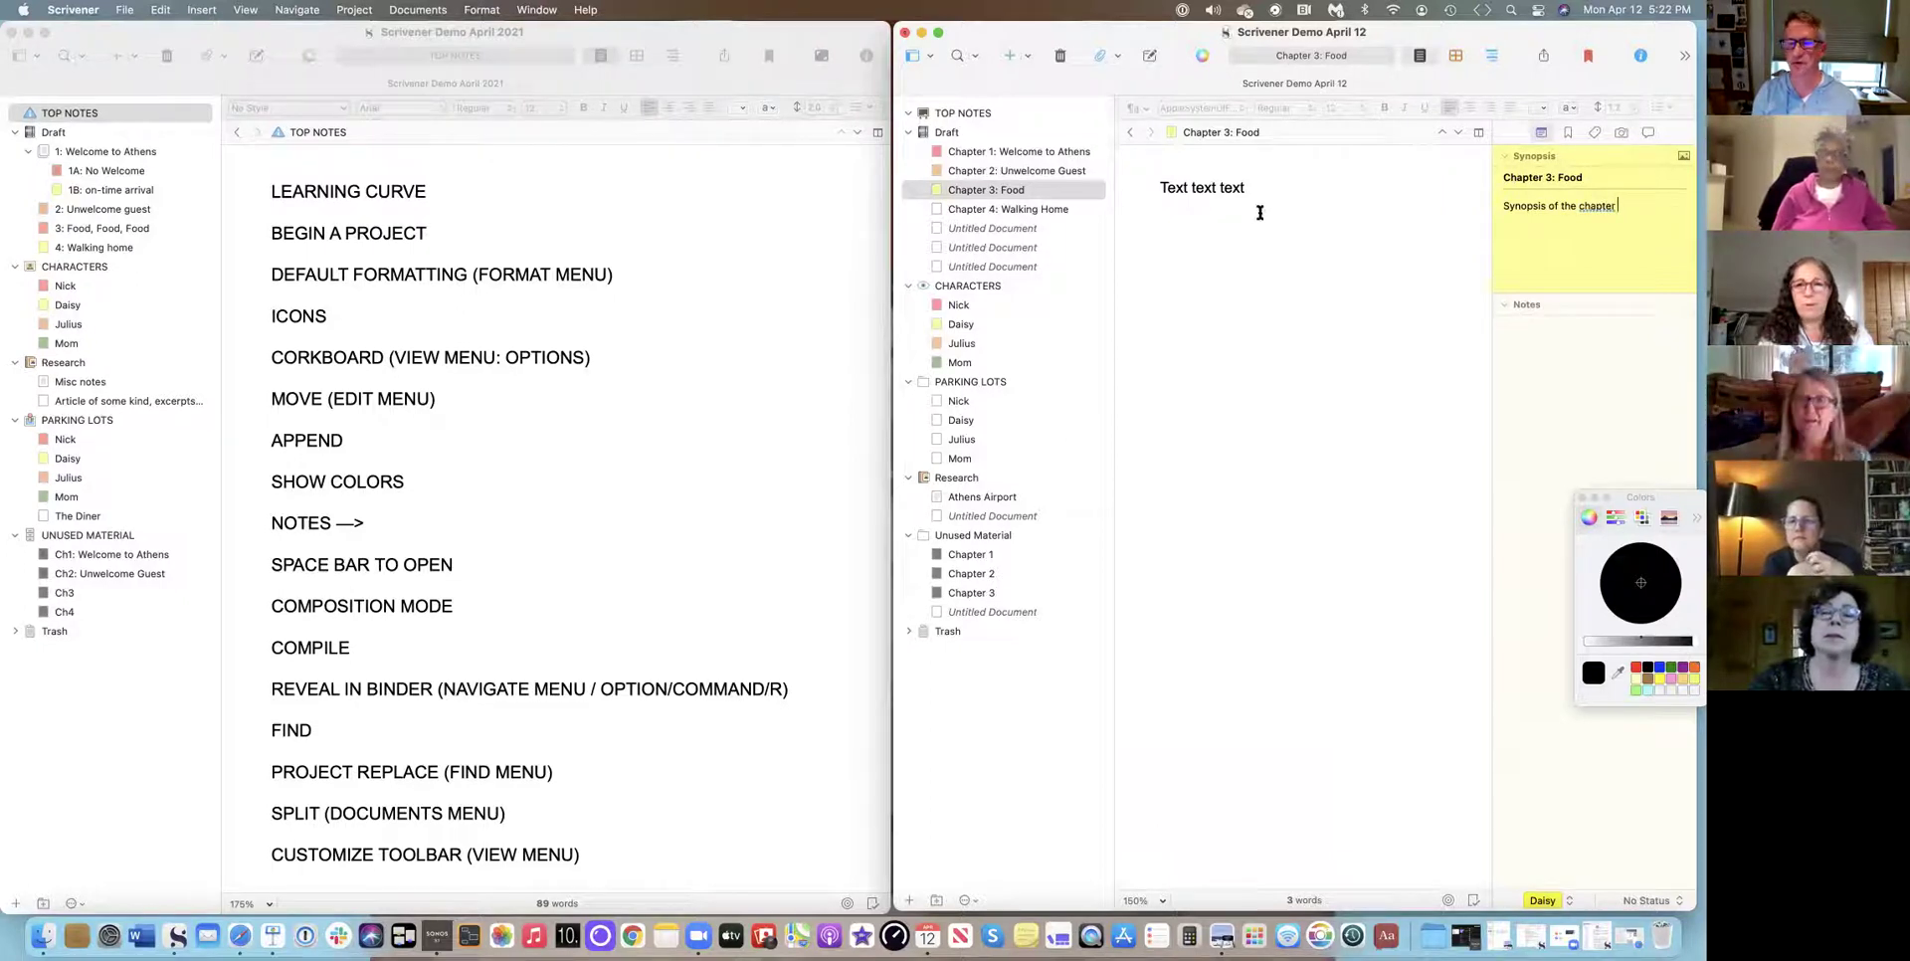
Write the synopses "Daisy can't find Nick / She goes home" for Chapter 2 and "Nick arrives in Athens / Where is everyone?" for Chapter 1.
click(1043, 174)
click(1553, 206)
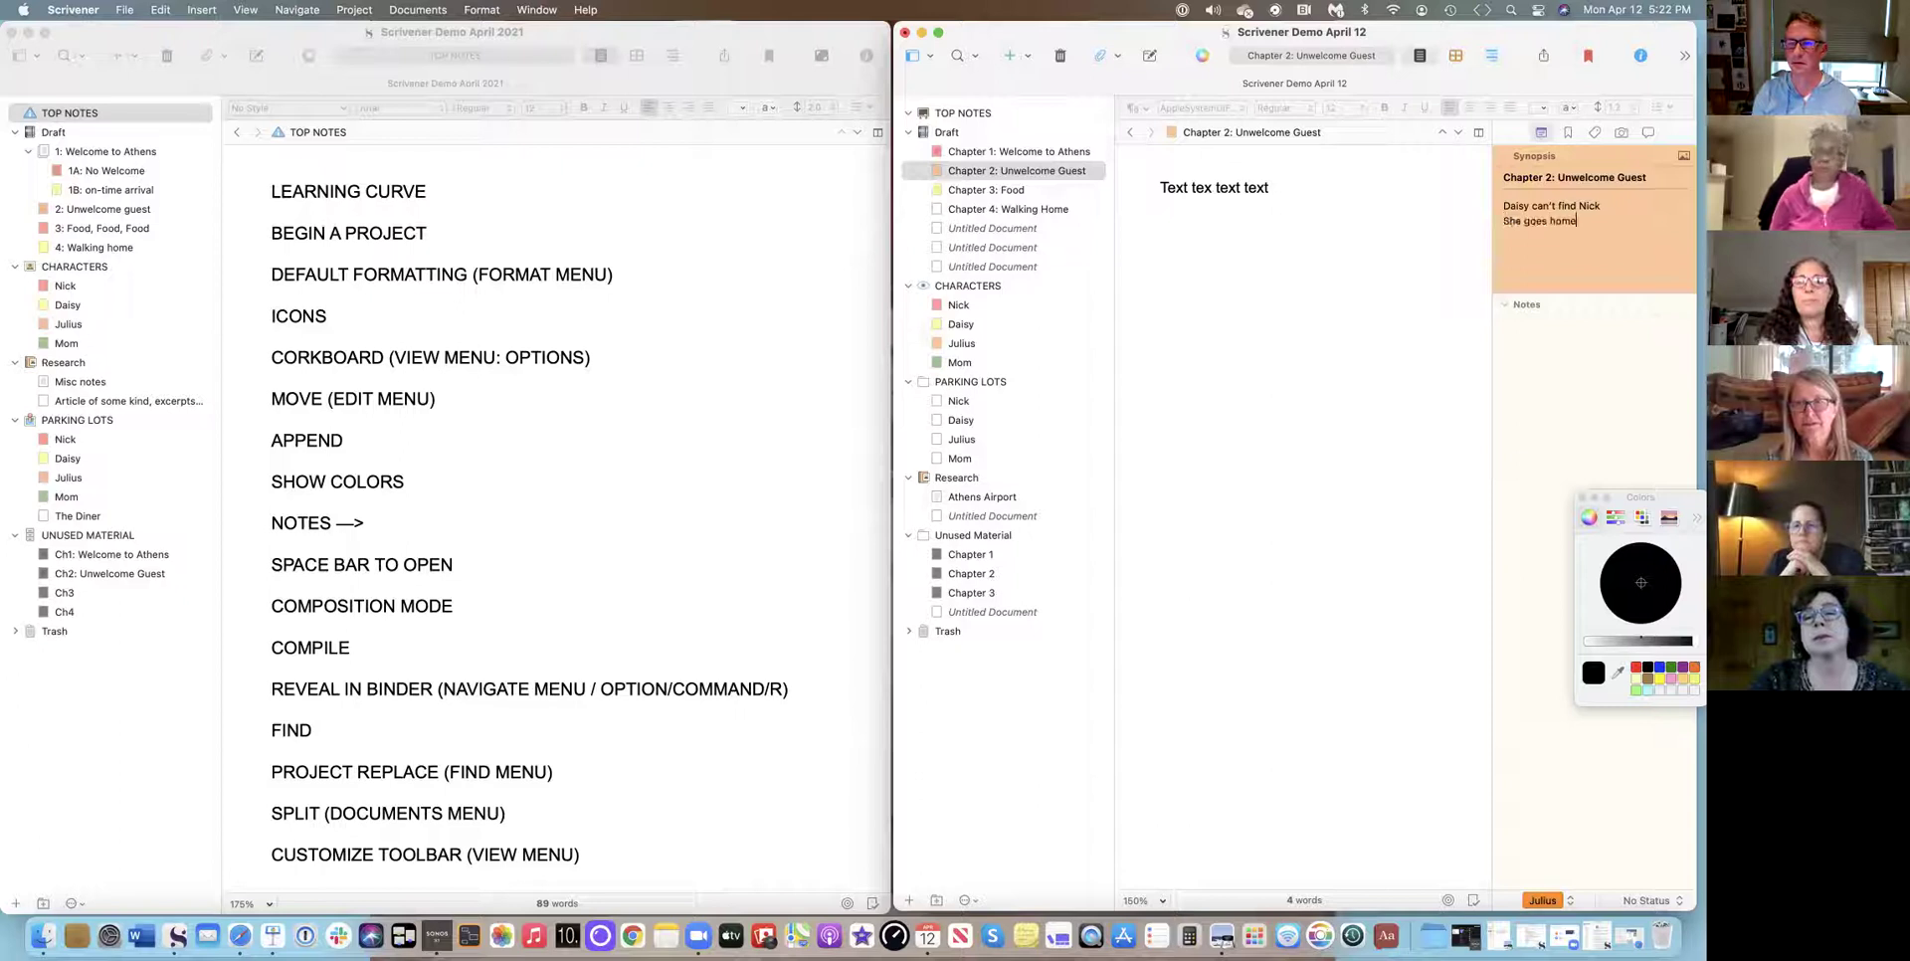
click(1072, 152)
click(1601, 211)
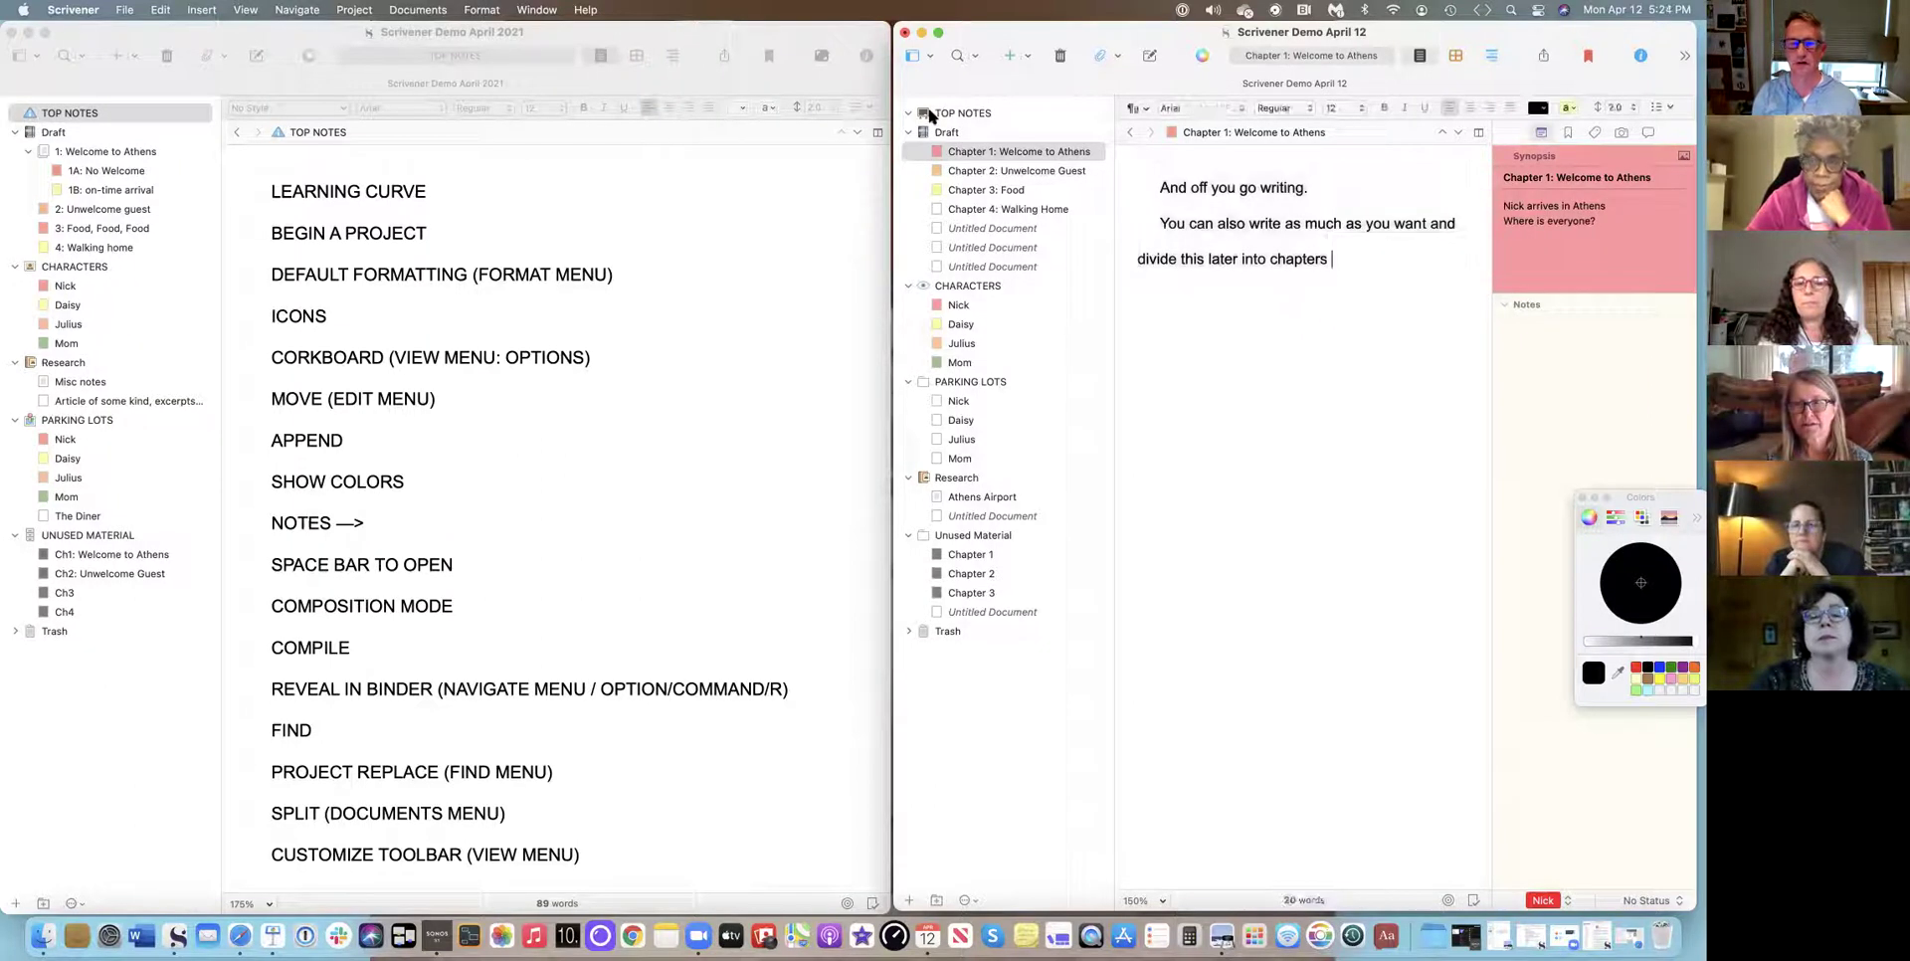
Show the Draft folder's documents as index cards on the corkboard.
click(943, 131)
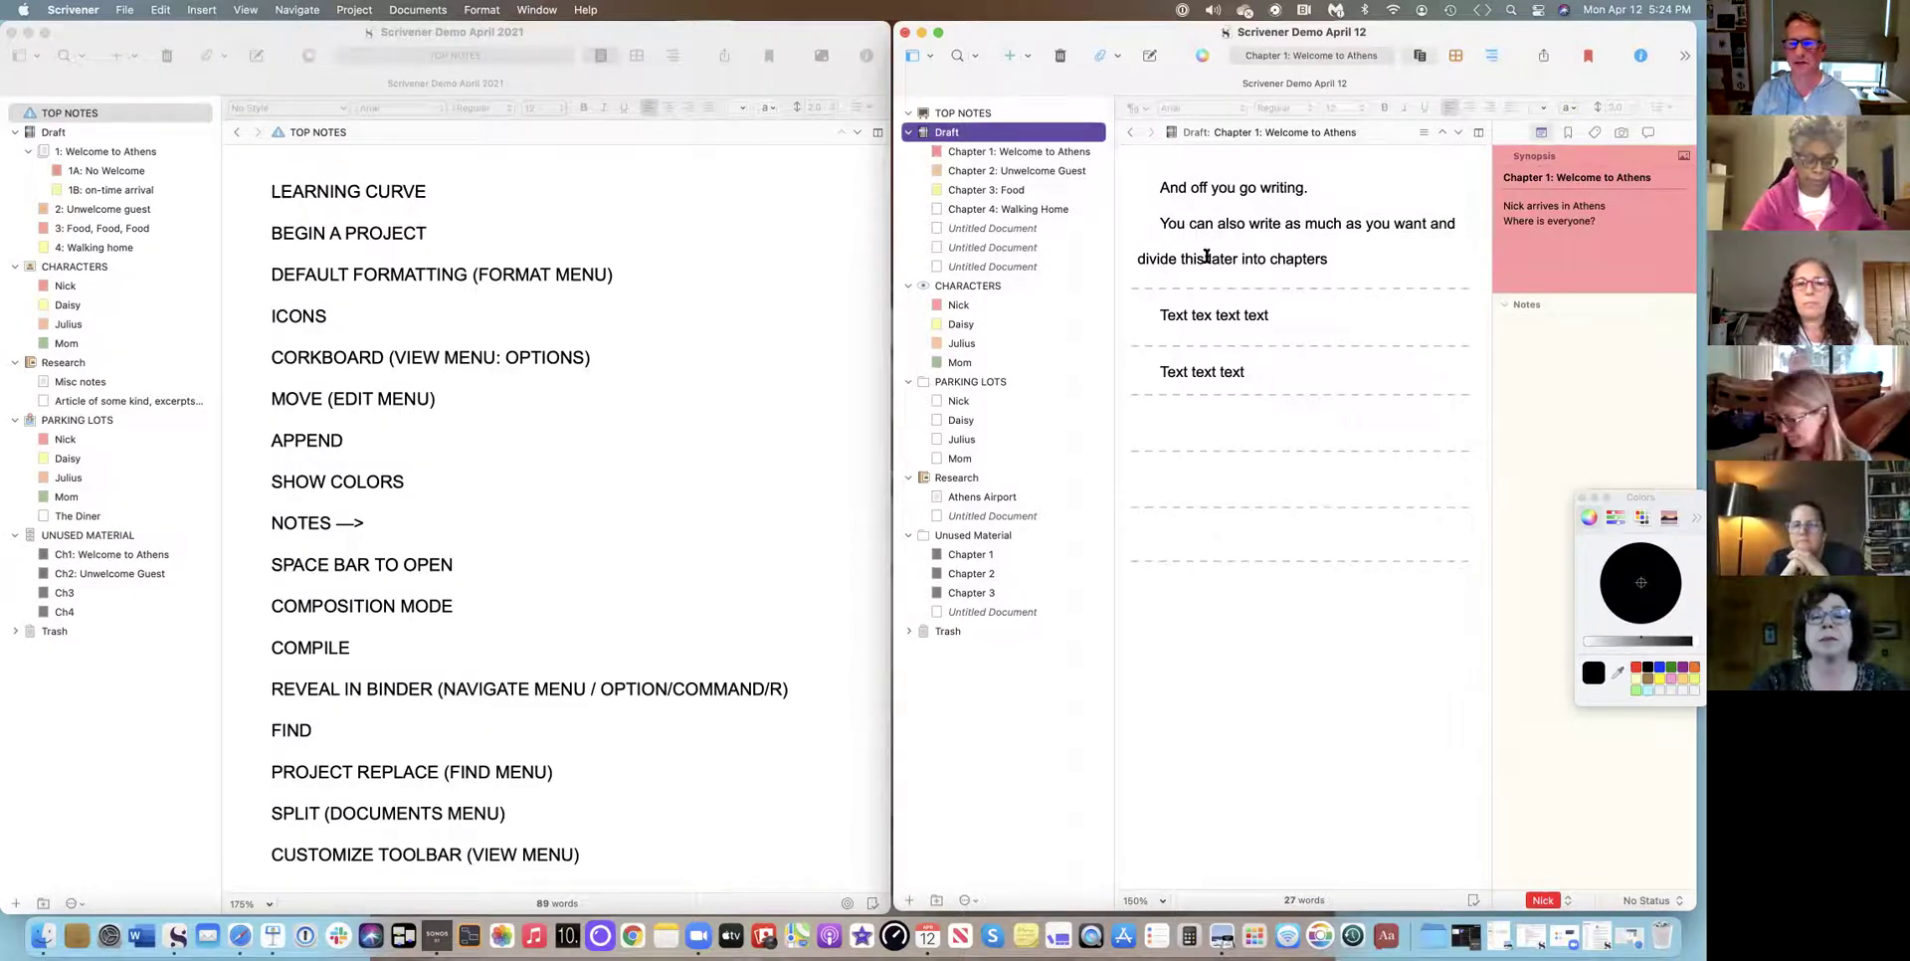
click(1454, 58)
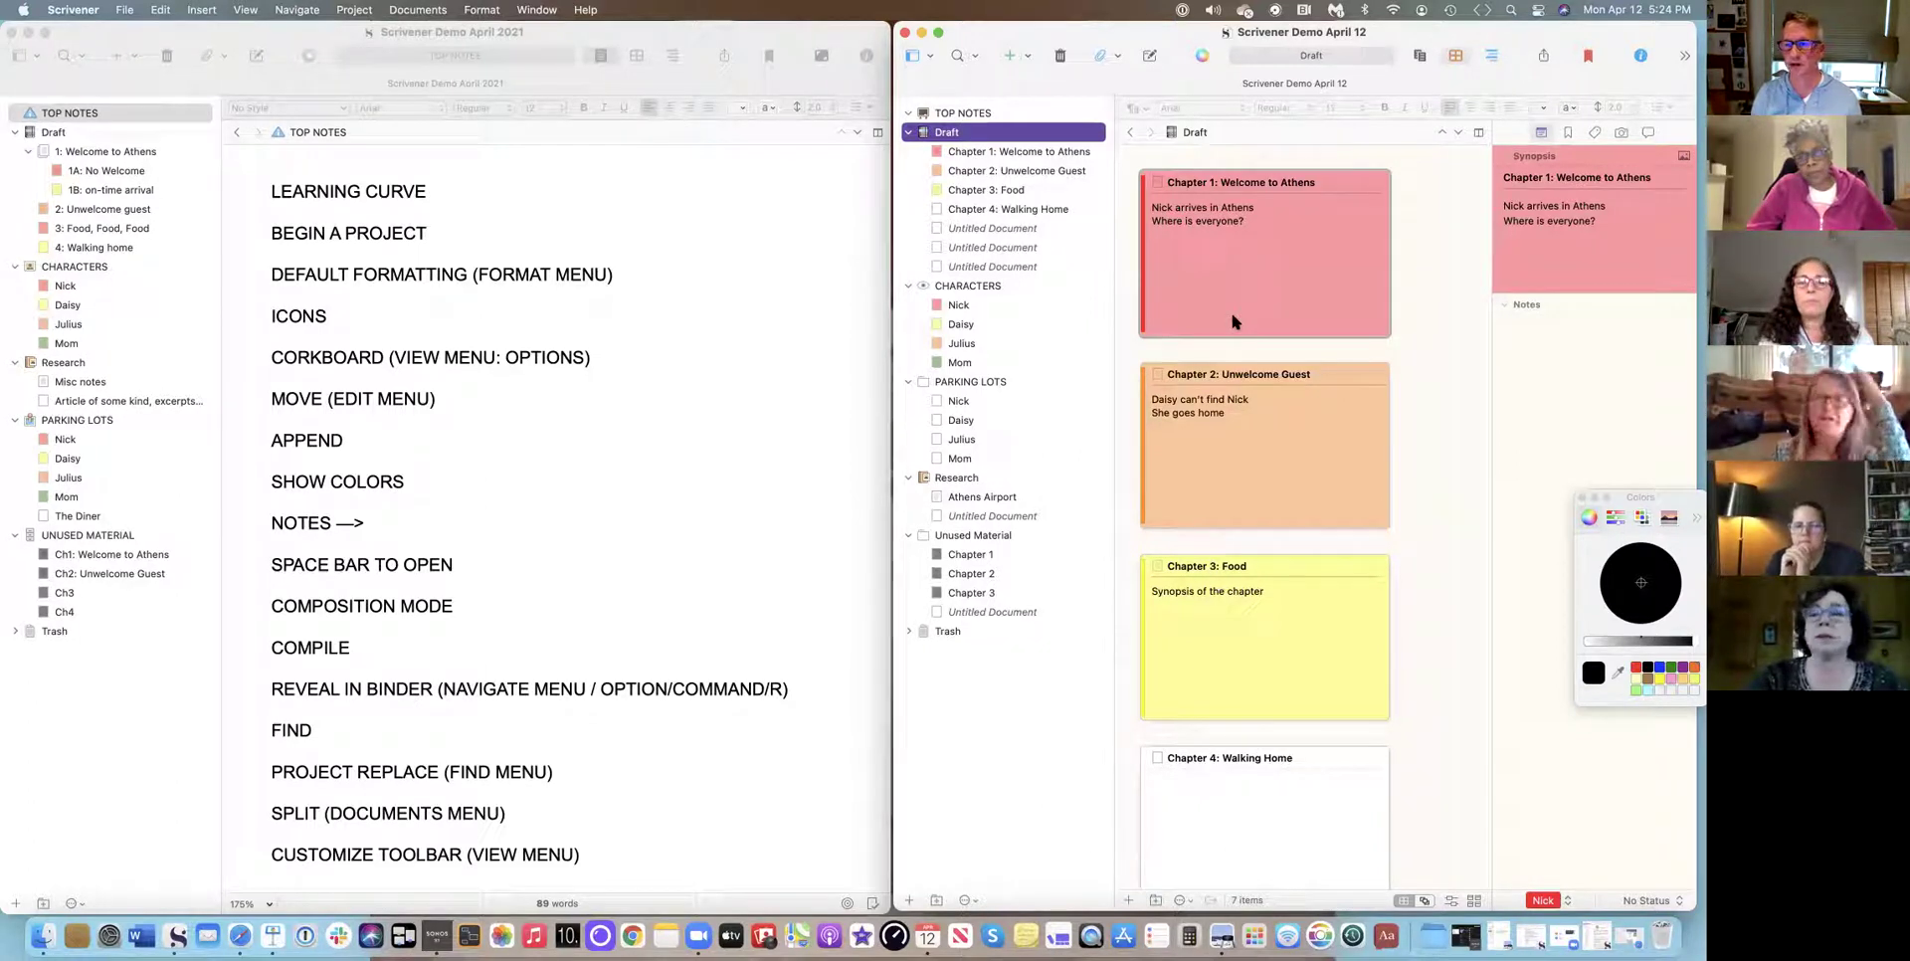
Reverse the order of the Chapter 1, 2 and 3 cards on the corkboard, and put them back in numerical order.
drag(1232, 320, 1209, 452)
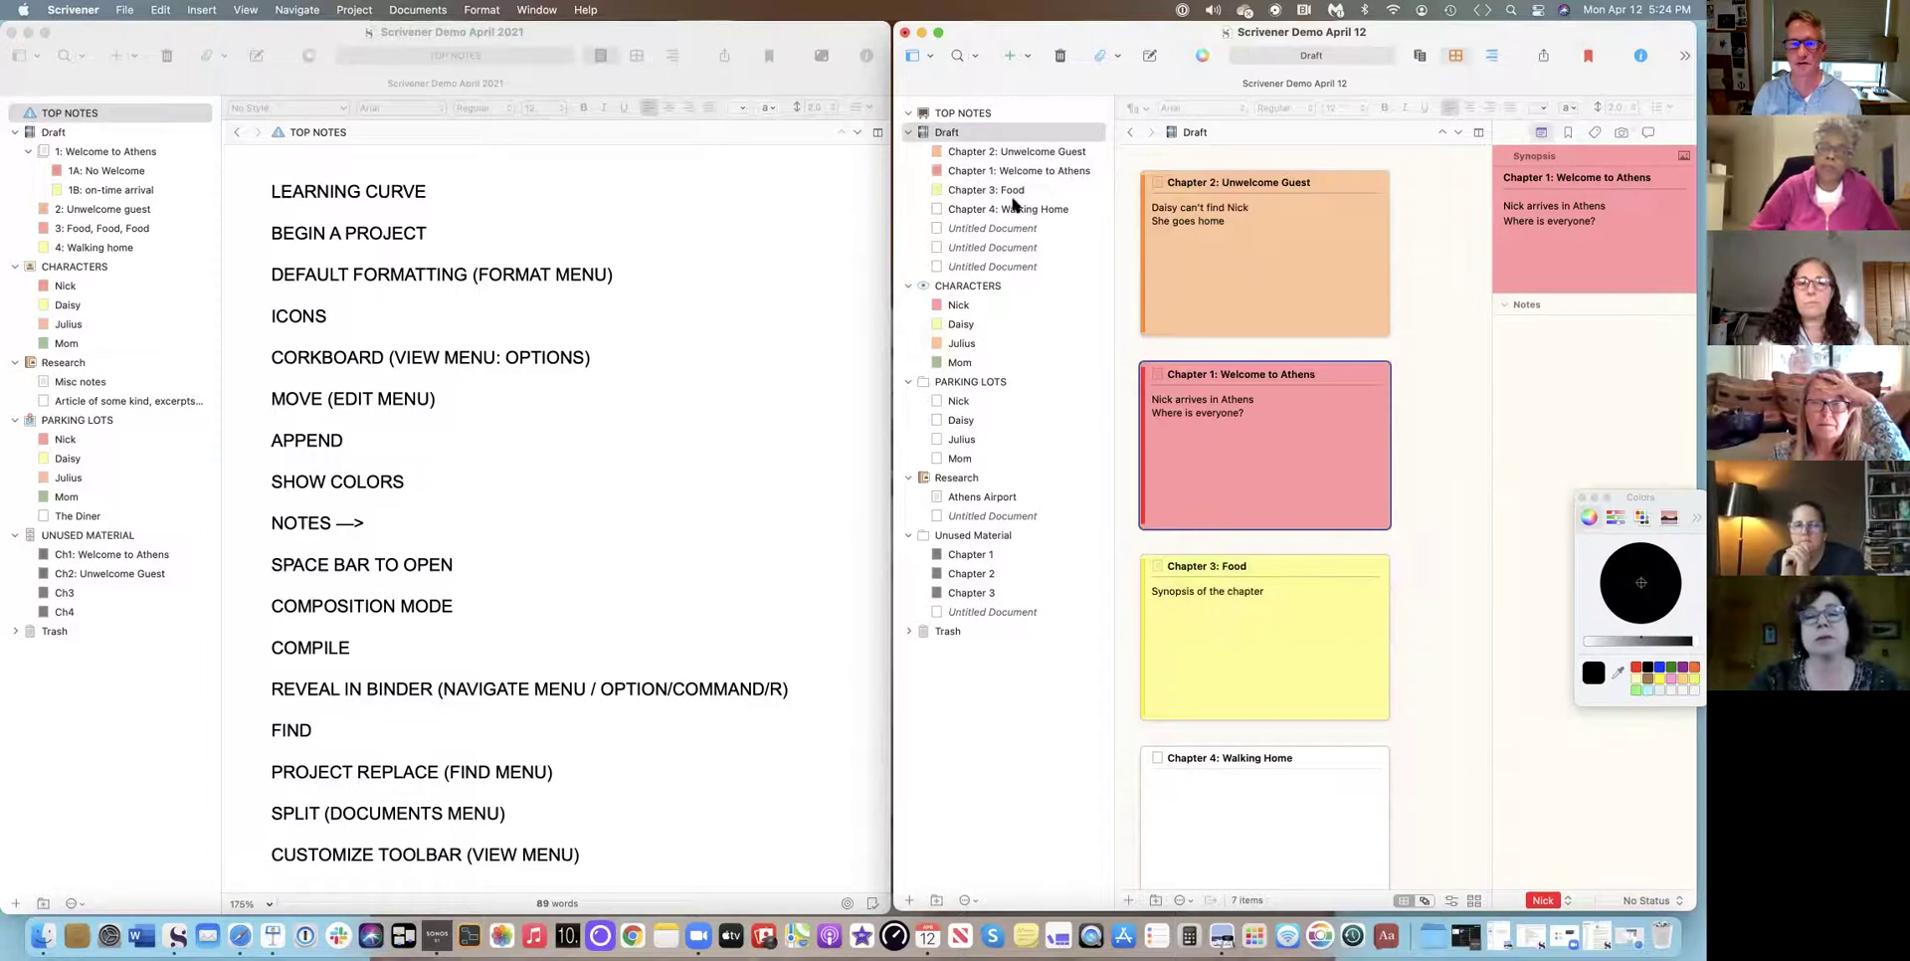
drag(1252, 597, 1311, 264)
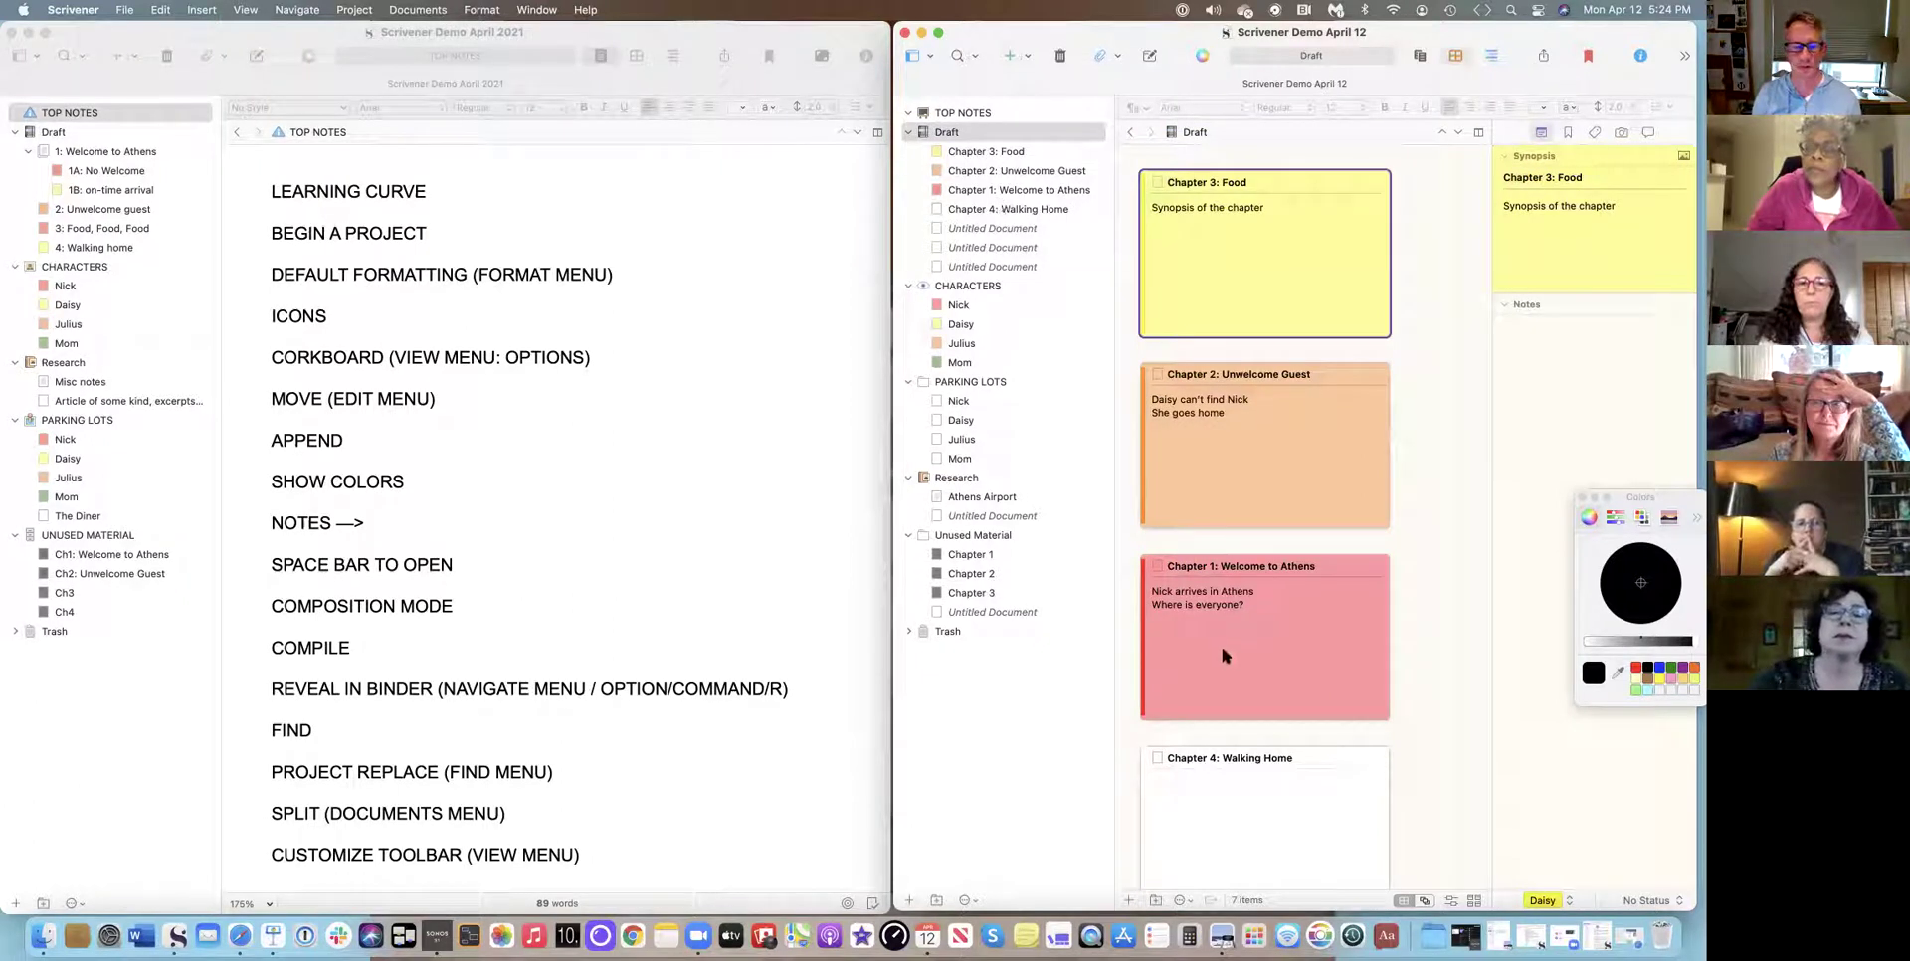
drag(1242, 560, 1243, 194)
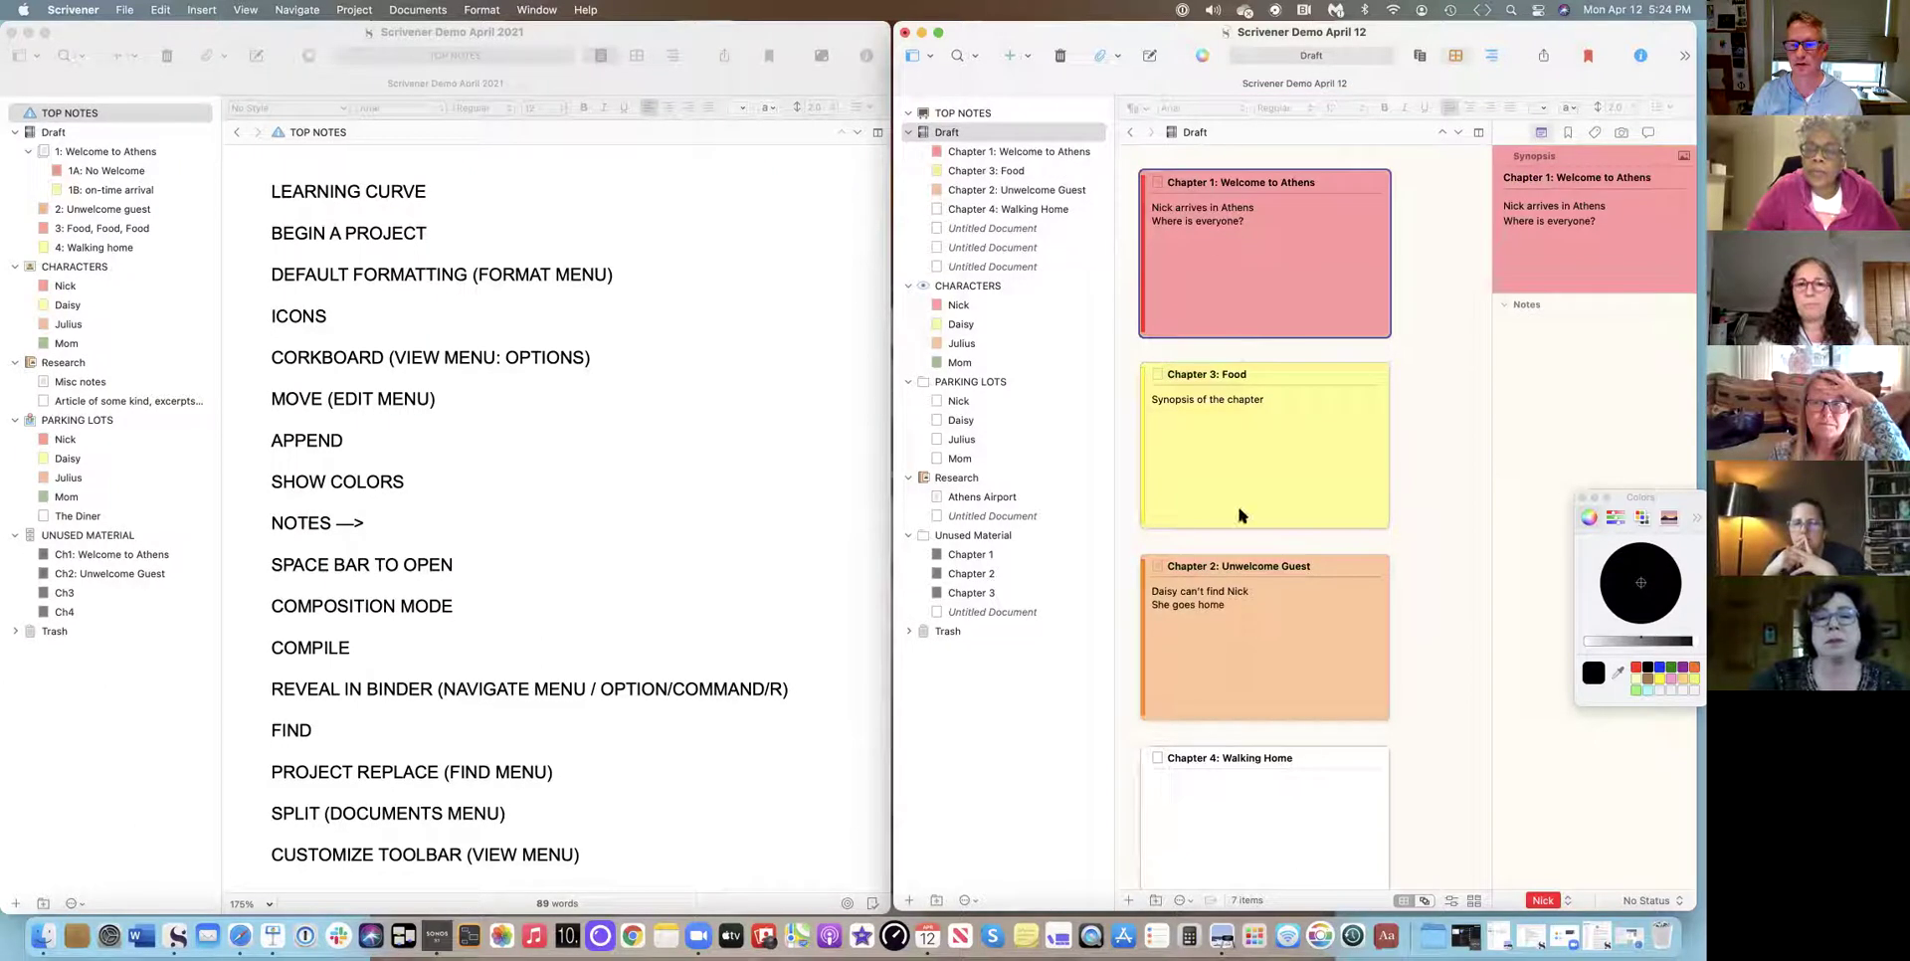
drag(1252, 597, 1335, 450)
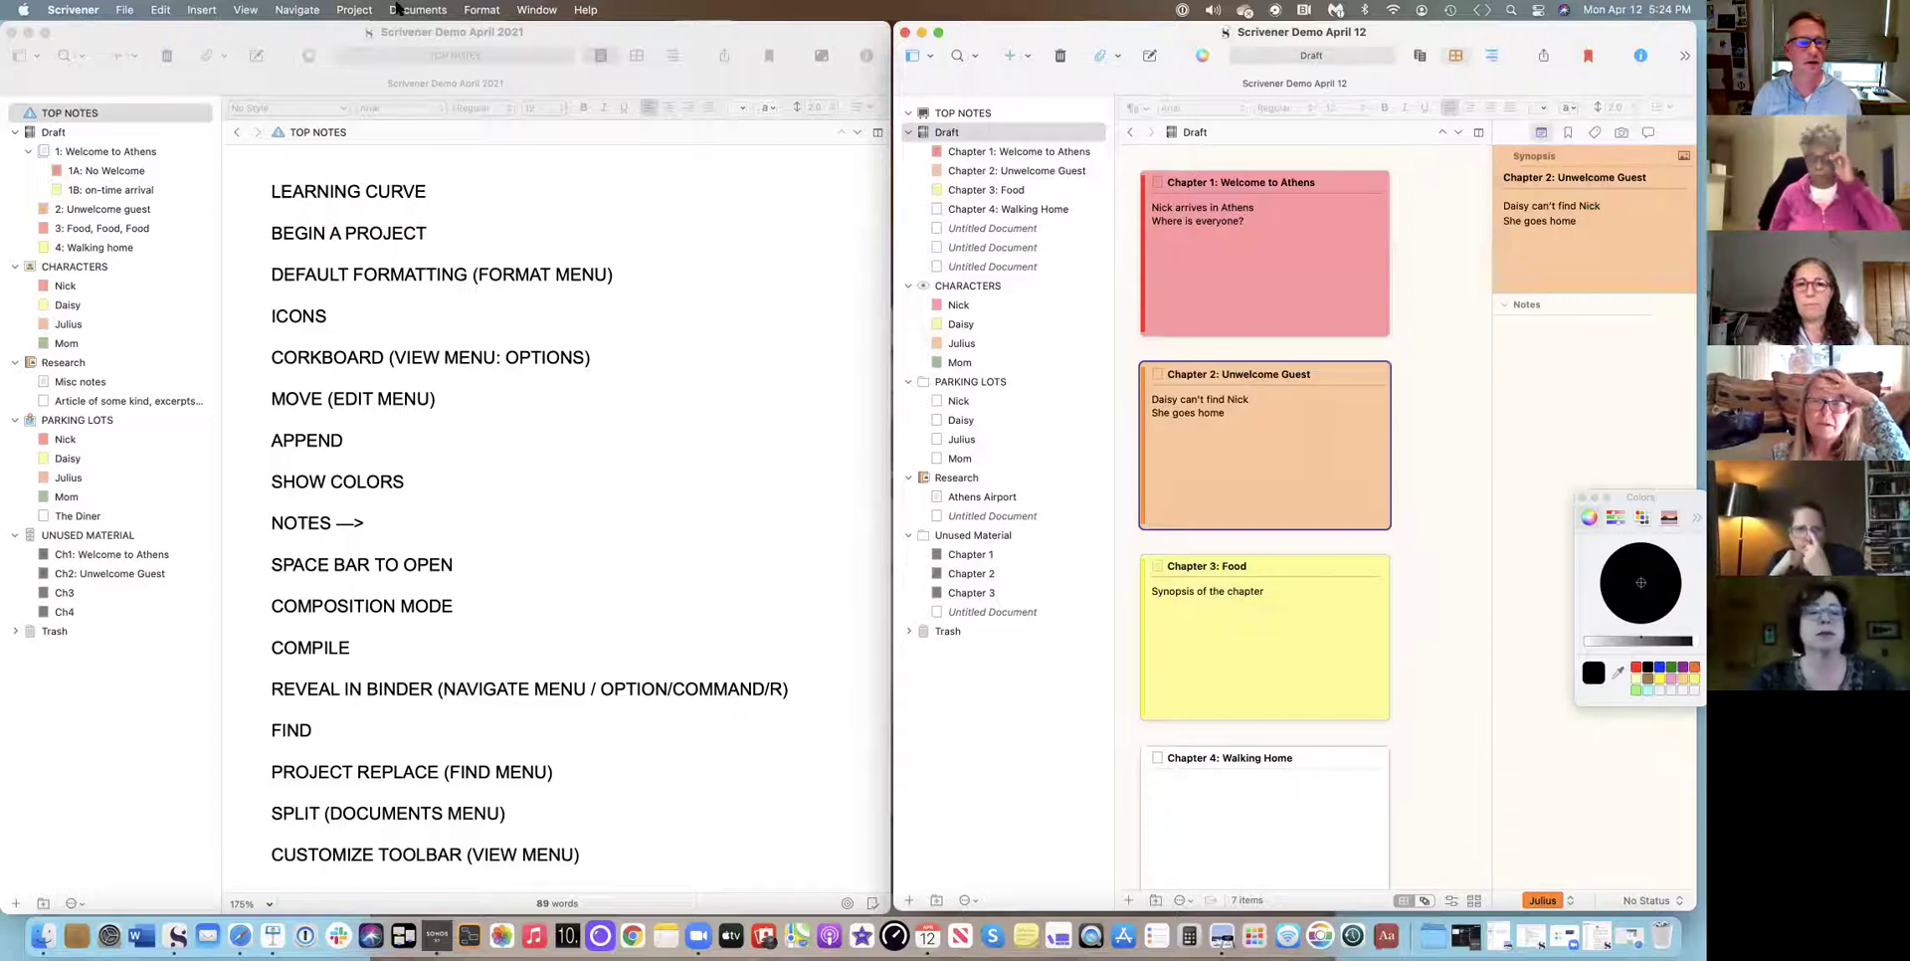
Set the Draft corkboard to show 3 cards across.
click(239, 10)
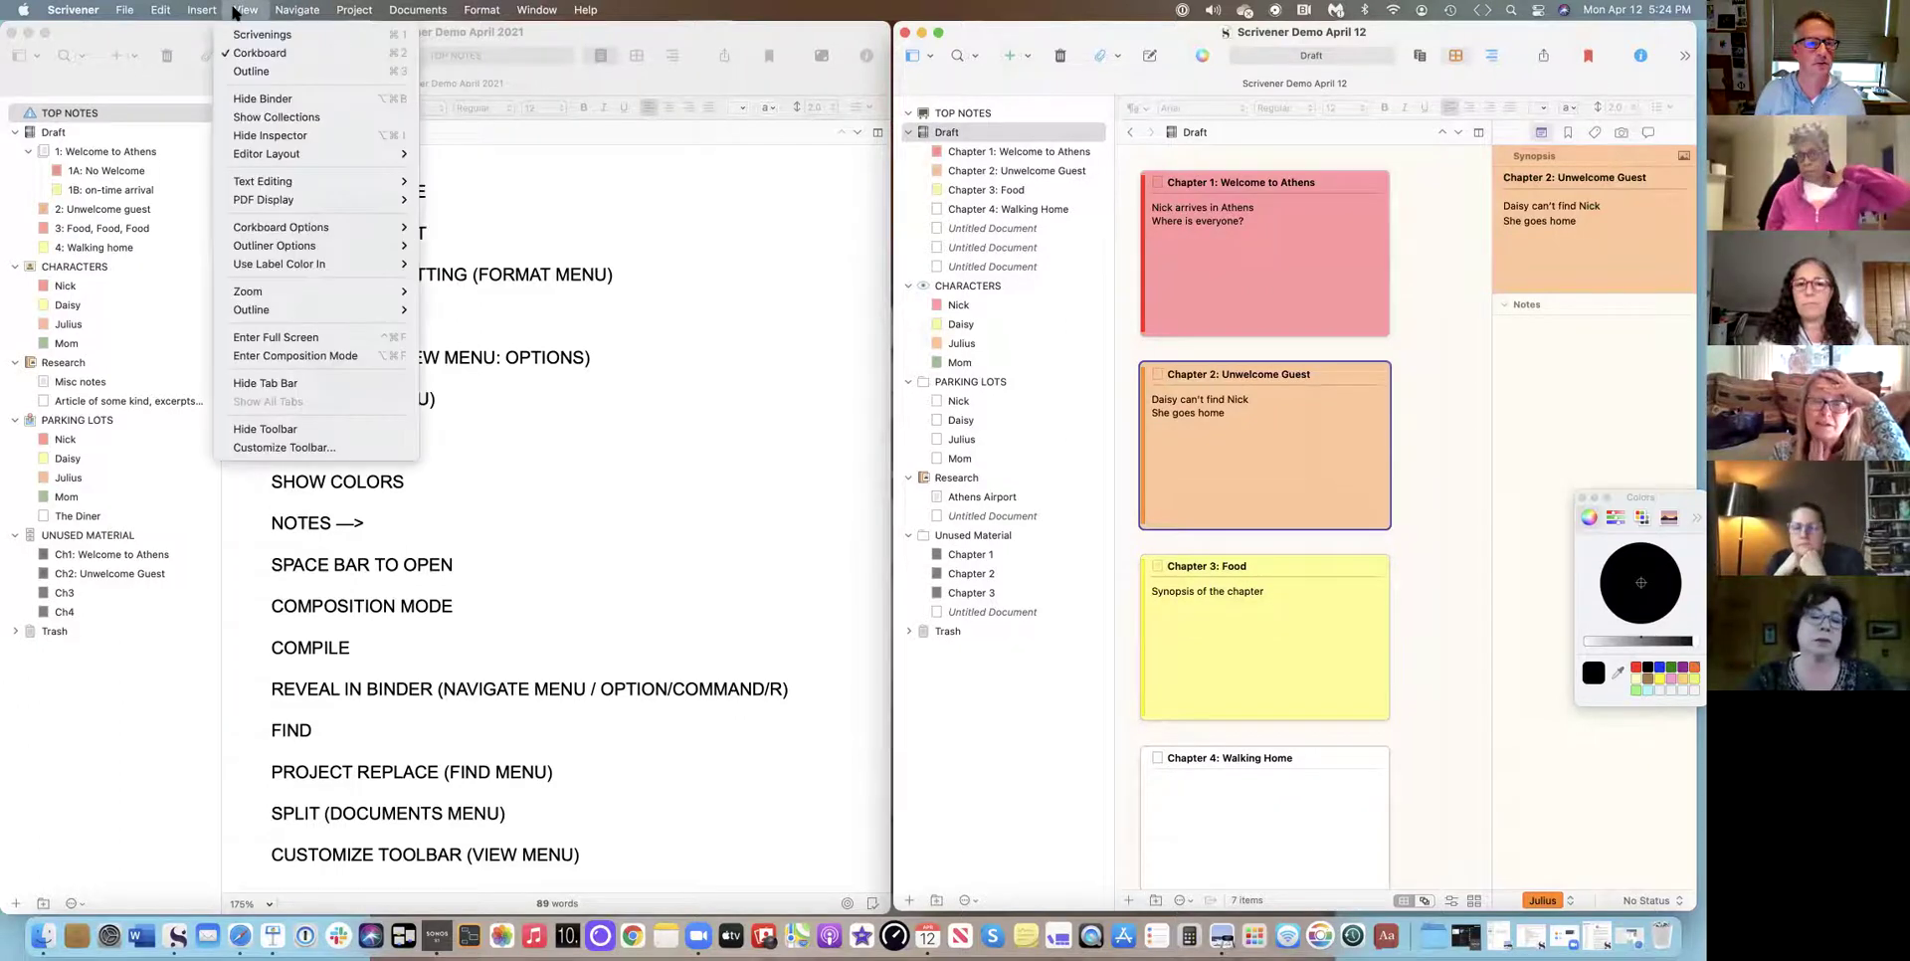
mouse_move(410, 231)
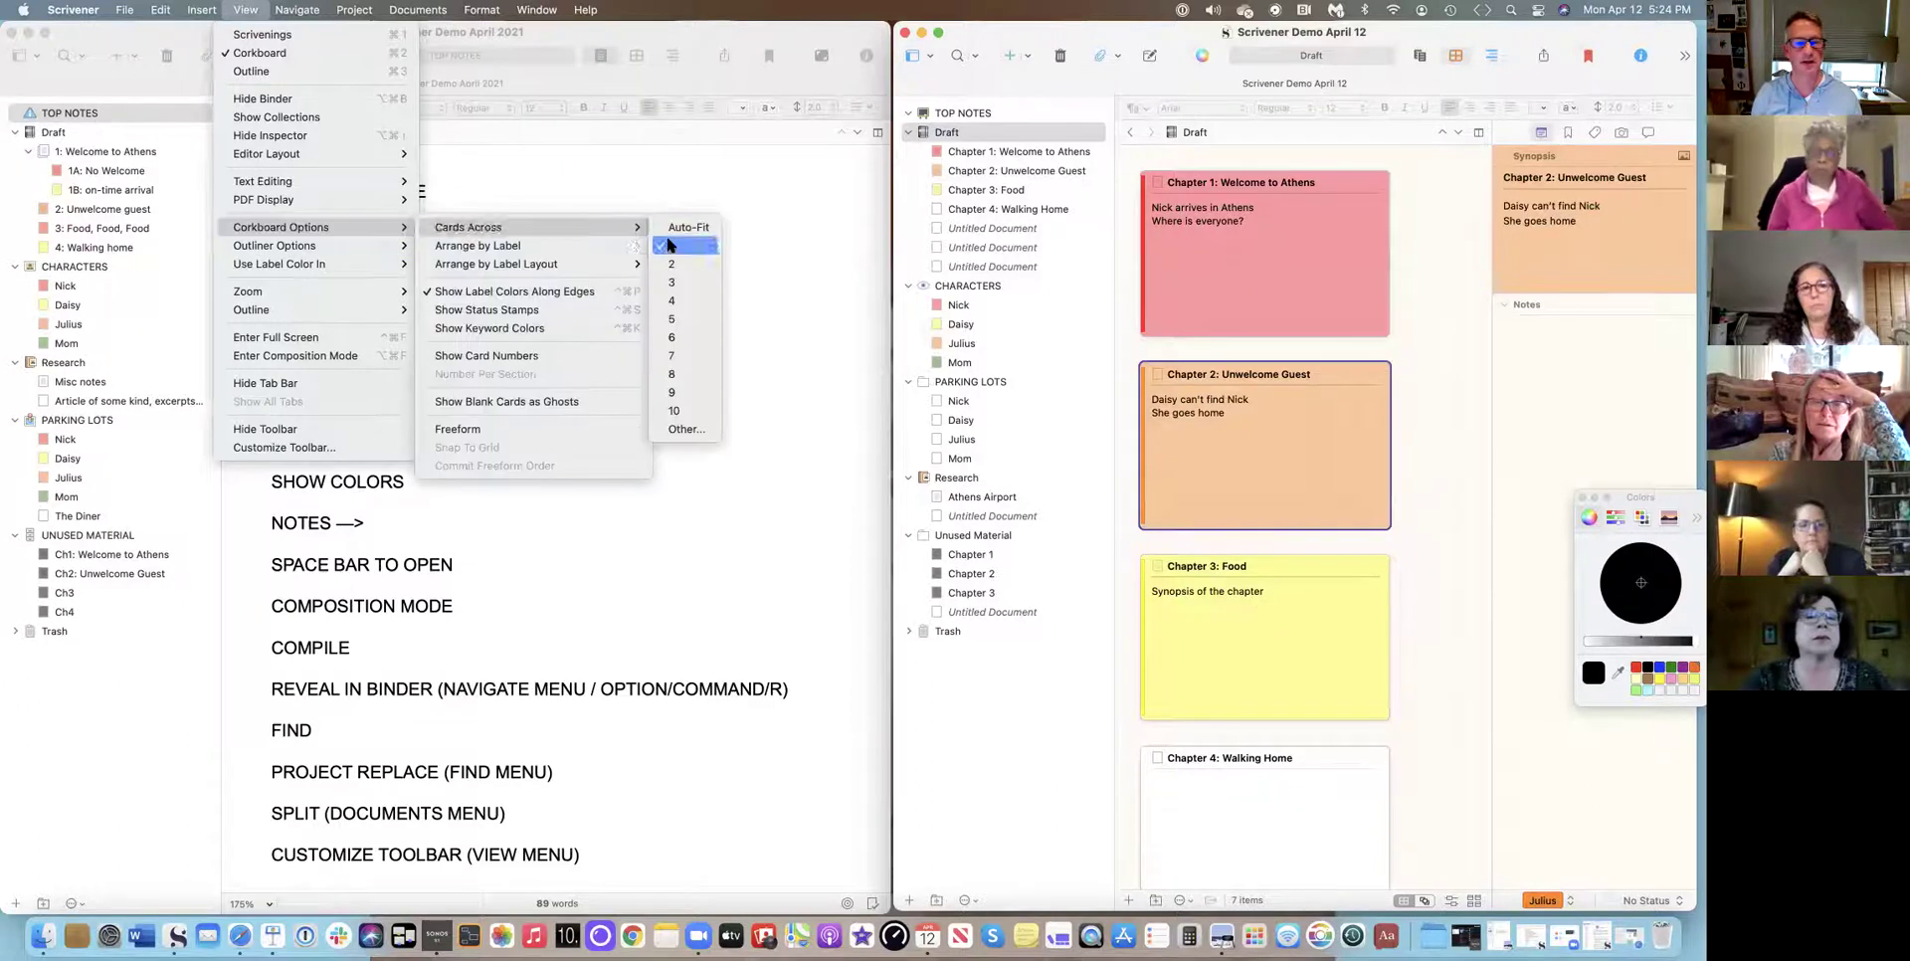
click(666, 283)
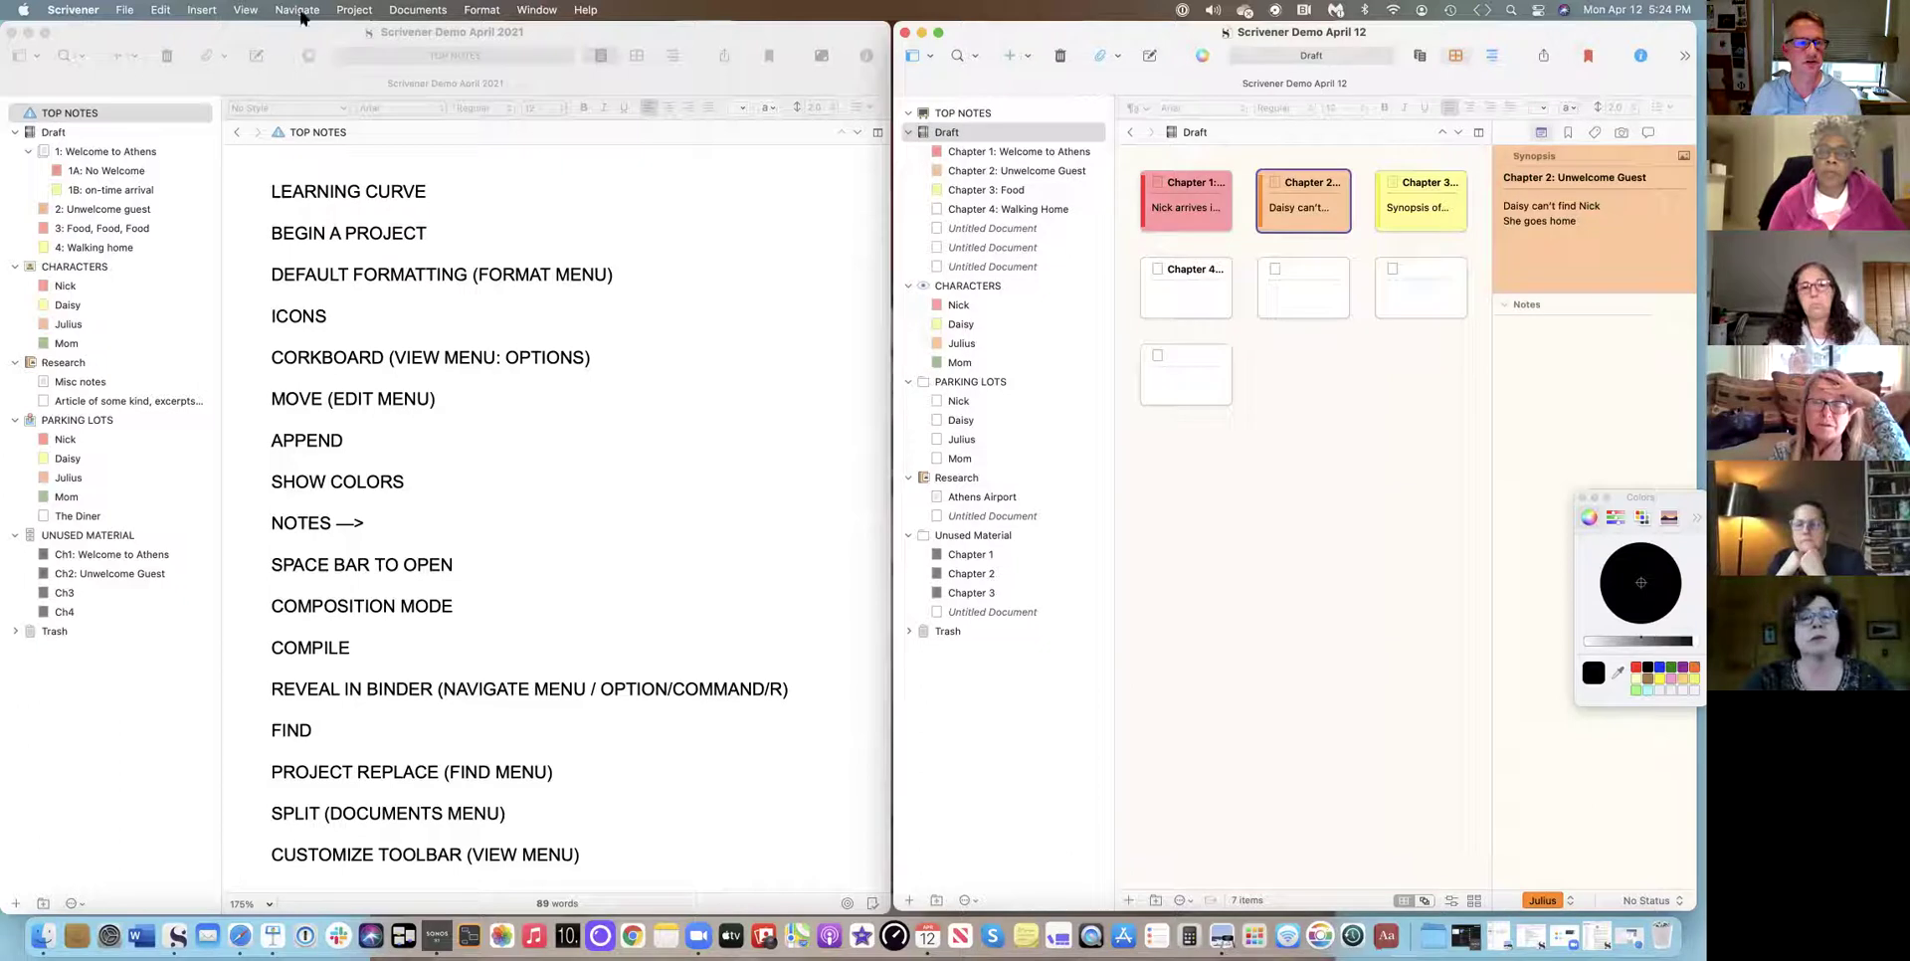
Set the Draft corkboard to show 2 cards across.
click(245, 9)
mouse_move(288, 227)
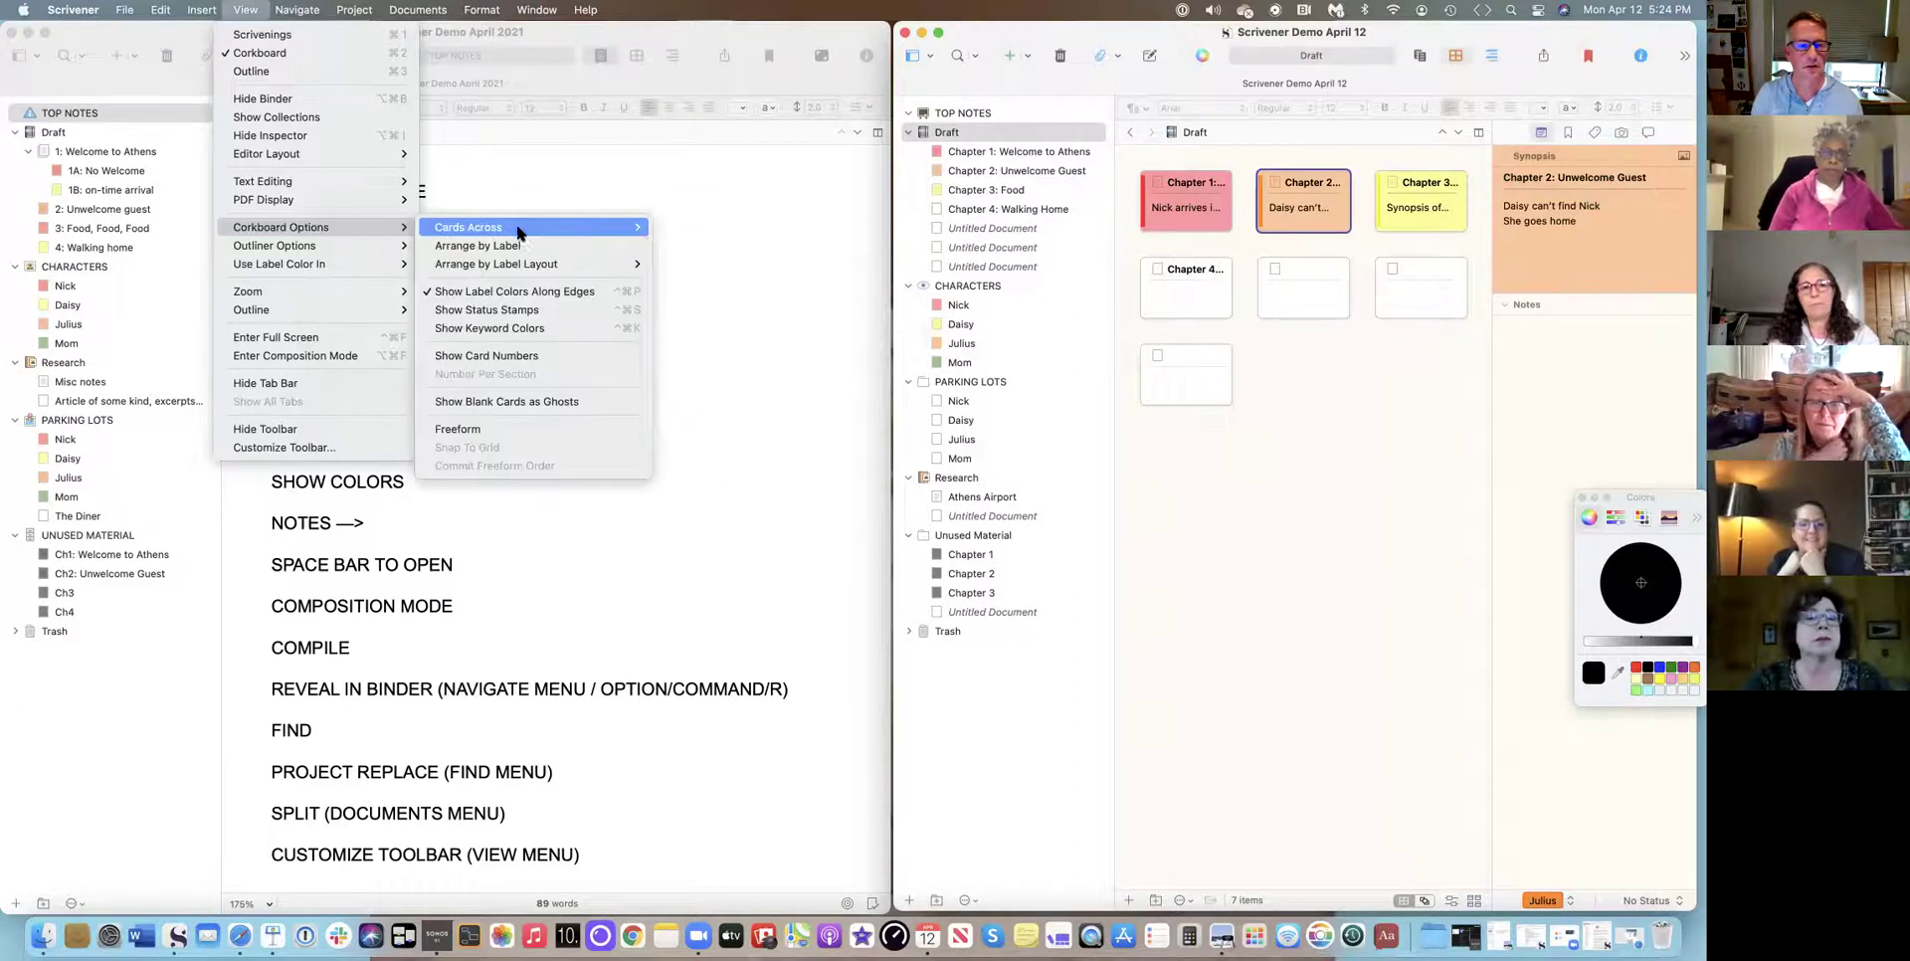
mouse_move(518, 232)
click(662, 264)
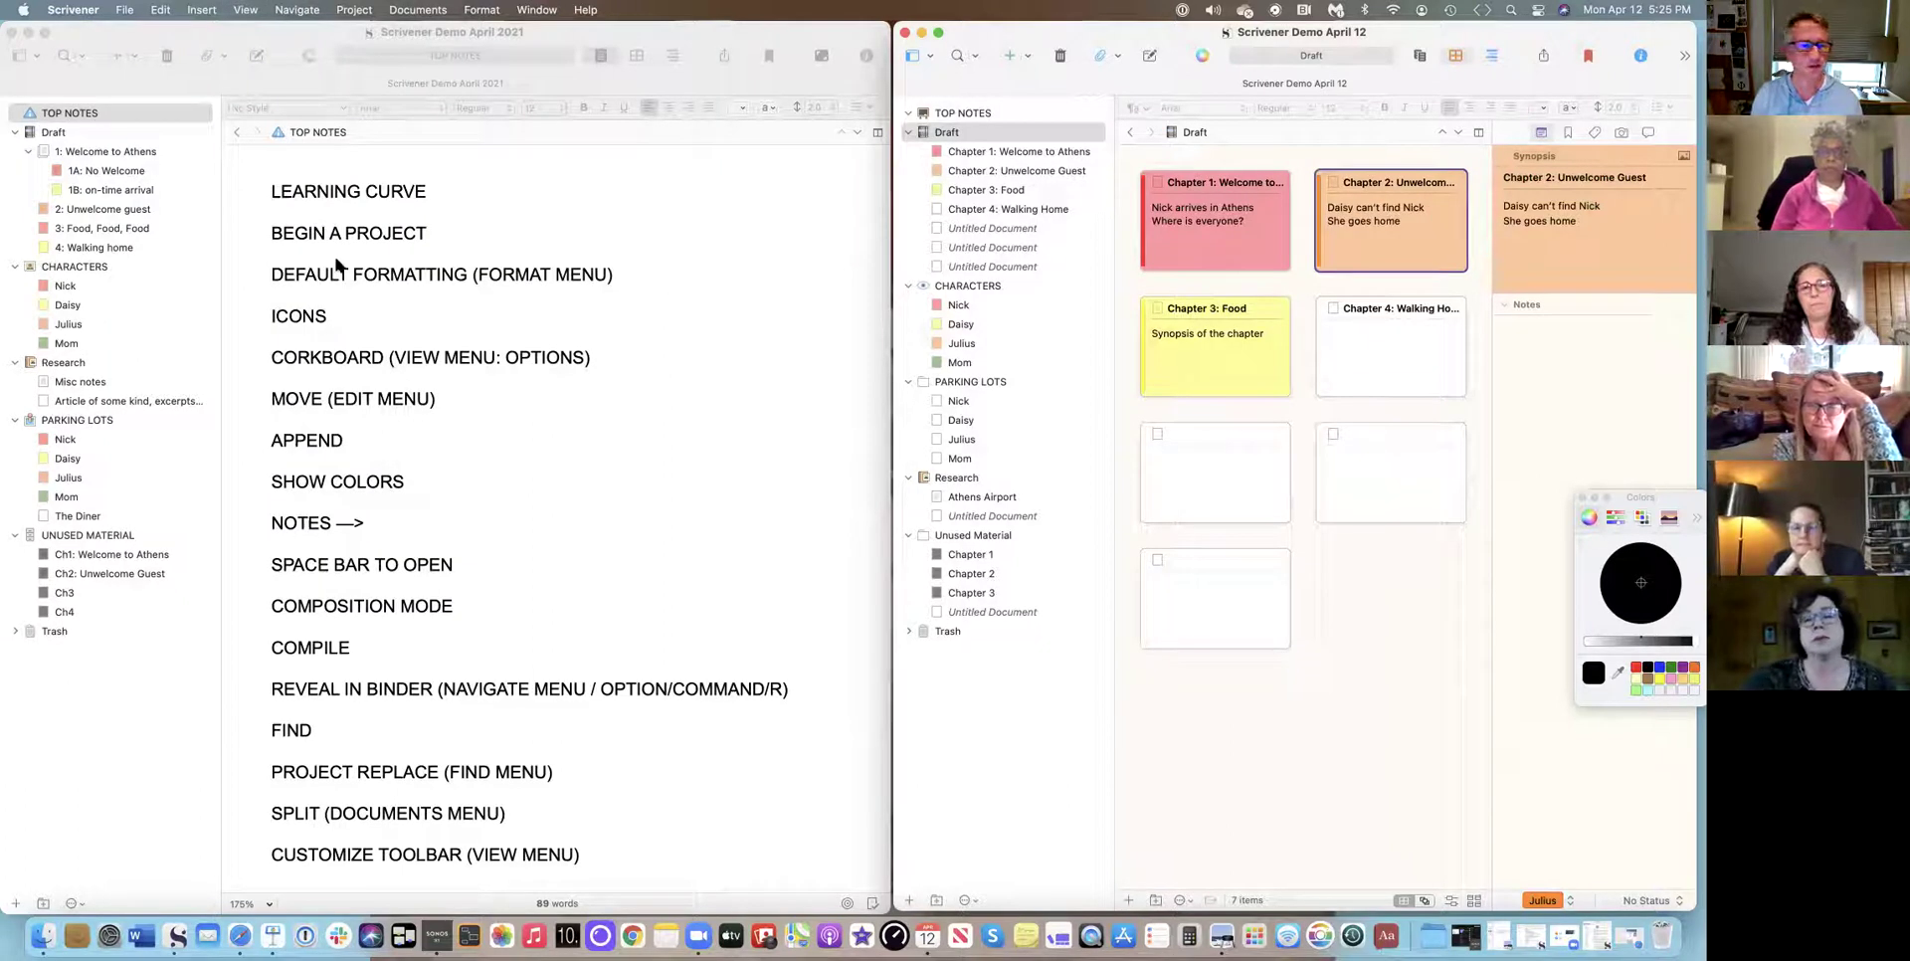
click(288, 403)
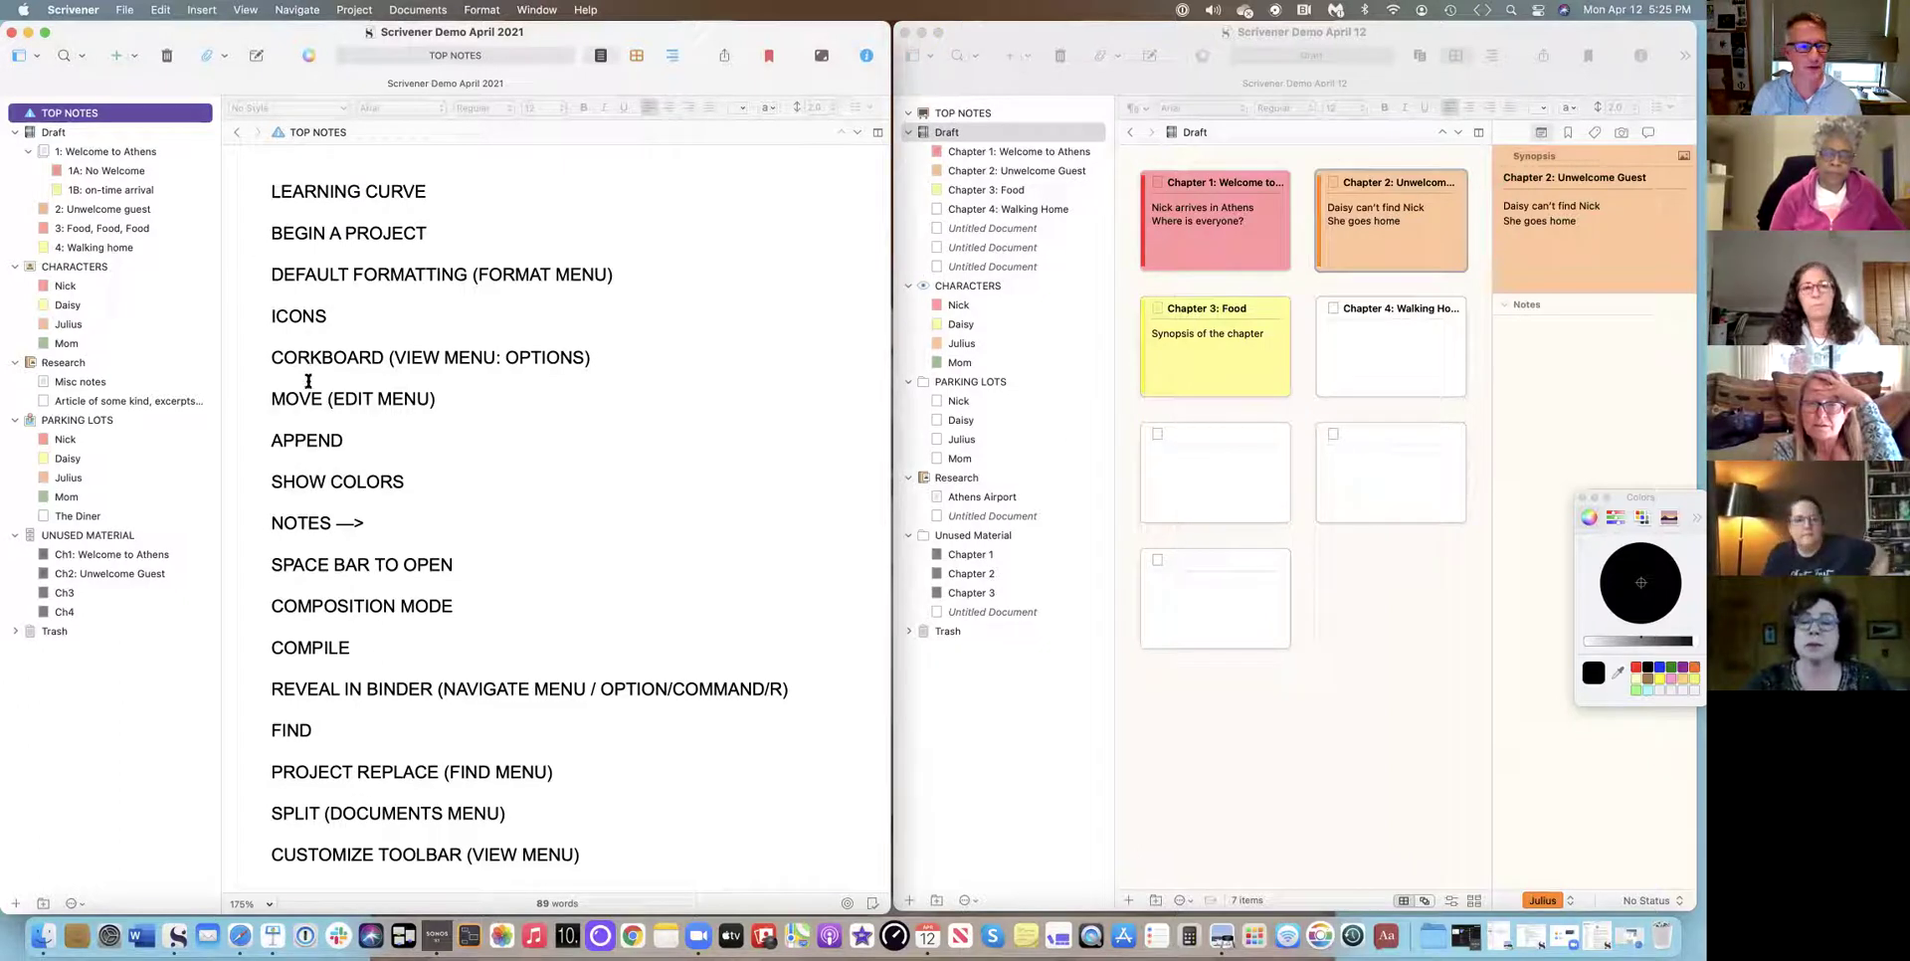
click(302, 442)
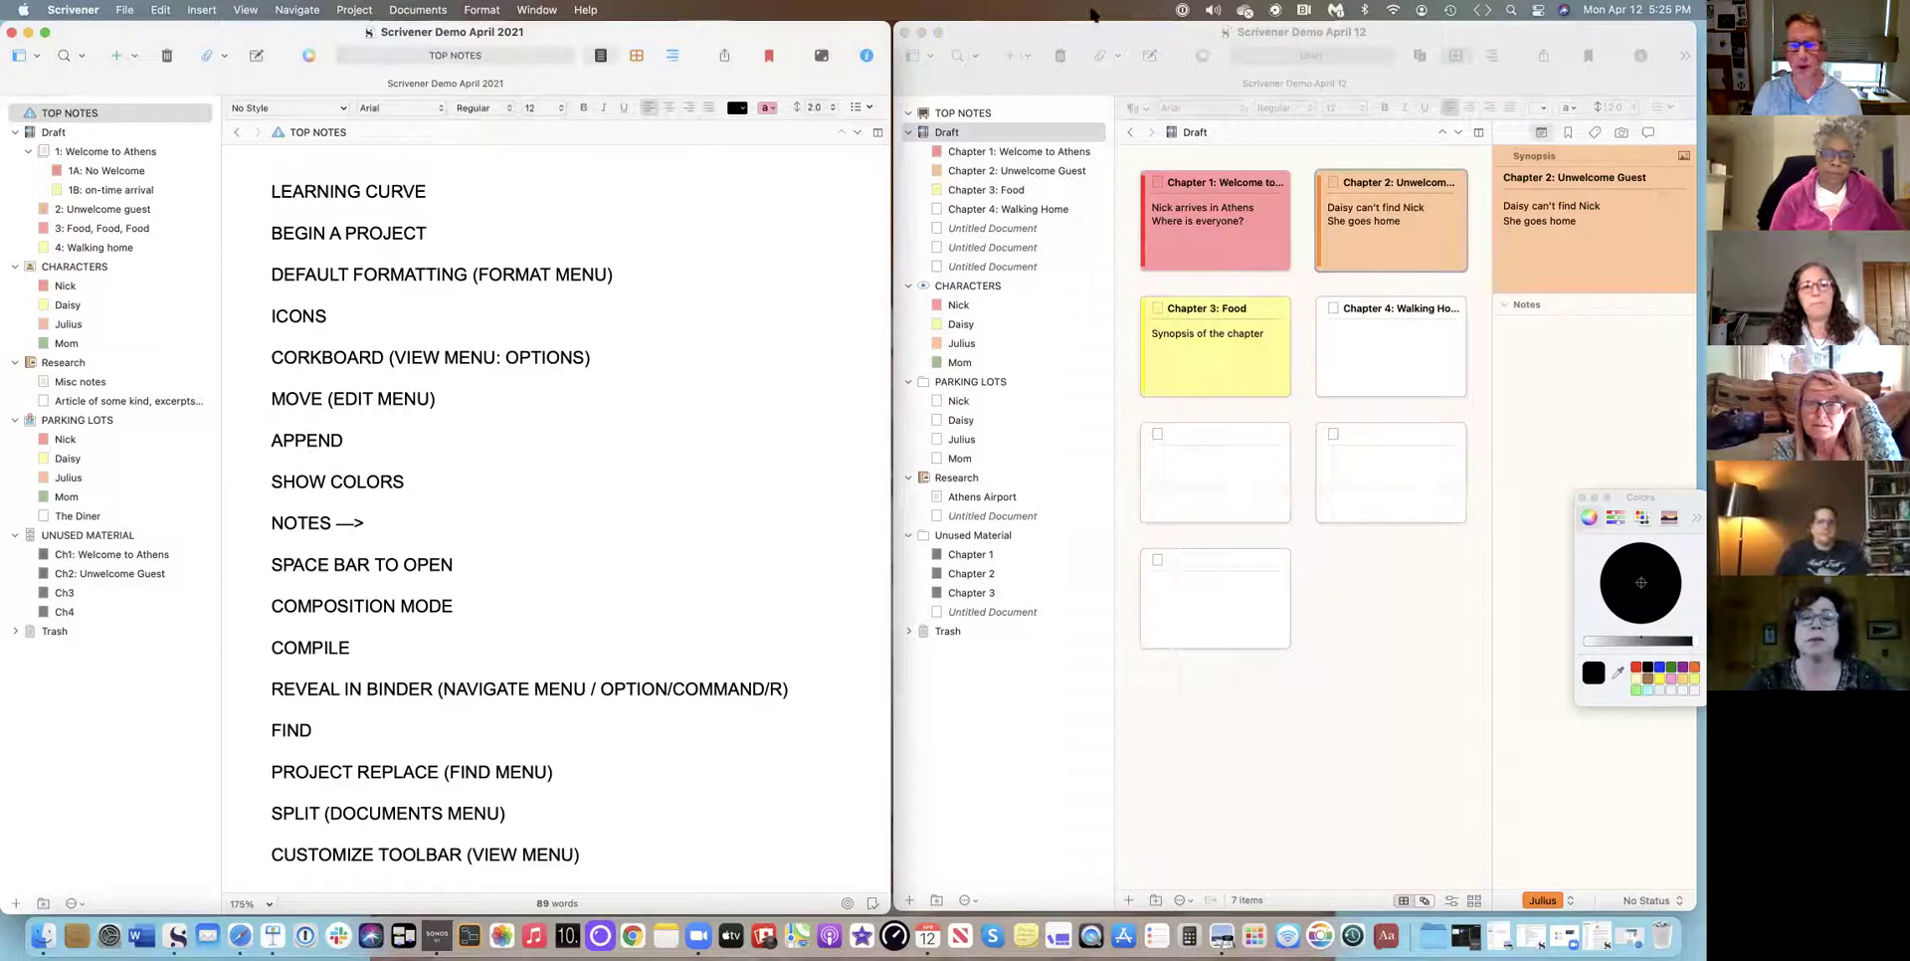
Show the Draft chapters as continuous text and add the paragraph "THIS IS A COMPLETE CHAPTER." at the end of Chapter 1: Welcome to Athens.
click(1422, 60)
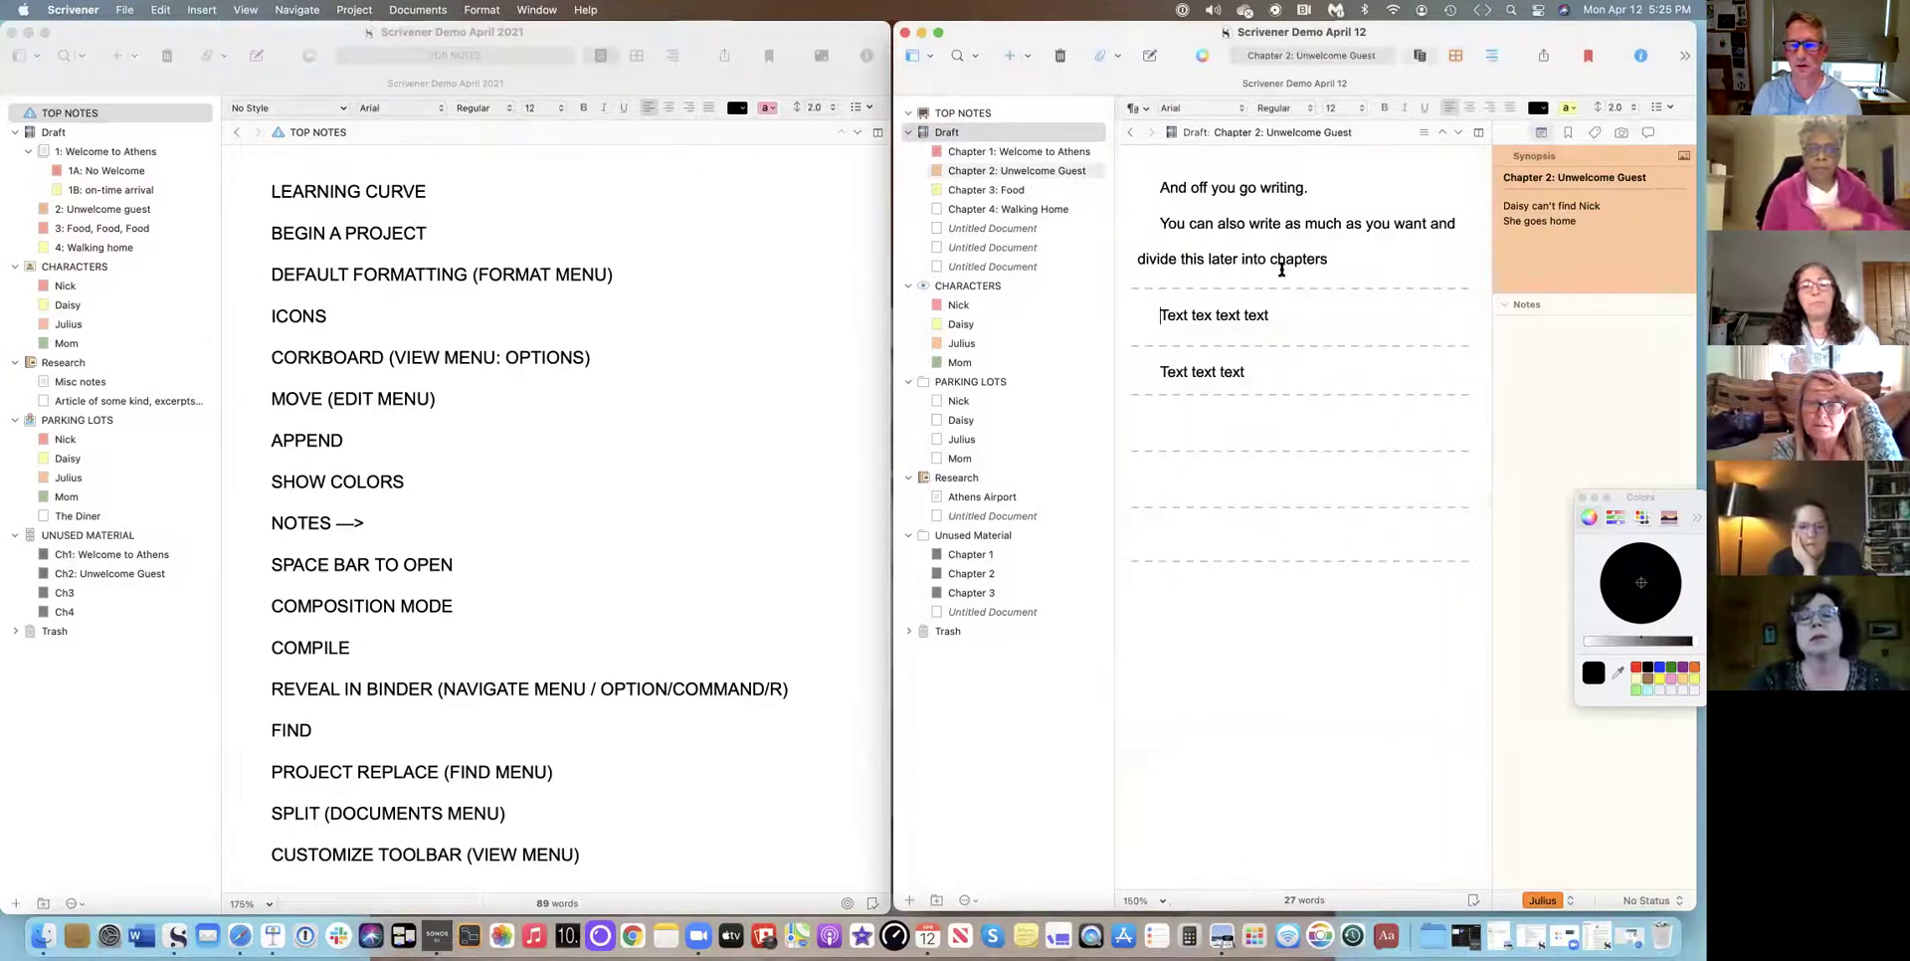
click(1333, 259)
key(Return)
key(Return)
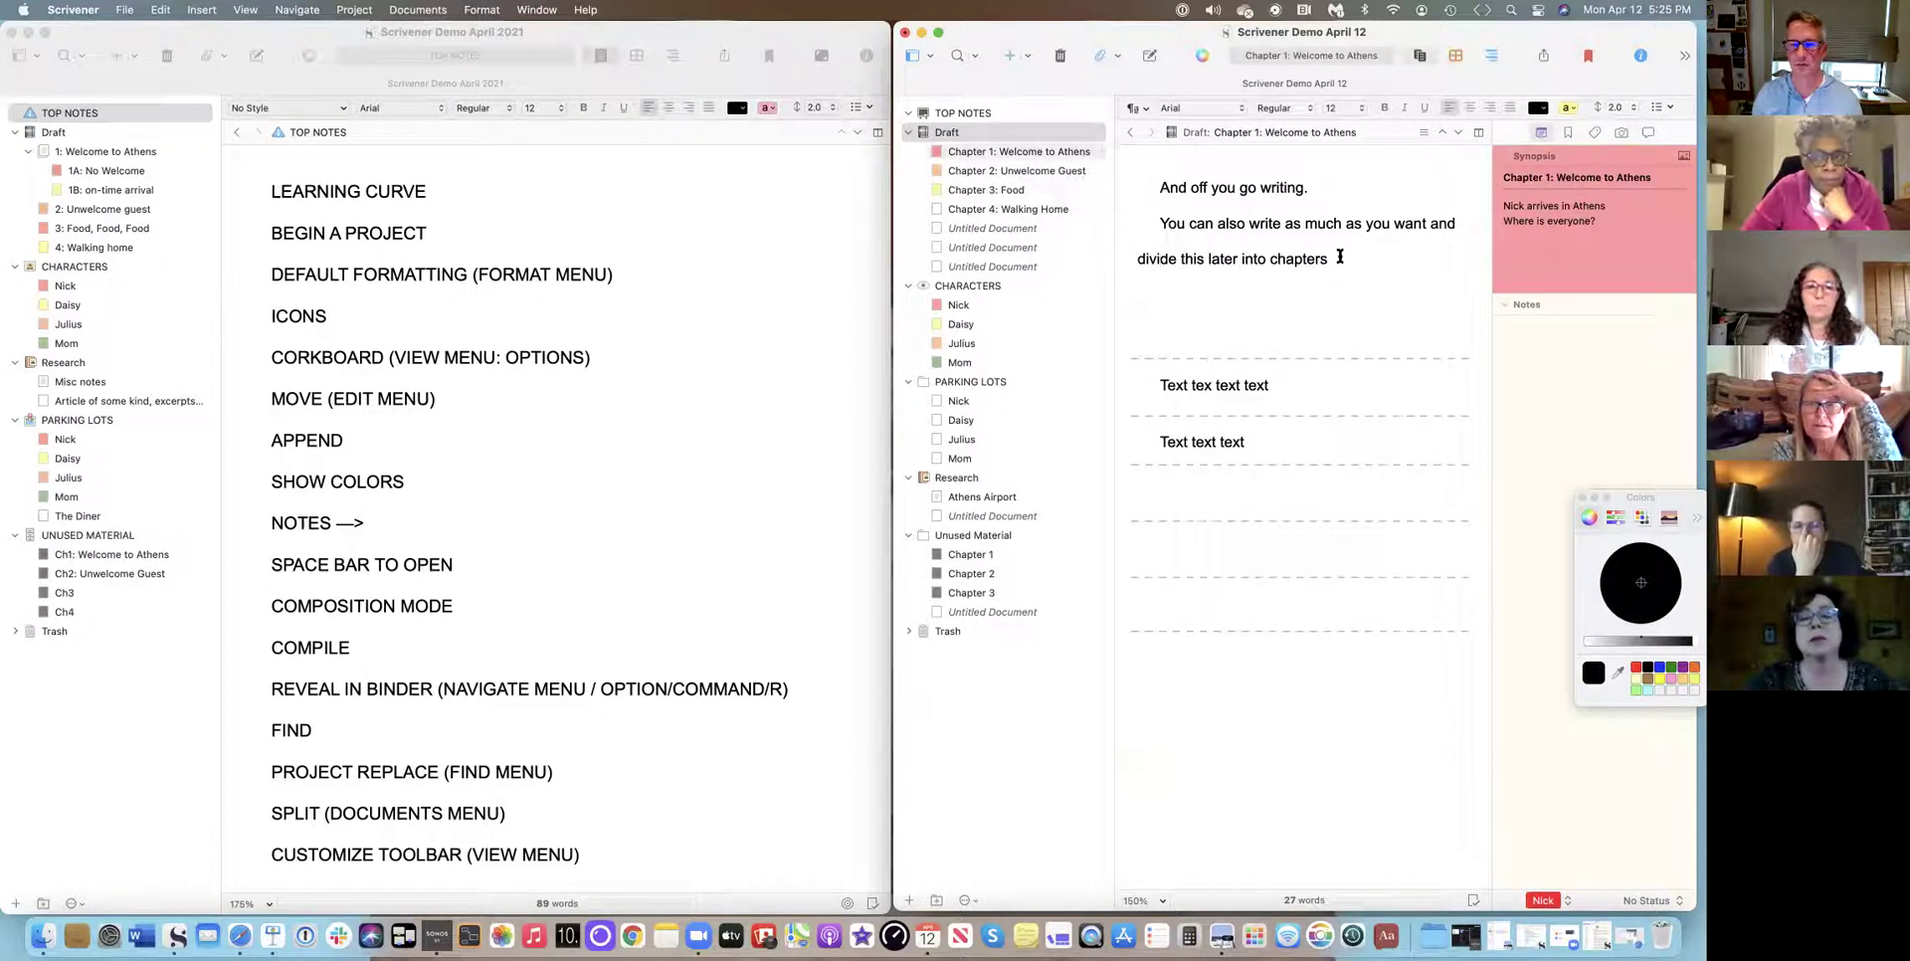
text(THIS IS A COMPETE)
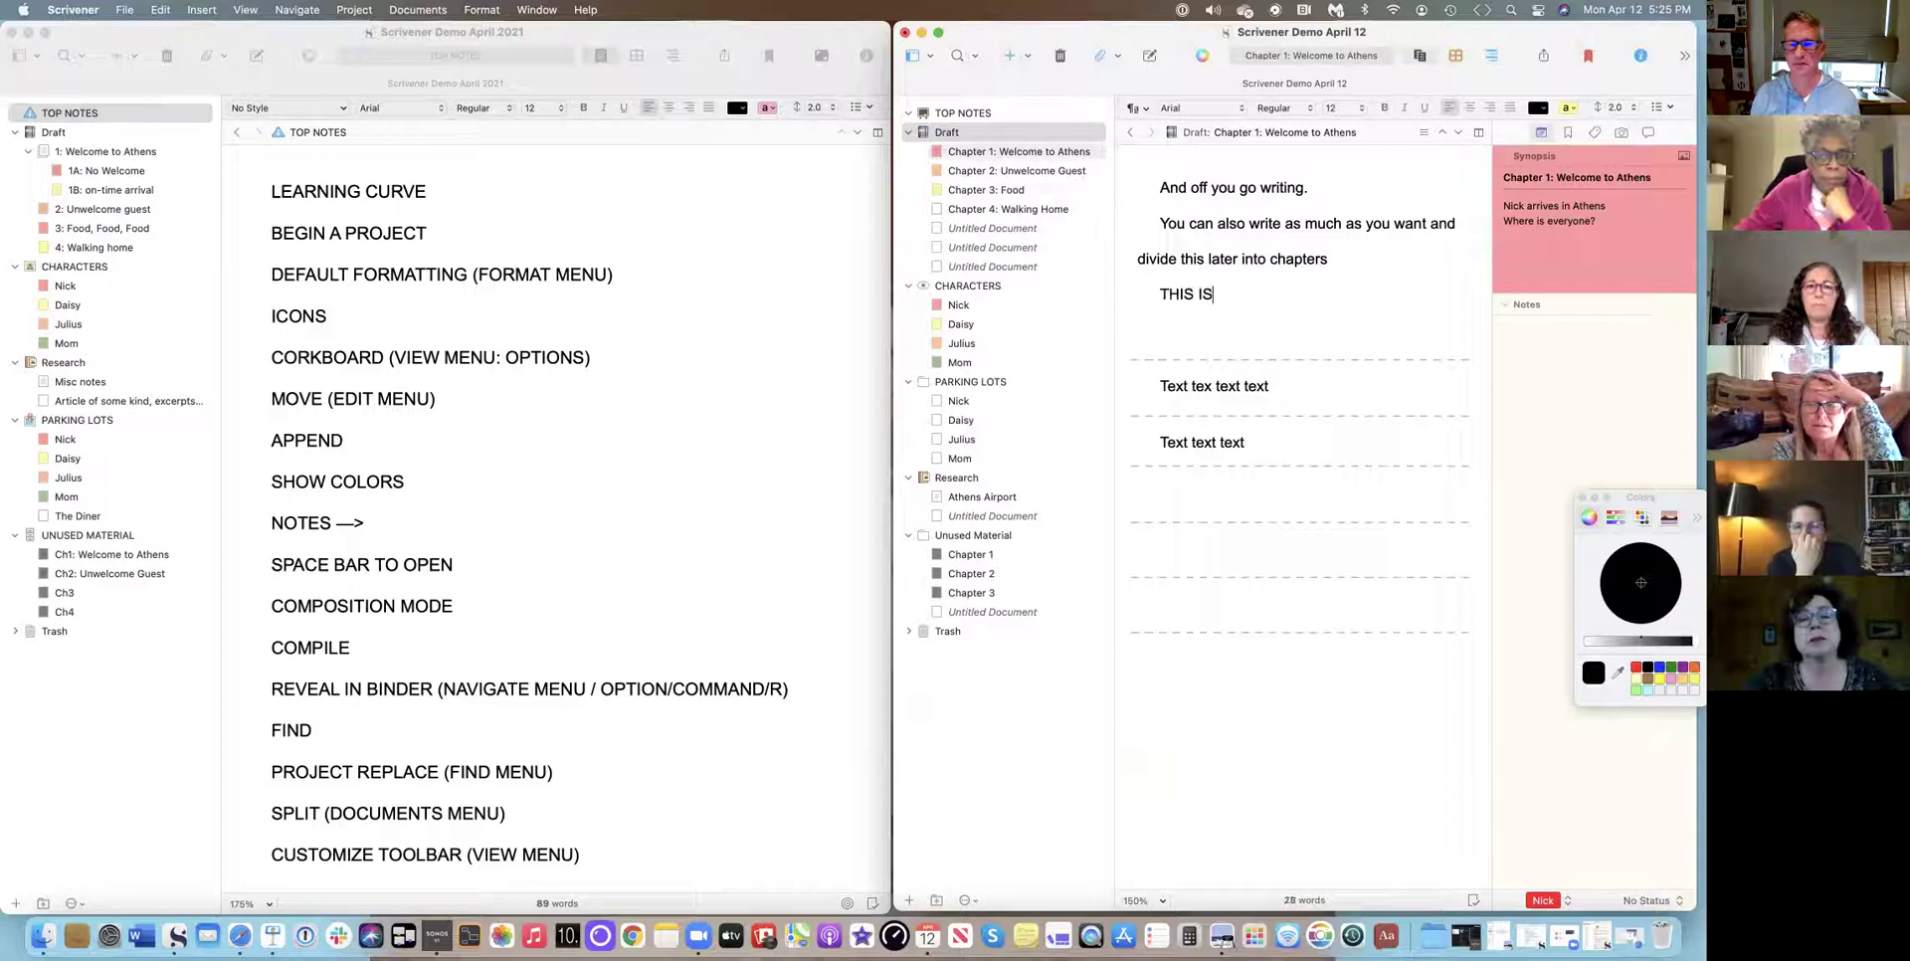
key(BackSpace)
key(BackSpace)
text(LETE CHAPTER.)
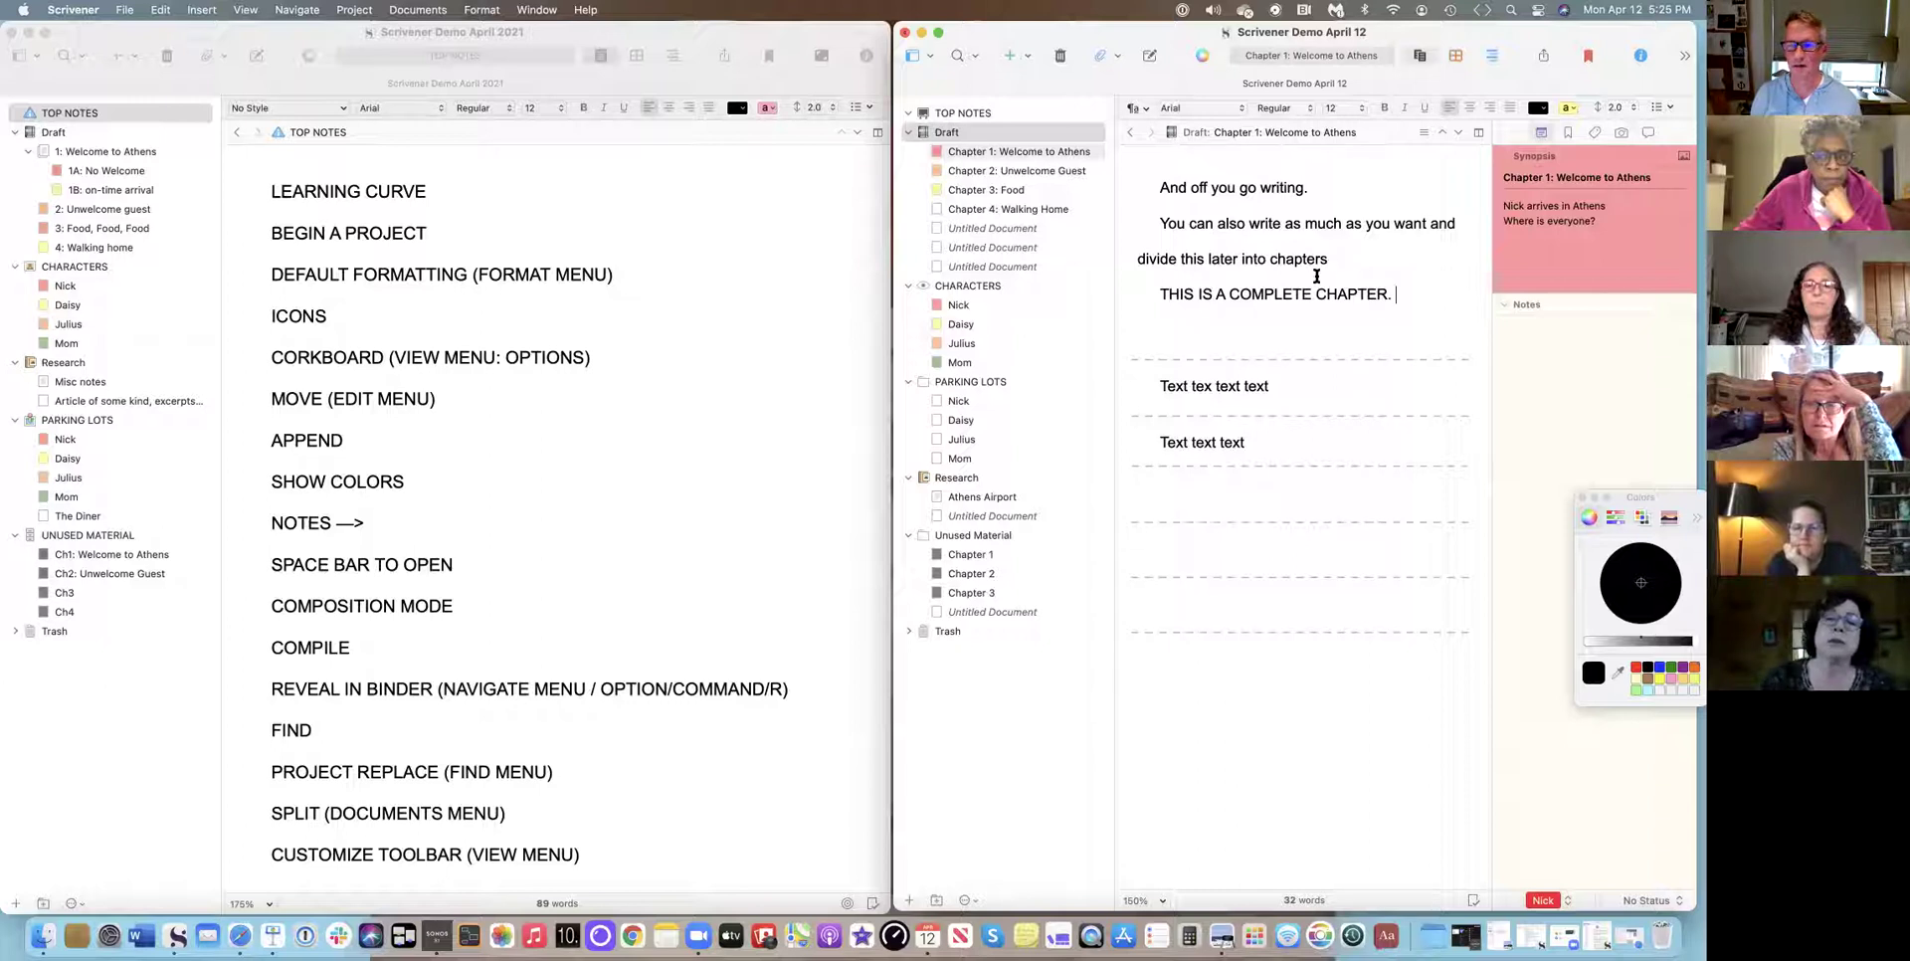
Add the paragraph "HERE'S THE PART I DON'T WANT ANYMORE" after a blank line below the complete-chapter sentence.
key(Return)
key(Return)
text(HE)
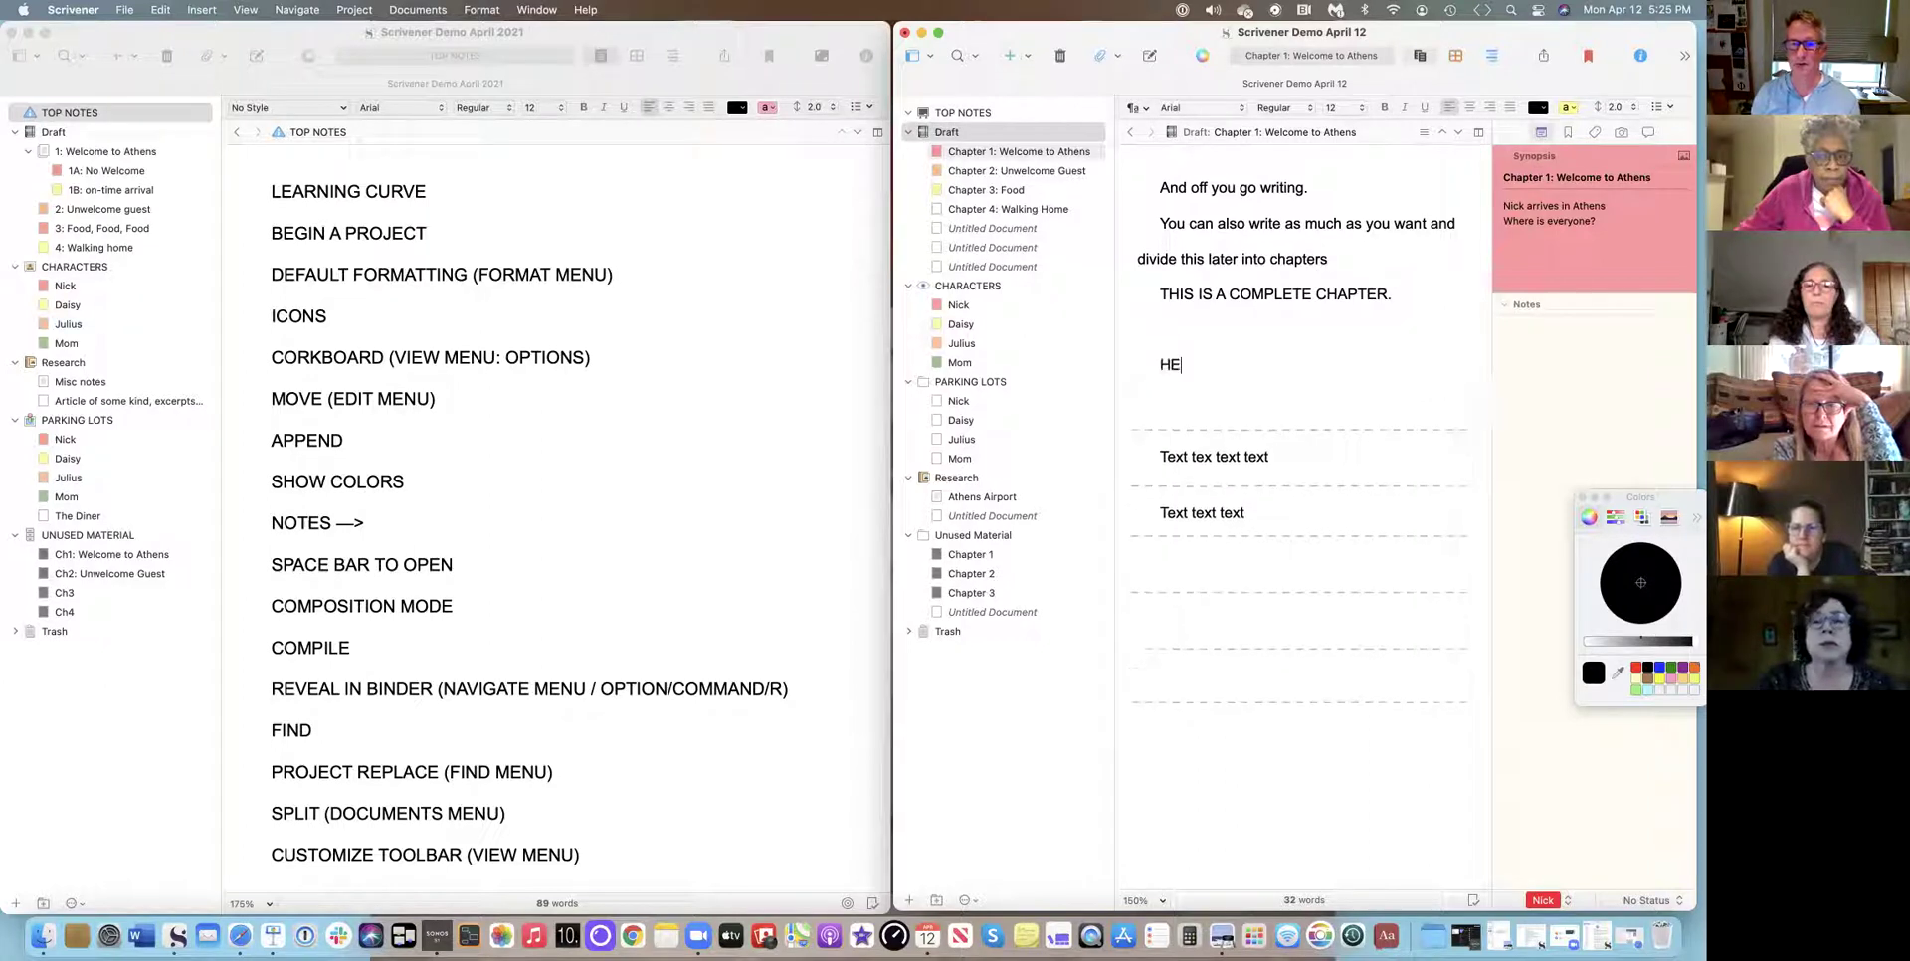
text(RE'S THE PART )
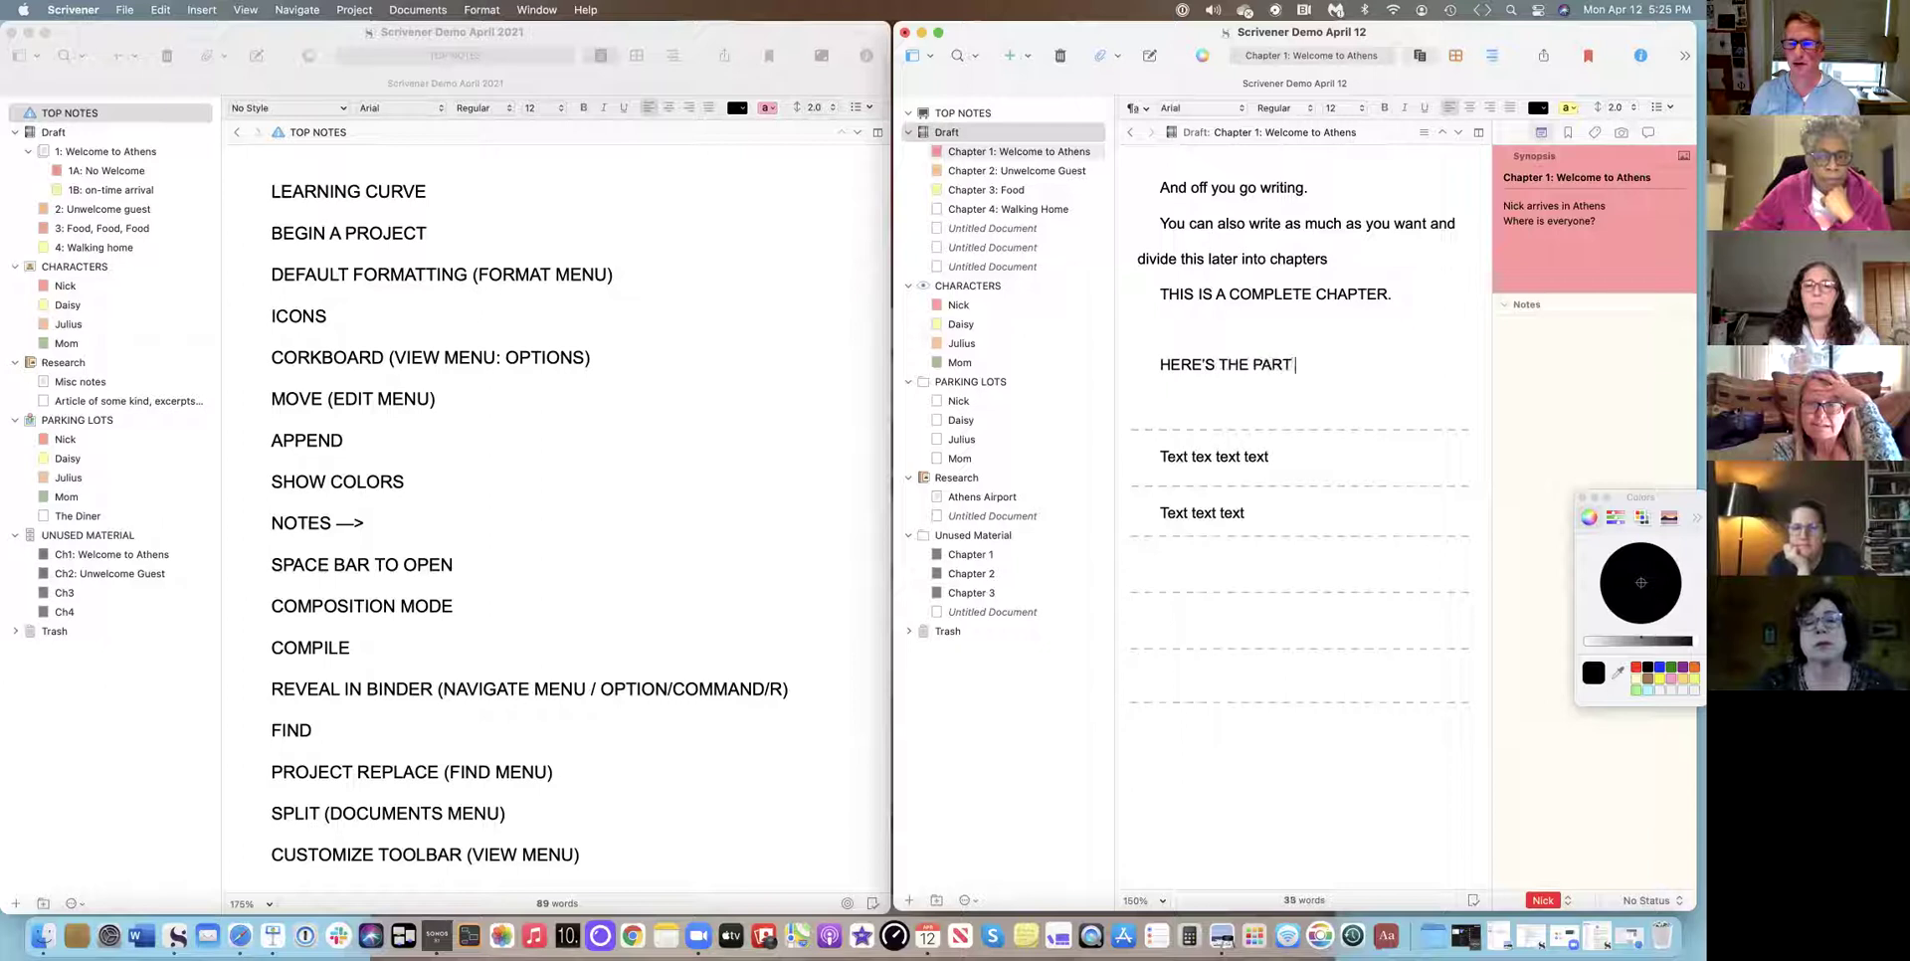
text(I DON'T WANT ANYMORE)
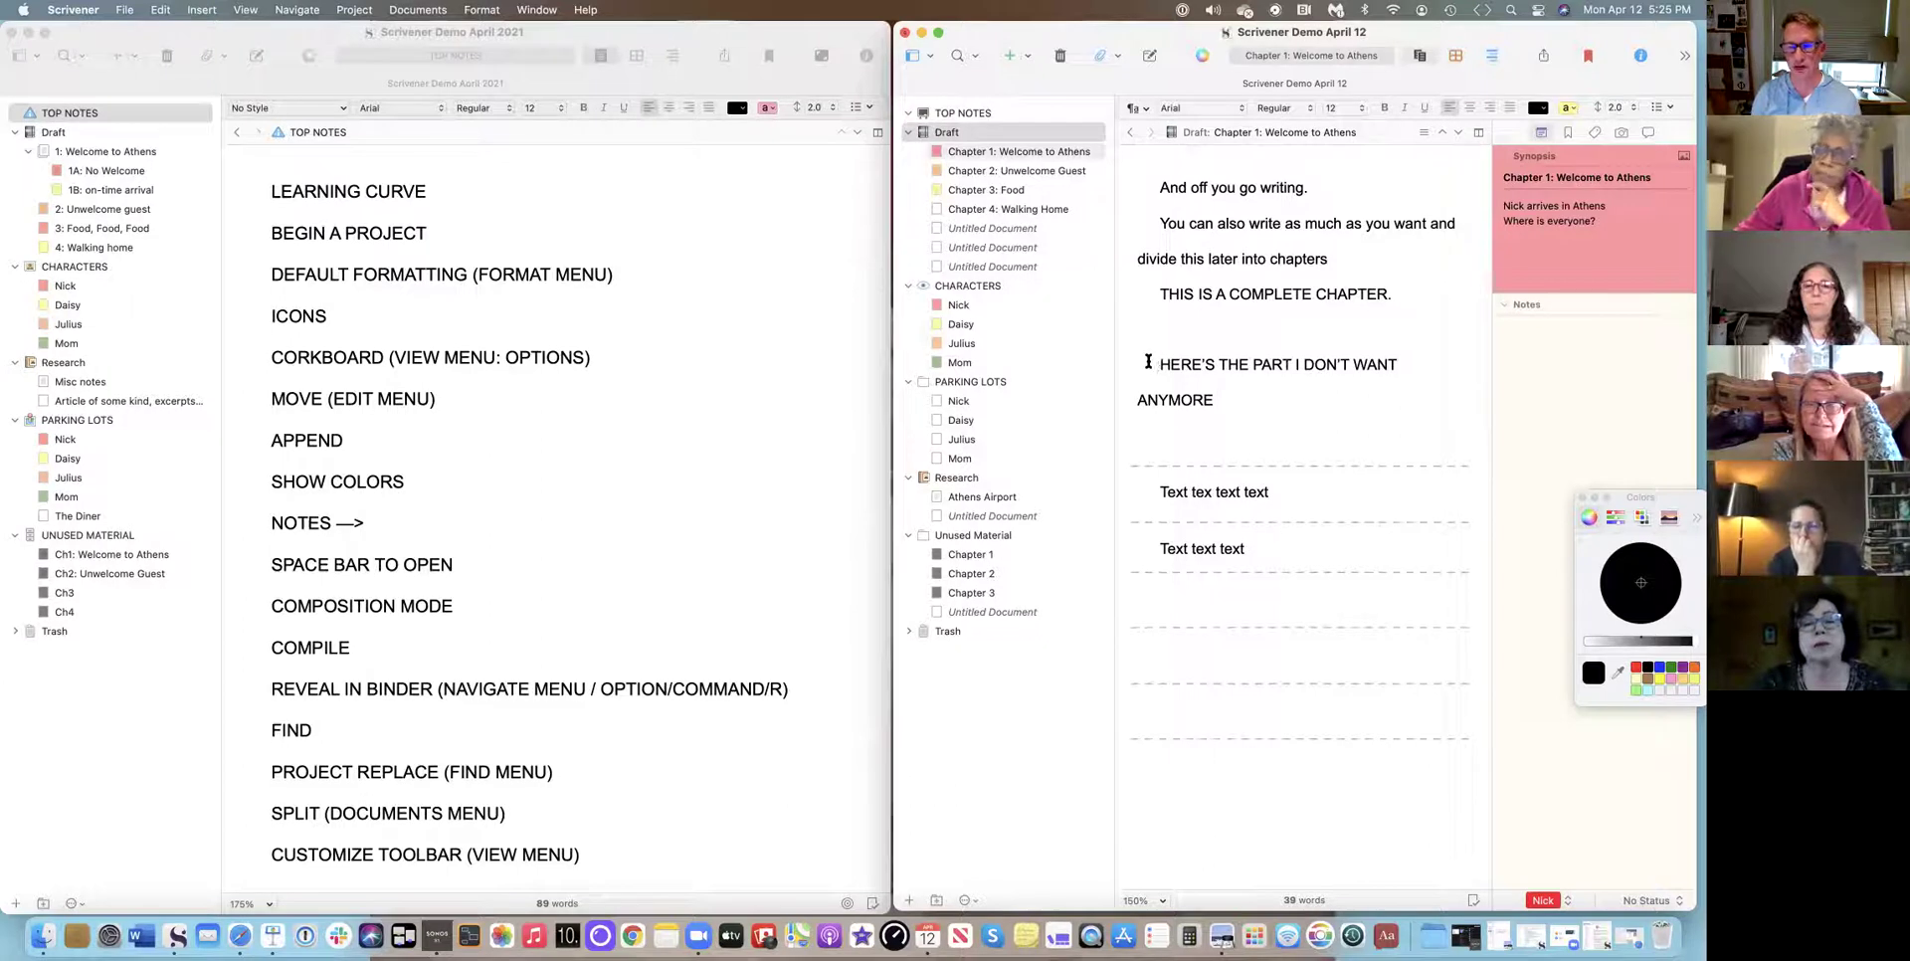
Append the "HERE'S THE PART I DON'T WANT ANYMORE" paragraph to Chapter 1 in Unused Material and open that document.
drag(1154, 360, 1216, 380)
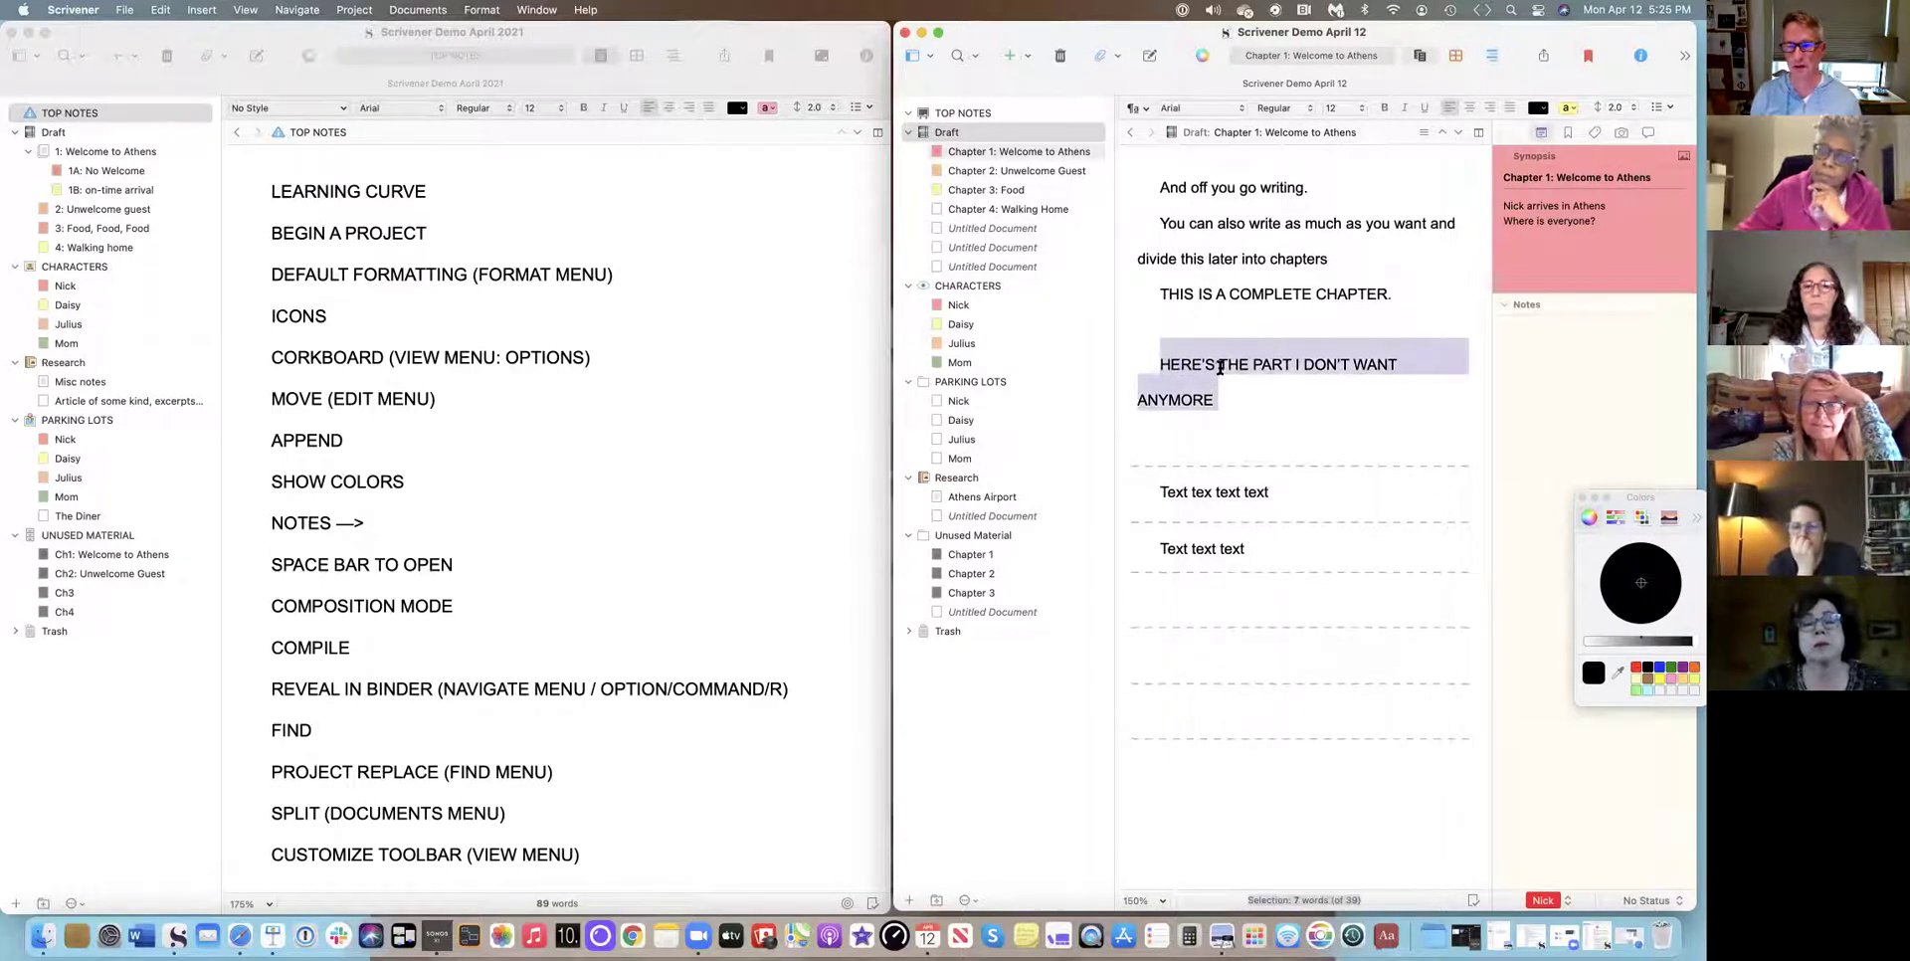
right_click(1185, 368)
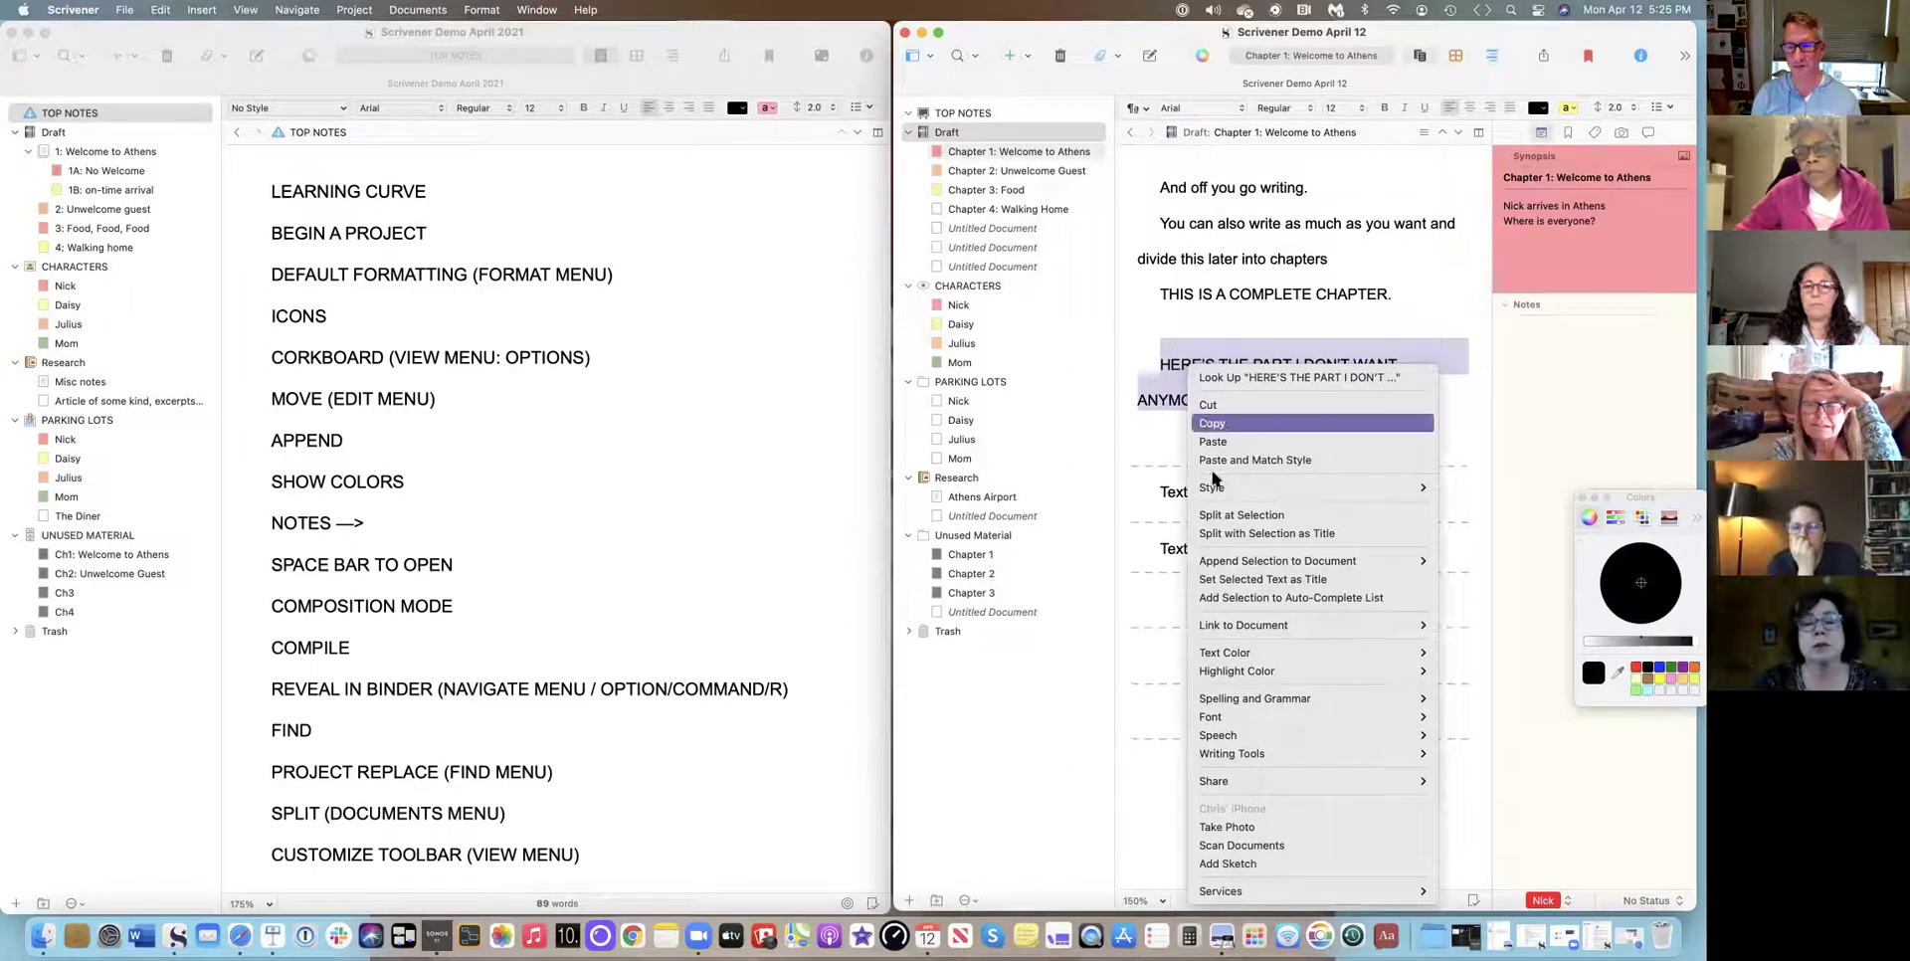
mouse_move(1229, 563)
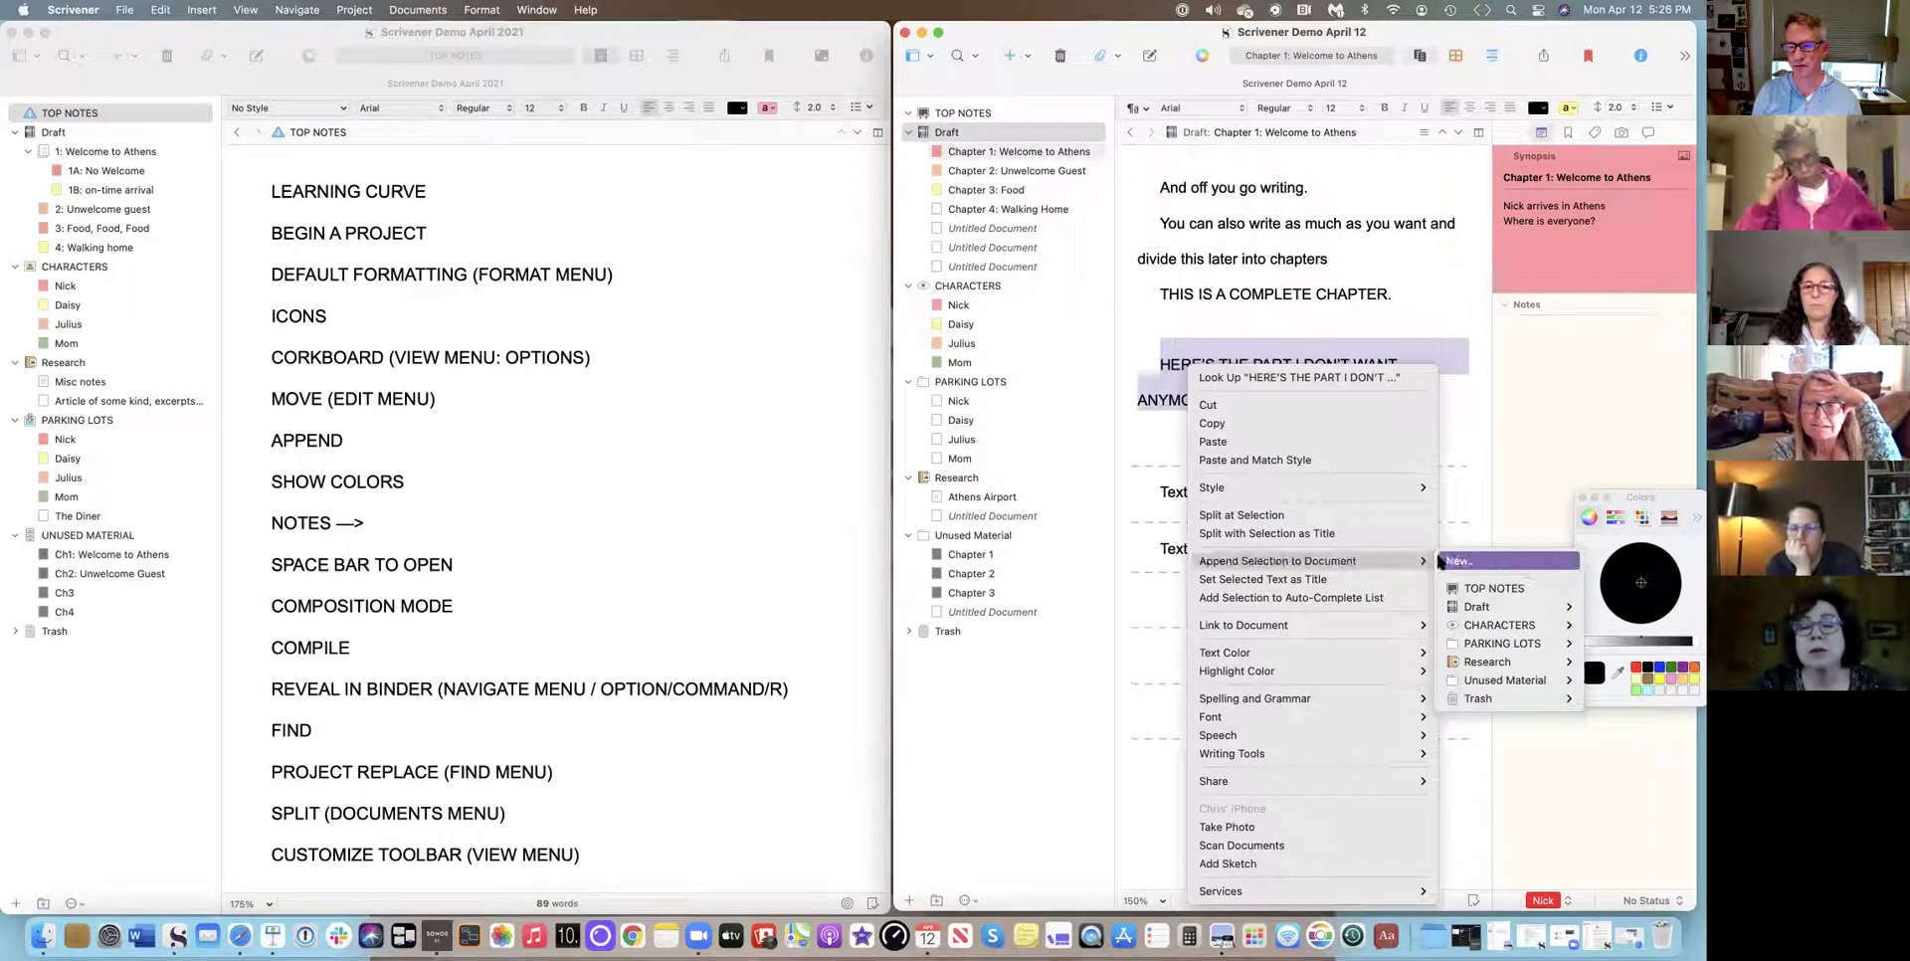
mouse_move(1482, 627)
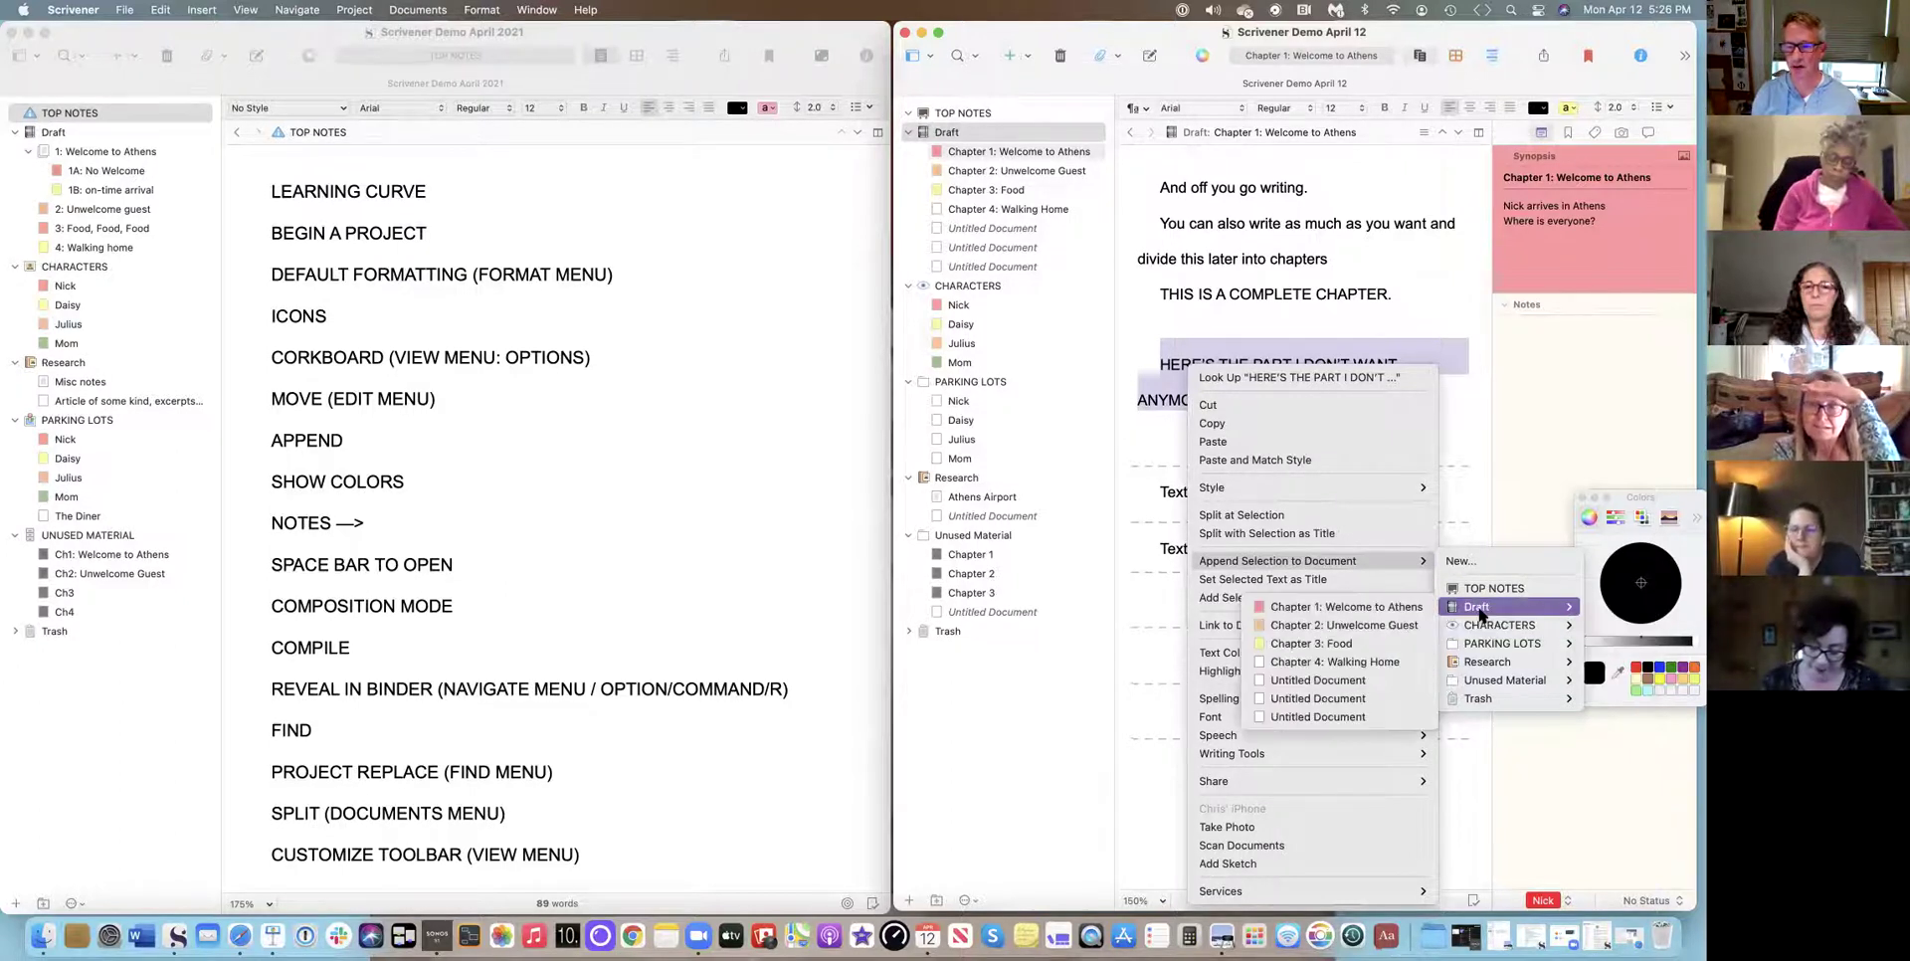
mouse_move(1484, 684)
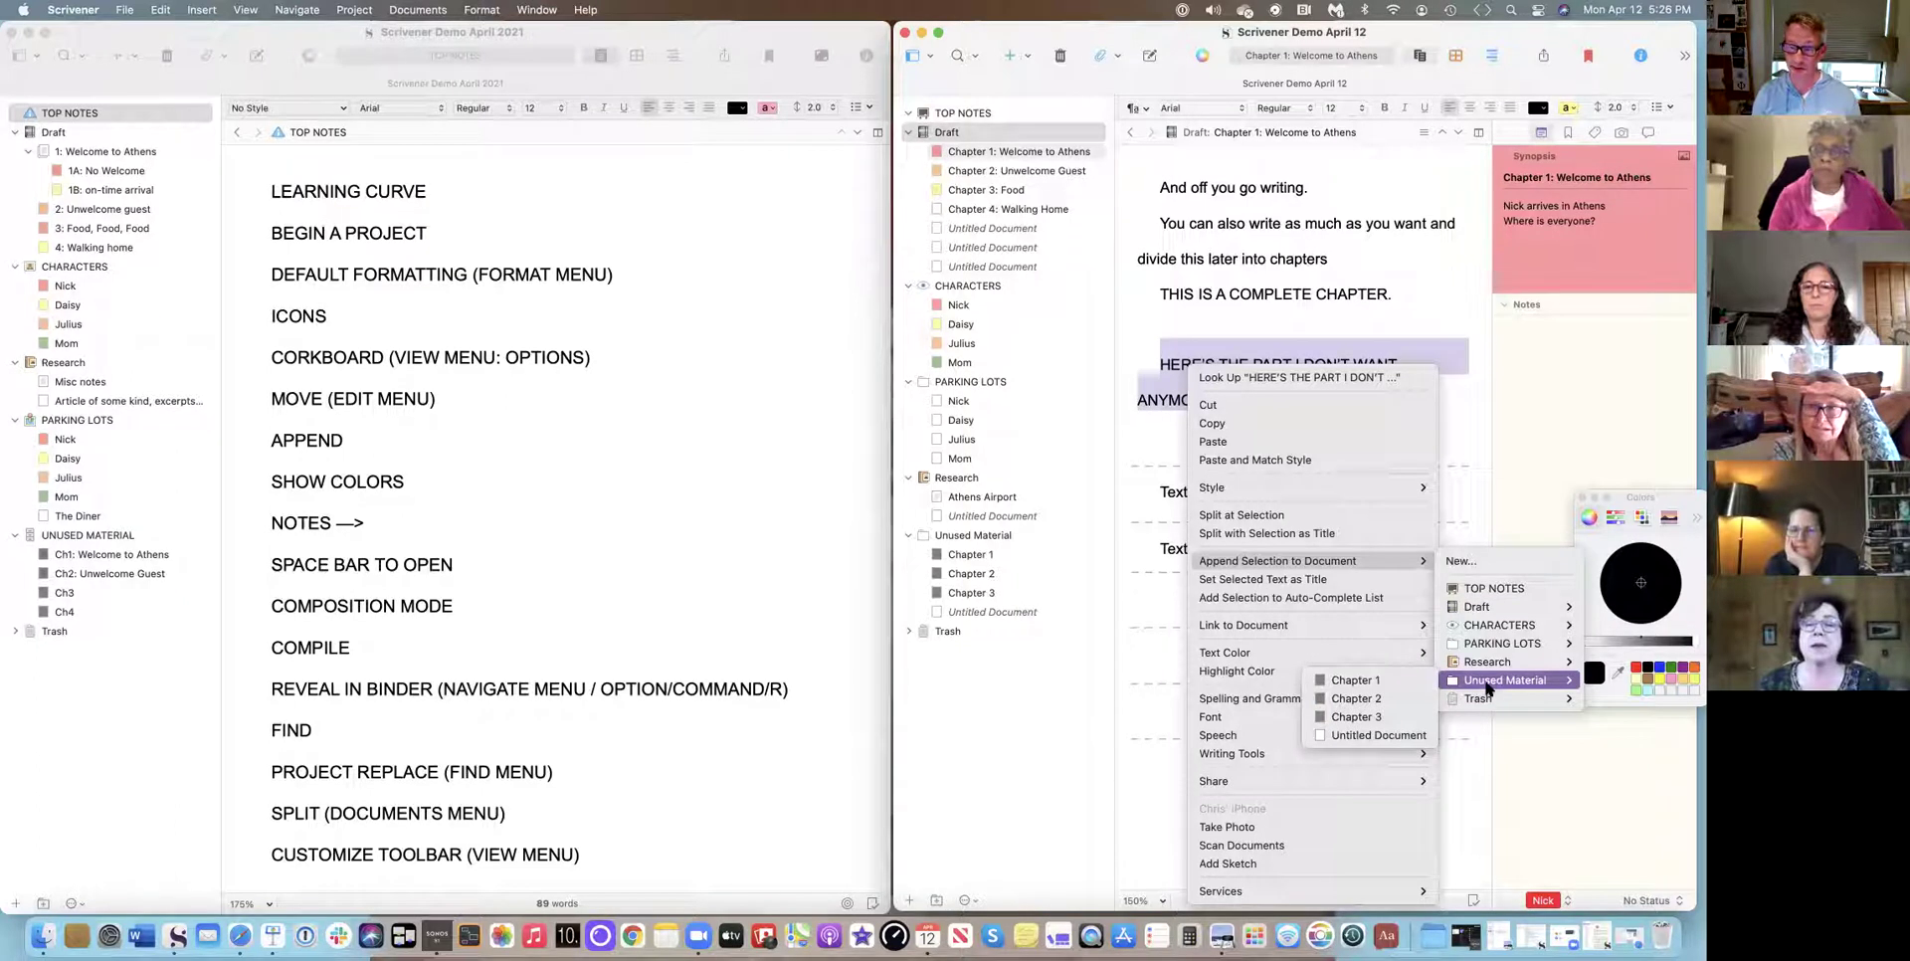
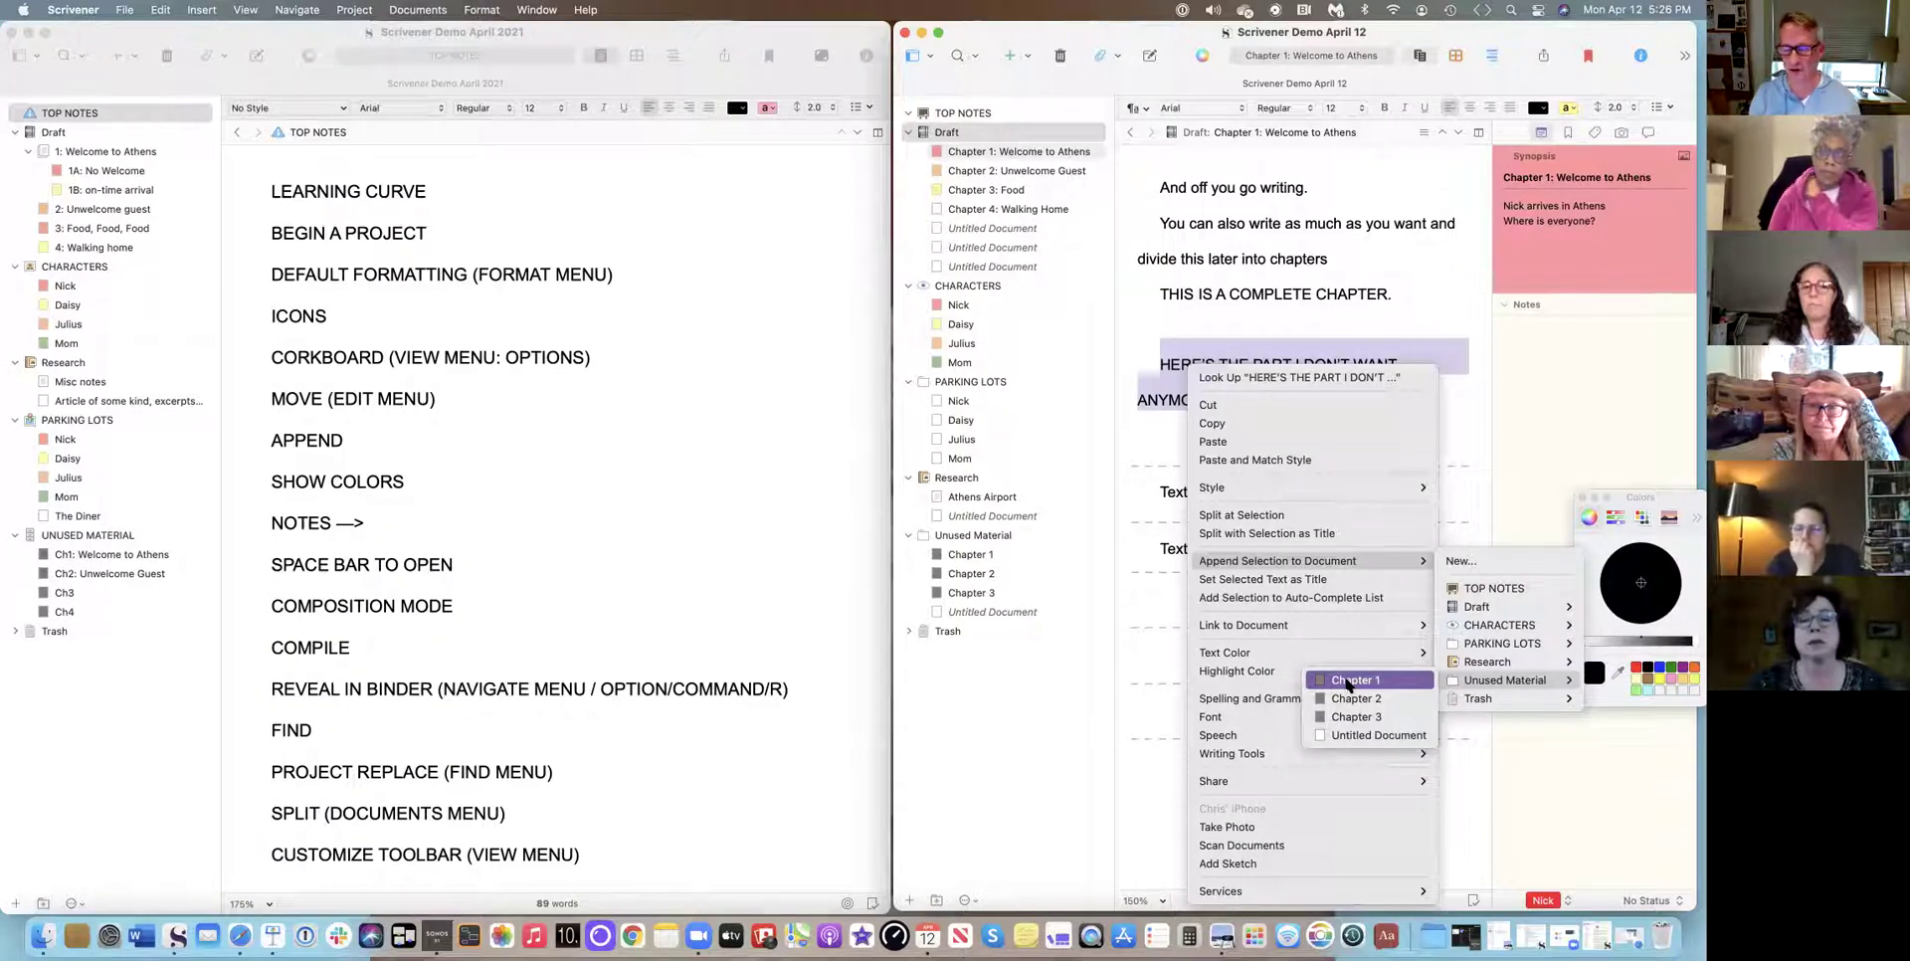
click(1353, 681)
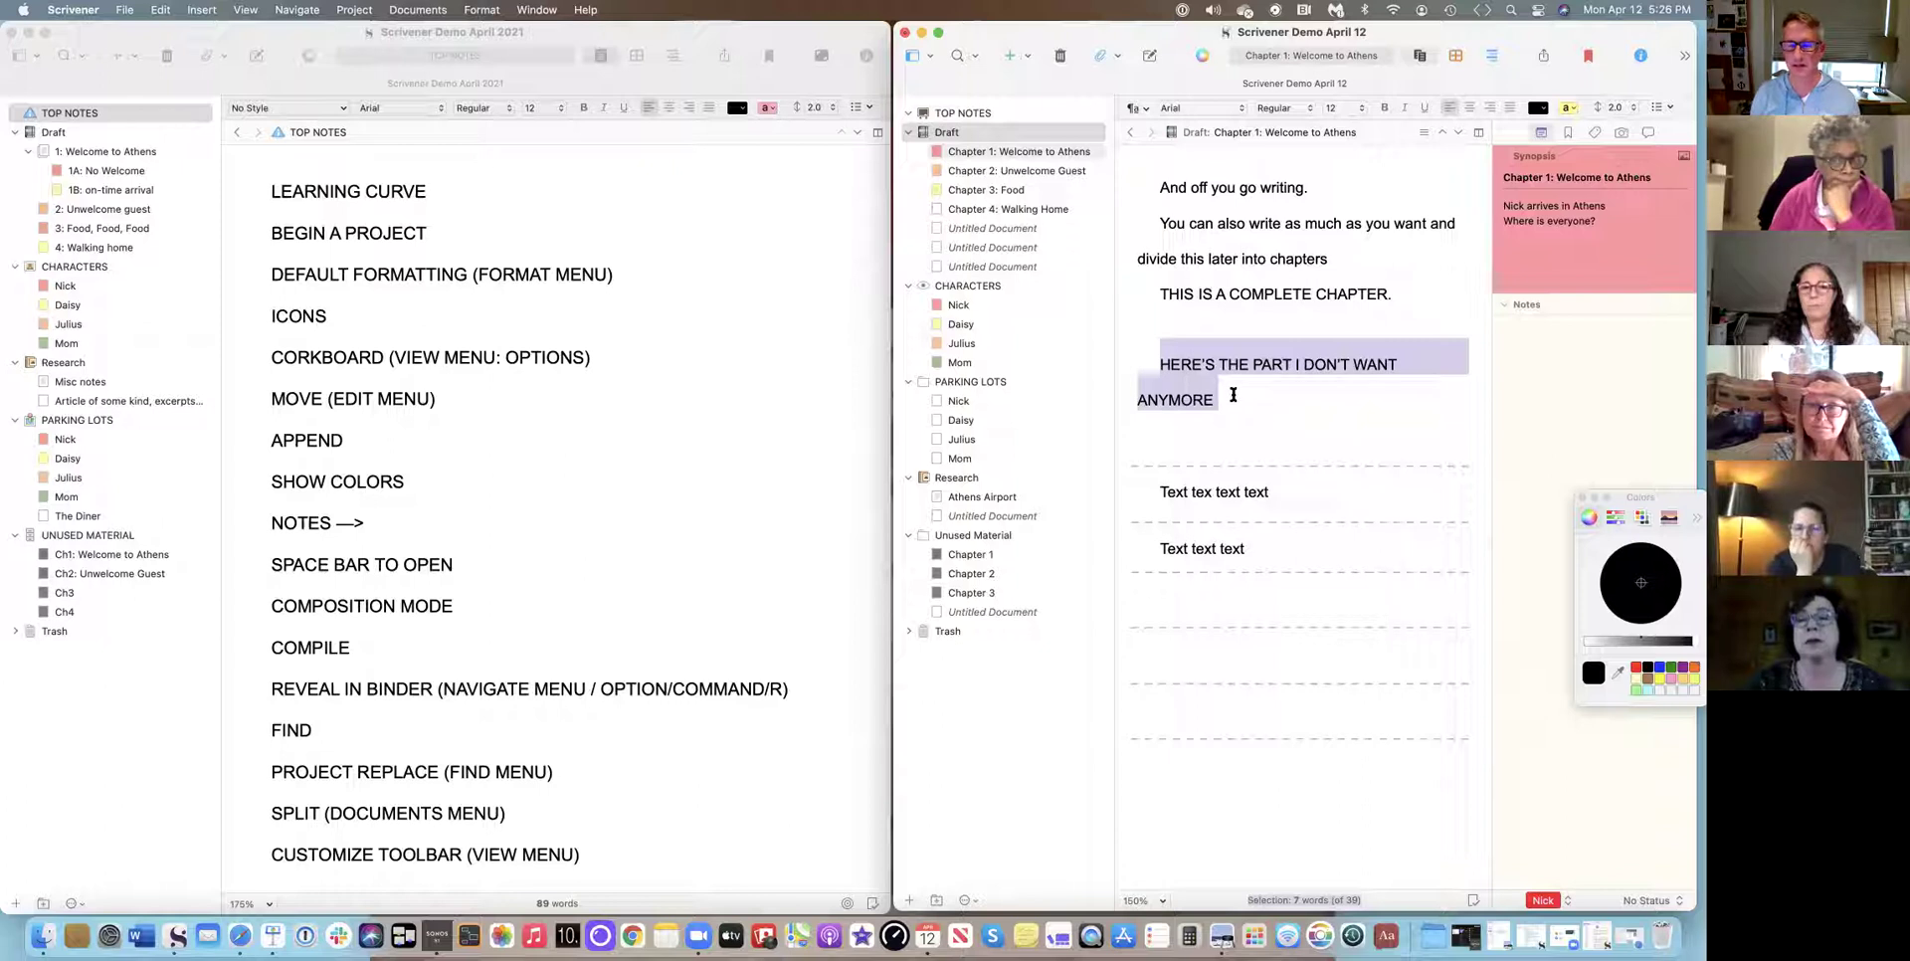
click(967, 555)
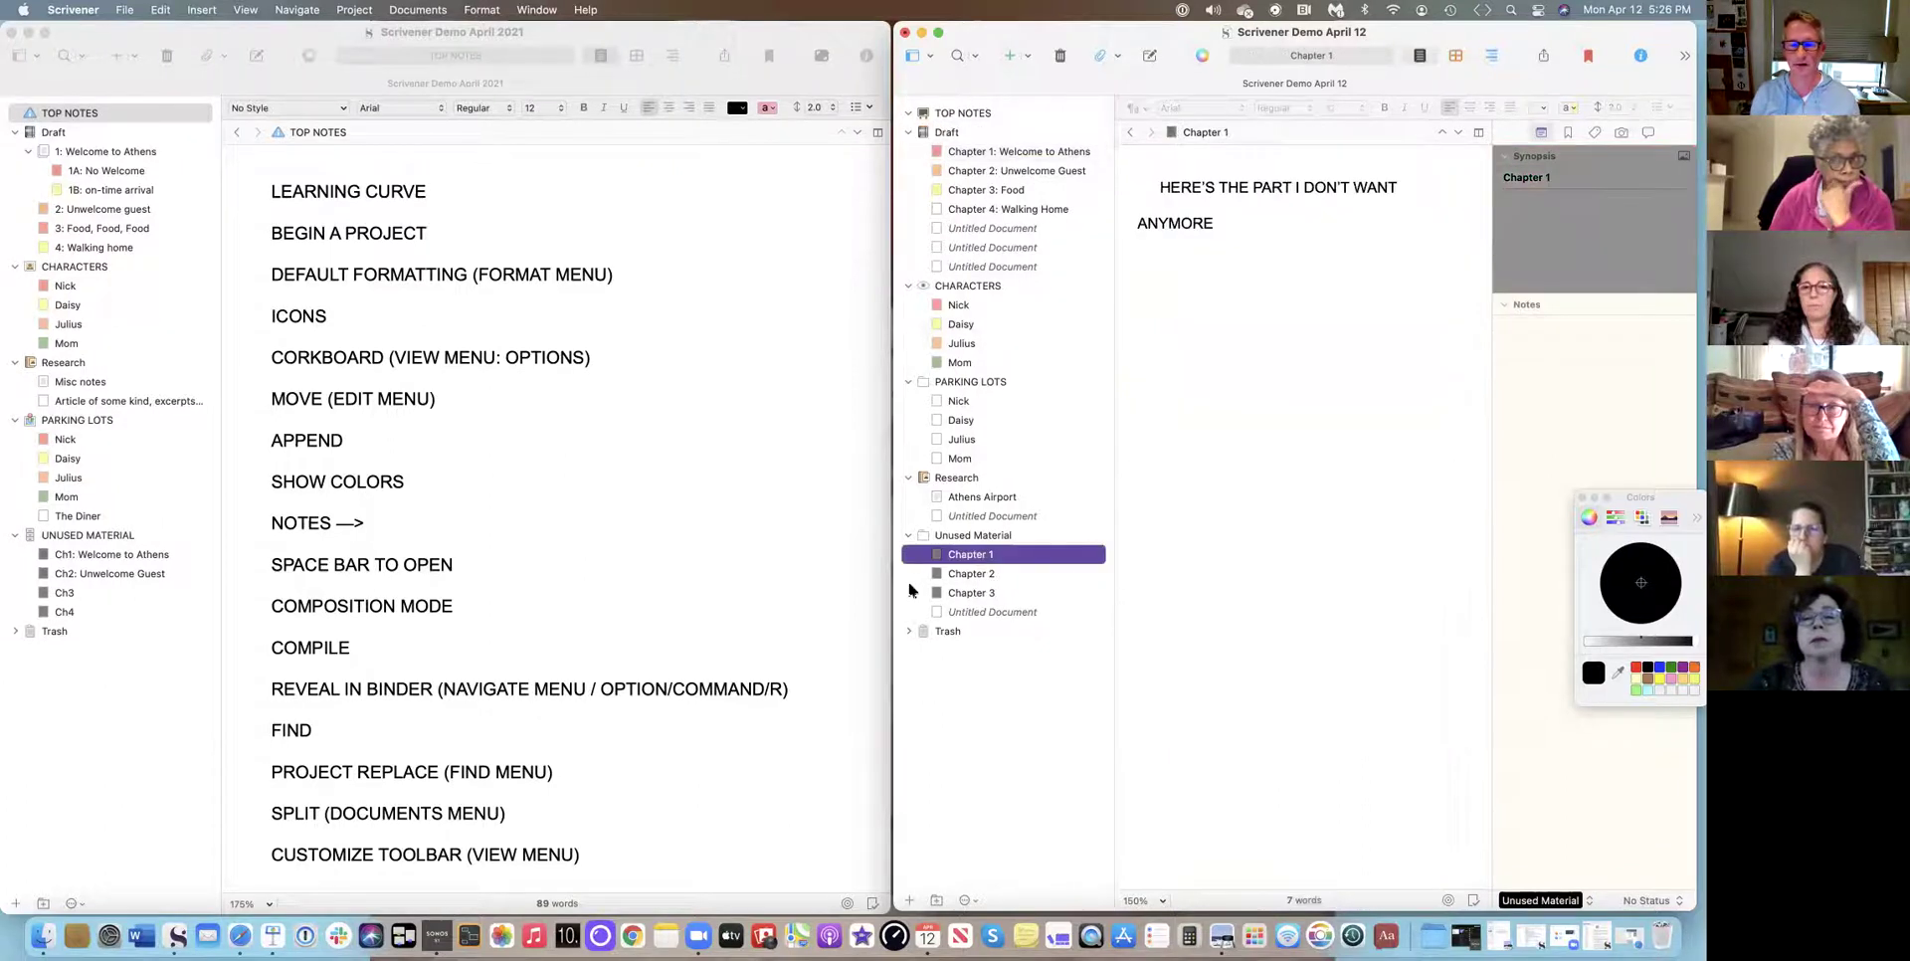
Delete the "HERE'S THE PART I DON'T WANT ANYMORE" paragraph from Chapter 1: Welcome to Athens in the Draft.
click(976, 157)
drag(1209, 395, 1156, 363)
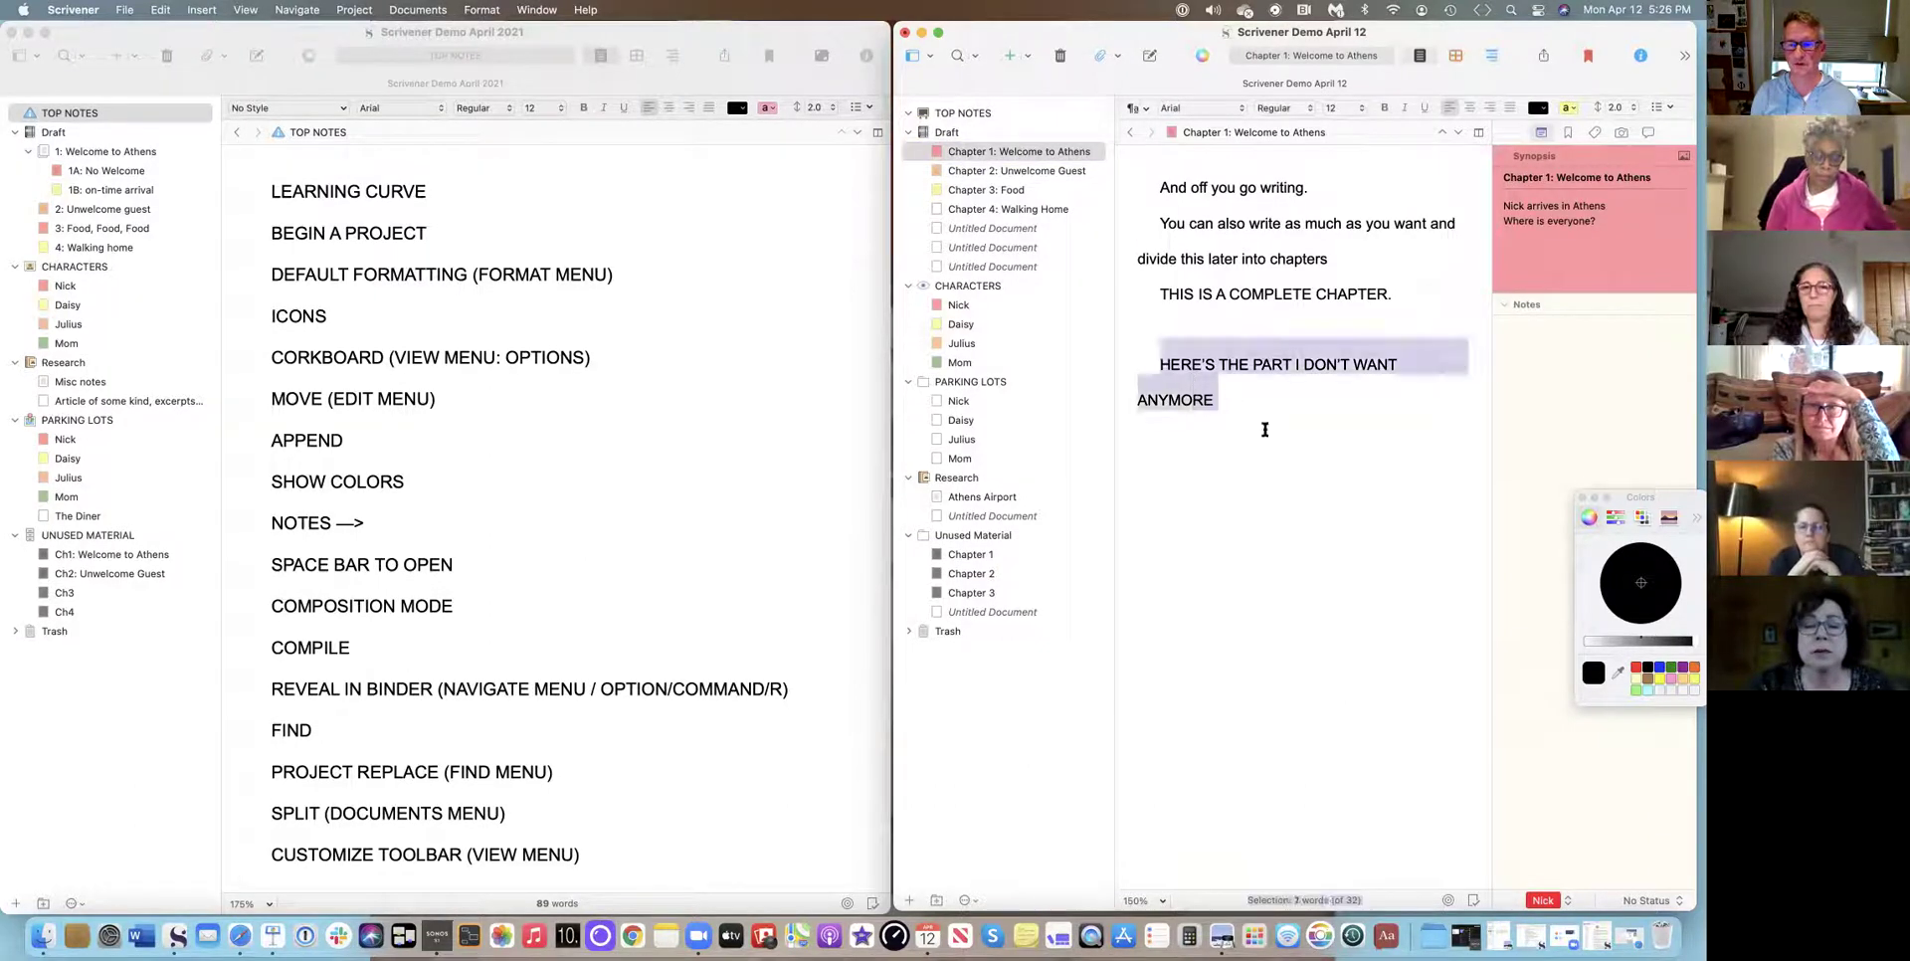
key(BackSpace)
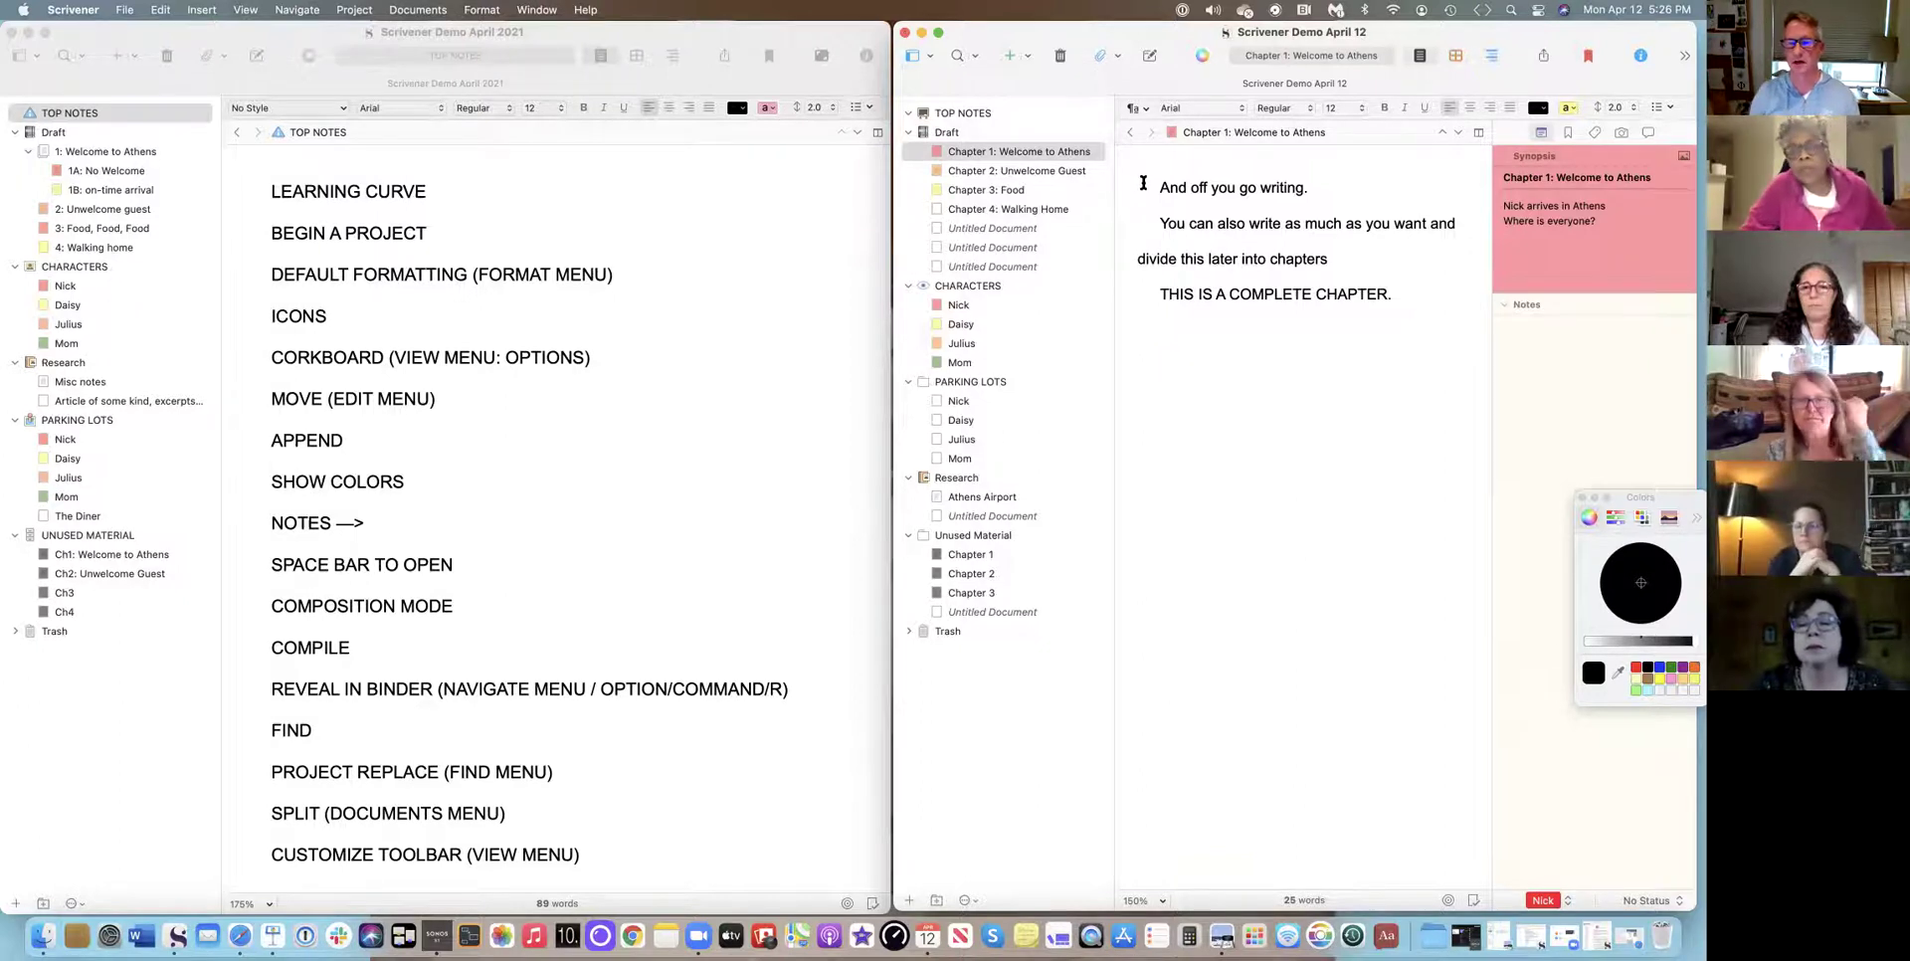
Append the entire text of Chapter 1: Welcome to Athens to Chapter 1 in Unused Material as a backup, and view the copy.
drag(1152, 295, 1363, 336)
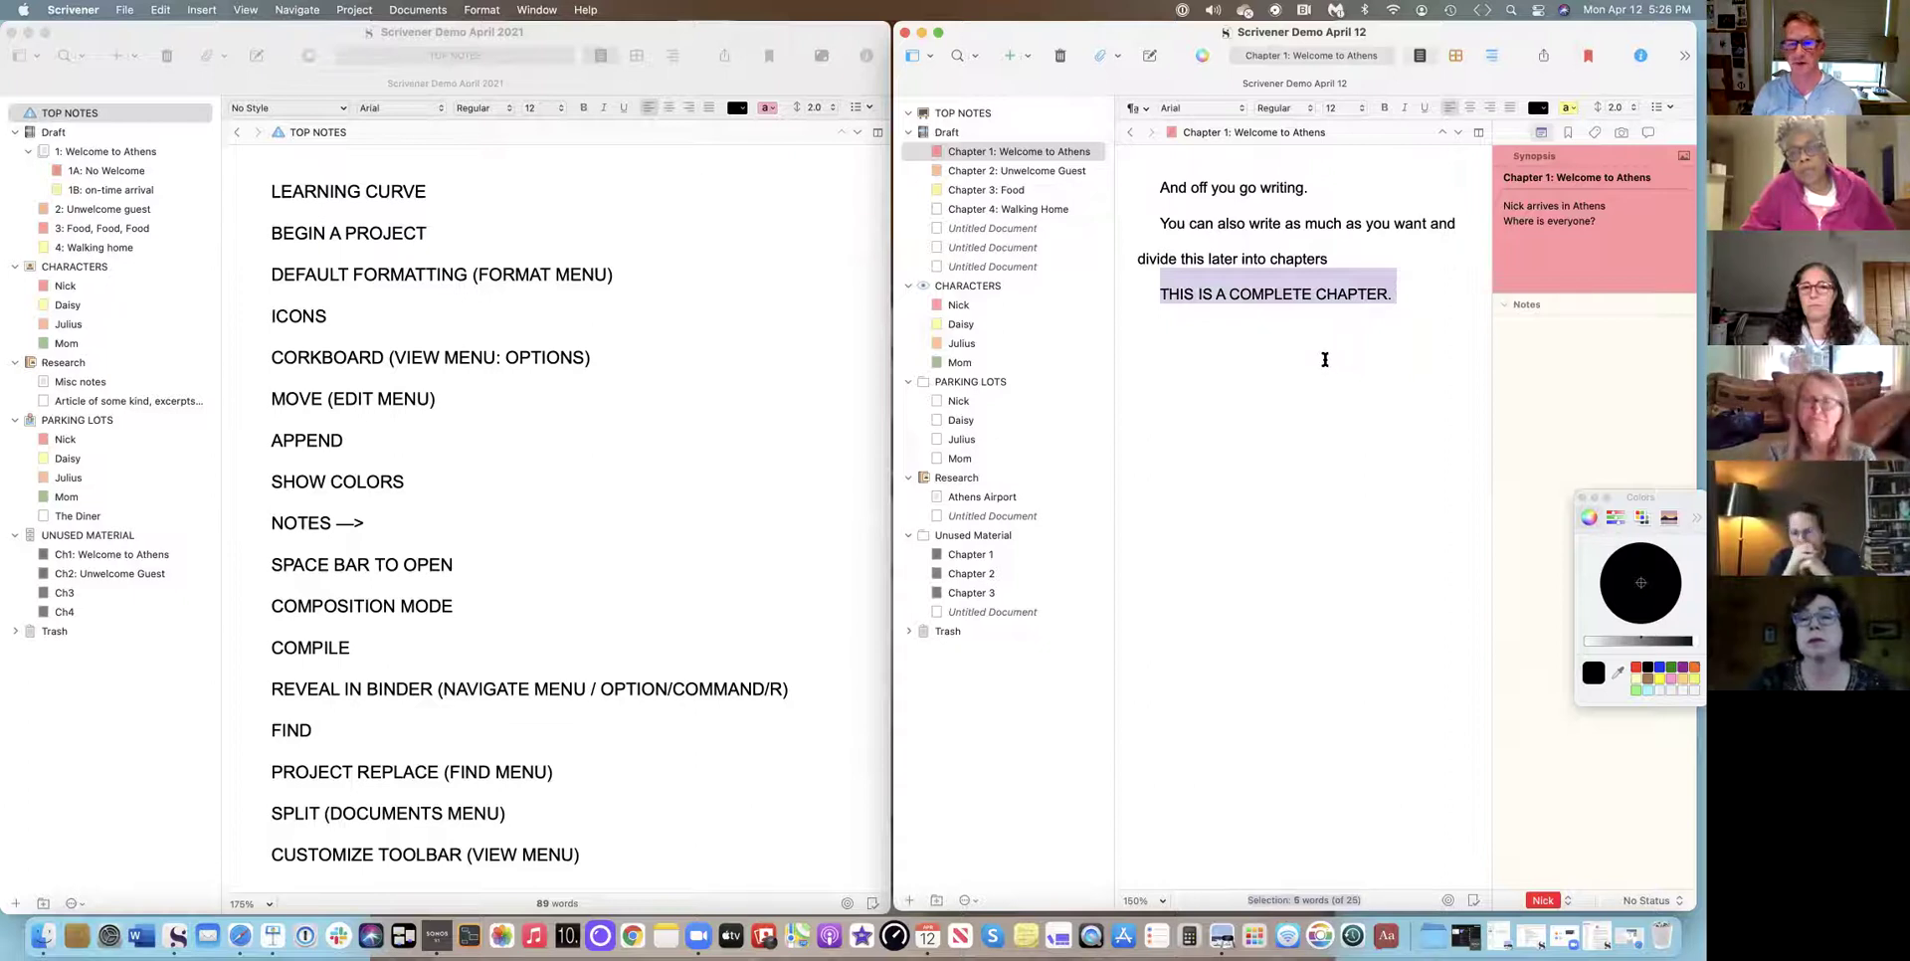
click(1232, 310)
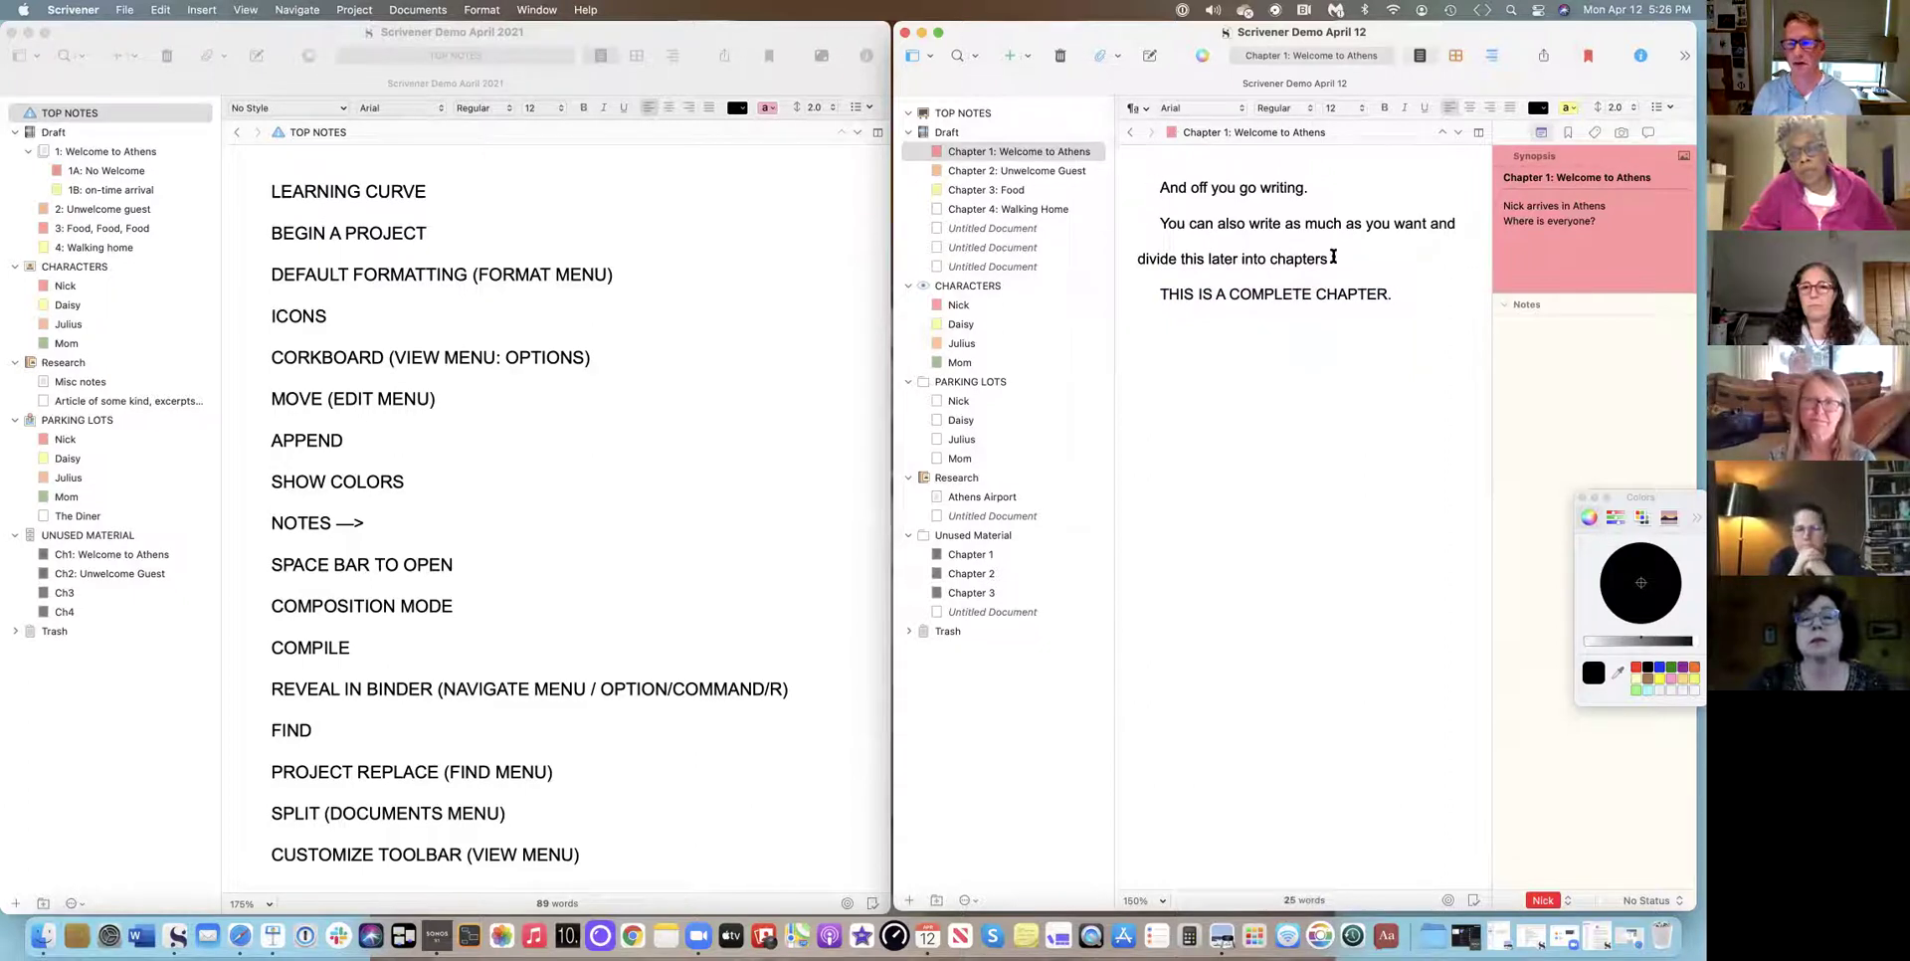
key(super+a)
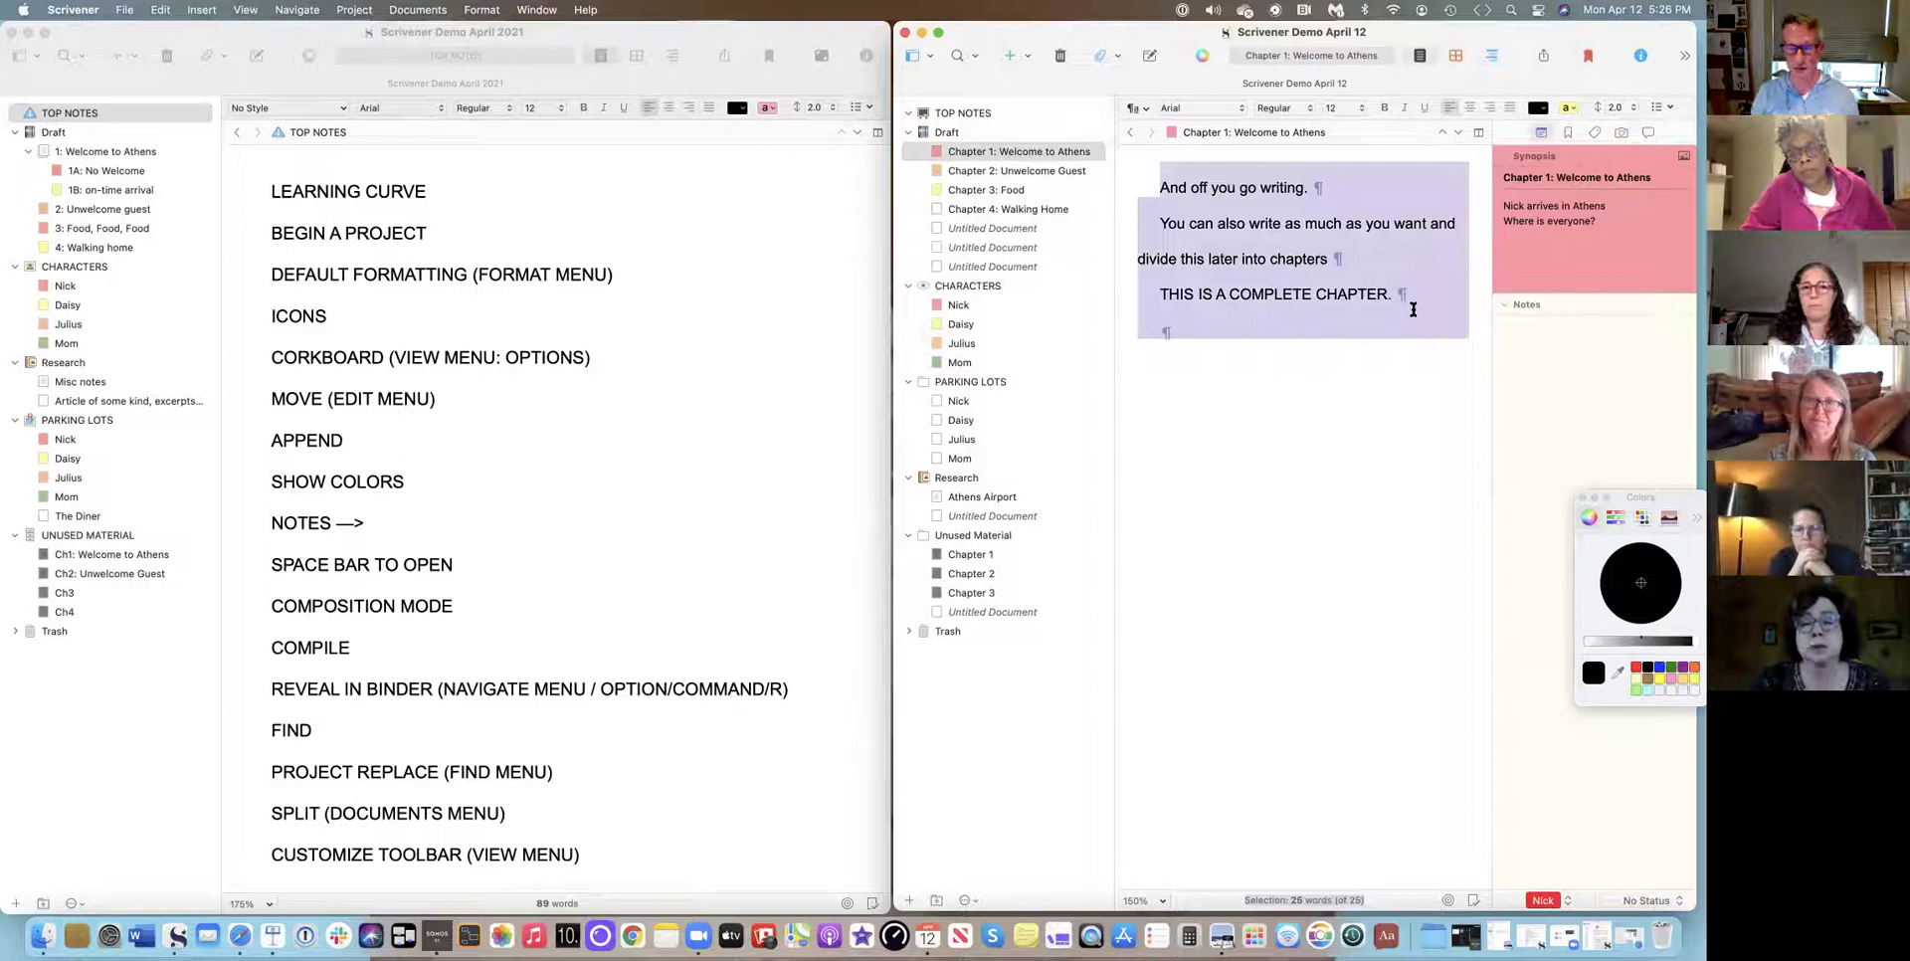
click(1410, 313)
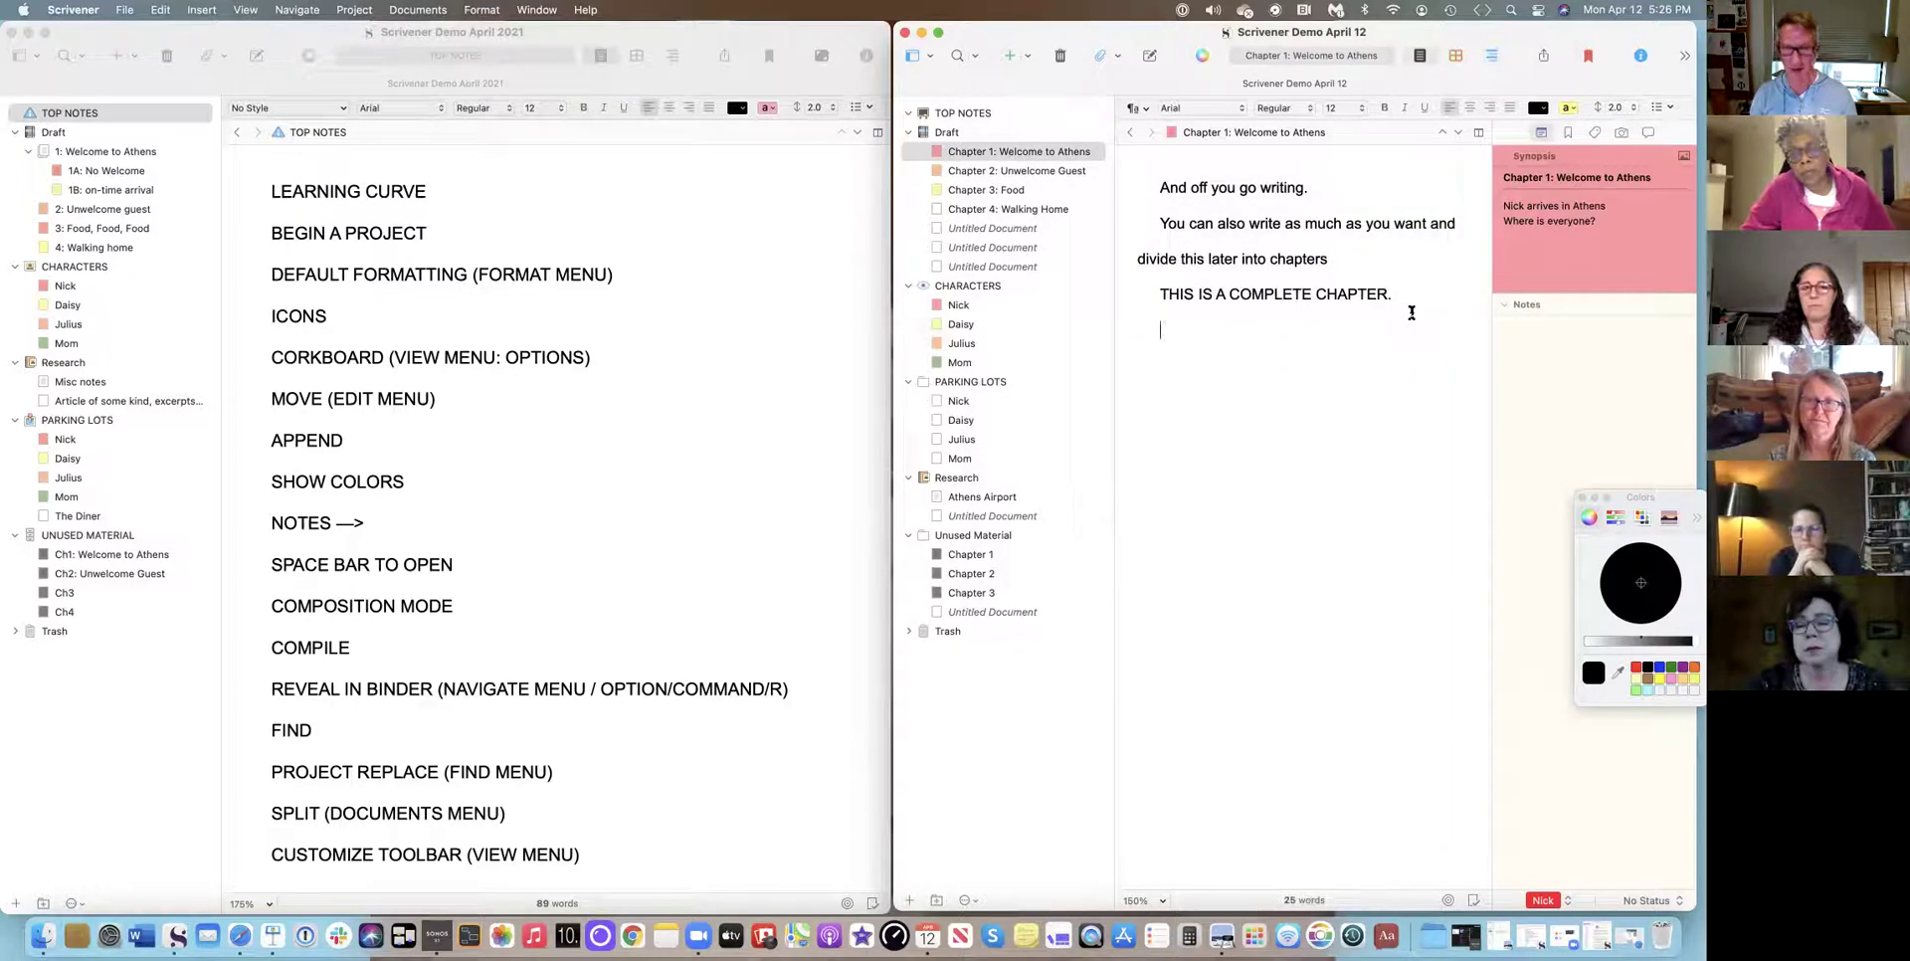
key(super+a)
right_click(1288, 251)
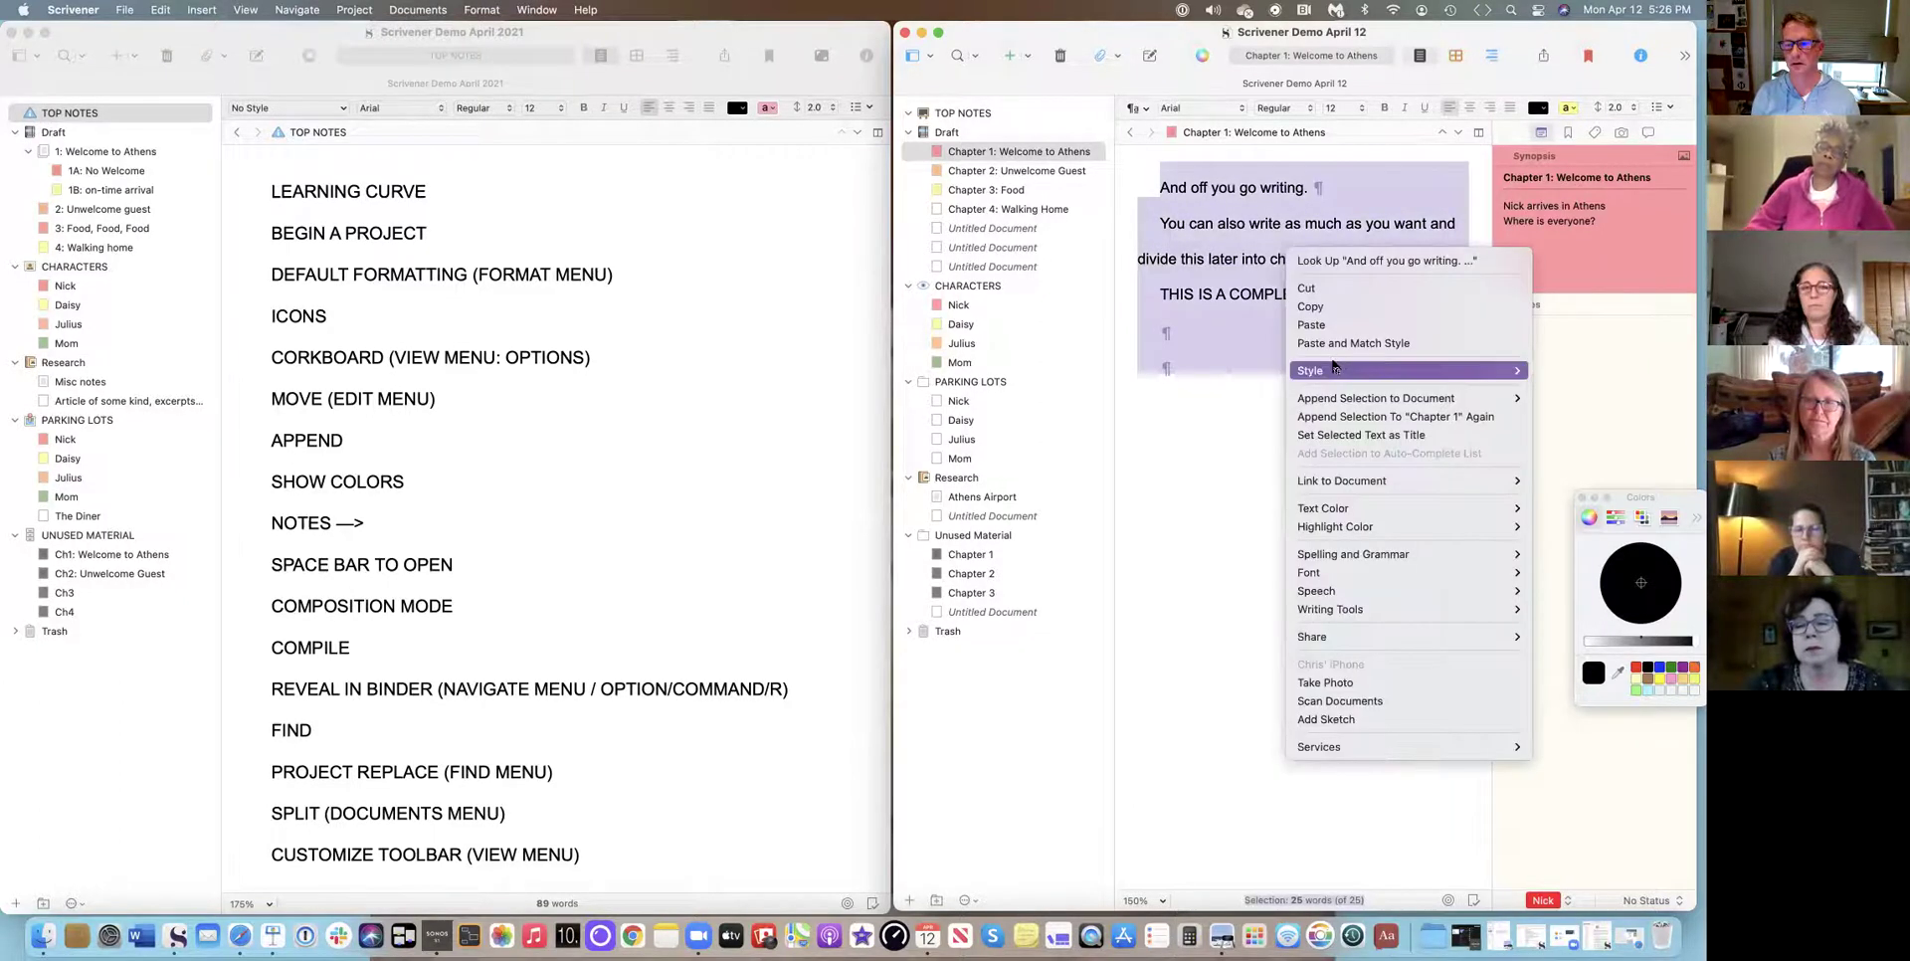
mouse_move(1335, 396)
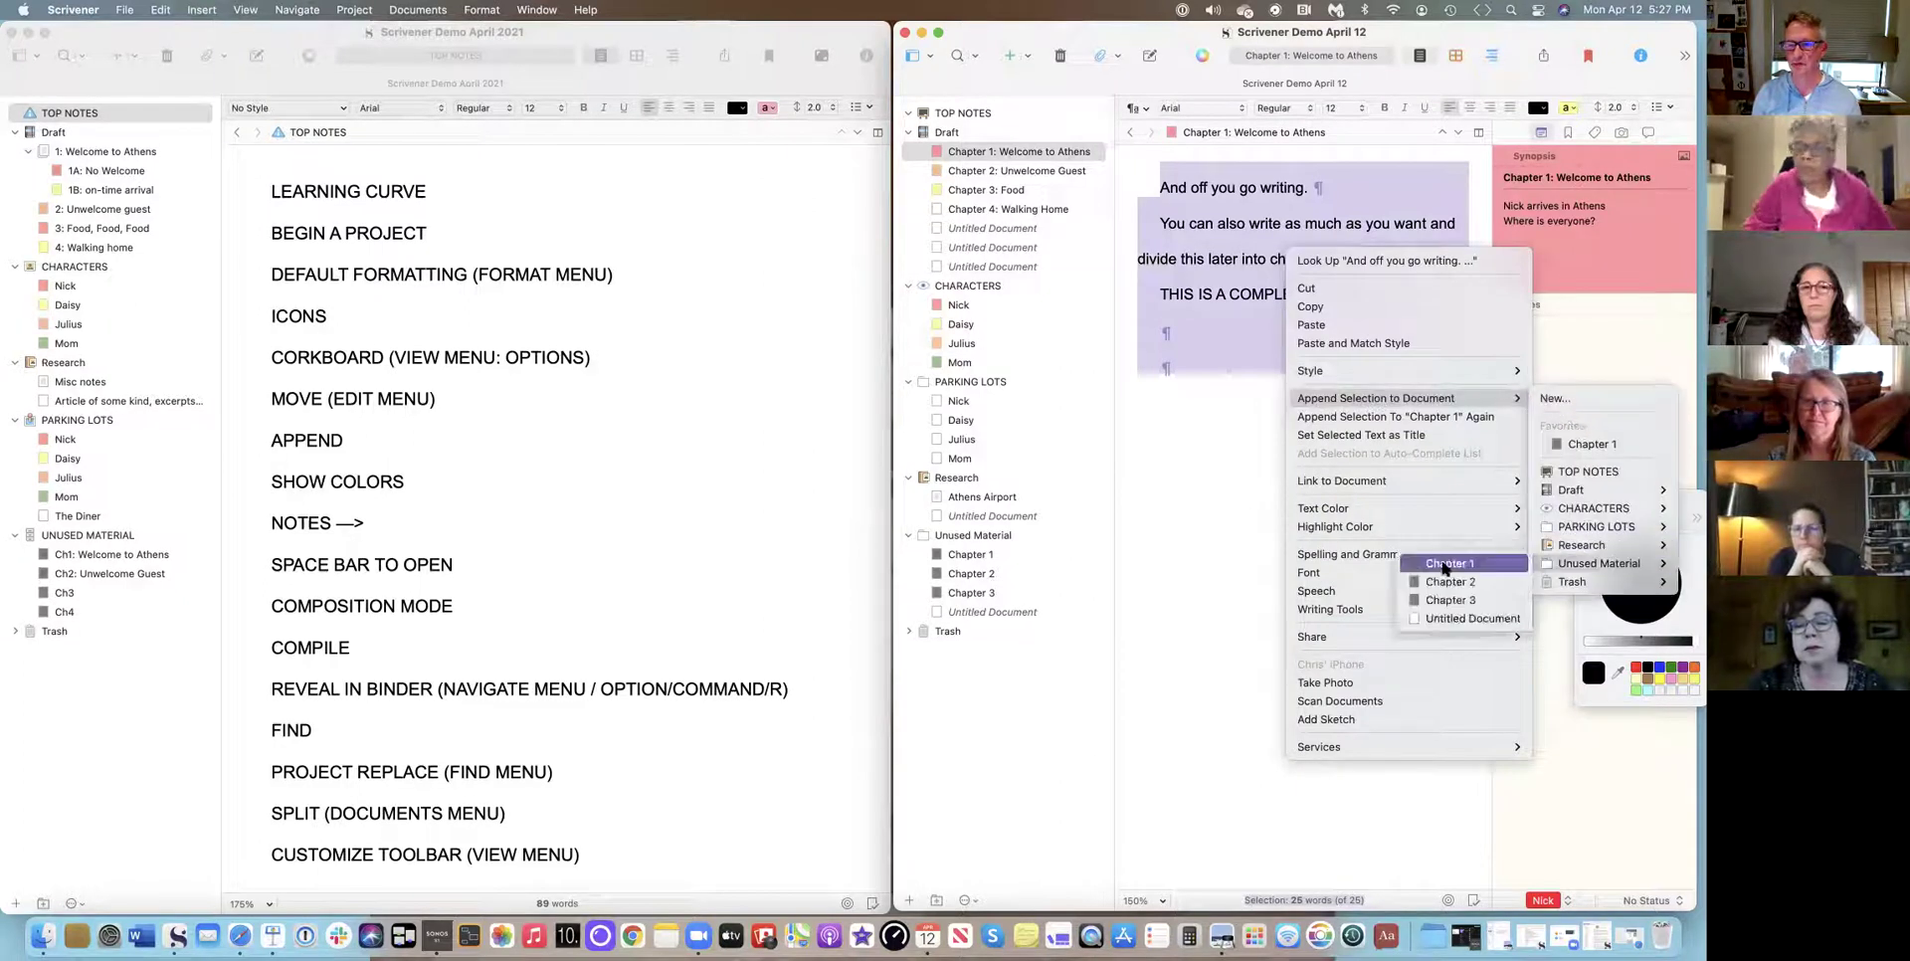
click(1577, 445)
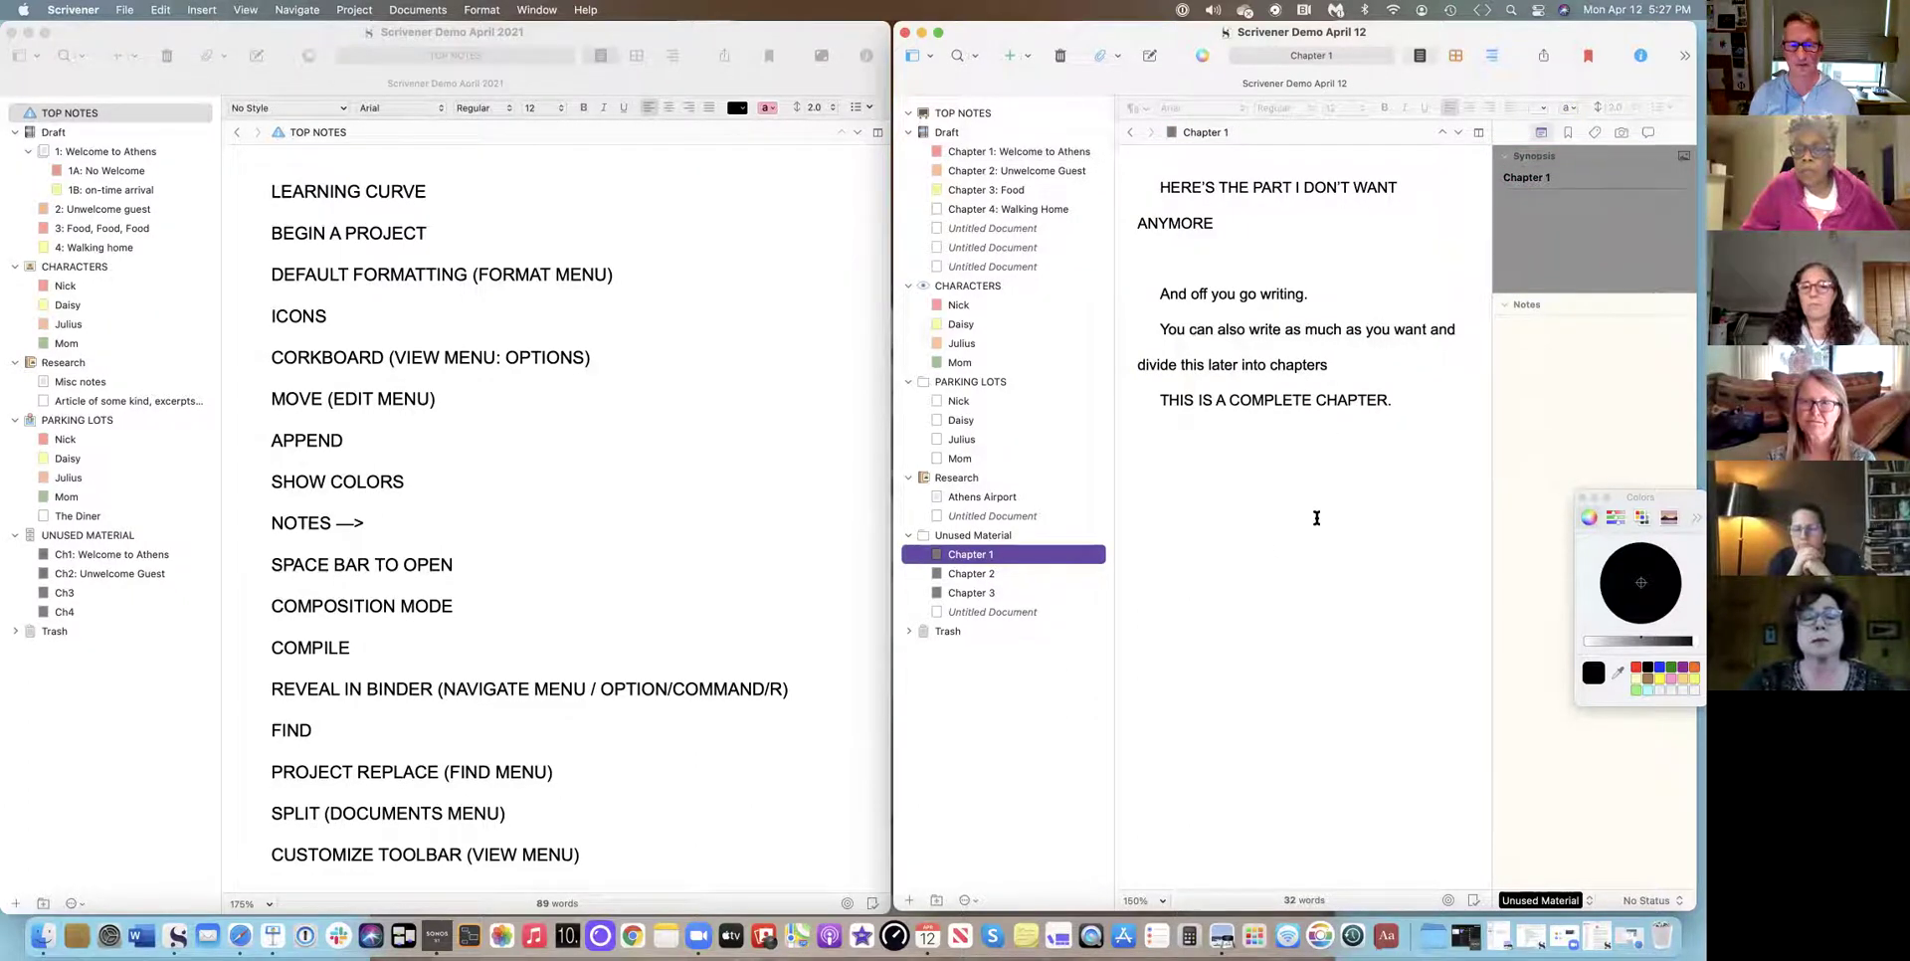
Insert "I can start to make changes without fear of losing anything" as a new opening paragraph in Chapter 1: Welcome to Athens.
click(1017, 151)
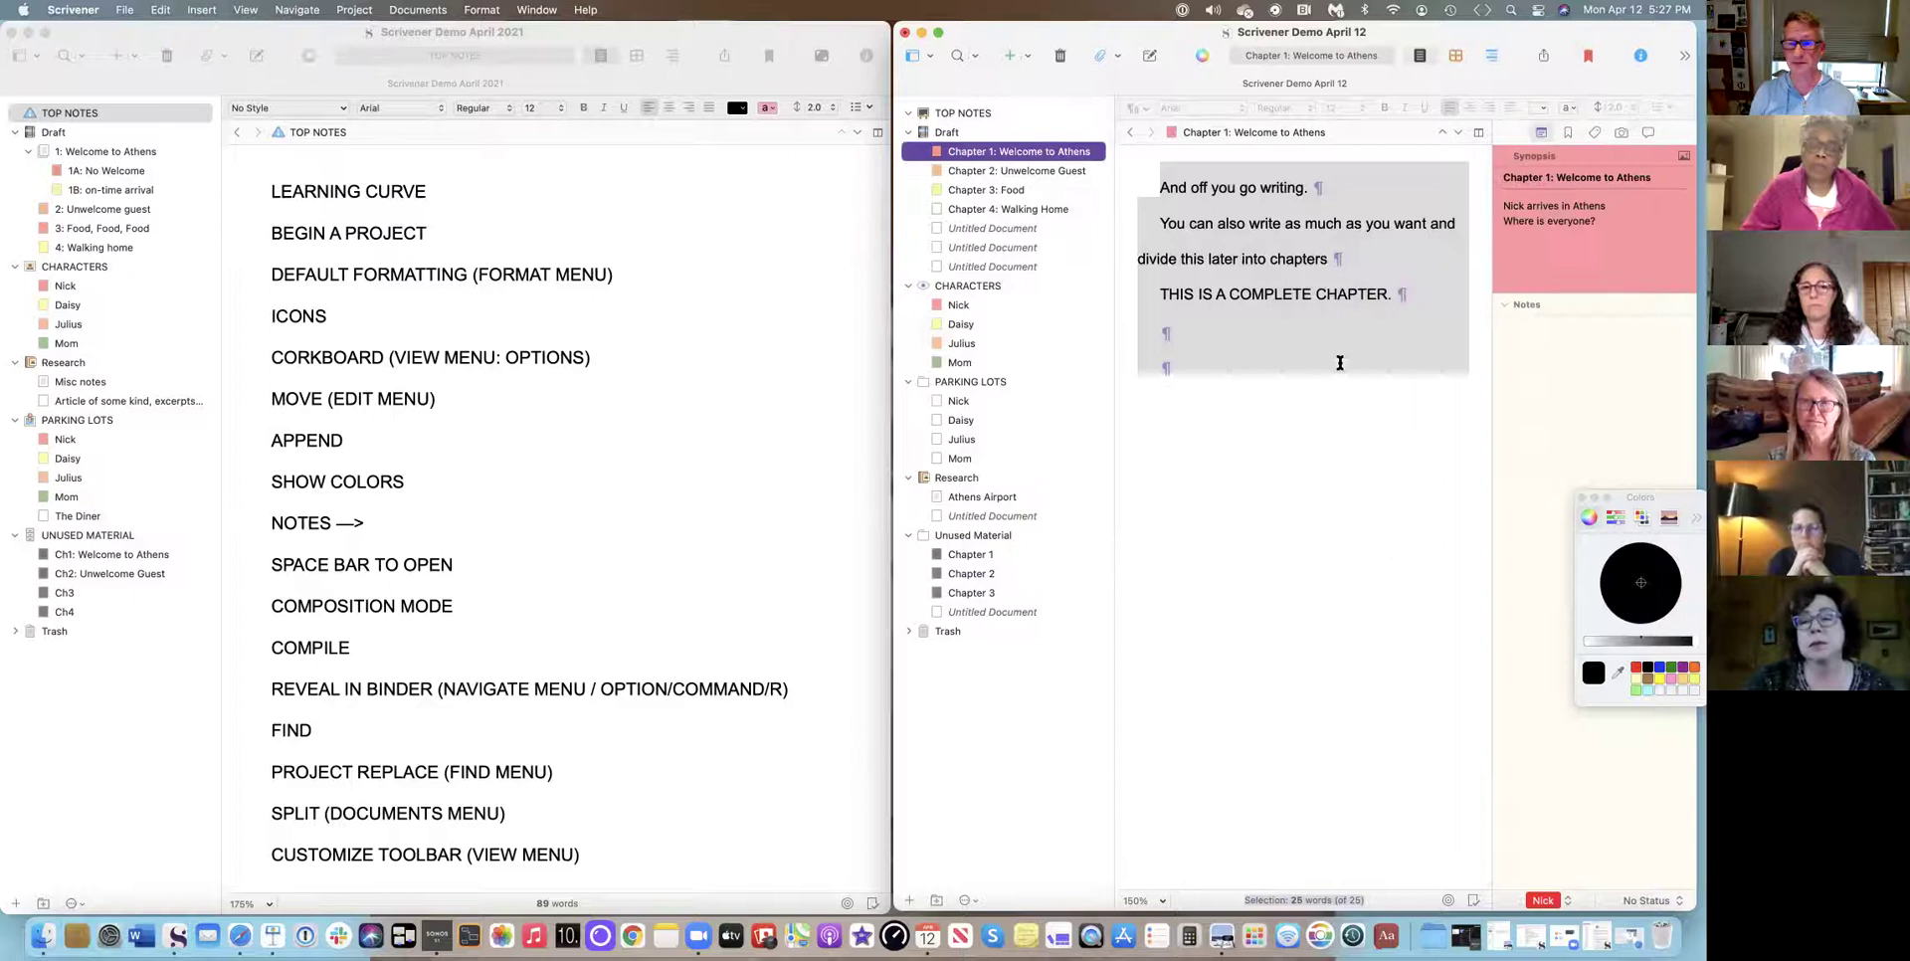
click(1255, 224)
text(I can start to make changes without fear of losing a)
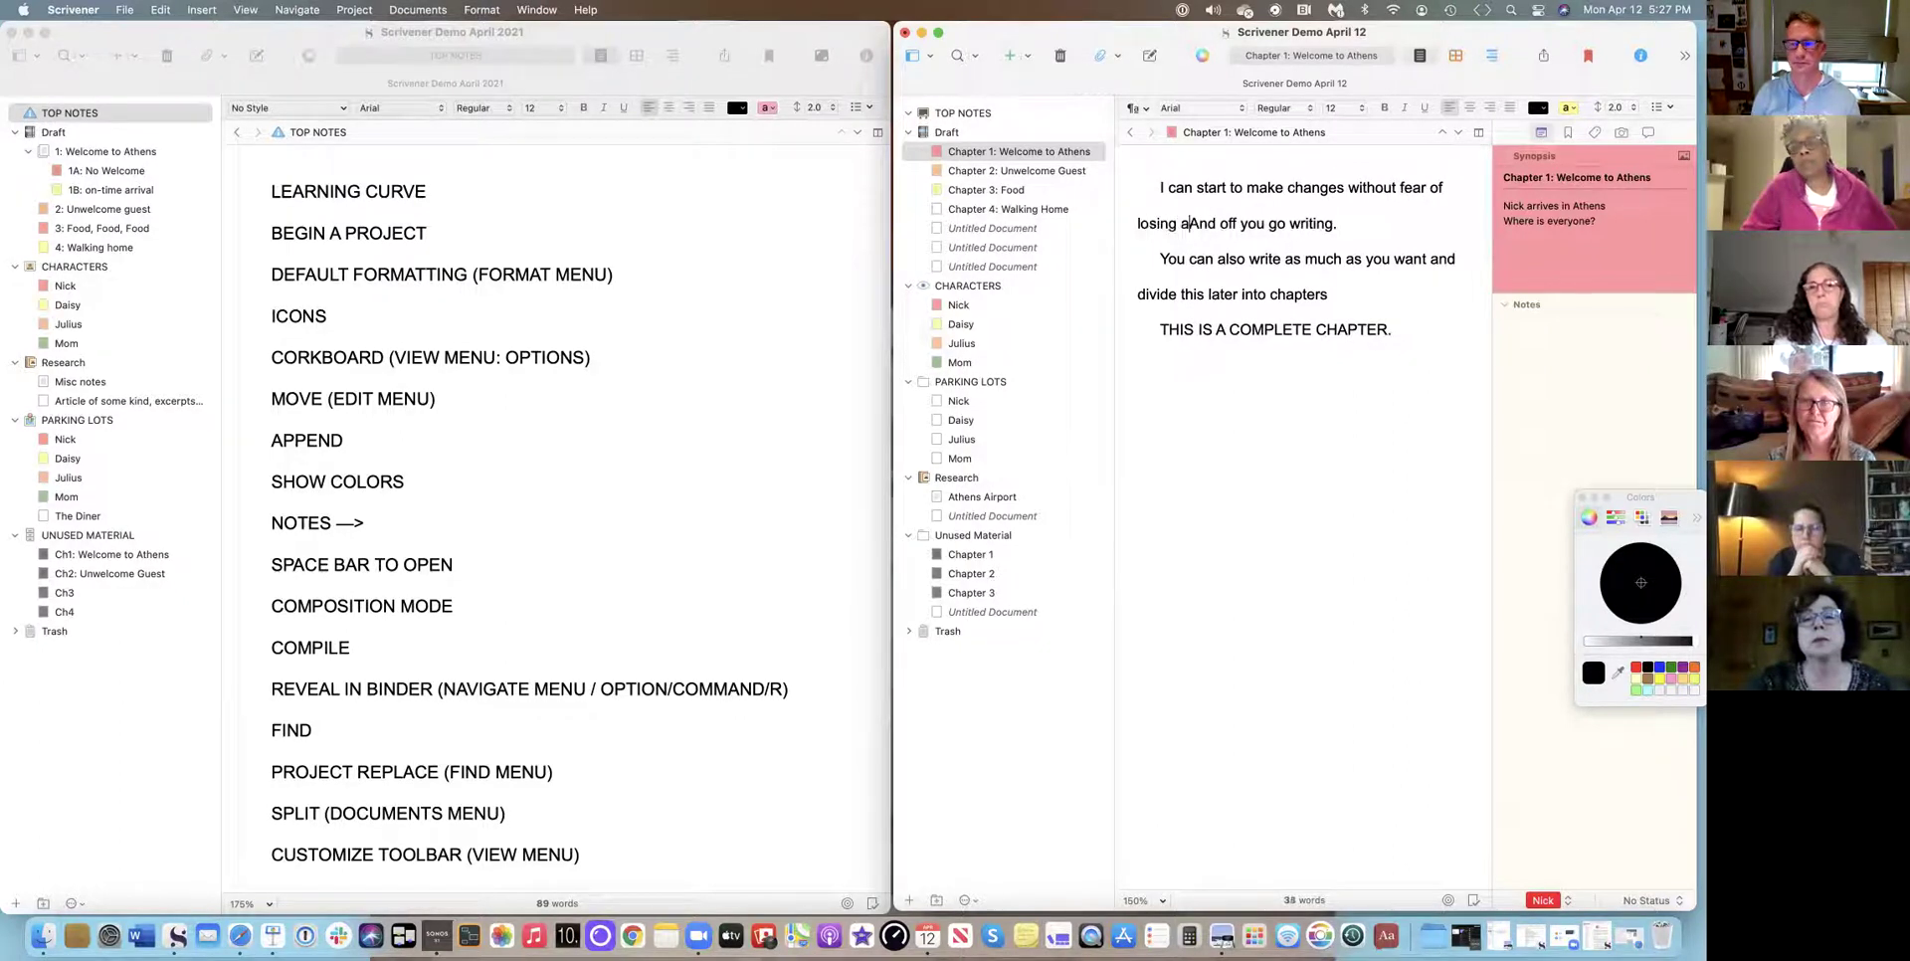
text(nything)
key(Return)
key(Return)
Replace the sentence "And off you go writing." with "ETC" followed by a blank line.
key(shift+Down)
key(BackSpace)
key(BackSpace)
text(ETC)
key(Return)
key(Return)
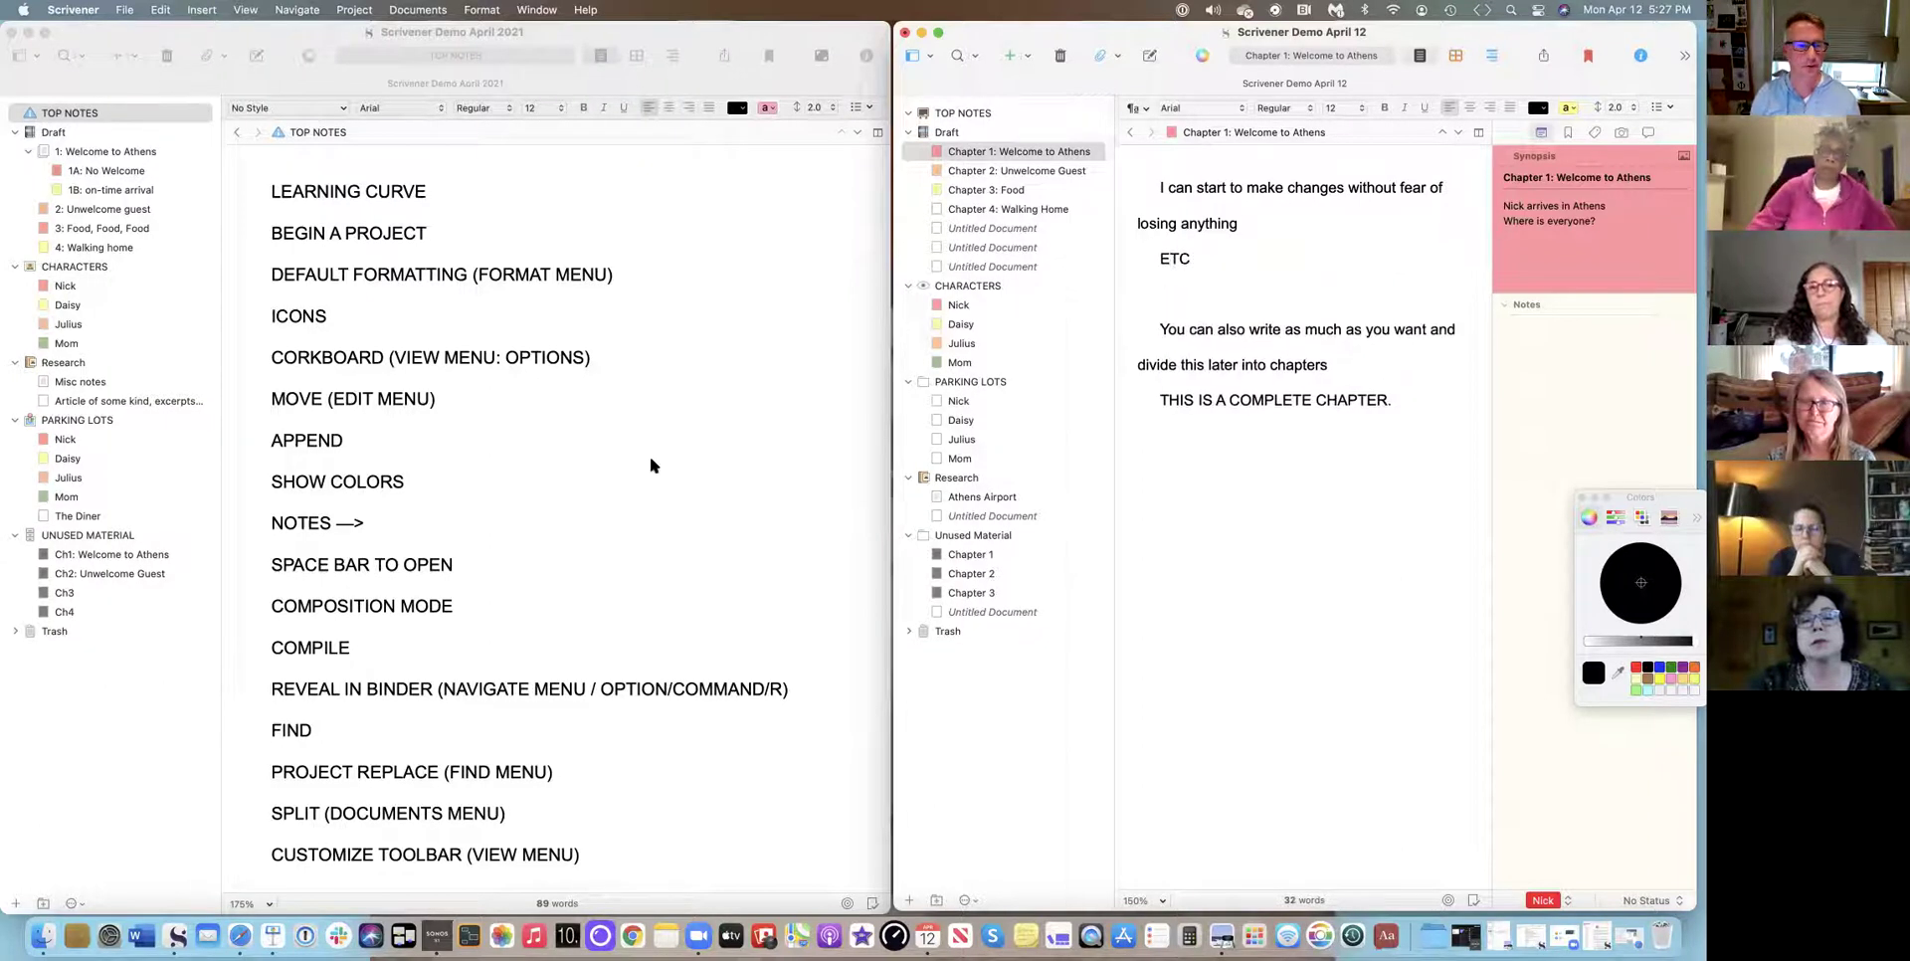
Color the paragraph "You can also write as much as you want and divide this later into chapters" red.
click(305, 438)
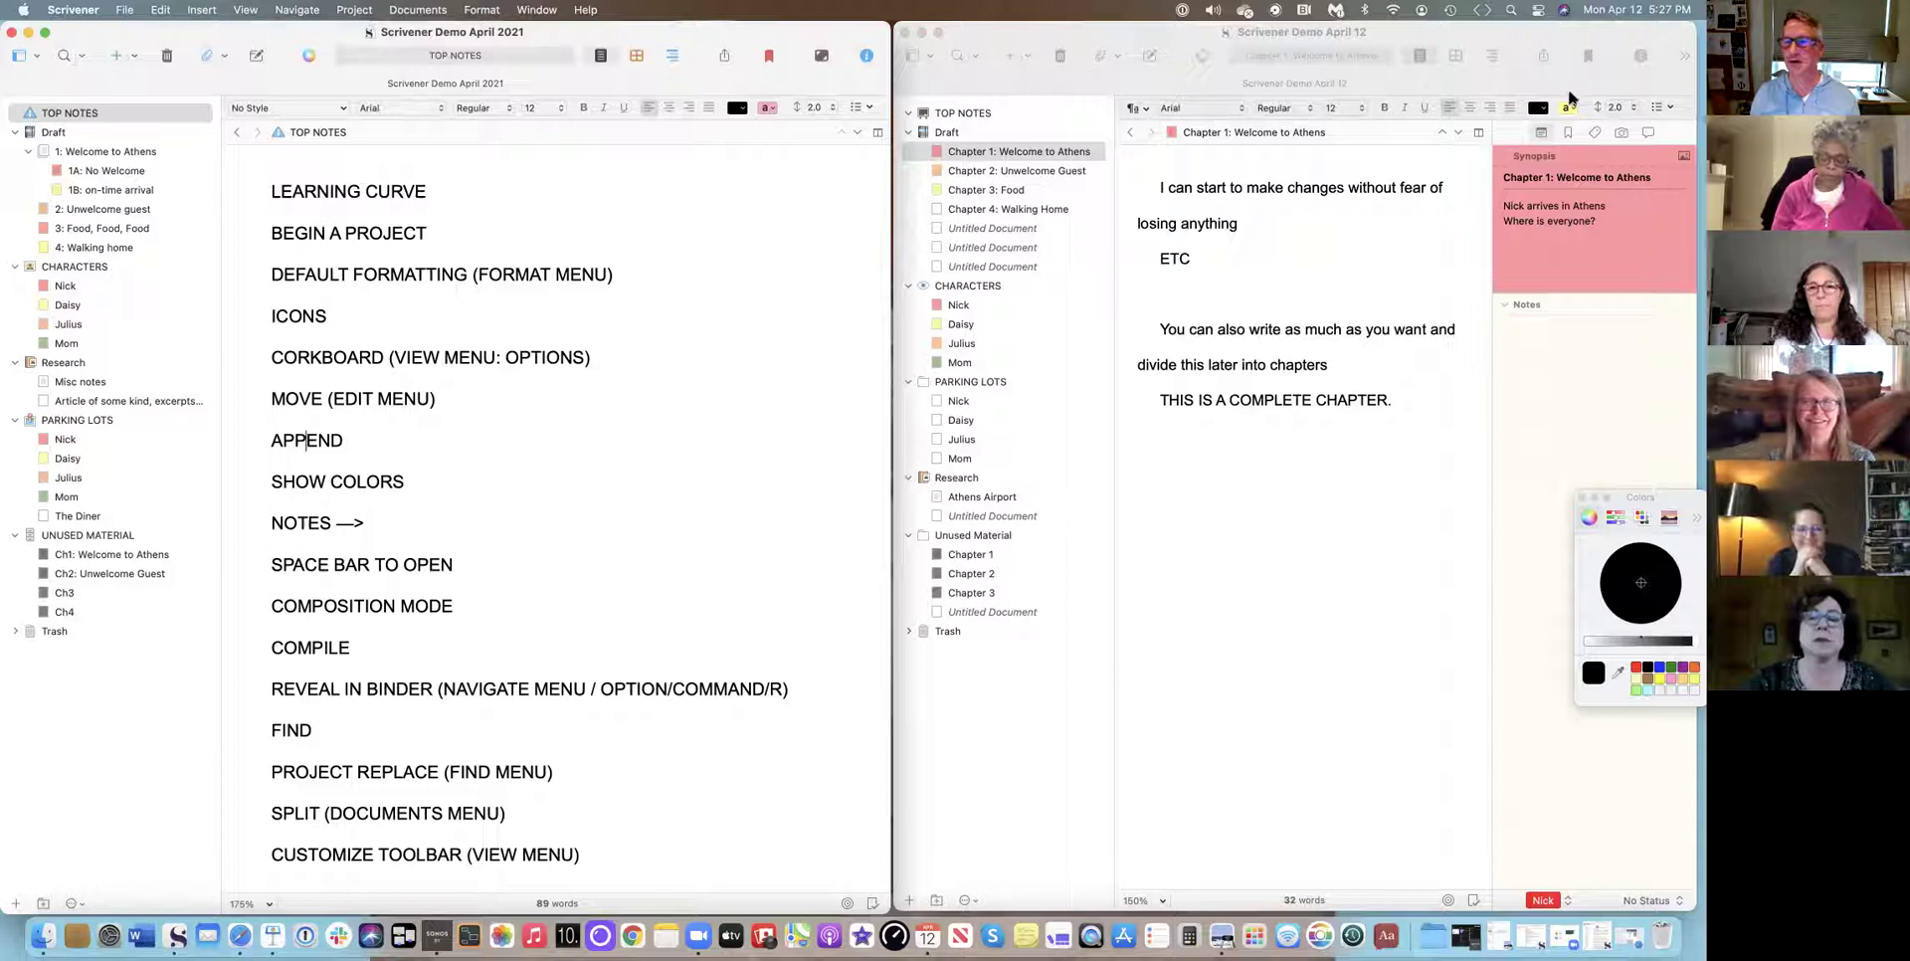
click(1539, 110)
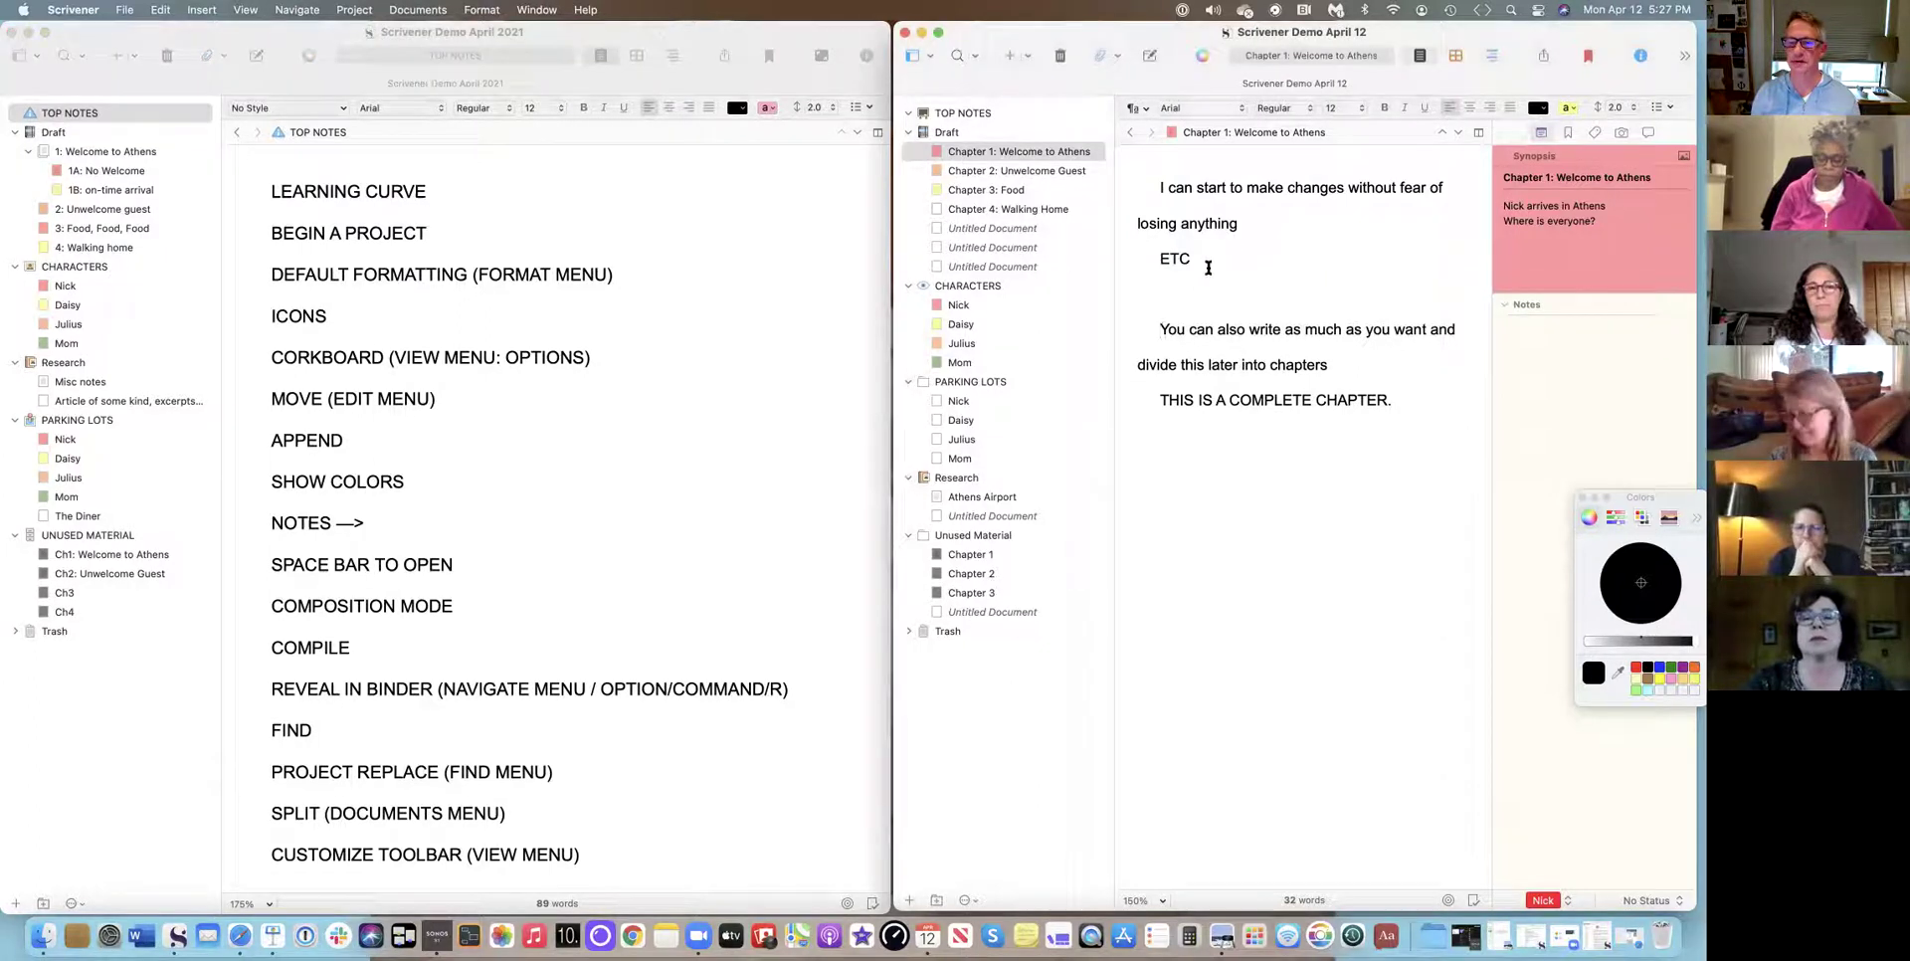
drag(1160, 330, 1328, 365)
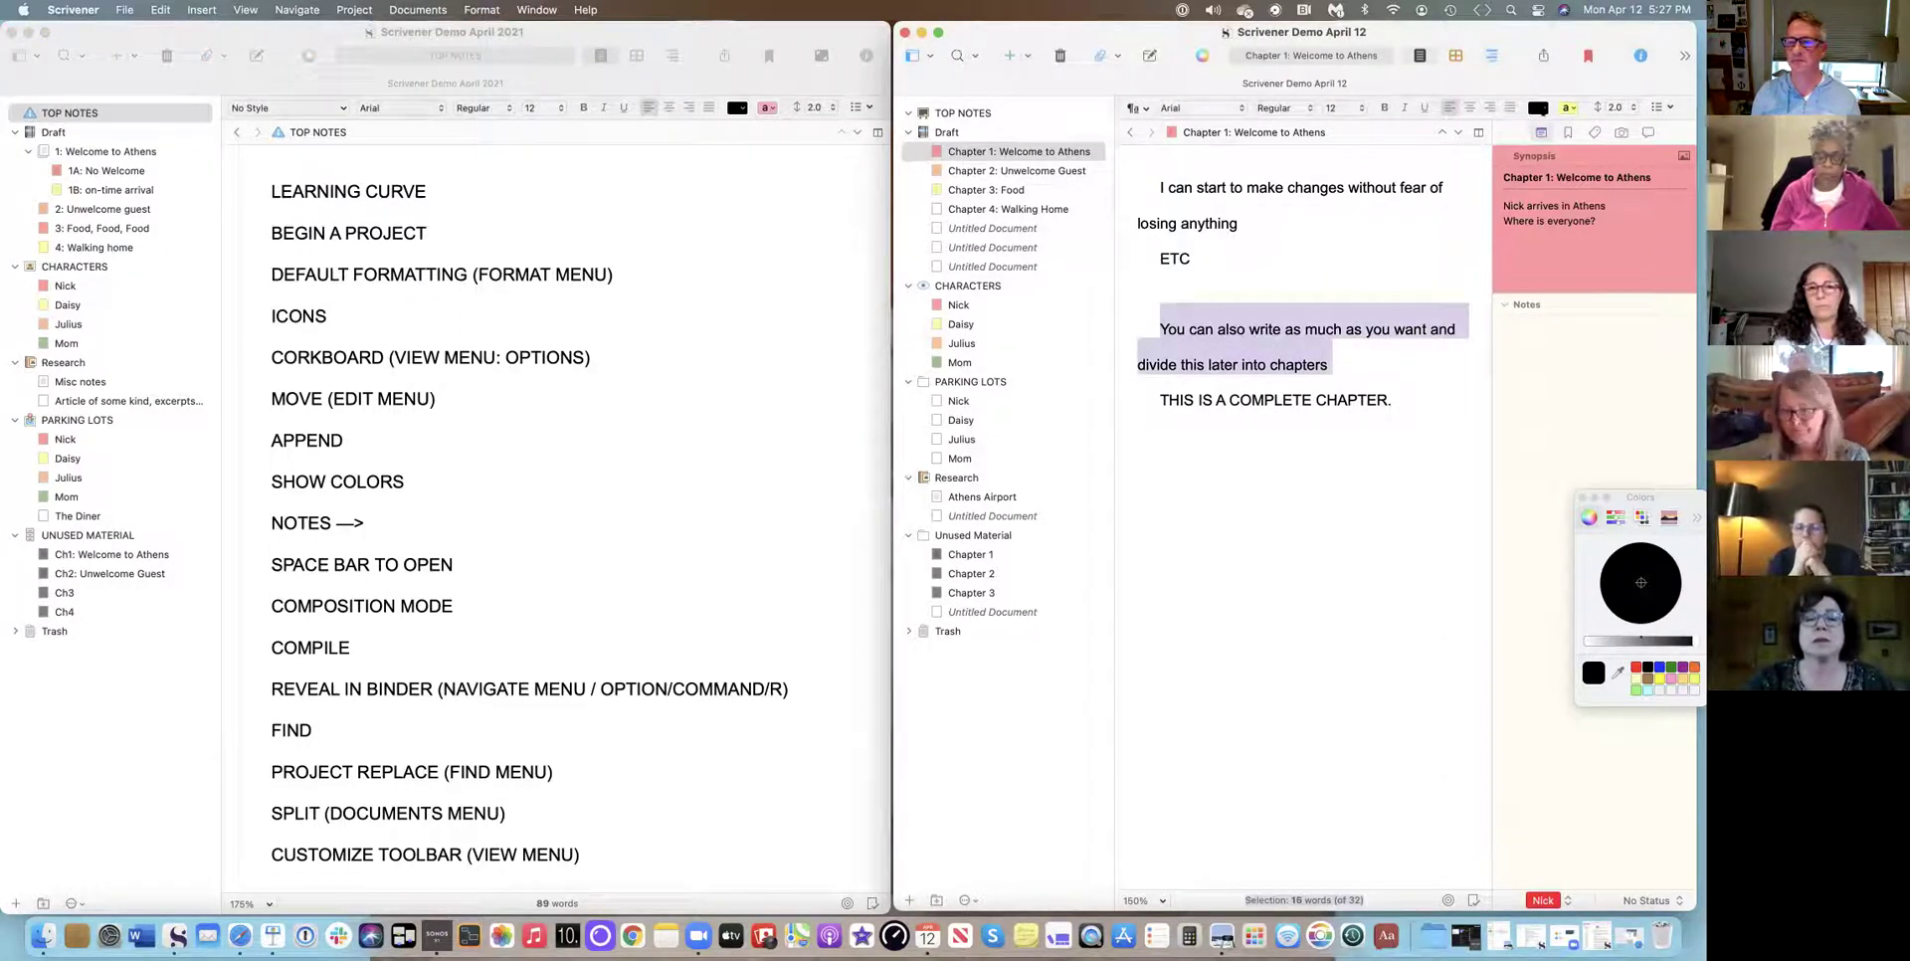
click(1539, 110)
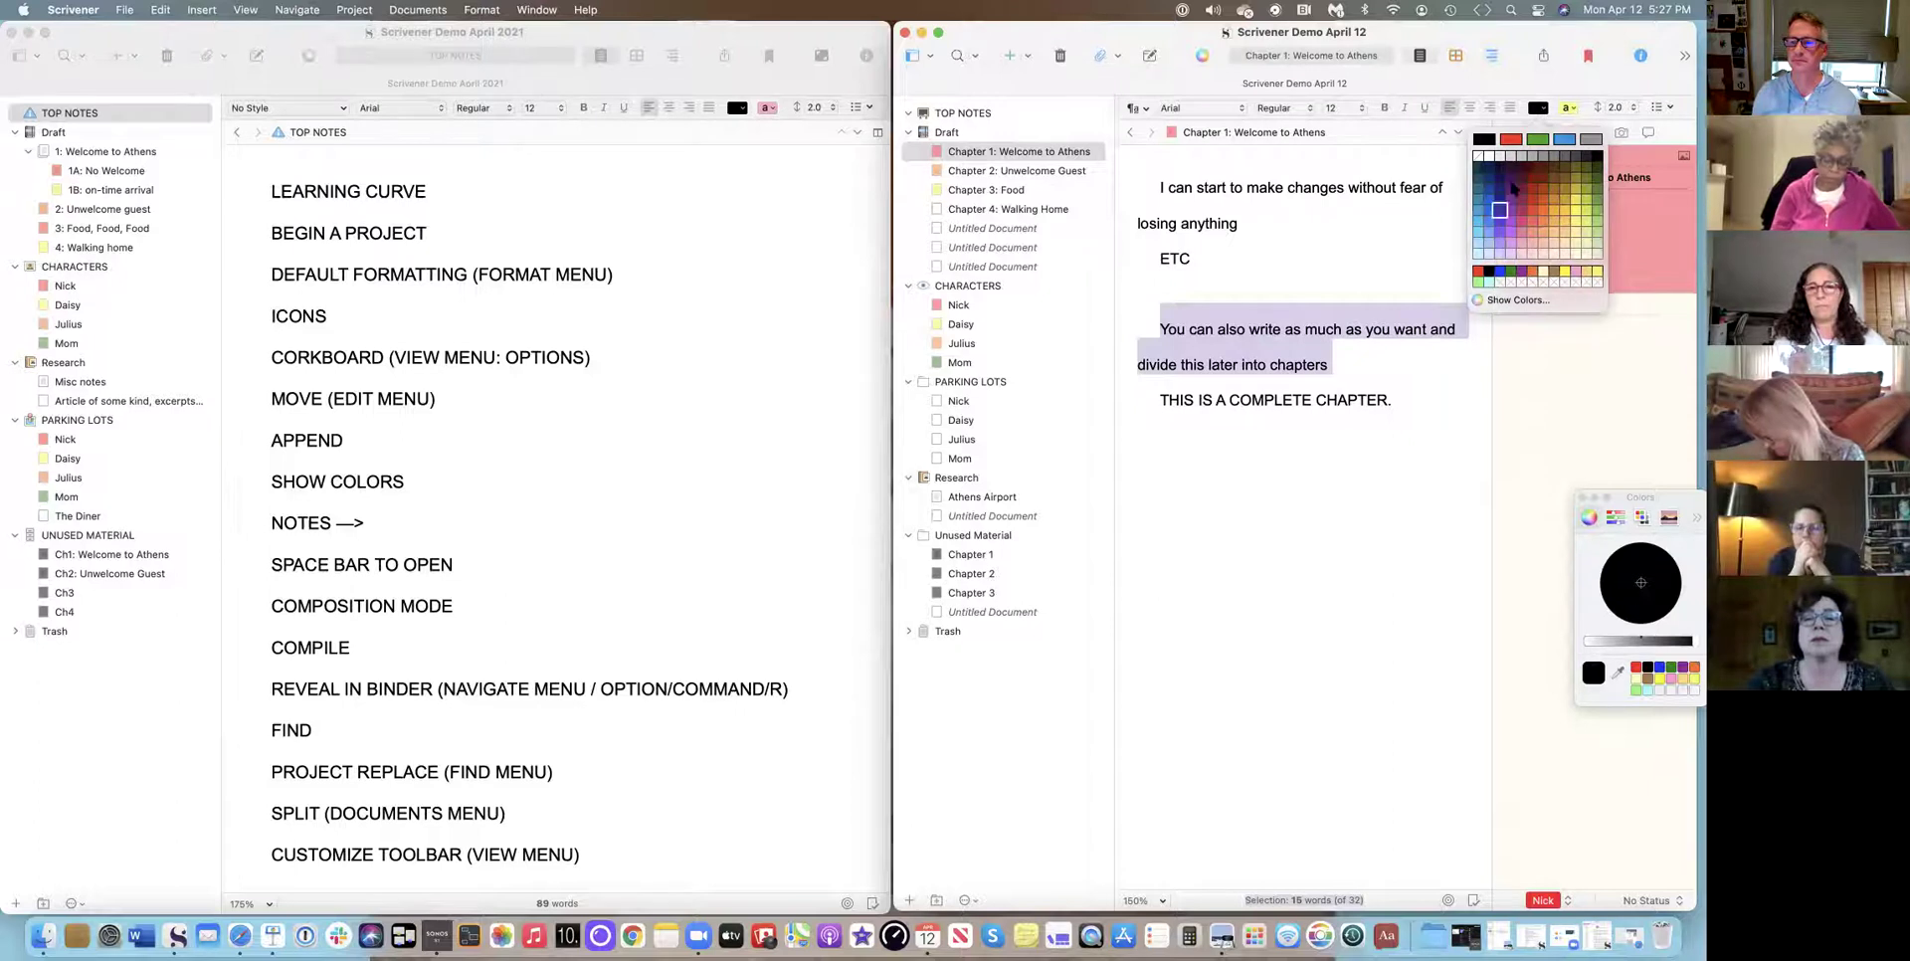
click(1511, 140)
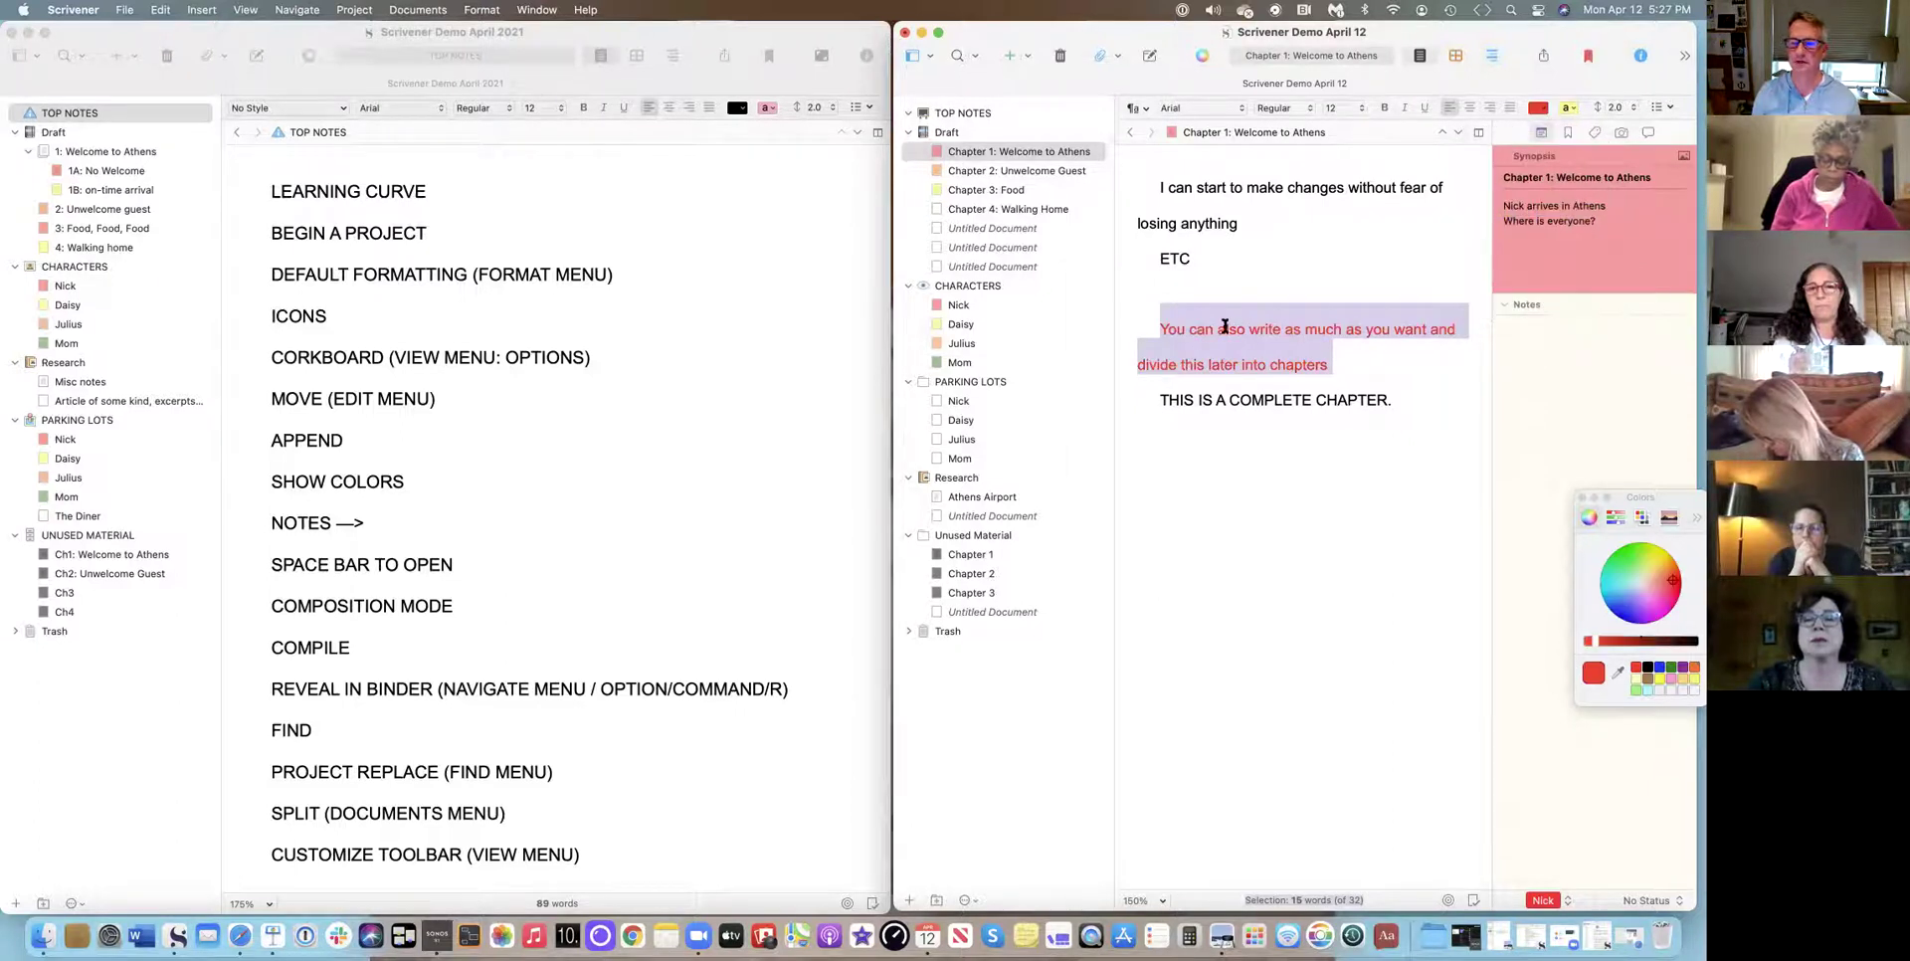
Open the full color picker for the text color of the selected paragraph.
click(1536, 110)
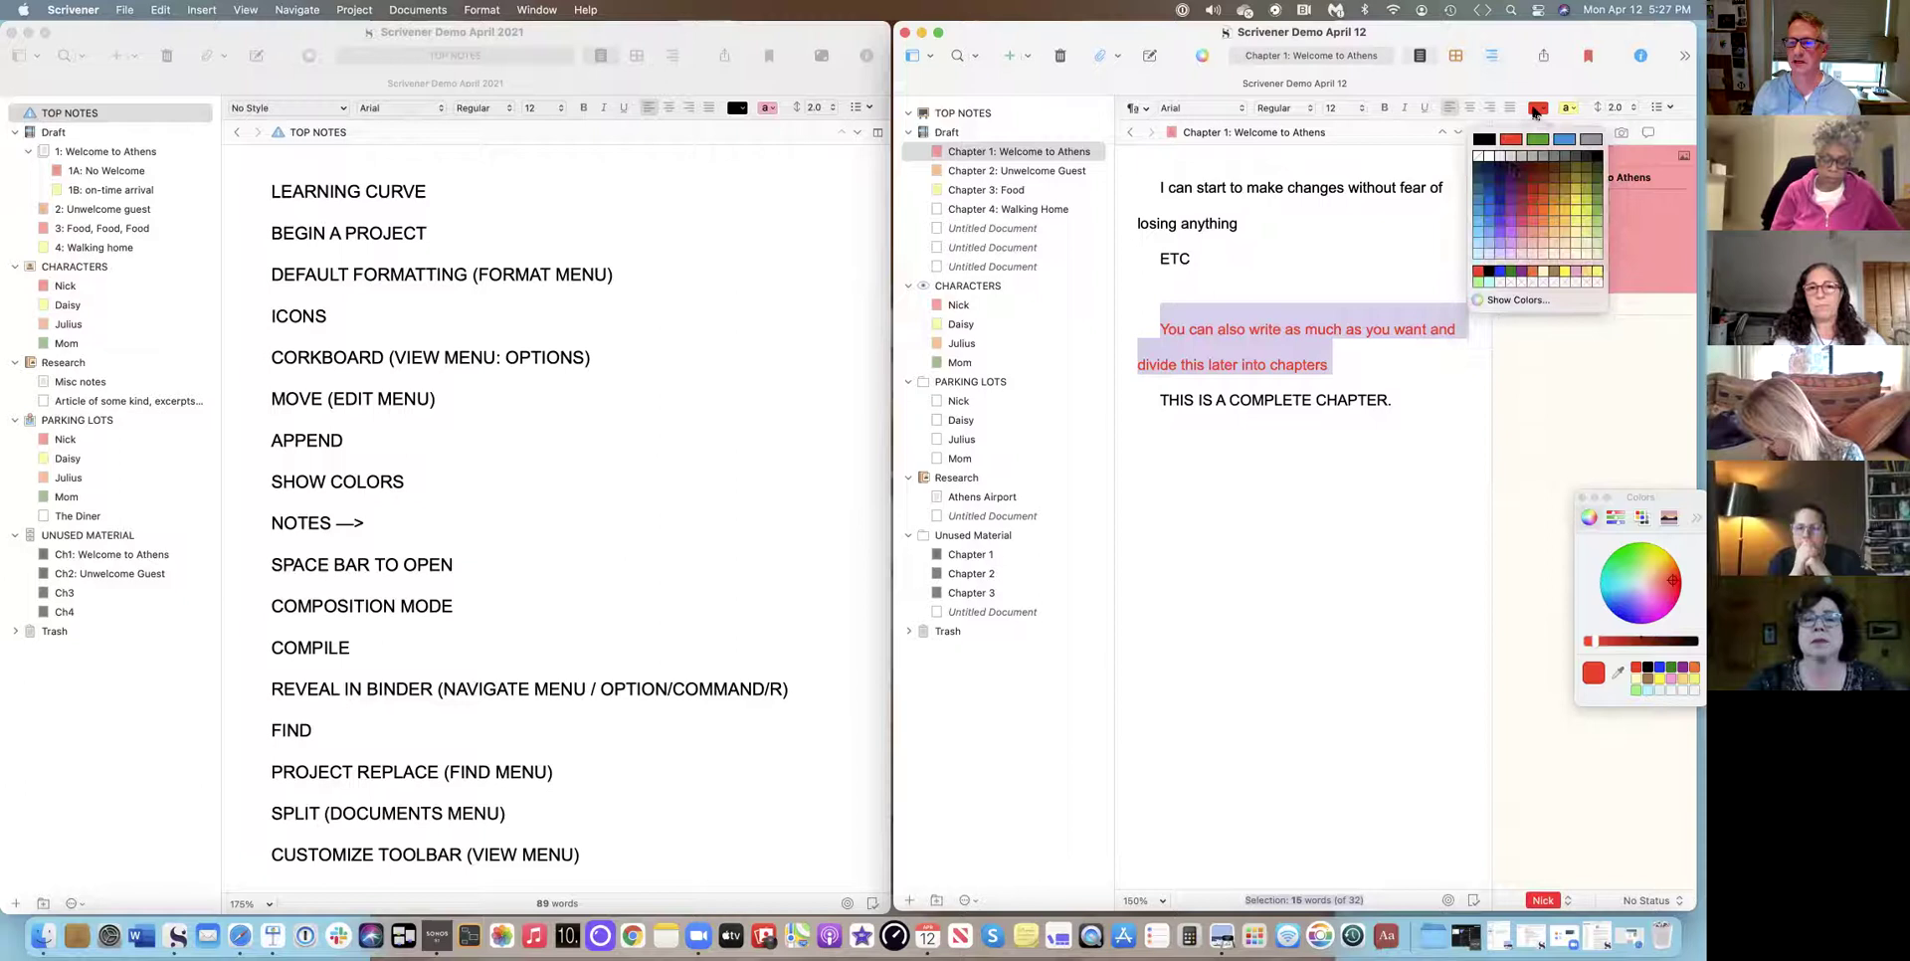
click(1504, 300)
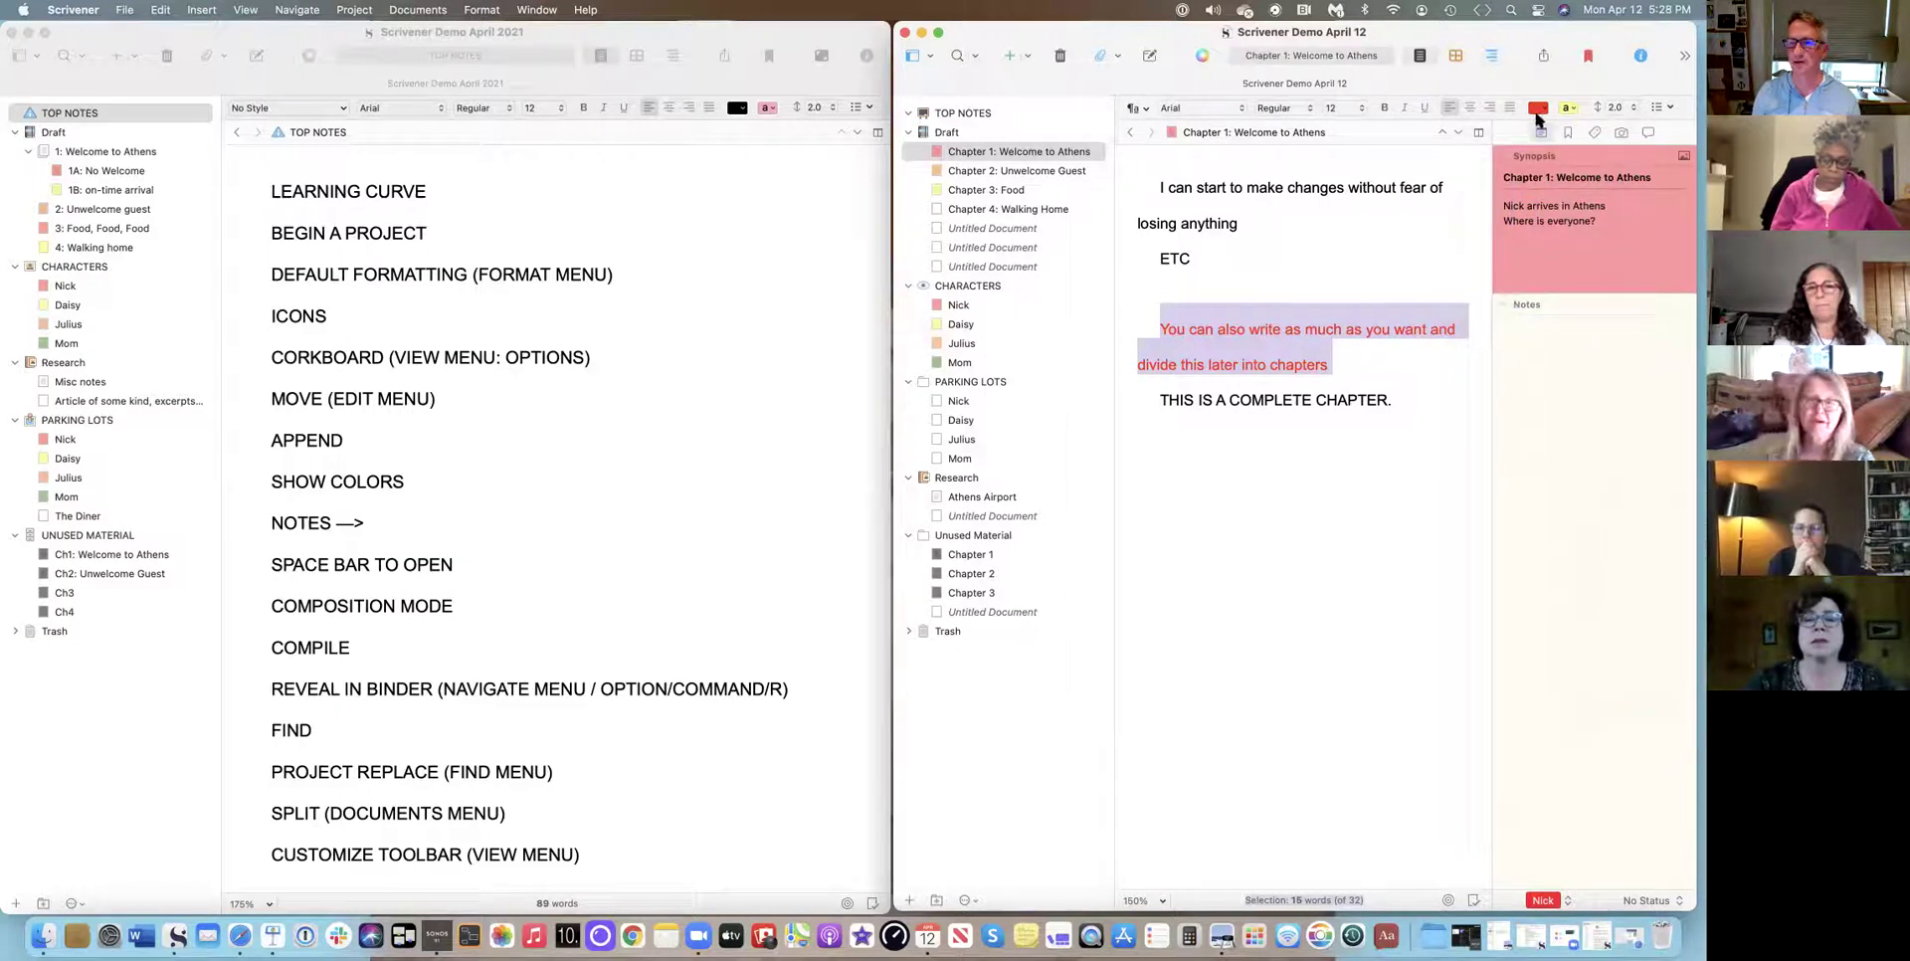
click(1536, 107)
click(1504, 300)
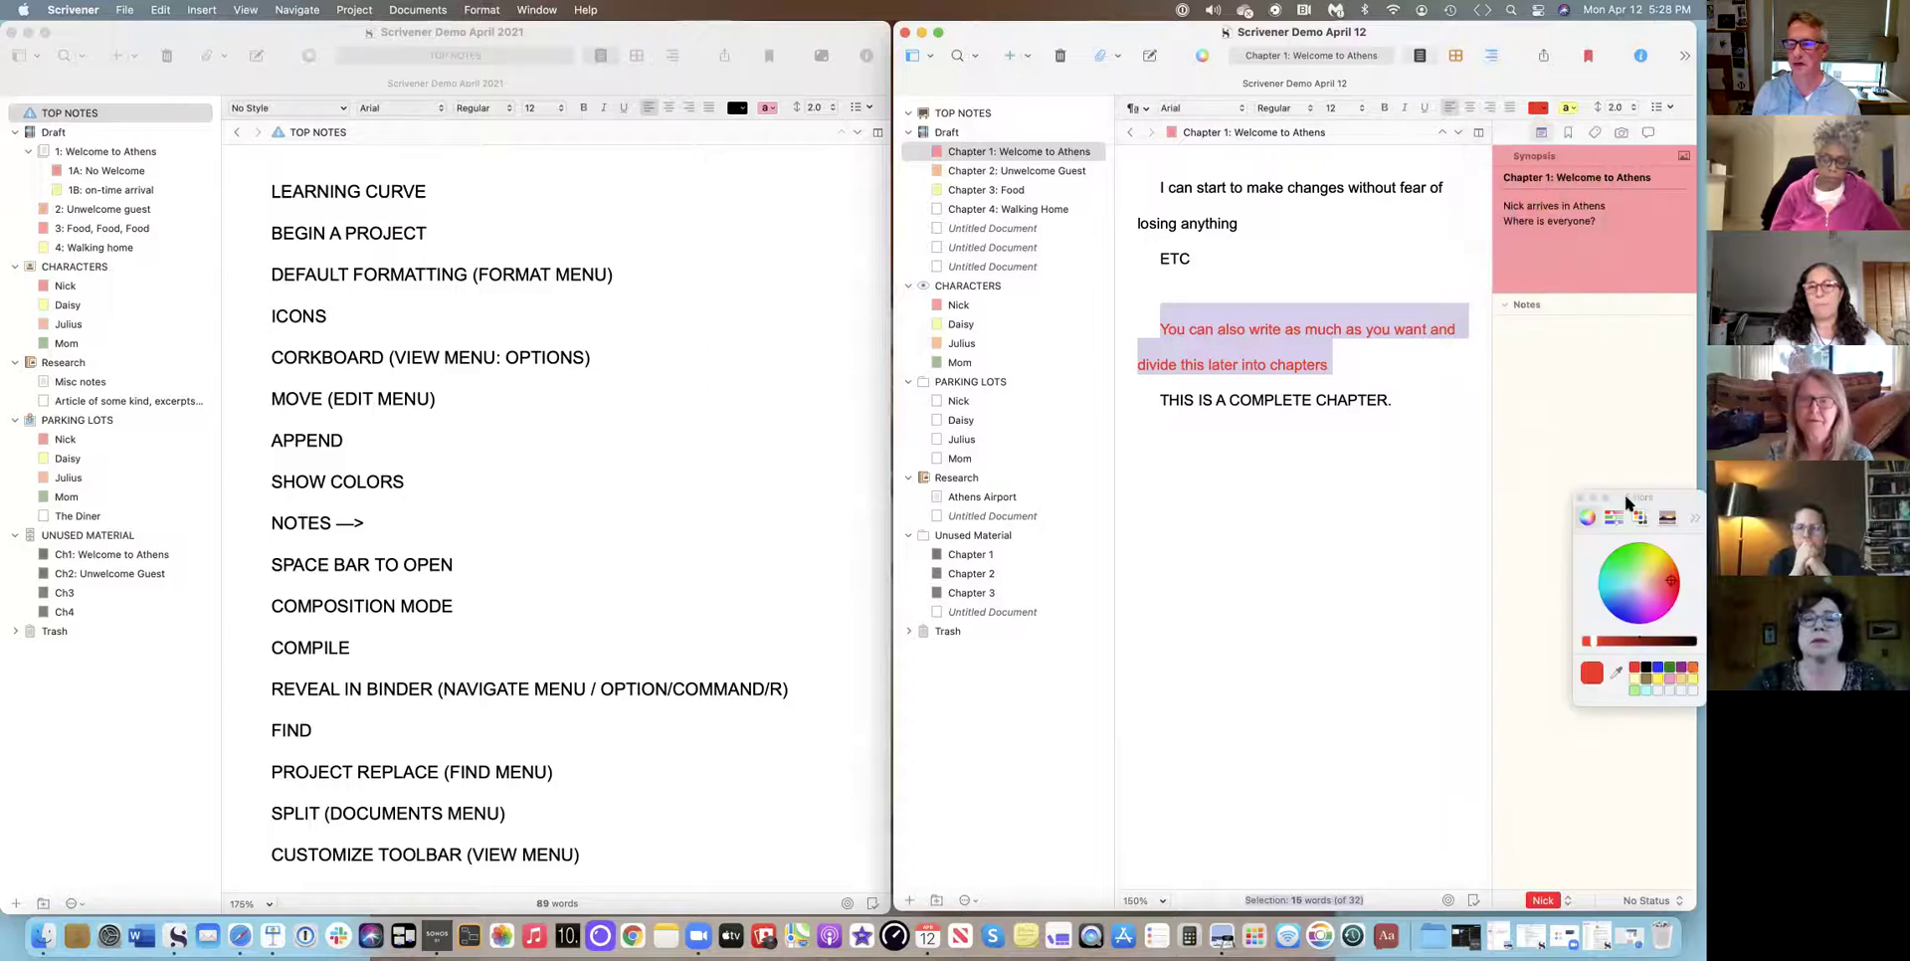
Move the color picker clear of the text and color the line "THIS IS A COMPLETE CHAPTER." green.
drag(1666, 498, 1616, 428)
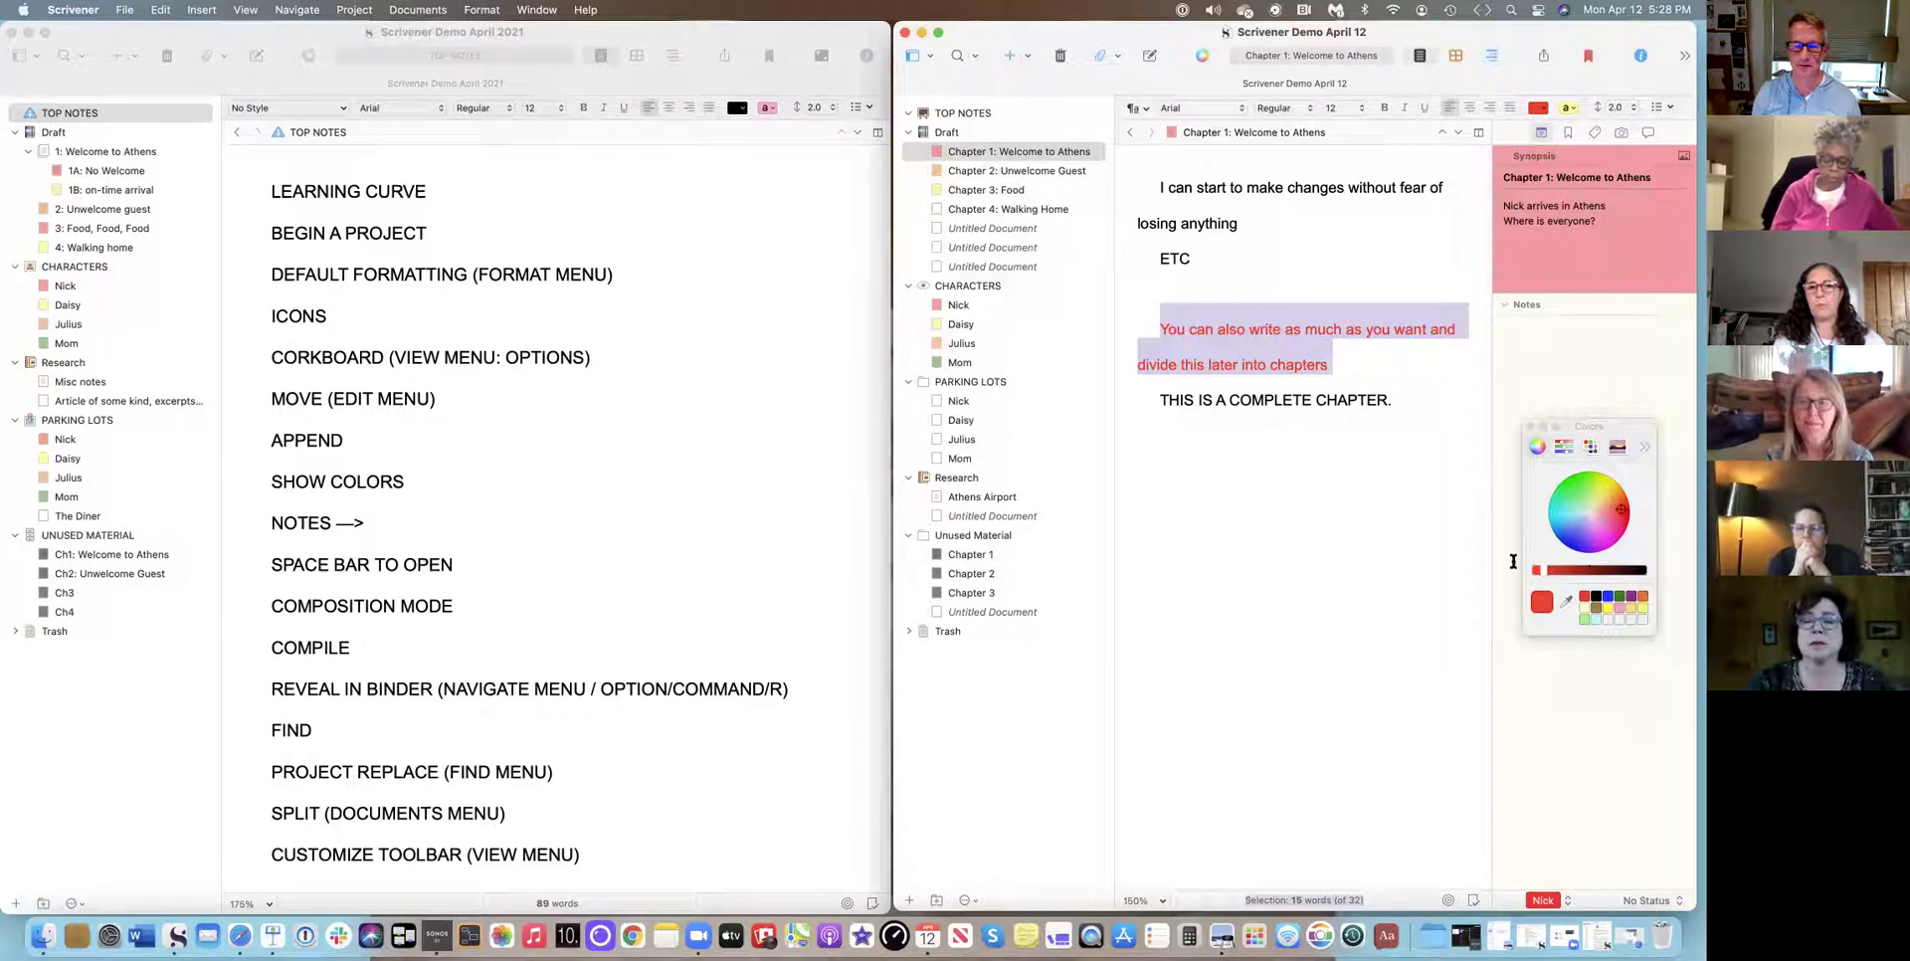
click(1252, 543)
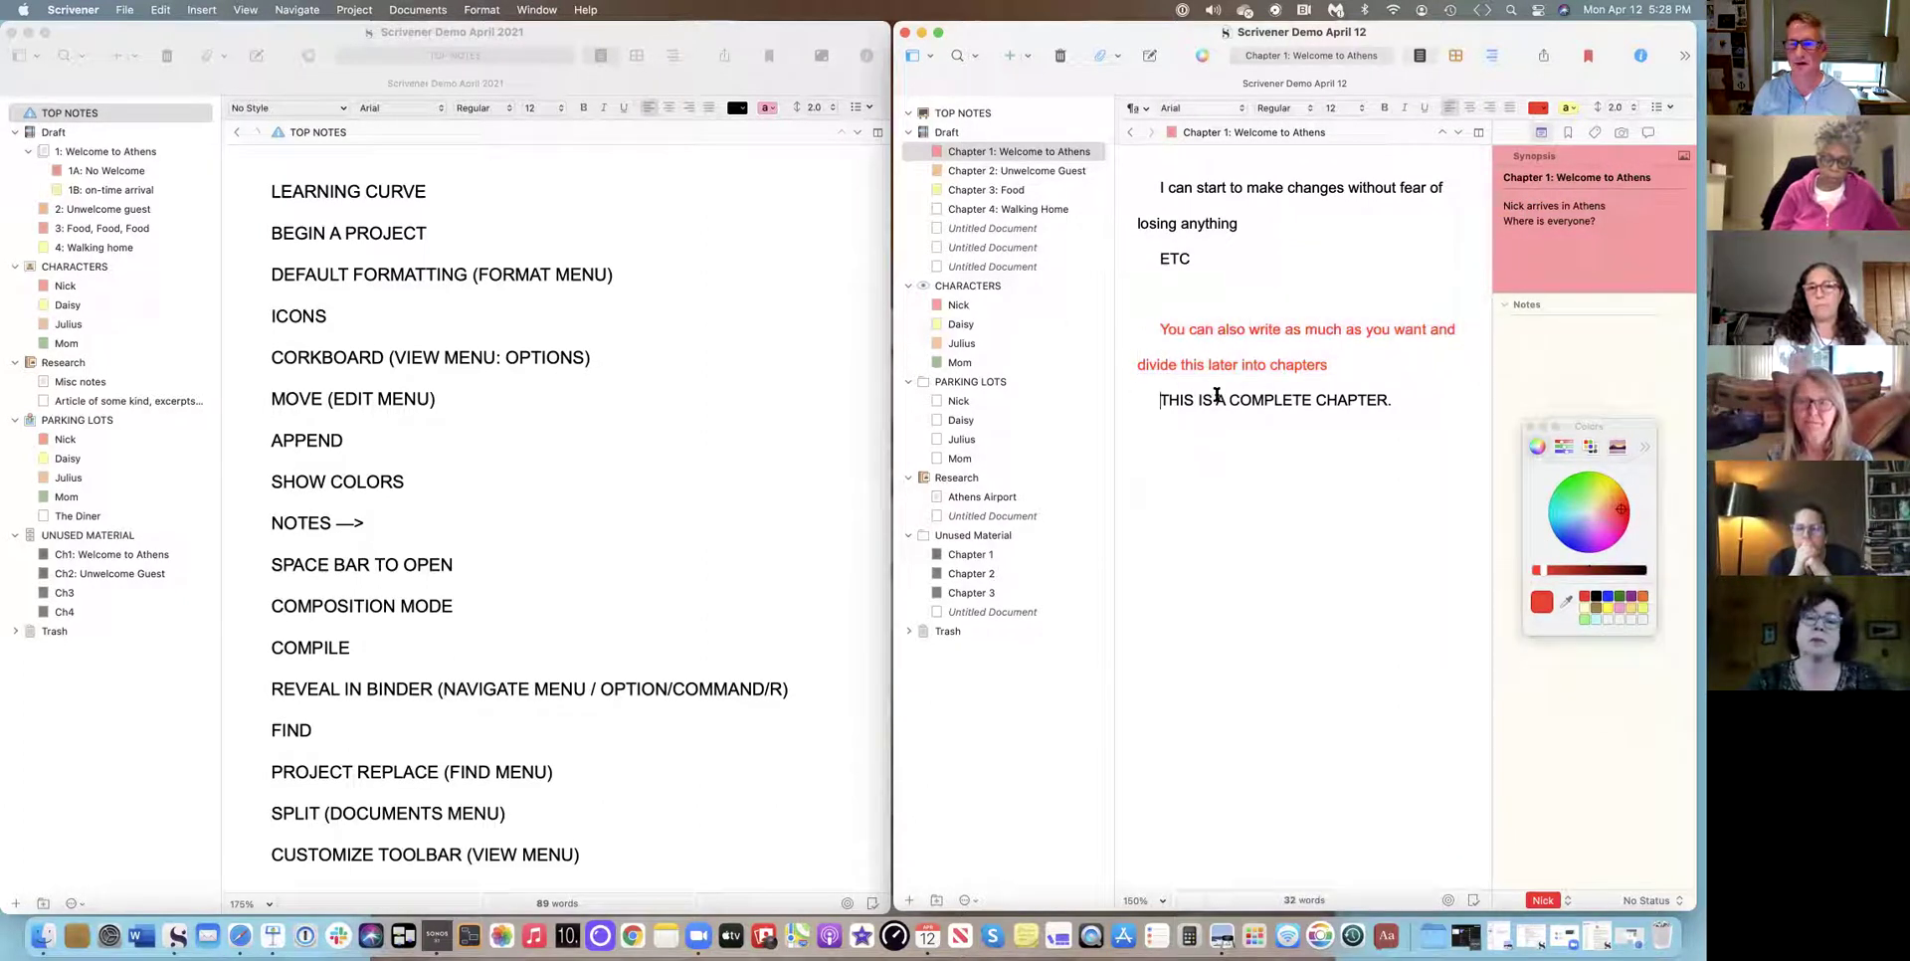
drag(1156, 398, 1408, 396)
click(1581, 483)
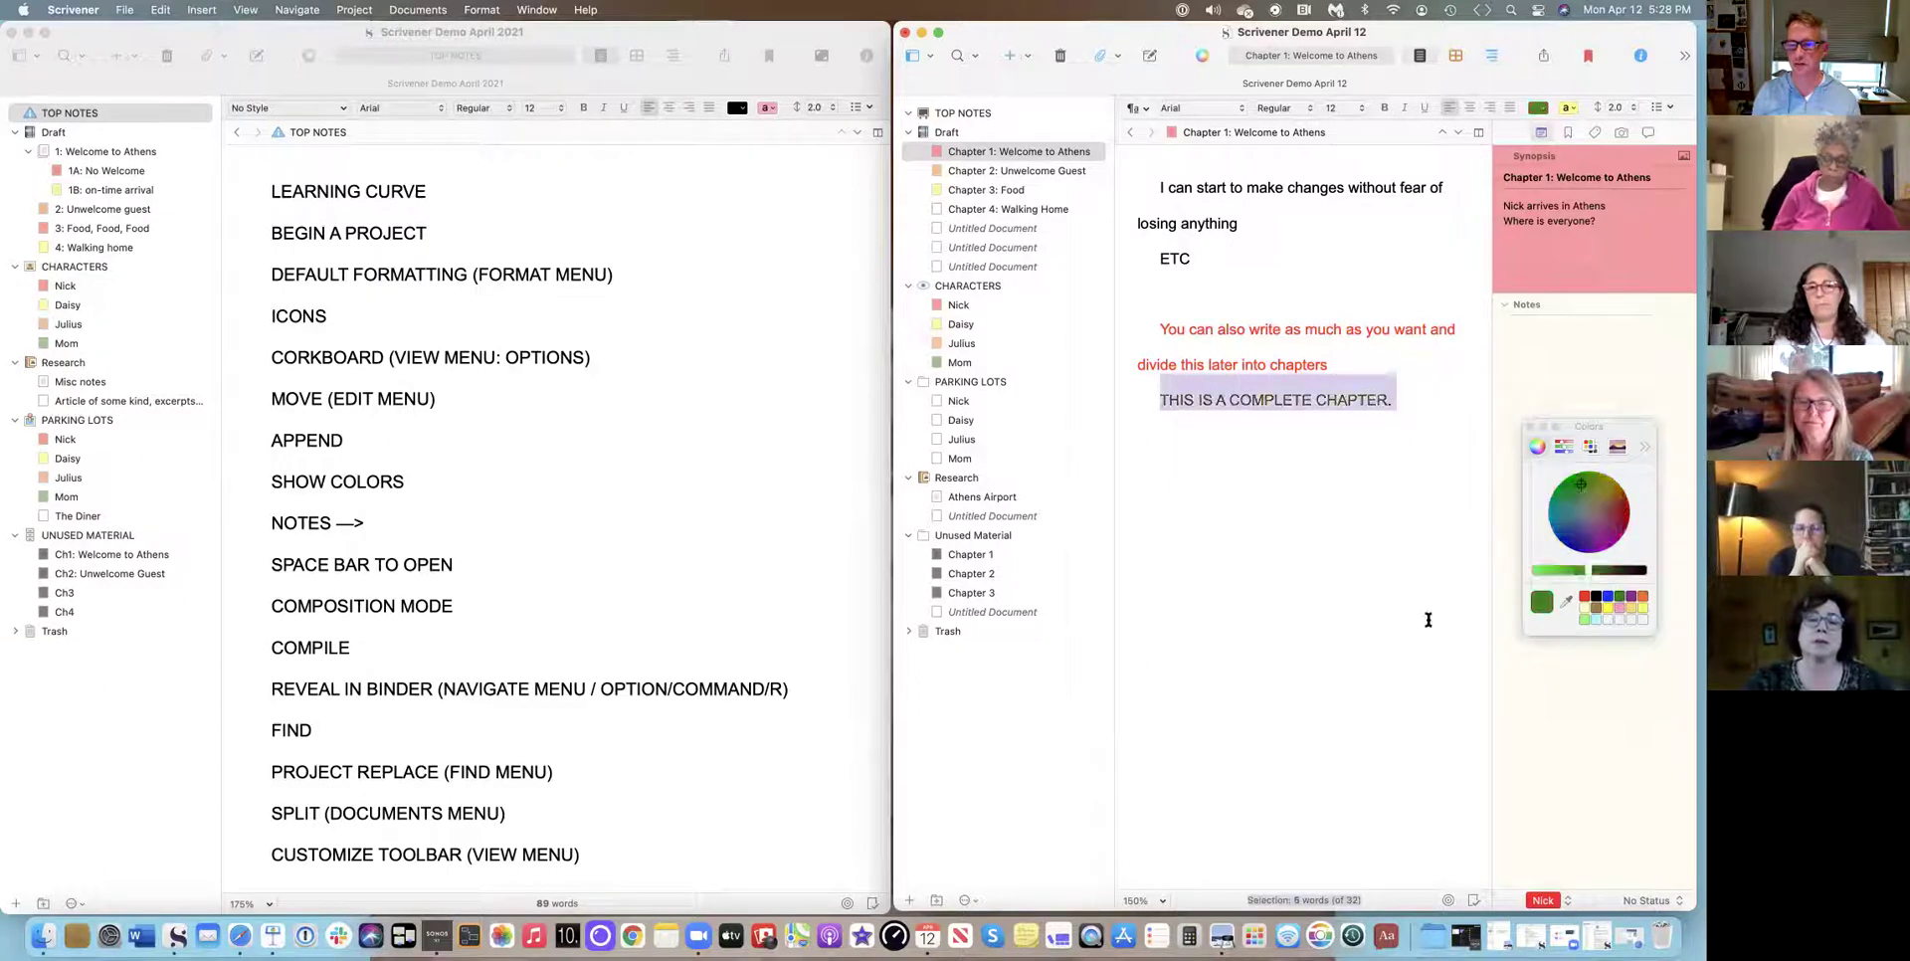
click(1423, 623)
Color the opening paragraph and the "ETC" line of Chapter 1 blue.
drag(1142, 185, 1226, 266)
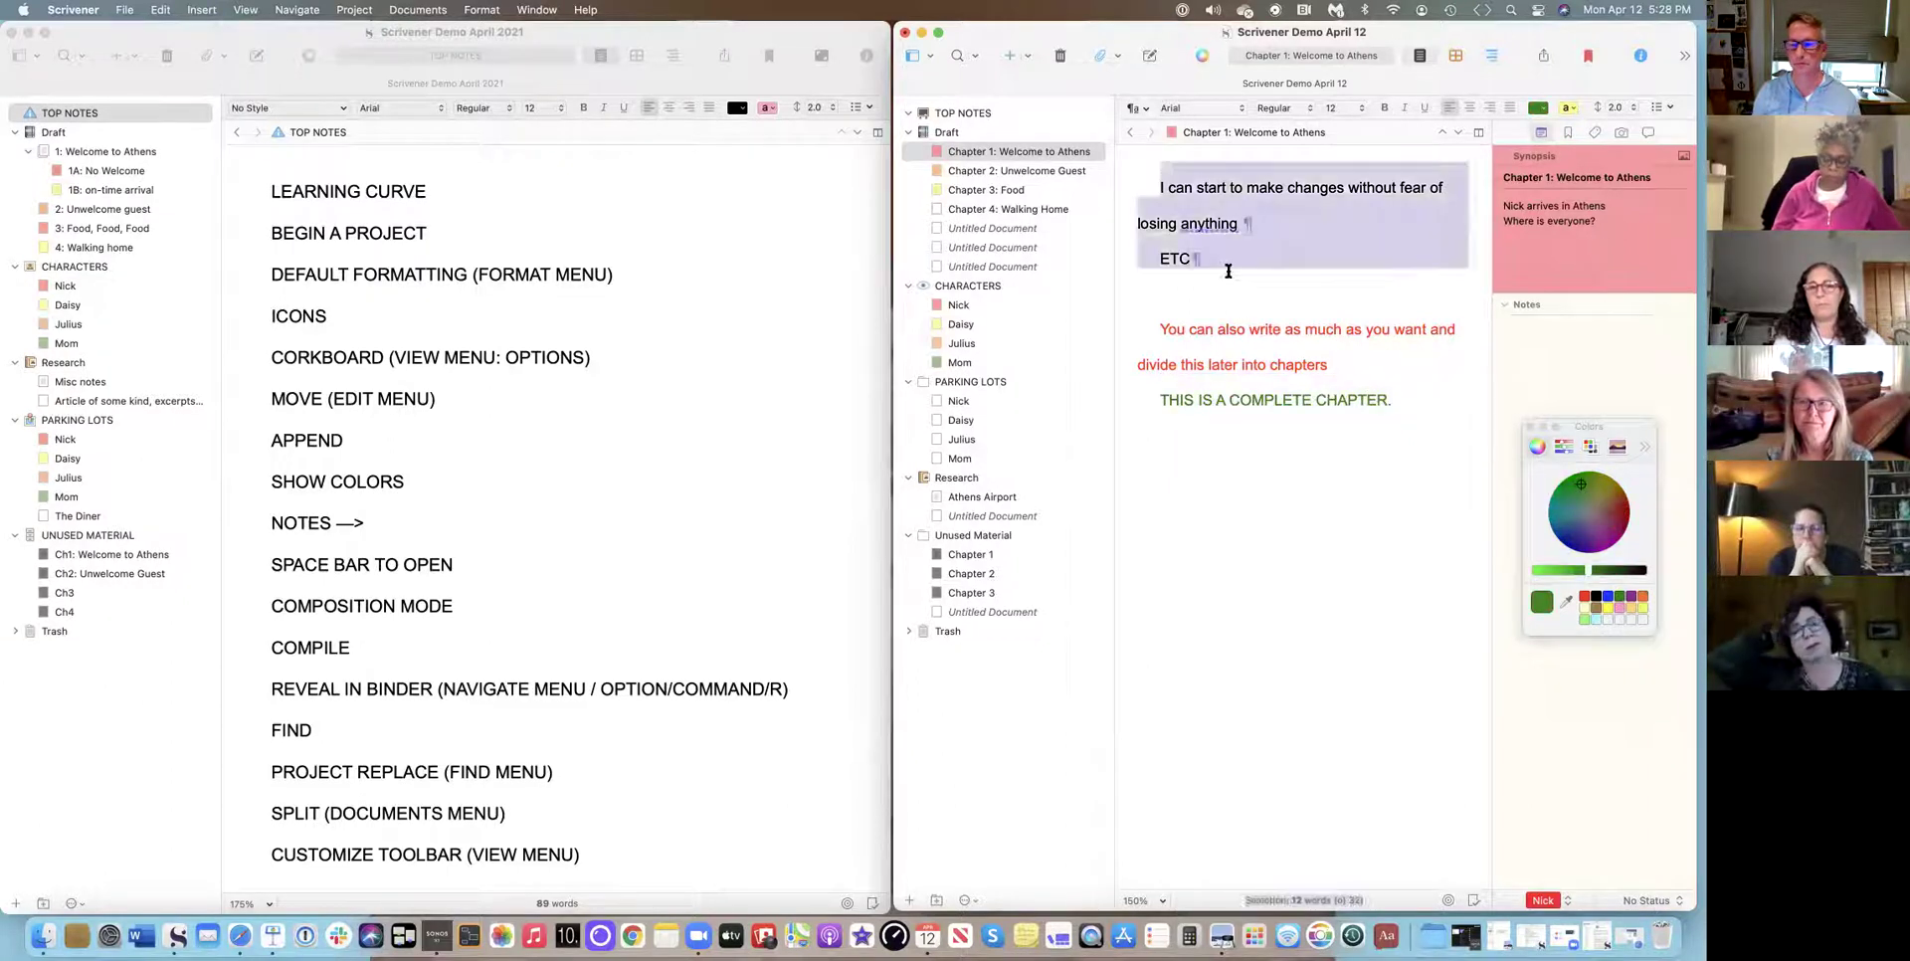
click(1607, 597)
click(1160, 504)
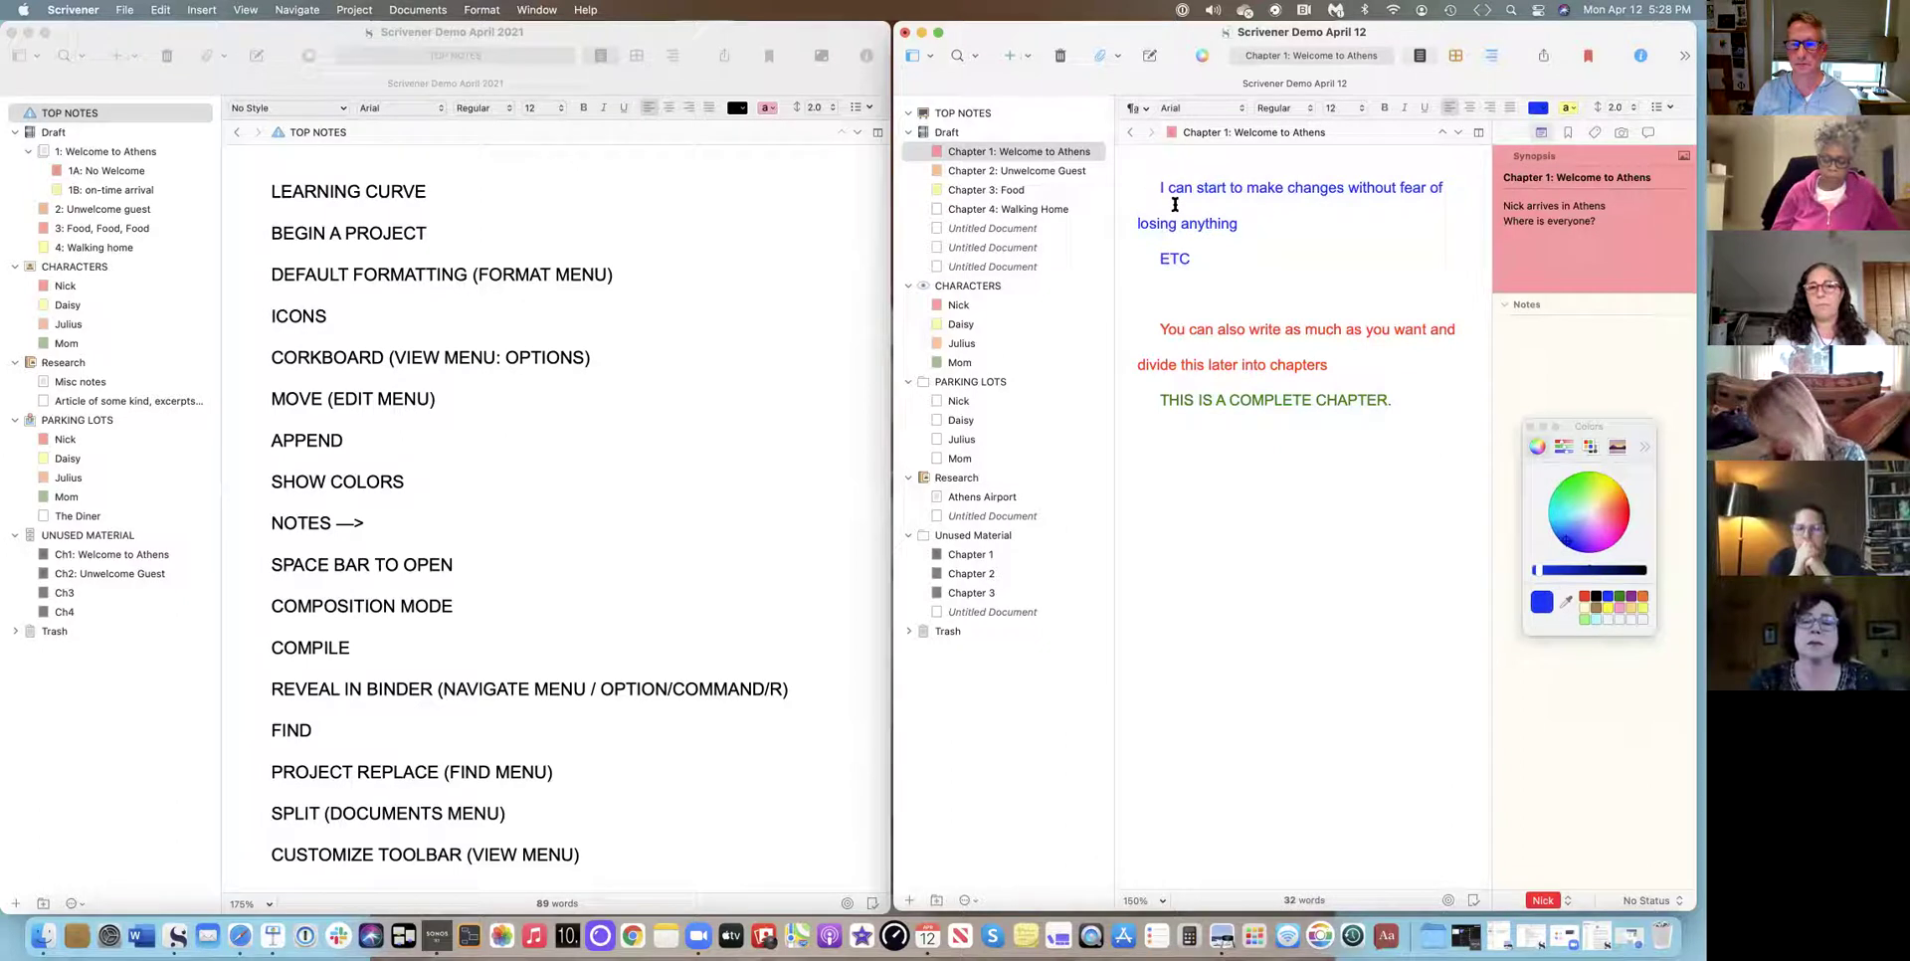
Set the text color of the entire Chapter 1 document back to black.
key(super+a)
click(1596, 596)
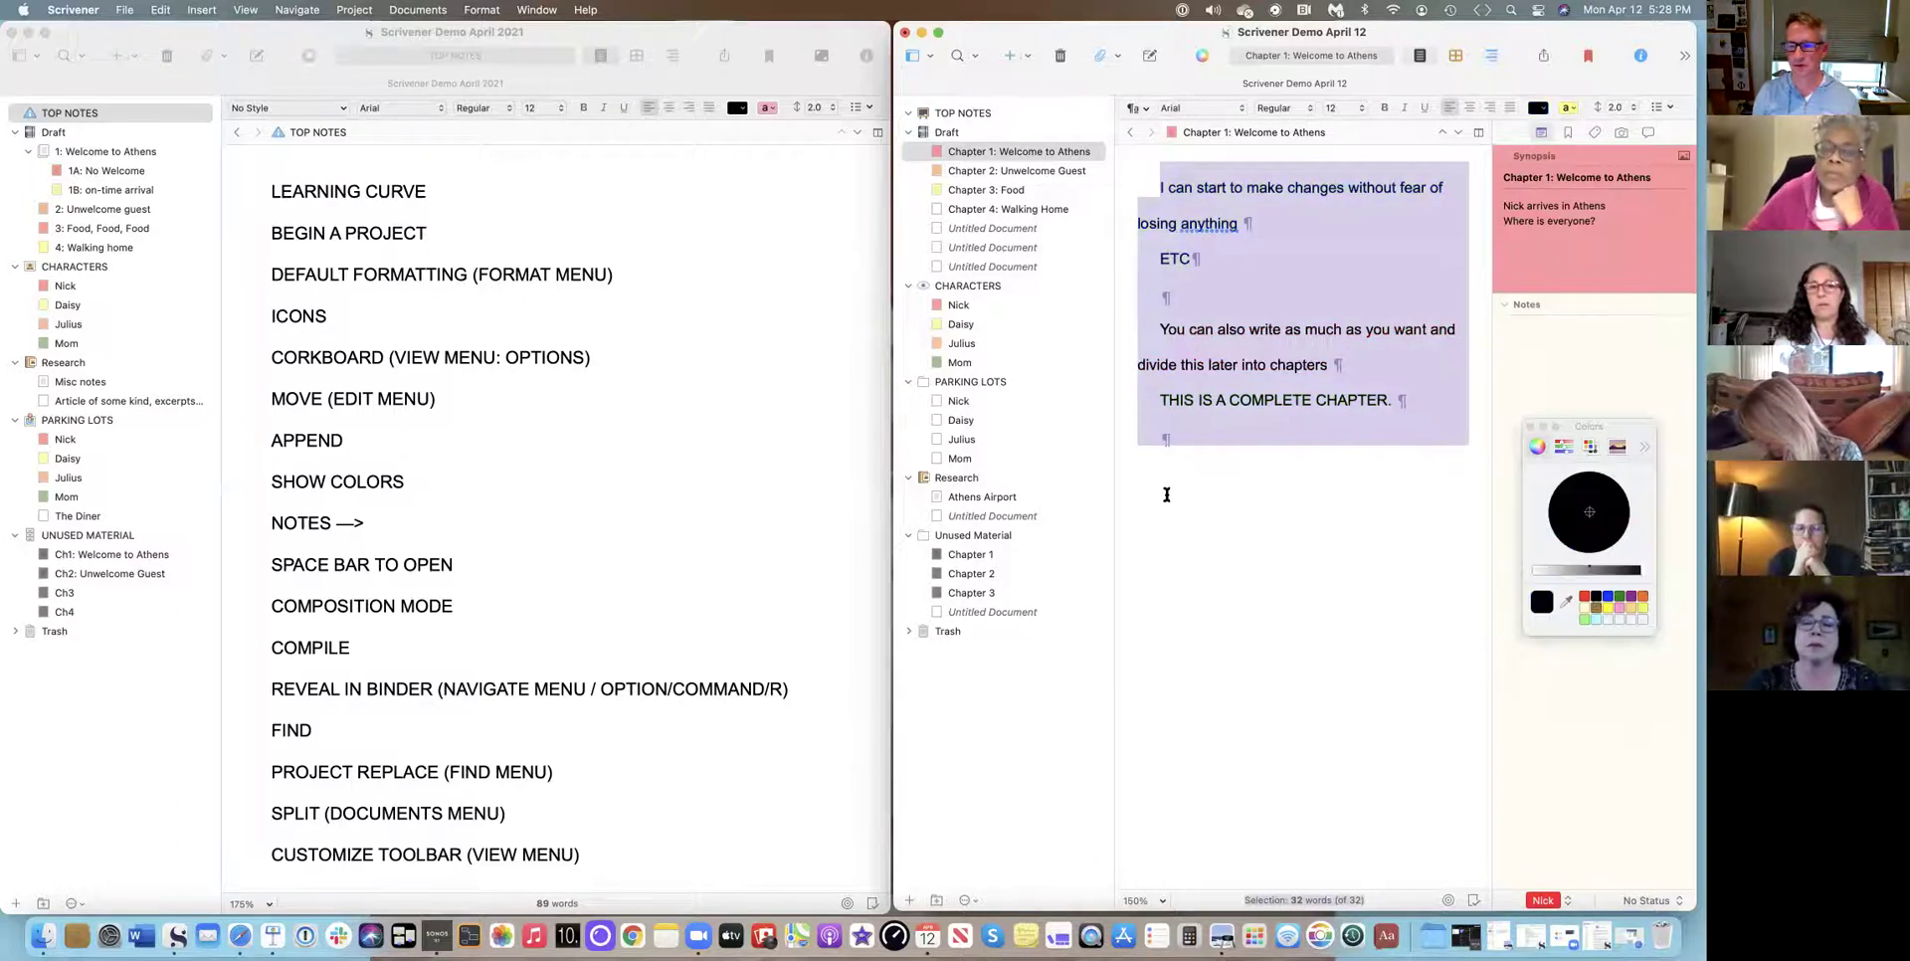
click(1166, 495)
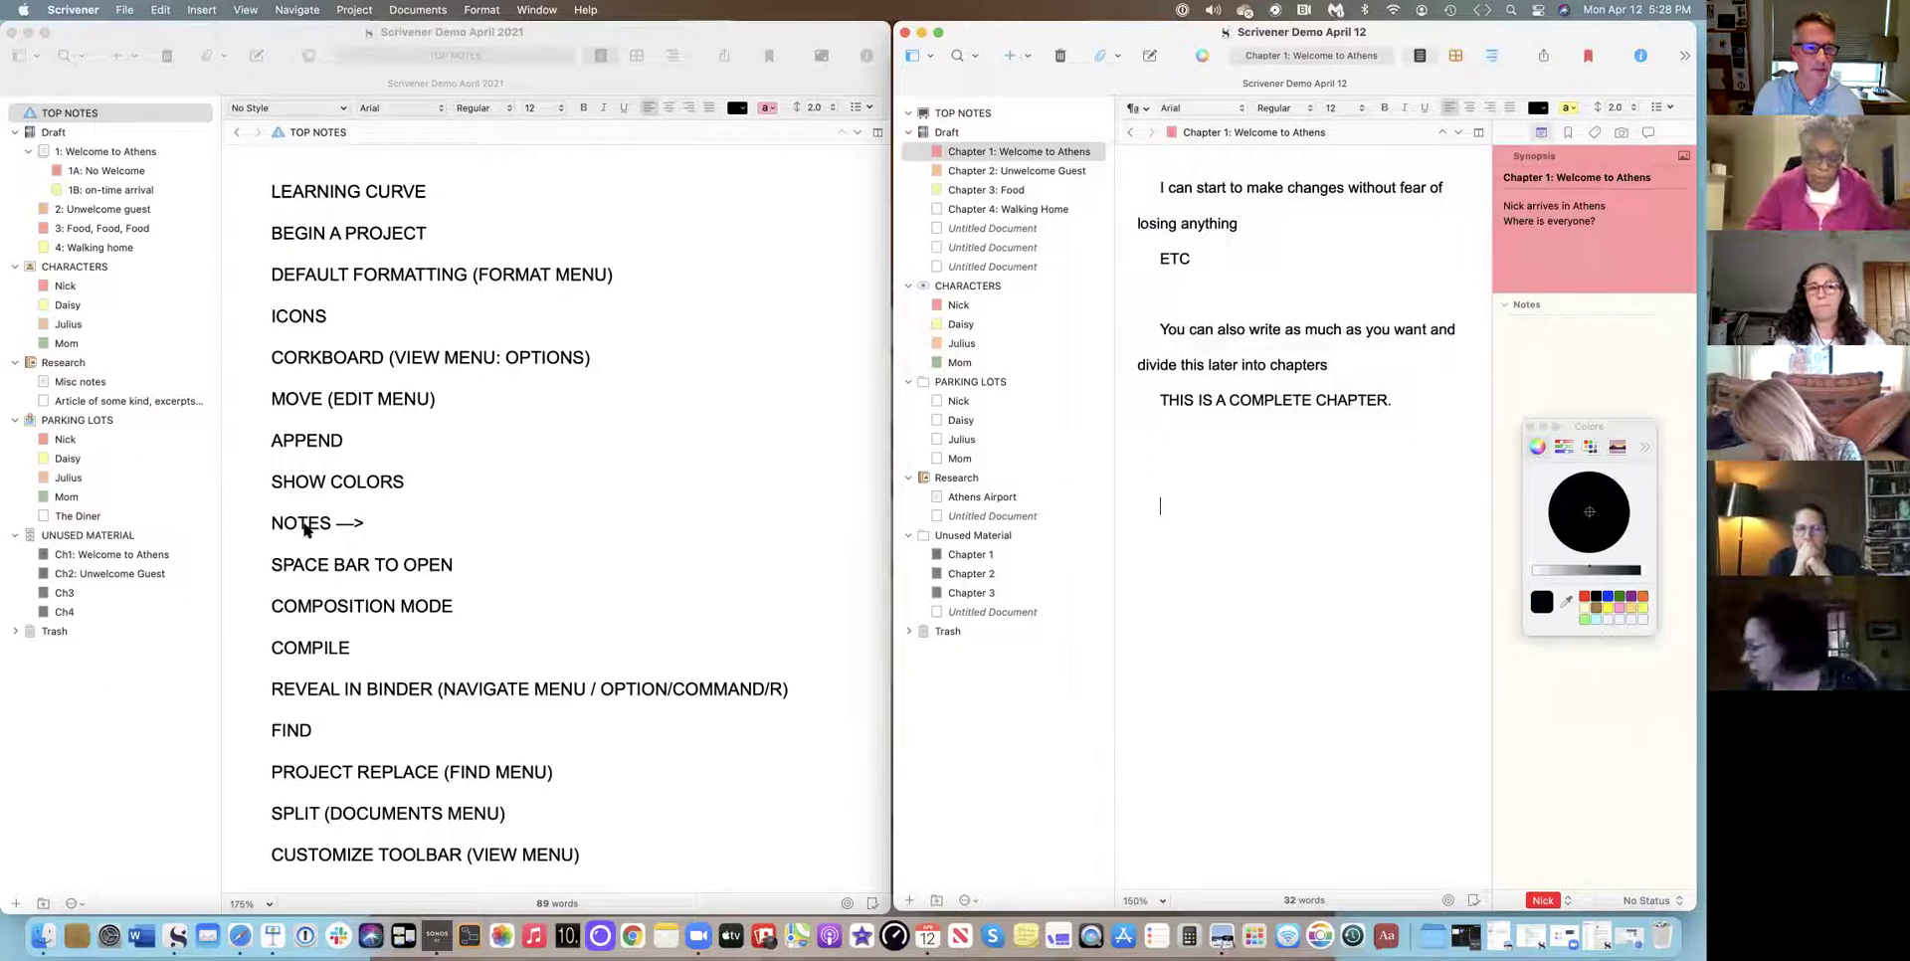
Add the document notes "Chapter specific notes here" and "AS WELL AS IMAGES" on separate lines for Chapter 1.
click(1572, 358)
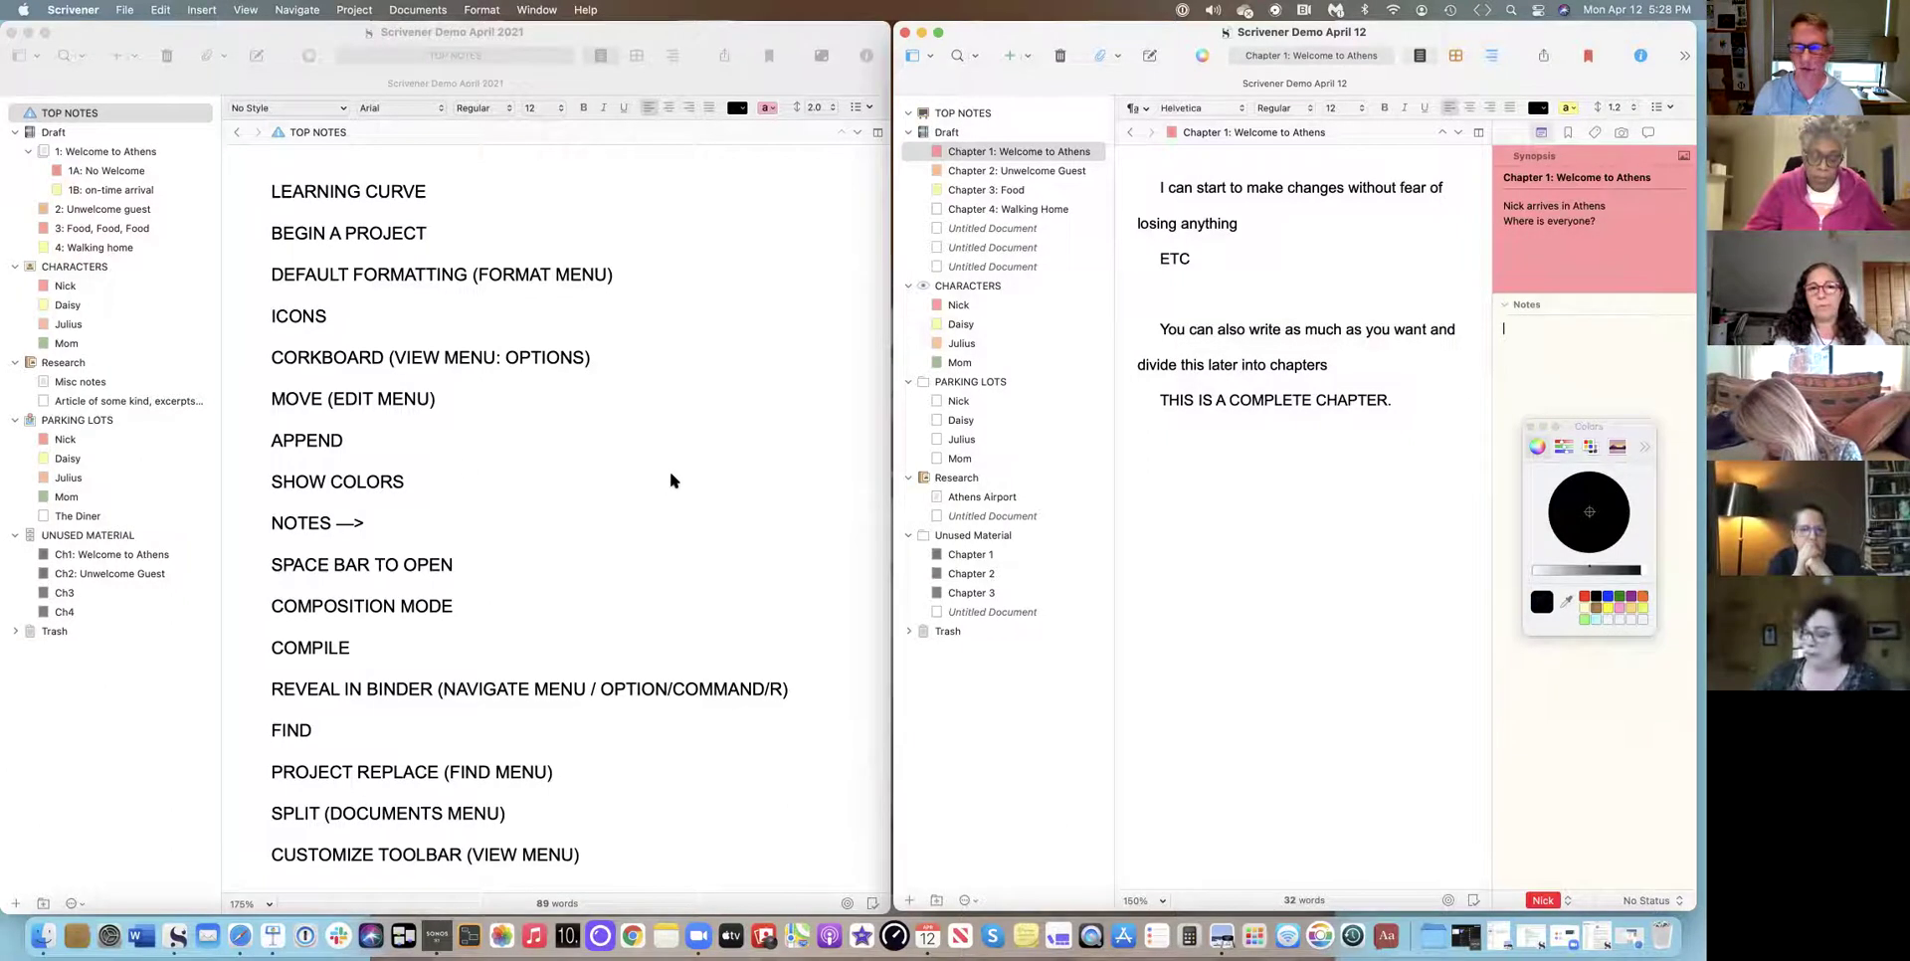
text(Chapter specific notes here)
key(Return)
text(AS WELL AS IMAGES)
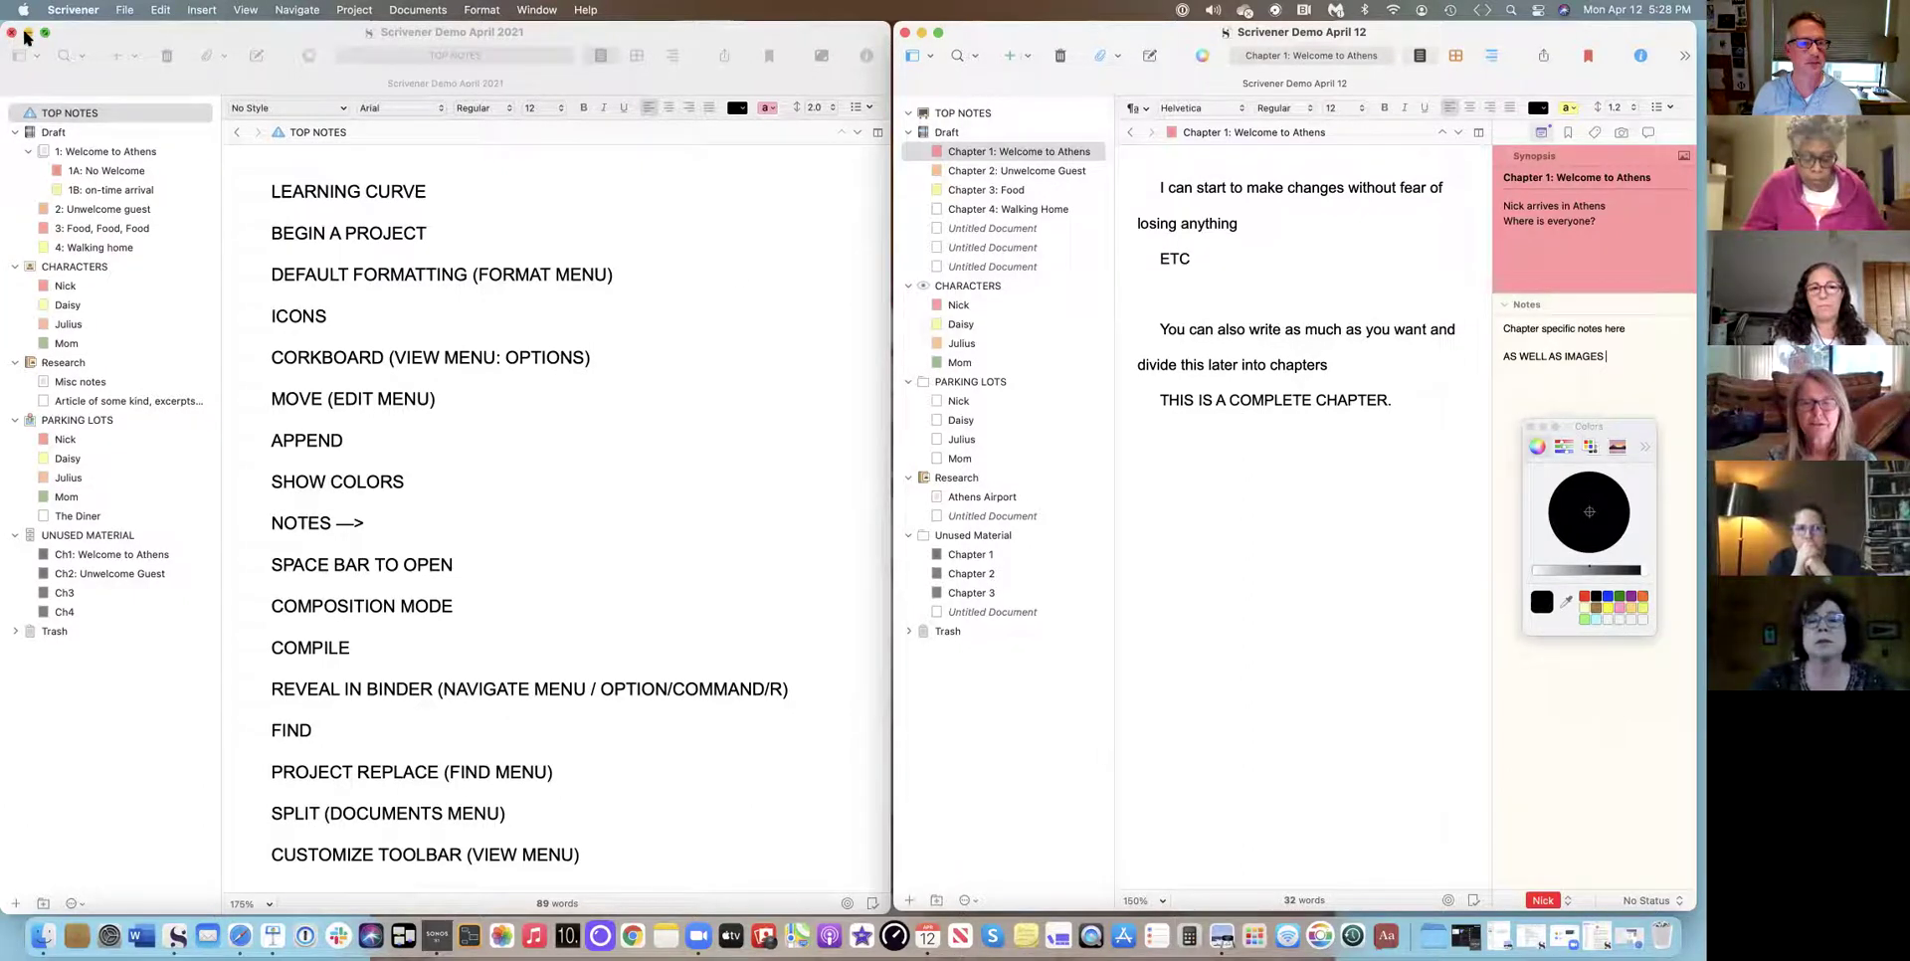
Copy the list from LEARNING CURVE through SPLIT (DOCUMENTS MENU) in Scrivener Demo April 2021 over the TOP NOTES text in Scrivener Demo April 12.
click(253, 181)
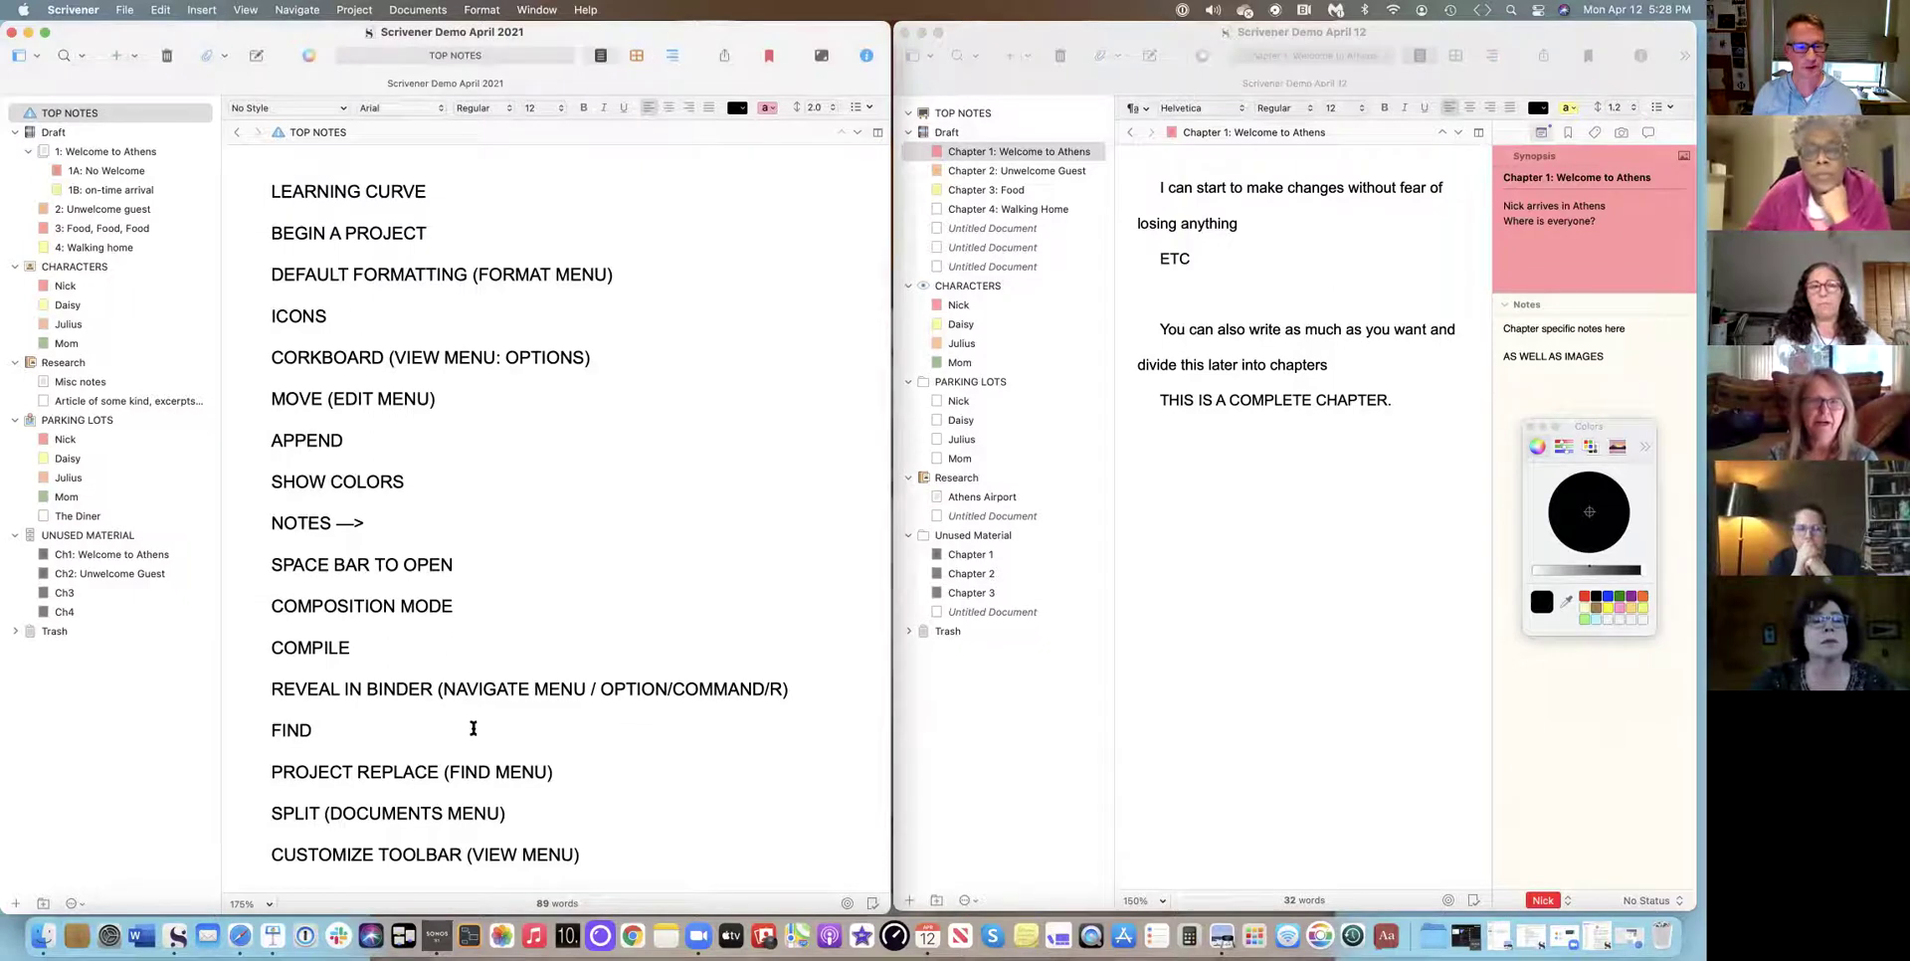
shift+click(507, 813)
drag(278, 85, 269, 85)
key(super+c)
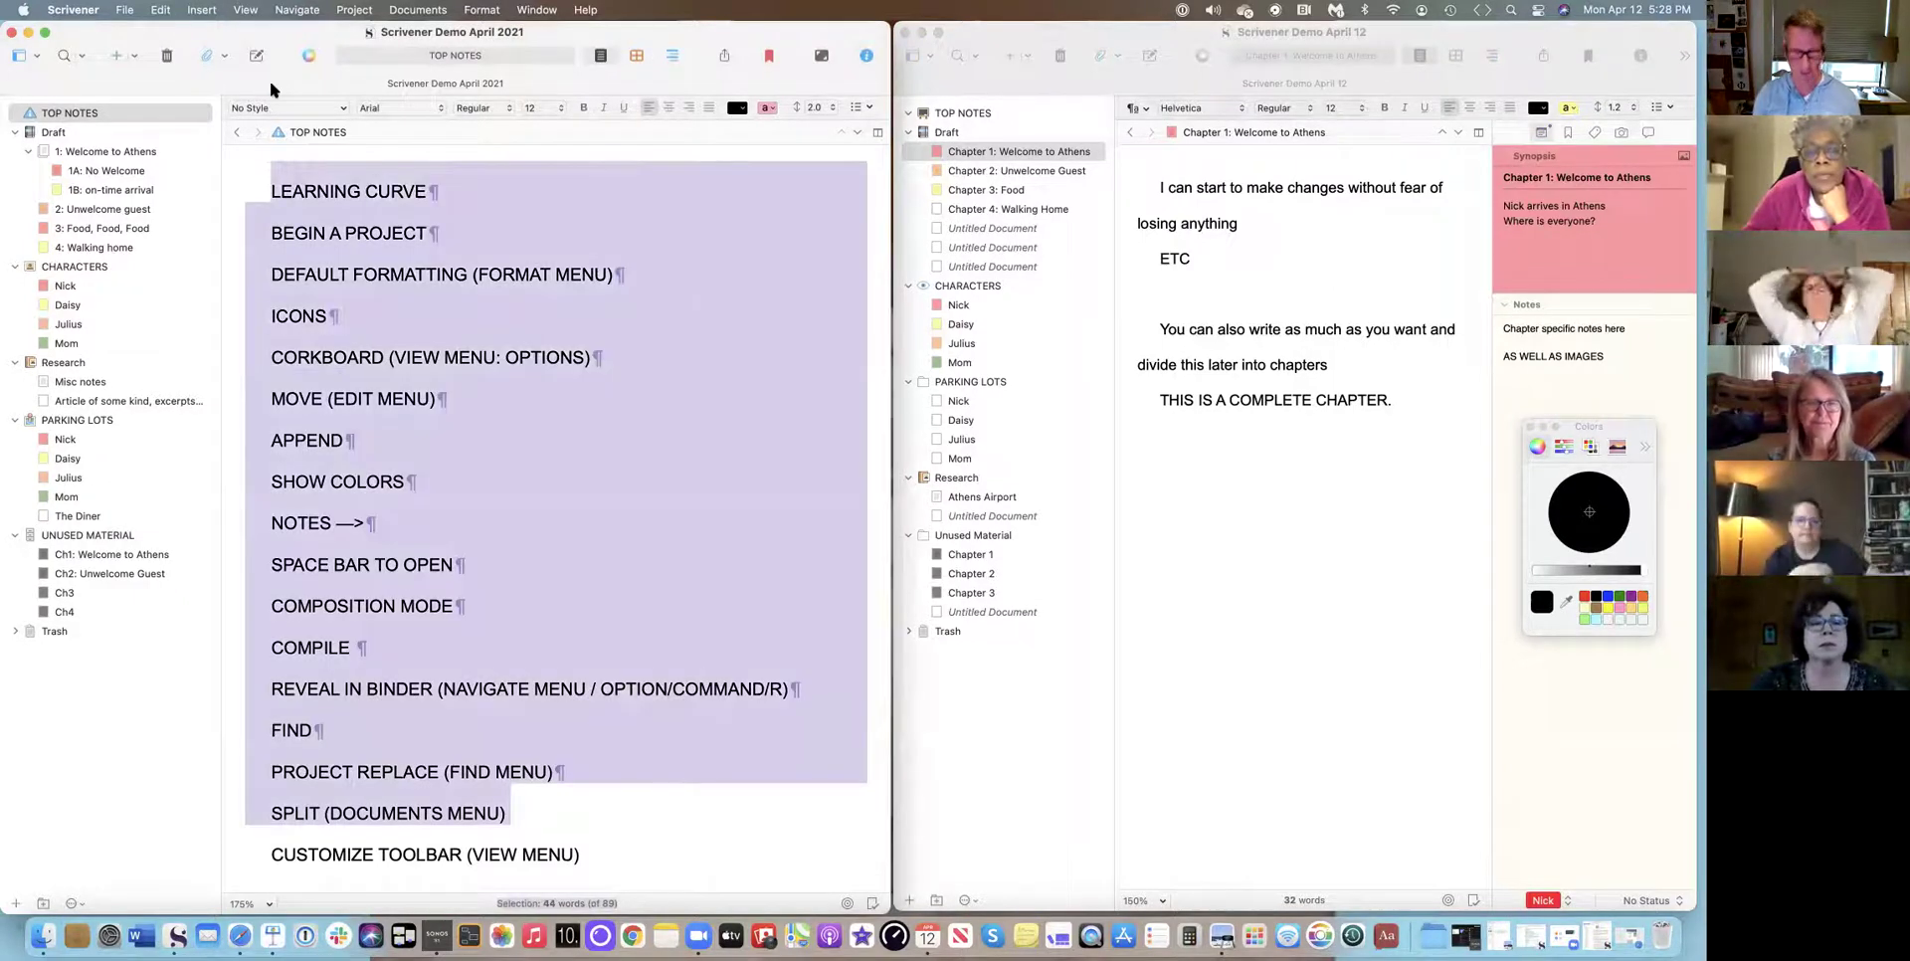
click(954, 113)
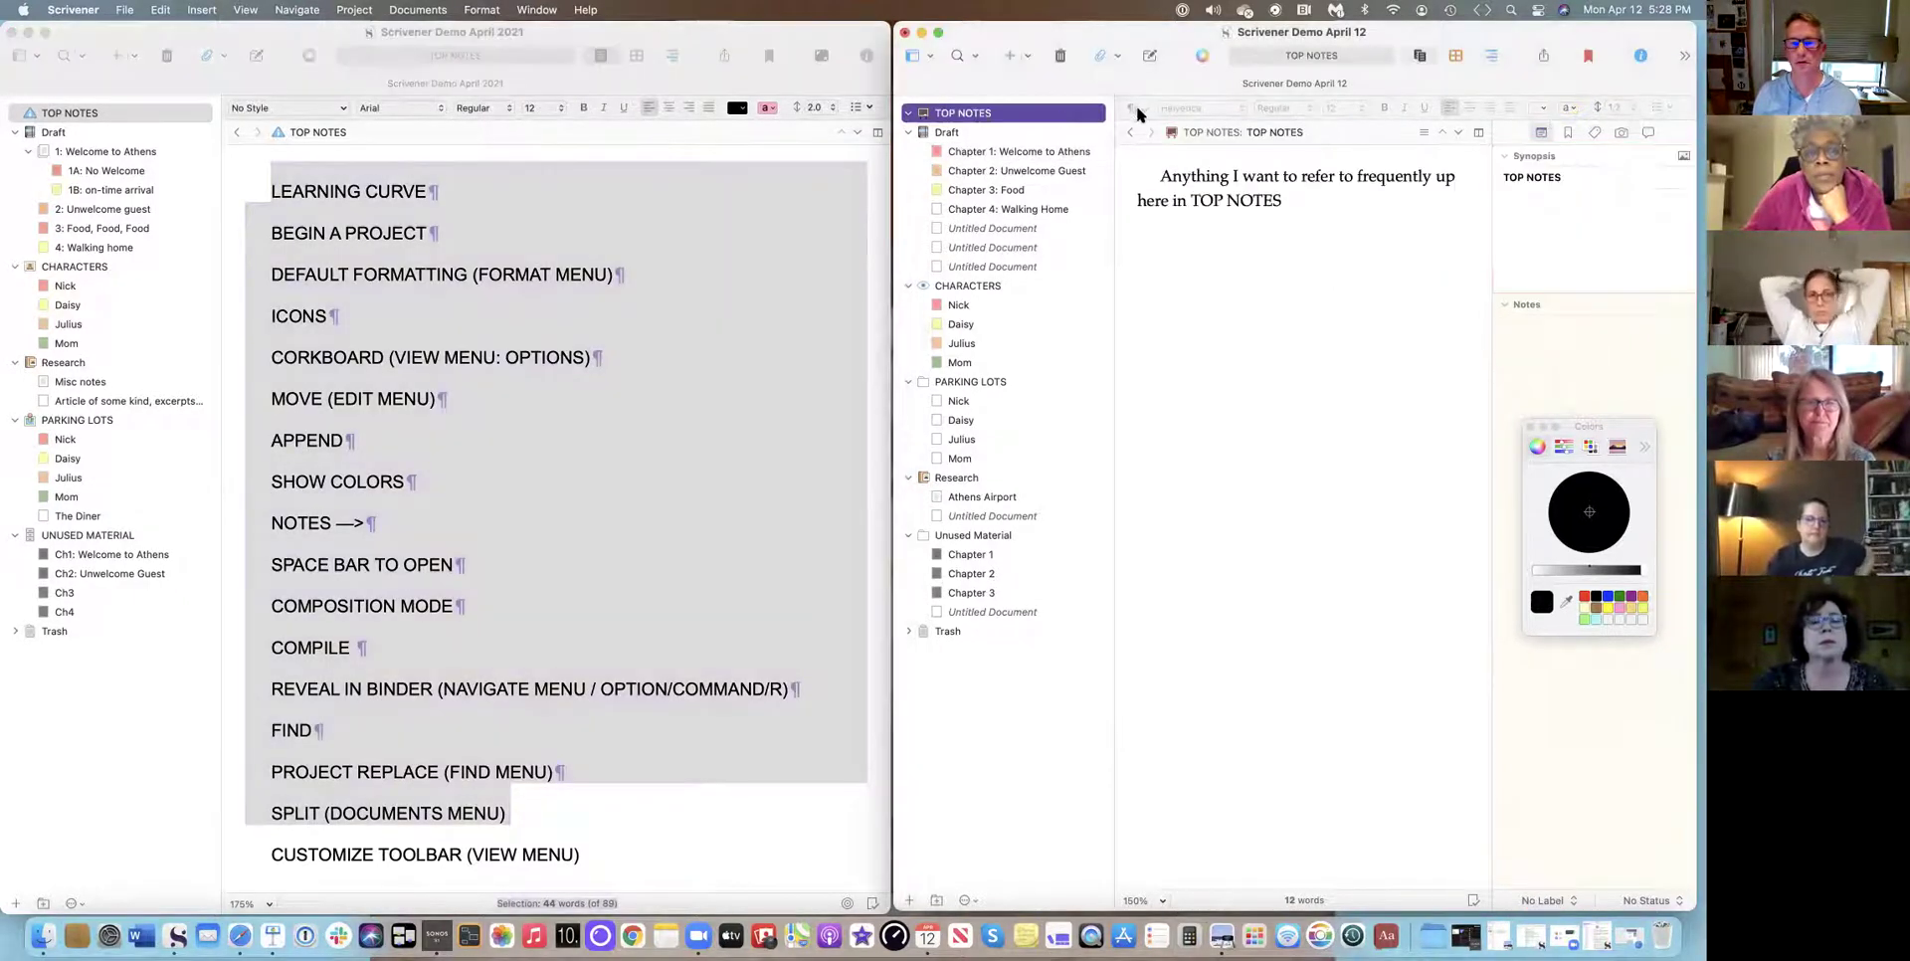
key(super+a)
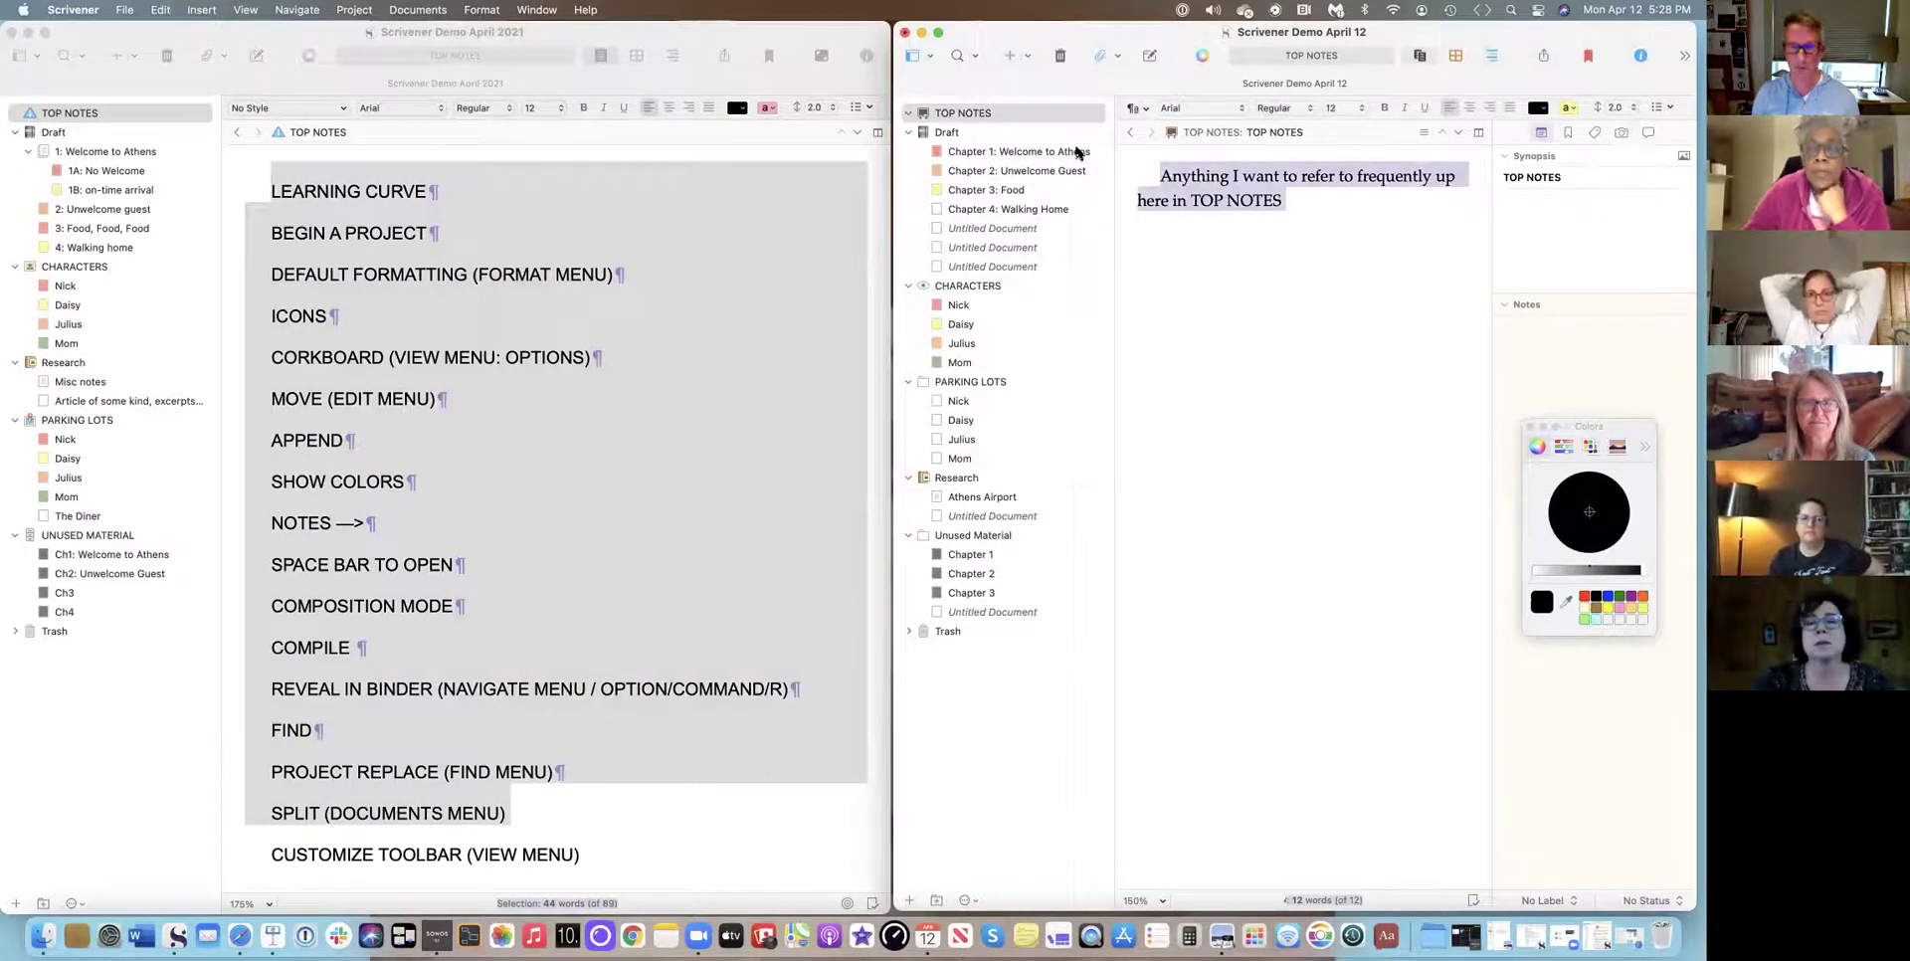
key(super+v)
Minimize the Scrivener Demo April 2021 project window, move the Scrivener Demo April 12 window into the freed space, and select its TOP NOTES list.
click(71, 37)
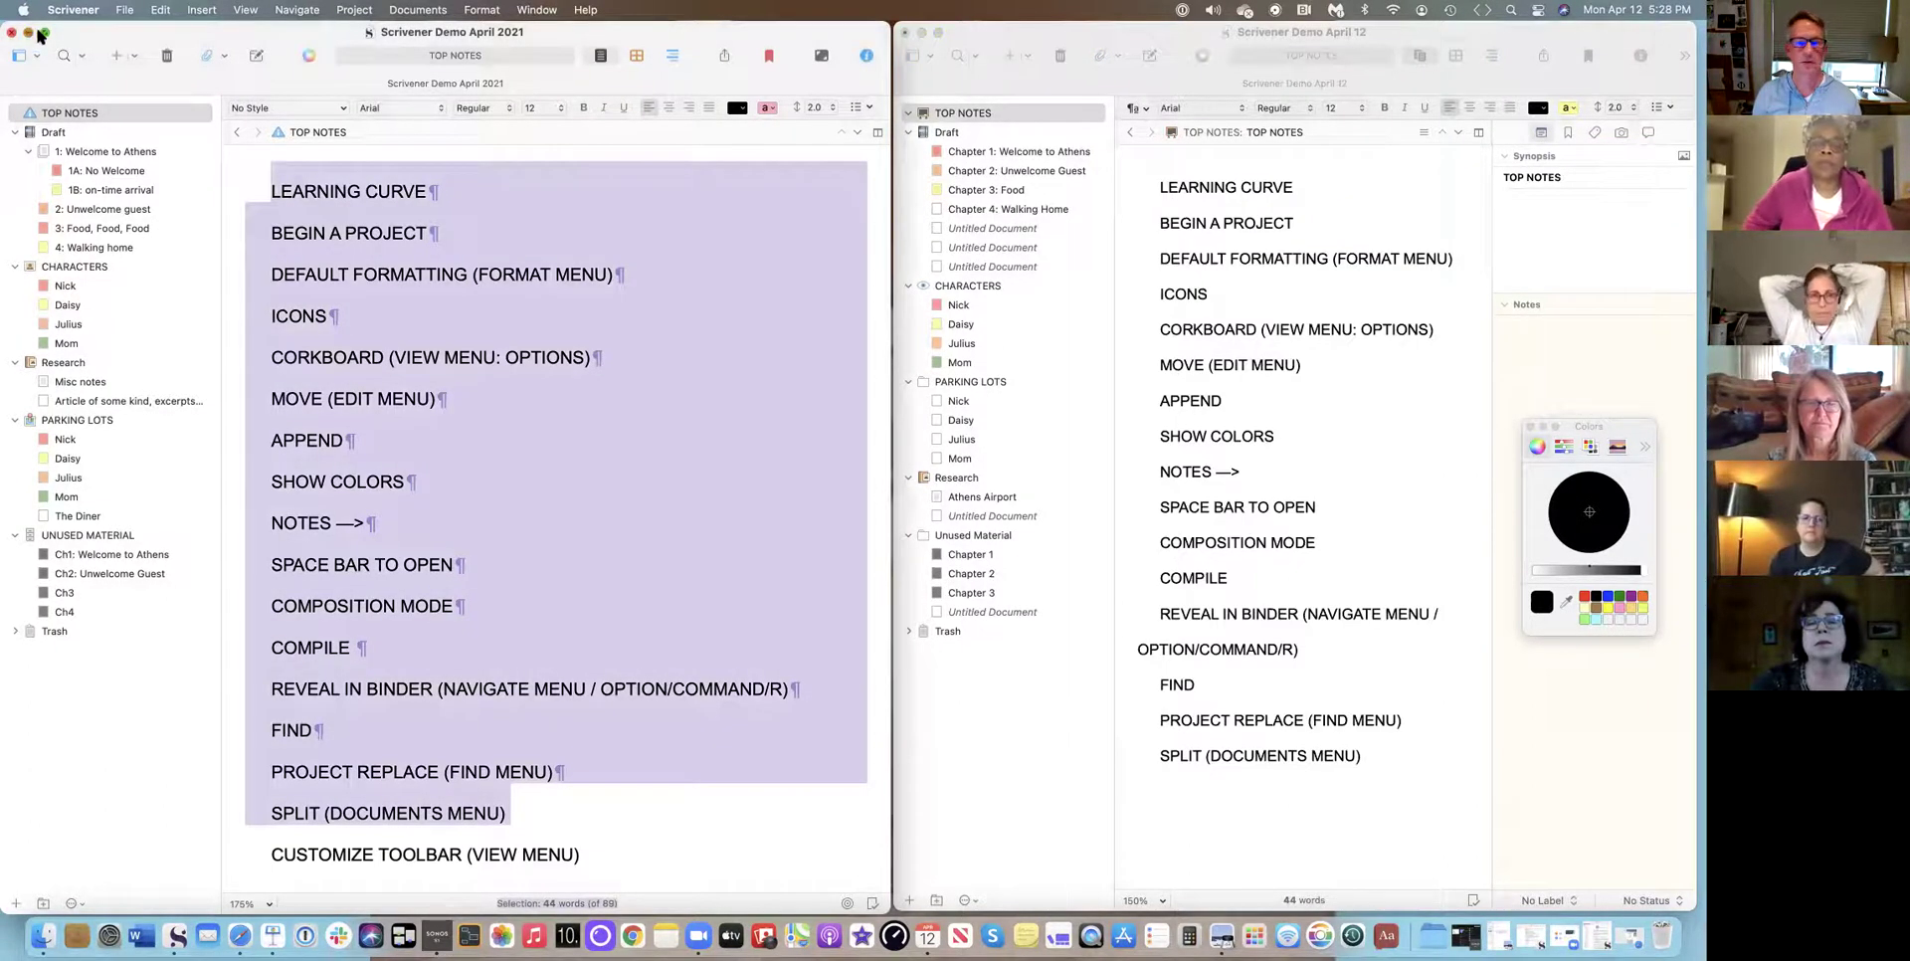
click(28, 33)
drag(1466, 19, 836, 75)
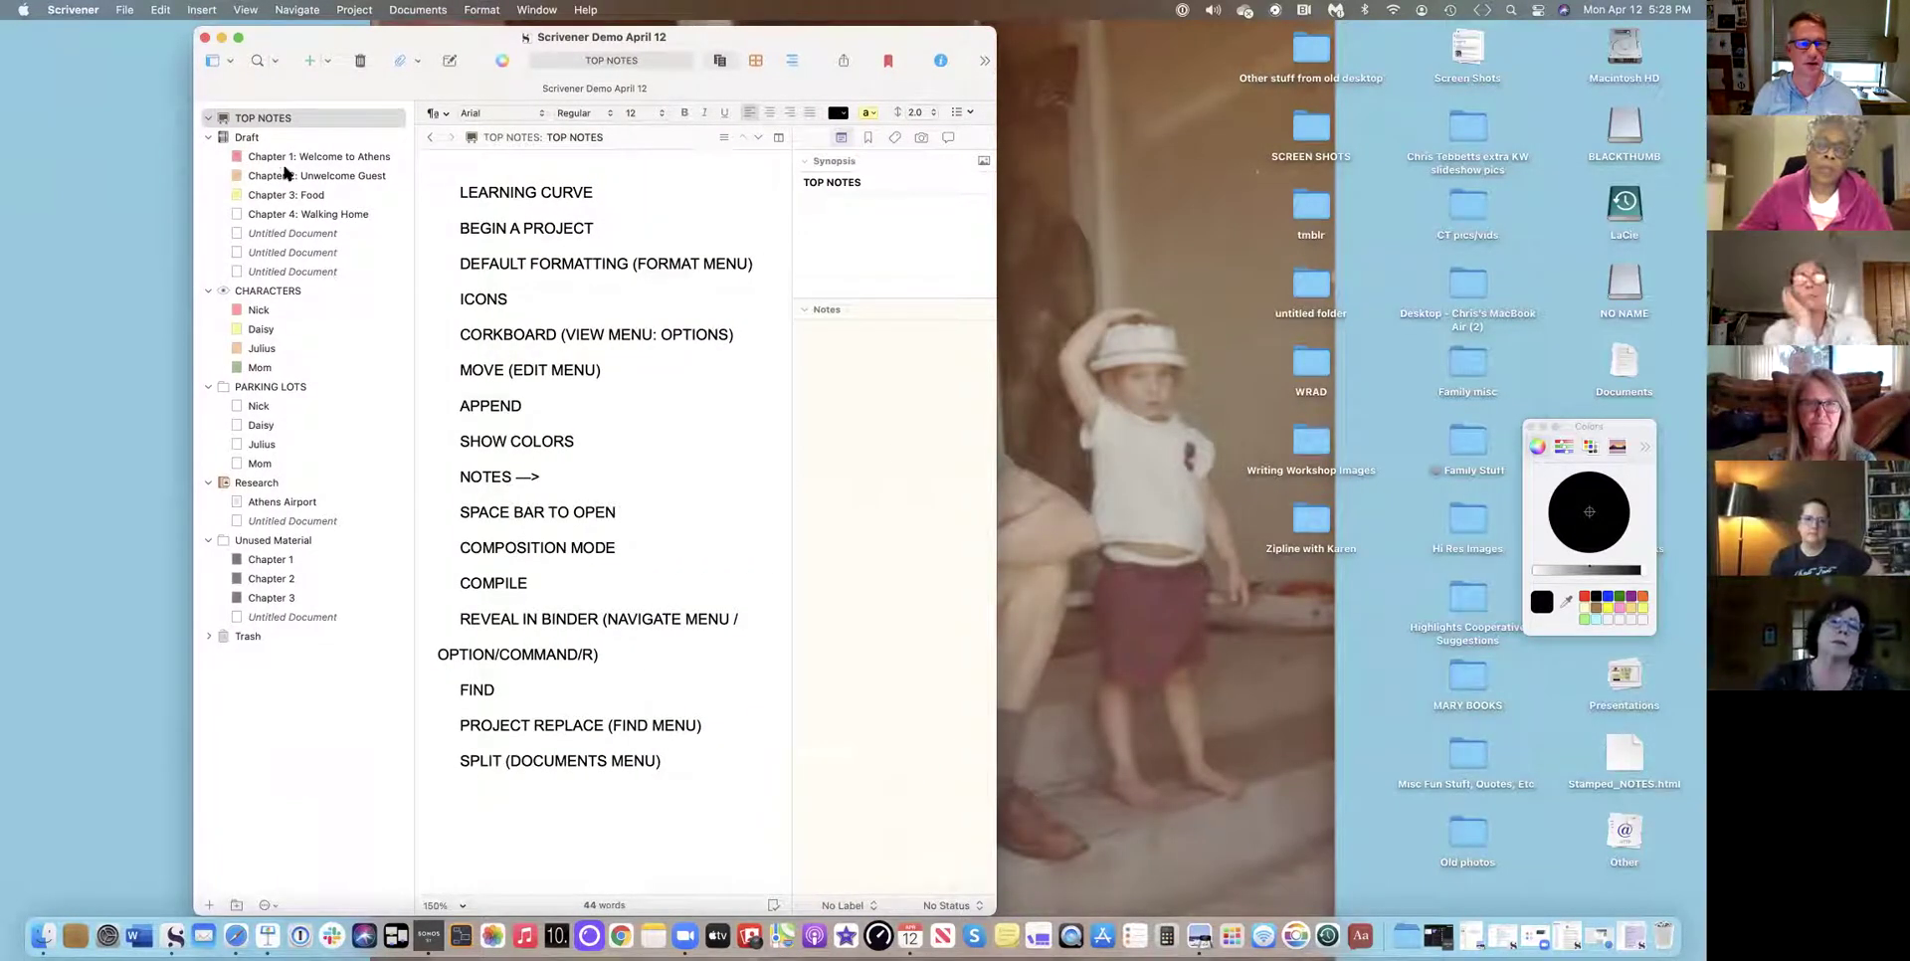
drag(442, 181, 689, 756)
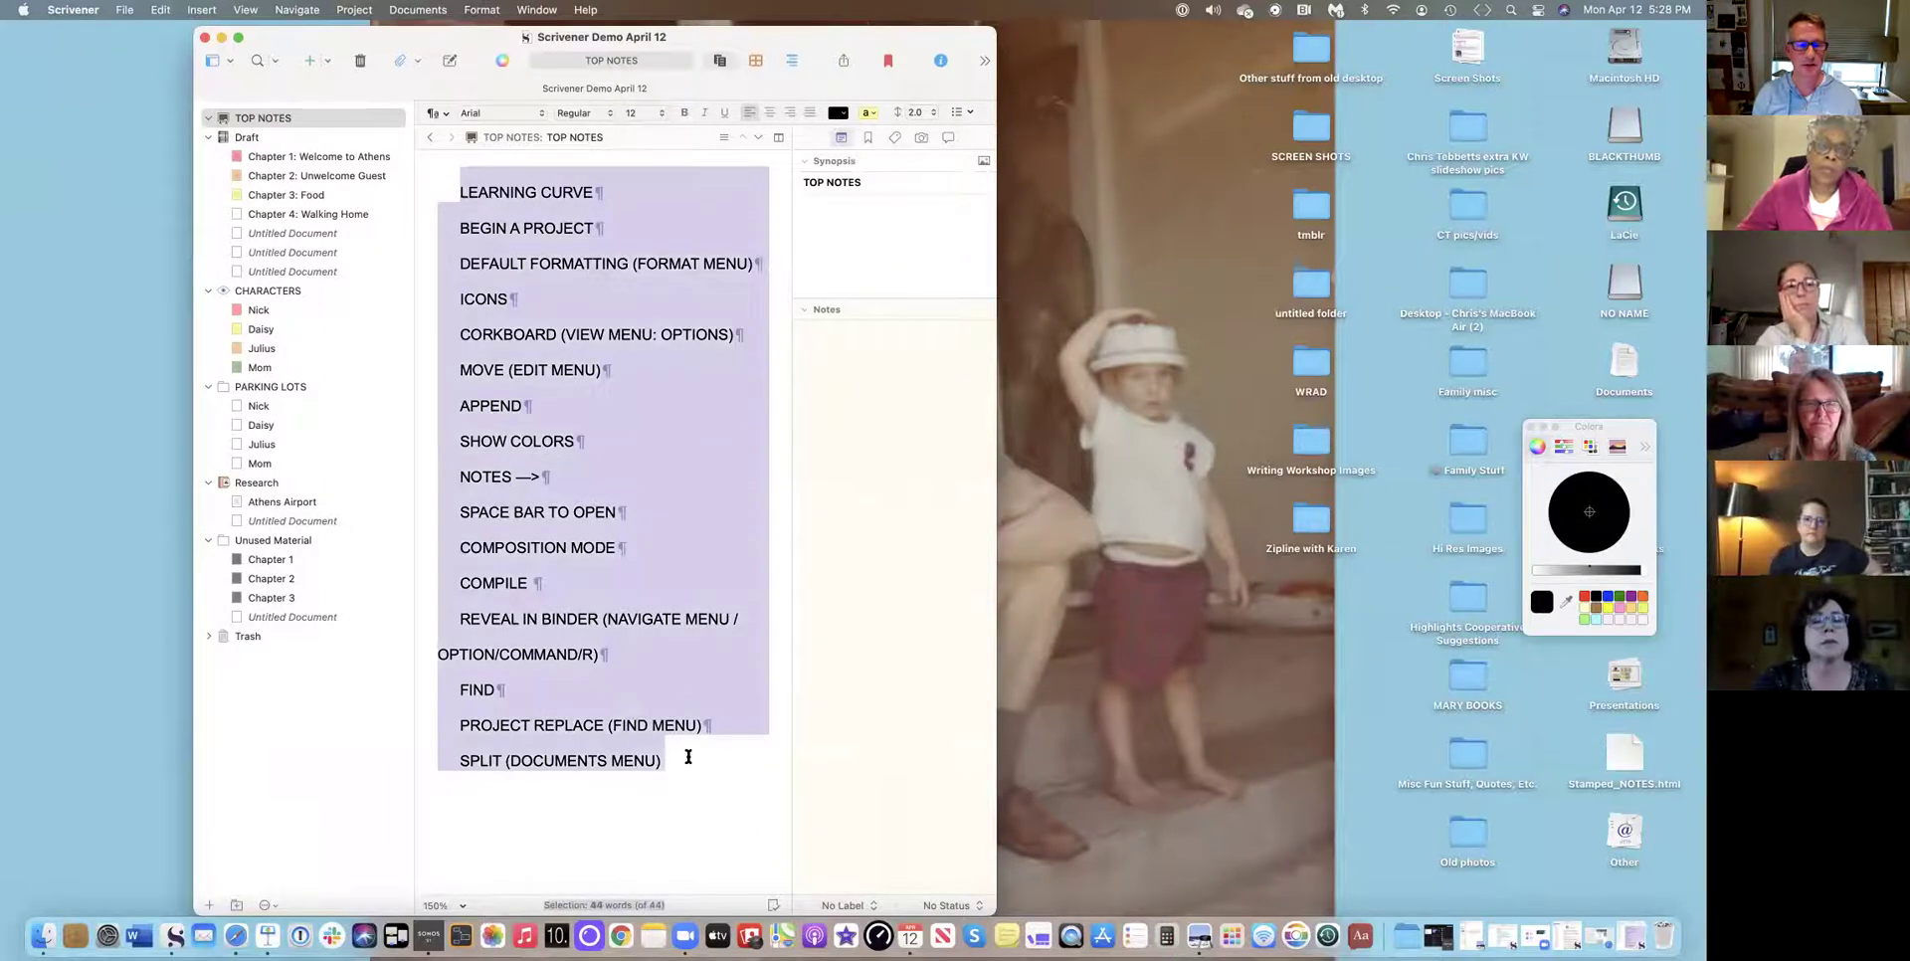
Open the Athens Airport research document in its own window and place it beside the project window.
click(298, 156)
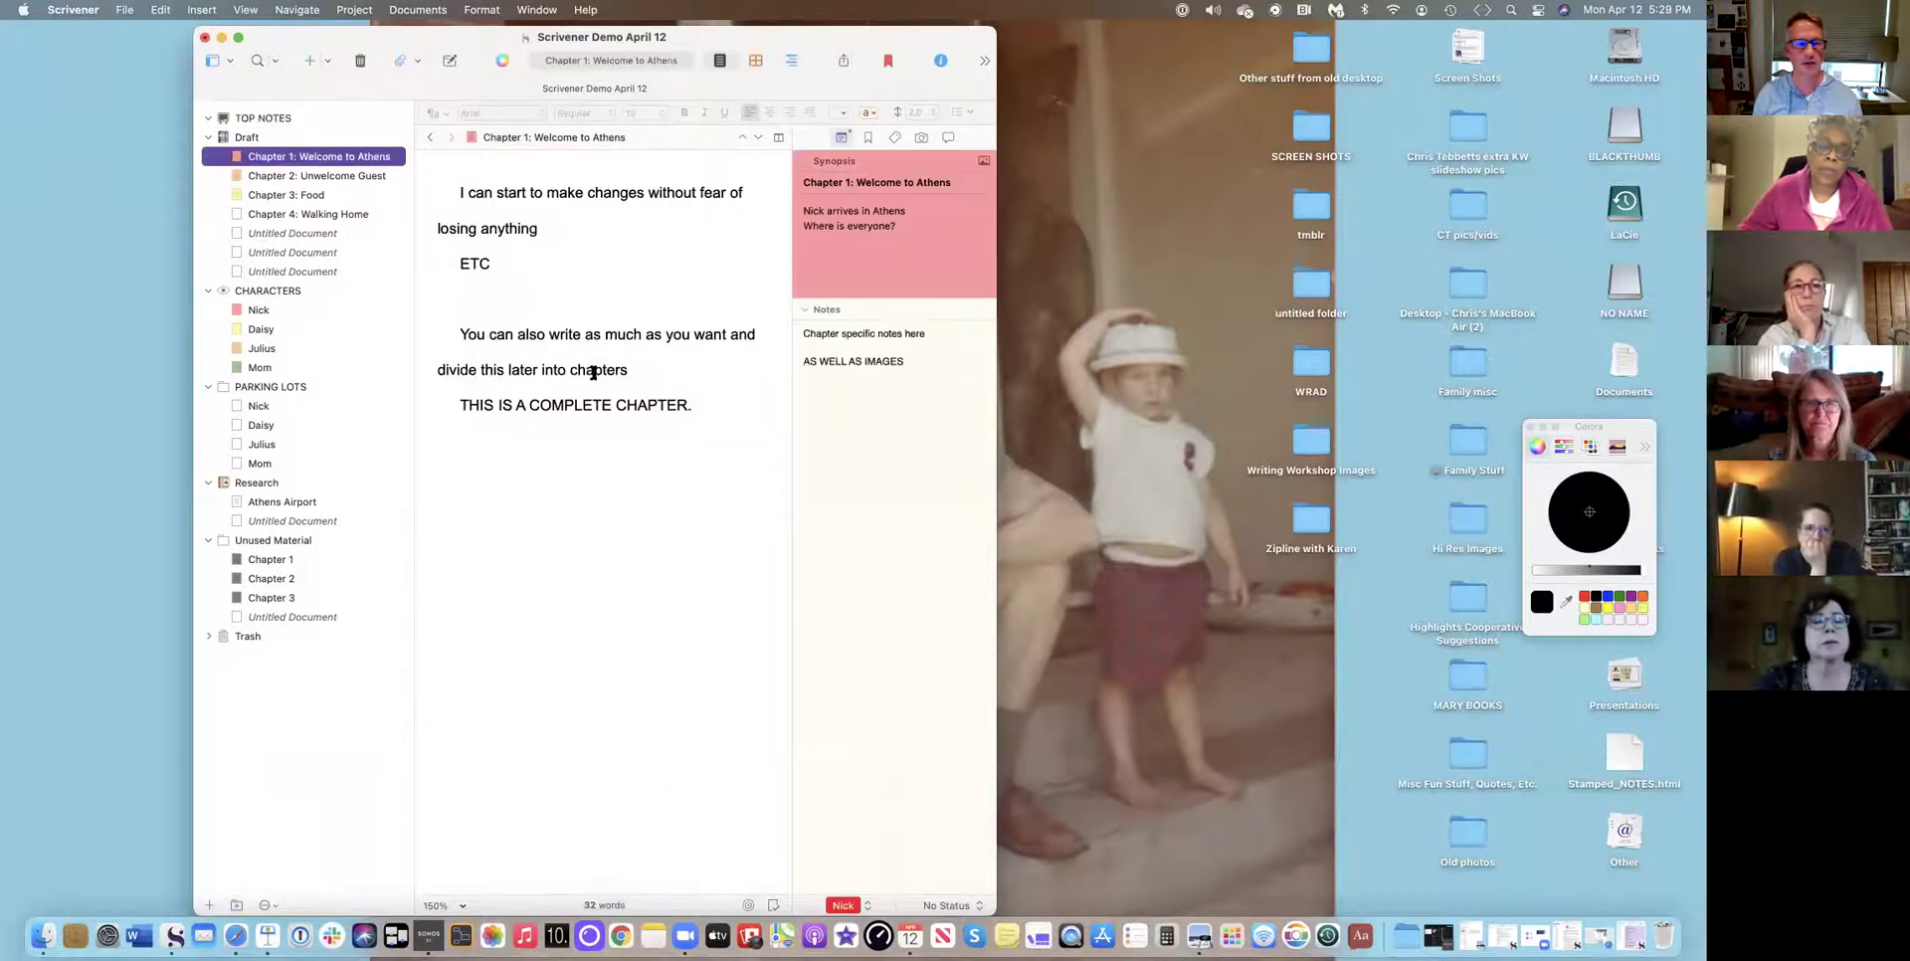
click(270, 501)
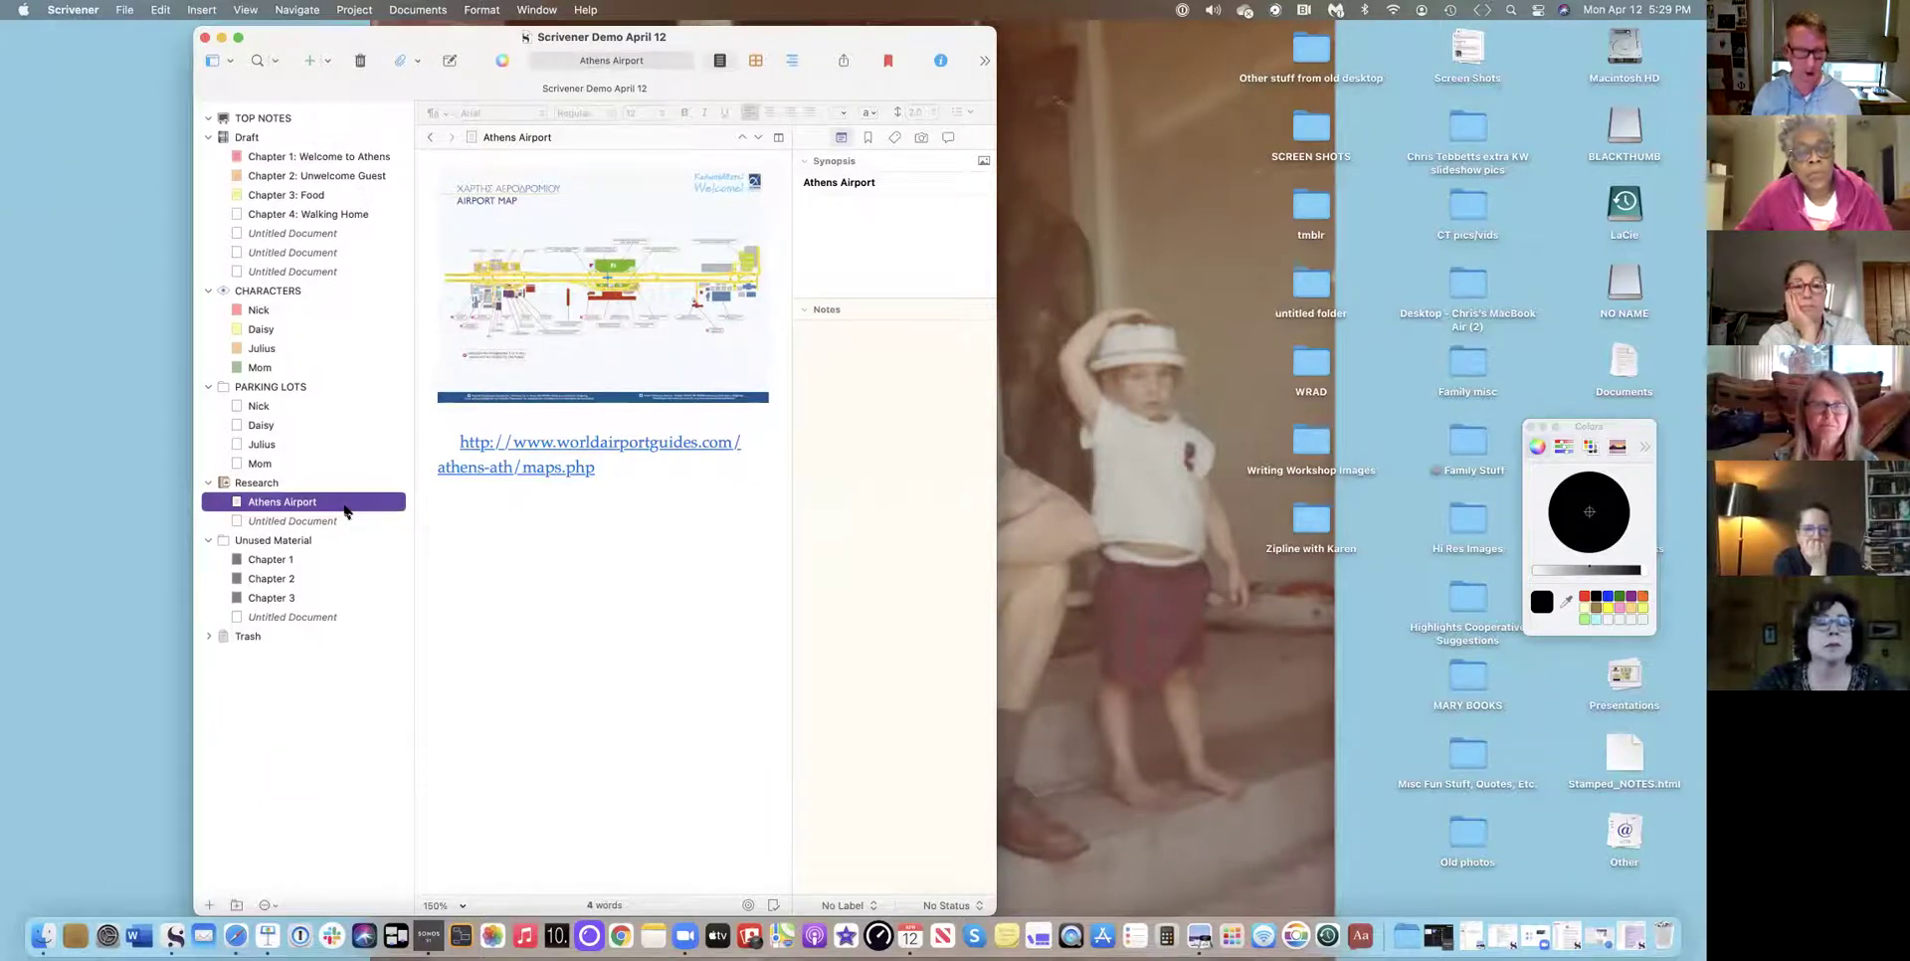
key(space)
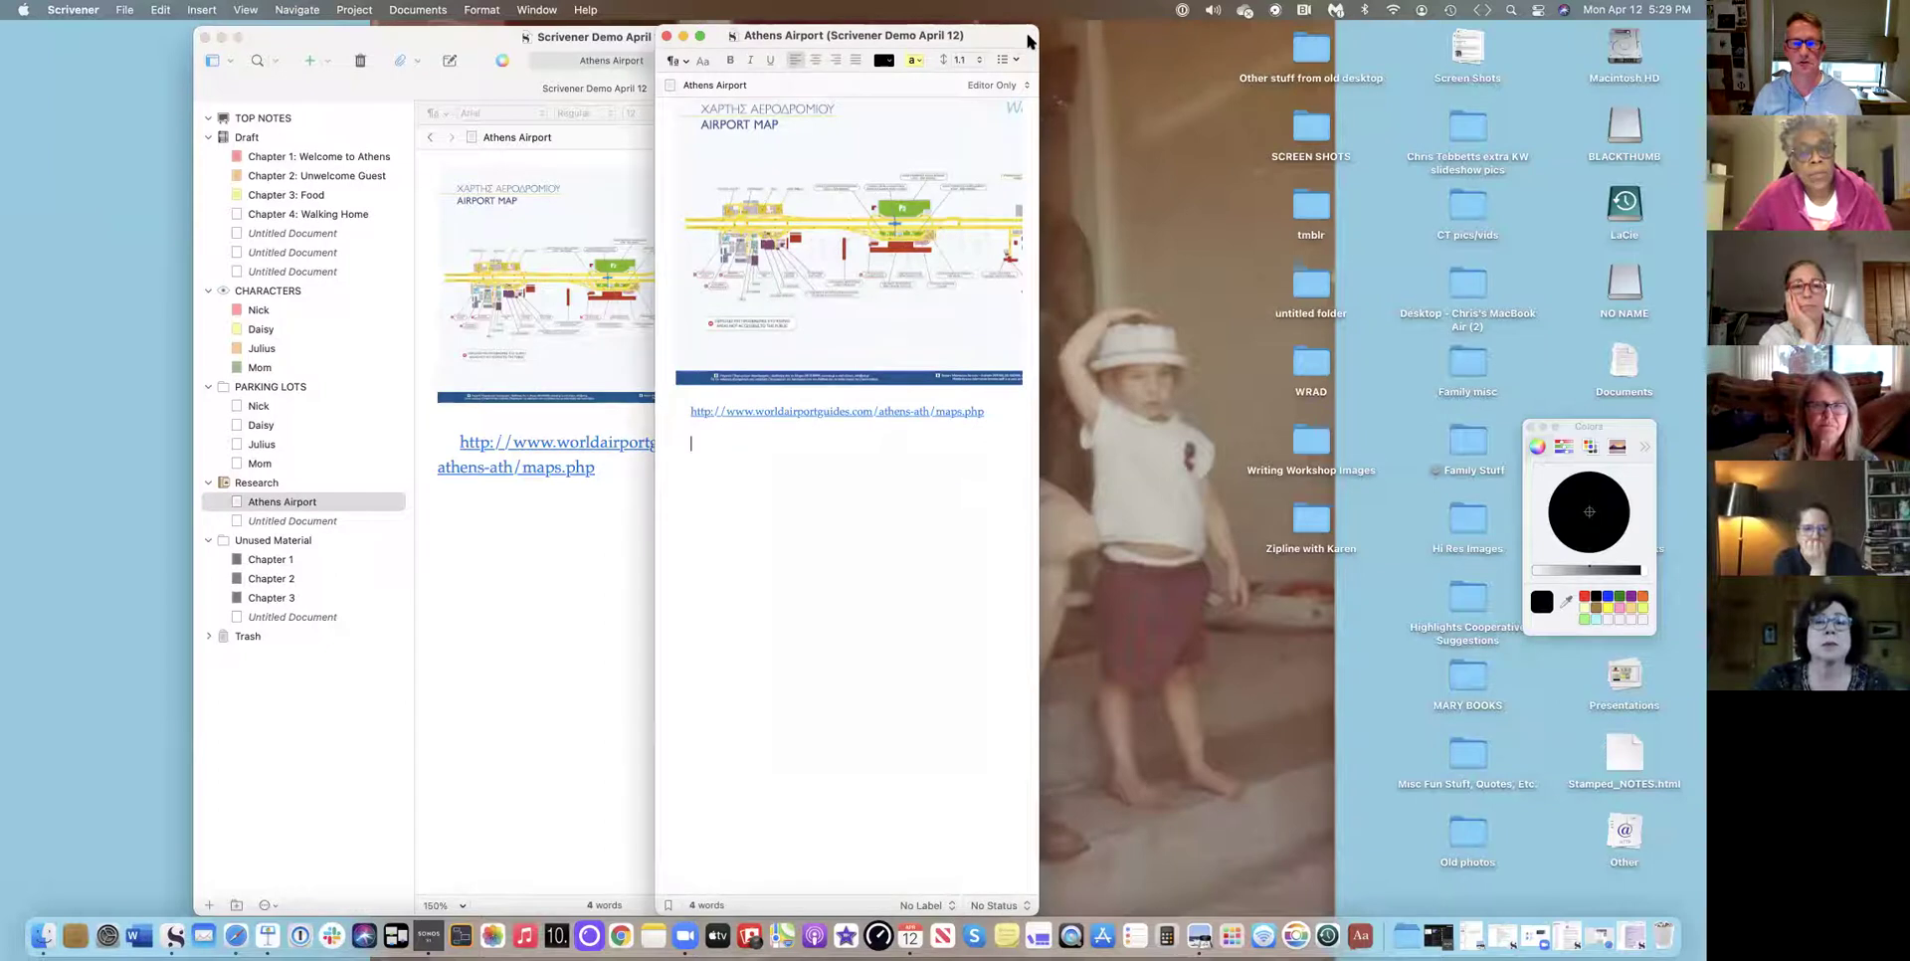
drag(1027, 40, 1381, 28)
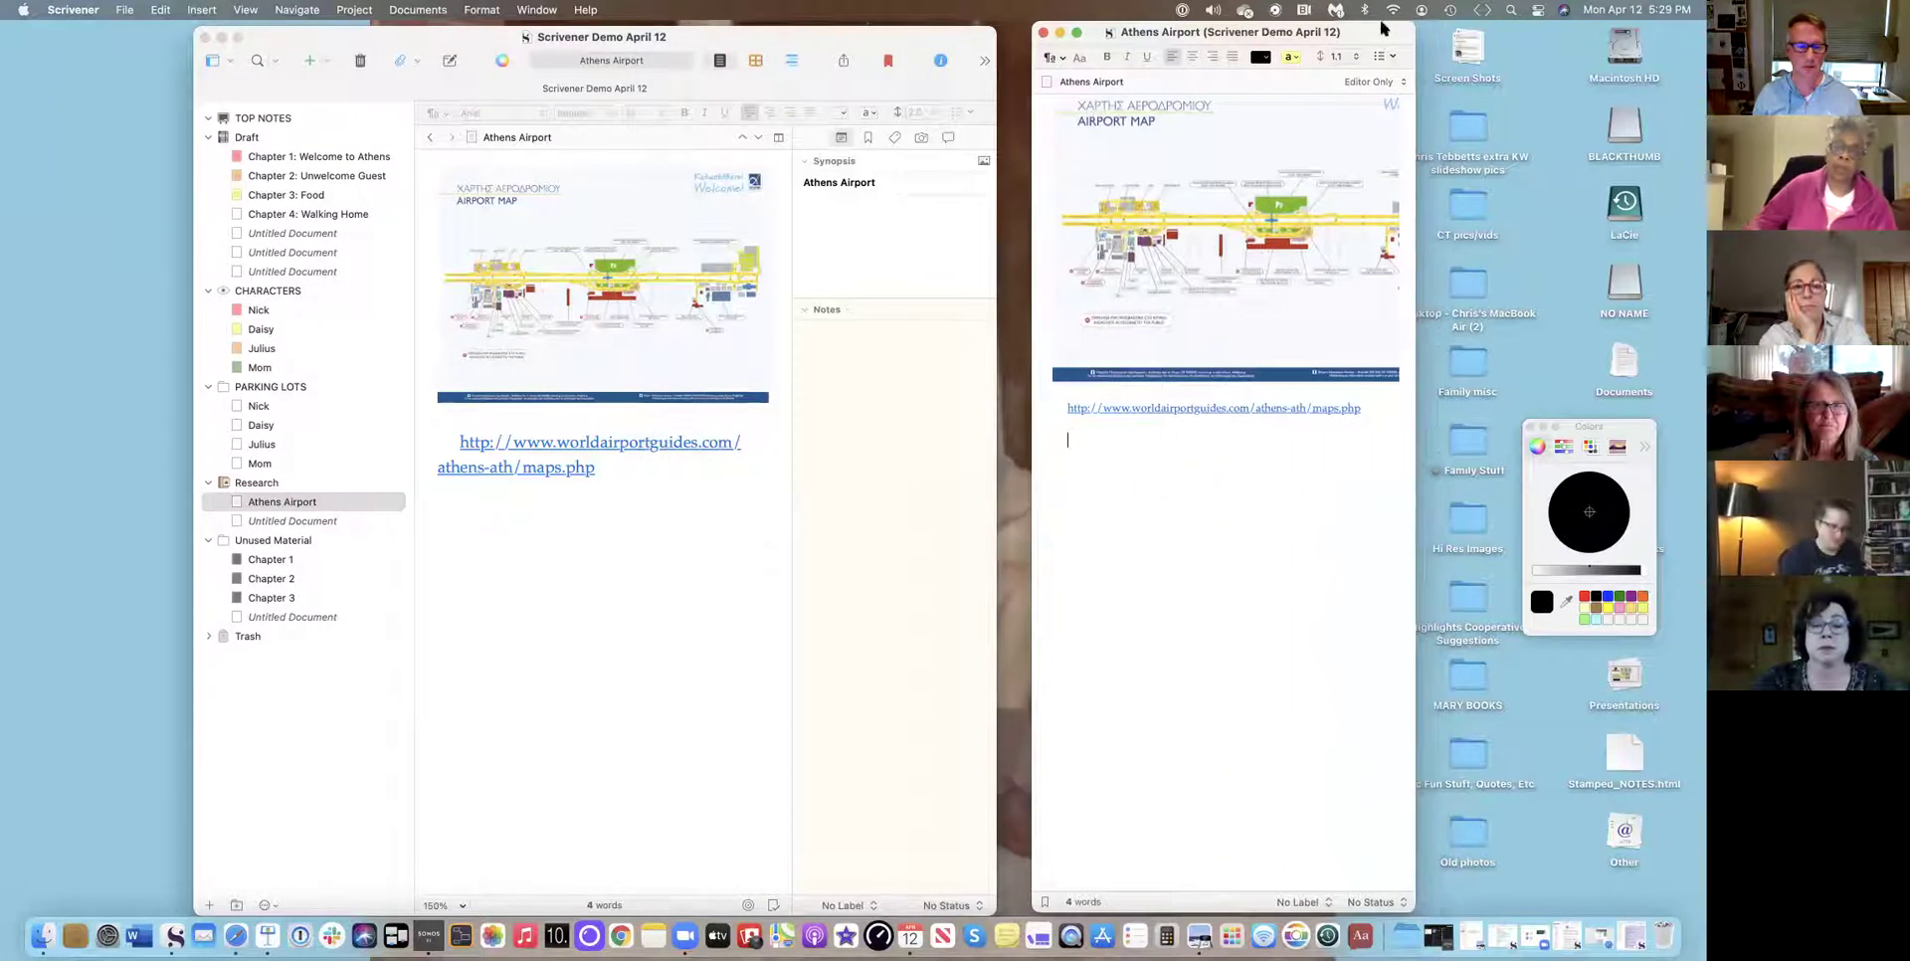
Open Chapter 1: Welcome to Athens alongside the airport map and insert a blank line after "ETC".
click(319, 158)
click(320, 157)
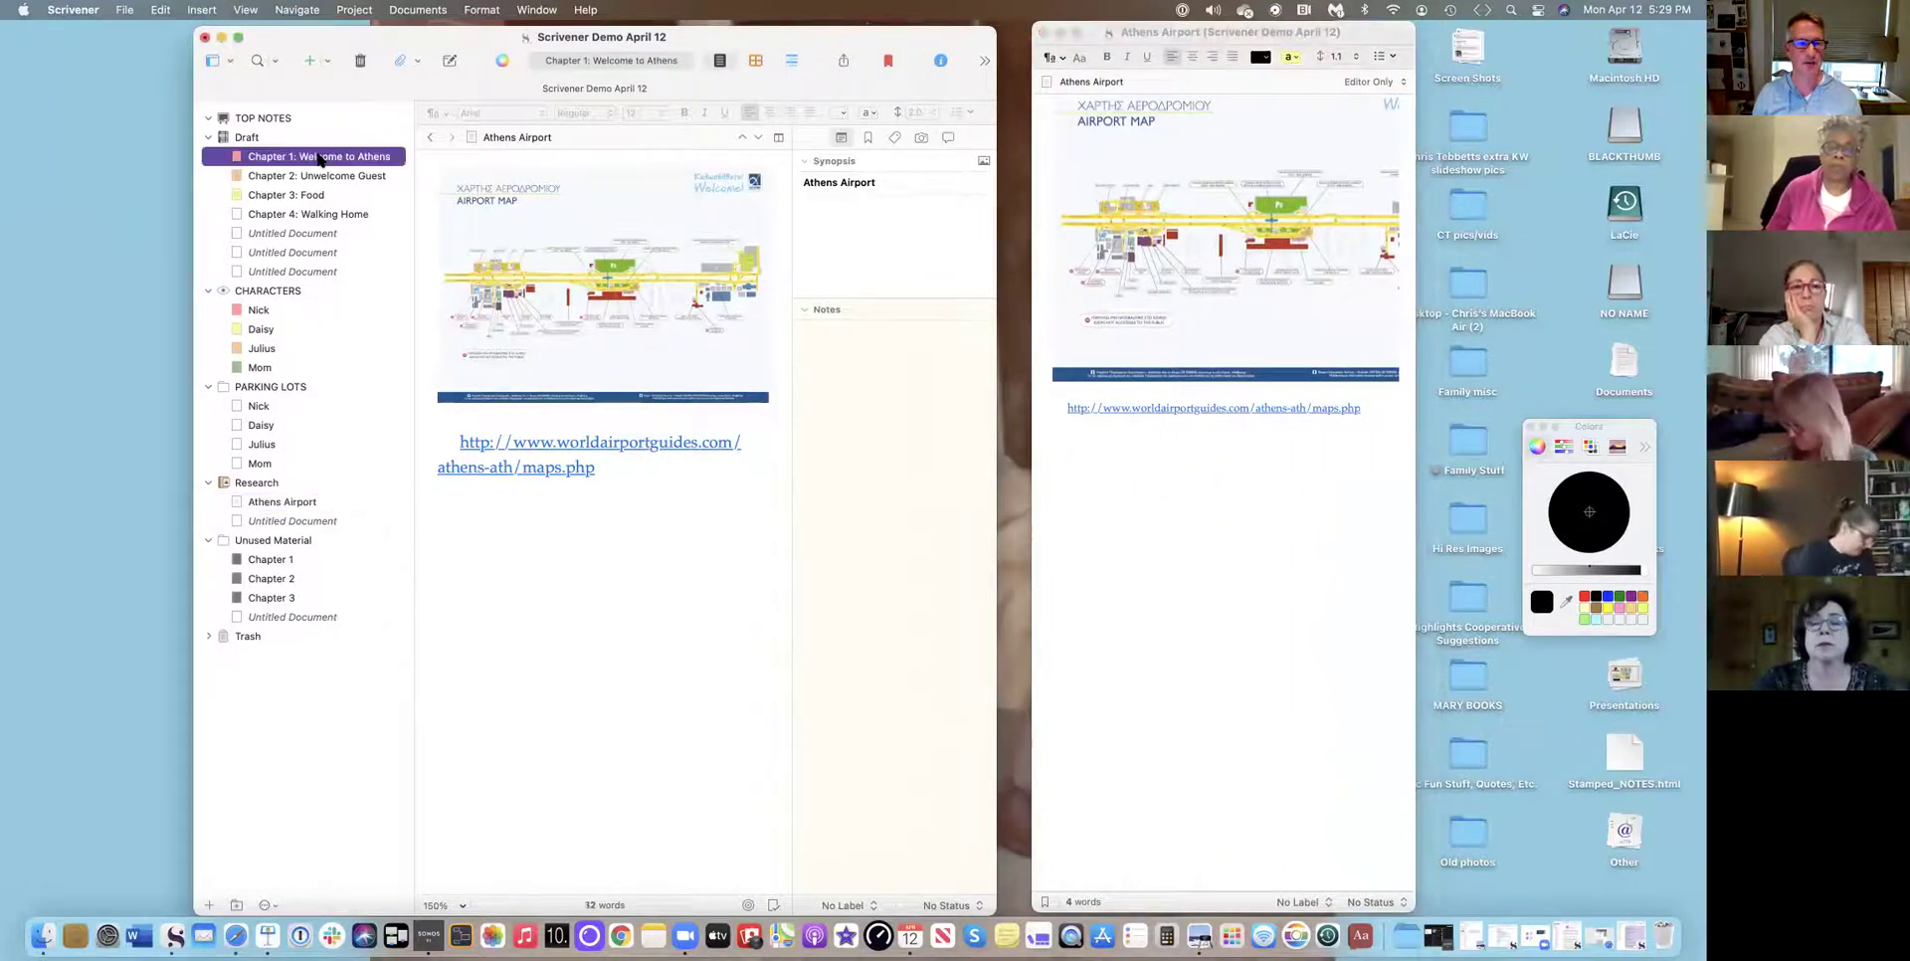
click(534, 280)
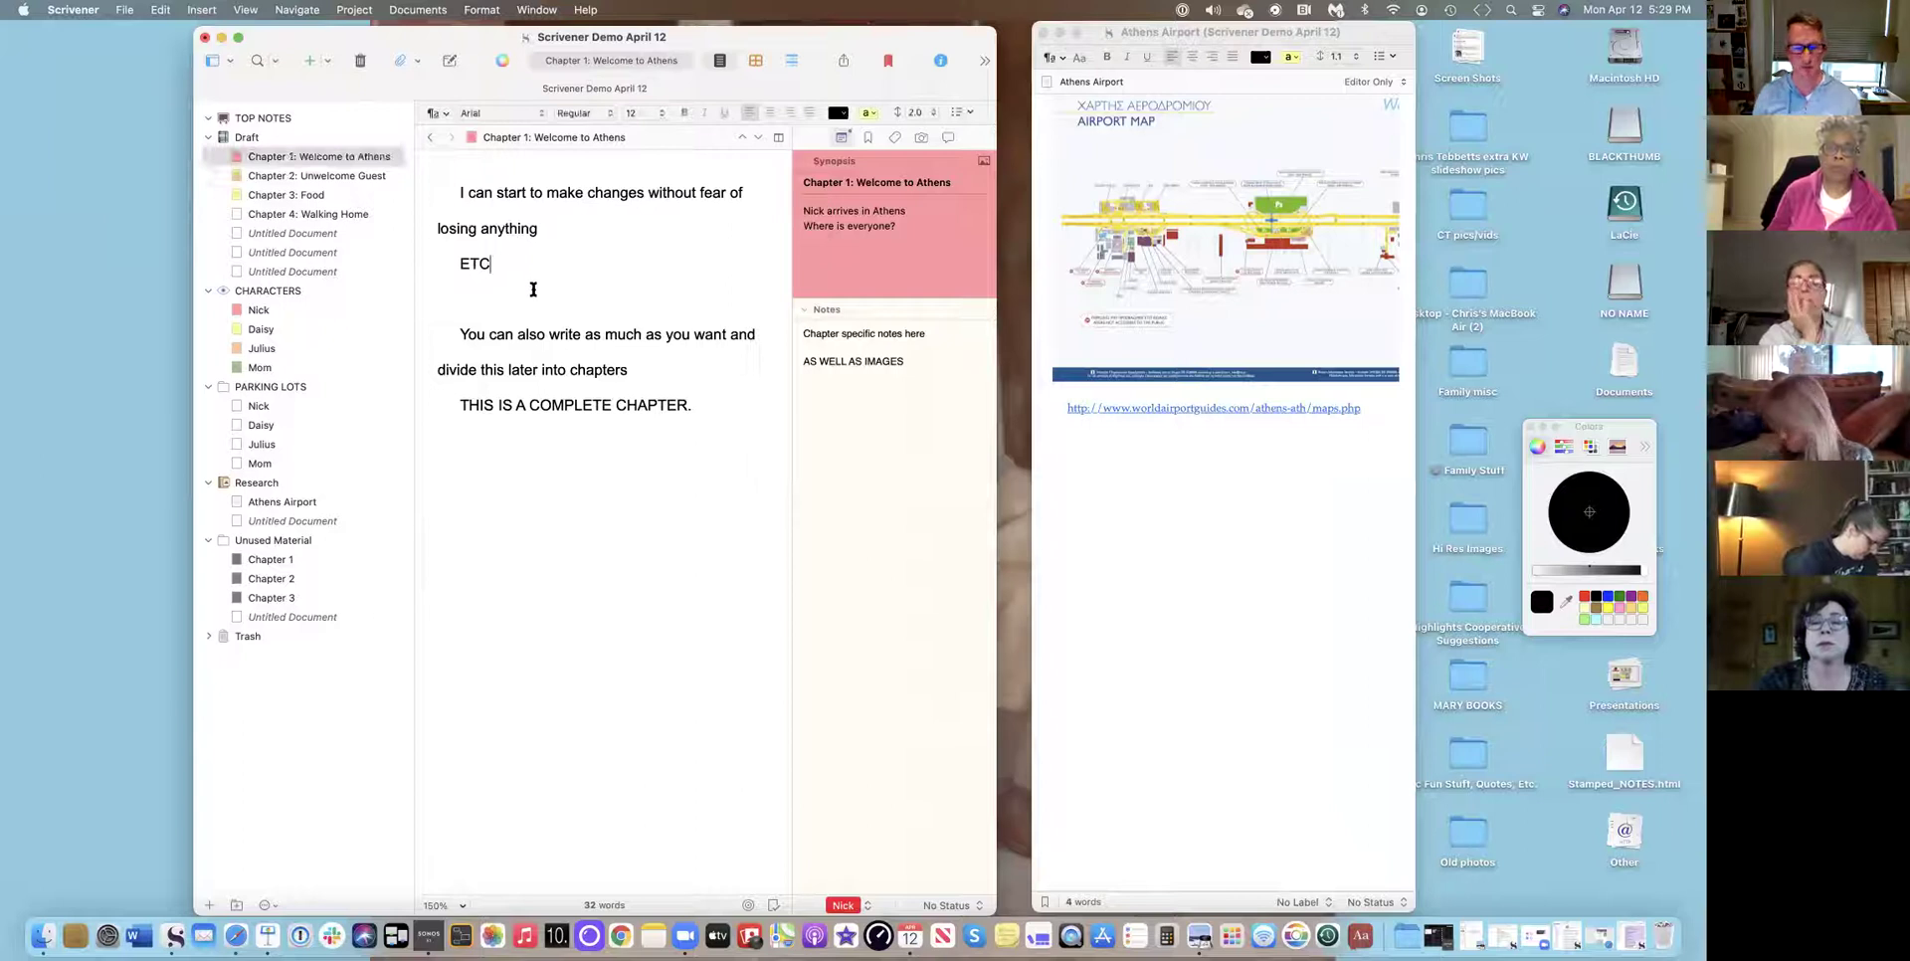
key(Return)
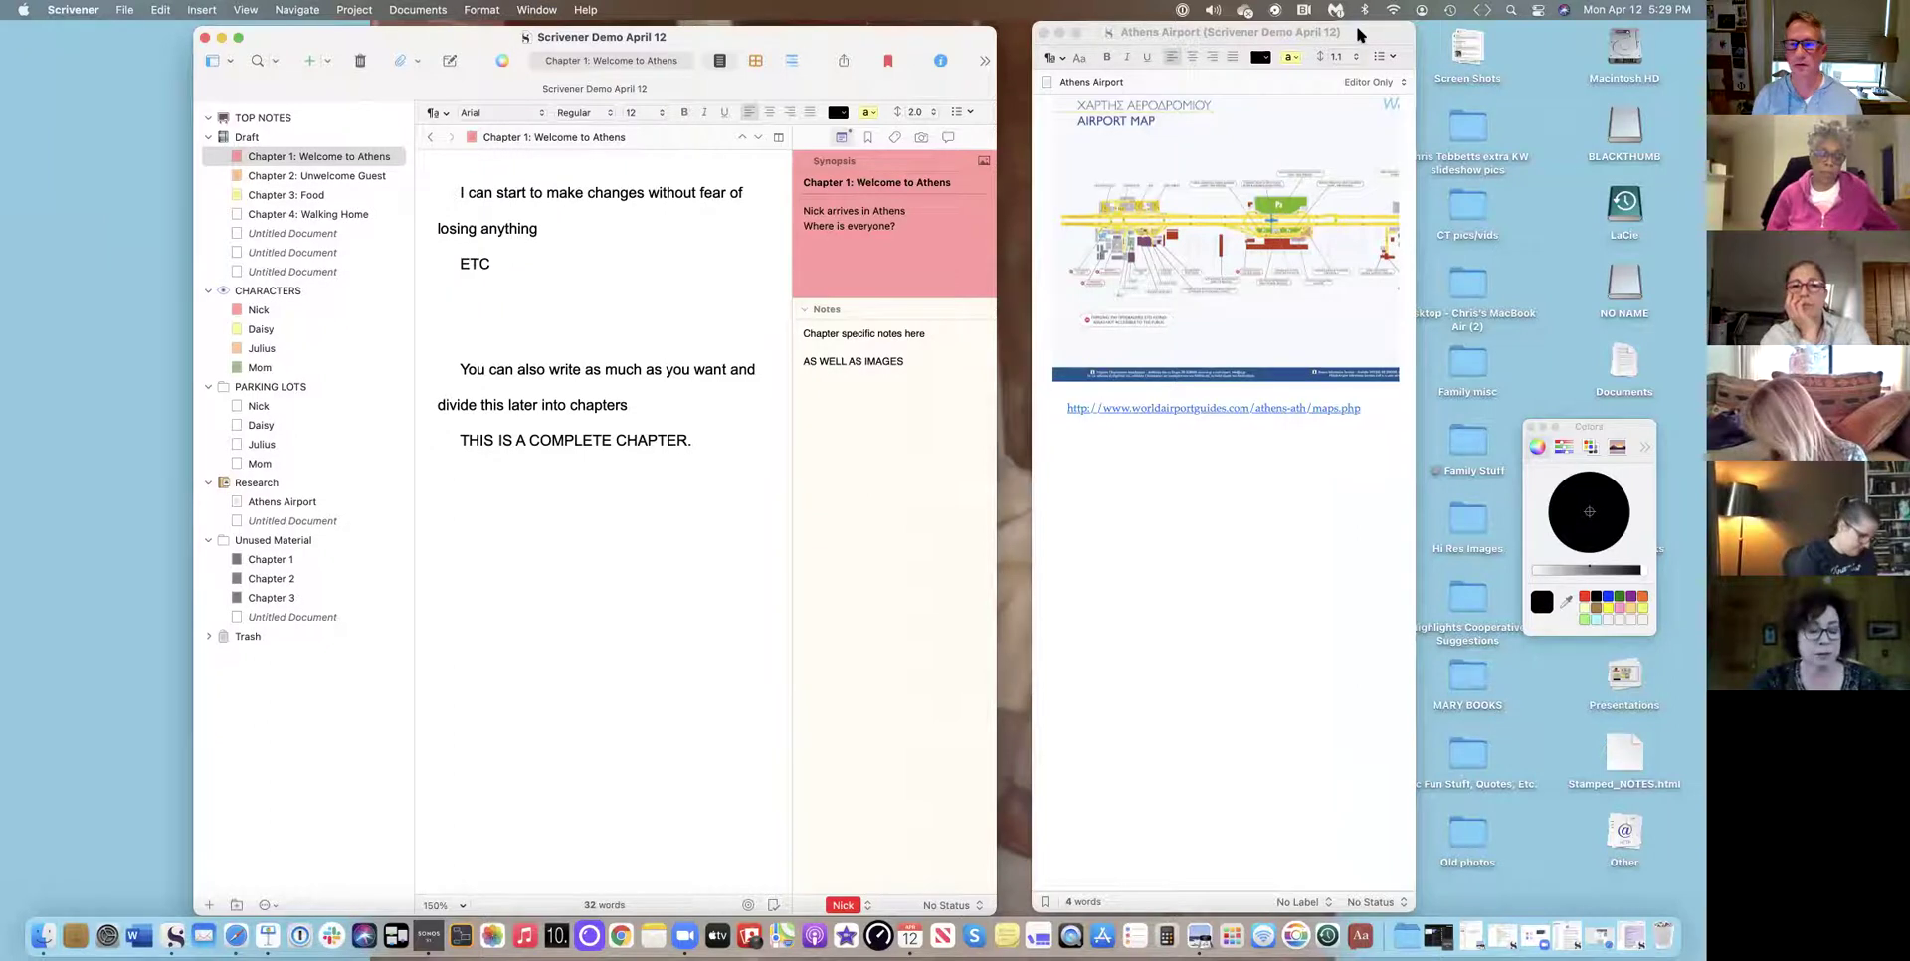
Close the separate Athens Airport window and move the project window toward the middle of the screen.
drag(1293, 32, 1311, 114)
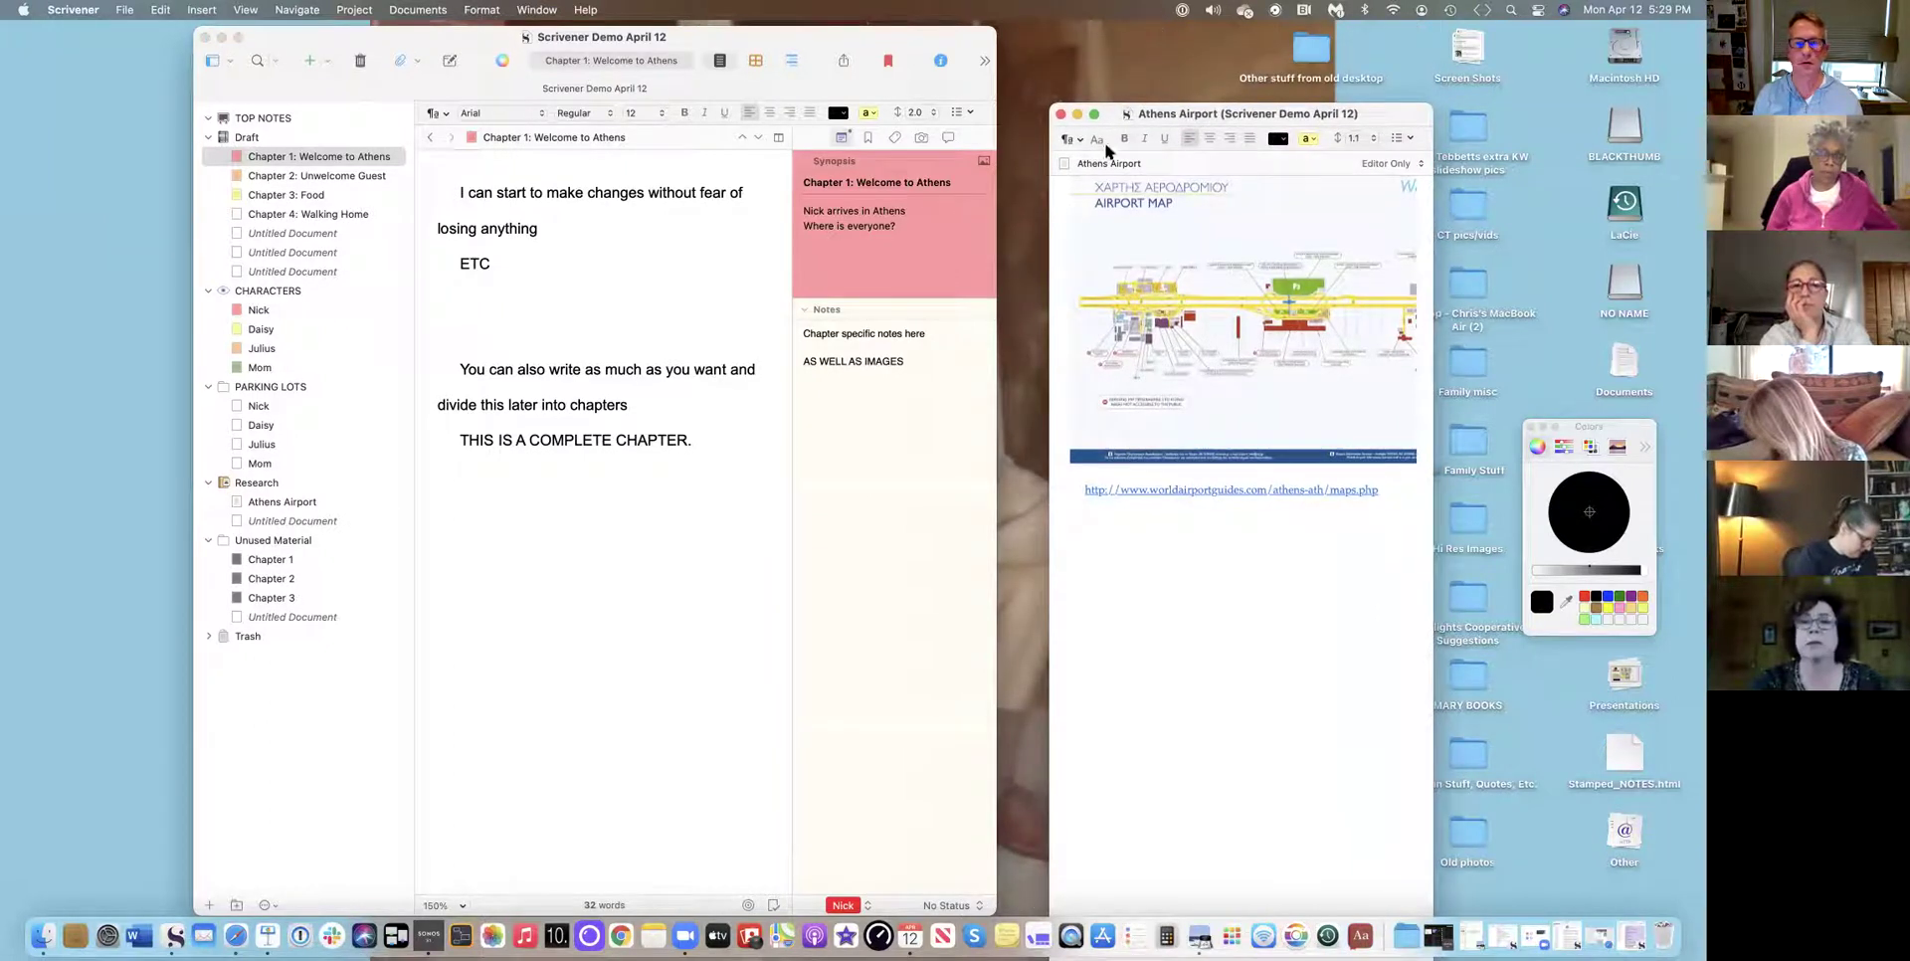
click(1060, 113)
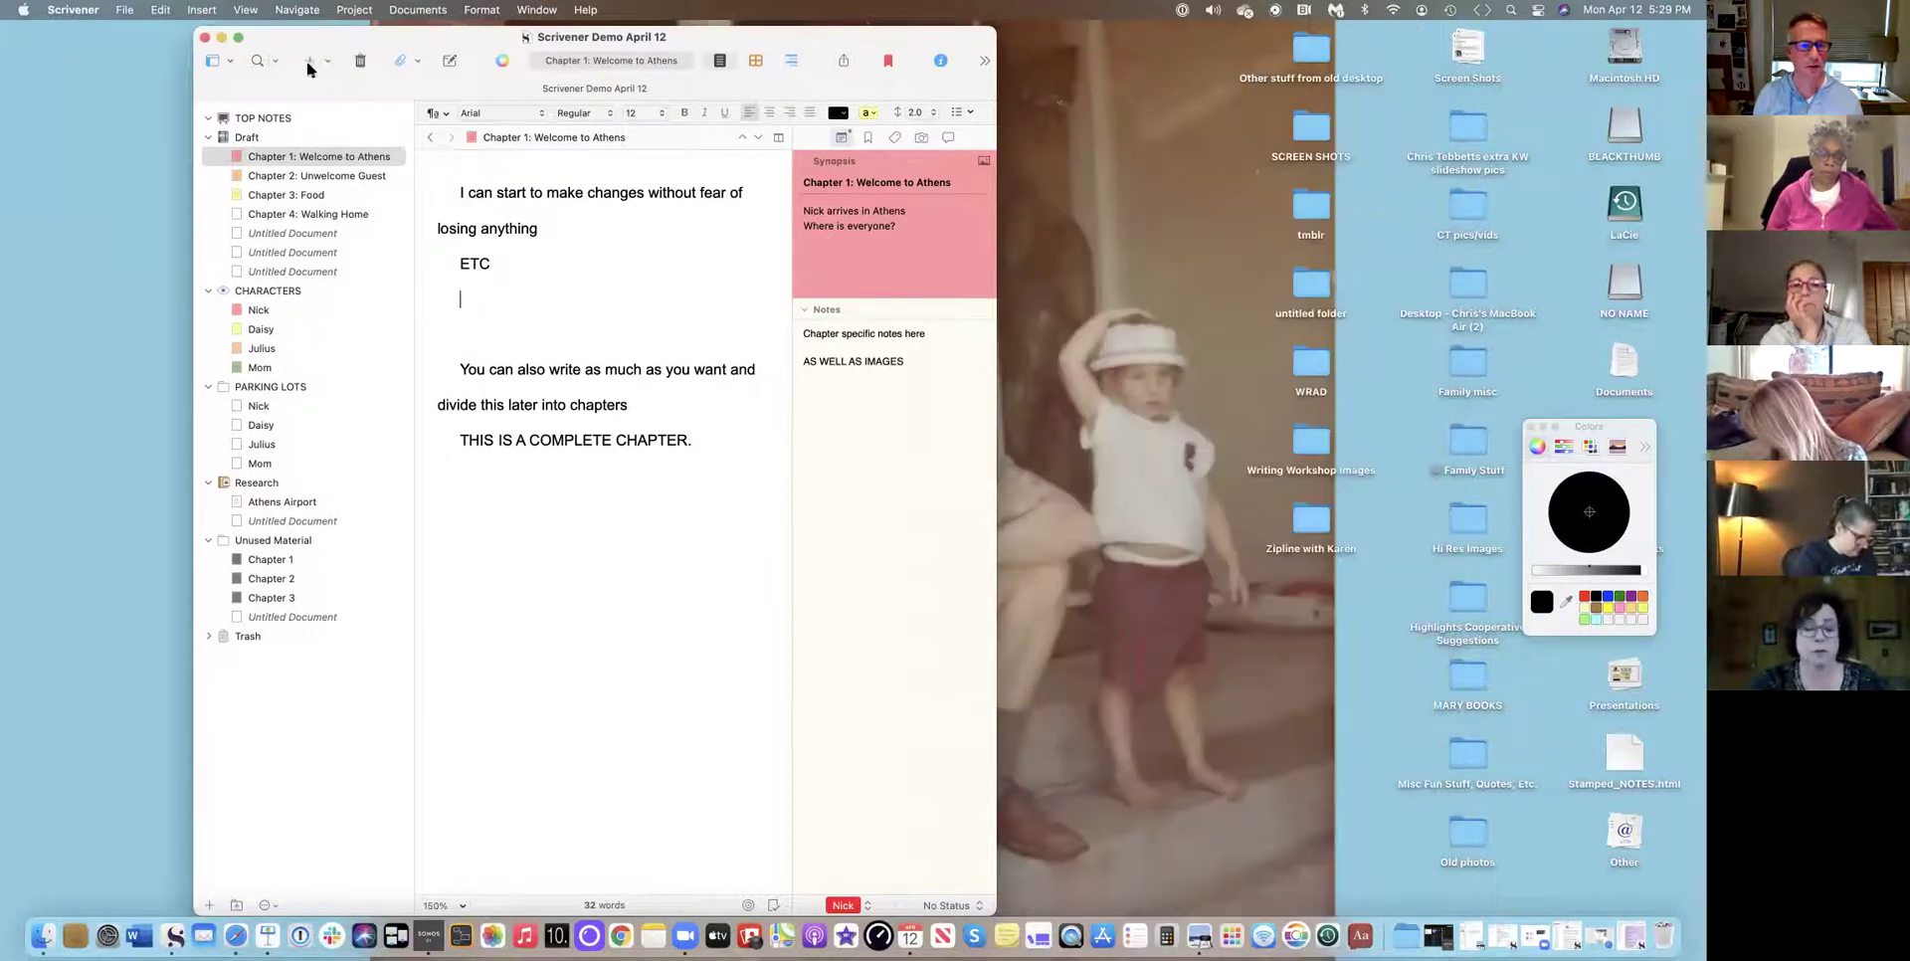
drag(303, 35, 543, 34)
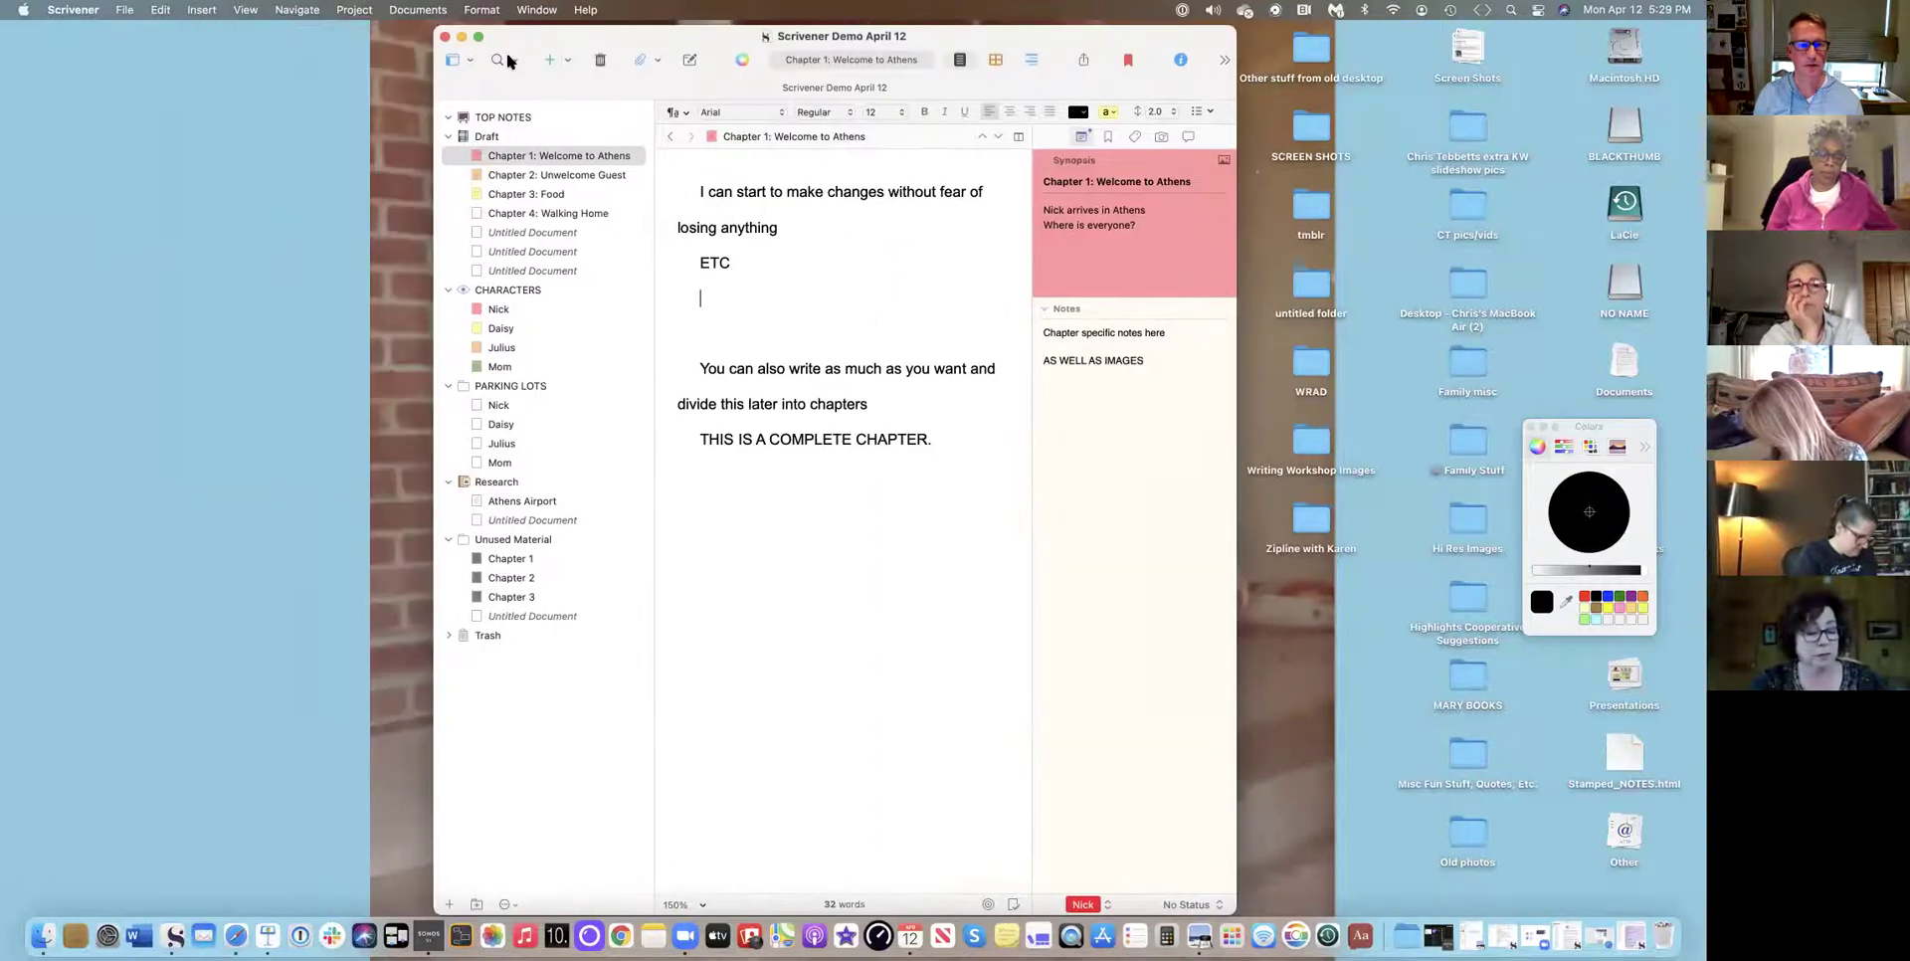
Open TOP NOTES in Composition Mode and keep typewriter scrolling enabled.
click(496, 118)
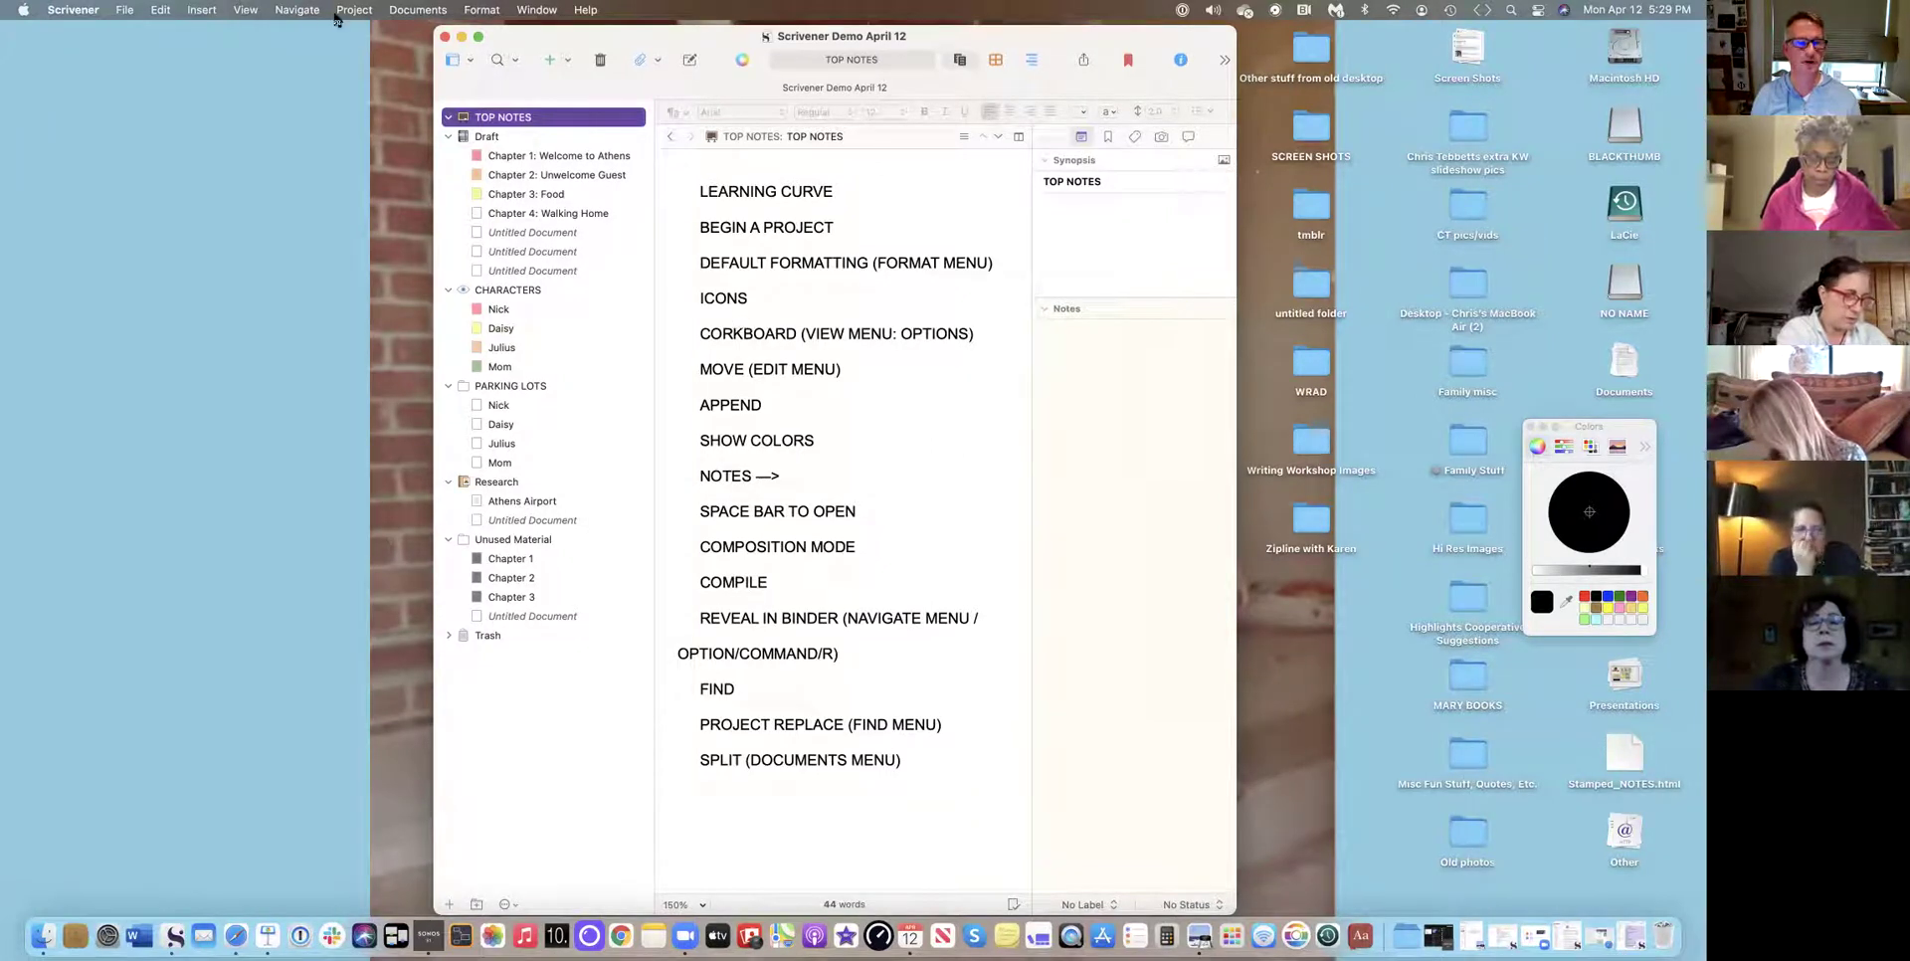
click(251, 11)
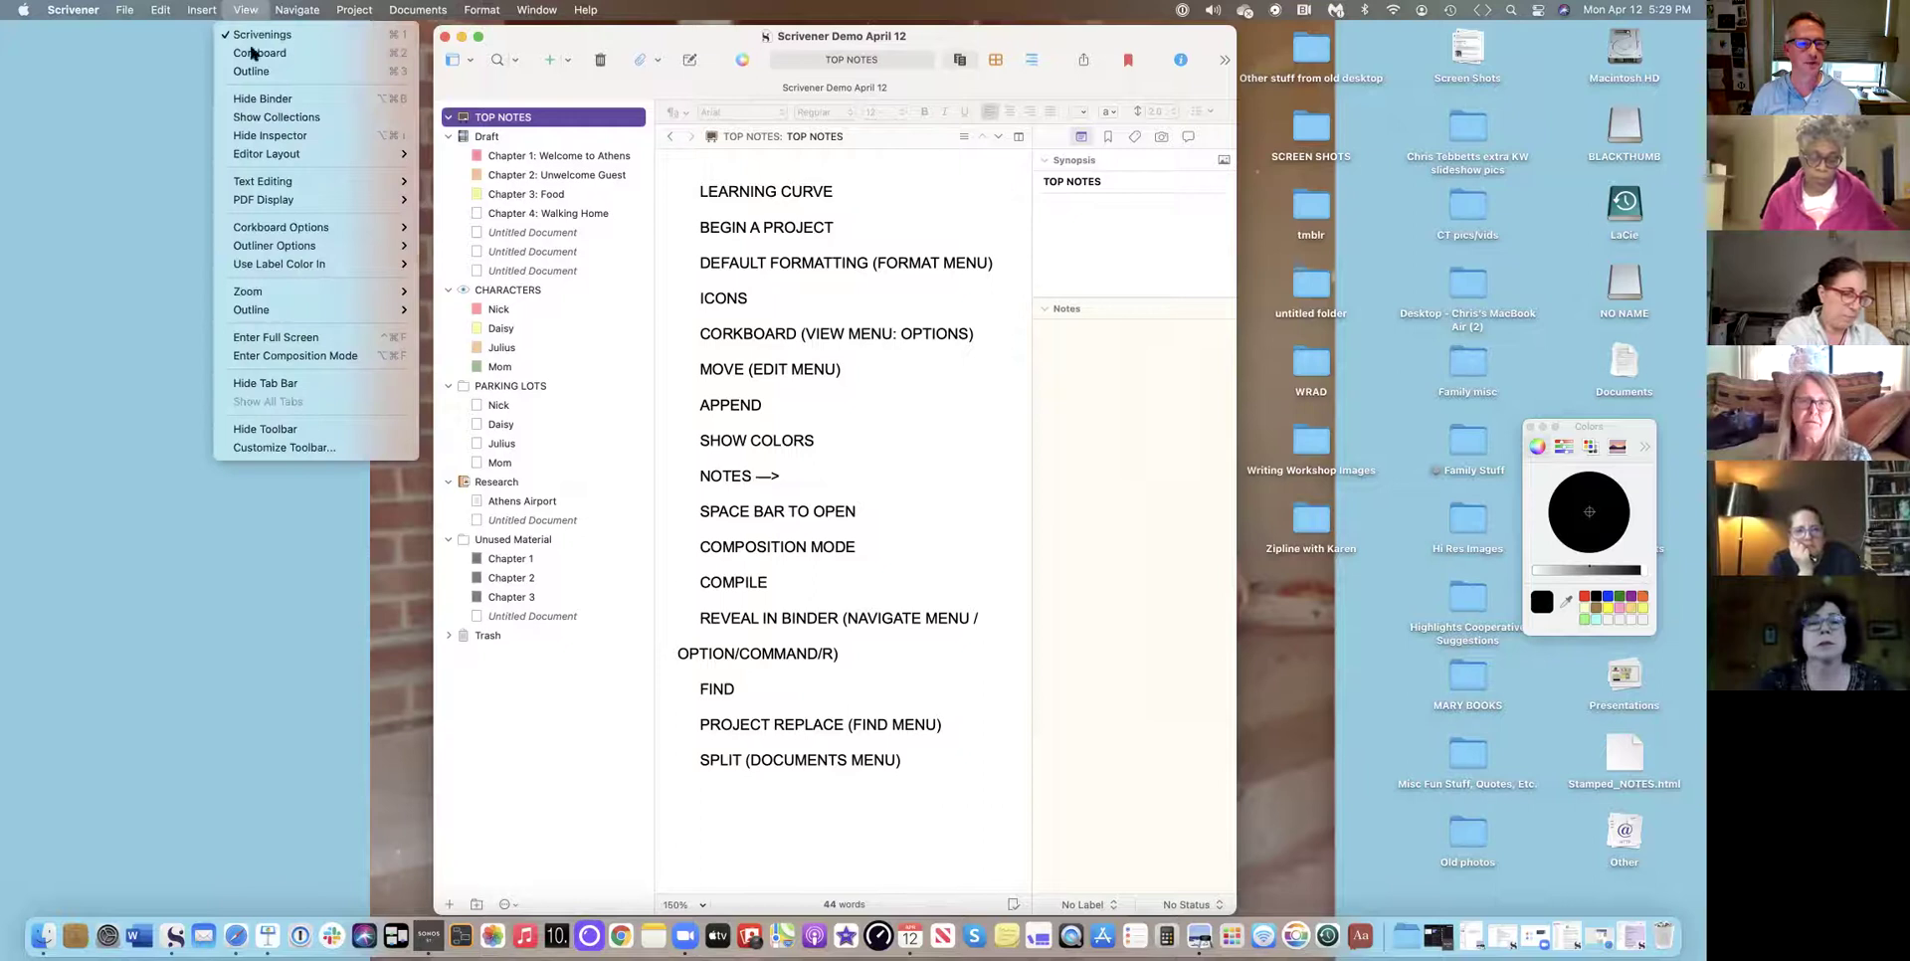
click(269, 355)
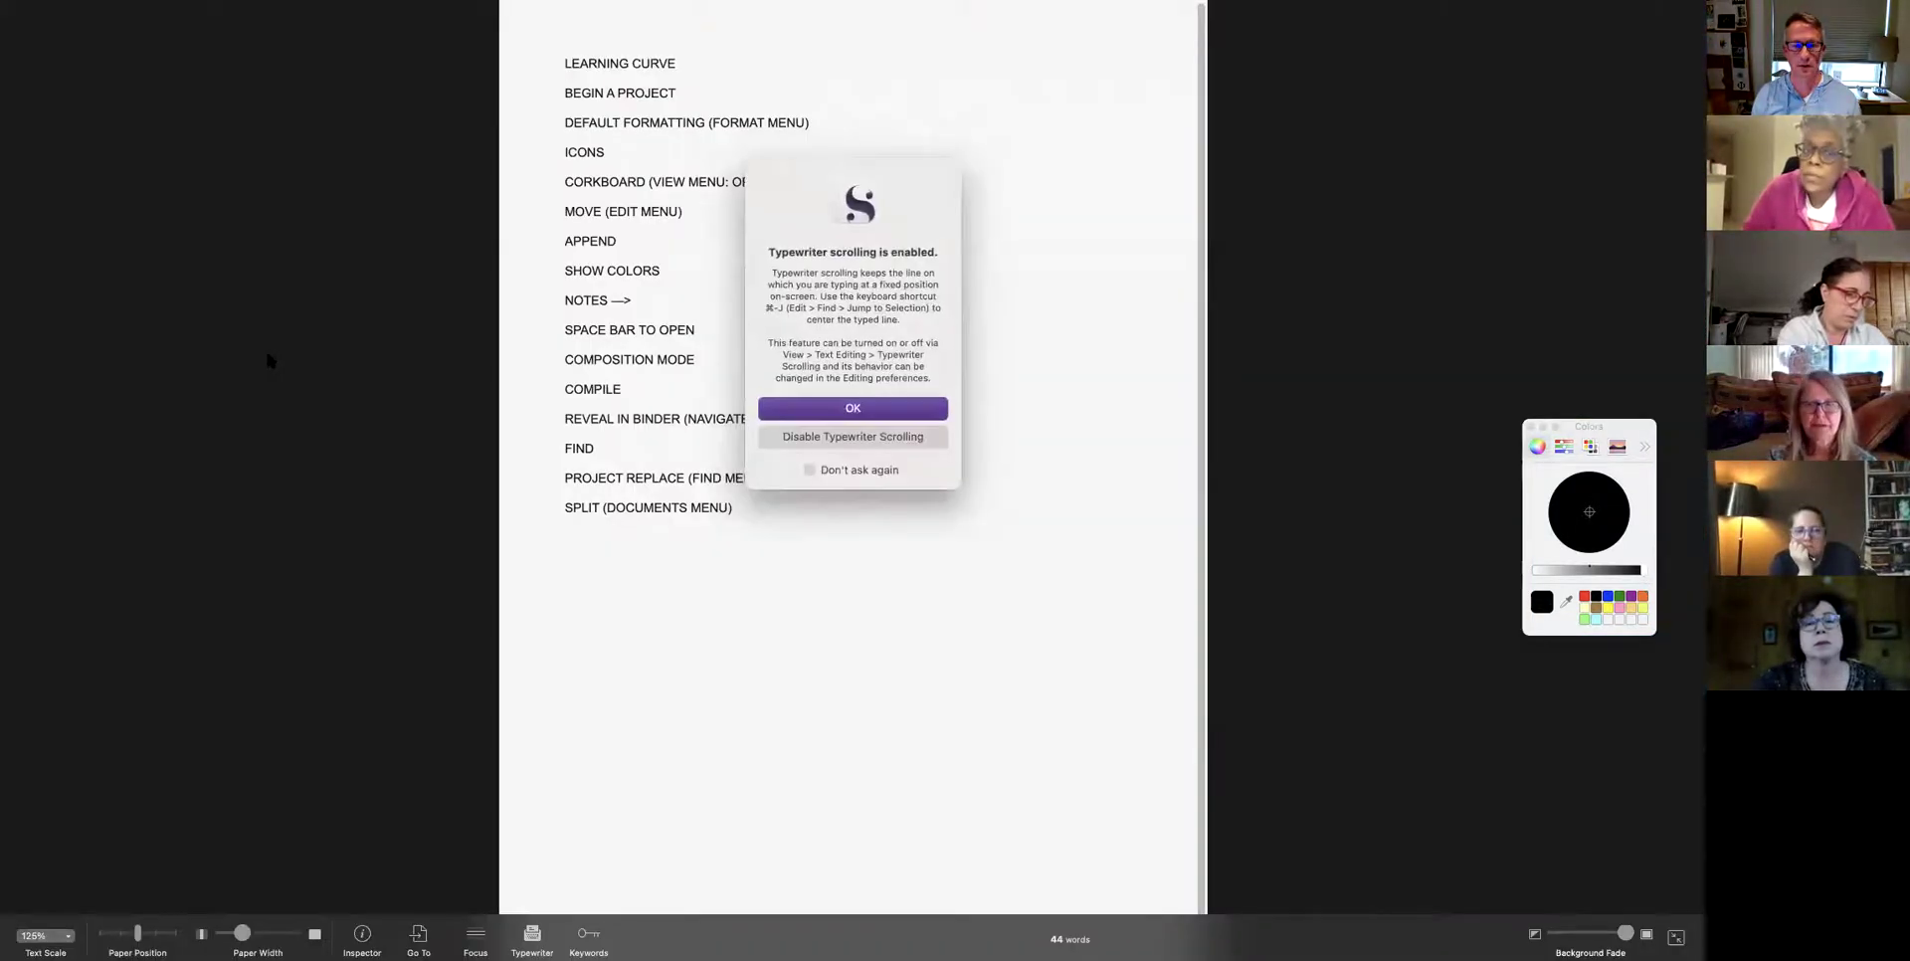
click(844, 407)
Add "COMPOSITION MODE" after a blank line at the end of the TOP NOTES list and exit Composition Mode.
click(787, 475)
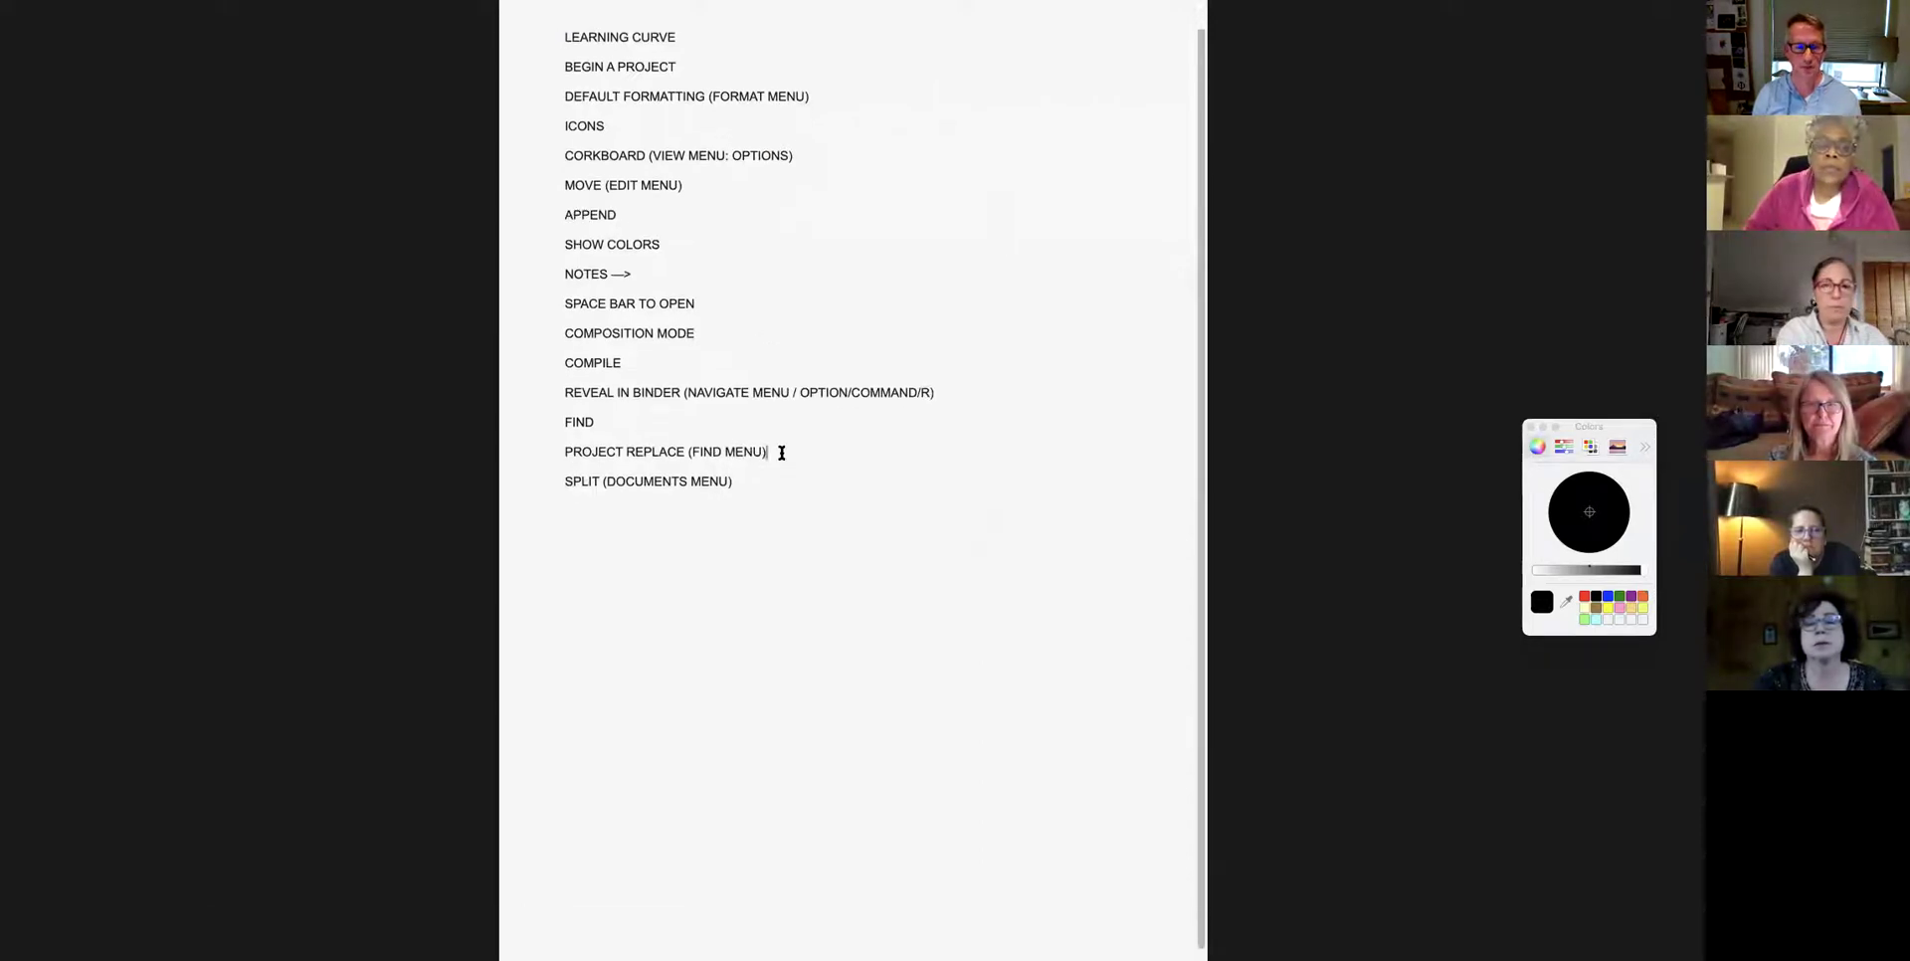
key(Down)
key(Down)
key(Down)
text(CO)
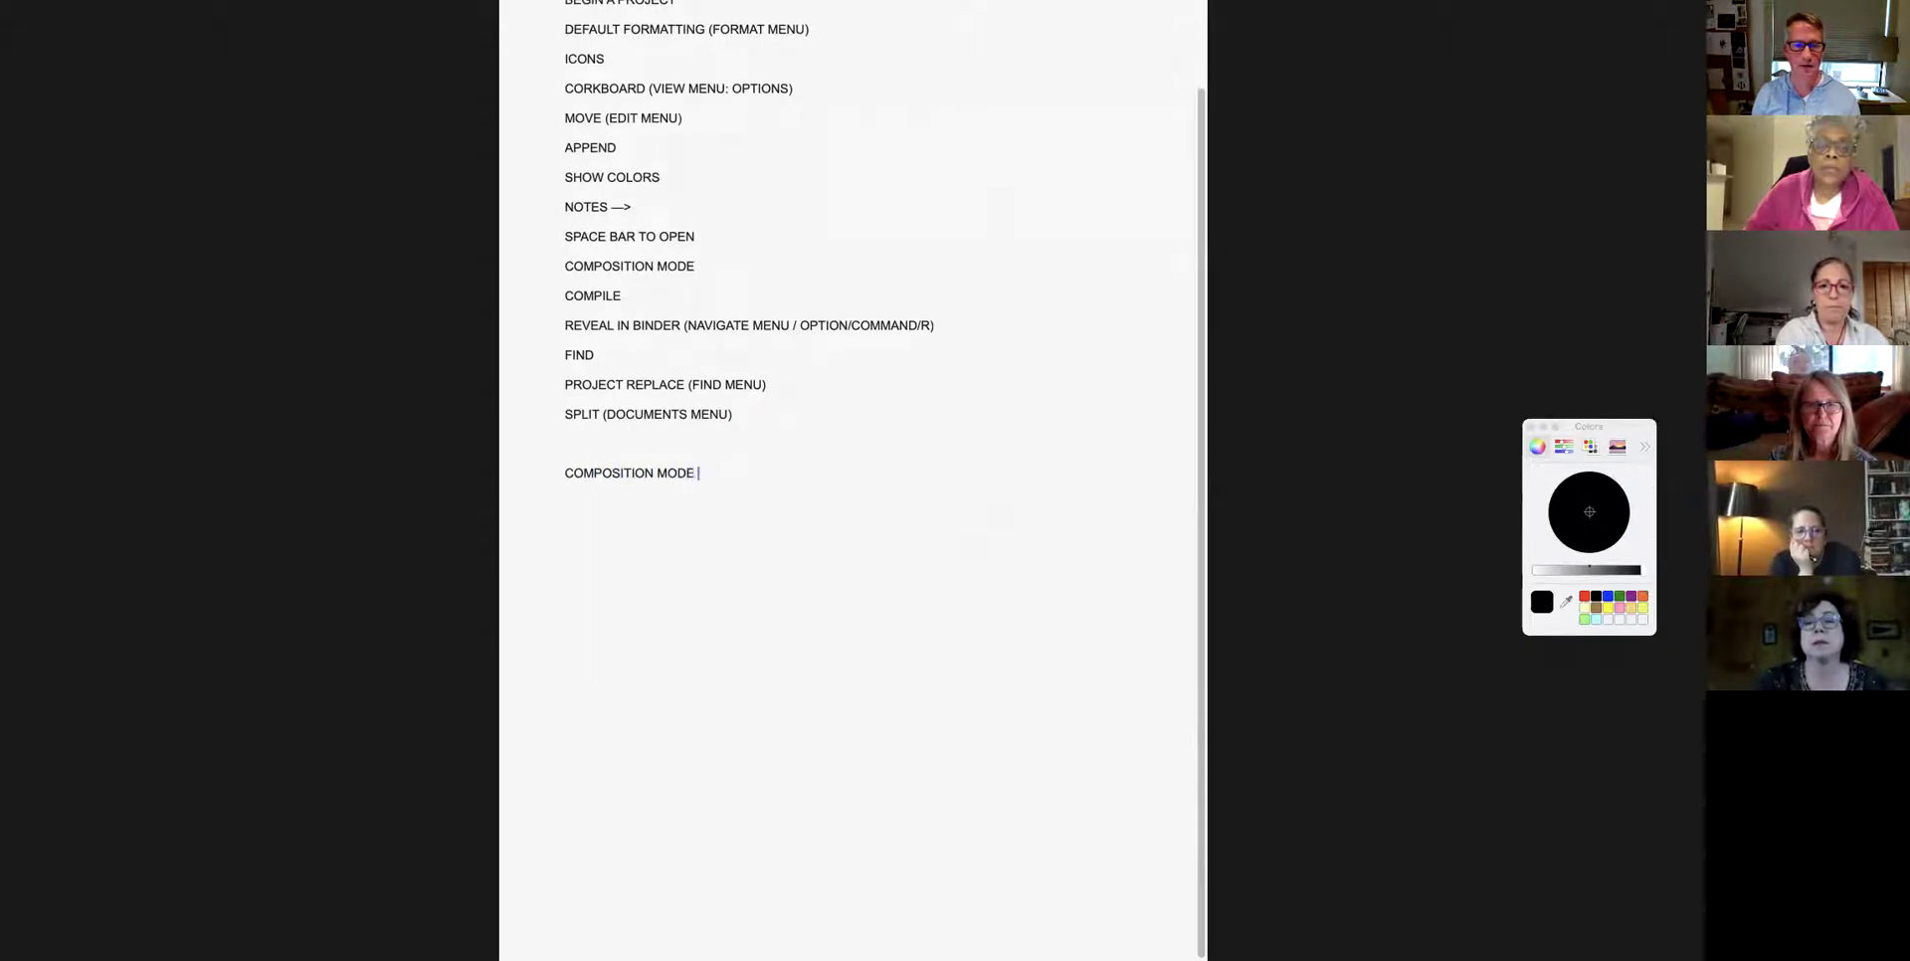
mouse_move(368, 8)
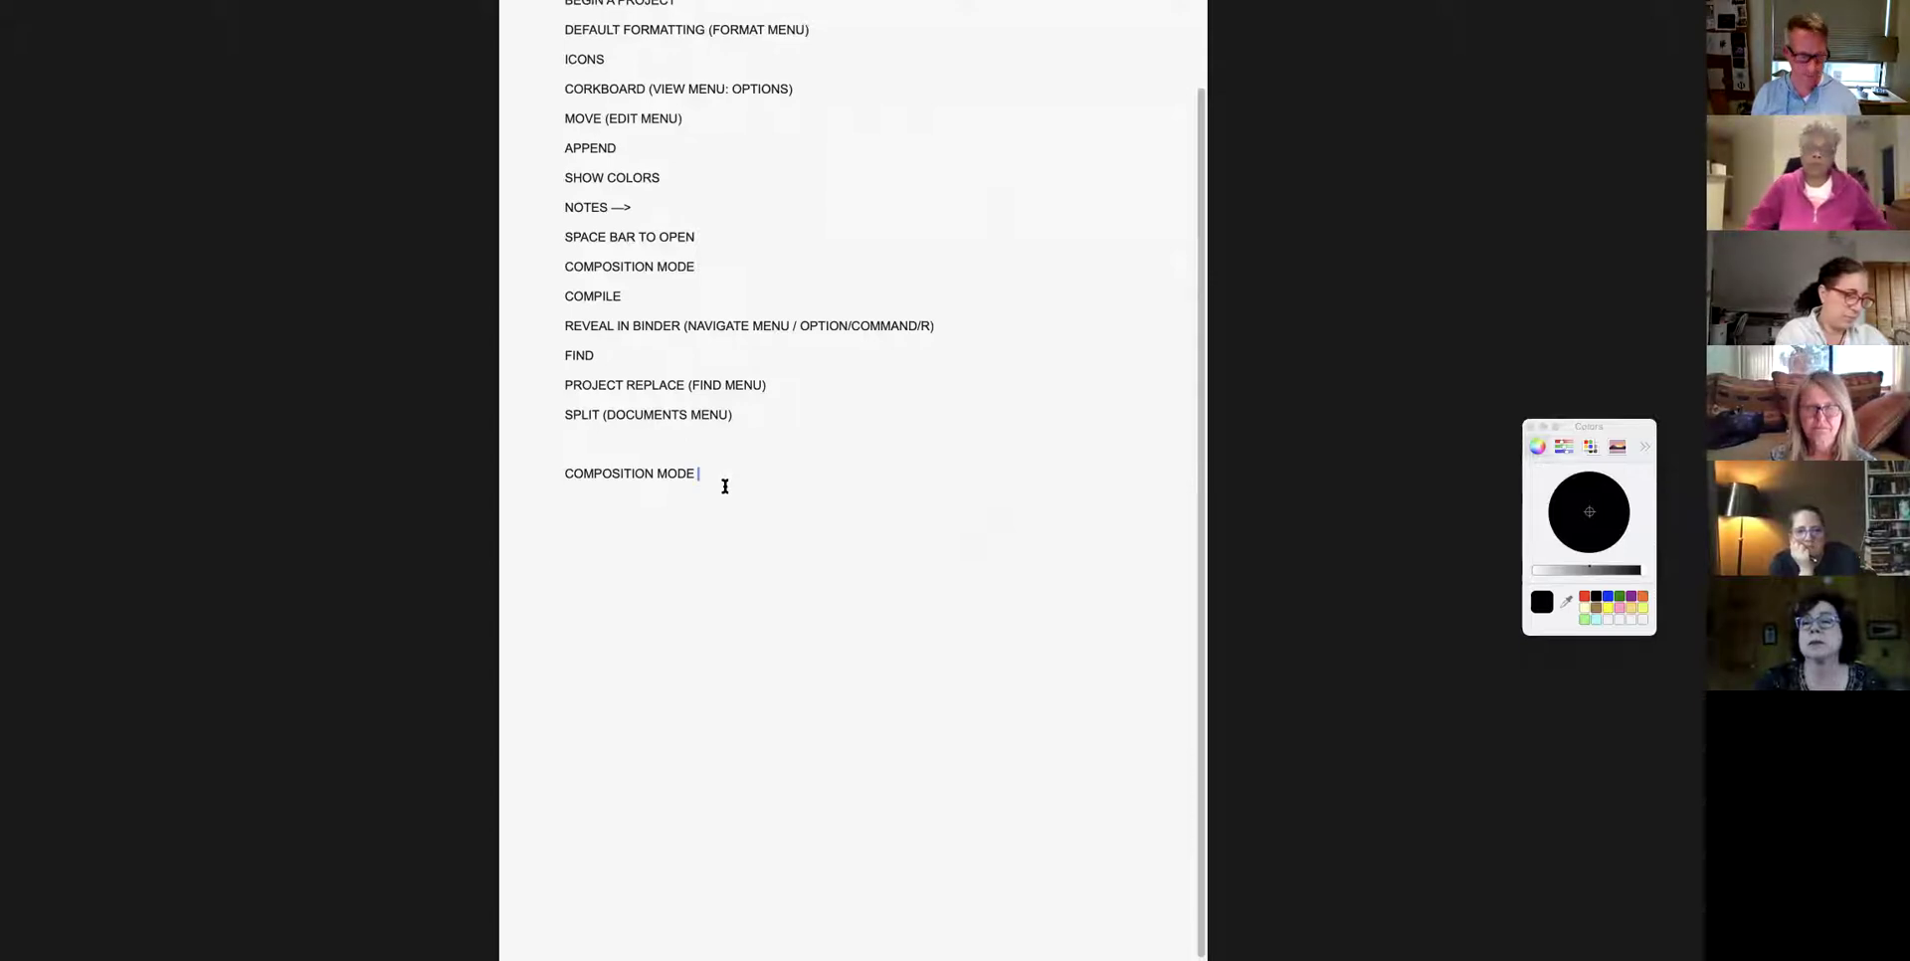
key(Escape)
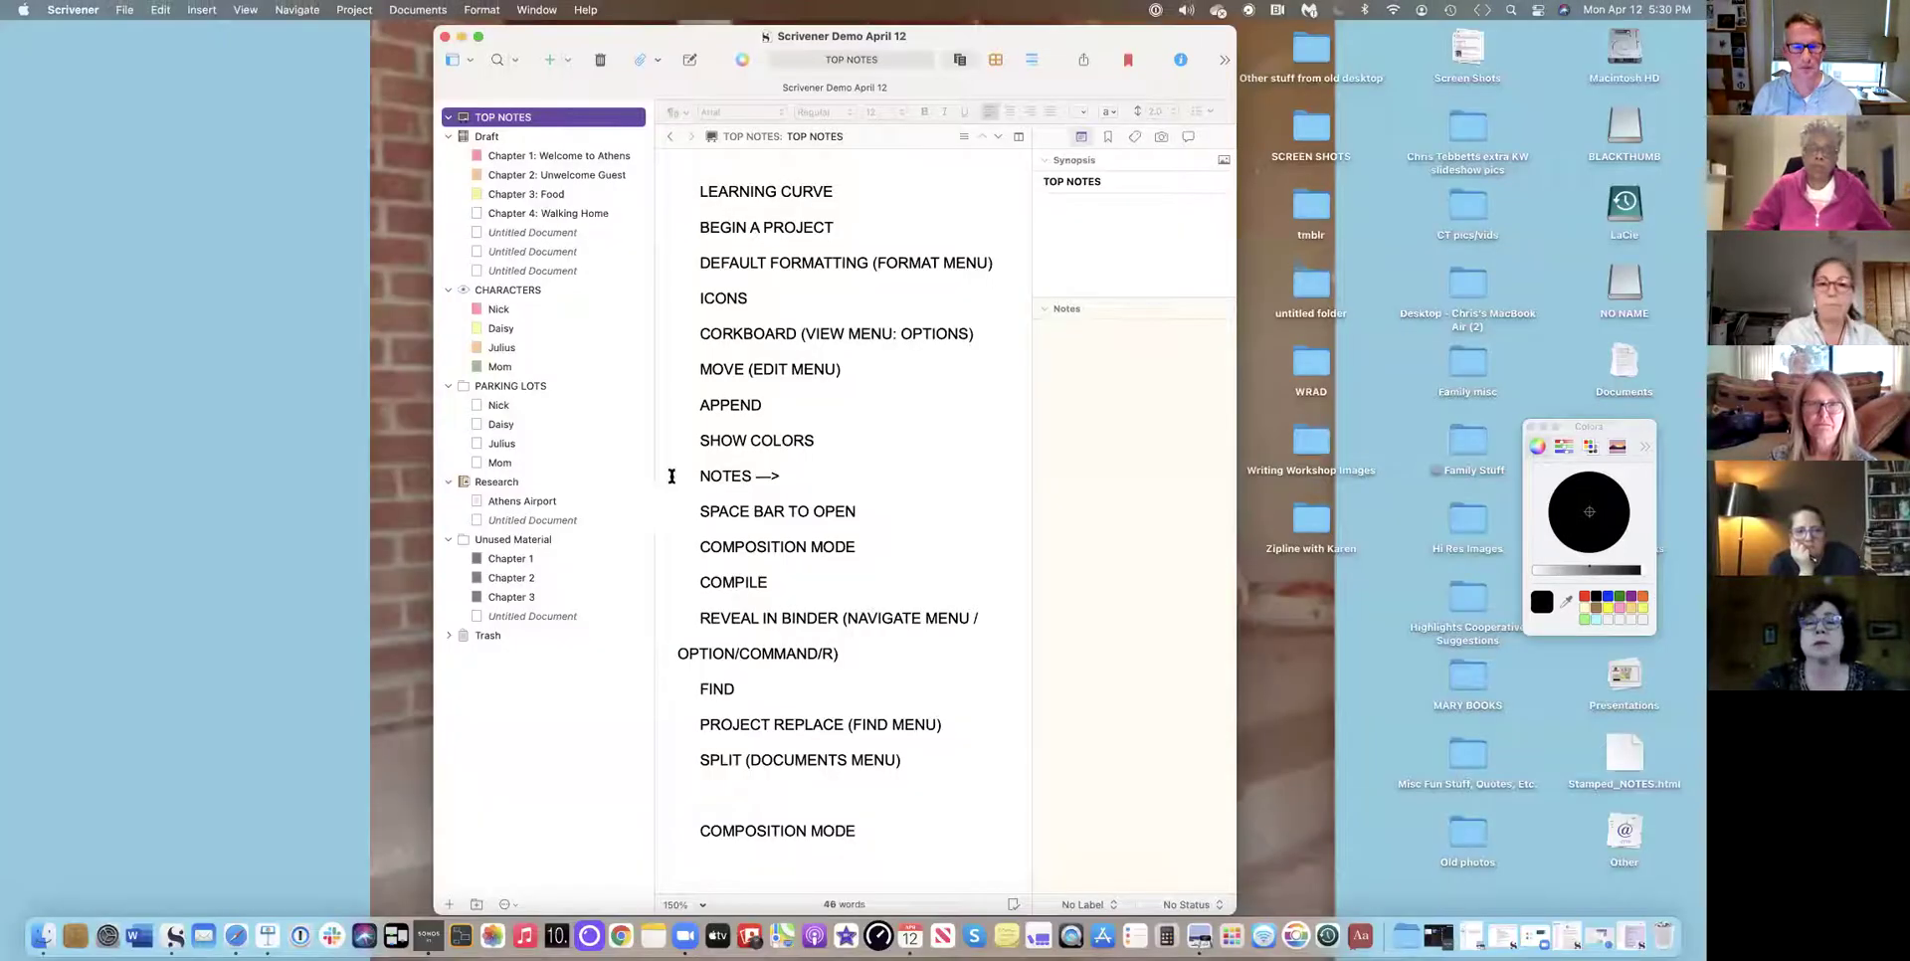
Select the word "COMPILE" in the TOP NOTES list.
click(702, 573)
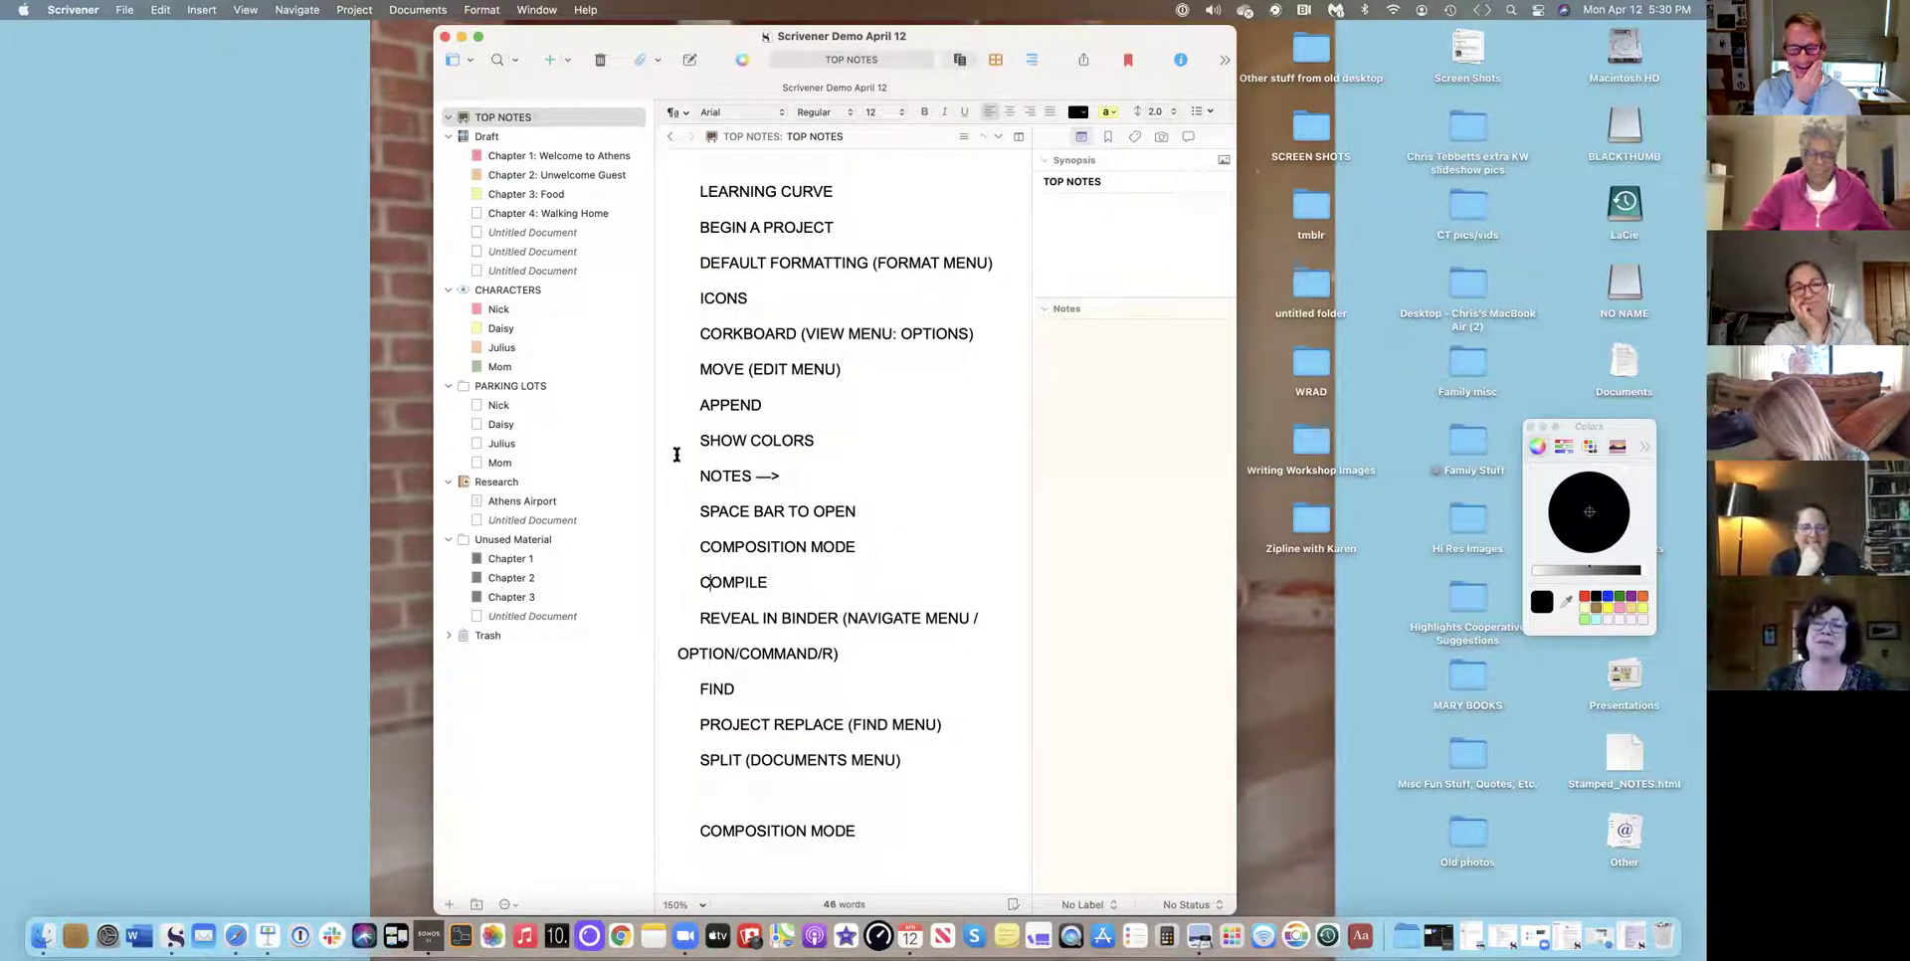
drag(916, 582, 686, 573)
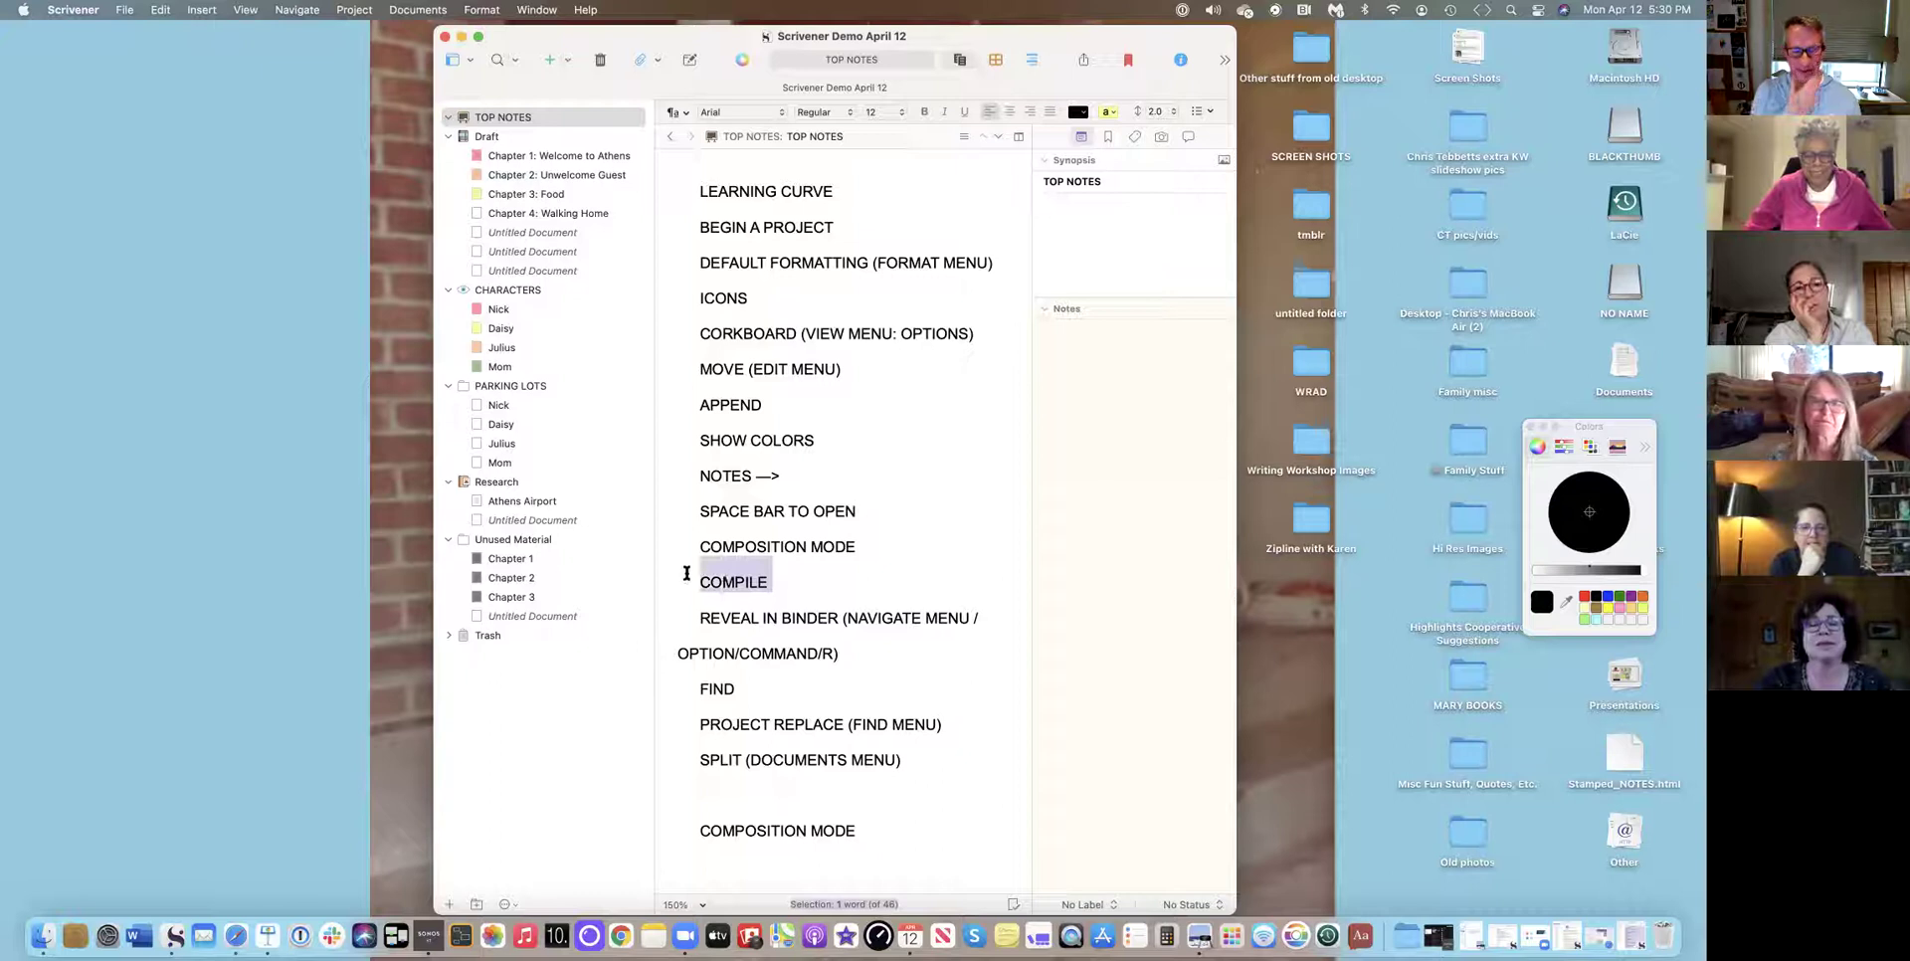
Make the selected word "COMPILE" bold in the TOP NOTES list.
key(super+b)
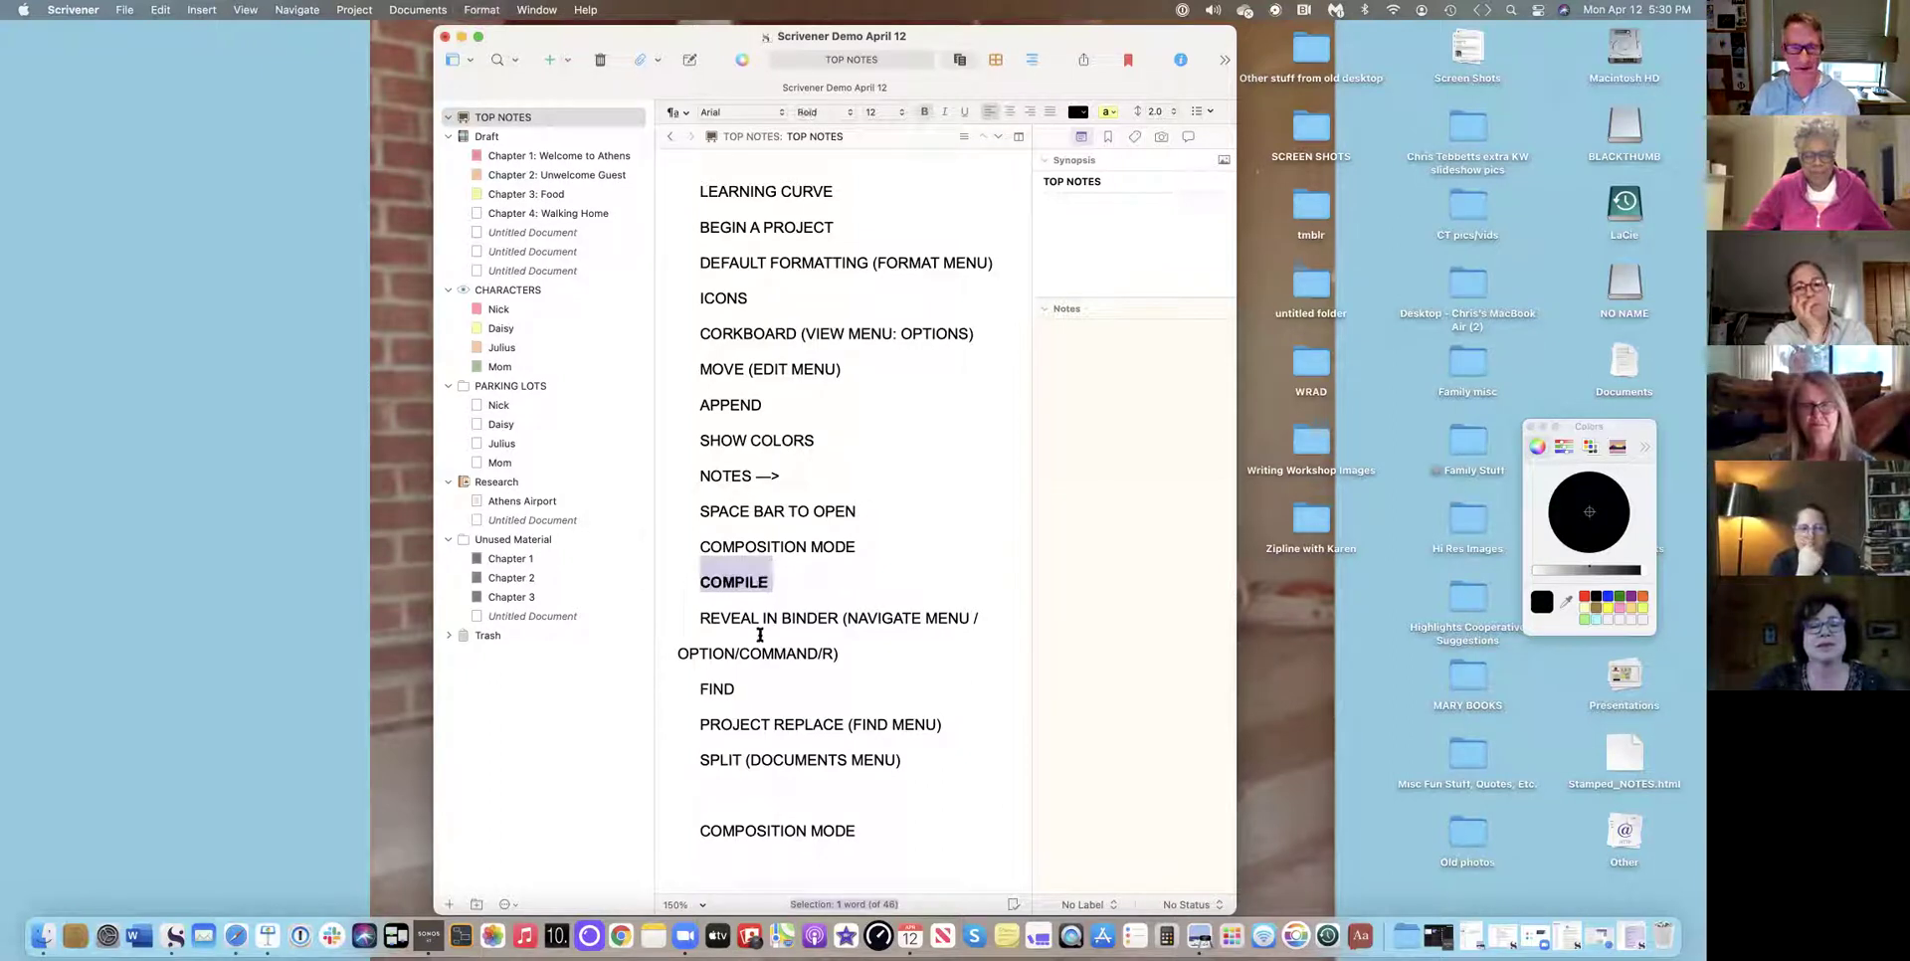
click(886, 554)
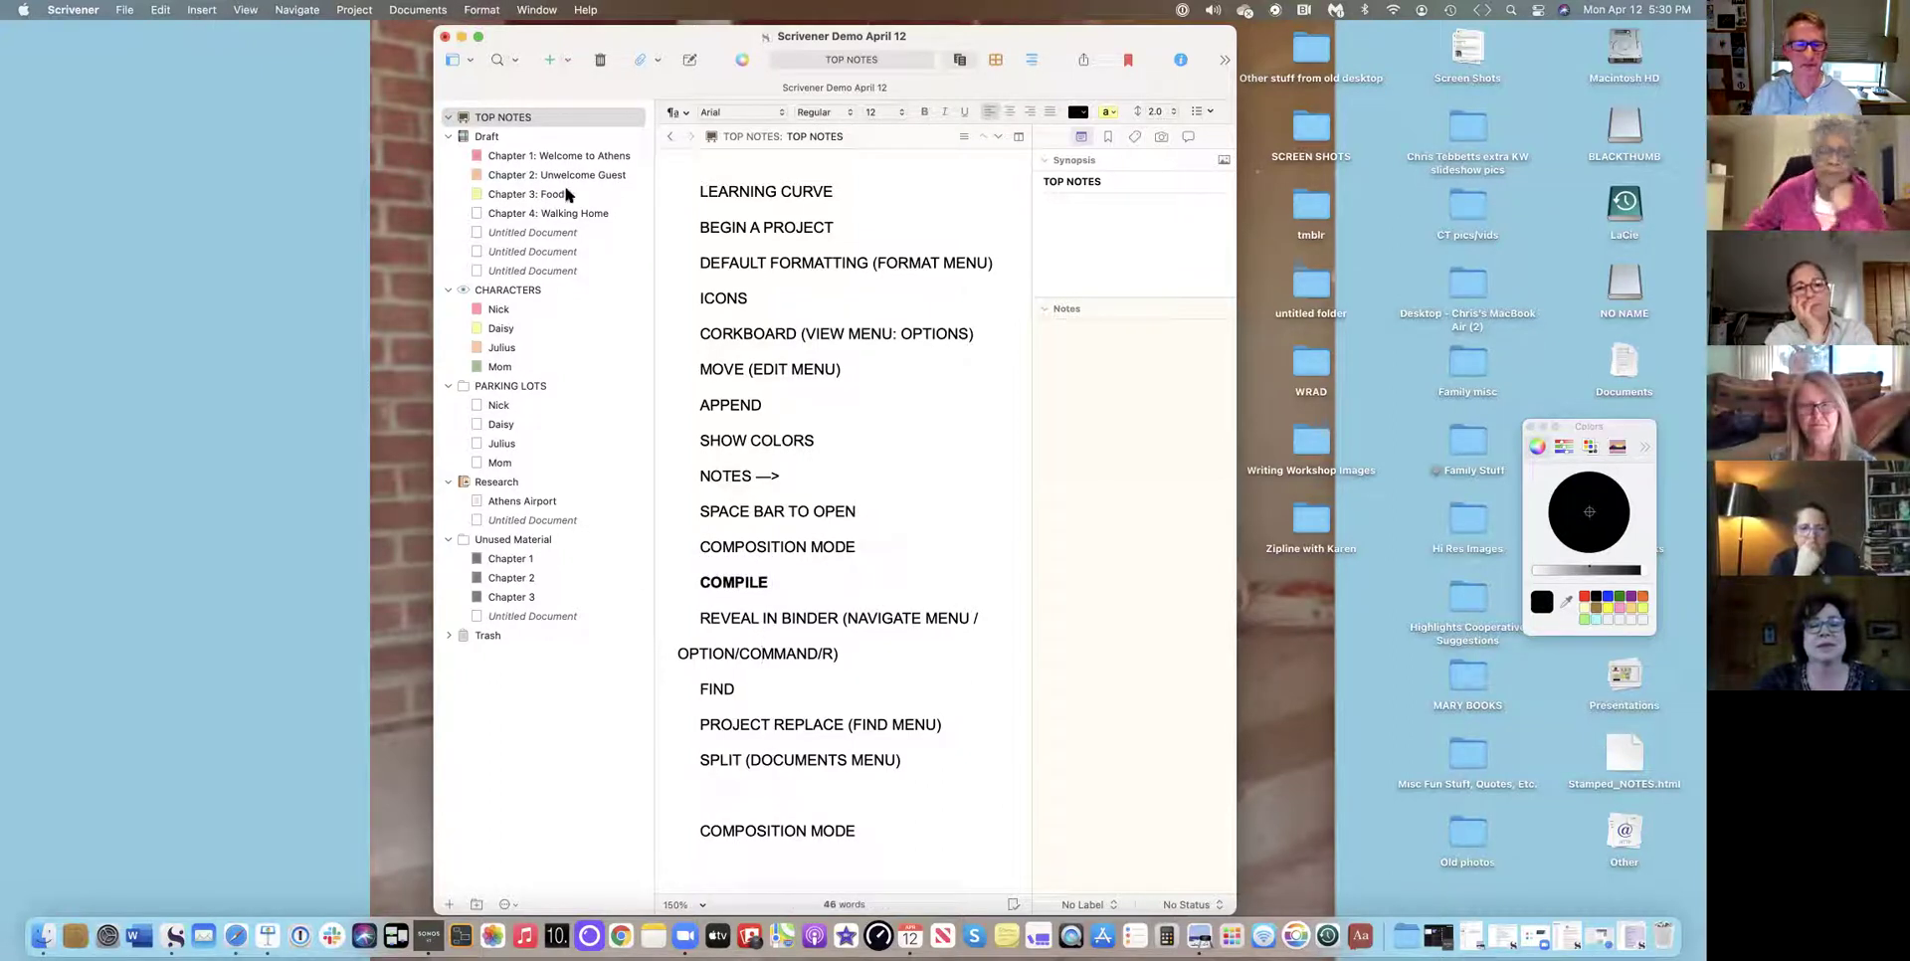
Search the whole project for "Daisy", view Chapter 3: Food from the matches, and clear the search.
triple_click(698, 688)
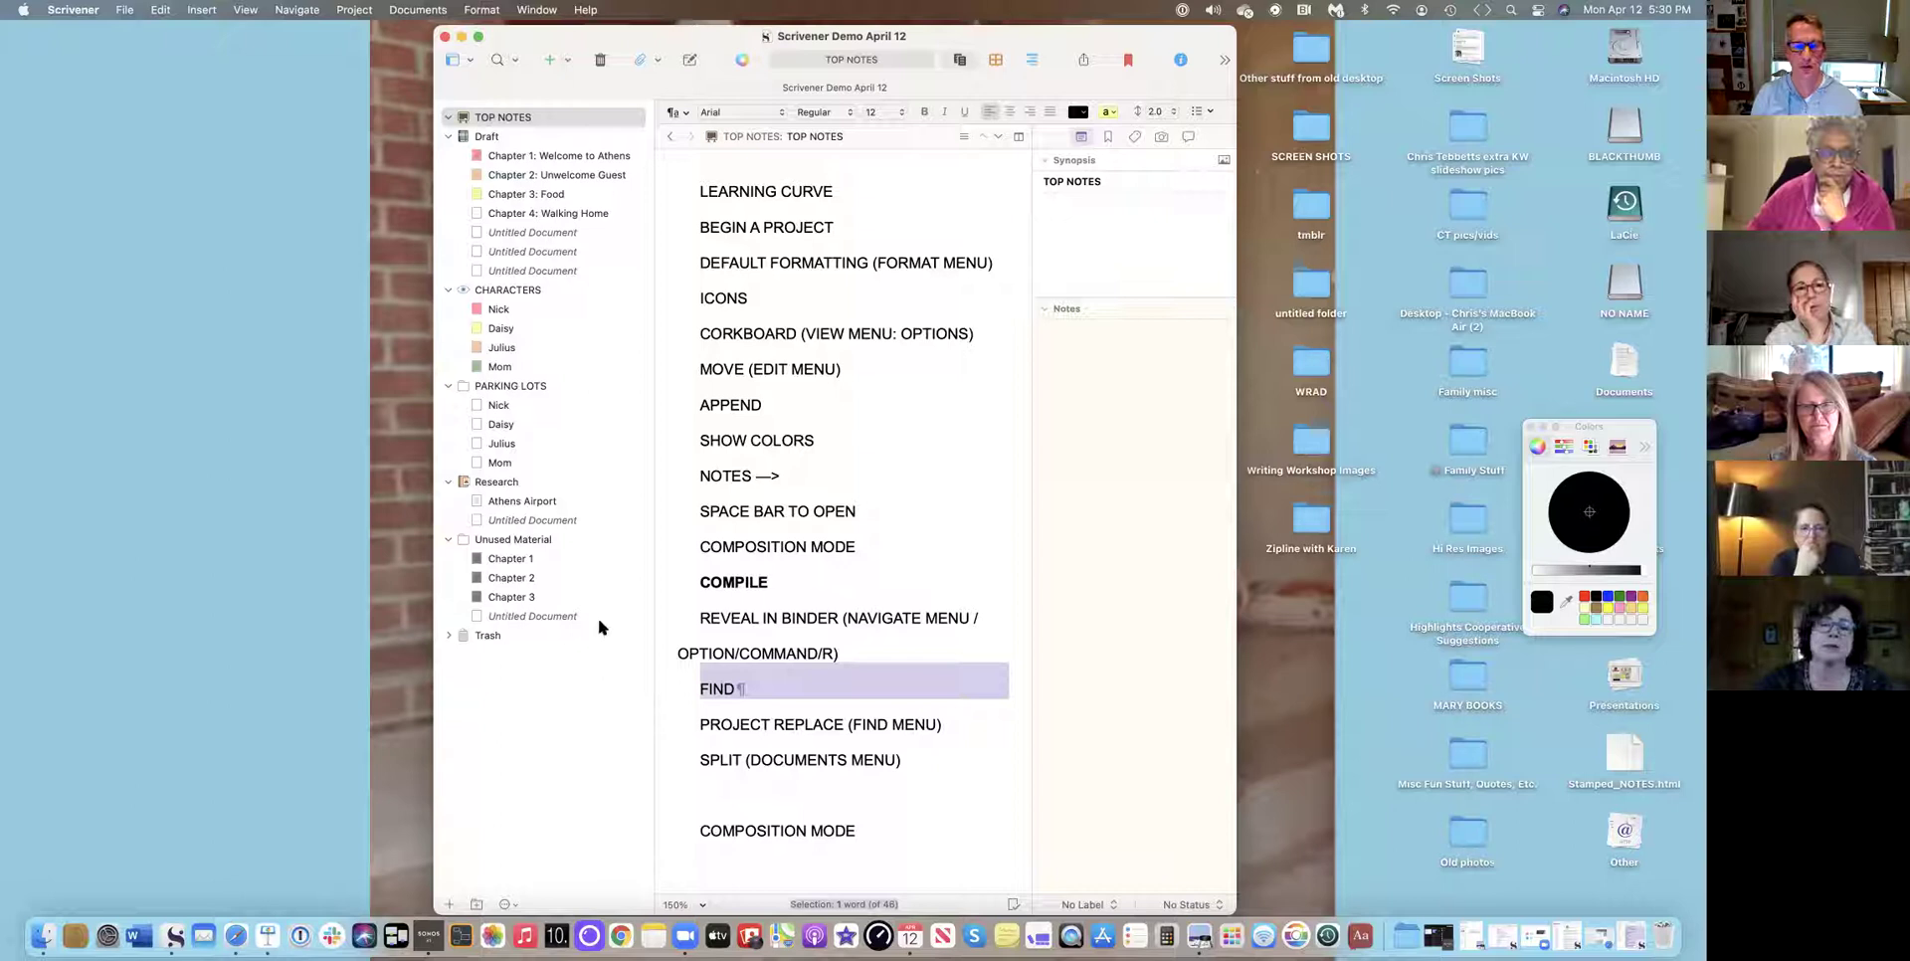
click(492, 60)
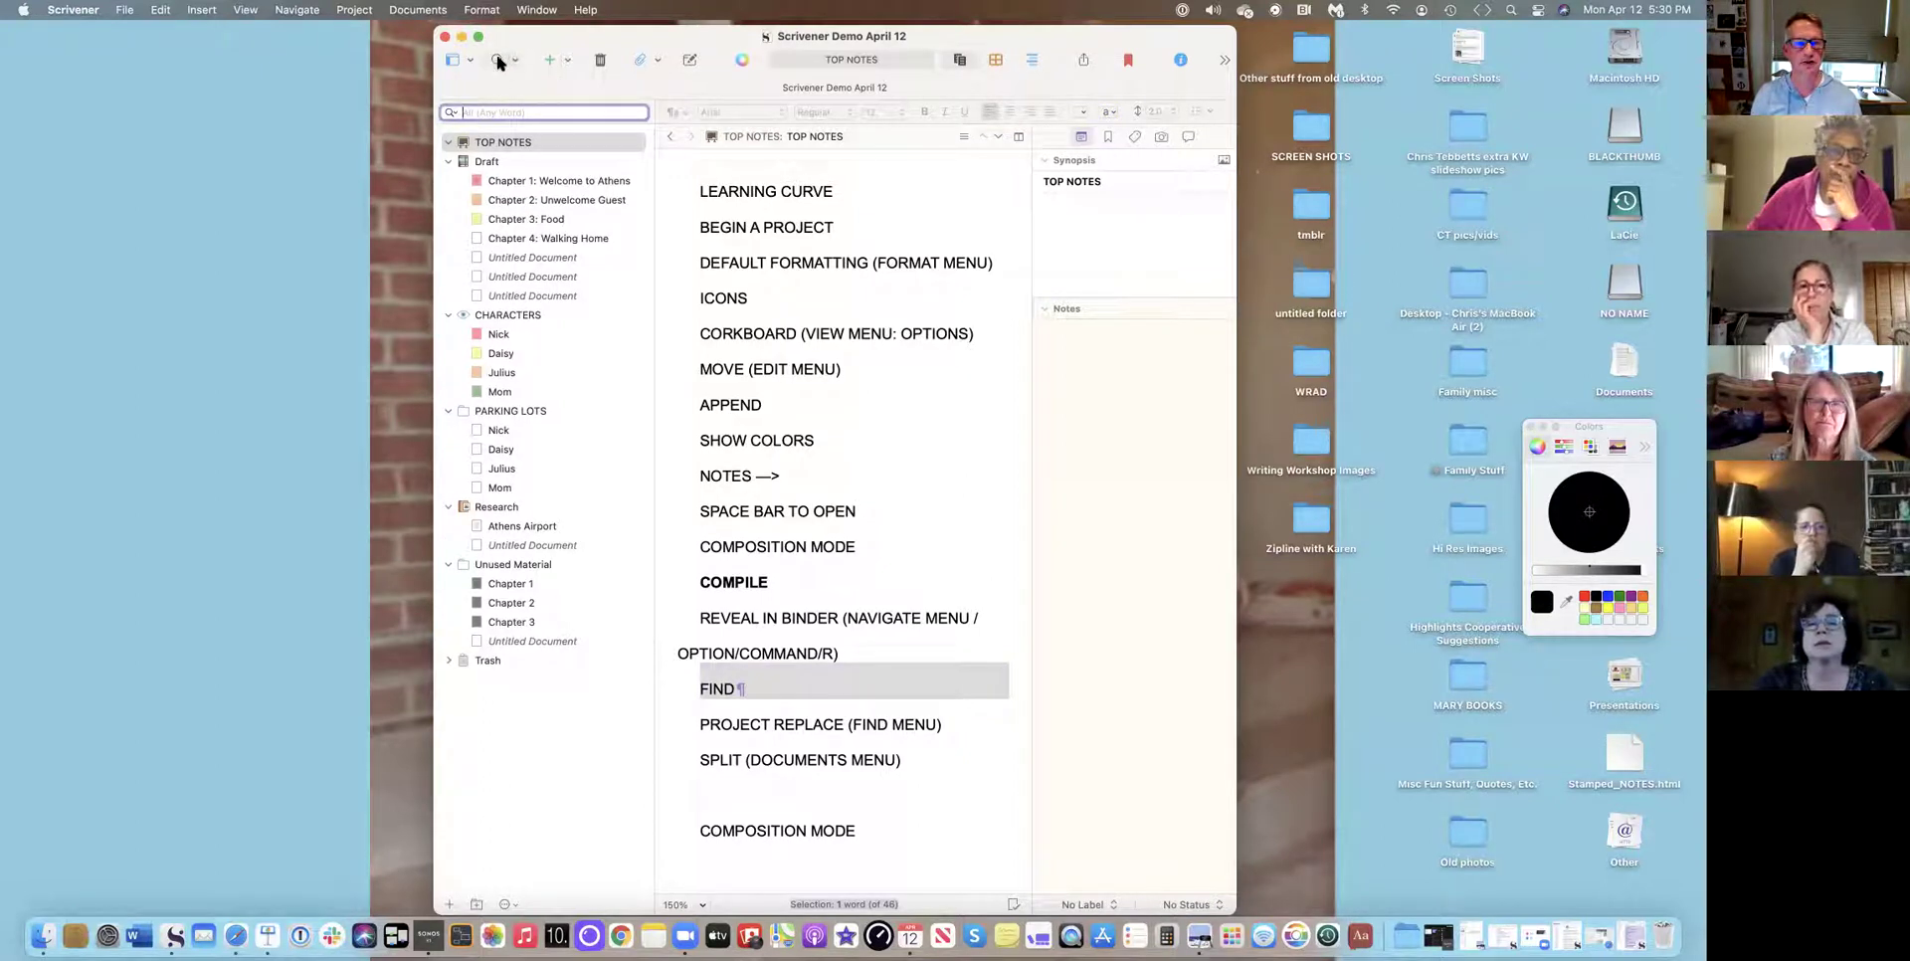
text(Daisy)
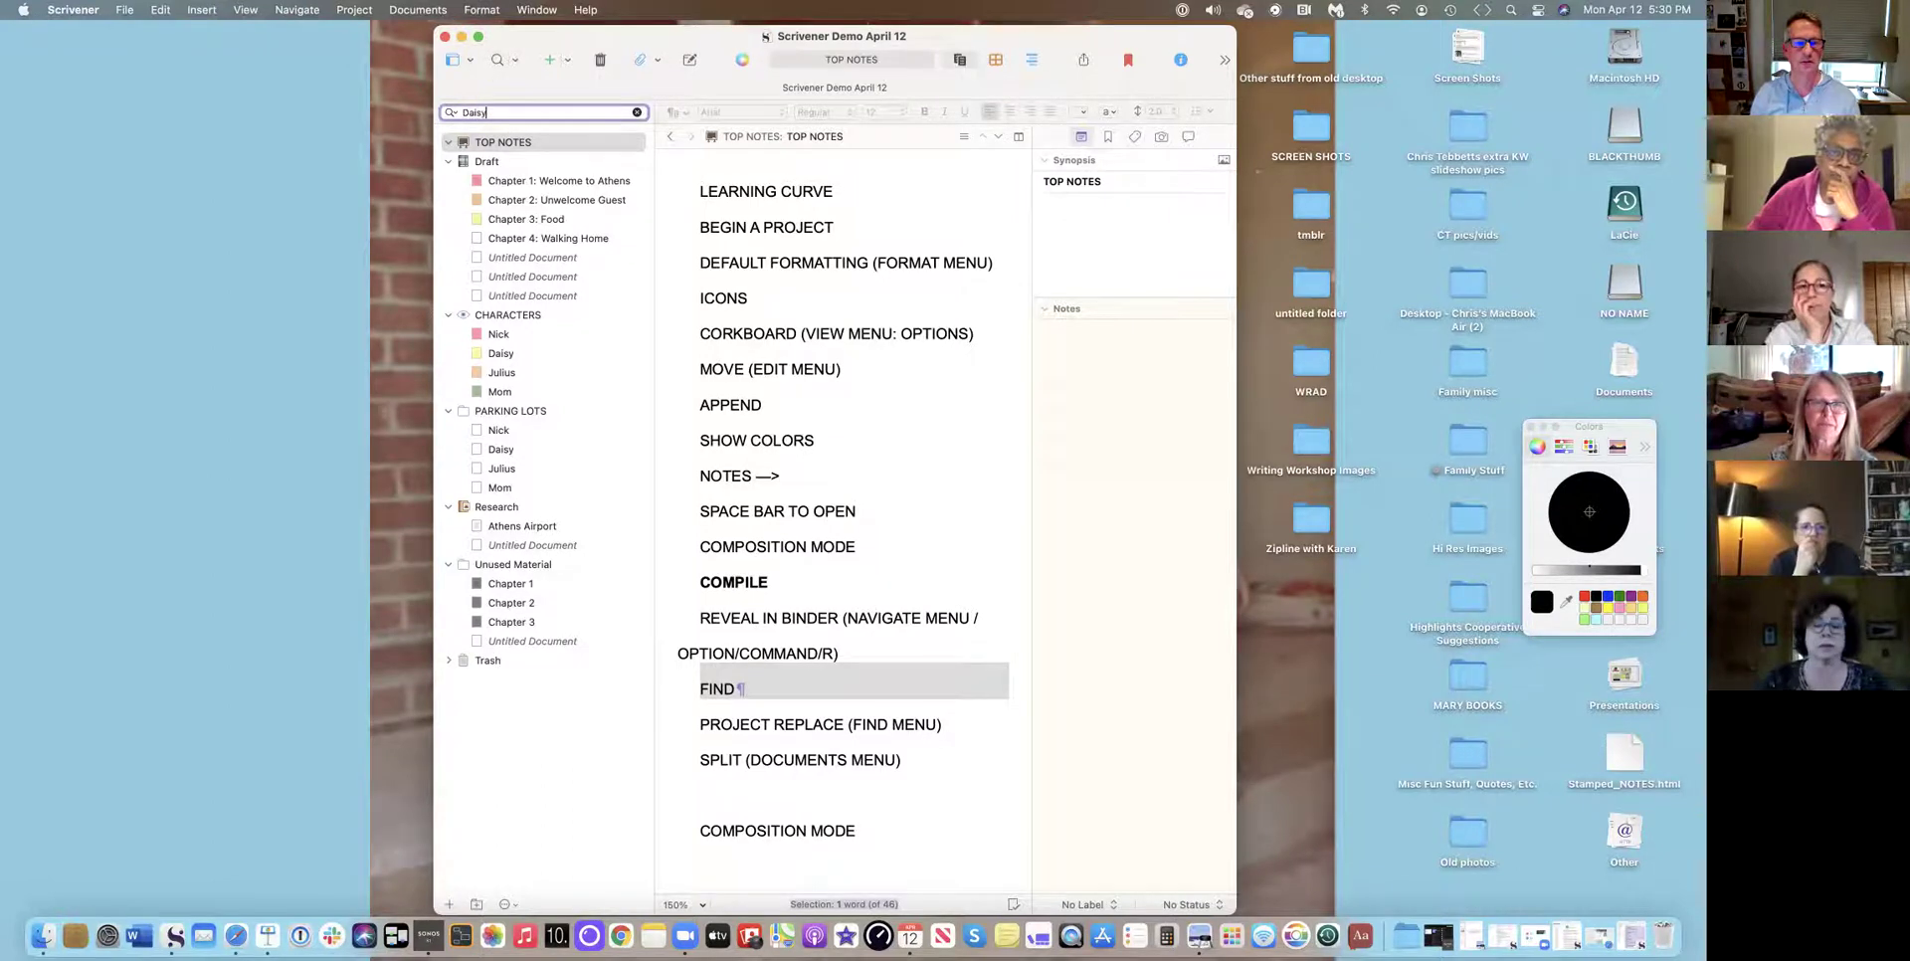
key(Return)
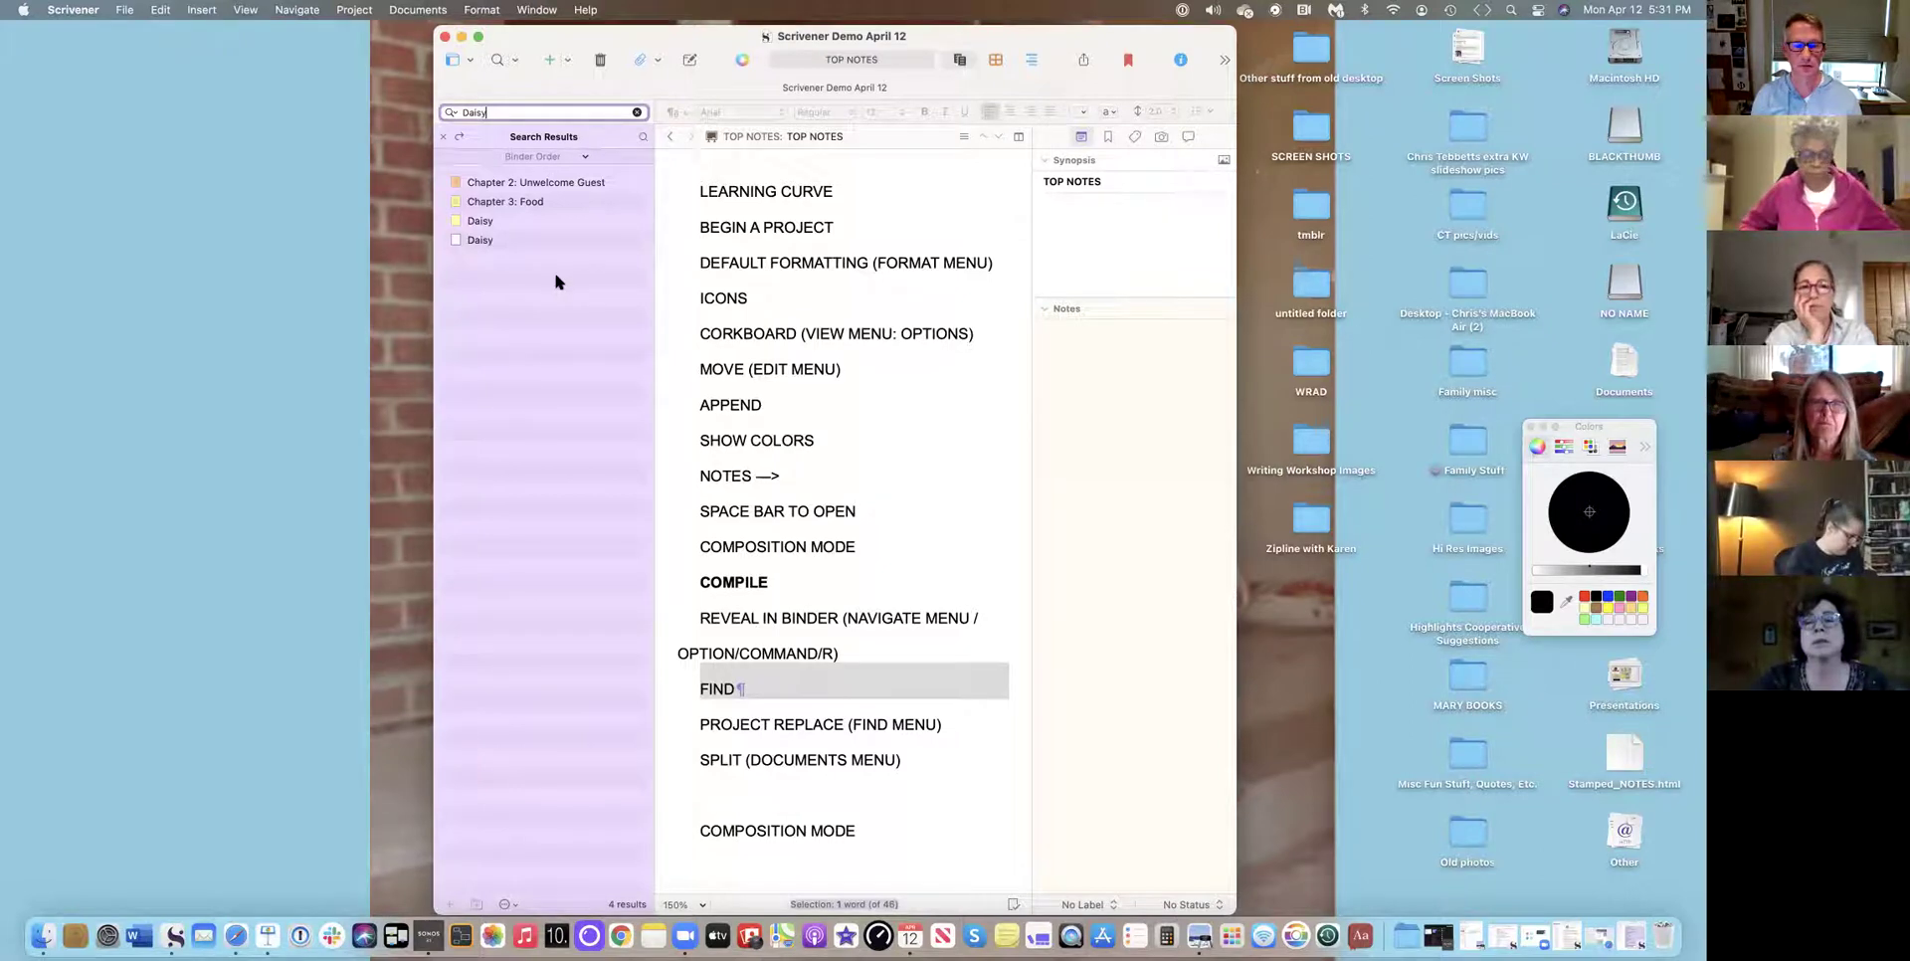
click(477, 221)
click(476, 201)
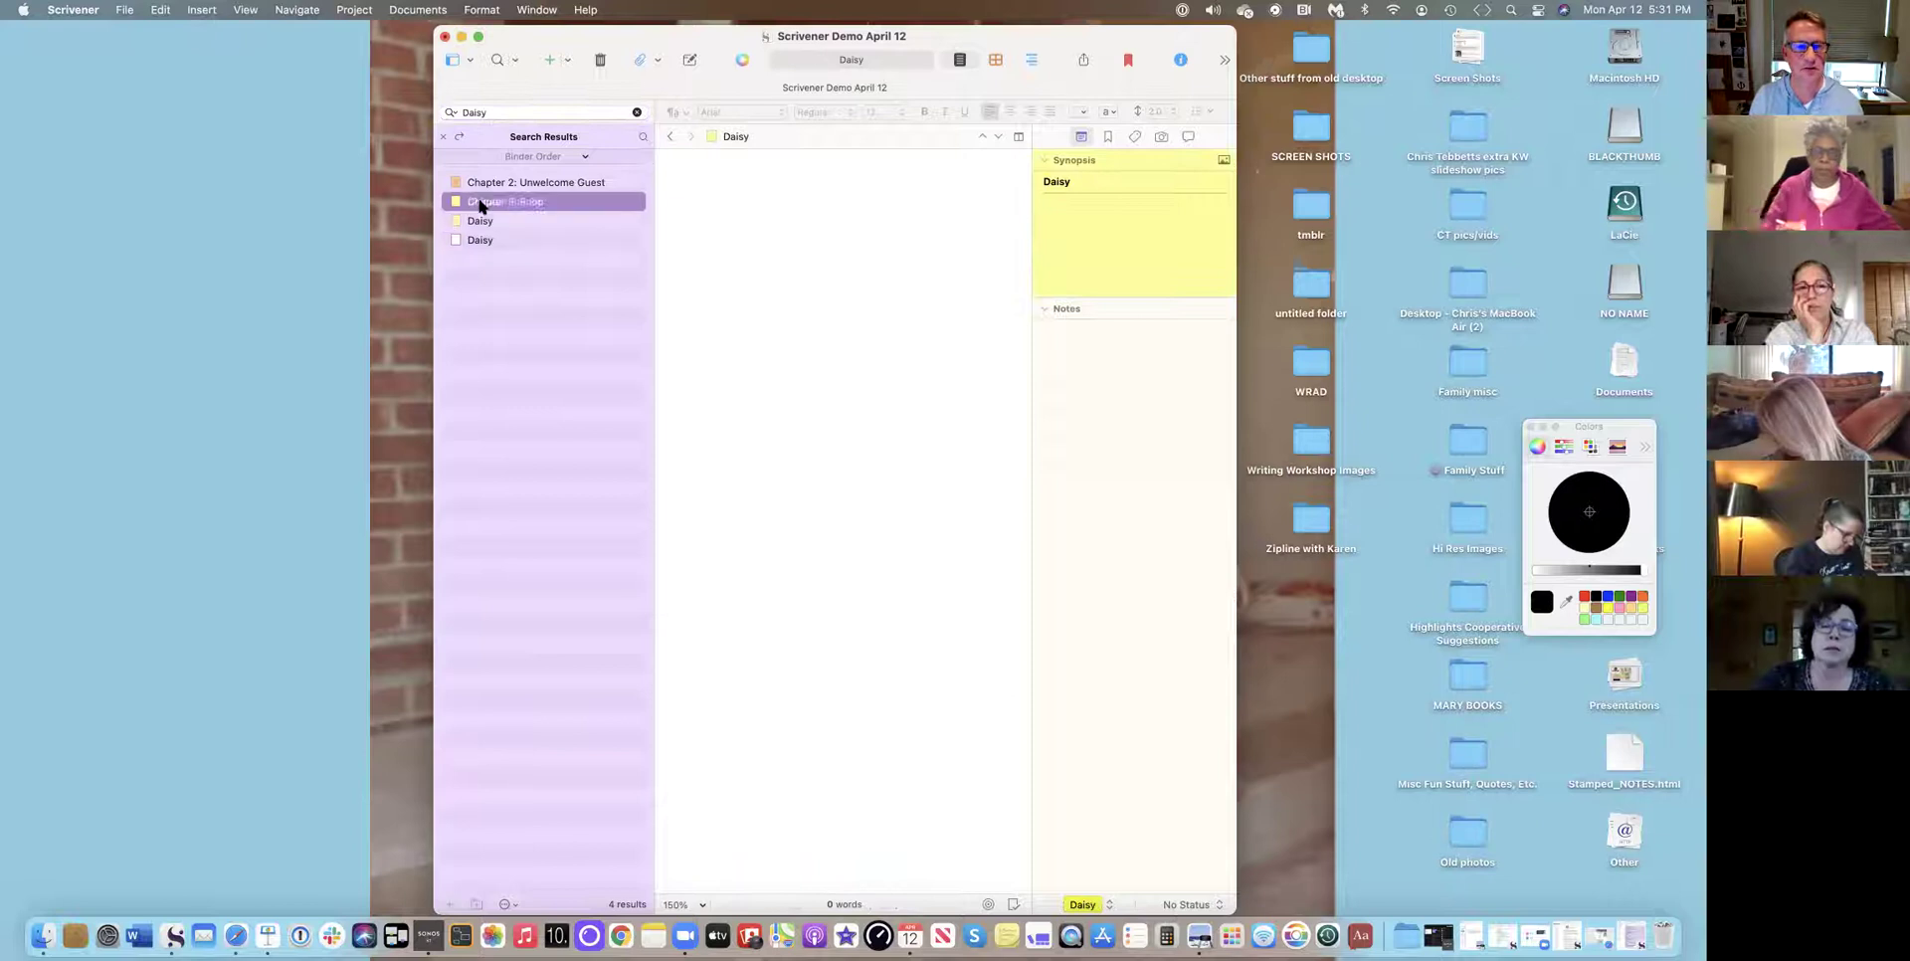
click(780, 196)
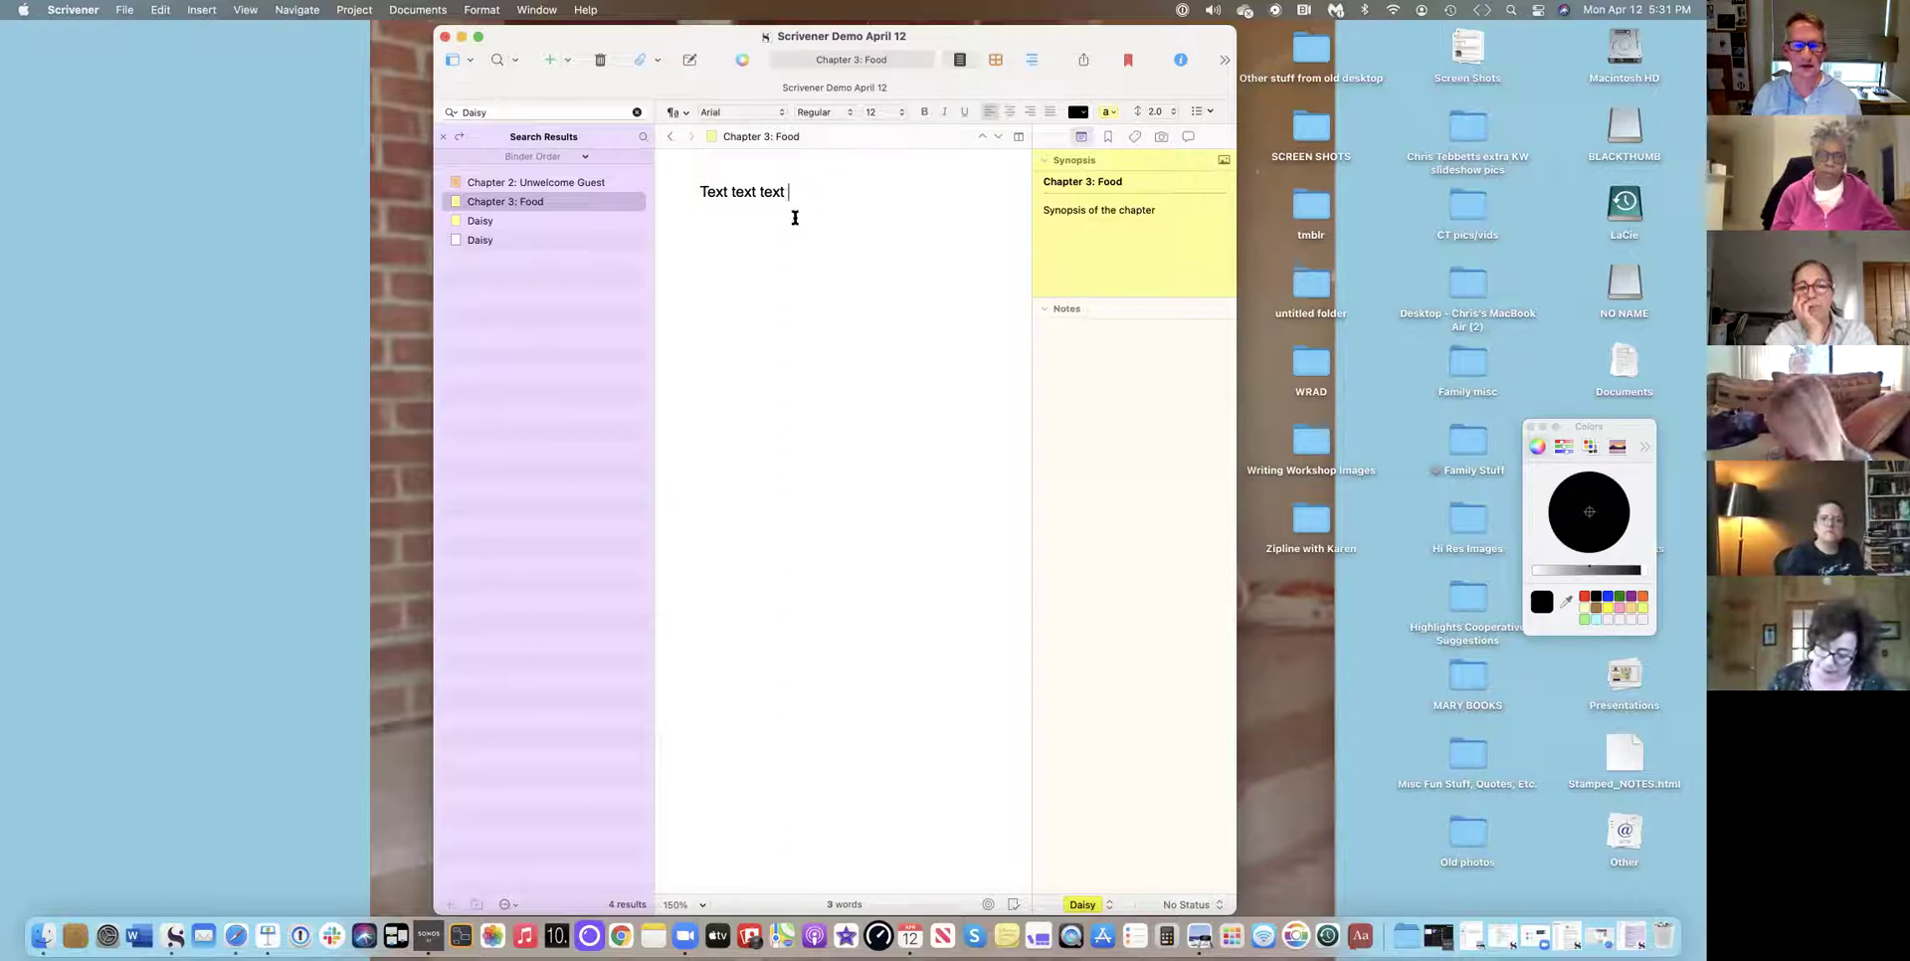
click(637, 113)
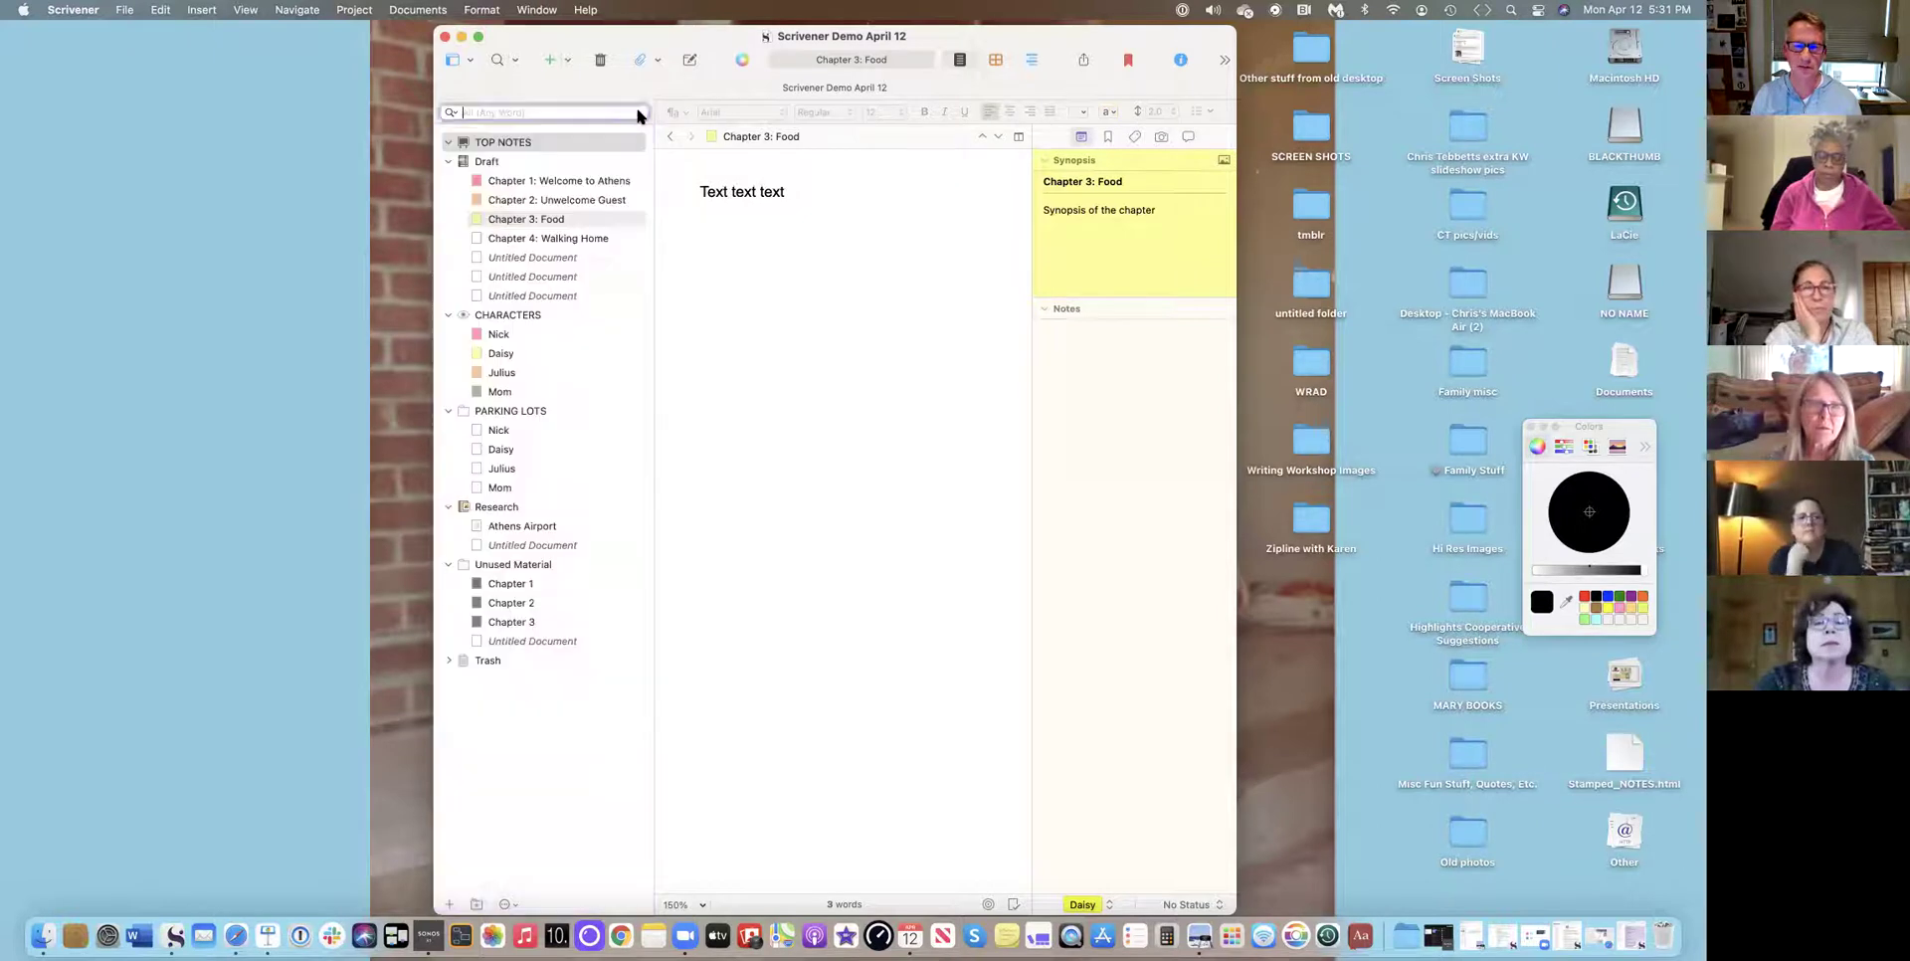
click(808, 192)
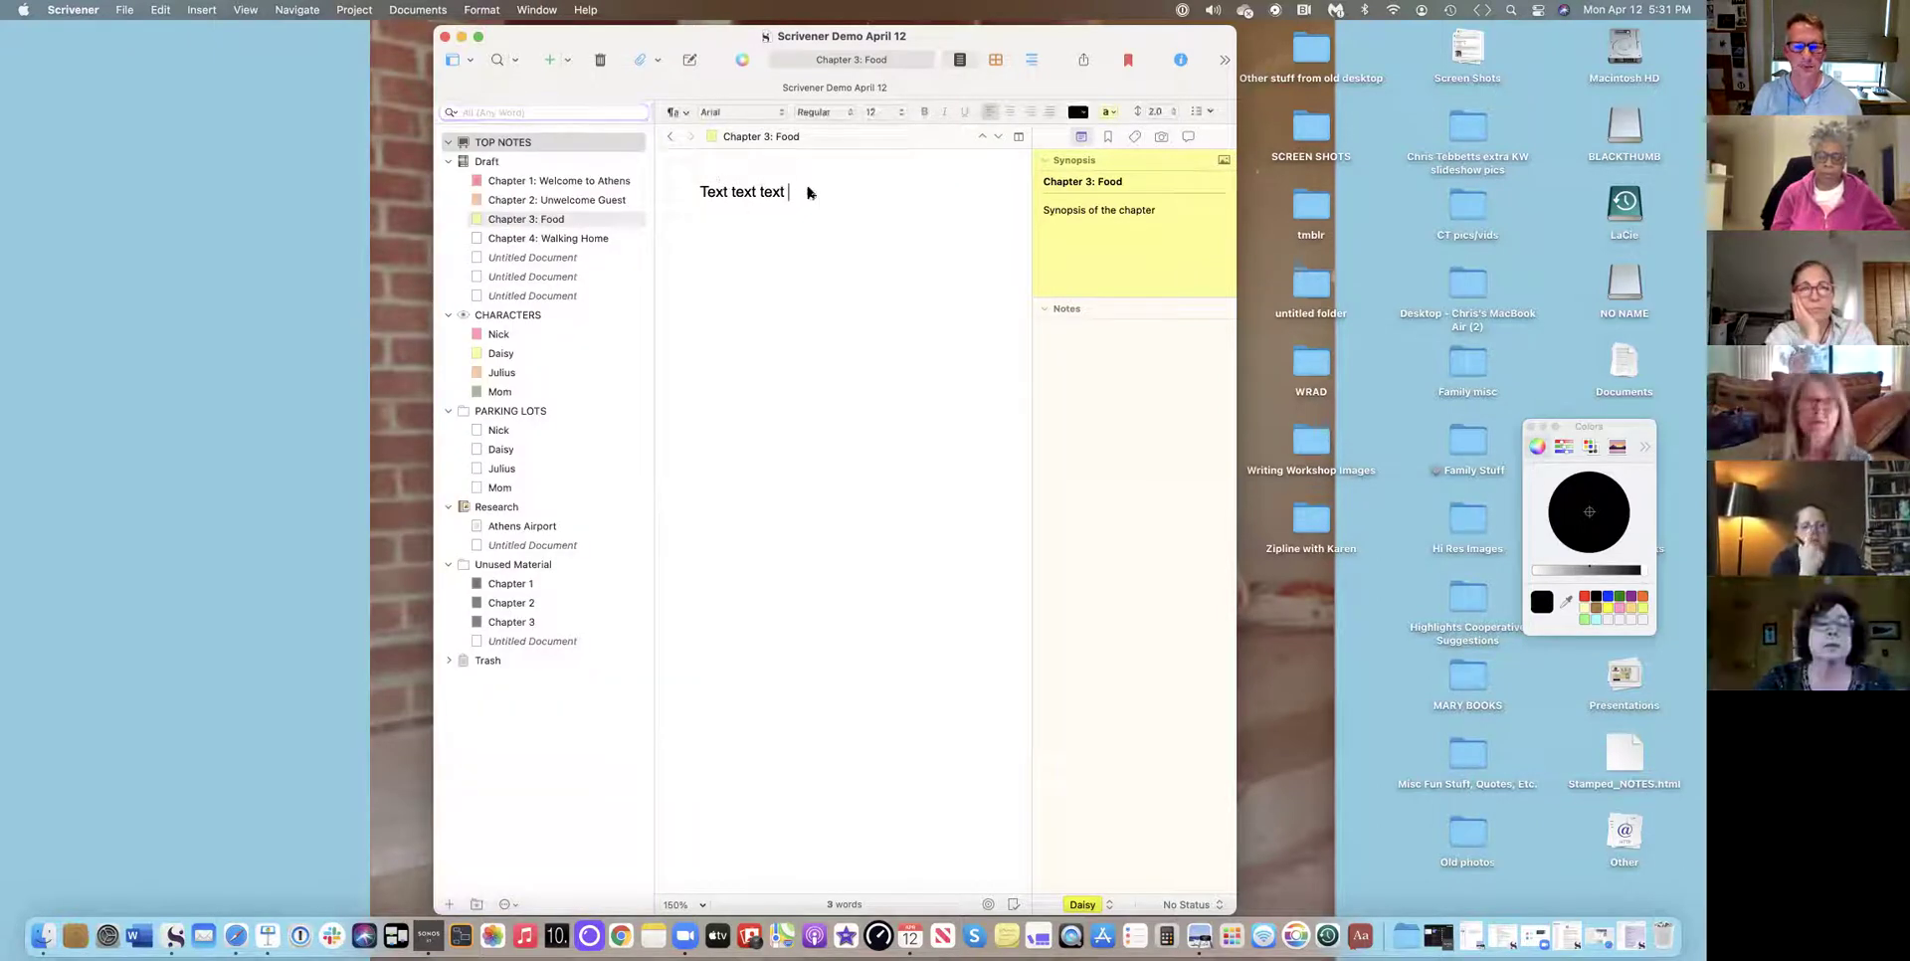
Search the project for "Nick", add a new line below "ETC" in the matching Chapter 1, and clear the search.
click(498, 113)
text(Nick)
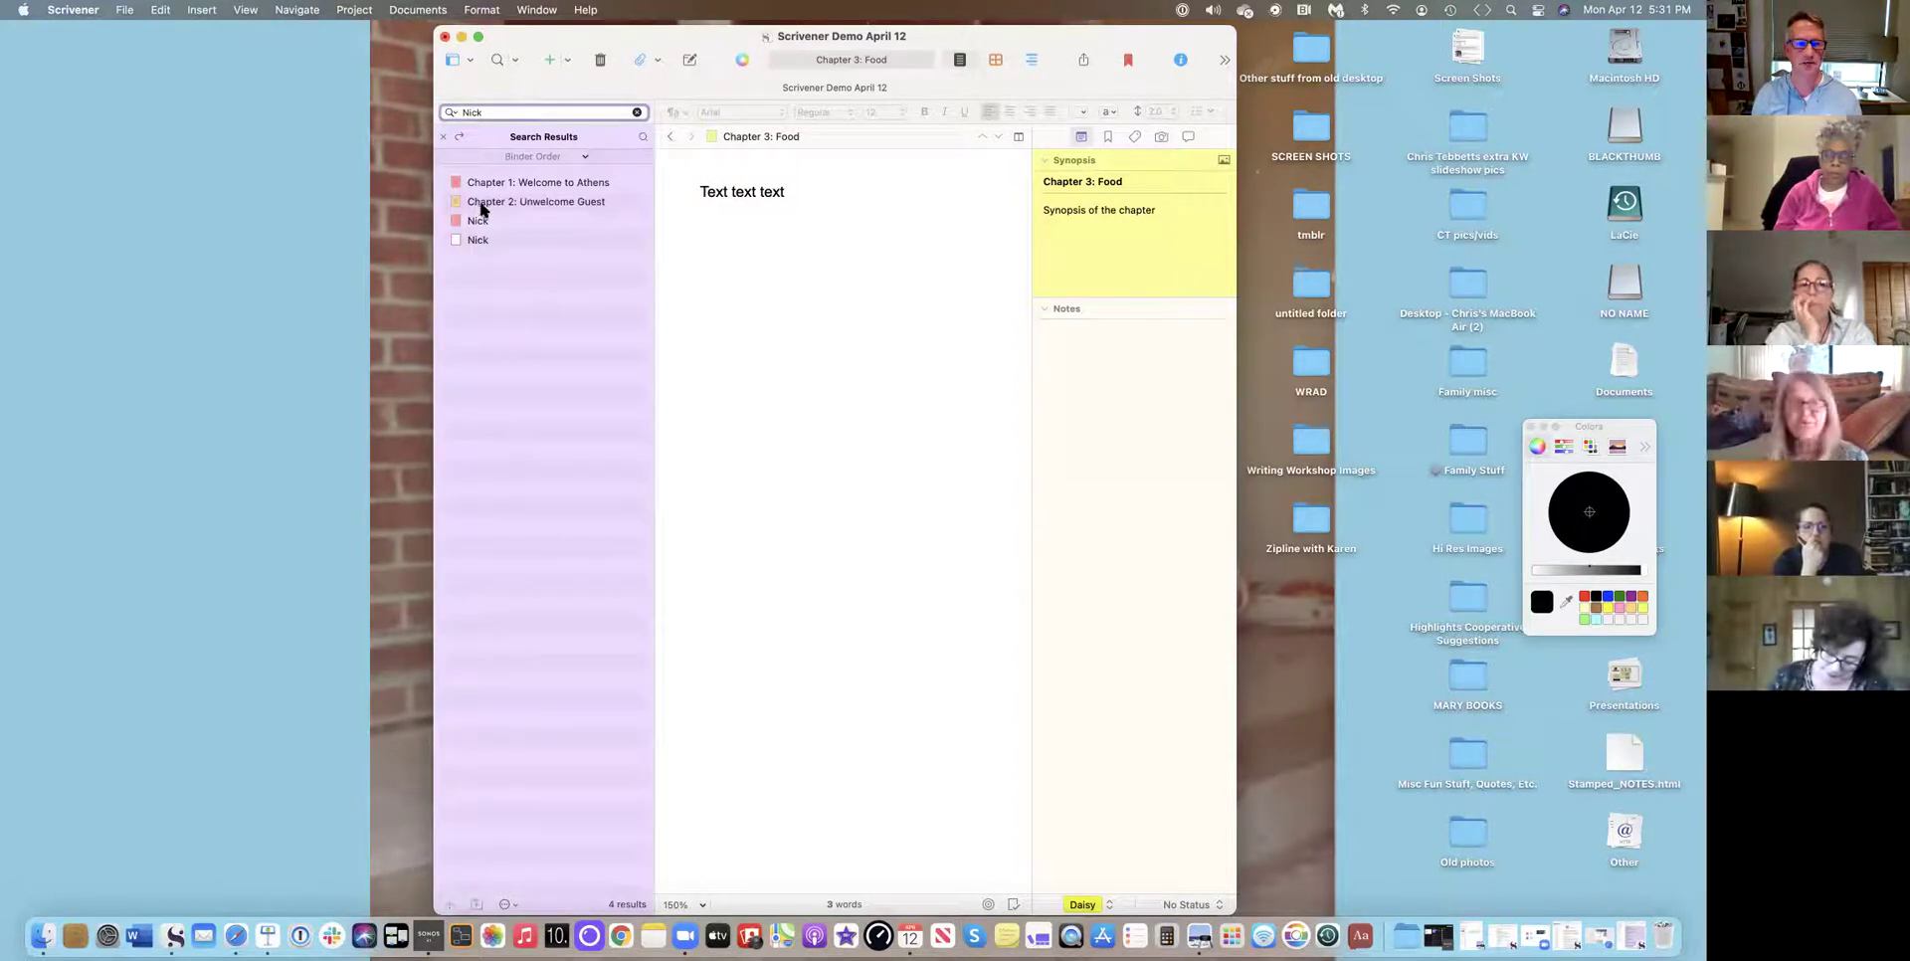
click(487, 185)
click(852, 265)
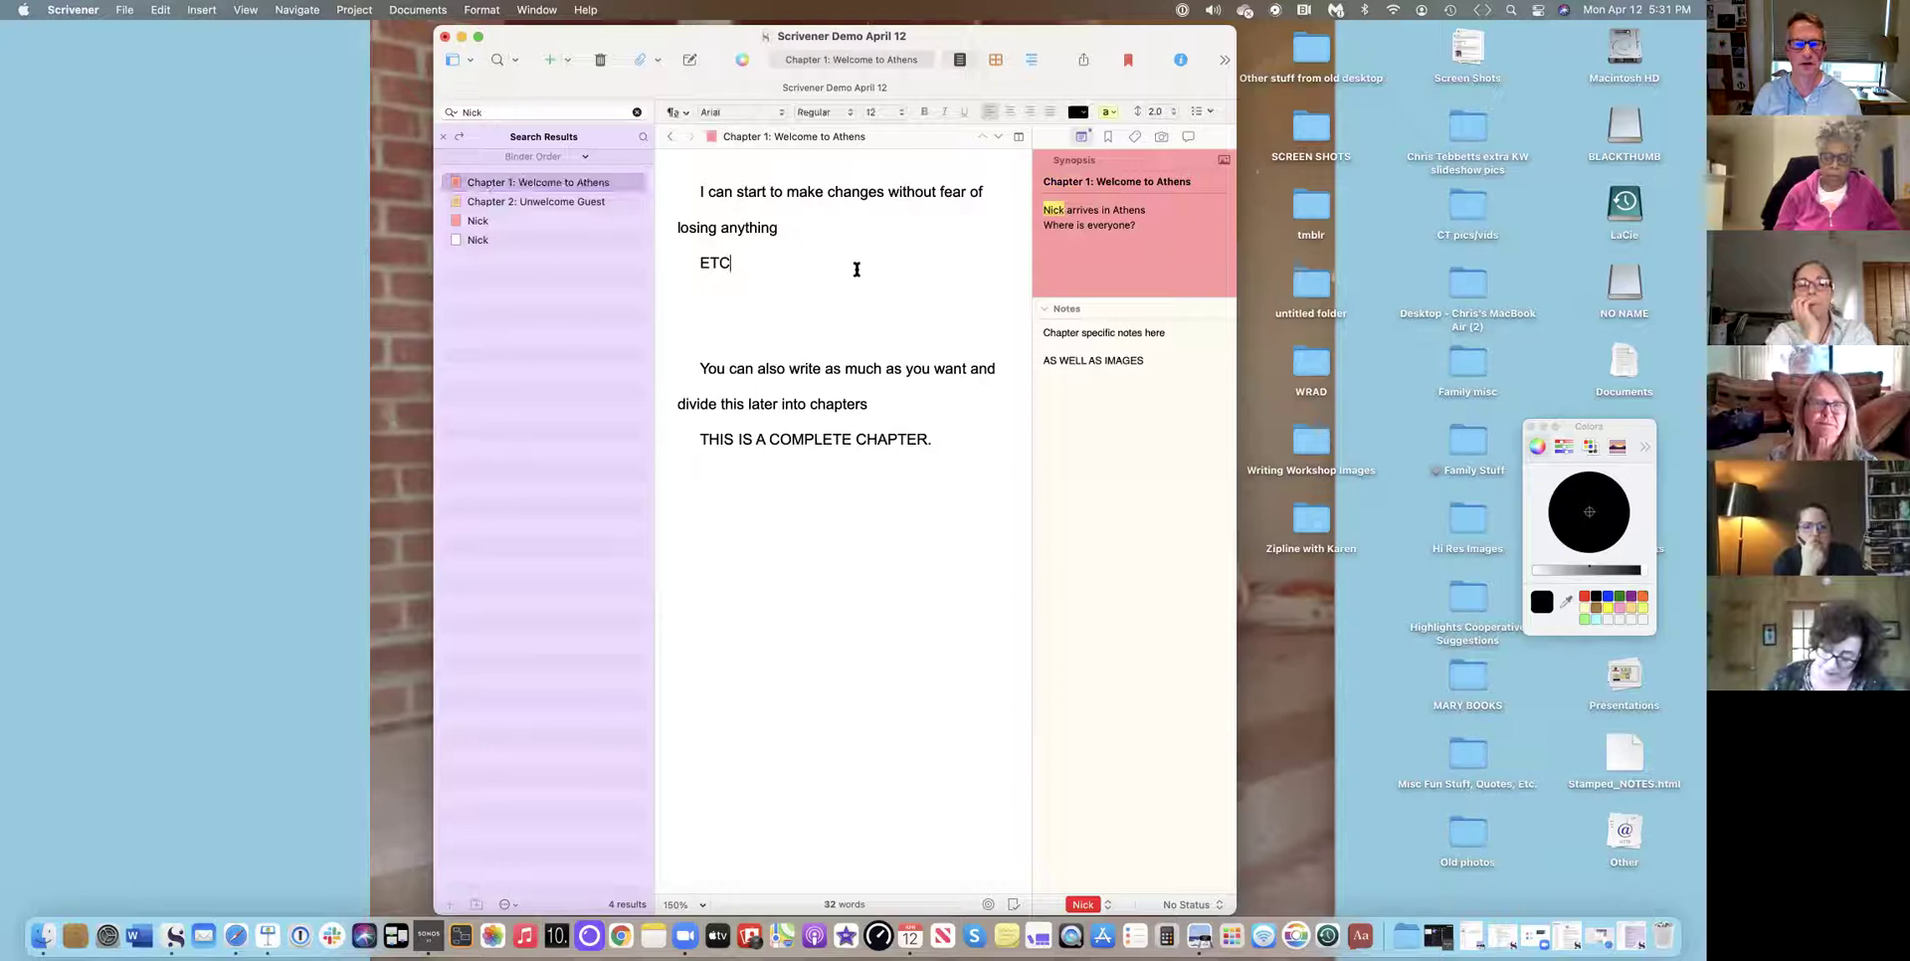
key(Return)
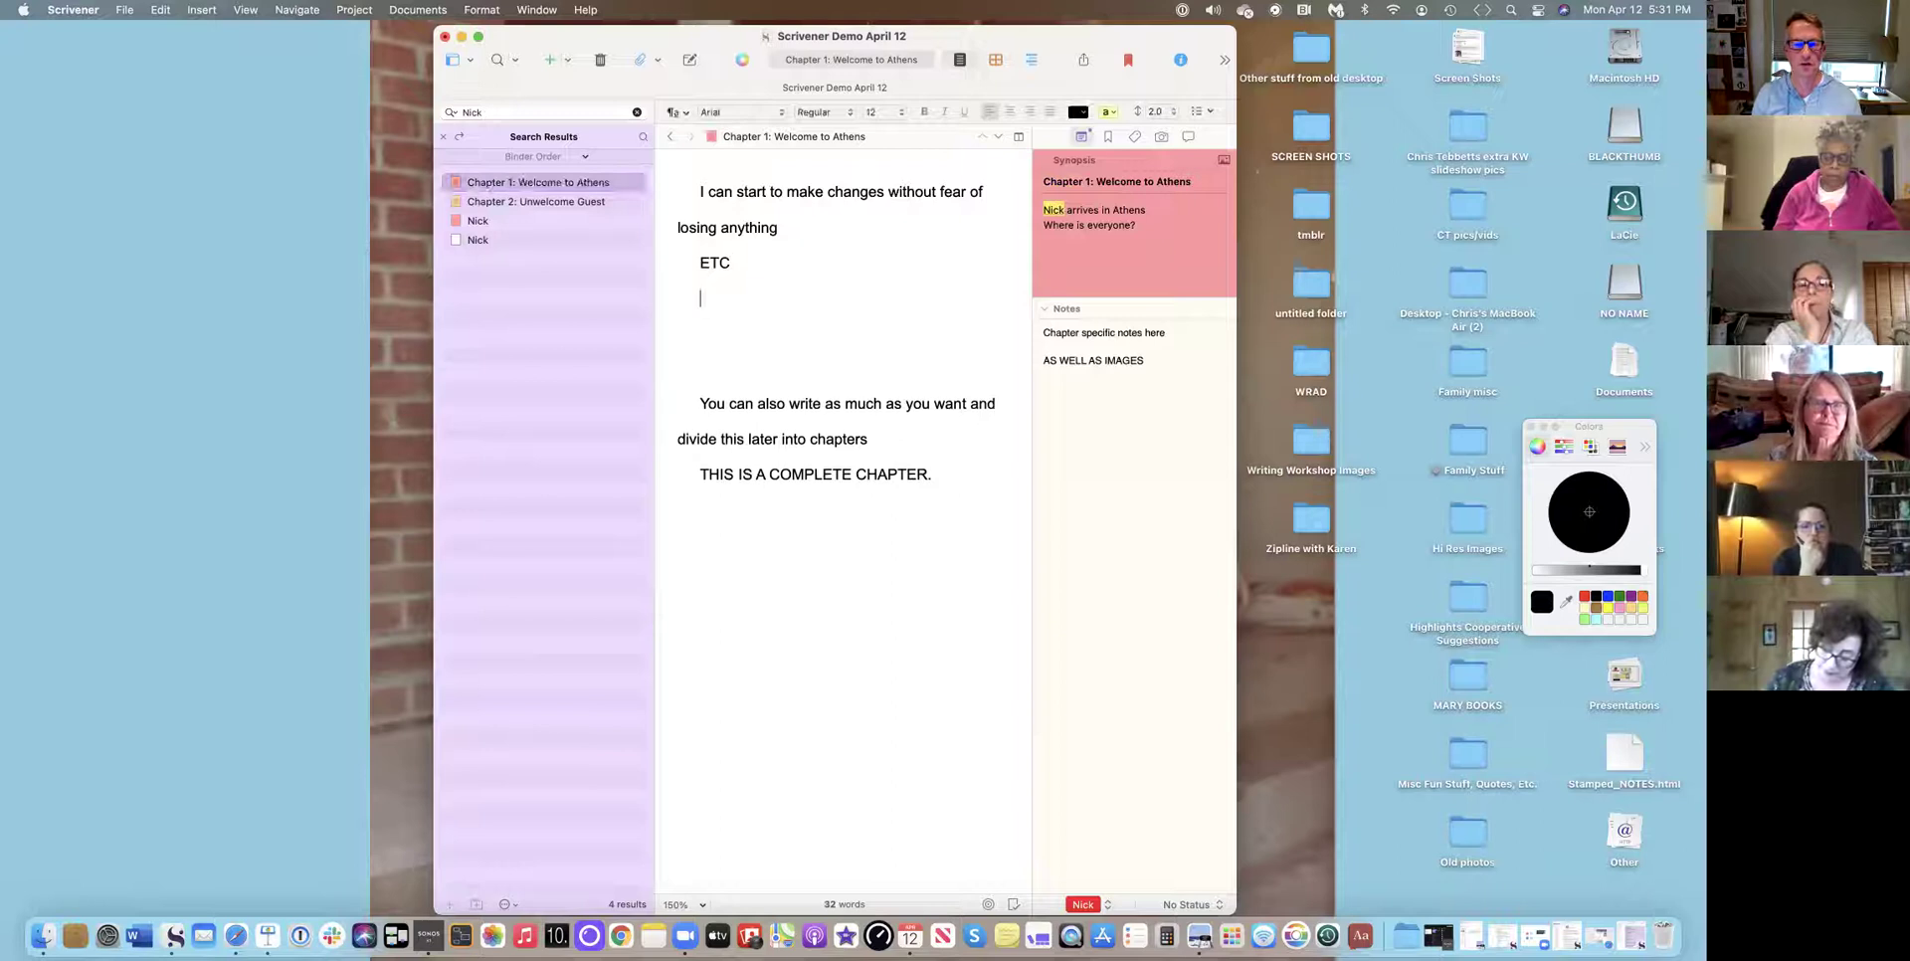
click(637, 114)
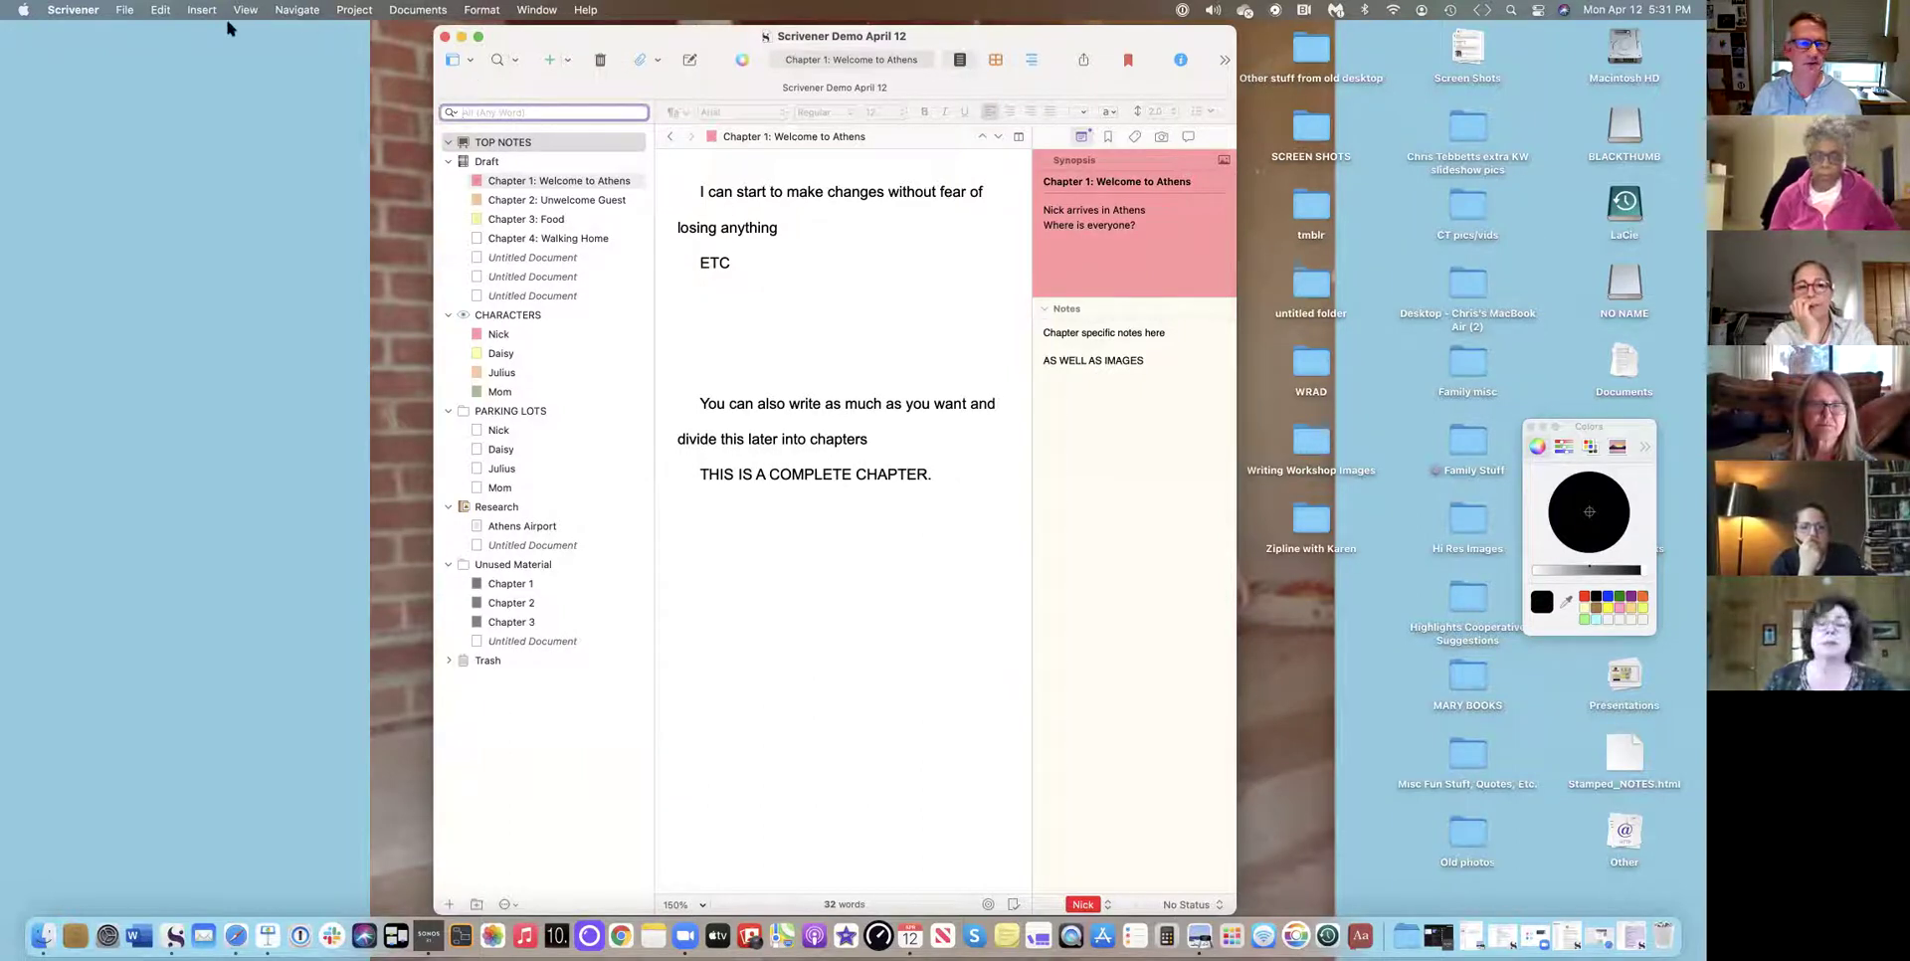
Use Project Replace to change "Nick" to "Steve" throughout the project, and check Chapter 1: Welcome to Athens.
click(529, 150)
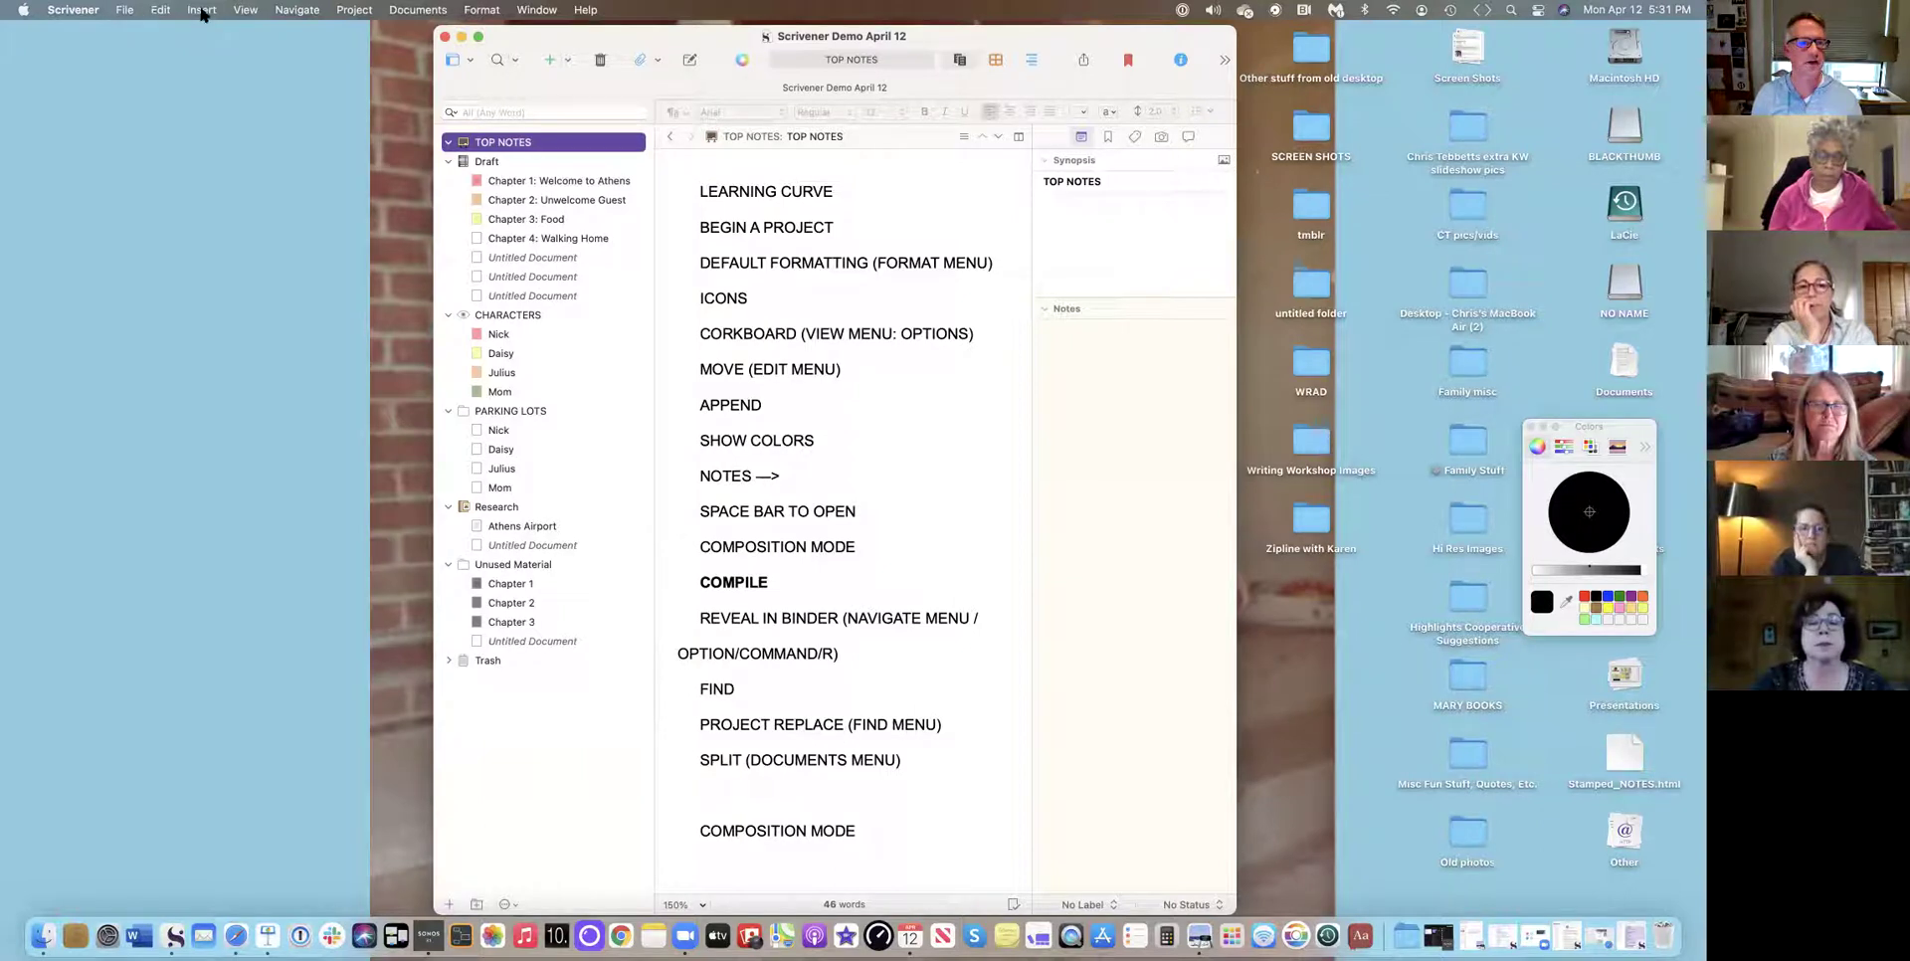
click(125, 12)
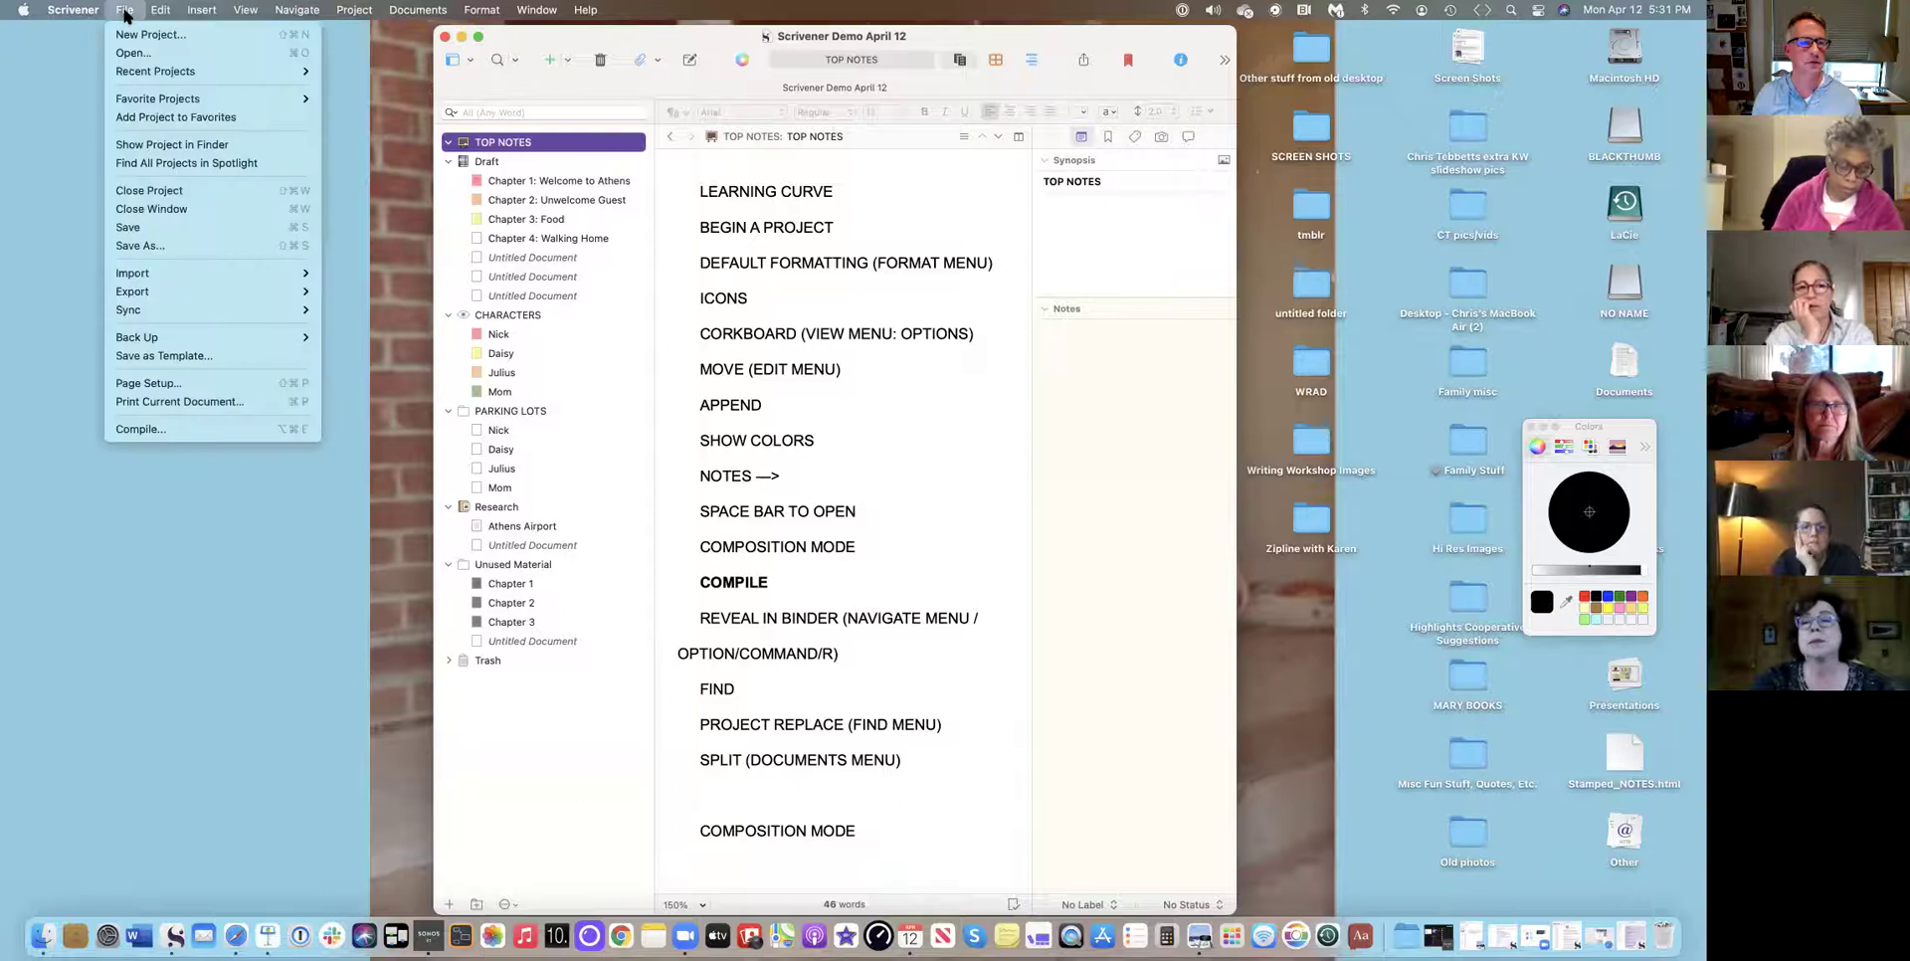
mouse_move(146, 12)
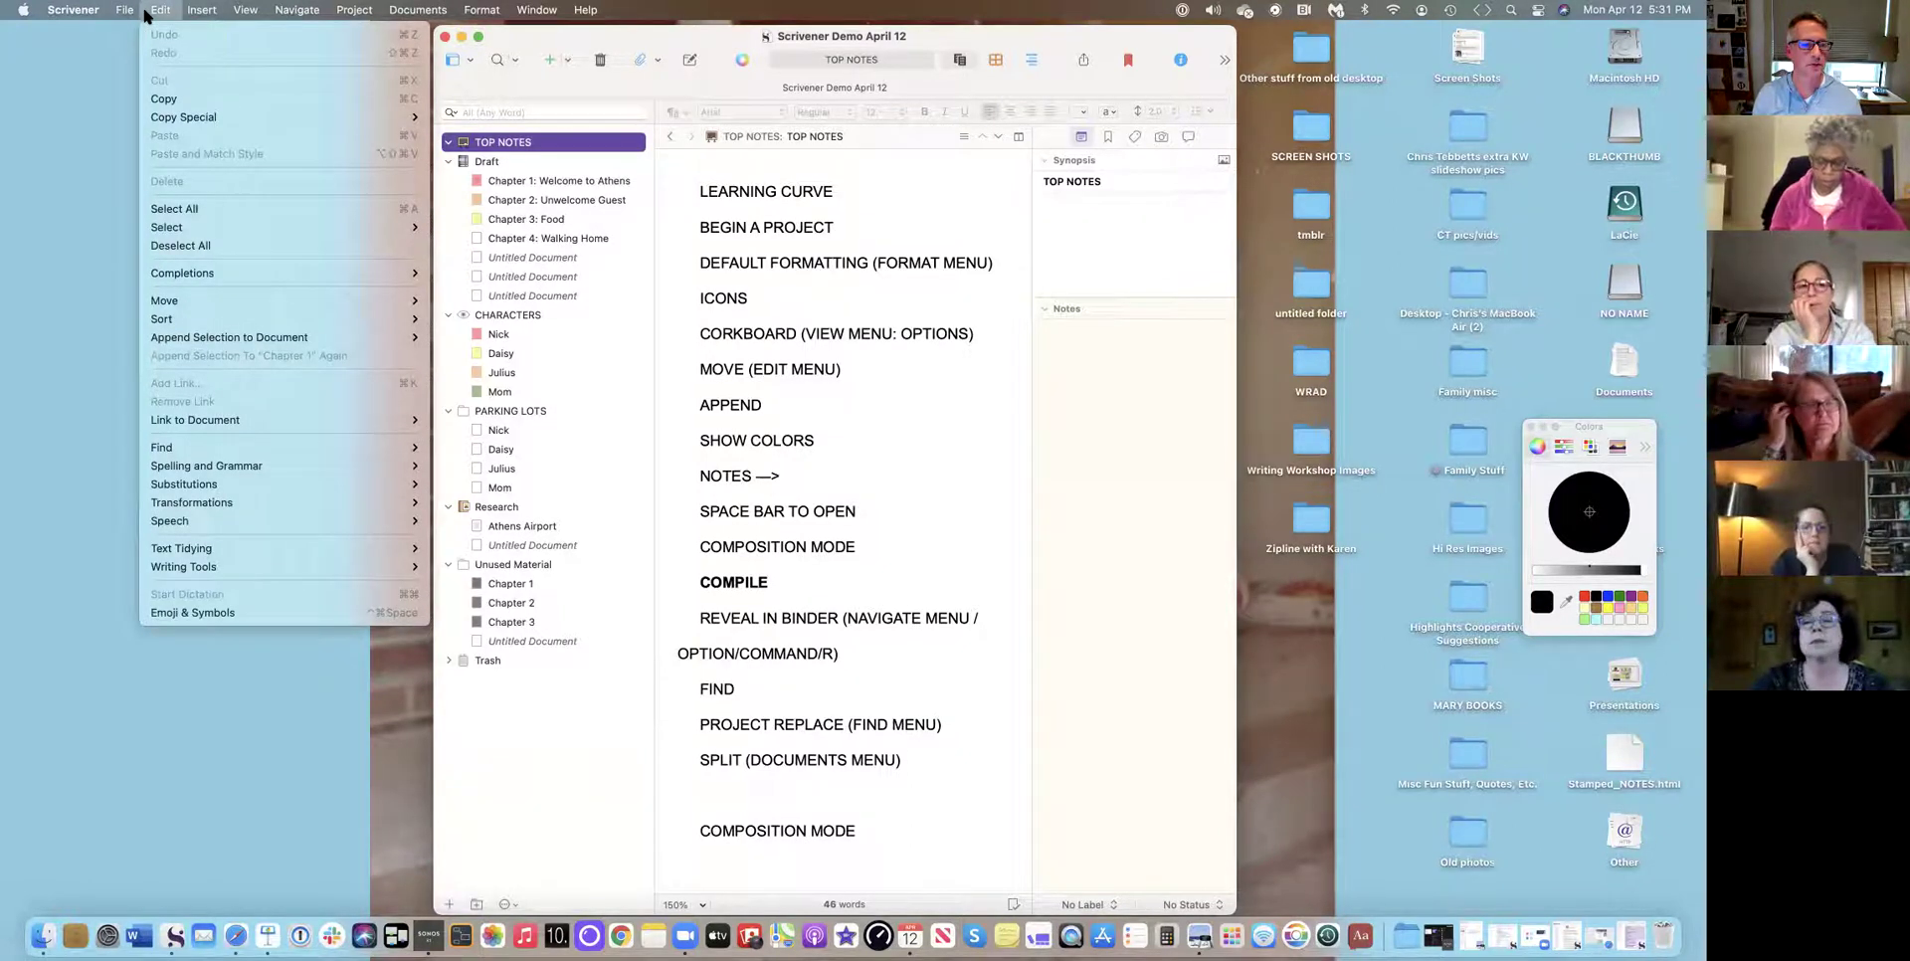
mouse_move(254, 454)
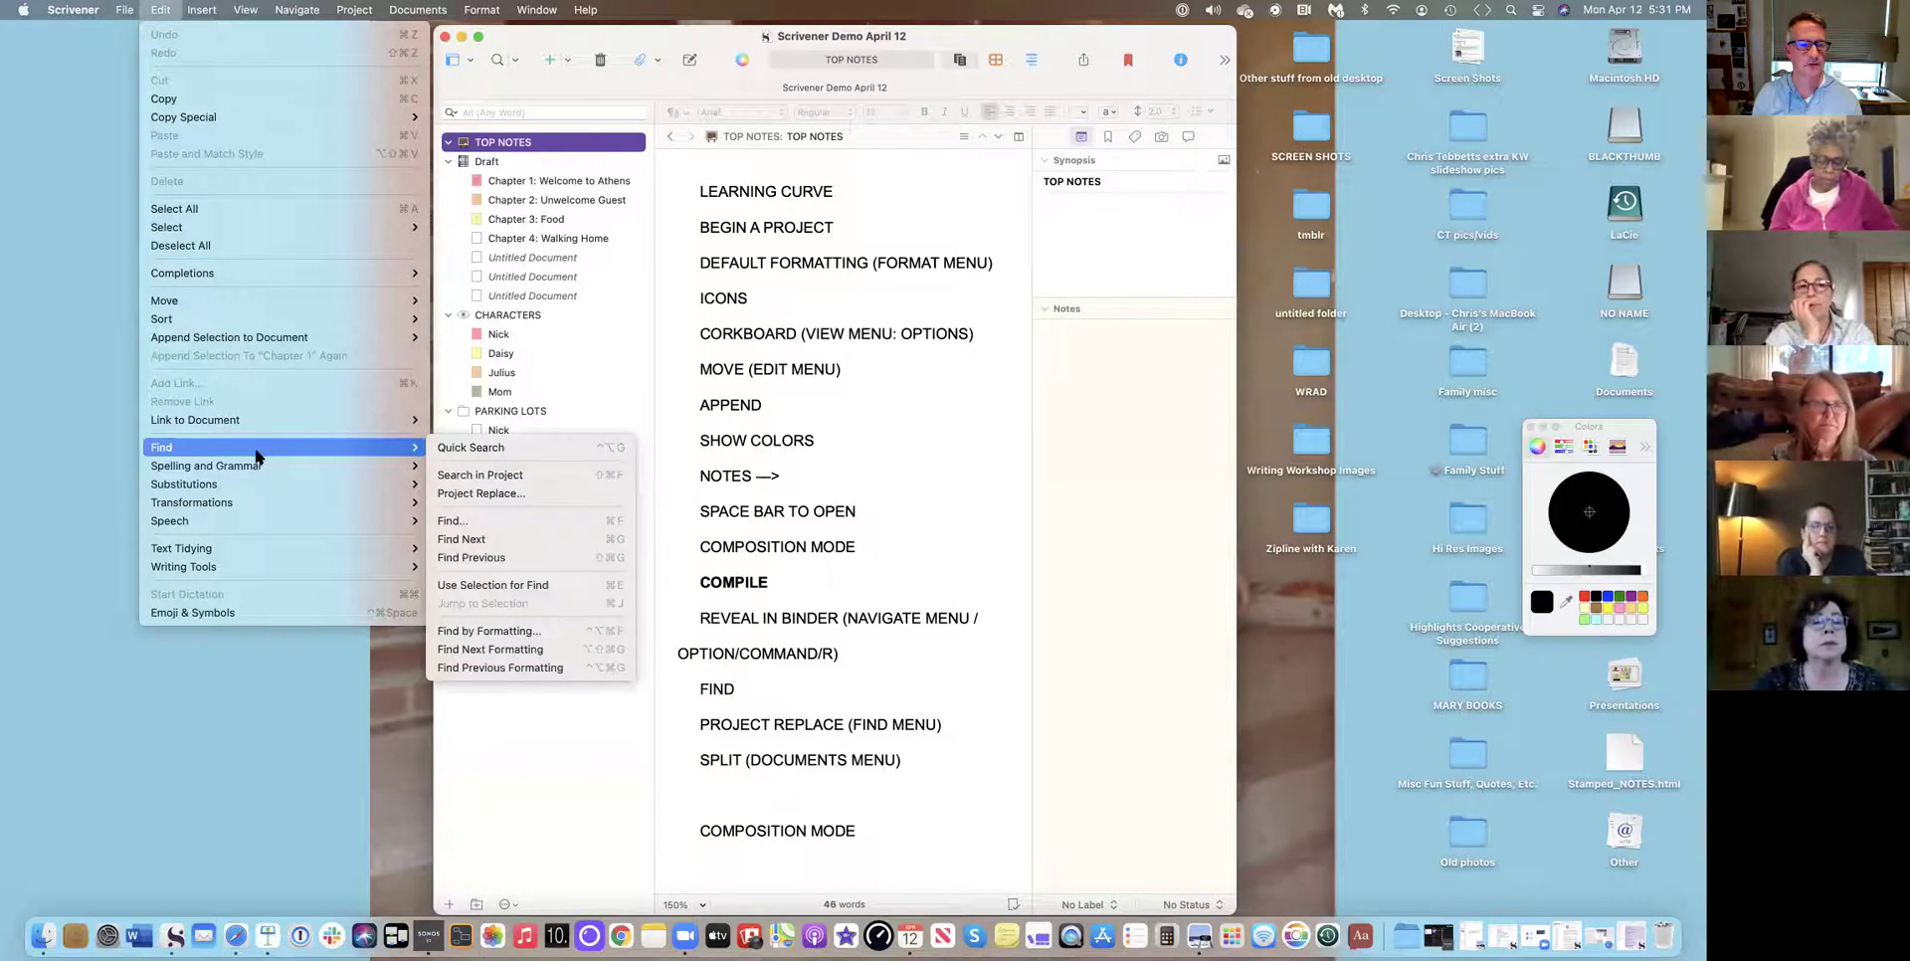
click(474, 495)
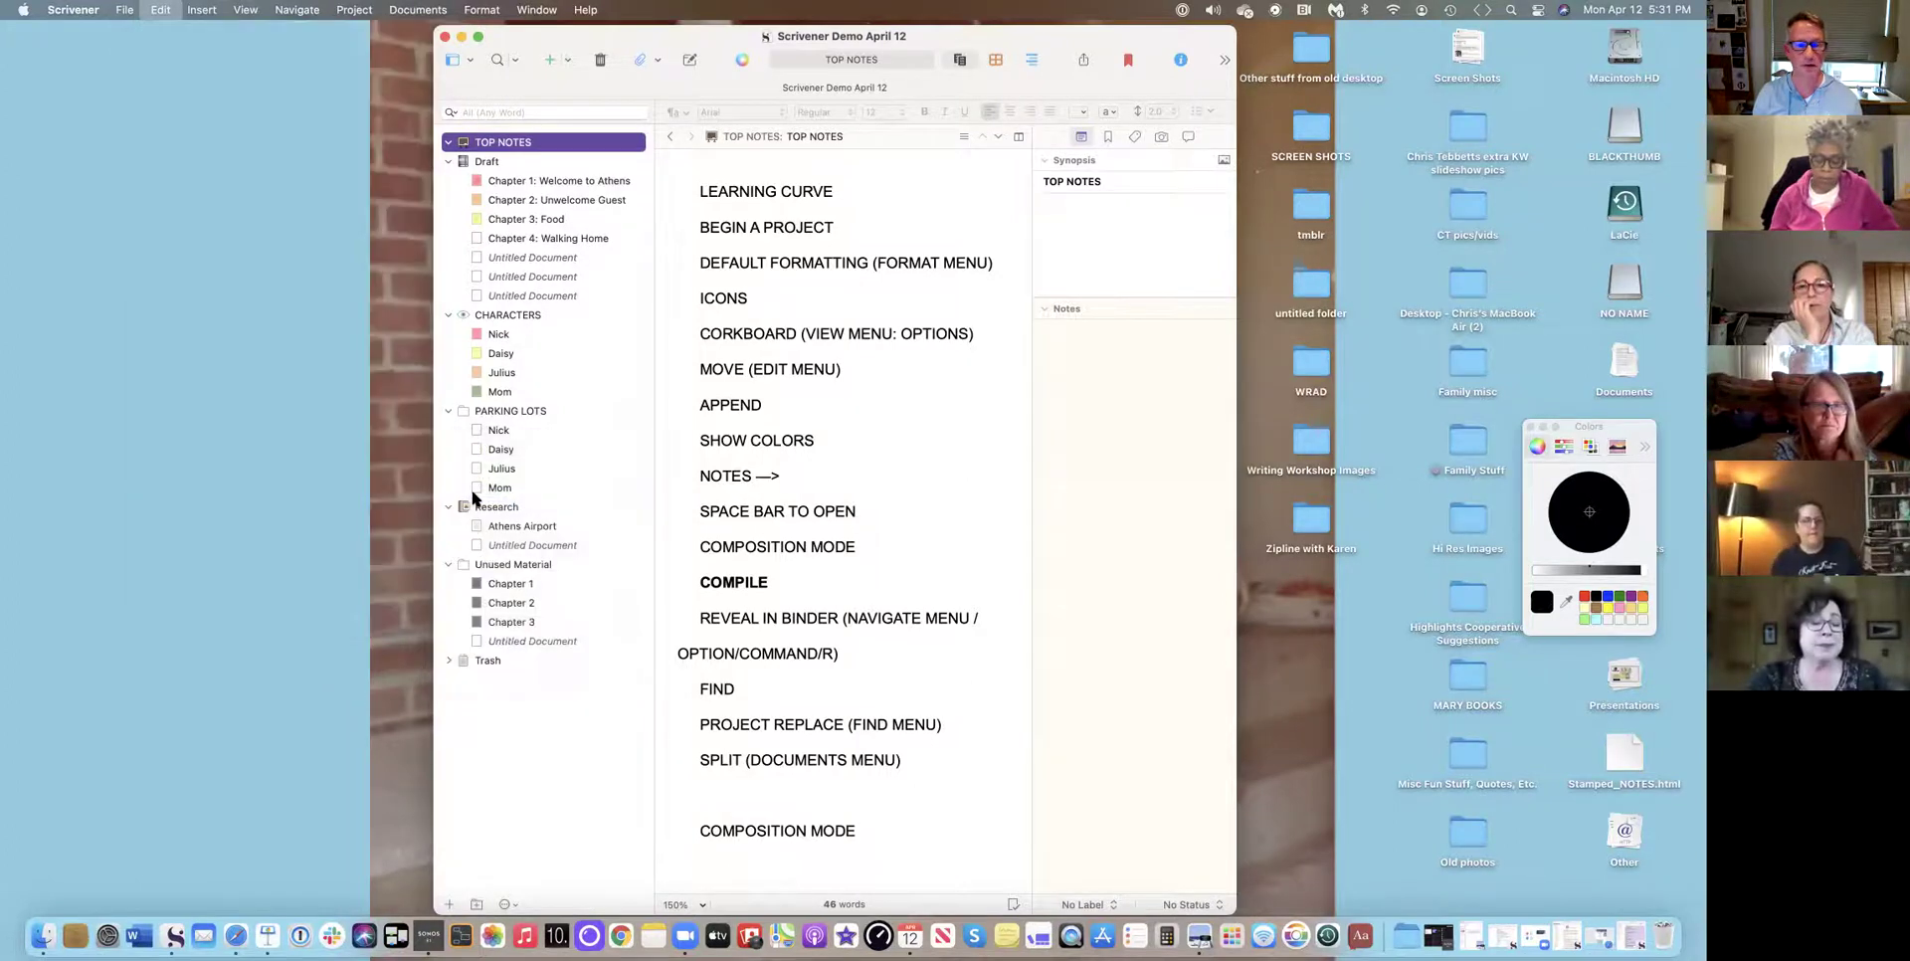
text(Nick)
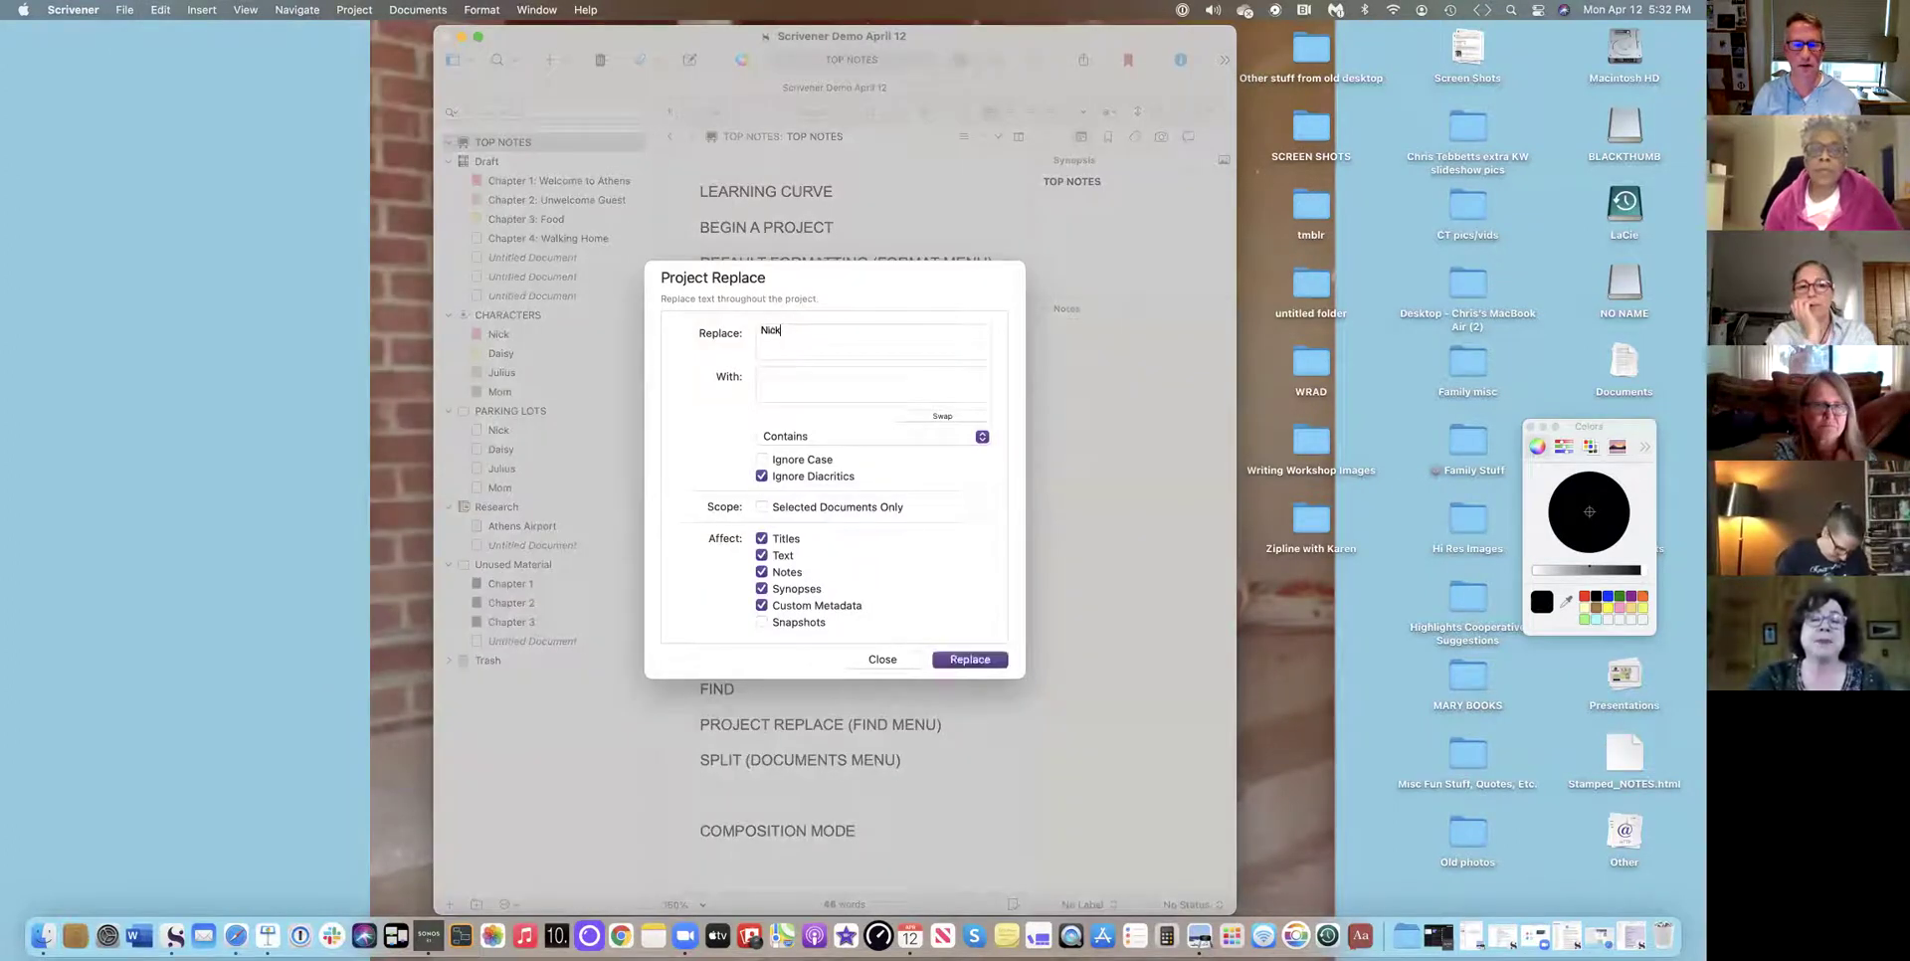
text(Steve)
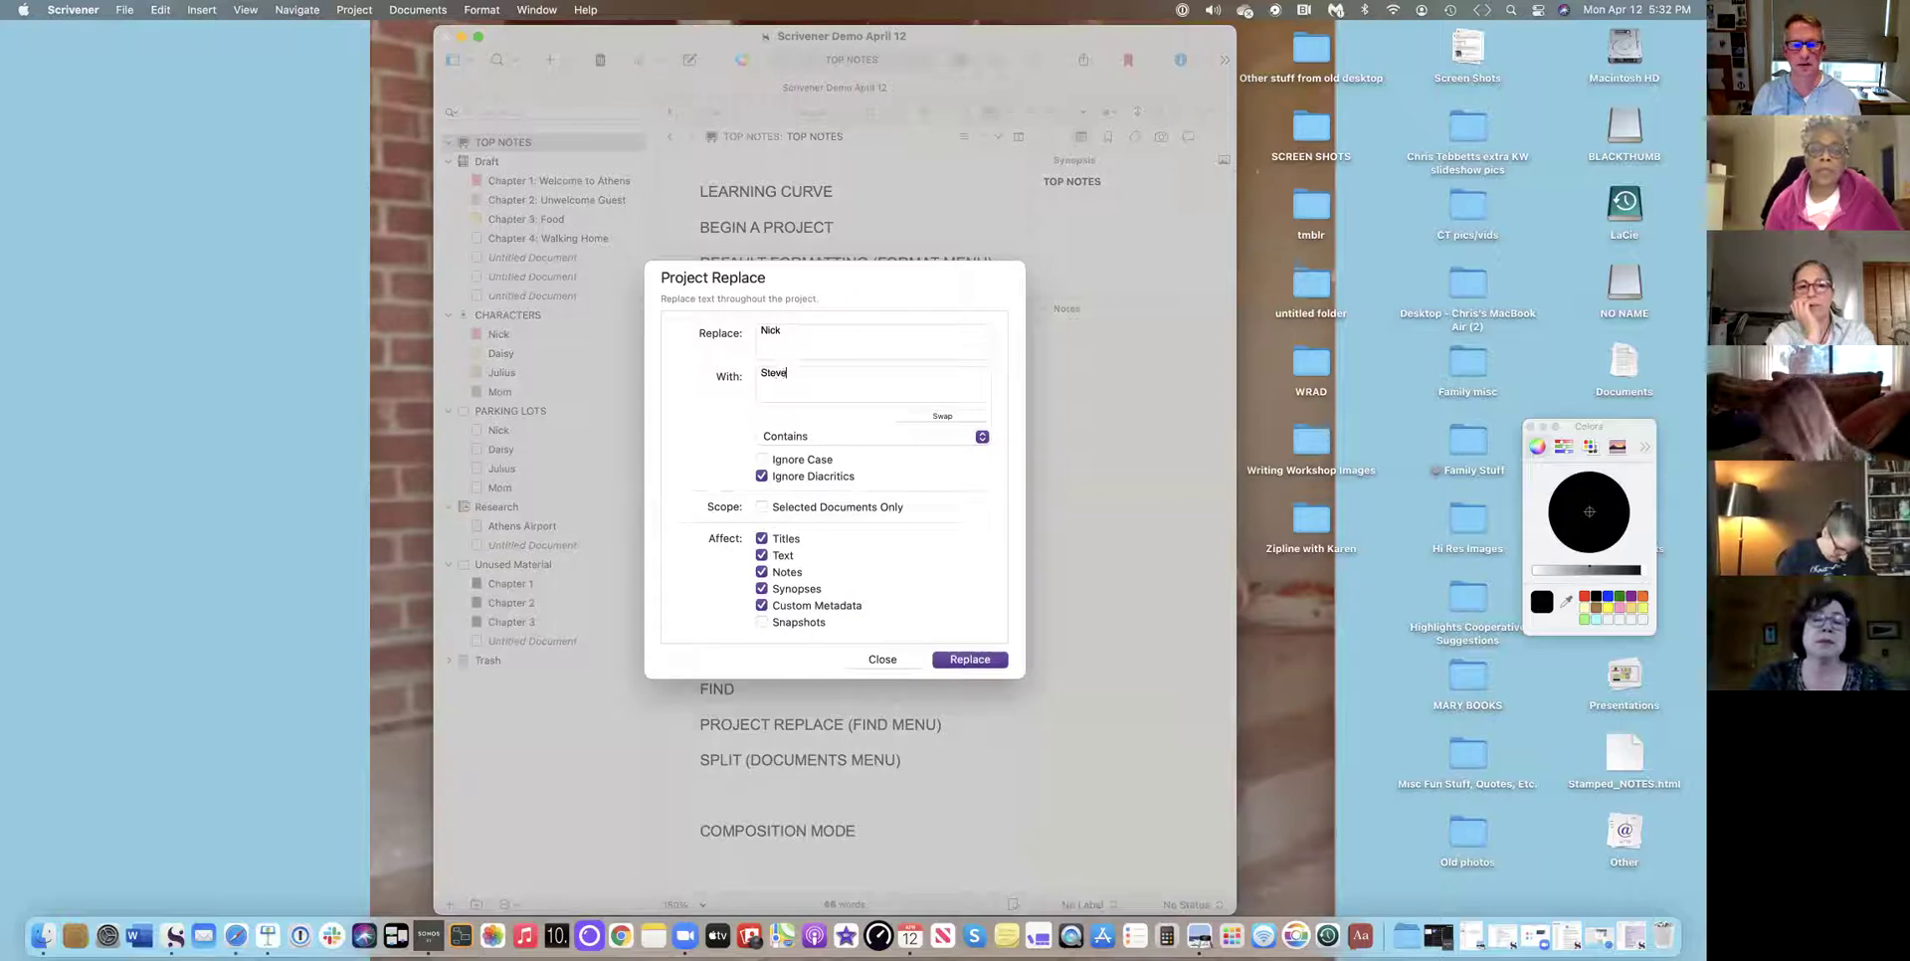
click(961, 660)
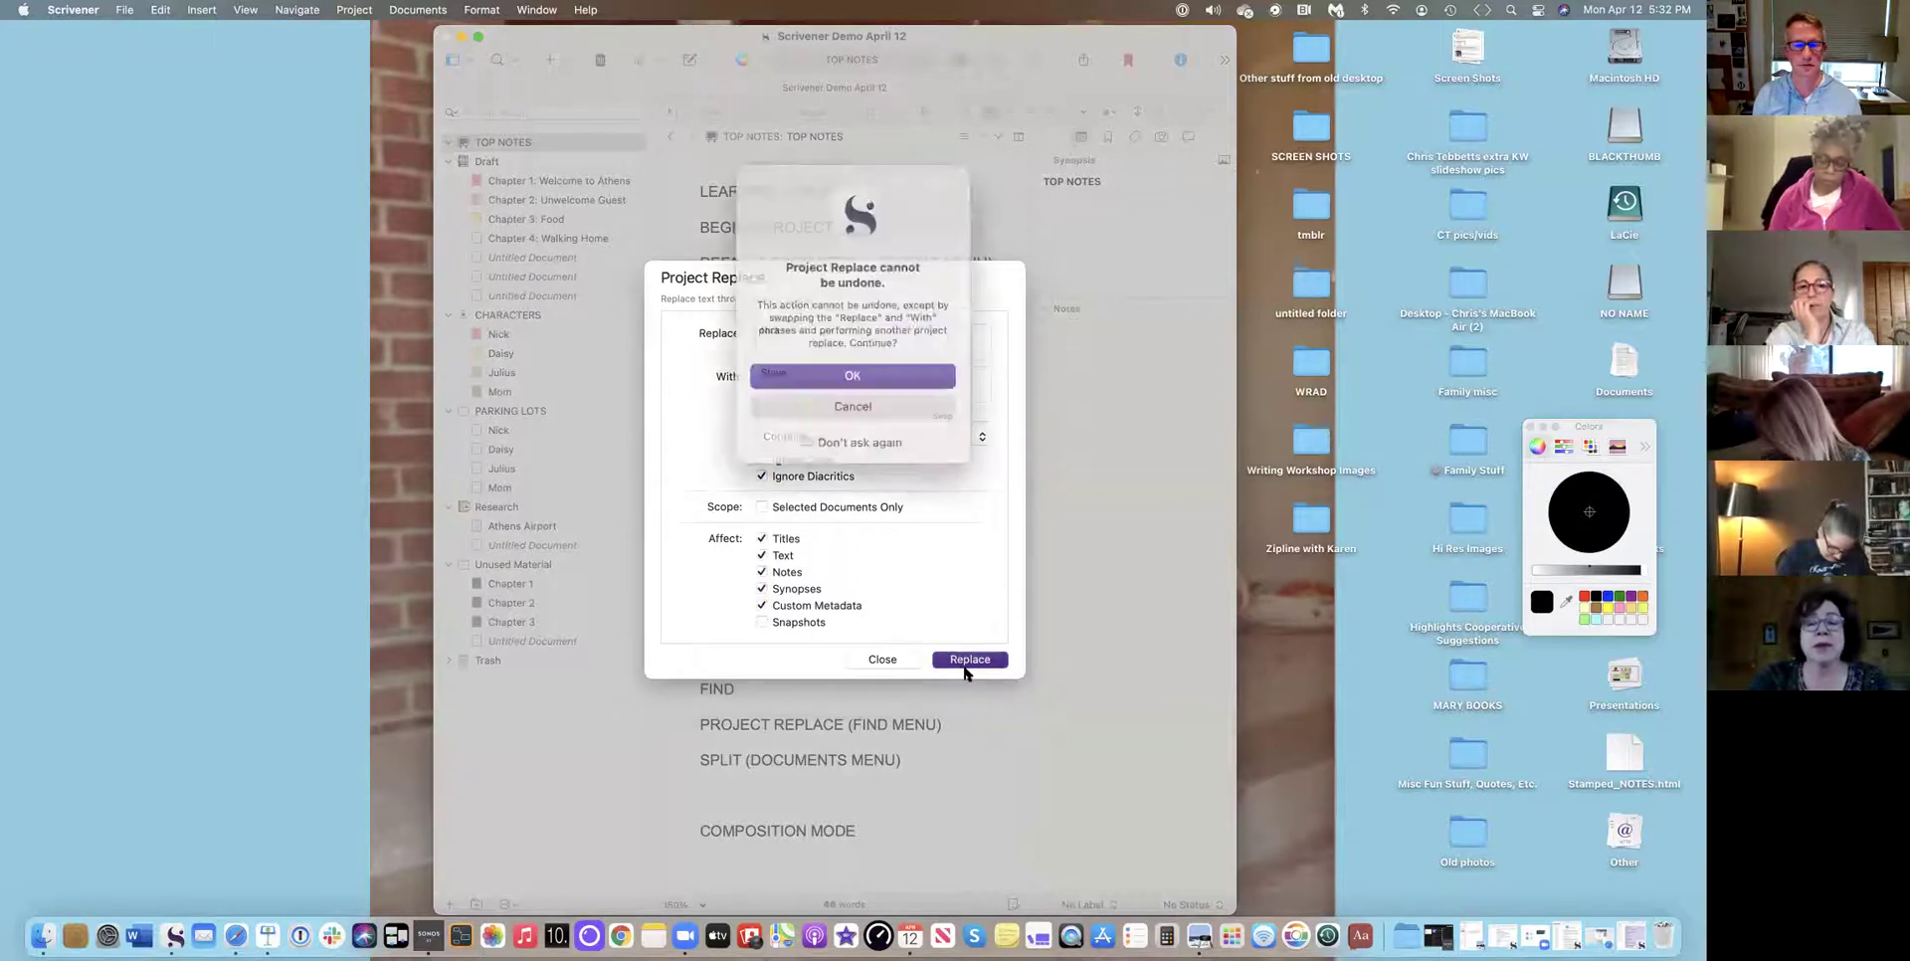
click(806, 373)
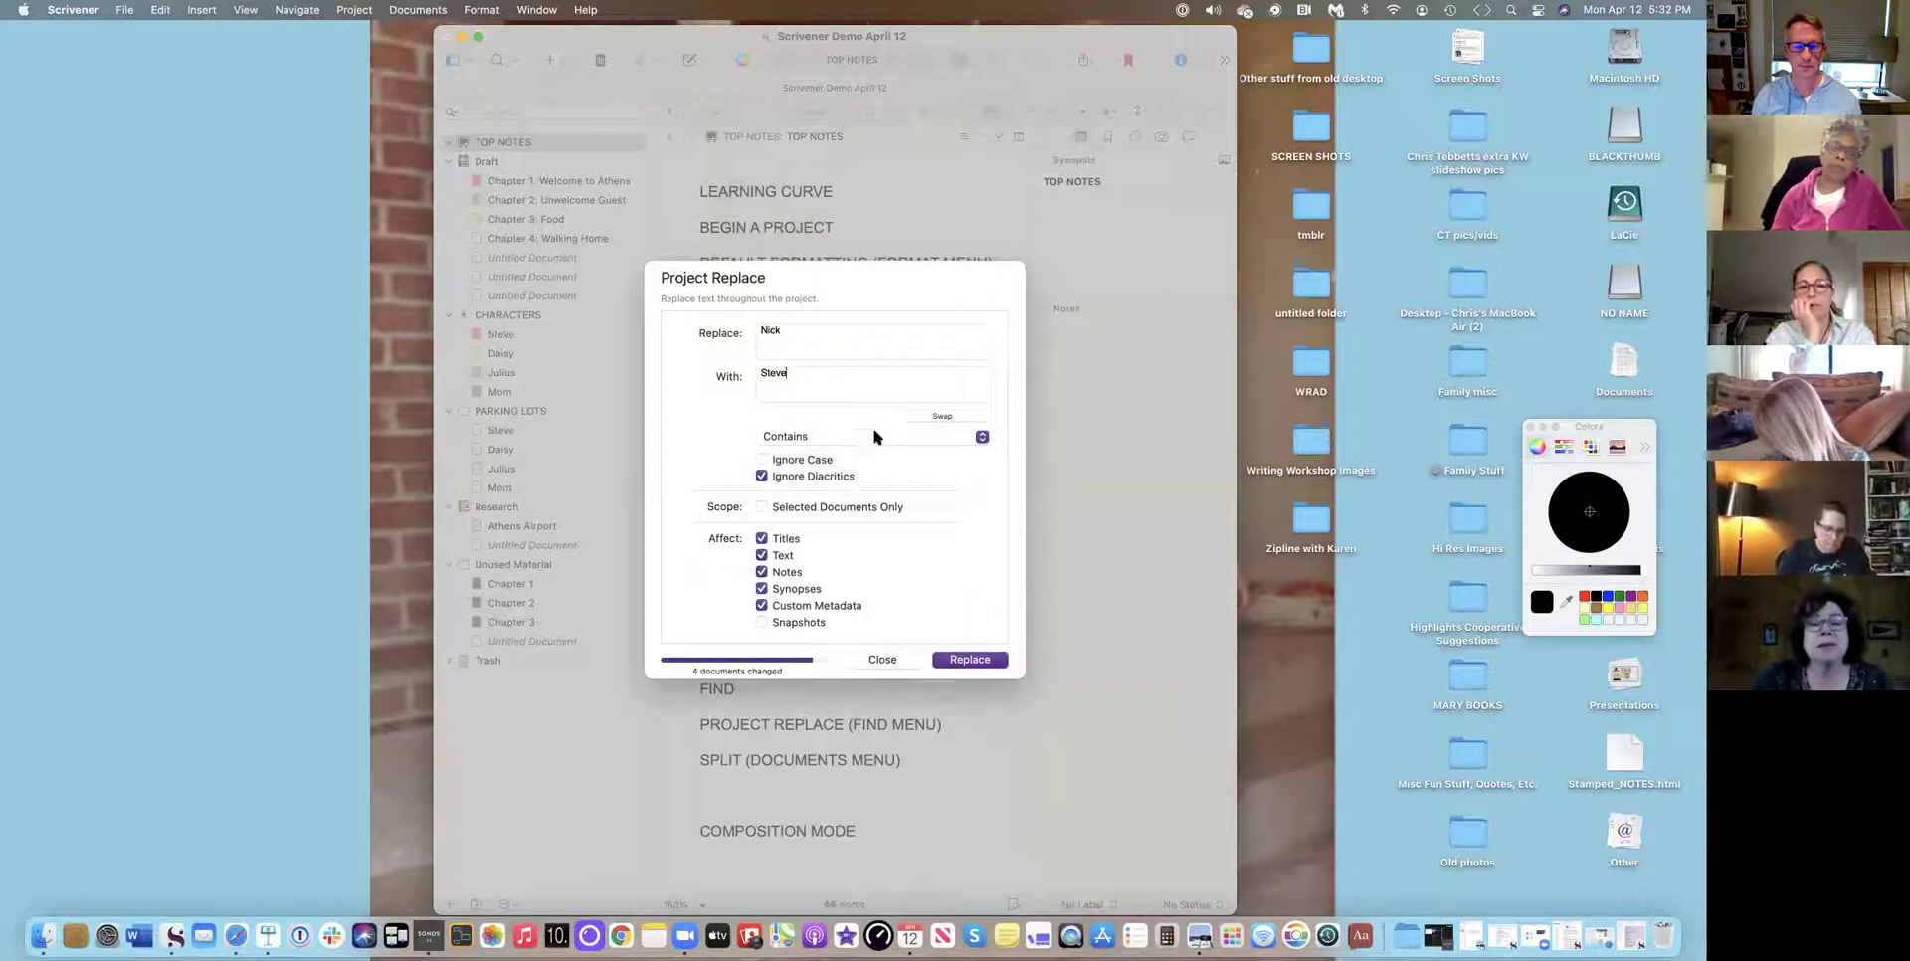
click(881, 659)
click(530, 183)
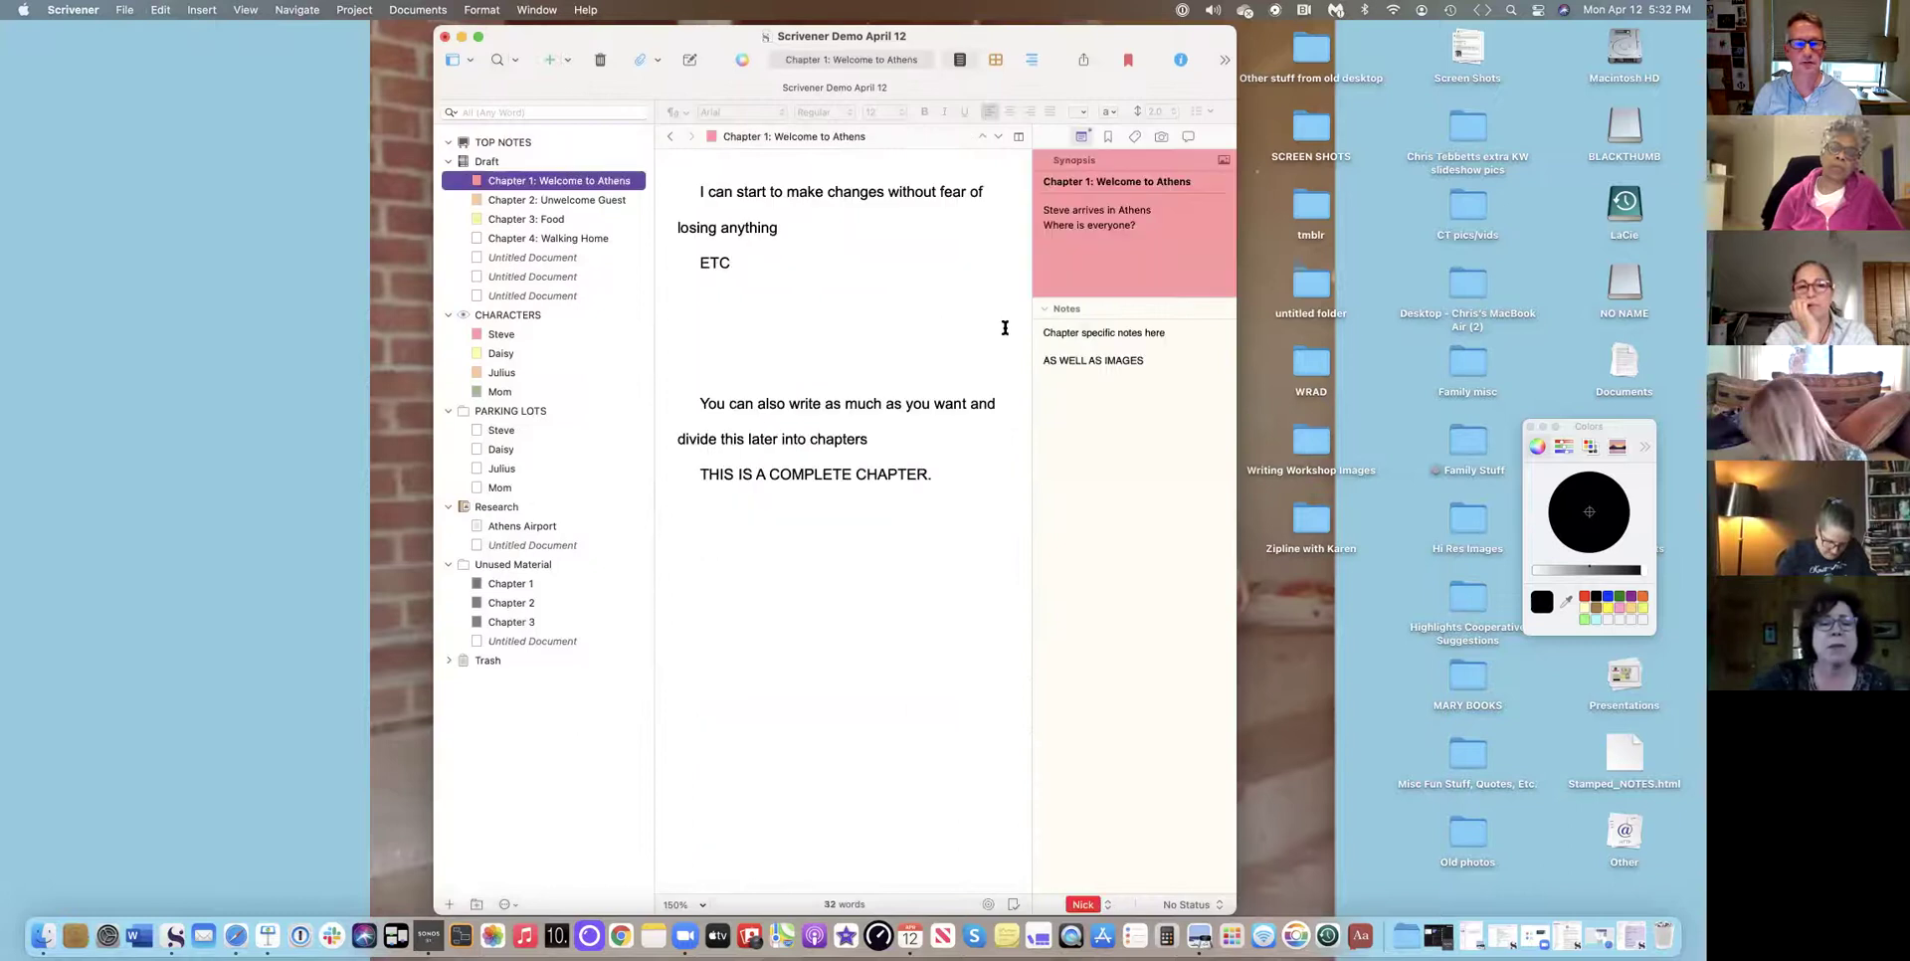
click(783, 239)
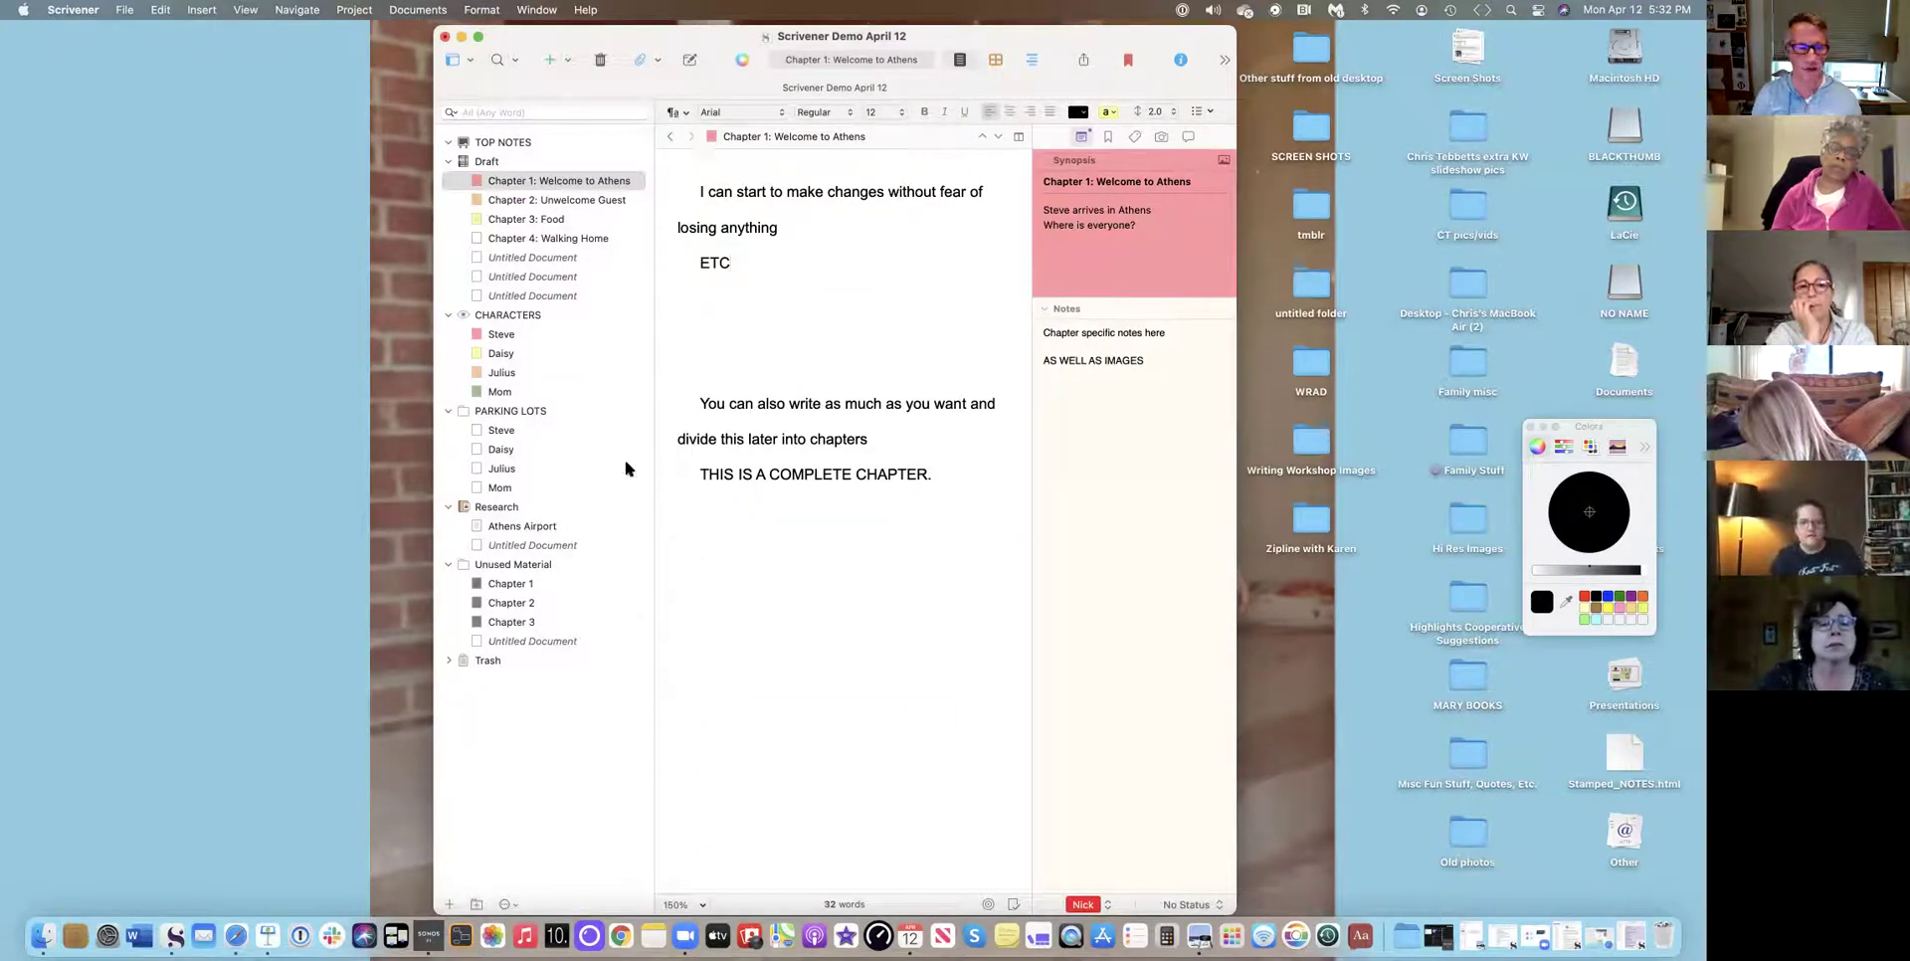
Add "Typing along composing my story and I realize I want a chapter break here." below "ETC" in Chapter 1, followed by a new line.
click(512, 145)
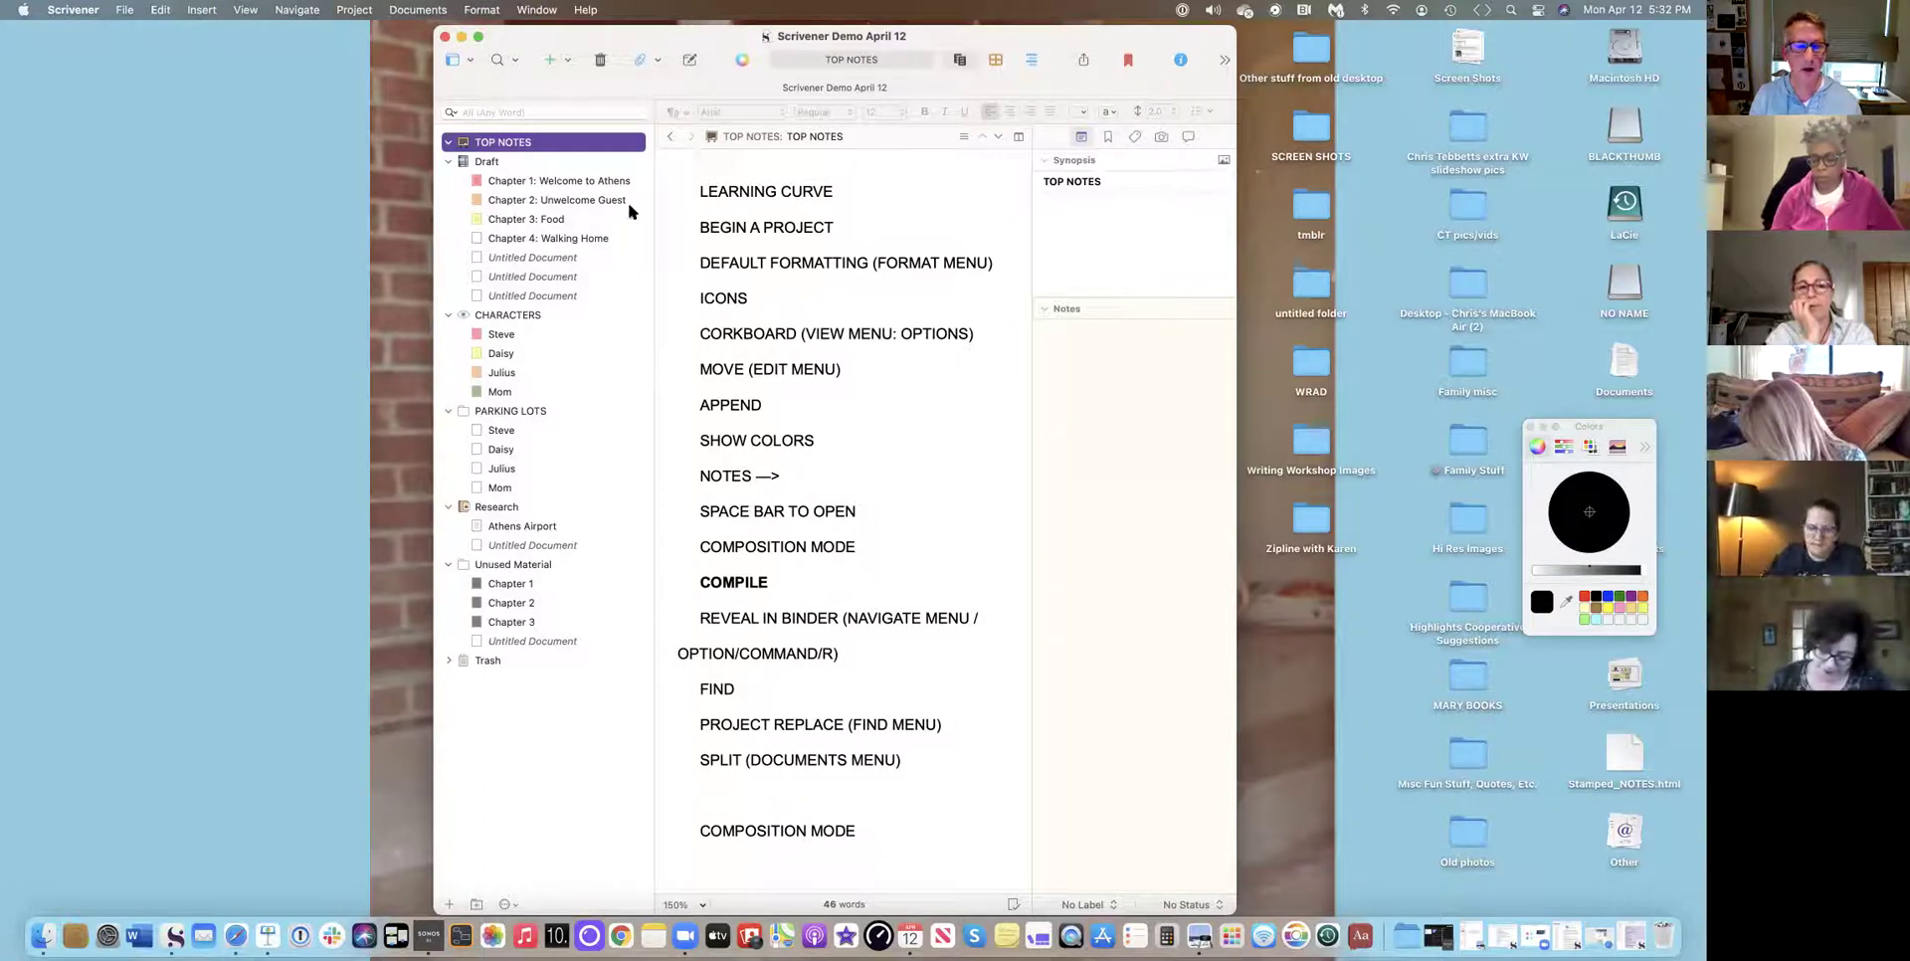
click(519, 183)
click(752, 288)
text(Ty)
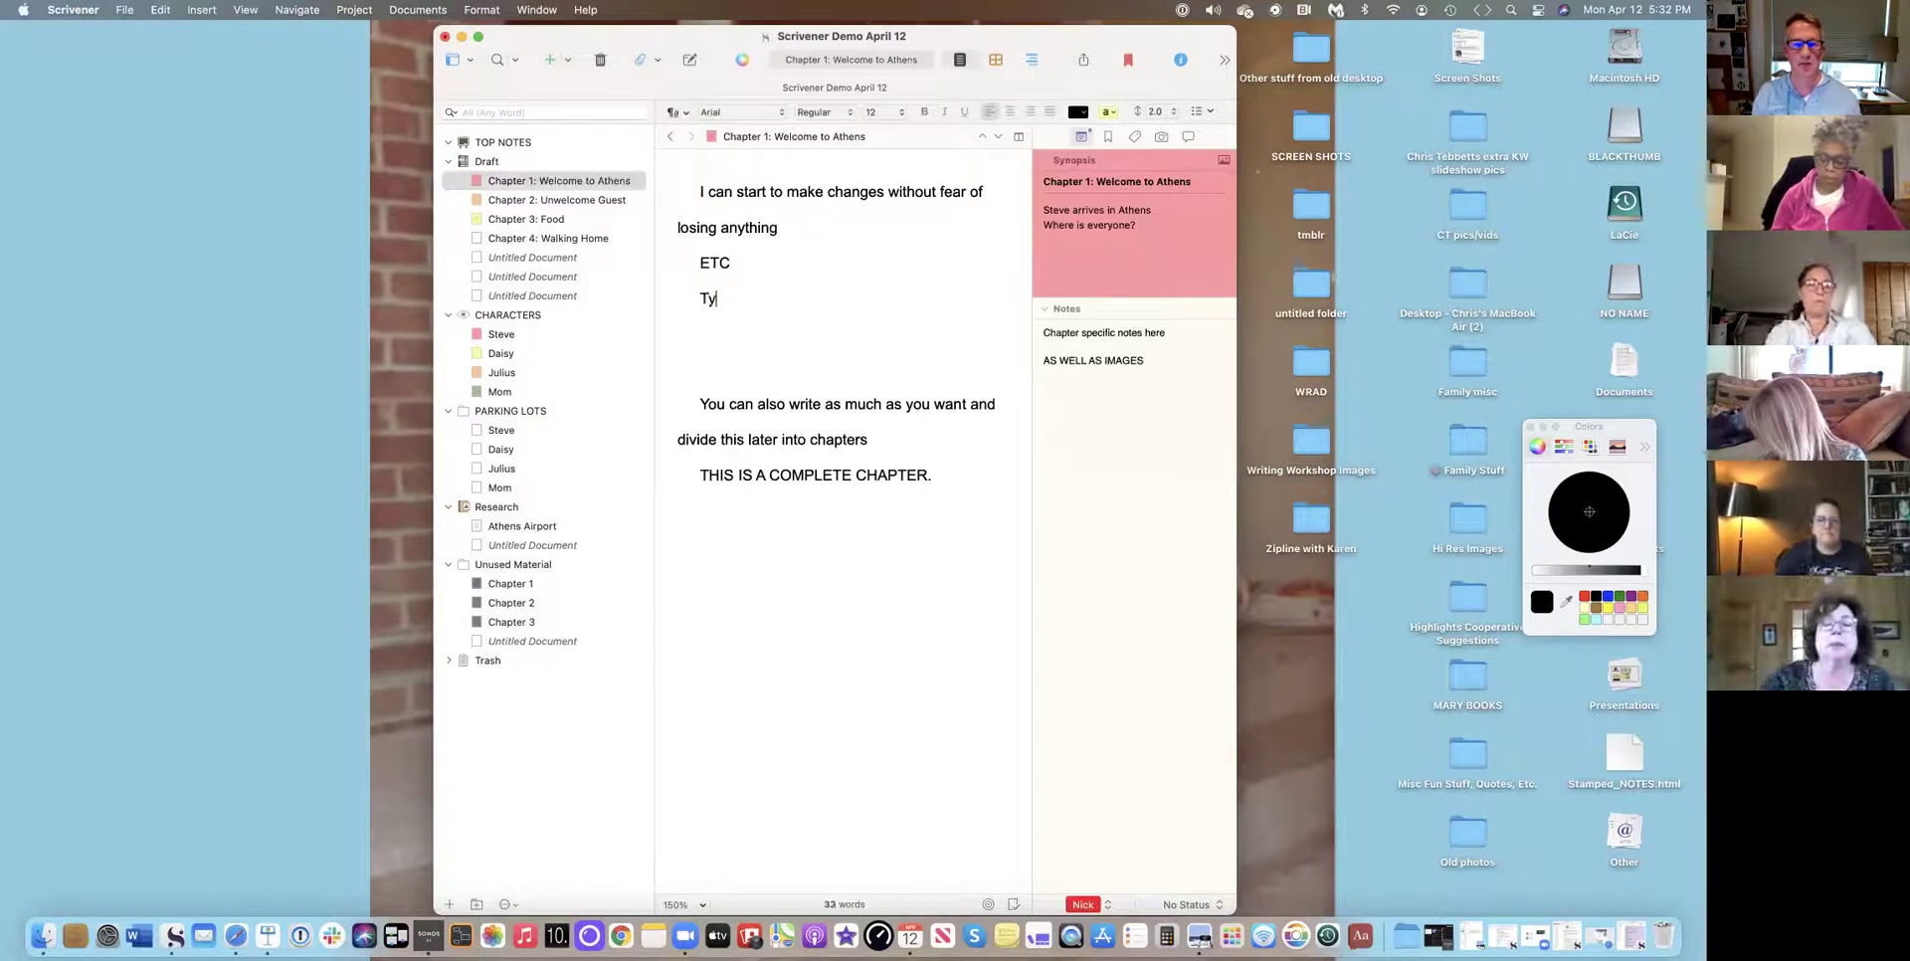
text(pig along comp)
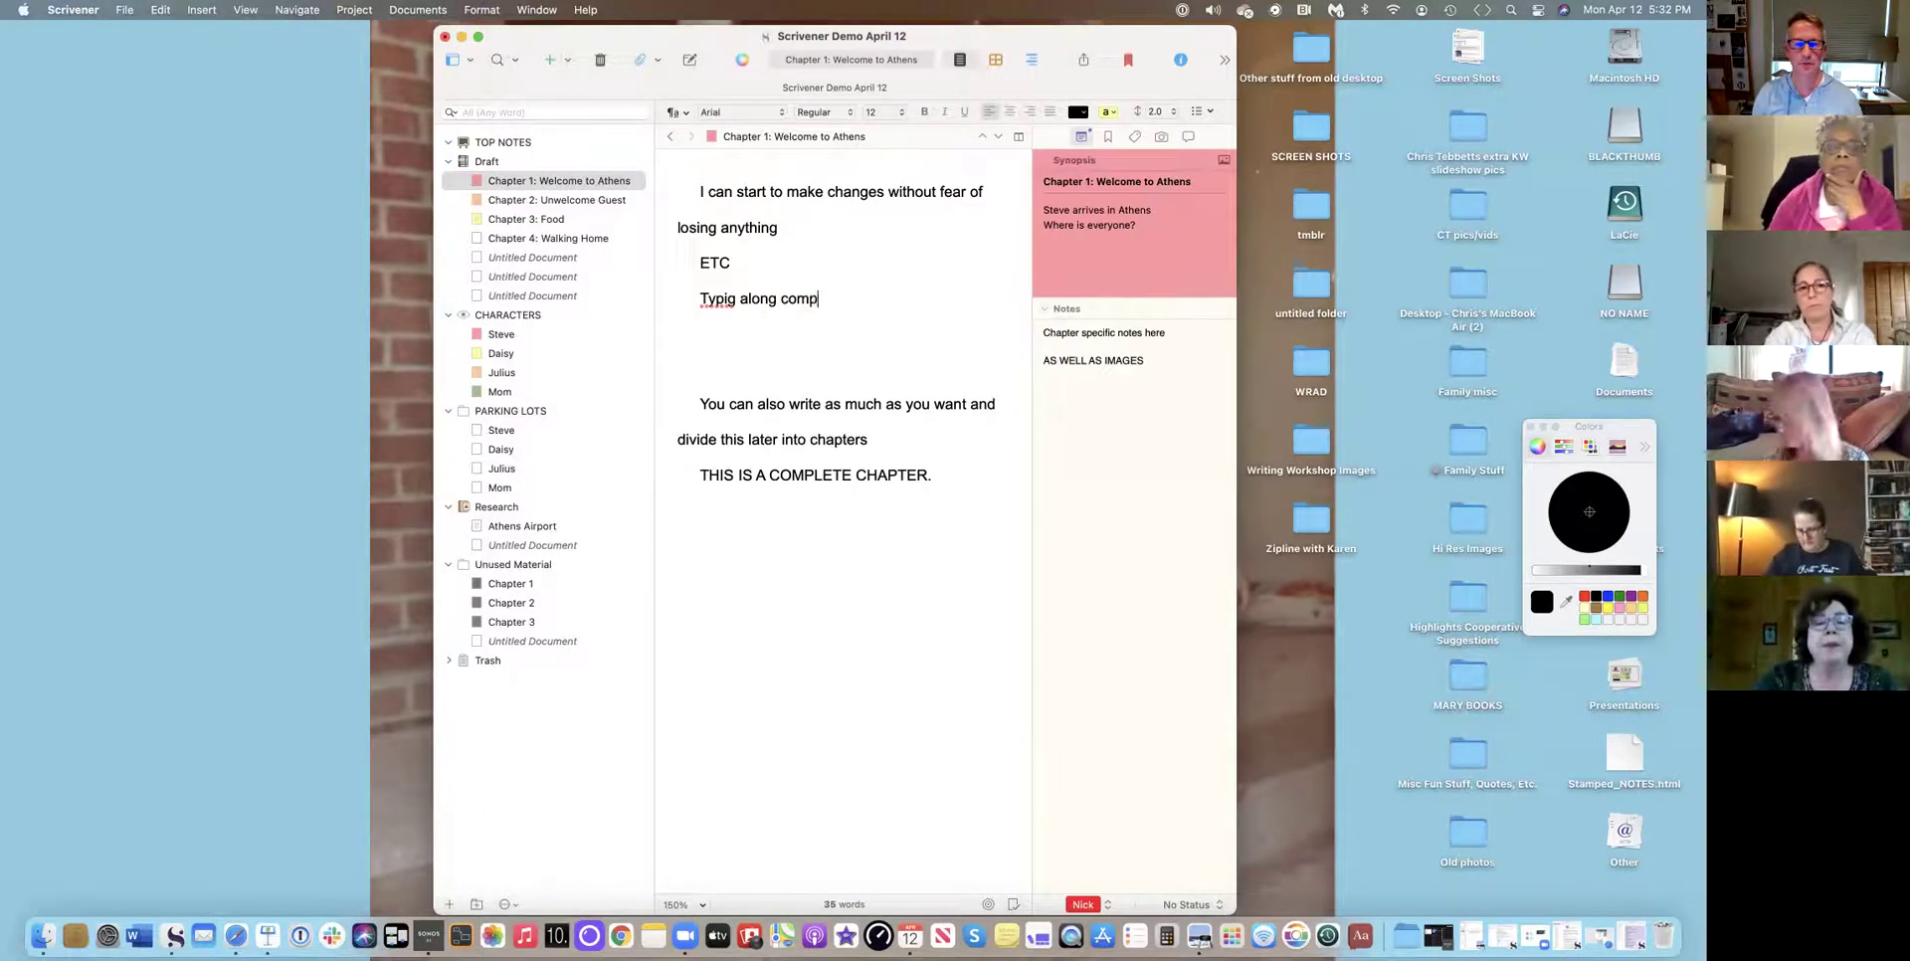
text(osing my story)
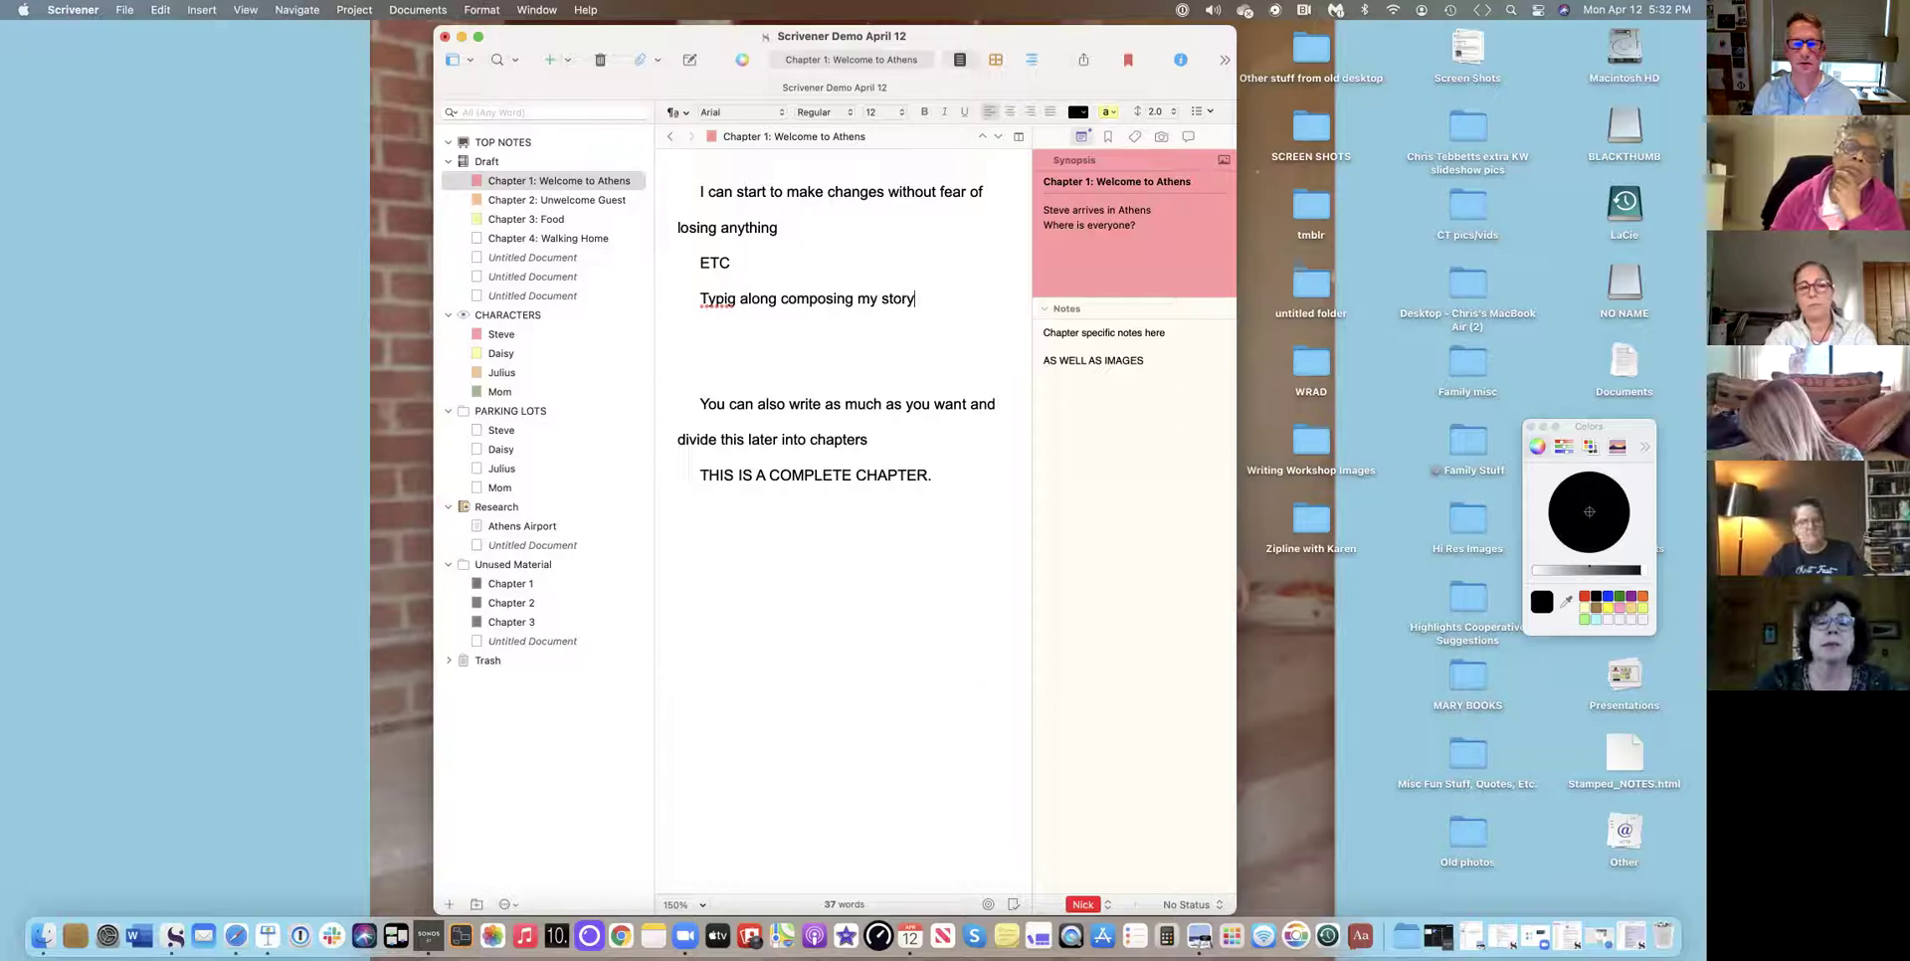
text( and I reazlize I want a chapter break here.)
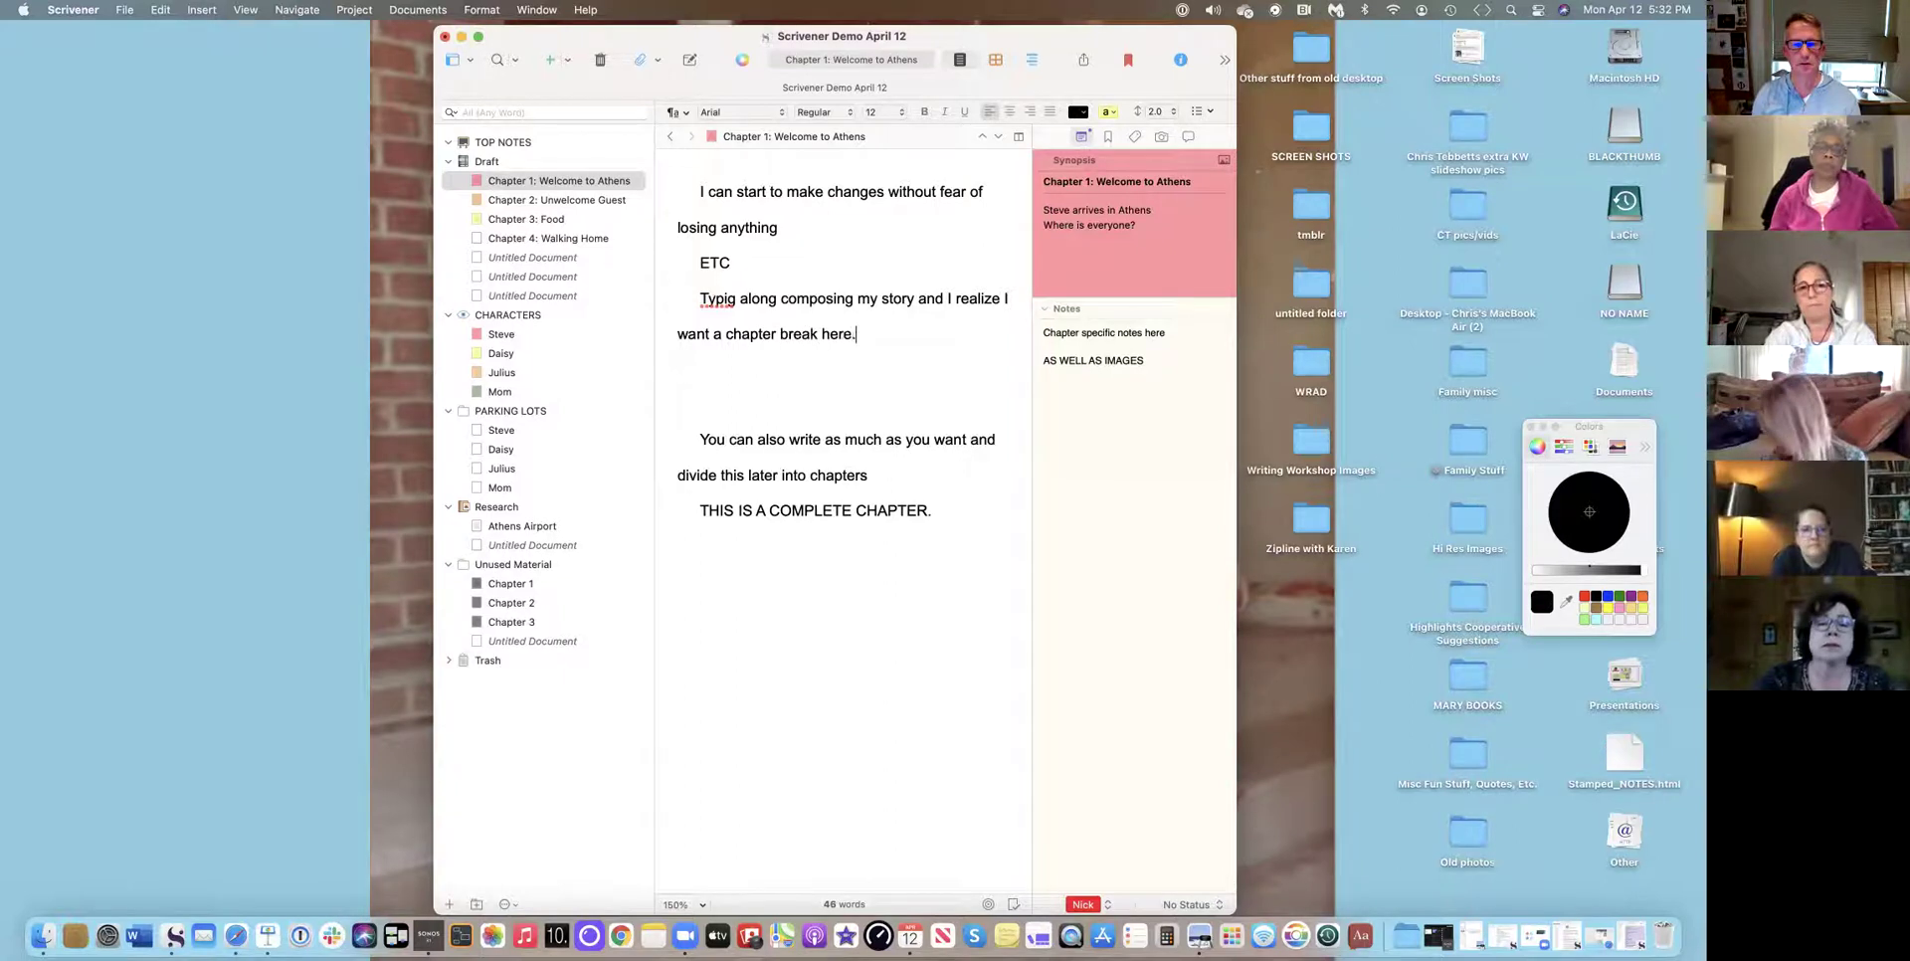
key(Return)
click(725, 298)
text(in)
key(Return)
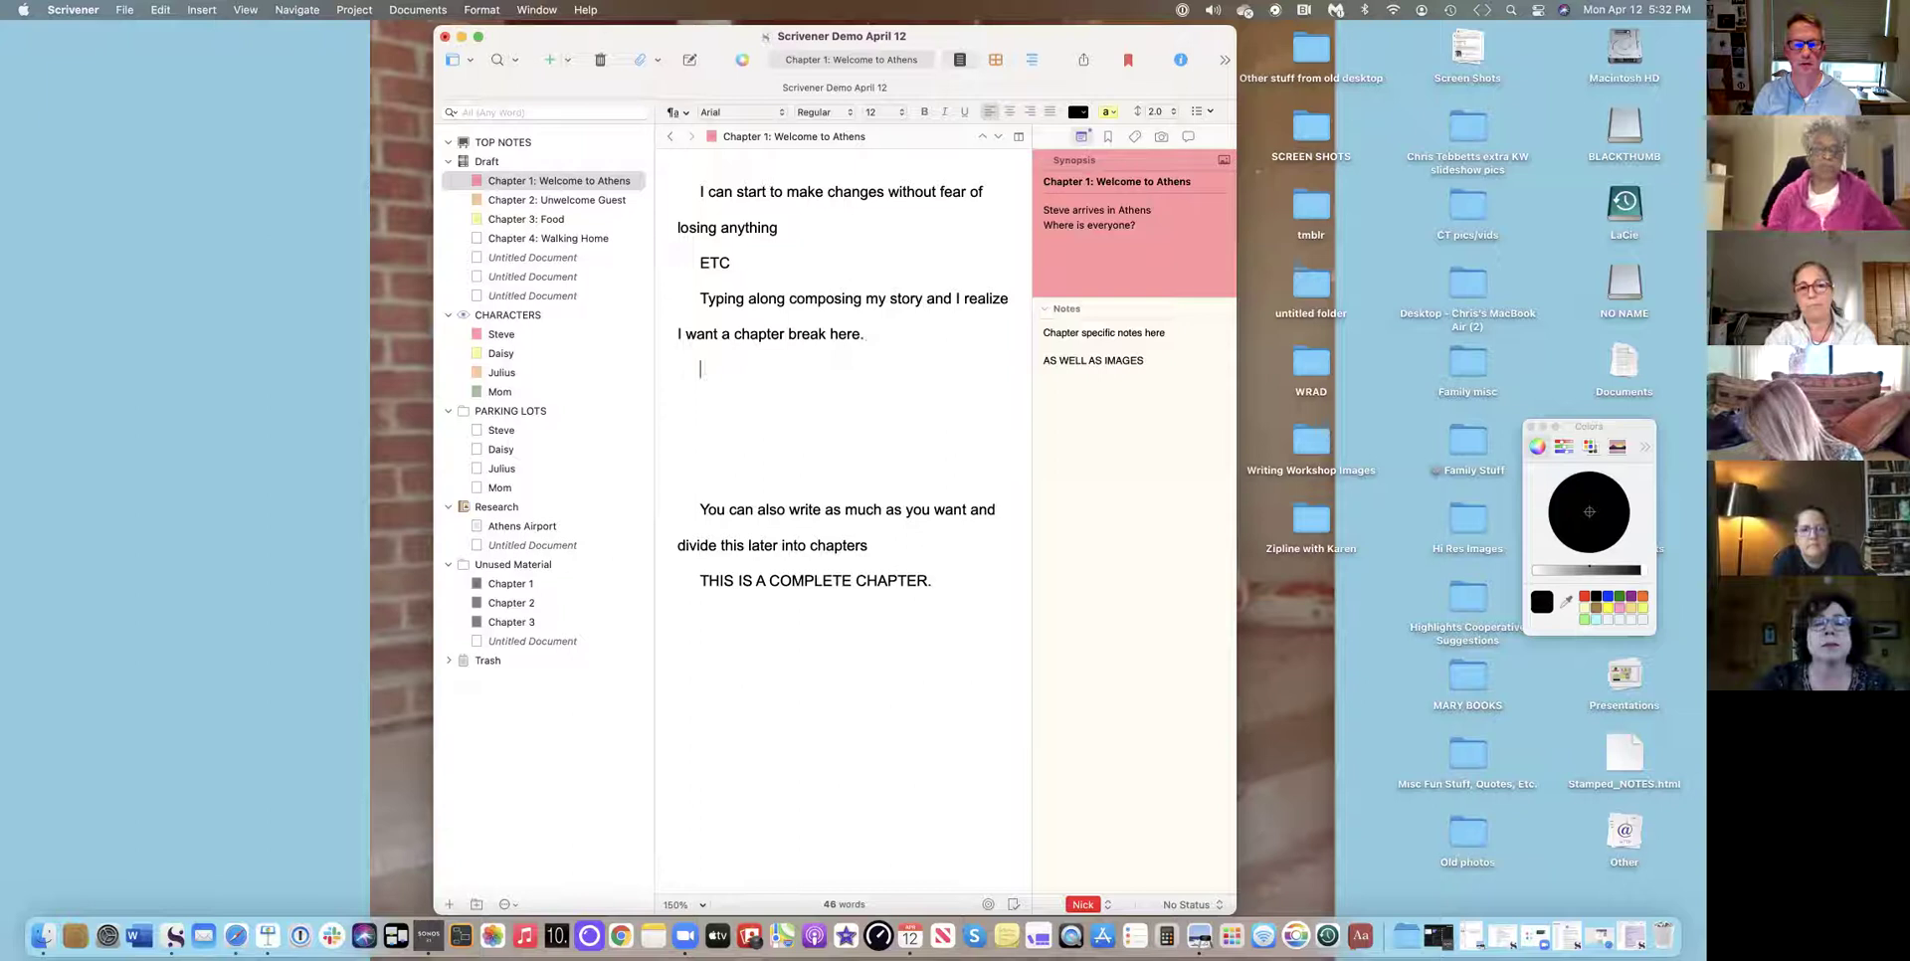
Write "Then this would be where the new chapter is going to start." as the next paragraph of Chapter 1, followed by a new line.
text(Then this wou)
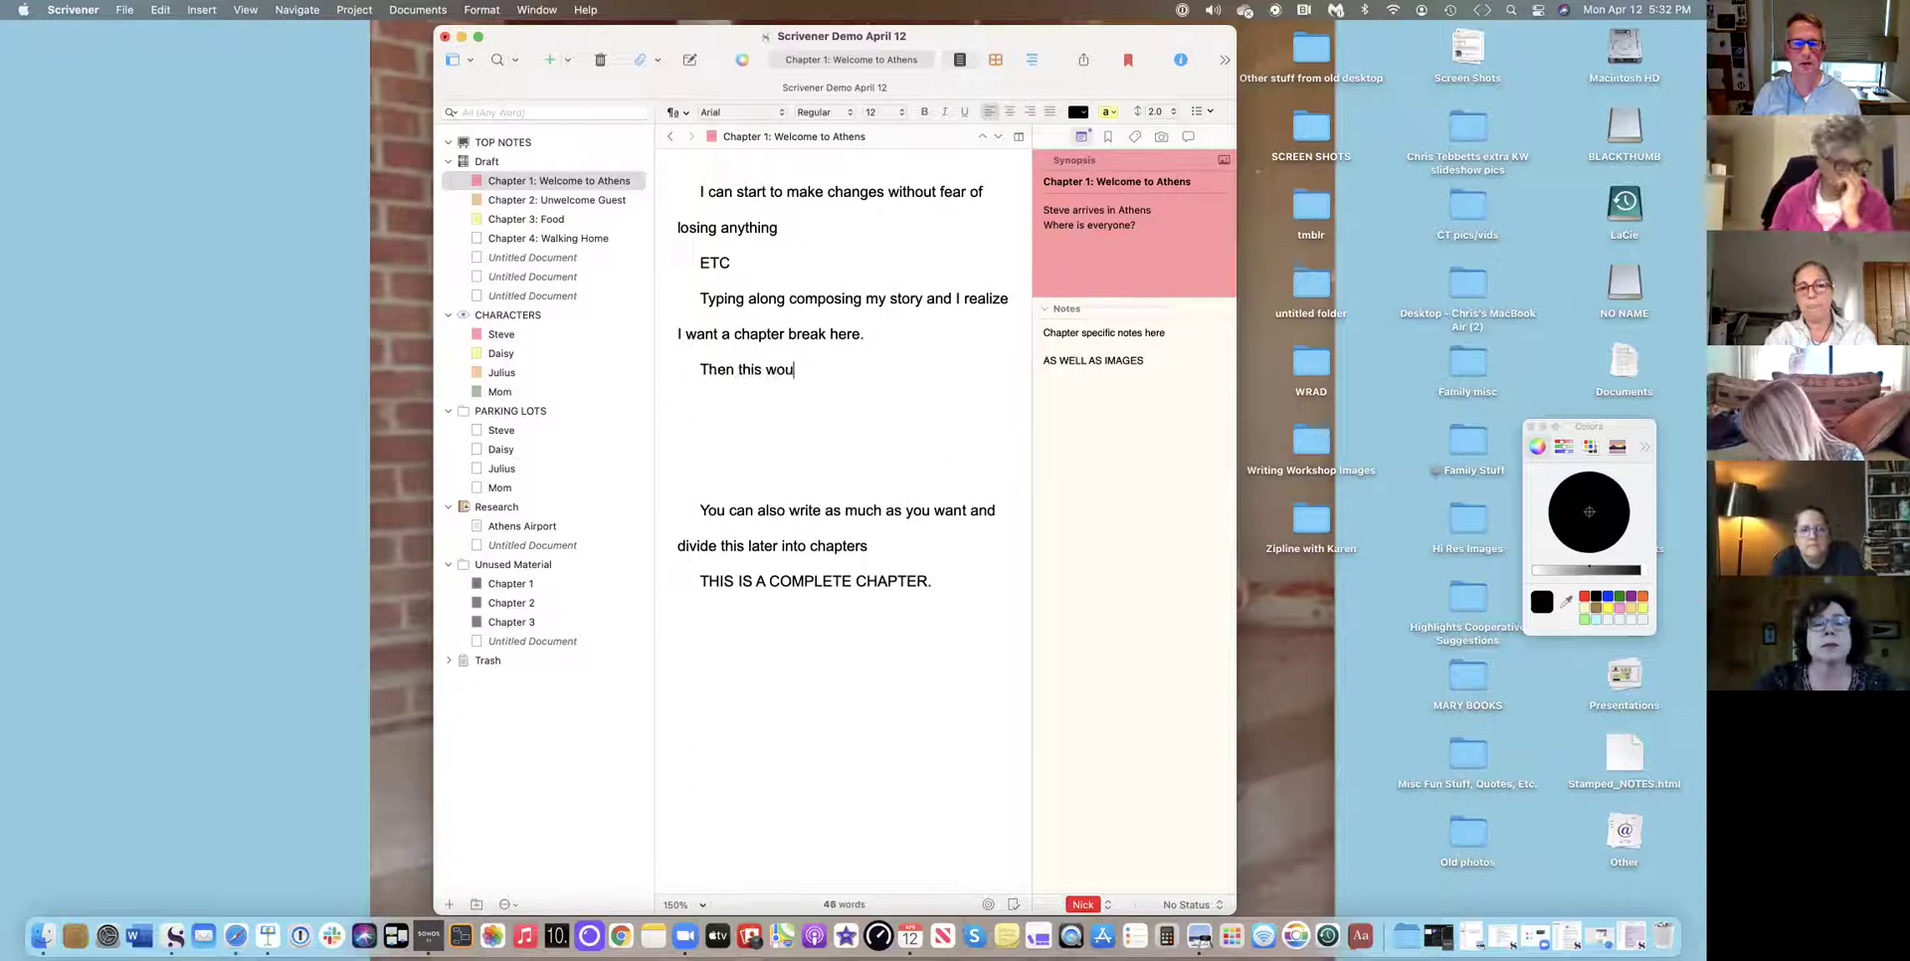
text(ld be where the new chapter is goin to st)
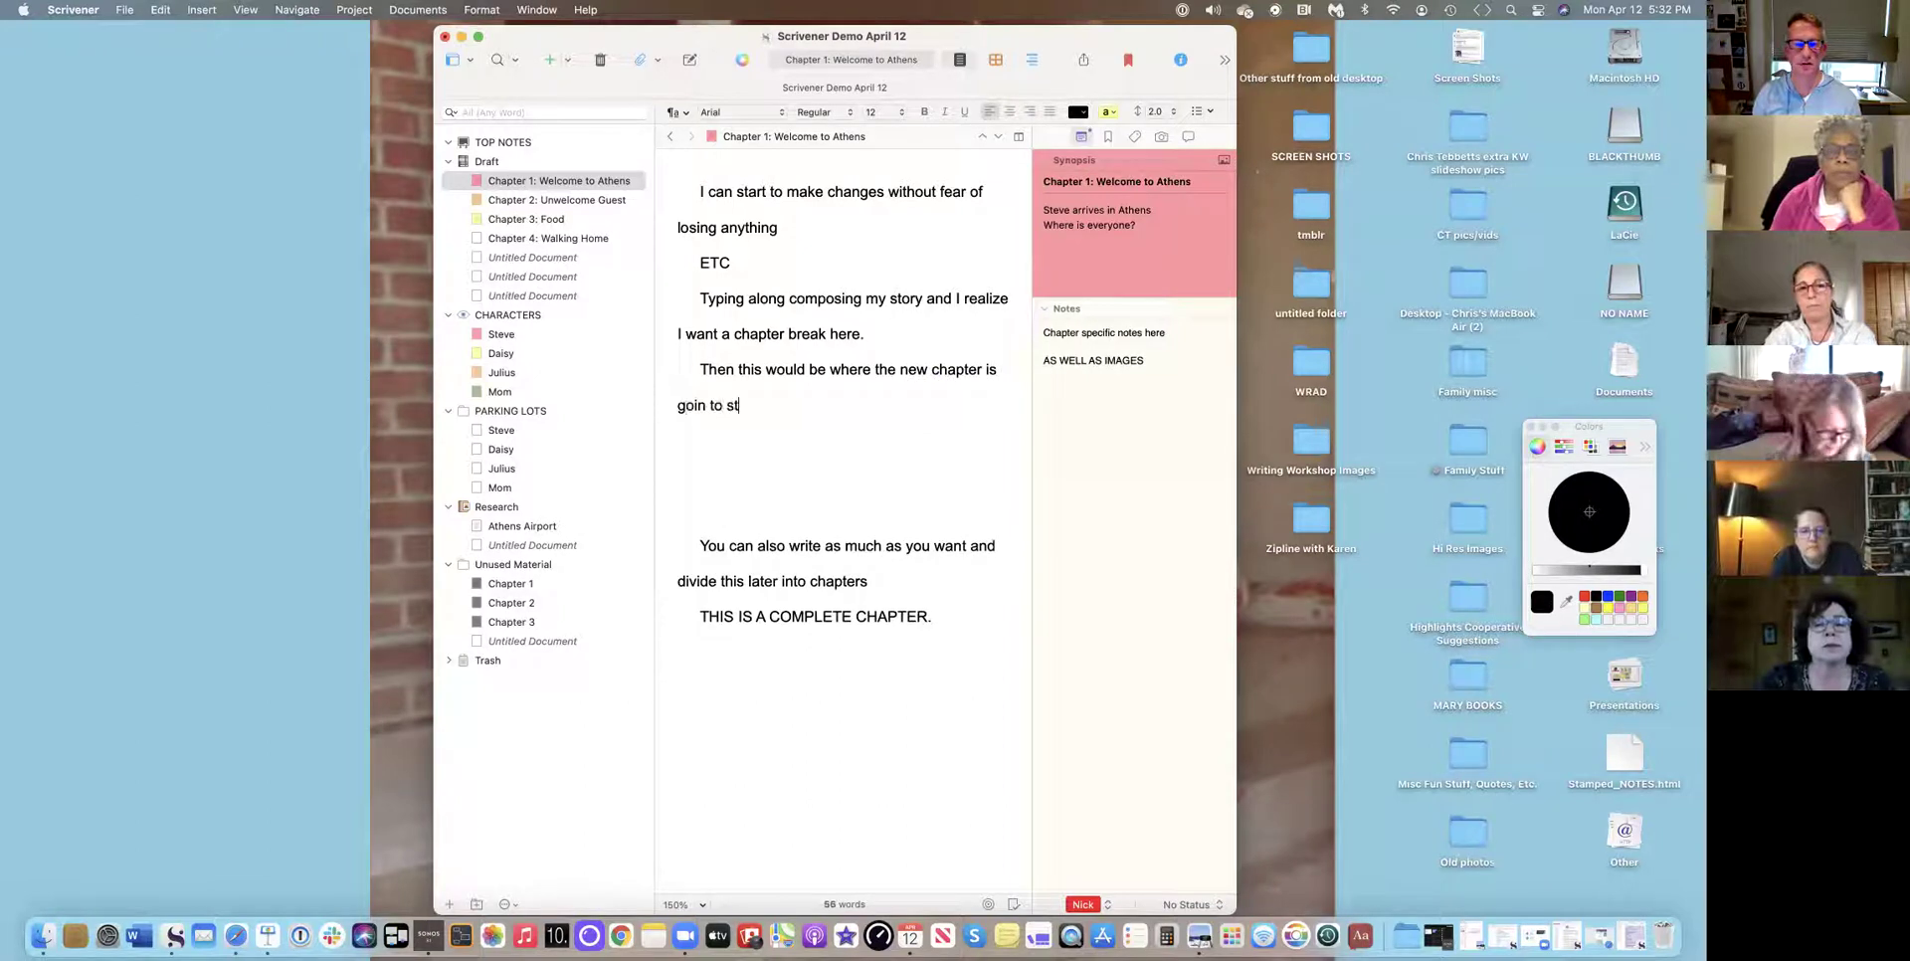
key(Left)
key(Left)
key(Left)
text(g)
key(Right)
key(Right)
key(Right)
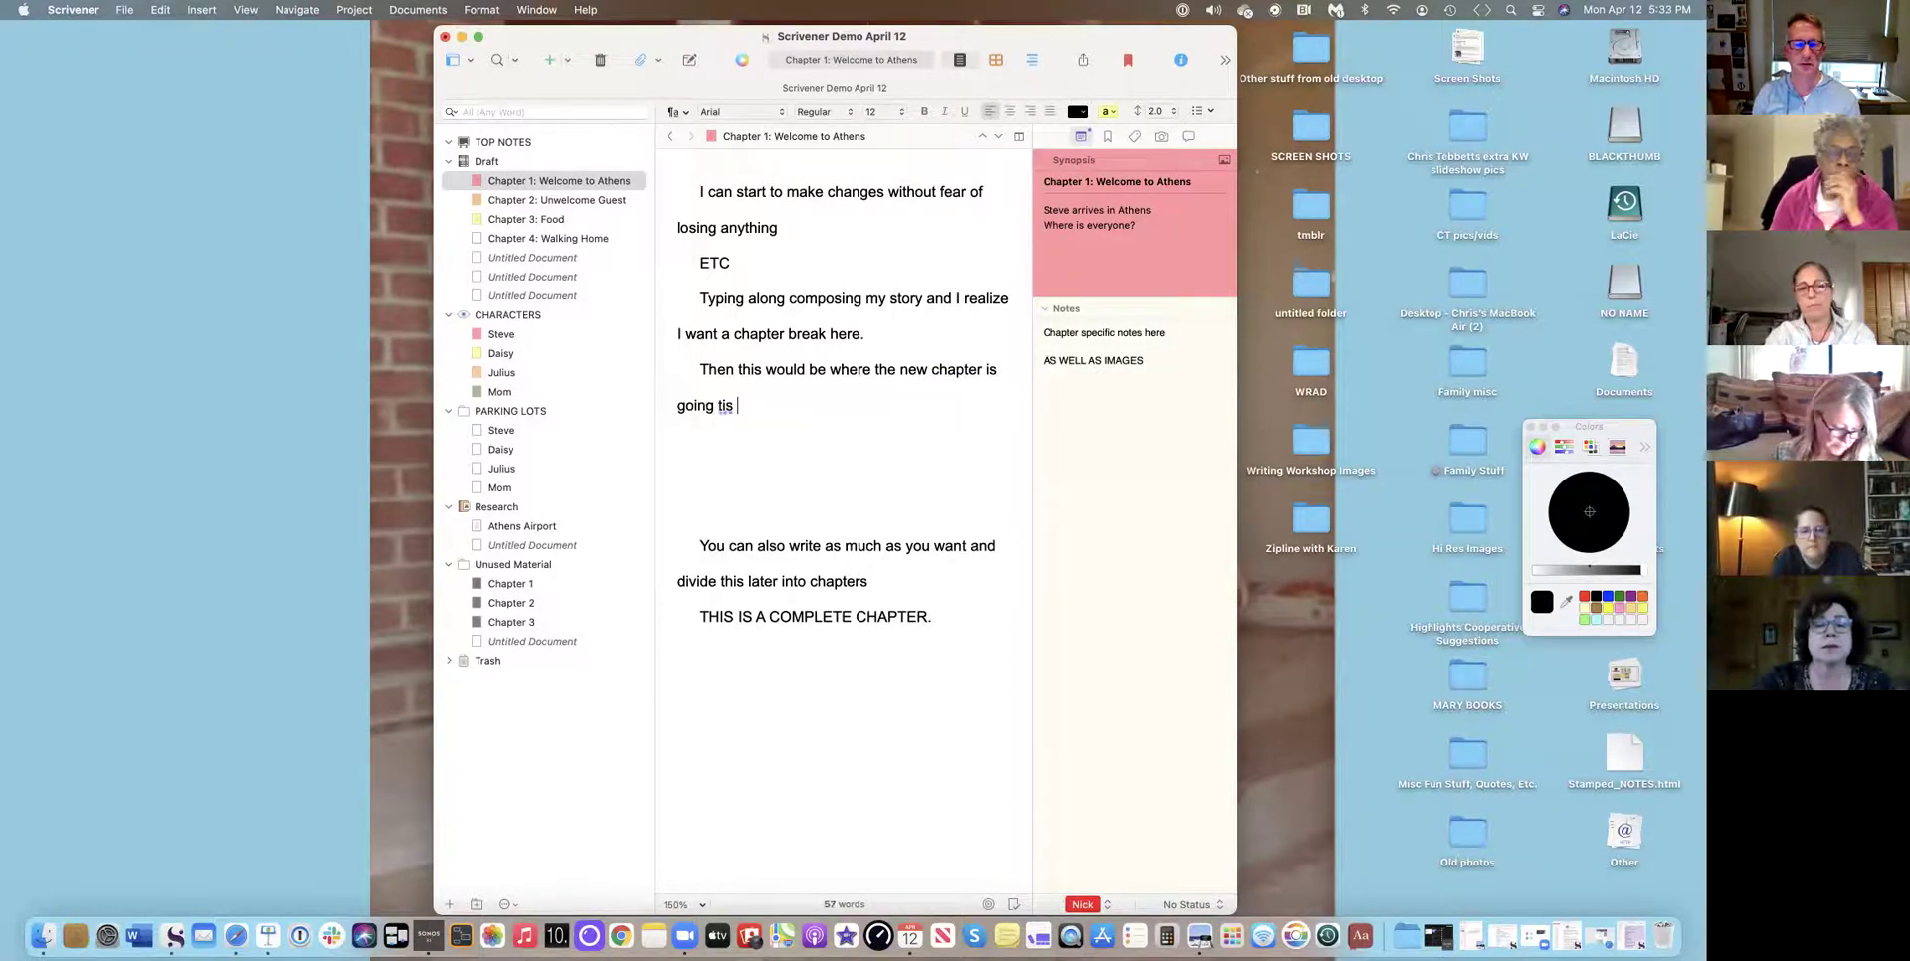
text(to start.)
key(Return)
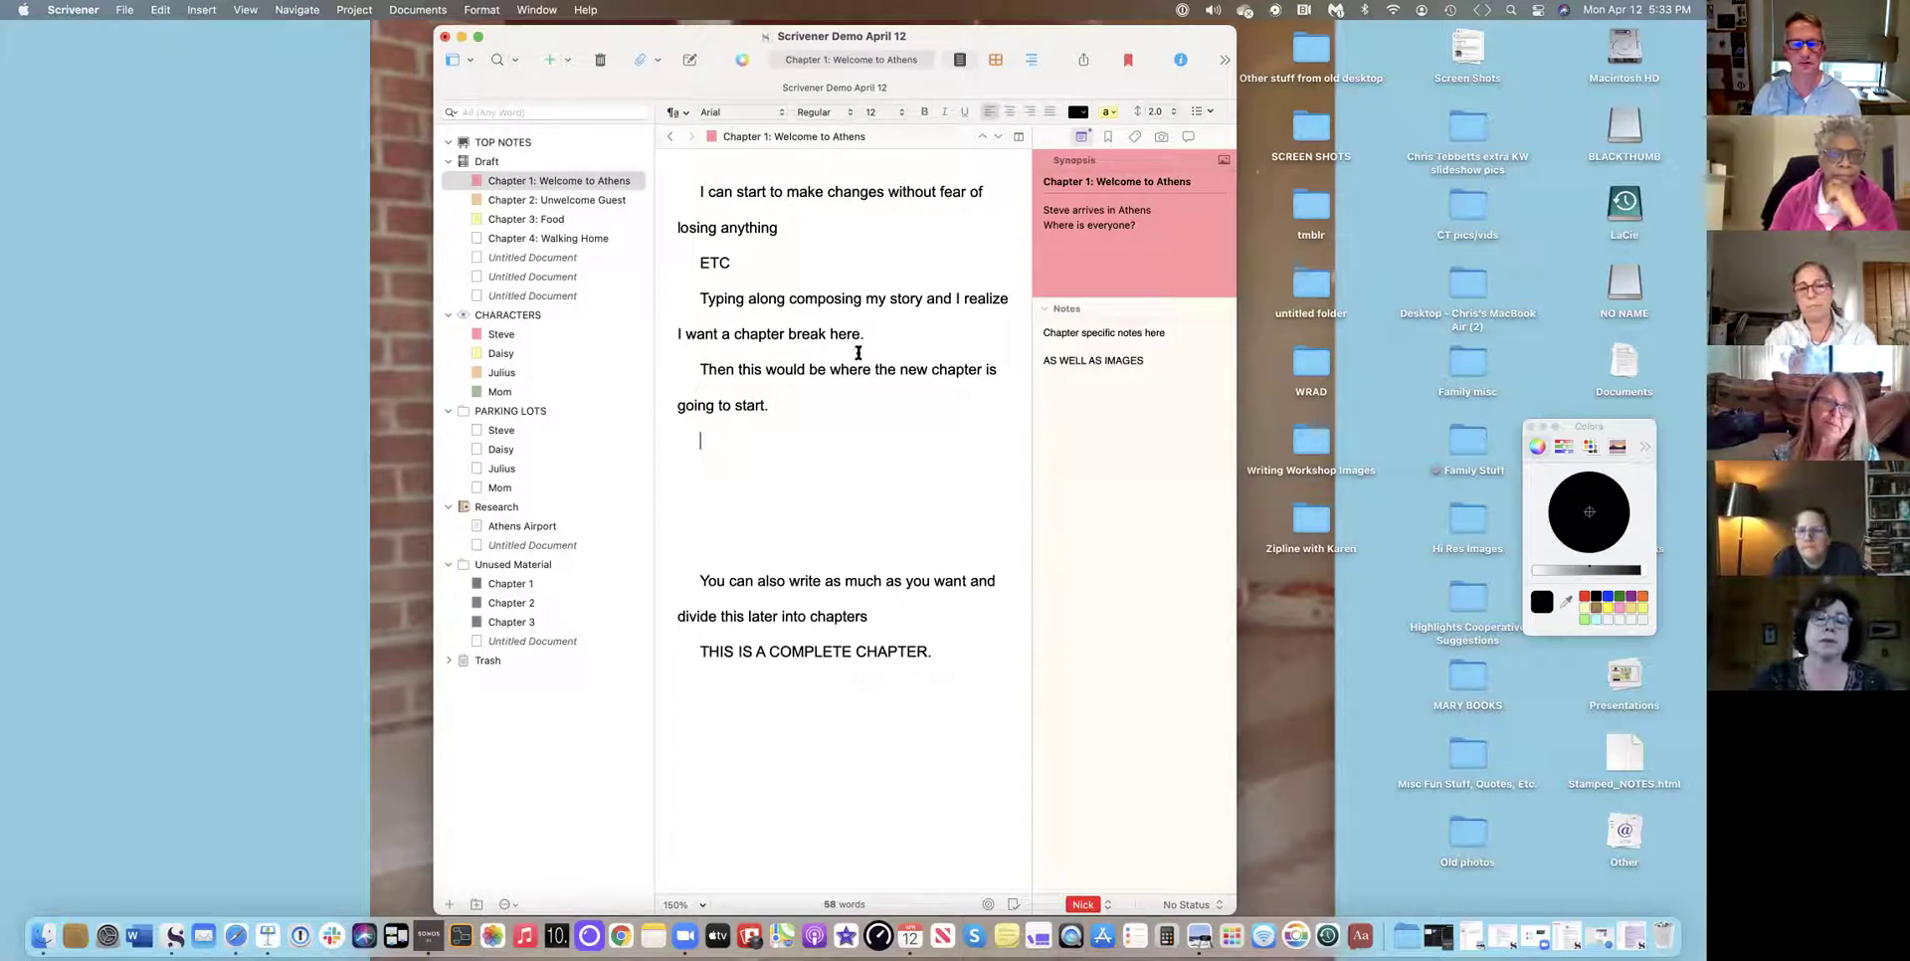
Split Chapter 1: Welcome to Athens into a separate document just before "Then this would be where the new chapter is going to start.".
click(507, 143)
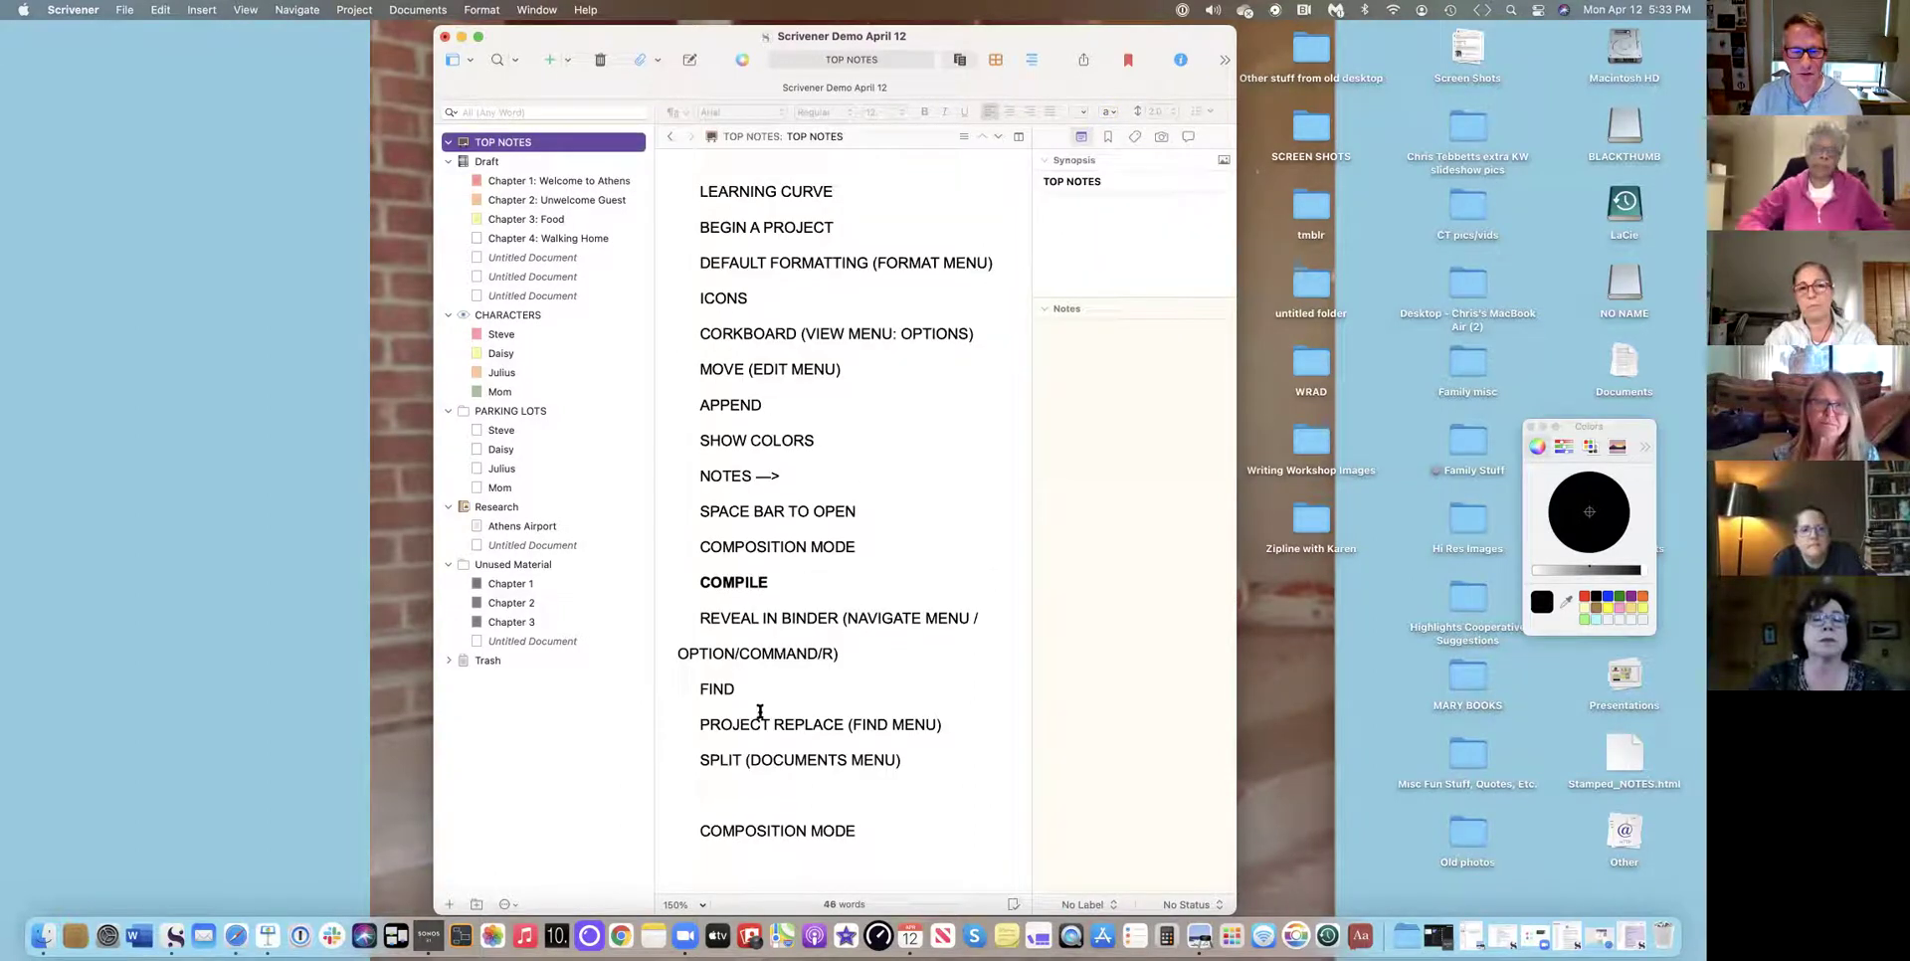
click(525, 182)
click(694, 368)
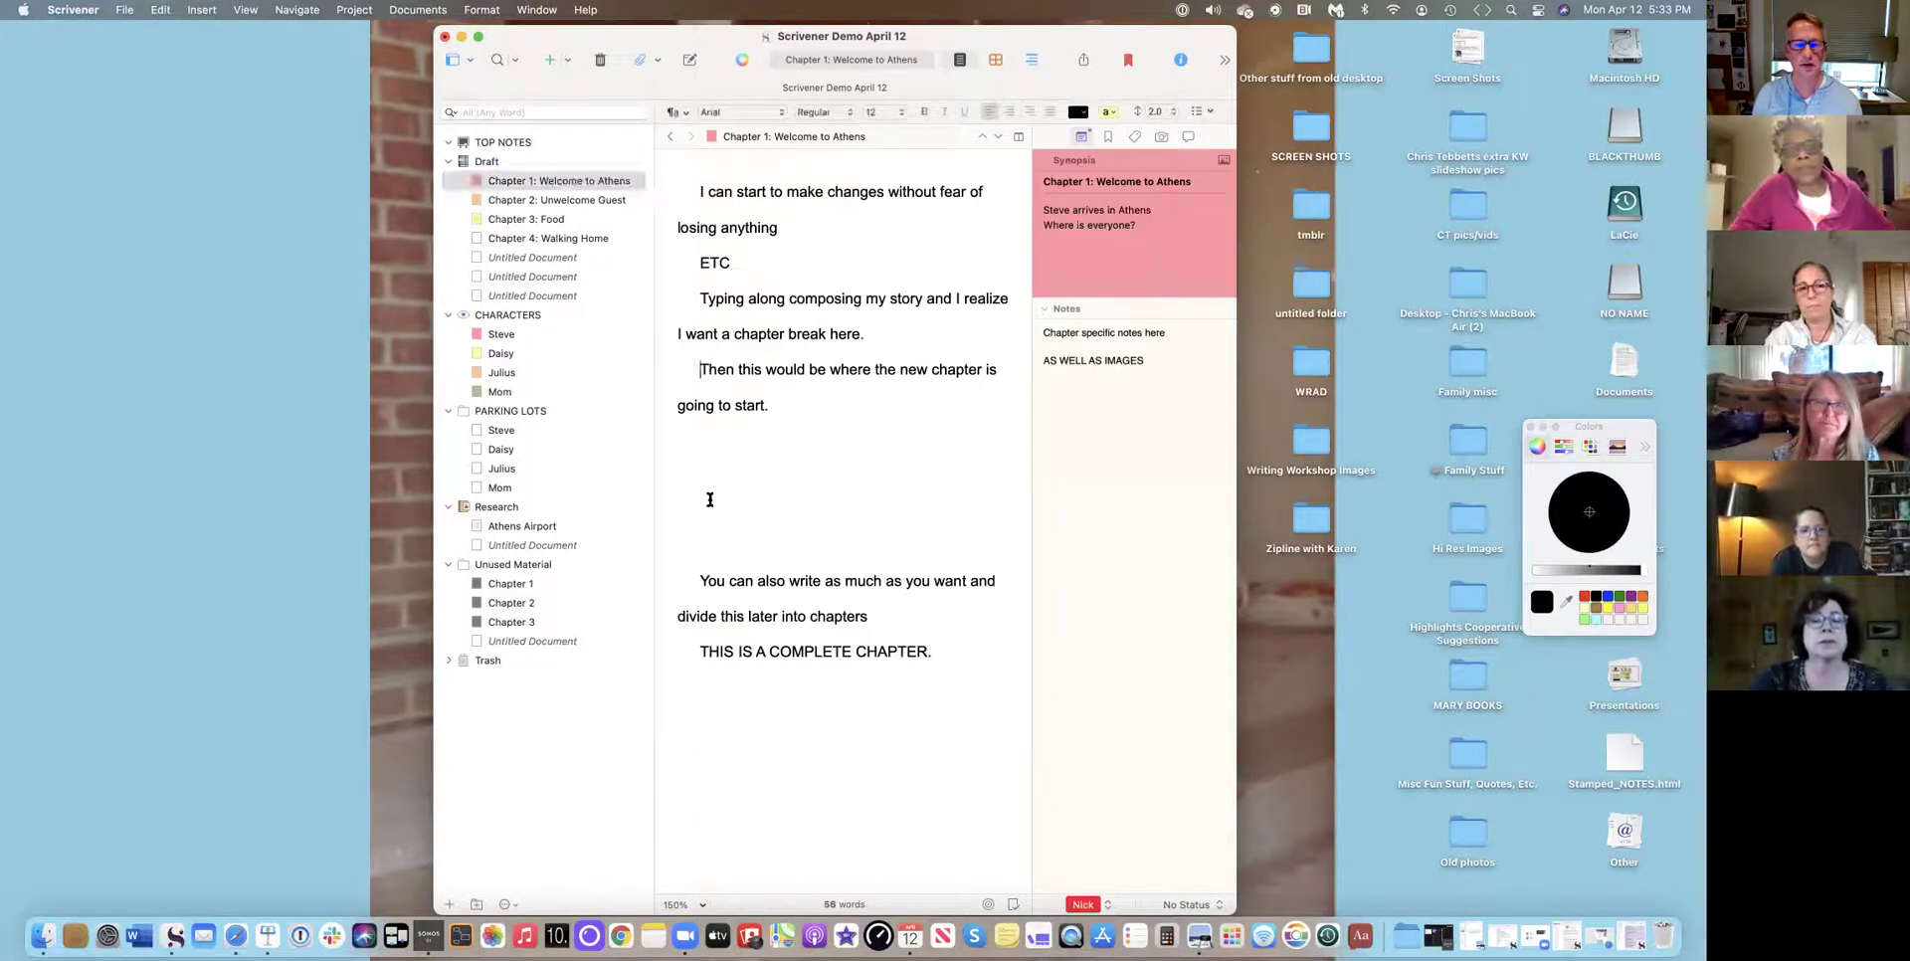
click(408, 12)
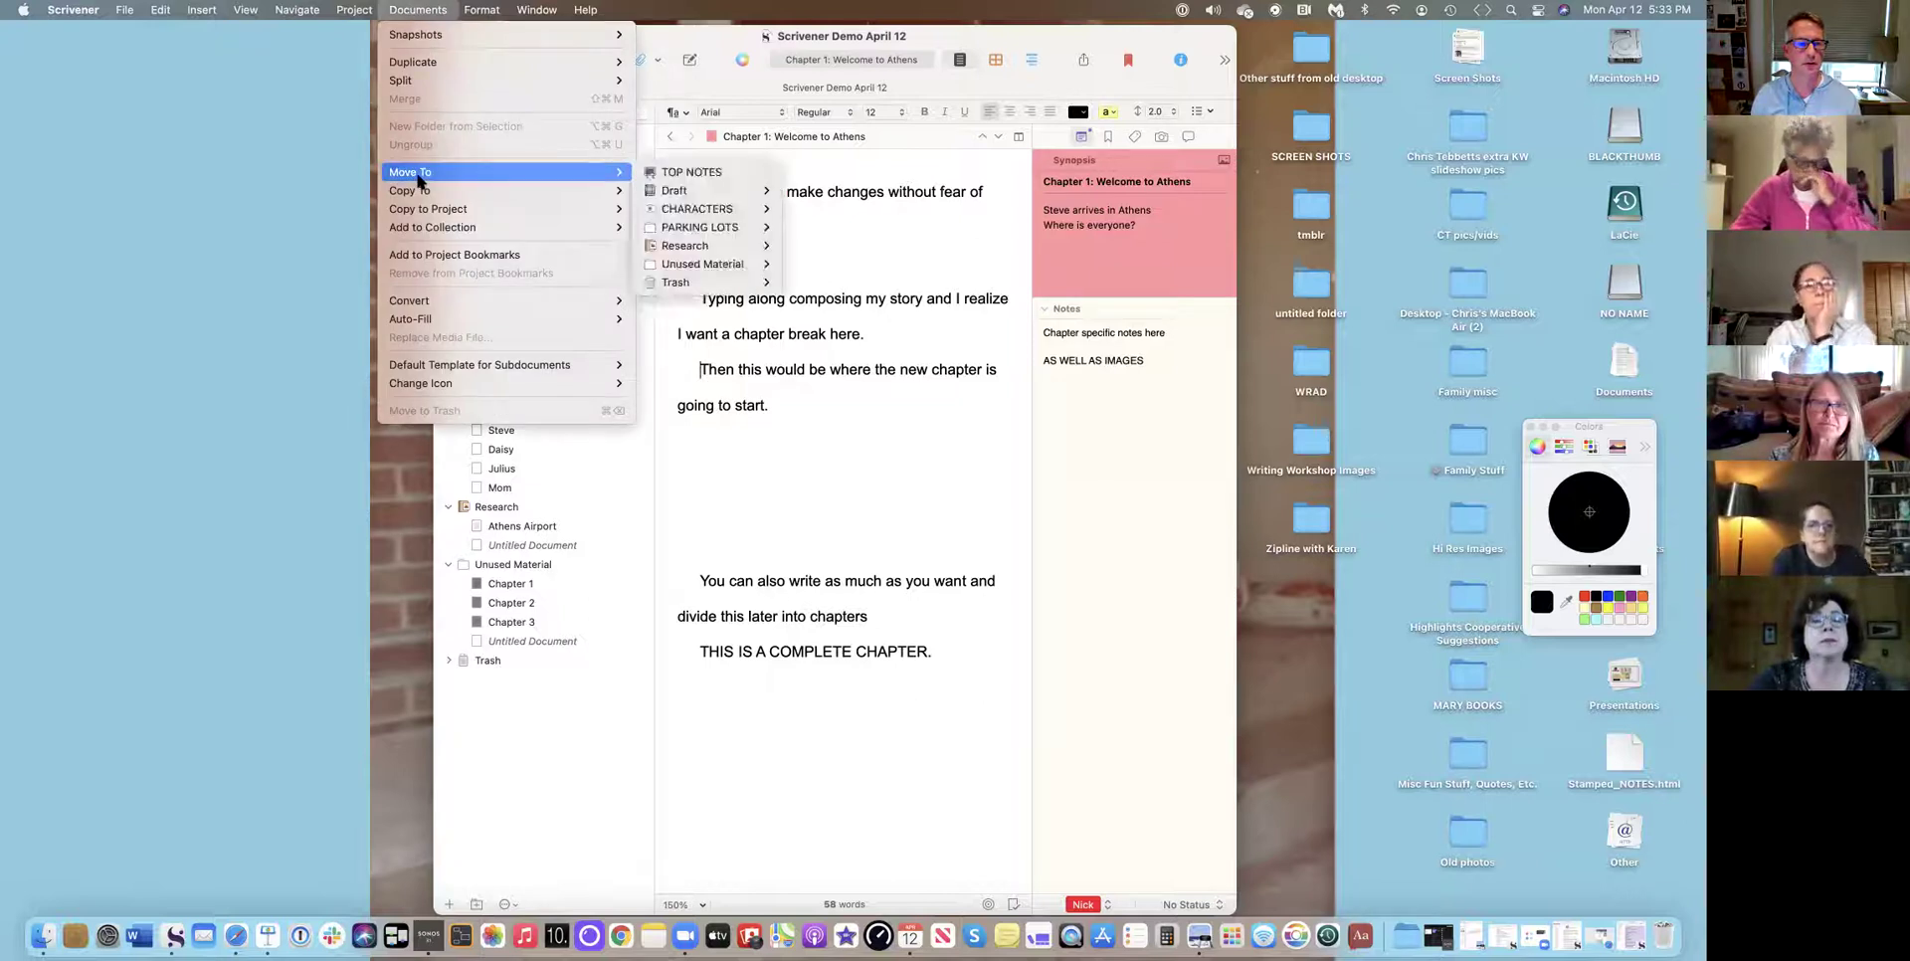
mouse_move(427, 83)
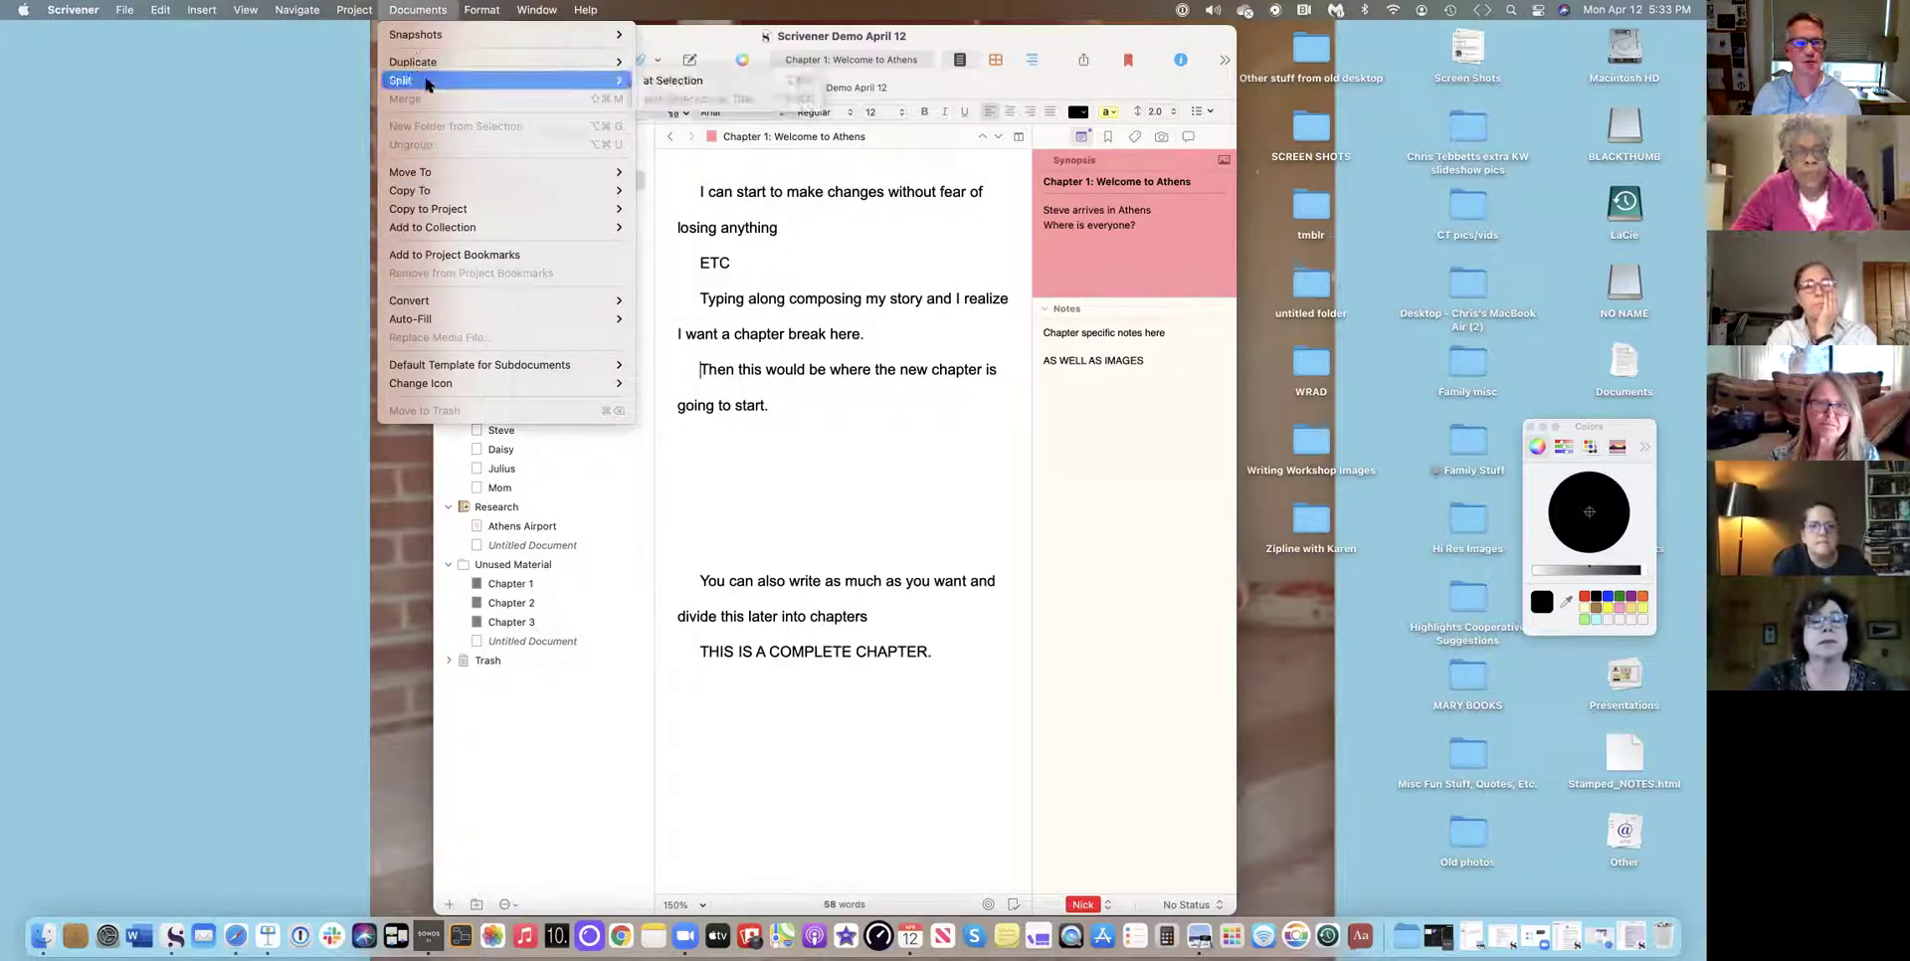
click(674, 82)
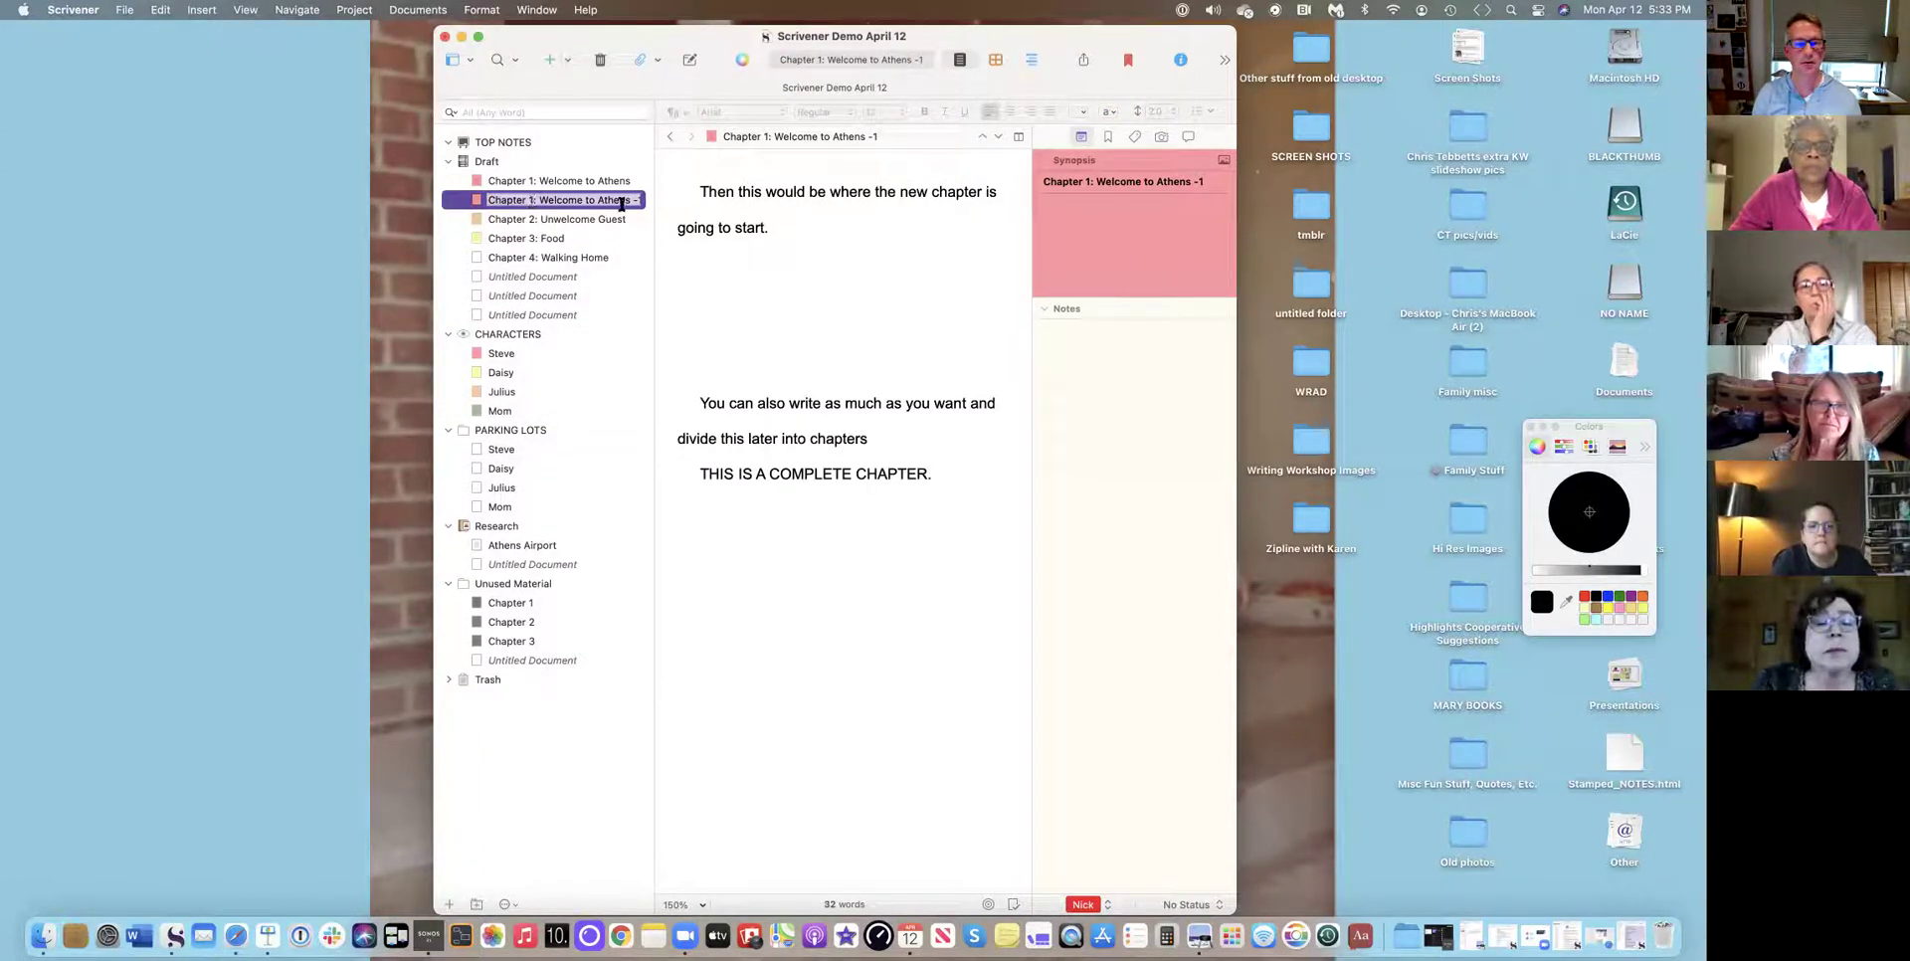
Widen the binder and rename the split-off document "Chapter 1B: Part 2".
drag(653, 203, 734, 202)
click(560, 199)
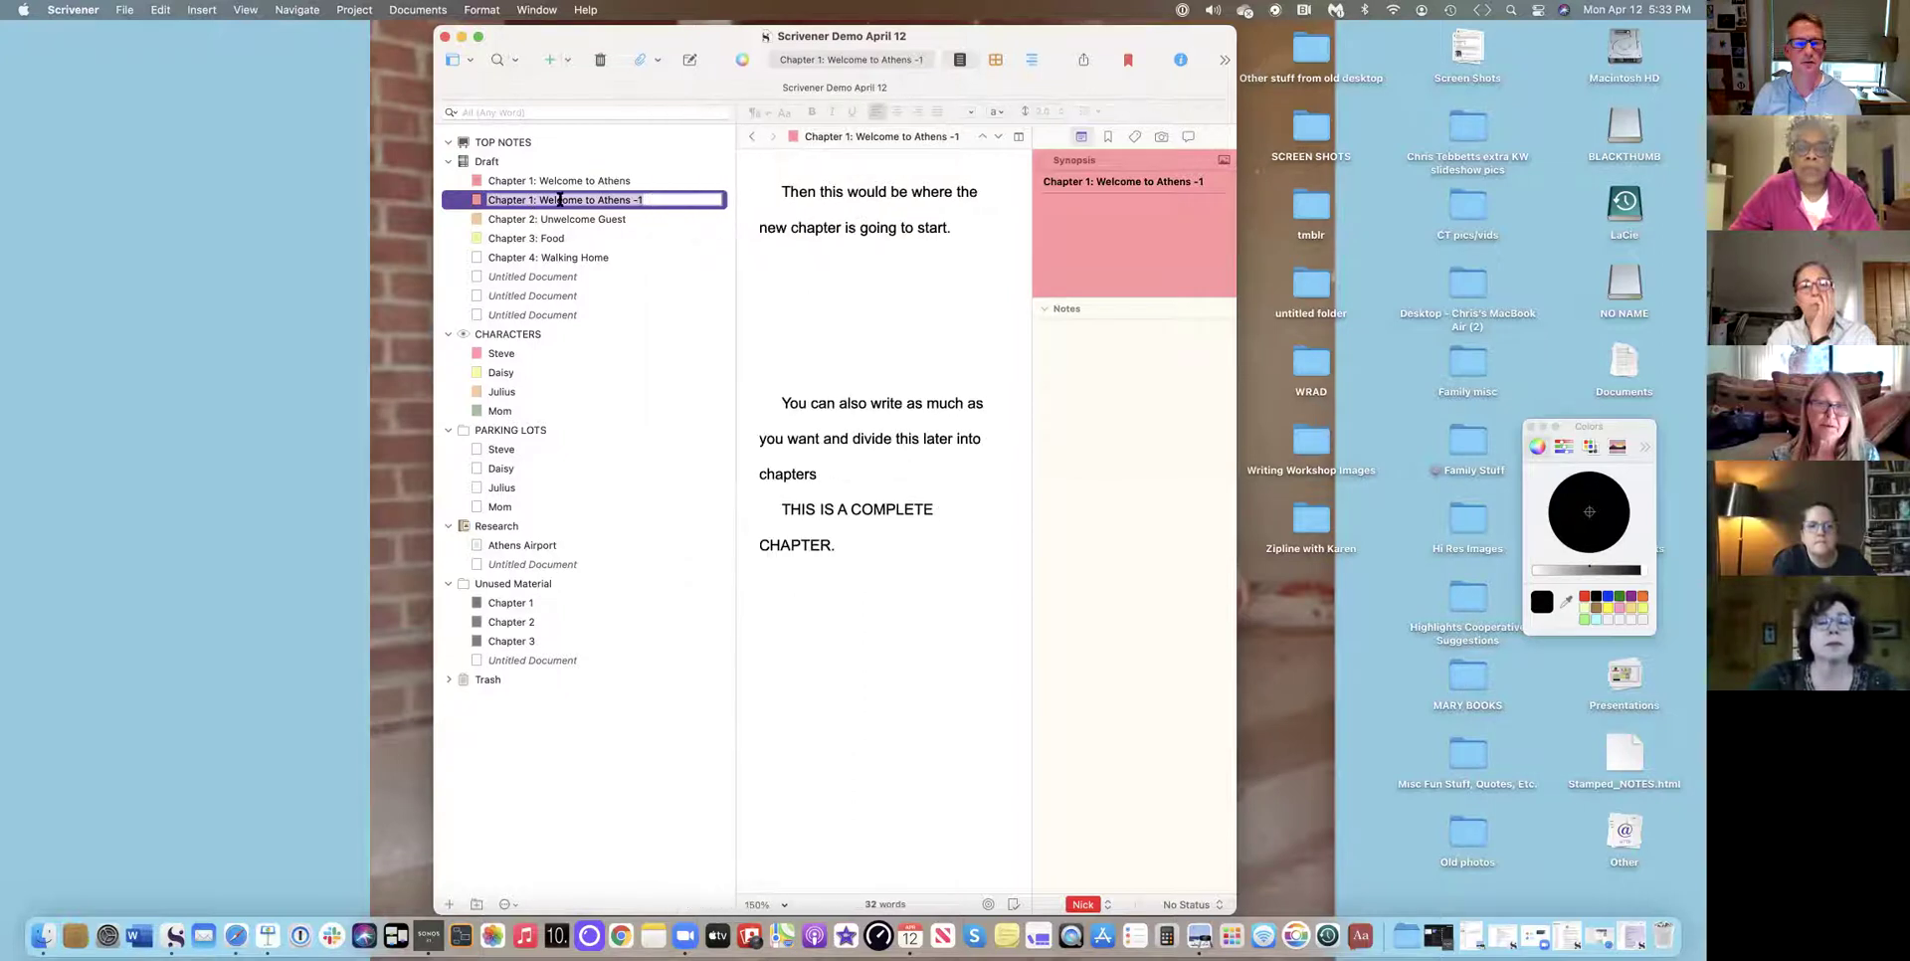
click(665, 200)
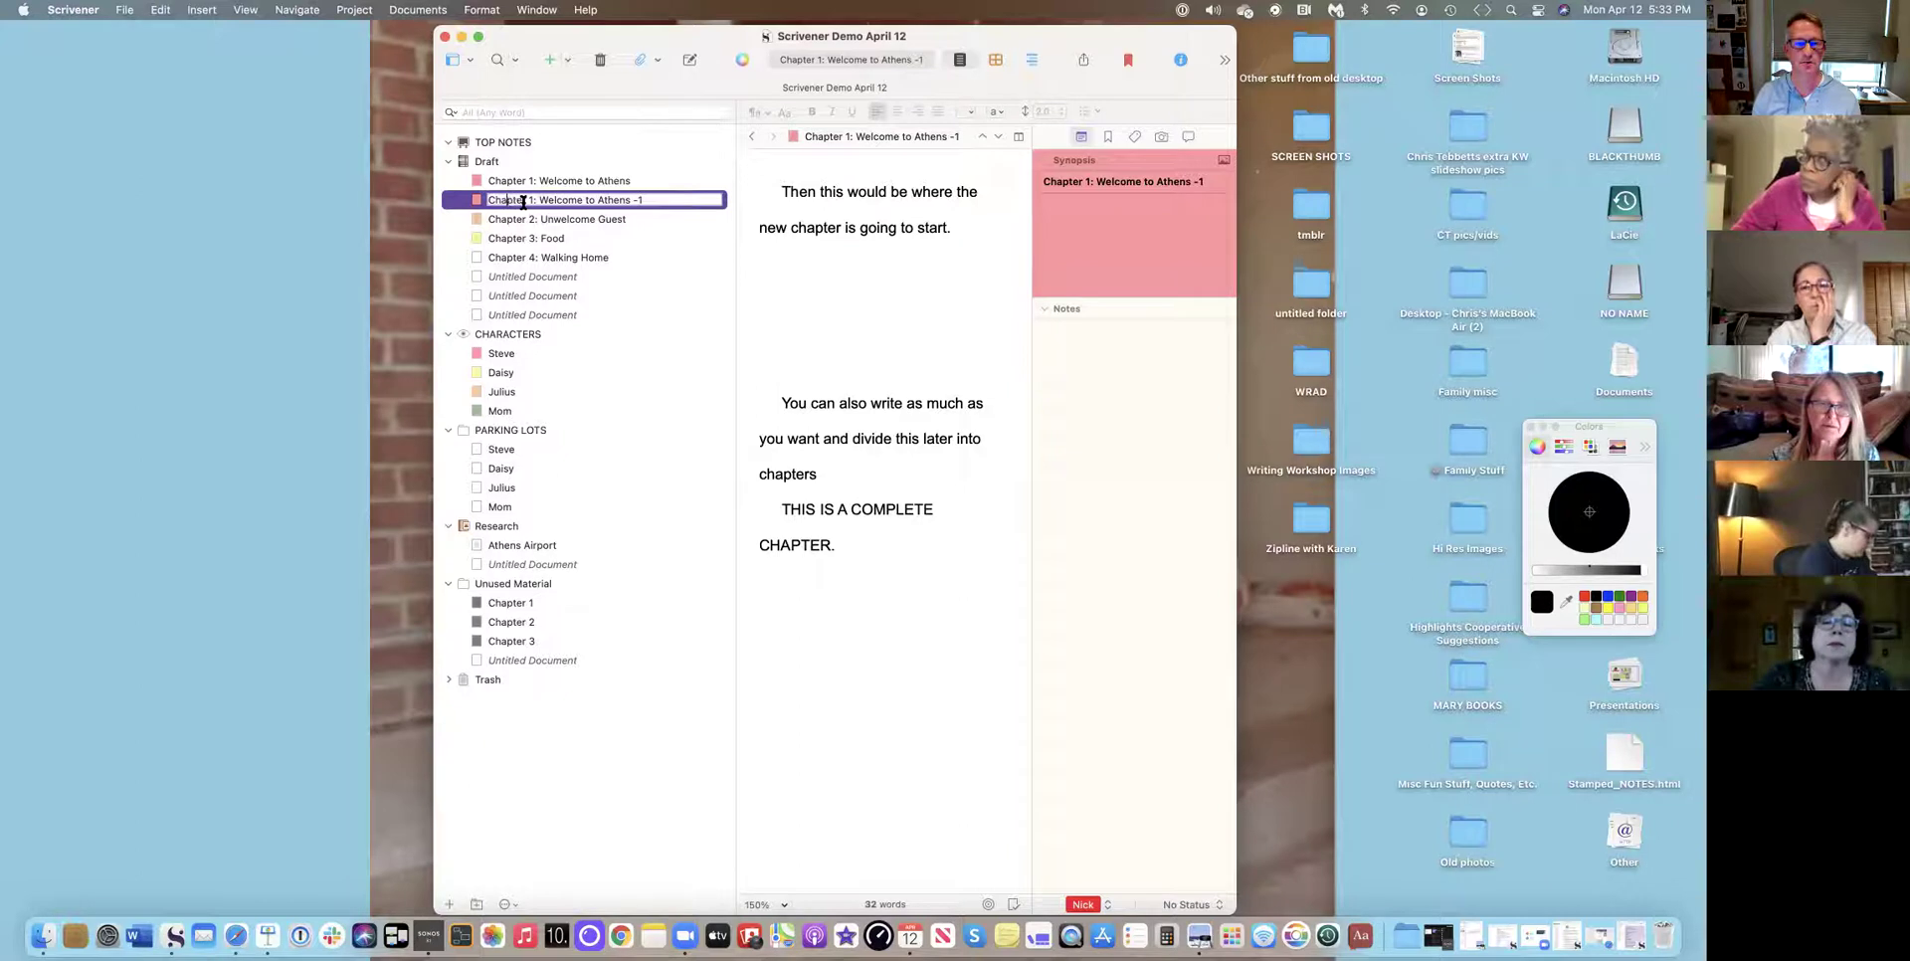
key(BackSpace)
key(BackSpace)
key(BackSpace)
key(BackSpace)
key(BackSpace)
key(BackSpace)
key(BackSpace)
key(BackSpace)
key(BackSpace)
key(BackSpace)
key(BackSpace)
key(BackSpace)
key(BackSpace)
key(BackSpace)
key(BackSpace)
key(BackSpace)
key(BackSpace)
key(BackSpace)
key(BackSpace)
key(BackSpace)
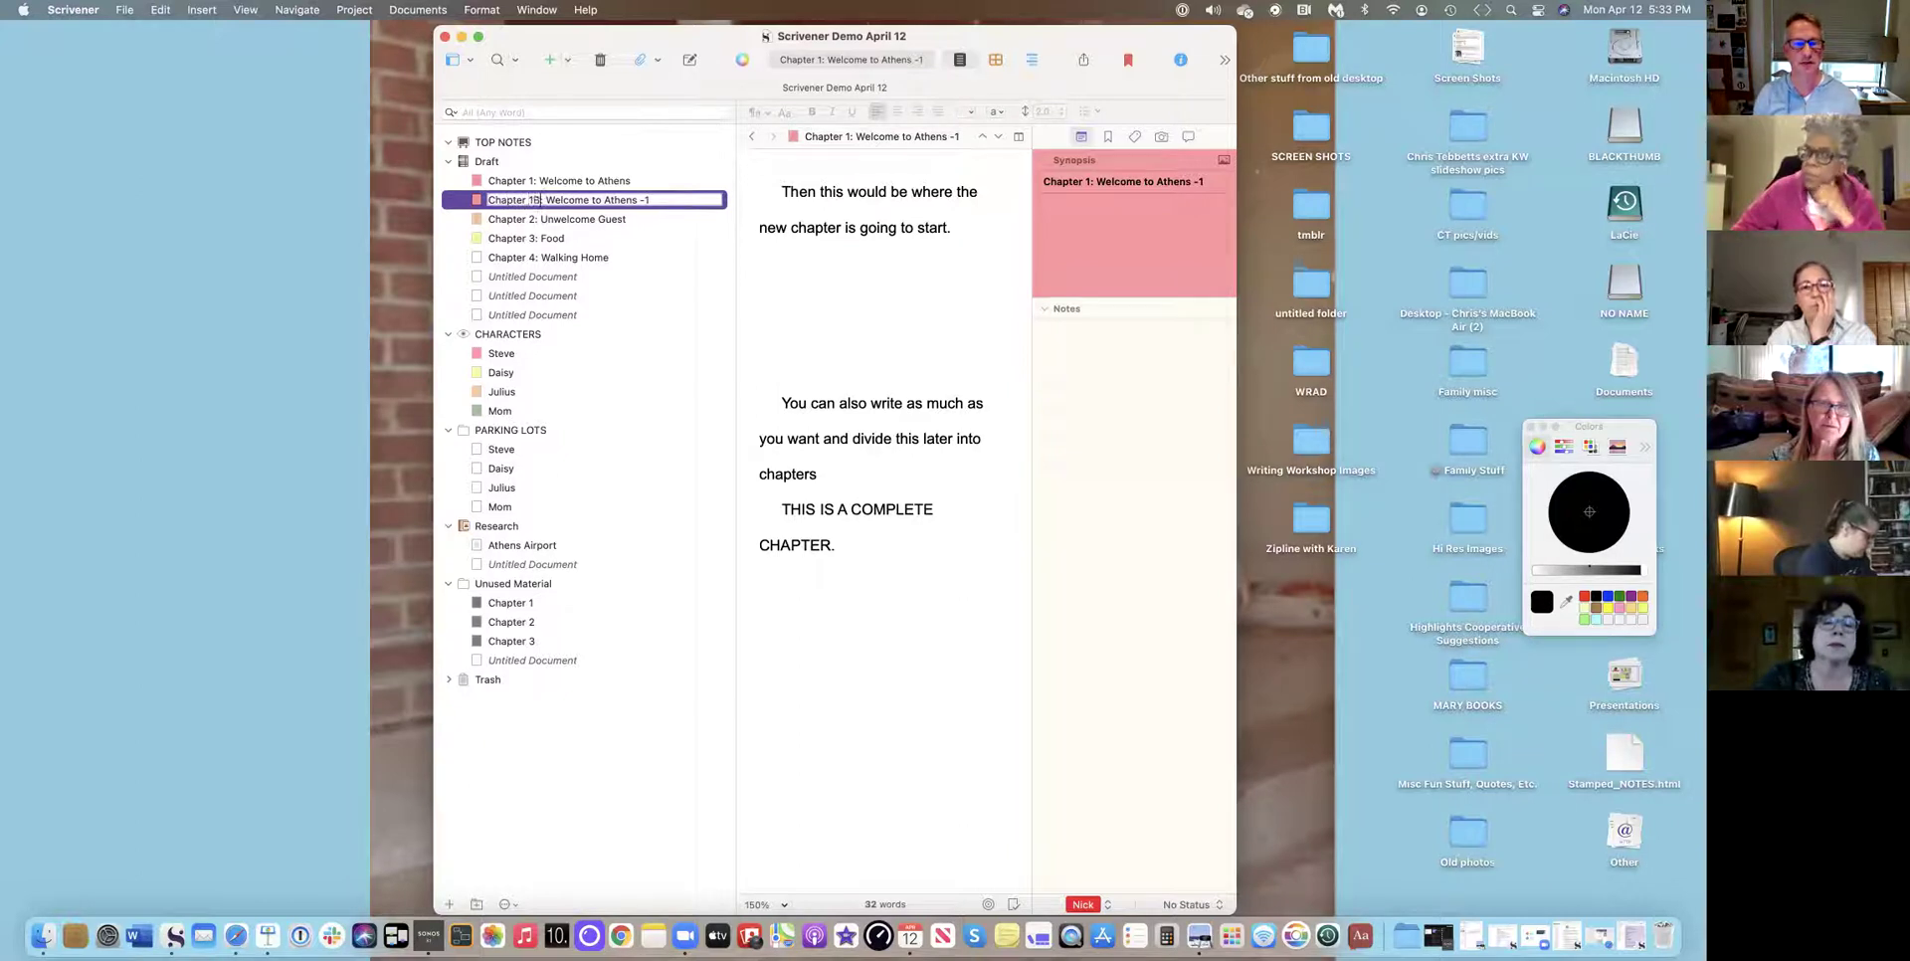
text(B: Part 2)
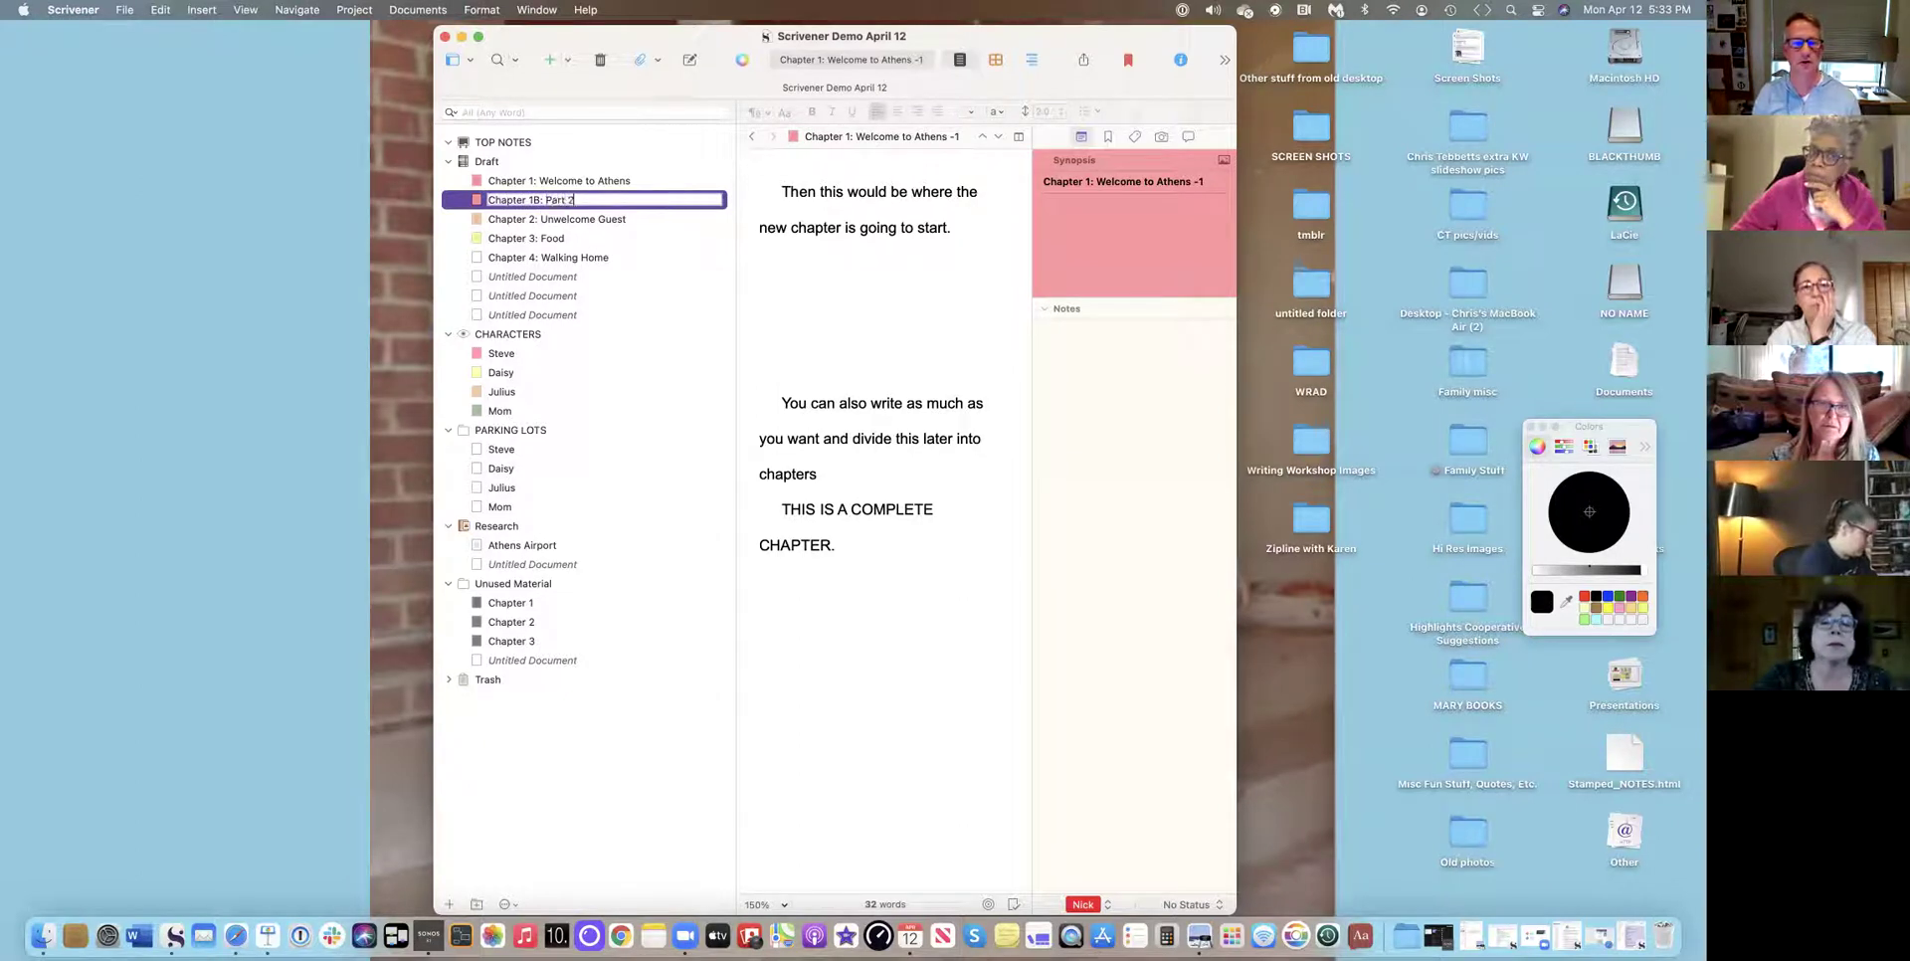
click(782, 263)
Remove three blank lines below "going to start." in Chapter 1B: Part 2, checking Chapter 1 and TOP NOTES.
click(534, 179)
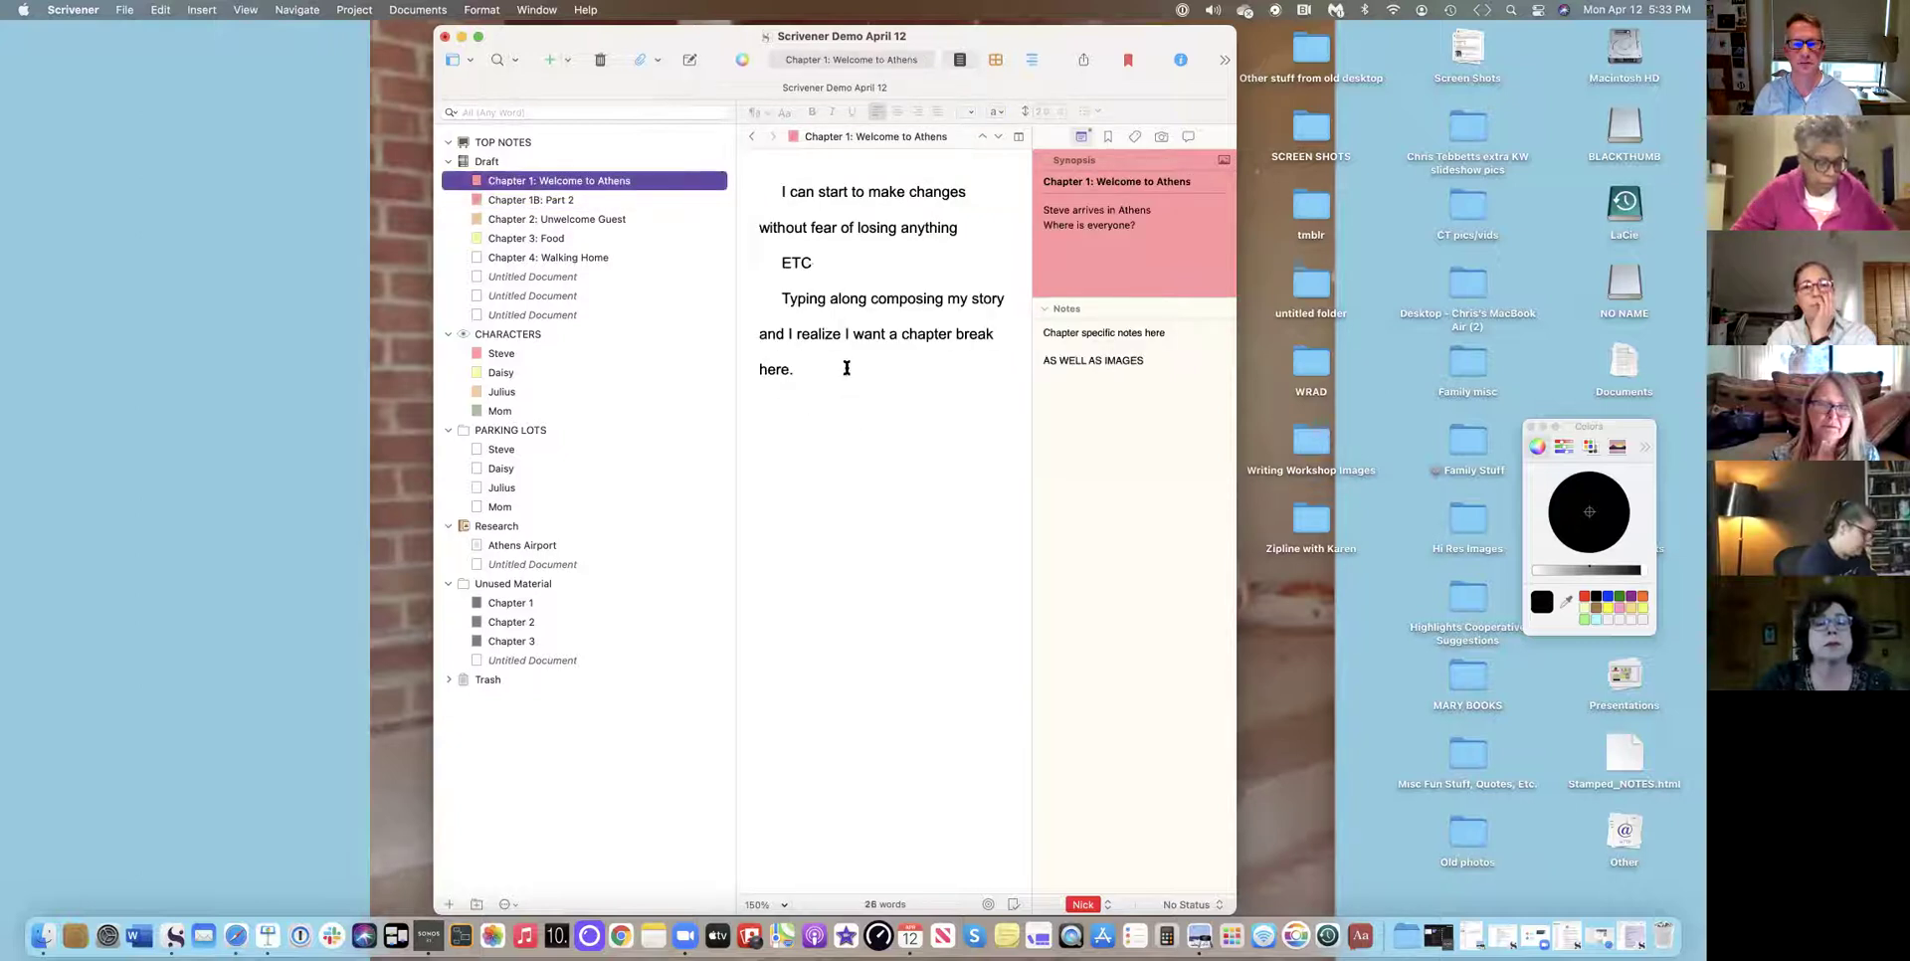
click(846, 368)
click(567, 200)
click(836, 341)
key(BackSpace)
key(BackSpace)
key(BackSpace)
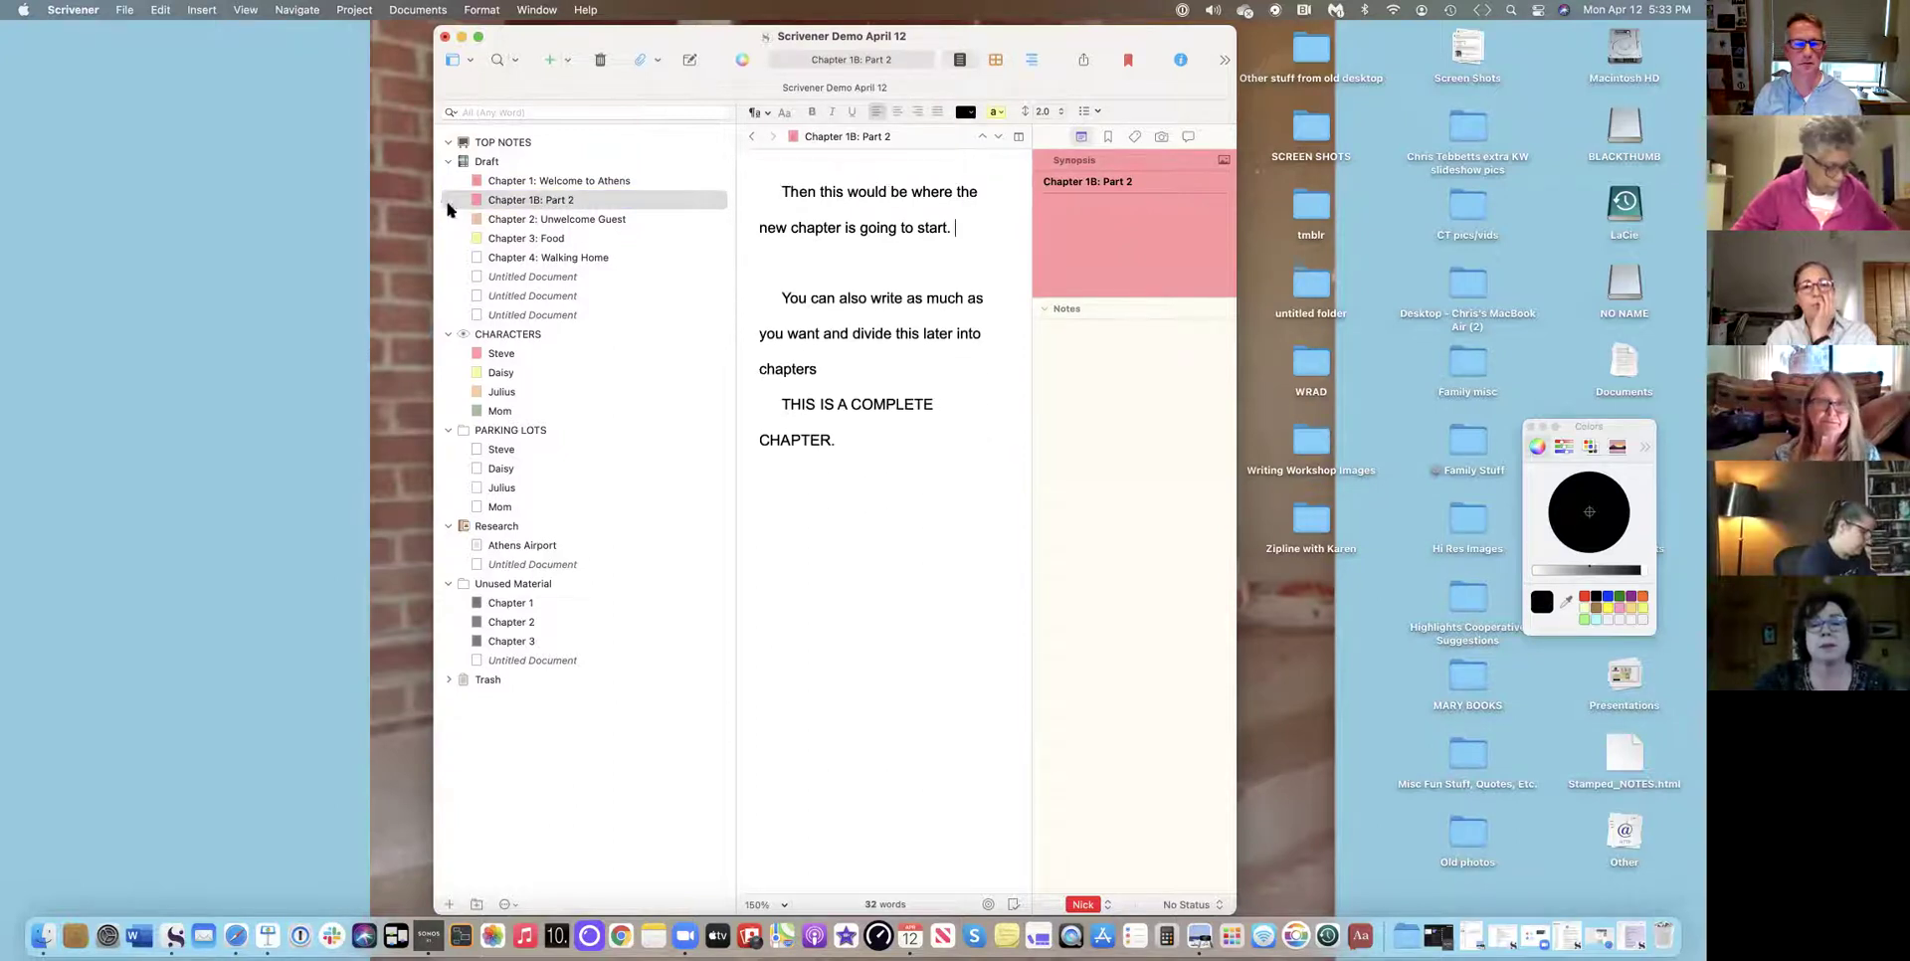
click(602, 182)
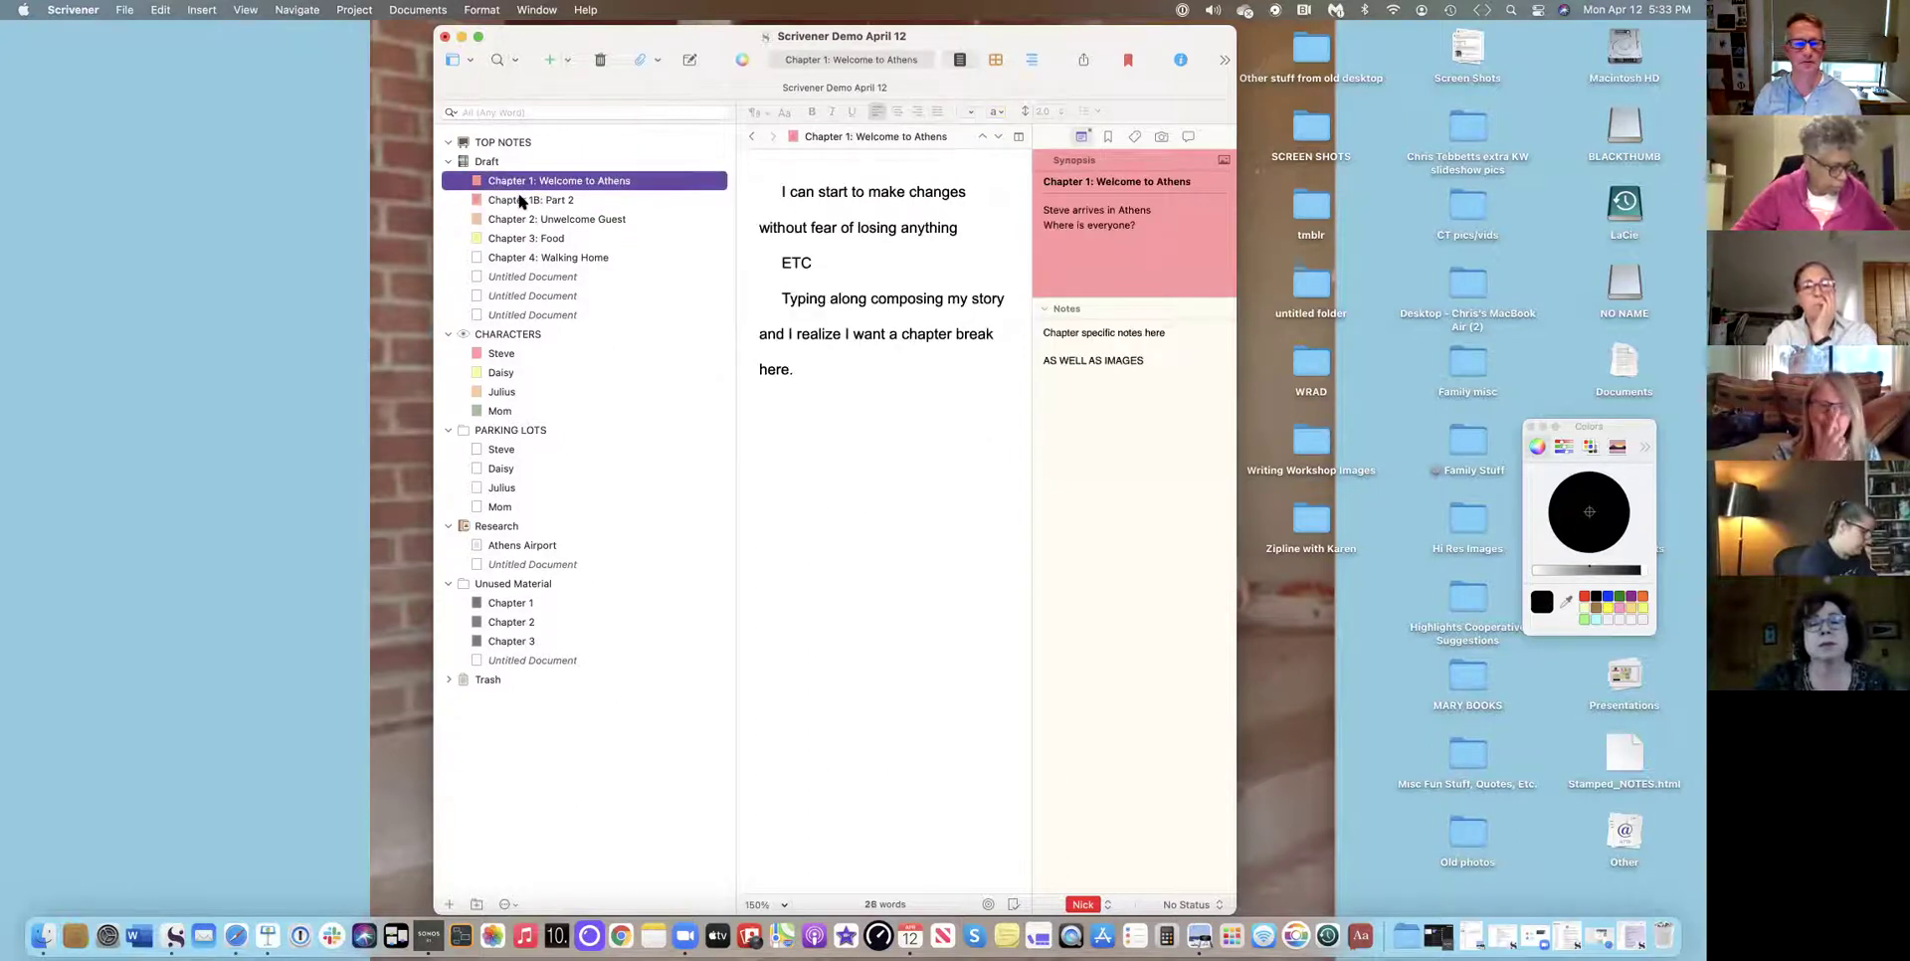
click(512, 143)
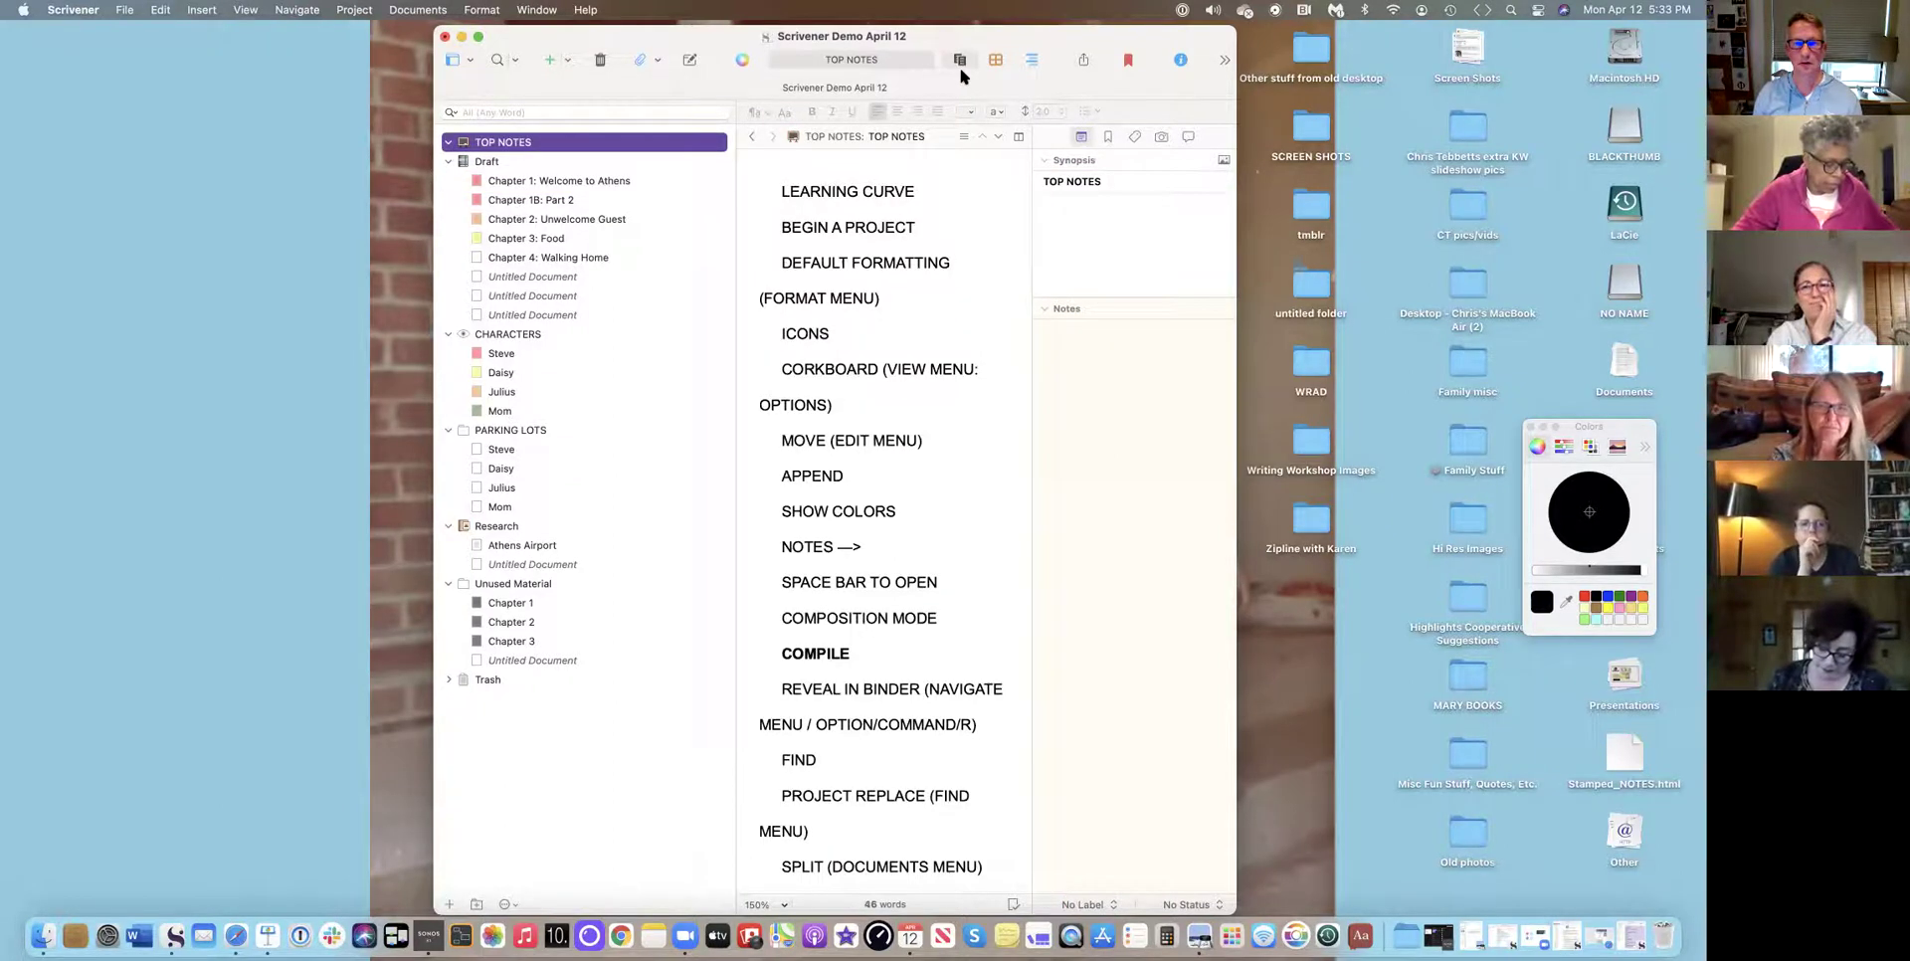
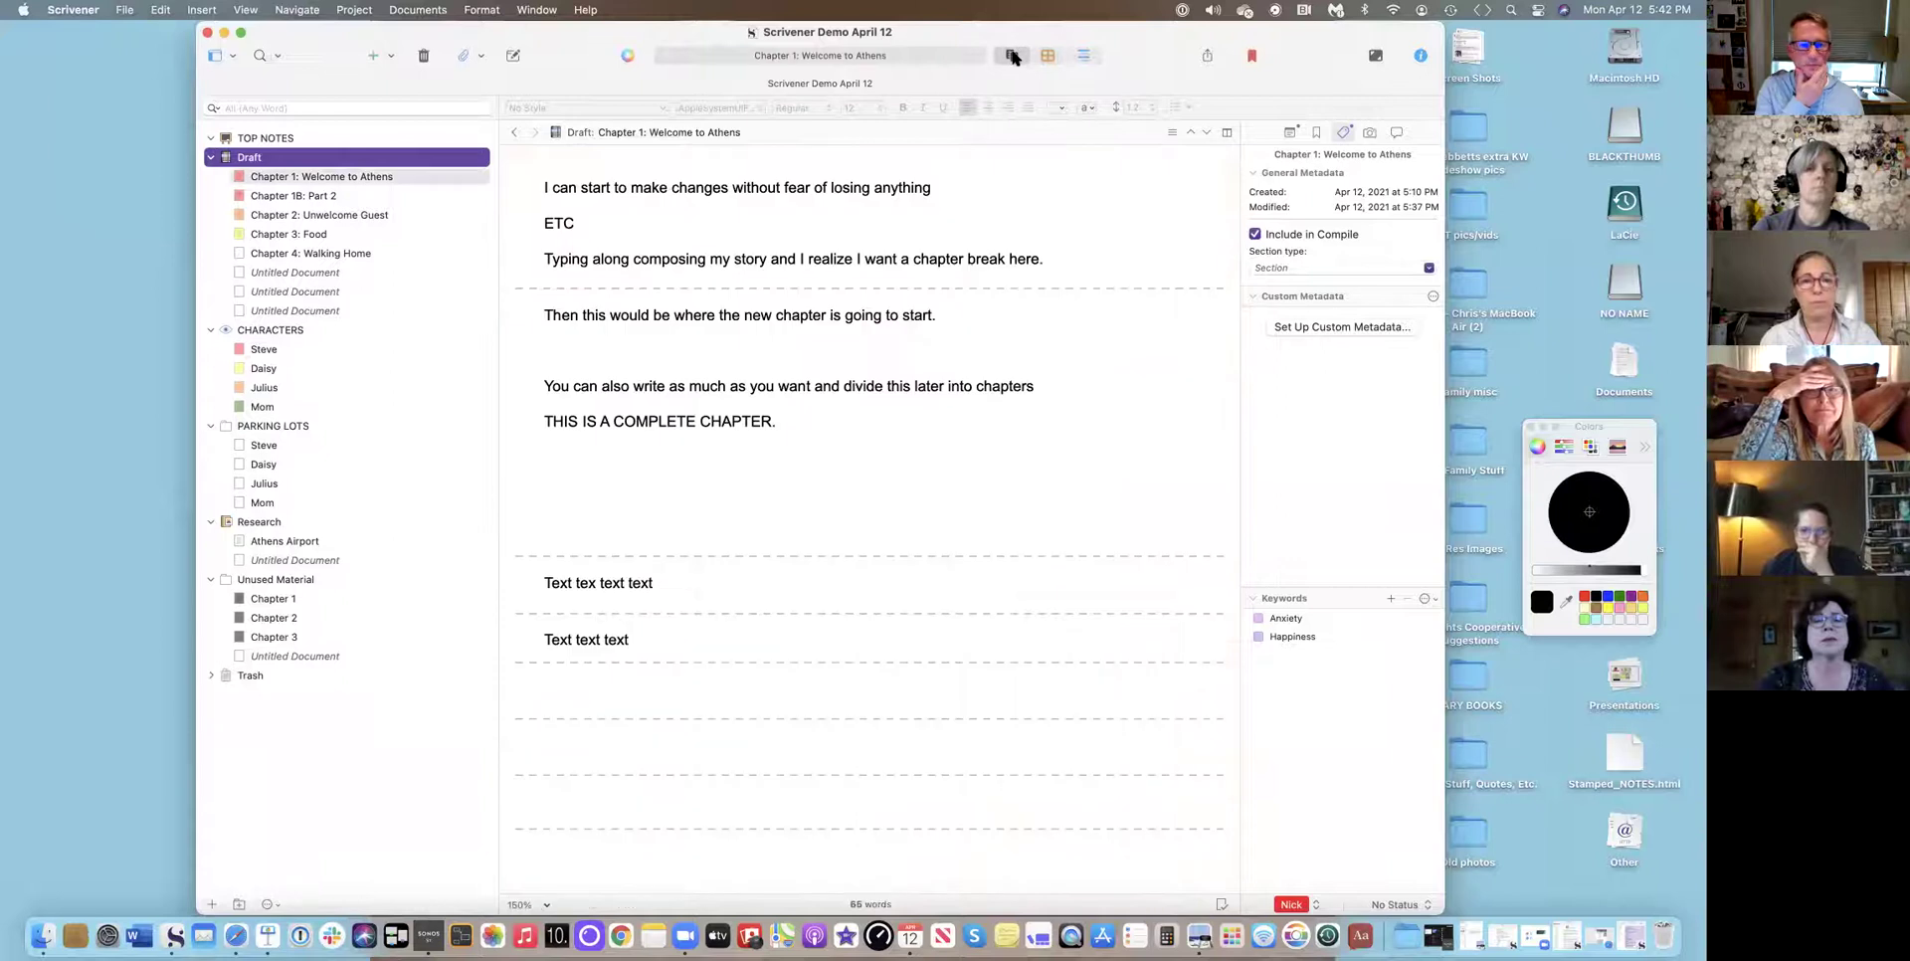
Add five new untitled documents to the Draft folder.
click(265, 184)
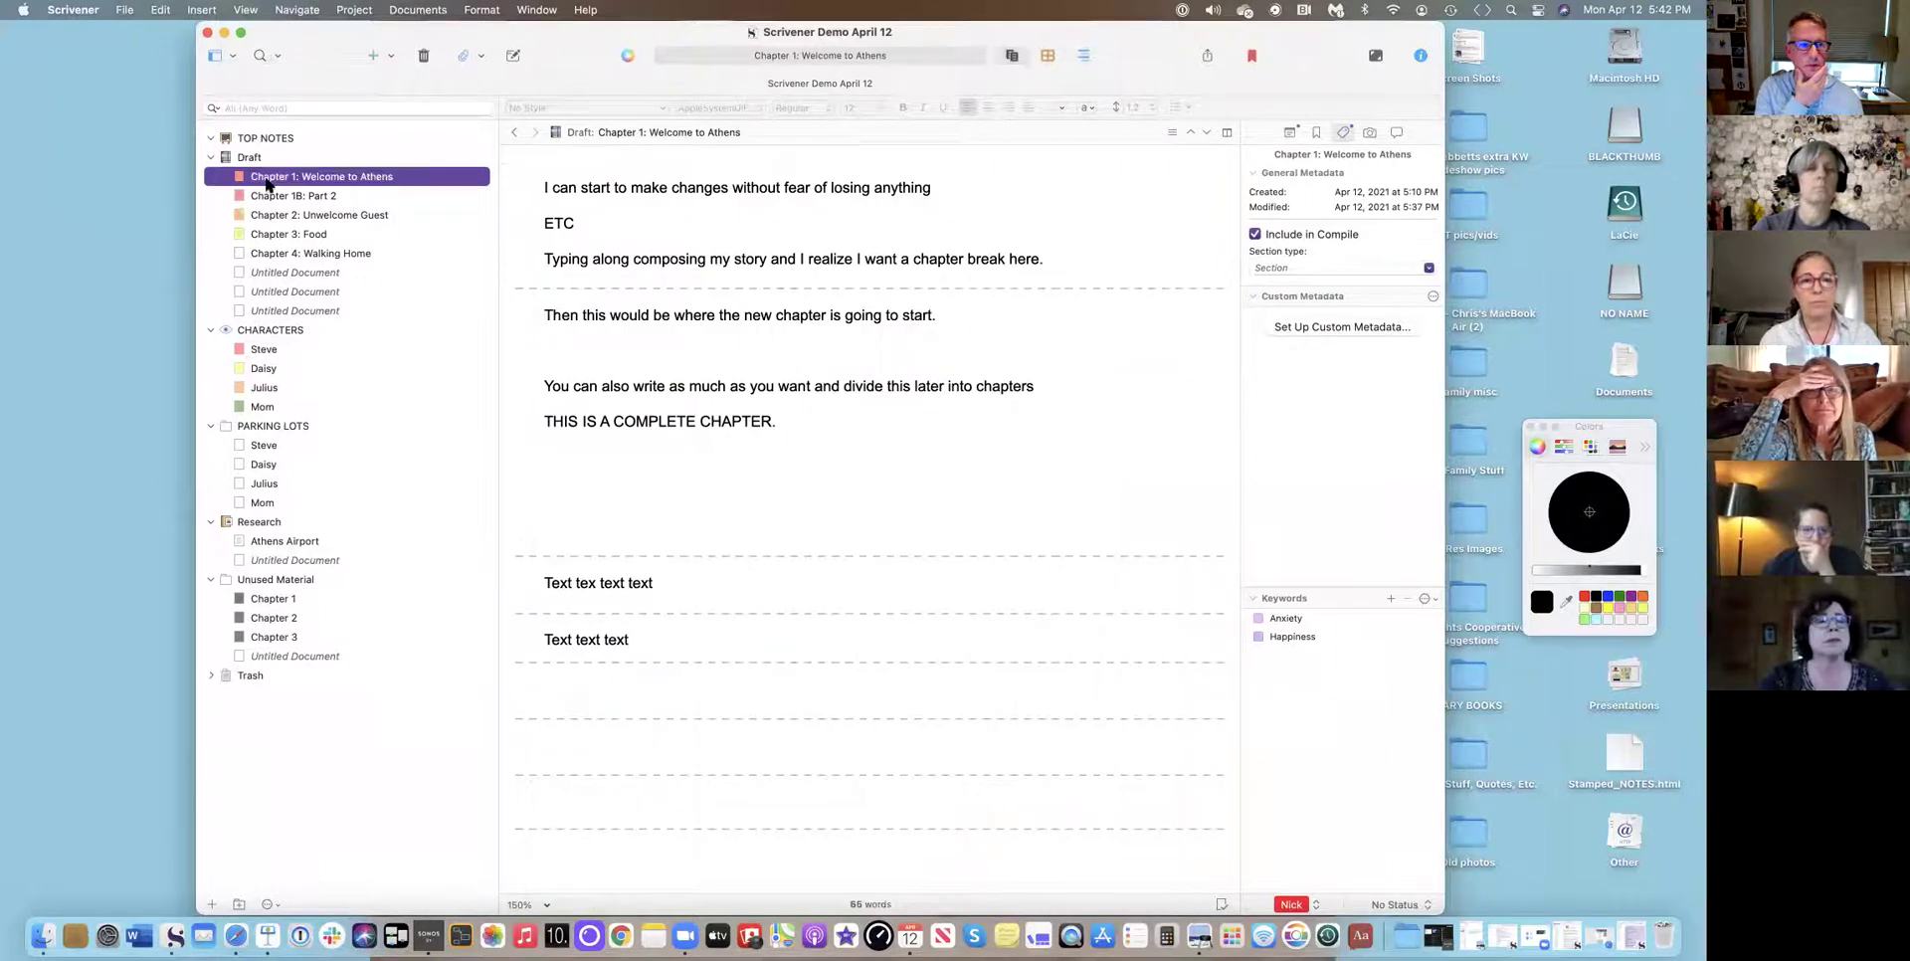
click(269, 159)
click(371, 55)
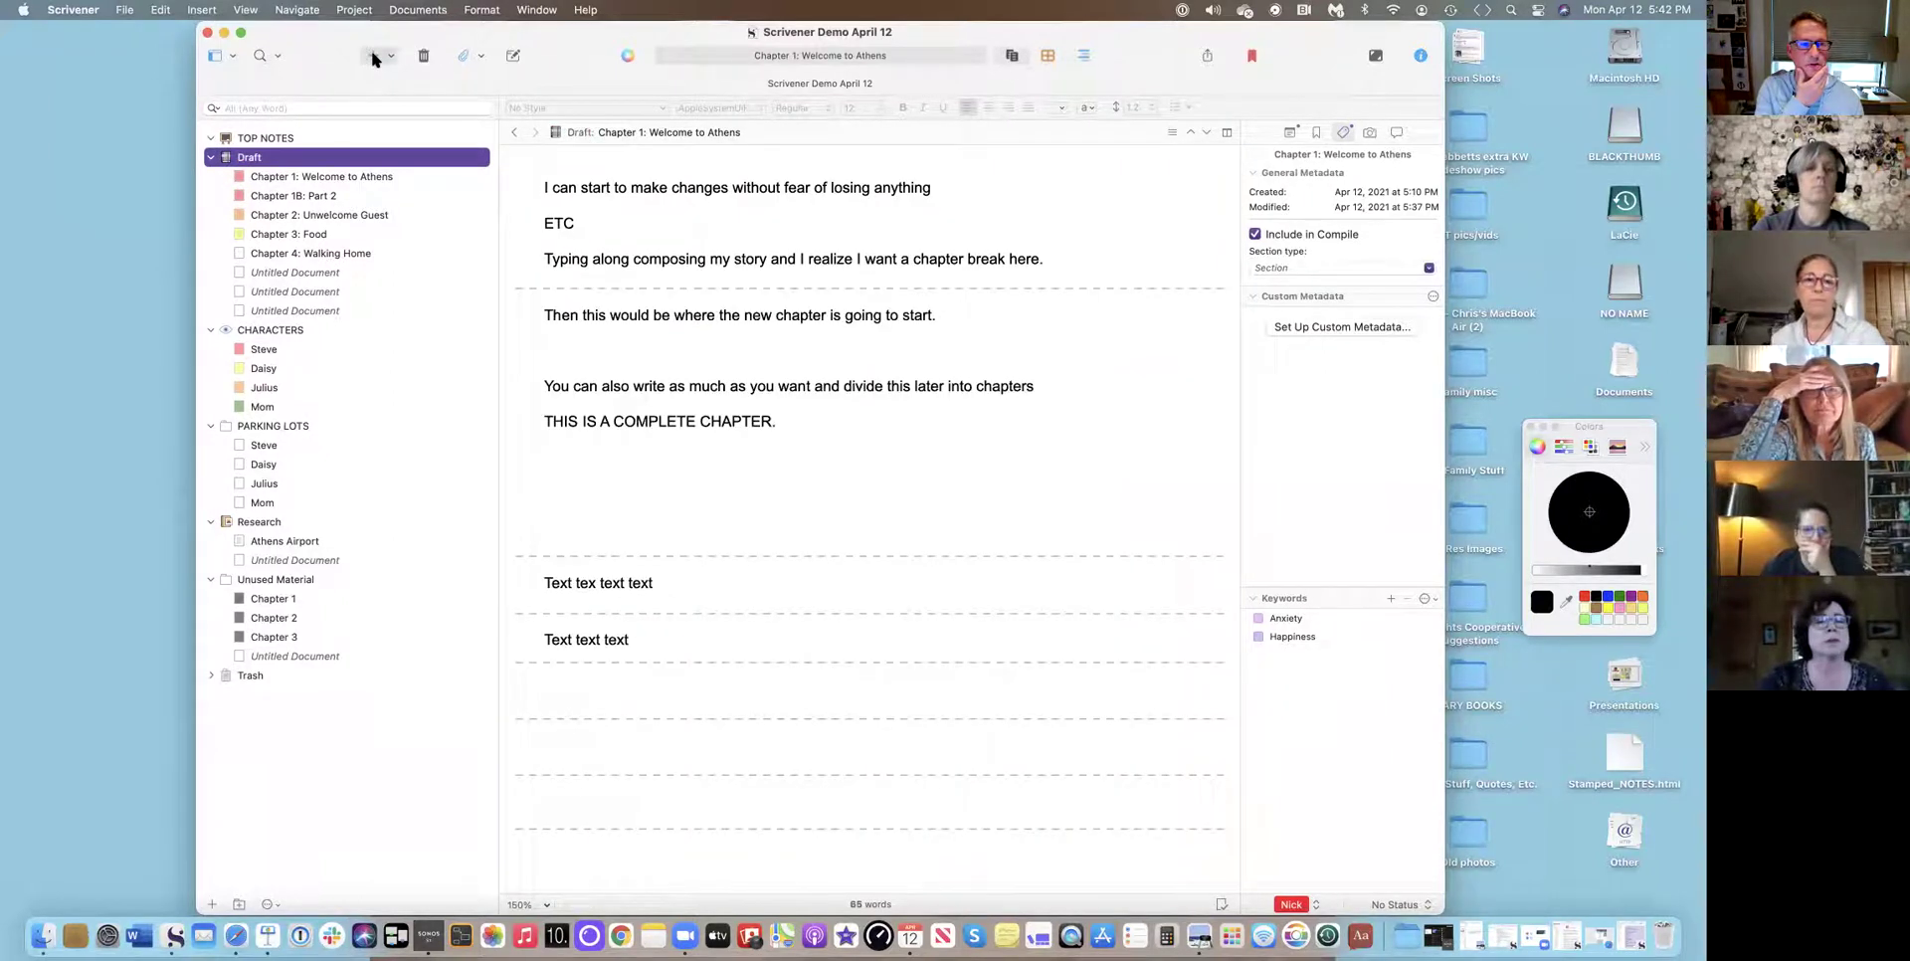
click(371, 56)
click(371, 56)
click(371, 56)
click(371, 55)
Move Chapters 1, 1B, 2, 3 and 4 below the untitled documents at the end of the Draft folder.
click(253, 177)
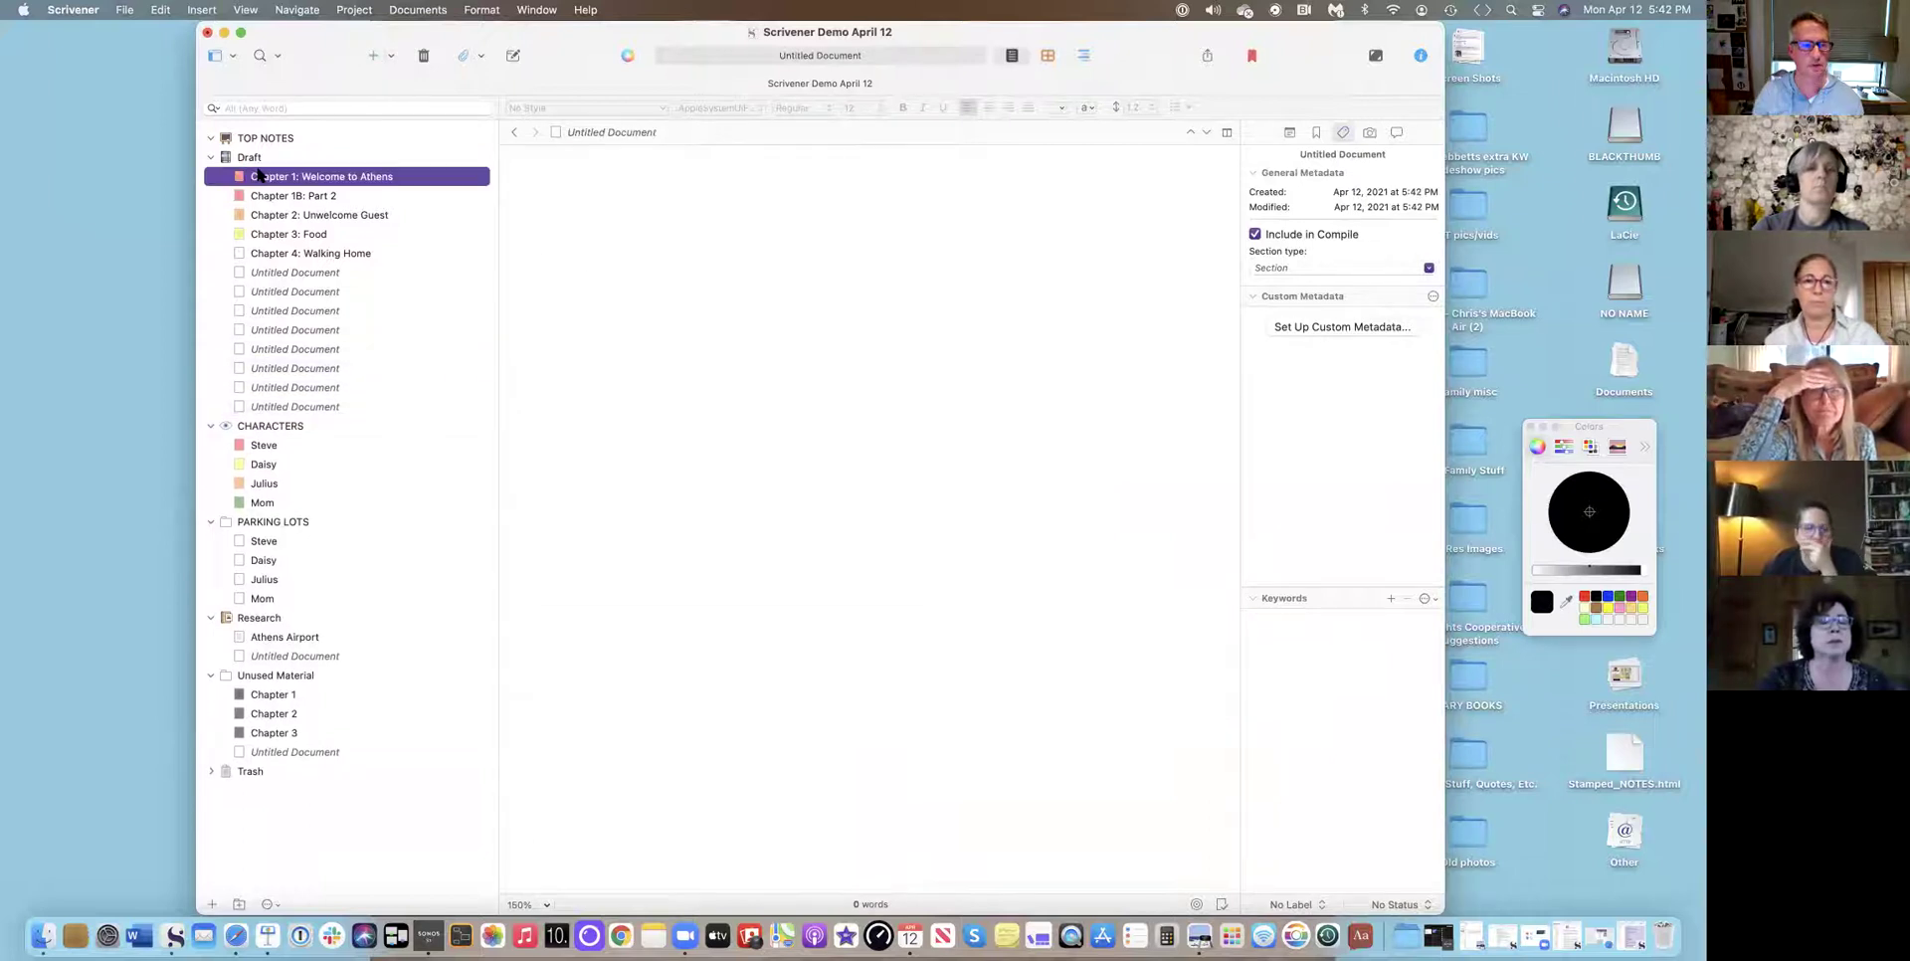
key(shift+Down)
key(shift+Down)
key(shift+Down)
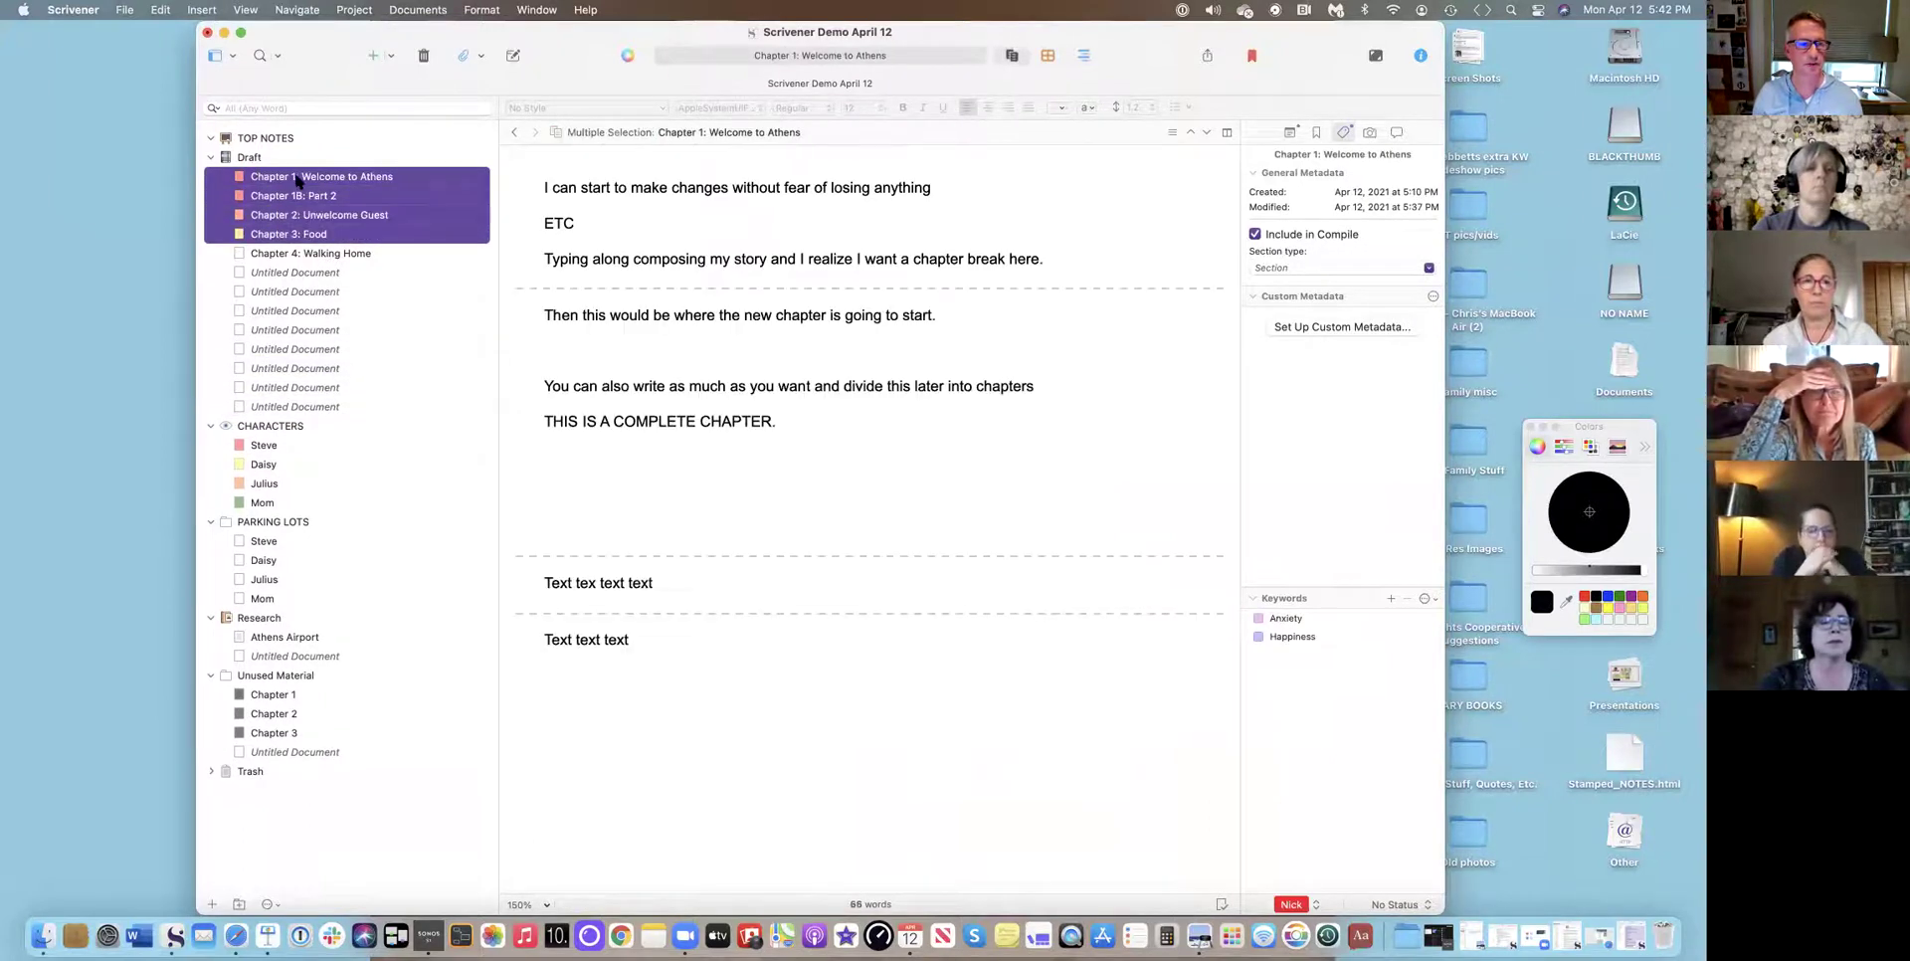
drag(294, 180, 272, 416)
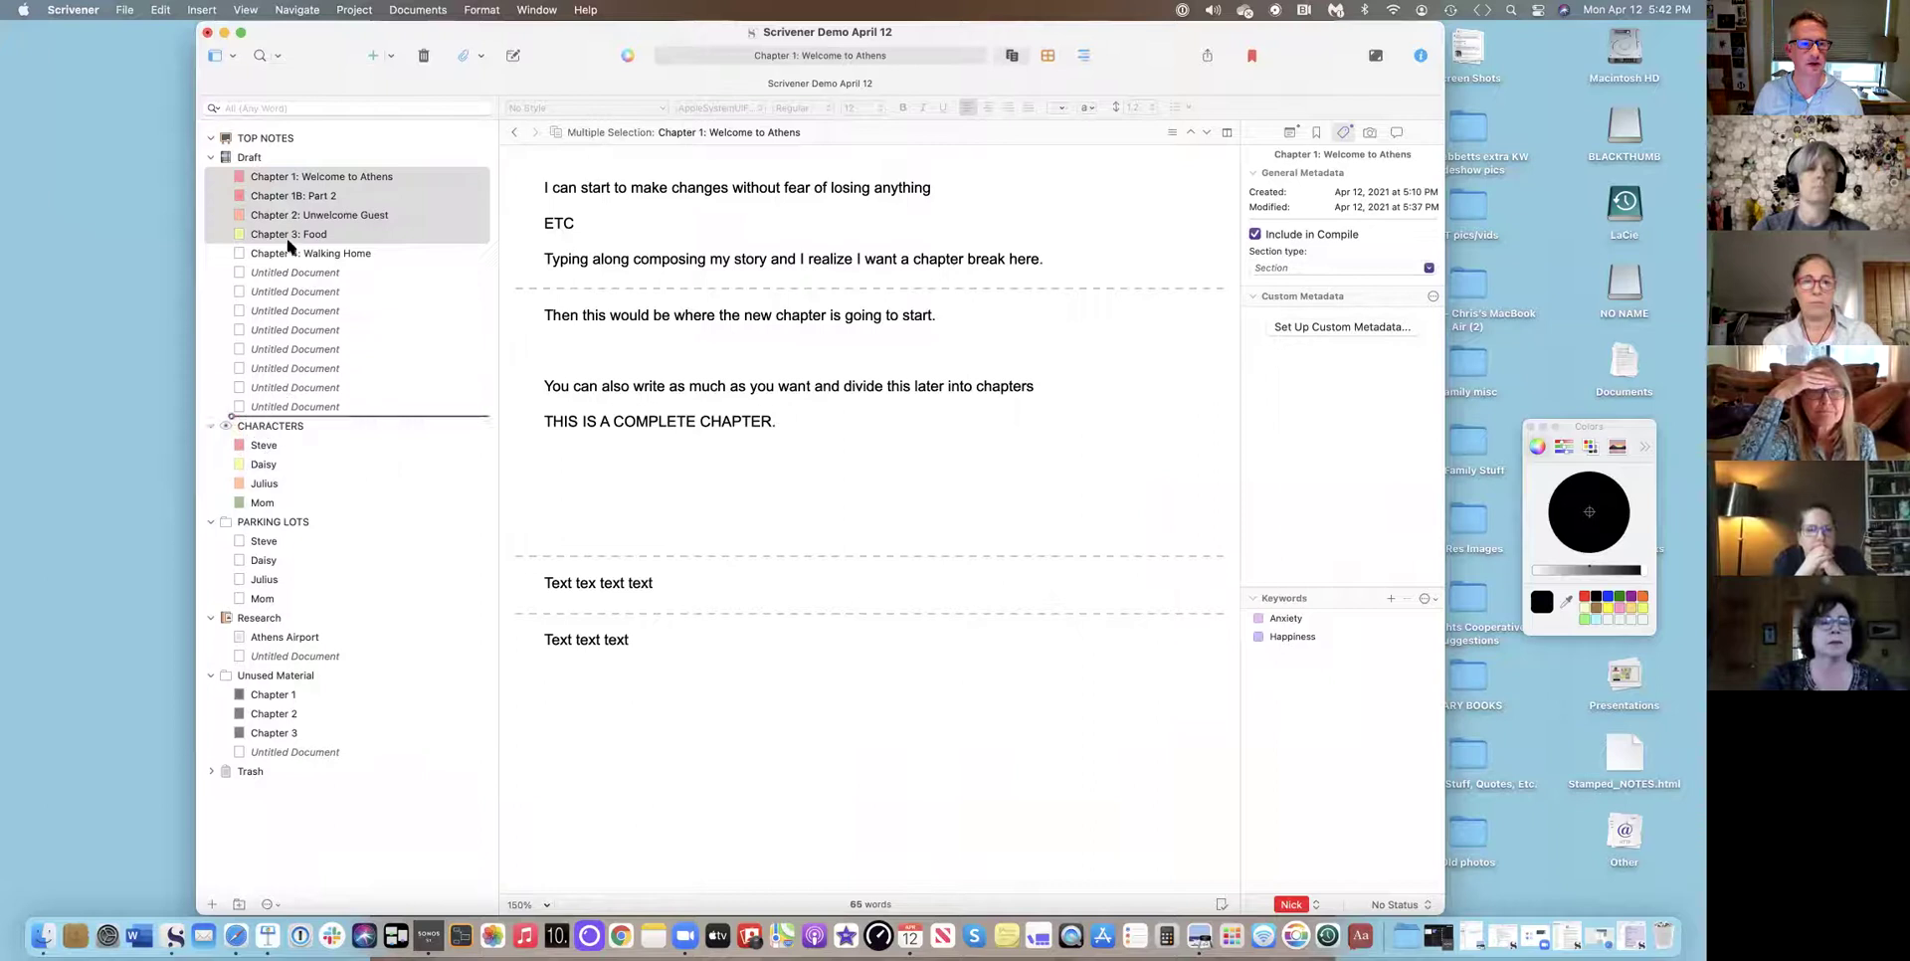
drag(275, 180, 273, 417)
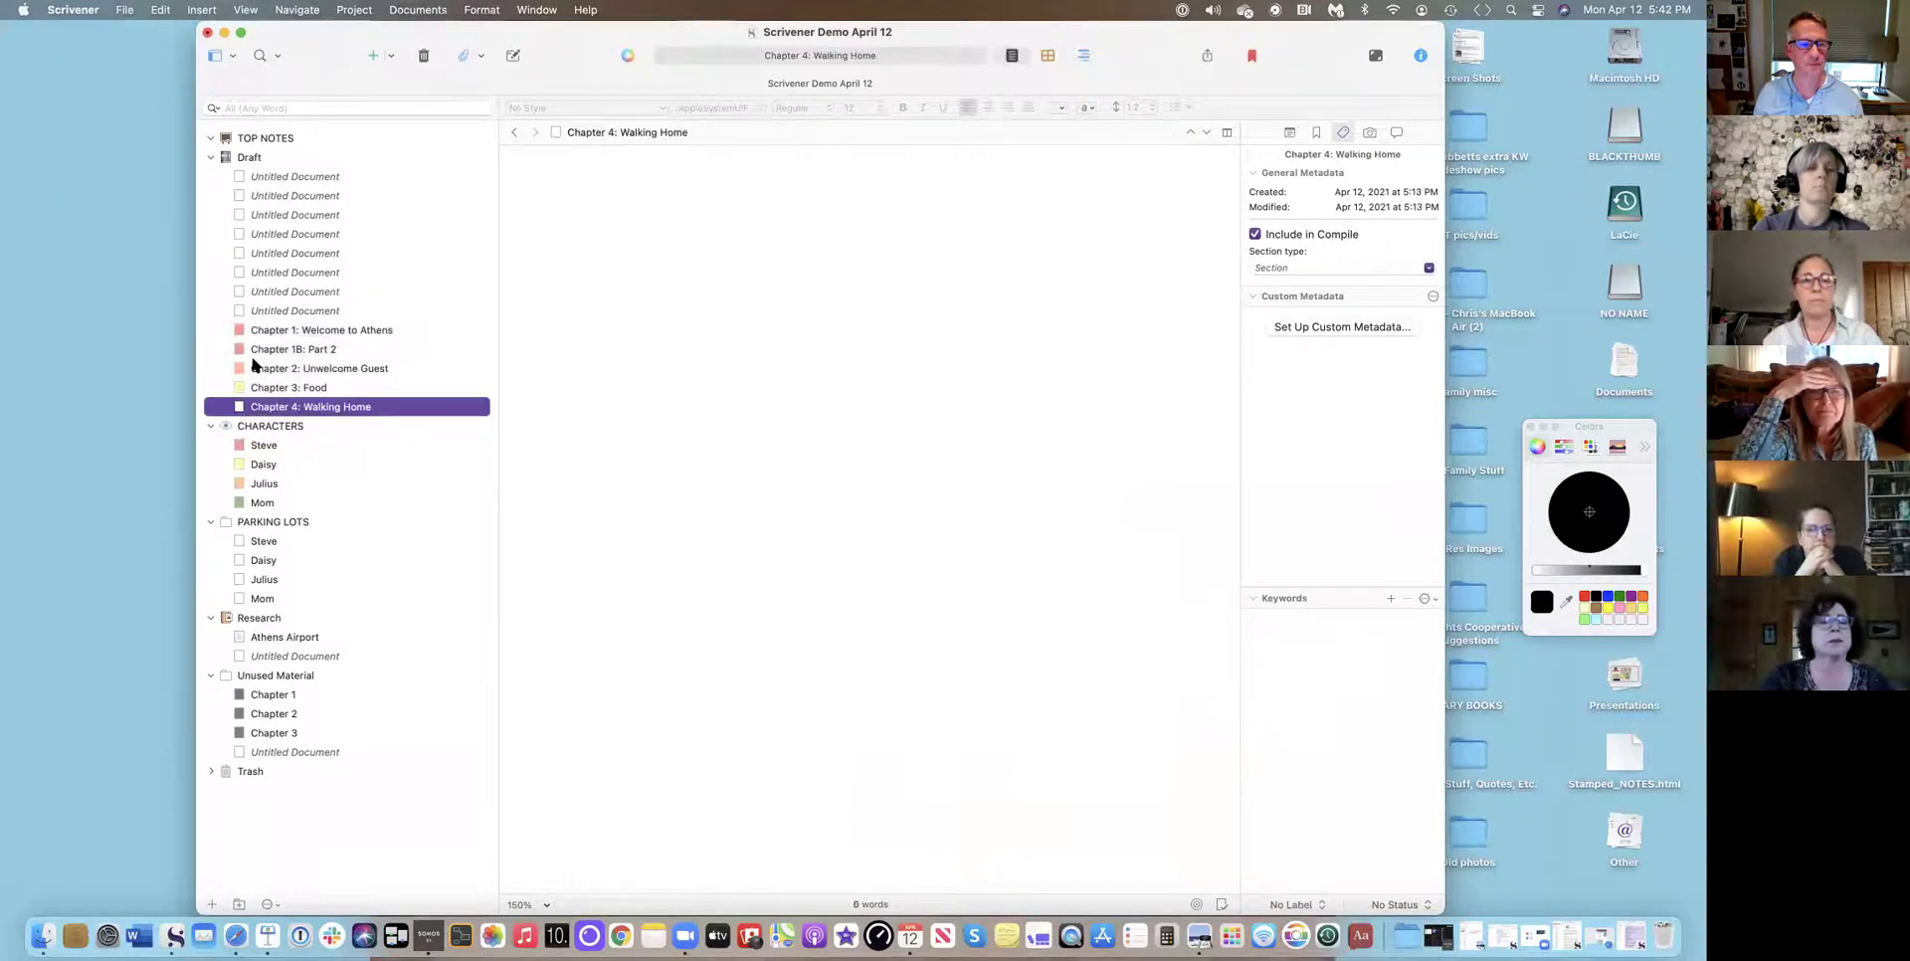
Launch Microsoft Word, switch to Finder, and look through the aaaWriting Biz and aaaEVENTS folders in Documents for a manuscript.
click(145, 931)
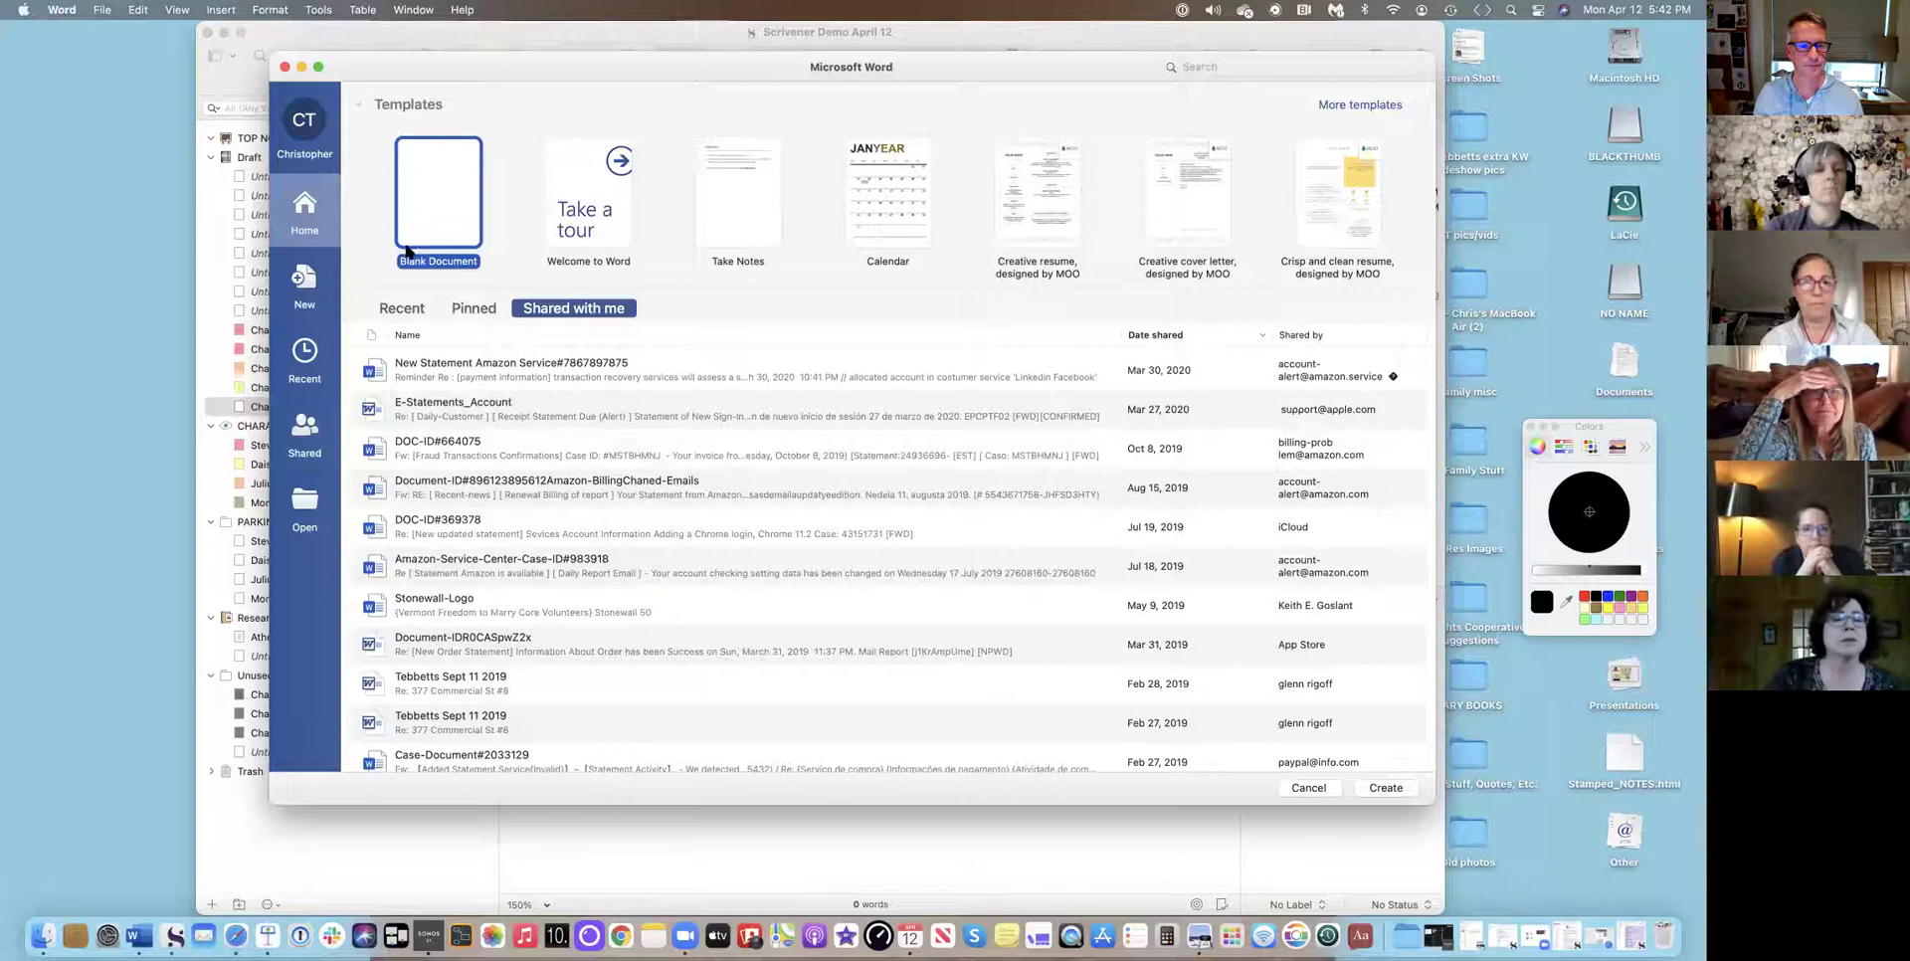
click(41, 935)
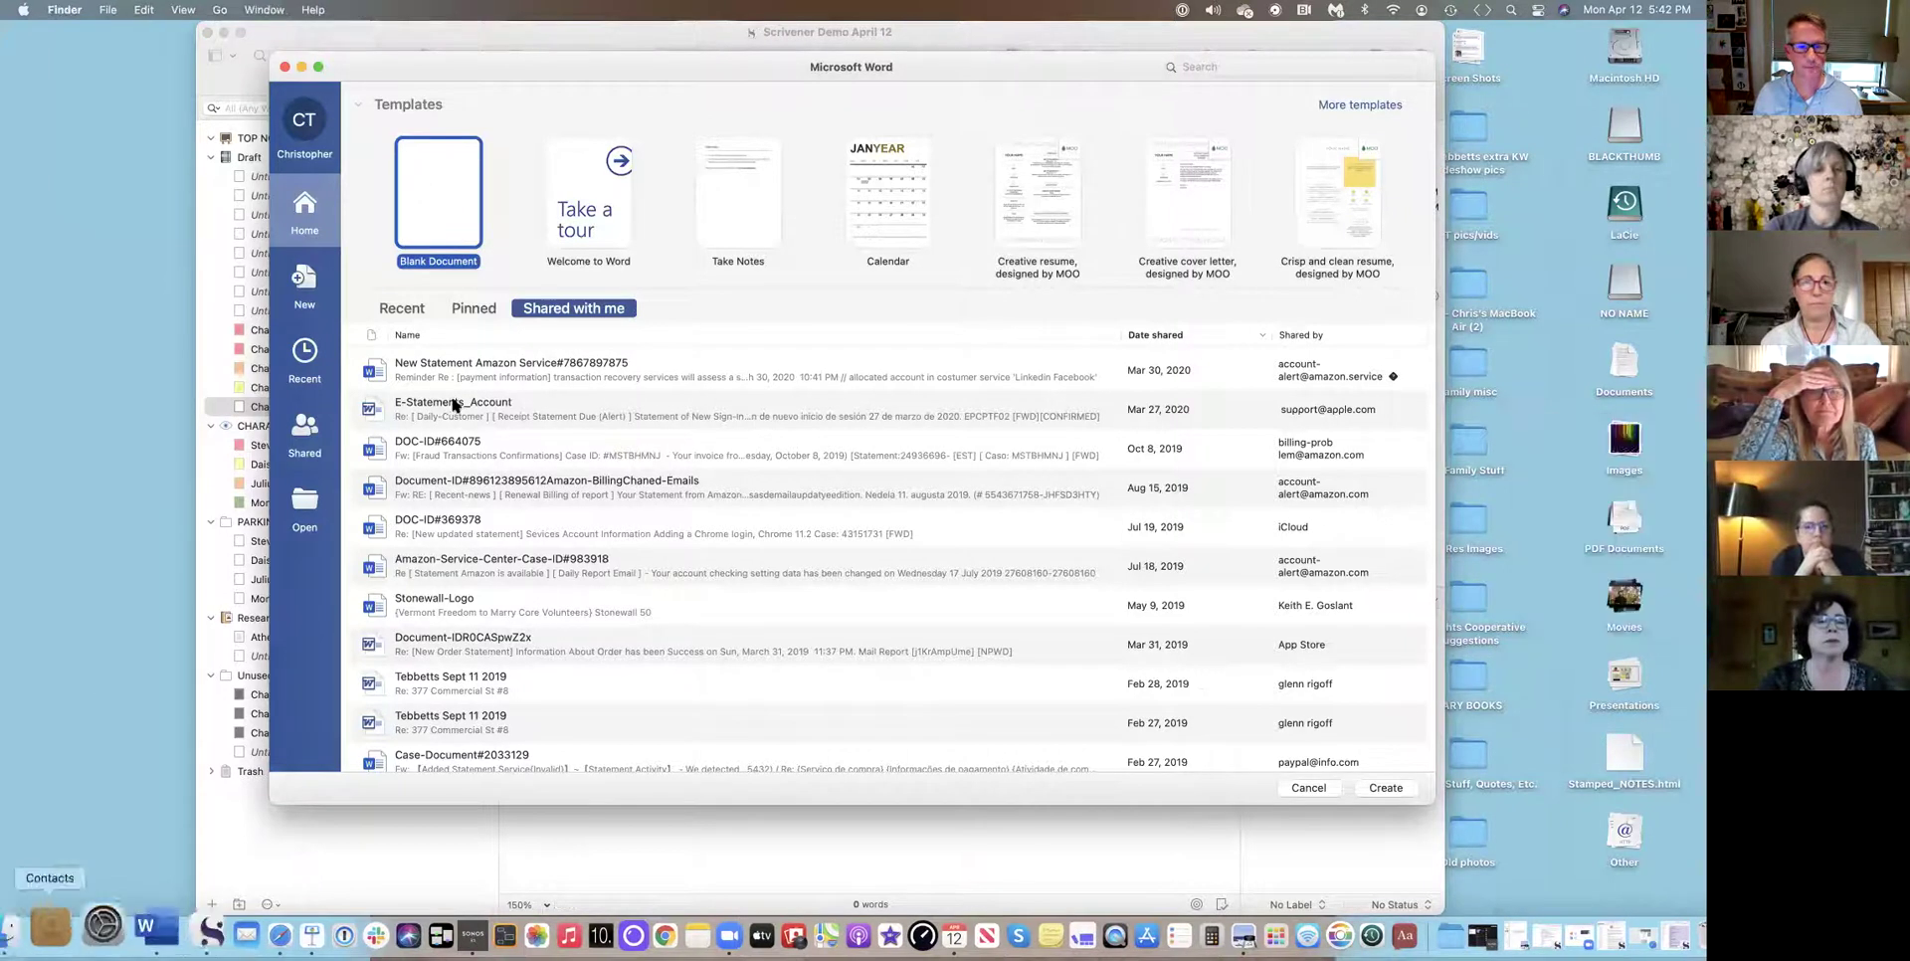
click(520, 224)
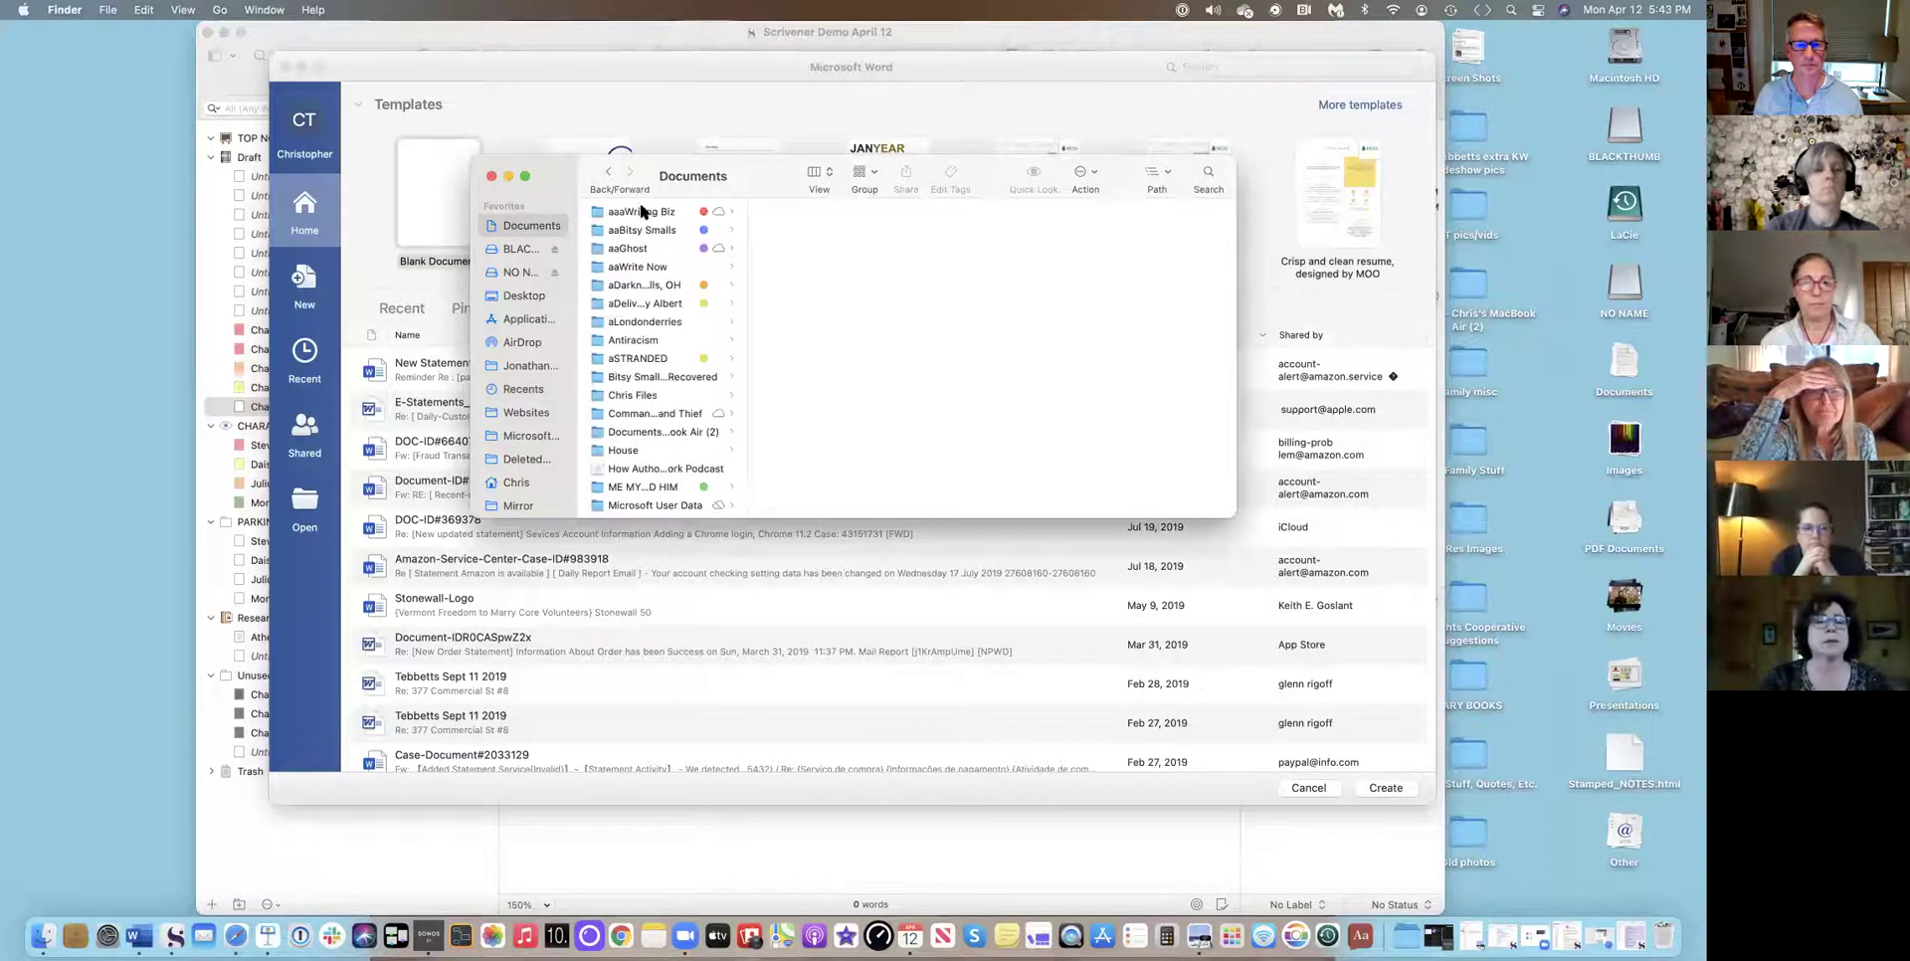
click(442, 172)
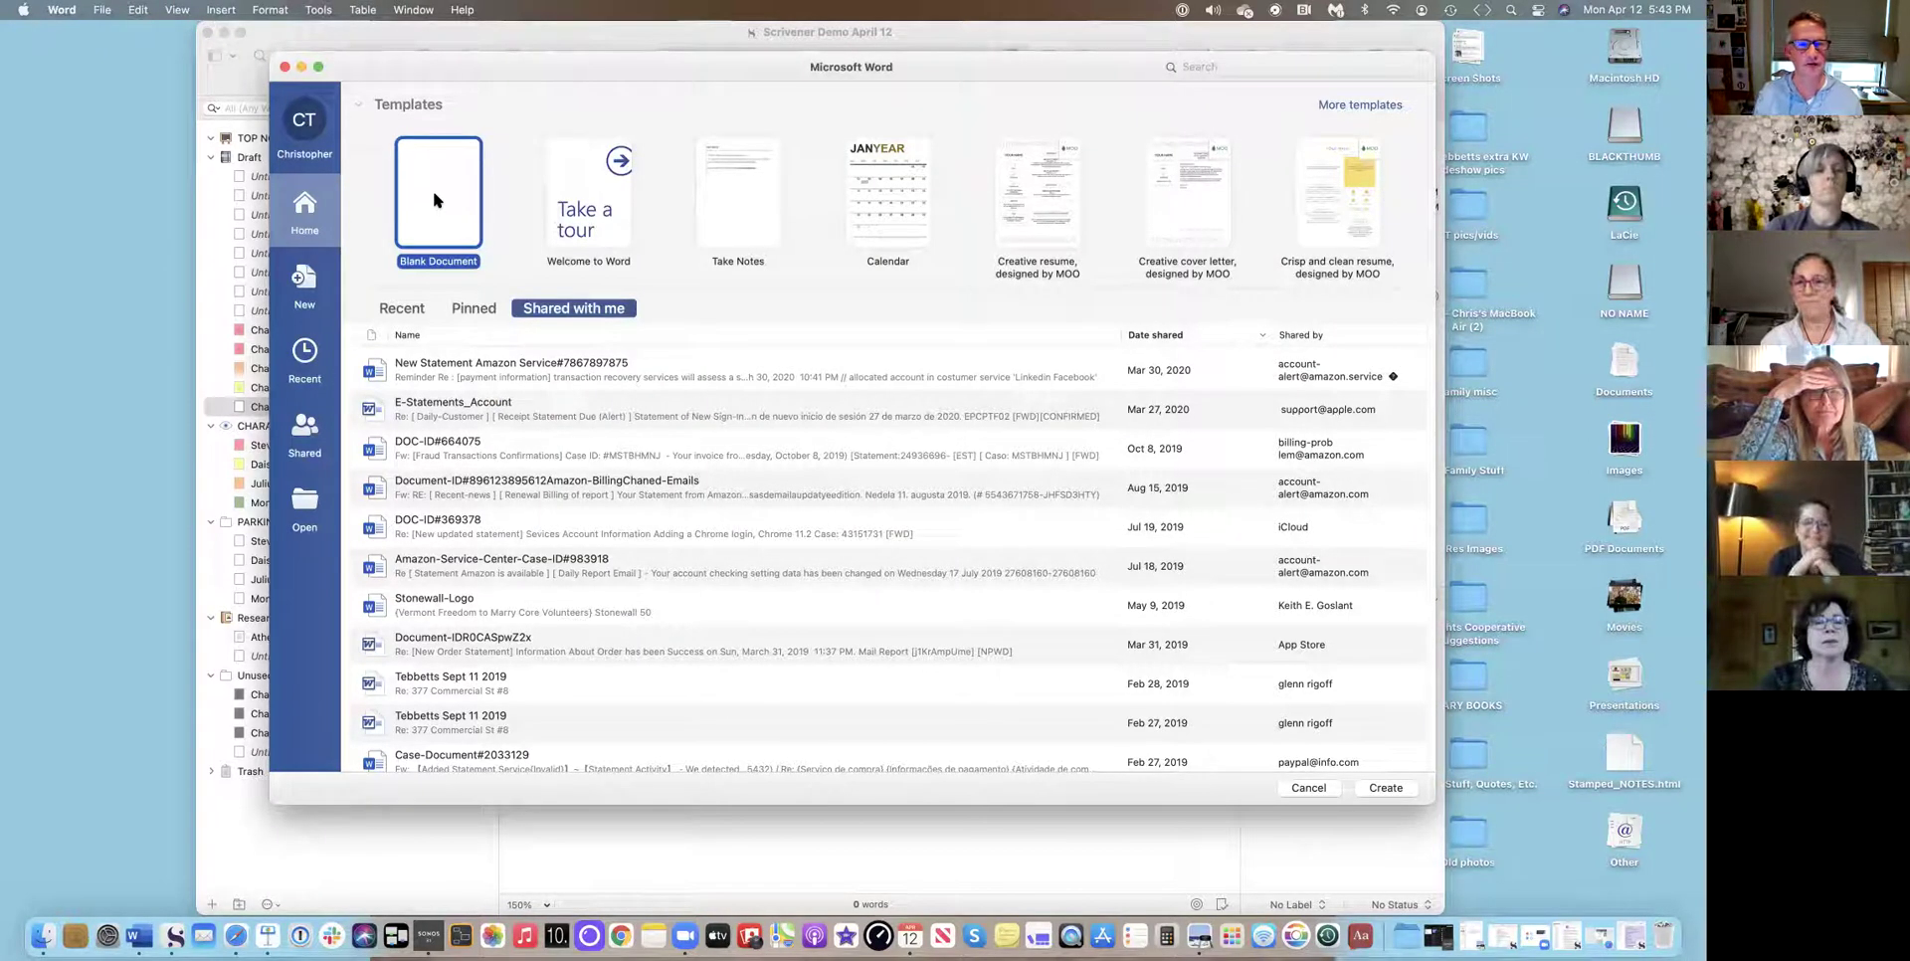
click(41, 935)
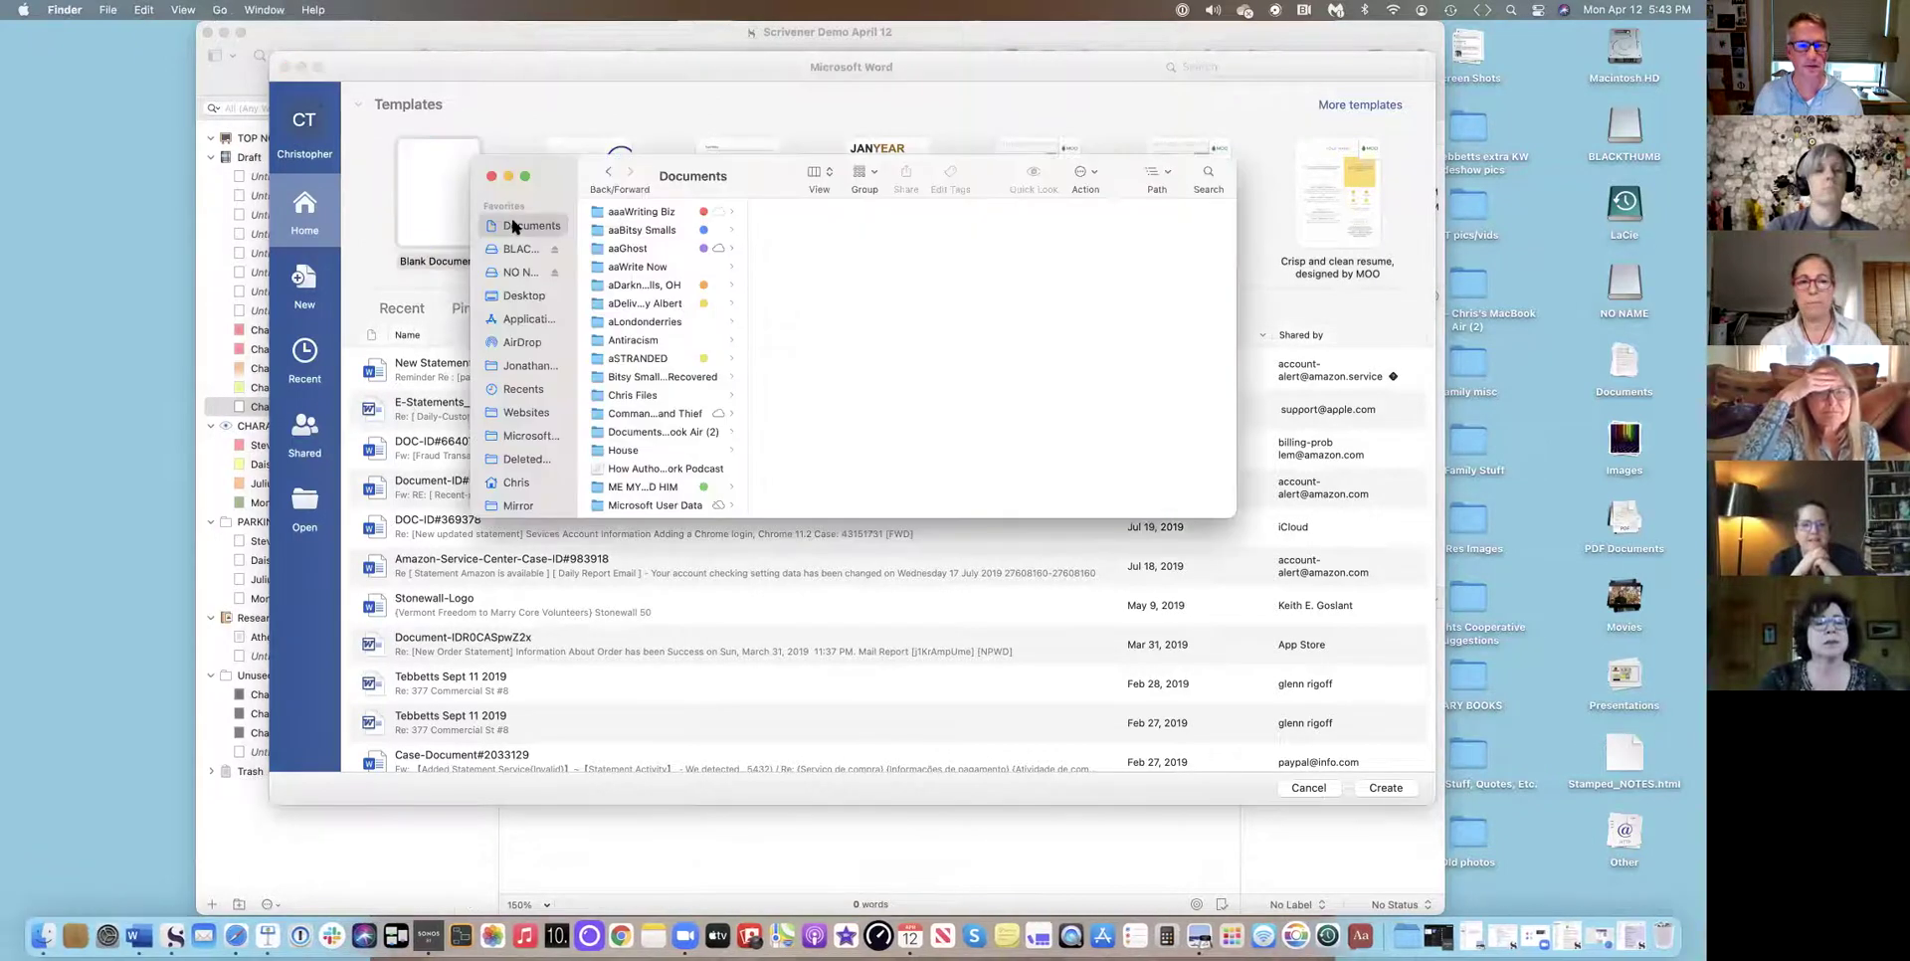
click(642, 208)
click(896, 209)
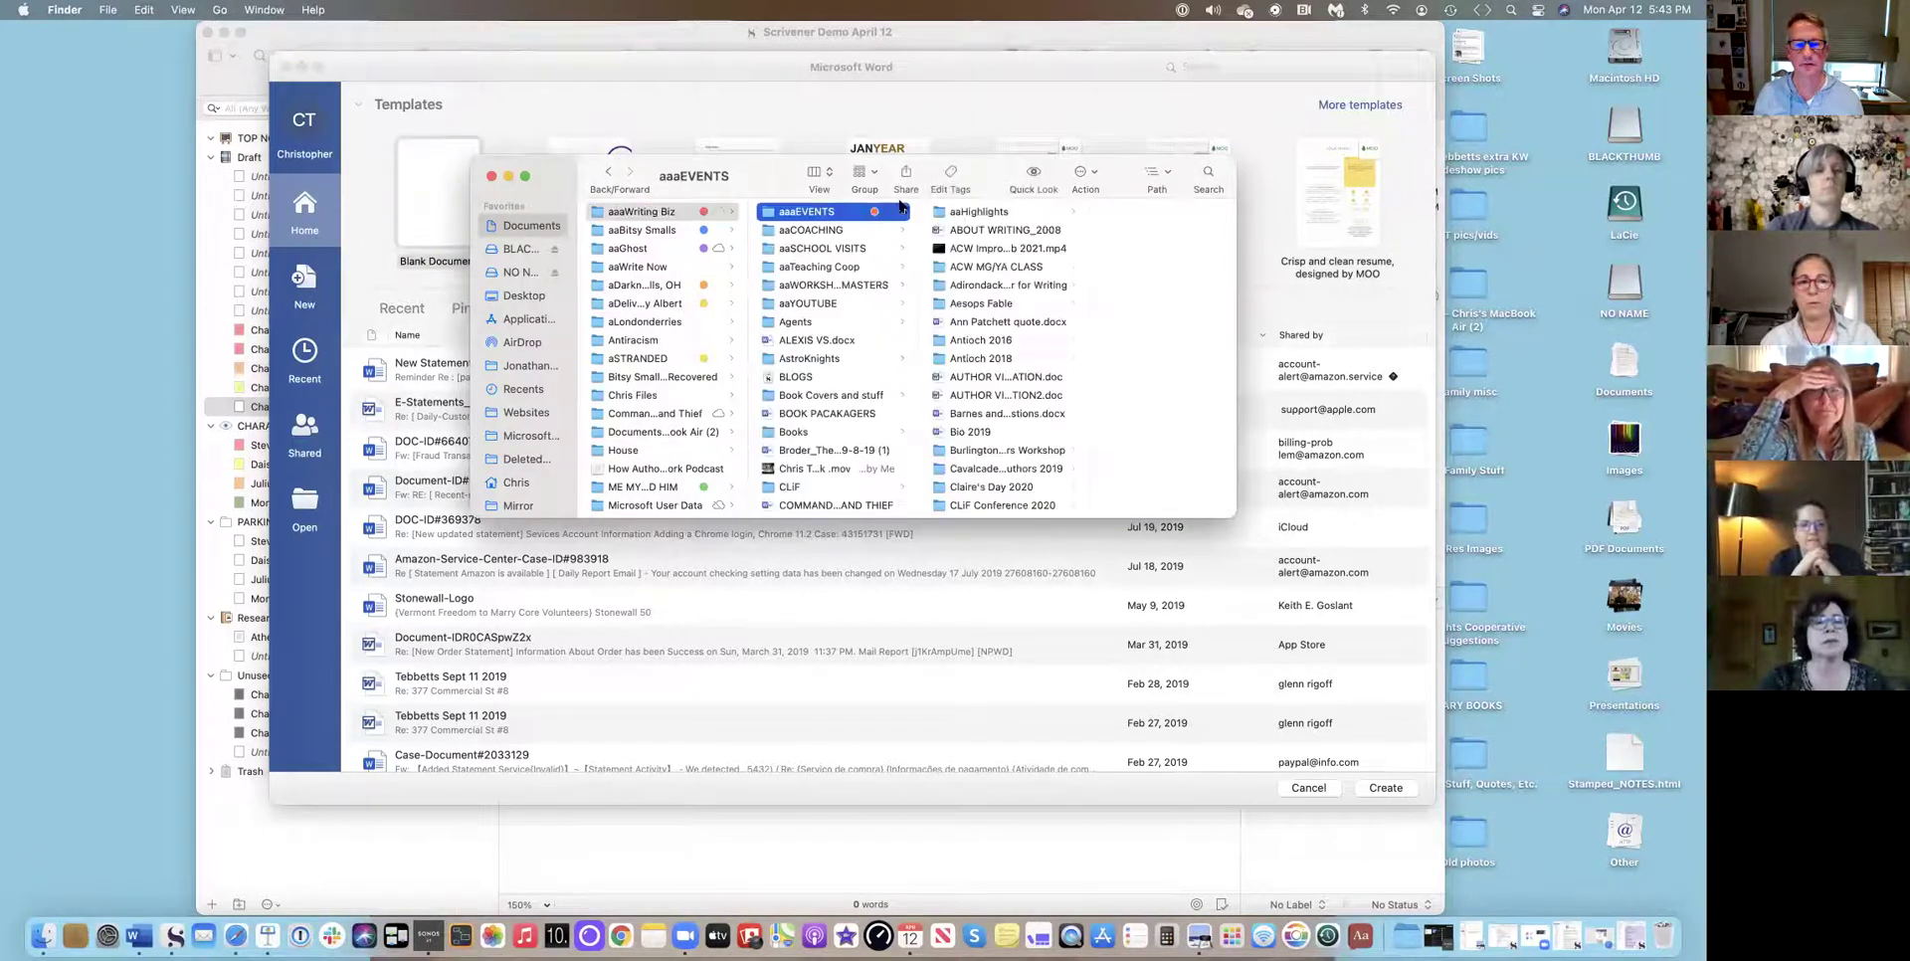
click(632, 229)
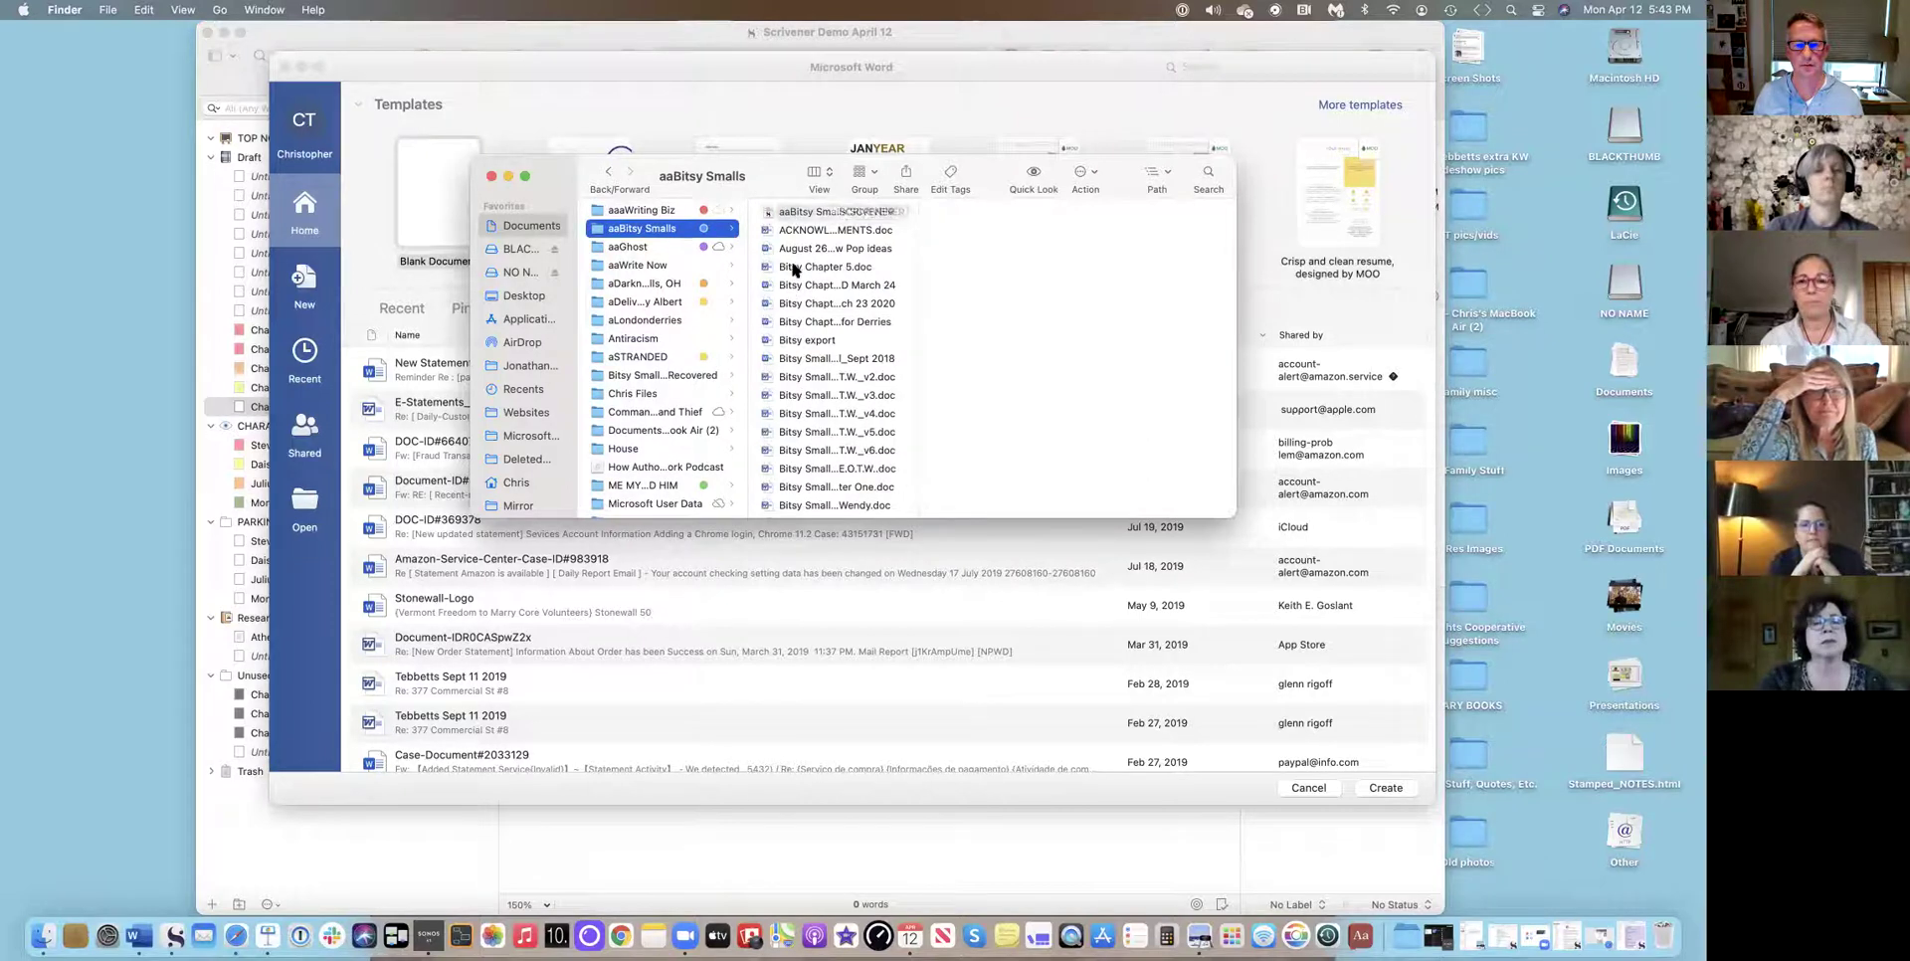
scroll(830, 438, down, 6)
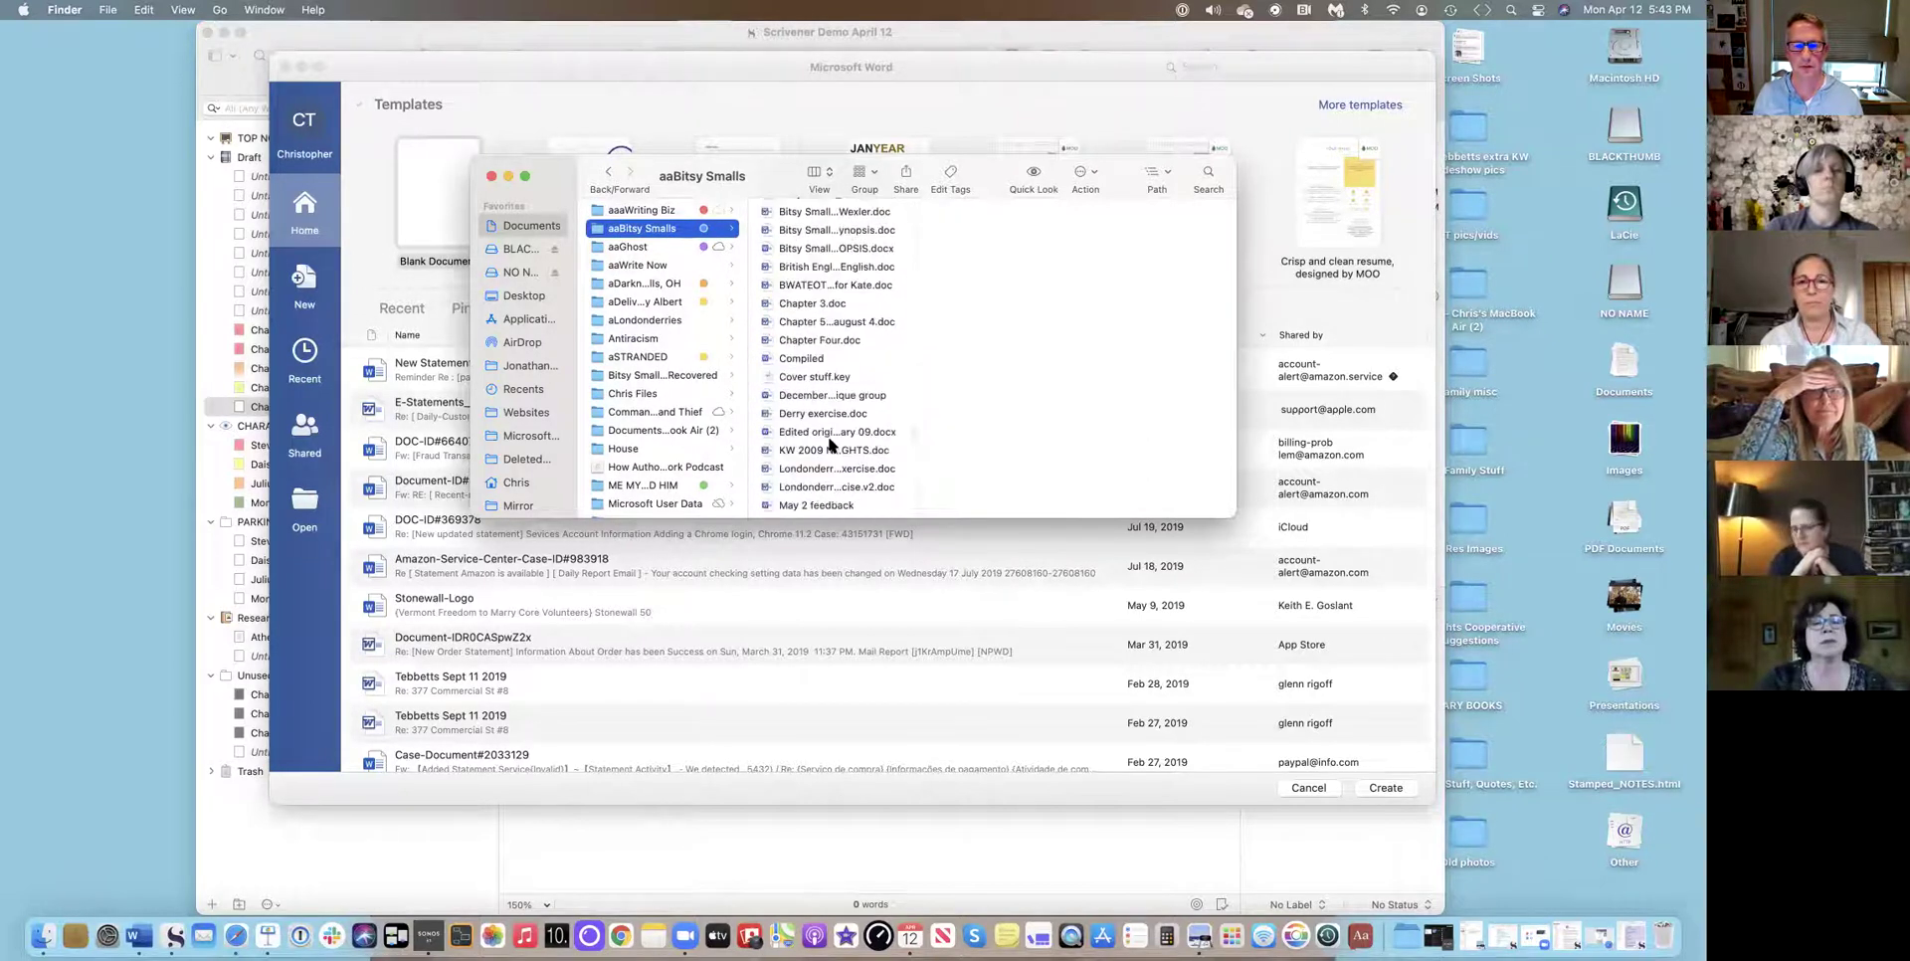
scroll(830, 445, up, 3)
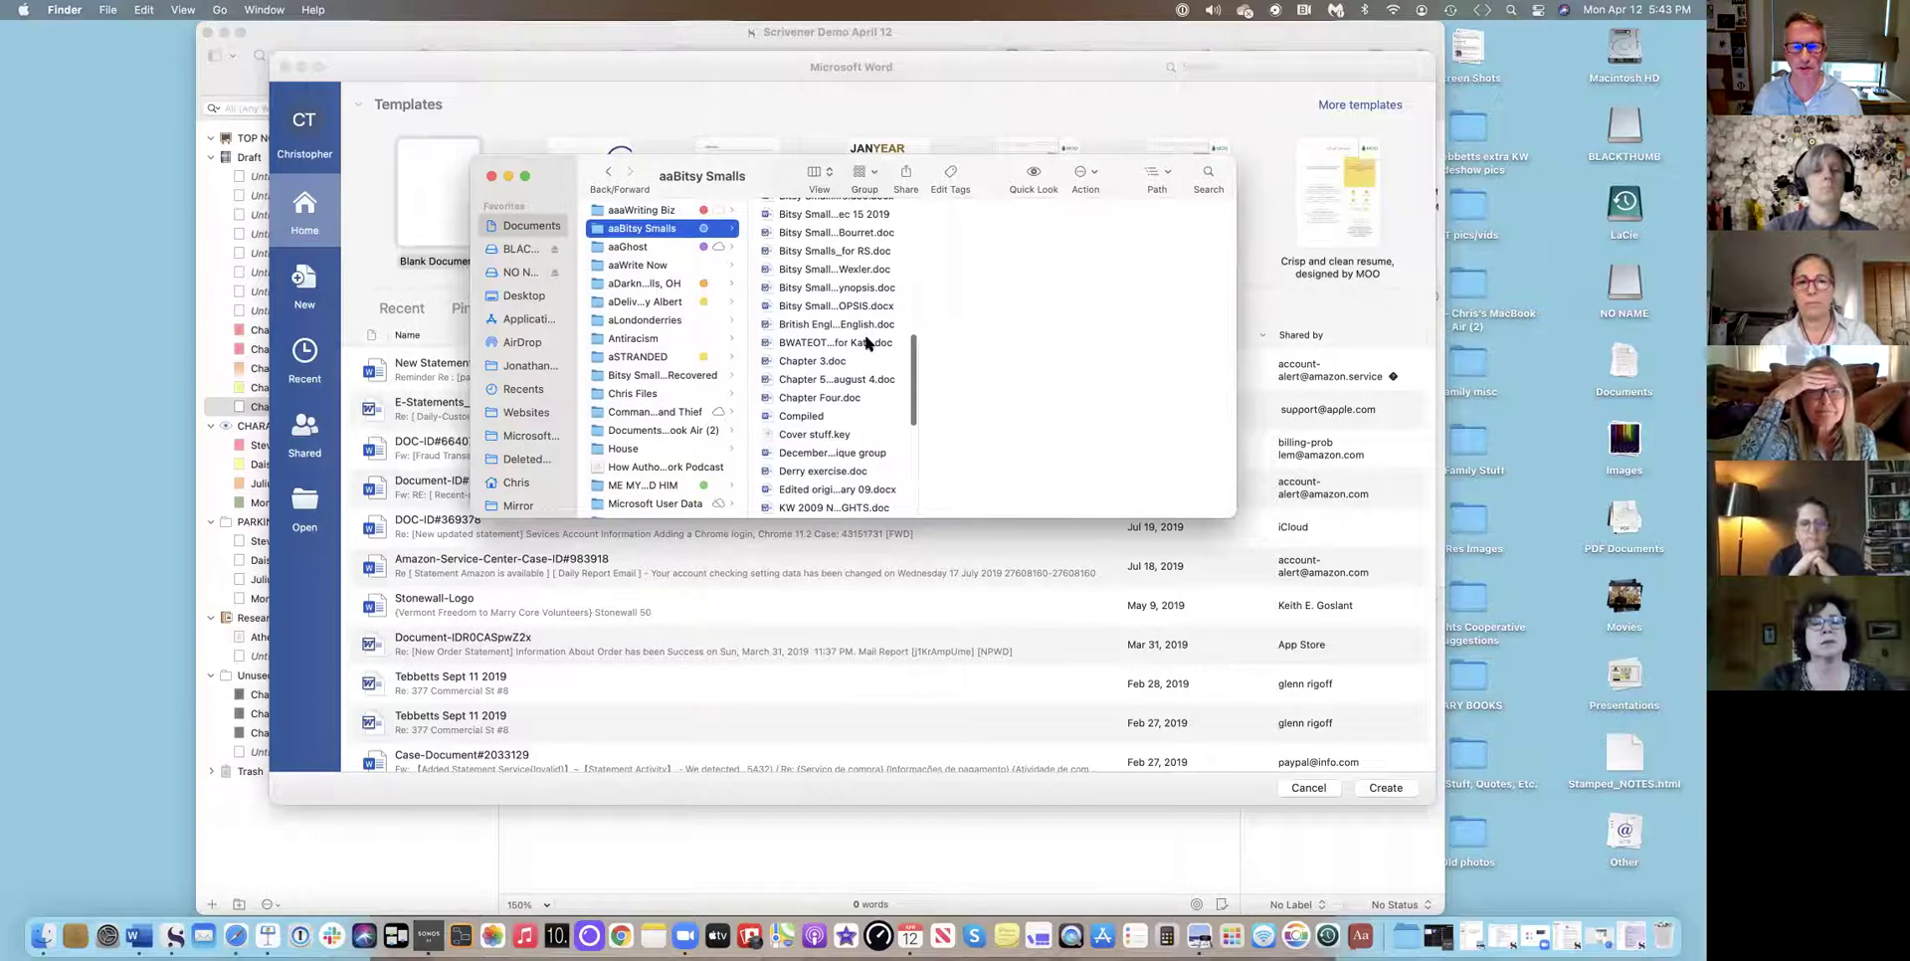
double_click(919, 409)
scroll(921, 443, down, 5)
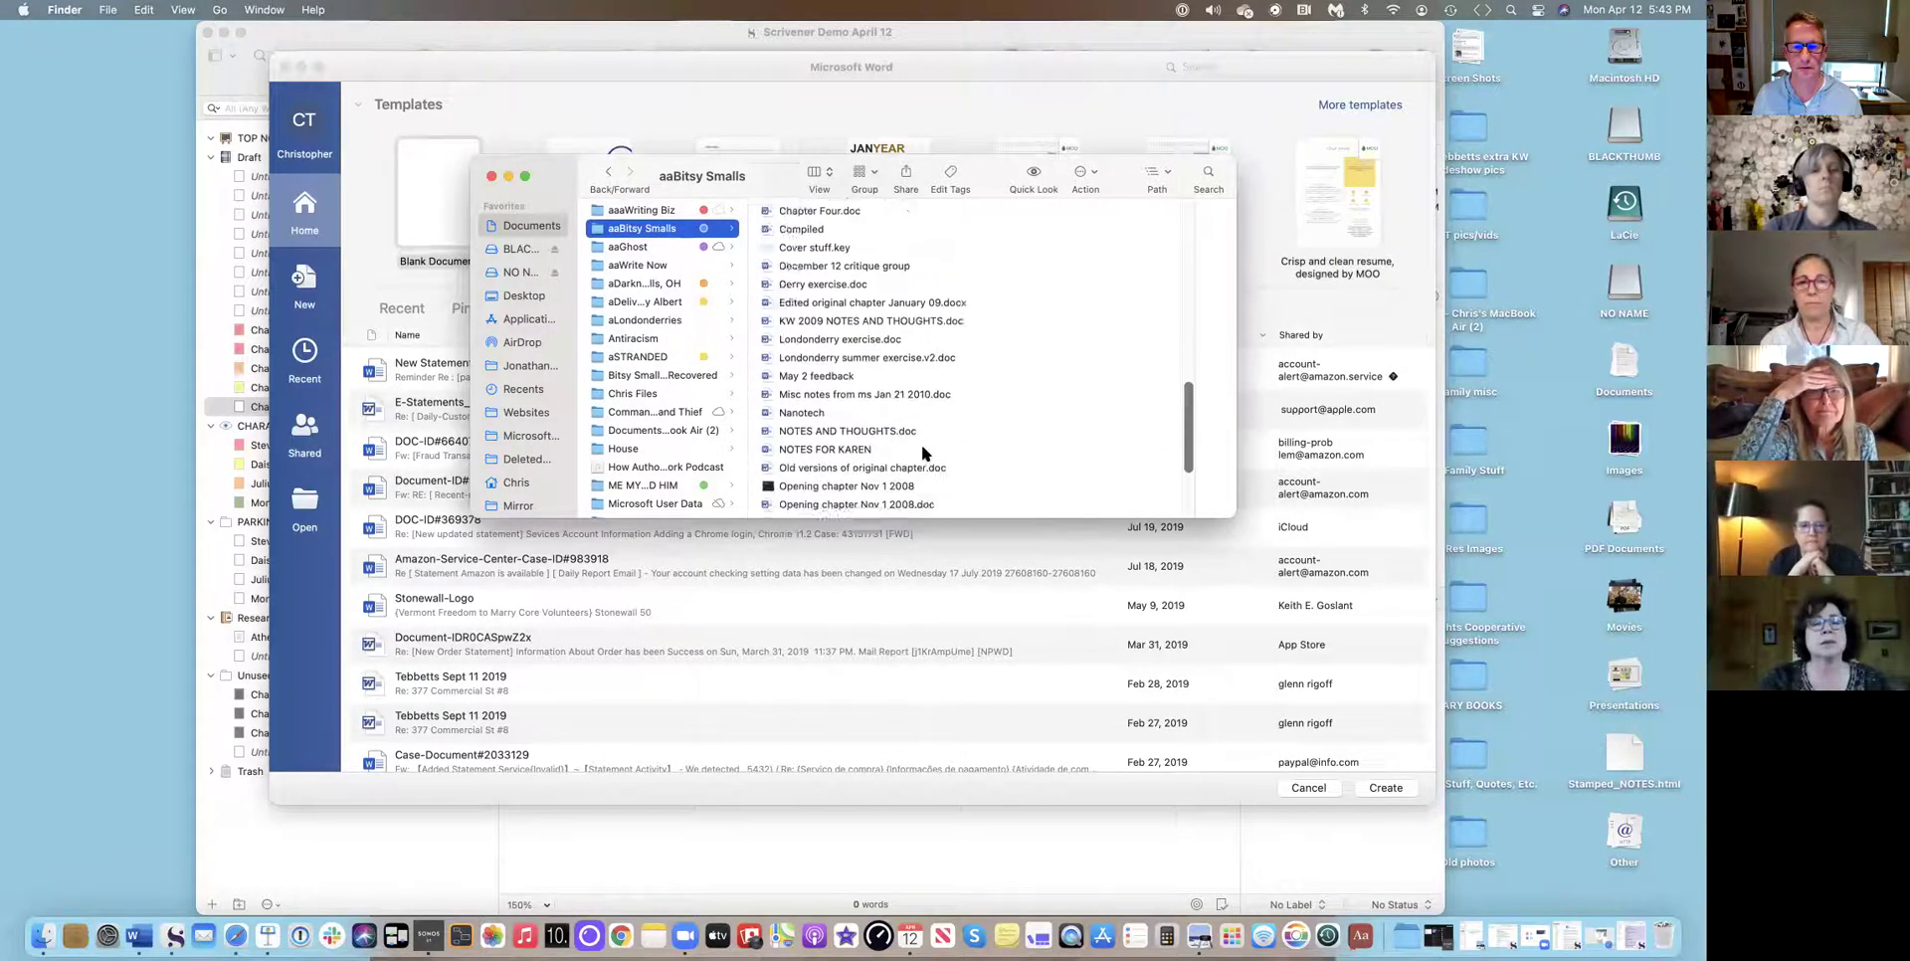
scroll(922, 451, down, 5)
scroll(921, 448, up, 10)
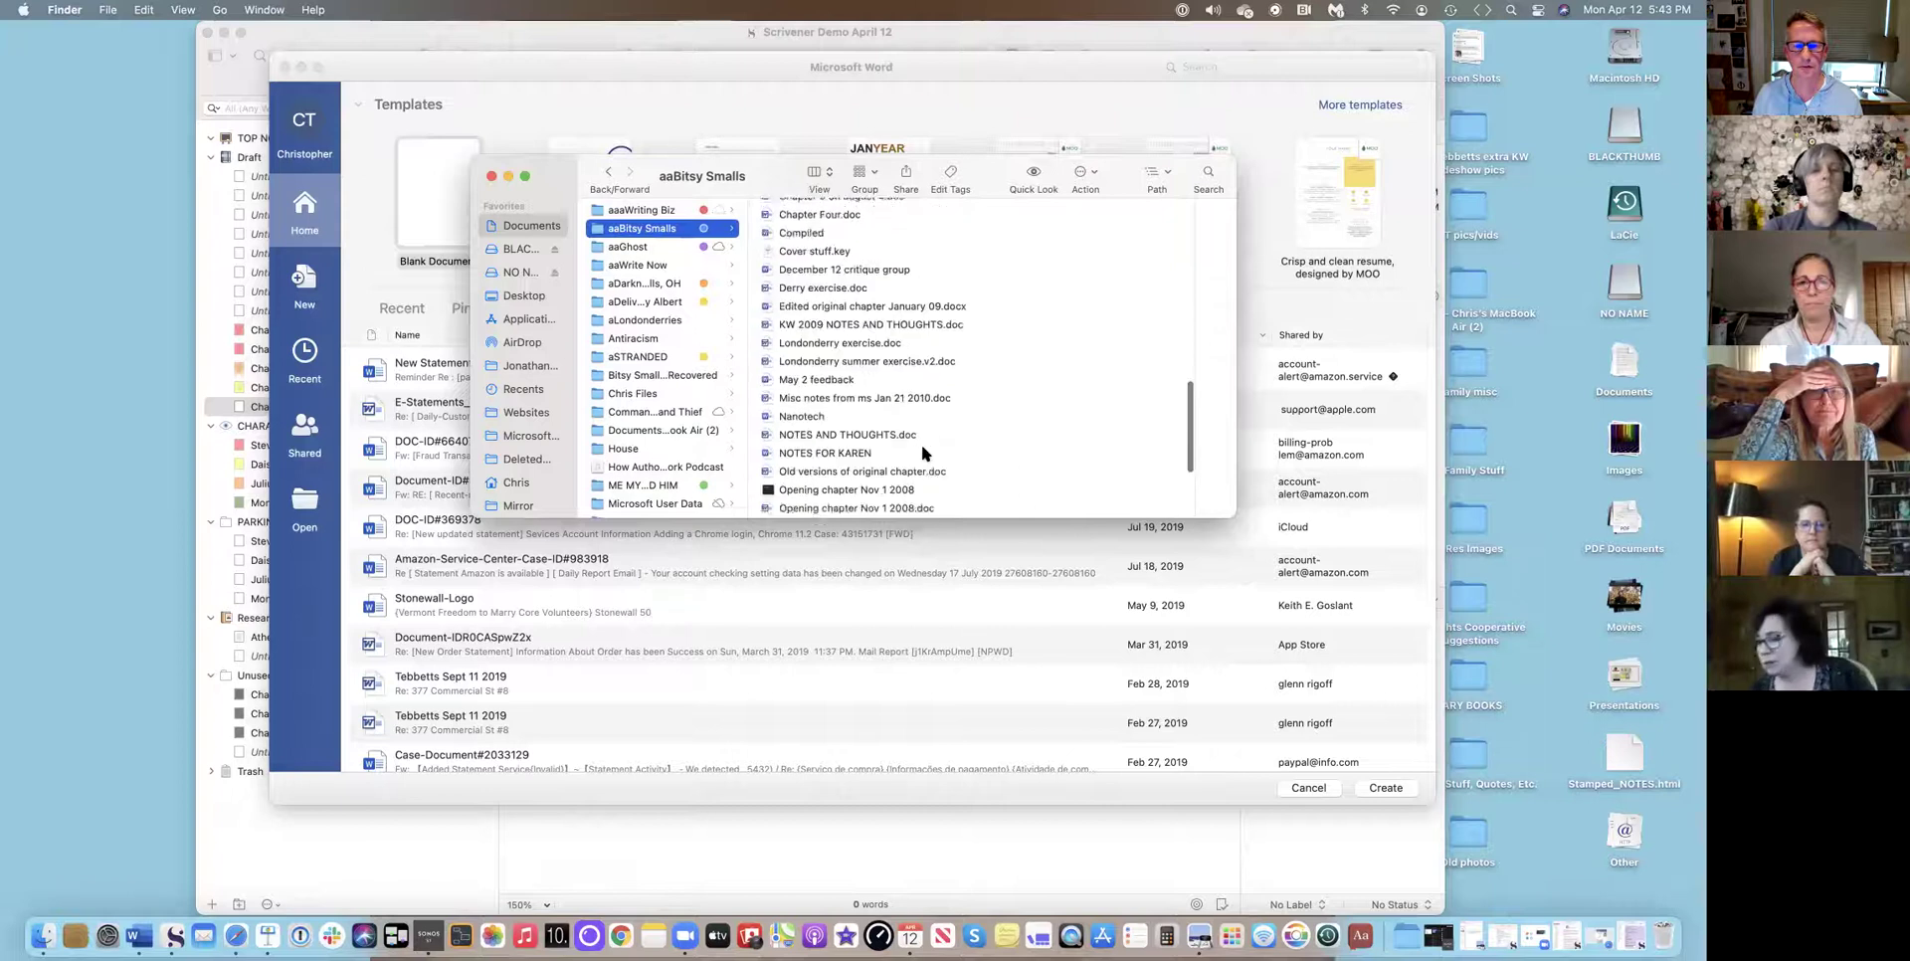
scroll(921, 444, up, 3)
double_click(908, 350)
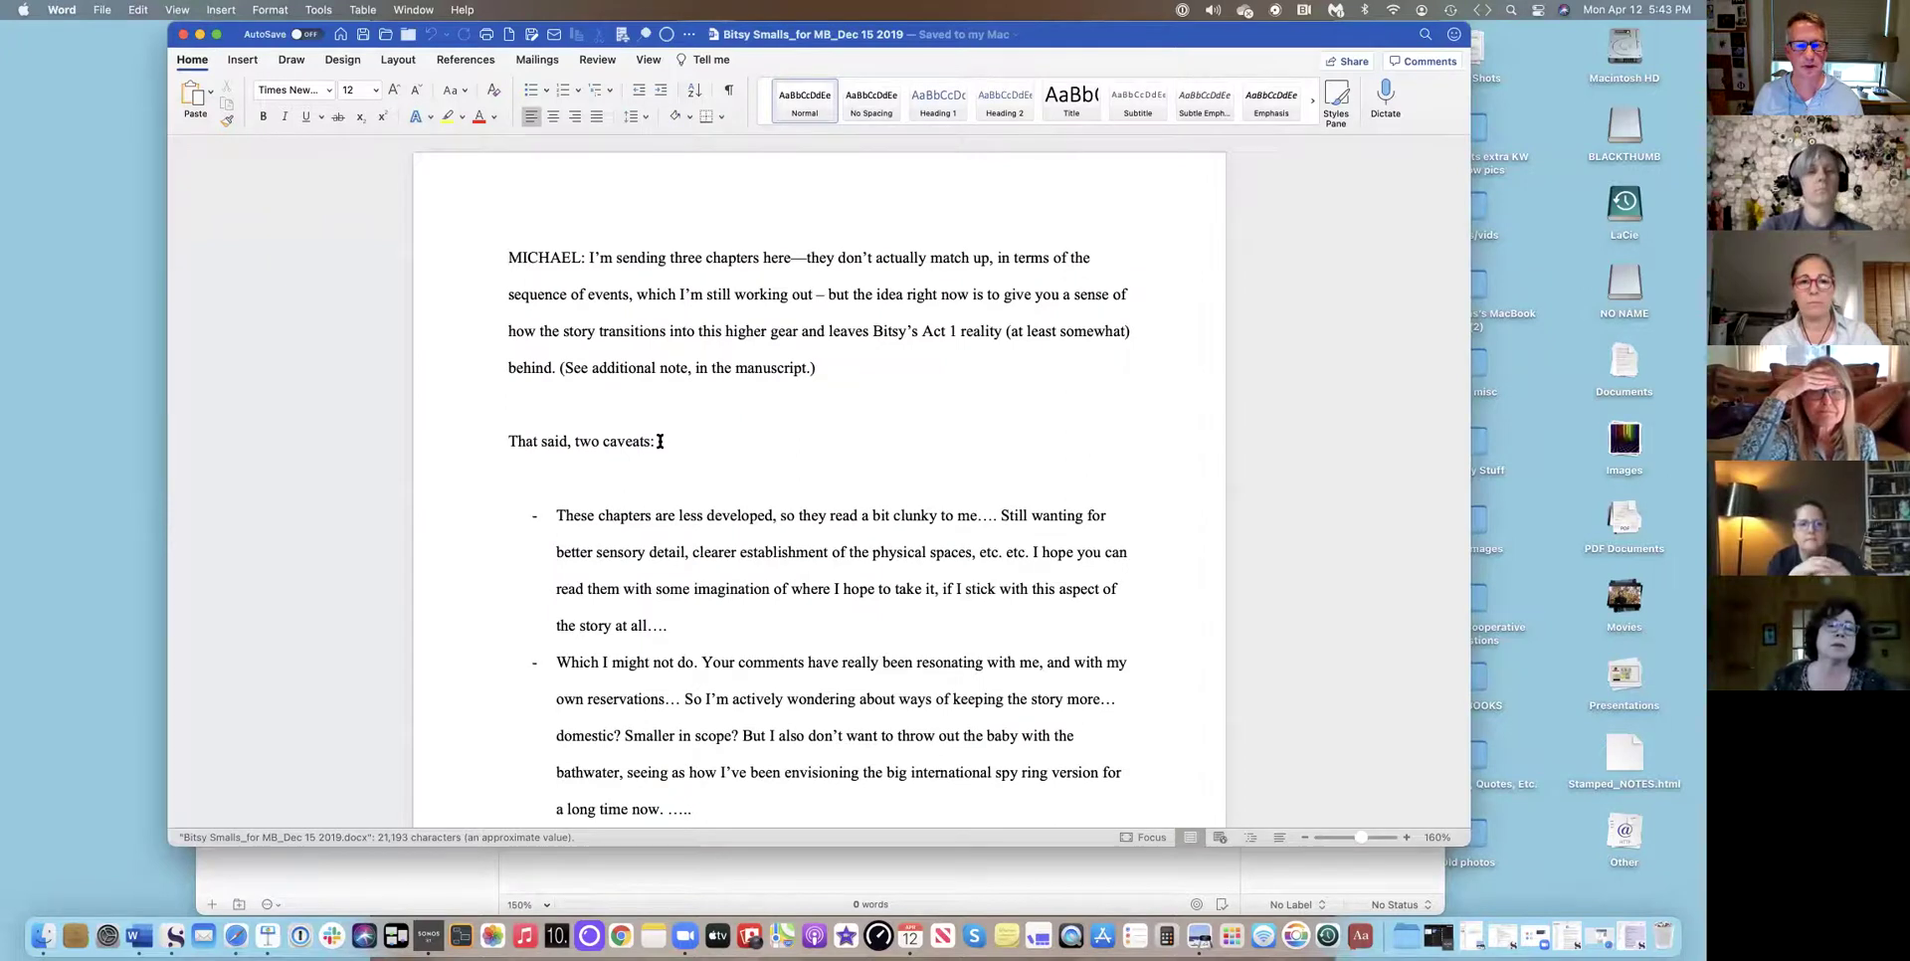
Copy the entire text of the Word manuscript, switch to Scrivener, and paste it into the first untitled document in Draft.
scroll(660, 440, down, 15)
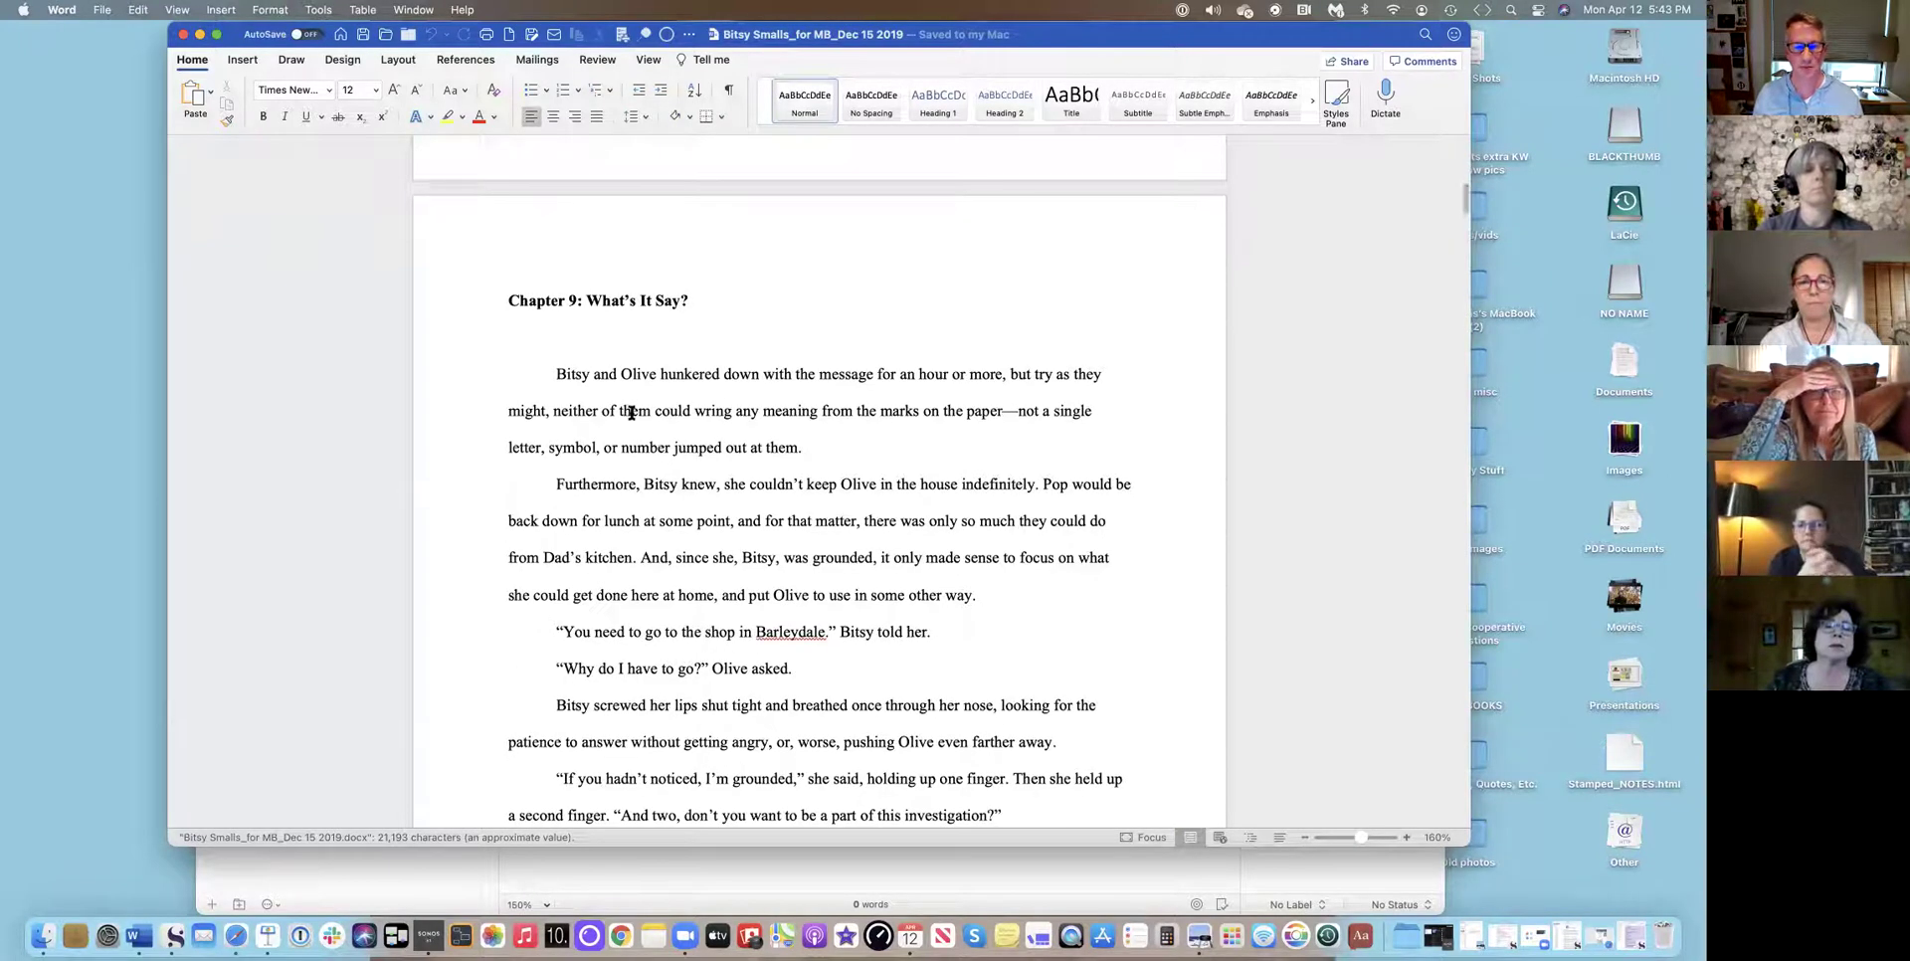
key(super+a)
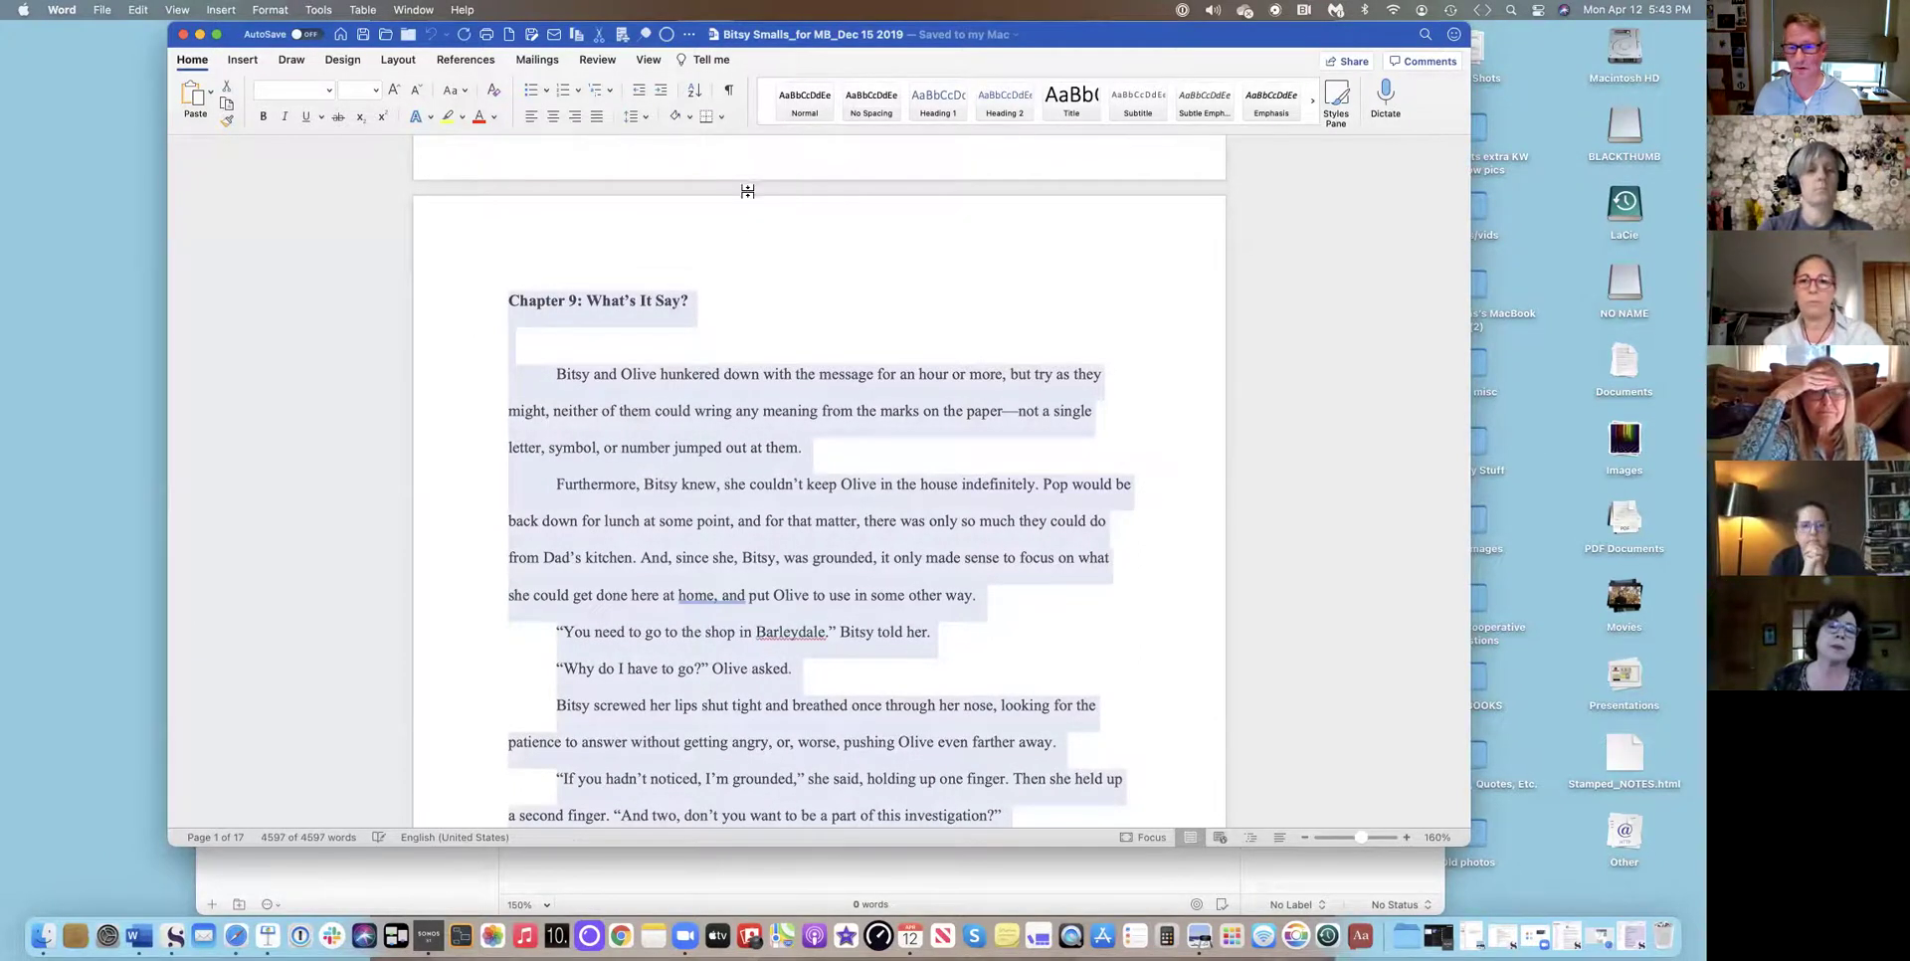
mouse_move(10, 945)
click(495, 444)
click(338, 176)
click(542, 194)
key(super+v)
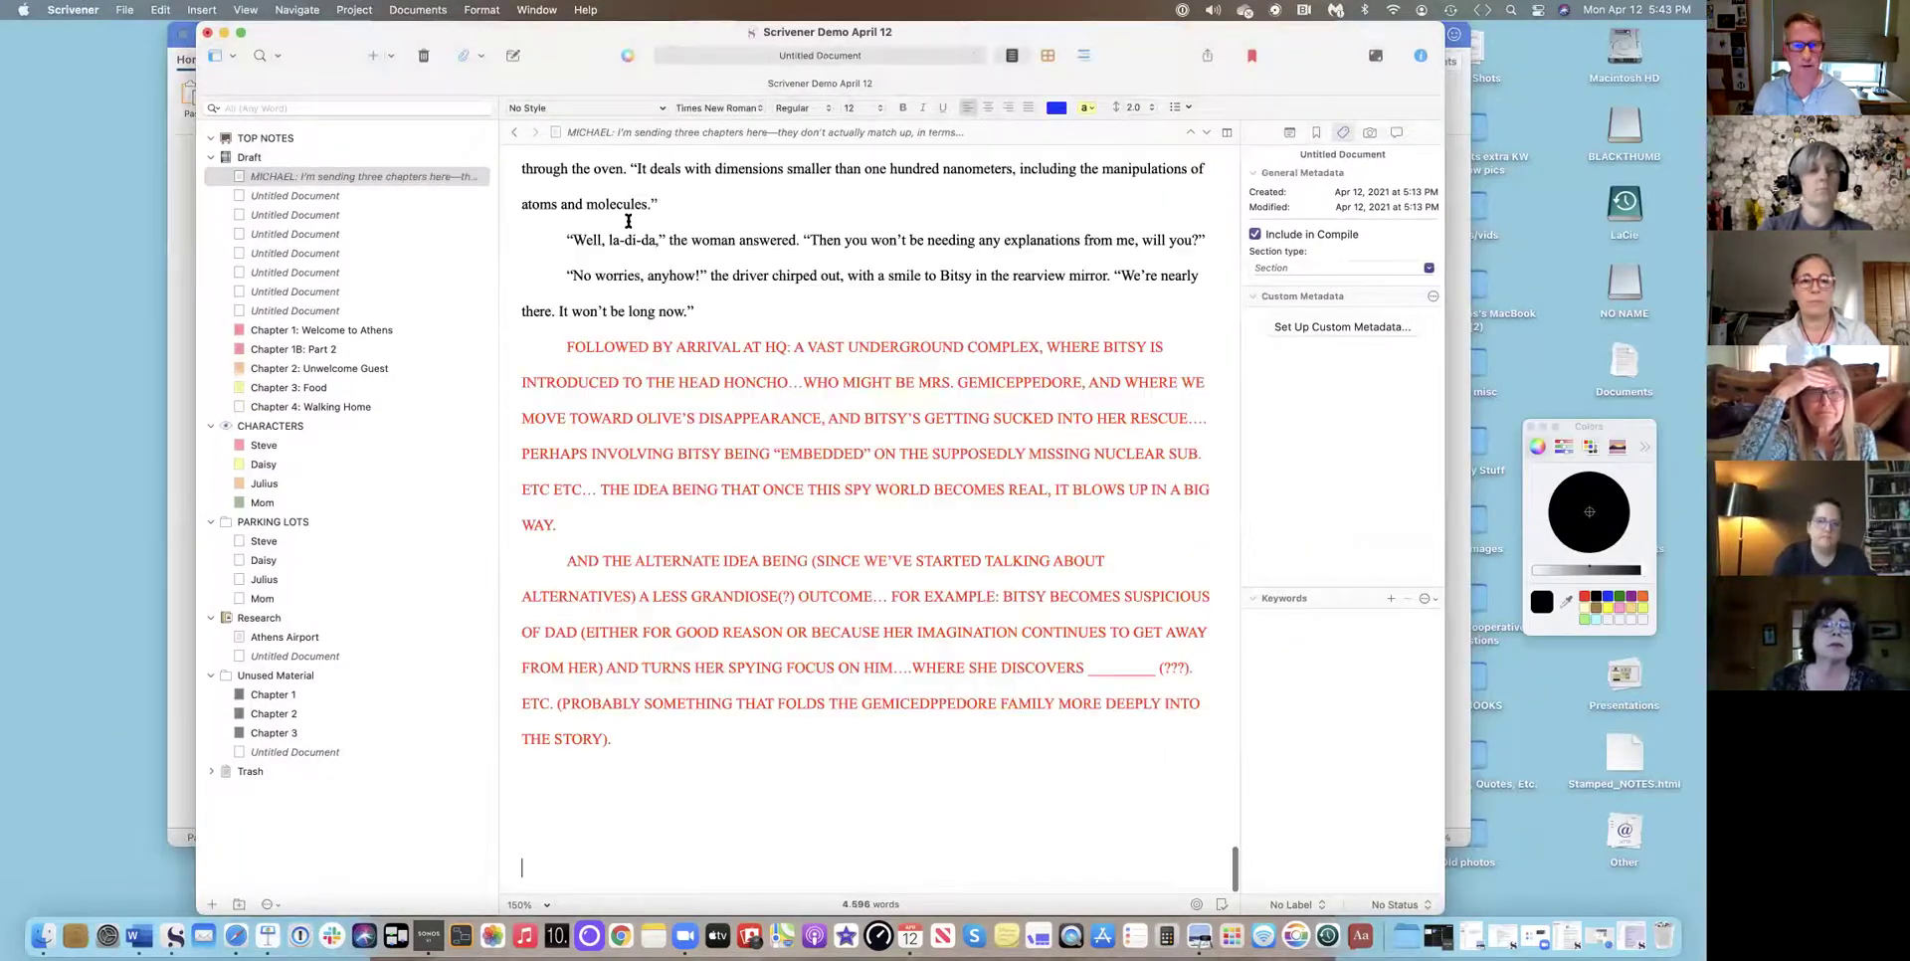
Delete the introductory note and the blank lines above the heading "Chapter 9: What's It Say?" in the pasted manuscript.
scroll(768, 380, up, 20)
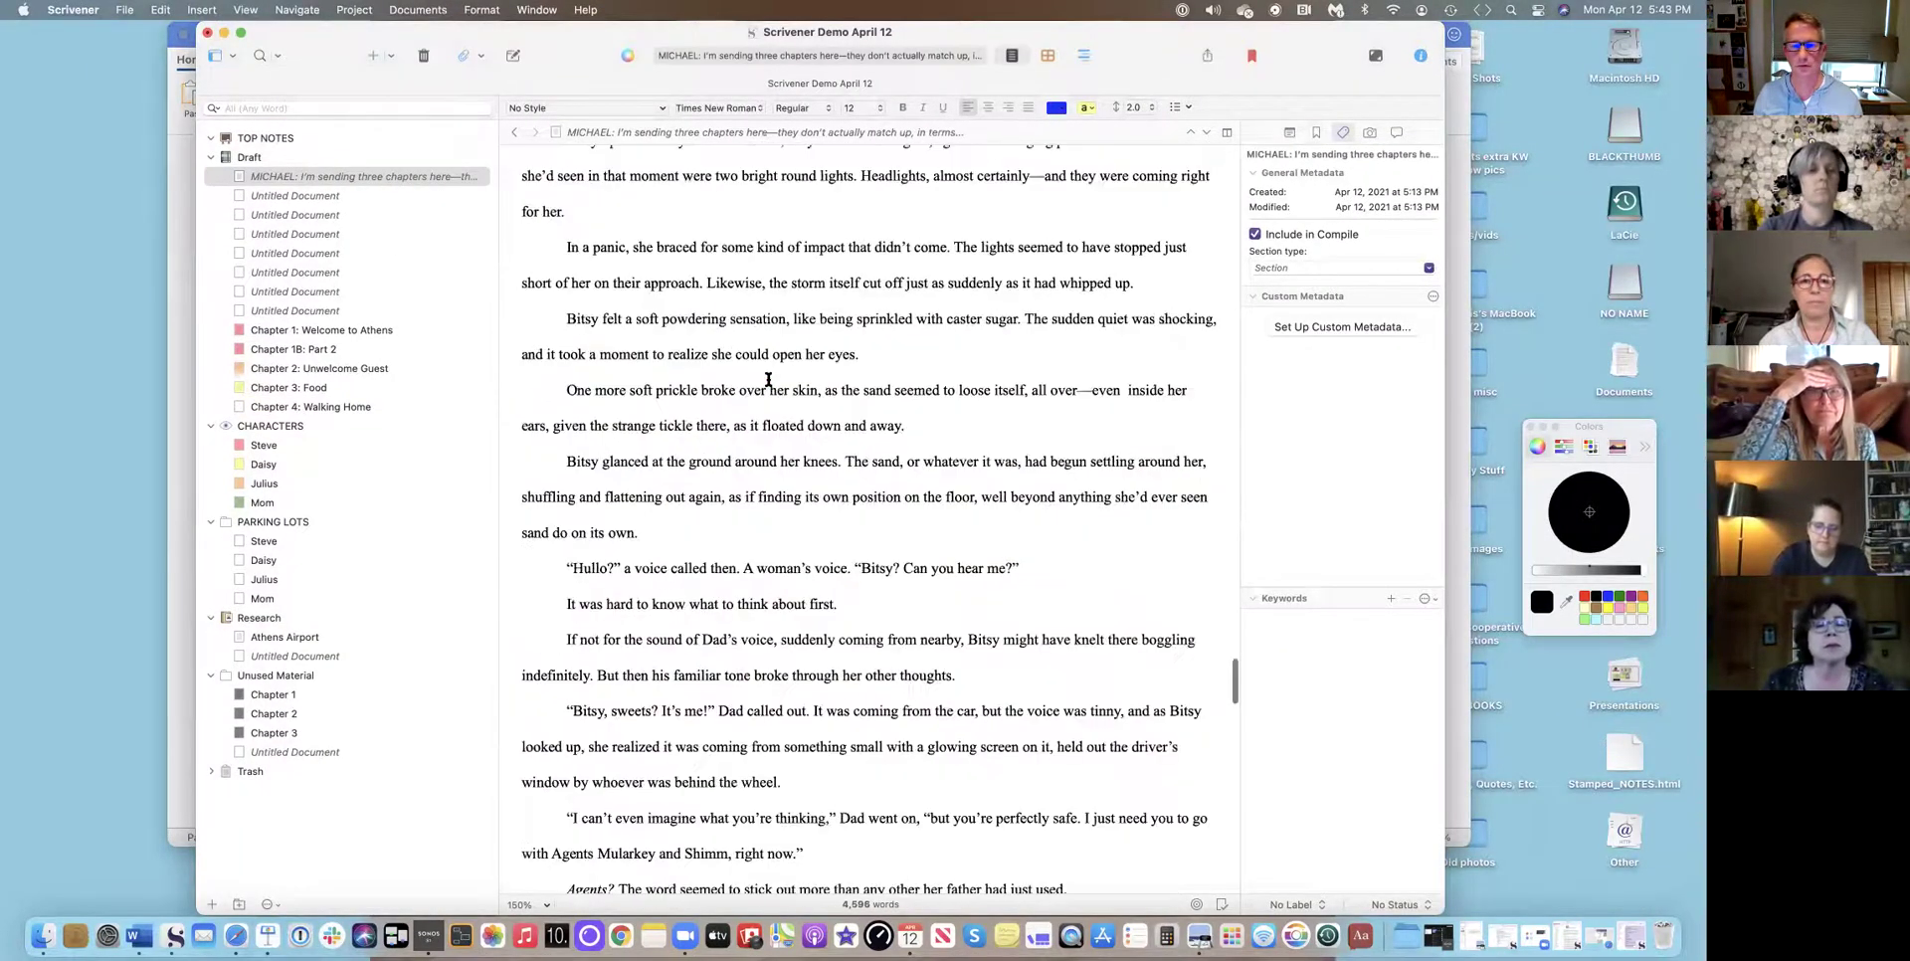
drag(534, 187, 733, 748)
key(BackSpace)
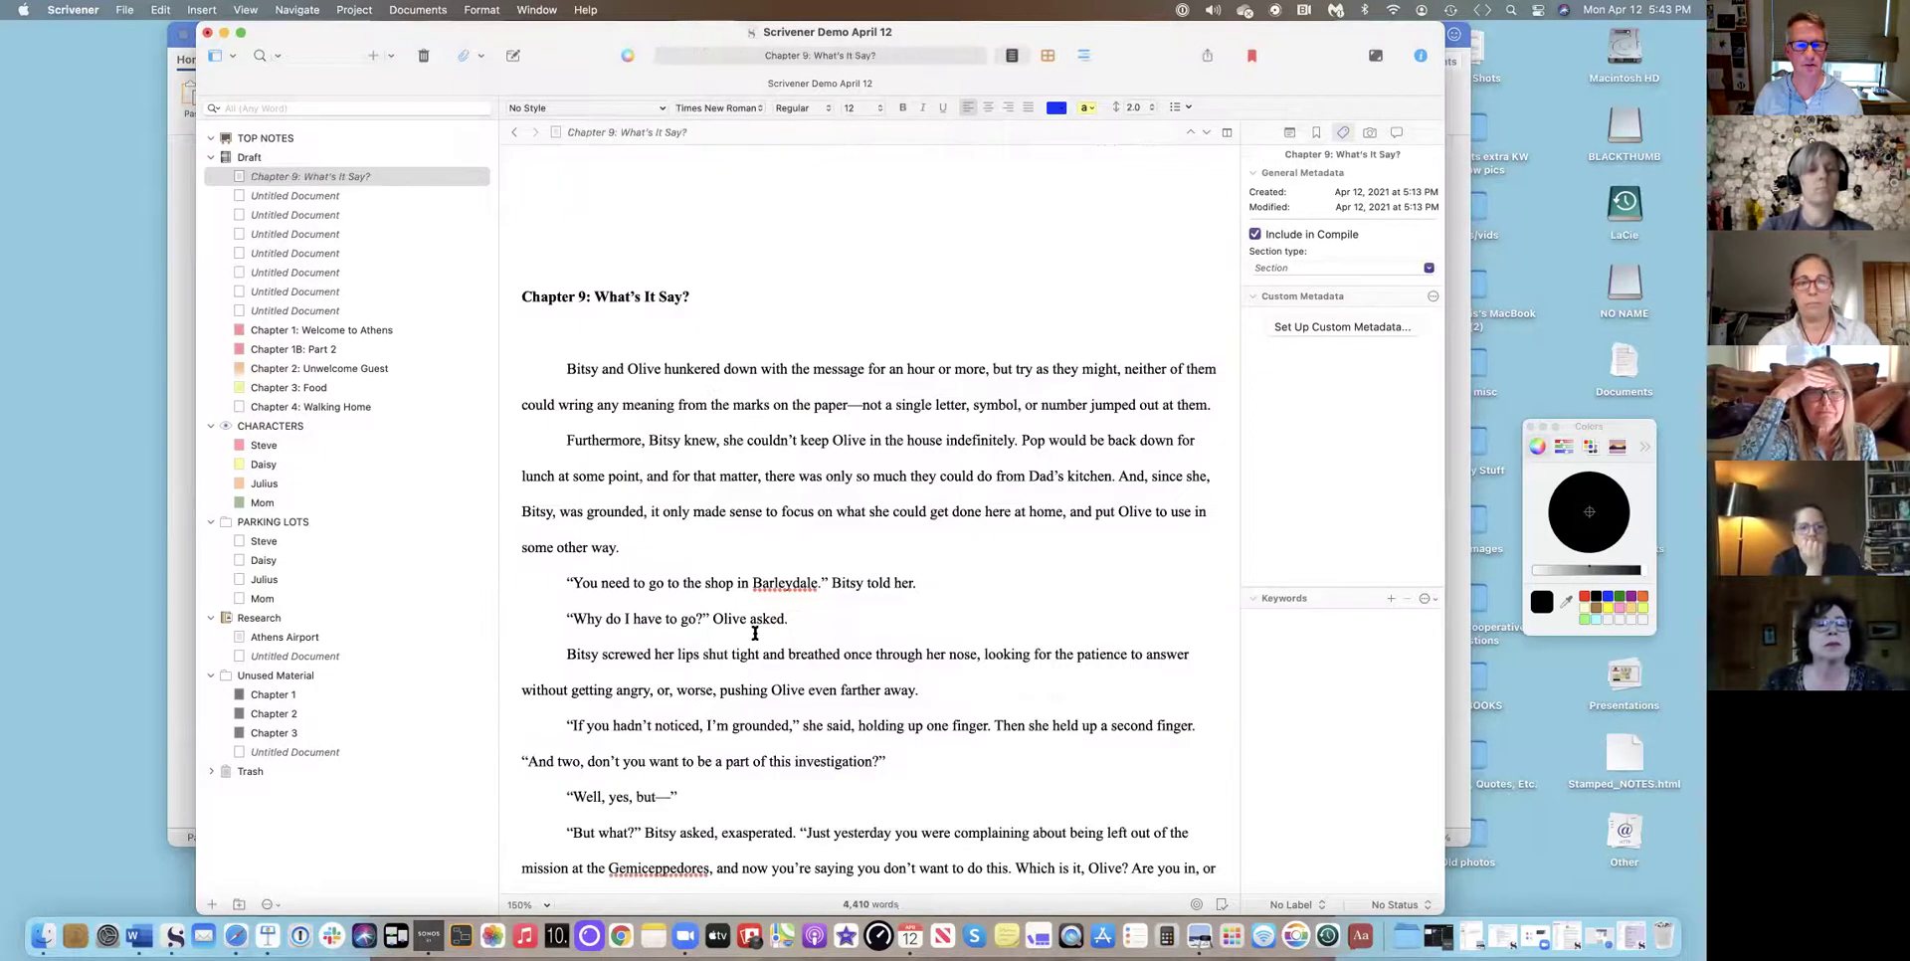
click(523, 299)
key(BackSpace)
key(BackSpace)
key(BackSpace)
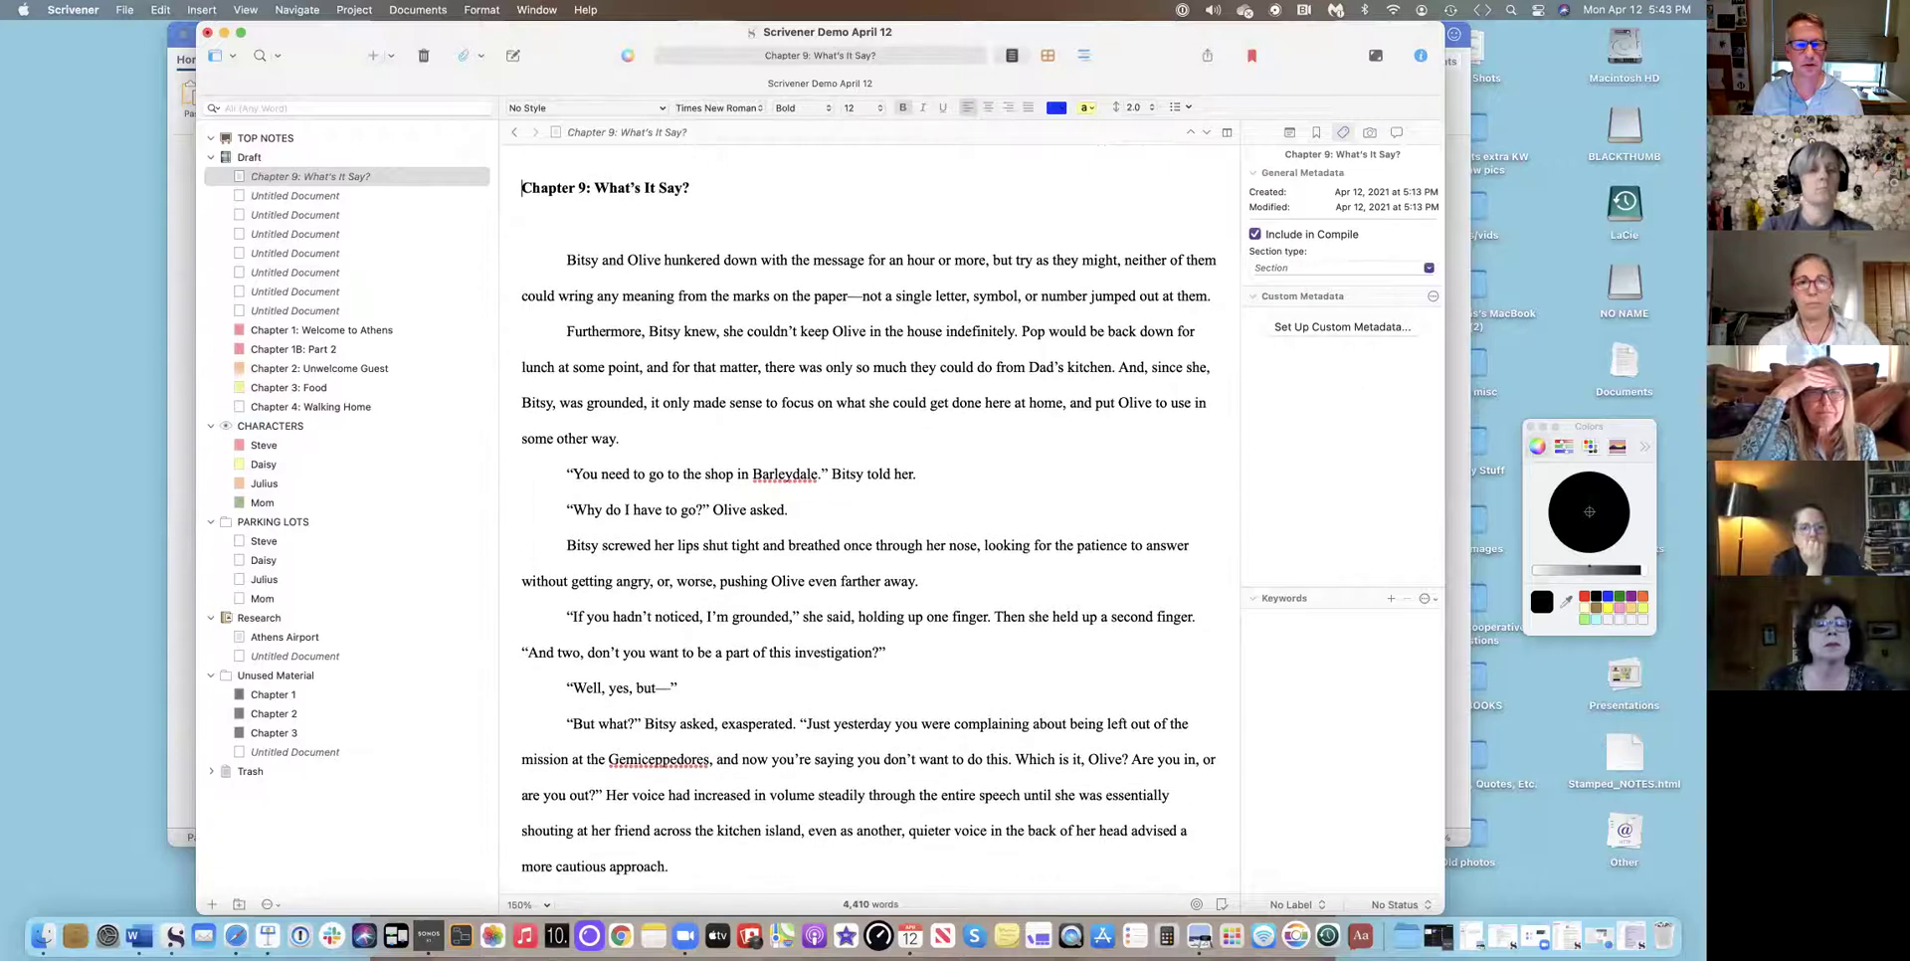
Locate the "Chapter 10: Down and Through" heading in the manuscript and check the TOP NOTES list for the split command.
click(537, 312)
scroll(555, 249, down, 10)
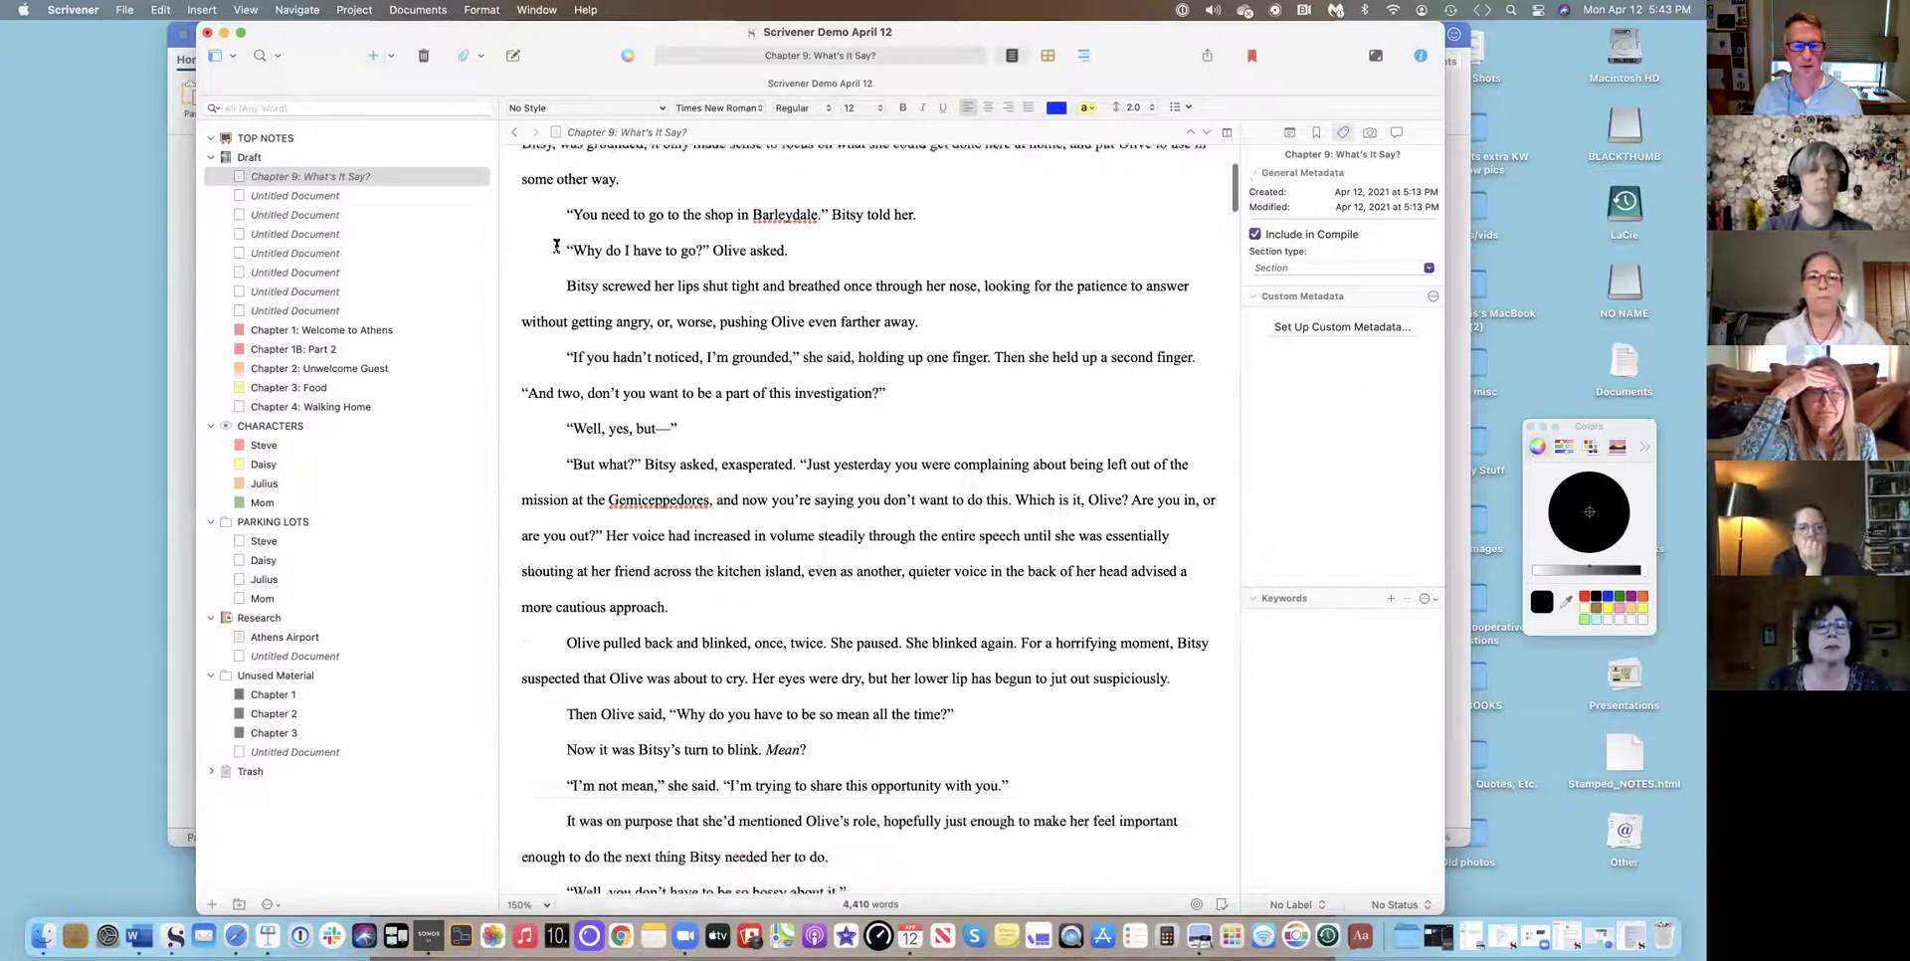
scroll(558, 255, down, 15)
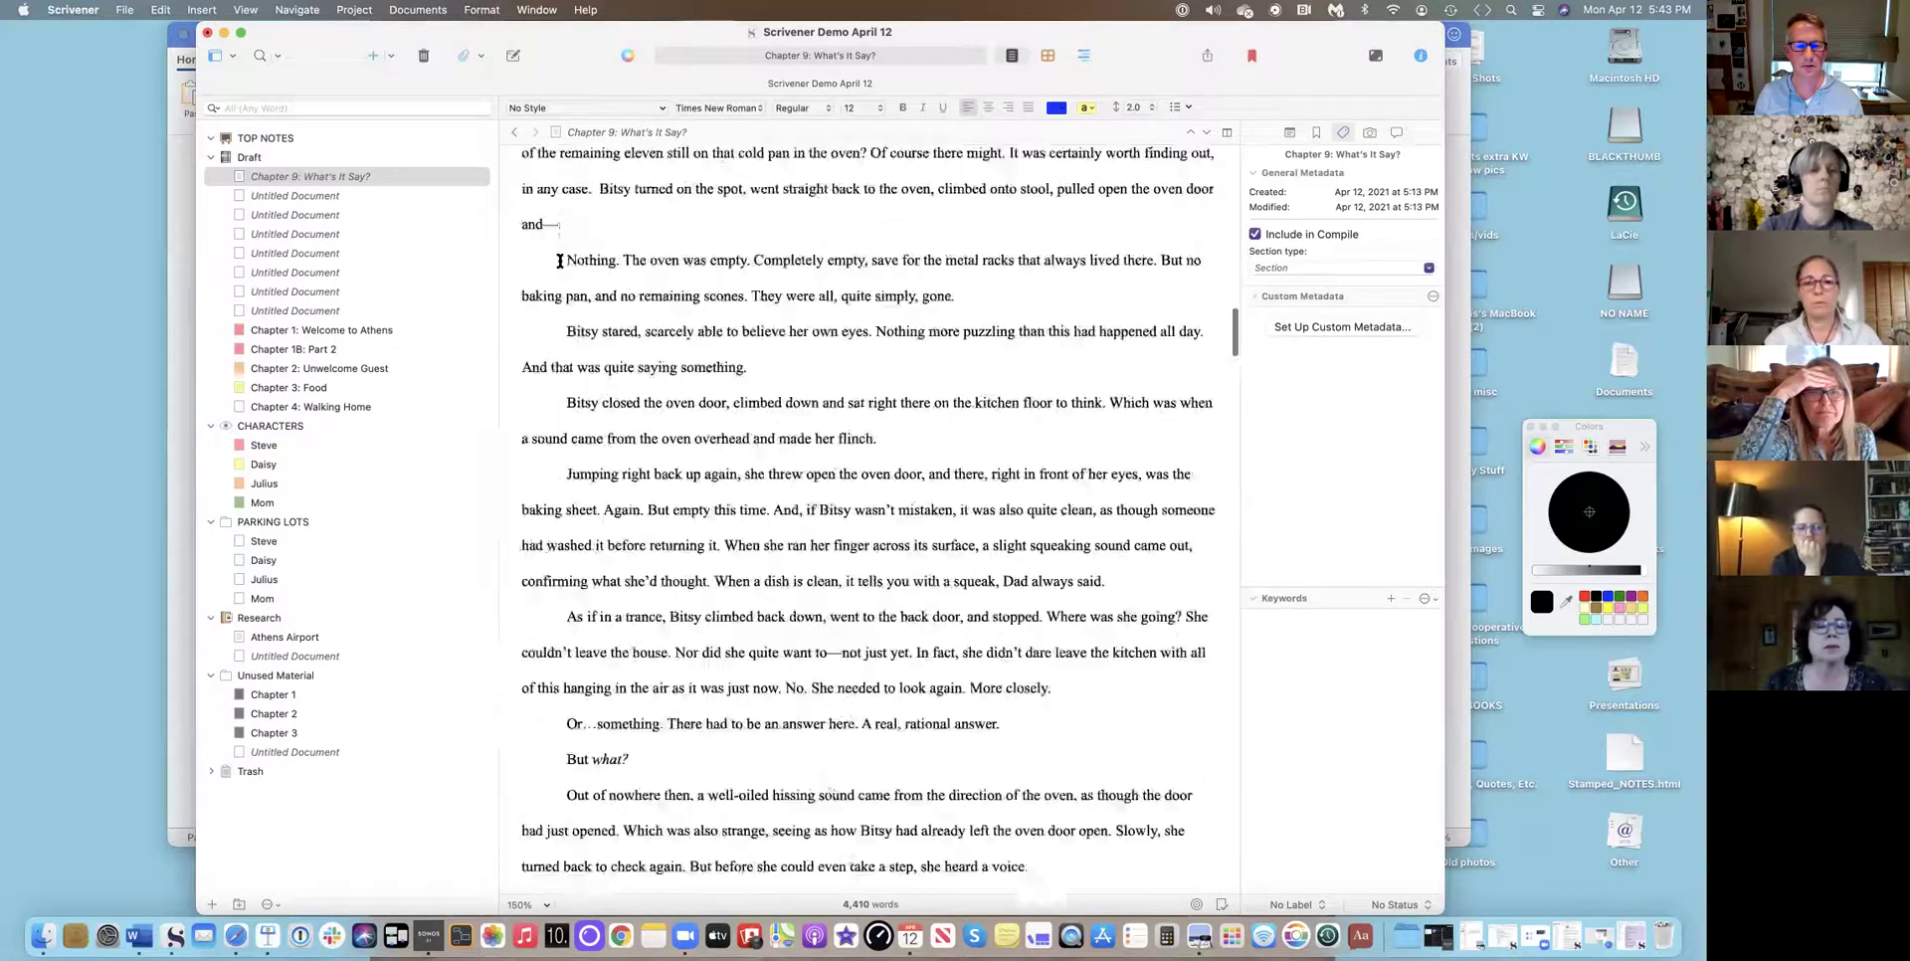
scroll(559, 261, down, 15)
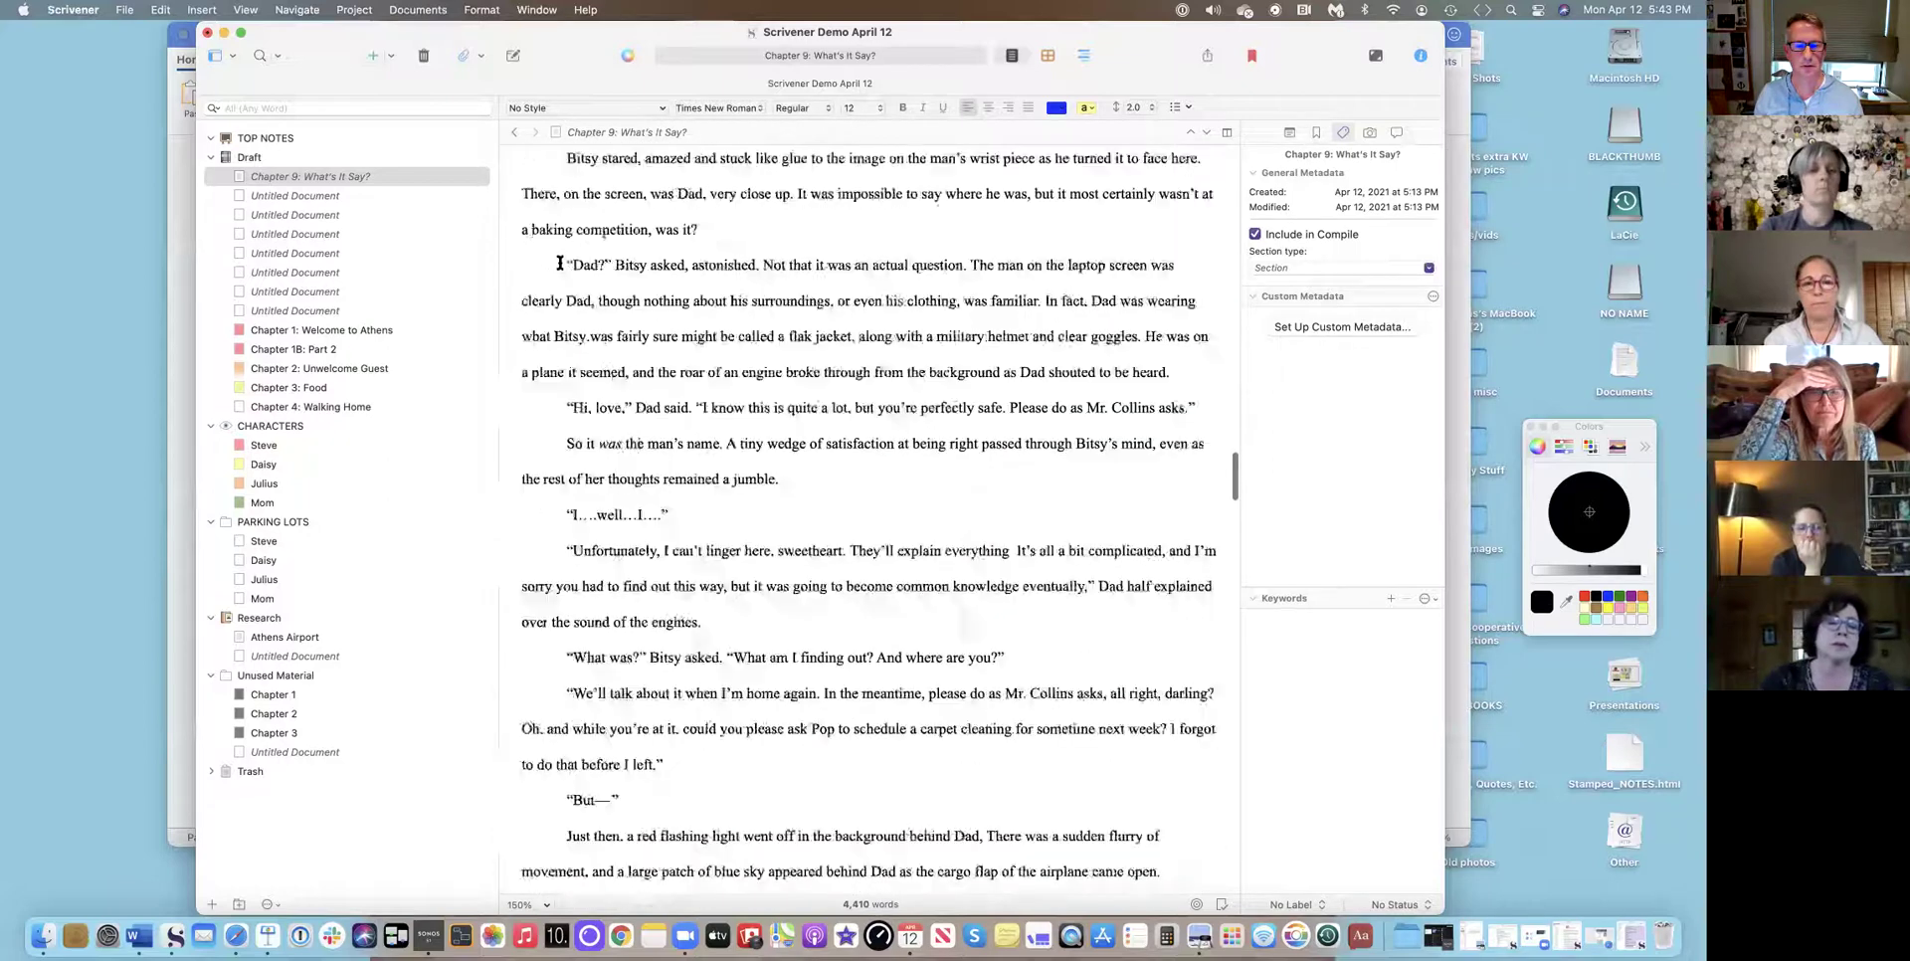
scroll(561, 267, down, 5)
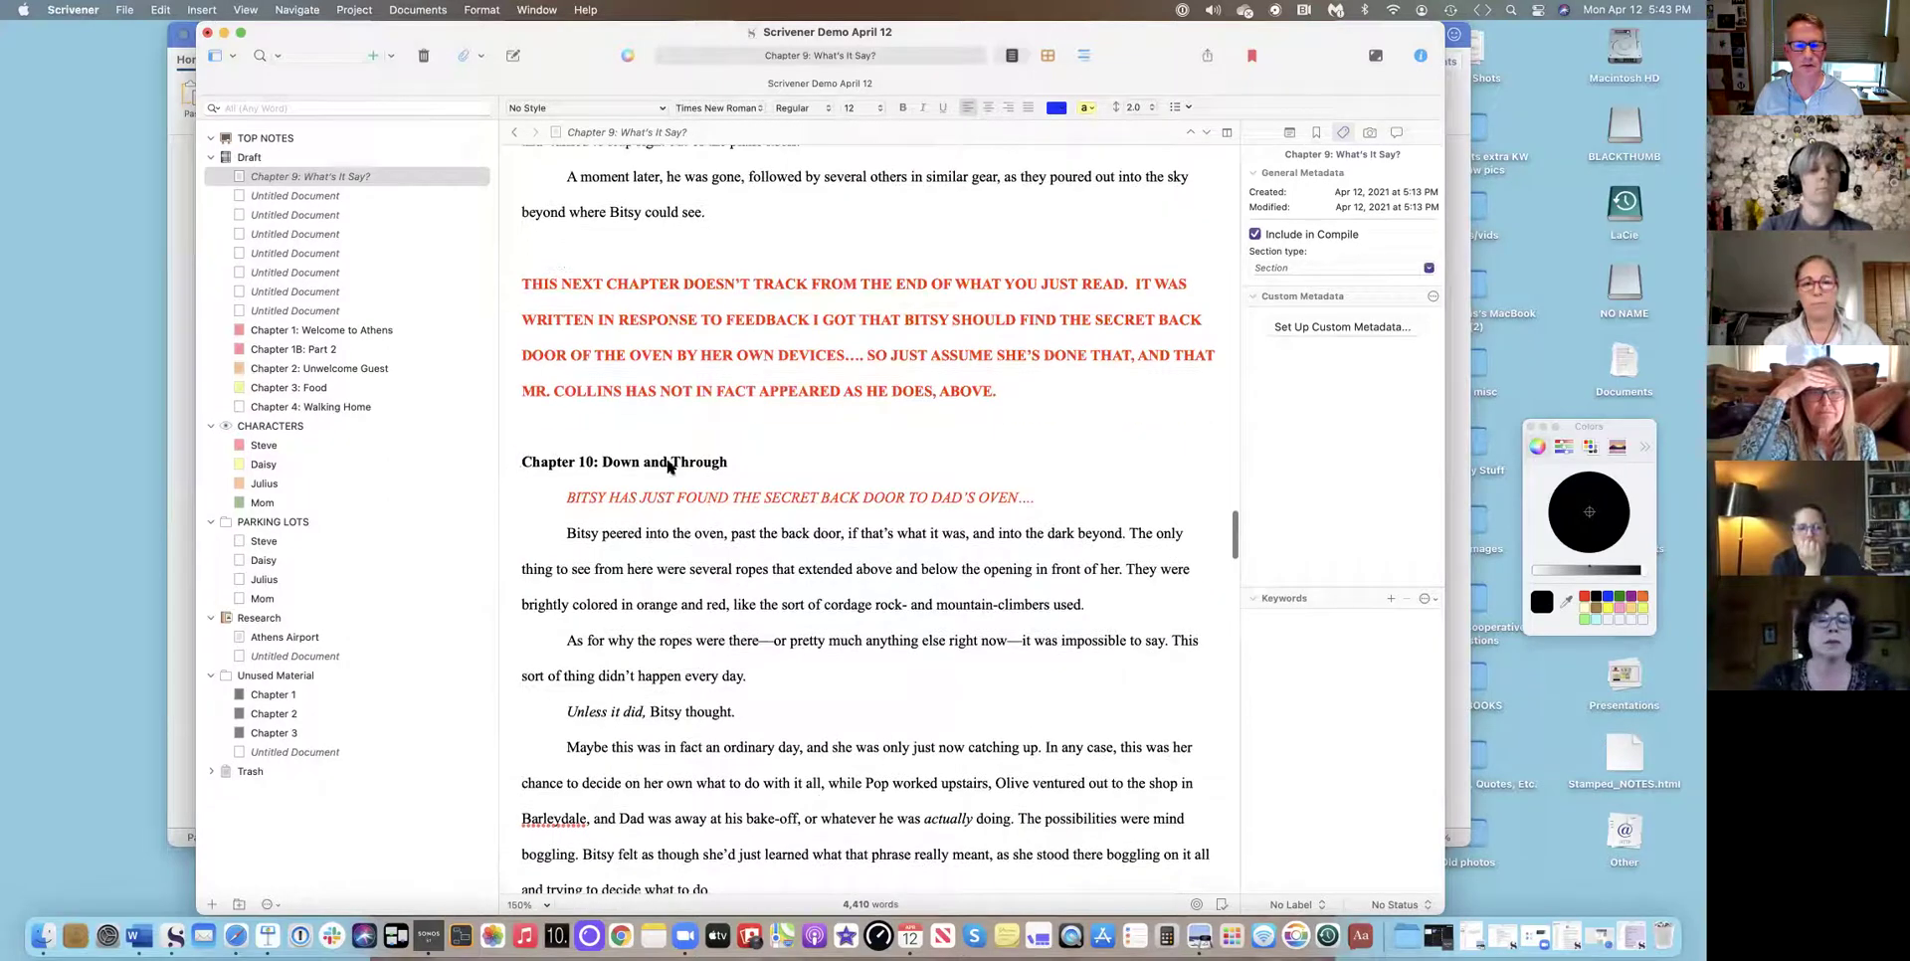
drag(668, 466, 722, 463)
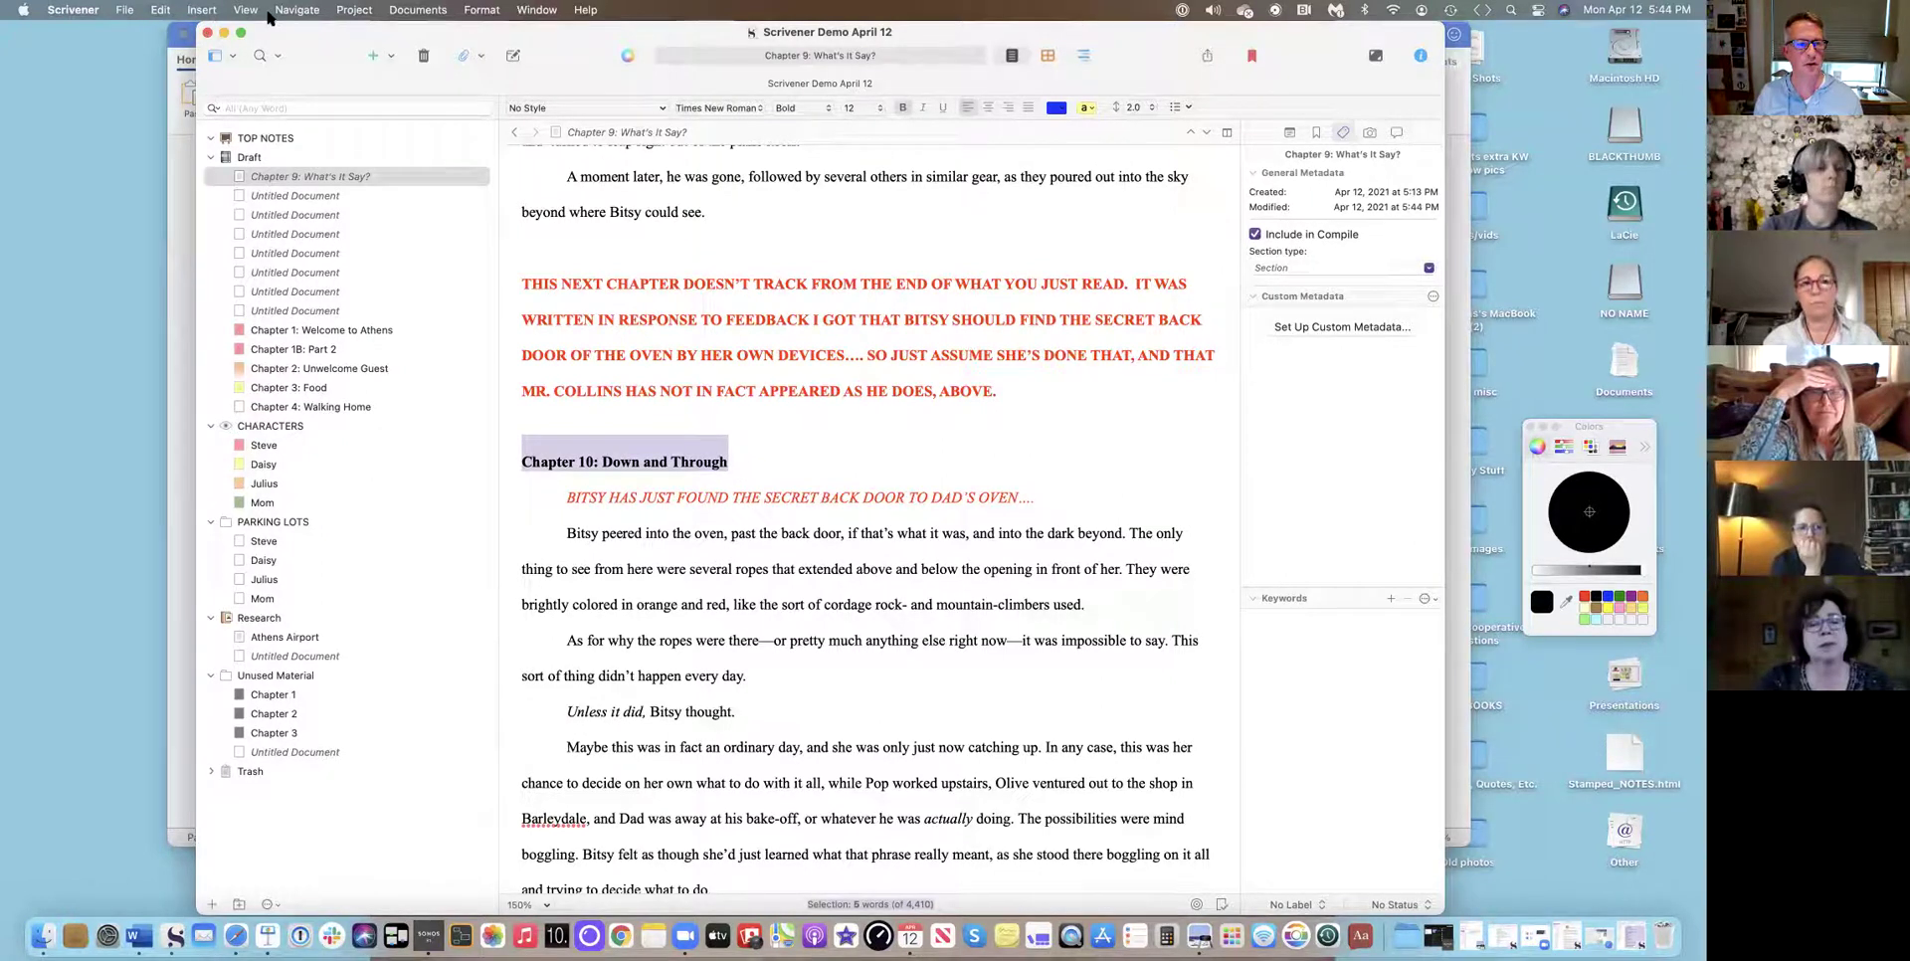
click(264, 139)
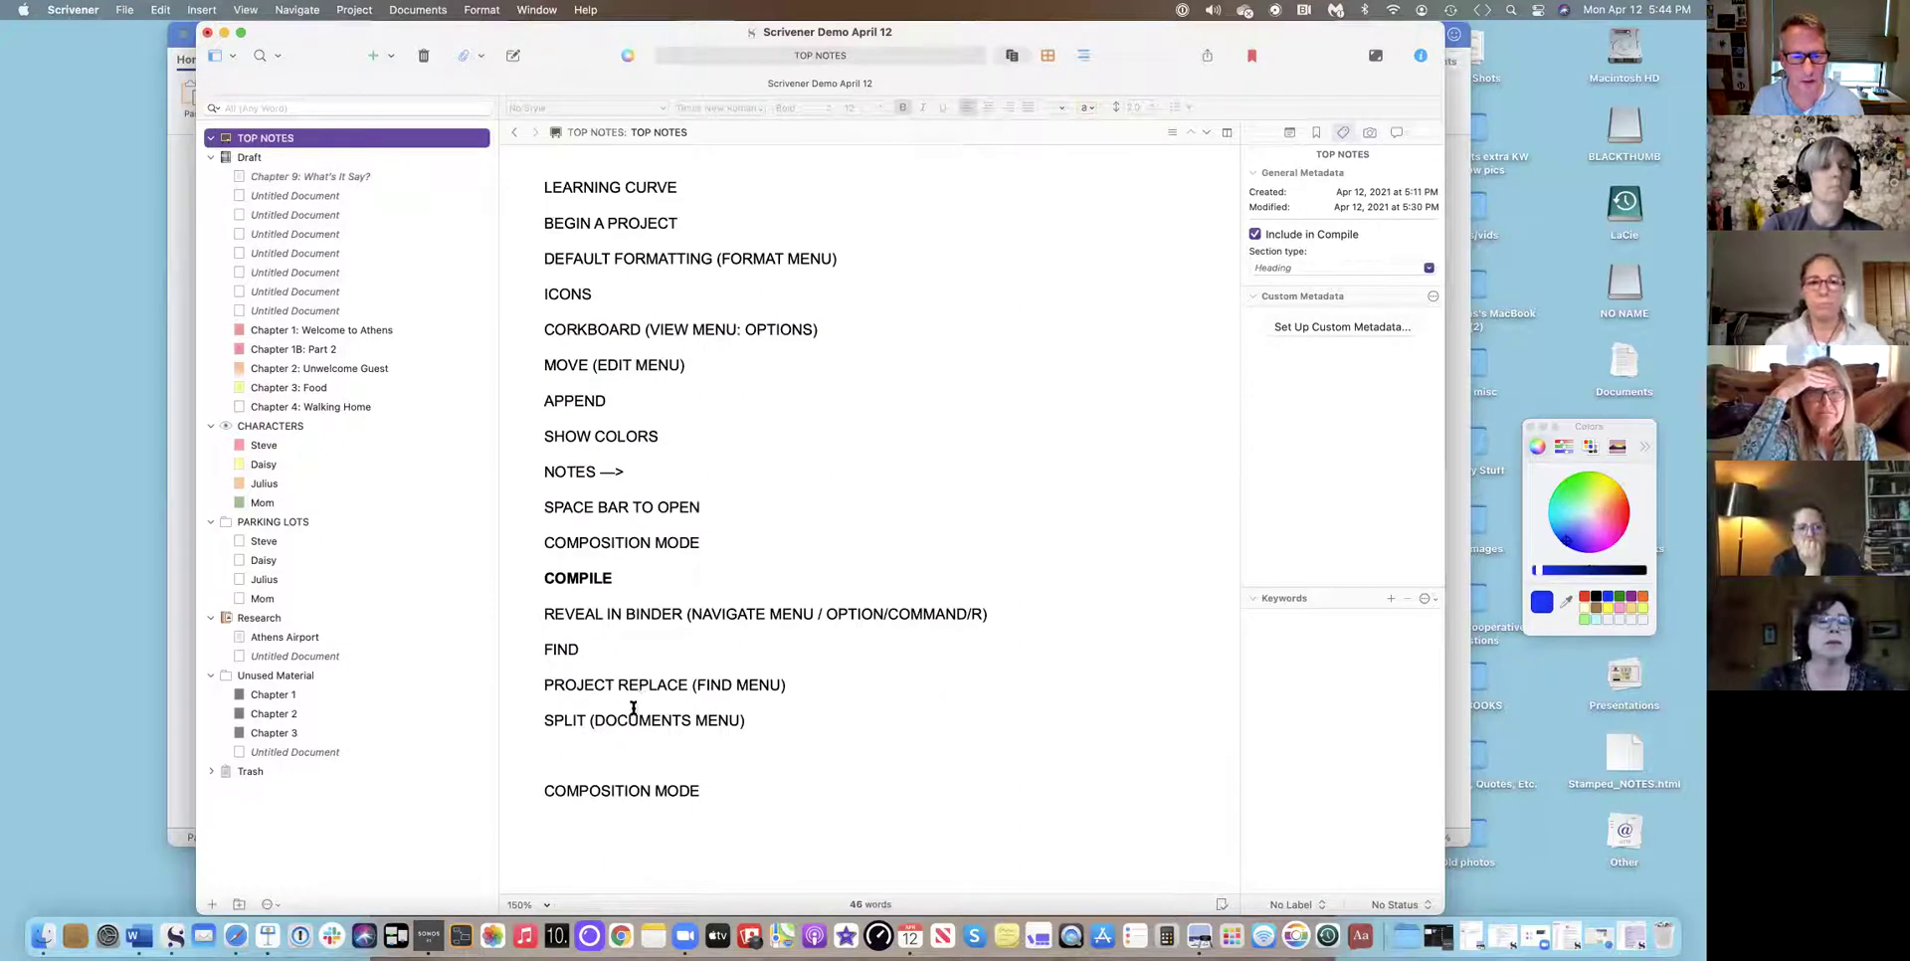
click(280, 176)
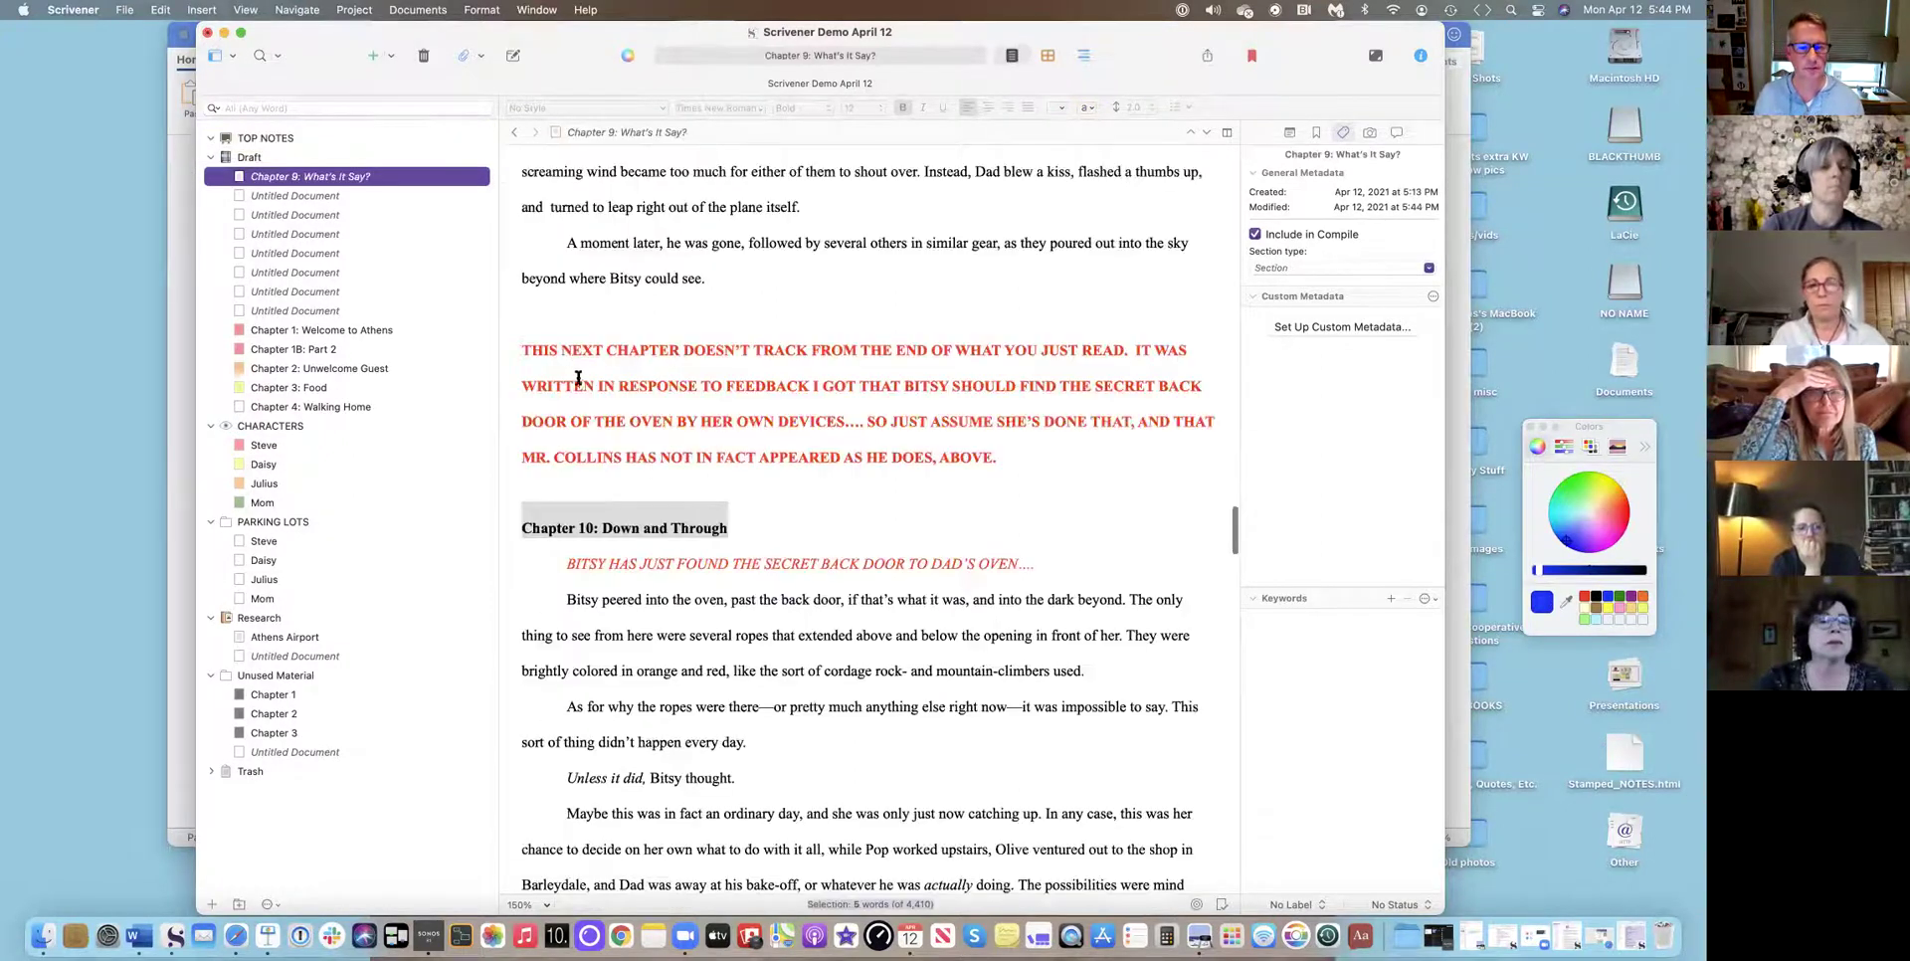
Split the Chapter 9 document at the heading "Chapter 10: Down and Through", using that selected heading as the new document's title.
drag(723, 516, 523, 523)
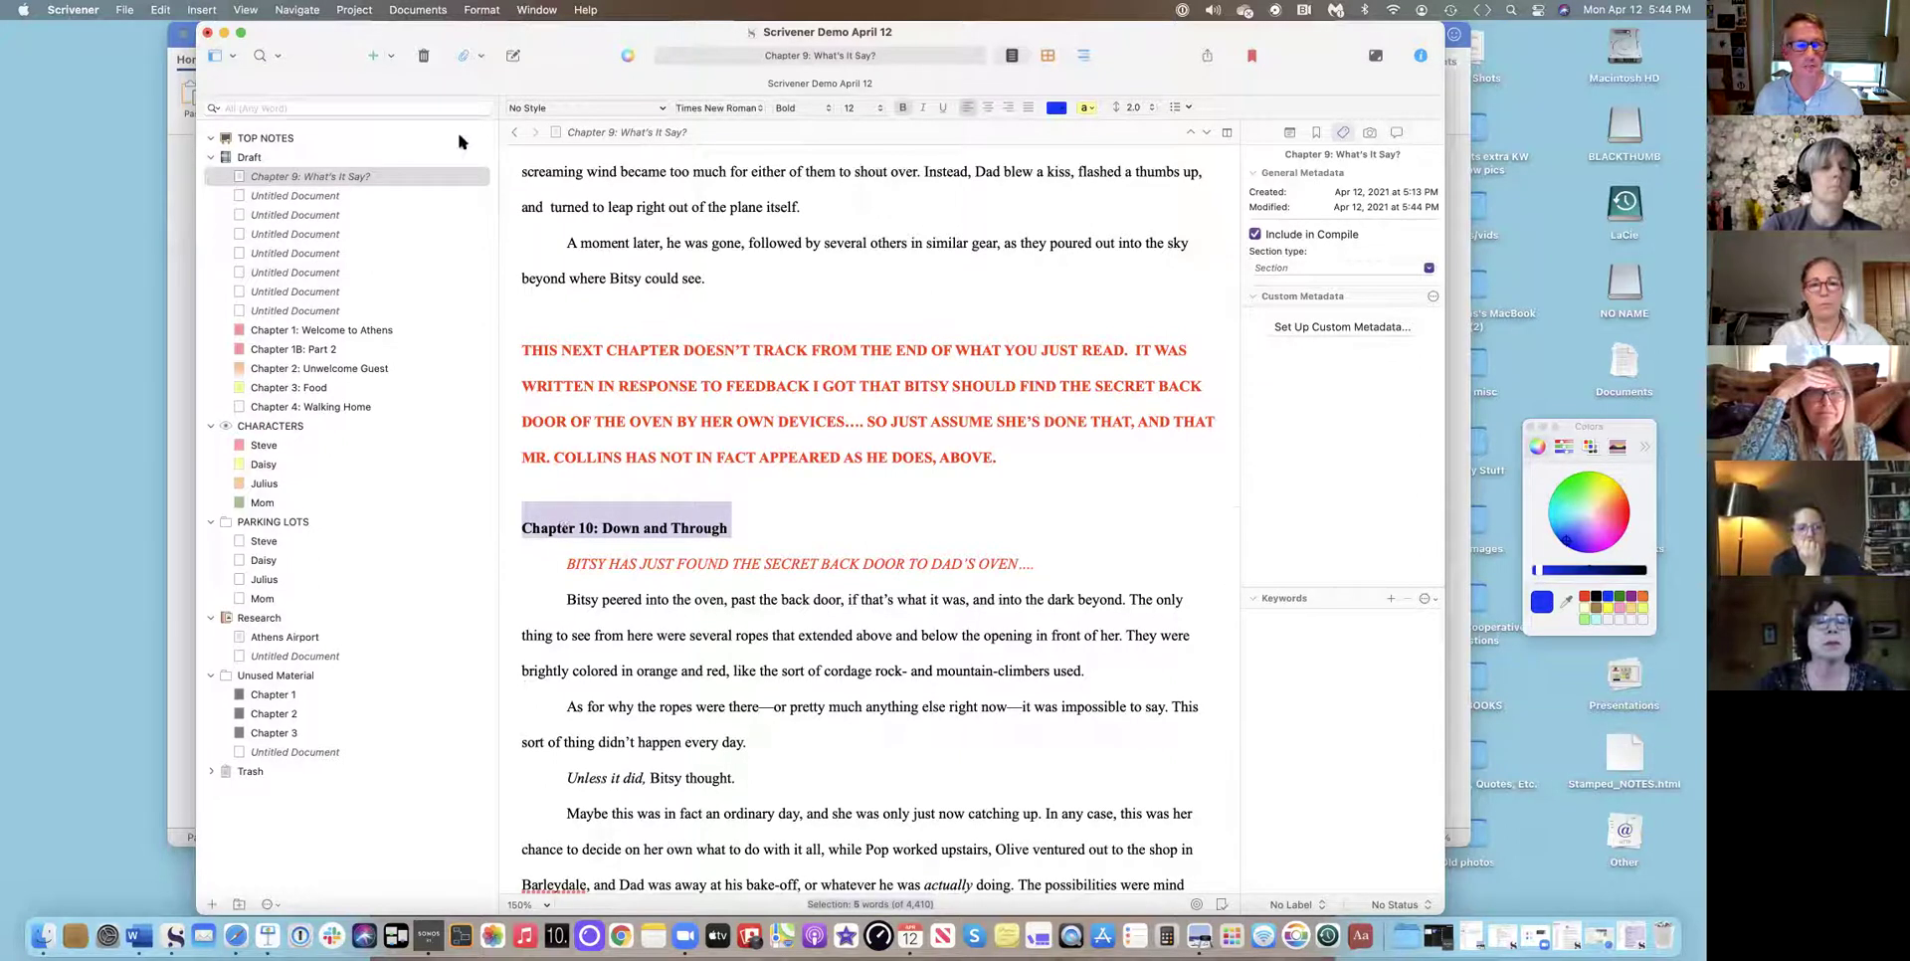
click(395, 10)
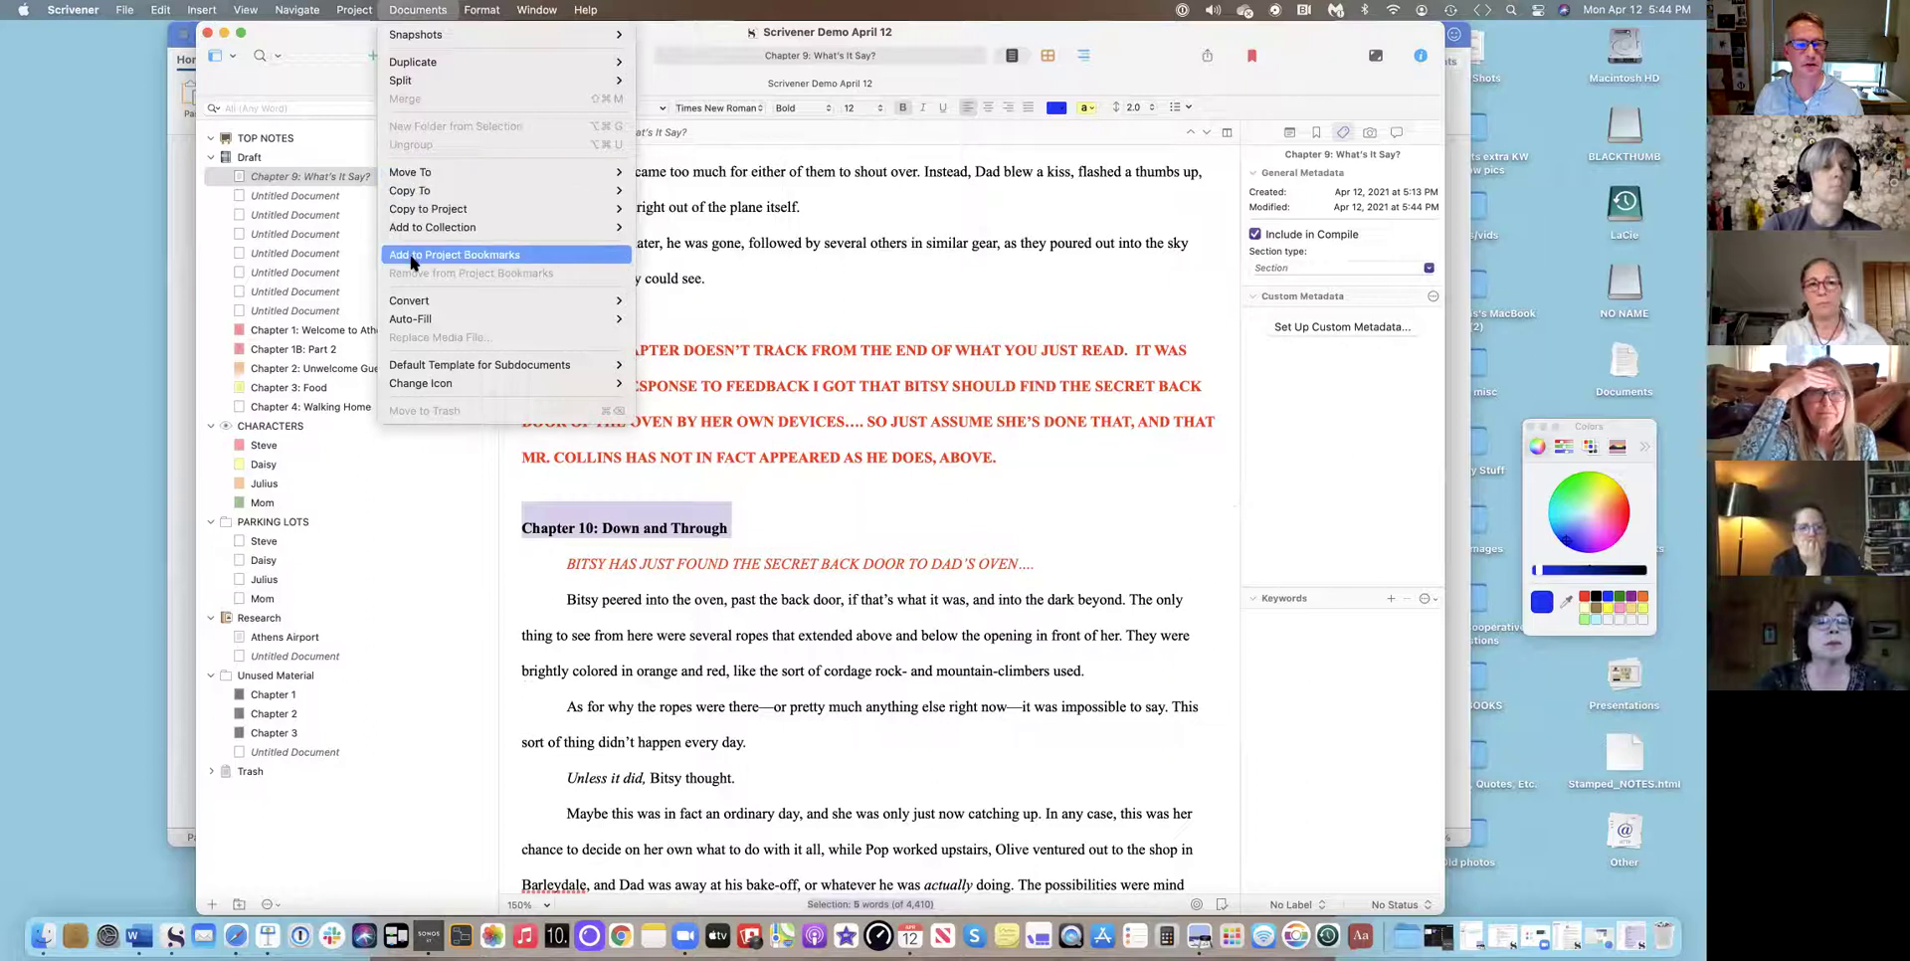
mouse_move(626, 81)
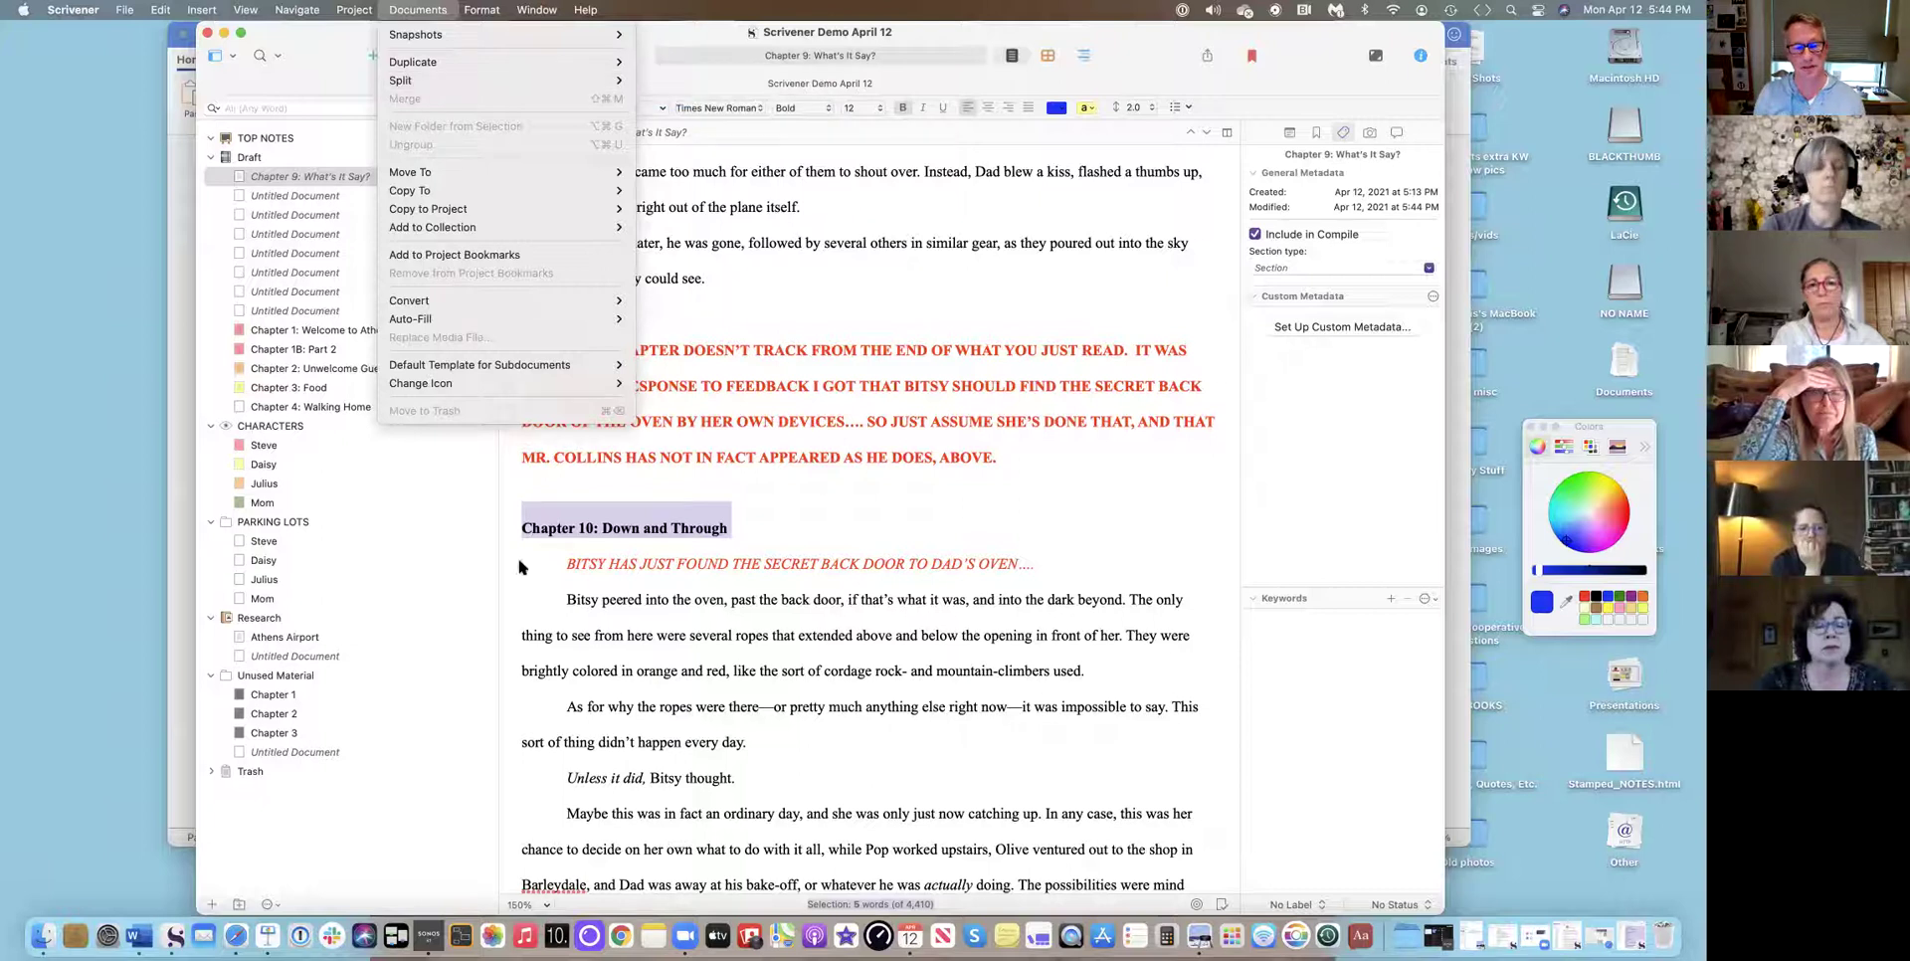
click(733, 36)
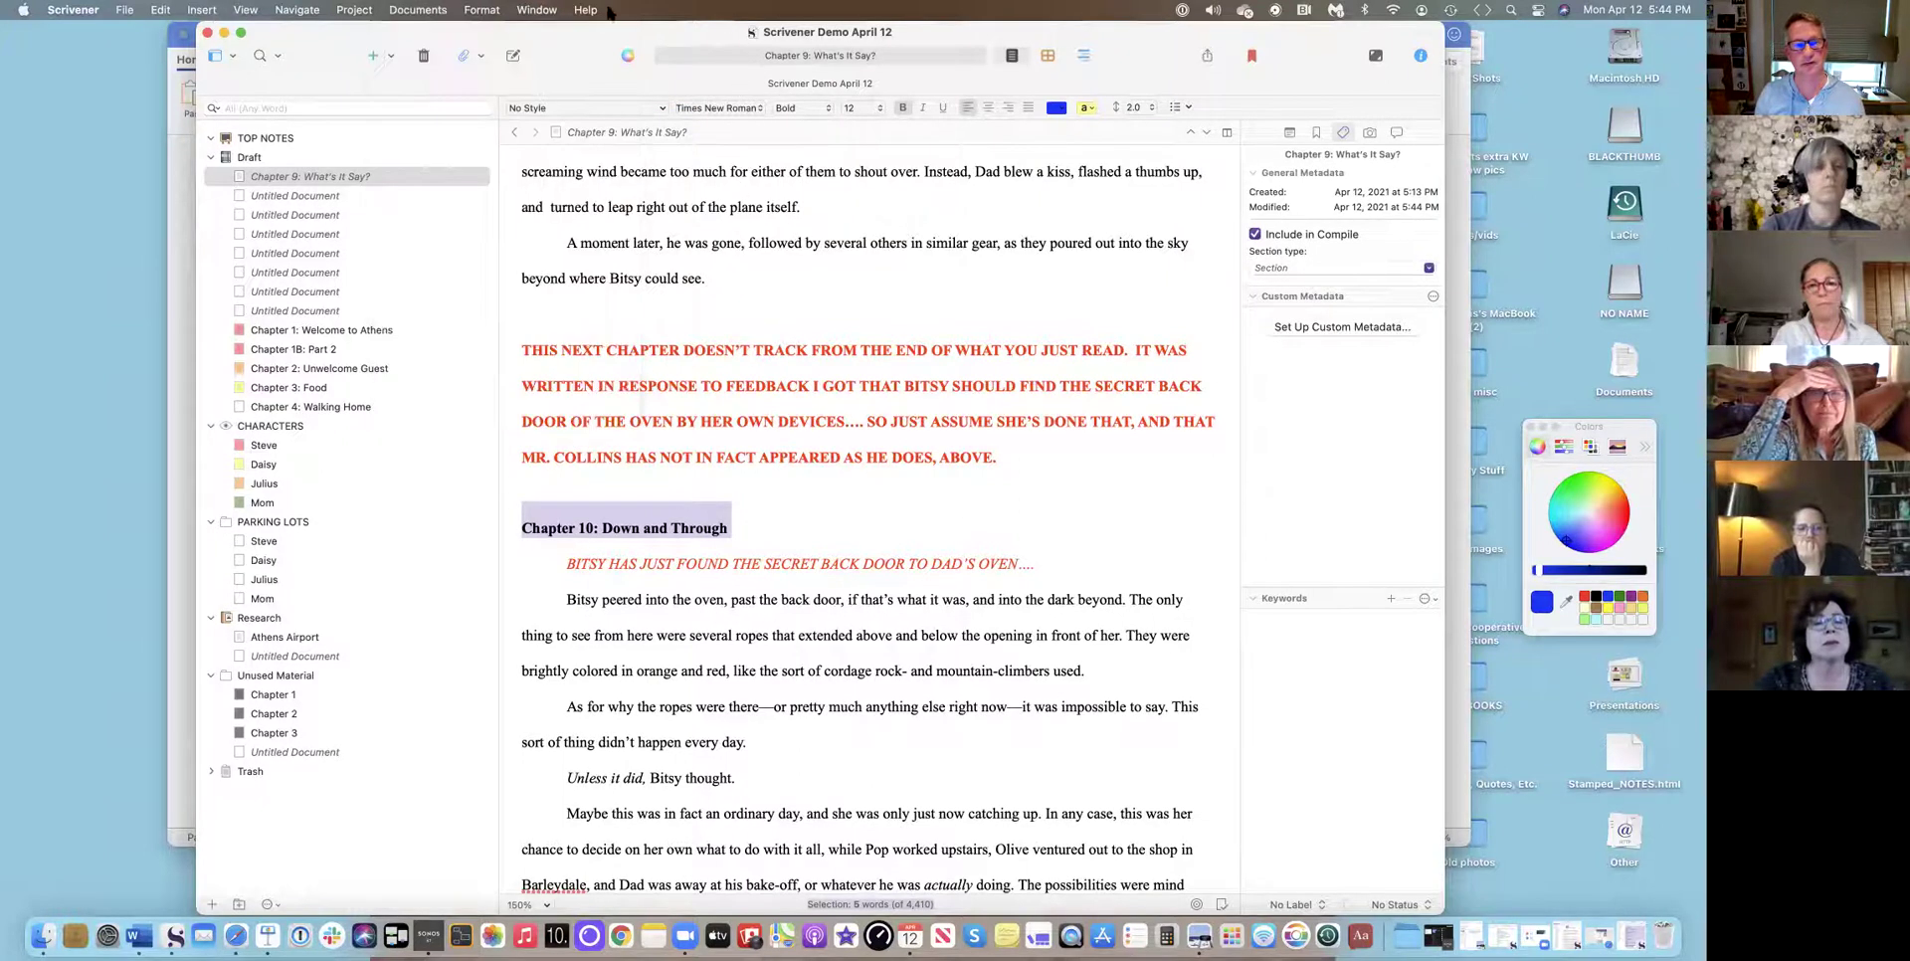
click(423, 9)
click(431, 9)
click(431, 9)
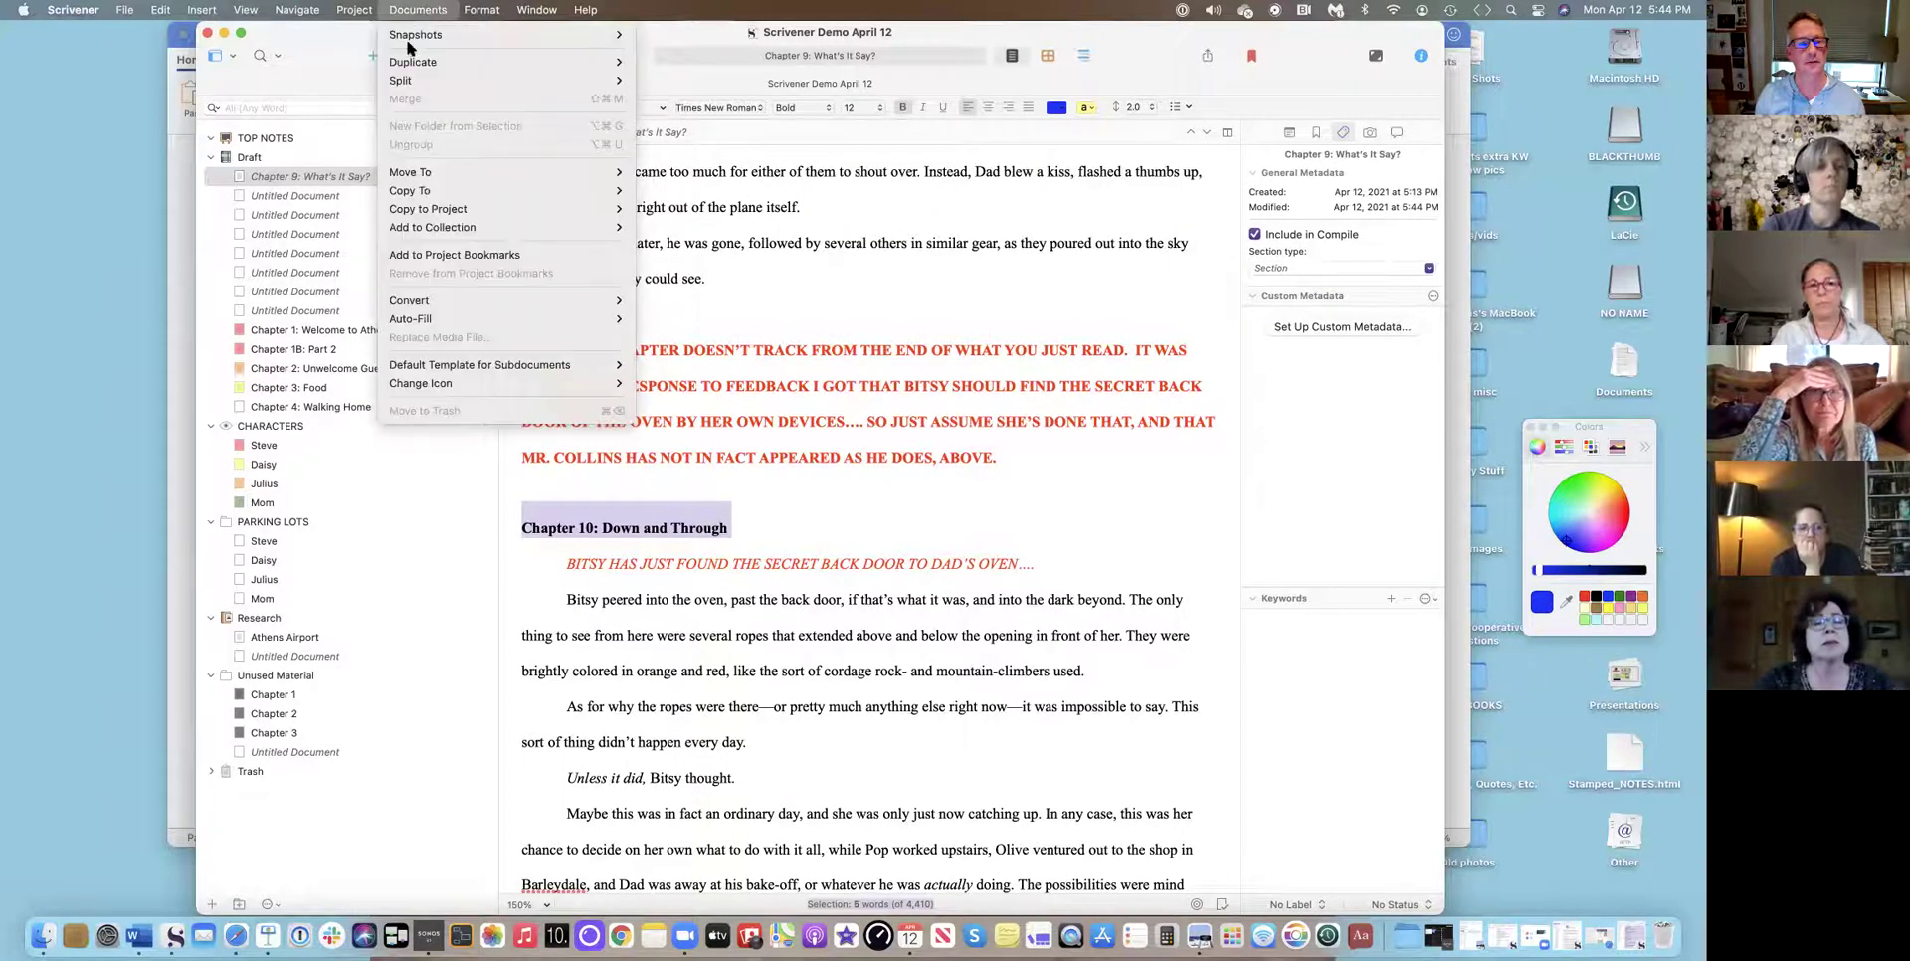
mouse_move(468, 81)
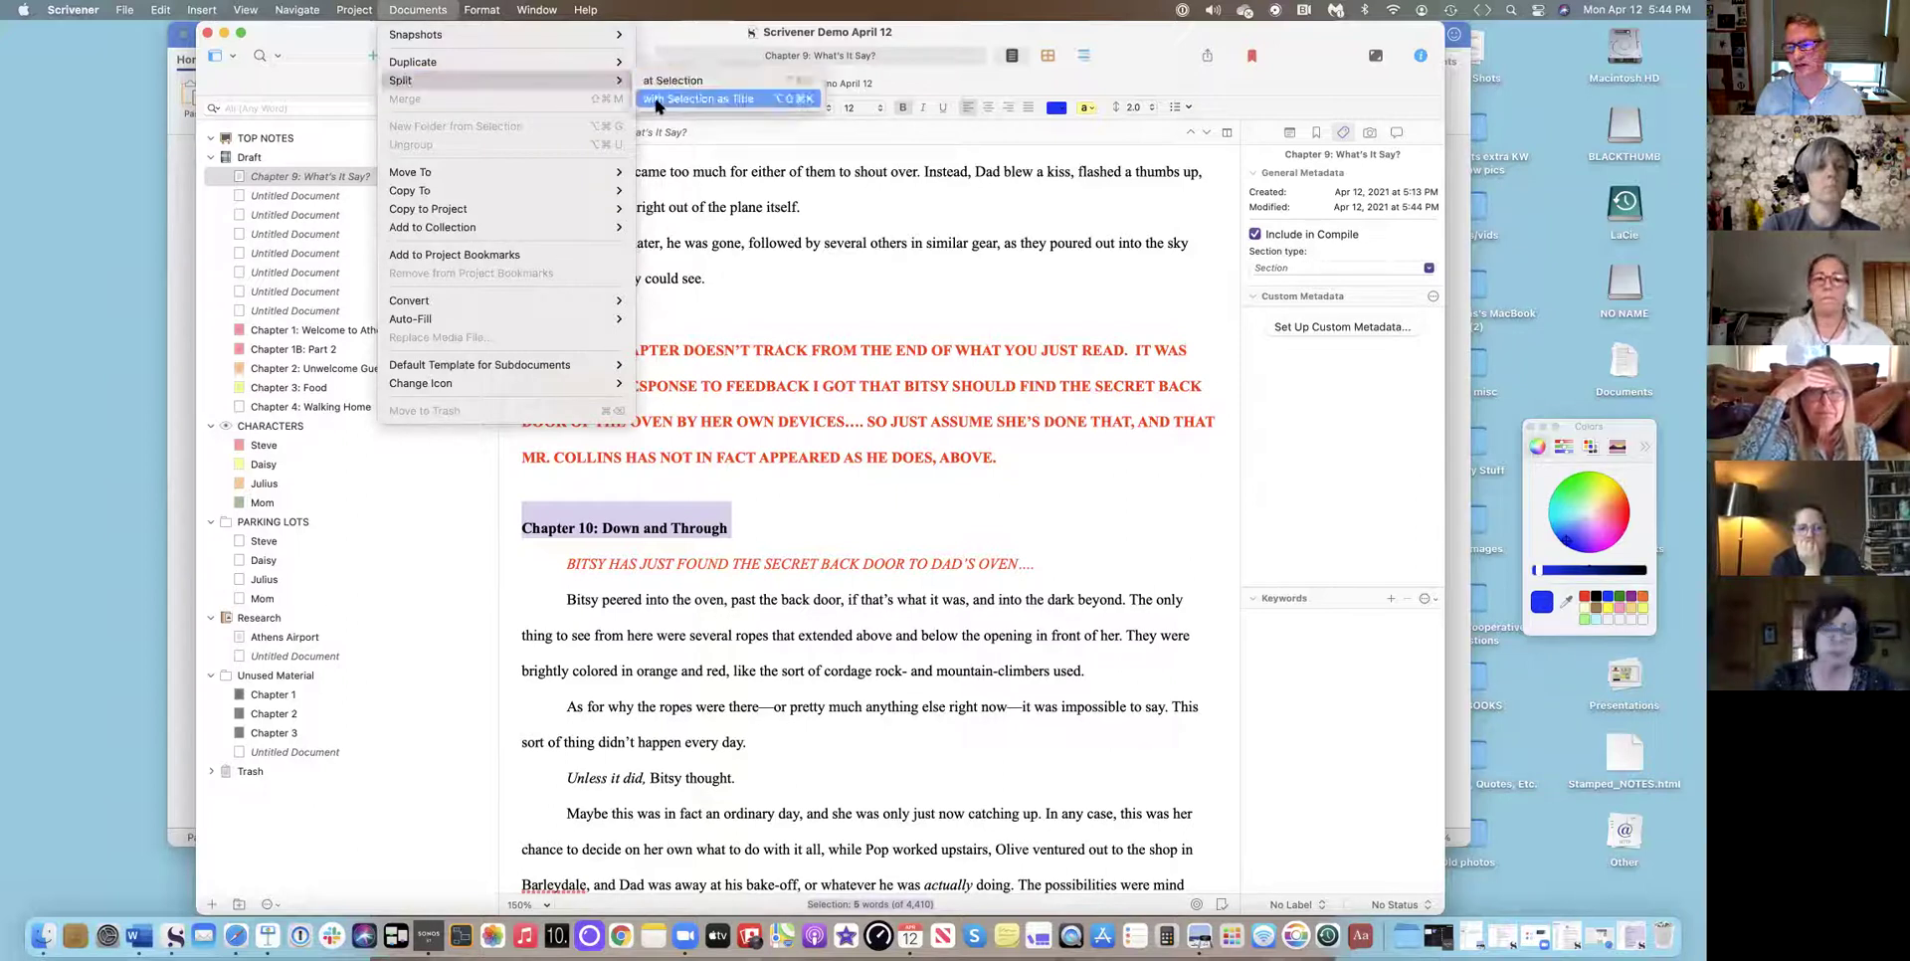
click(655, 100)
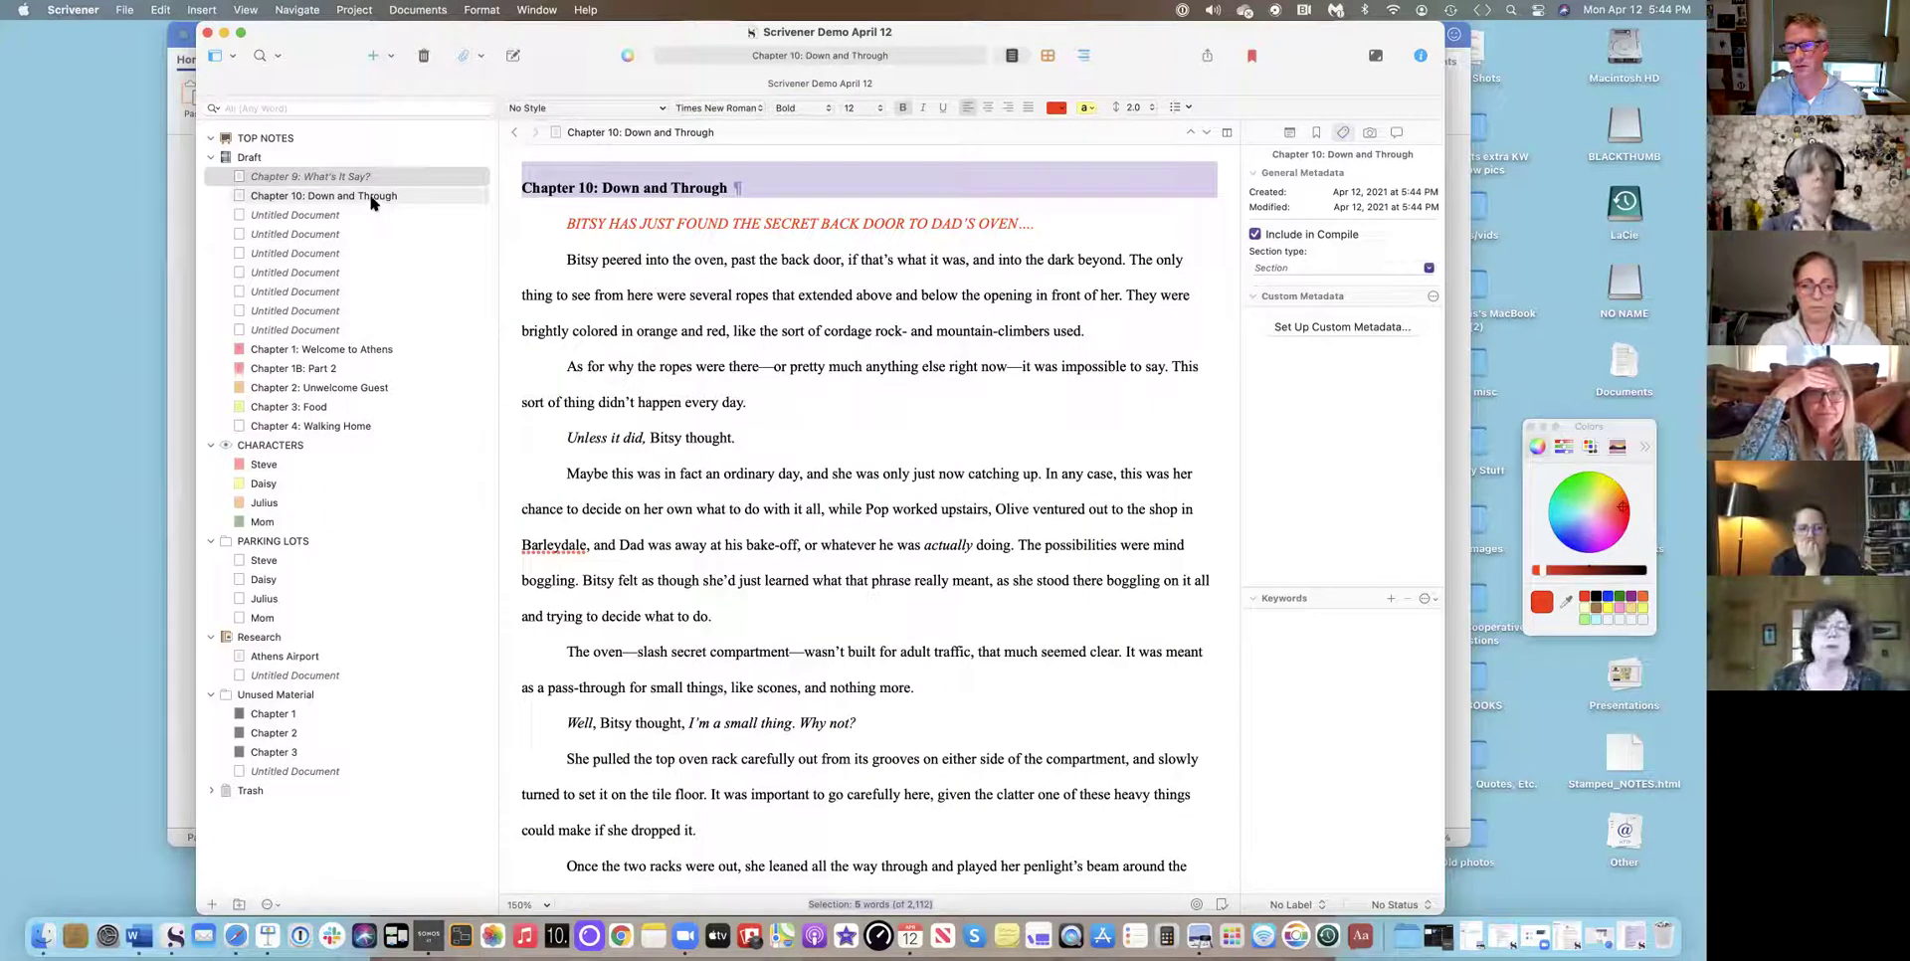
Split the Chapter 10 document before the paragraph "There was some temptation to start yelling for help", keeping the default title.
scroll(674, 378, down, 20)
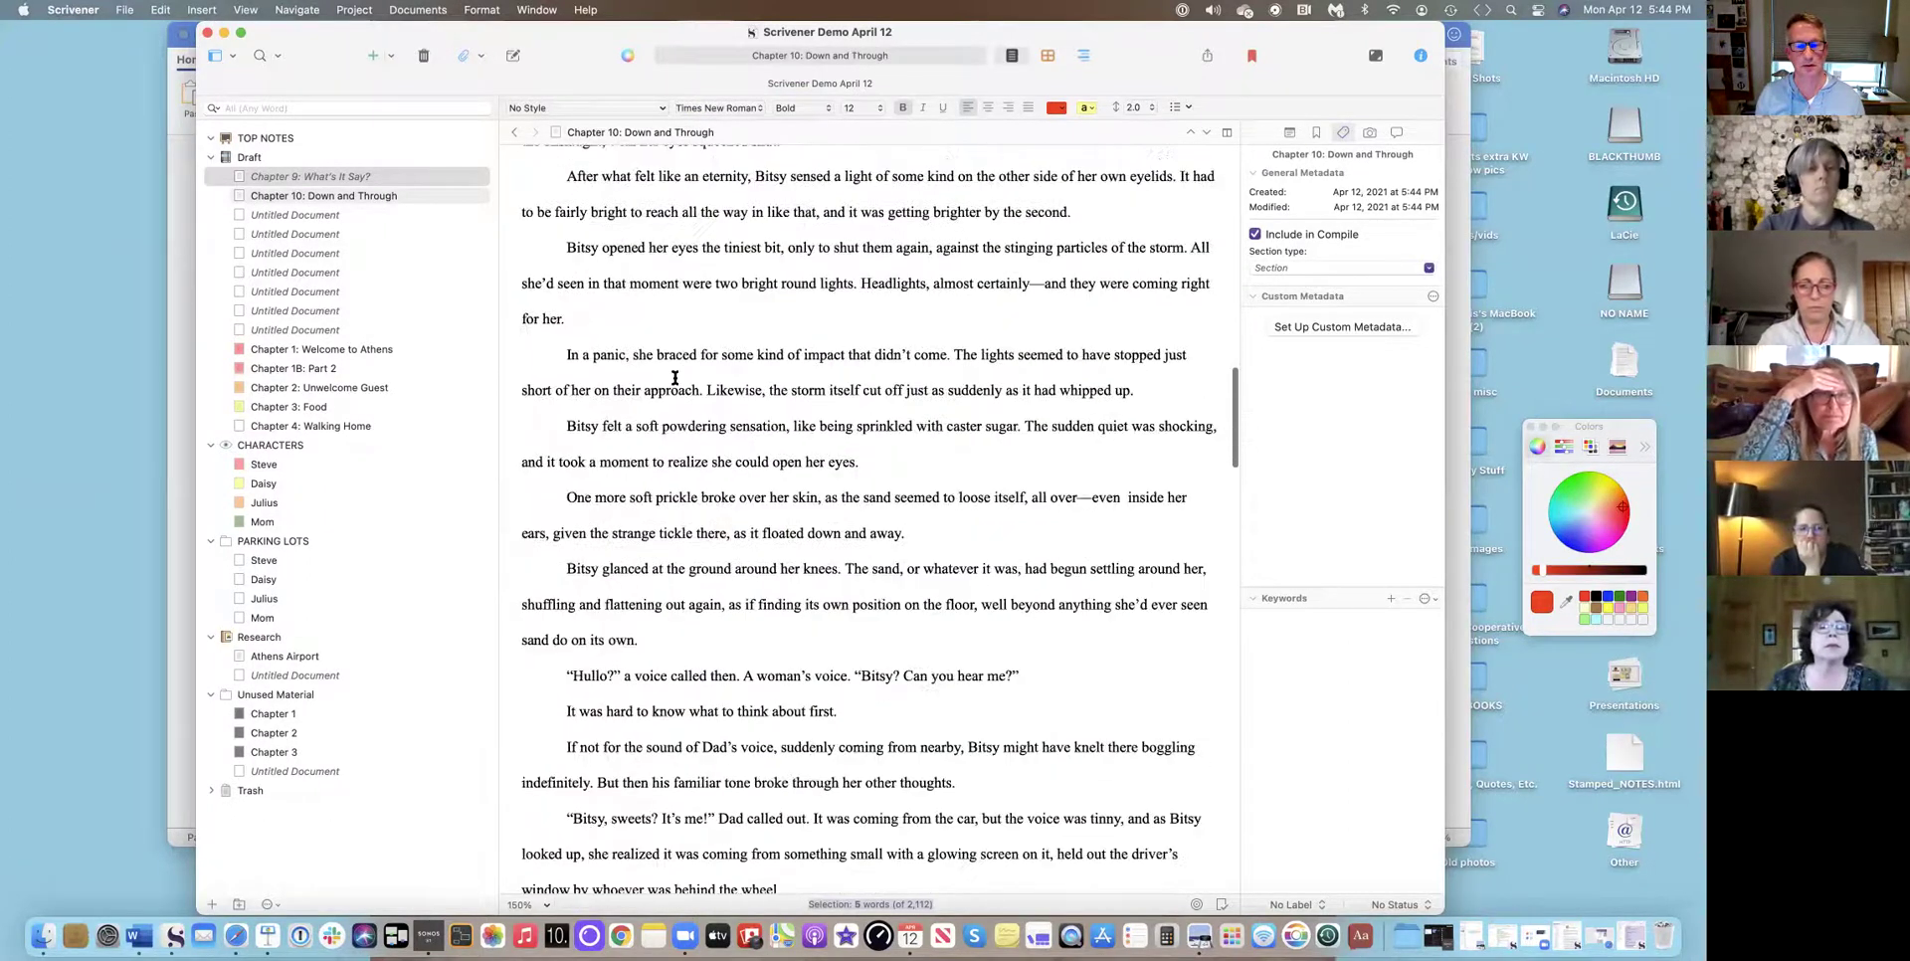
scroll(674, 378, down, 20)
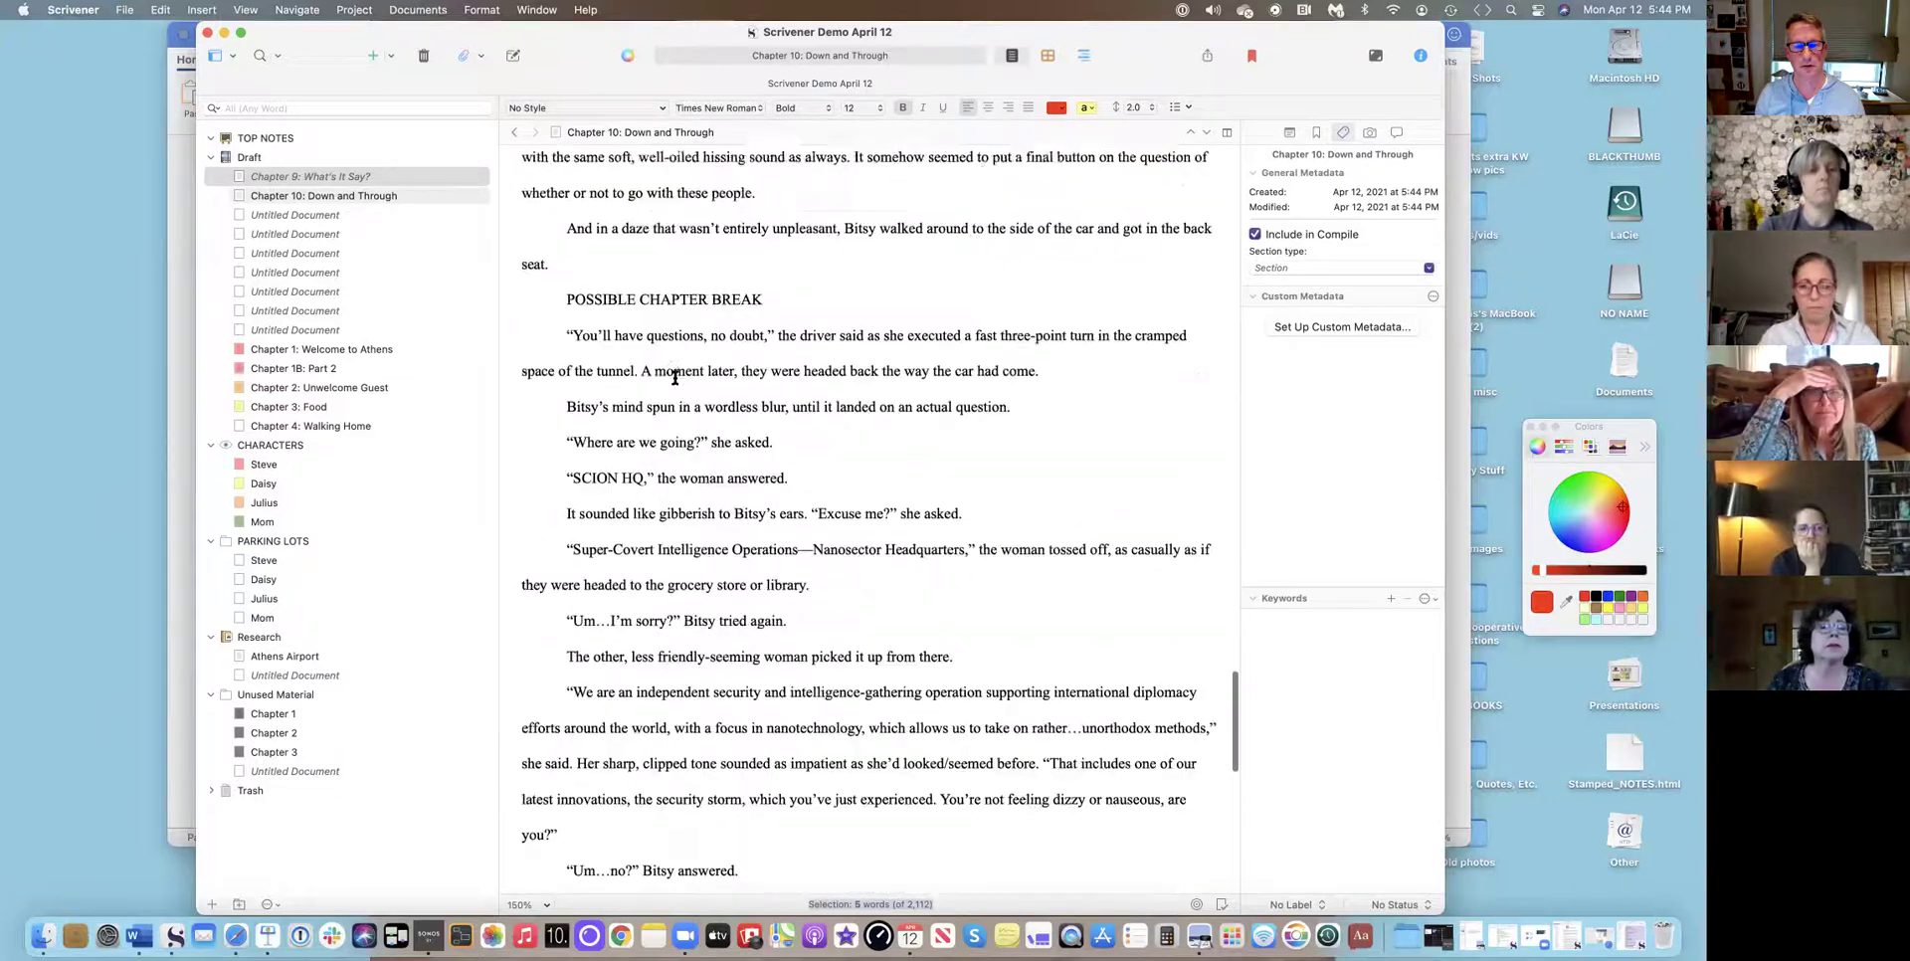
scroll(675, 378, down, 10)
scroll(673, 378, up, 20)
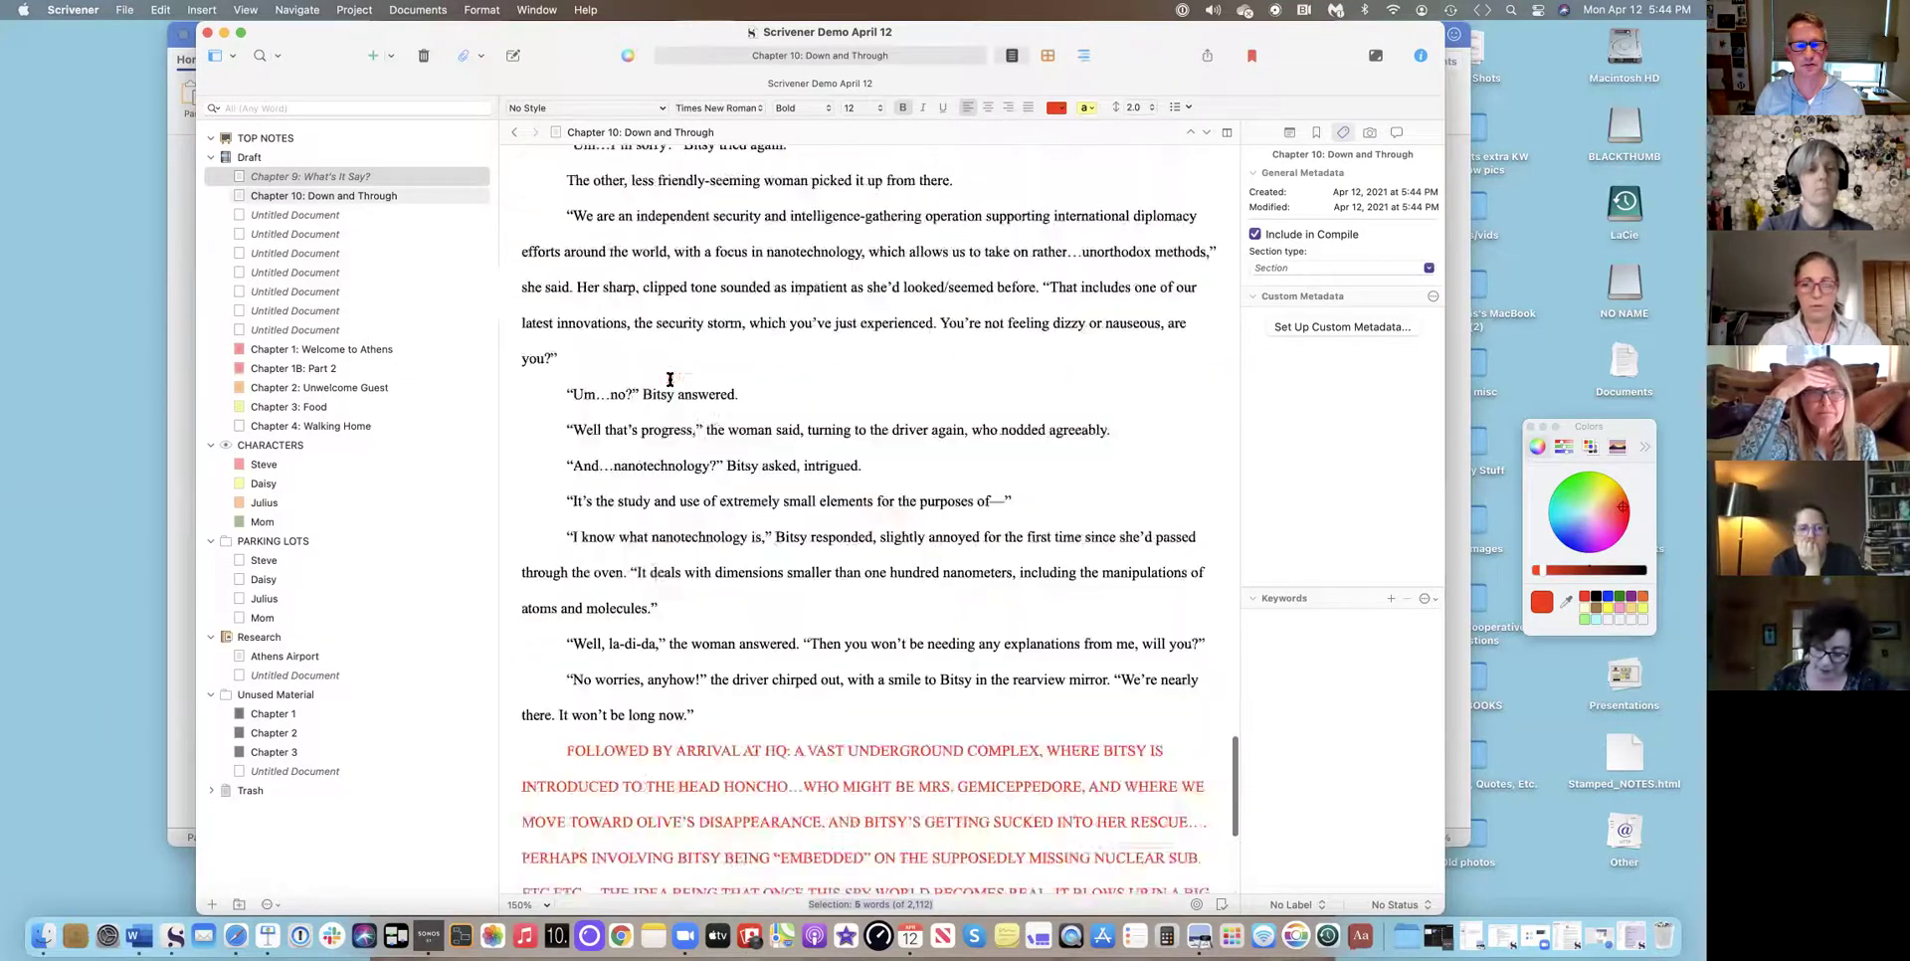
scroll(669, 379, up, 1)
click(568, 304)
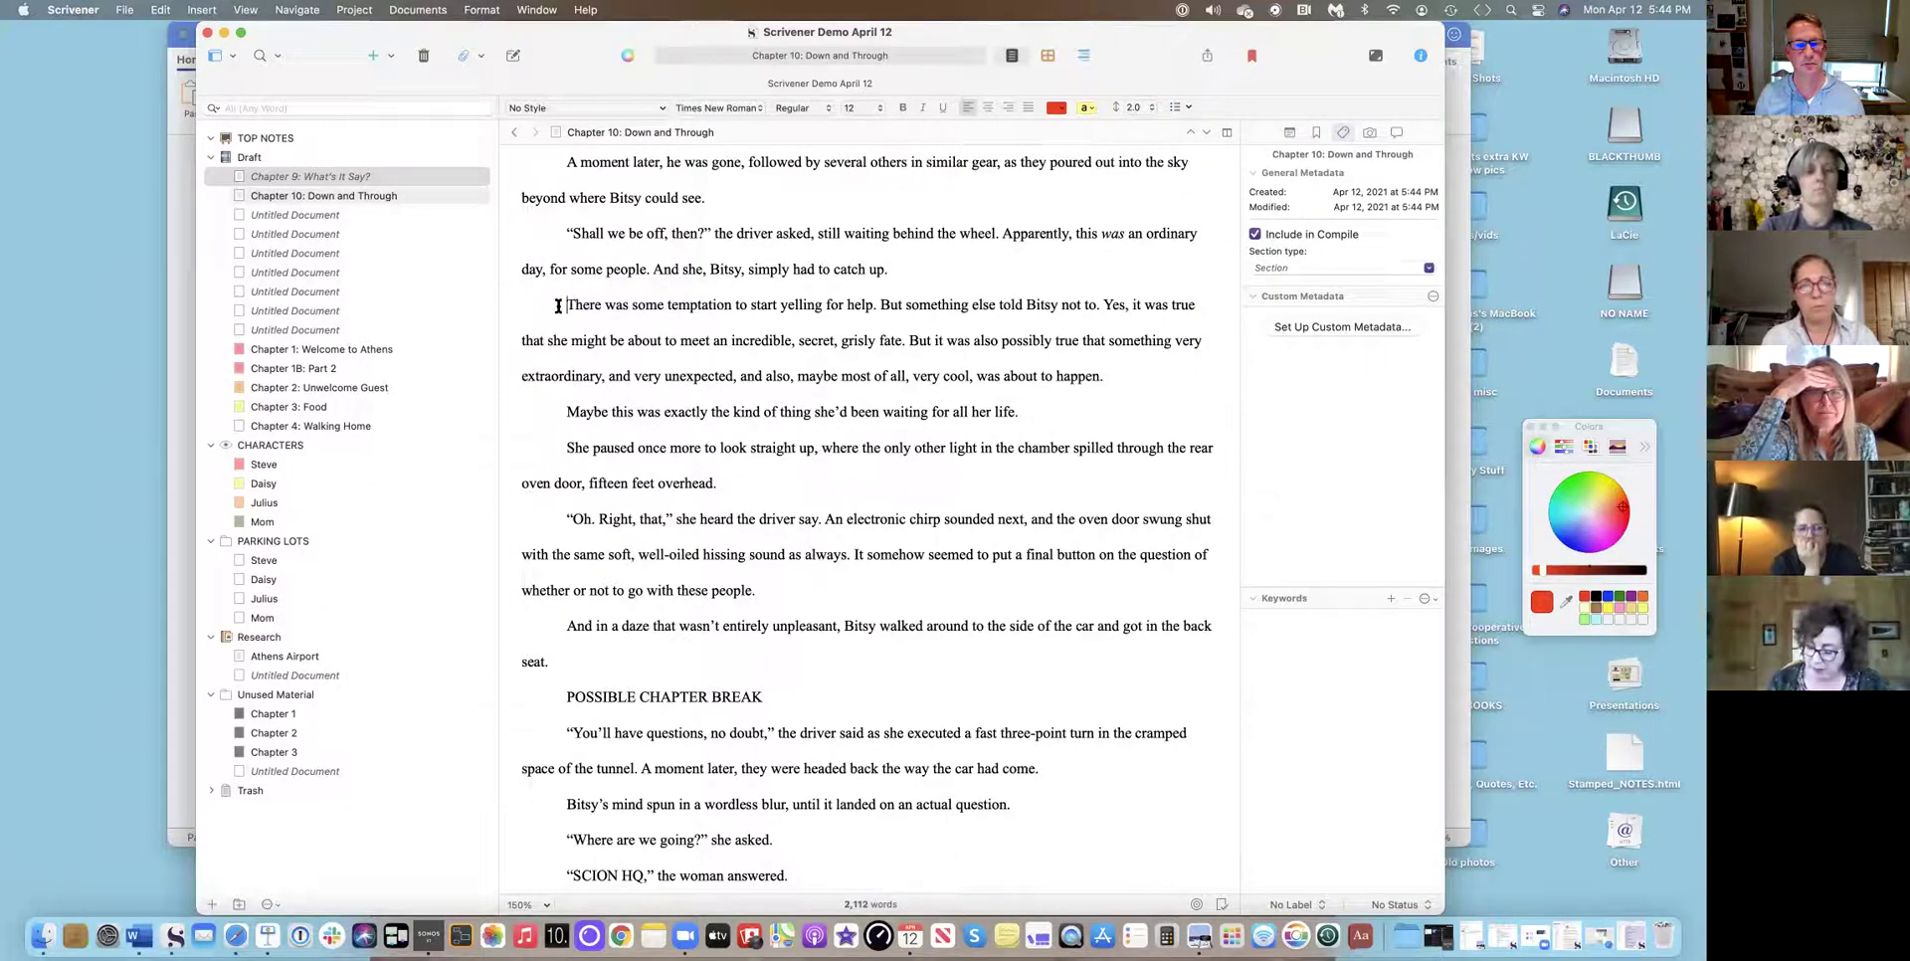
click(401, 10)
mouse_move(403, 80)
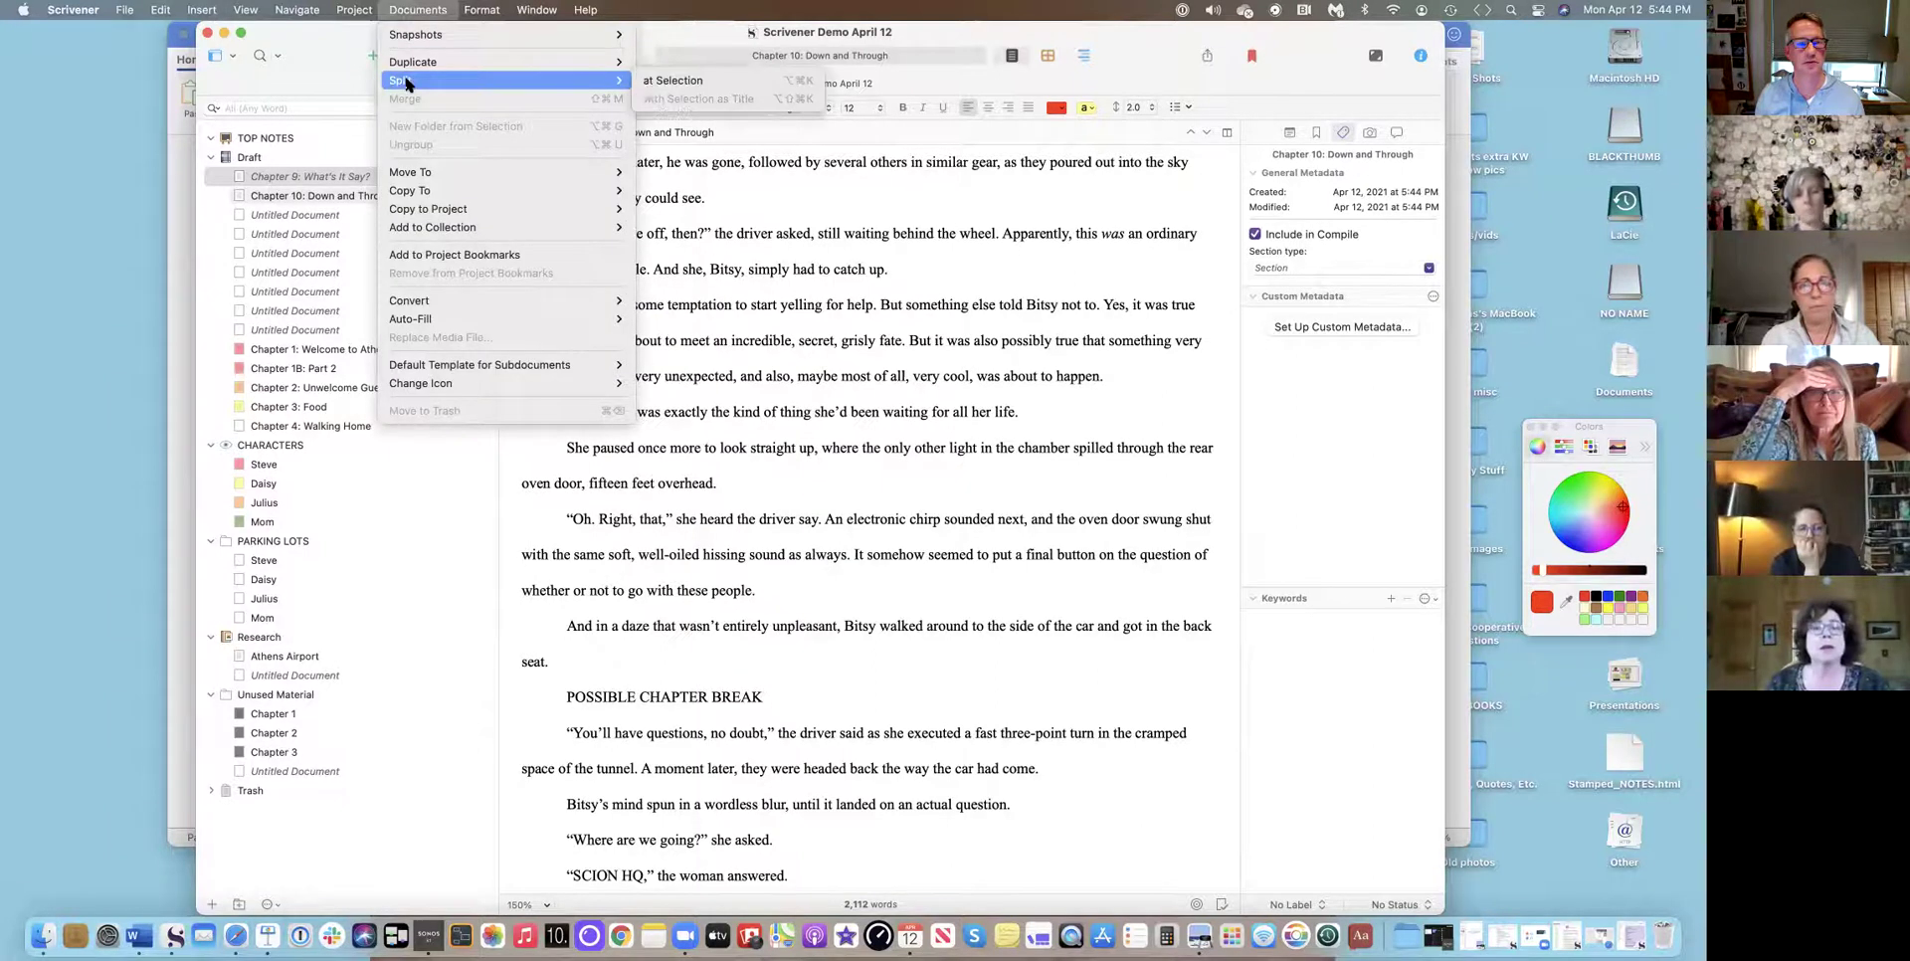
click(653, 81)
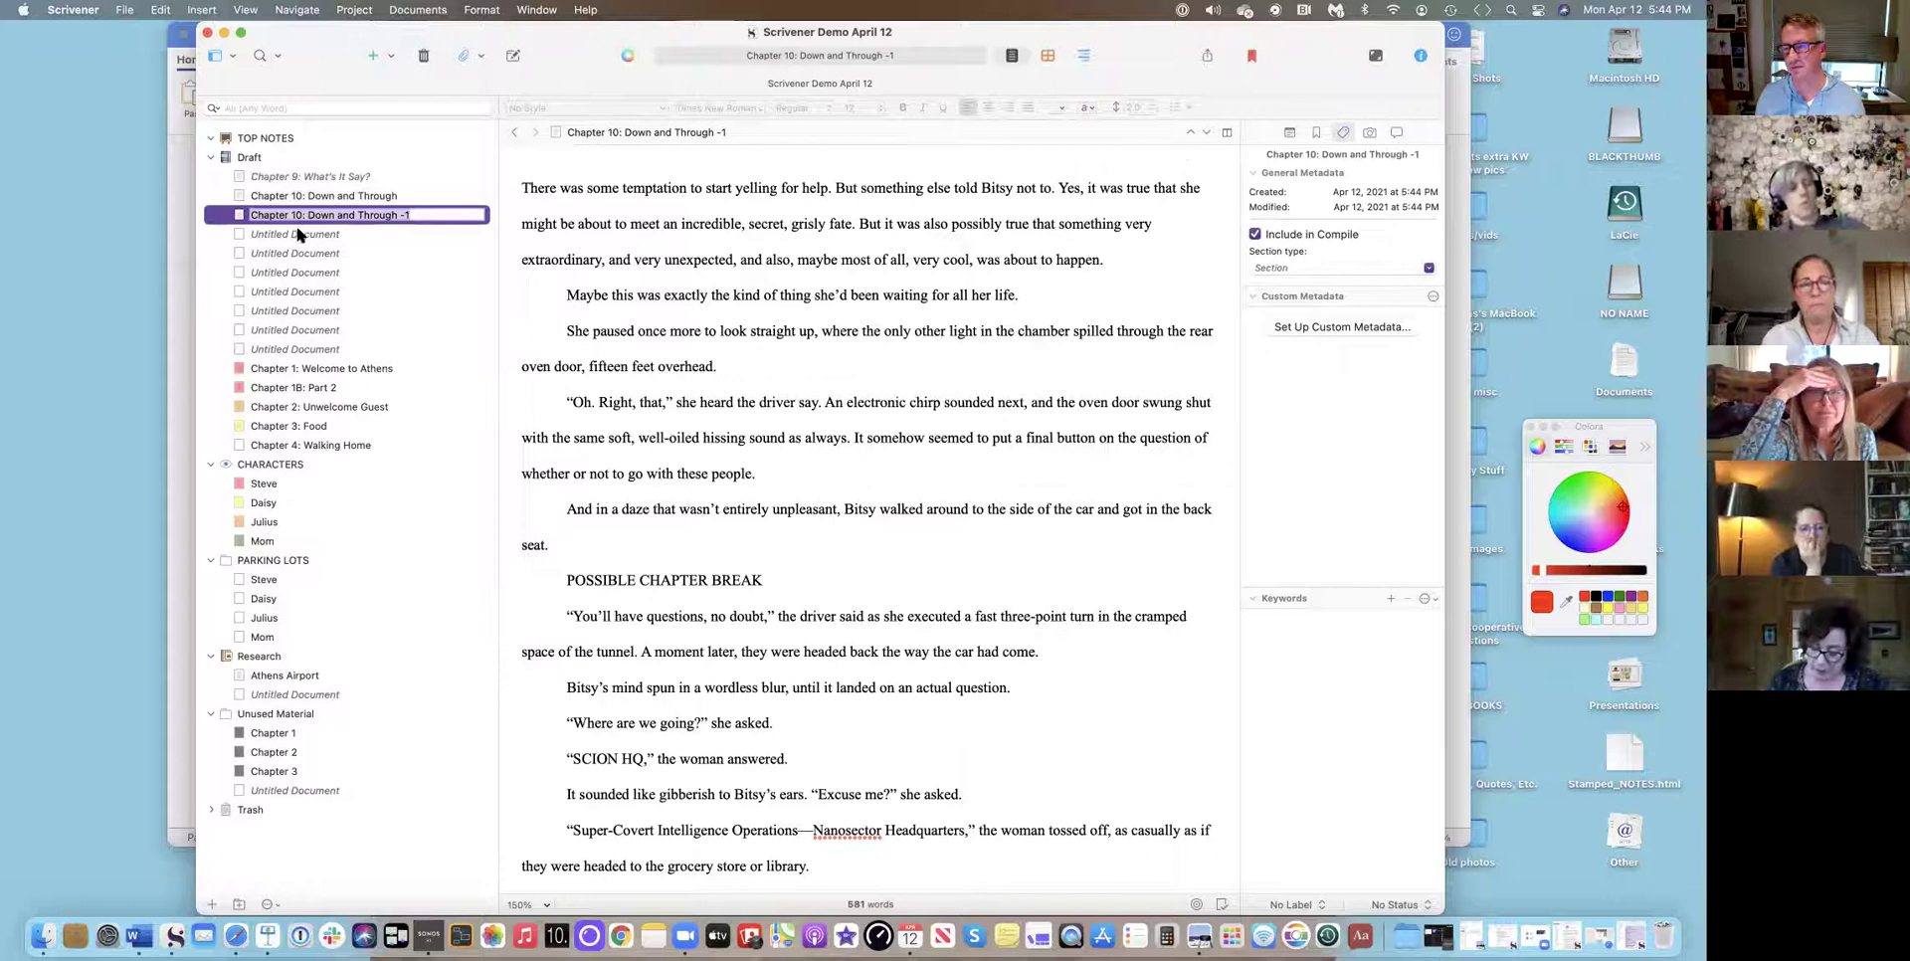
key(Return)
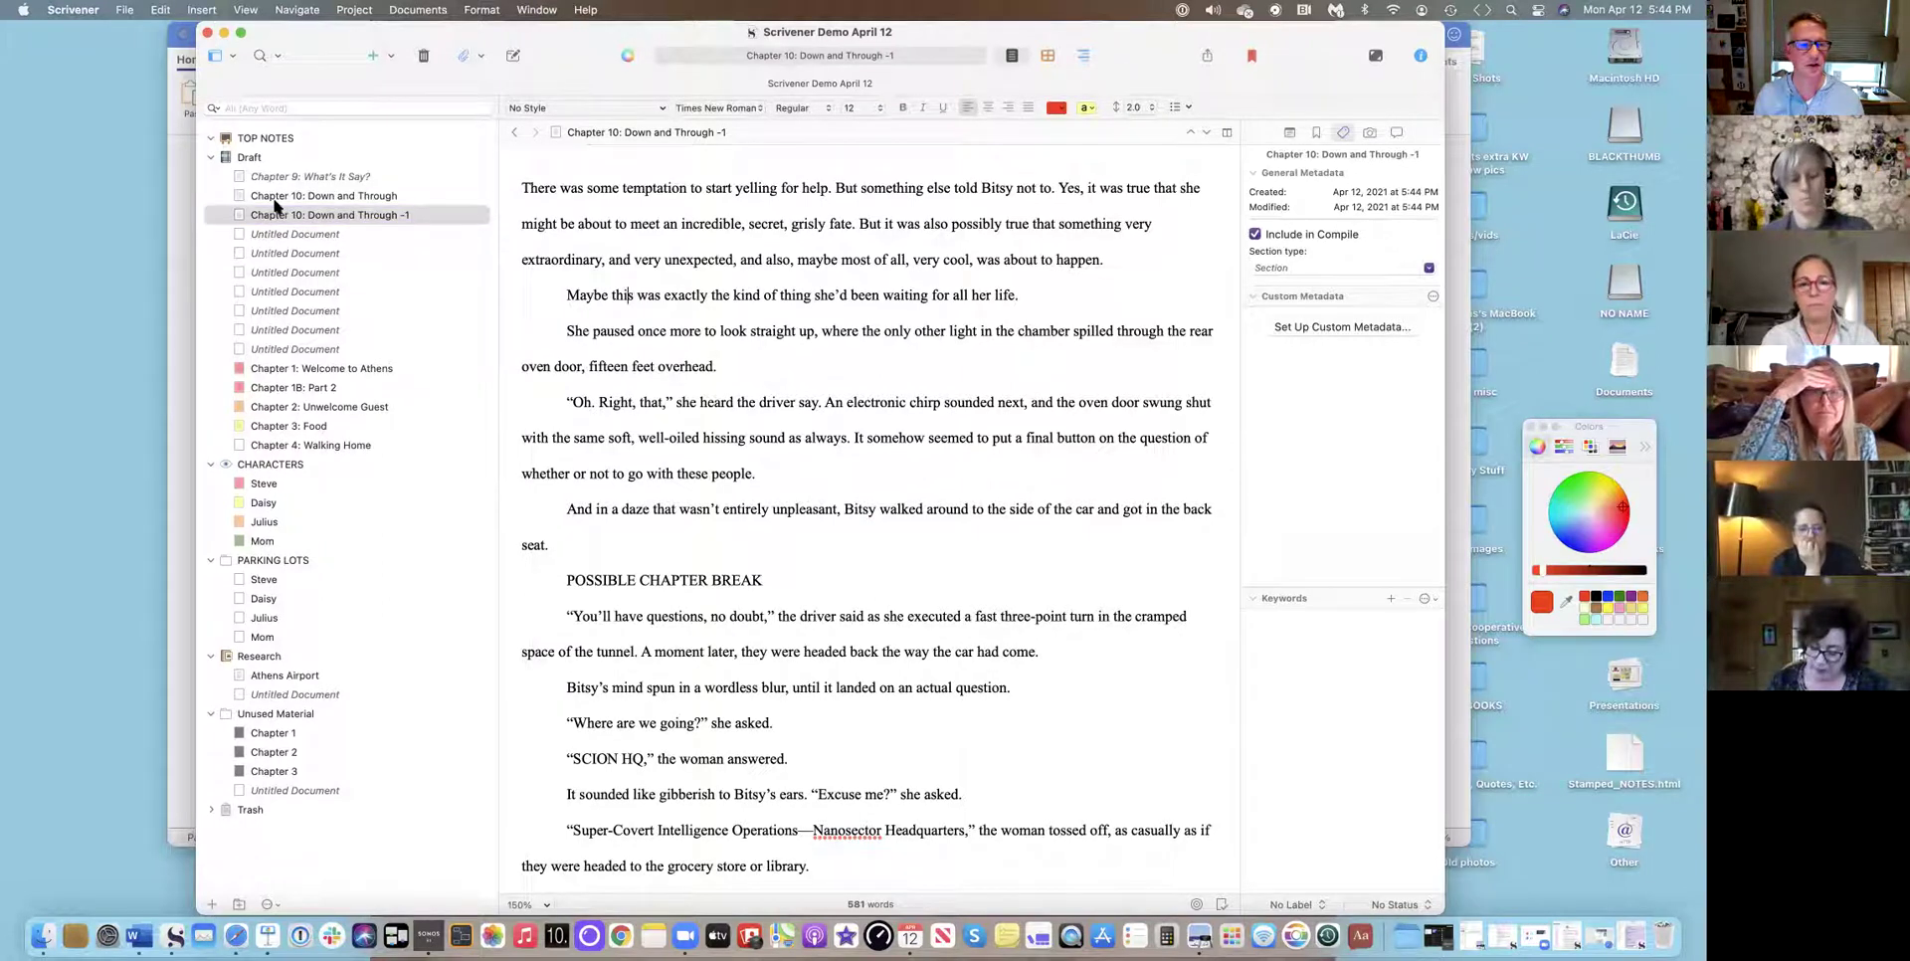
Import the Bitsy Smalls manuscript listed directly below the Dec 15 2019 version in the aaBitsy Smalls folder, placing it after the first untitled document.
click(292, 237)
click(129, 10)
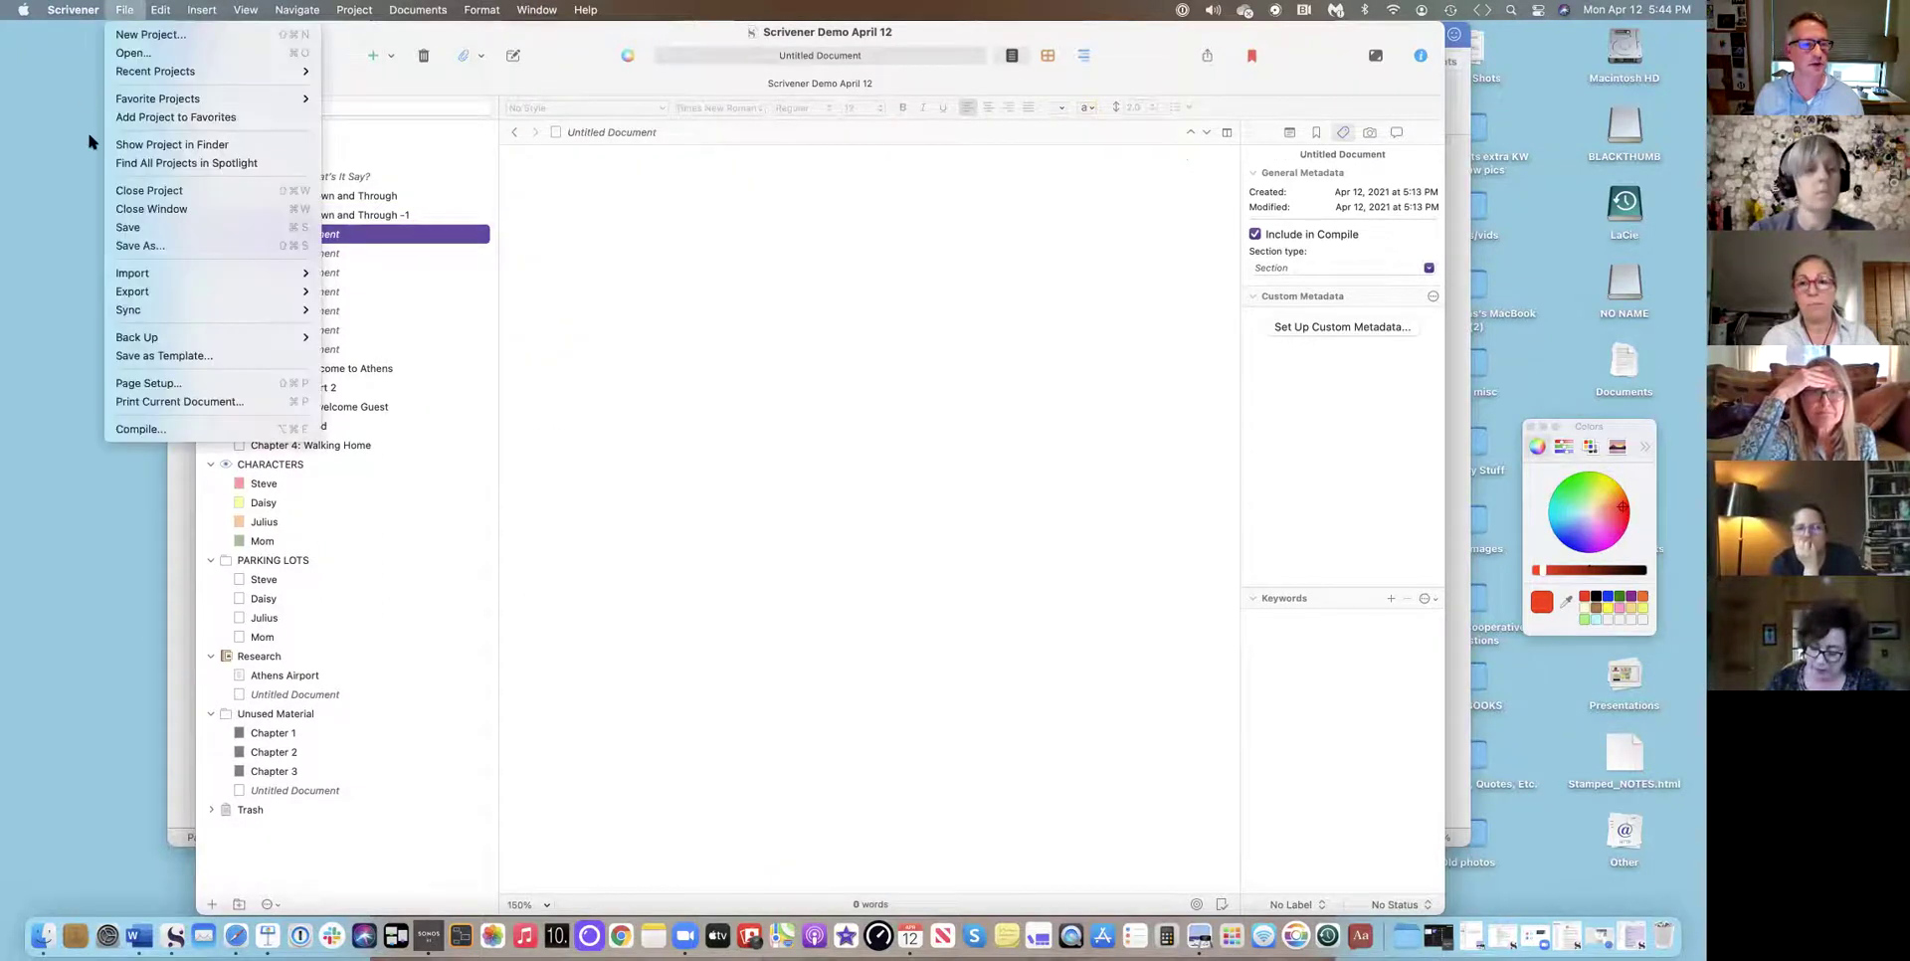
mouse_move(125, 272)
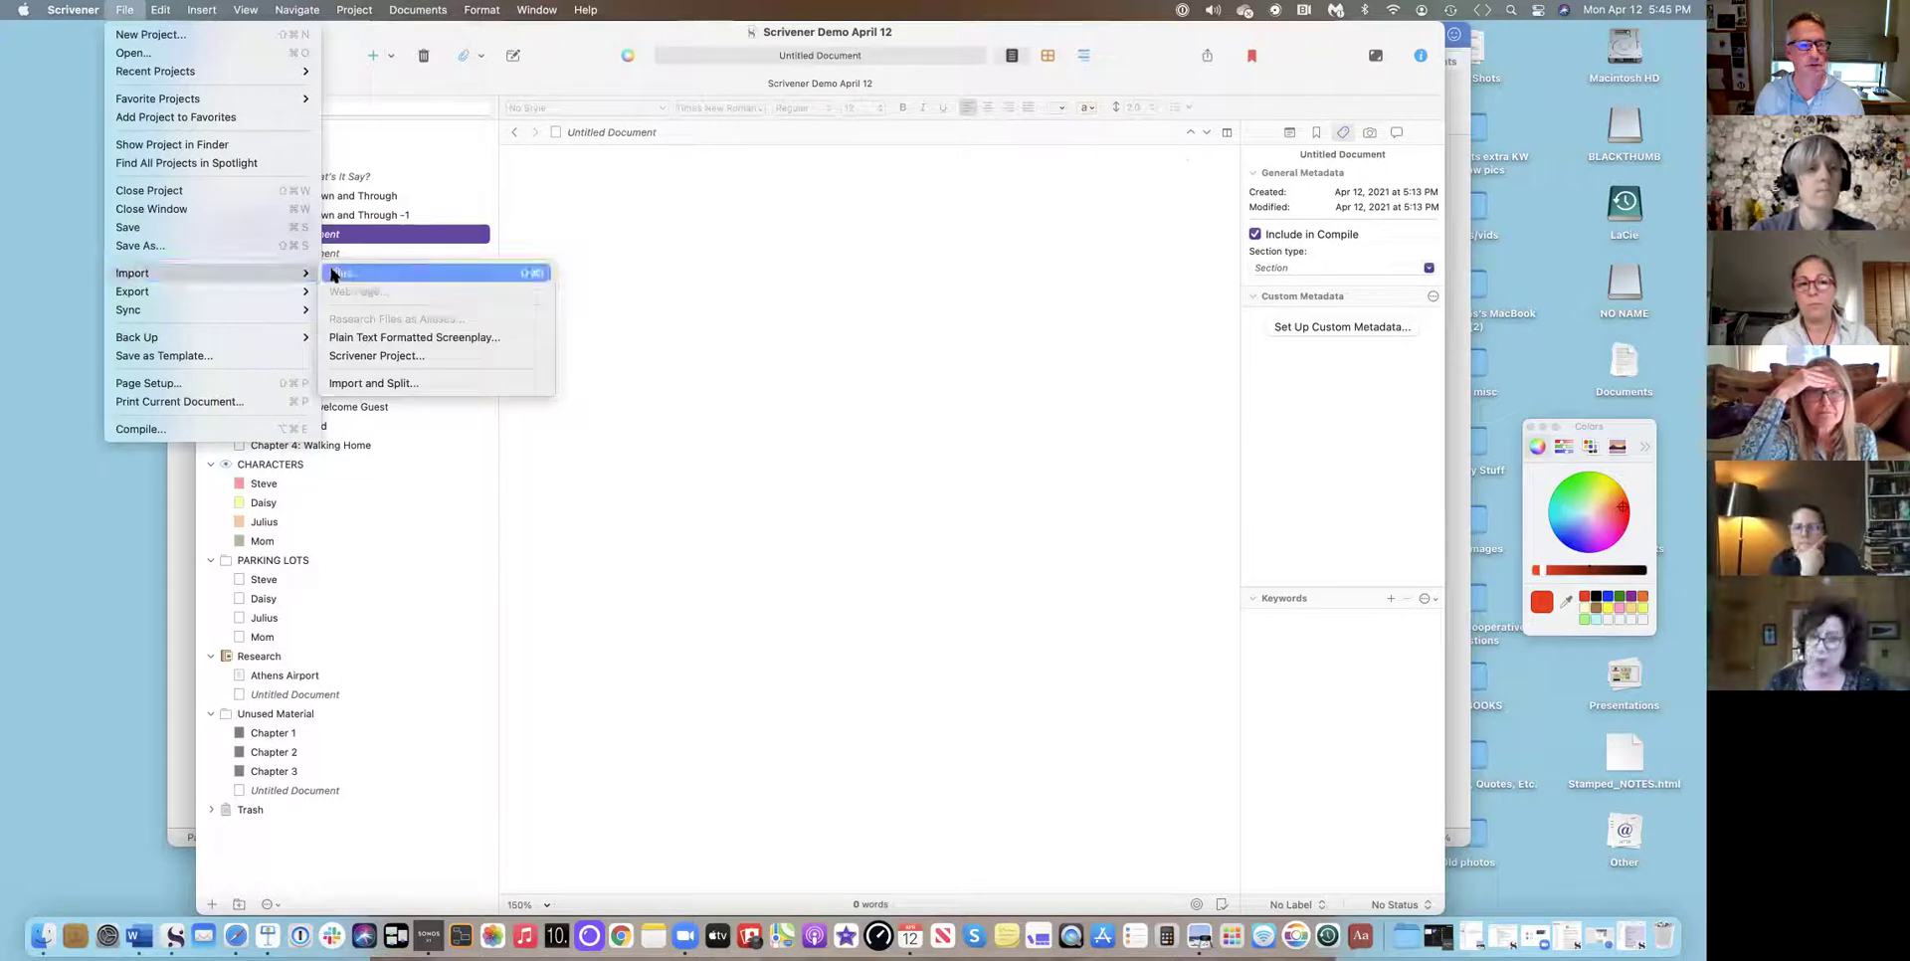
click(334, 274)
click(579, 325)
click(756, 346)
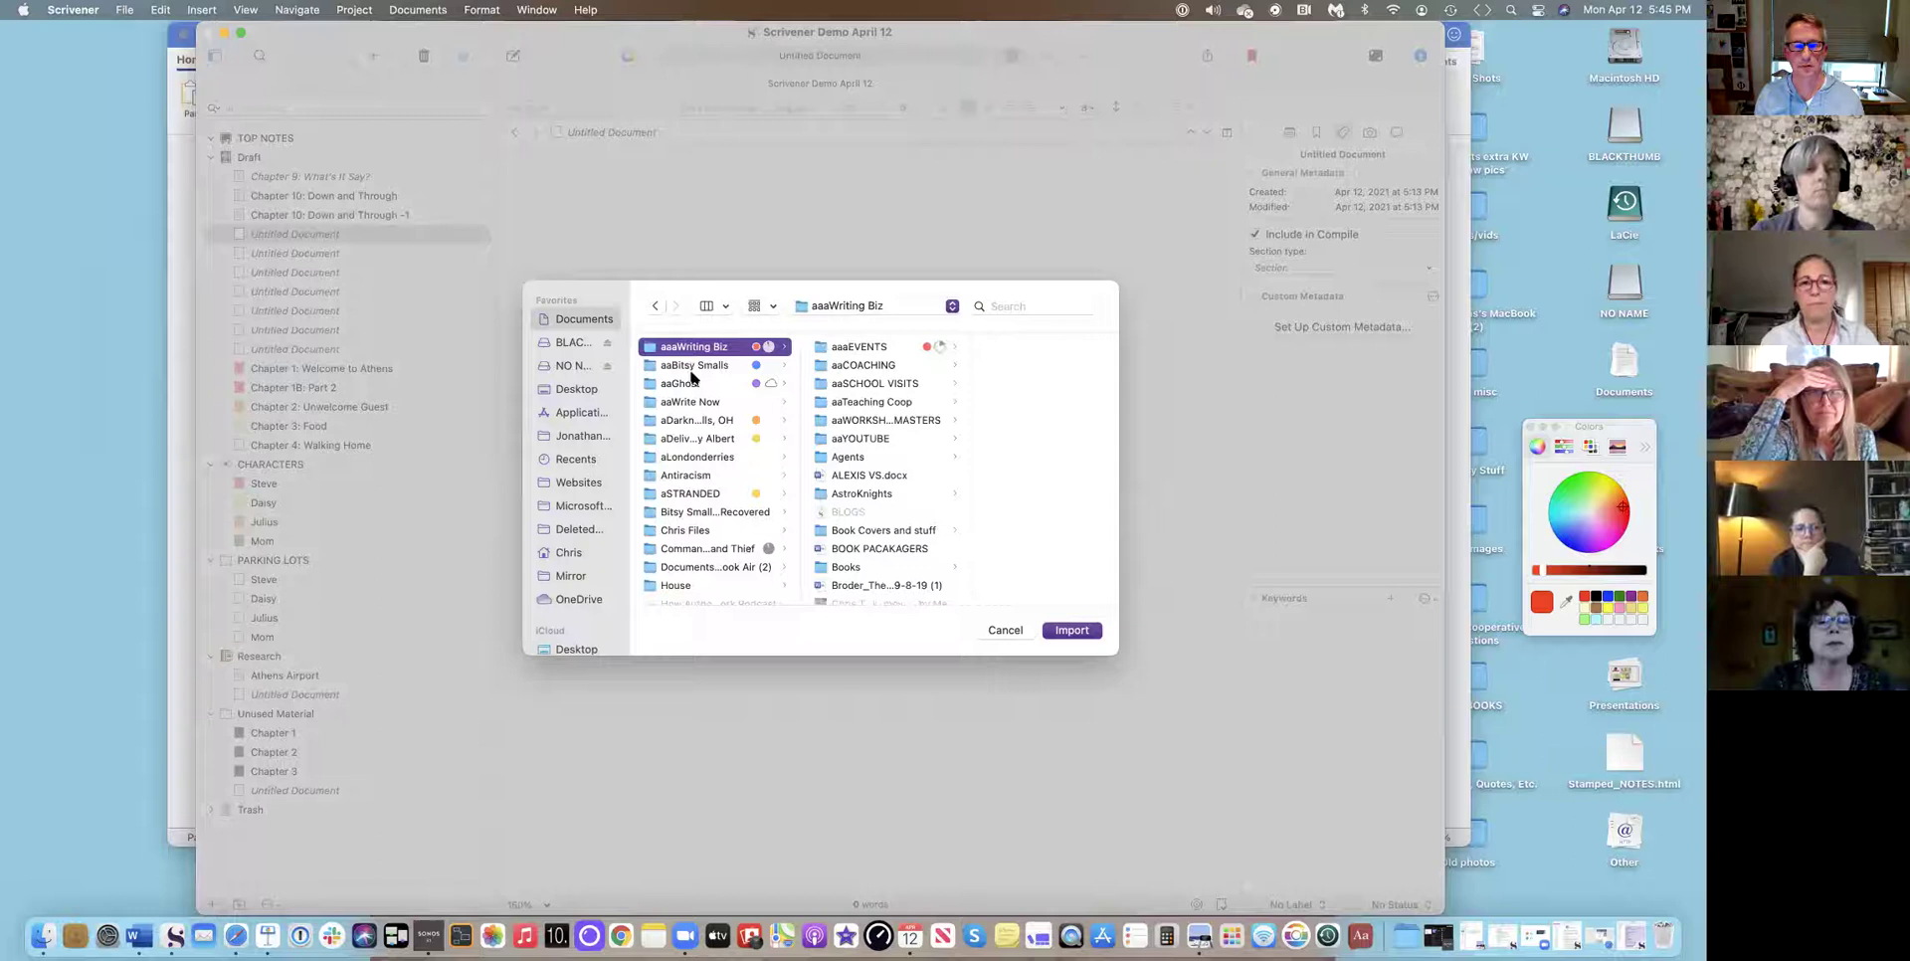
key(Down)
scroll(845, 427, down, 5)
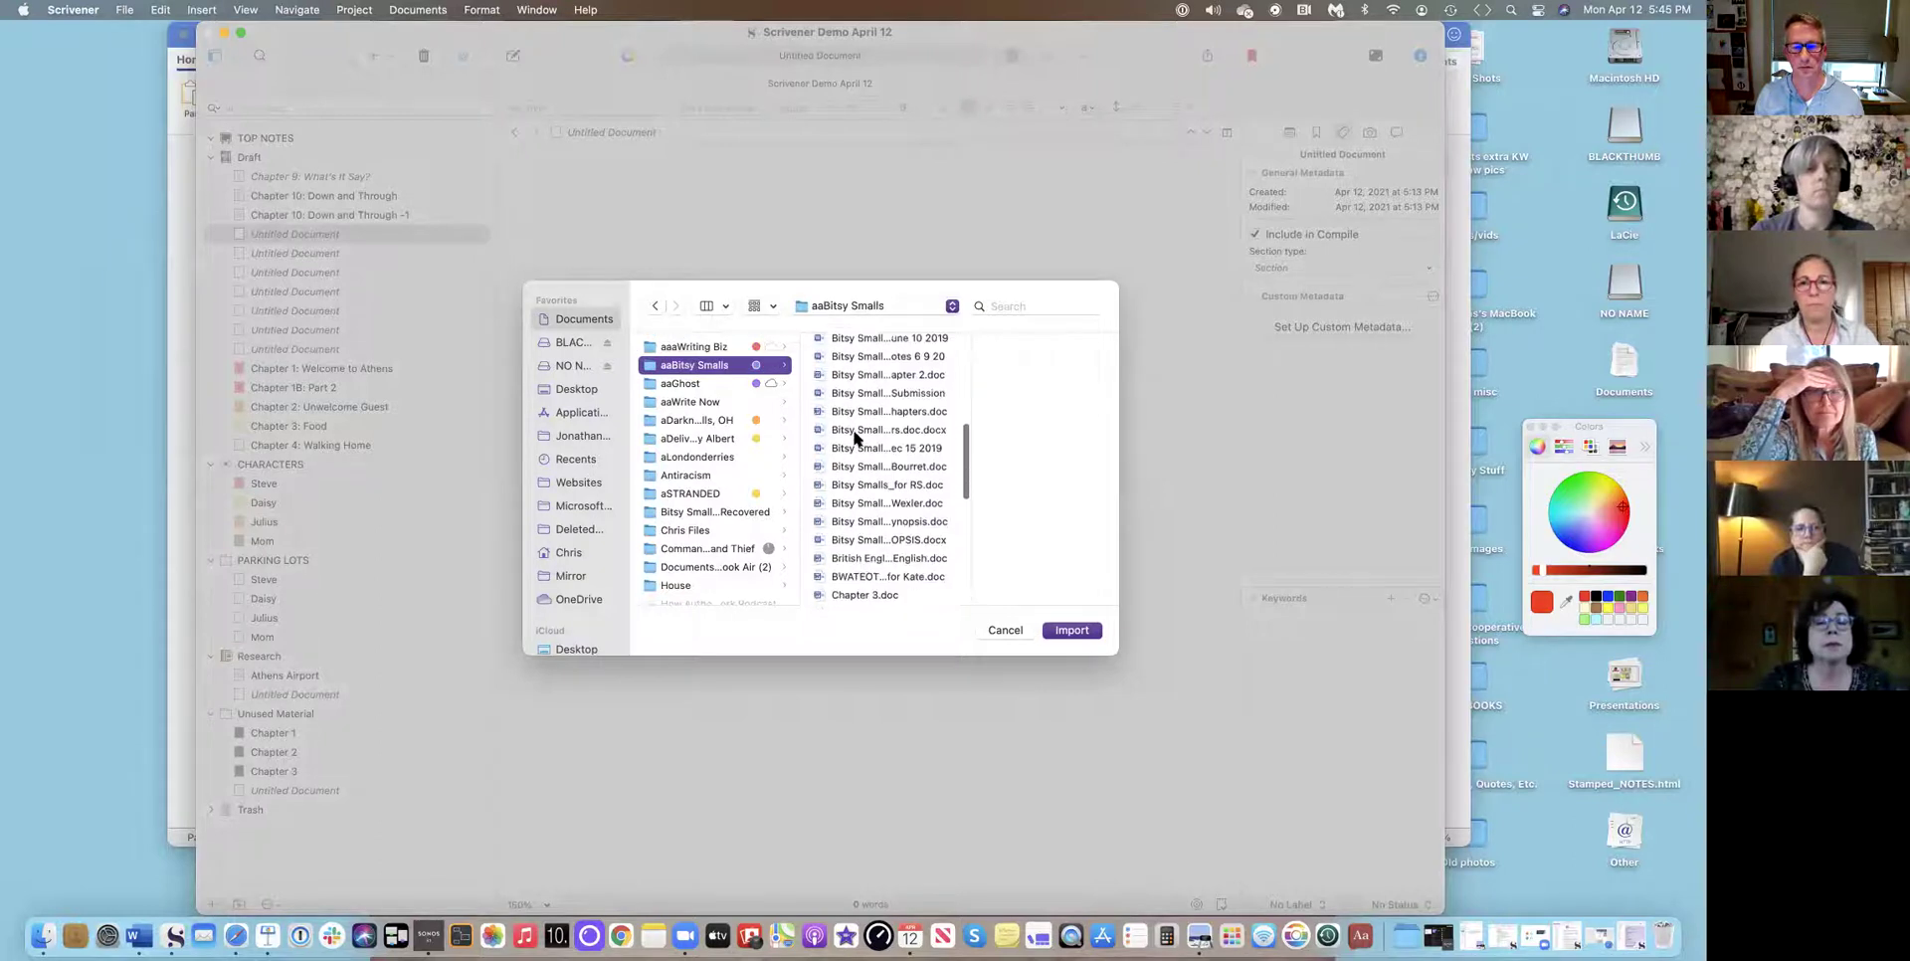
double_click(855, 465)
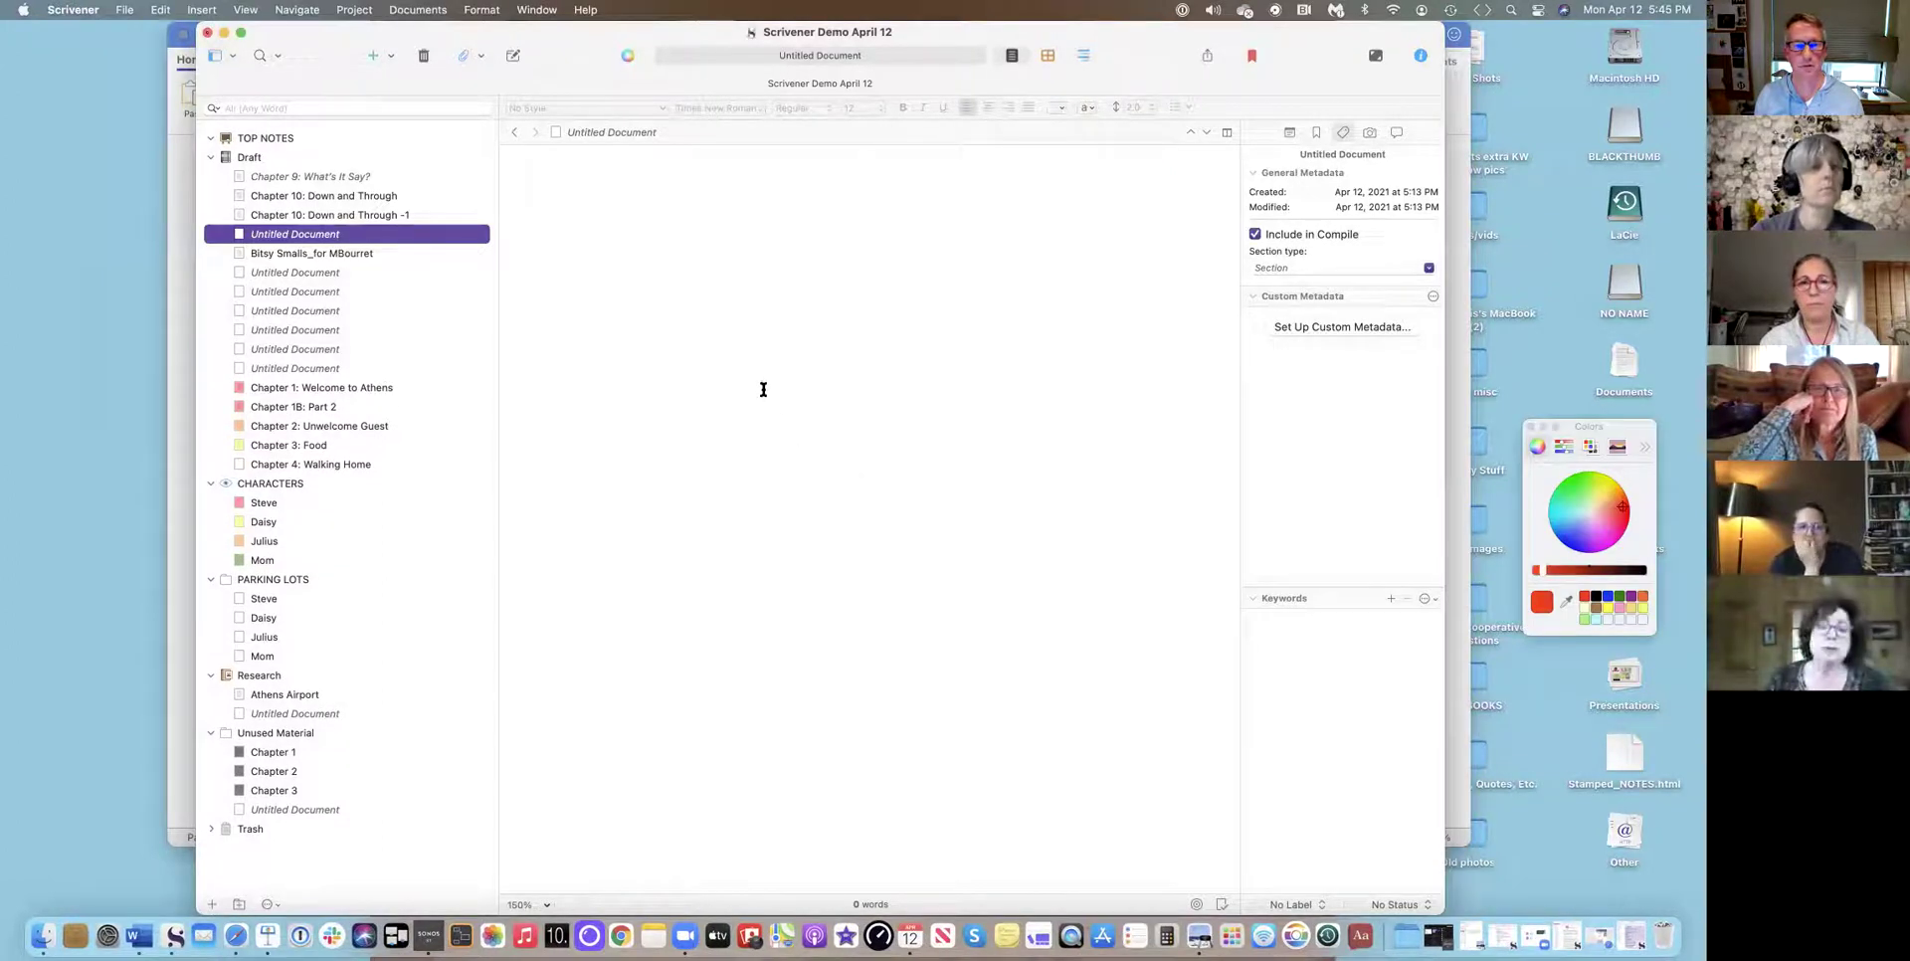
Review the available file import options, including Import and Split, and open the imported Bitsy Smalls manuscript in the Draft folder.
click(745, 433)
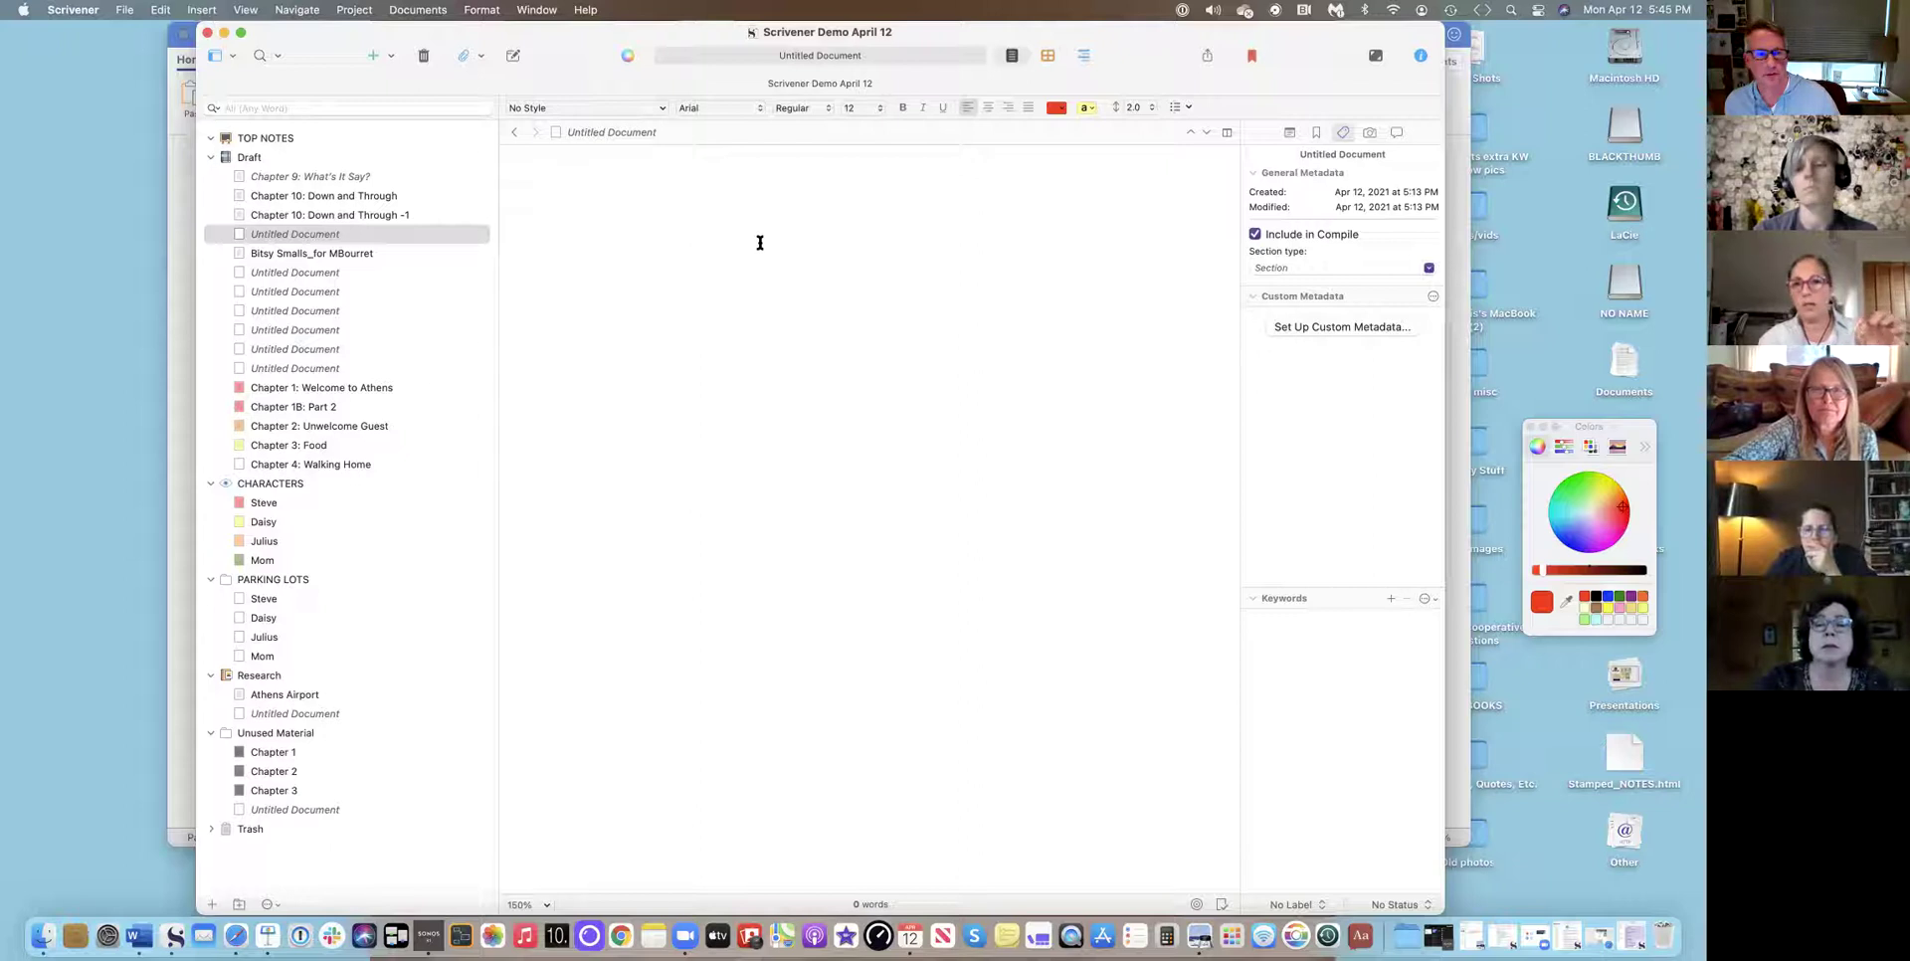
click(126, 10)
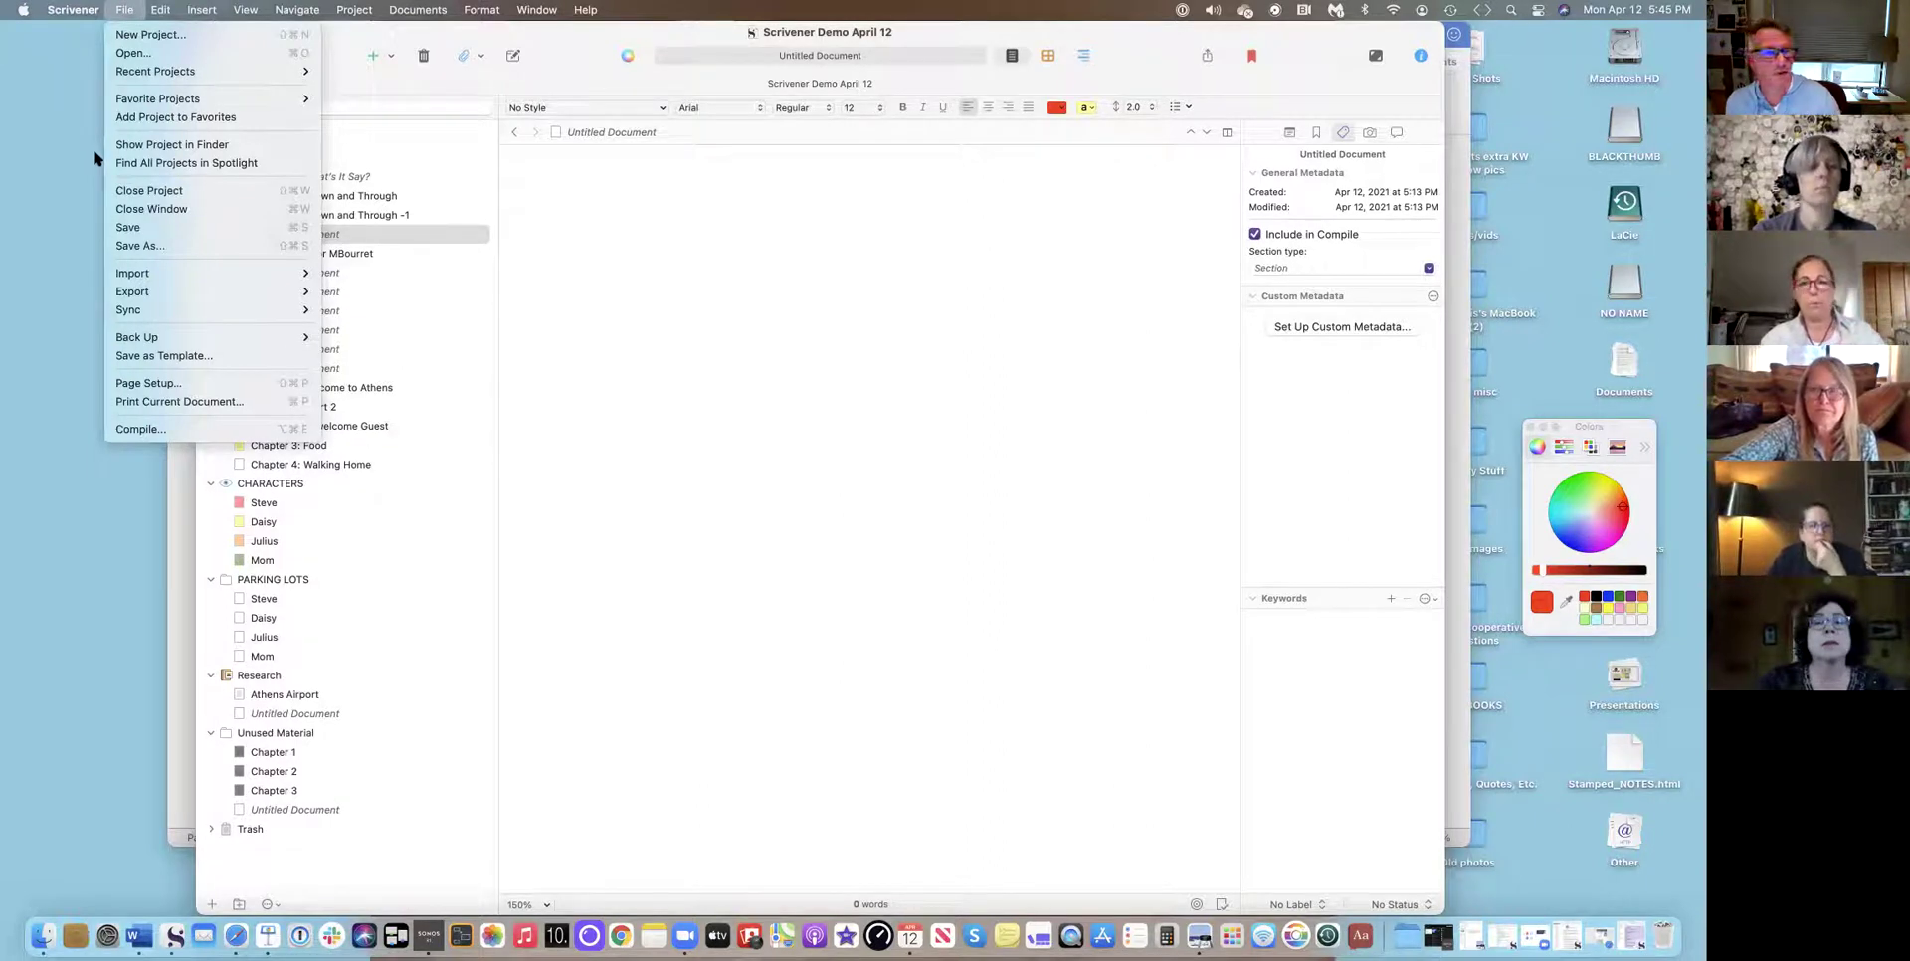
mouse_move(291, 275)
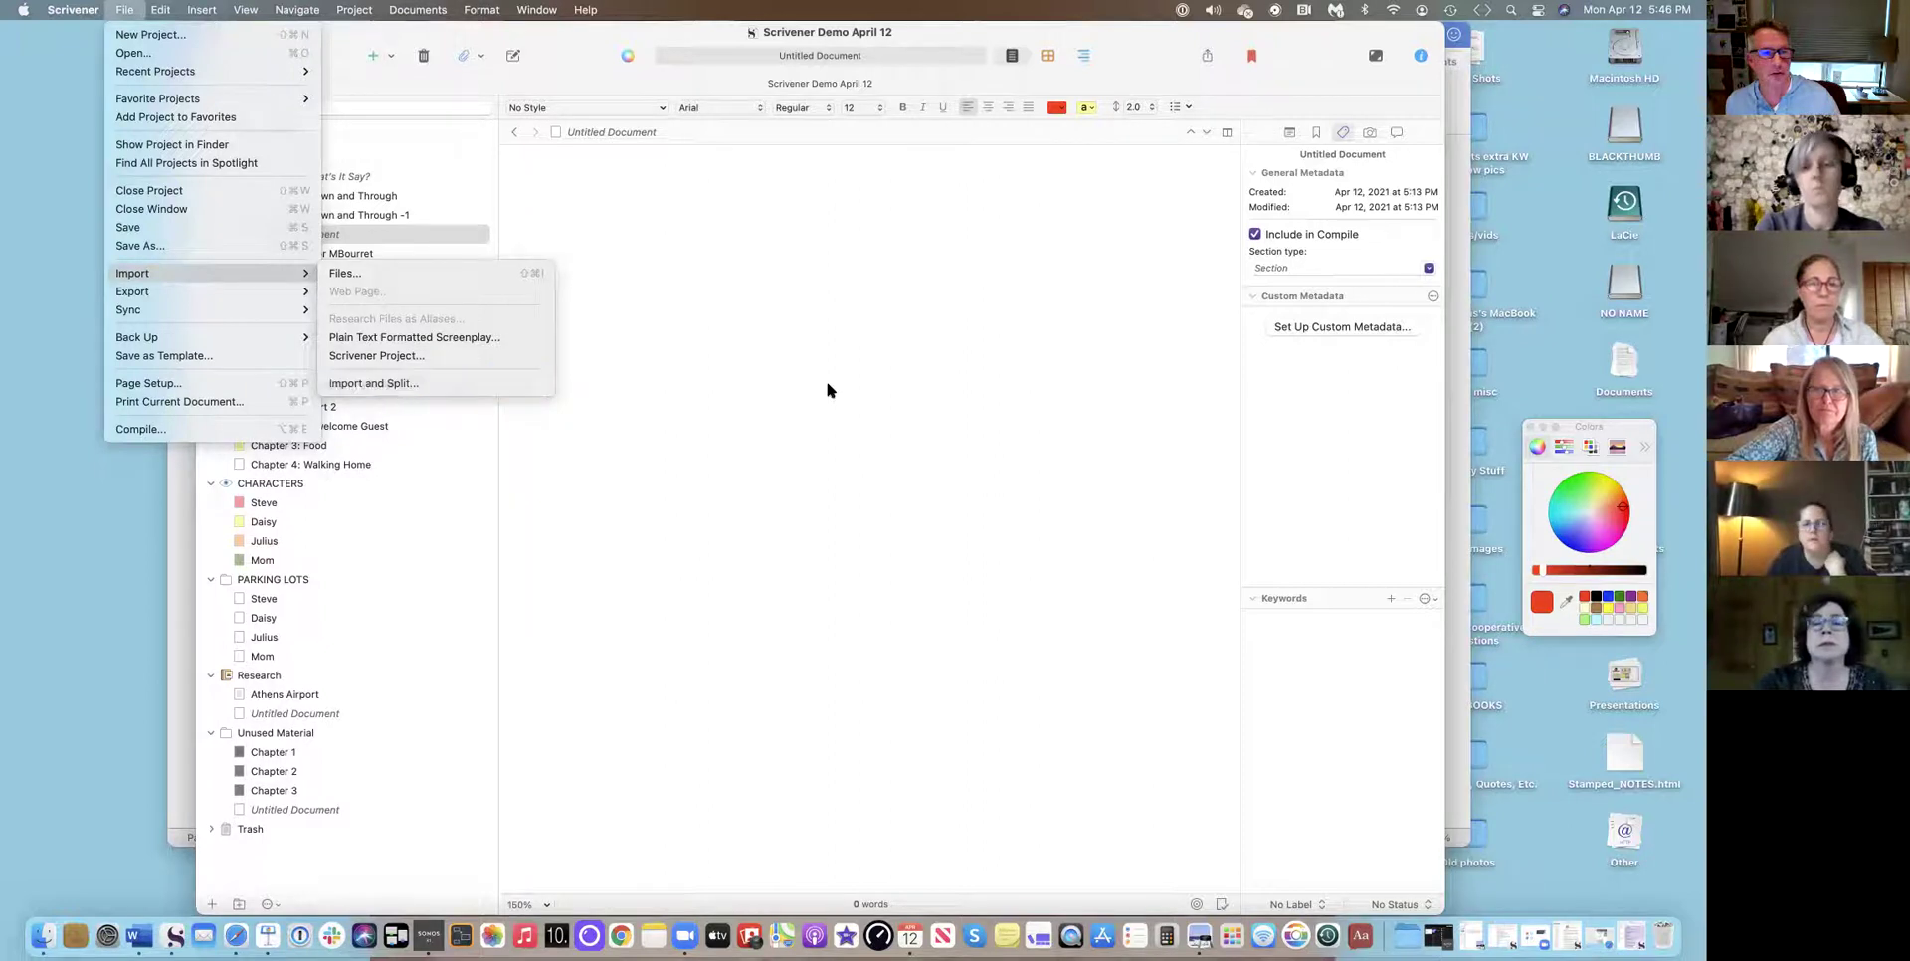
click(762, 386)
click(319, 252)
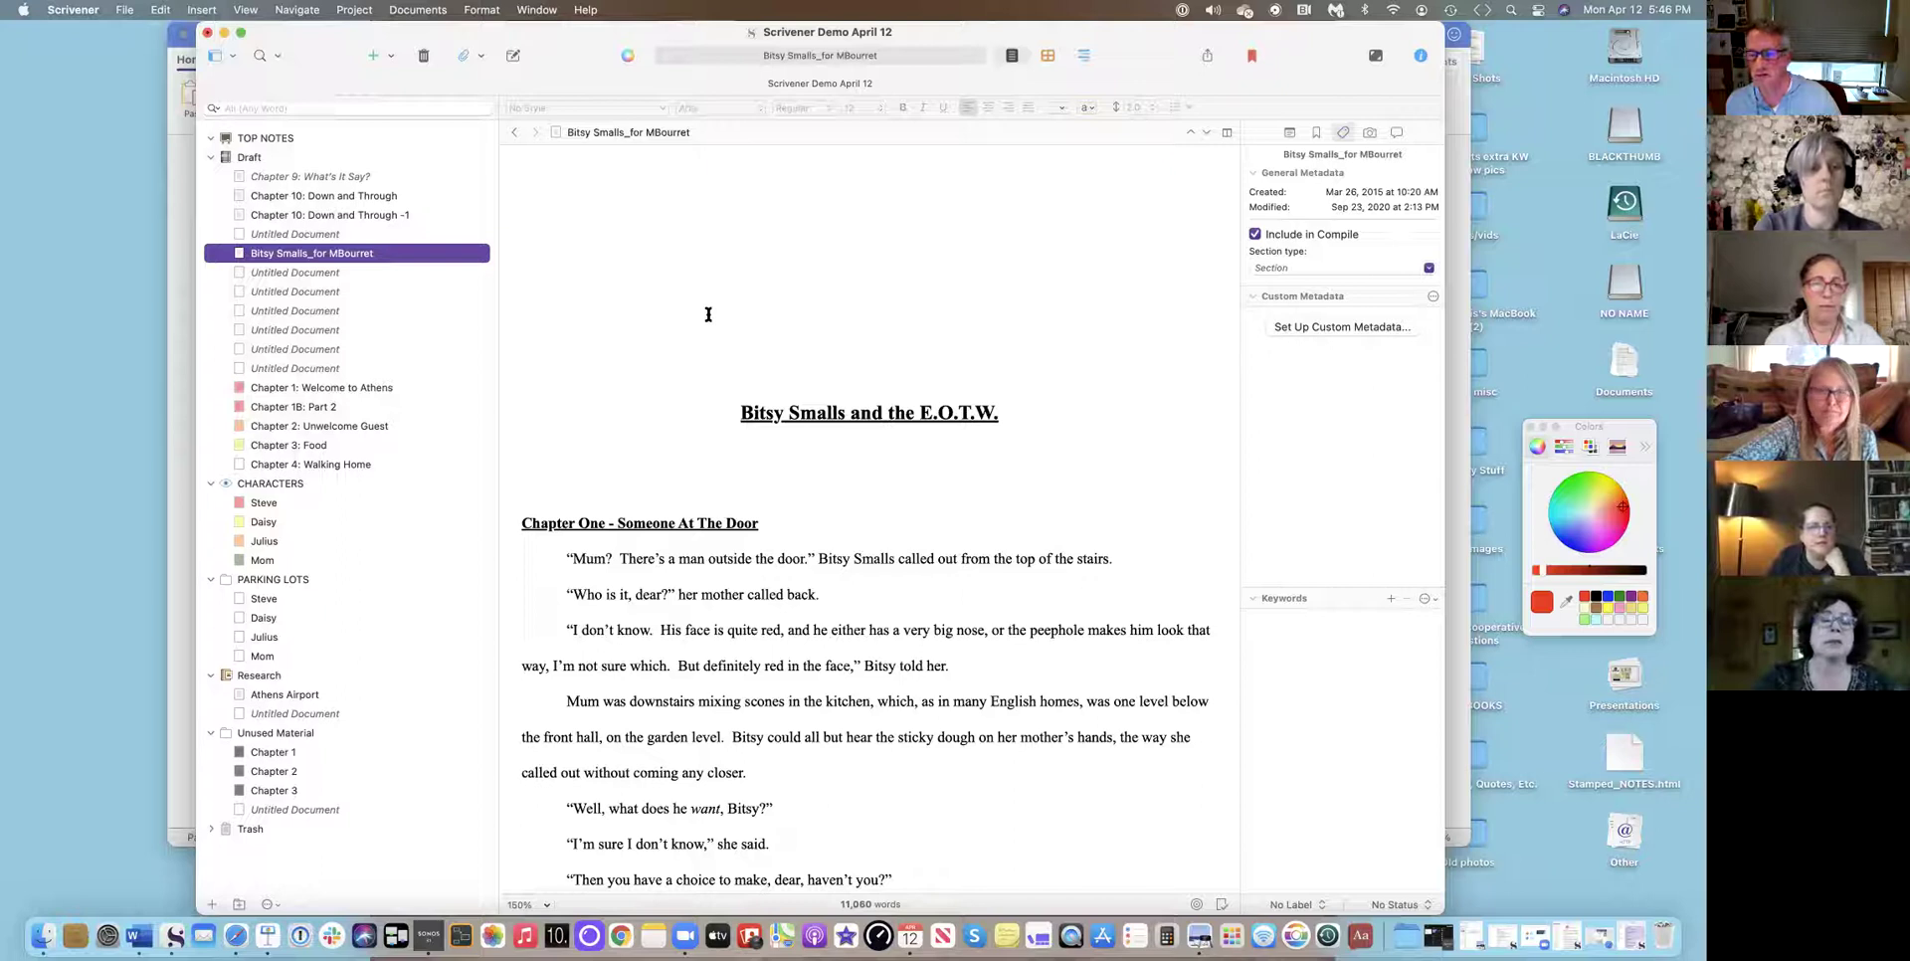
Switch to the Bitsy Smalls manuscript in Word and insert a "#" separator before the heading "Chapter 9: What's It Say?".
key(ctrl+Up)
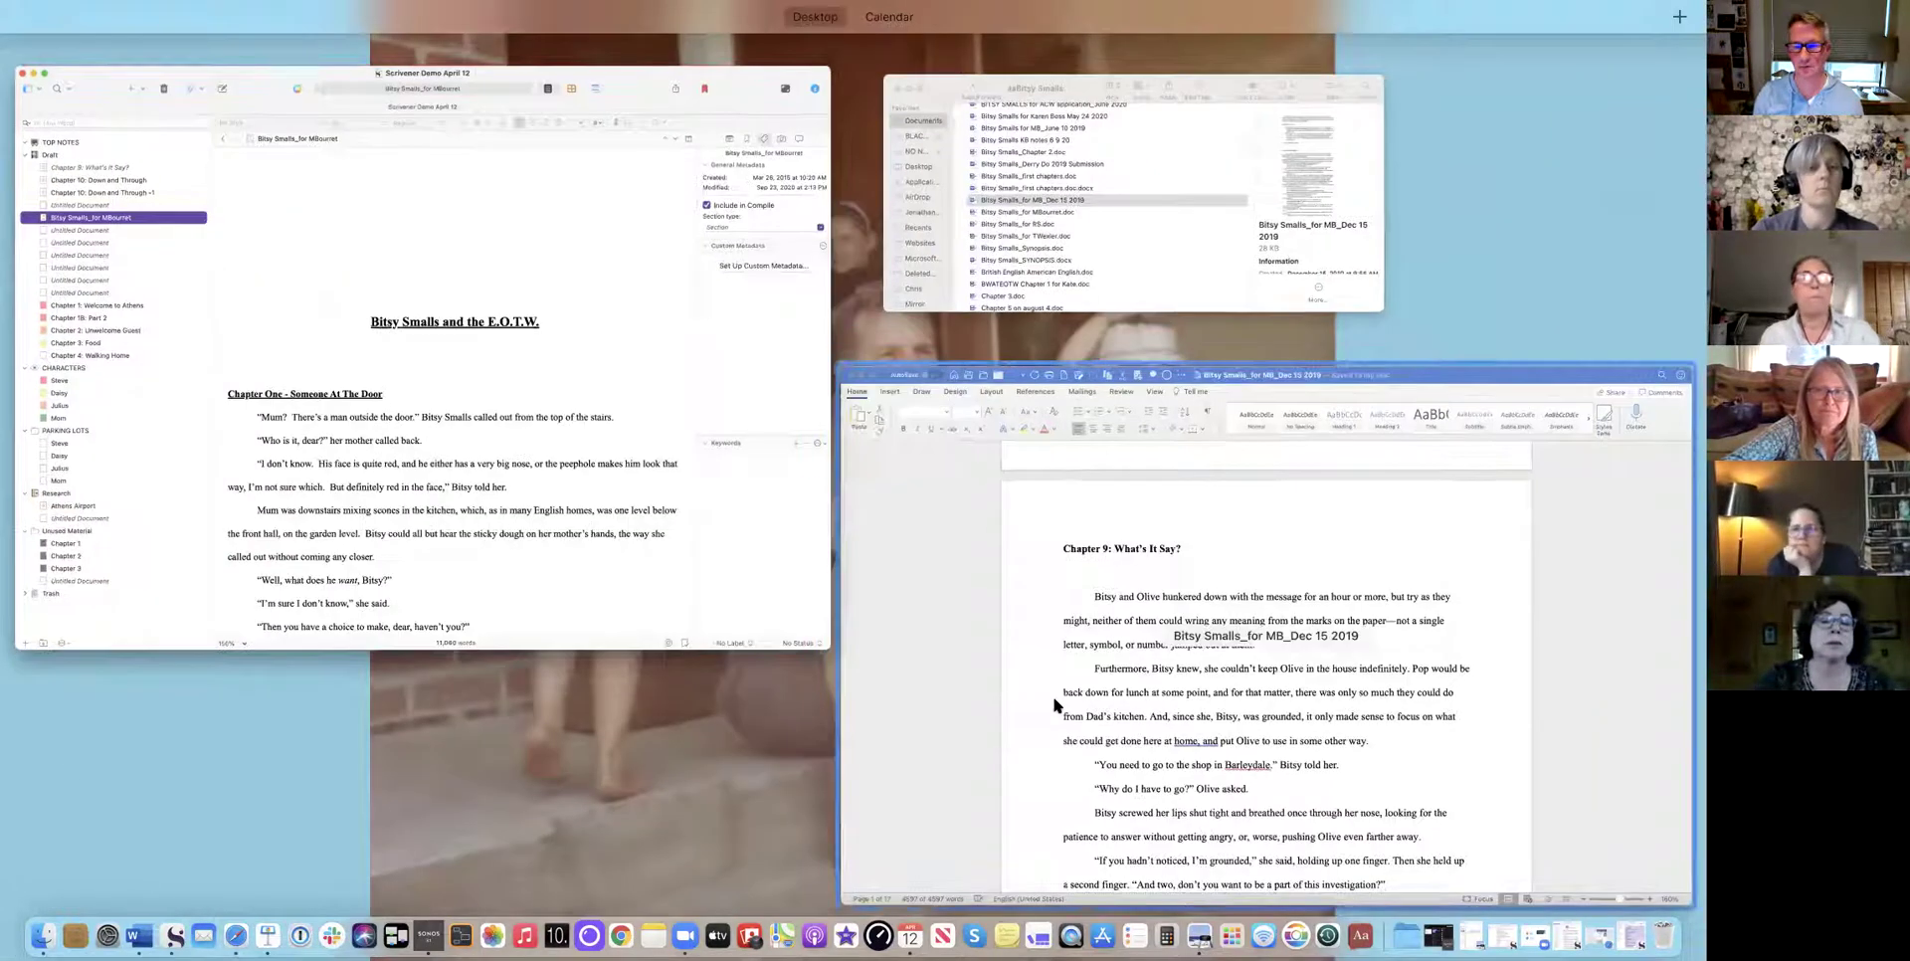
click(1055, 696)
click(739, 308)
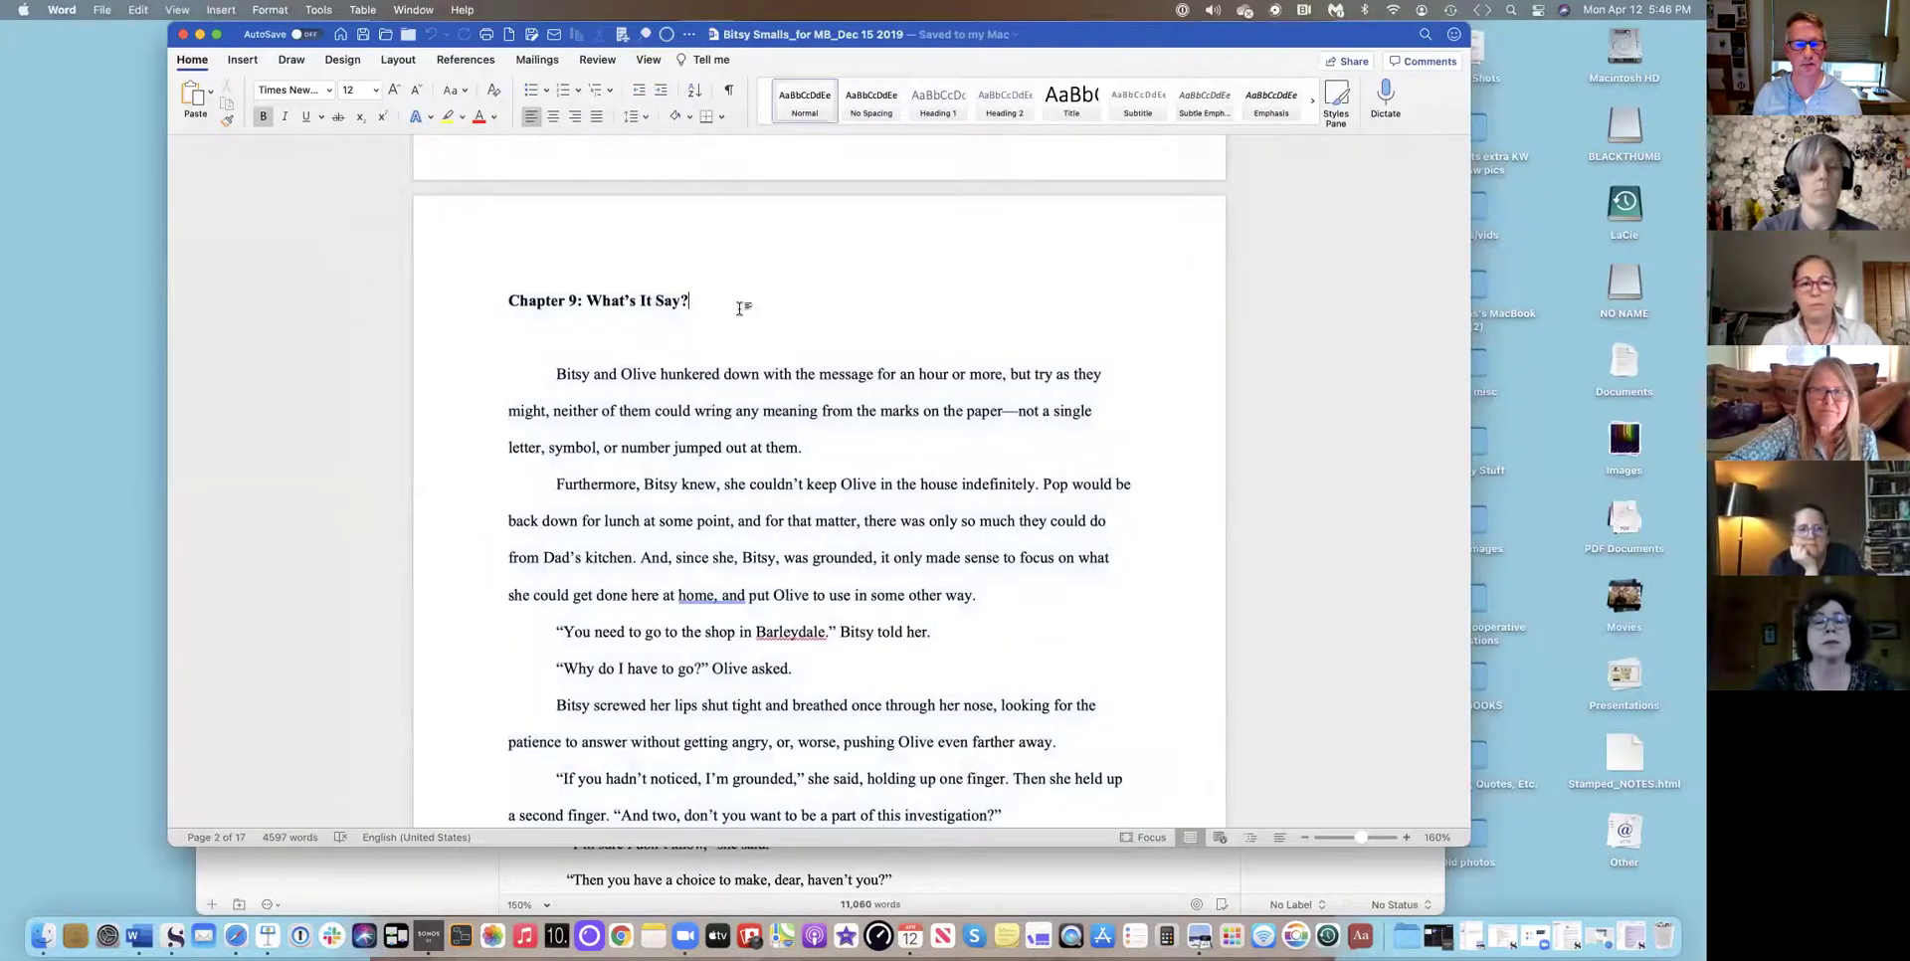
text(#)
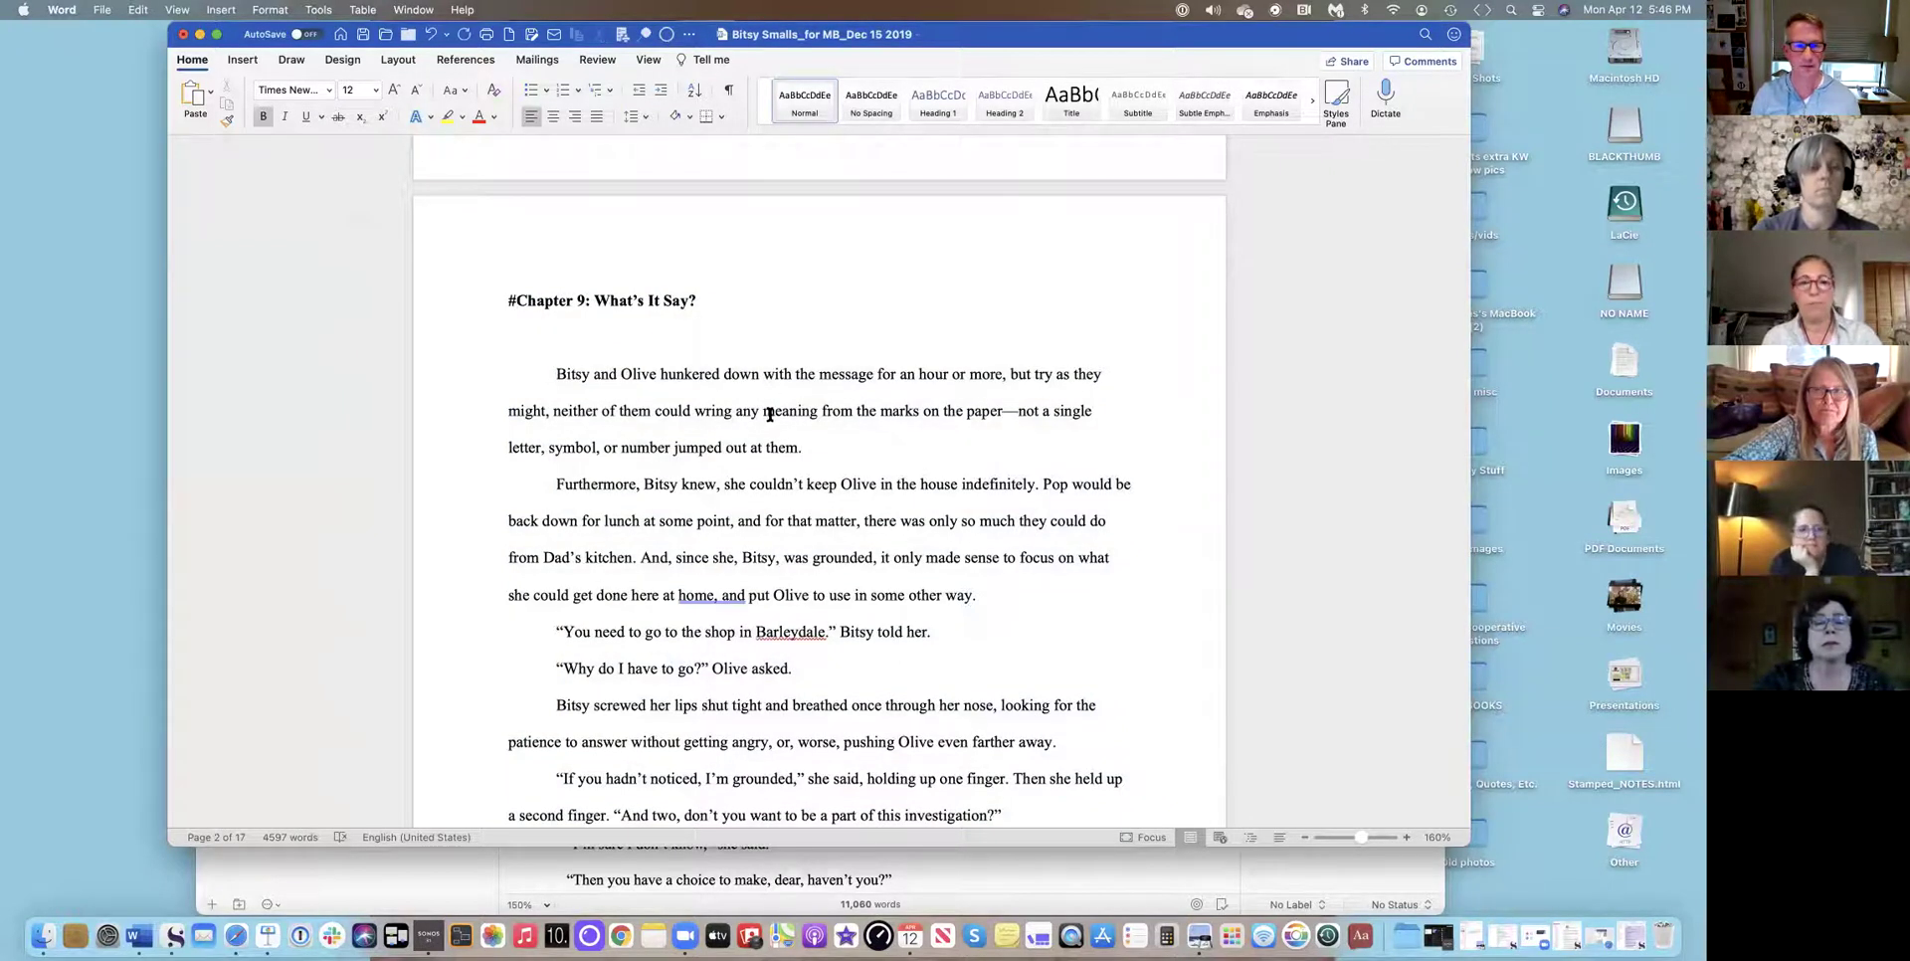
Insert a "#" separator before the heading "Chapter 10: Down and Through" and save the manuscript.
scroll(769, 414, down, 20)
scroll(752, 414, down, 20)
scroll(752, 414, down, 20)
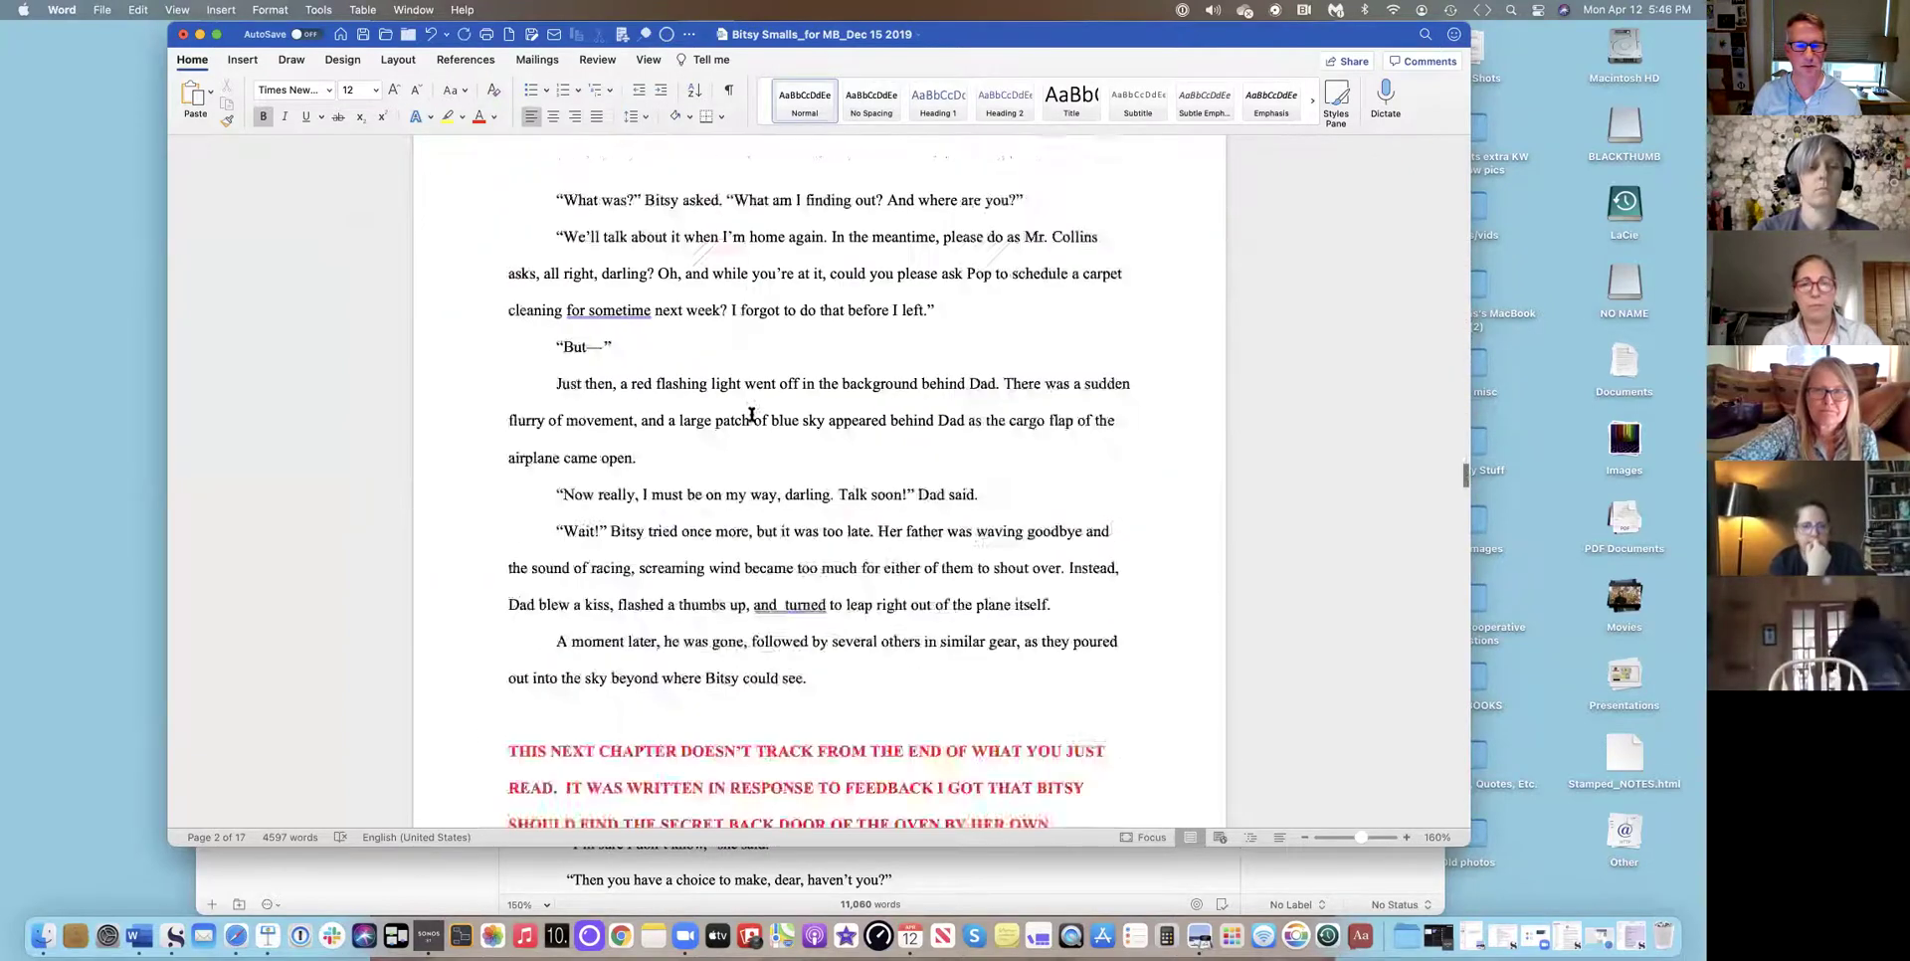
scroll(752, 414, down, 10)
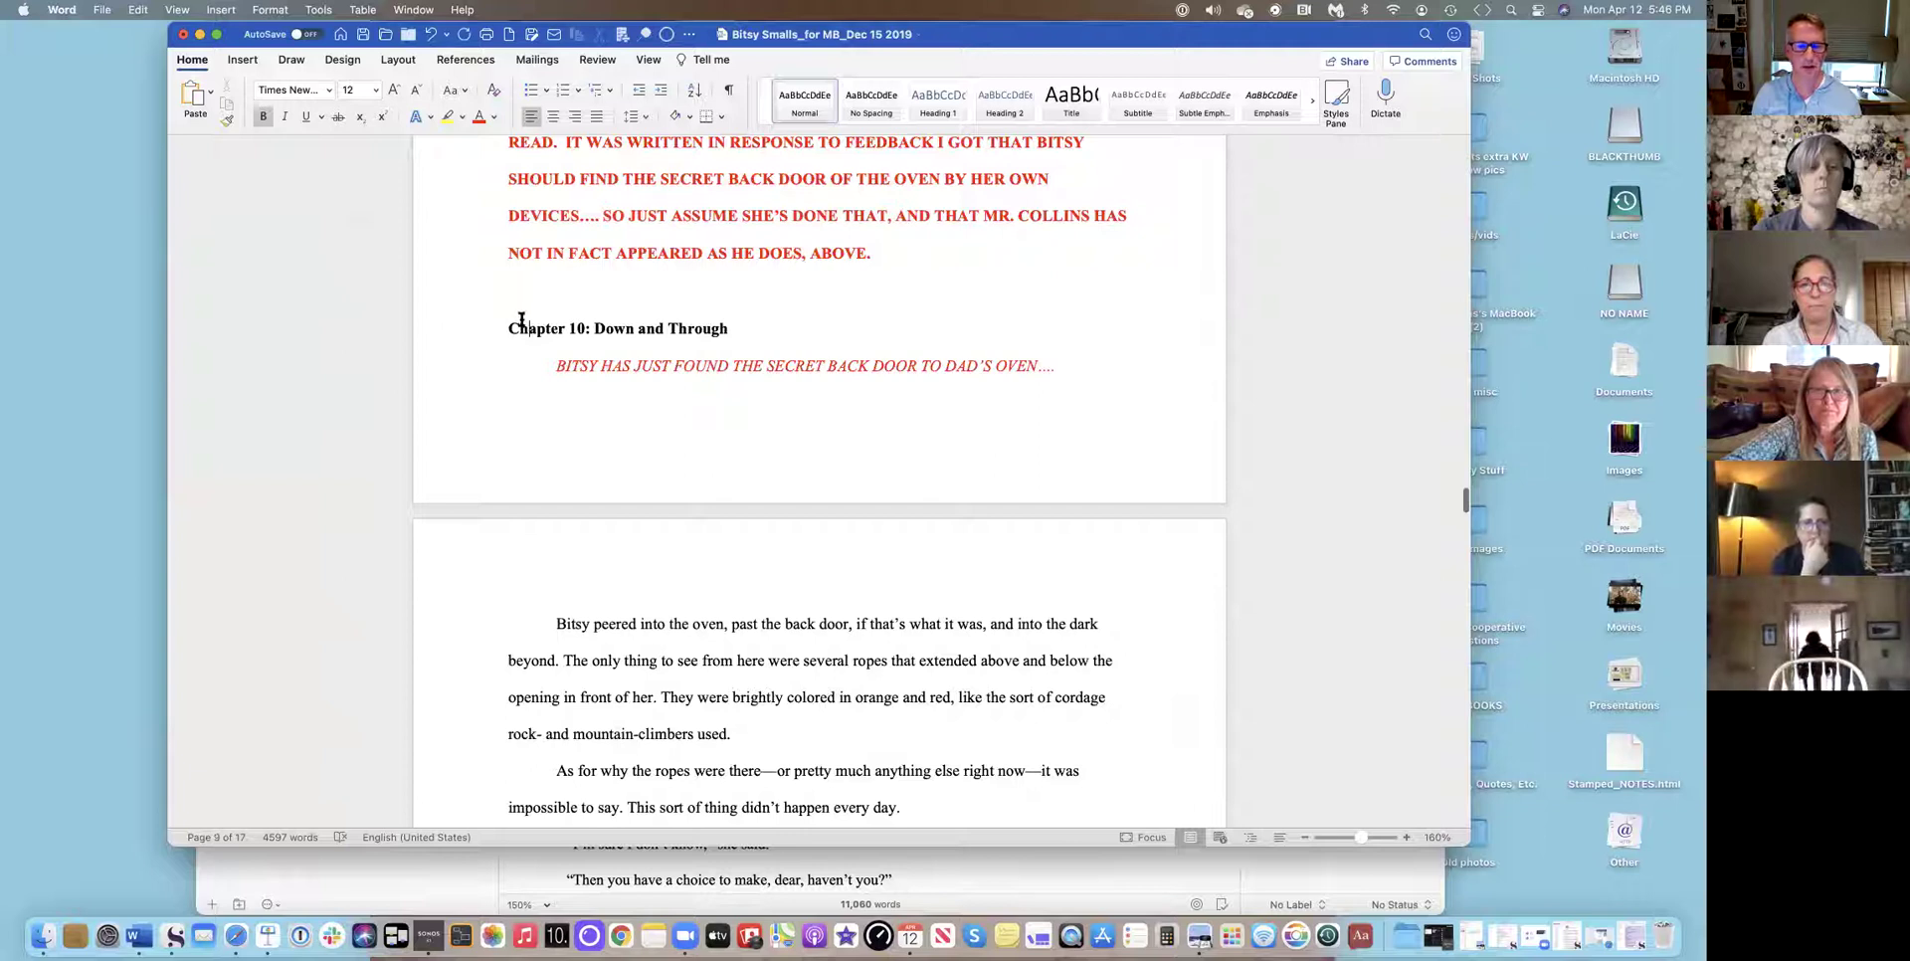
text(#)
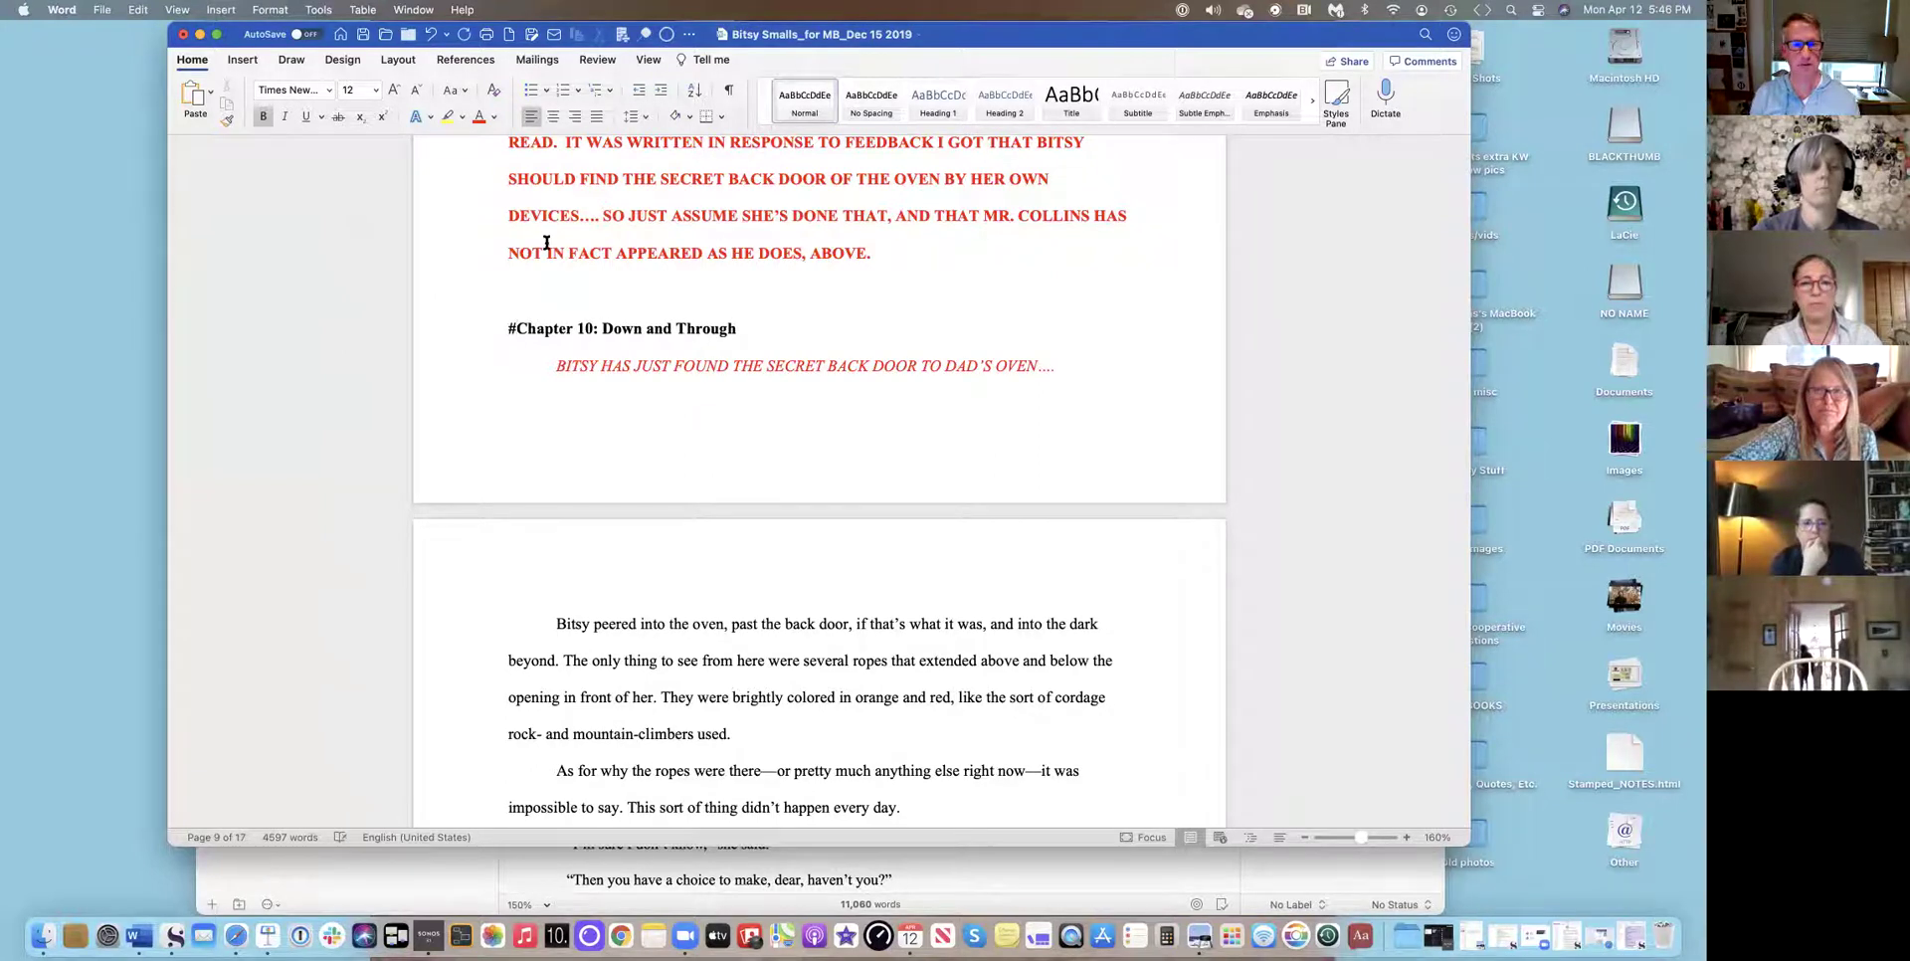
key(super+s)
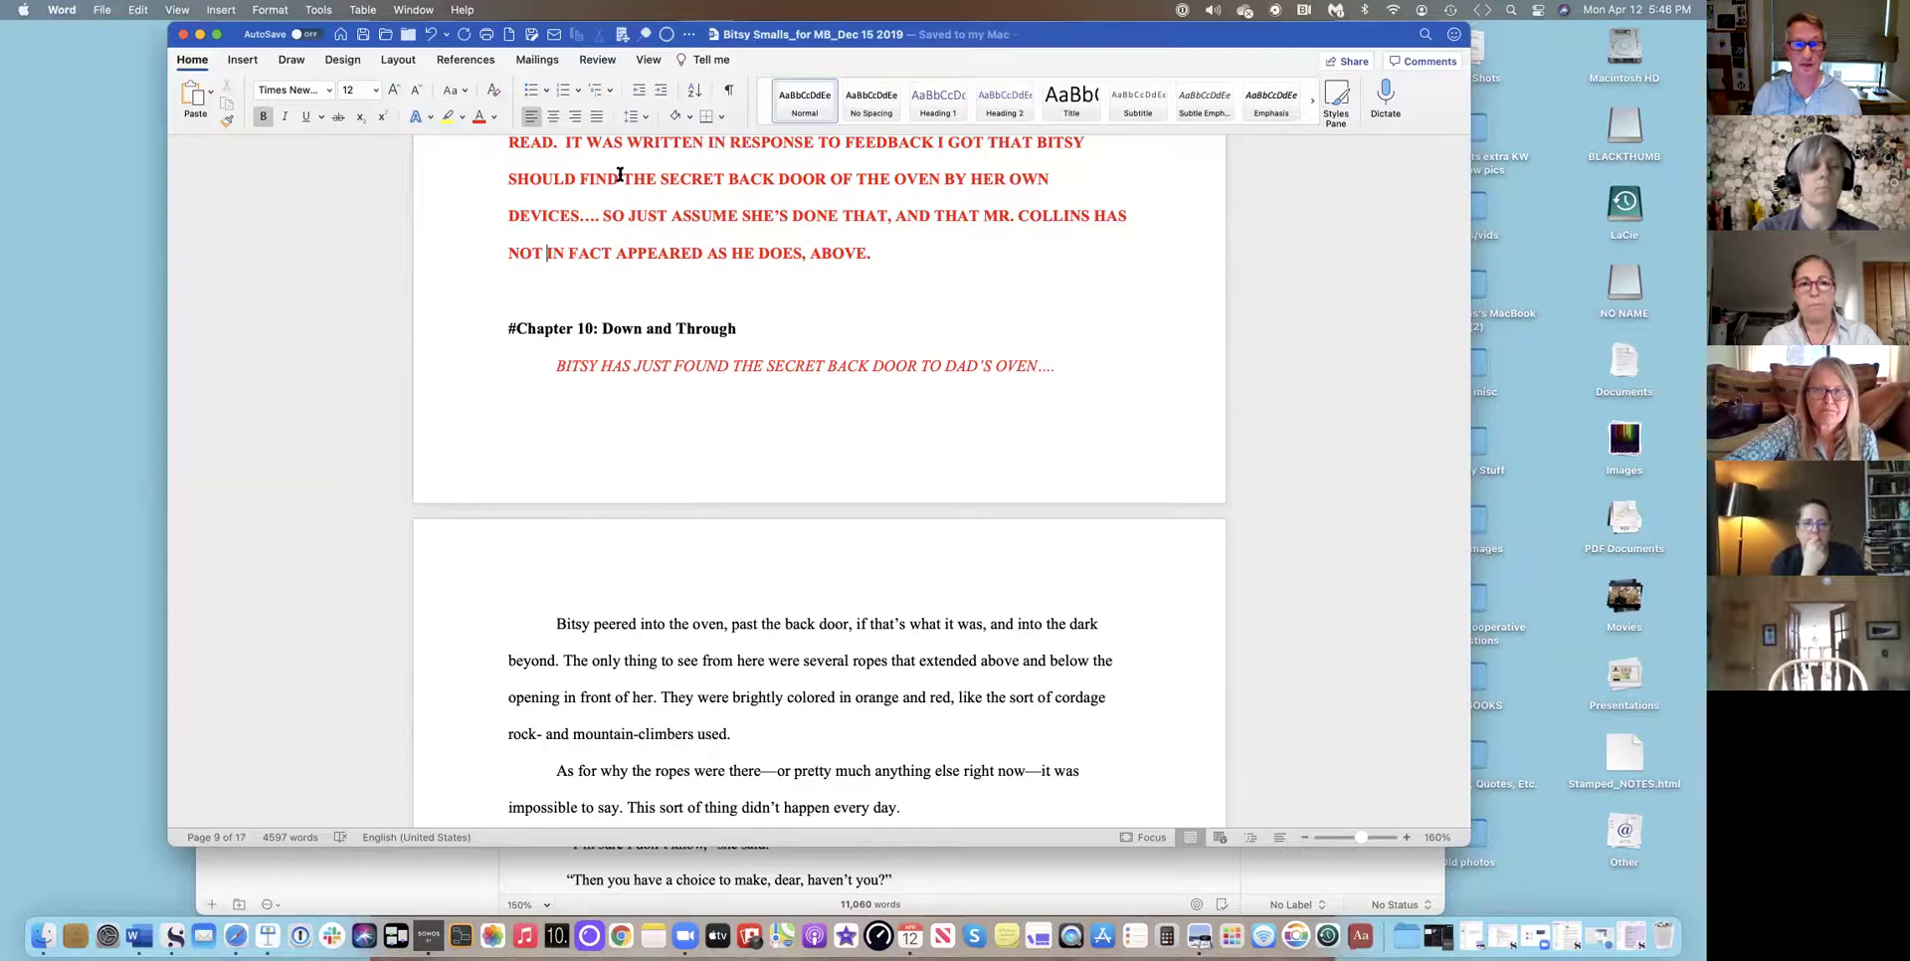
Return to Scrivener, select the second untitled document below the imported Bitsy Smalls manuscript, and start an Import and Split.
key(ctrl+Up)
click(392, 378)
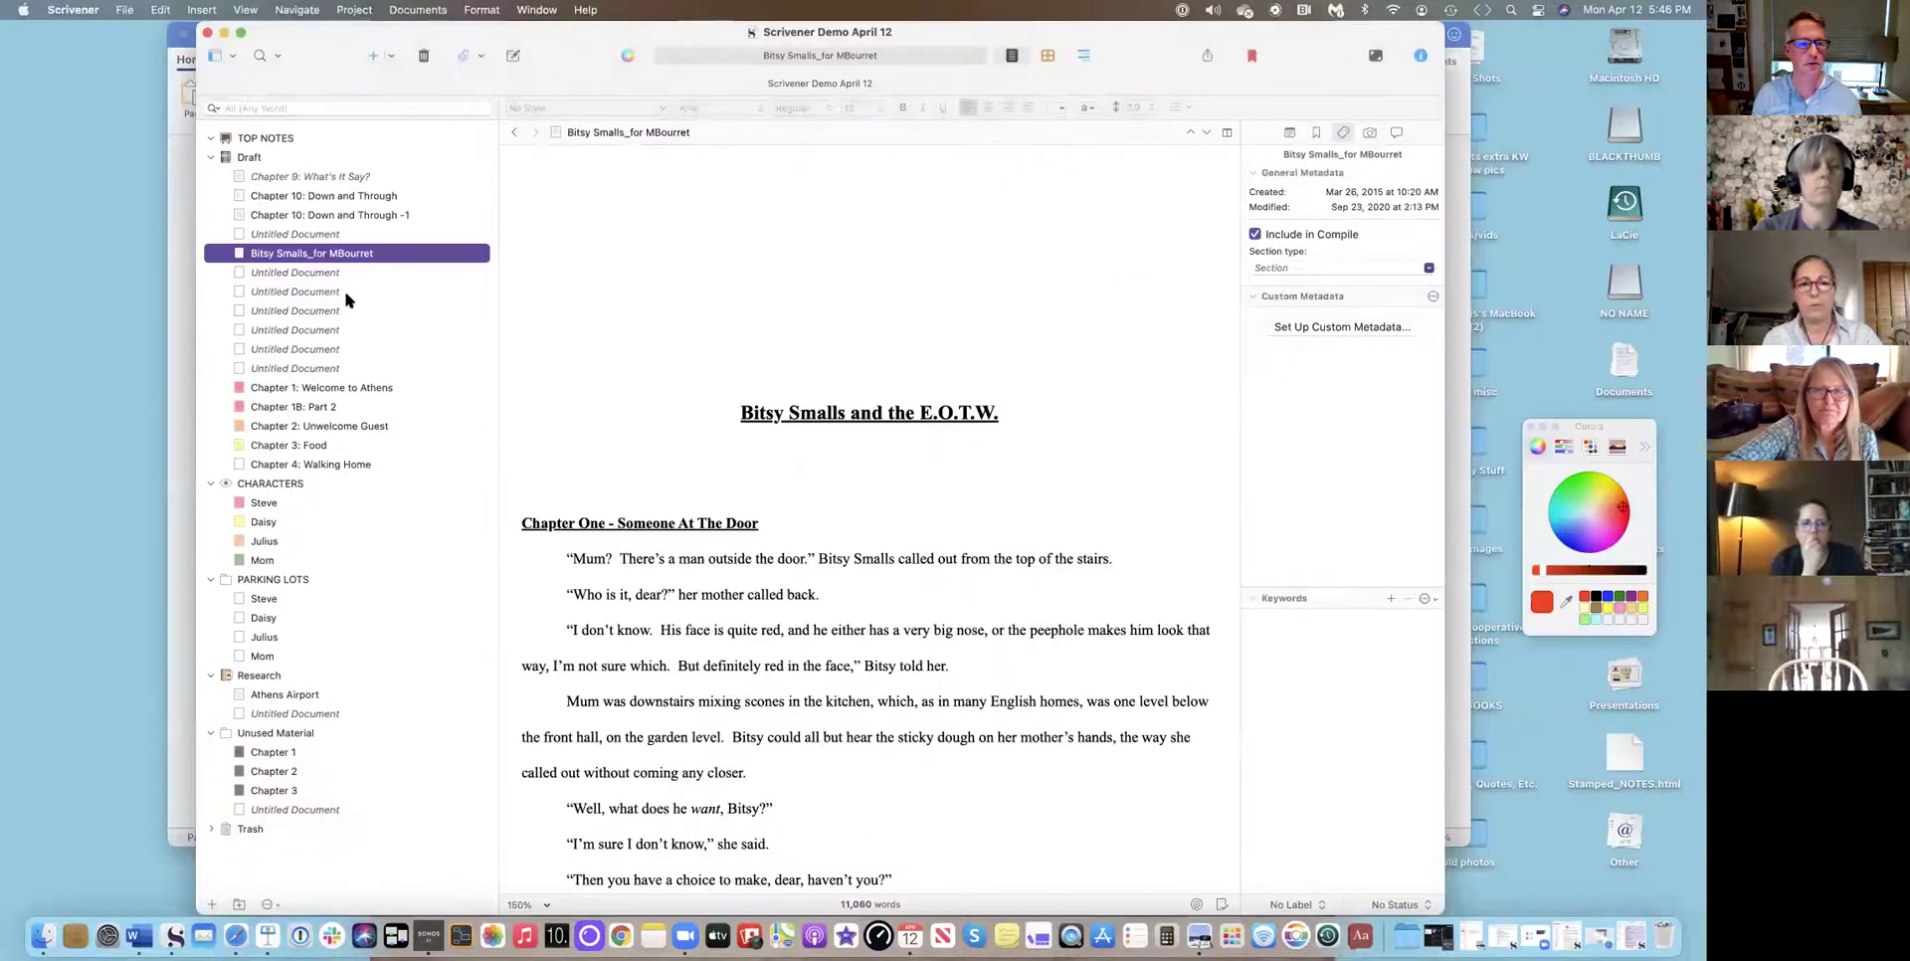
click(347, 297)
click(126, 10)
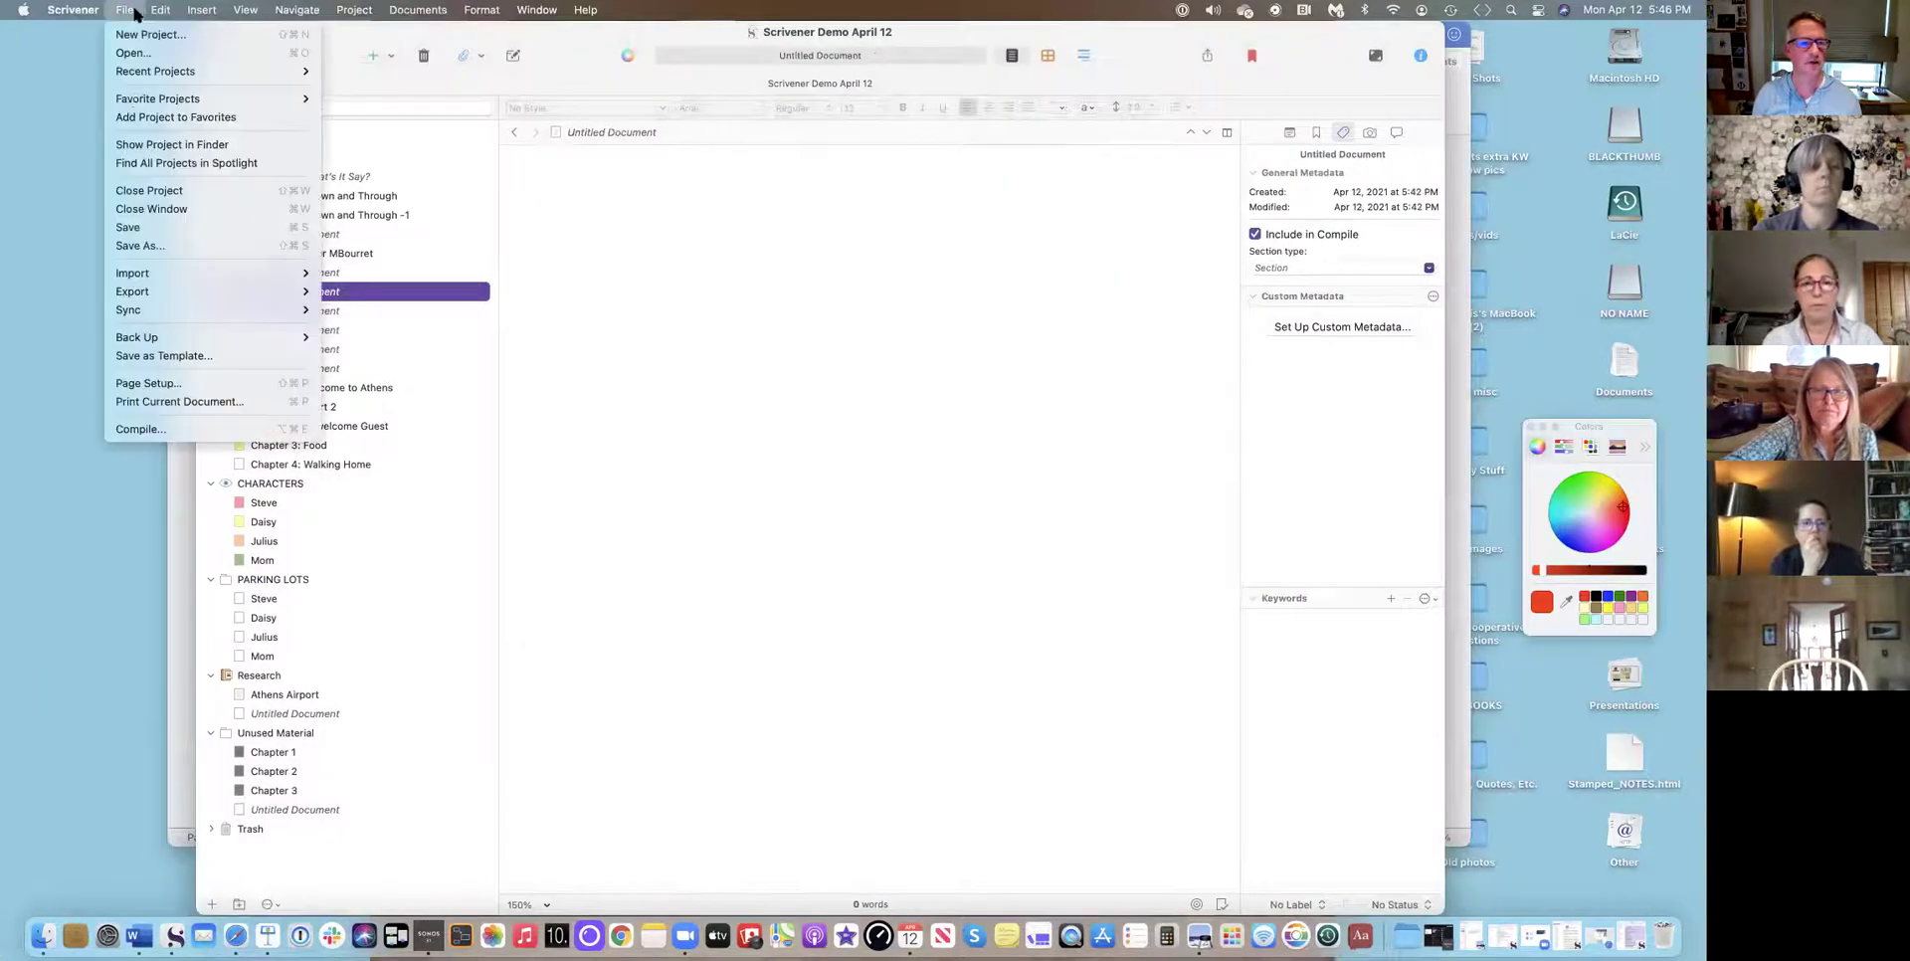
mouse_move(146, 278)
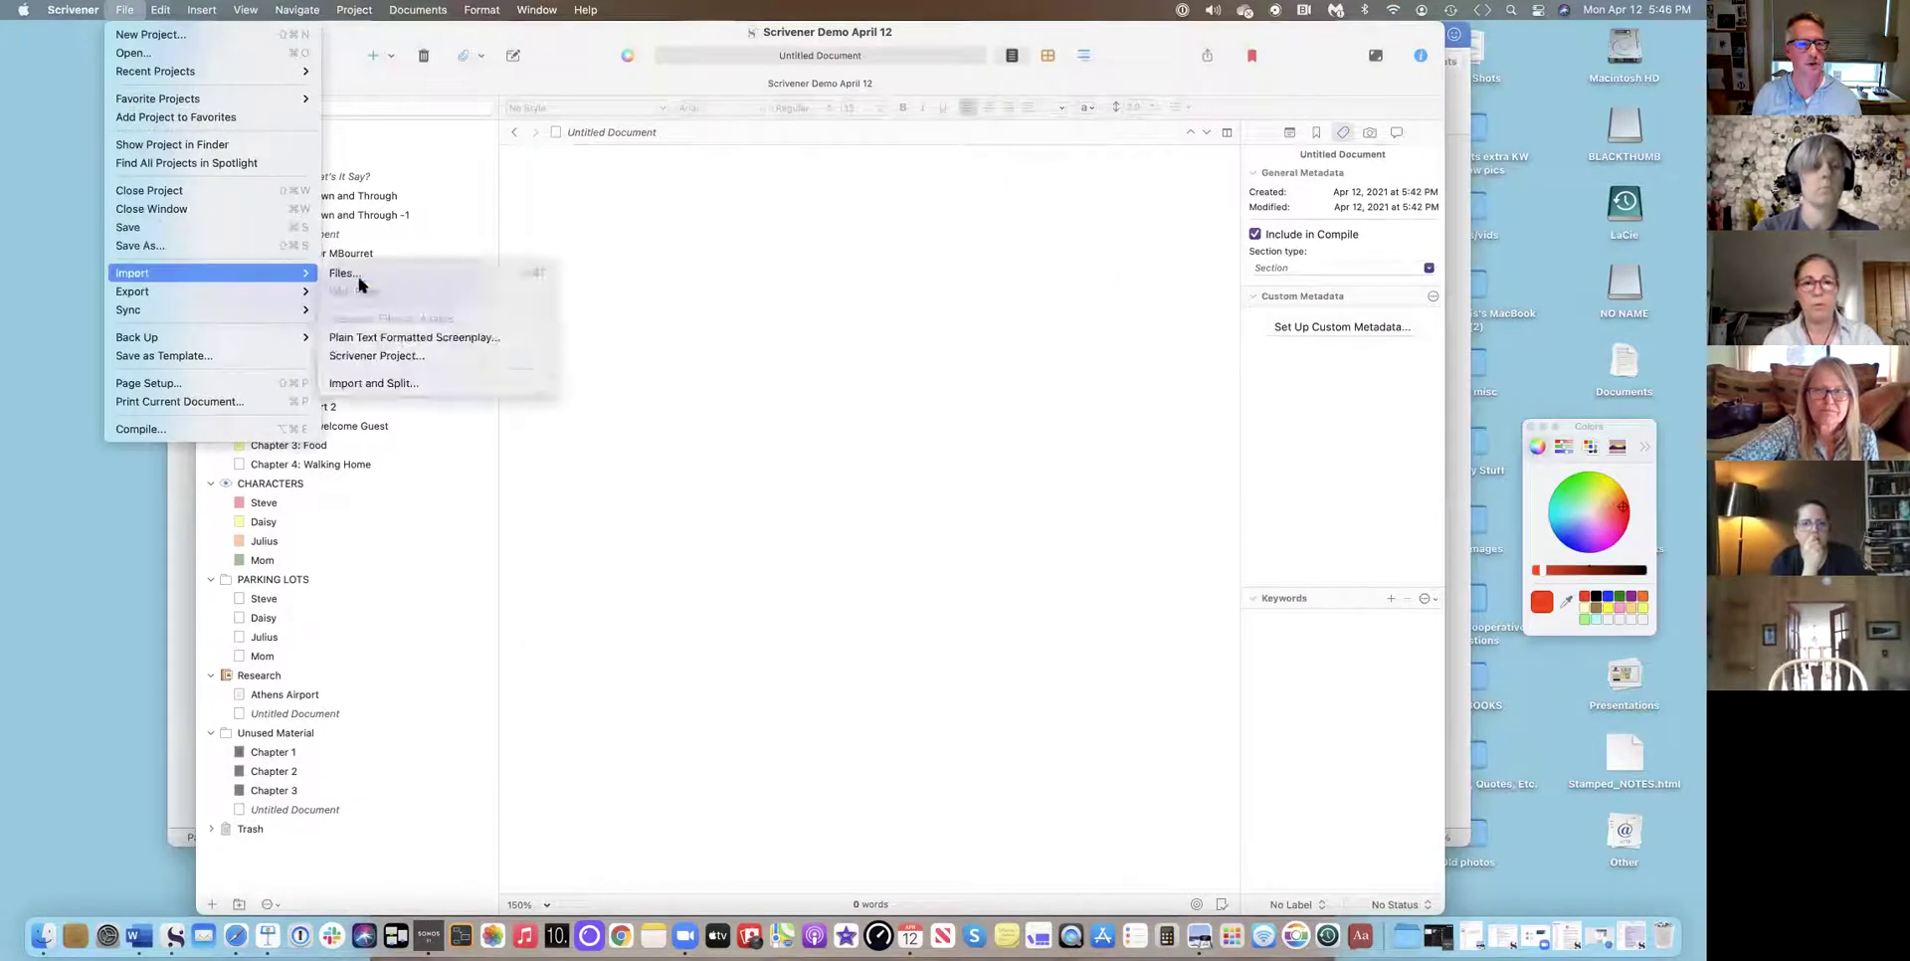
click(364, 385)
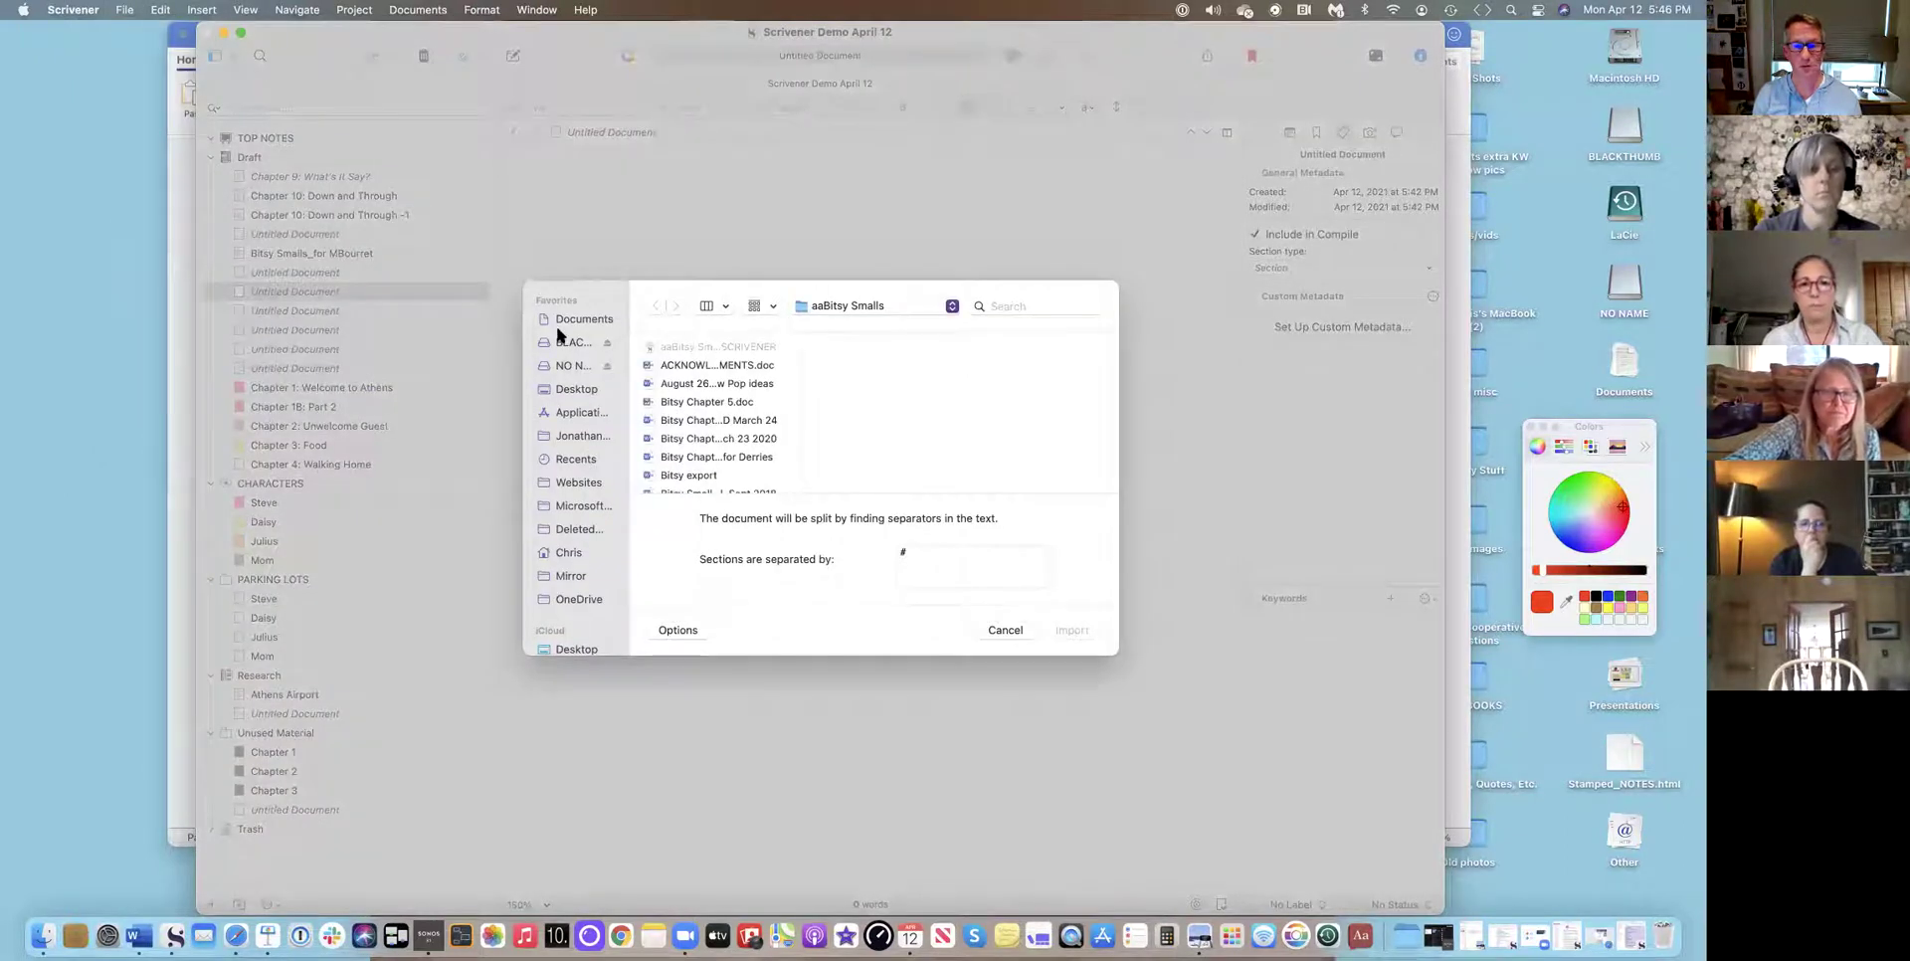
Import "Bitsy Smalls for MB_June 10 2019" from the aaBitsy Smalls folder in Documents, splitting it into sections at each "#" separator.
click(563, 319)
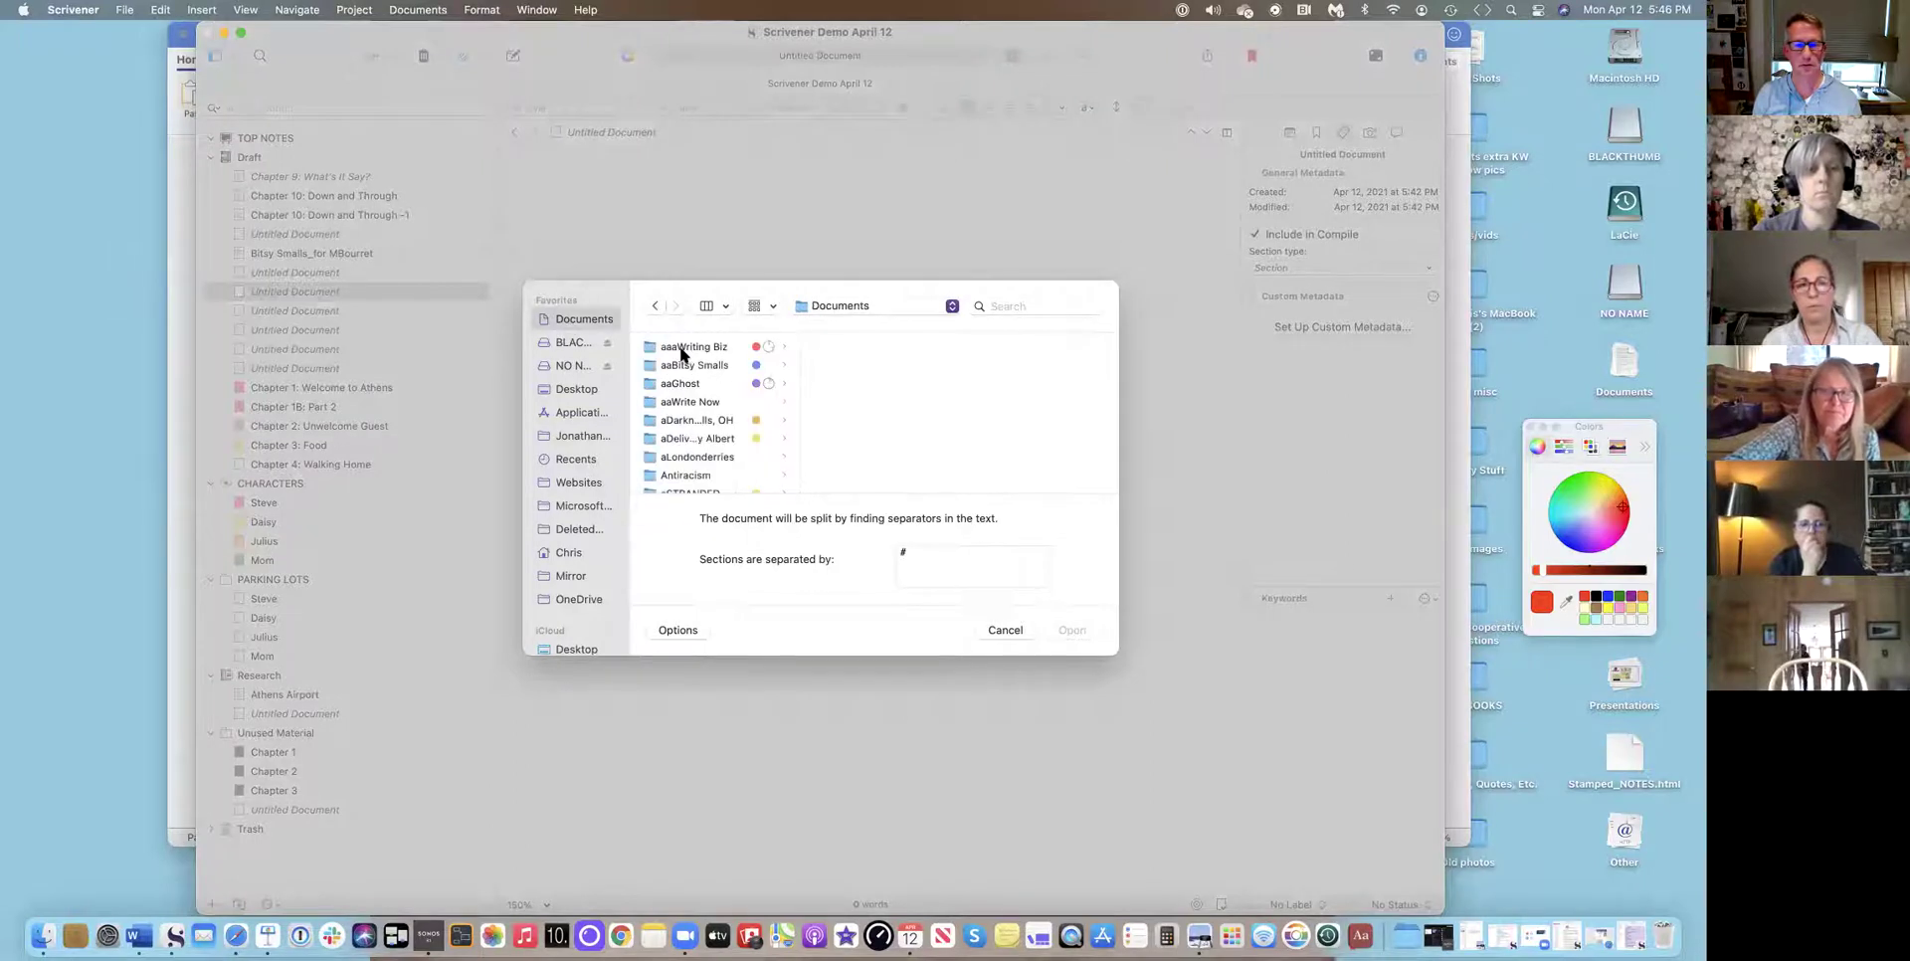
click(683, 366)
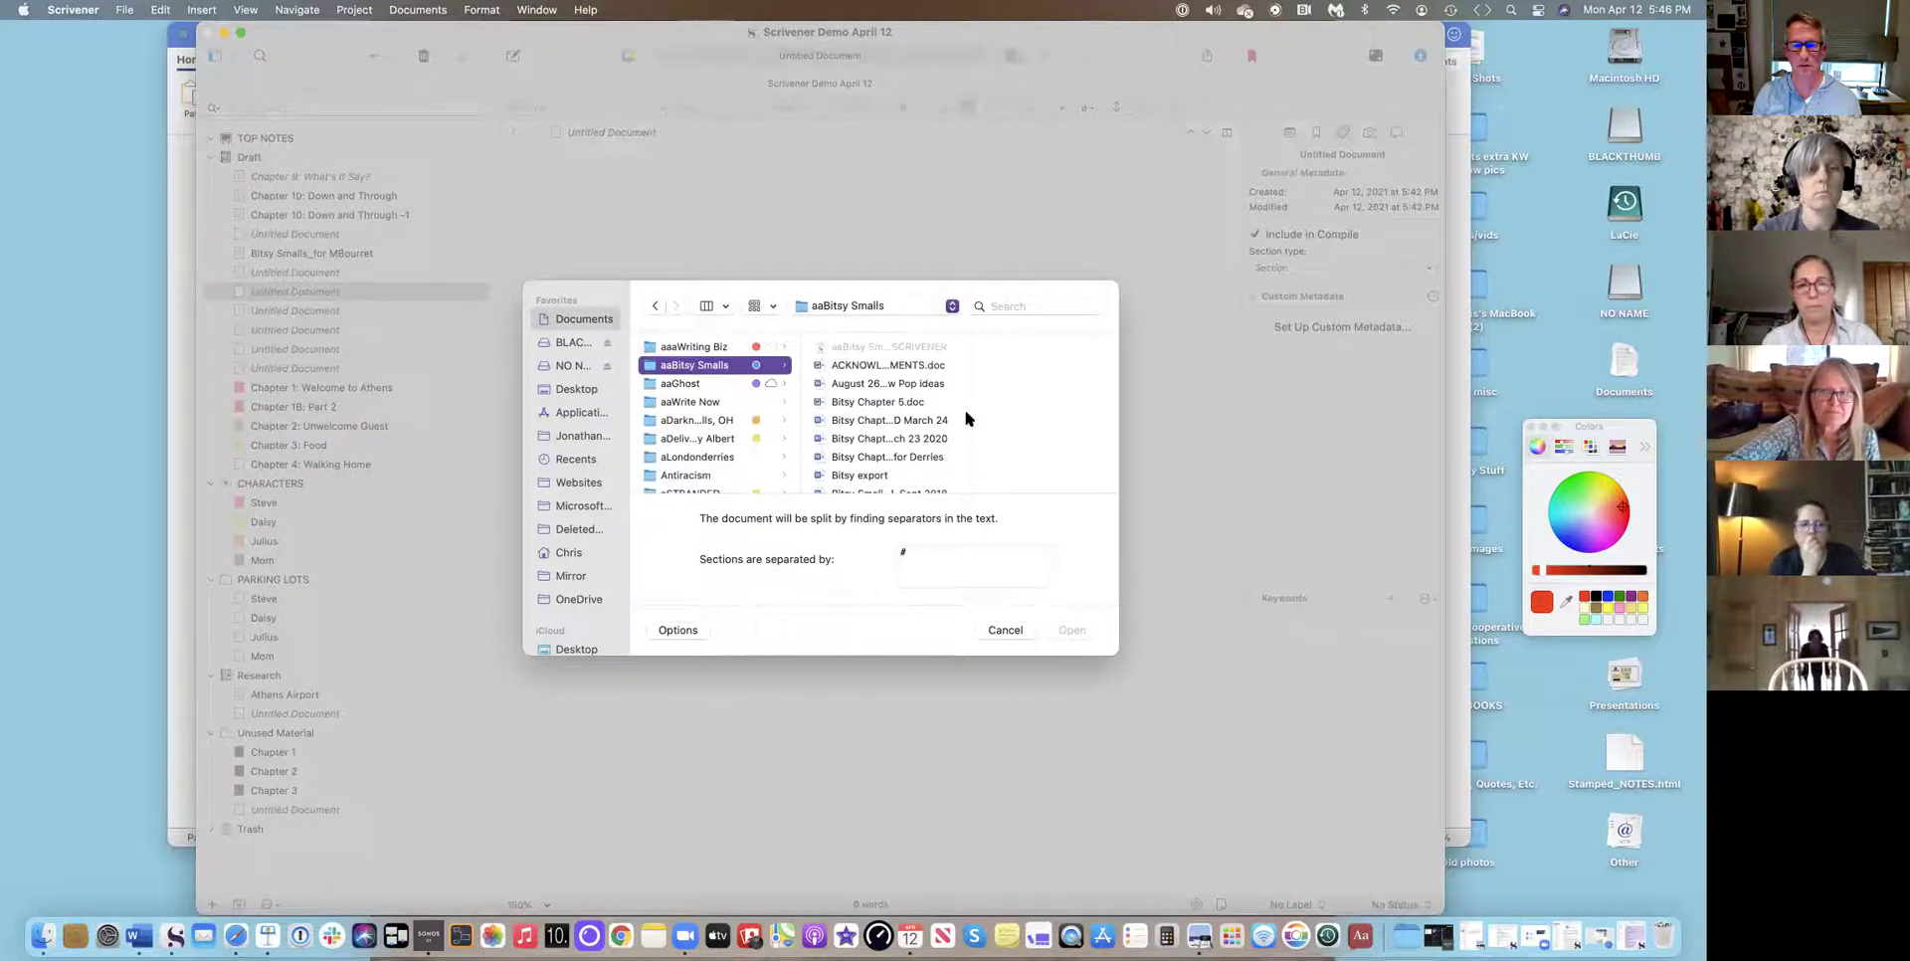
scroll(974, 412, down, 5)
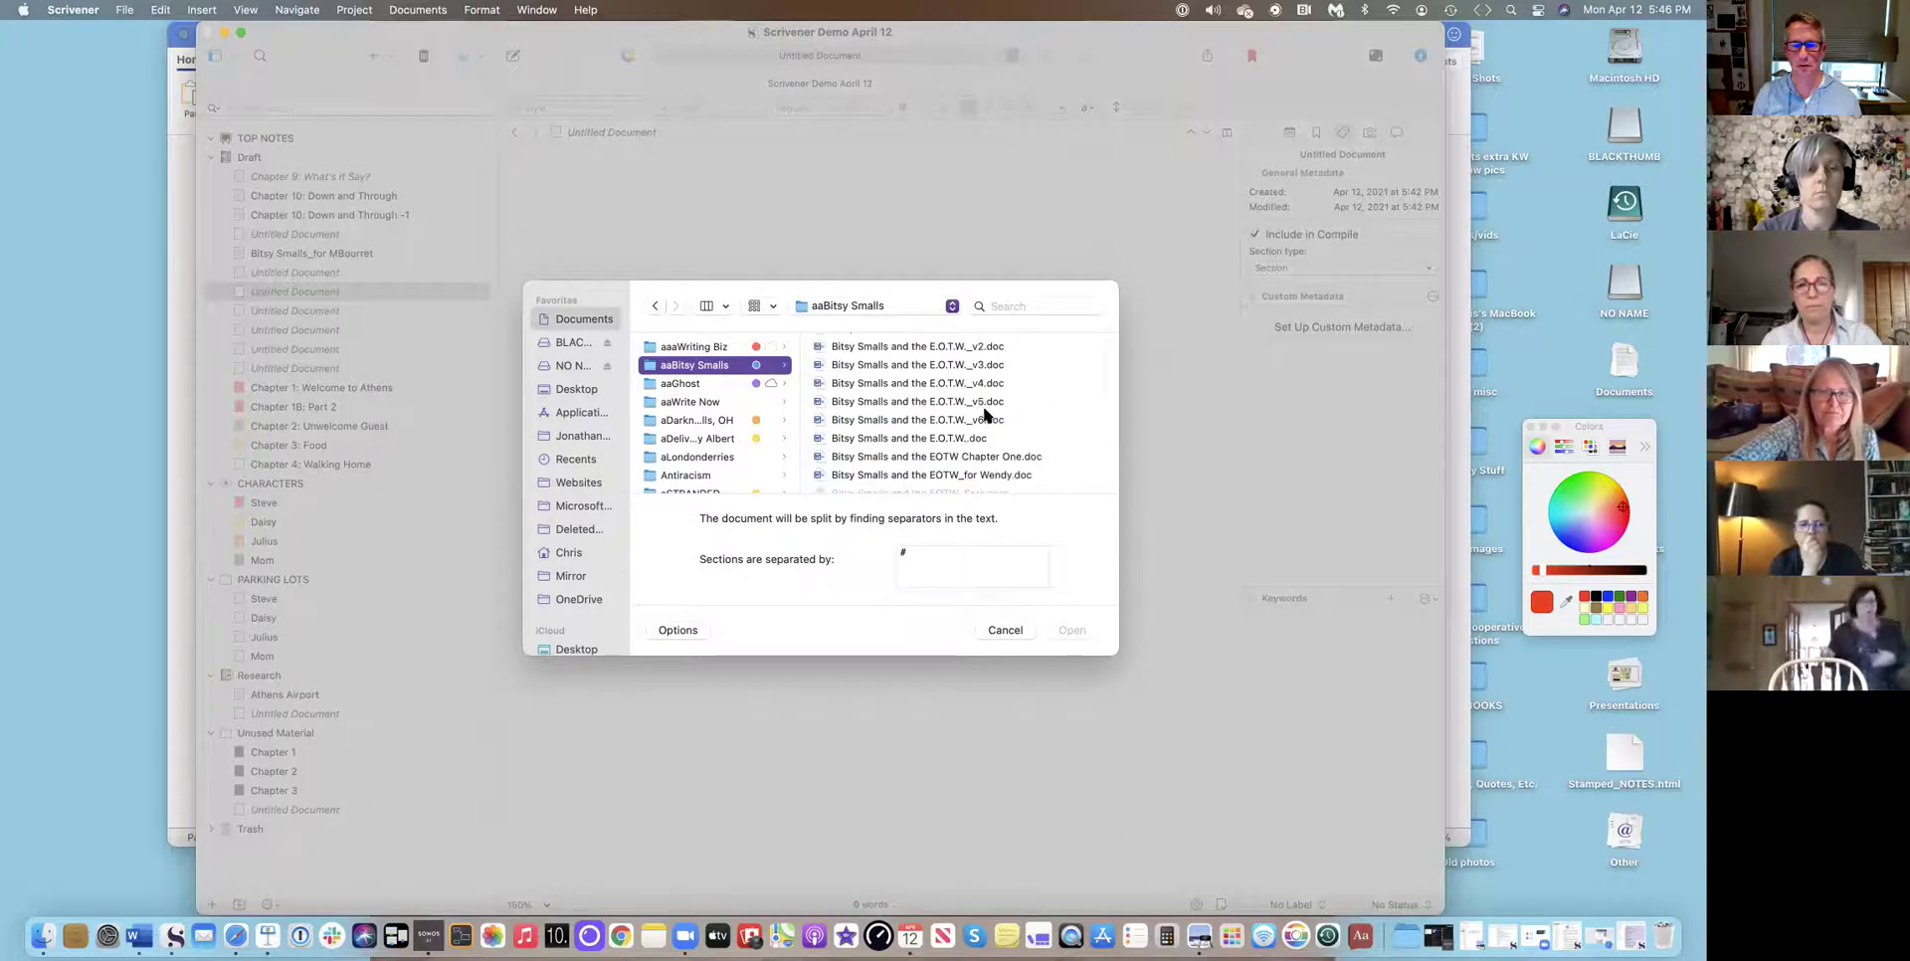
scroll(985, 408, up, 3)
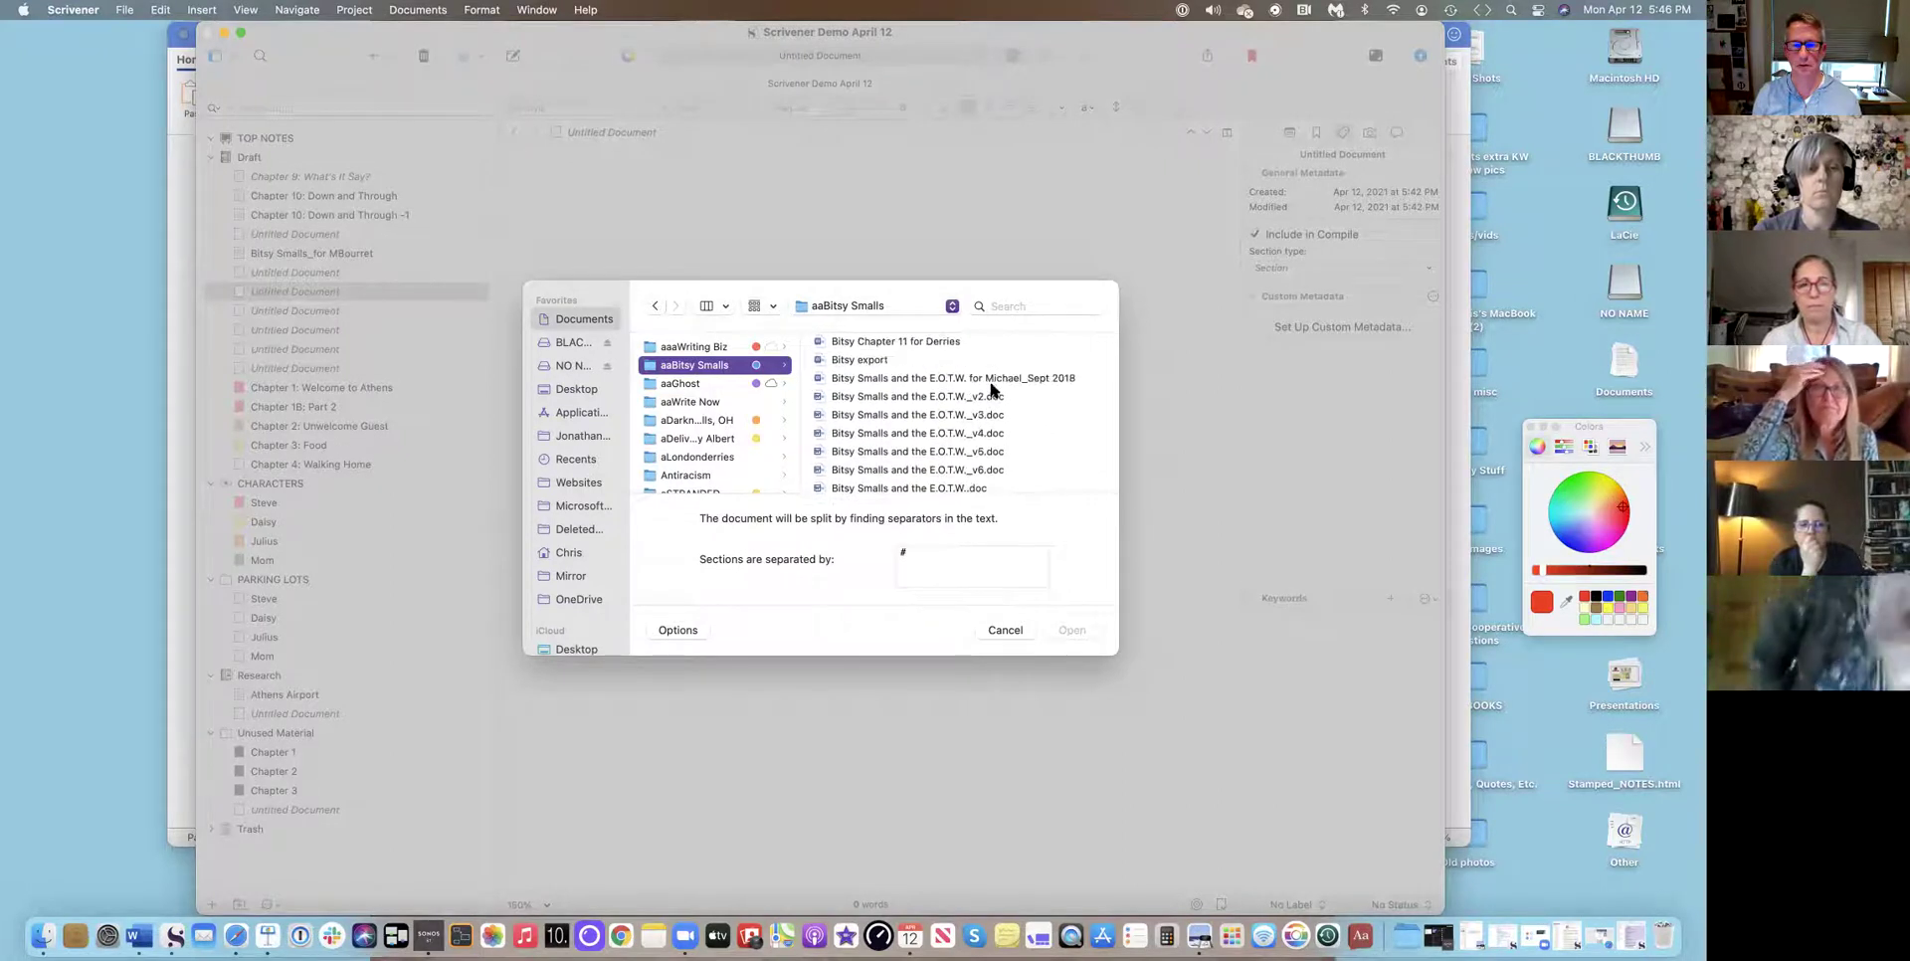
click(991, 378)
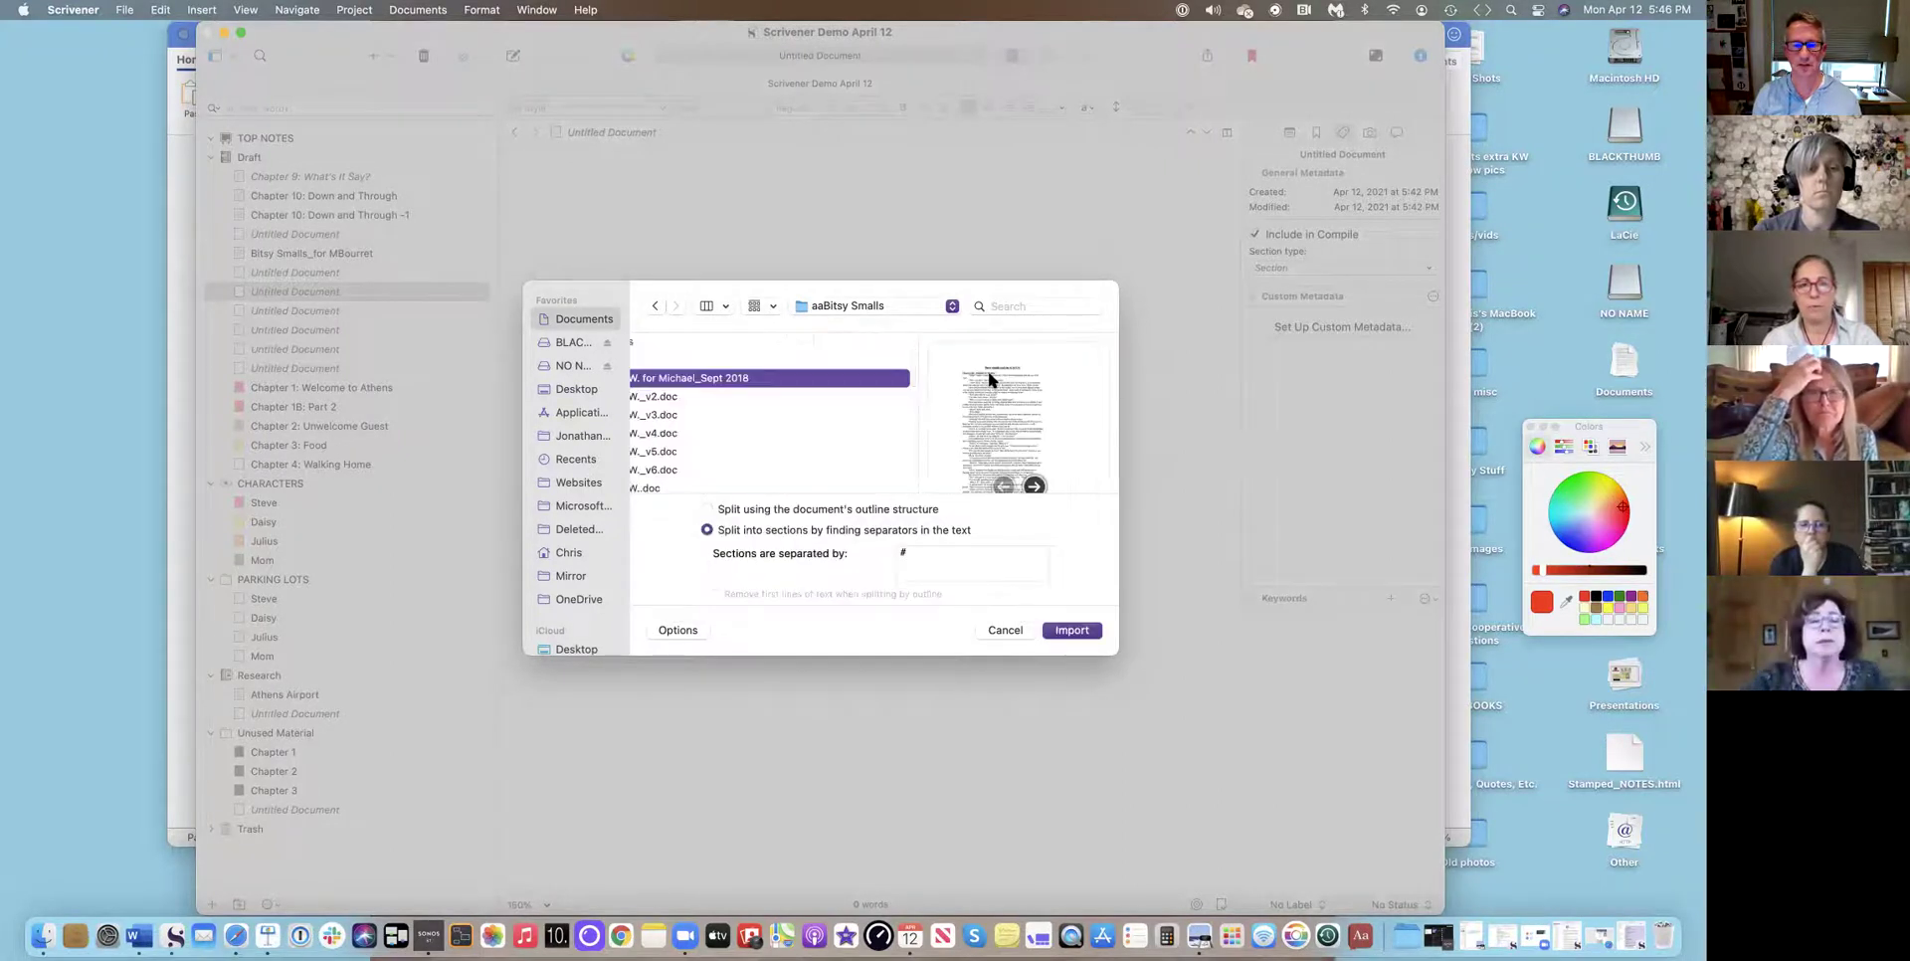
scroll(707, 415, left, 5)
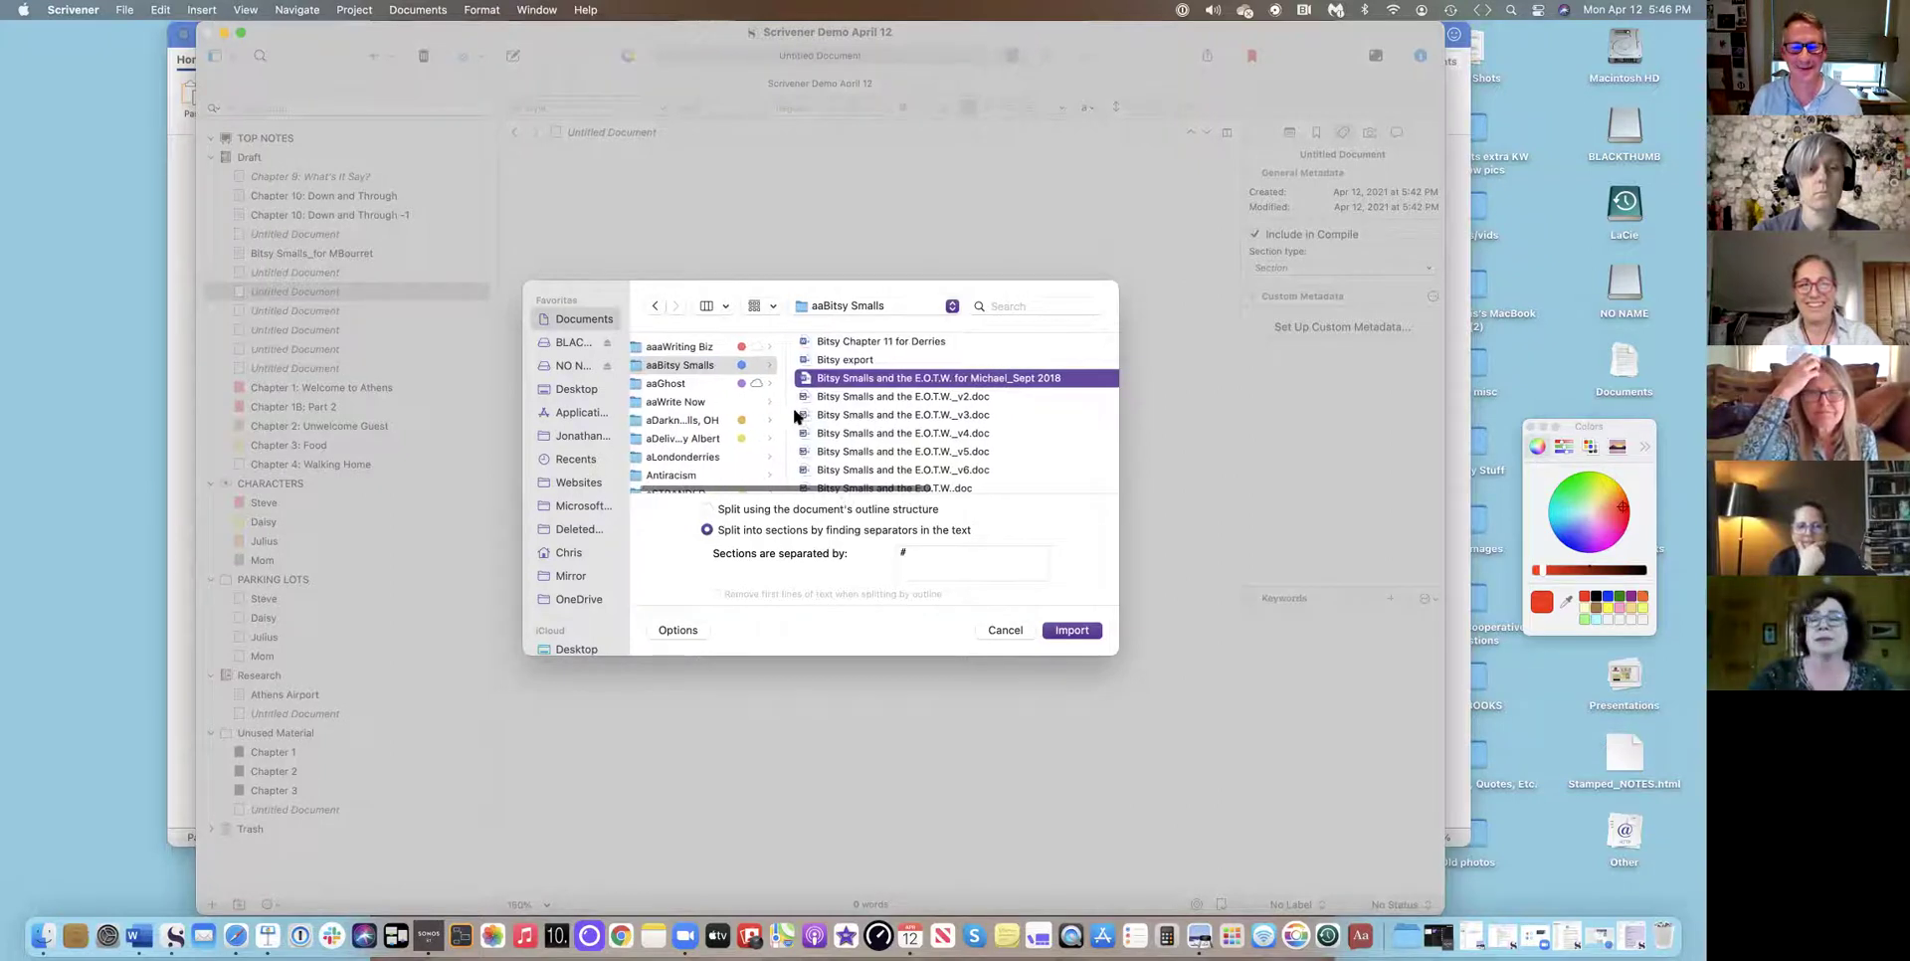
scroll(837, 418, down, 1)
scroll(838, 417, down, 3)
scroll(837, 418, down, 2)
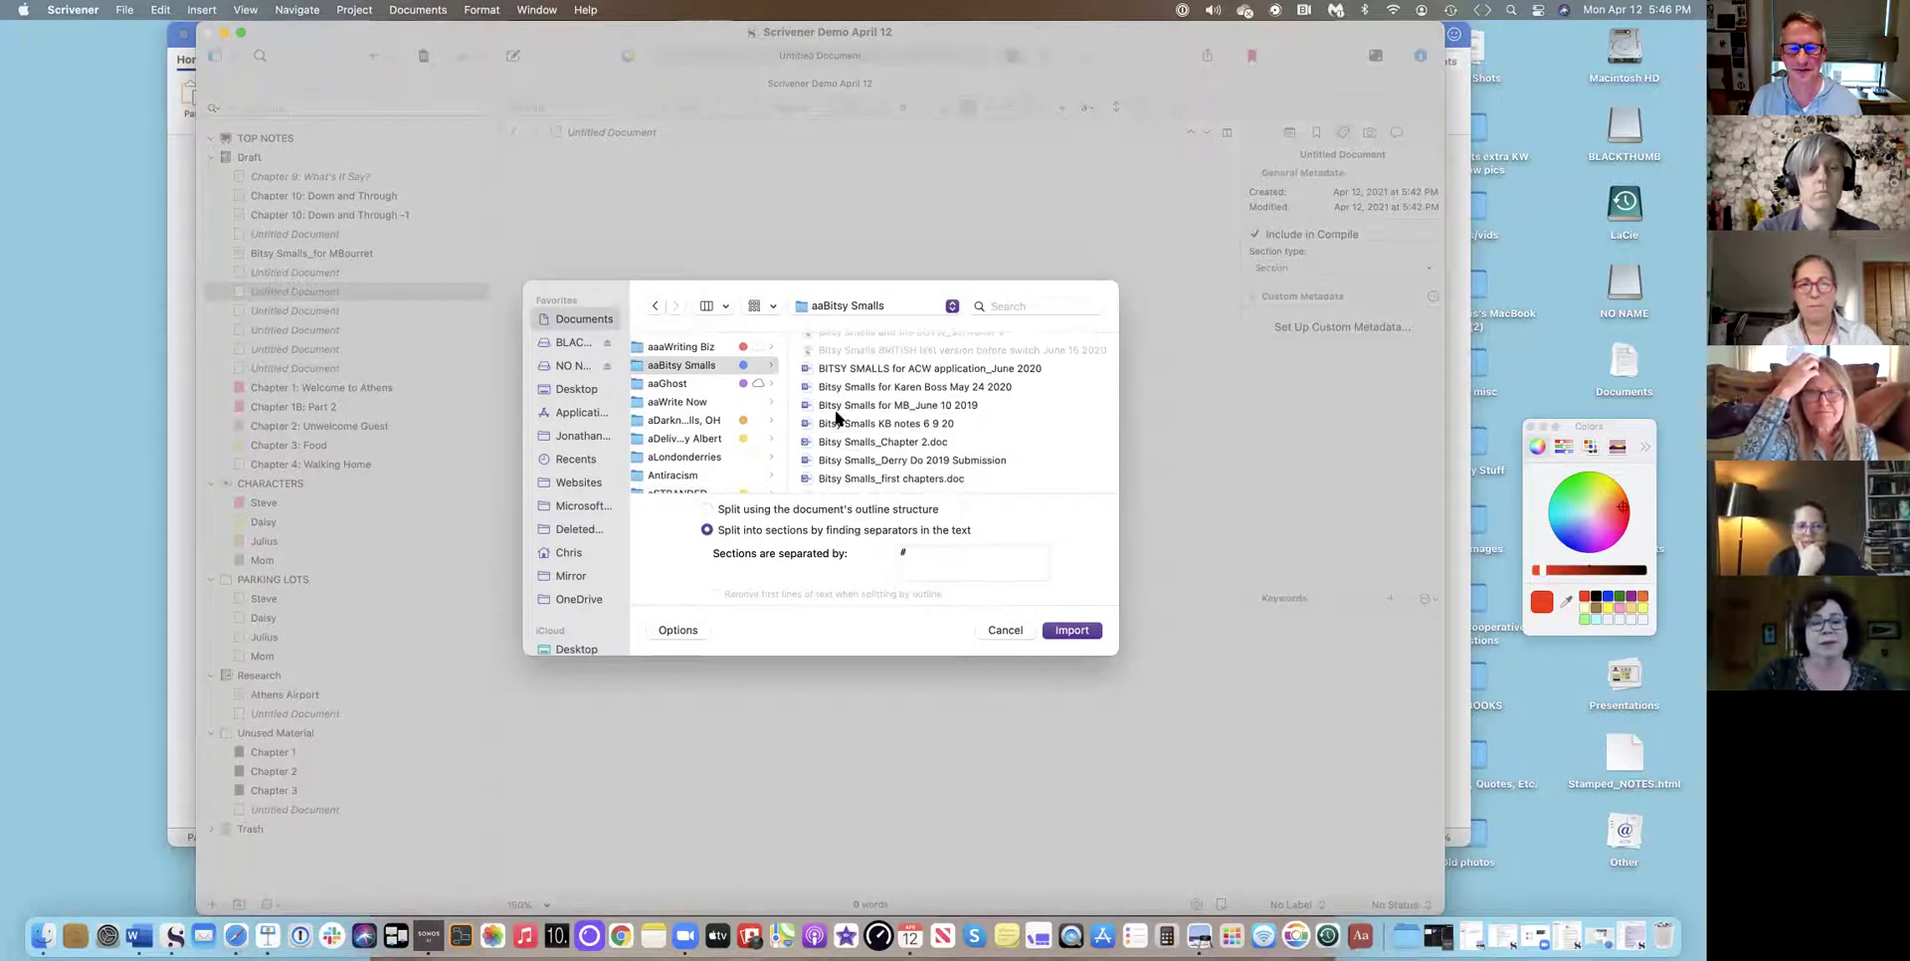
click(842, 408)
click(1062, 630)
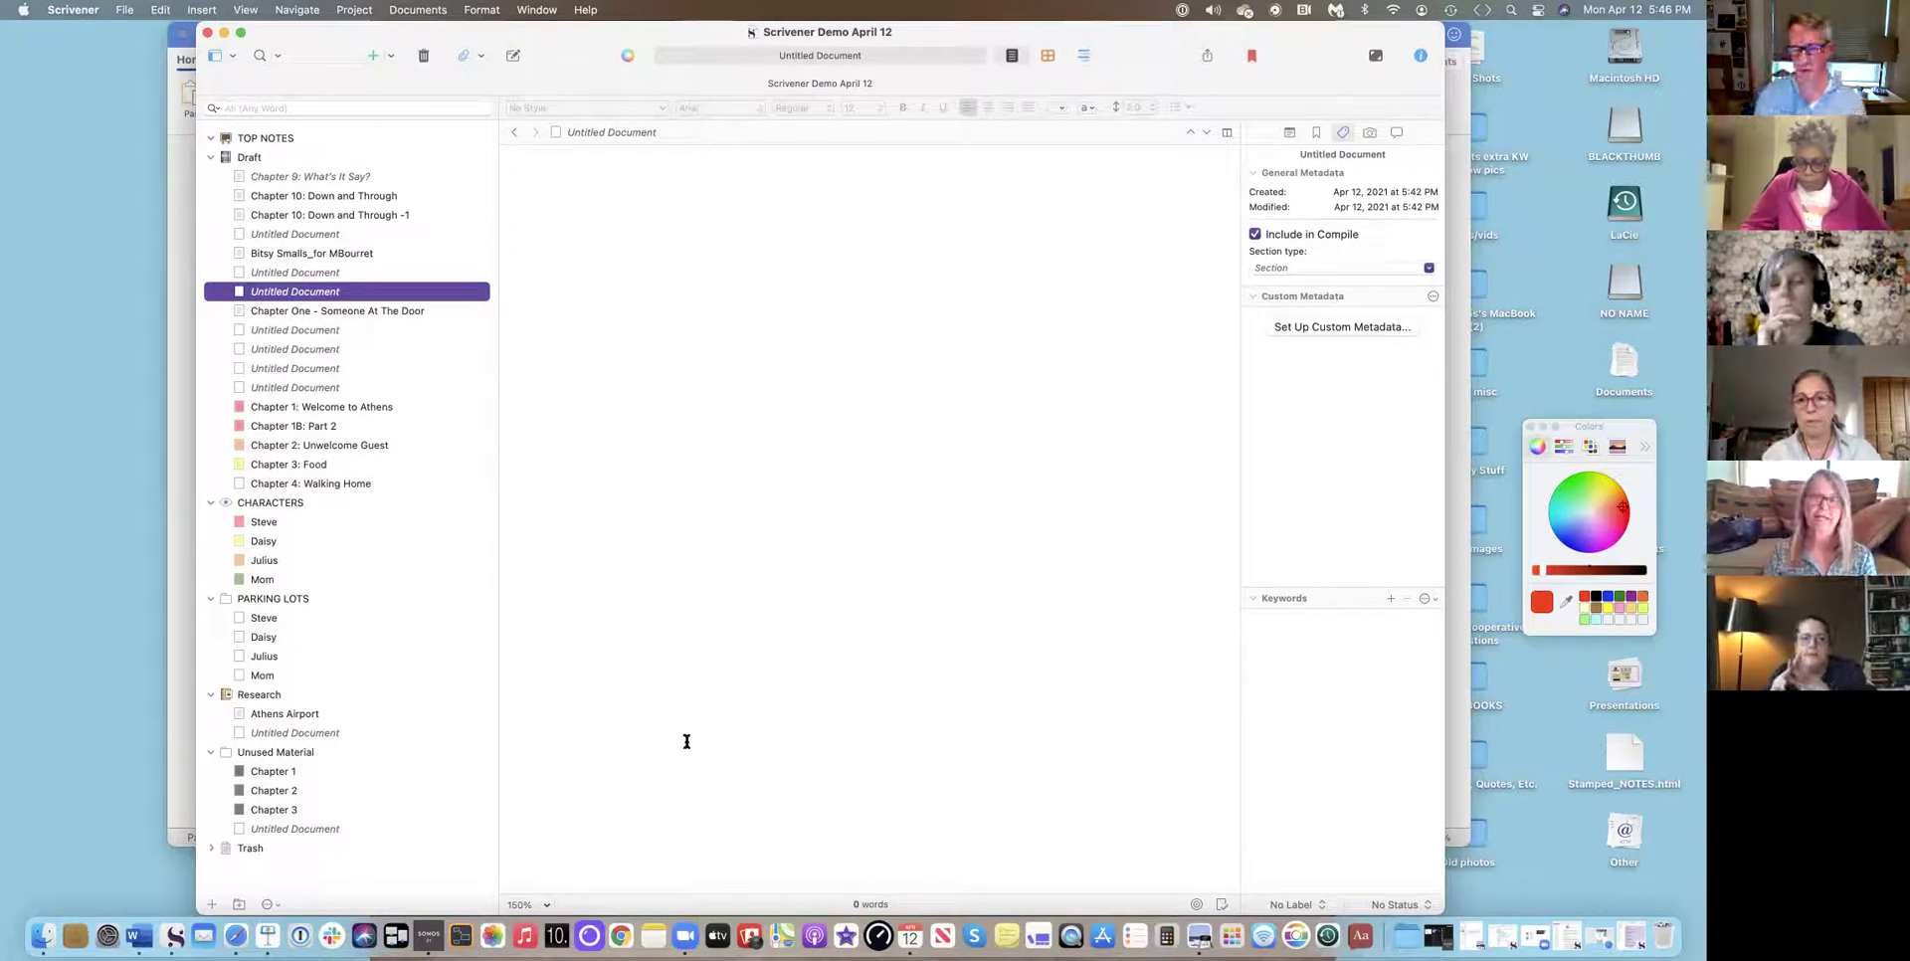
click(950, 30)
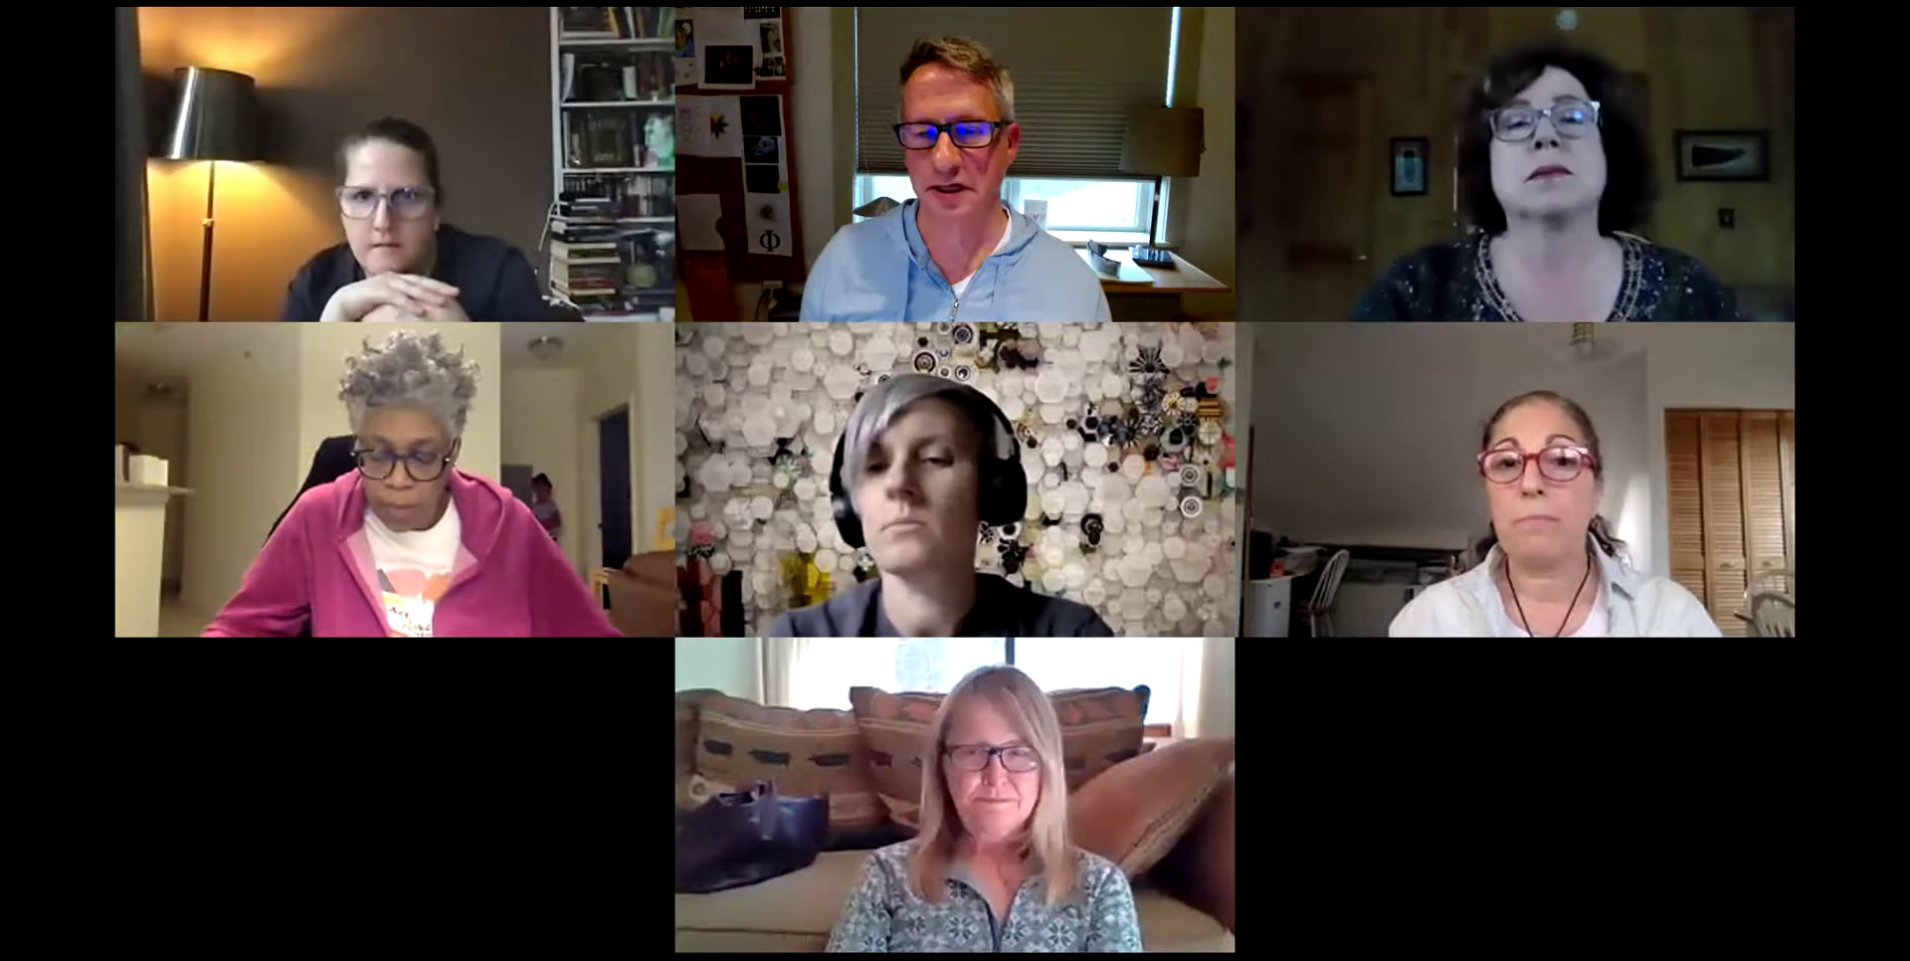
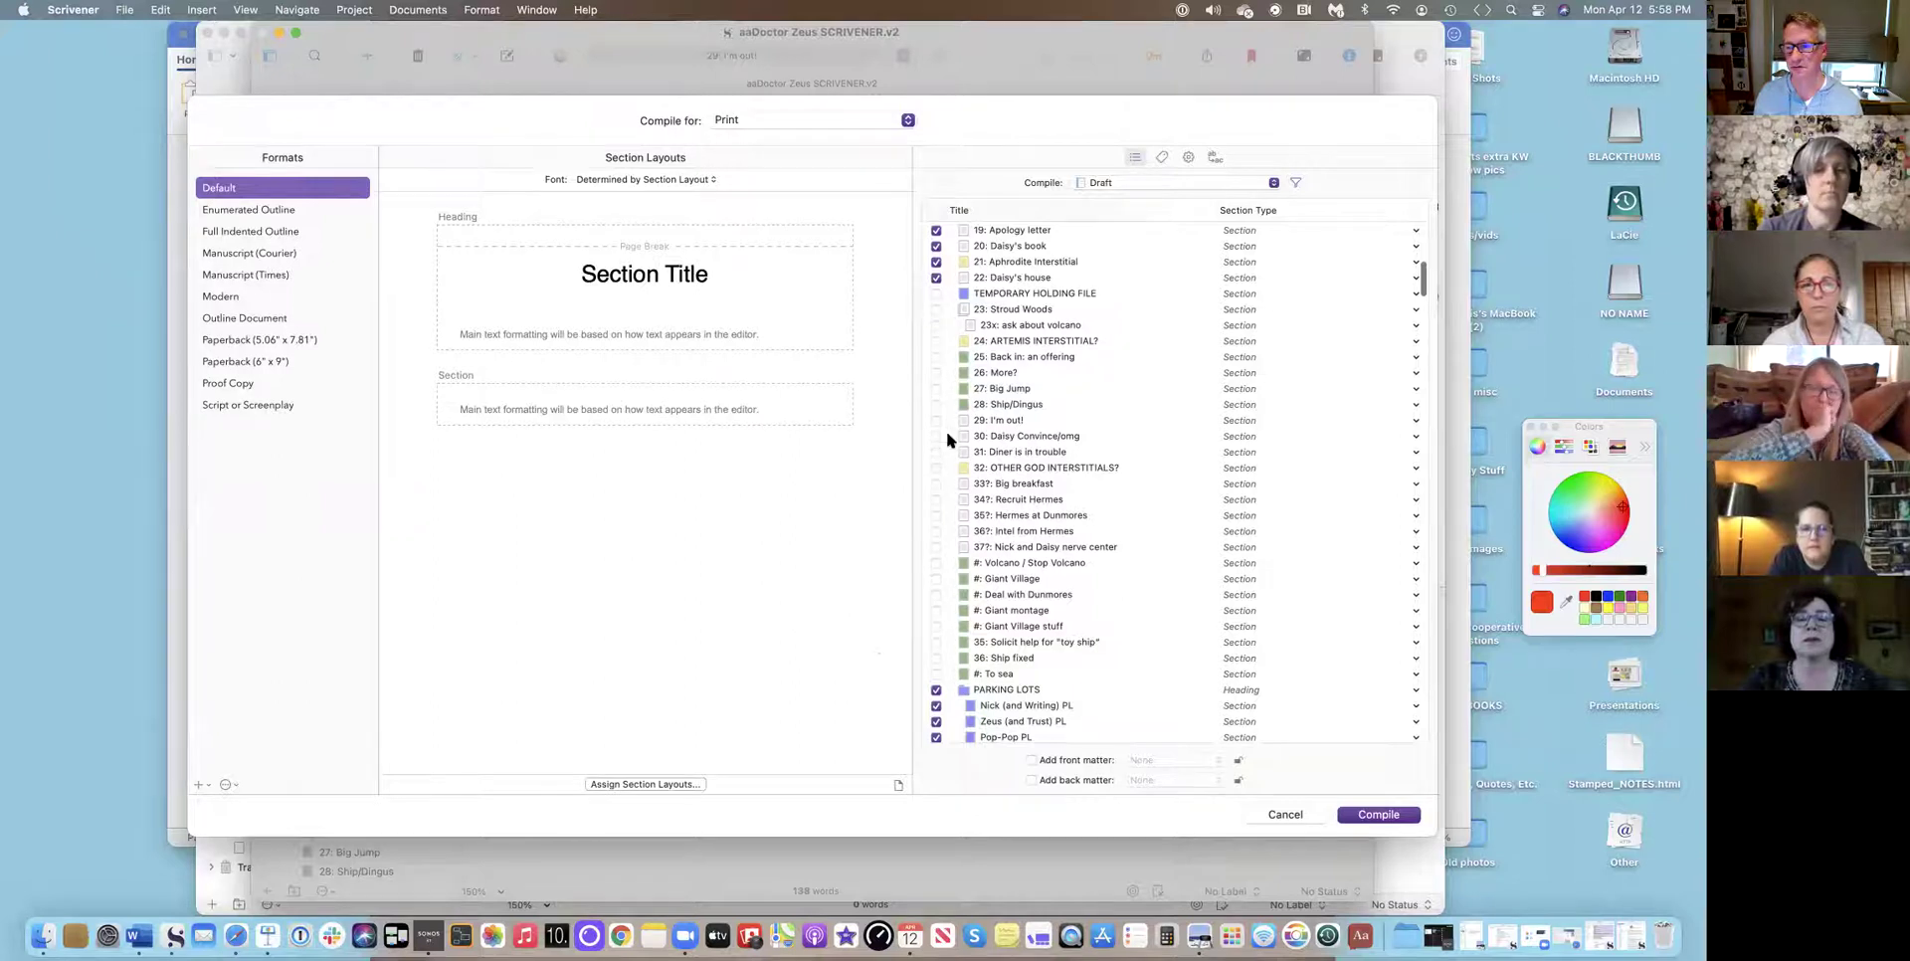
Try the compile filter with Included Documents and All, and set it back to Excluded Documents.
click(1296, 184)
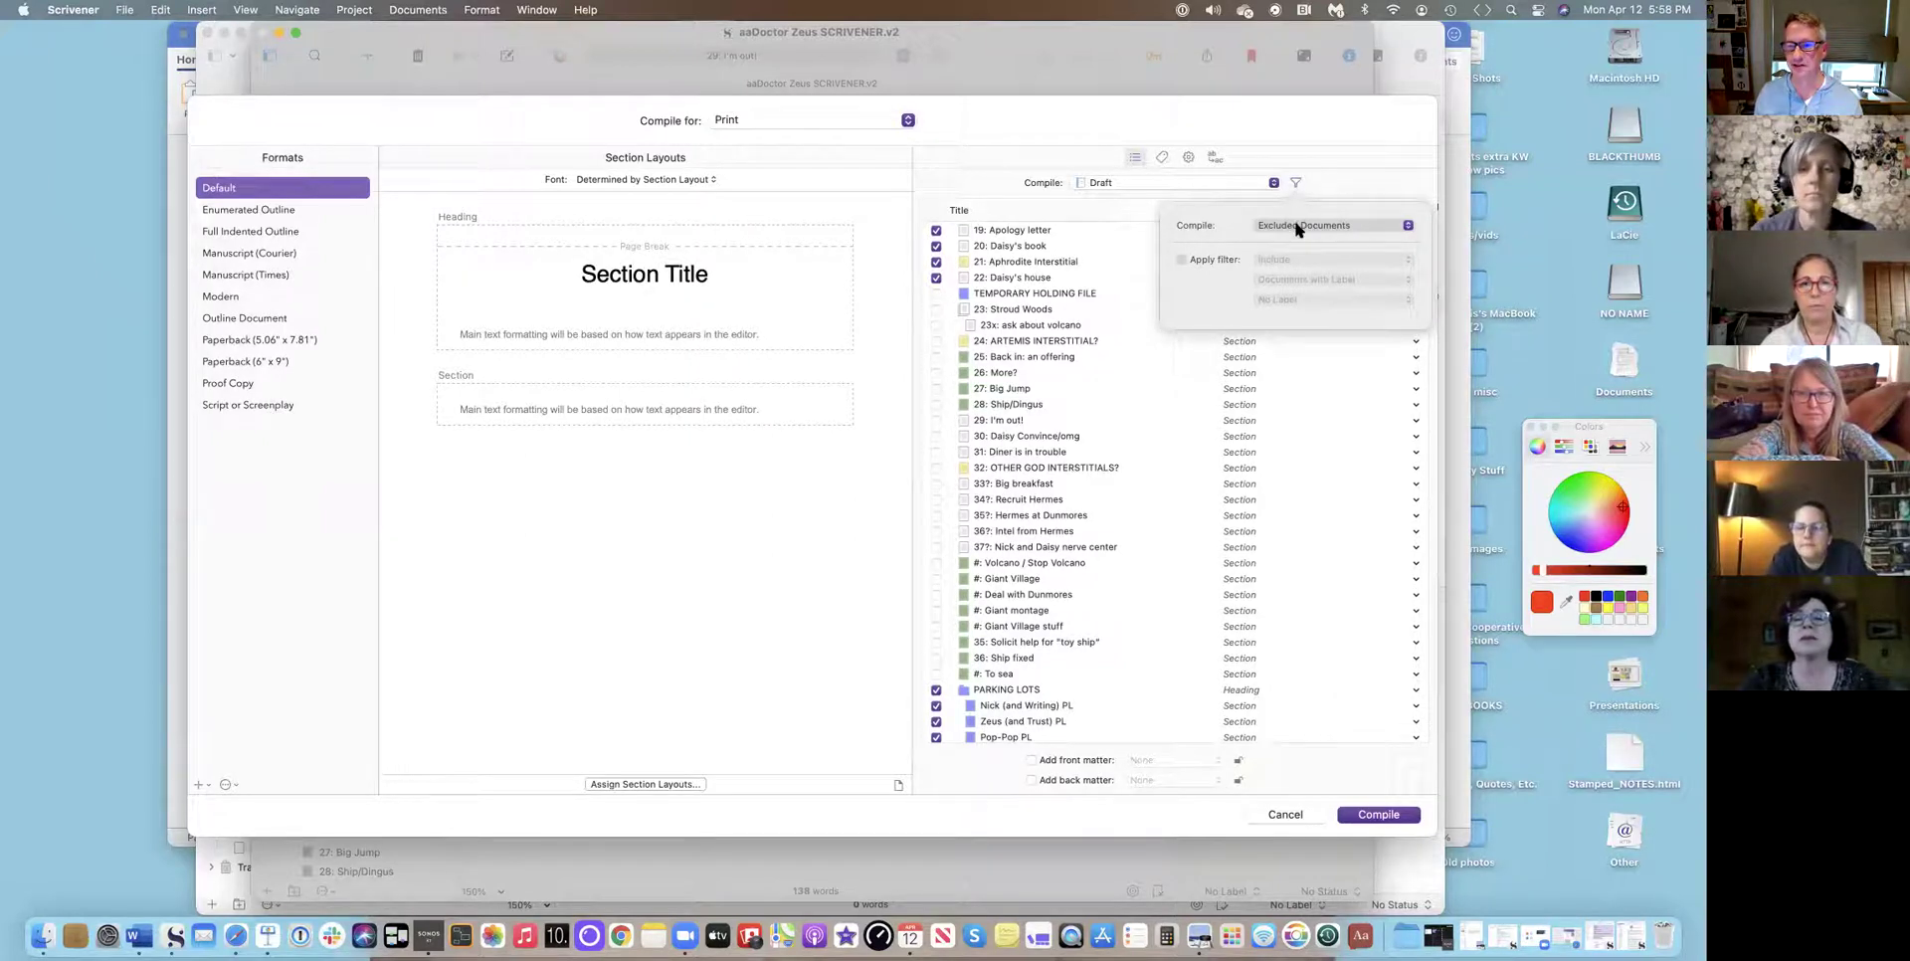
click(1296, 226)
click(1294, 211)
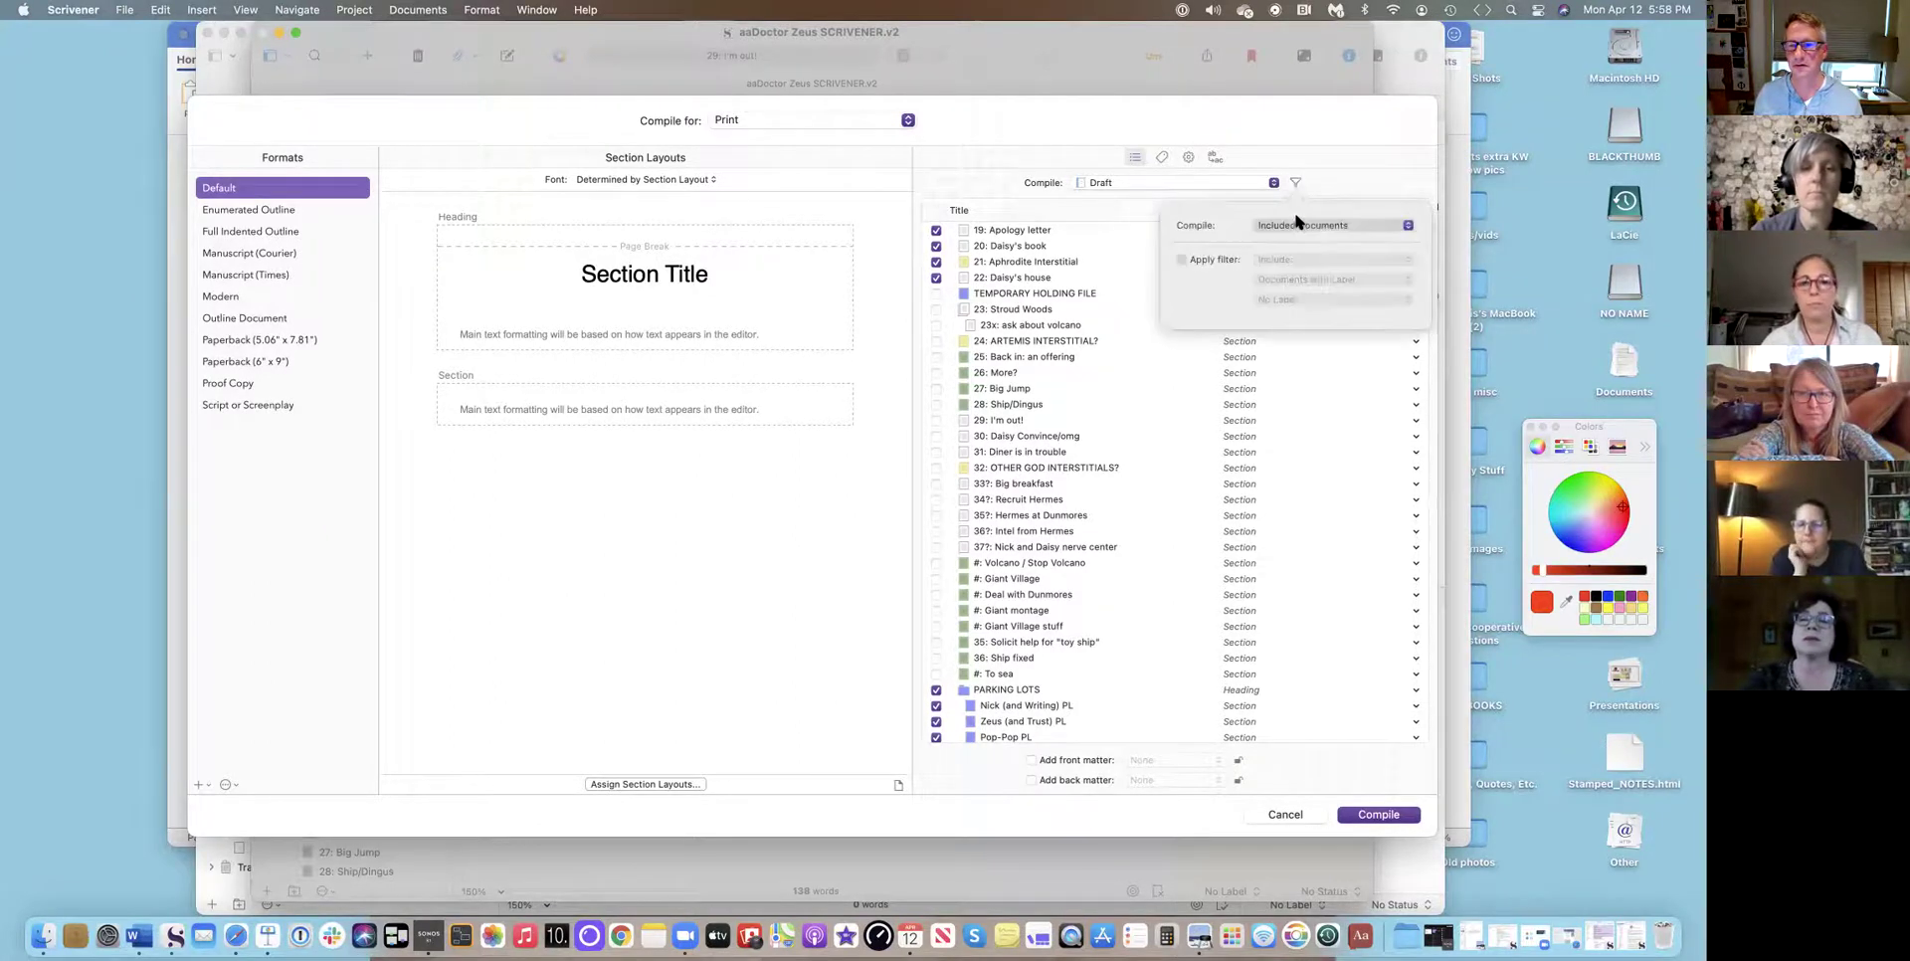
click(1296, 225)
click(1266, 262)
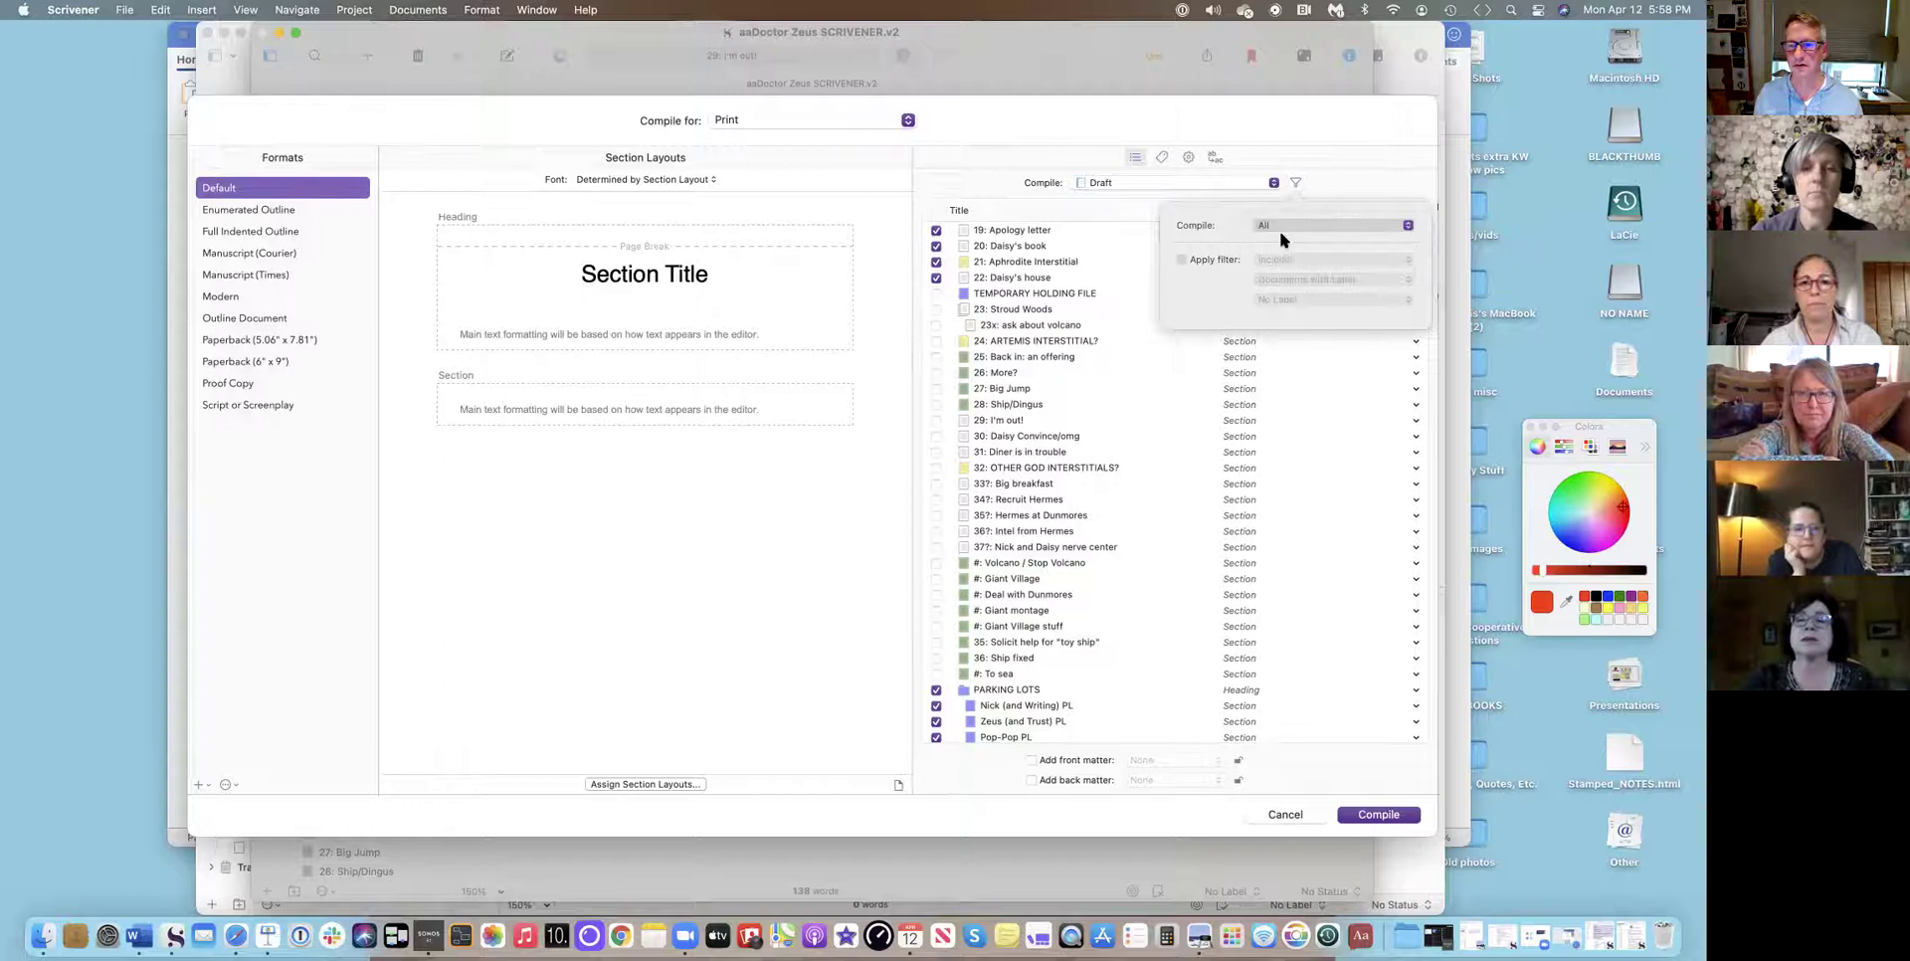
click(1279, 225)
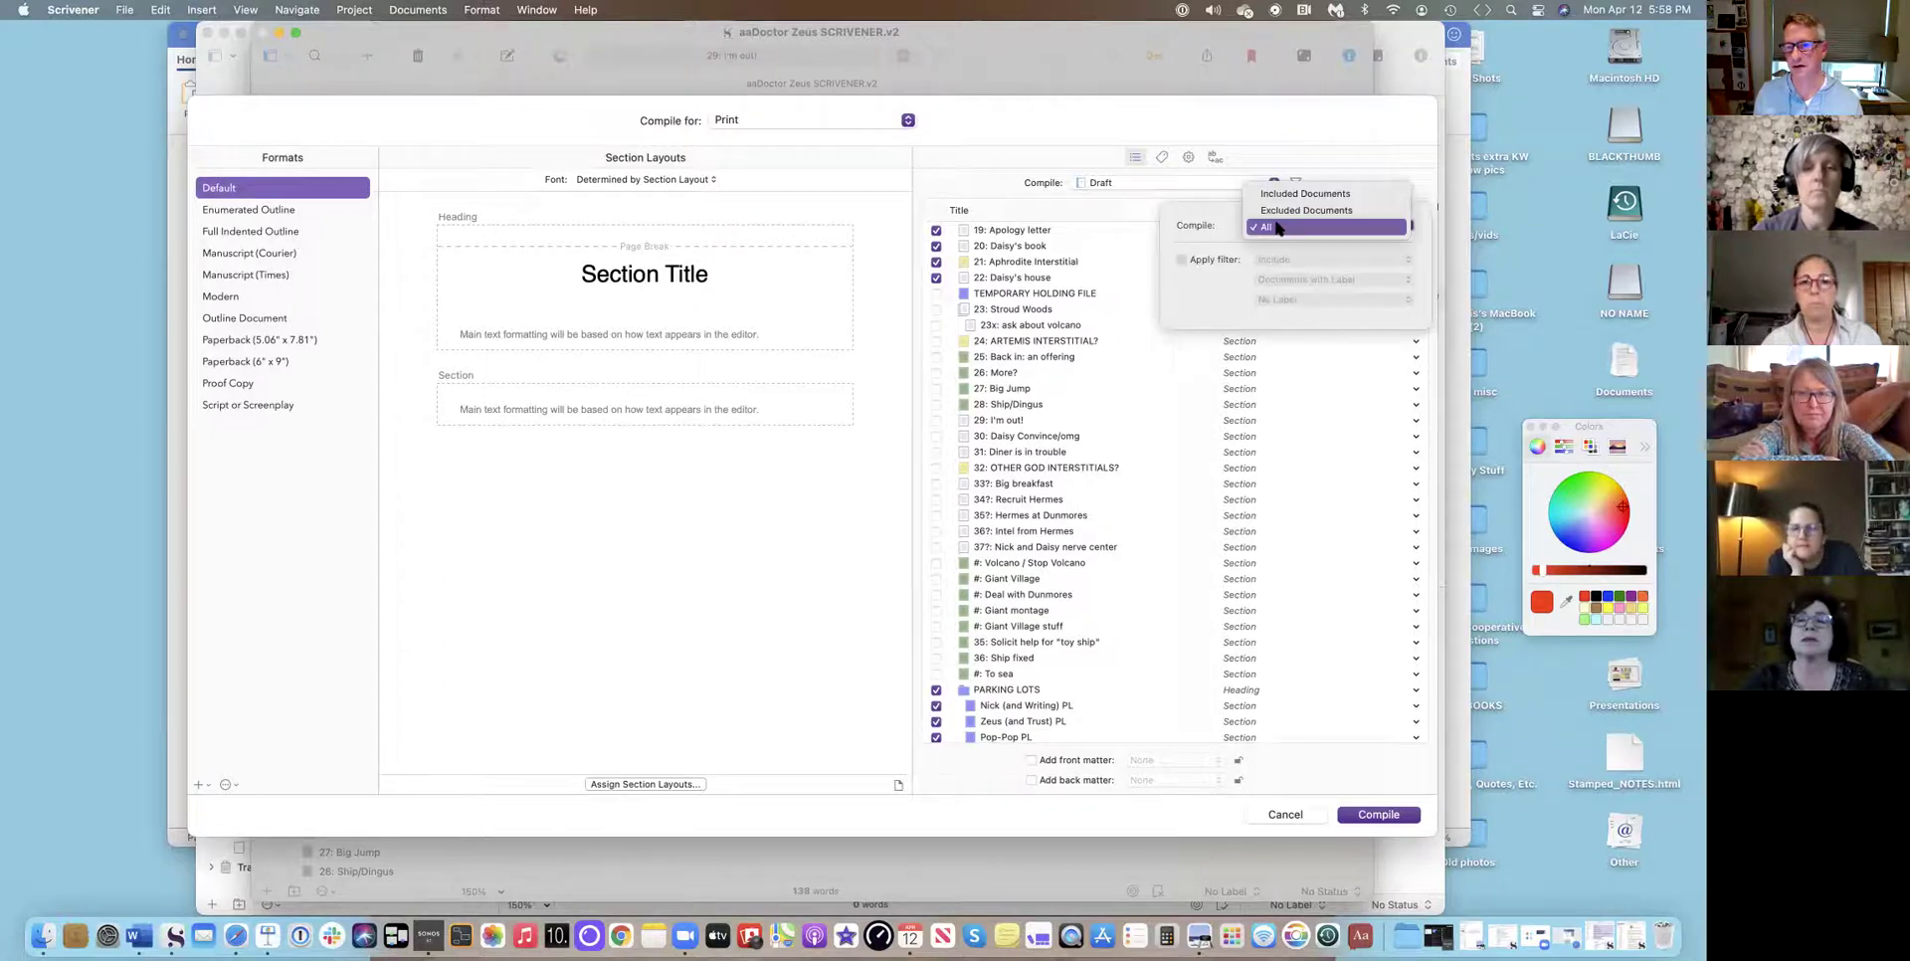
click(1281, 210)
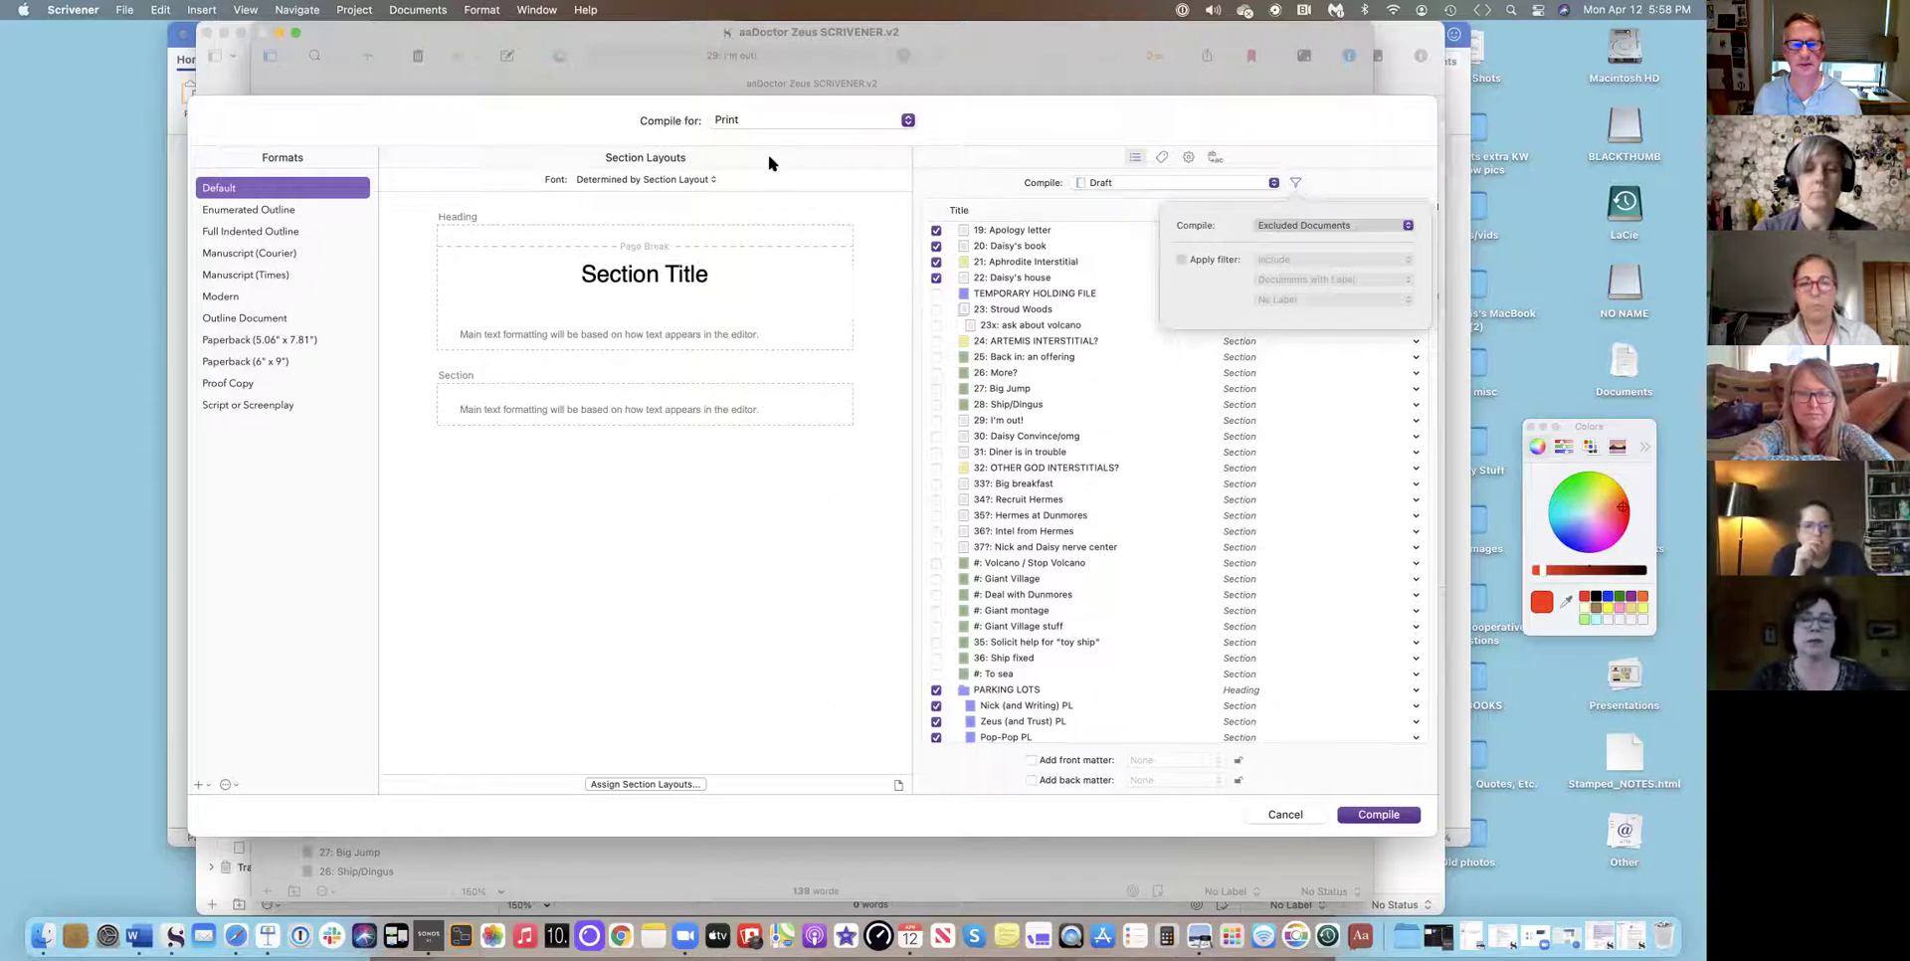
Compile the Doctor Zeus draft to Microsoft Word (.docx) as "Zeus export" in the aaDoctor Zeus folder, replacing the existing file.
click(761, 122)
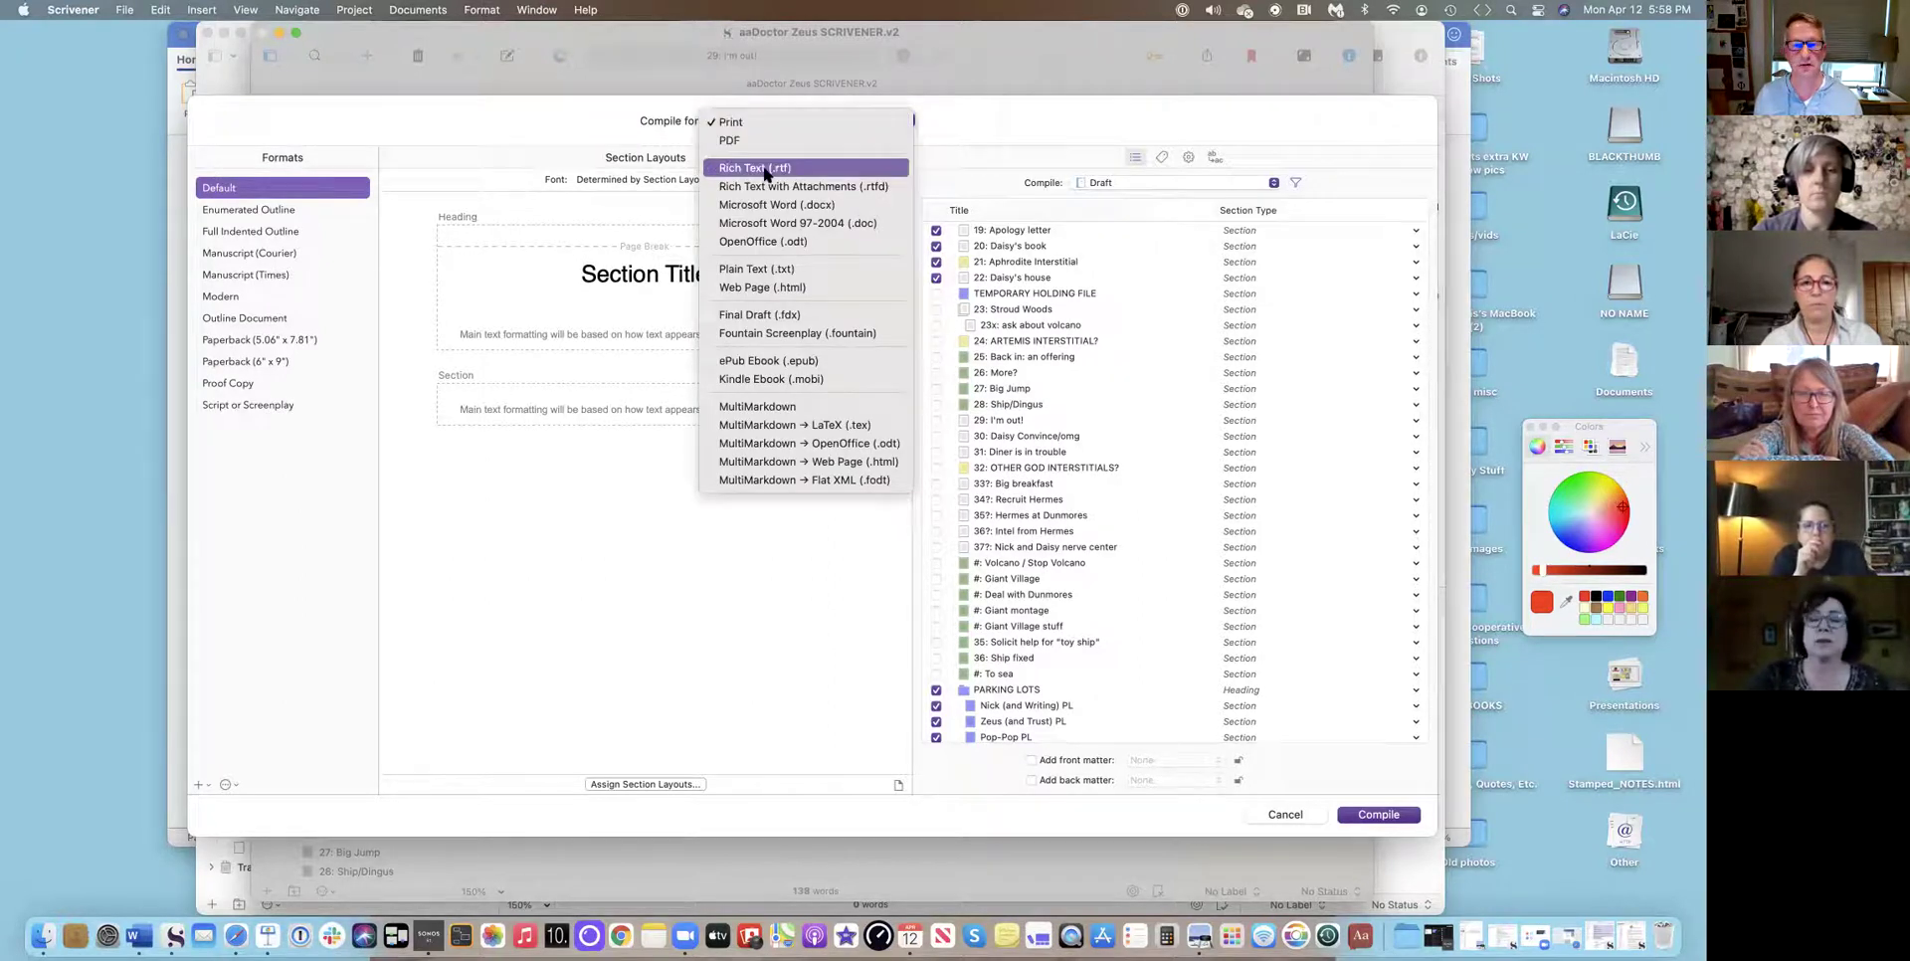
click(784, 206)
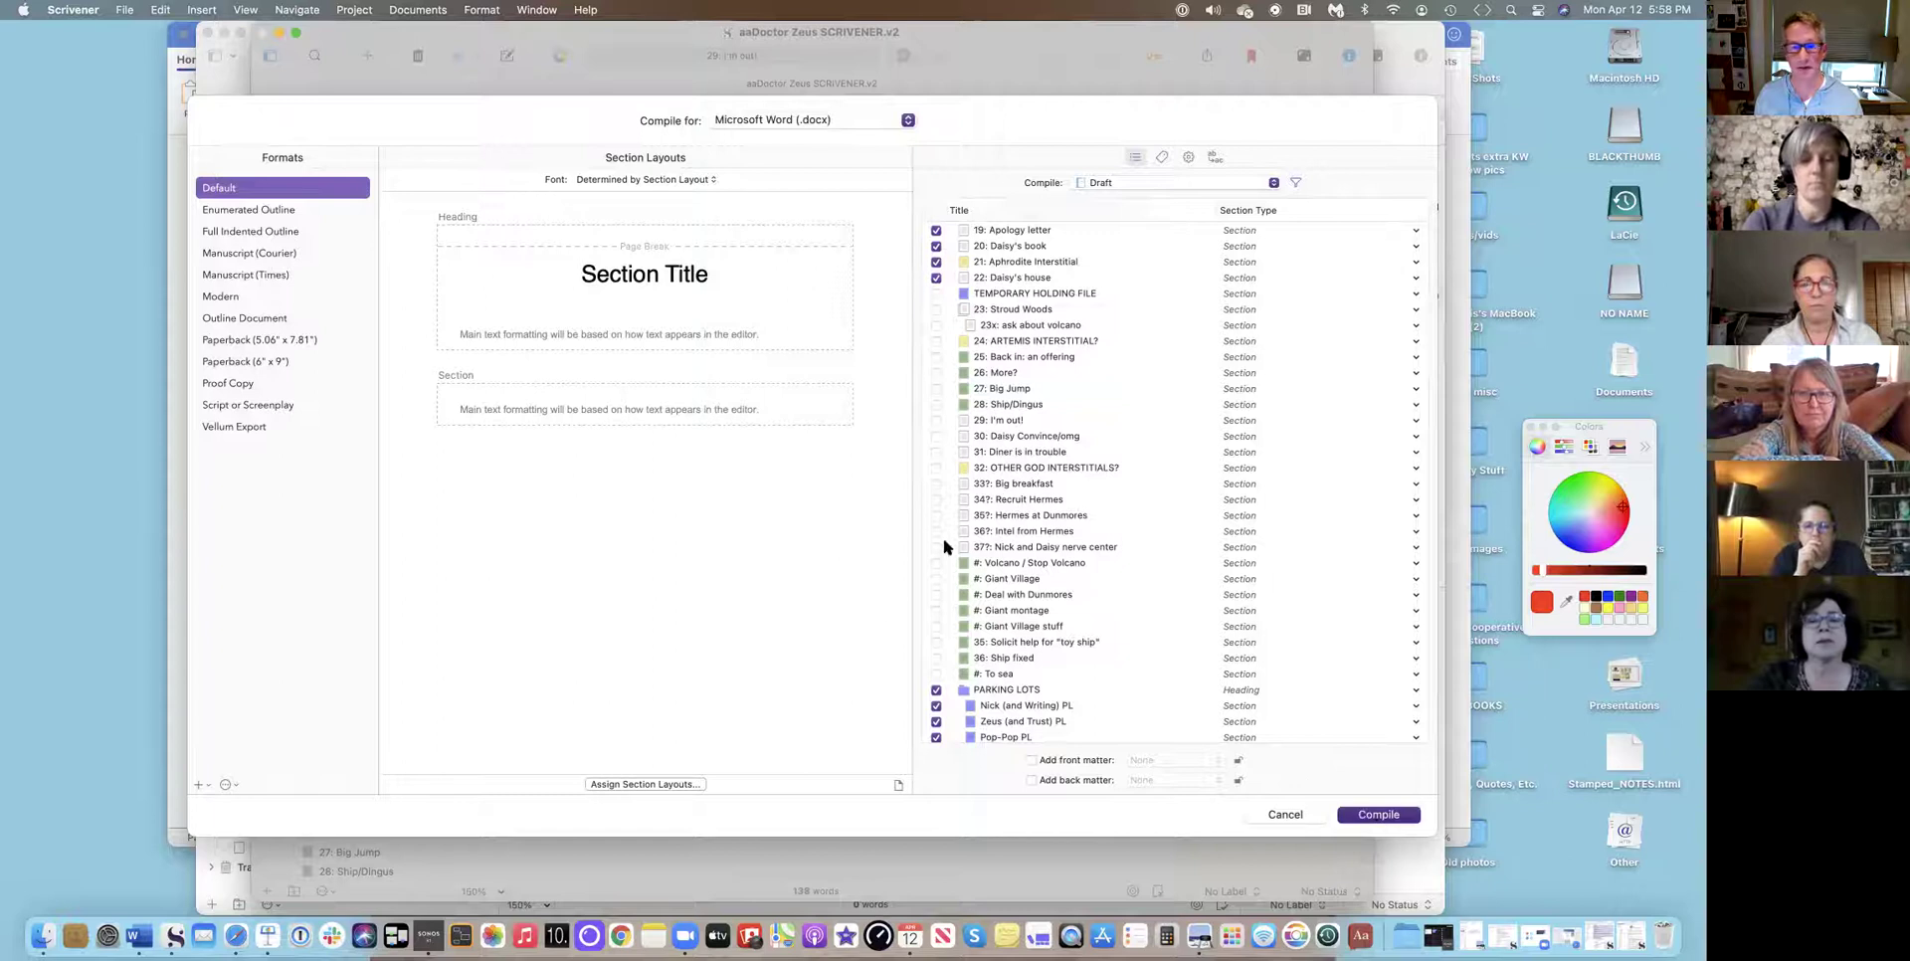
key(Return)
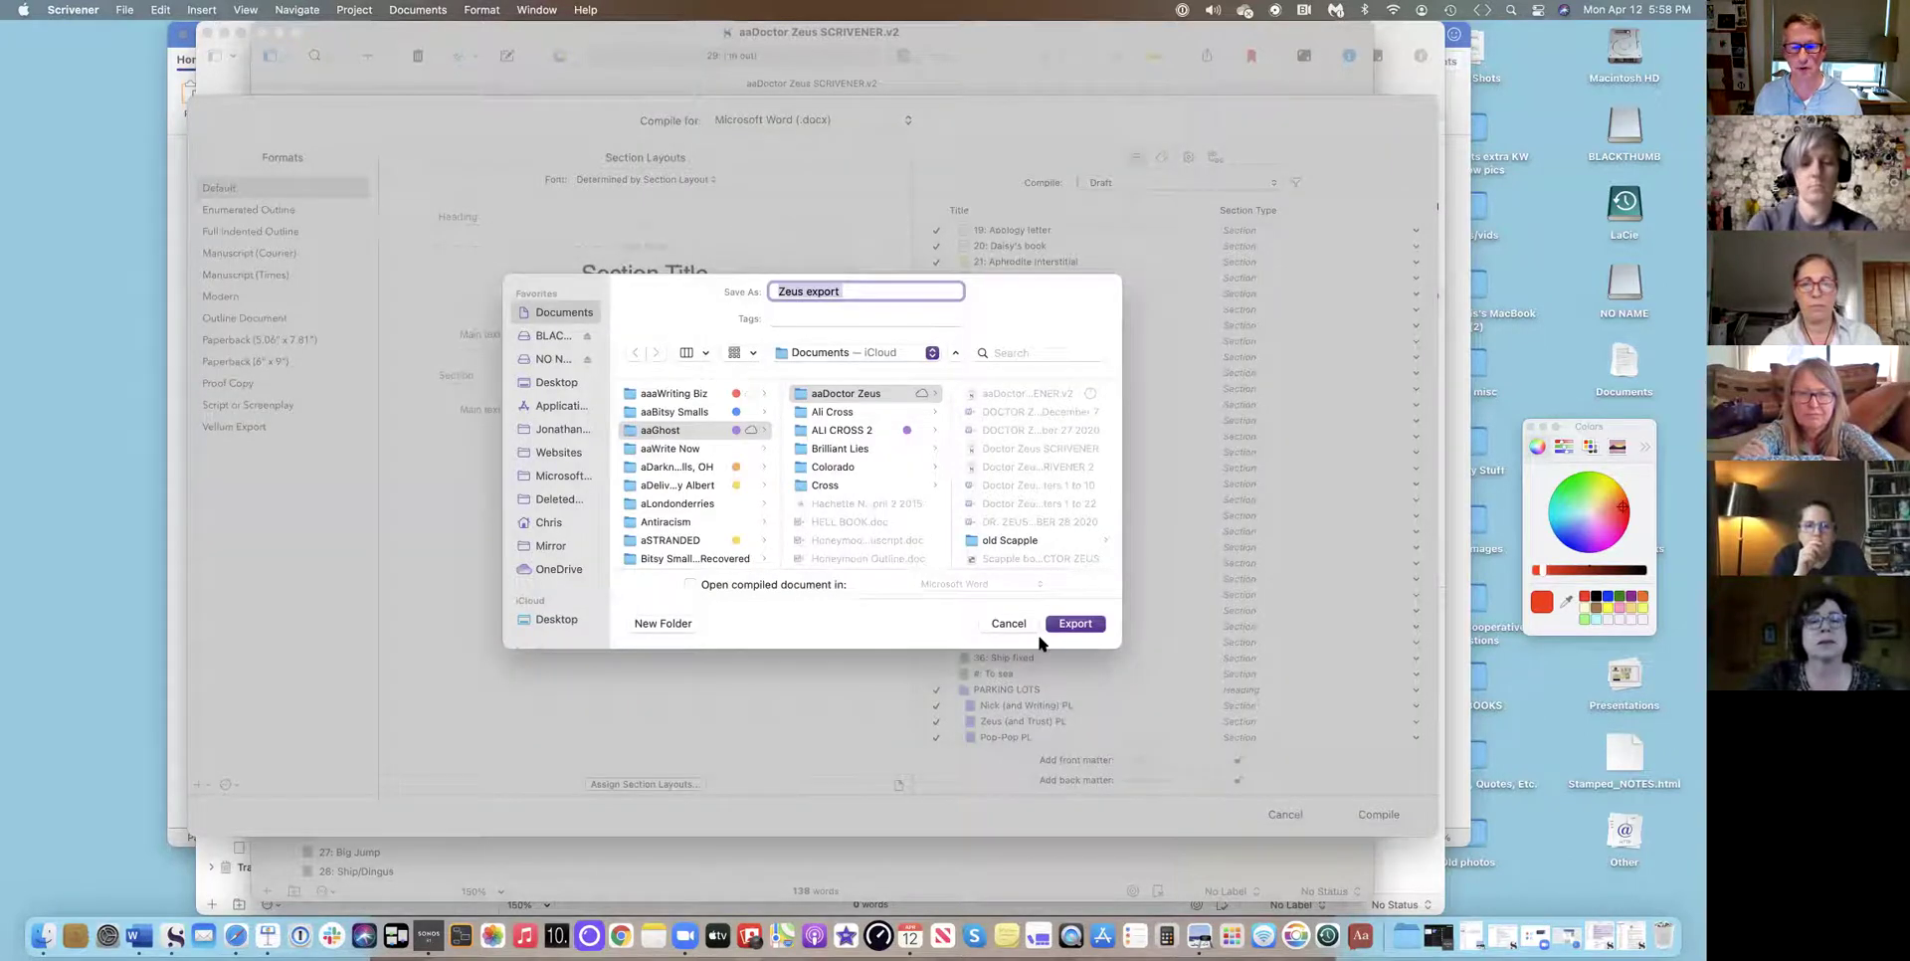
click(1070, 625)
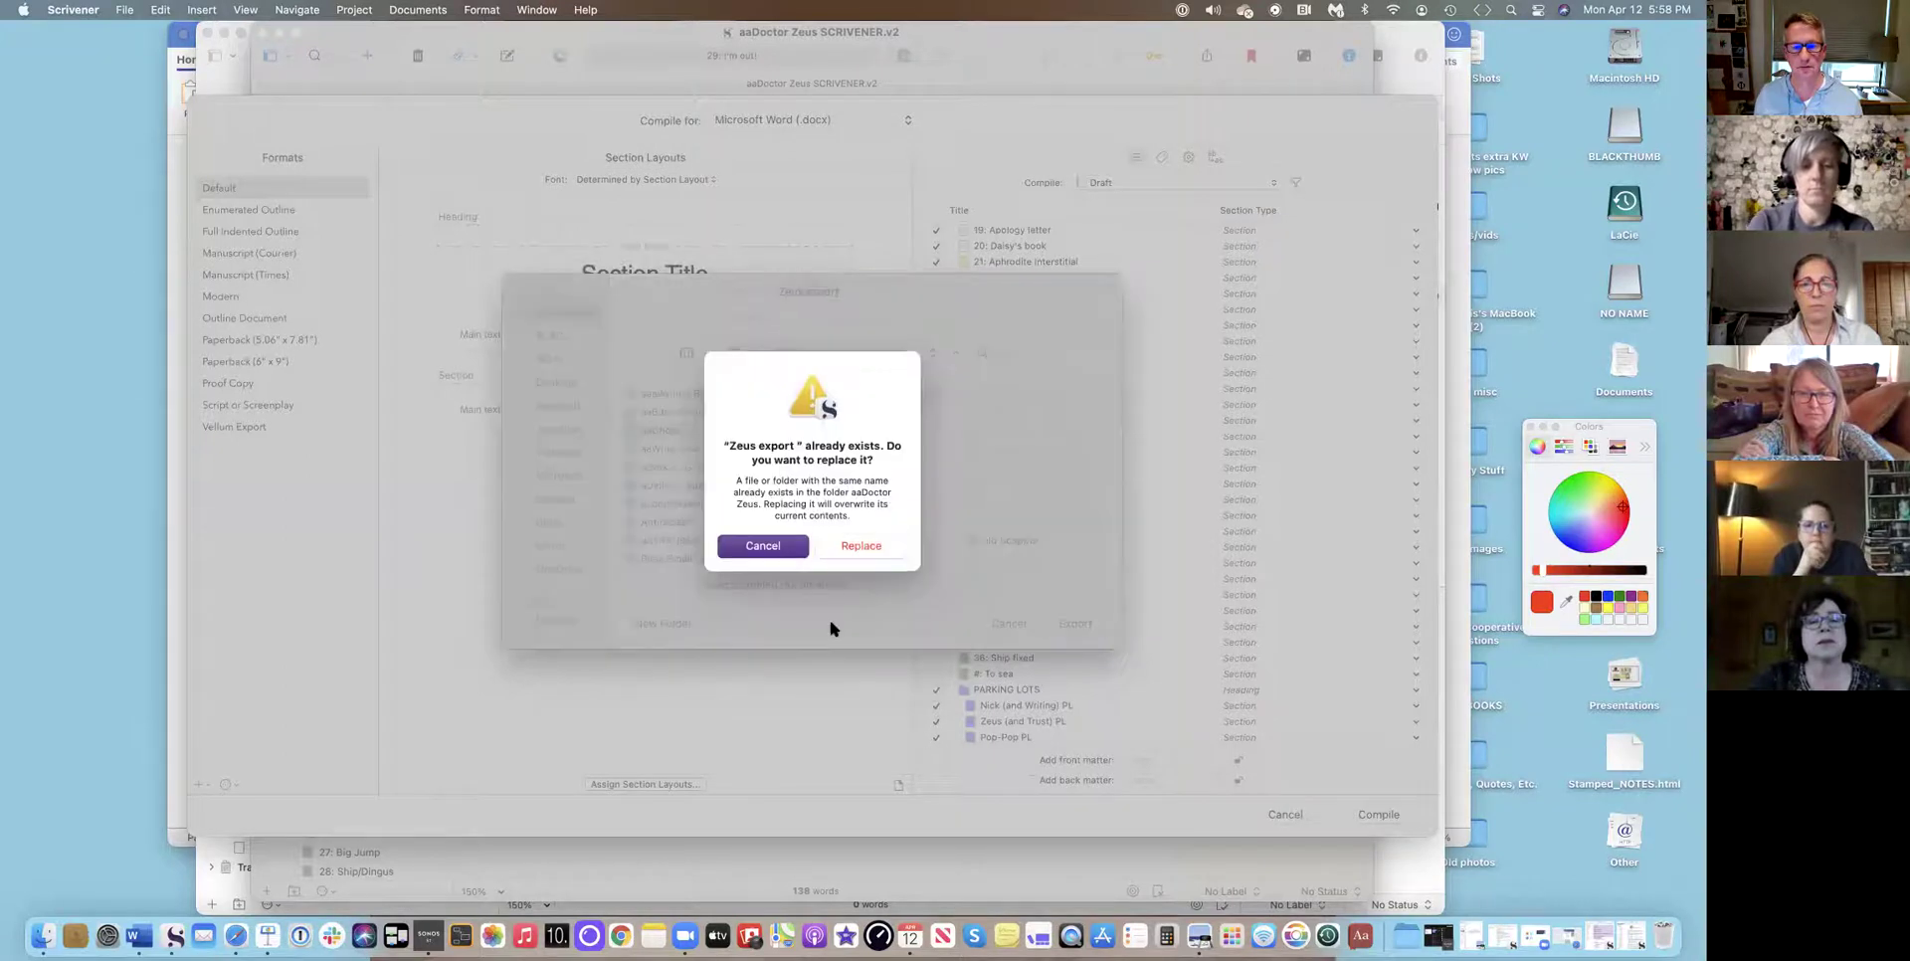
click(857, 546)
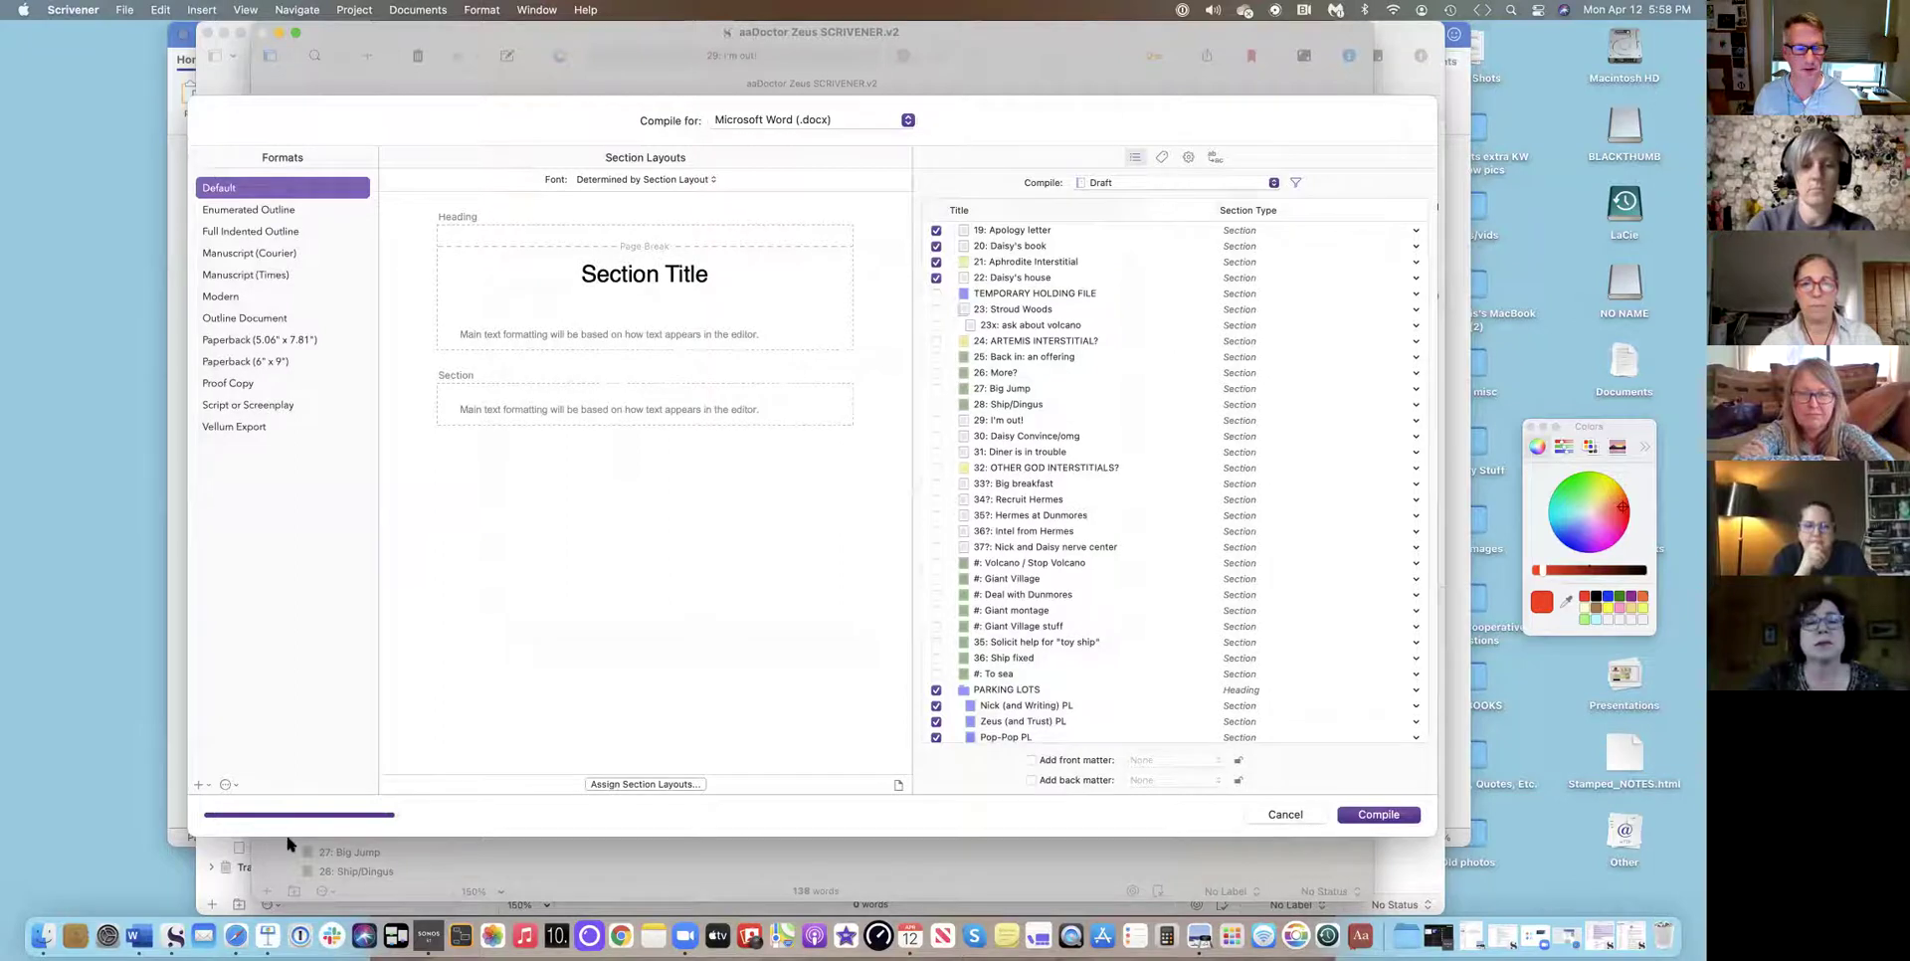
Open the compiled "Zeus export" document from the aaDoctor Zeus folder in Word and examine its text and formatting.
click(55, 930)
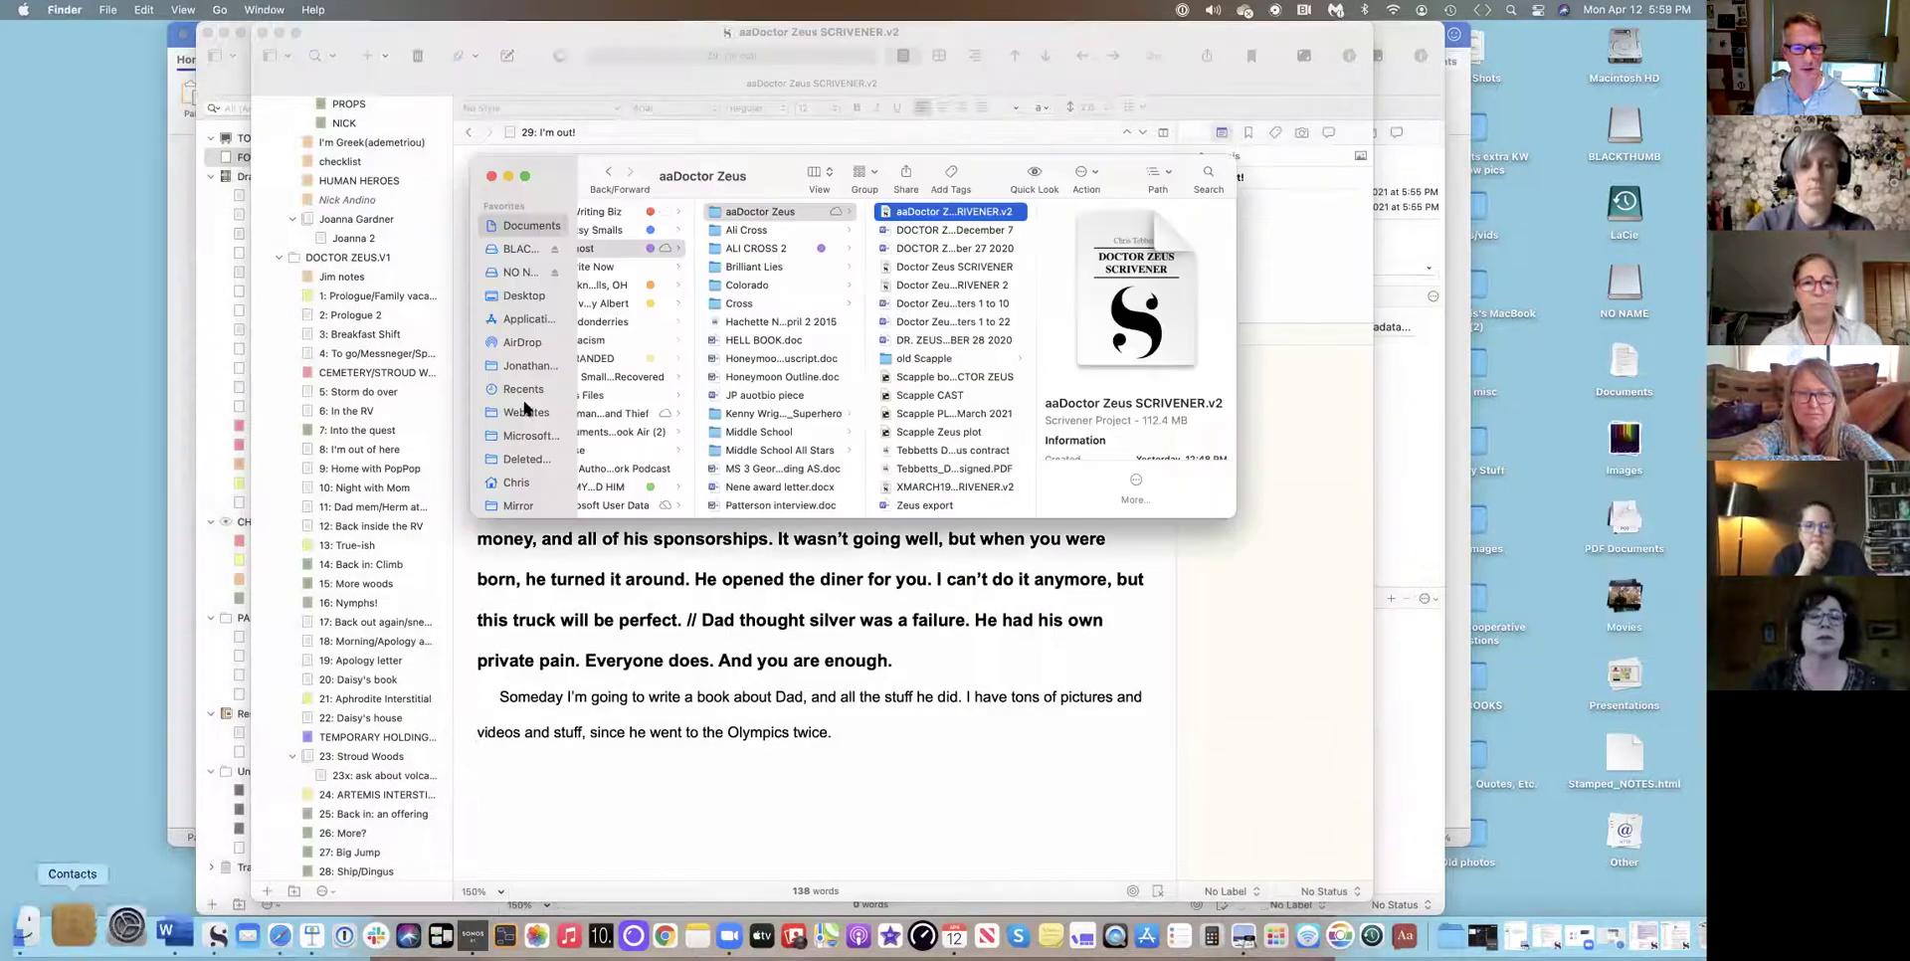
scroll(954, 417, down, 2)
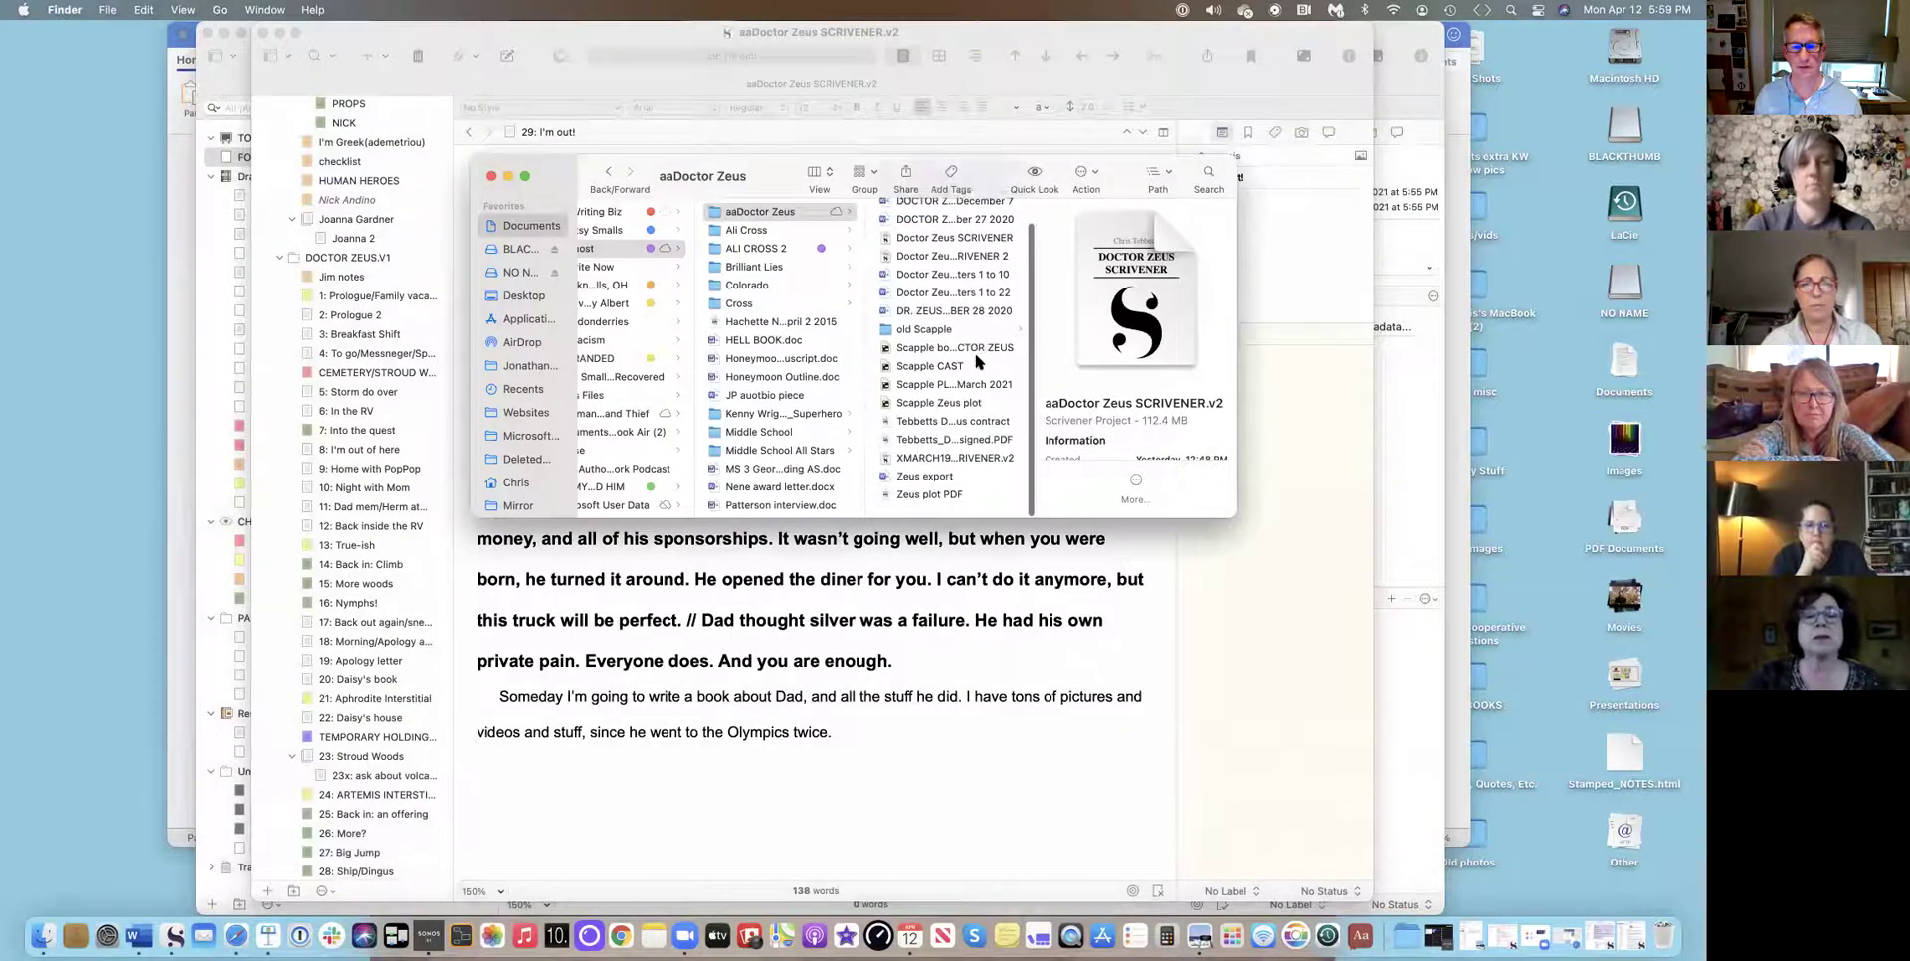
key(super+Tab)
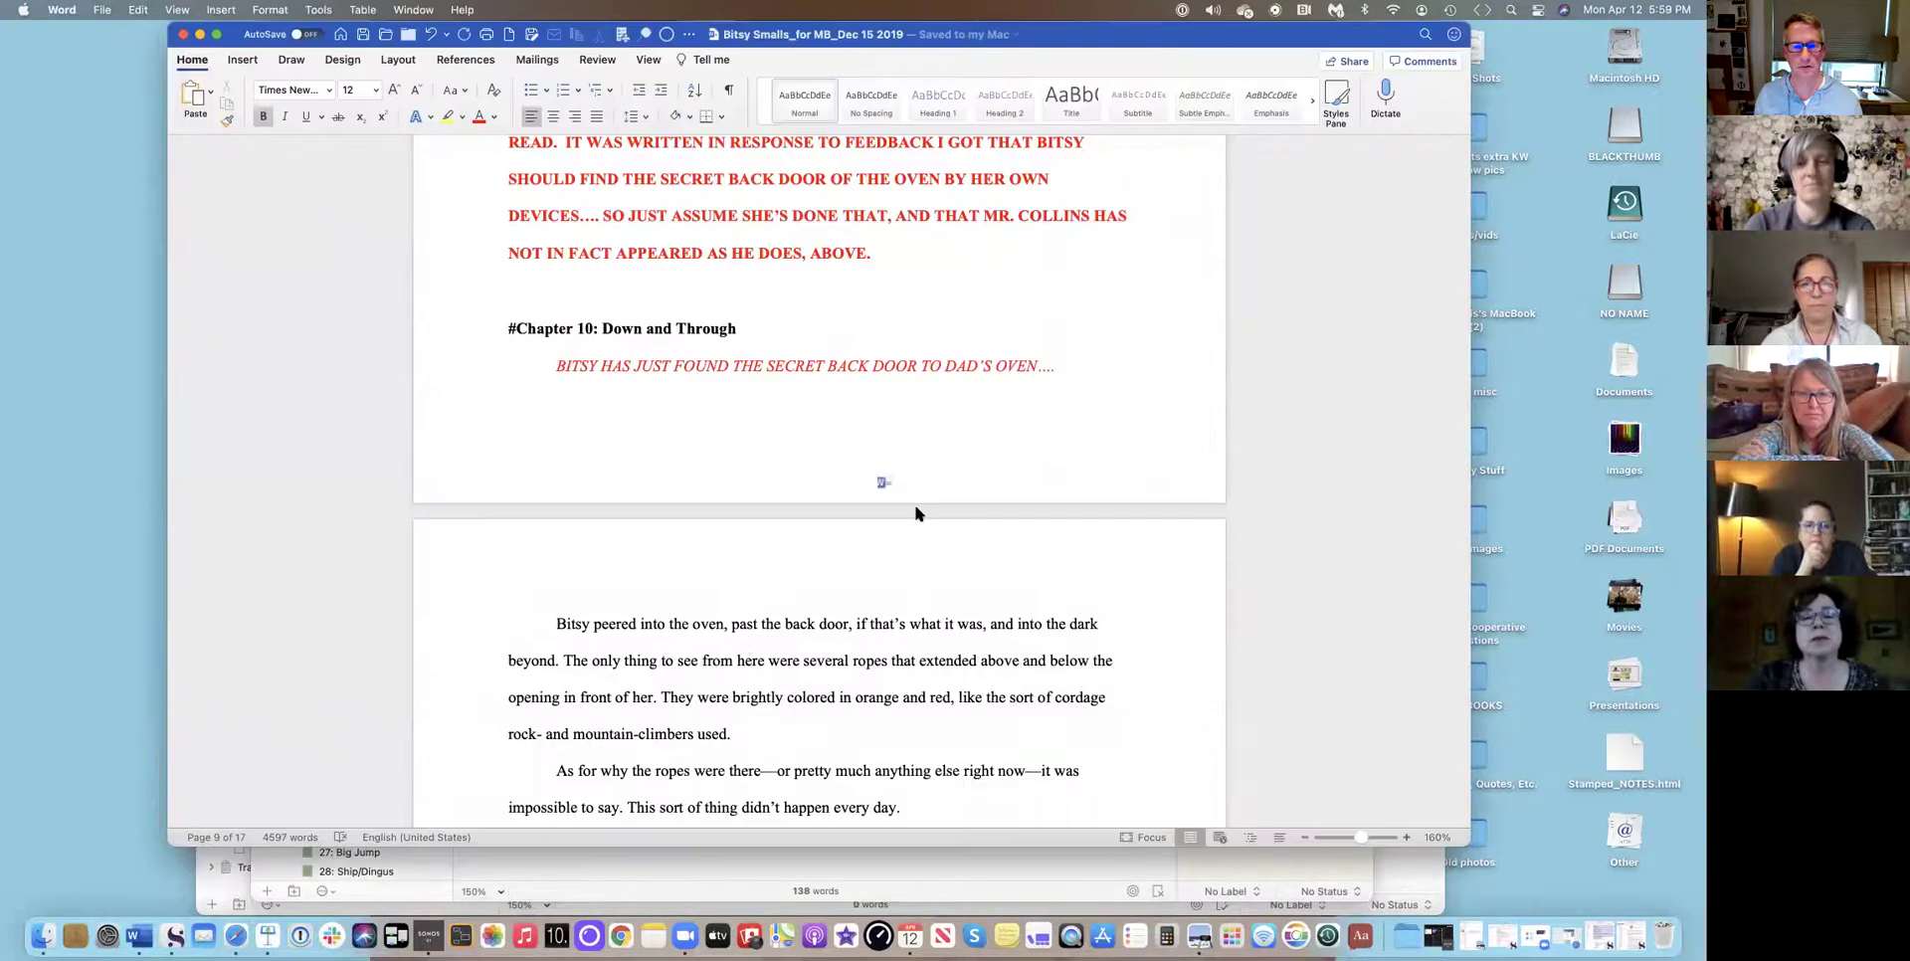
key(super+grave)
scroll(895, 467, down, 10)
scroll(890, 472, down, 20)
scroll(890, 467, down, 10)
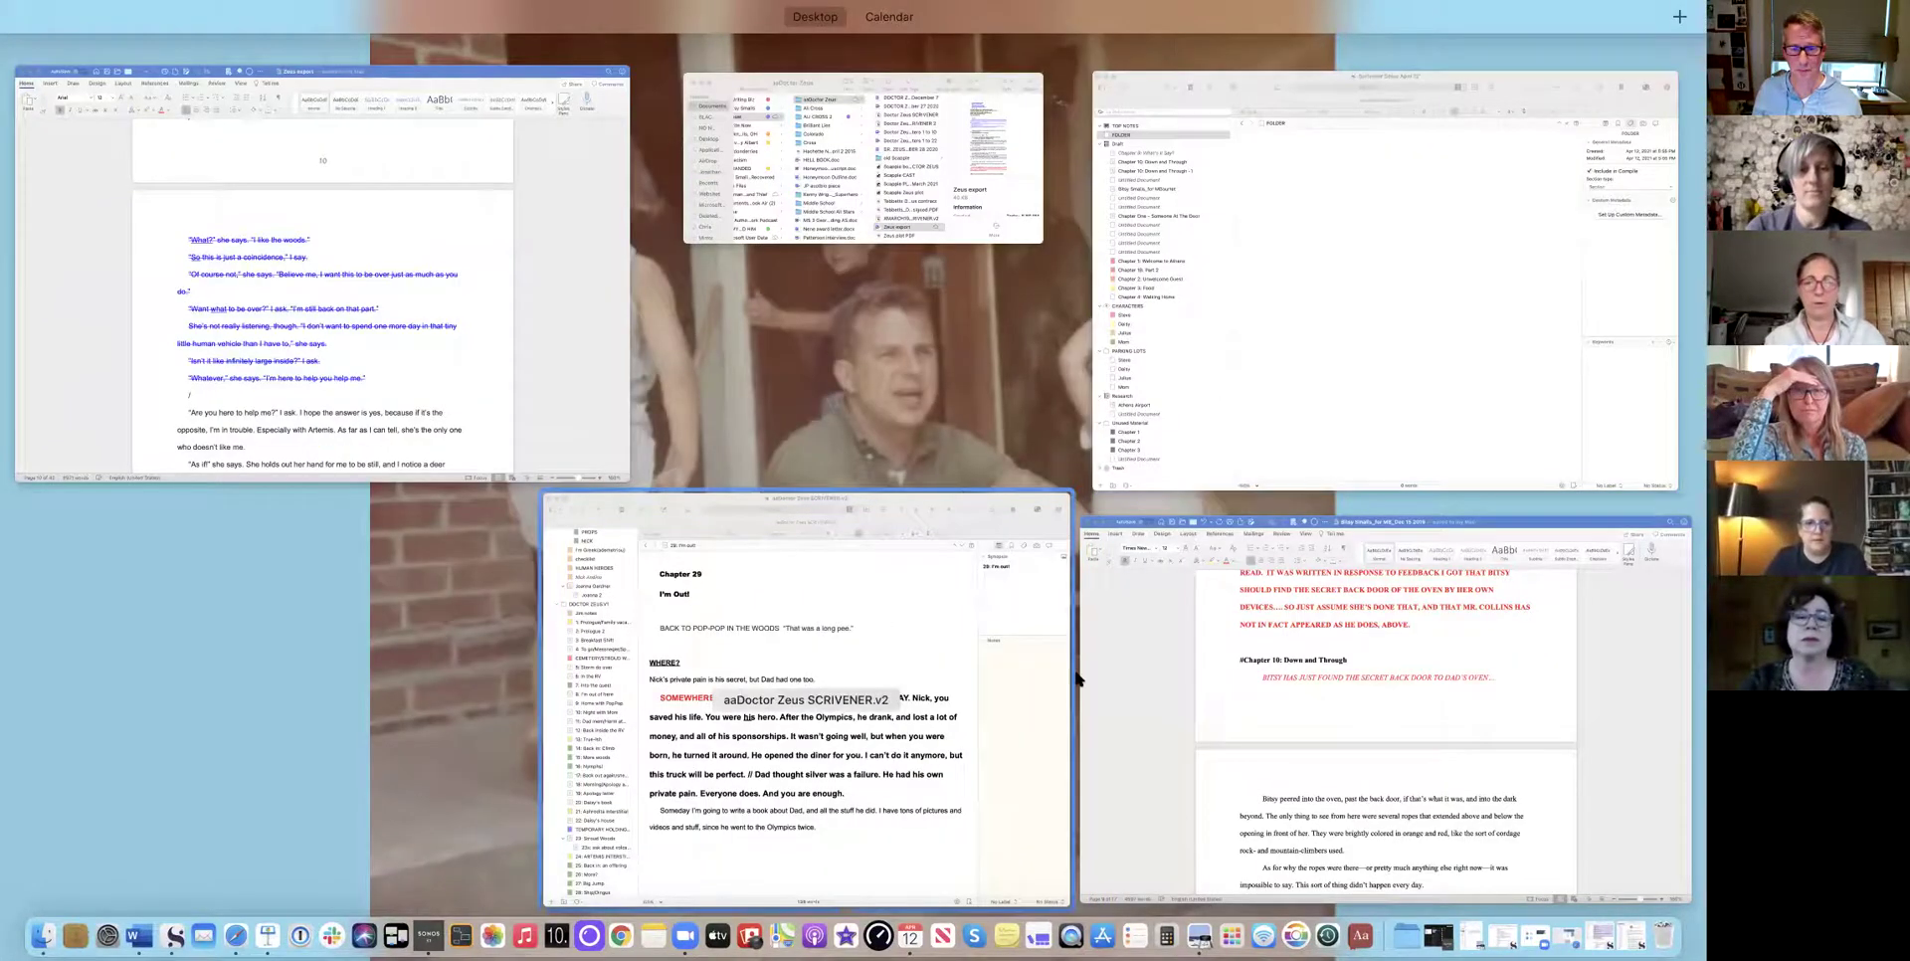
Return to the aaDoctor Zeus project and review which Draft documents are included in the compile settings, without compiling.
click(955, 709)
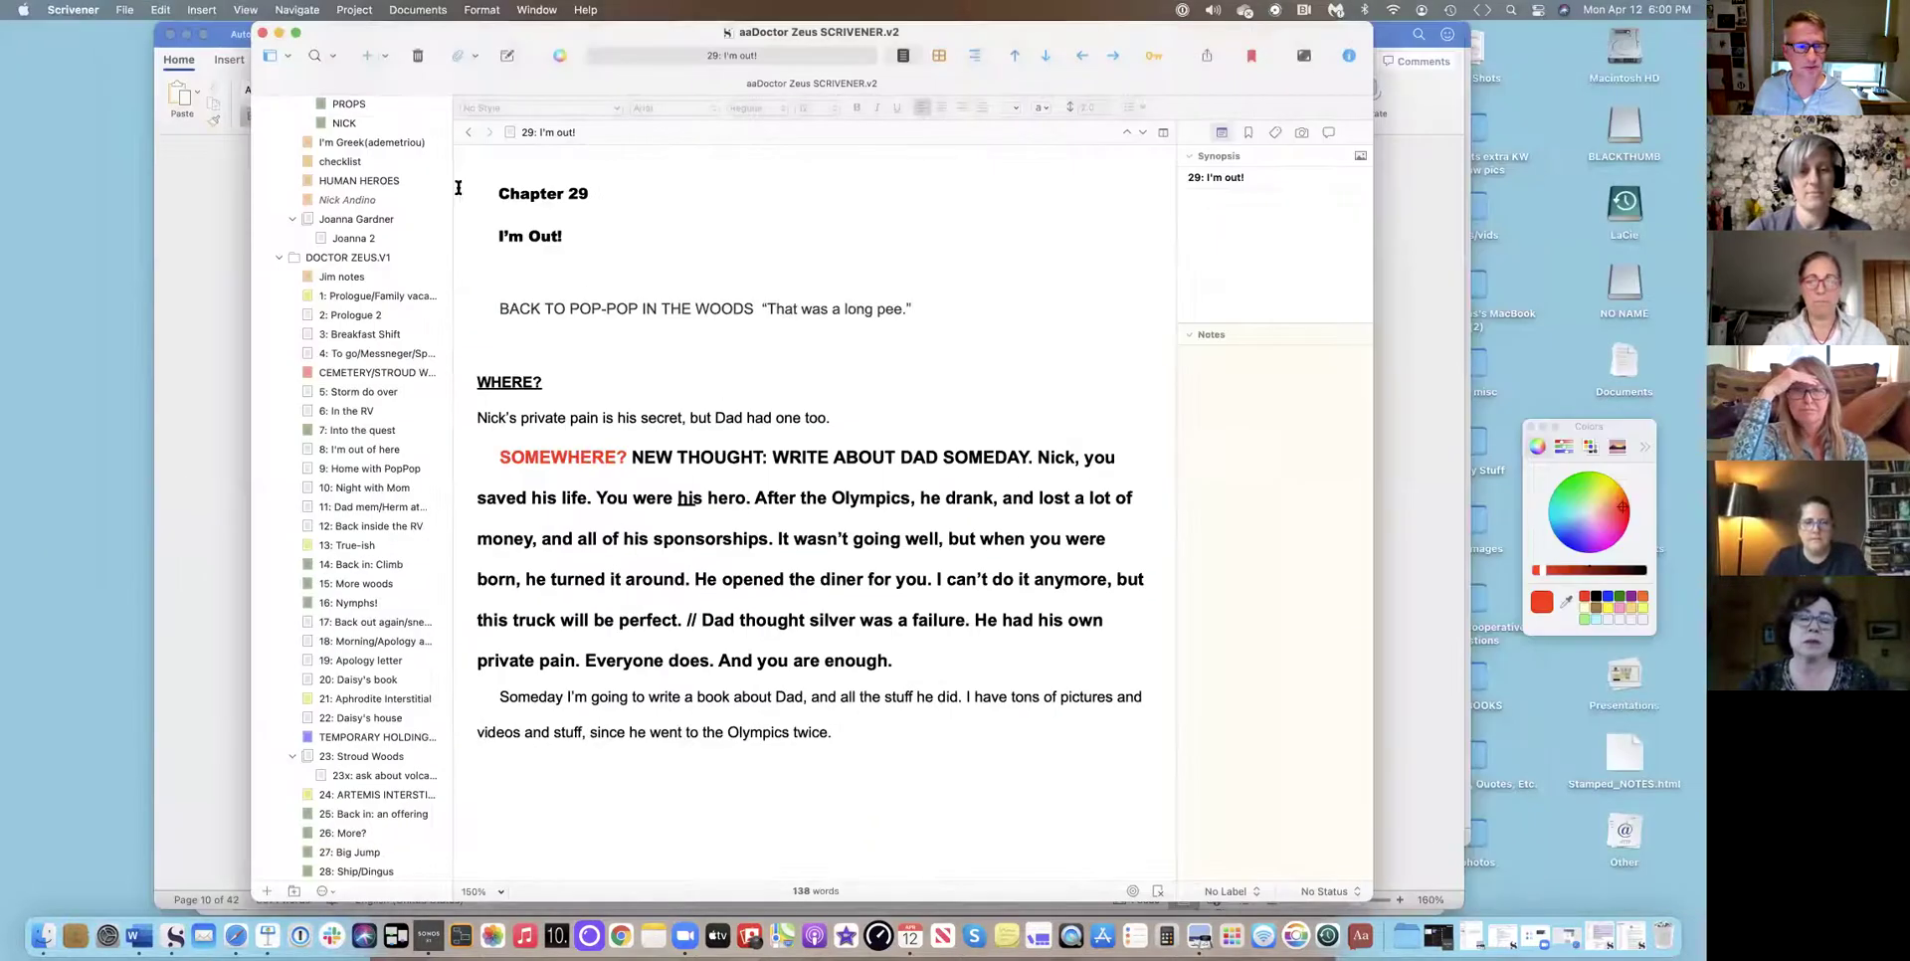
click(125, 10)
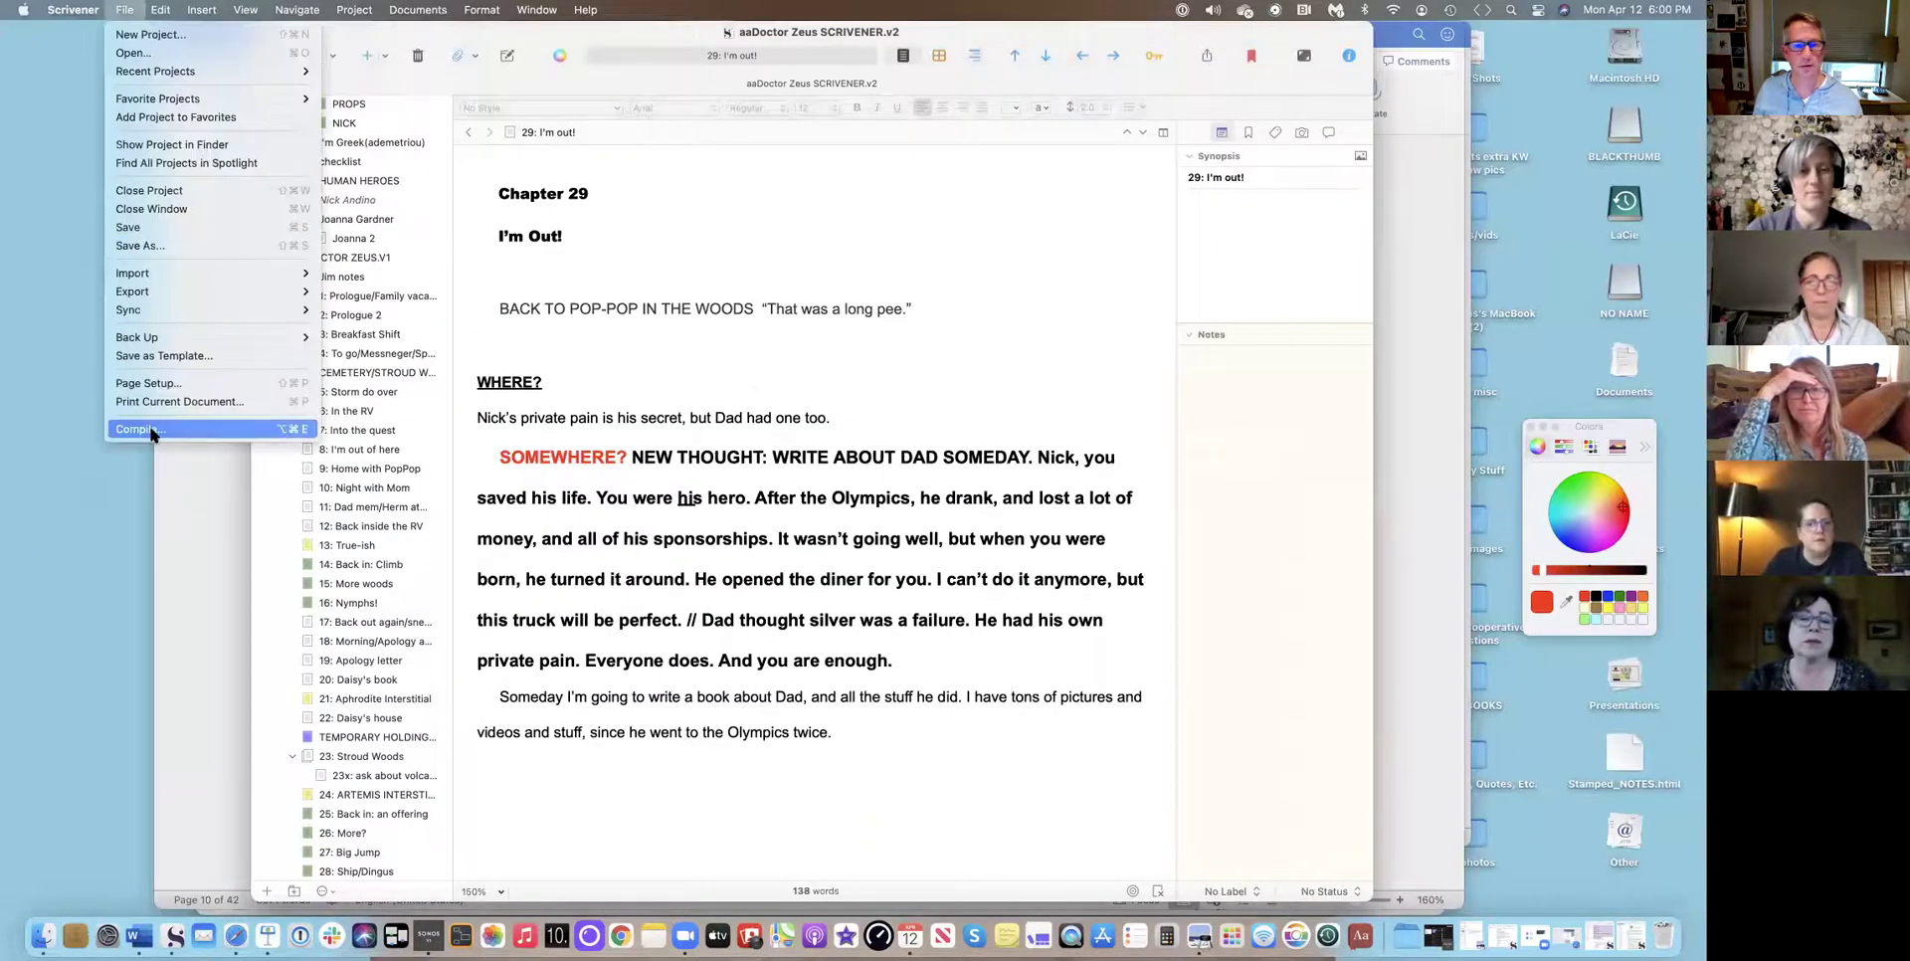
click(149, 429)
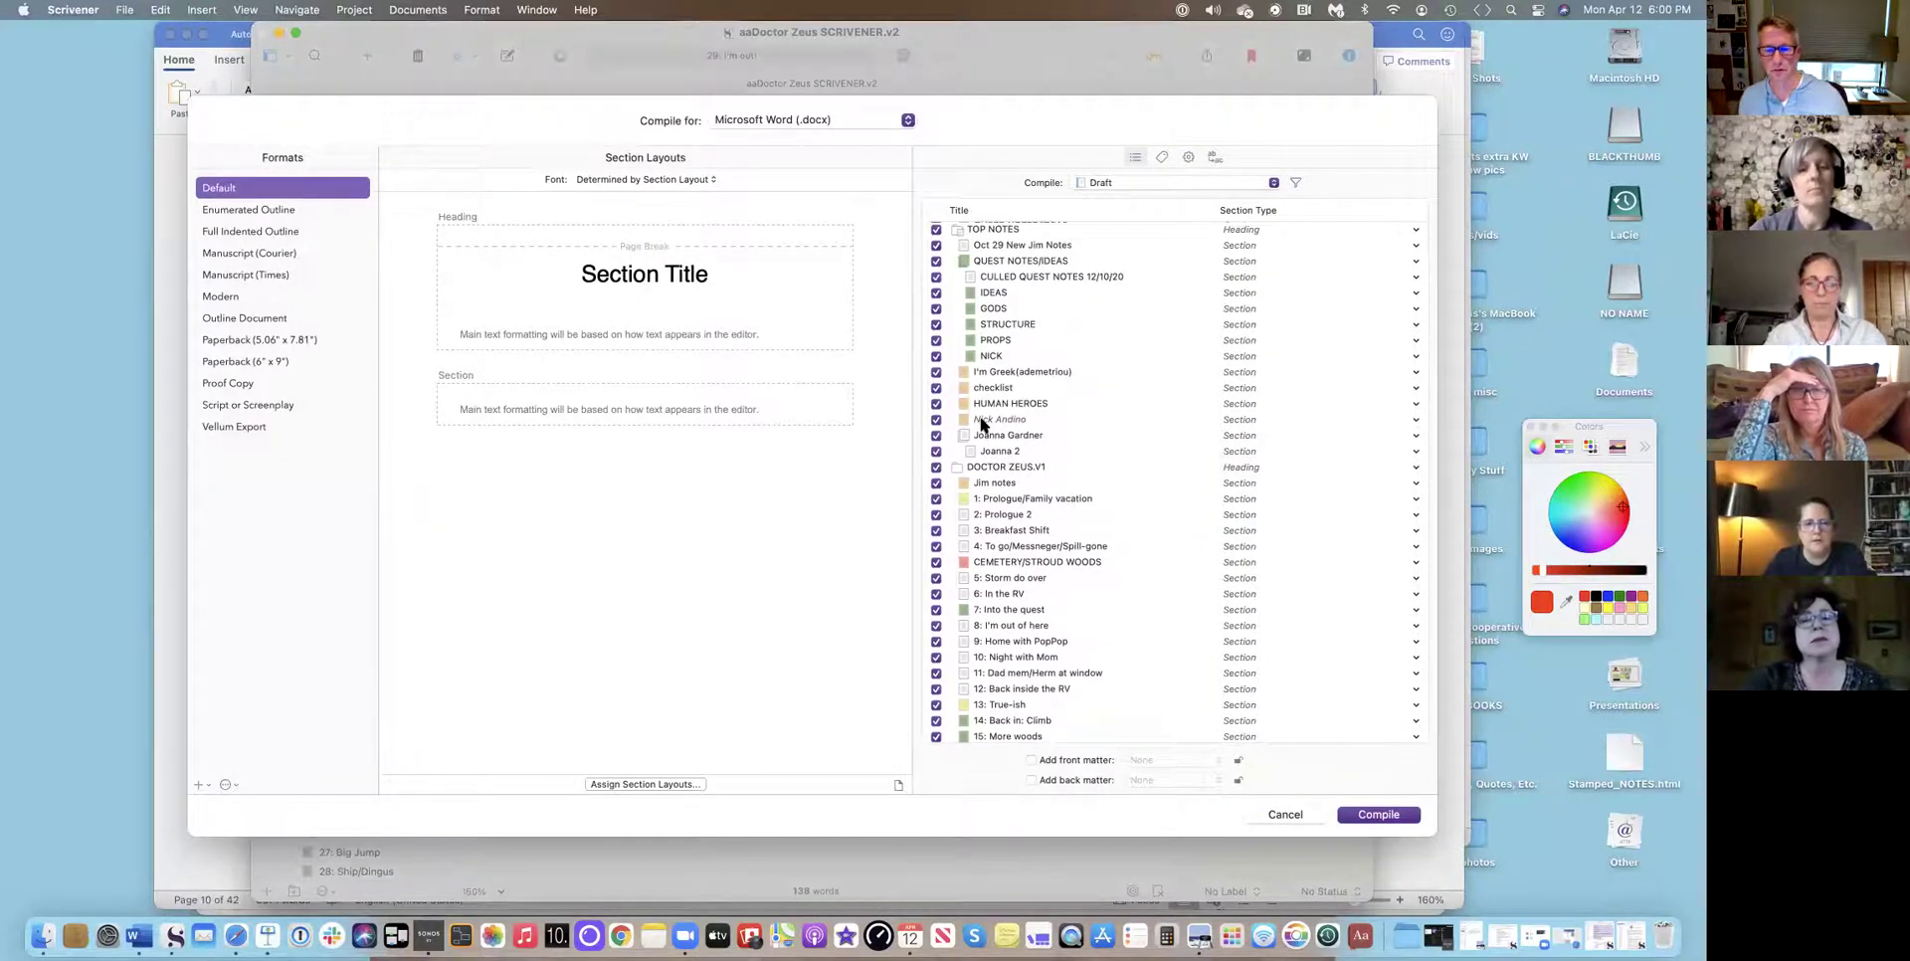
scroll(981, 424, down, 15)
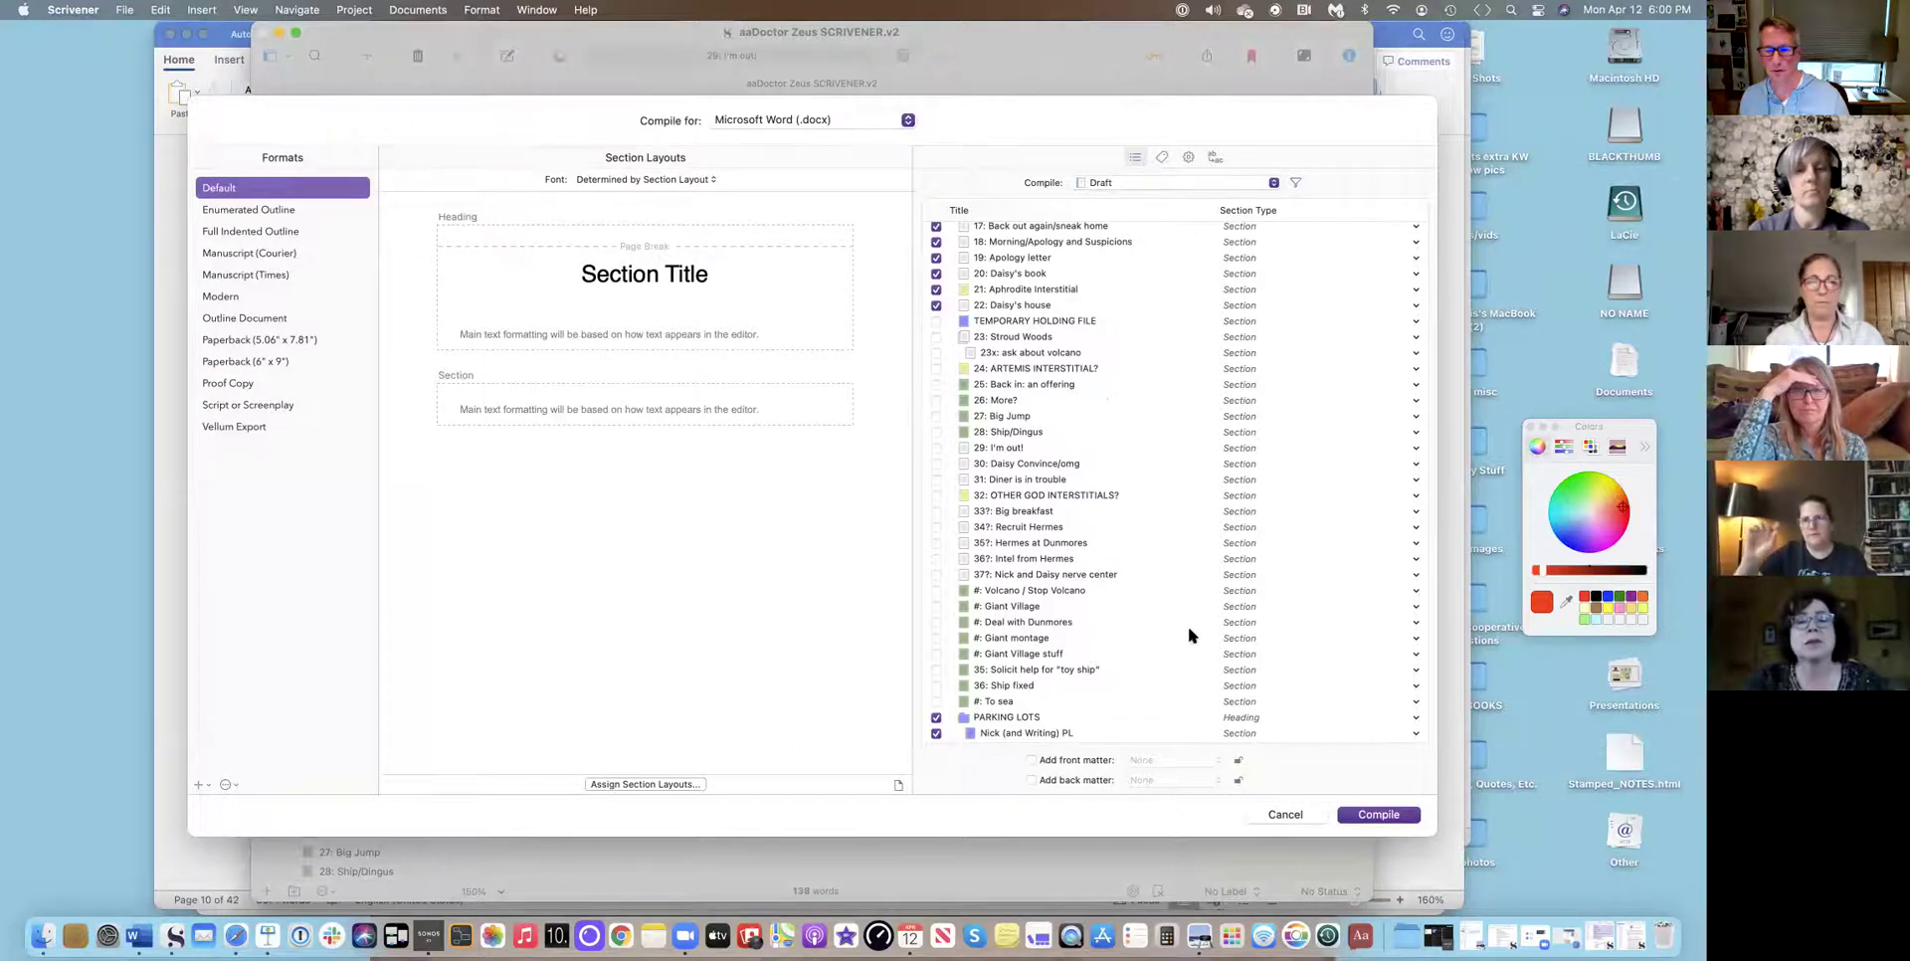
scroll(1298, 215, up, 1)
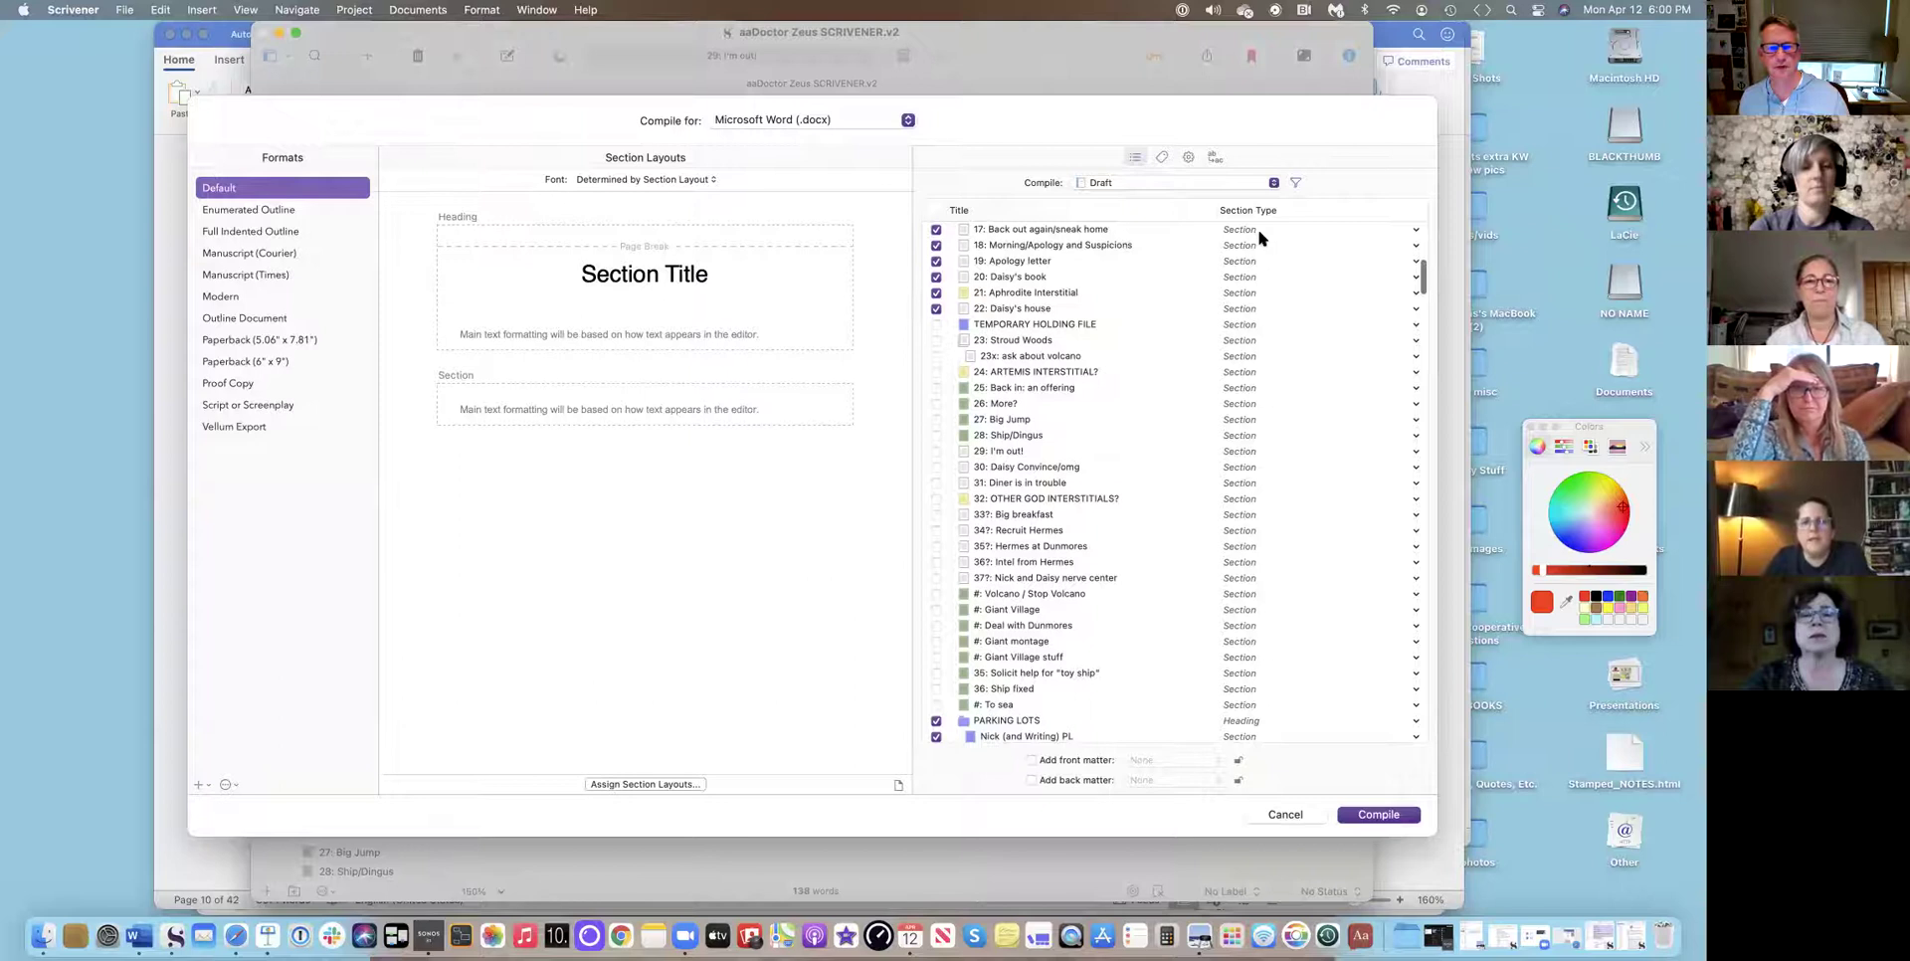
click(1273, 815)
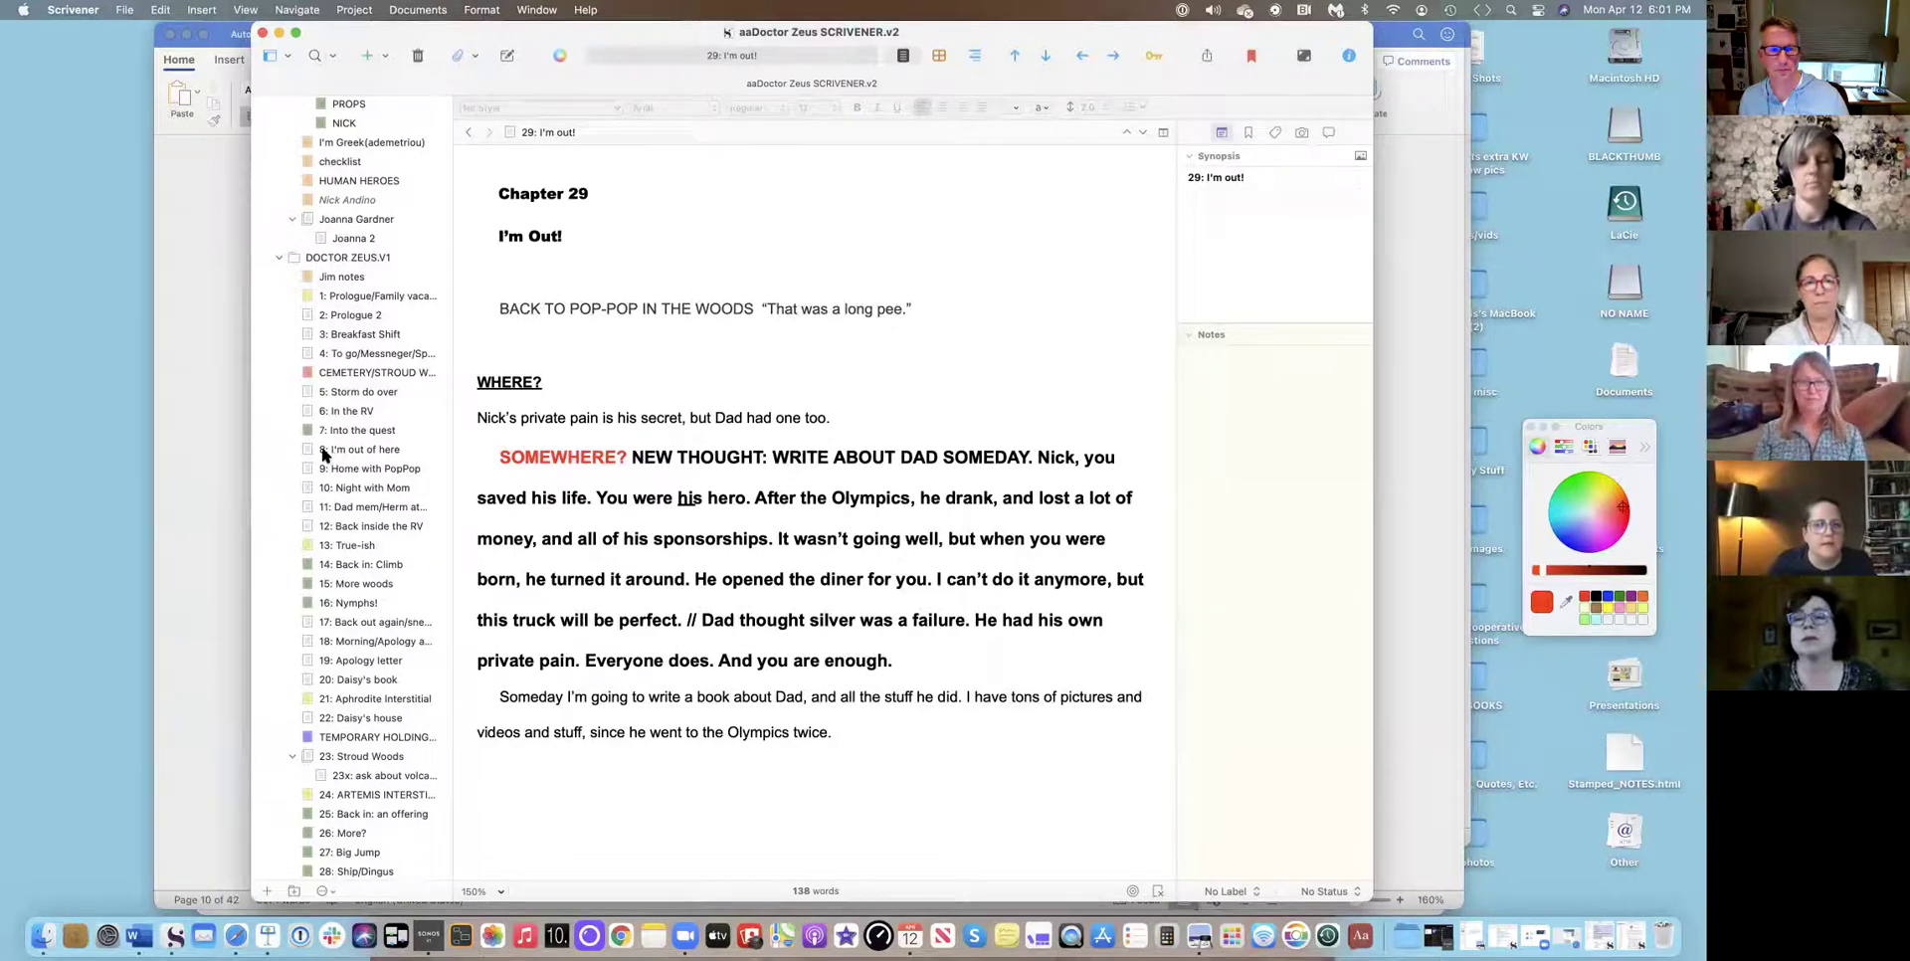
Add a blank document below the notes document at the start of the DOCTOR ZEUS.V1 folder and move it to the trash.
click(336, 278)
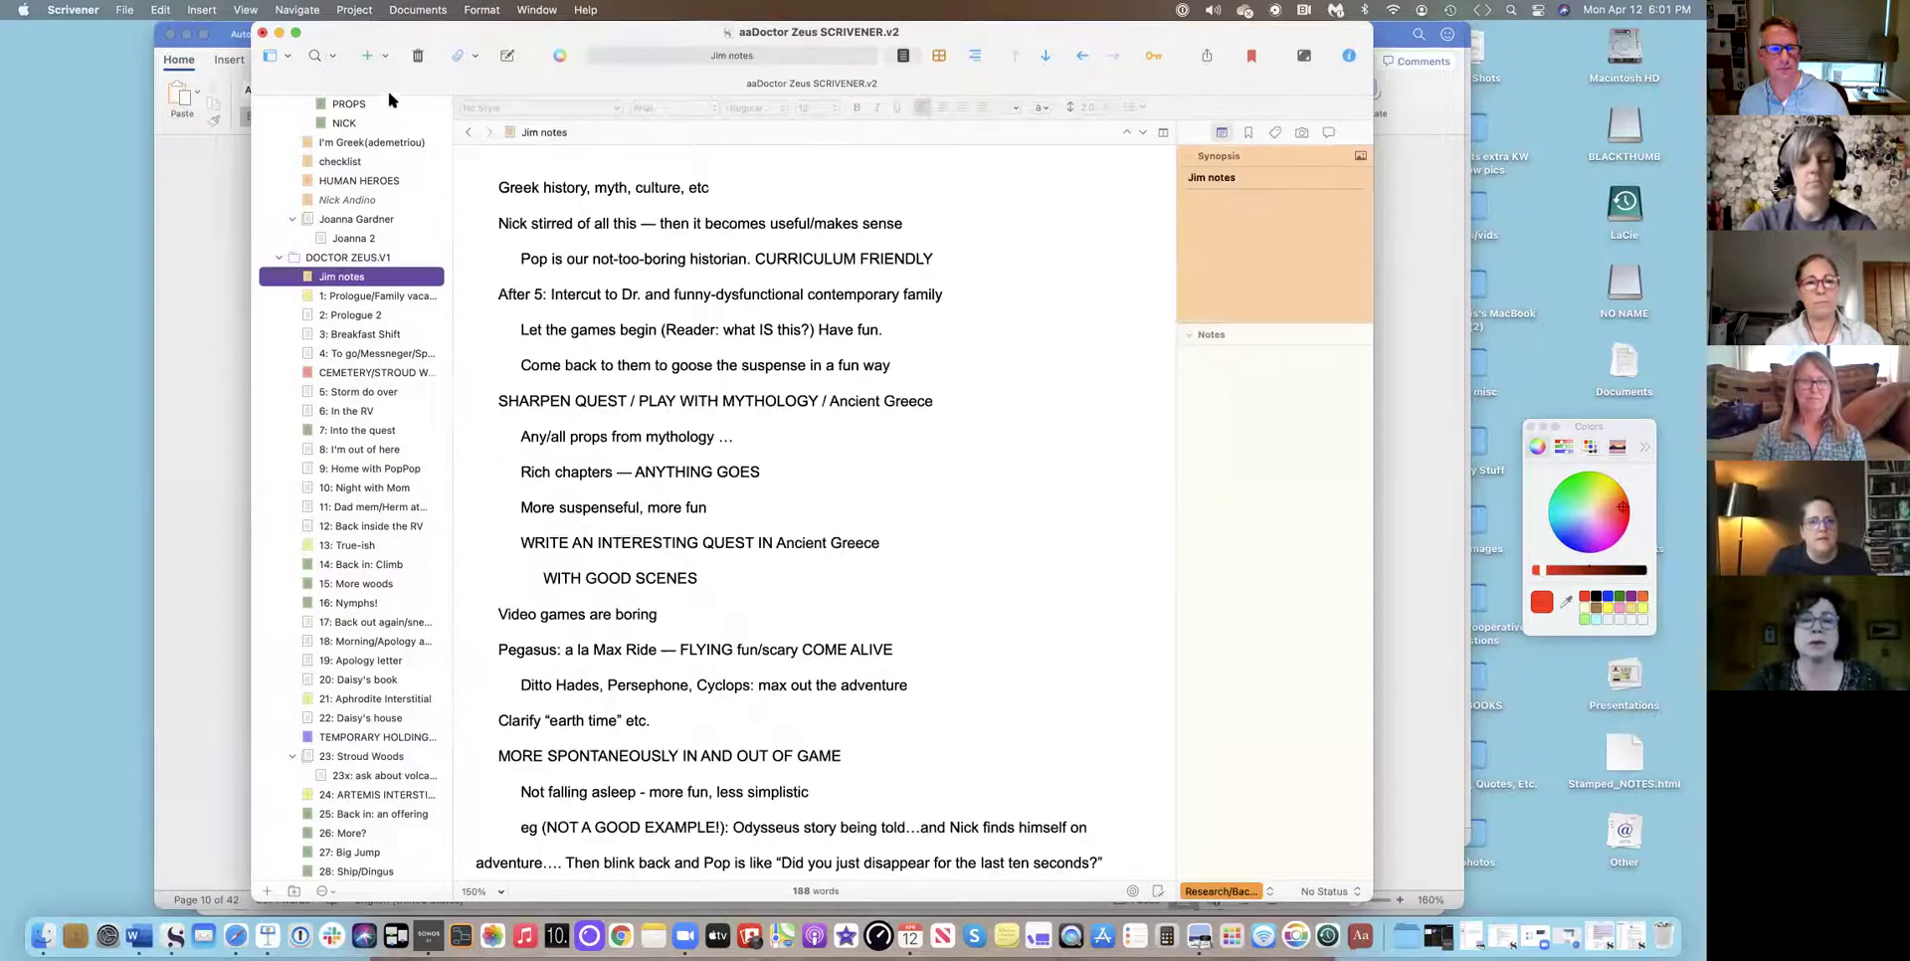
click(366, 55)
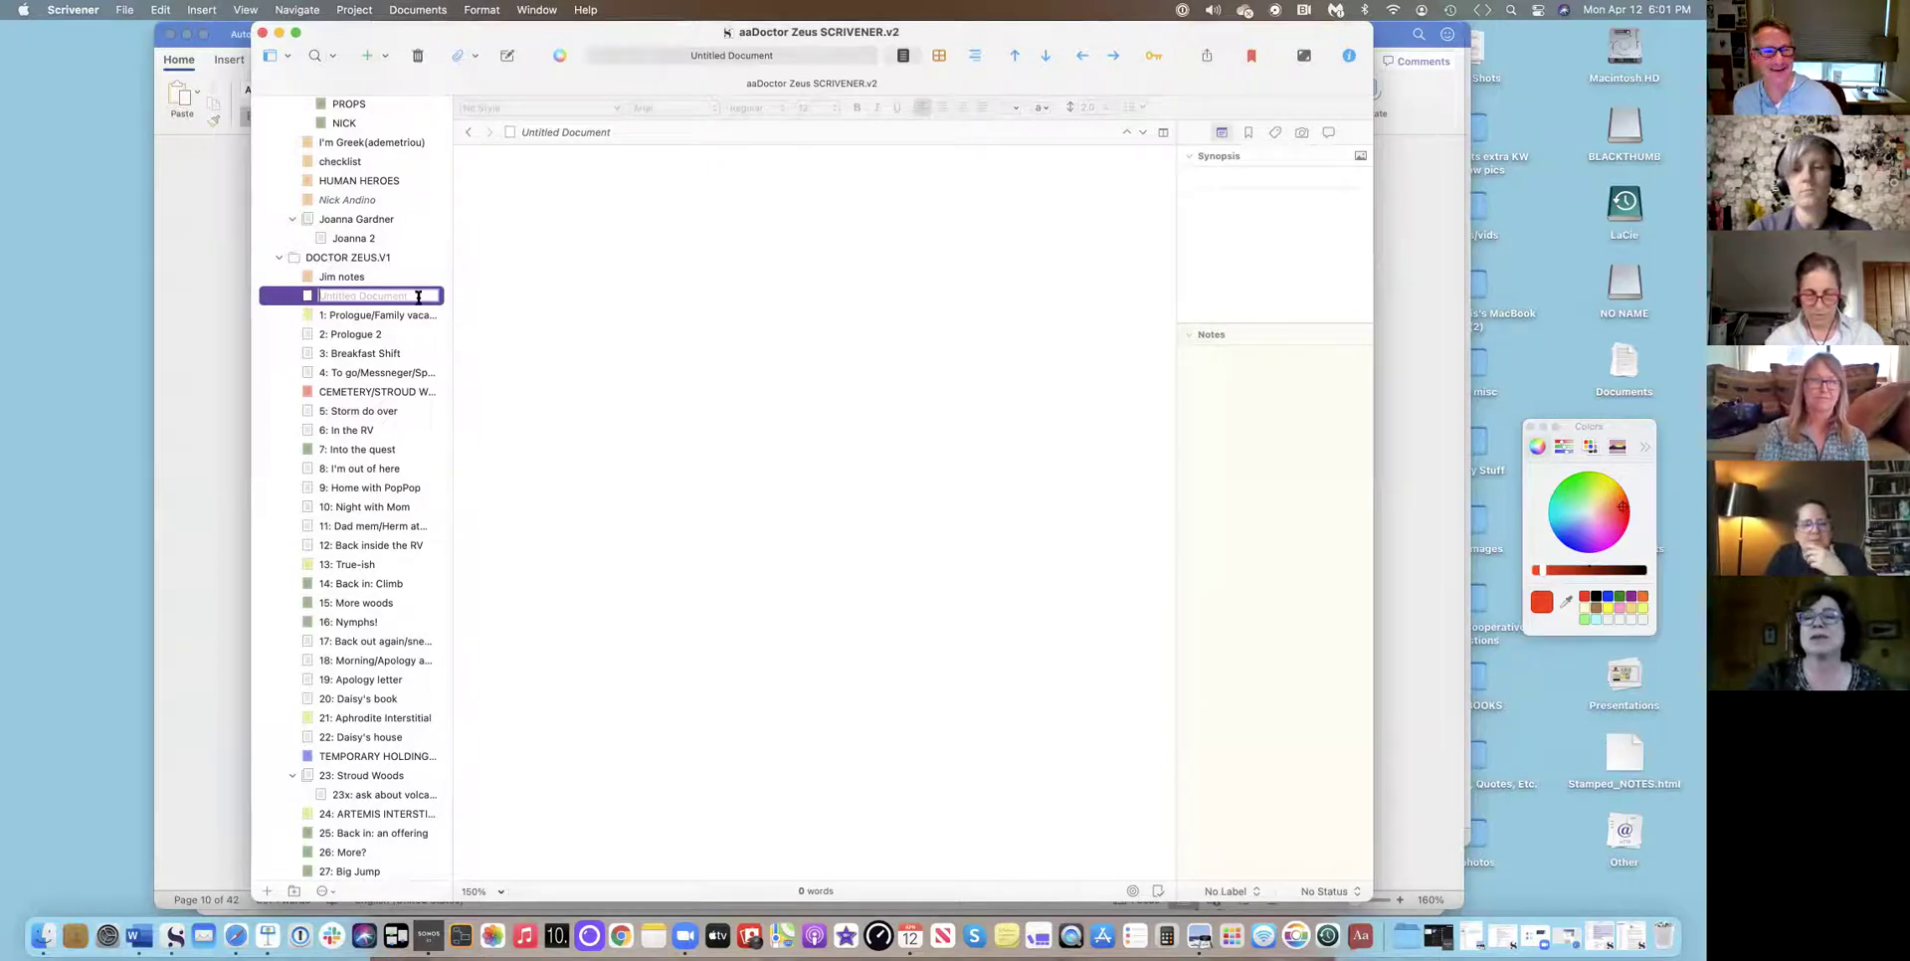
click(594, 304)
right_click(403, 296)
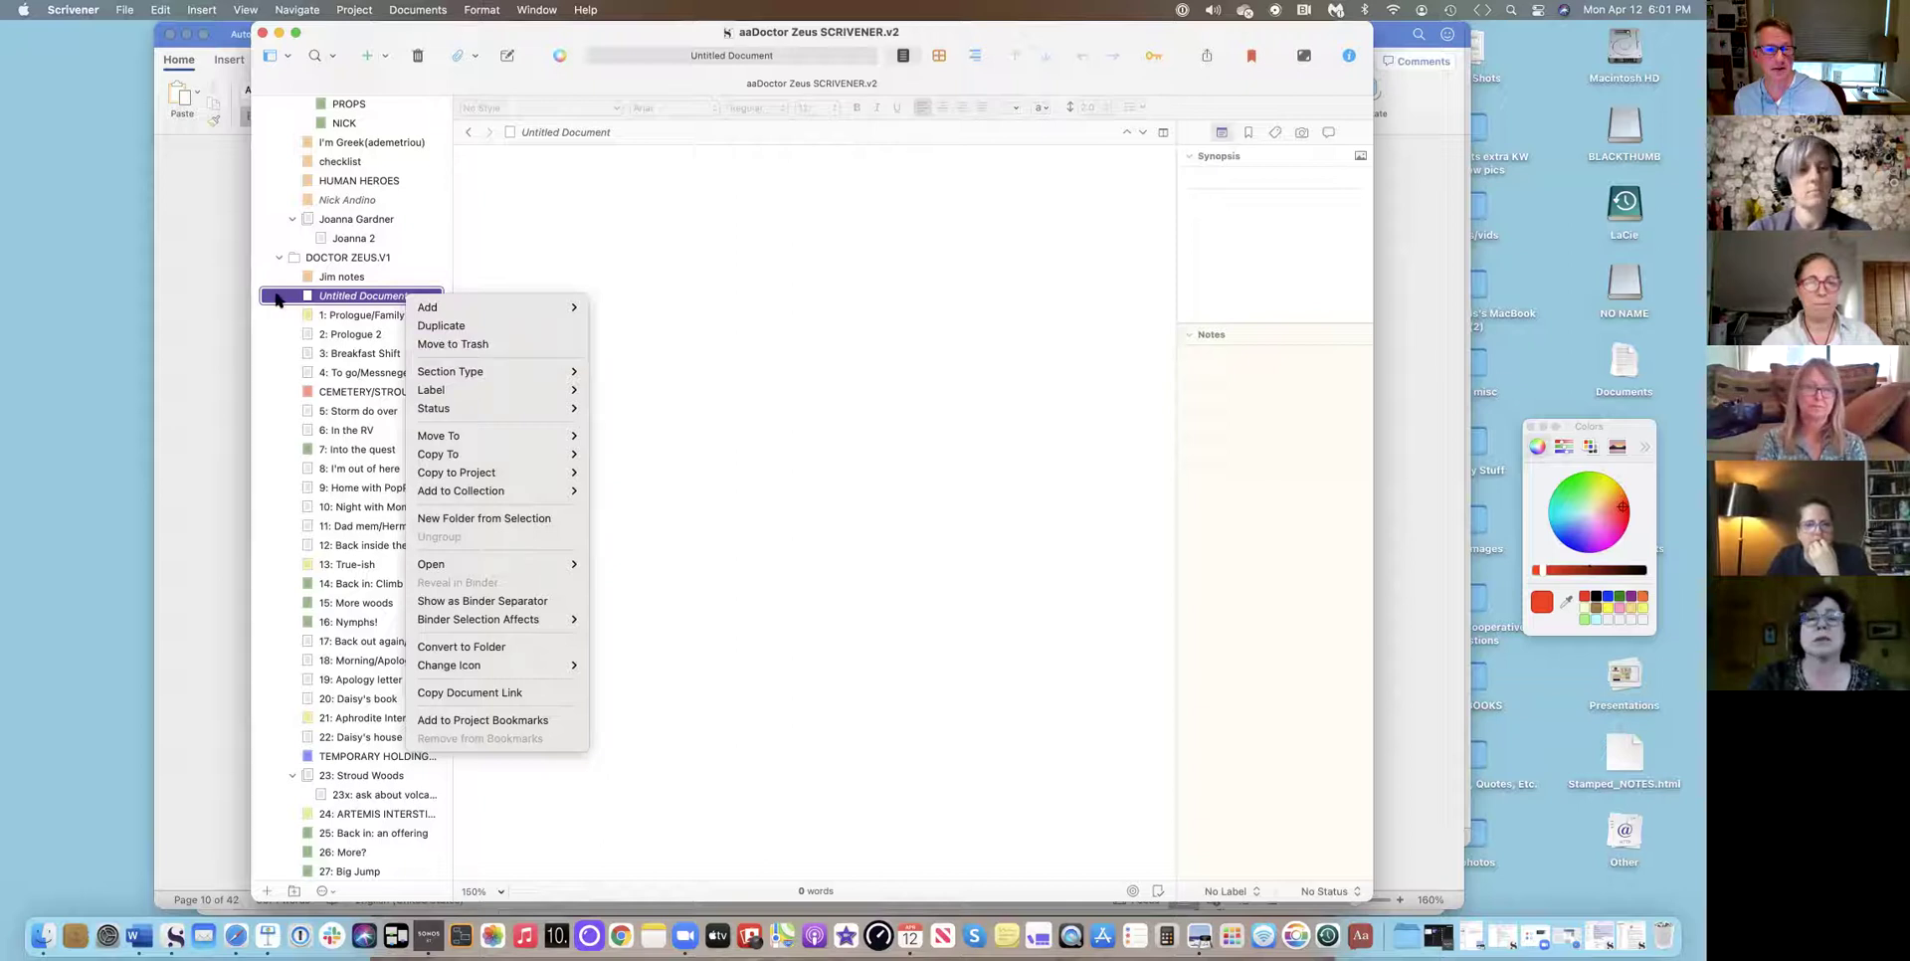
click(441, 344)
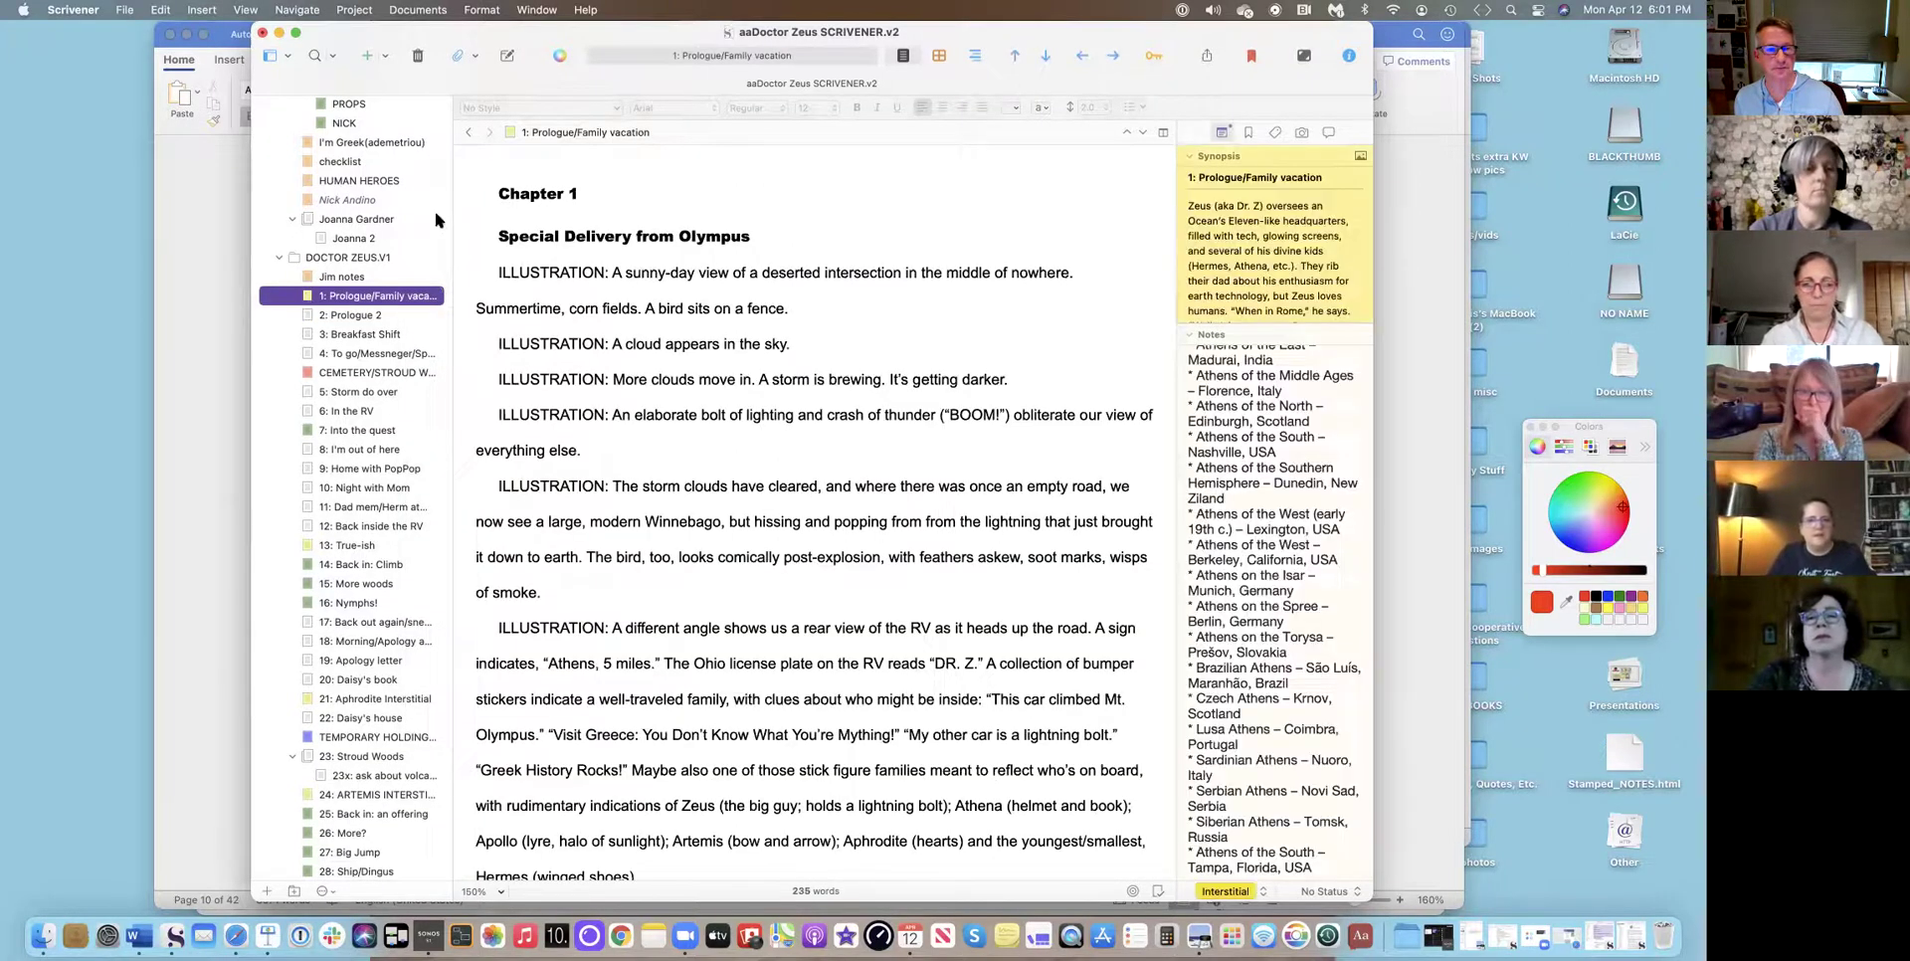
Switch to the Scrivener Demo April 12 project, select "Chapter 9: What's It Say?" and view the custom metadata settings without changing them.
click(188, 339)
key(super+Tab)
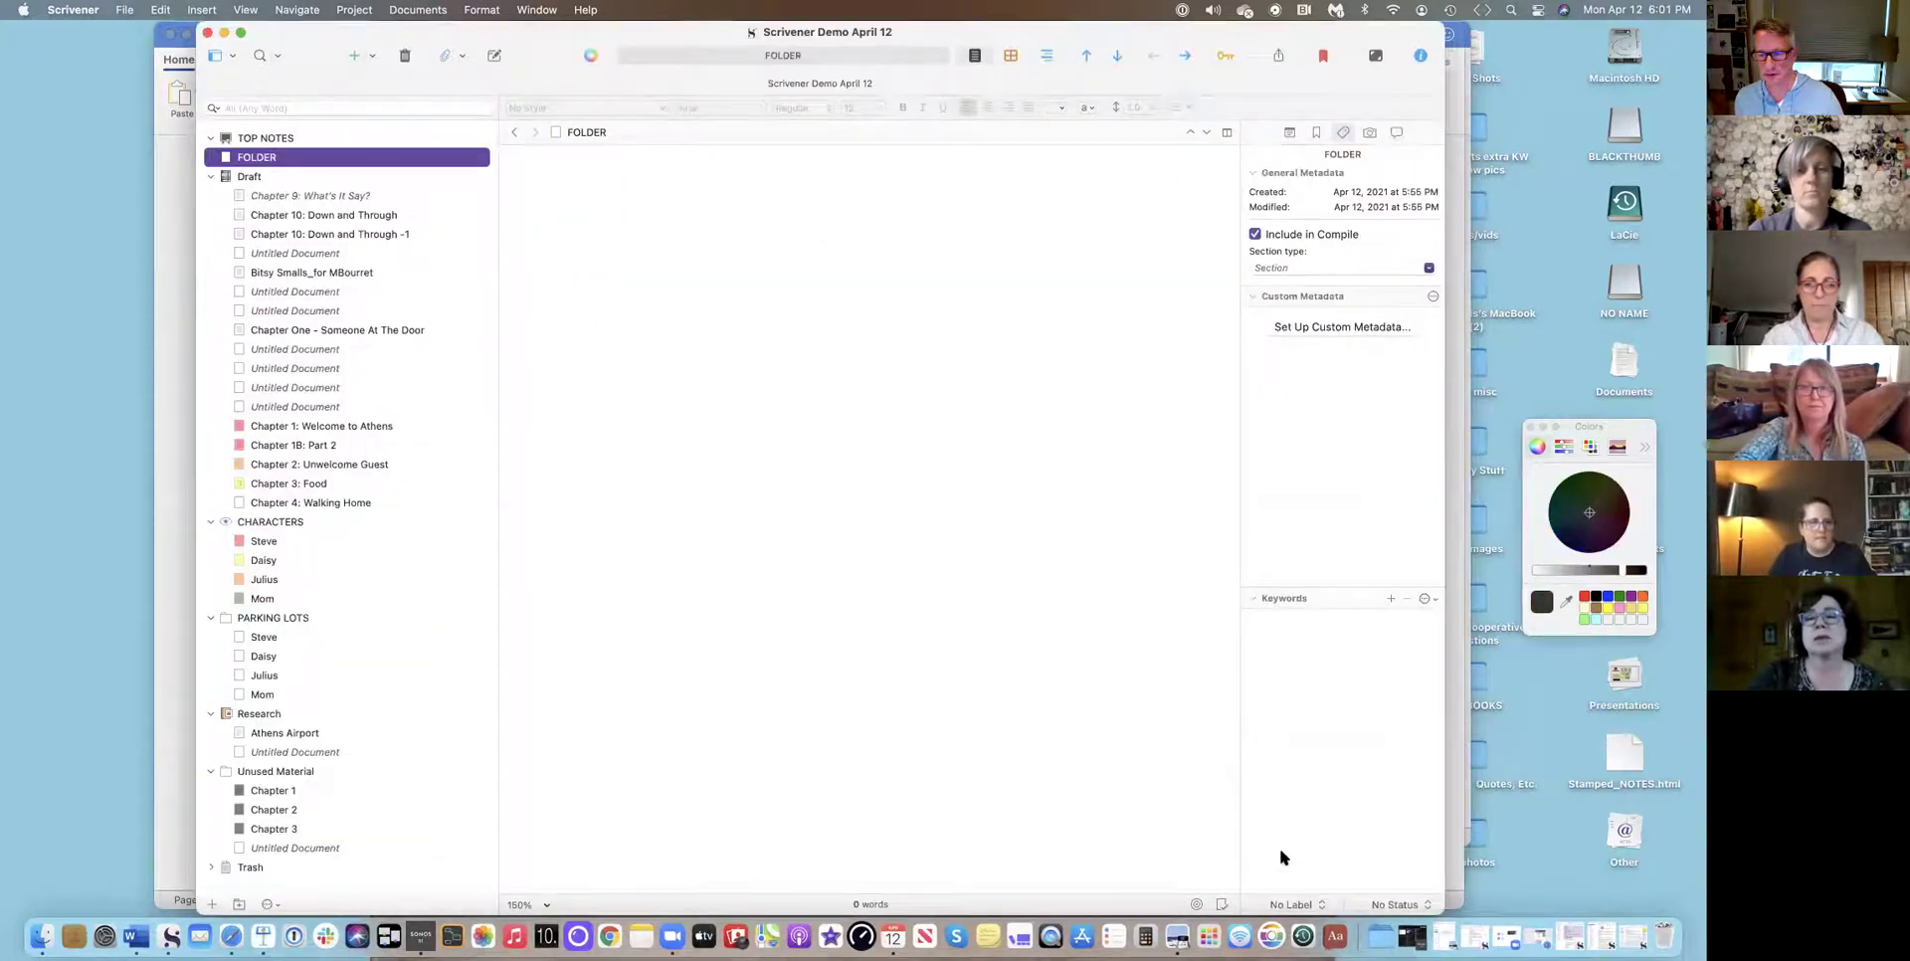
key(ctrl+Up)
click(1261, 376)
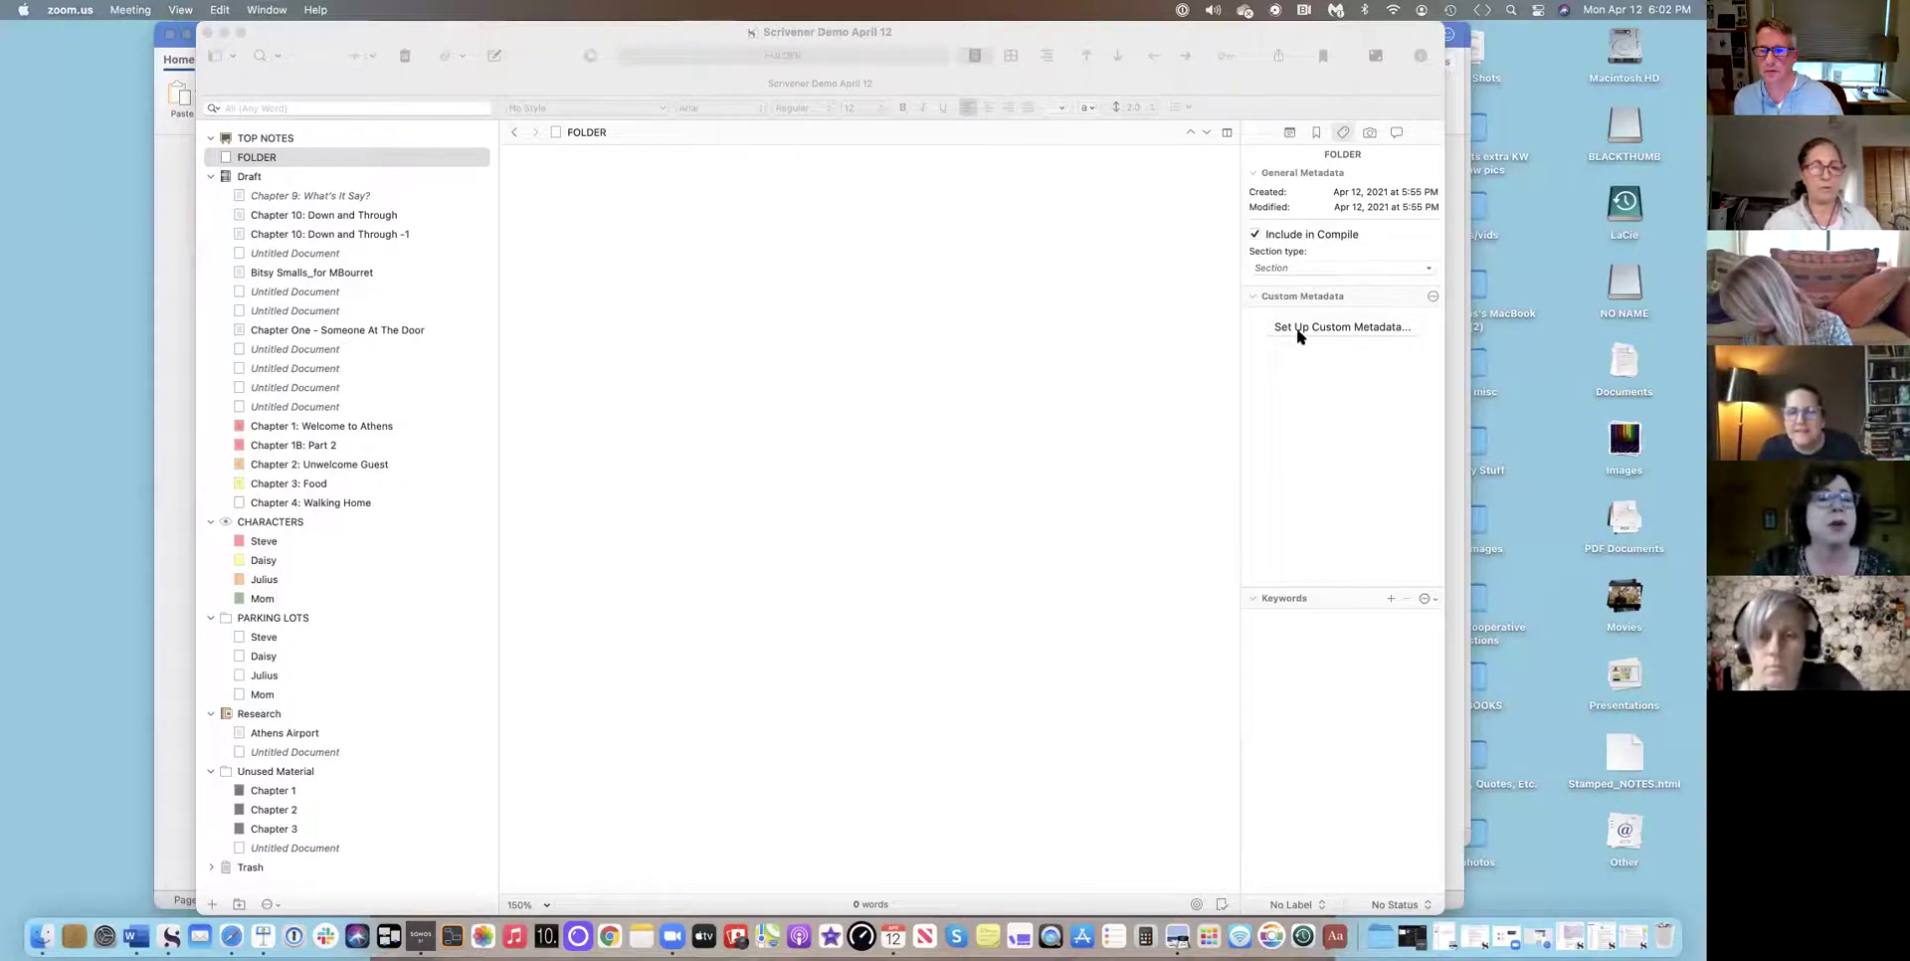
click(269, 196)
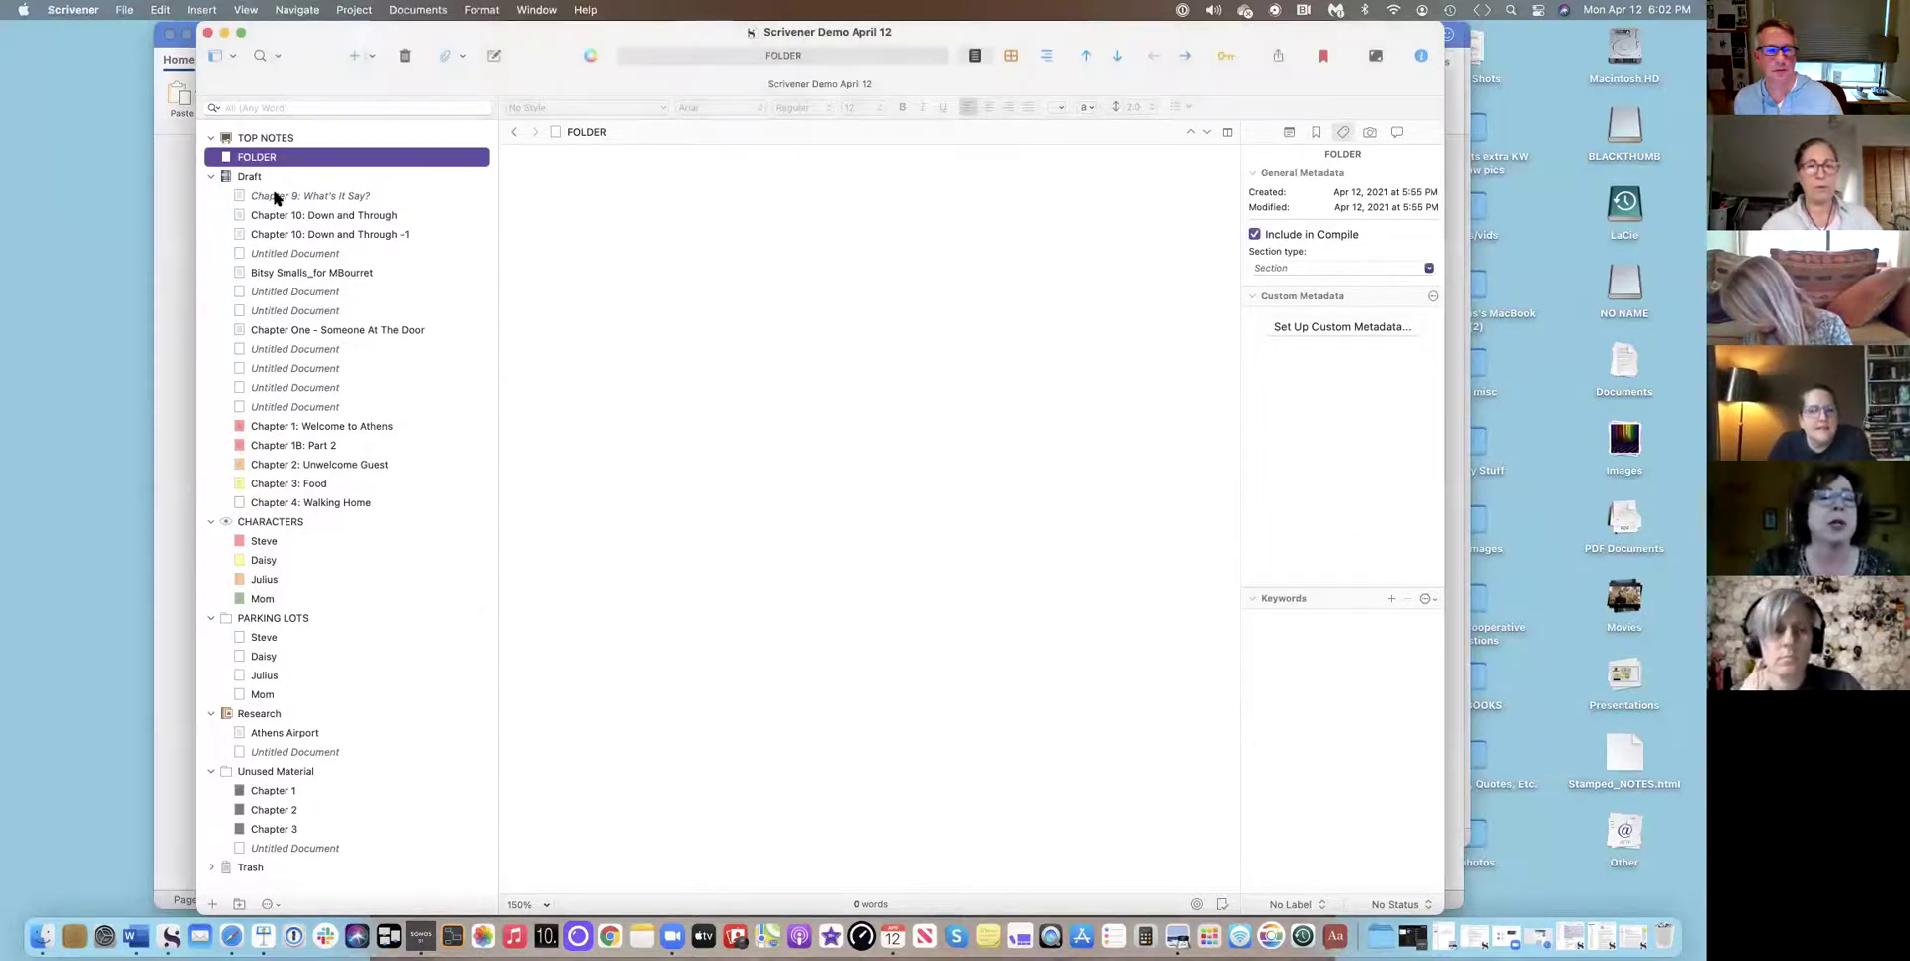
click(276, 197)
click(1296, 328)
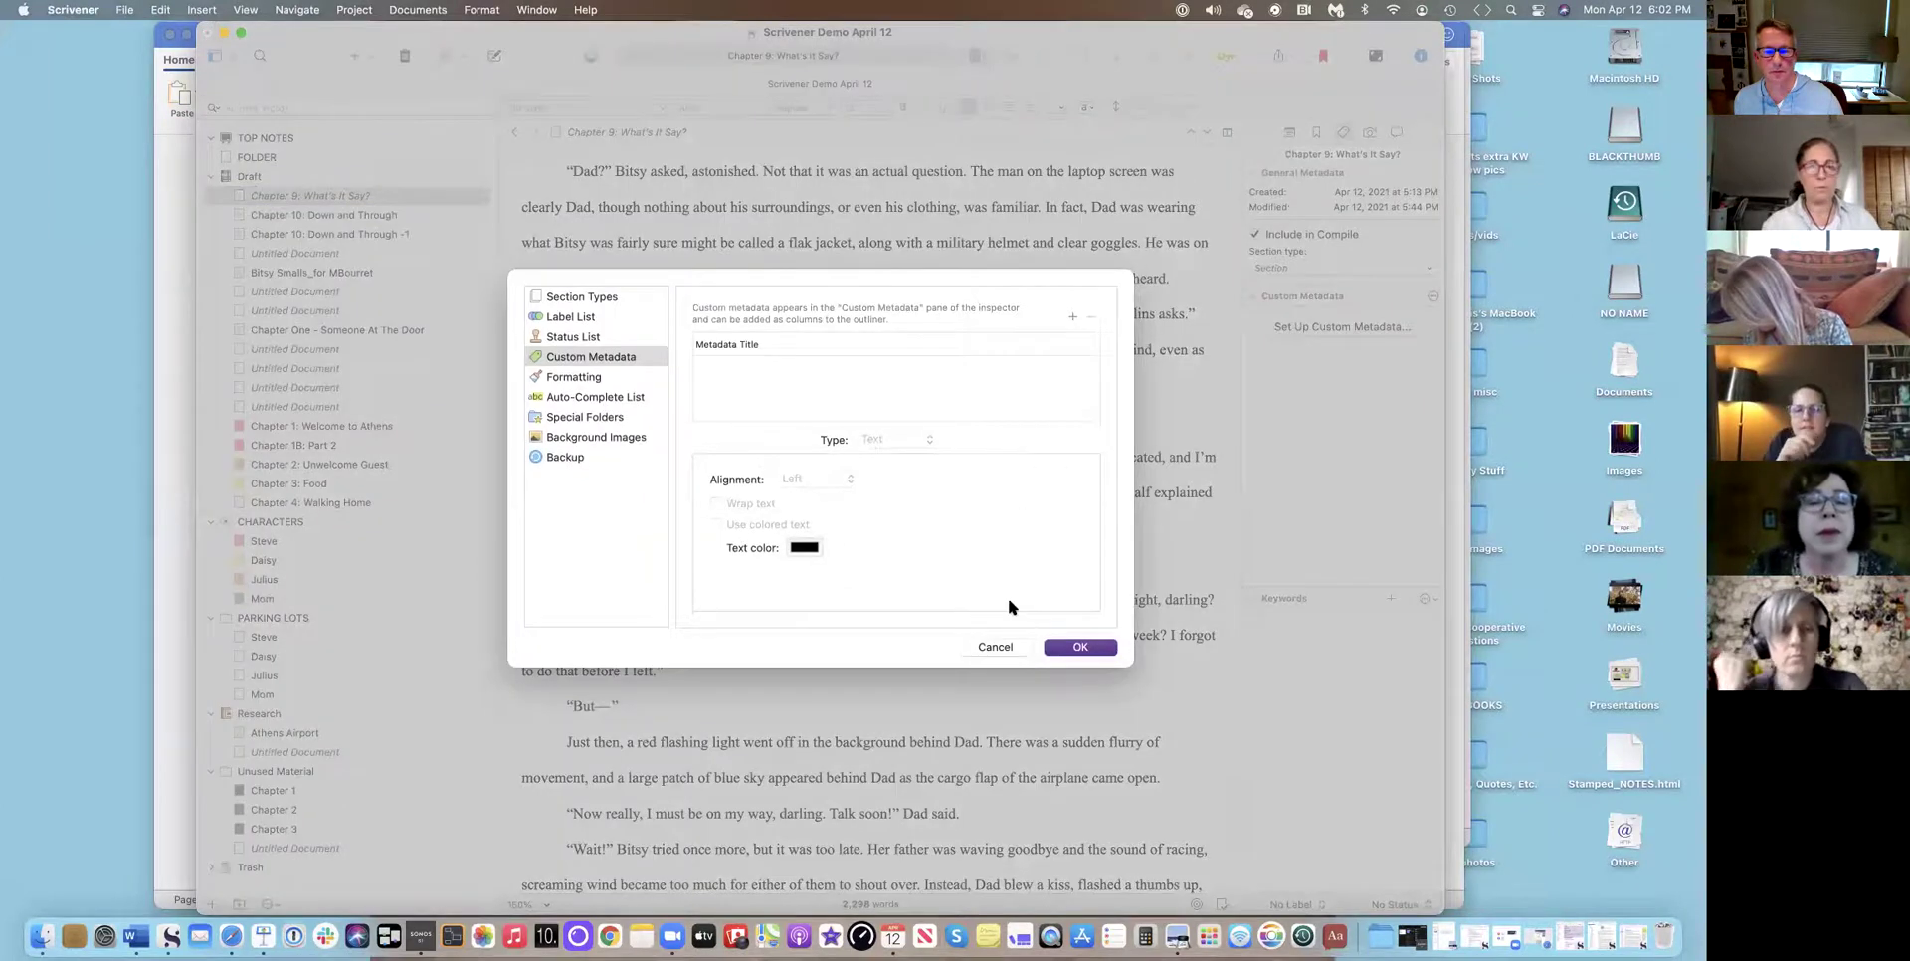
click(990, 647)
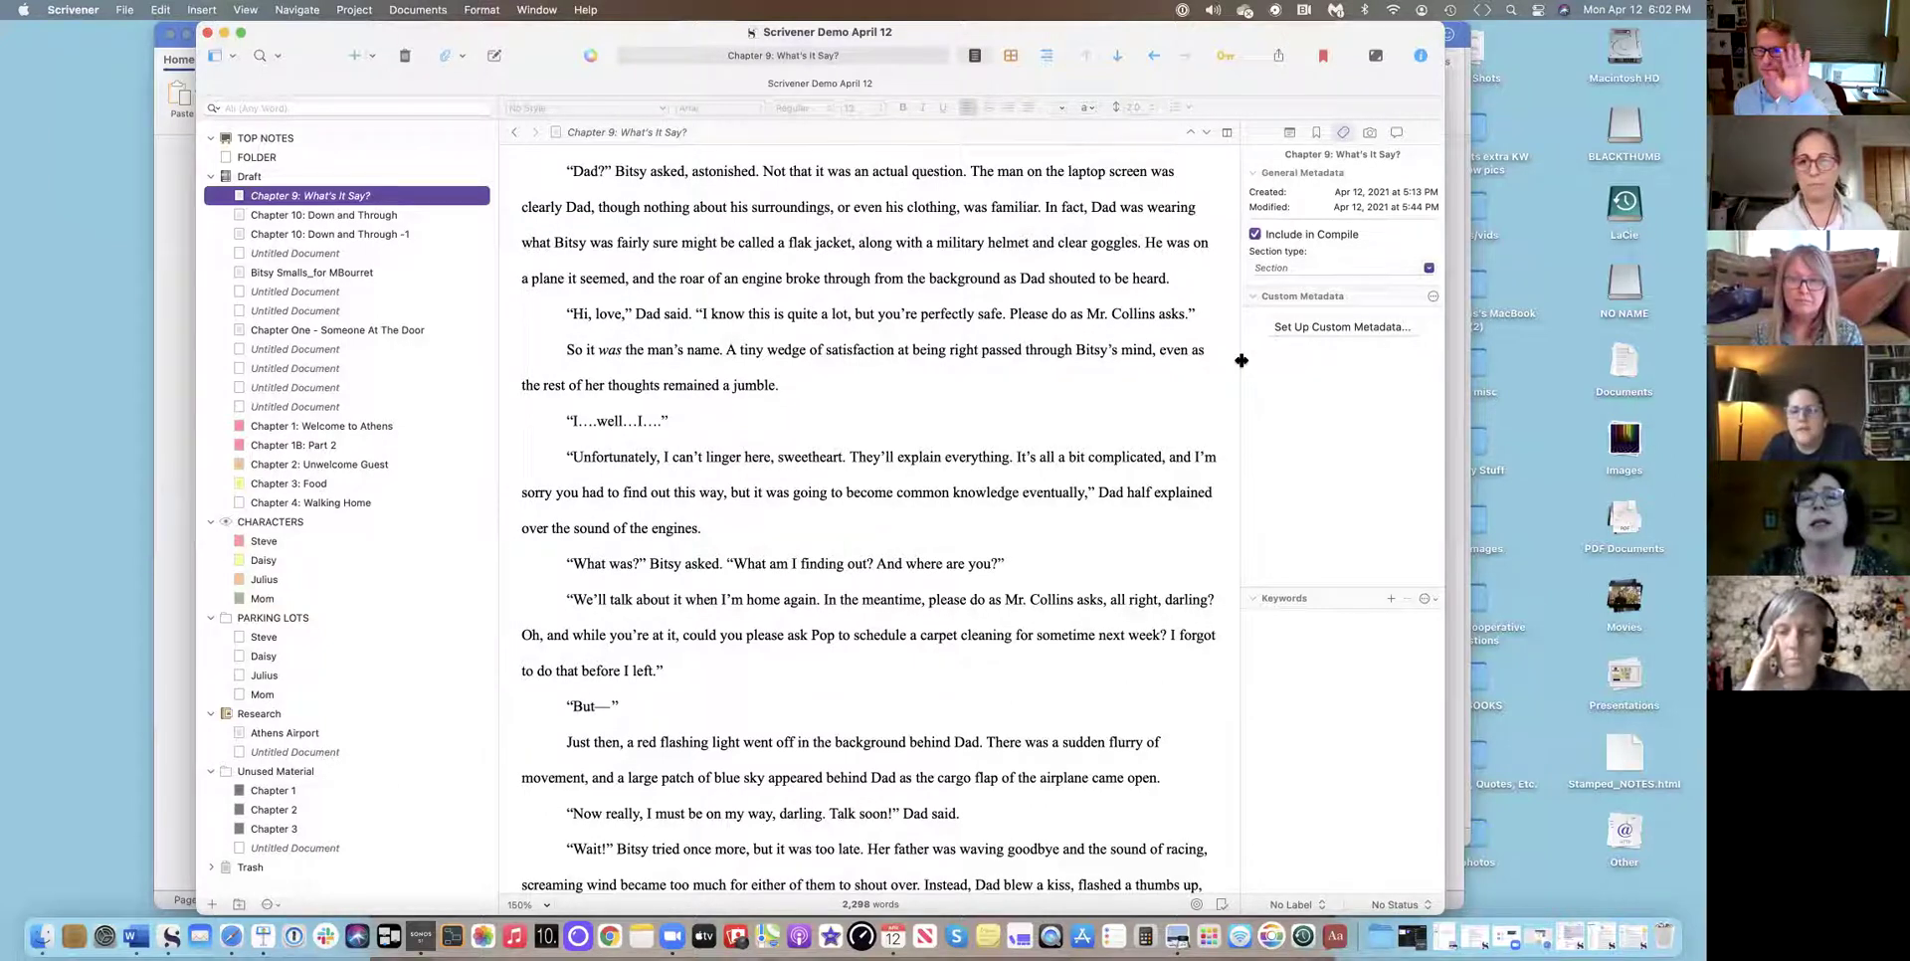
Look at the section type options for Chapter 9 and the project's editable section types list, leaving both unchanged.
key(super+shift+c)
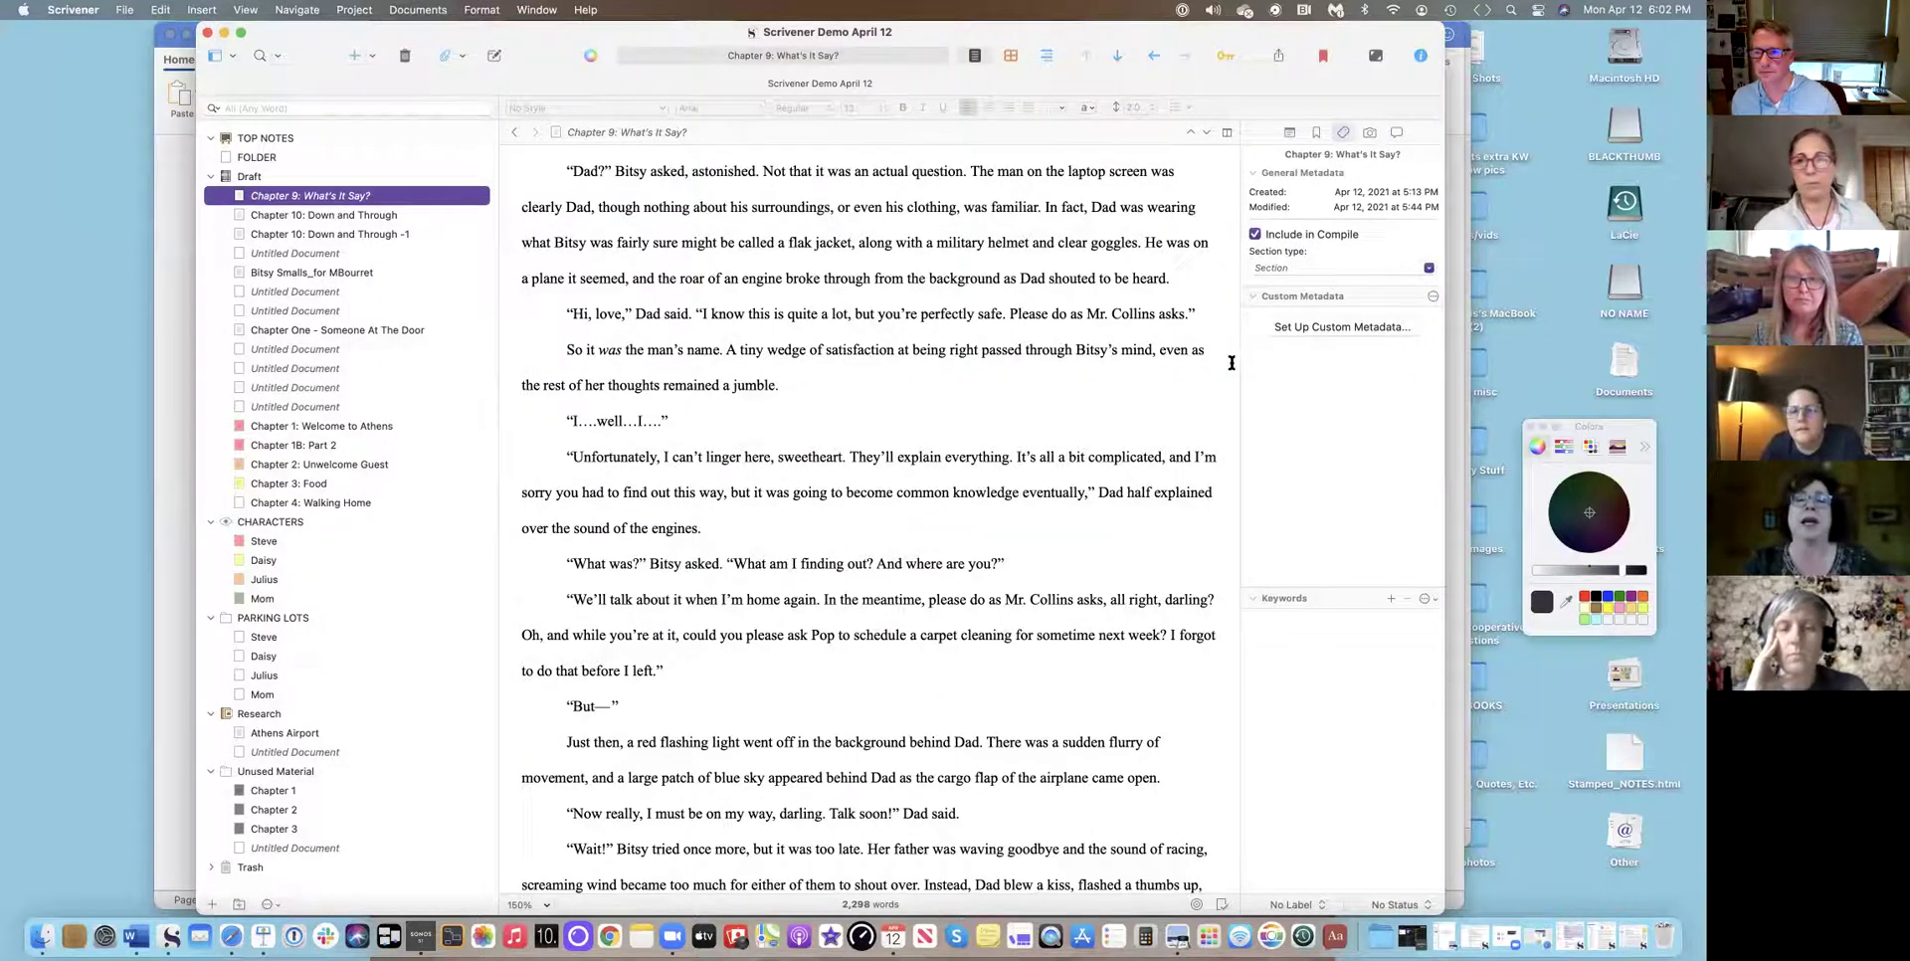
click(1283, 269)
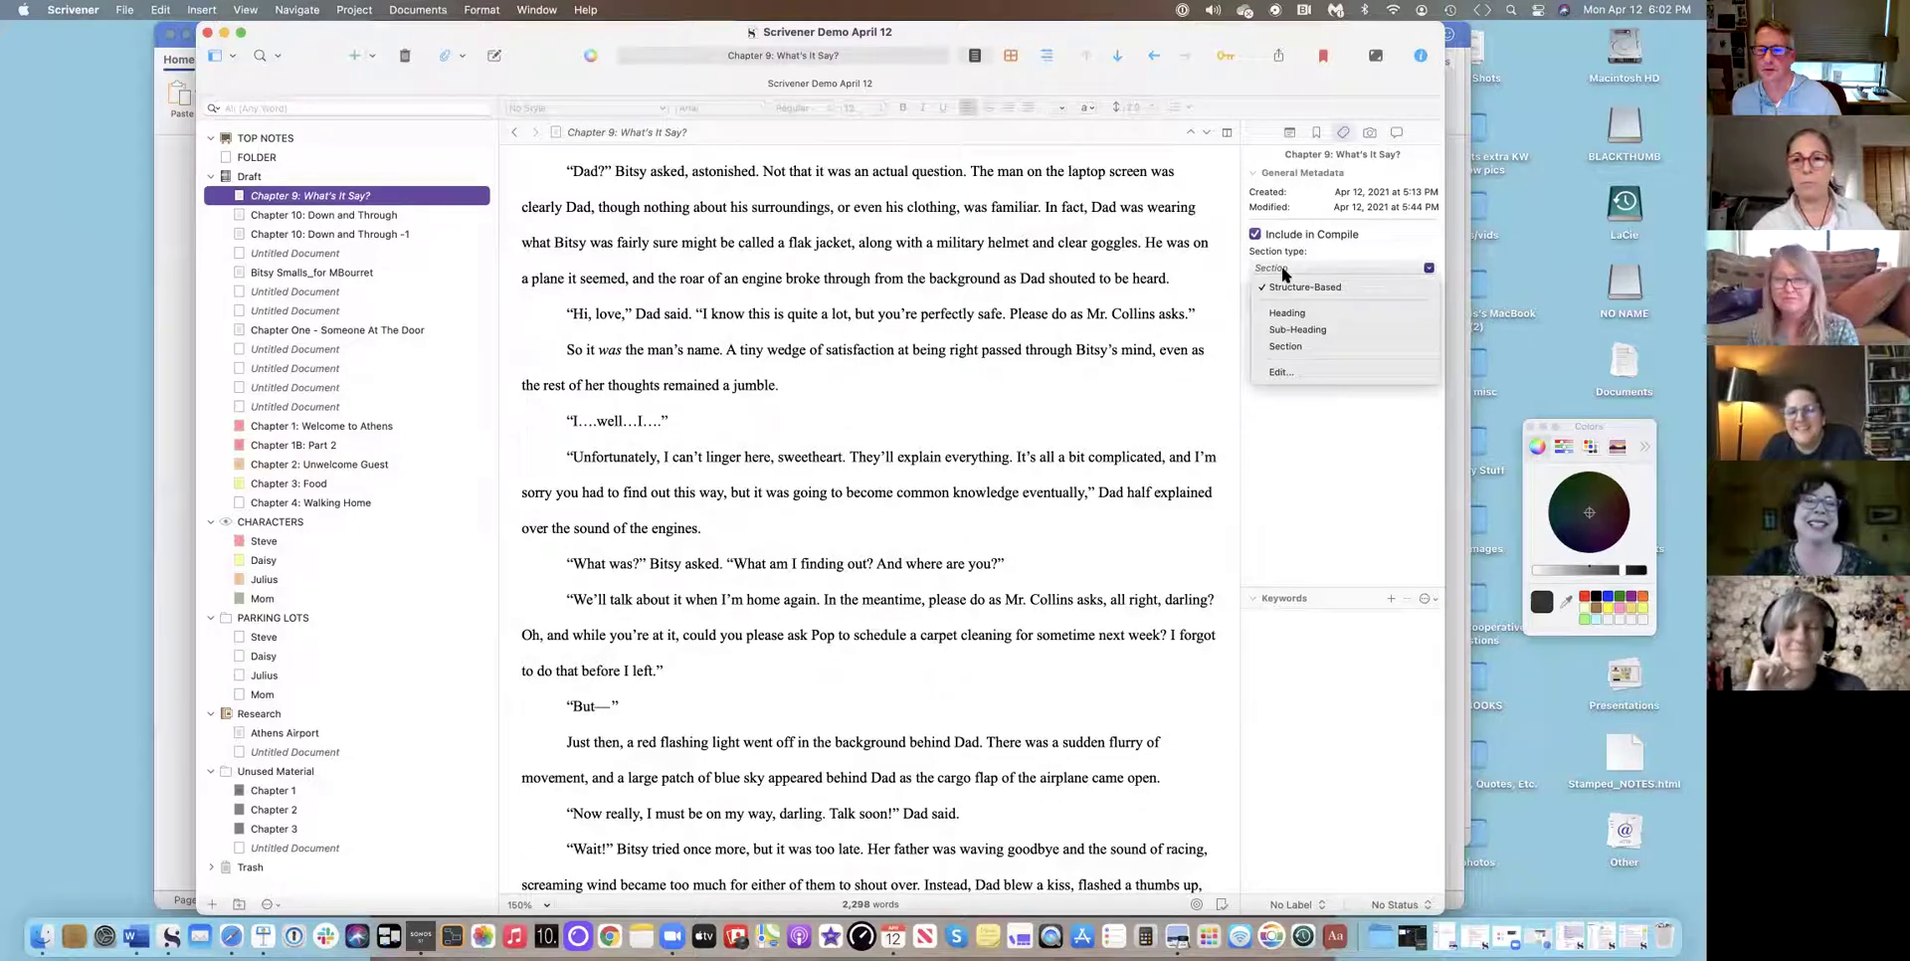
click(1282, 372)
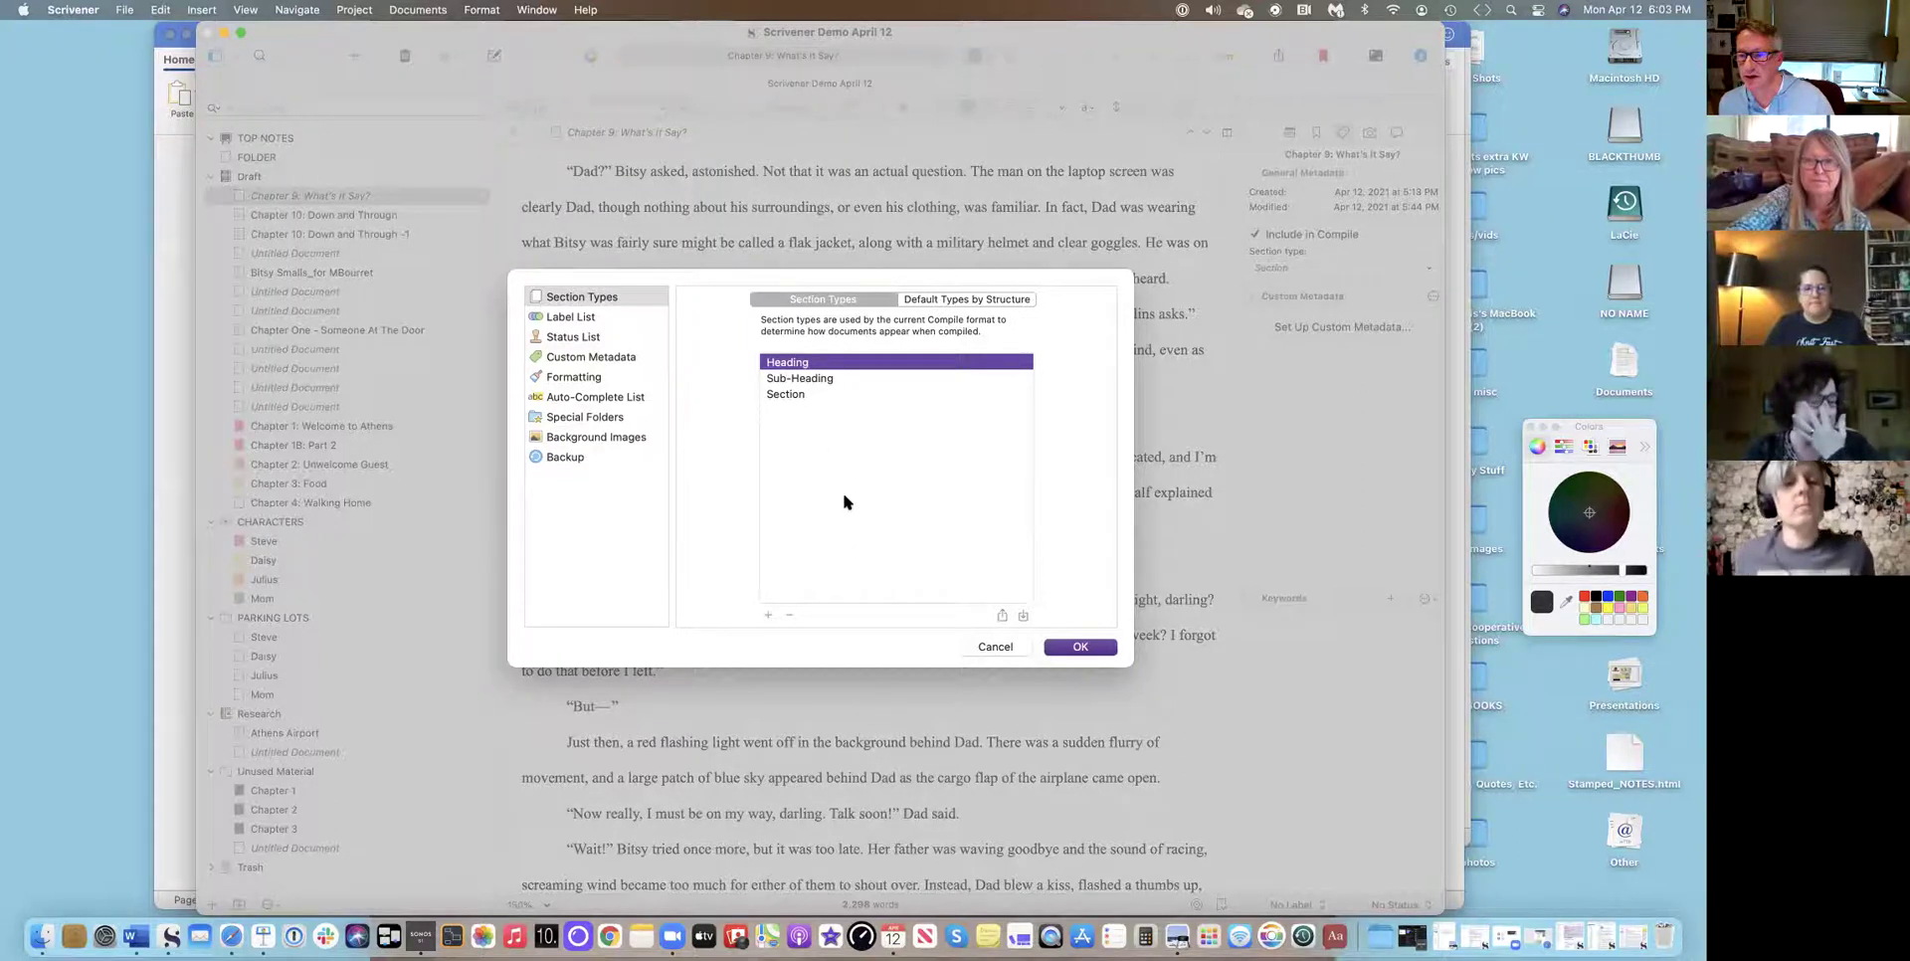
click(975, 644)
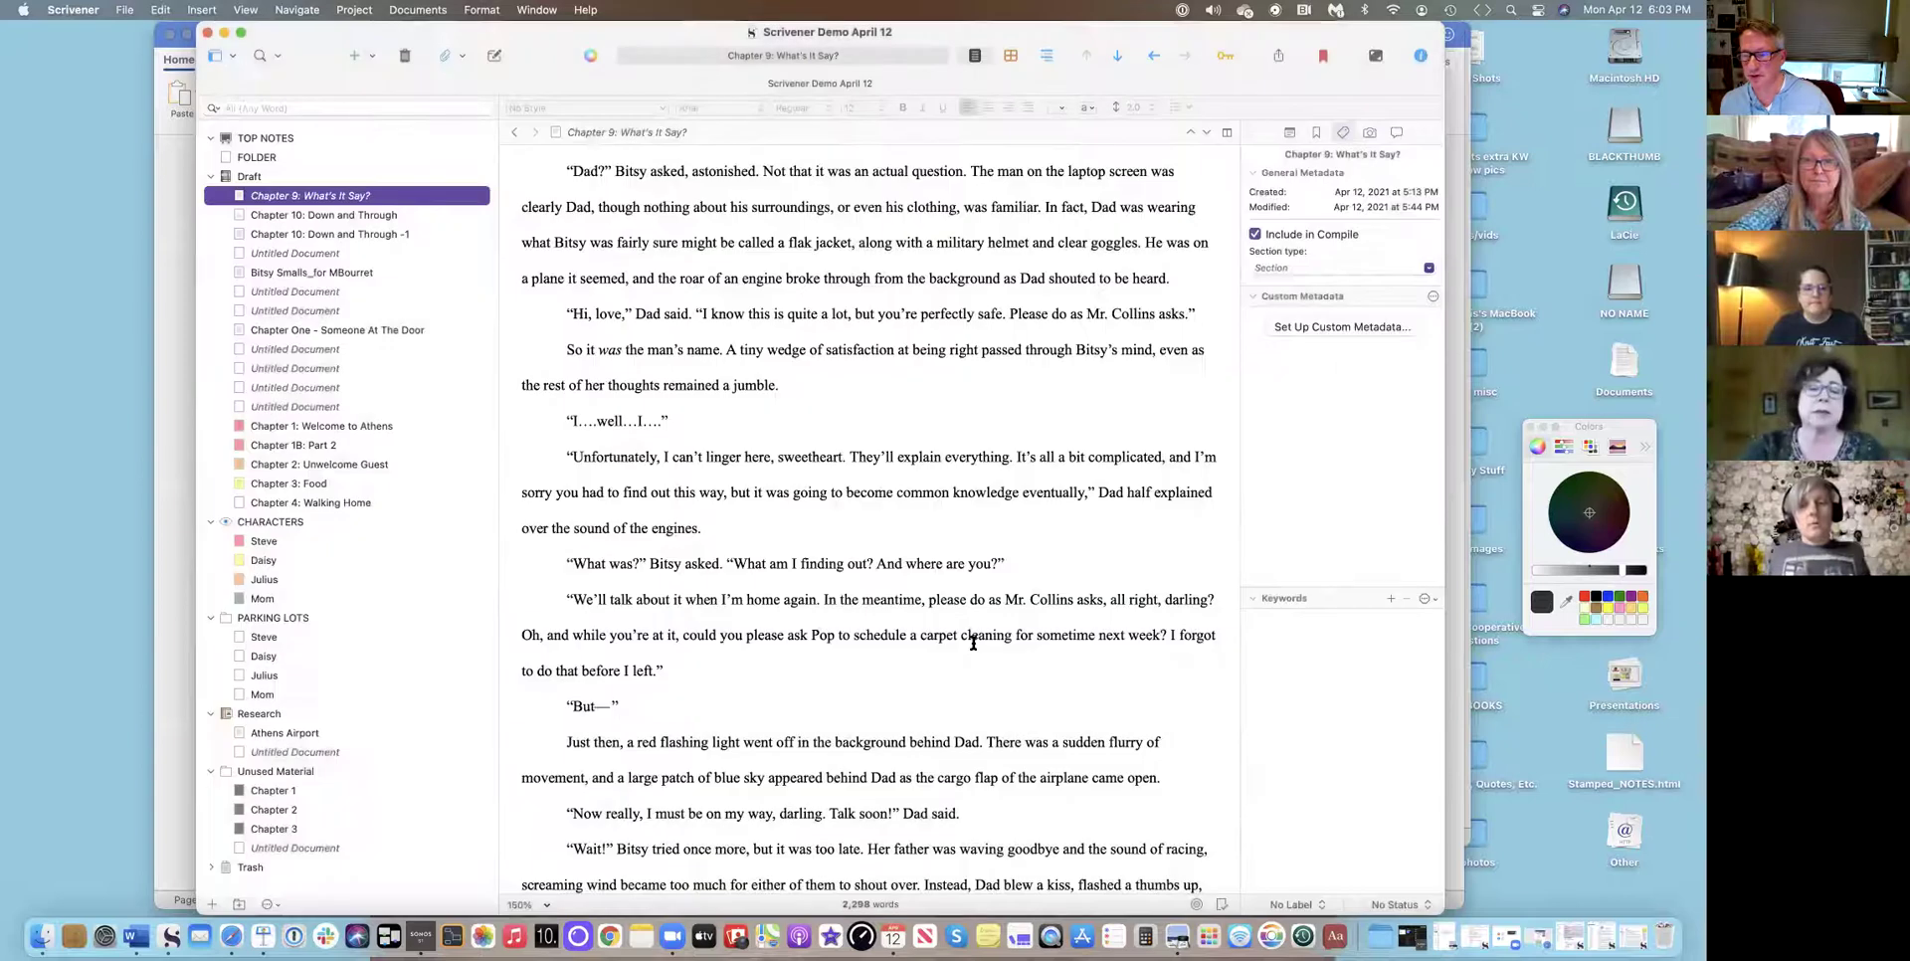